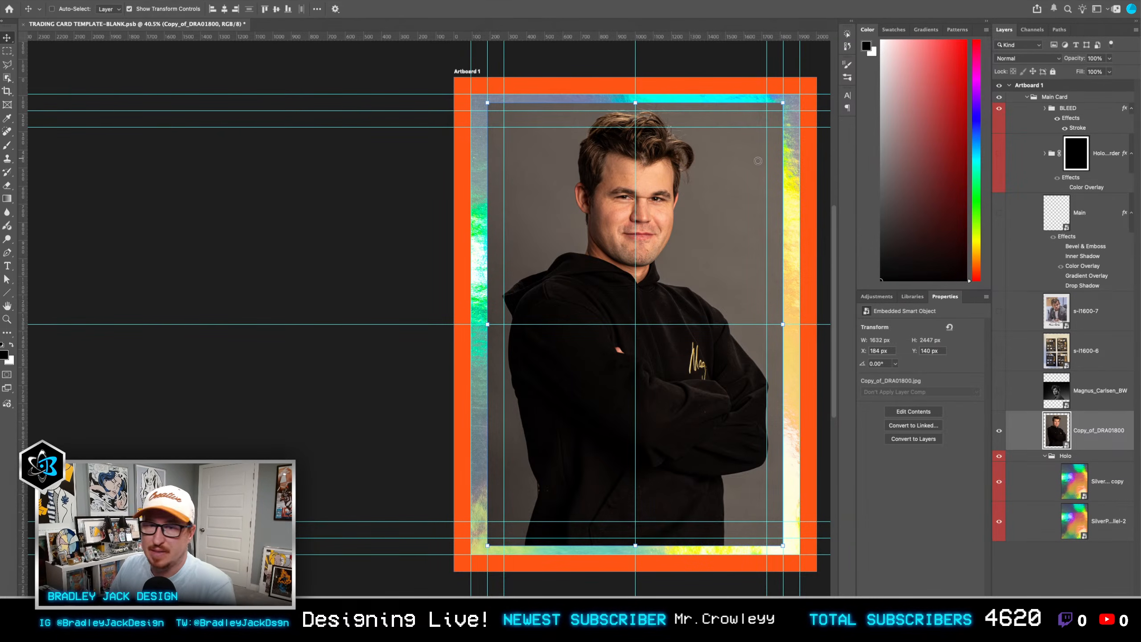
# Step: Place the Magnus2-(1) artwork above the portrait photo and enlarge it to about 2208 × 2759 px to cover the card
pyautogui.scroll(3, 729, 197)
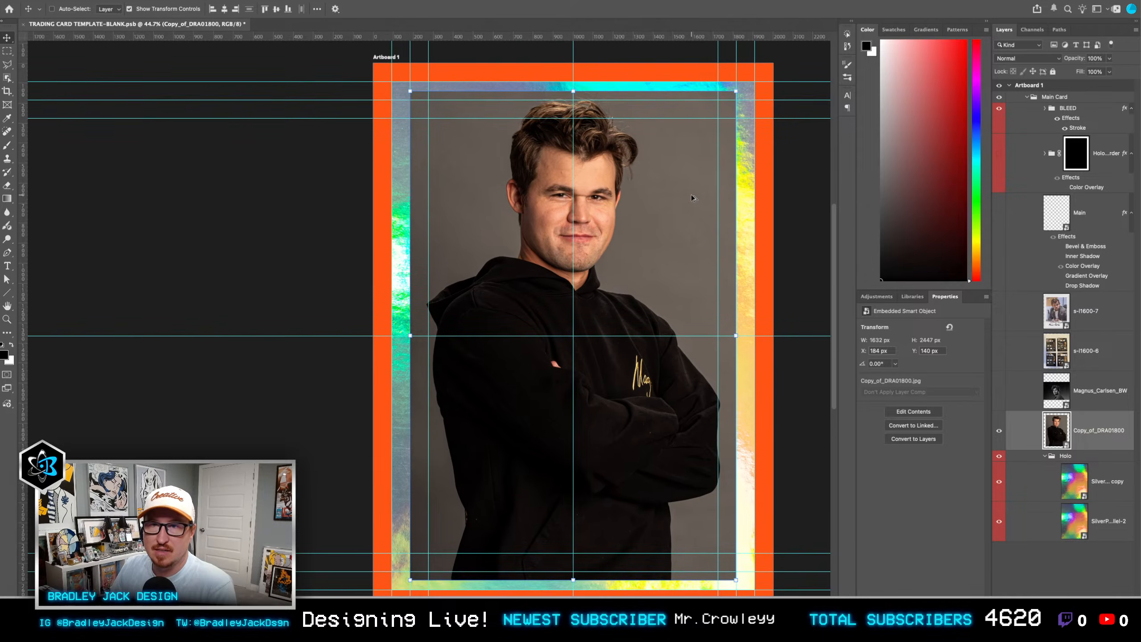
pyautogui.moveTo(684, 196); pyautogui.dragTo(708, 191)
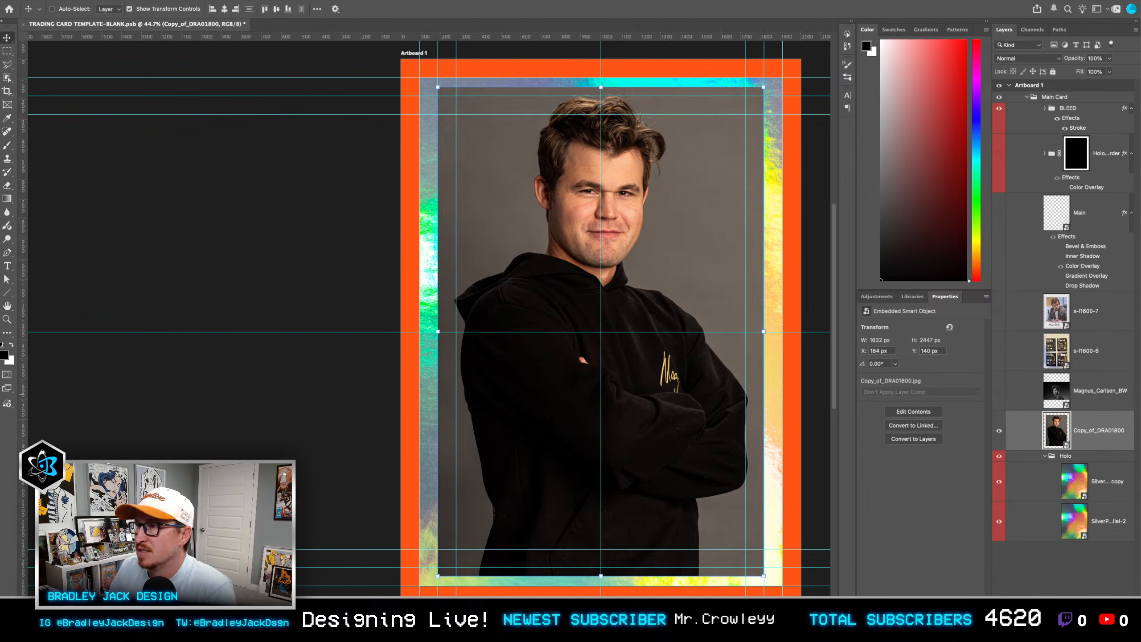
pyautogui.moveTo(714, 297); pyautogui.dragTo(675, 294)
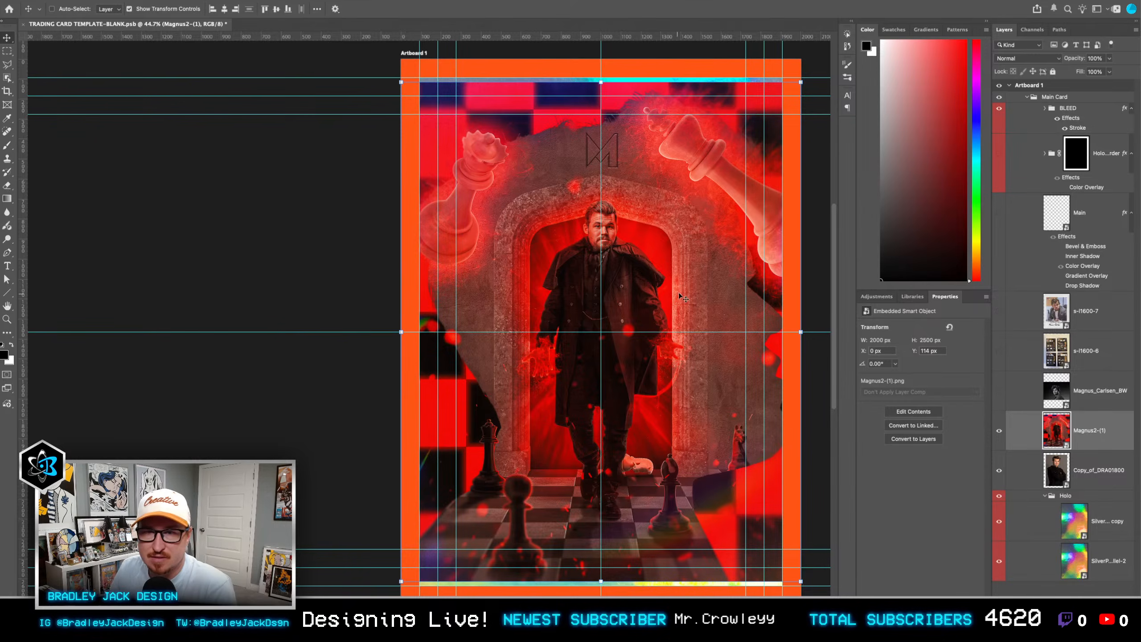
pyautogui.moveTo(400, 83); pyautogui.dragTo(356, 76)
pyautogui.press('Return')
pyautogui.hscroll(5, 509, 150)
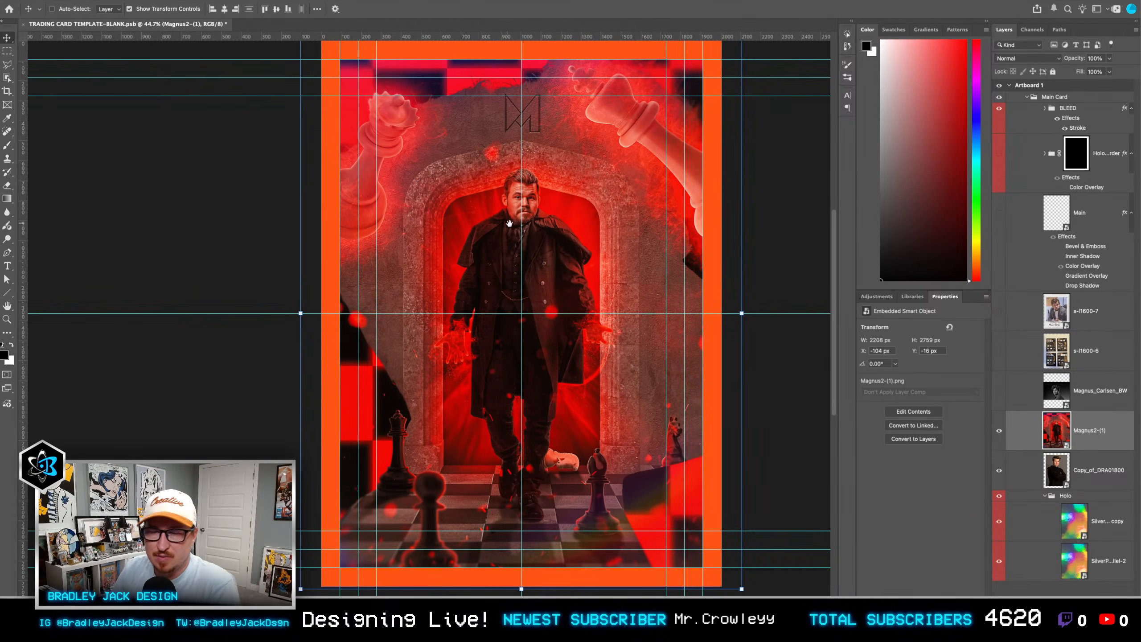
# Step: With the Copy_of_DRA01800 layer hidden, set the Magnus2-(1) layer to Multiply and duplicate it directly below itself
pyautogui.click(999, 472)
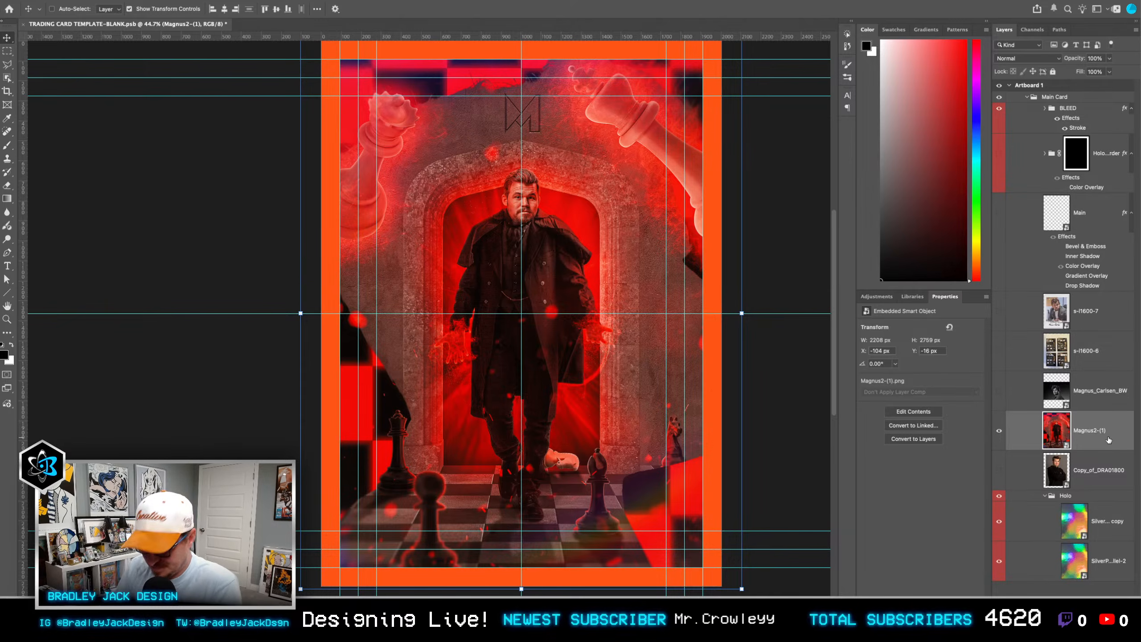
pyautogui.hotkey('alt', 'shift', 'm')
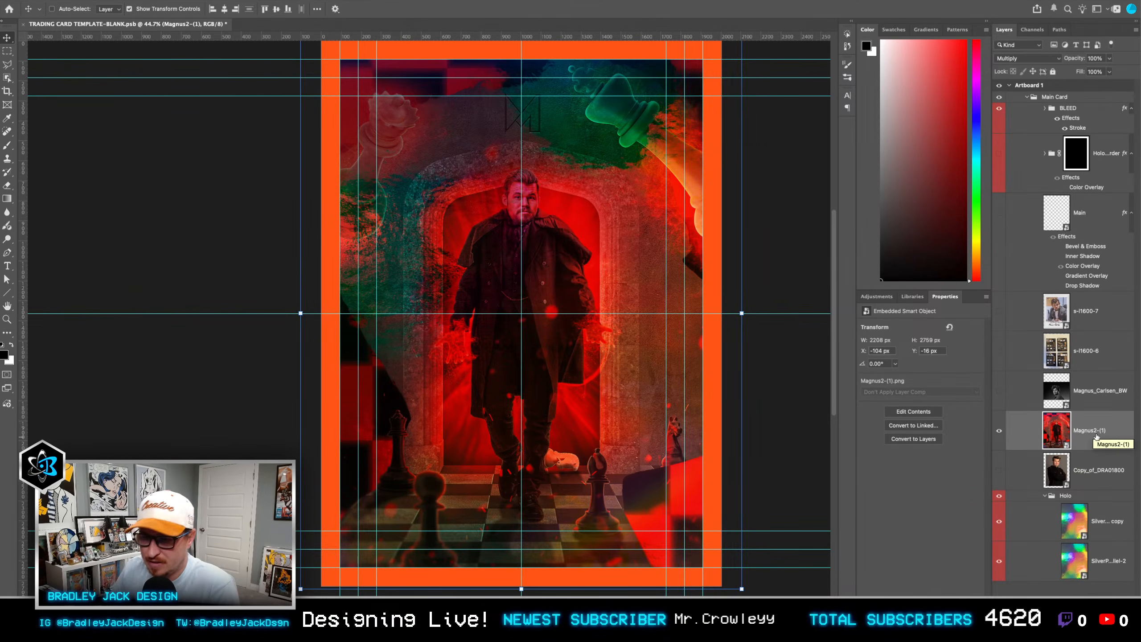
pyautogui.moveTo(1095, 436); pyautogui.dragTo(1095, 452)
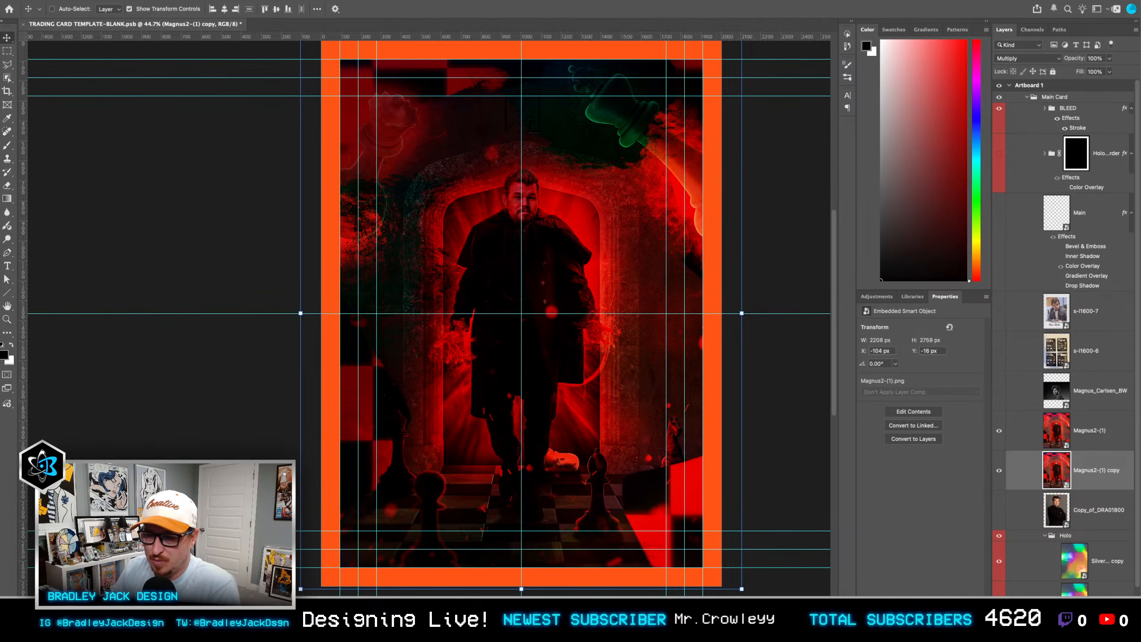
# Step: Apply a white Color Overlay at 100% opacity to the Magnus2-(1) copy and check it by briefly hiding the original
pyautogui.click(1043, 624)
pyautogui.click(1069, 570)
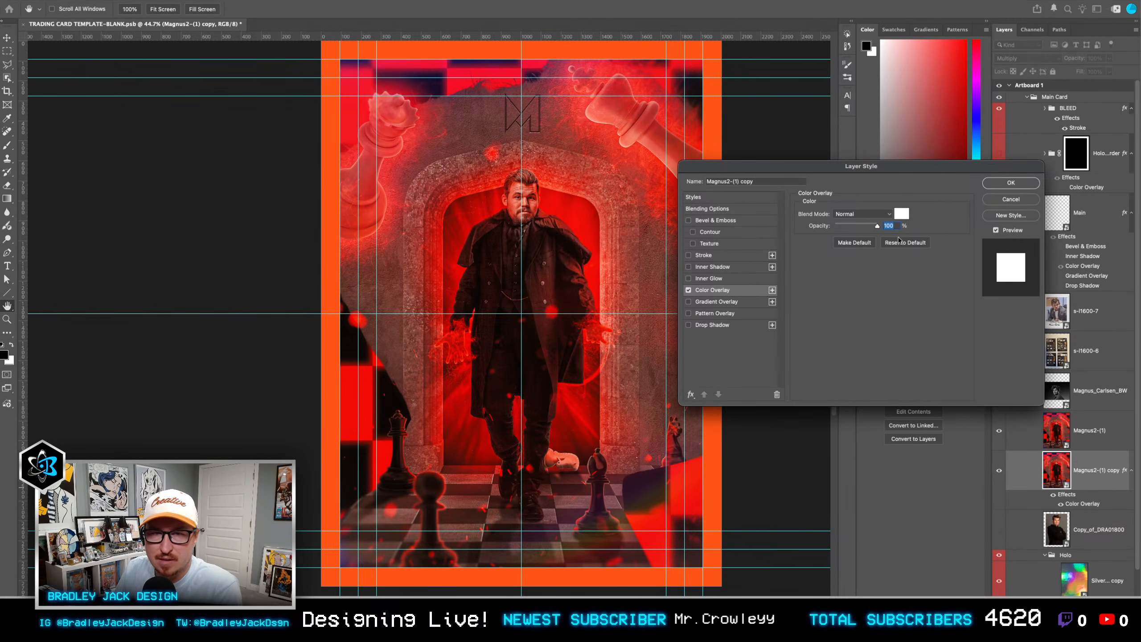
pyautogui.press('Return')
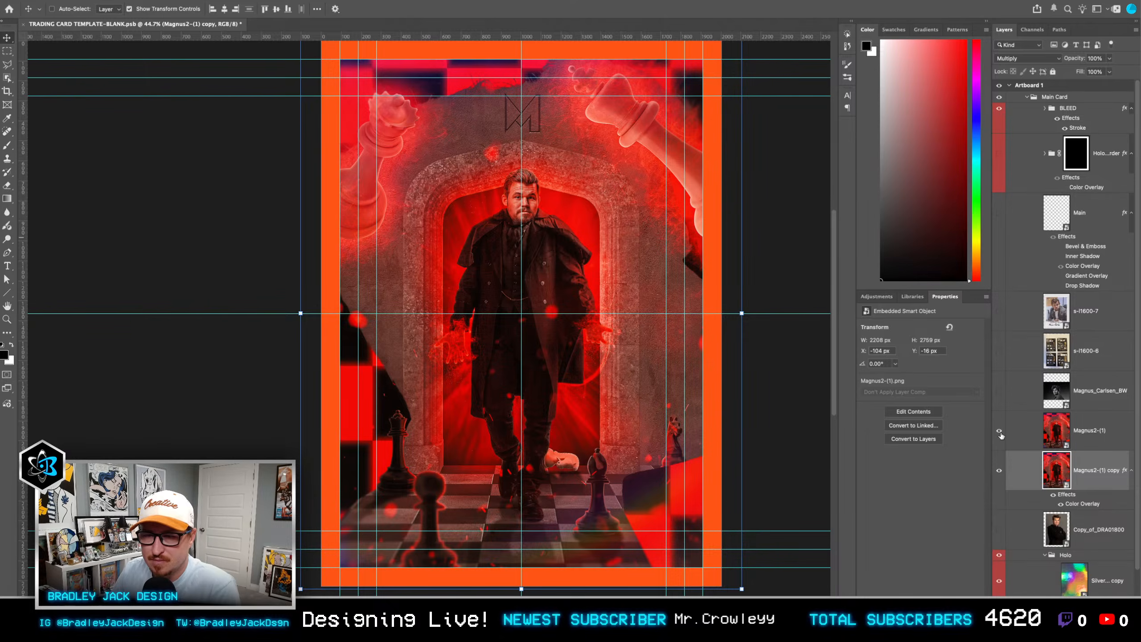
pyautogui.click(1000, 432)
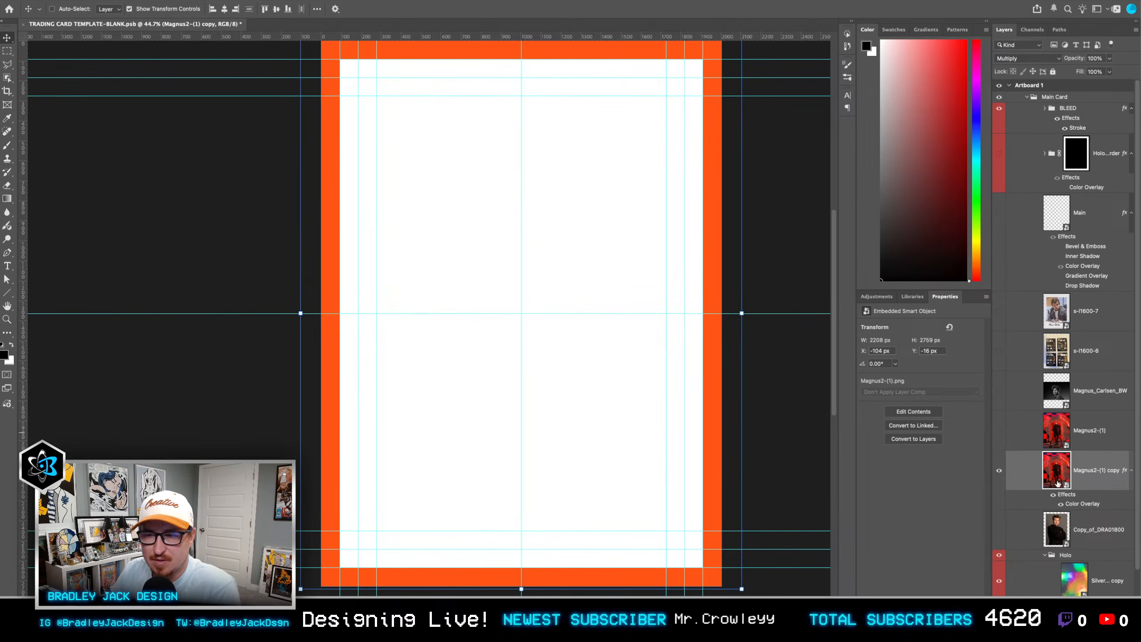
pyautogui.click(1000, 432)
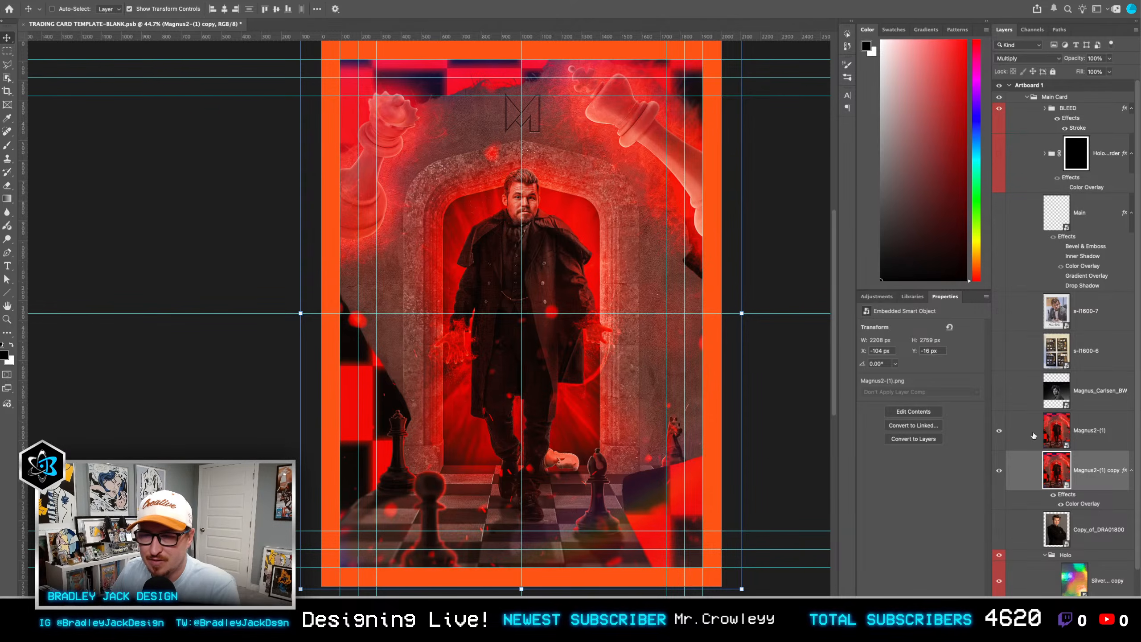
# Step: Add a blank mask to the Magnus2-(1) copy and, with its overlay and the original layer hidden, run Select Subject on the figure
pyautogui.click(1091, 595)
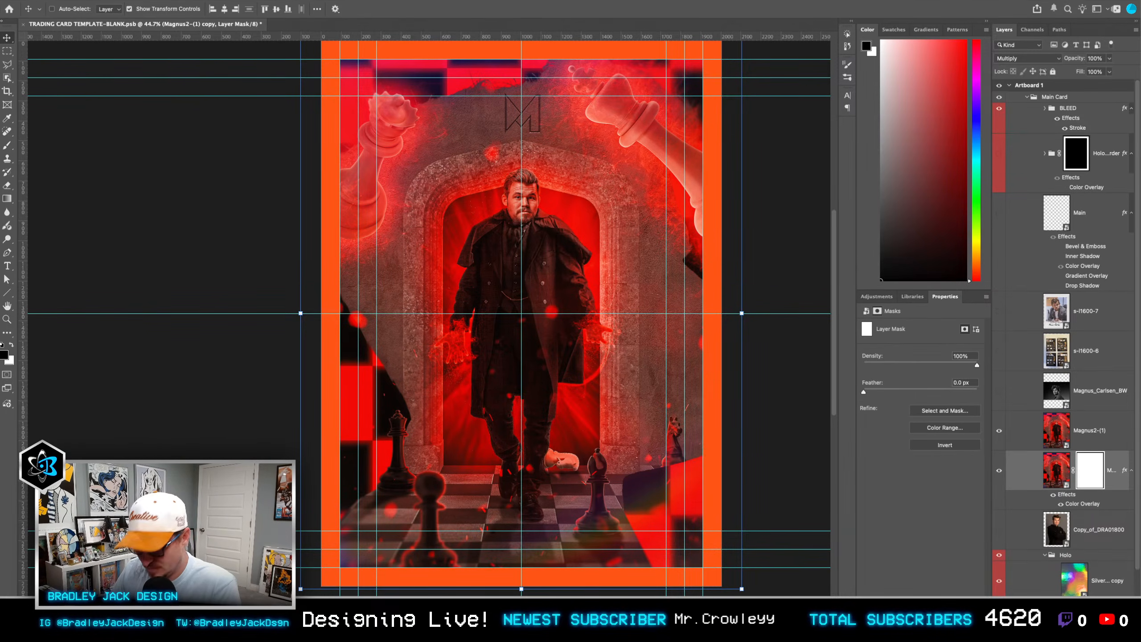
pyautogui.click(1000, 431)
pyautogui.click(1062, 504)
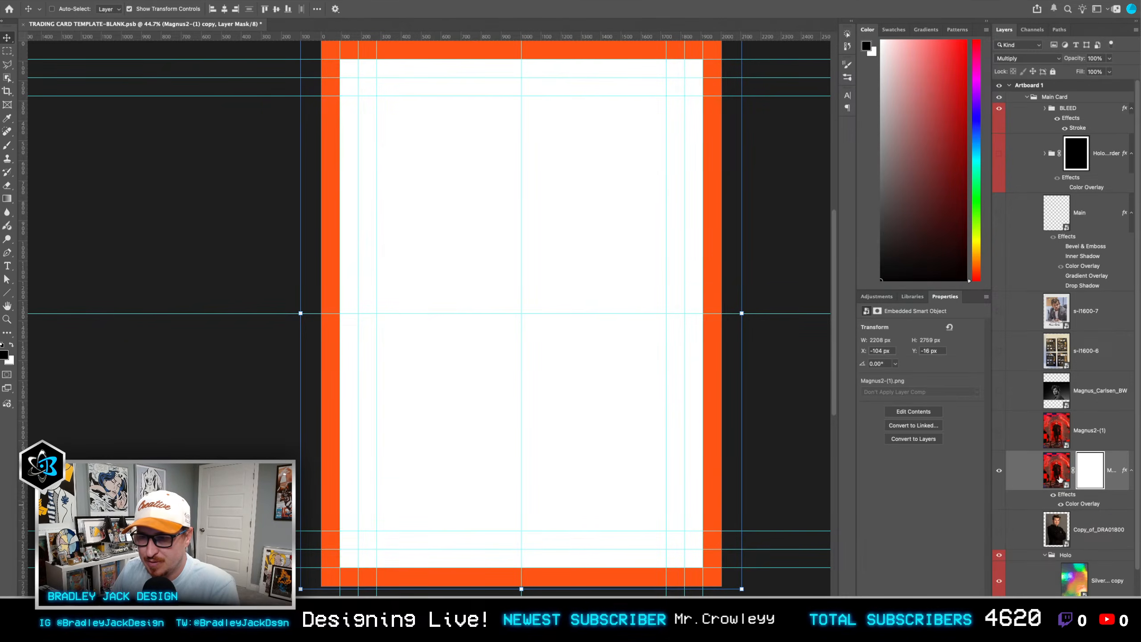
pyautogui.press('w')
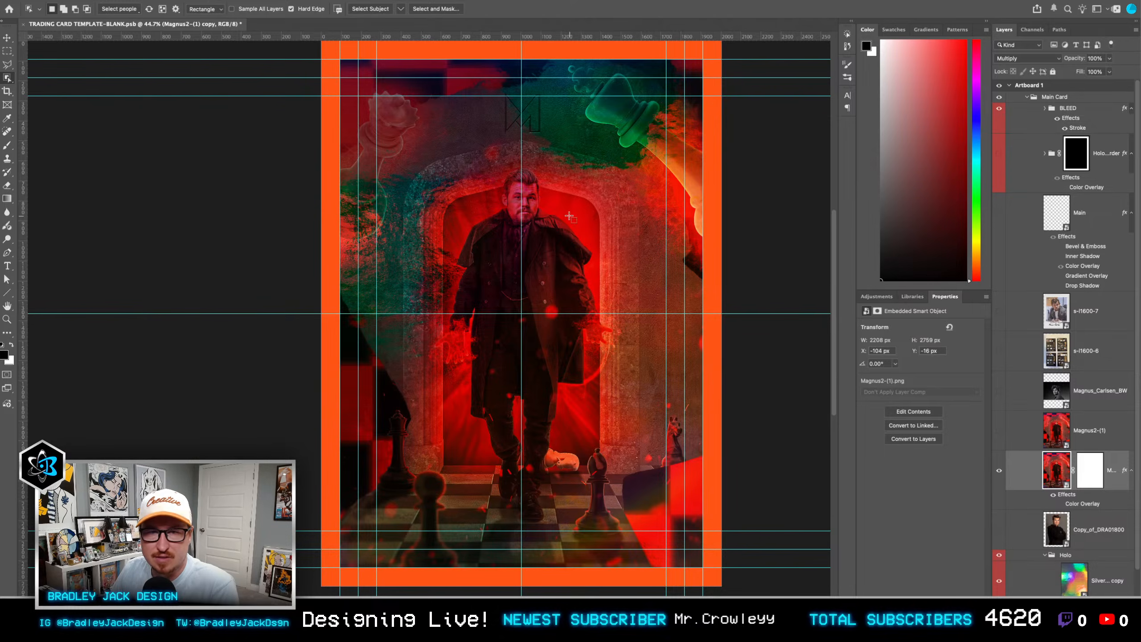
pyautogui.click(366, 10)
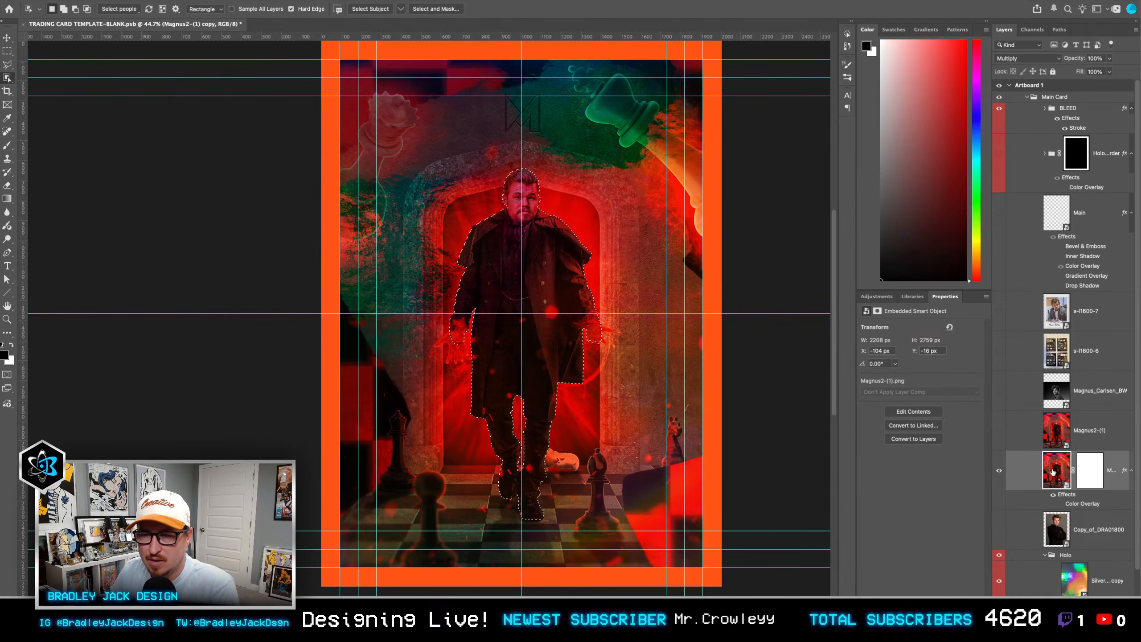
# Step: Replace the copy's blank layer mask with a mask made from the figure selection
pyautogui.rightClick(1092, 473)
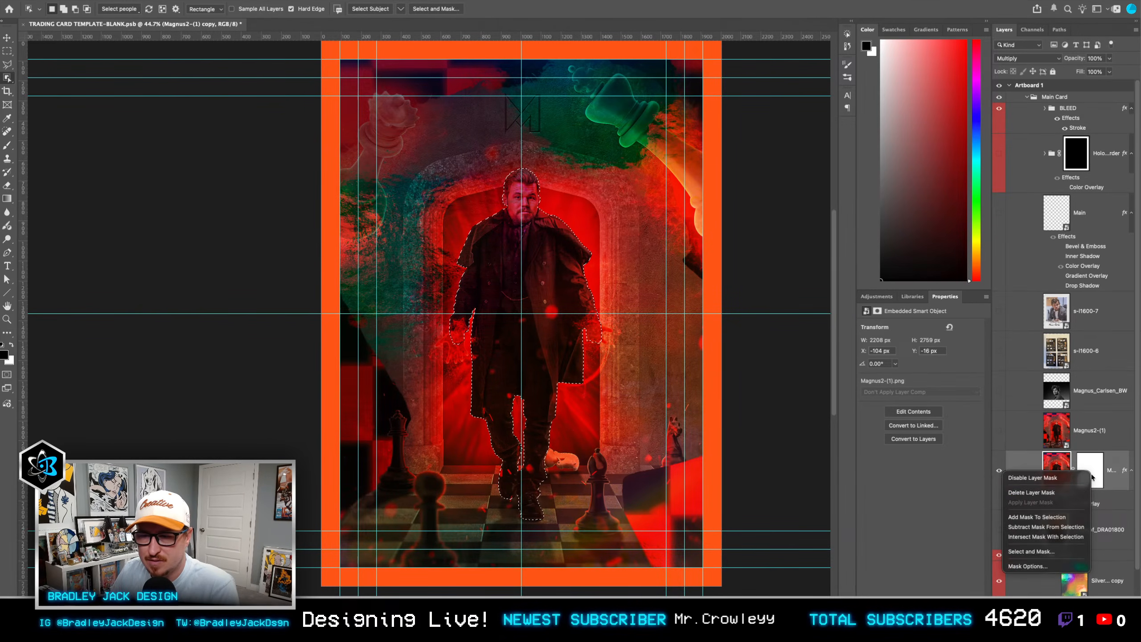
pyautogui.click(1084, 494)
pyautogui.click(1051, 607)
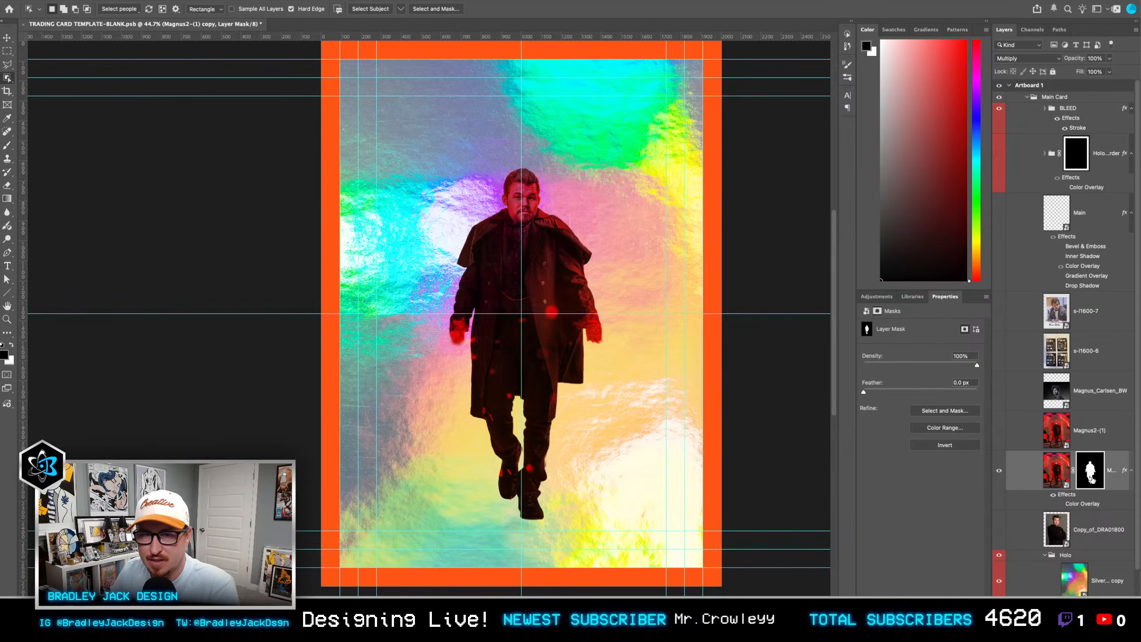
# Step: Show the original Magnus2-(1) layer and turn the masked copy's white Color Overlay back on
pyautogui.click(1000, 430)
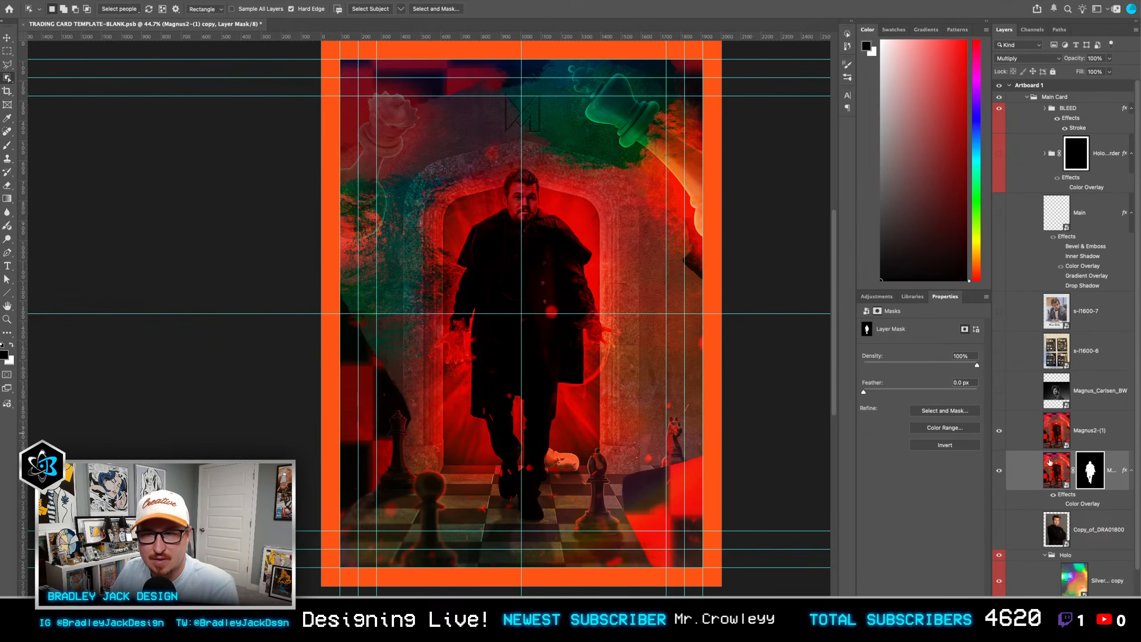
pyautogui.click(1061, 504)
pyautogui.press('v')
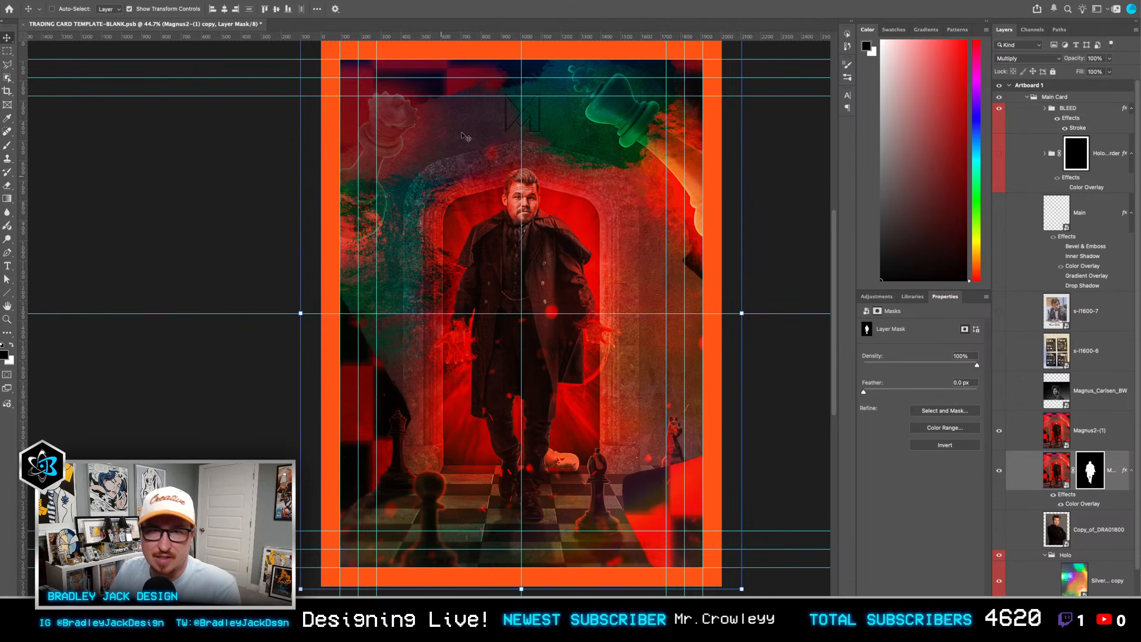
# Step: Delete the Magnus2-(1) layer together with its masked copy
pyautogui.click(1110, 439)
pyautogui.keyDown('shift'); pyautogui.click(1115, 475); pyautogui.keyUp('shift')
pyautogui.press('Delete')
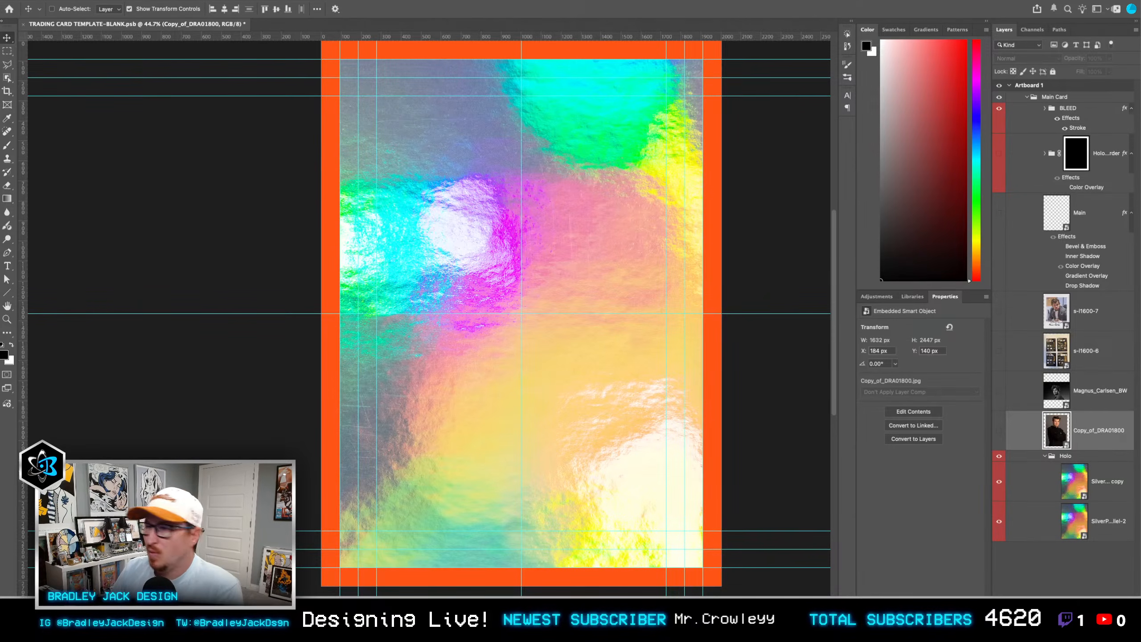
# Step: Show the Copy_of_DRA01800 layer, and try the Magnus_Carlsen_BW photo at about X -251, Y 705 px before hiding it again
pyautogui.click(1000, 430)
pyautogui.click(1000, 391)
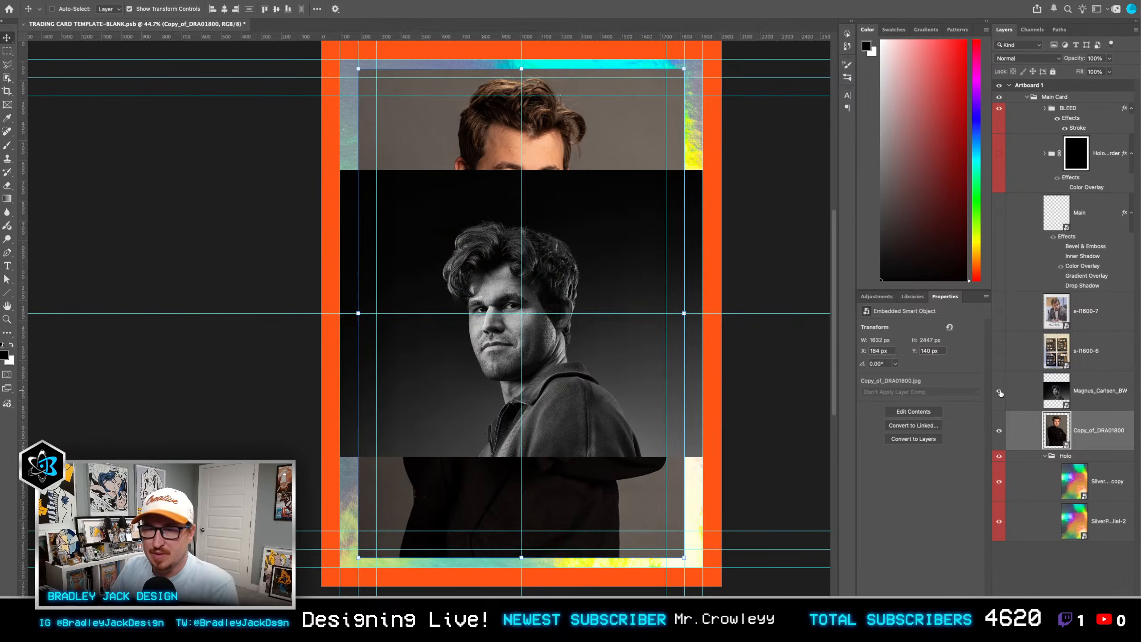
pyautogui.click(1029, 391)
pyautogui.moveTo(565, 356); pyautogui.dragTo(514, 368)
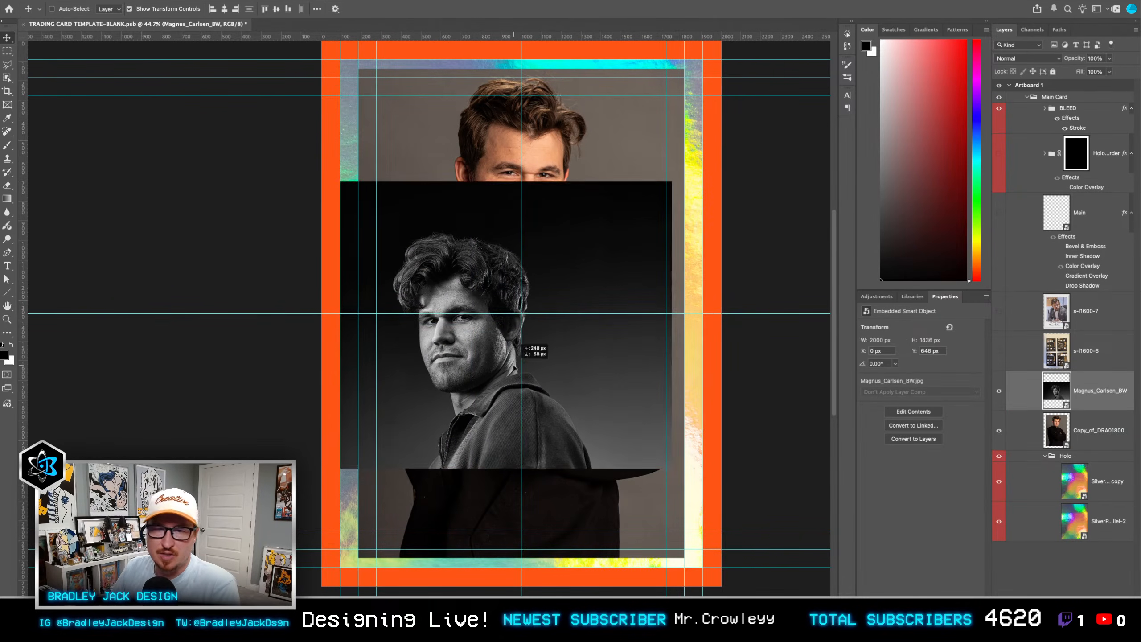
pyautogui.click(999, 391)
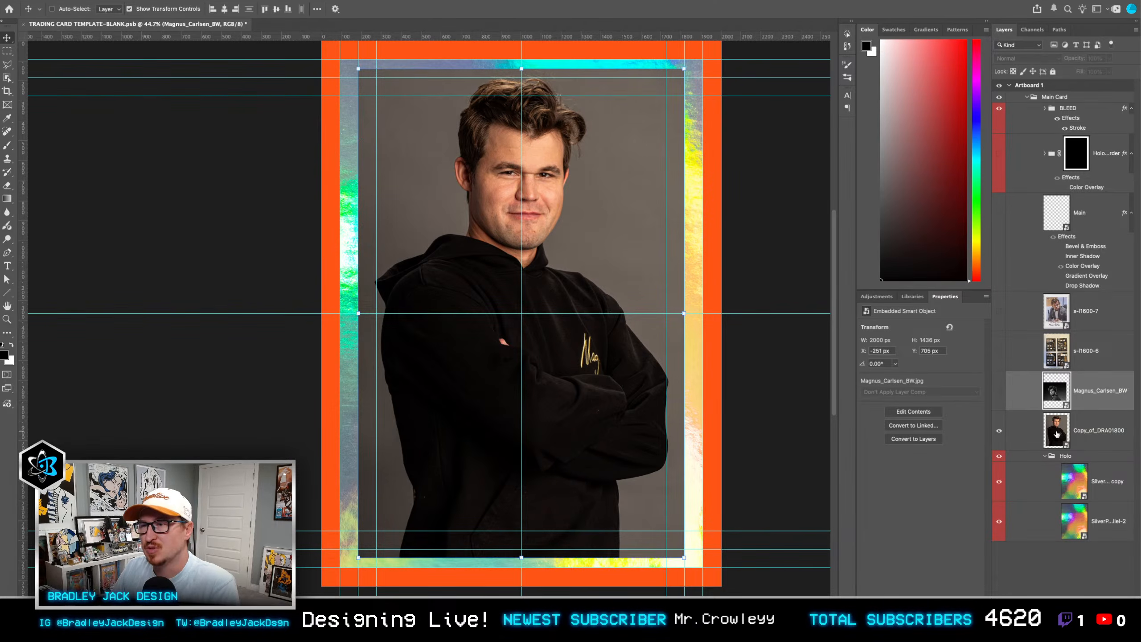
# Step: Open the contents of the Copy_of_DRA01800 smart object and convert its Background layer to a smart object
pyautogui.doubleClick(1058, 434)
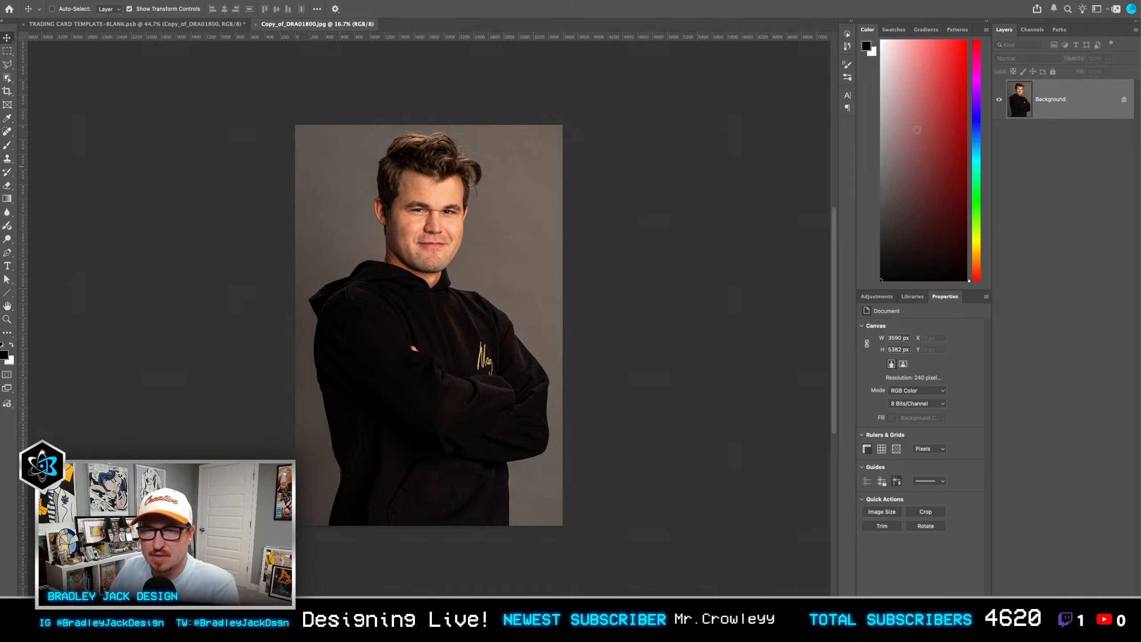
pyautogui.scroll(5, 412, 177)
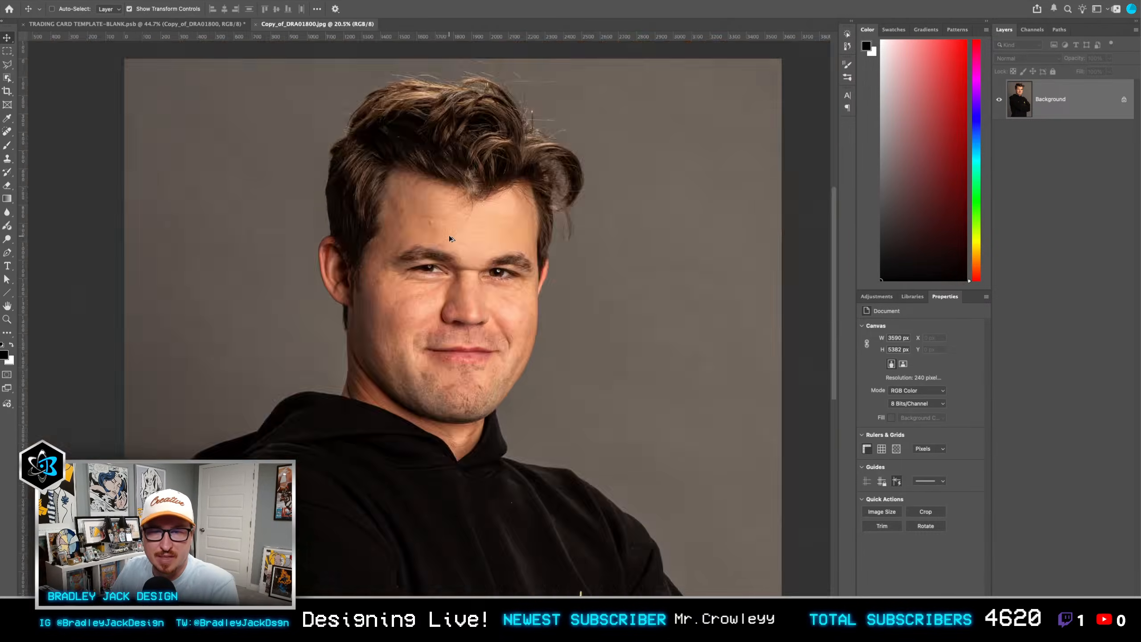
pyautogui.scroll(-5, 450, 236)
pyautogui.scroll(1, 449, 233)
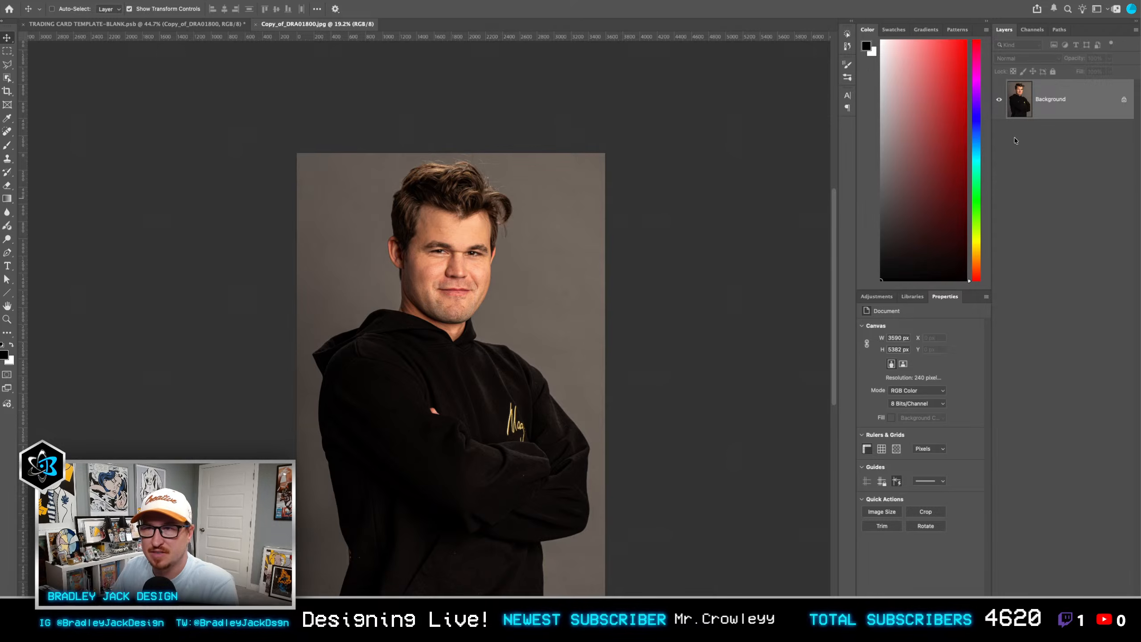
pyautogui.press('super+shift+o')
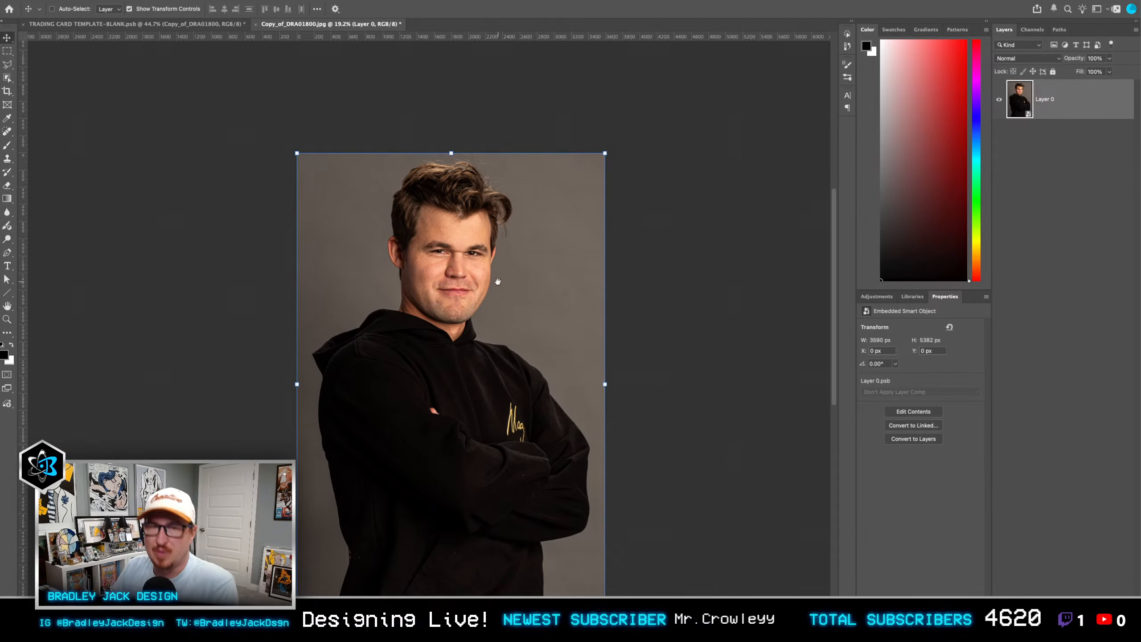
# Step: Select the man in the portrait photo with Select Subject
pyautogui.moveTo(523, 280); pyautogui.dragTo(597, 219)
pyautogui.scroll(2, 606, 265)
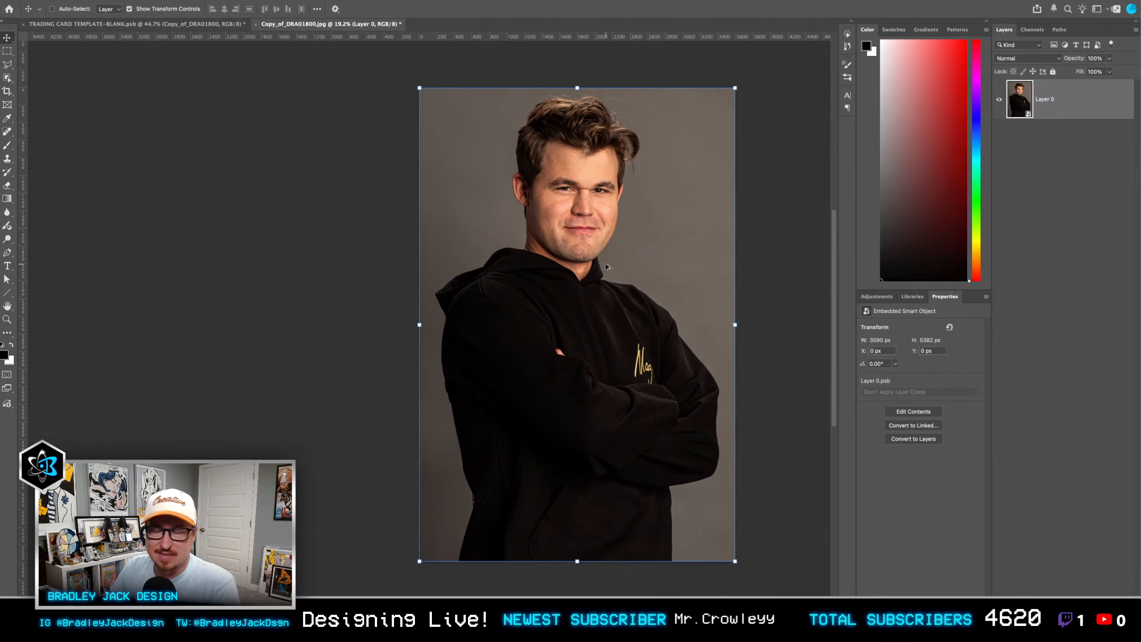
pyautogui.press('w')
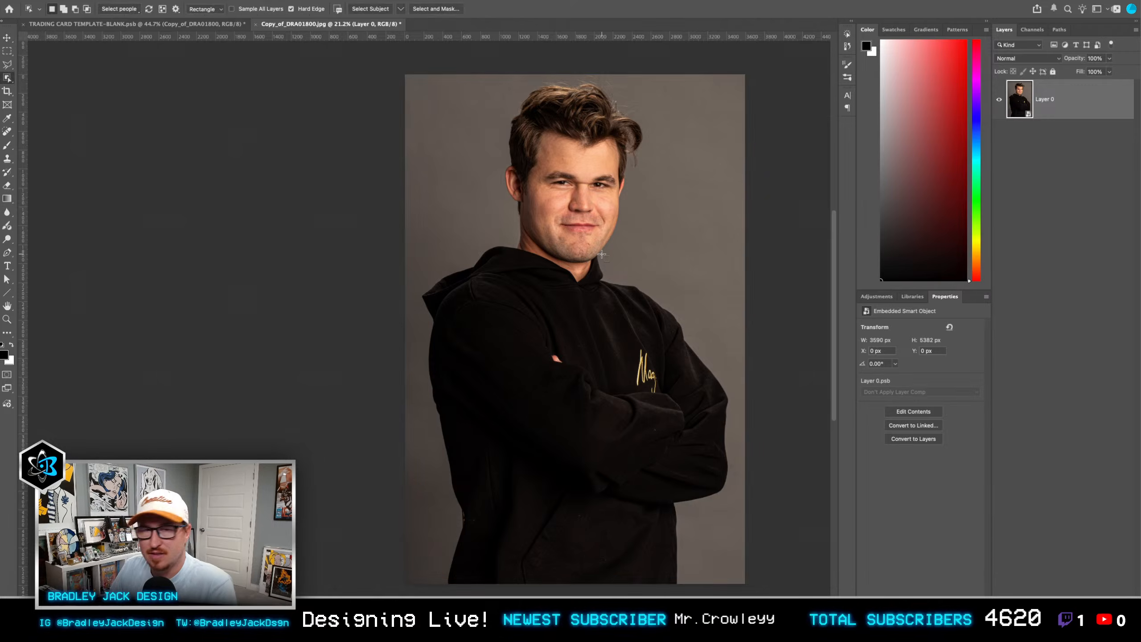
pyautogui.click(378, 9)
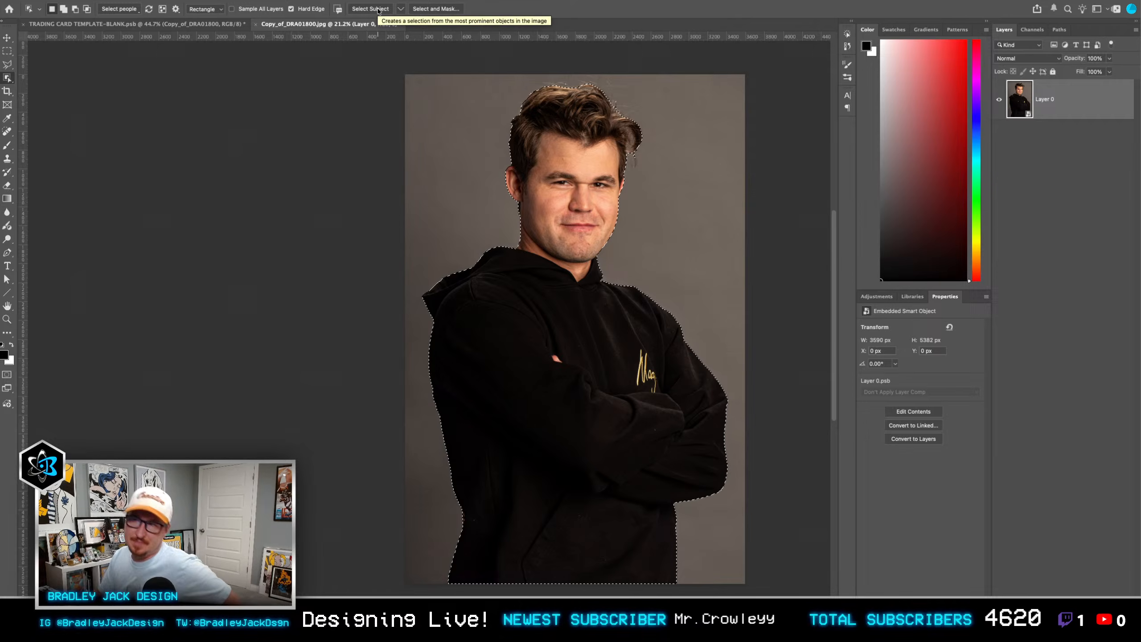
# Step: Refine the selection around the hair in Select and Mask, set Contrast to 12%, and apply it
pyautogui.click(431, 9)
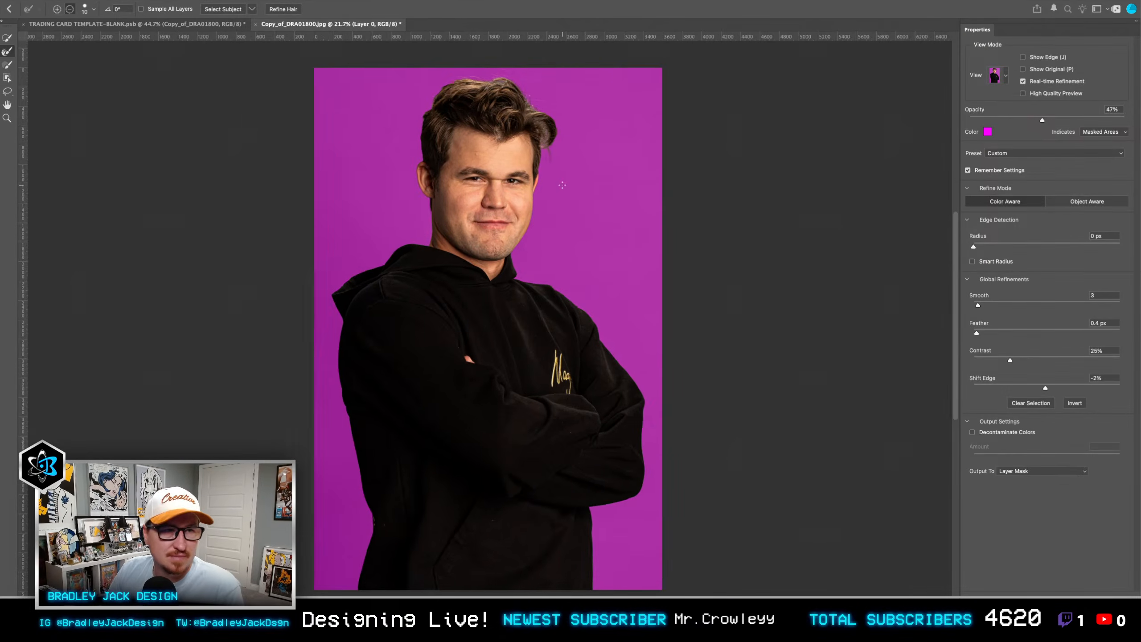
pyautogui.scroll(8, 580, 145)
pyautogui.moveTo(592, 255); pyautogui.dragTo(564, 248)
pyautogui.moveTo(573, 235); pyautogui.dragTo(574, 235)
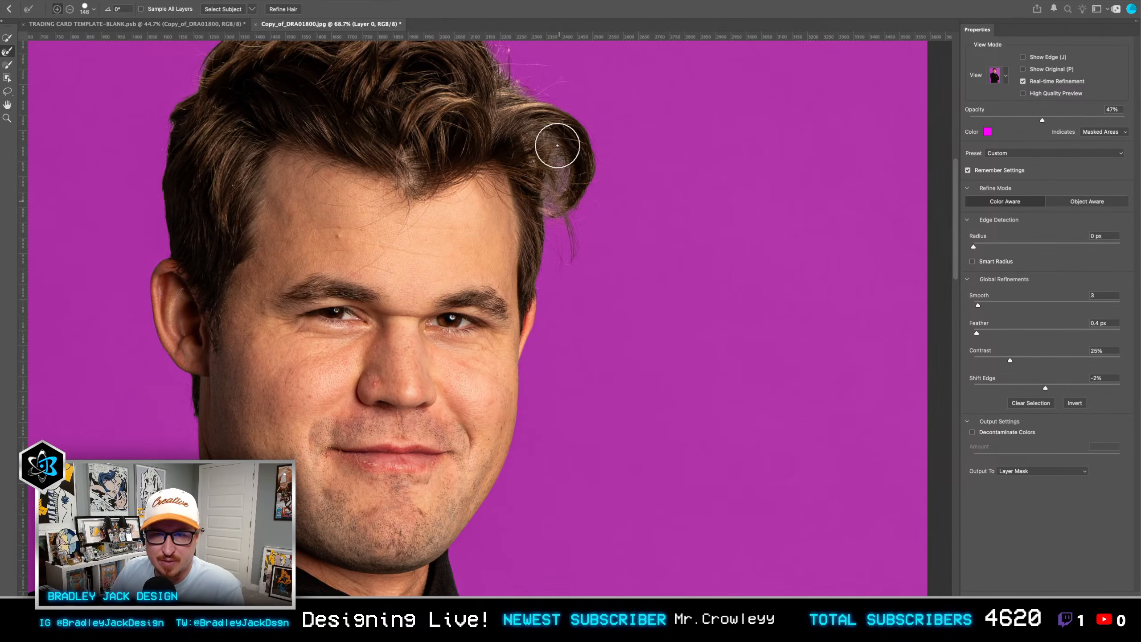
pyautogui.scroll(5, 644, 265)
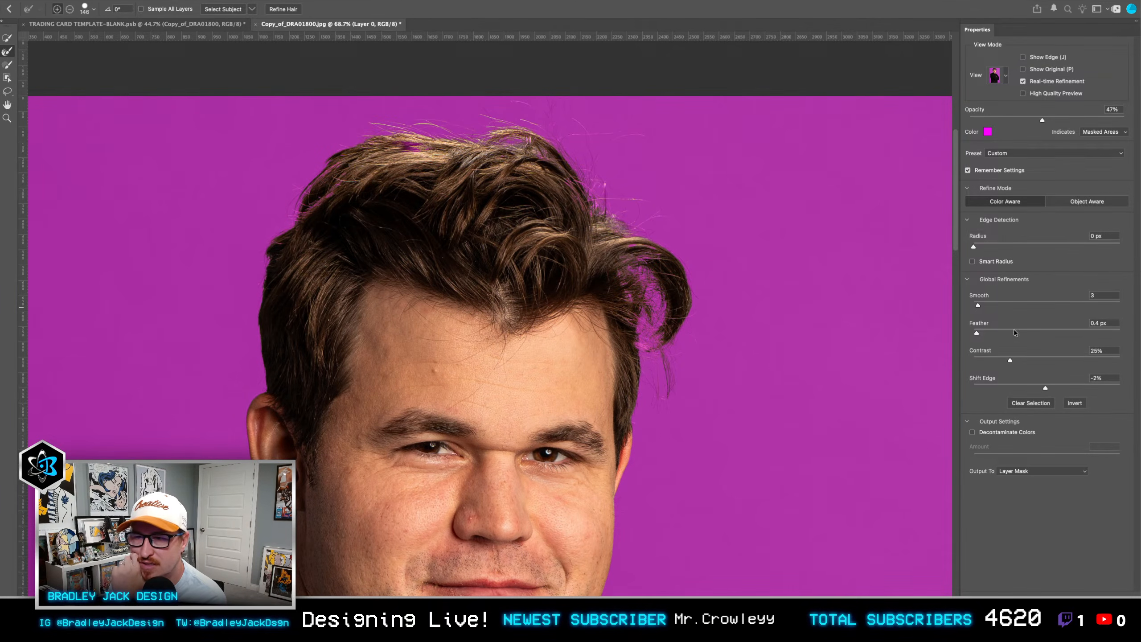
pyautogui.click(992, 358)
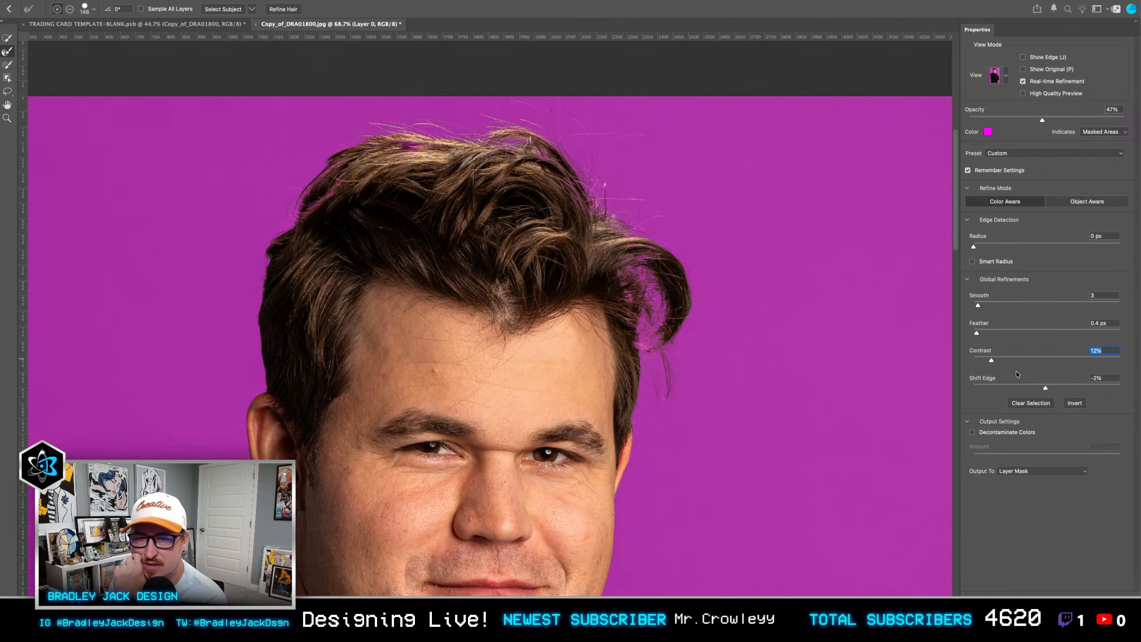
pyautogui.press('Return')
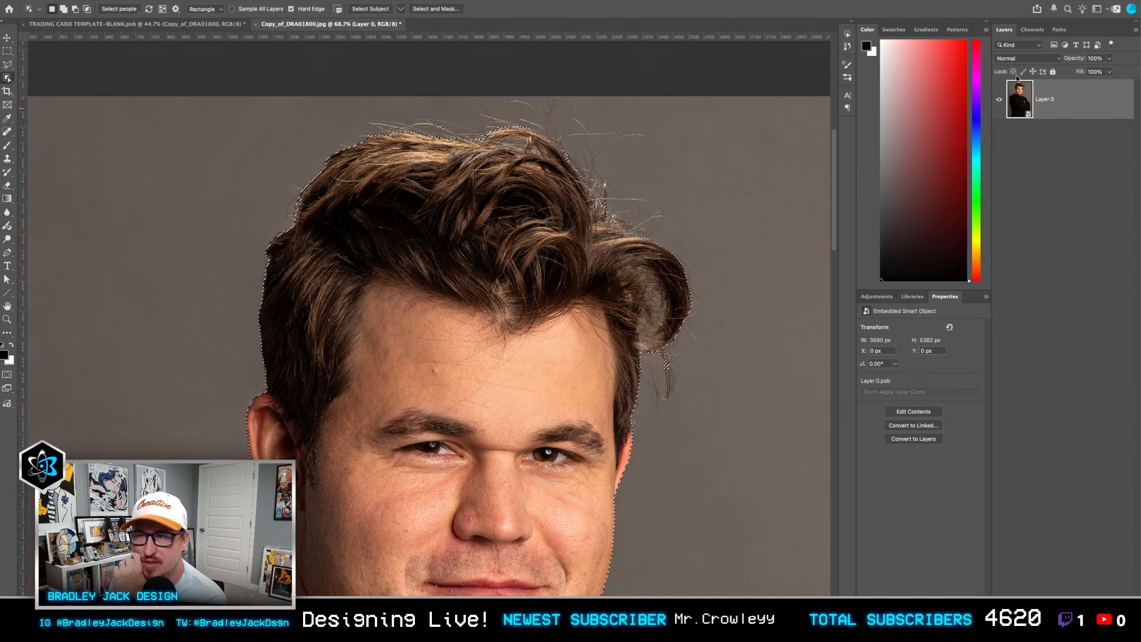
# Step: Clear the selection and compare the Red, Green and Blue channels for hair-to-background contrast, ending with only Green shown
pyautogui.click(1033, 30)
pyautogui.click(1015, 99)
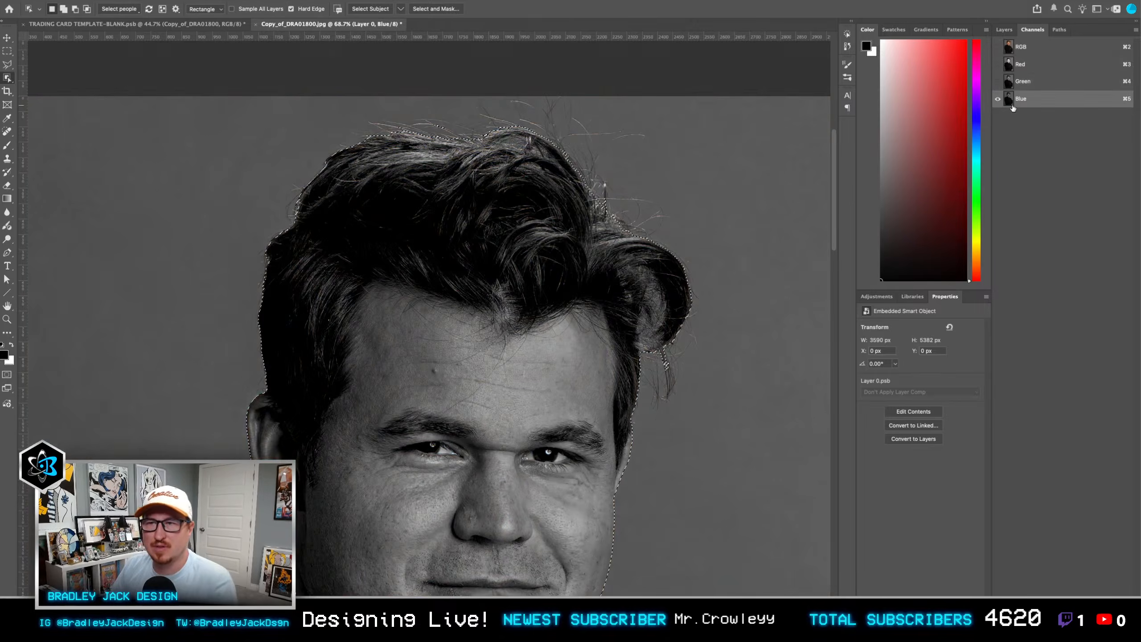
pyautogui.click(1011, 80)
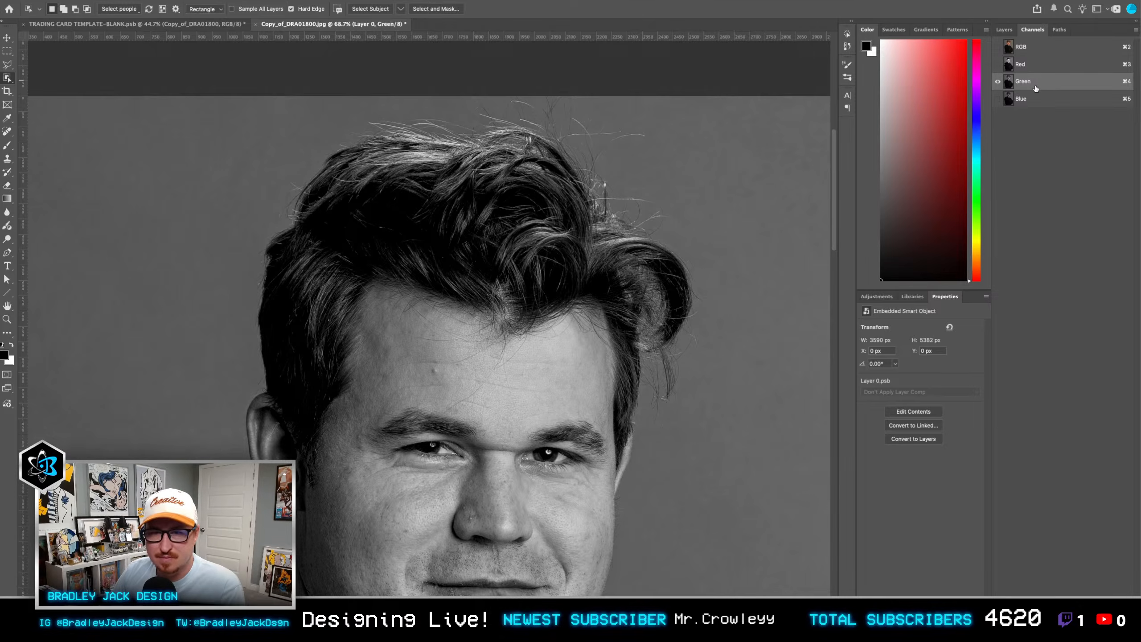
pyautogui.click(1013, 65)
pyautogui.click(1012, 82)
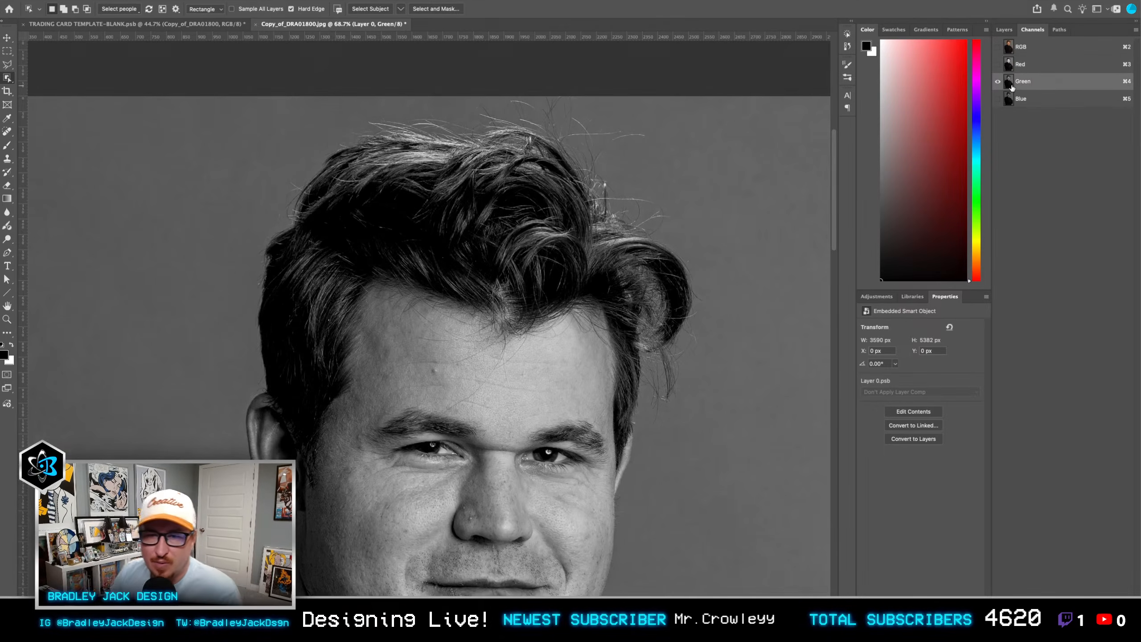
pyautogui.press('q')
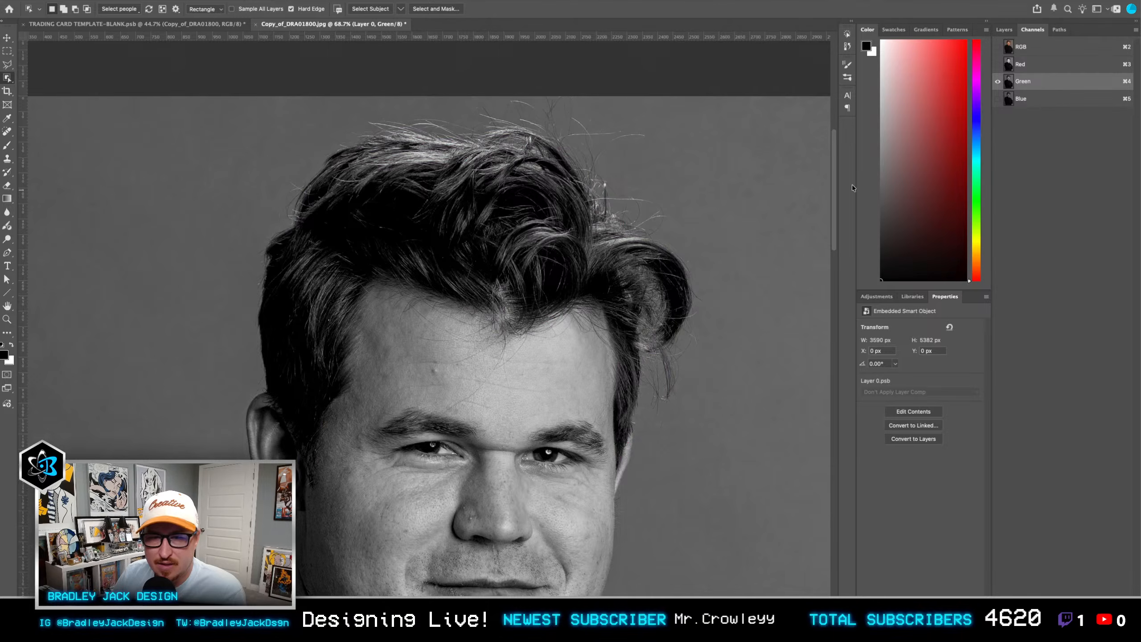
pyautogui.click(998, 99)
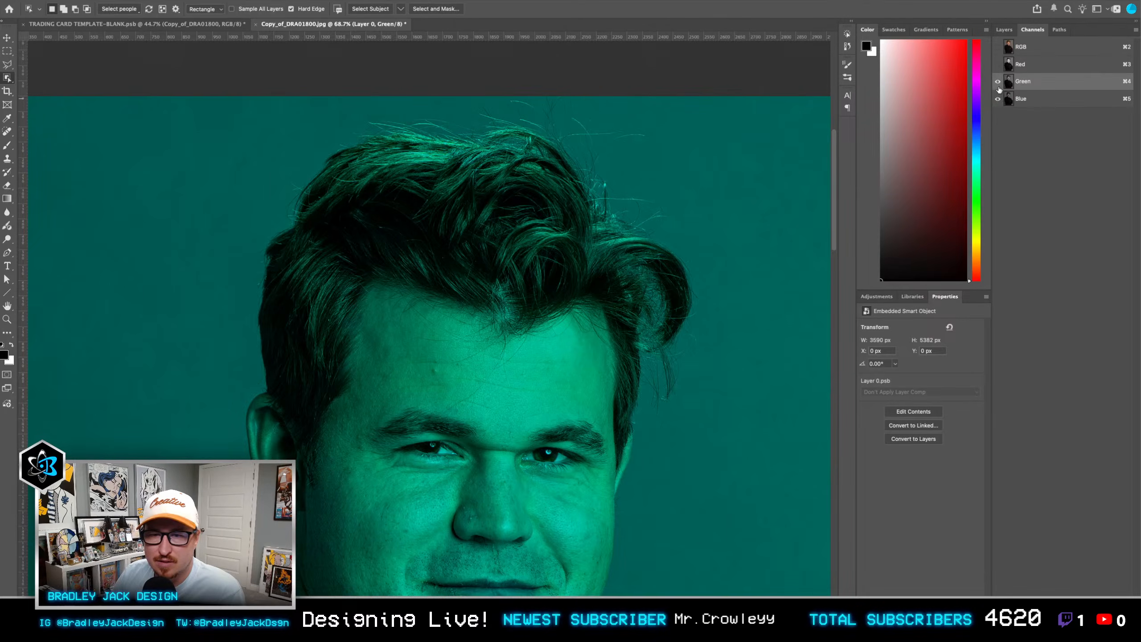
pyautogui.click(998, 83)
pyautogui.click(998, 83)
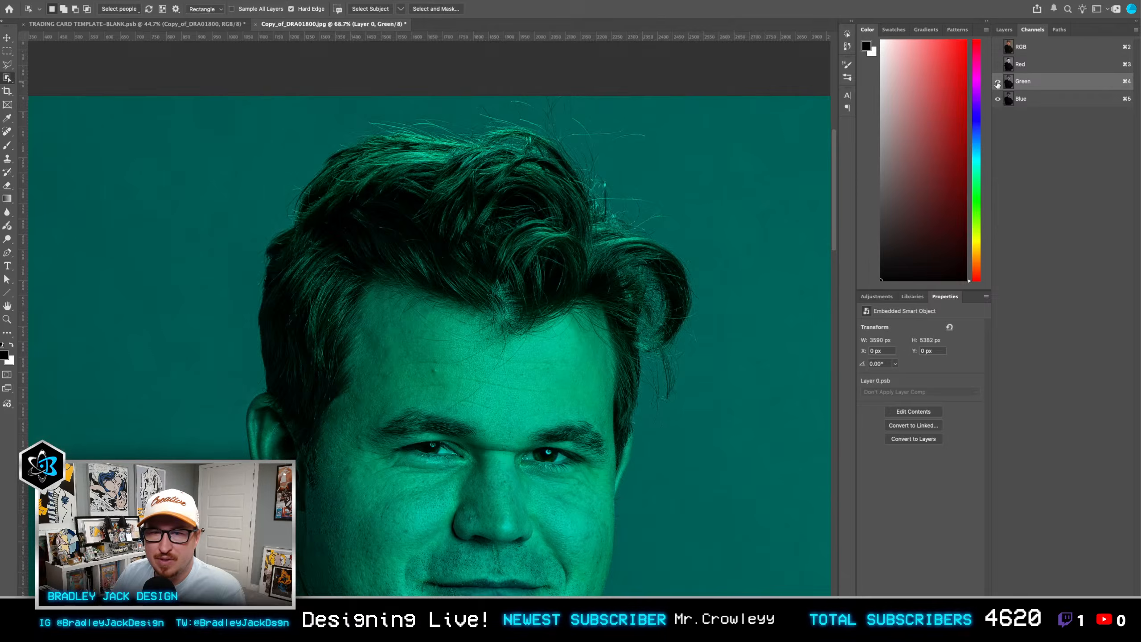
pyautogui.click(998, 99)
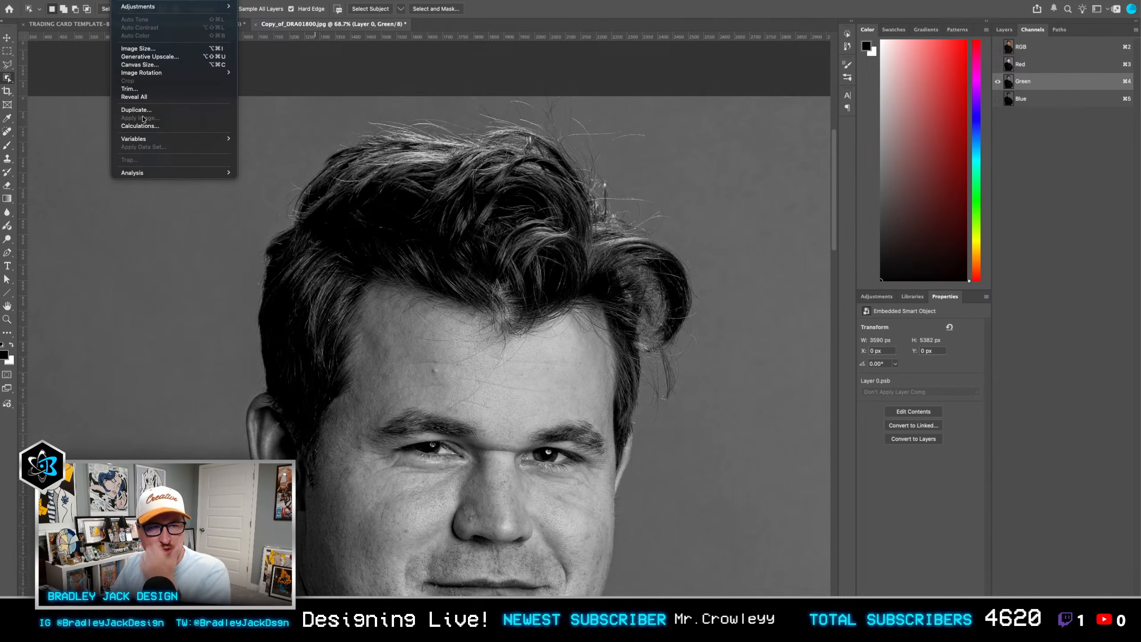
pyautogui.click(150, 111)
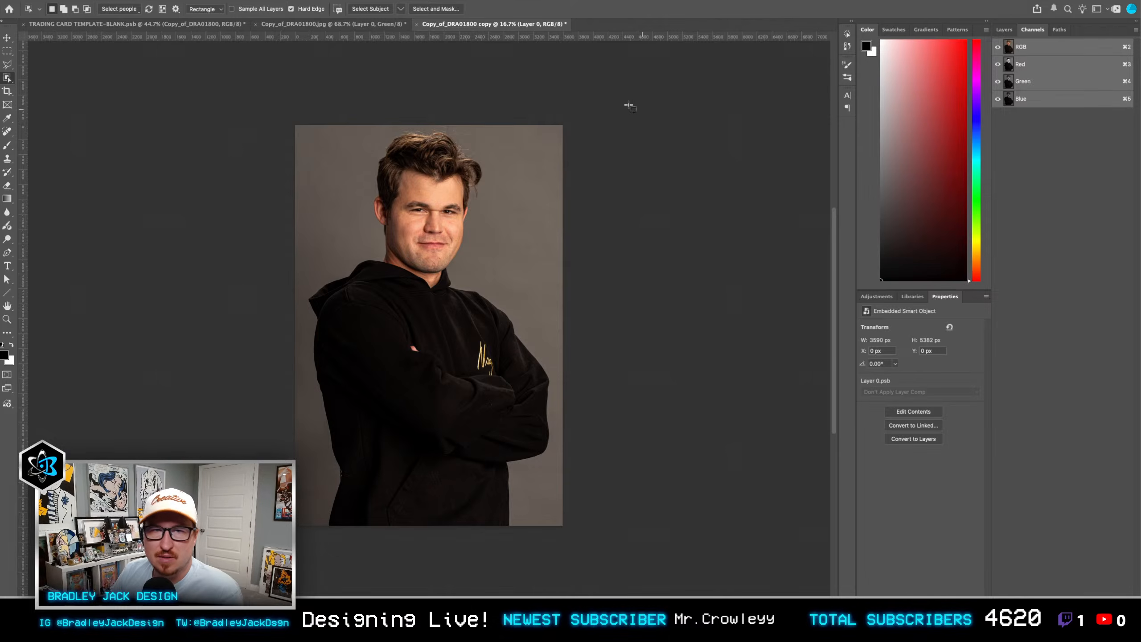
pyautogui.press('super+w')
pyautogui.press('d')
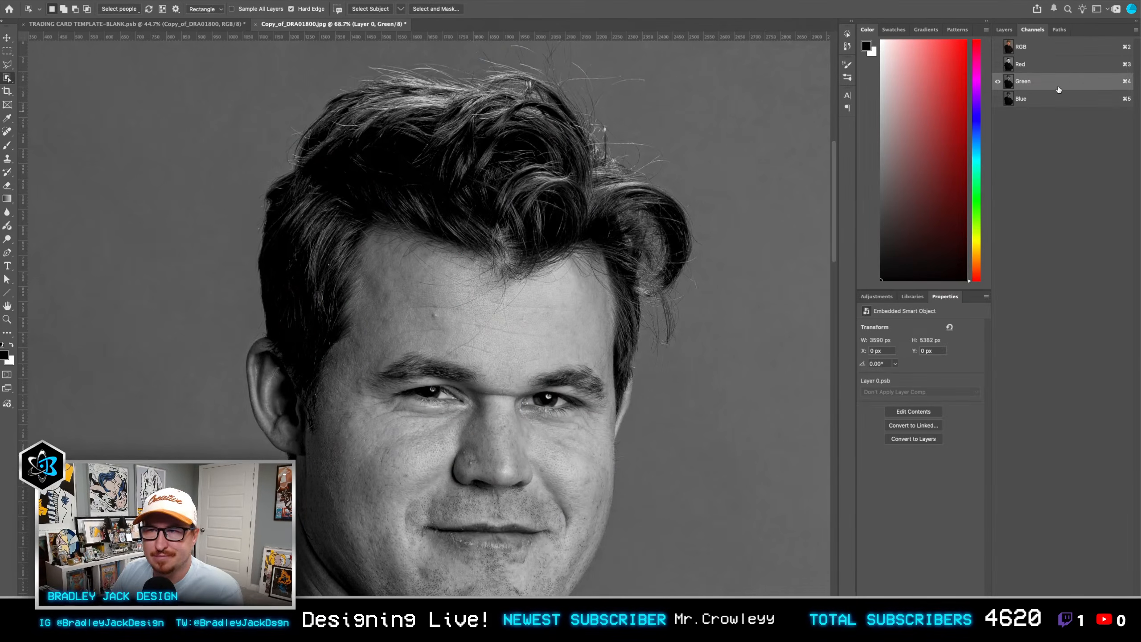
# Step: Duplicate the Green channel and blend the copy with itself through Calculations in Screen mode at 100%, output to a new channel
pyautogui.rightClick(1049, 85)
pyautogui.click(1061, 89)
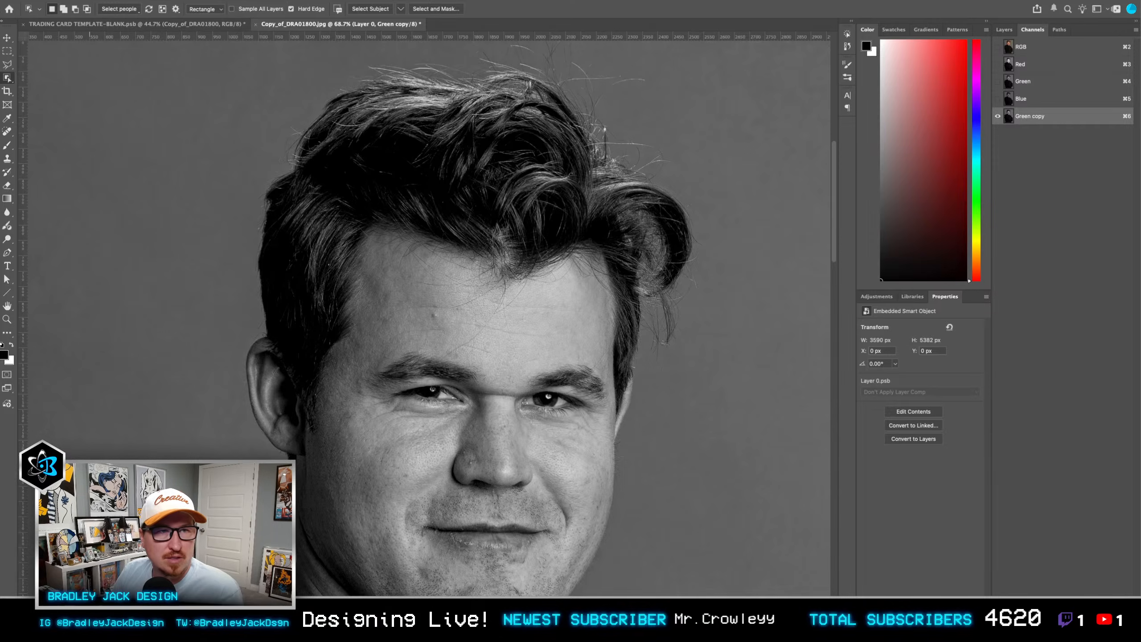
pyautogui.click(148, 3)
pyautogui.click(144, 117)
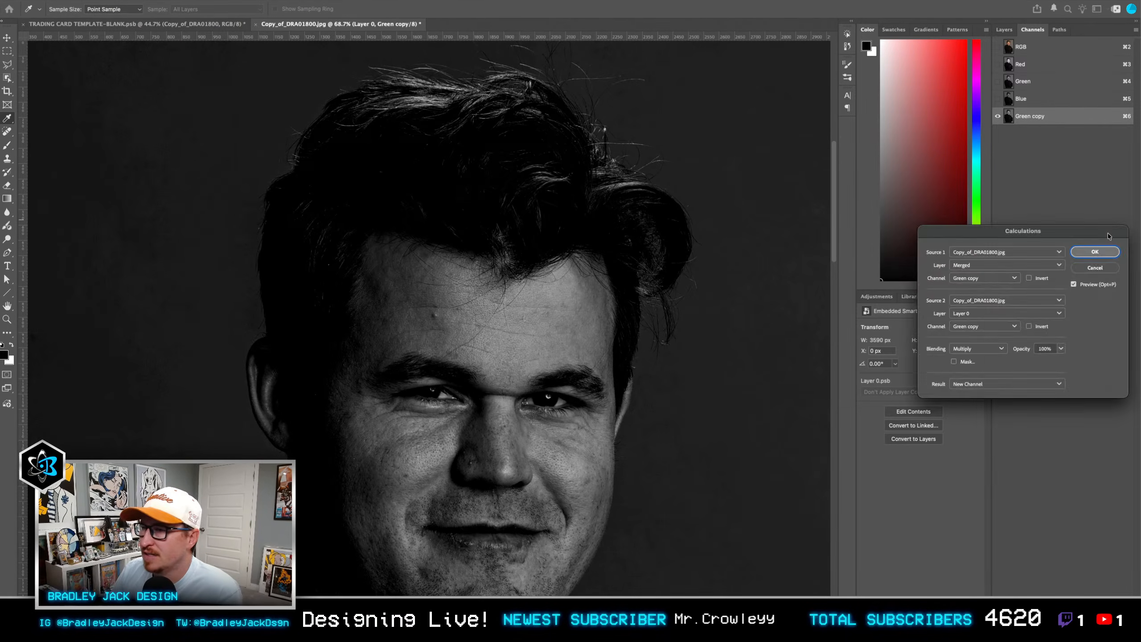
pyautogui.moveTo(1104, 238); pyautogui.dragTo(403, 208)
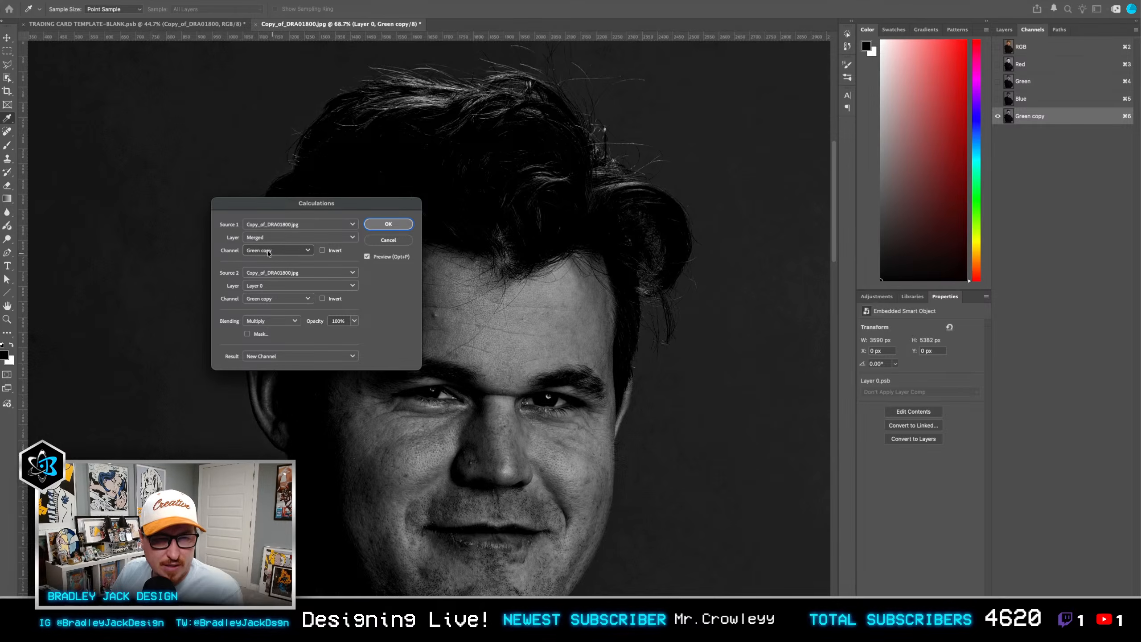
pyautogui.click(274, 321)
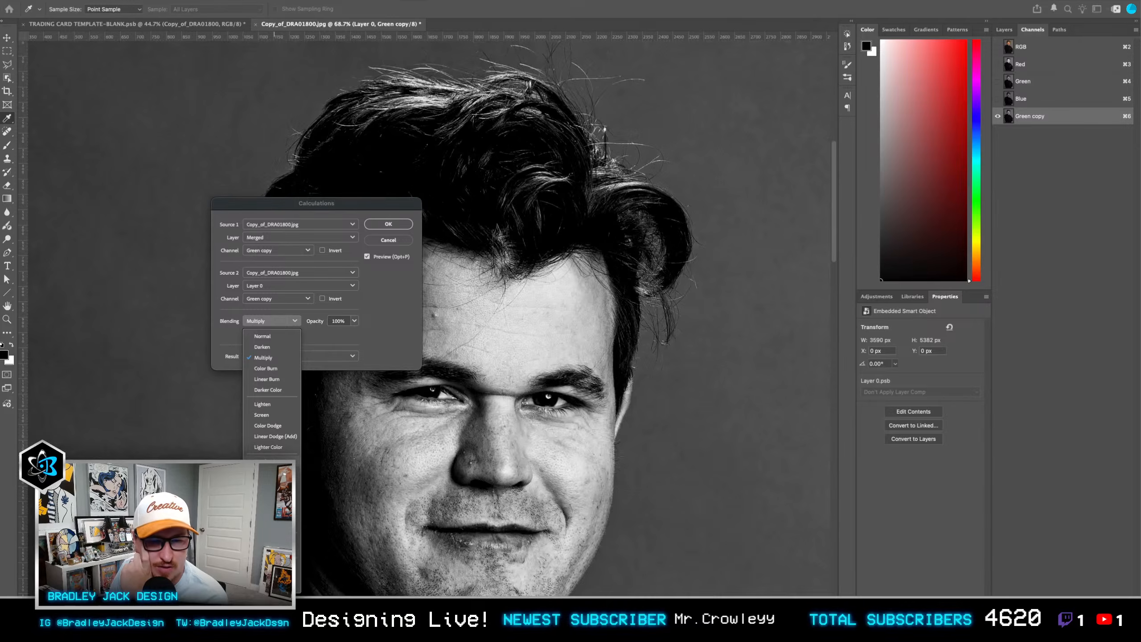
pyautogui.click(278, 459)
pyautogui.click(288, 321)
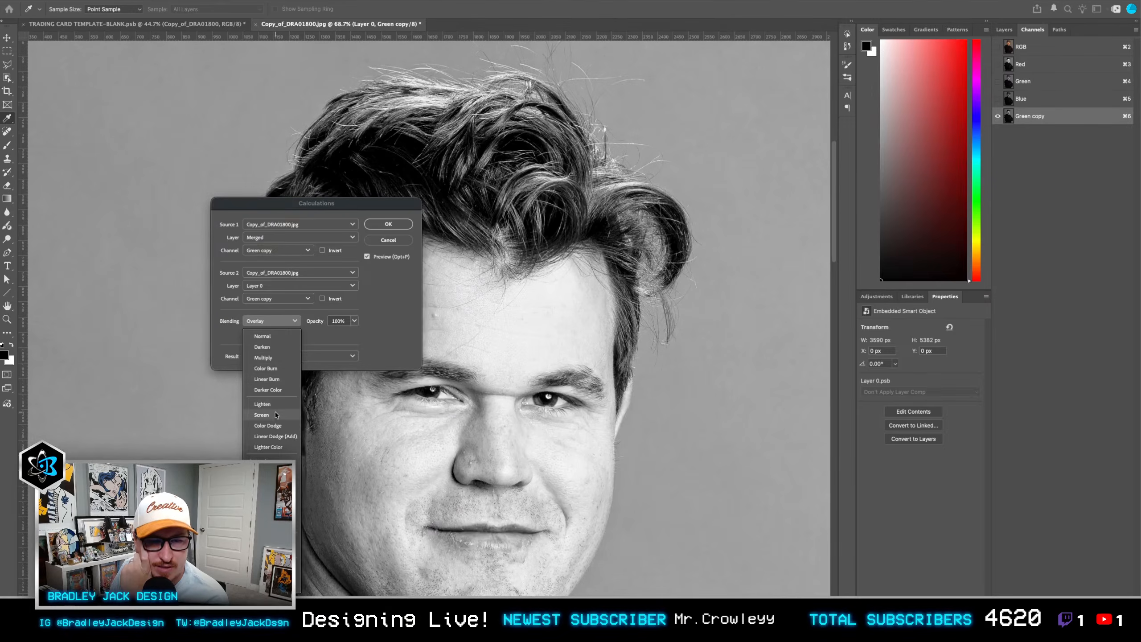
pyautogui.click(274, 412)
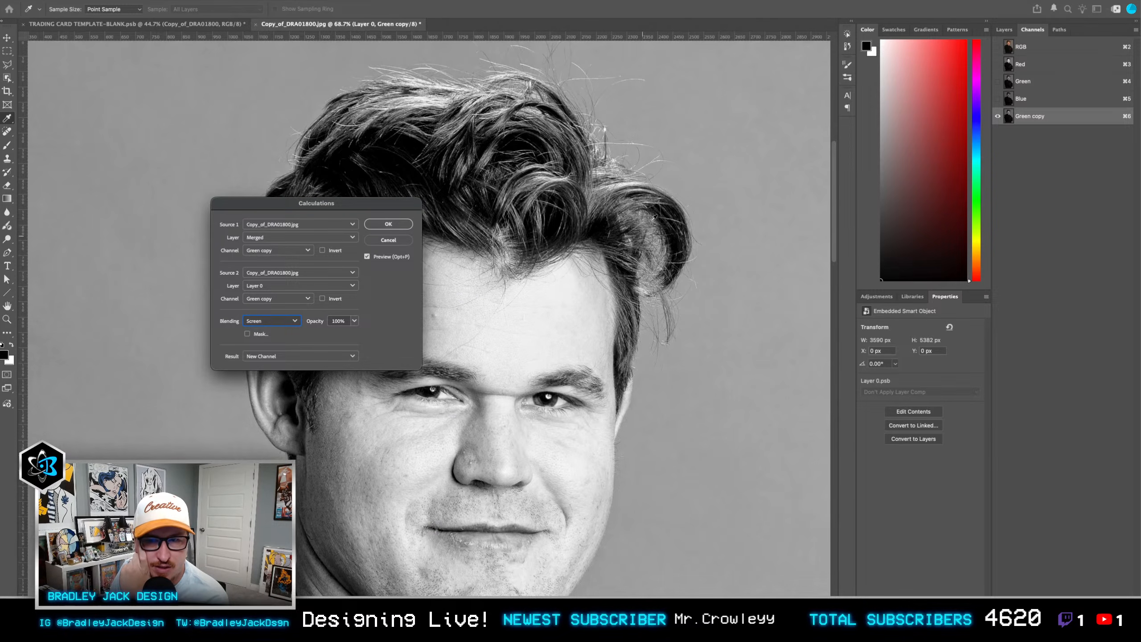
pyautogui.click(388, 224)
pyautogui.press('w')
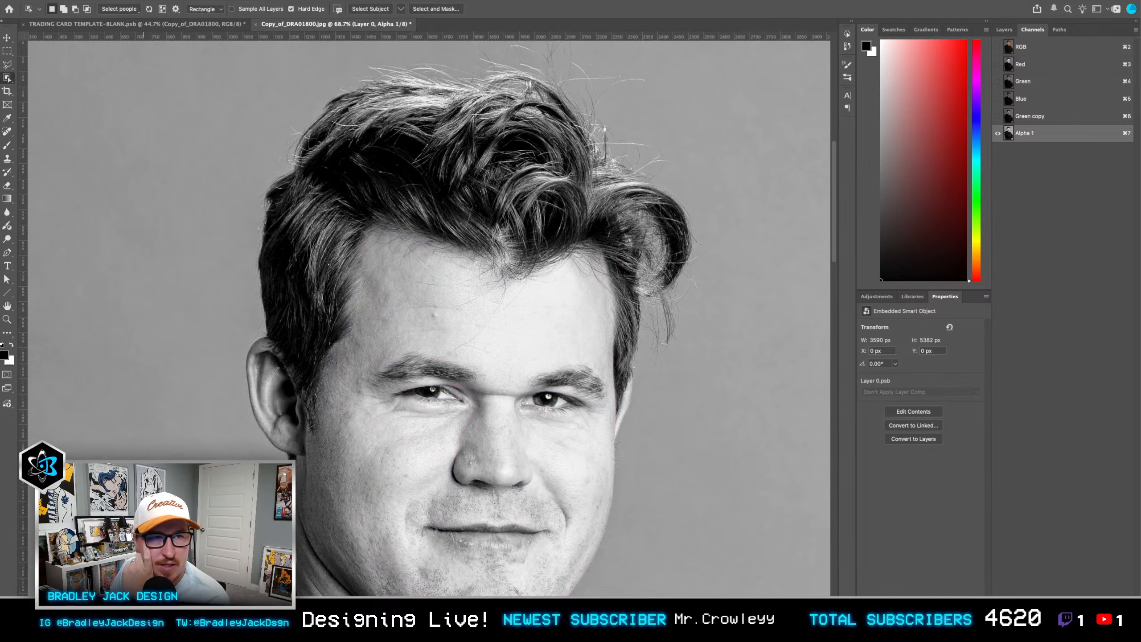
# Step: Blend the Alpha 1 channel with itself through Calculations in Overlay mode at 100%, output to a new channel
pyautogui.click(122, 2)
pyautogui.click(151, 125)
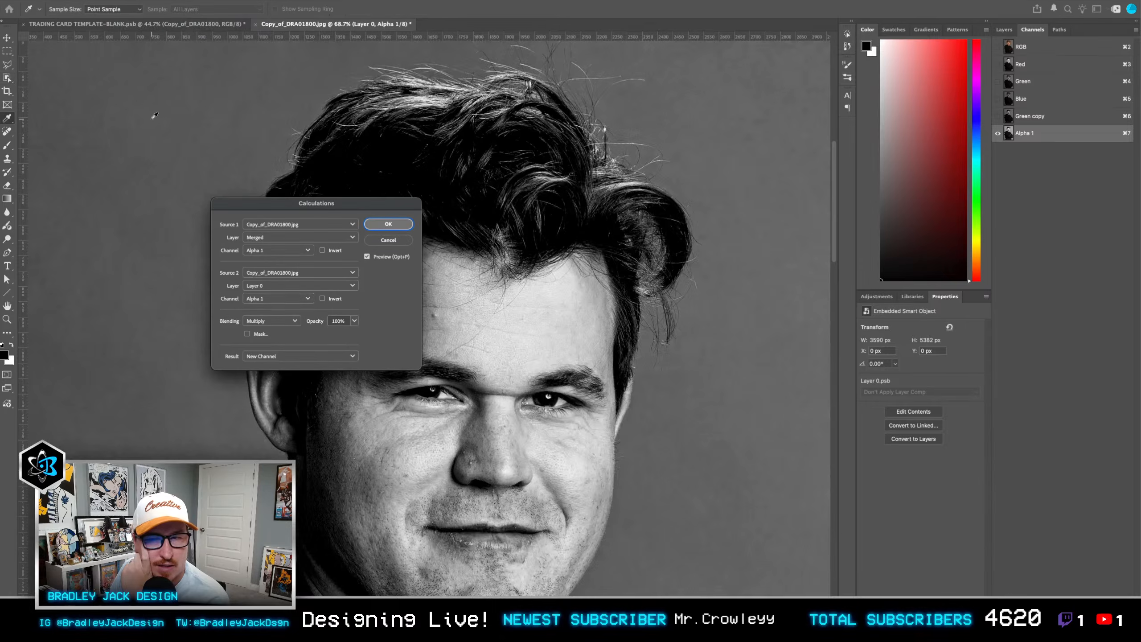
pyautogui.click(269, 320)
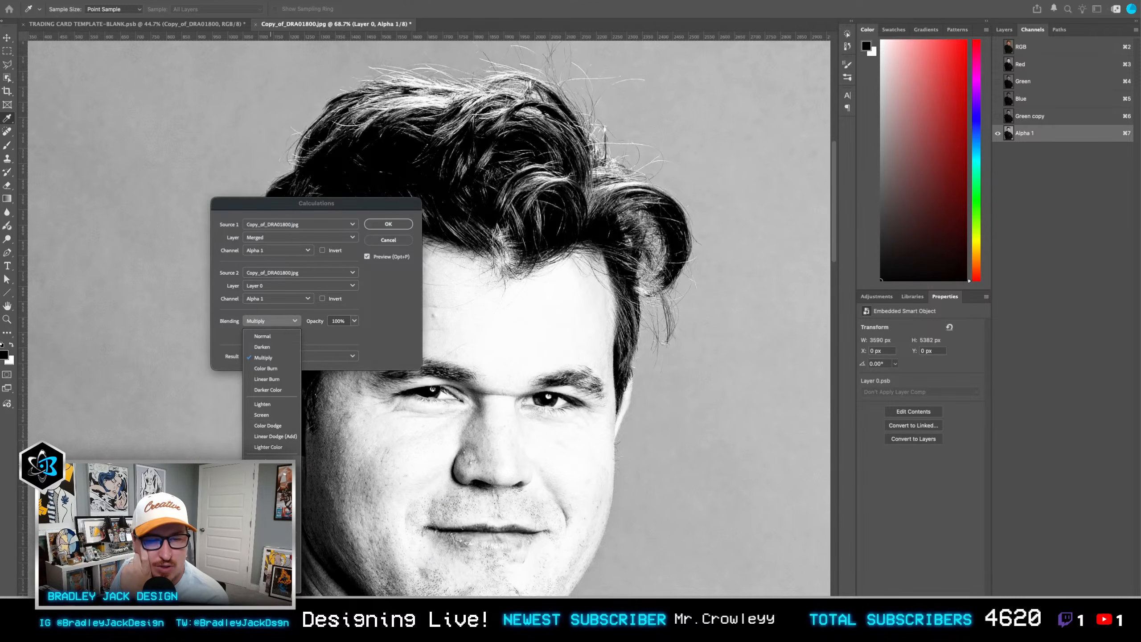
pyautogui.click(277, 459)
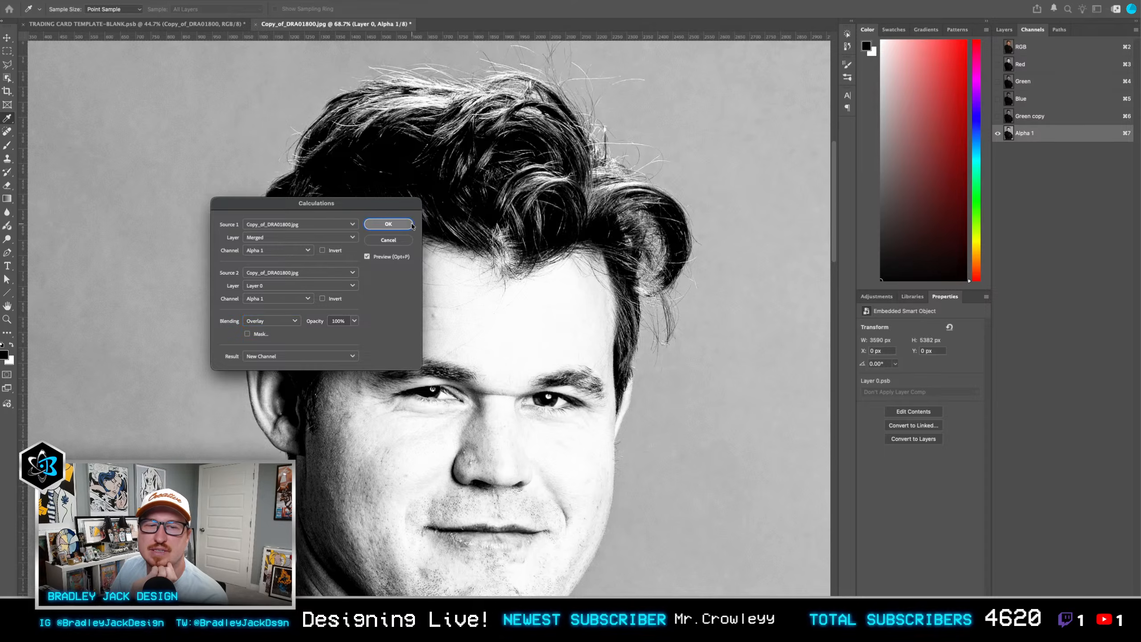
pyautogui.click(388, 224)
pyautogui.press('w')
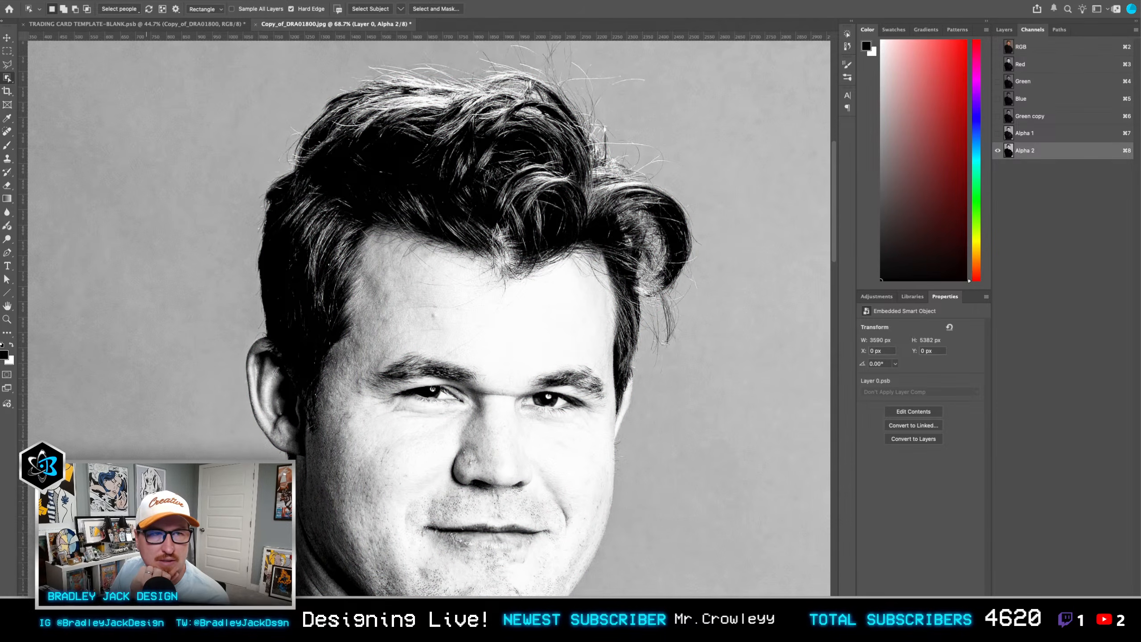
# Step: Combine the Alpha 2 channel with the Green channel of Layer 0 through Calculations in Overlay mode, output to a new channel
pyautogui.click(122, 0)
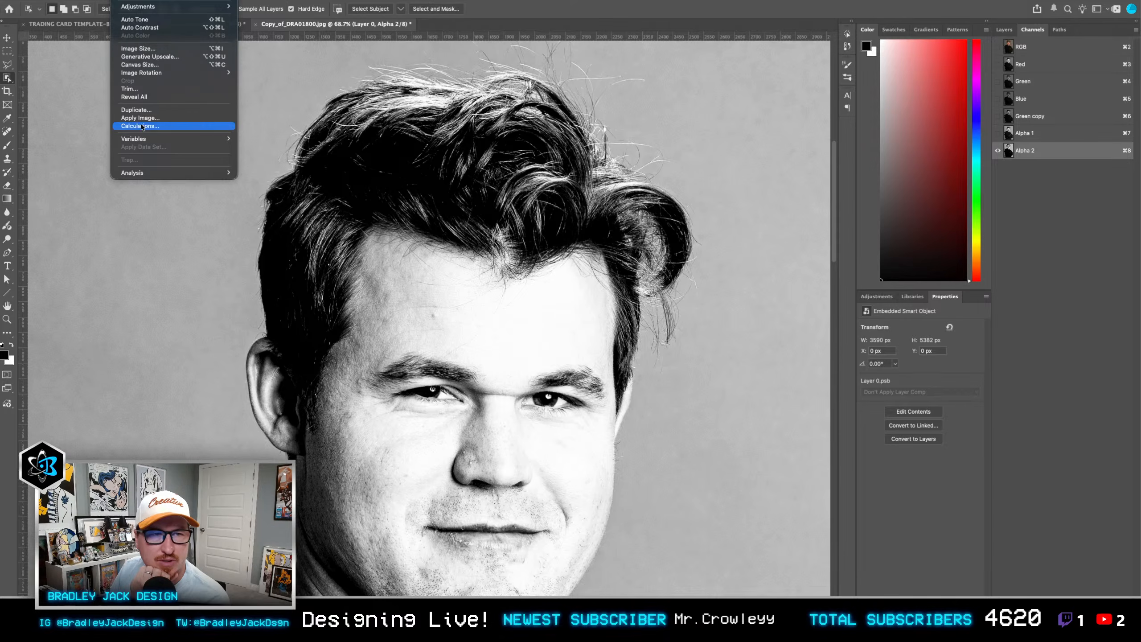
pyautogui.click(141, 125)
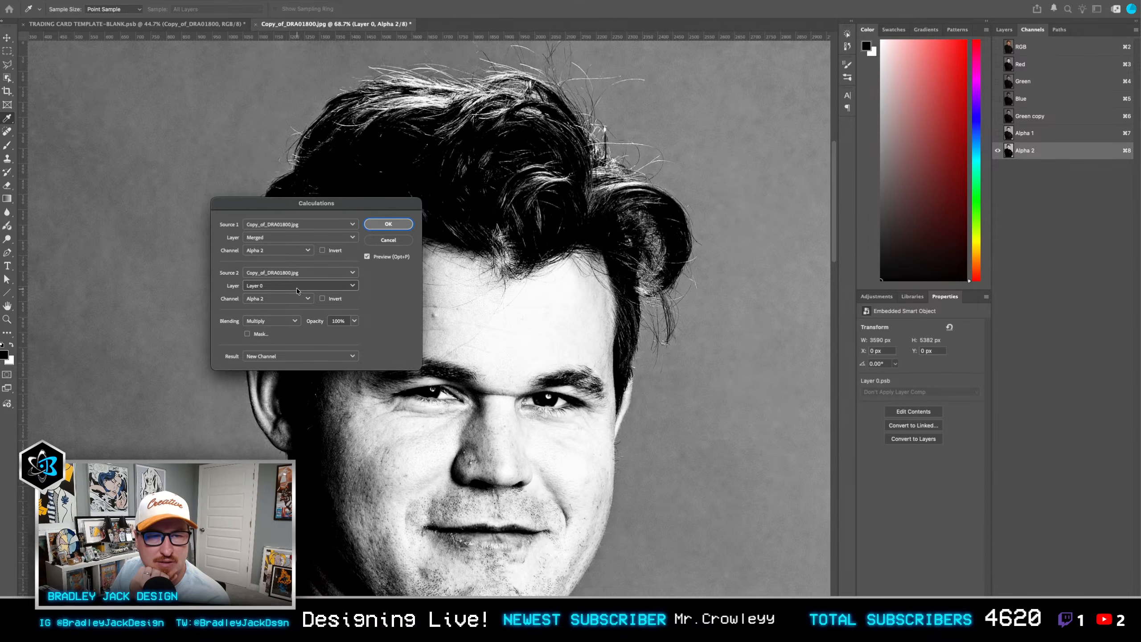
pyautogui.click(286, 300)
pyautogui.click(261, 335)
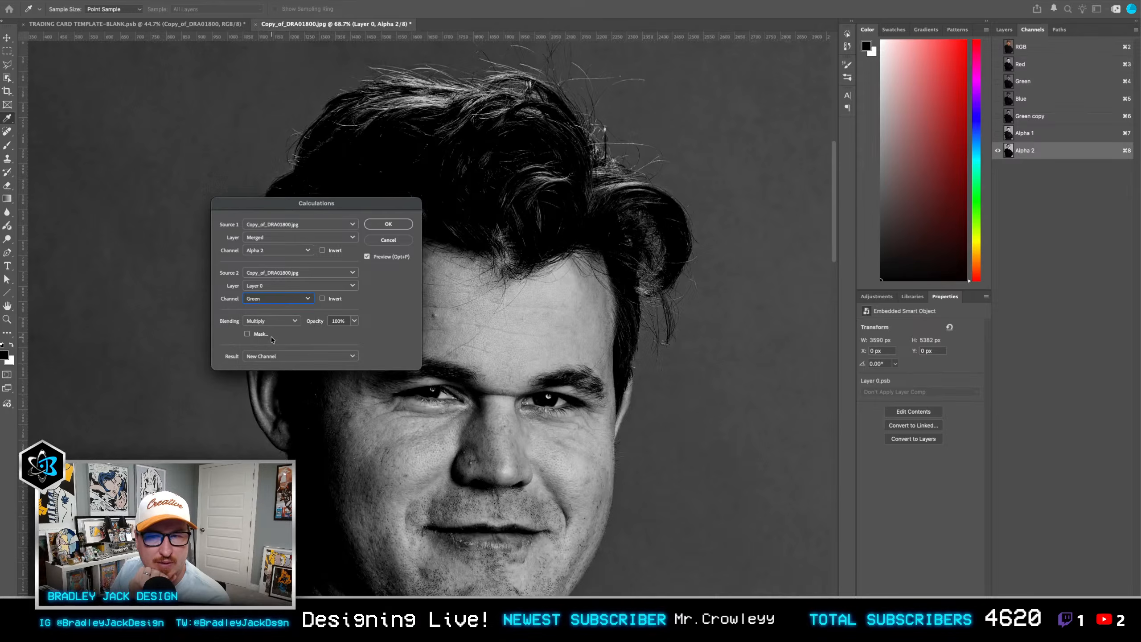
pyautogui.click(271, 322)
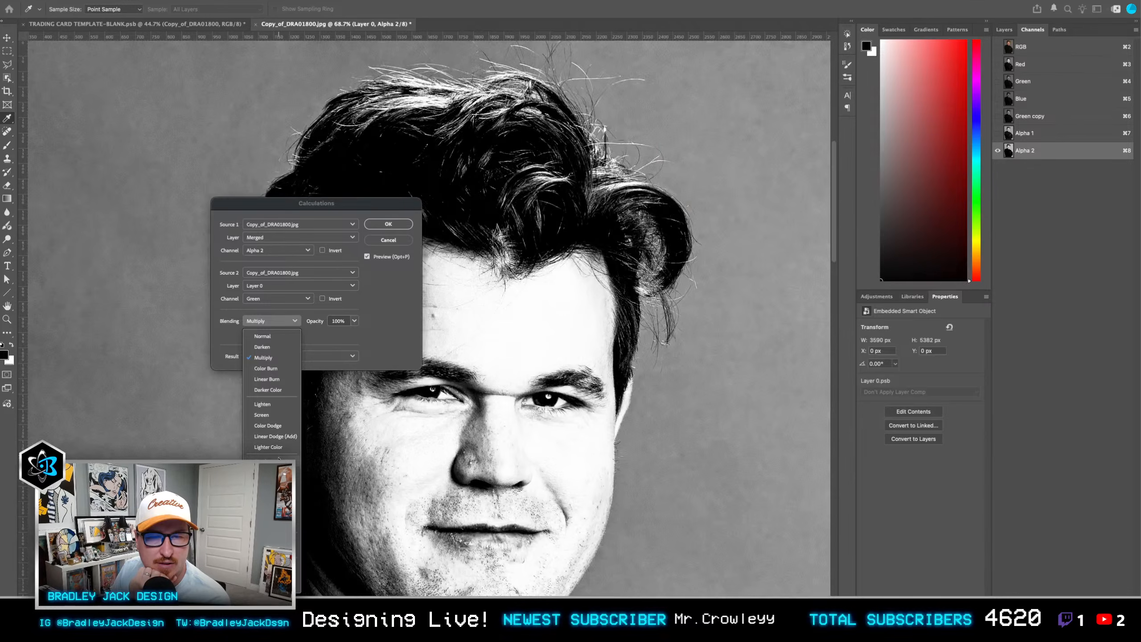
pyautogui.click(280, 456)
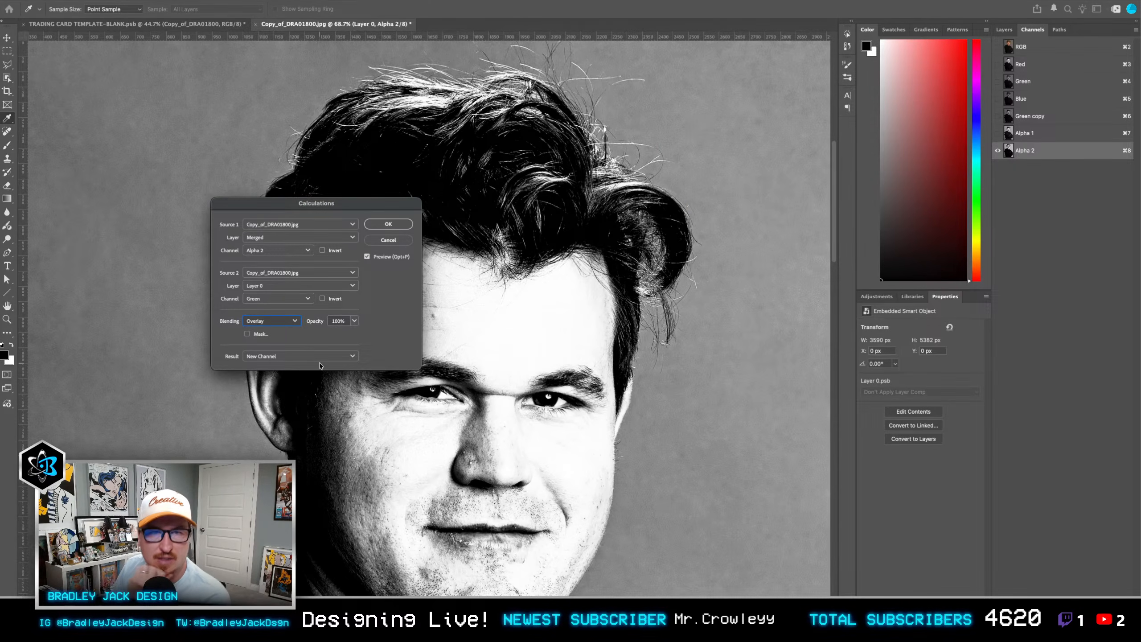
pyautogui.click(388, 224)
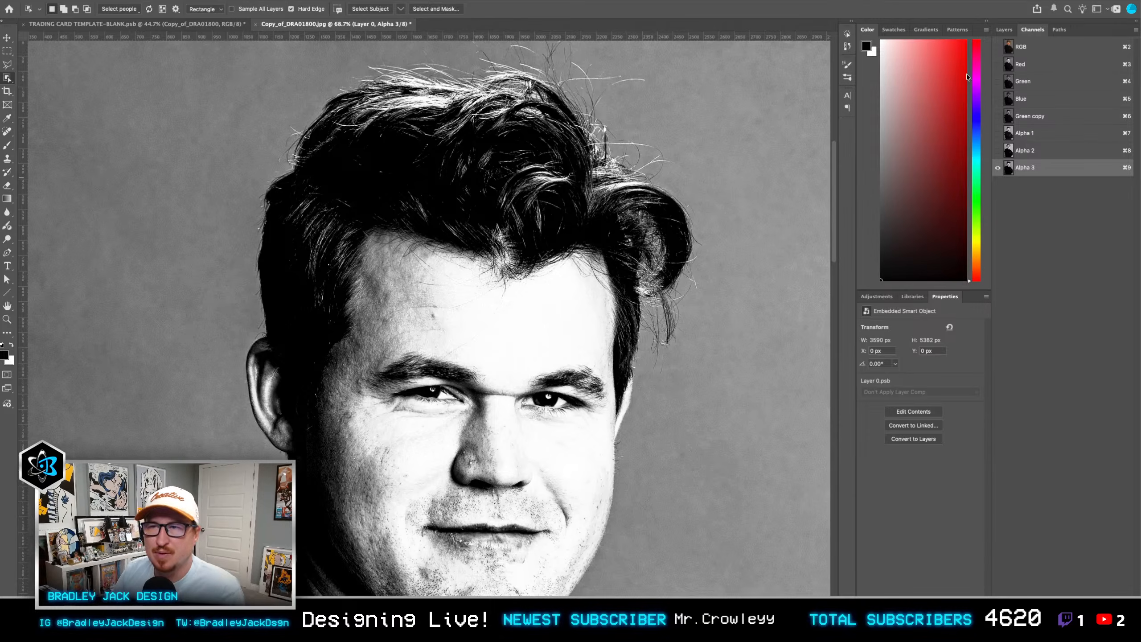
# Step: Return to the full-colour RGB composite and select the man on Layer 0 with Select Subject
pyautogui.click(998, 48)
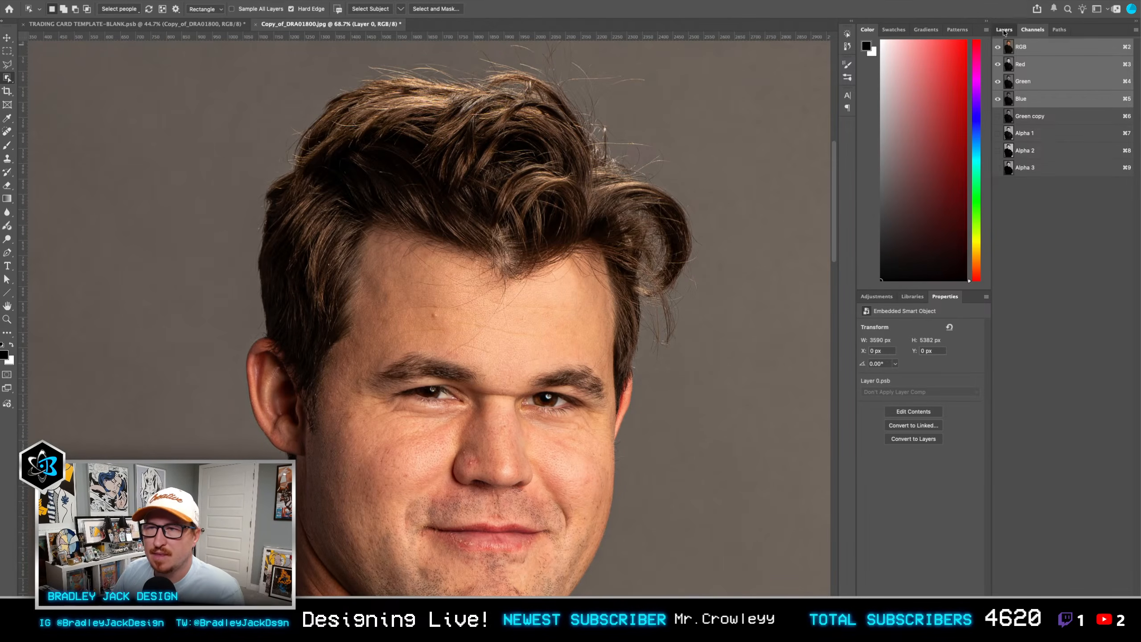
pyautogui.click(1004, 30)
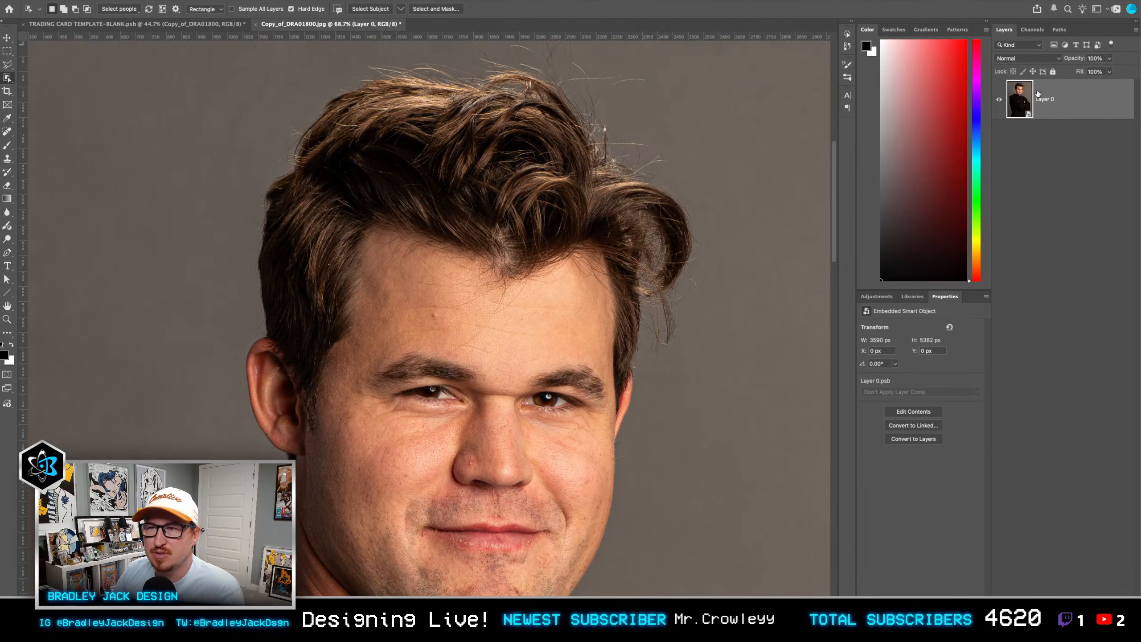
pyautogui.click(371, 9)
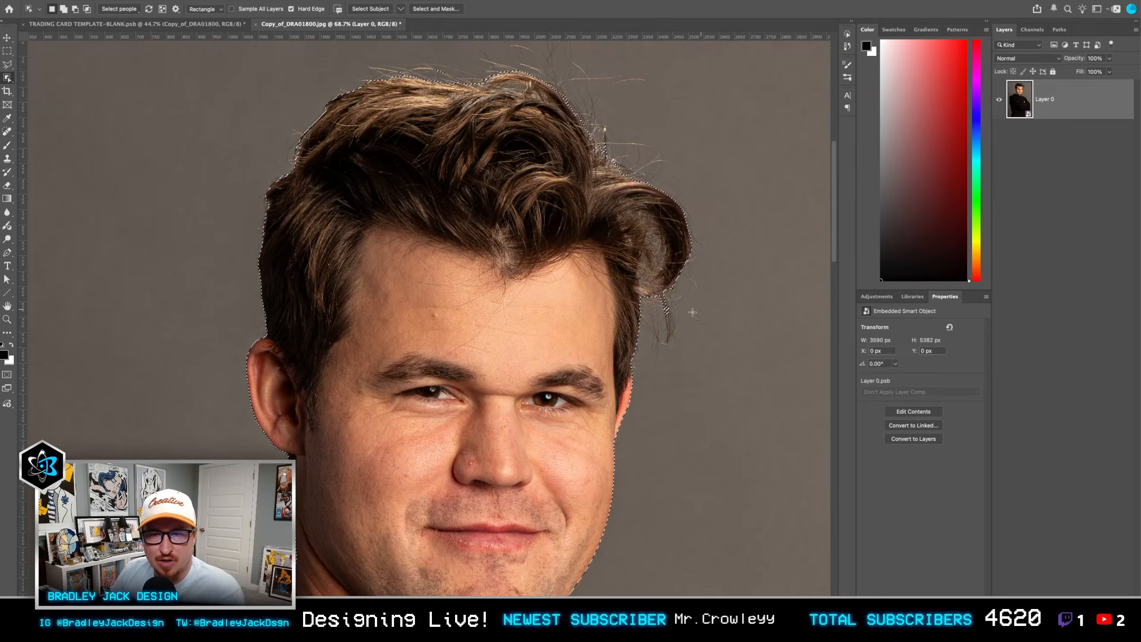
# Step: In Select and Mask, apply Refine Hair and brush the Refine Edge tool over the background showing inside the man's side curl
pyautogui.click(440, 8)
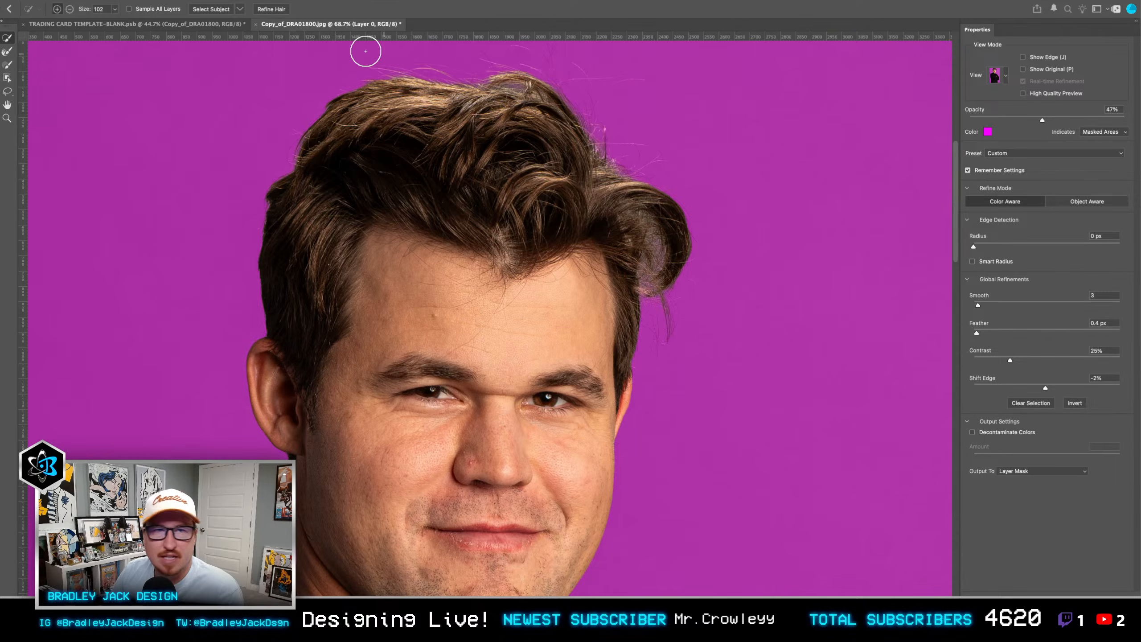
pyautogui.click(270, 9)
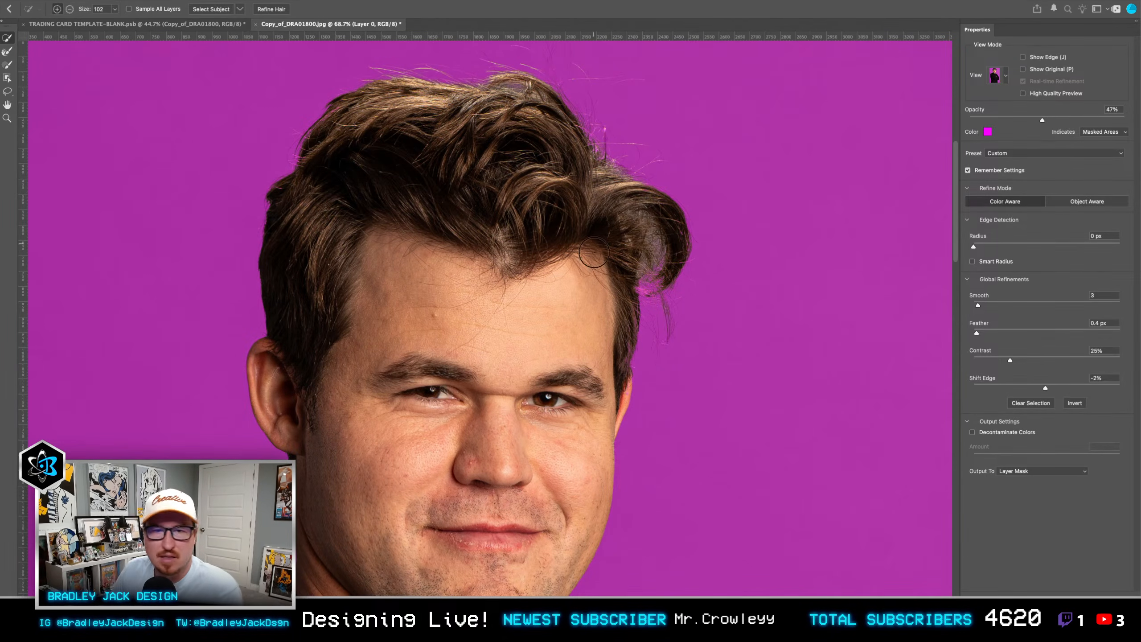
pyautogui.scroll(2, 650, 283)
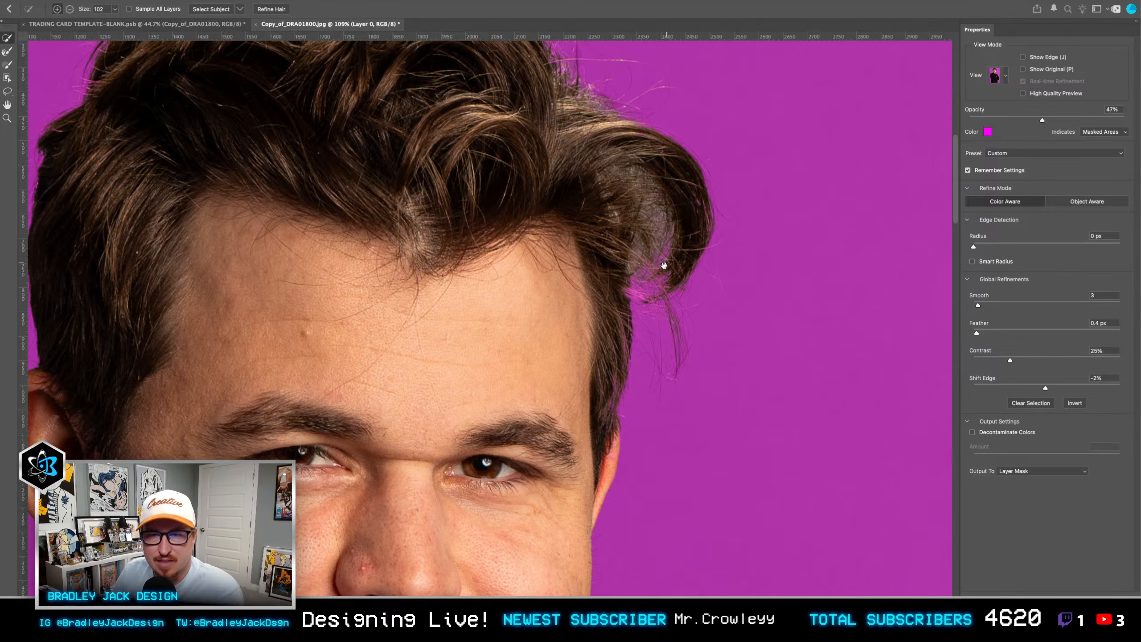
pyautogui.press('b')
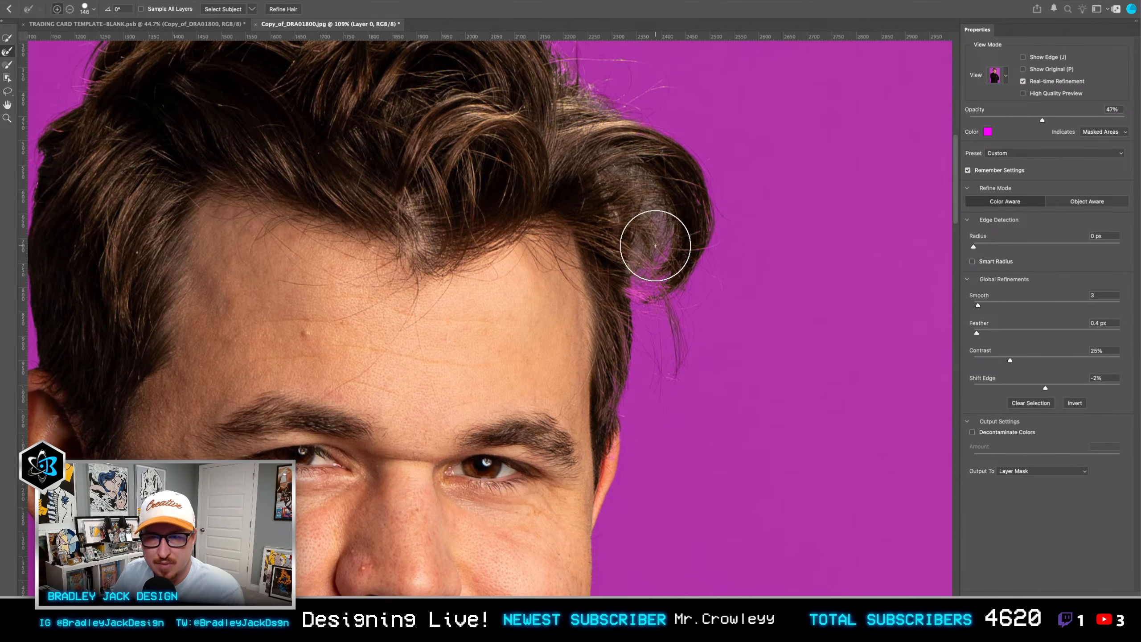
pyautogui.keyDown('ctrl'); pyautogui.keyDown('alt'); pyautogui.moveTo(669, 209); pyautogui.dragTo(650, 209); pyautogui.keyUp('alt'); pyautogui.keyUp('ctrl')
# Step: Set the selection's Feather to 0.8 px, Contrast to 12% and Shift Edge to -1%, and output it as a layer mask
pyautogui.moveTo(975, 333); pyautogui.dragTo(980, 332)
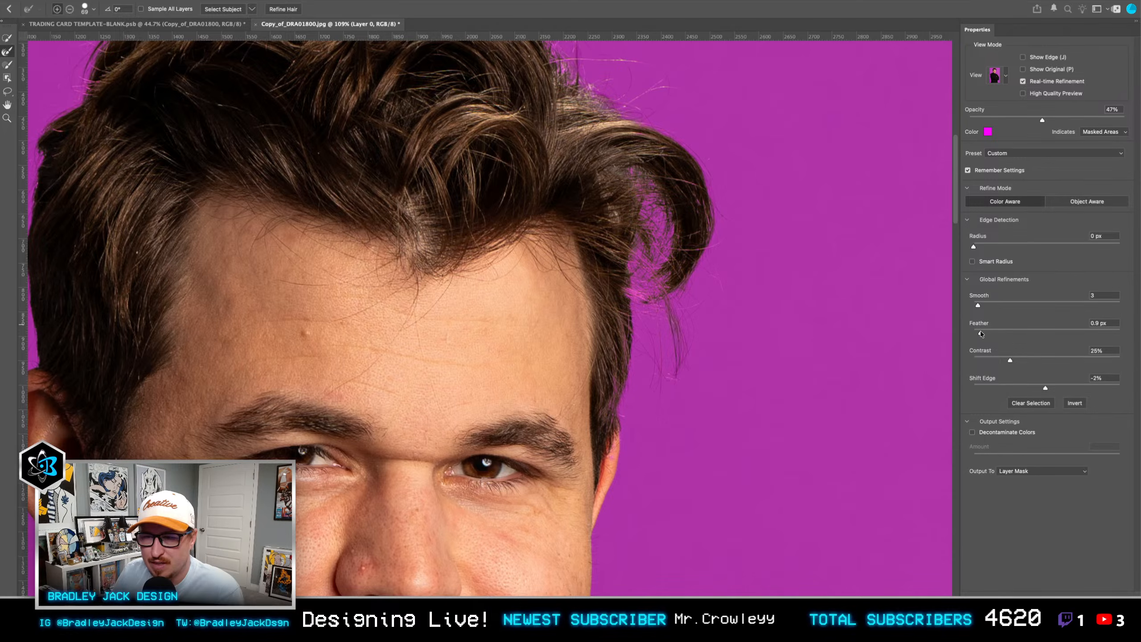
pyautogui.click(991, 360)
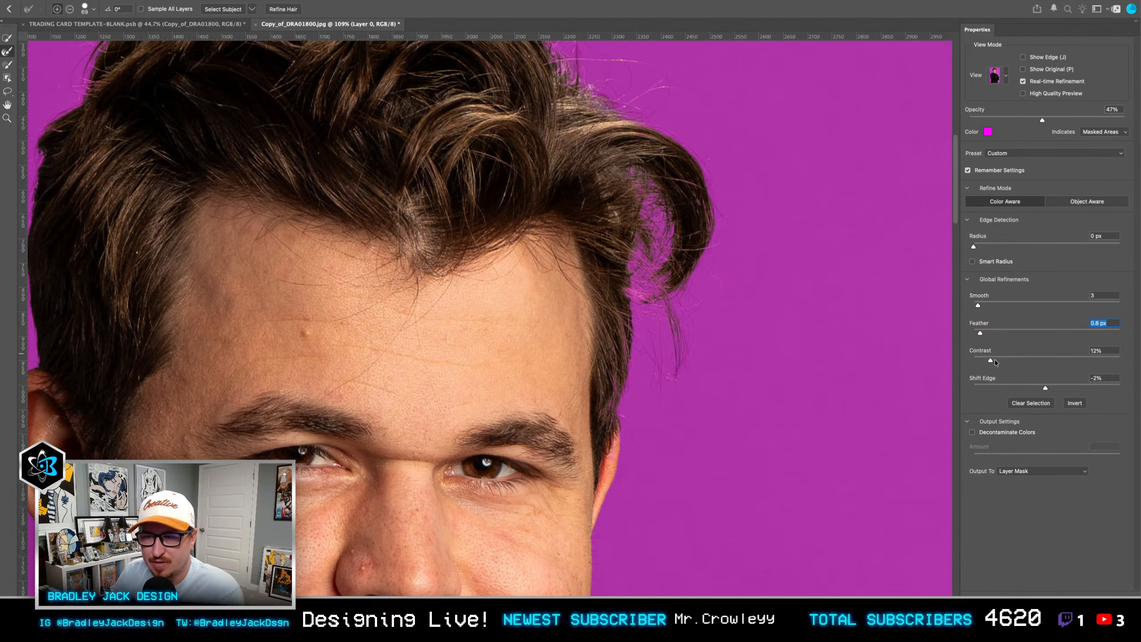
pyautogui.click(1047, 389)
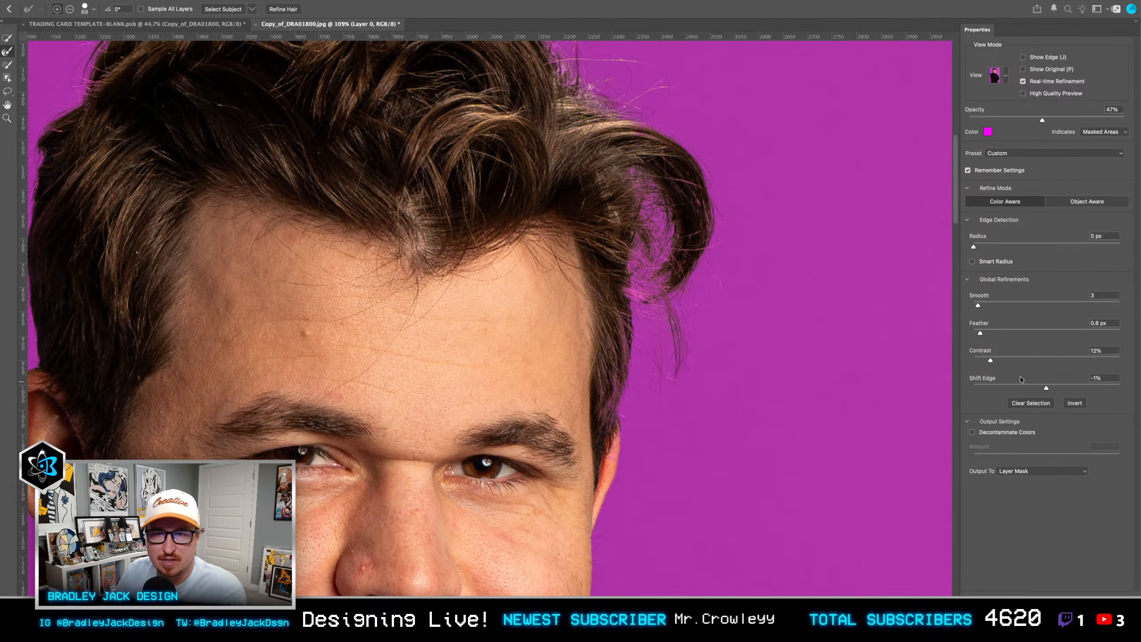
pyautogui.press('Return')
# Step: Convert the masked Layer 0 to a smart object and paste it into the trading card template in place of the old photo layer
pyautogui.scroll(-10, 757, 359)
pyautogui.press('v')
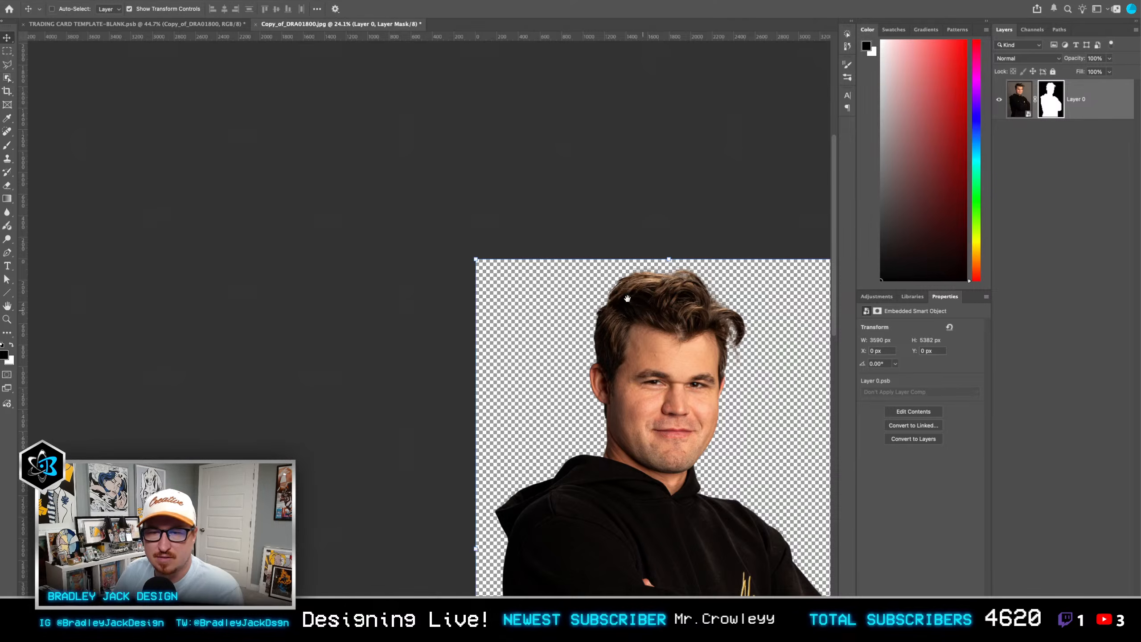
pyautogui.moveTo(629, 298); pyautogui.dragTo(571, 253)
pyautogui.click(1086, 107)
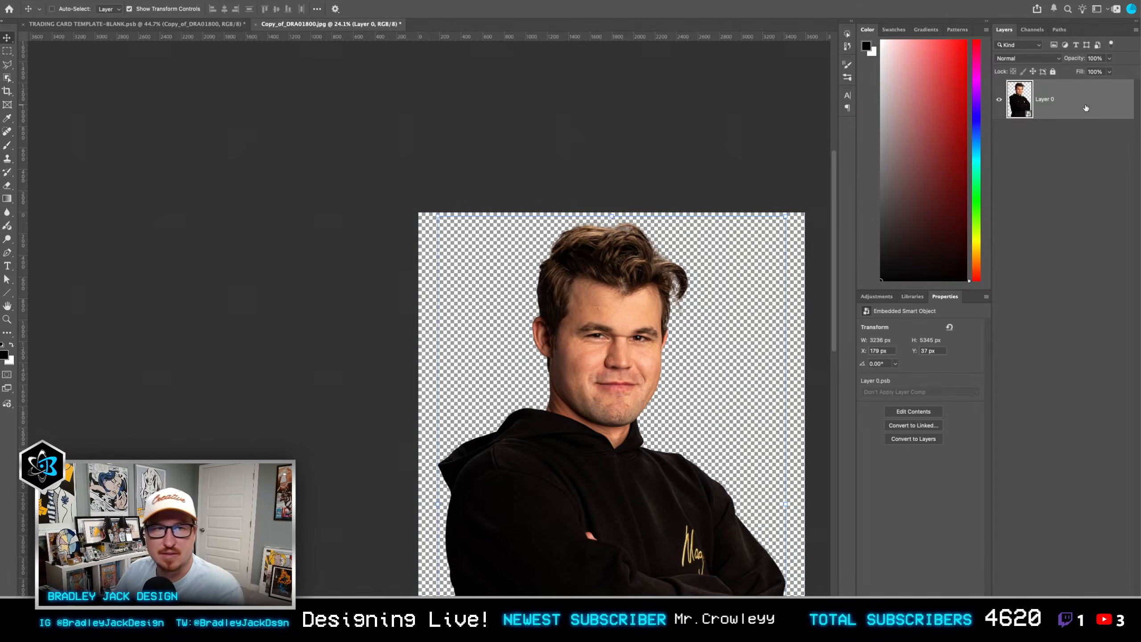
pyautogui.hotkey('ctrl', 'Tab')
pyautogui.press('Delete')
pyautogui.press('super+v')
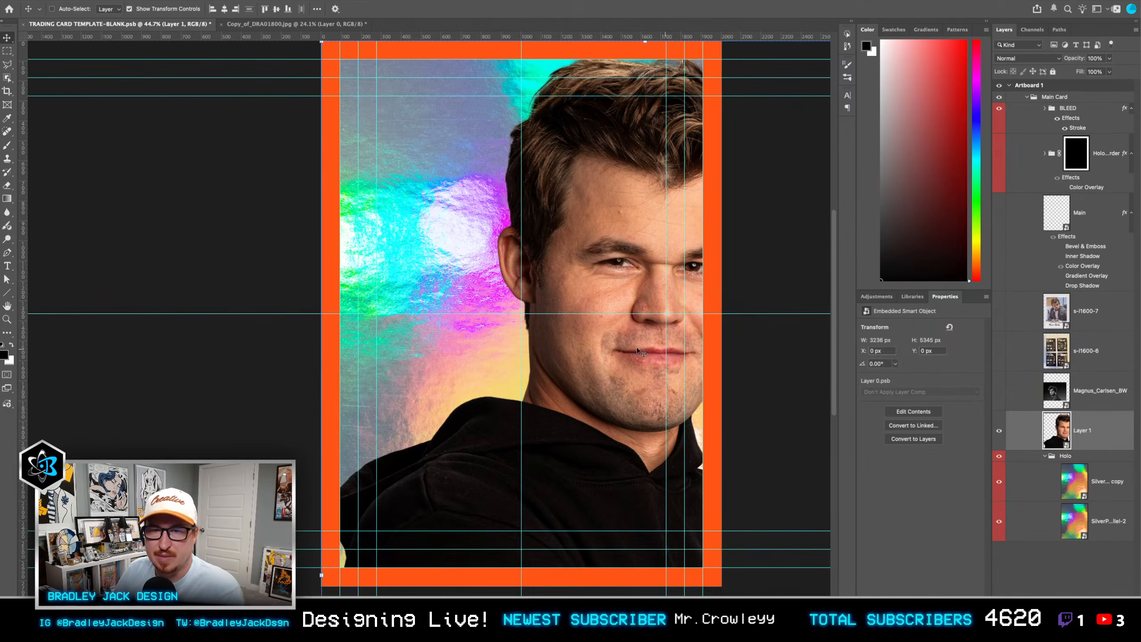
# Step: Scale the pasted colour cutout down to about 1724 px wide and place it on the right side of the card
pyautogui.press('super+t')
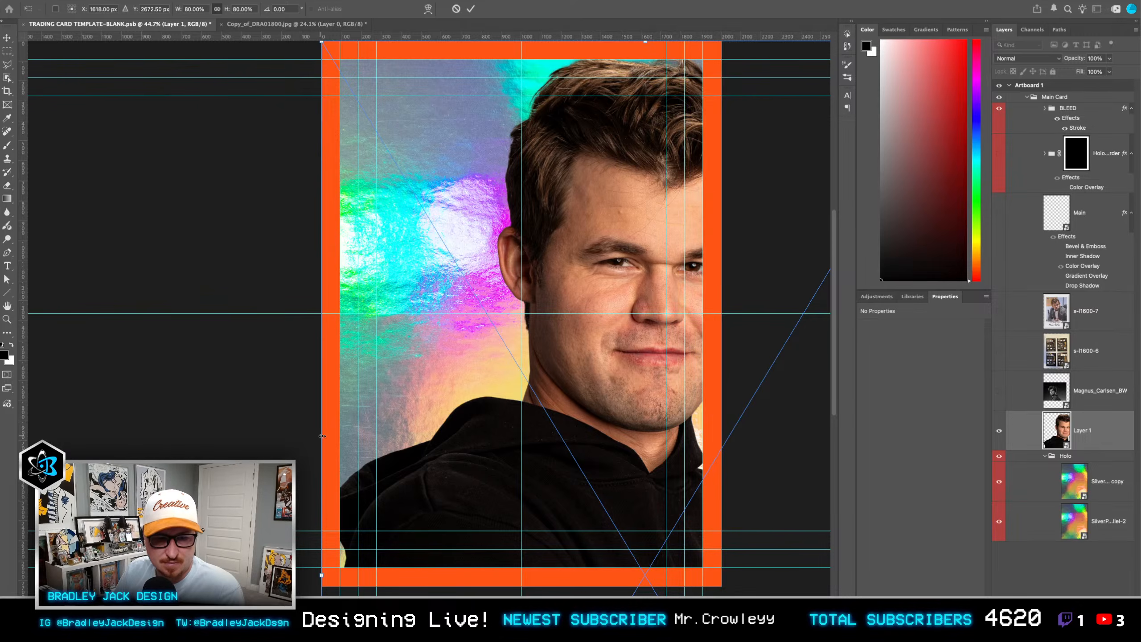
pyautogui.moveTo(323, 435); pyautogui.dragTo(519, 228)
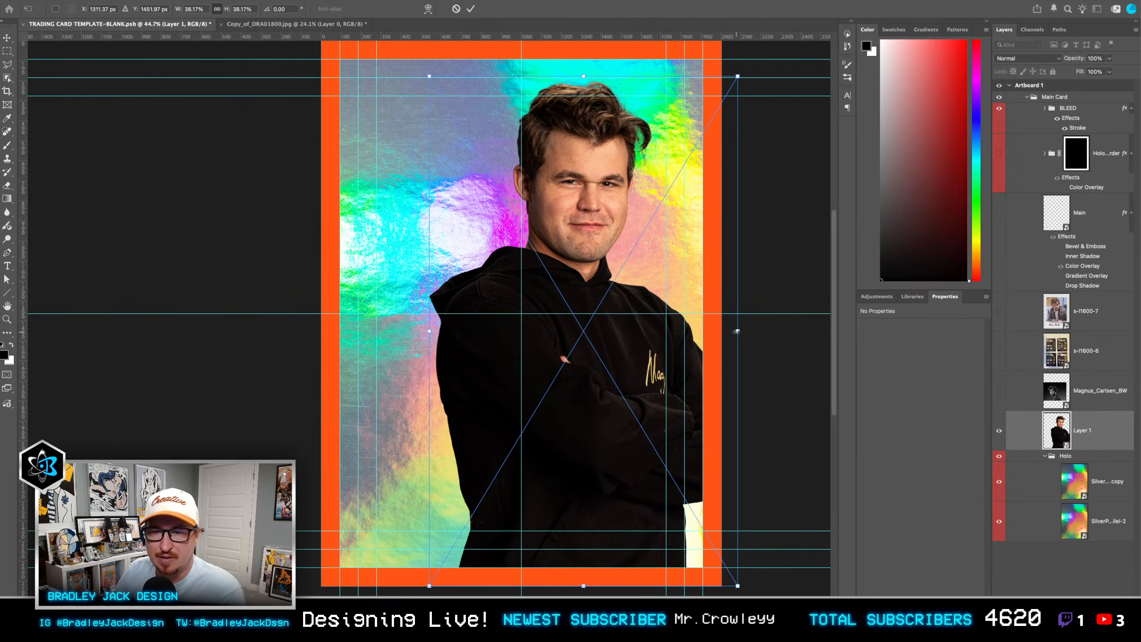
pyautogui.moveTo(737, 331); pyautogui.dragTo(756, 333)
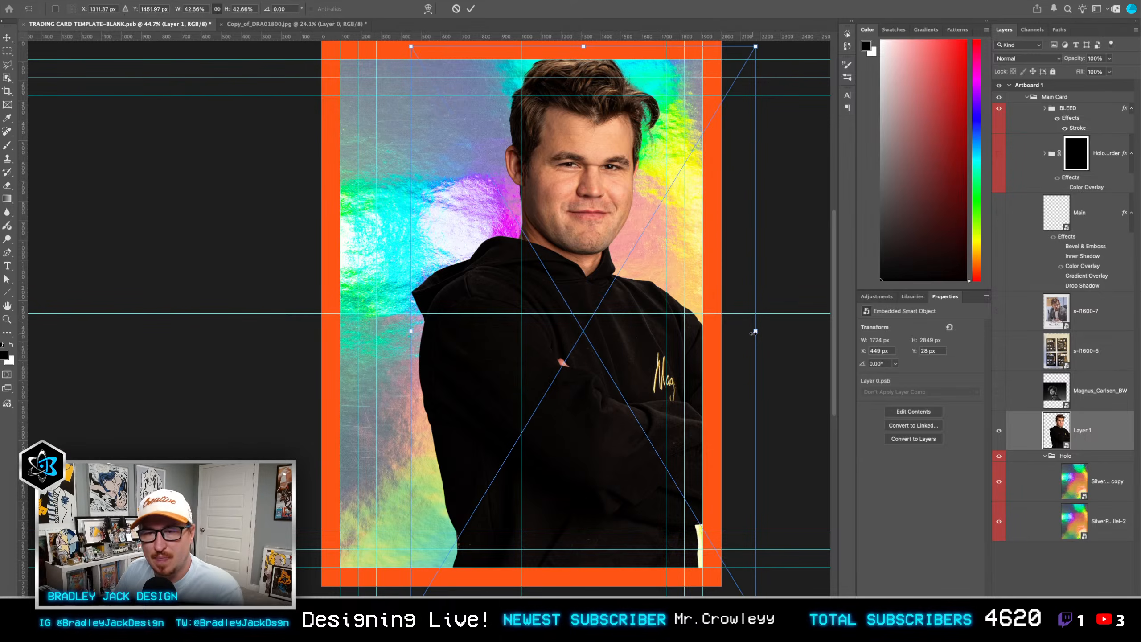
pyautogui.moveTo(665, 302); pyautogui.dragTo(667, 332)
pyautogui.press('Return')
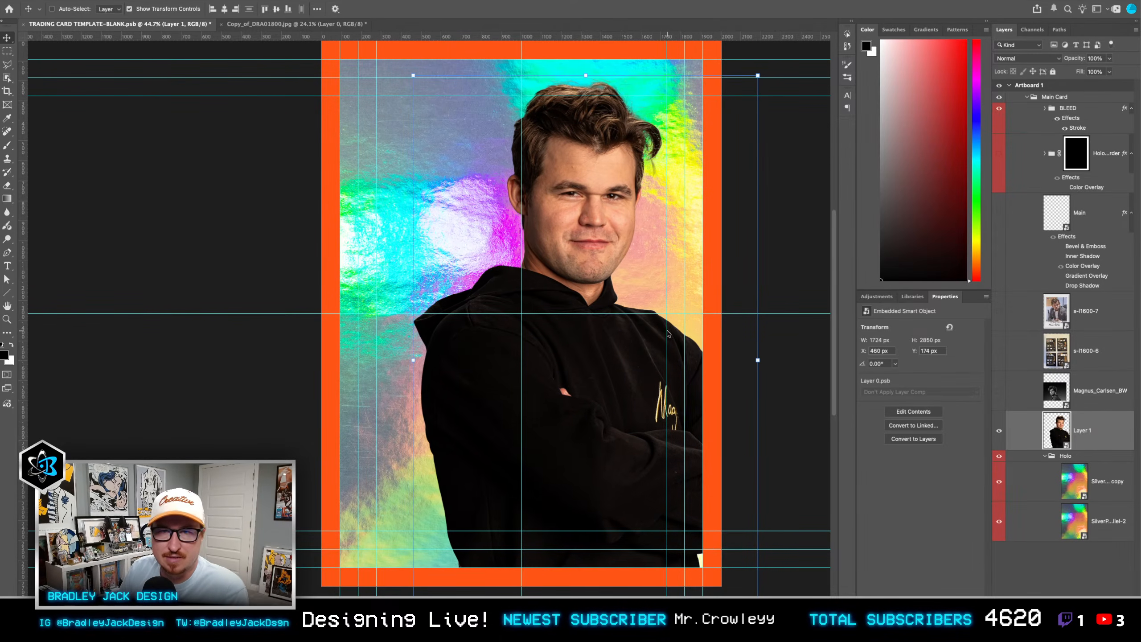
pyautogui.hotkey('shift', 'Right')
# Step: Show the Magnus_Carlsen_BW layer, reposition it over the middle of the card, and open its smart object contents
pyautogui.click(1029, 406)
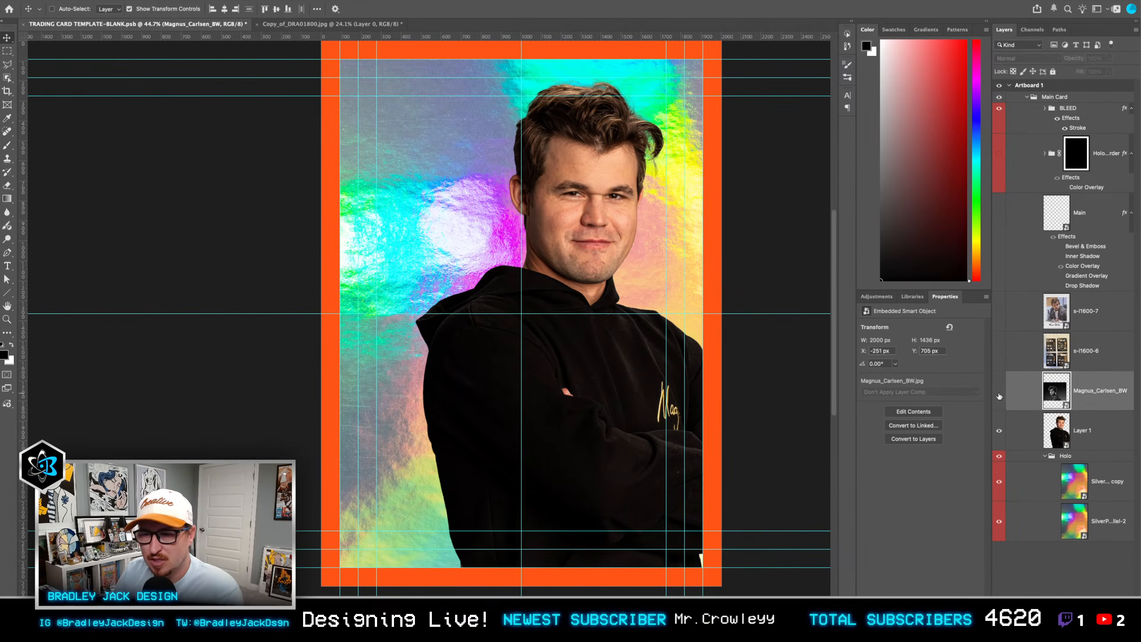
pyautogui.click(1000, 391)
pyautogui.hotkey('ctrl', 't')
pyautogui.moveTo(564, 332); pyautogui.dragTo(567, 358)
pyautogui.press('Return')
pyautogui.doubleClick(1055, 388)
# Step: Select the man in the black-and-white photo and open the selection in Select and Mask
pyautogui.press('w')
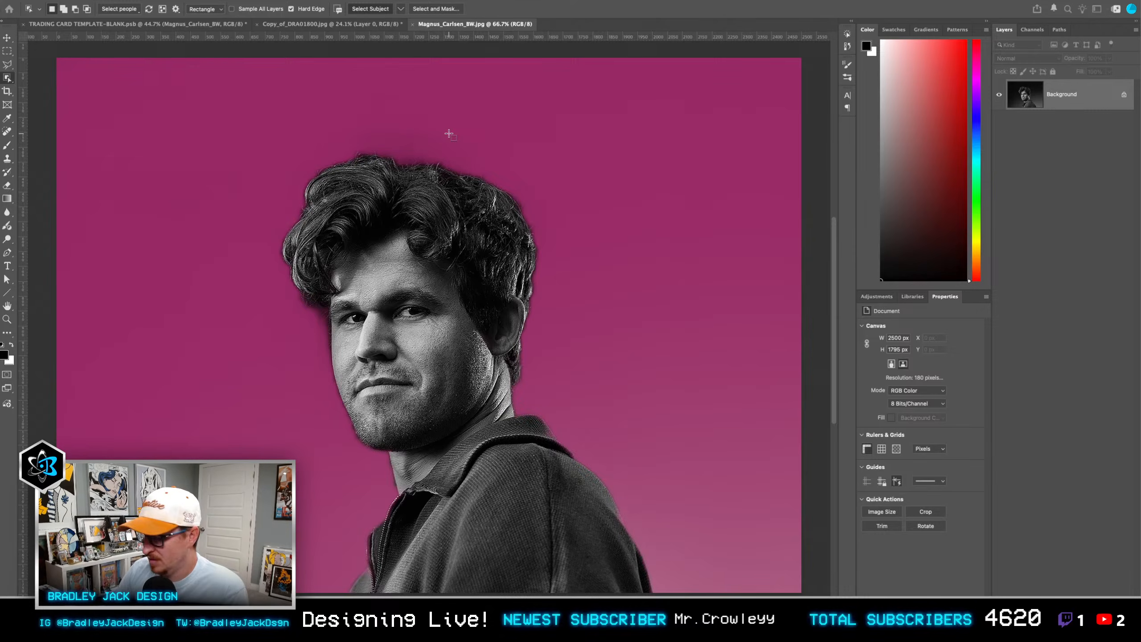
pyautogui.press('XF86AudioLowerVolume')
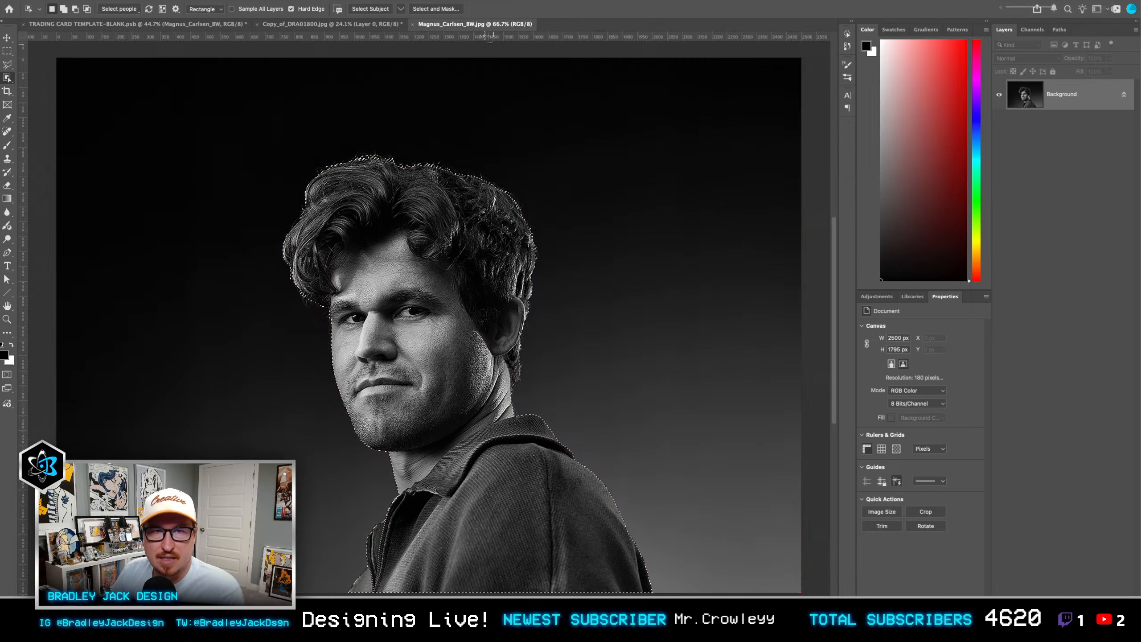
pyautogui.click(436, 9)
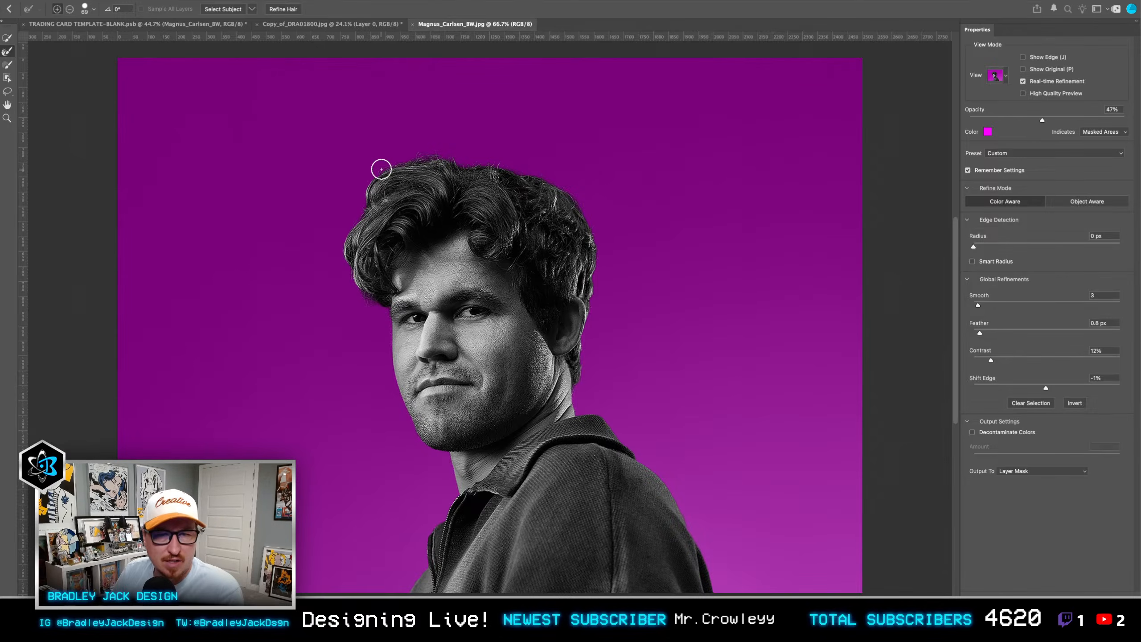
# Step: Try brushing the Refine Edge tool along the top and back of the man's dark hair
pyautogui.moveTo(494, 165)
pyautogui.mouseDown()
pyautogui.moveTo(575, 207)
pyautogui.moveTo(598, 261)
pyautogui.moveTo(597, 292)
pyautogui.mouseUp()
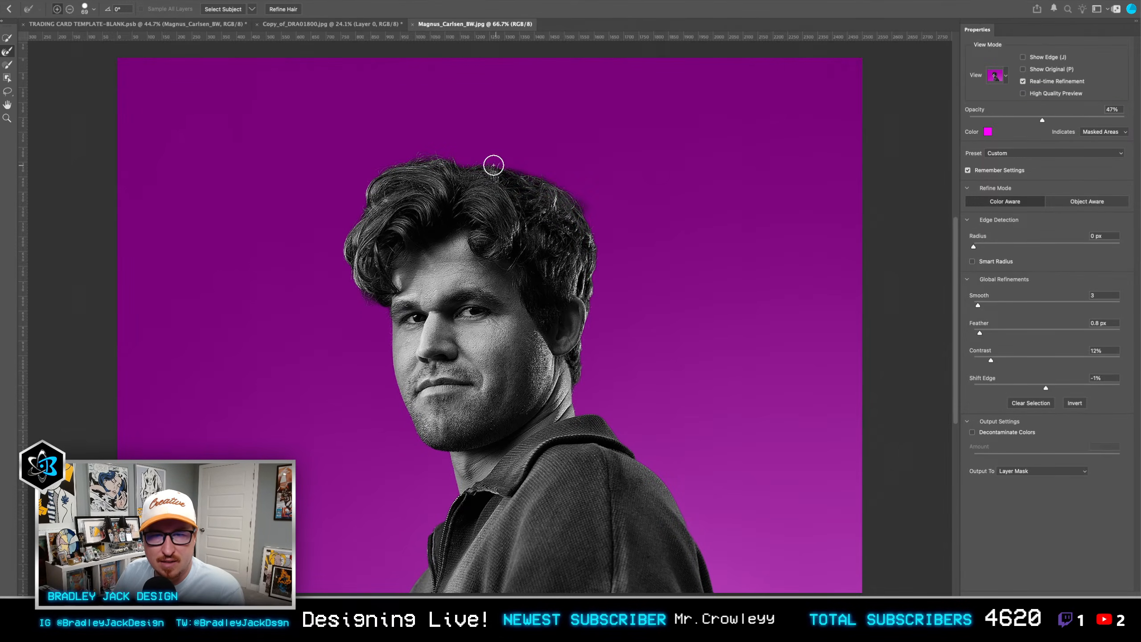
pyautogui.moveTo(490, 164)
pyautogui.mouseDown()
pyautogui.moveTo(549, 193)
pyautogui.moveTo(595, 236)
pyautogui.moveTo(598, 296)
pyautogui.mouseUp()
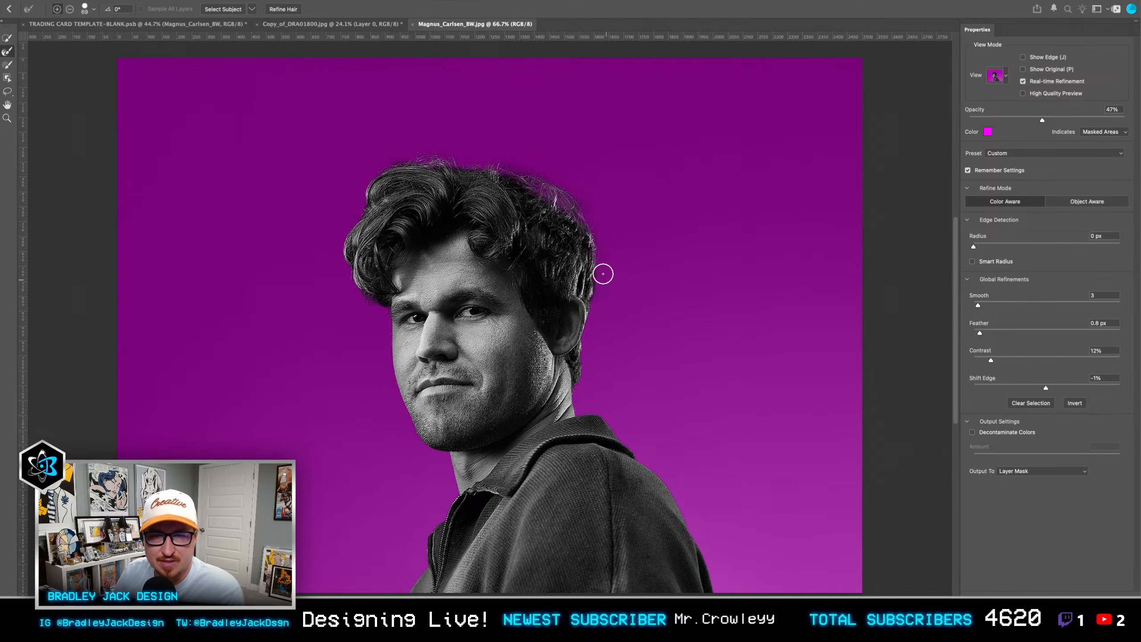
pyautogui.moveTo(491, 163); pyautogui.dragTo(585, 214)
pyautogui.moveTo(553, 175)
pyautogui.mouseDown()
pyautogui.moveTo(545, 170)
pyautogui.moveTo(594, 227)
pyautogui.mouseUp()
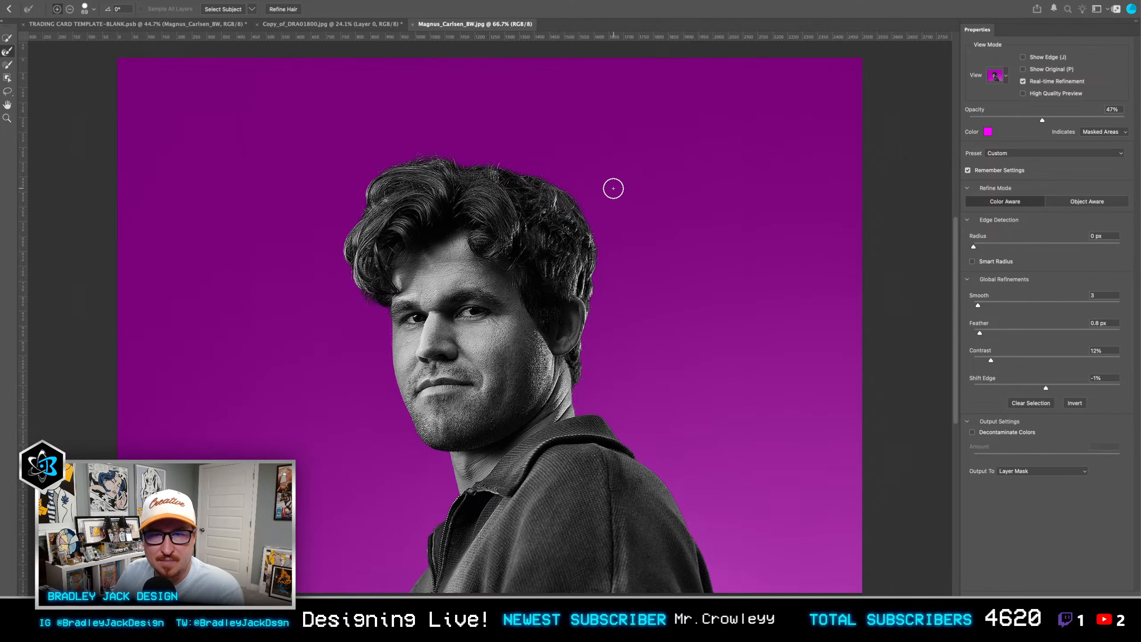
# Step: Output the selection as a layer mask and put the black-and-white cutout on the trading card in place of Magnus_Carlsen_BW
pyautogui.press('Return')
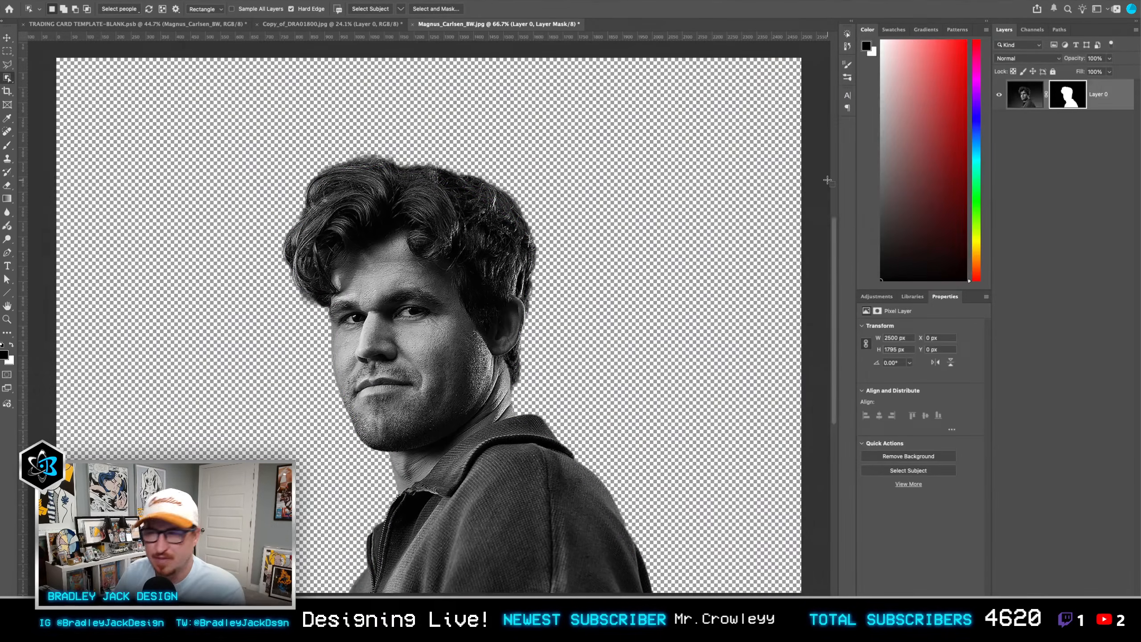
pyautogui.hotkey('ctrl', 'Tab')
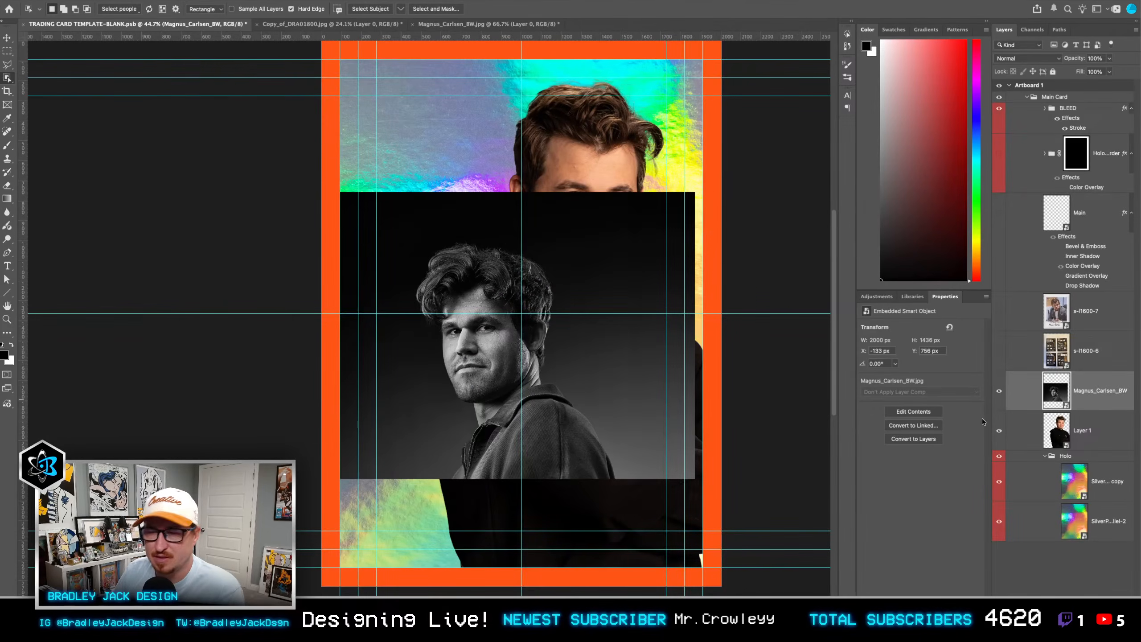
pyautogui.press('v')
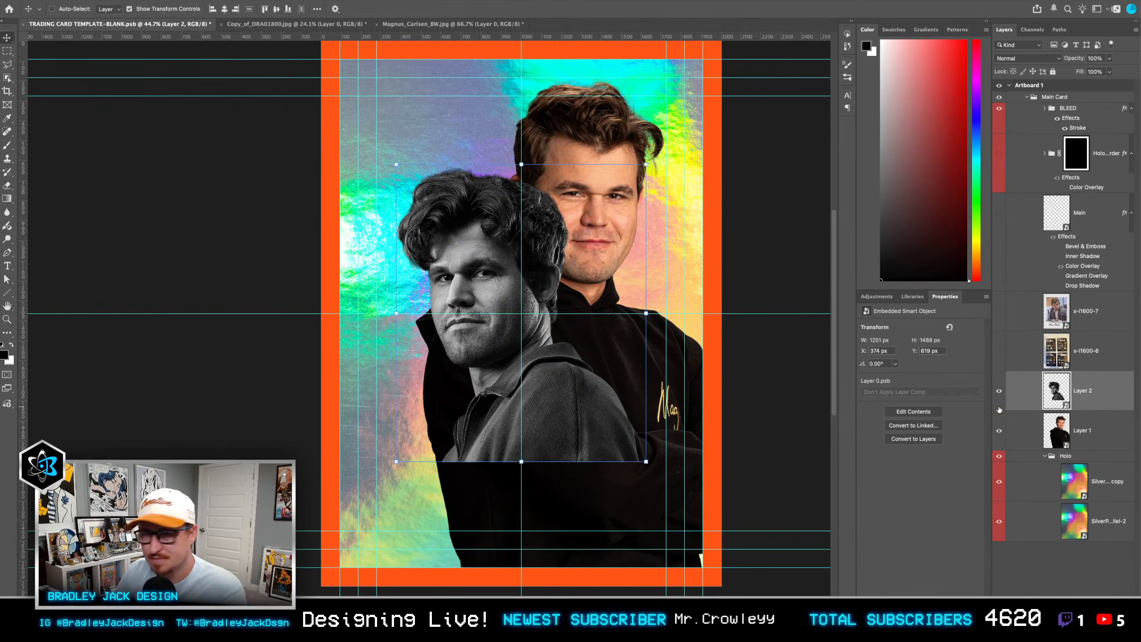
# Step: Scale the black-and-white cutout down to about 41% and move it over the colour figure's folded arm
pyautogui.press('super+t')
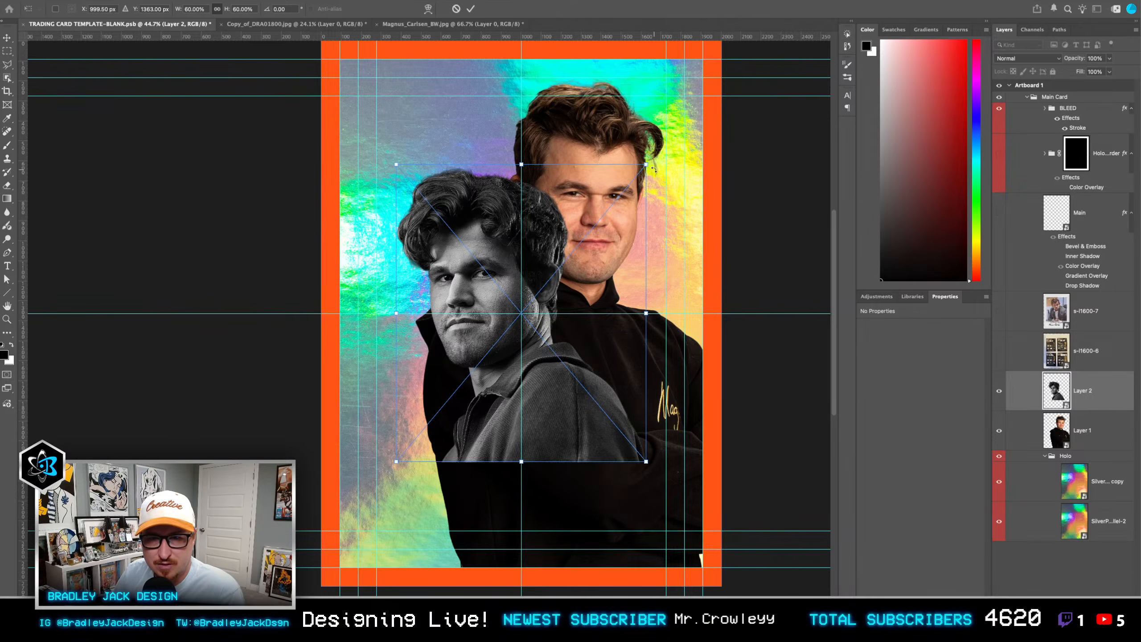
pyautogui.moveTo(646, 164); pyautogui.dragTo(608, 211)
pyautogui.press('Return')
pyautogui.moveTo(557, 328)
pyautogui.mouseDown()
pyautogui.moveTo(557, 348)
pyautogui.moveTo(546, 347)
pyautogui.mouseUp()
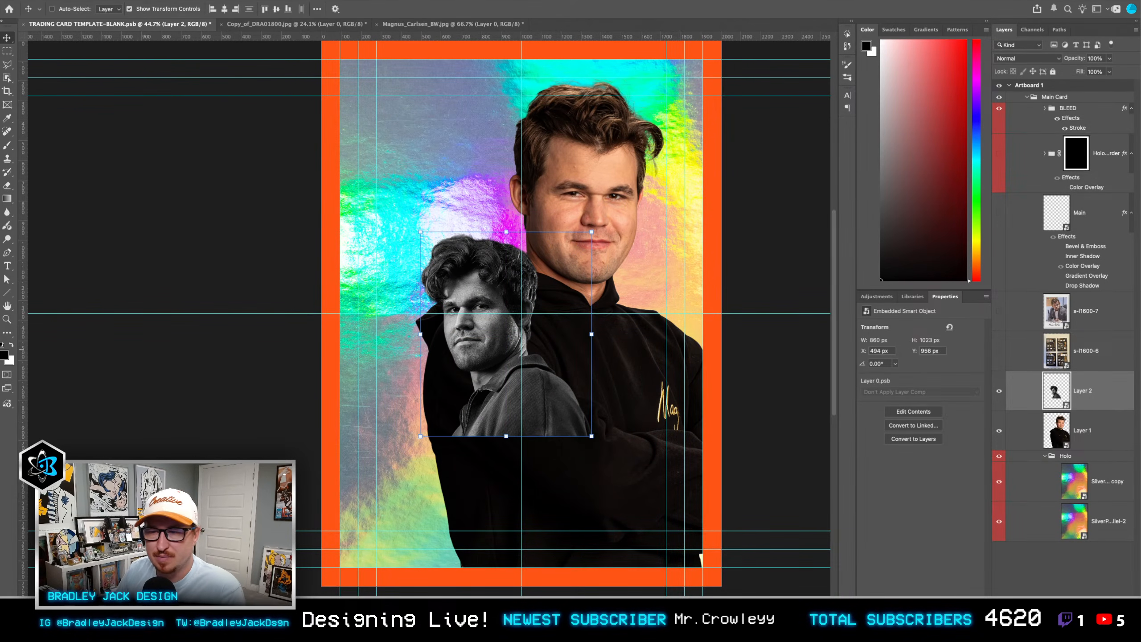
# Step: Send Layer 2 behind Layer 1, enlarge it to about 2445 × 2908 px, and position its face in the card's upper left
pyautogui.press('super+bracketleft')
pyautogui.press('super+t')
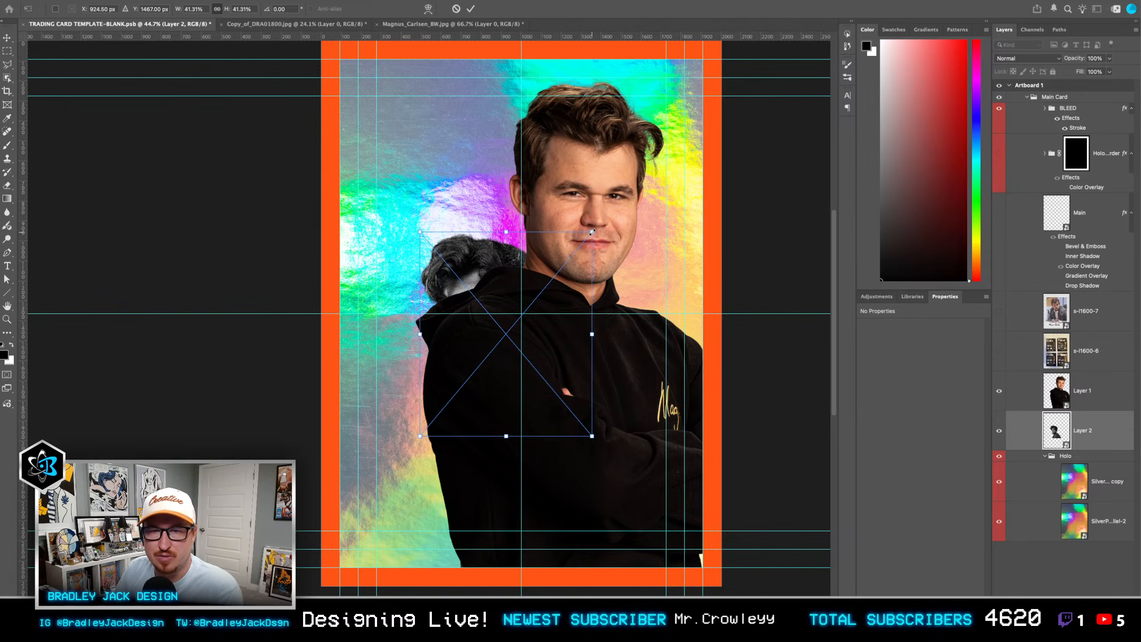
pyautogui.moveTo(592, 232); pyautogui.dragTo(773, 66)
pyautogui.moveTo(585, 163); pyautogui.dragTo(636, 121)
pyautogui.press('Return')
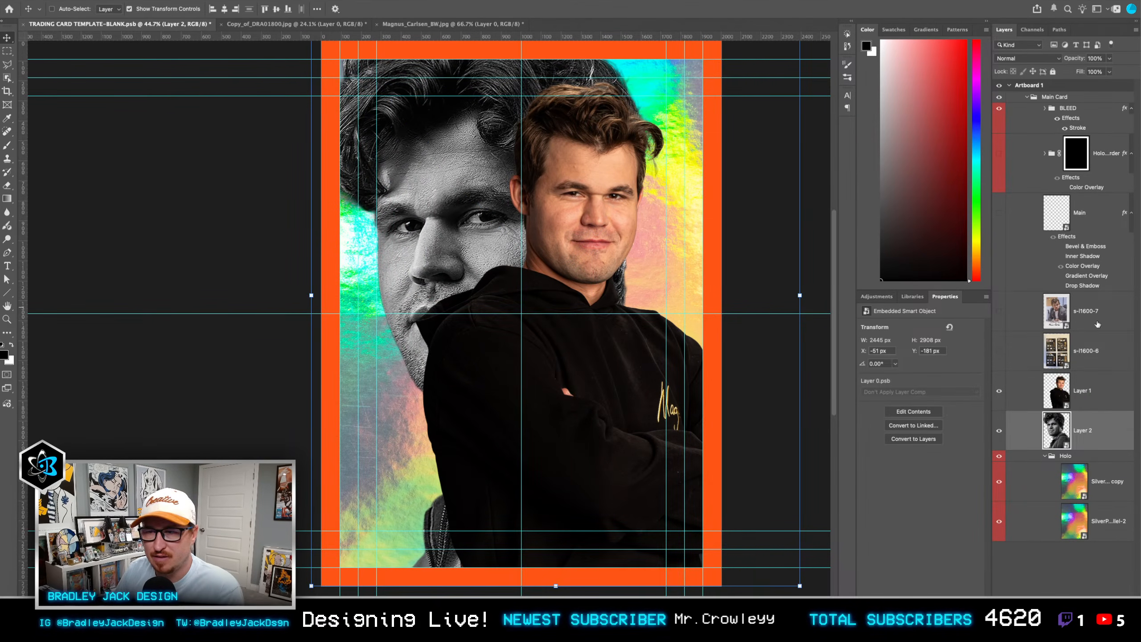
# Step: Scale Layer 1 down to about 1546 × 2555 px and nudge it to X 683 px, Y 191 px
pyautogui.click(1094, 393)
pyautogui.press('super+t')
pyautogui.moveTo(761, 73); pyautogui.dragTo(725, 96)
pyautogui.press('Return')
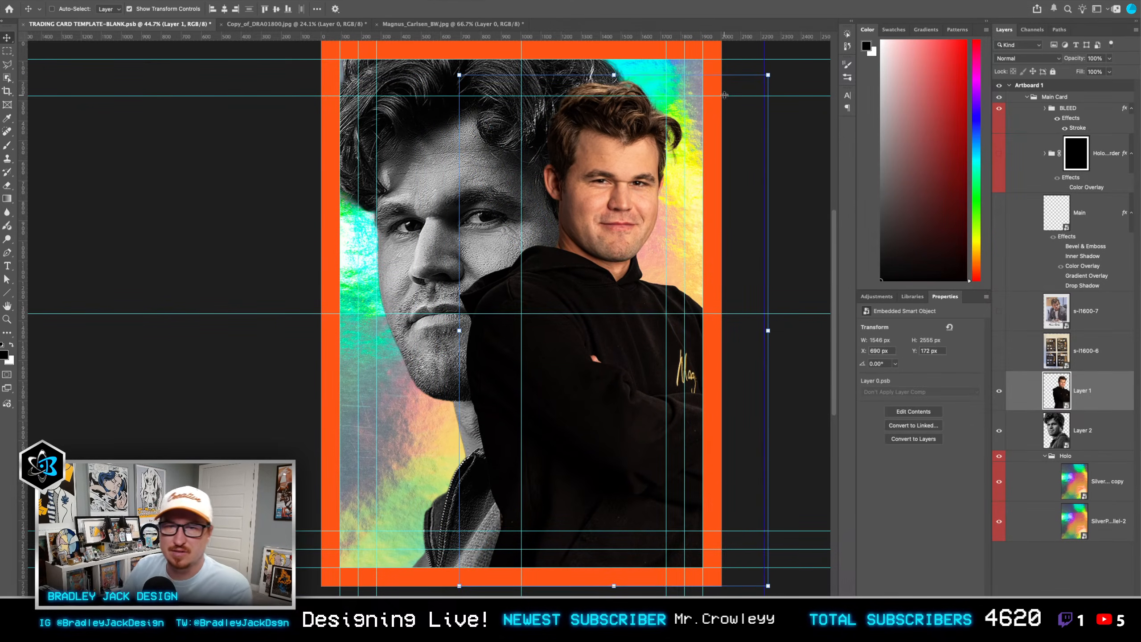
pyautogui.press('Left')
pyautogui.press('Up')
pyautogui.press('Up')
pyautogui.press('Up')
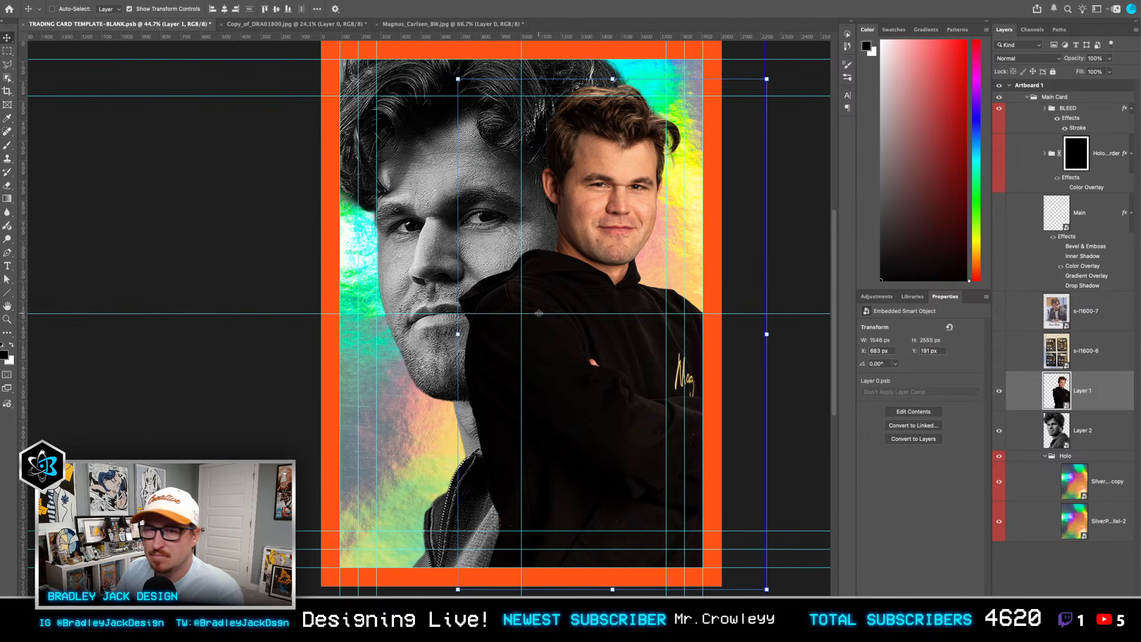
pyautogui.moveTo(539, 313); pyautogui.dragTo(539, 314)
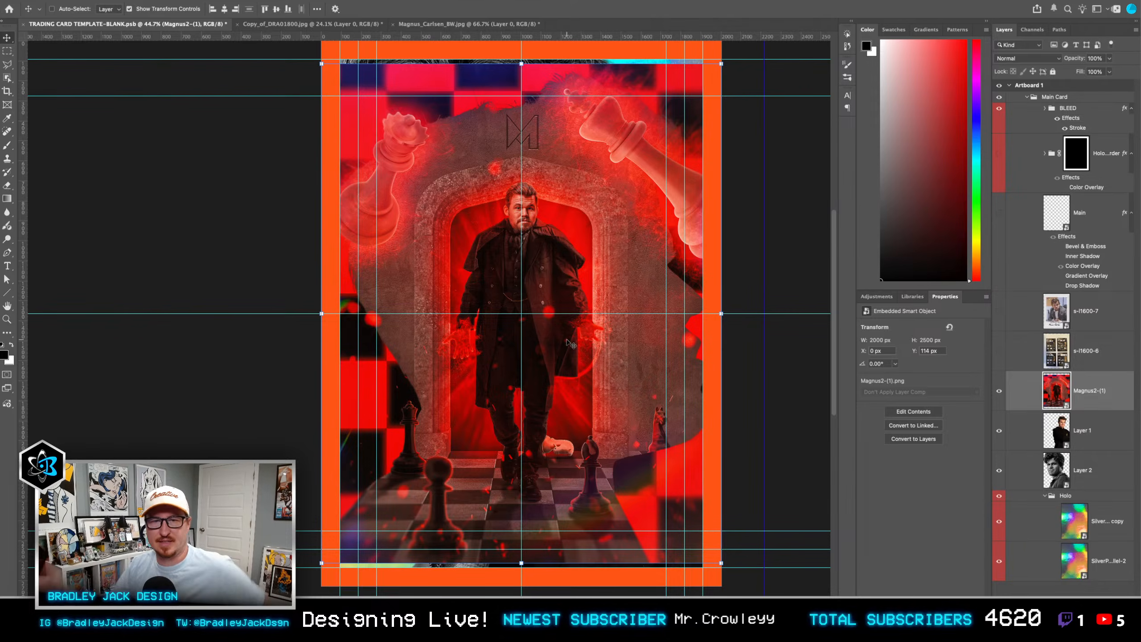
# Step: Examine the man in the red Magnus2-(1) artwork up close, and delete that layer from the card
pyautogui.scroll(5, 523, 211)
pyautogui.scroll(-2, 522, 211)
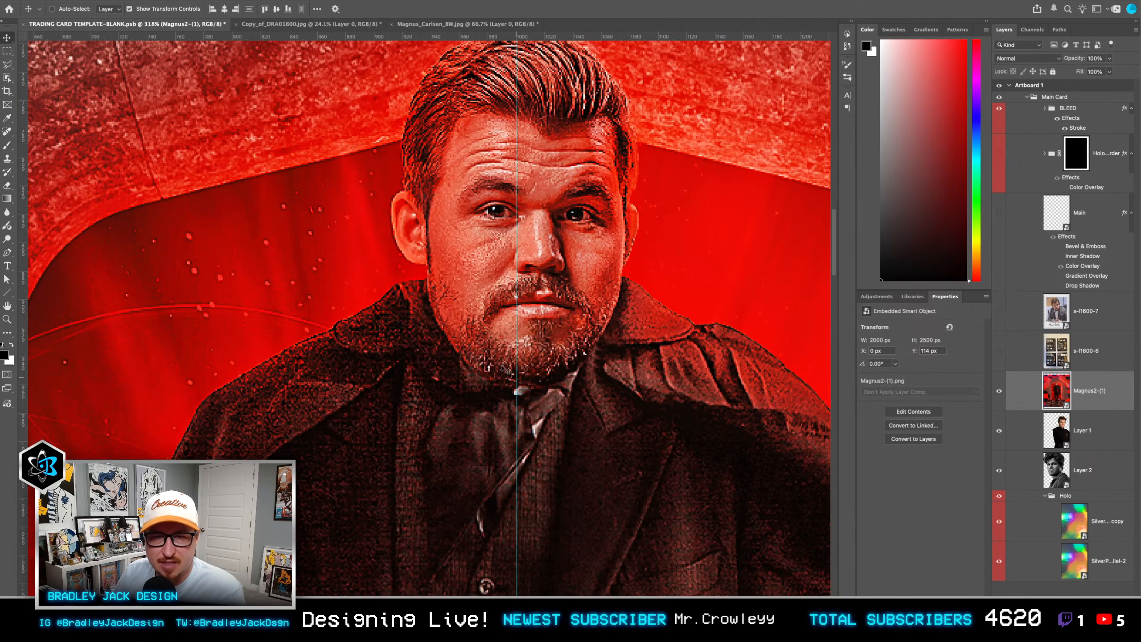
pyautogui.scroll(-10, 511, 320)
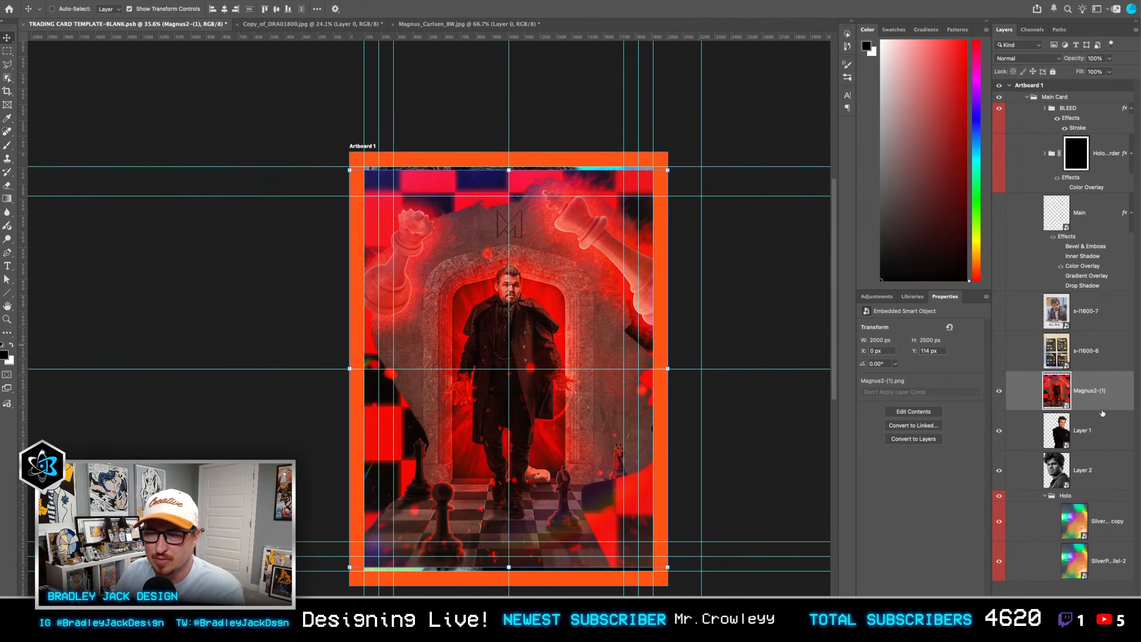
pyautogui.press('Delete')
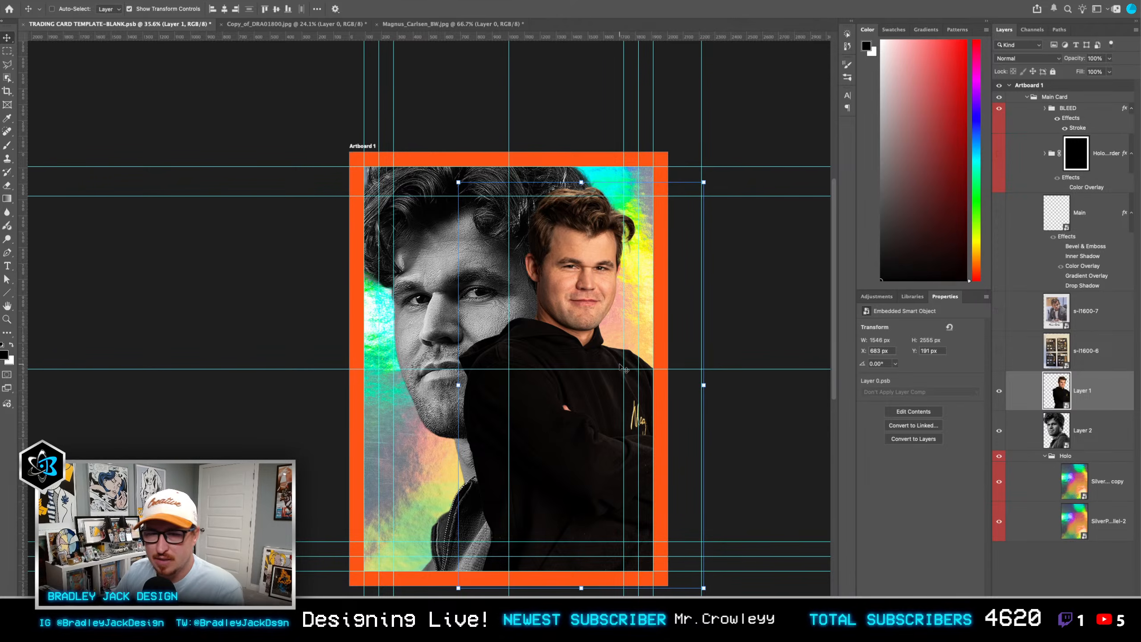
# Step: Hide the black-and-white portrait on Layer 2
pyautogui.click(1000, 435)
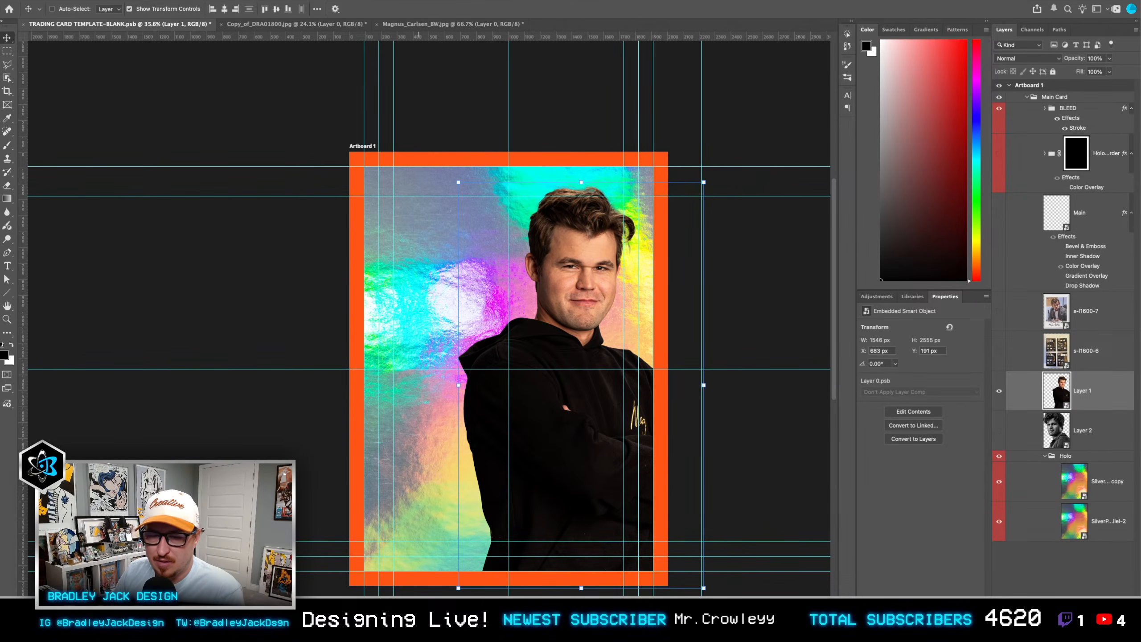
pyautogui.press('t')
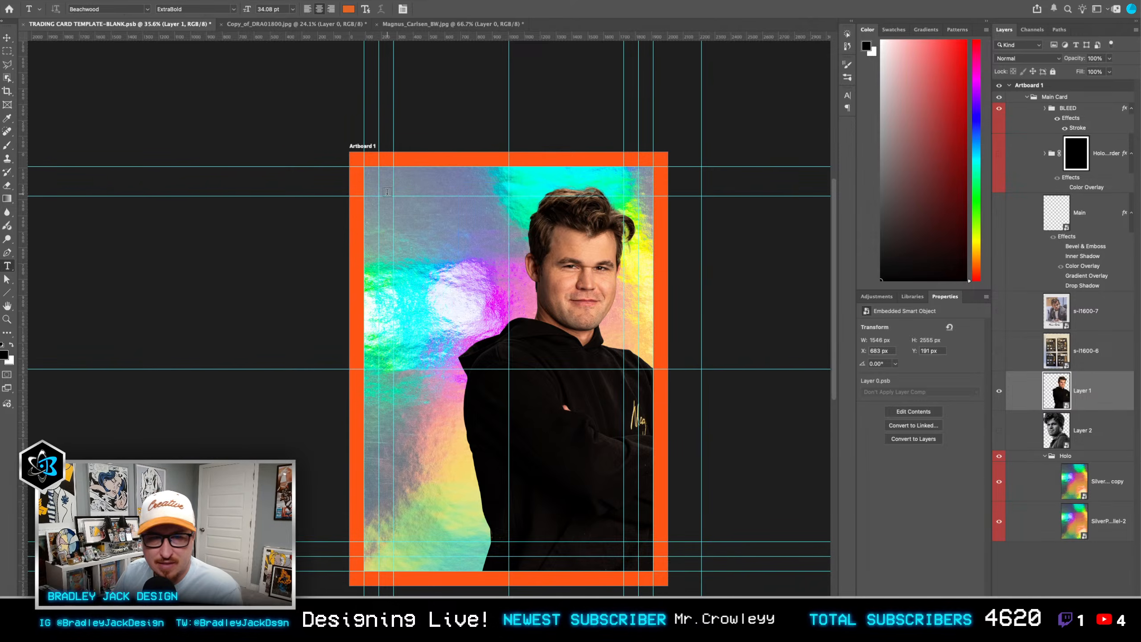
pyautogui.press('v')
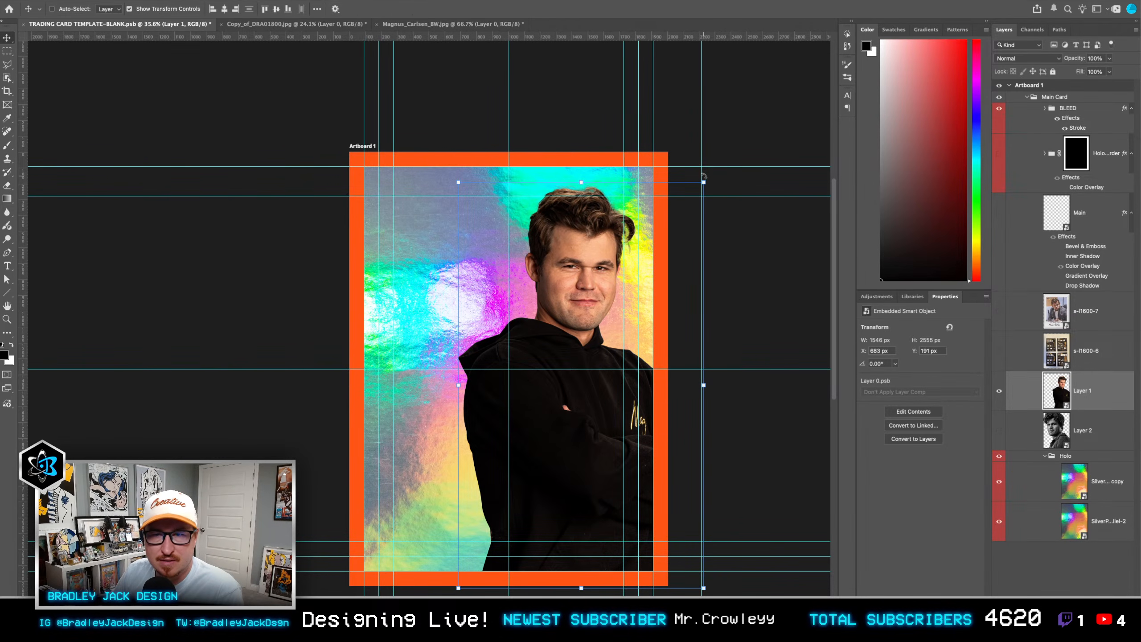
# Step: Remove the vertical guide beyond the card's right edge and place a horizontal guide level with the top of Layer 1's bounding box
pyautogui.press('super+z')
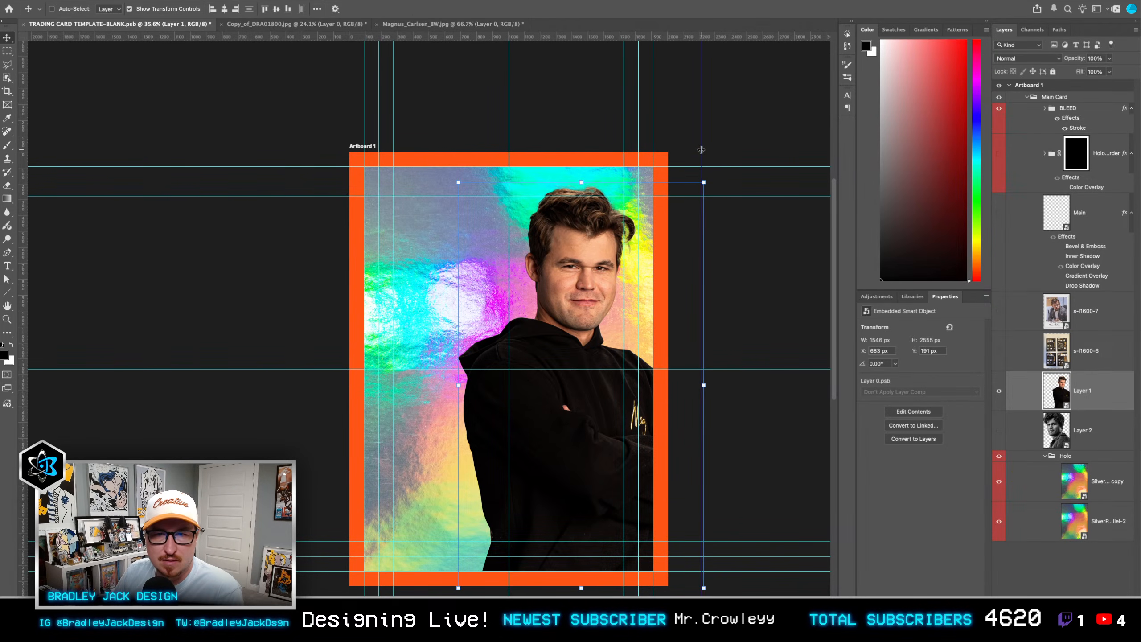
pyautogui.press('super+shift+z')
pyautogui.press('super+z')
pyautogui.press('super+z')
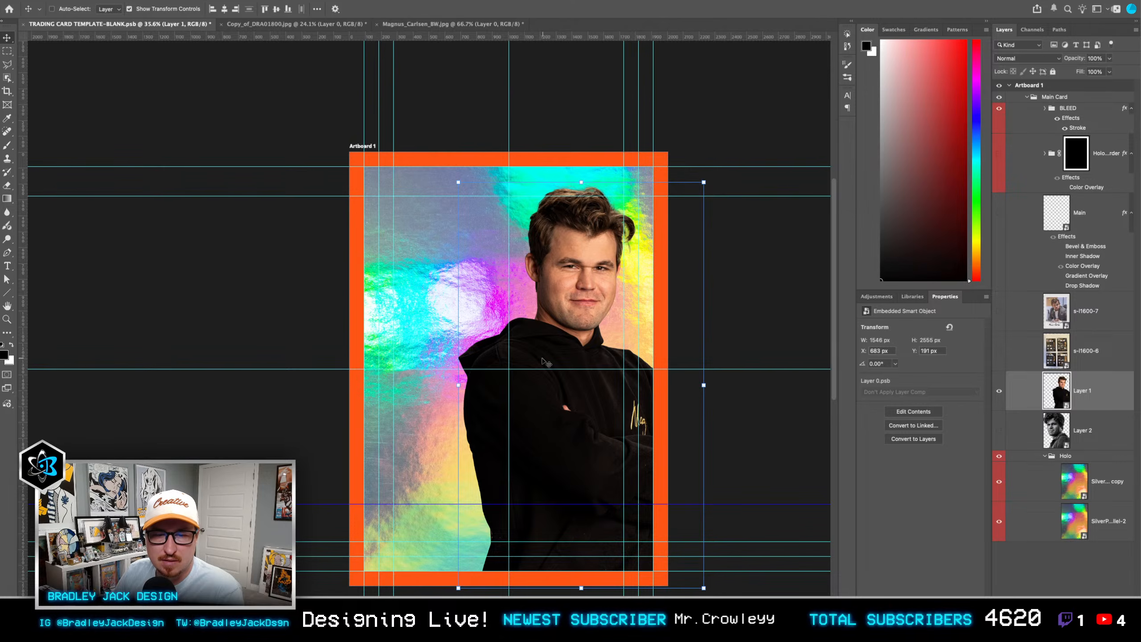
pyautogui.moveTo(476, 503); pyautogui.dragTo(444, 181)
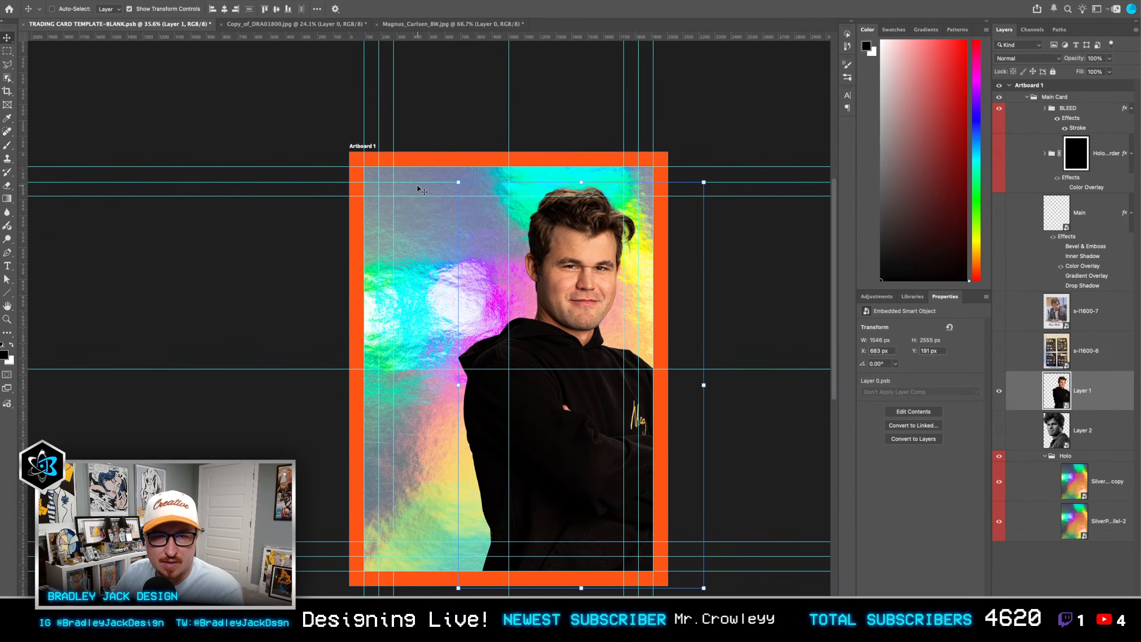
# Step: Move Layer 1 down to X 676 px, Y 506 px and nudge the horizontal guide near the card's top edge slightly upward
pyautogui.scroll(5, 397, 185)
pyautogui.moveTo(398, 184); pyautogui.dragTo(407, 184)
pyautogui.click(404, 182)
pyautogui.moveTo(624, 231); pyautogui.dragTo(633, 238)
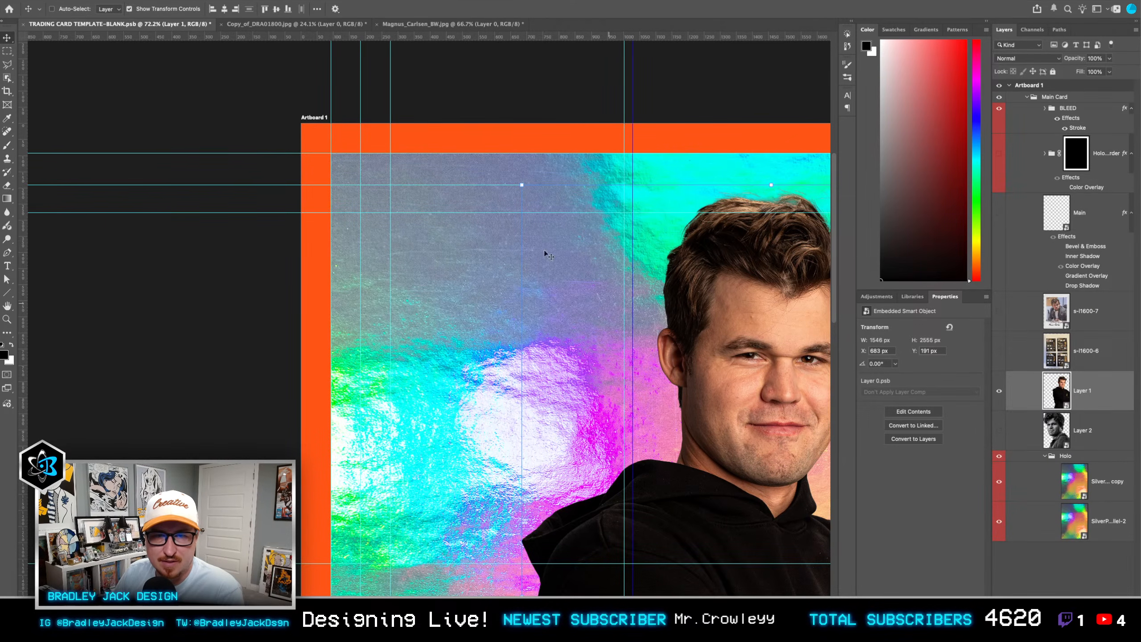
pyautogui.moveTo(552, 203); pyautogui.dragTo(549, 305)
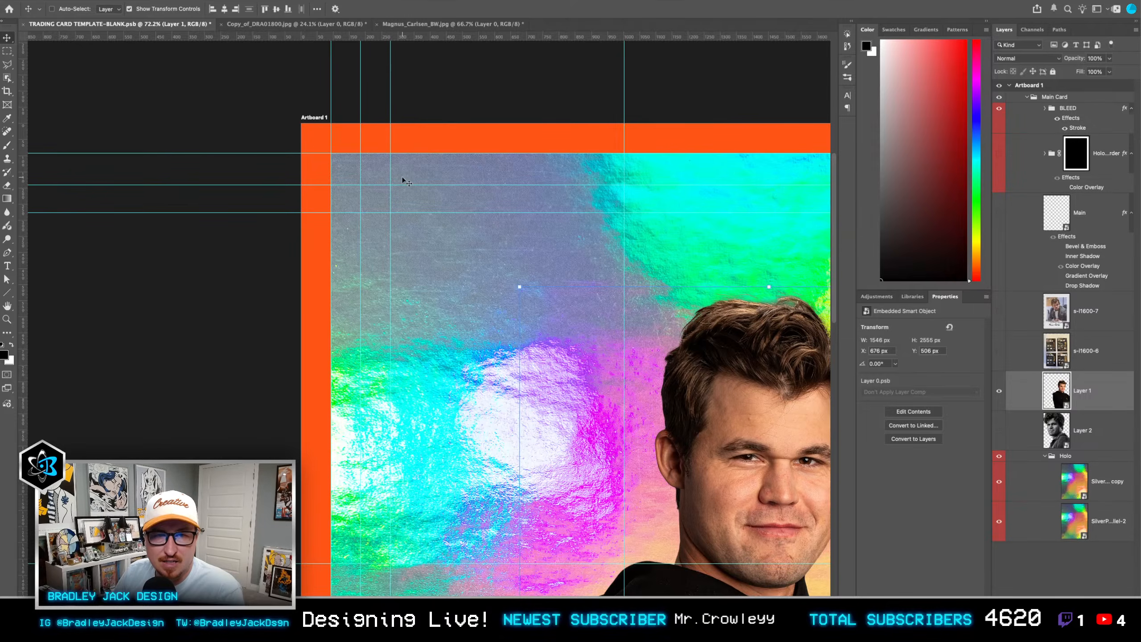
pyautogui.moveTo(404, 186); pyautogui.dragTo(407, 183)
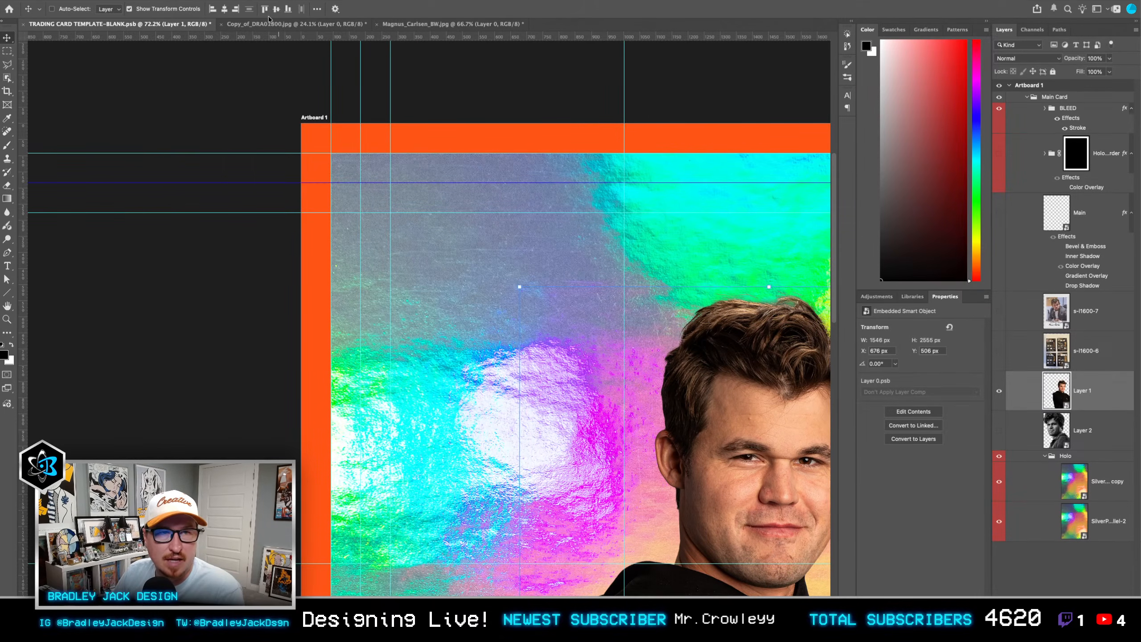
# Step: Lock all guides and move Layer 1 back up to X 637 px, Y 184 px
pyautogui.click(238, 0)
pyautogui.moveTo(296, 209)
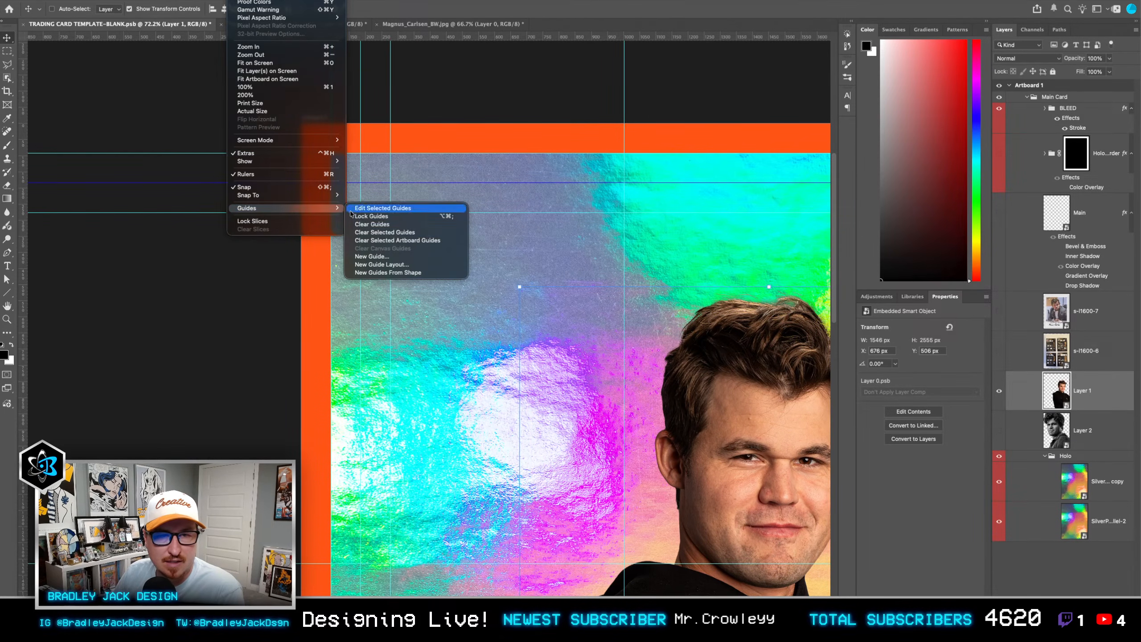
pyautogui.click(385, 217)
pyautogui.scroll(-5, 571, 275)
pyautogui.moveTo(660, 348); pyautogui.dragTo(622, 263)
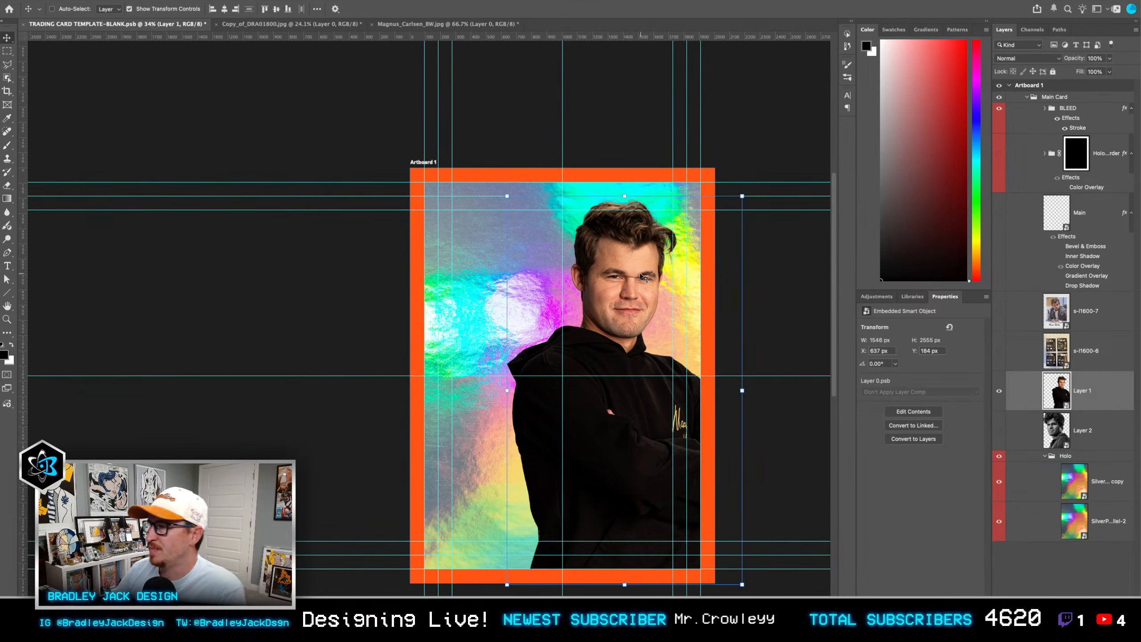
# Step: Add a paragraph text box across the upper half of the card reading CHESS KINGS in orange Beachwood ExtraBold, 35.04 pt
pyautogui.press('t')
pyautogui.moveTo(452, 209); pyautogui.dragTo(664, 400)
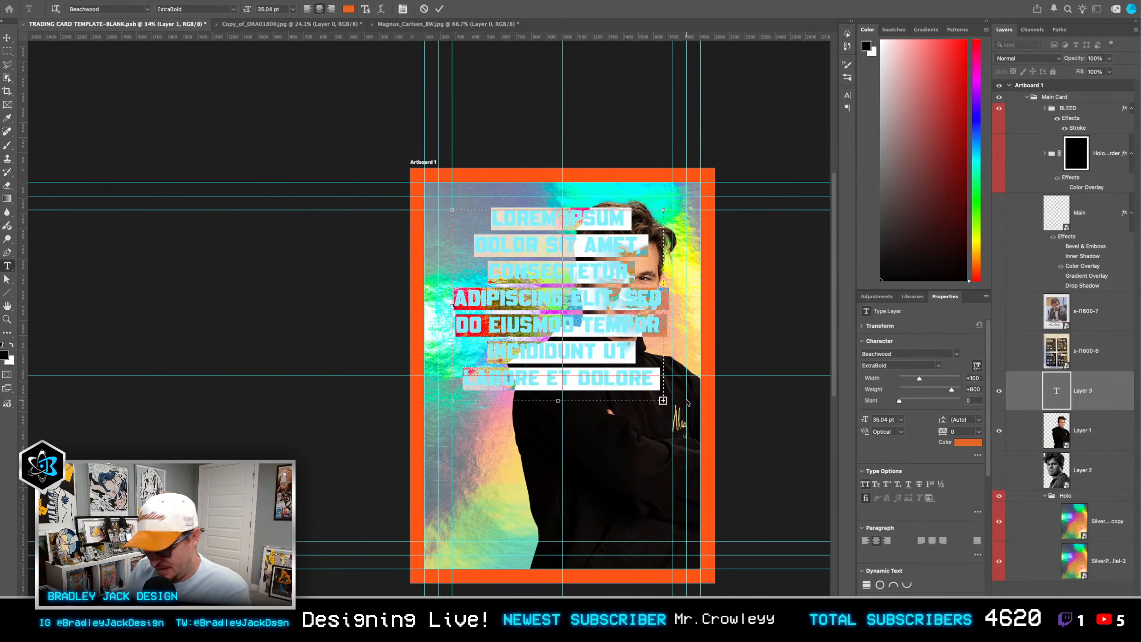
pyautogui.write('CHESS KIGNS')
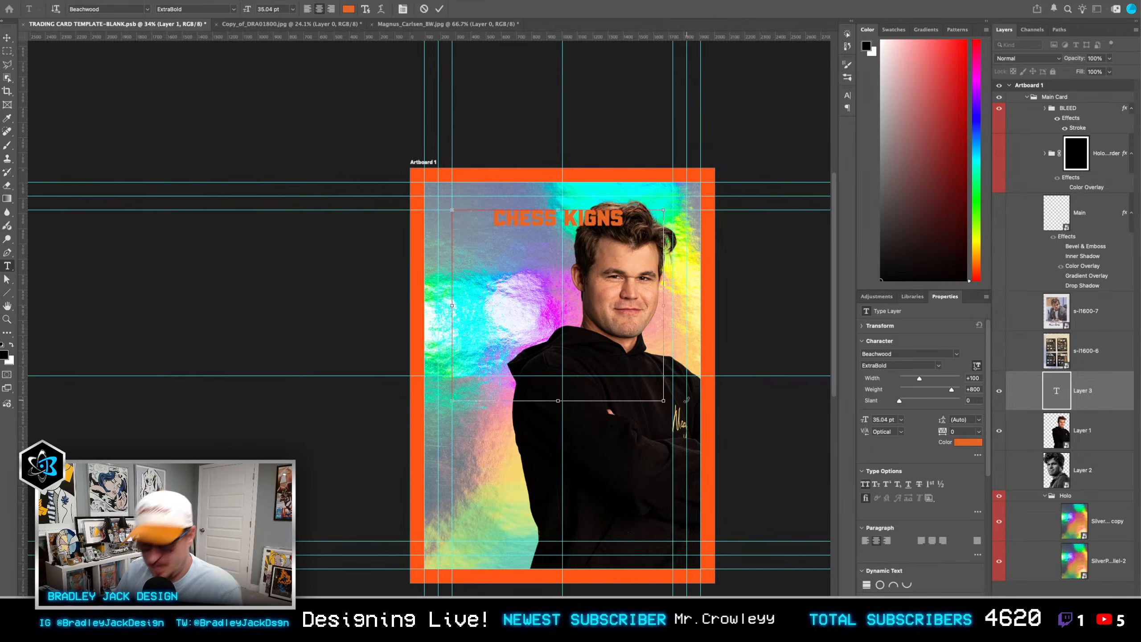
pyautogui.press('BackSpace')
pyautogui.press('BackSpace')
pyautogui.press('BackSpace')
pyautogui.write('NG')
pyautogui.hotkey('ctrl', 'Return')
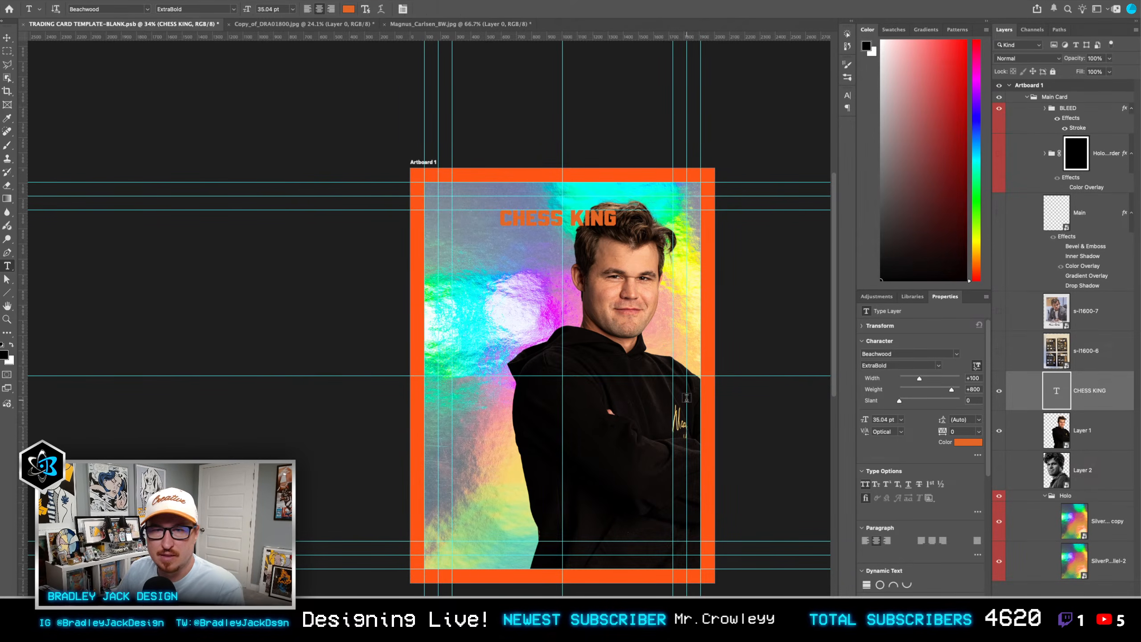
pyautogui.click(613, 219)
pyautogui.write('S')
# Step: Rotate the CHESS KINGS text by -90° and shift it down to the middle of the card's height
pyautogui.hotkey('ctrl', 't')
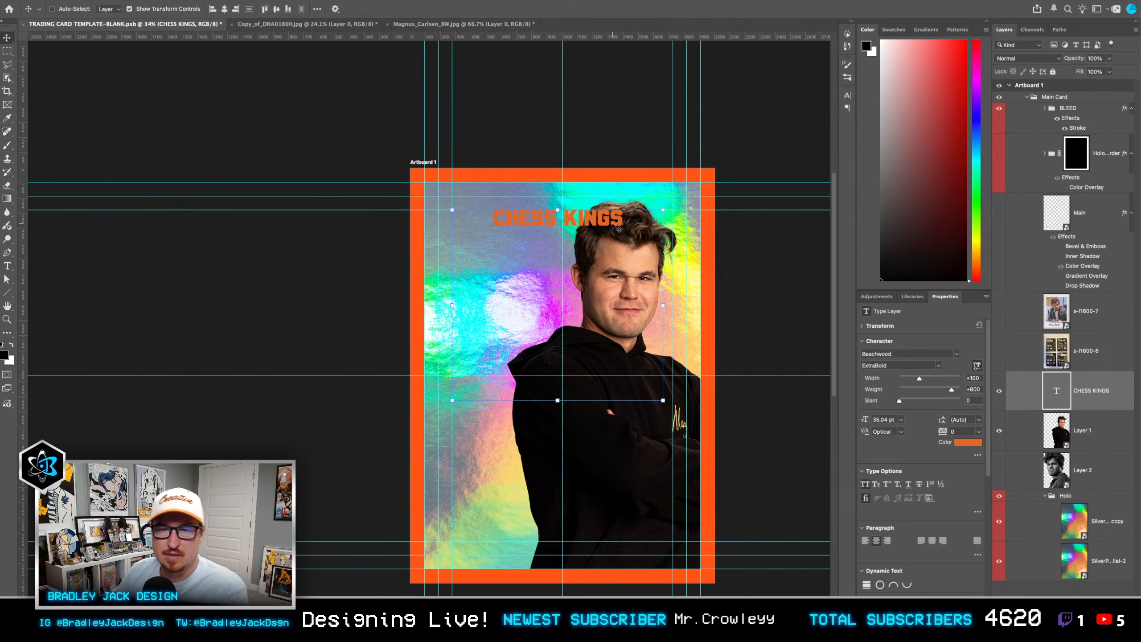
pyautogui.moveTo(670, 418); pyautogui.dragTo(655, 184)
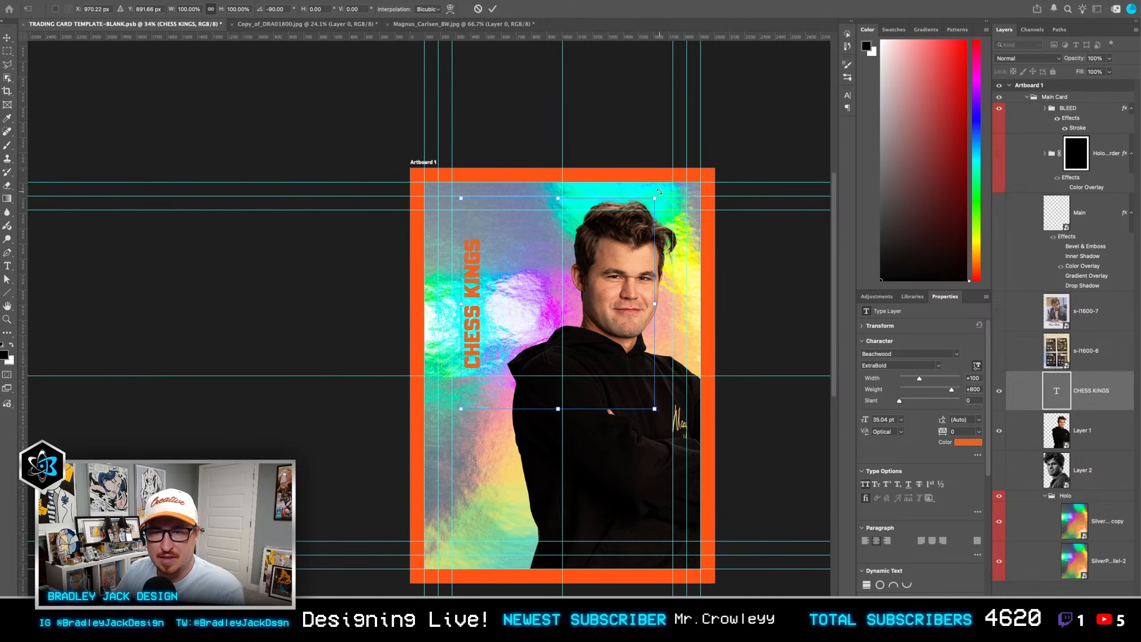
pyautogui.press('Return')
pyautogui.moveTo(558, 276); pyautogui.dragTo(554, 344)
# Step: Scale the CHESS KINGS text to 231.19% and align it with the innermost guide along the card's left edge
pyautogui.press('super+t')
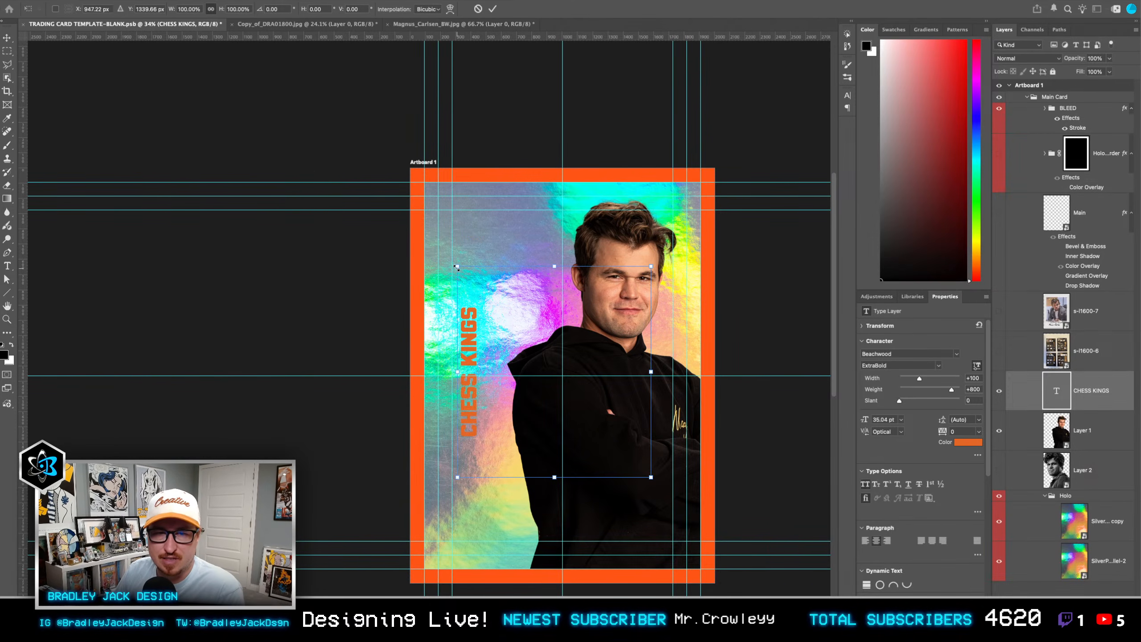
pyautogui.moveTo(457, 267); pyautogui.dragTo(331, 140)
pyautogui.moveTo(393, 300); pyautogui.dragTo(507, 300)
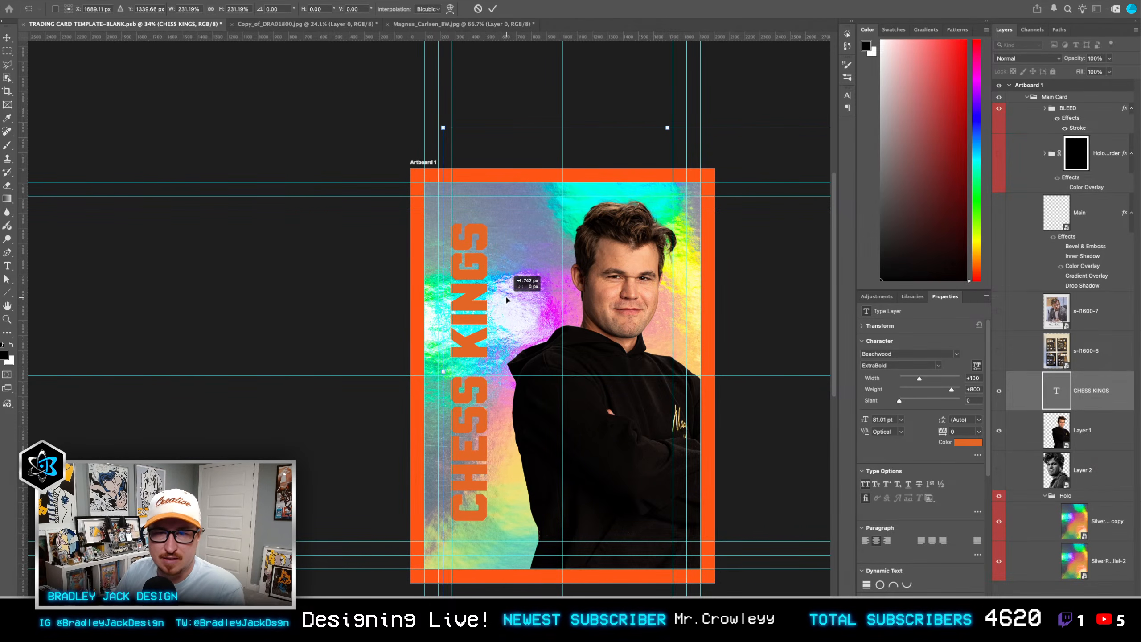
pyautogui.press('Return')
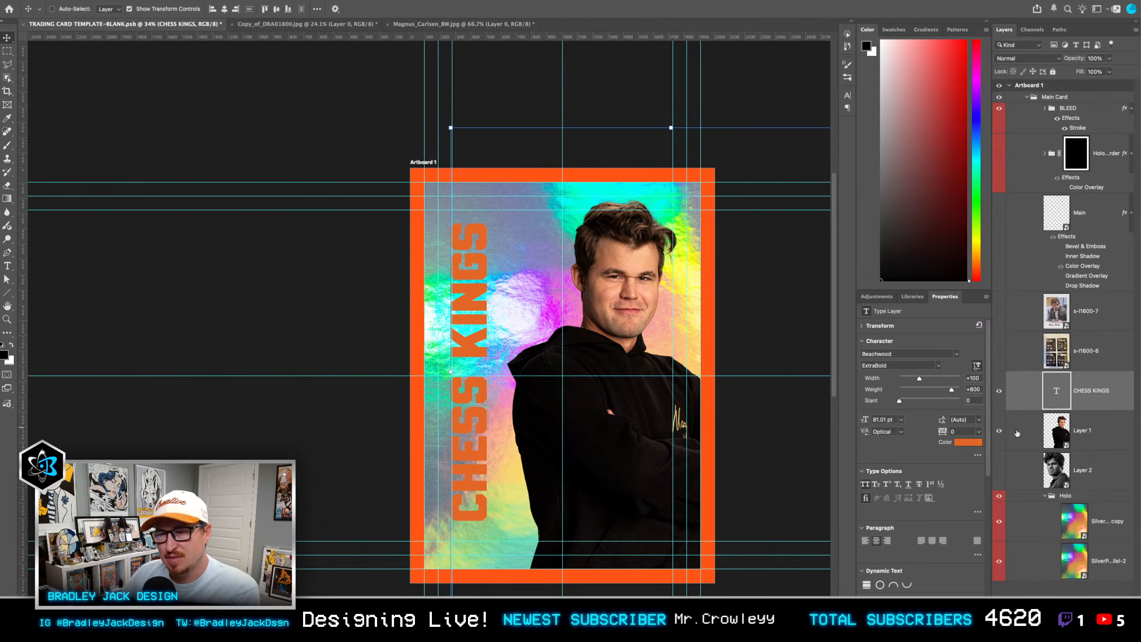
# Step: Move Layer 1 slightly left to X 600 px, Y 184 px
pyautogui.click(1076, 430)
pyautogui.moveTo(652, 391); pyautogui.dragTo(643, 390)
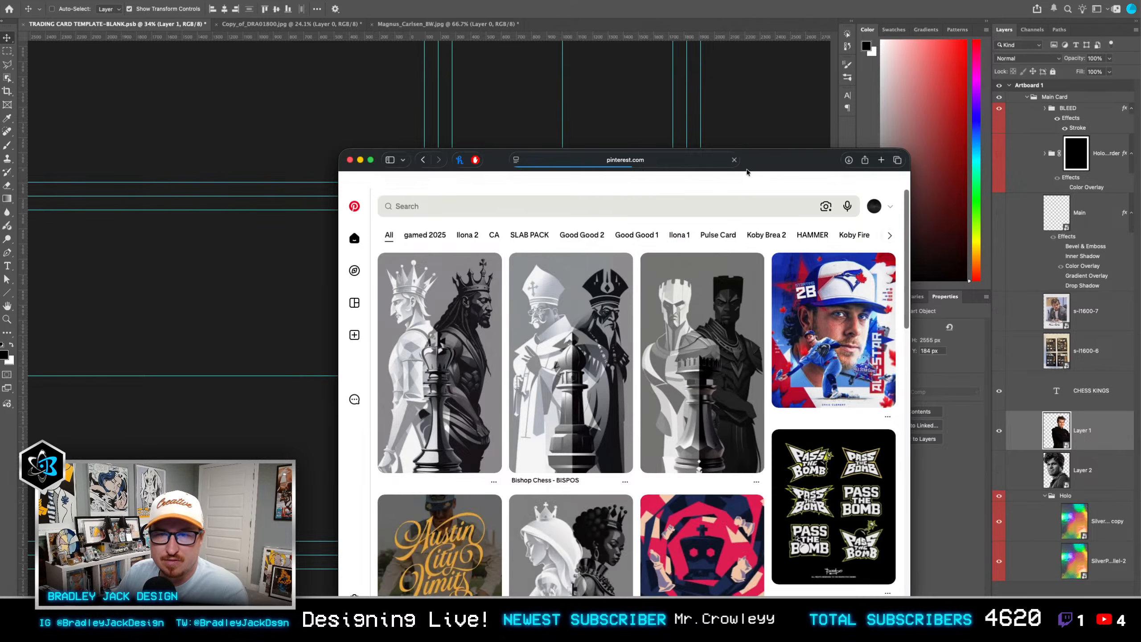
# Step: Switch to Pinterest in the browser, enlarge its window and search for chess kings
pyautogui.moveTo(775, 161); pyautogui.dragTo(585, 26)
pyautogui.moveTo(719, 478); pyautogui.dragTo(911, 560)
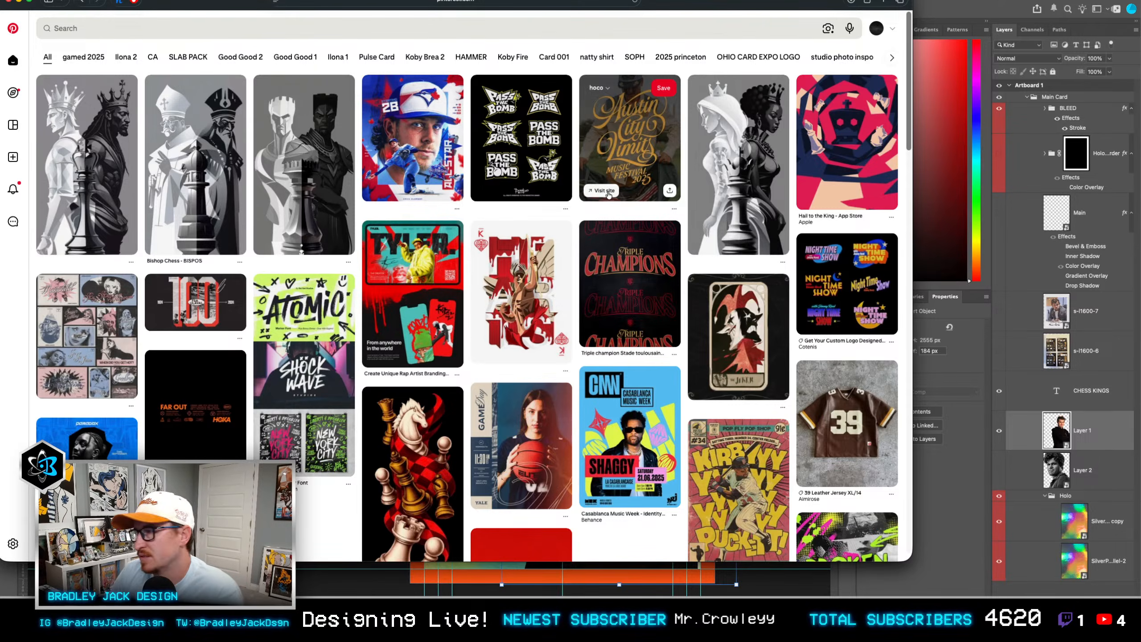
pyautogui.scroll(-5, 549, 243)
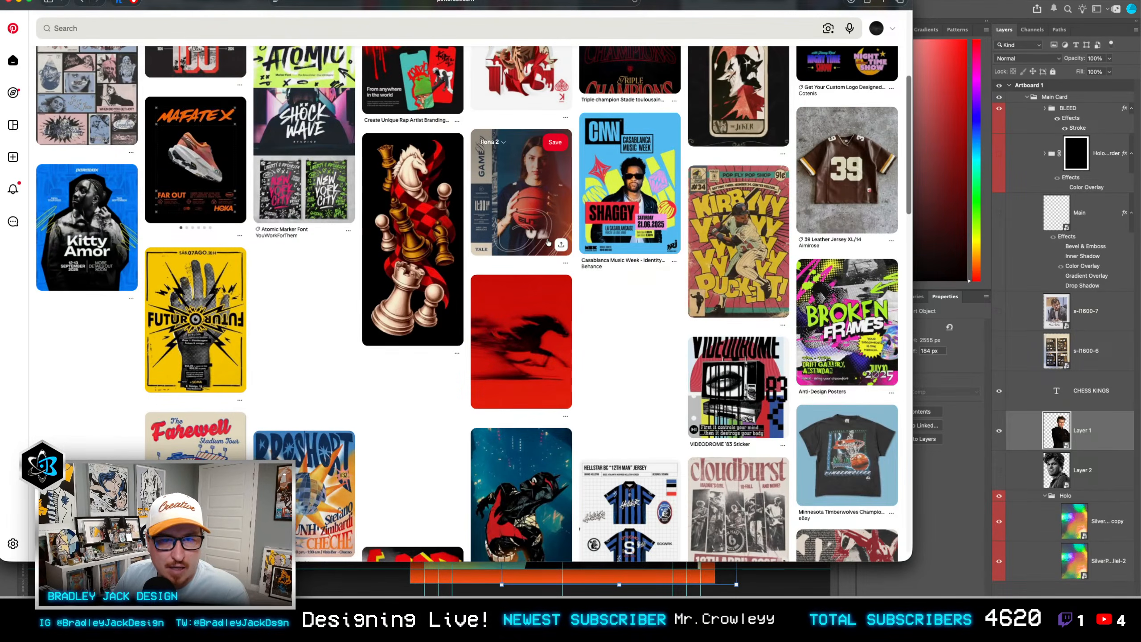
pyautogui.click(271, 30)
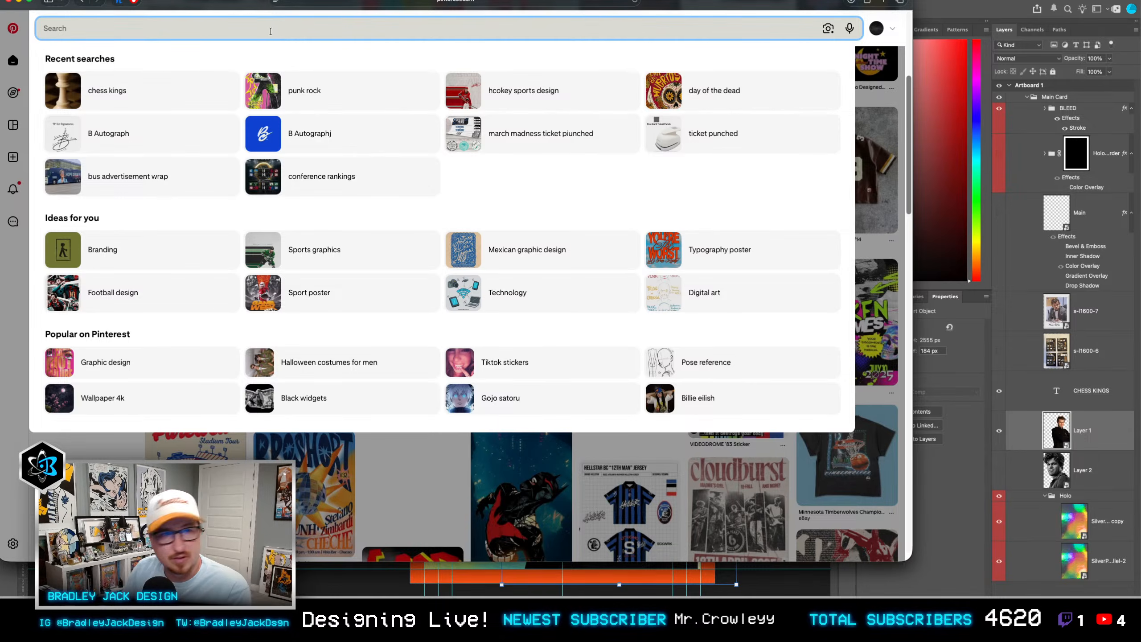
pyautogui.click(196, 83)
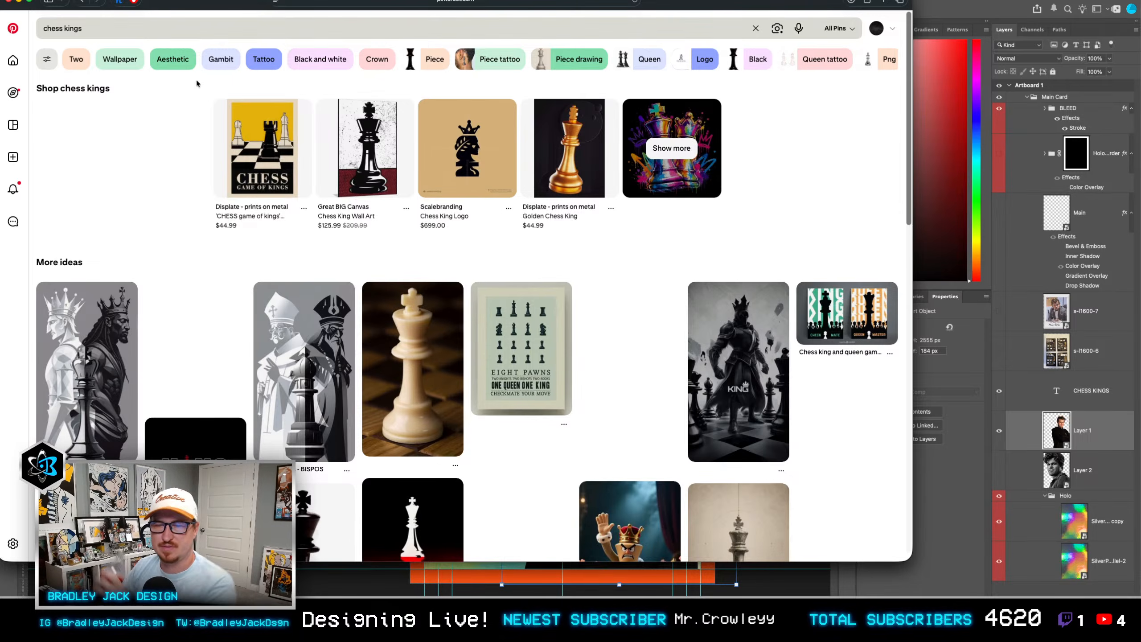
# Step: Browse the chess kings pins for card design inspiration
pyautogui.scroll(-10, 216, 167)
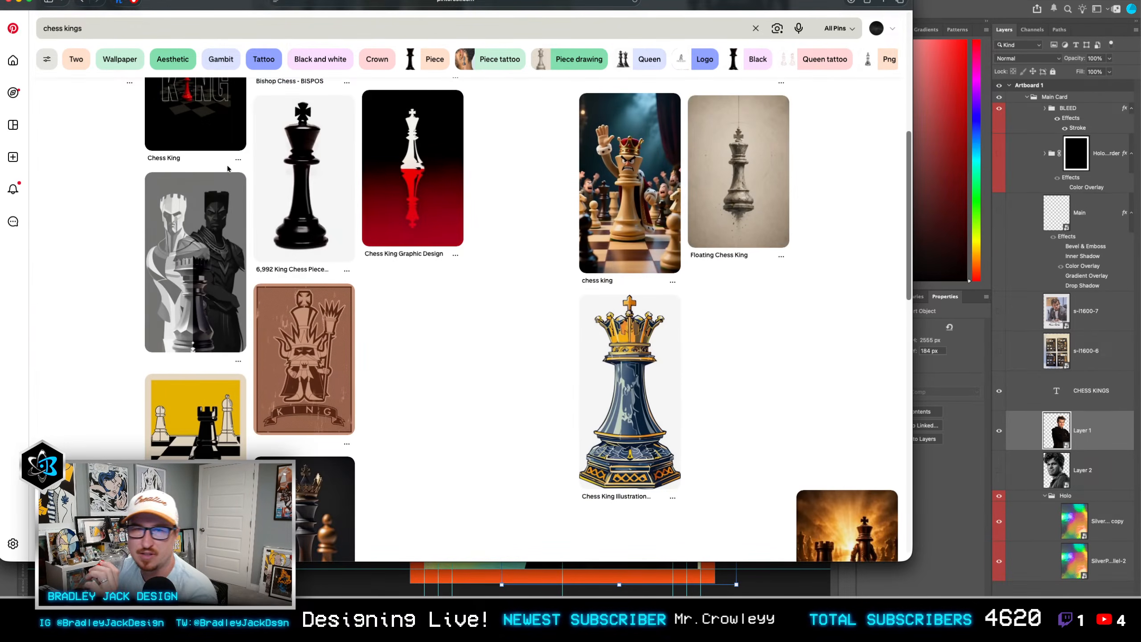
pyautogui.scroll(-6, 477, 282)
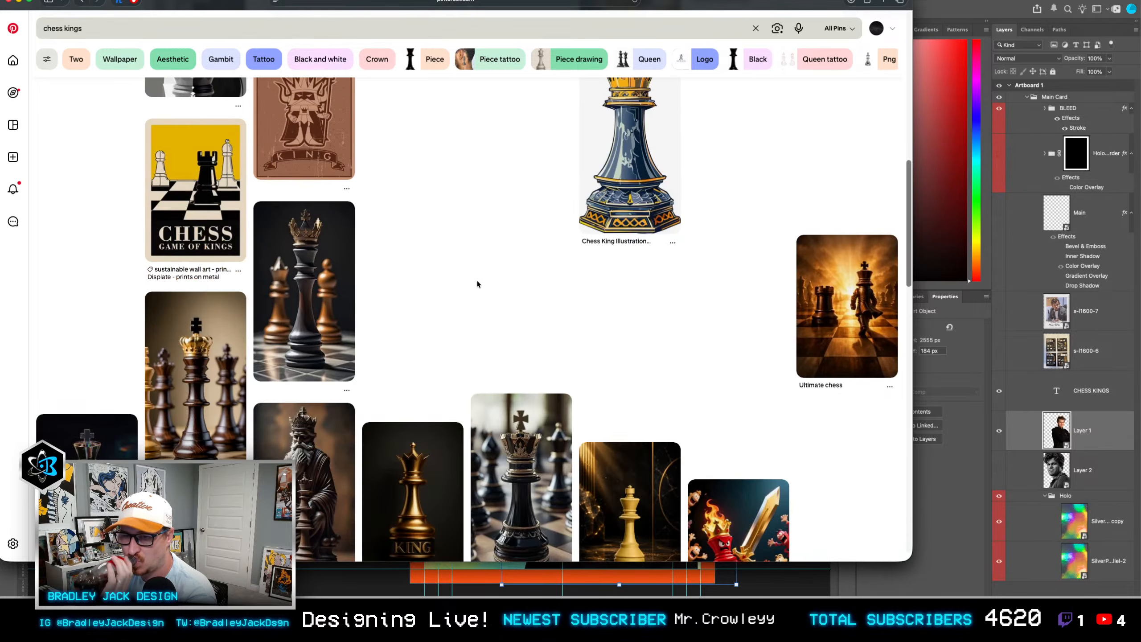
pyautogui.scroll(-10, 478, 280)
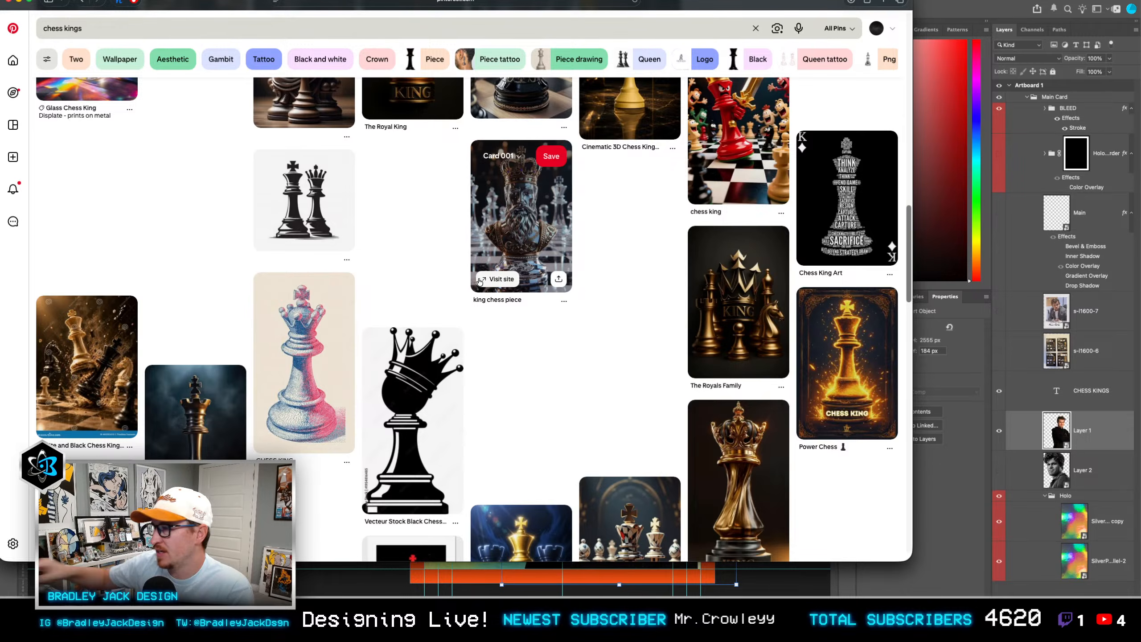
pyautogui.scroll(-6, 480, 281)
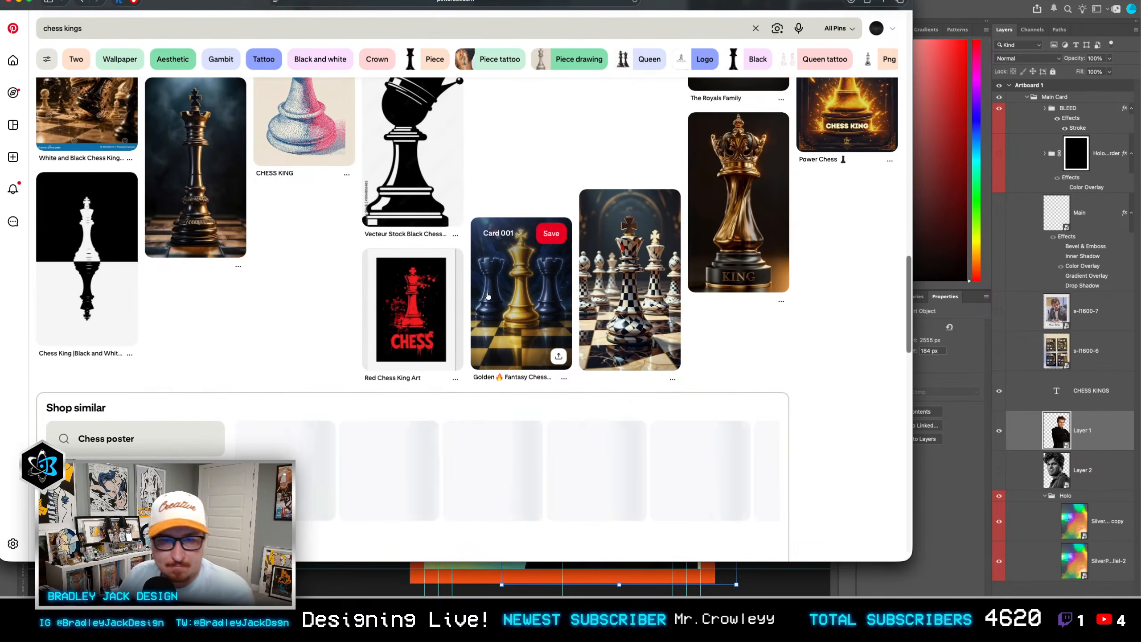
pyautogui.scroll(-6, 430, 233)
pyautogui.scroll(-6, 432, 229)
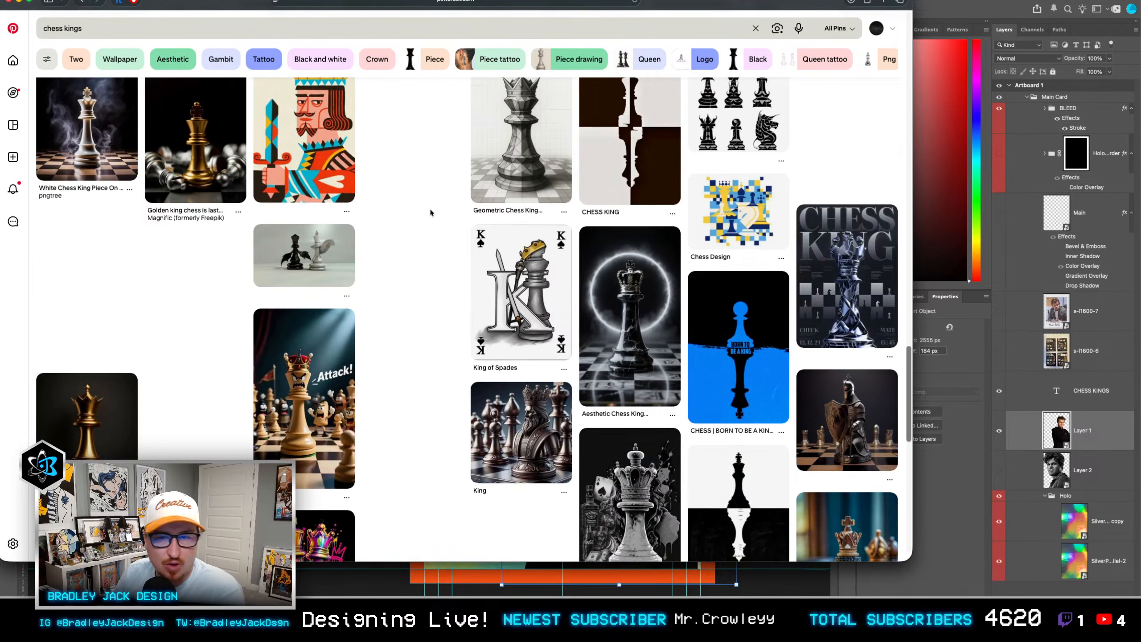
pyautogui.scroll(-4, 438, 198)
pyautogui.scroll(-8, 434, 193)
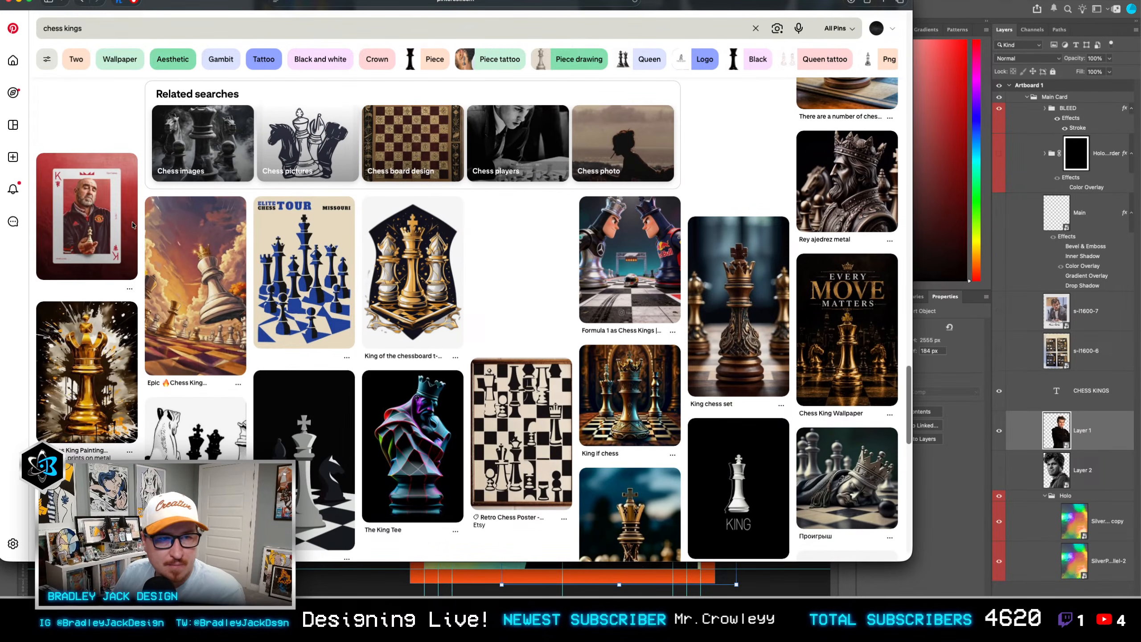
# Step: Examine the red king playing-card pin and the related dark footballer card pin, and return to Photoshop
pyautogui.click(99, 201)
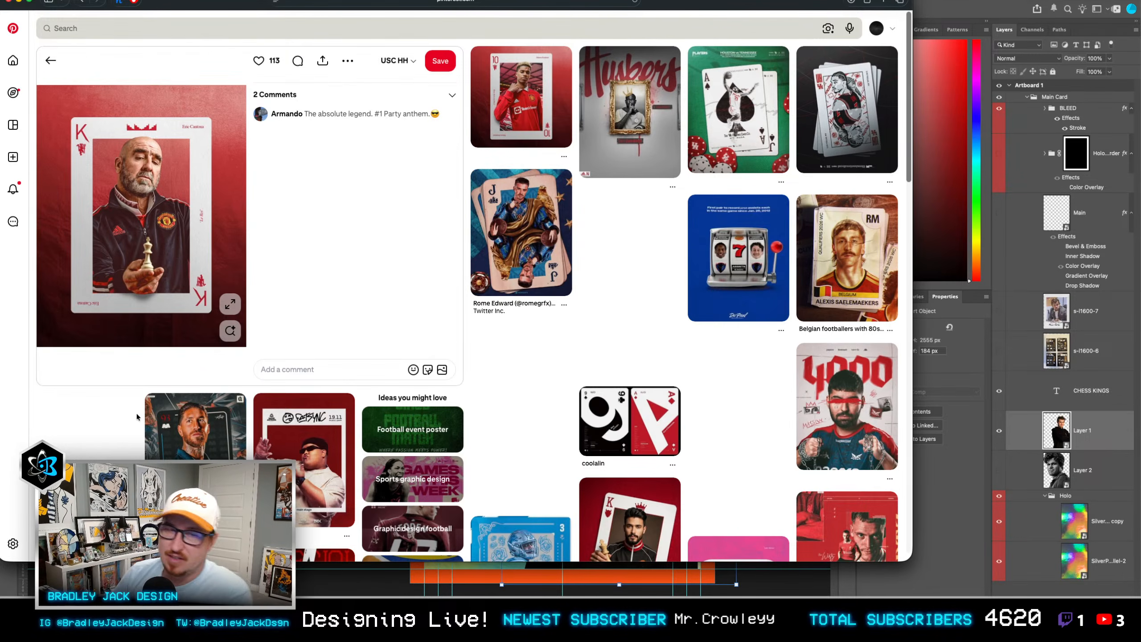
pyautogui.click(187, 450)
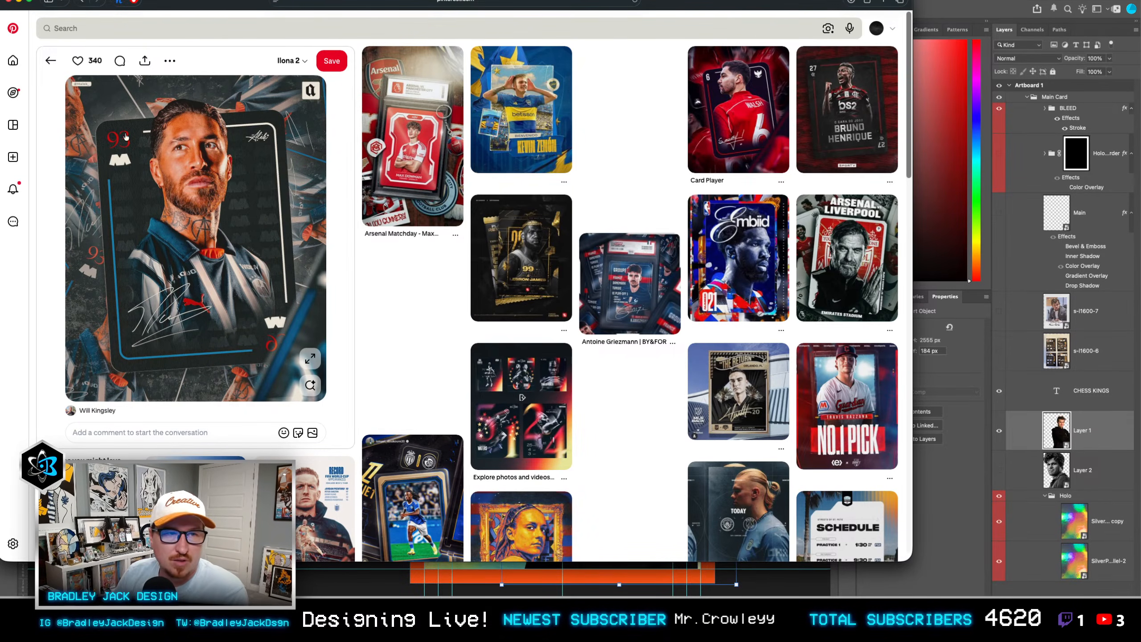
pyautogui.click(941, 8)
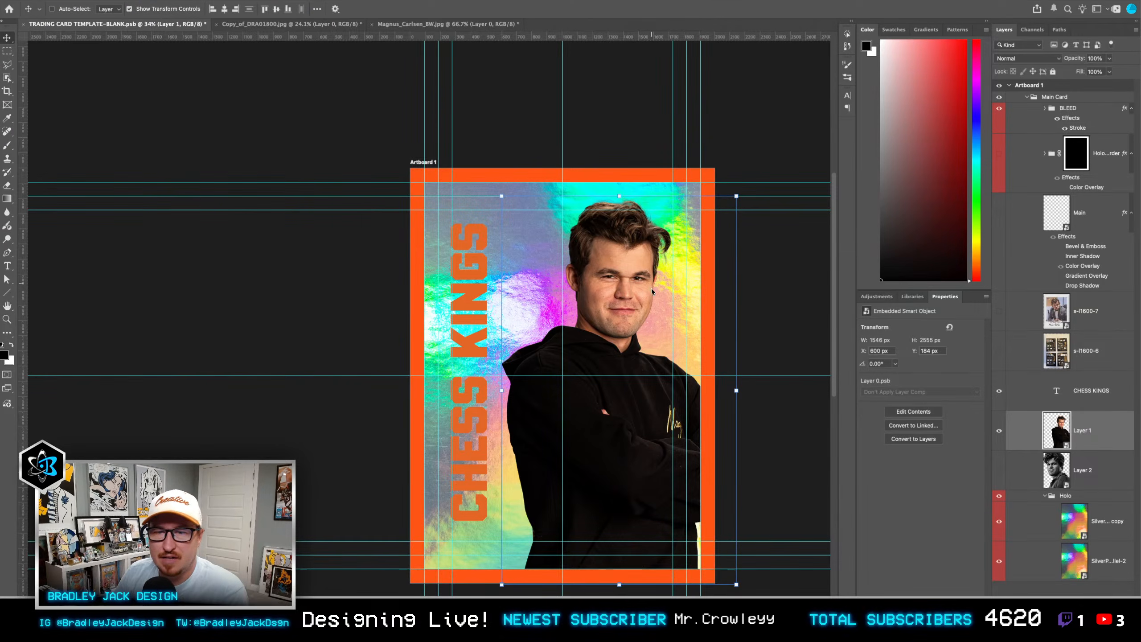
# Step: Preview the queen playing-card design in BotezSSP1.psb as a reference, and close the preview
pyautogui.scroll(-3, 666, 245)
pyautogui.scroll(5, 665, 243)
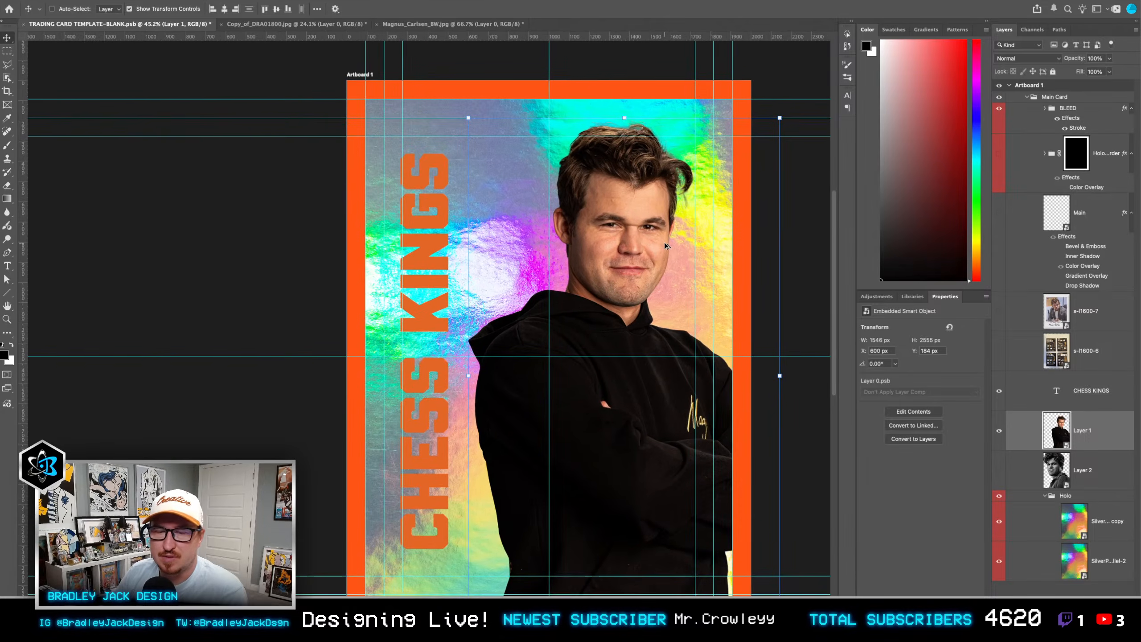
pyautogui.moveTo(667, 243); pyautogui.dragTo(712, 222)
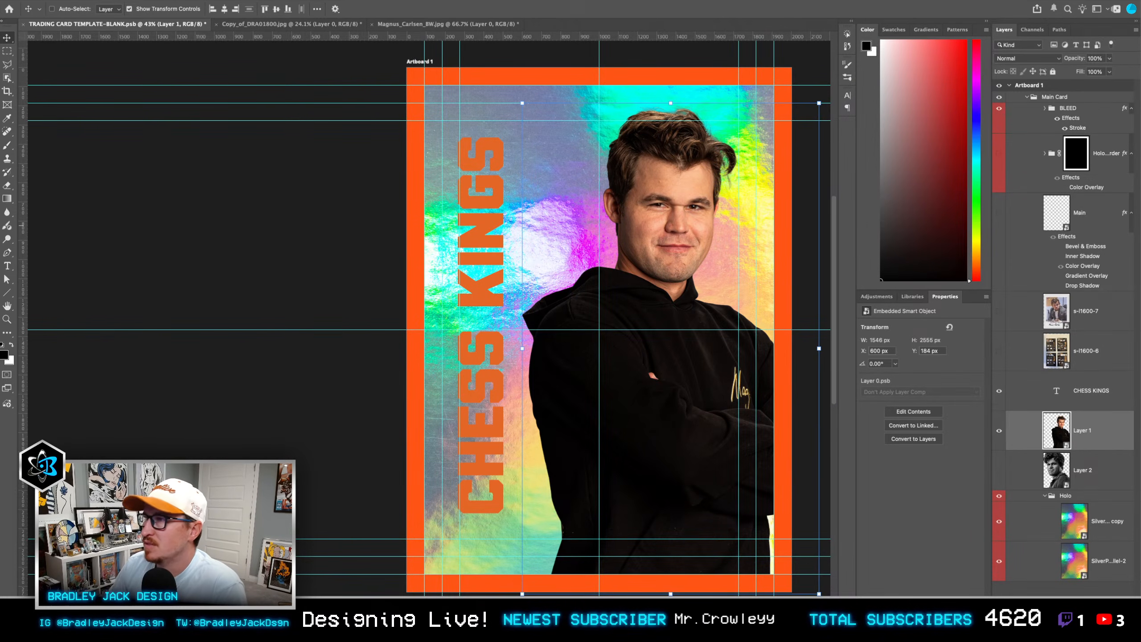
pyautogui.moveTo(359, 100); pyautogui.dragTo(341, 109)
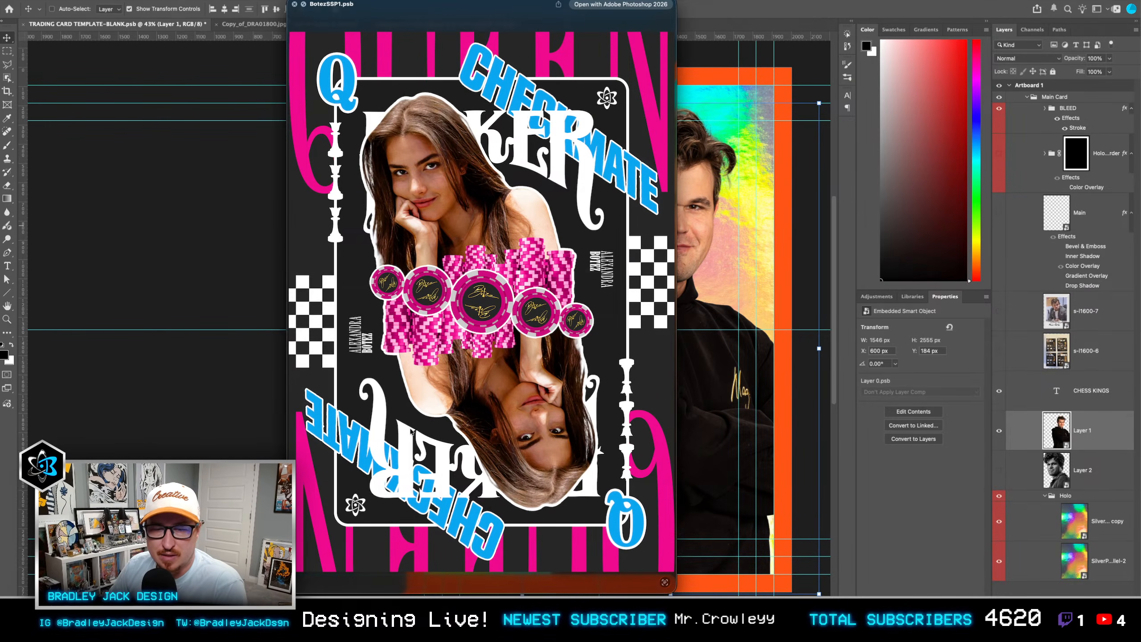
pyautogui.press('space')
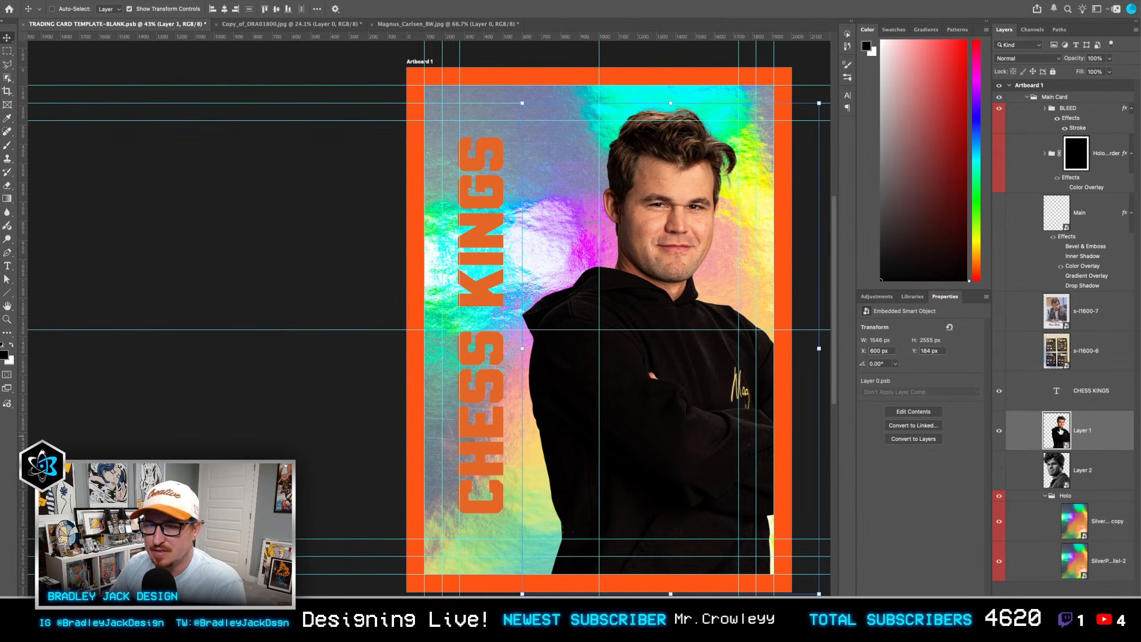
# Step: Open the contents of Layer 1's smart object and duplicate its Layer 0 as an independent smart object copy
pyautogui.doubleClick(1061, 430)
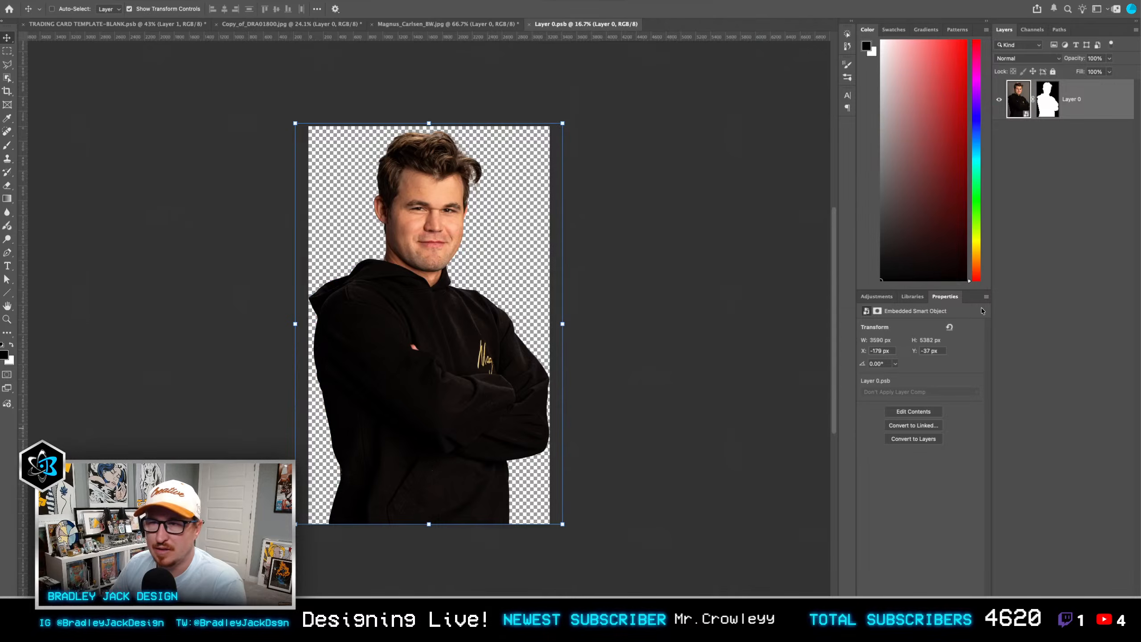
pyautogui.rightClick(1073, 109)
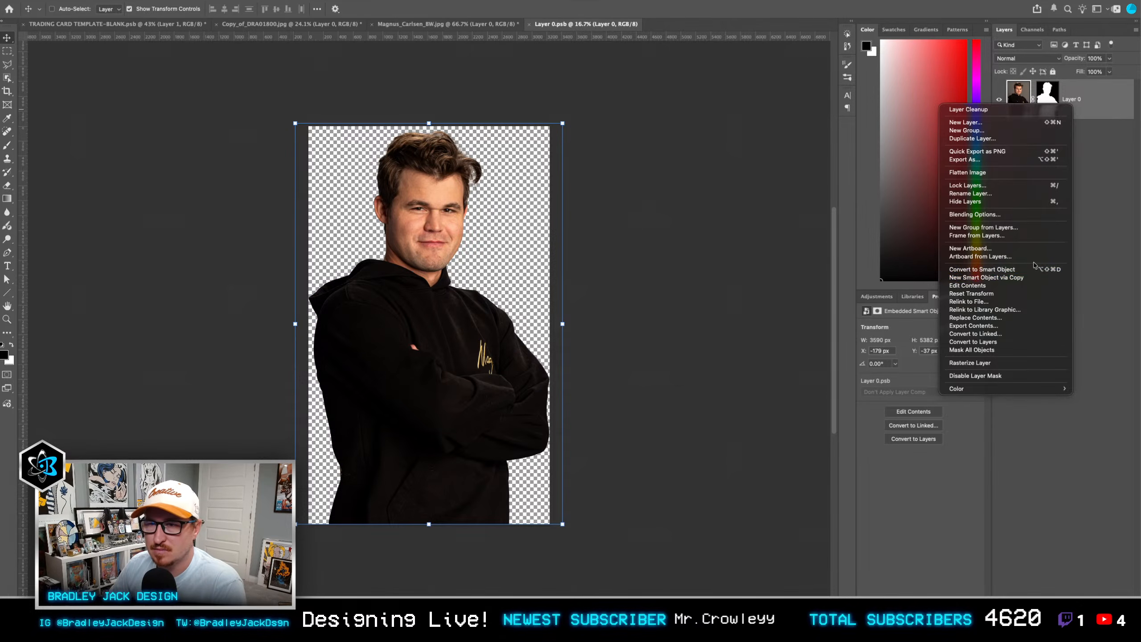
pyautogui.click(1032, 278)
# Step: Delete the layer mask from Layer 0 copy and open that copy's embedded contents
pyautogui.rightClick(1050, 102)
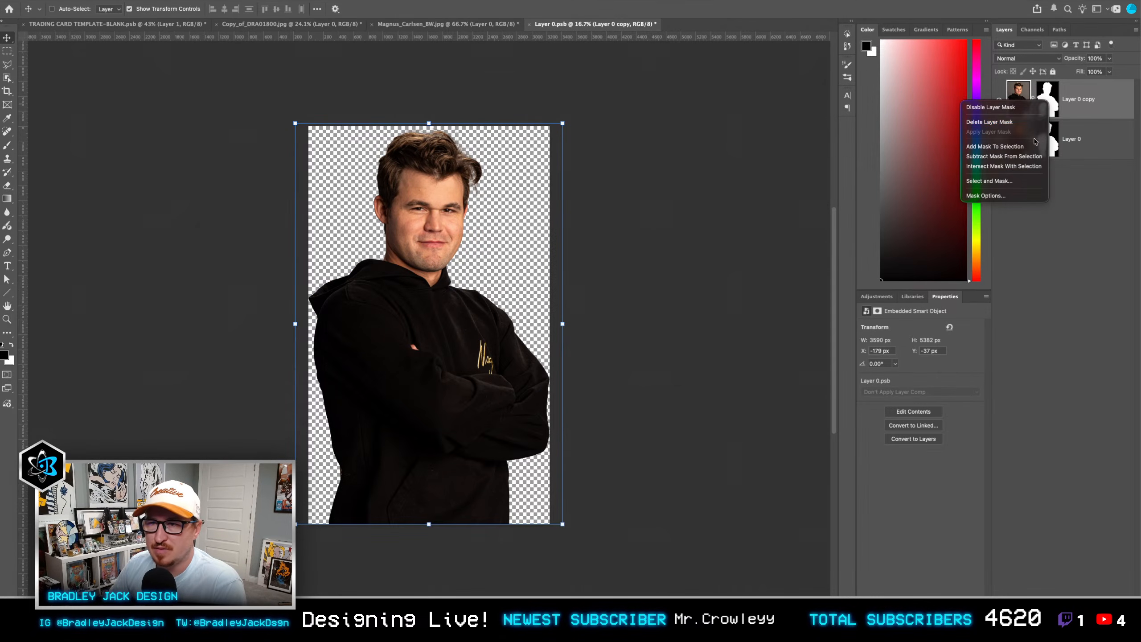
pyautogui.click(1035, 121)
pyautogui.doubleClick(1016, 105)
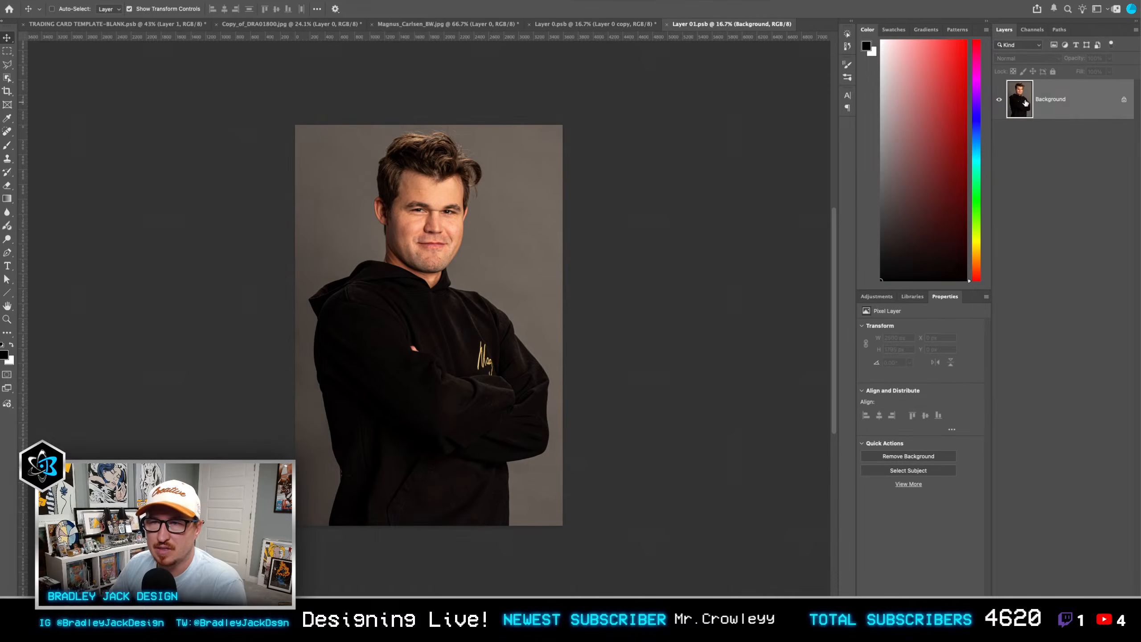
# Step: Convert the Background portrait to a smart object and start the Nik 7 HDR Efex filter on it
pyautogui.press('super+period')
pyautogui.click(267, 1)
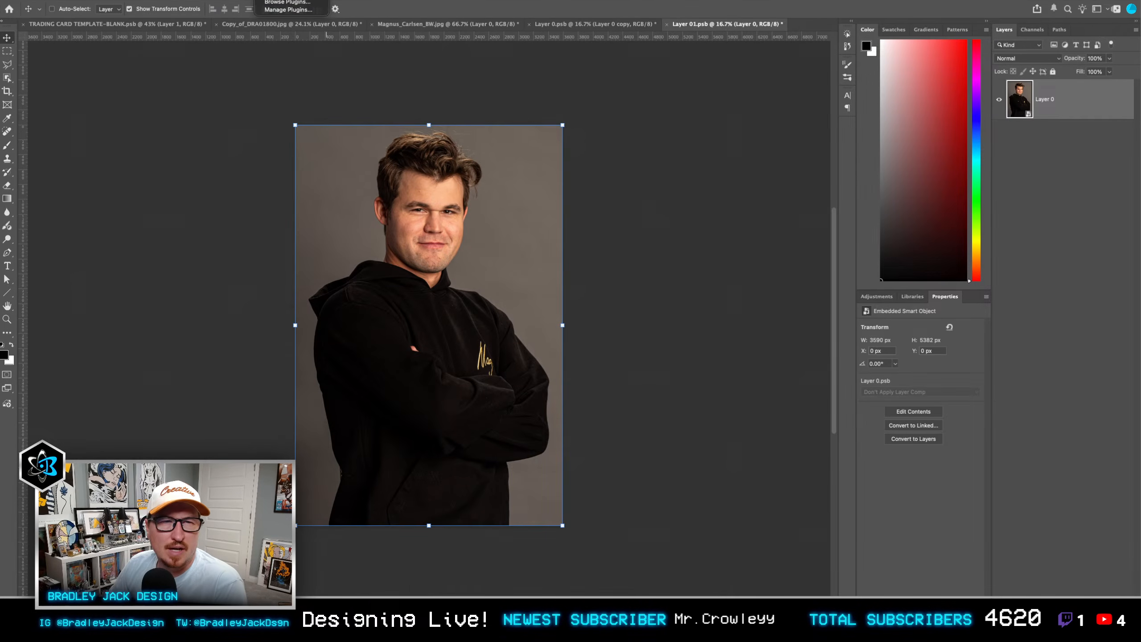
pyautogui.moveTo(239, 0)
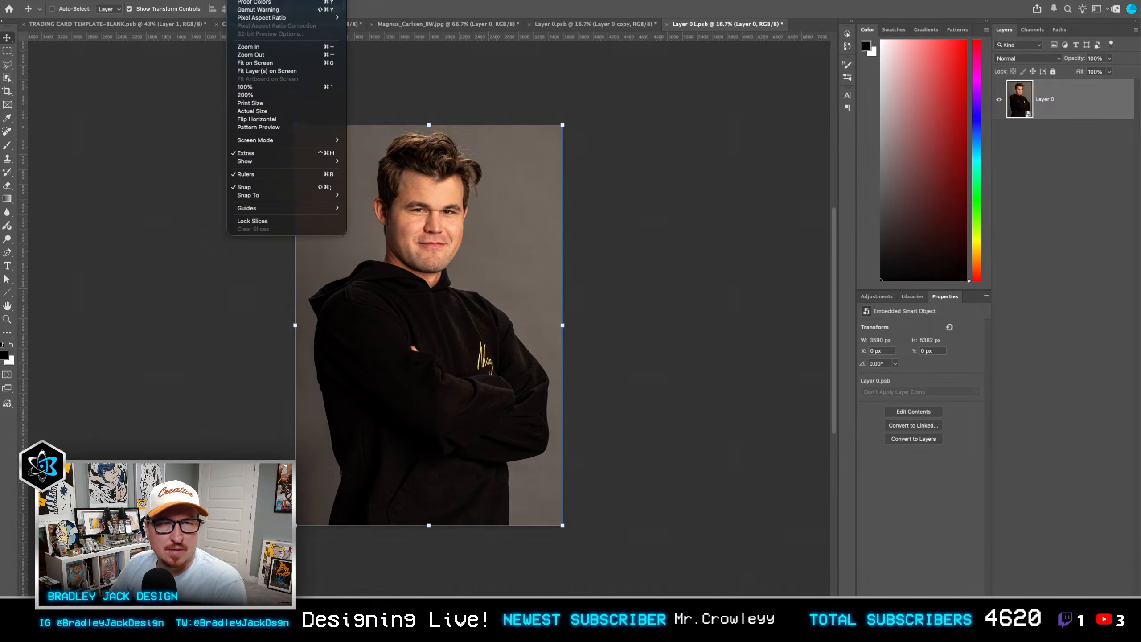
pyautogui.moveTo(251, 204)
pyautogui.click(391, 221)
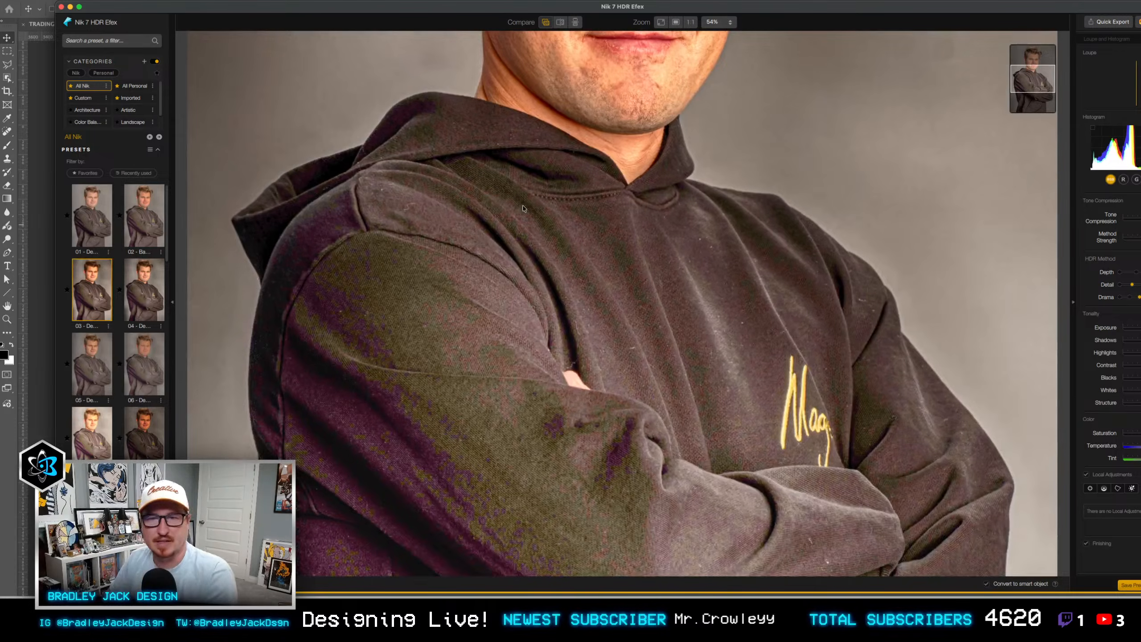
# Step: Compare a stronger Detail level, set Detail back to Realistic, and apply the Nik 7 HDR Efex filter to the portrait
pyautogui.scroll(10, 894, 256)
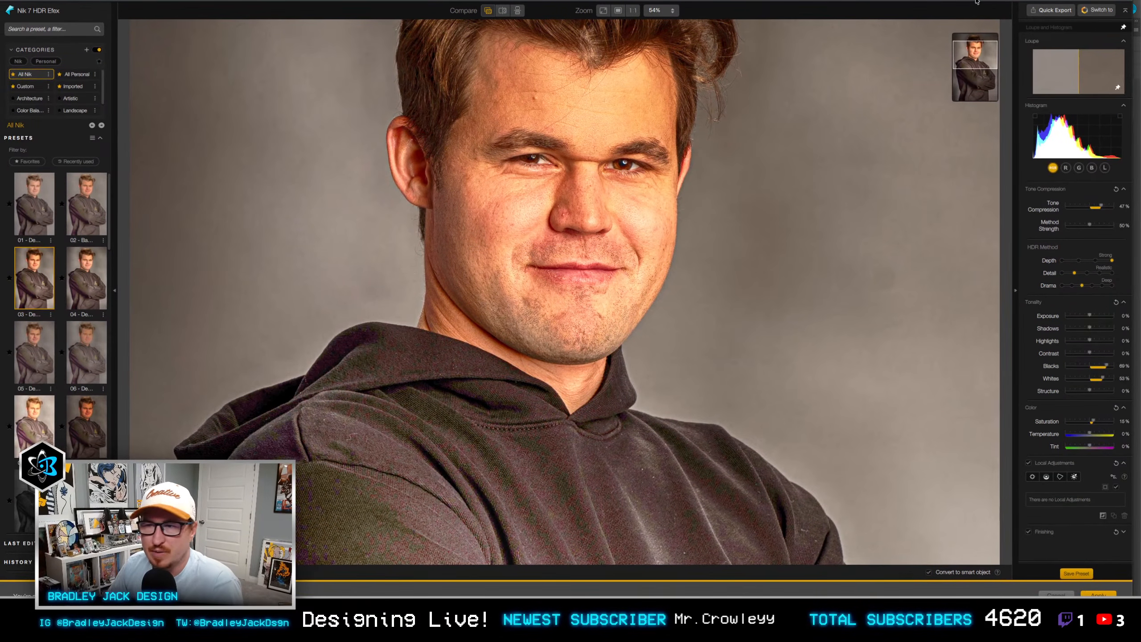
pyautogui.click(1087, 273)
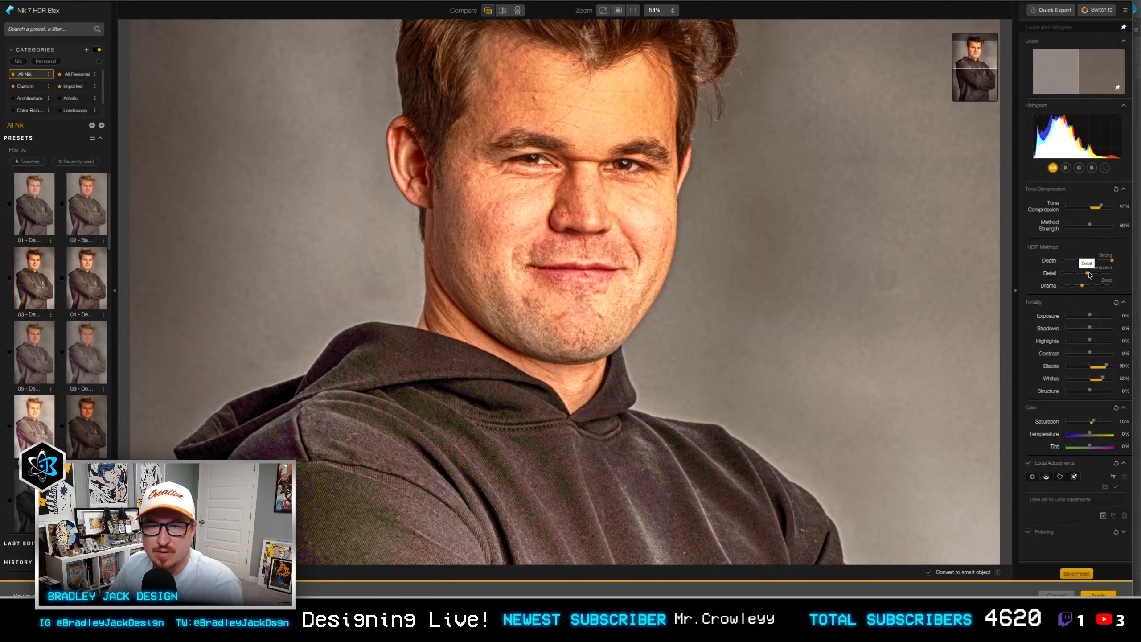
pyautogui.click(1075, 272)
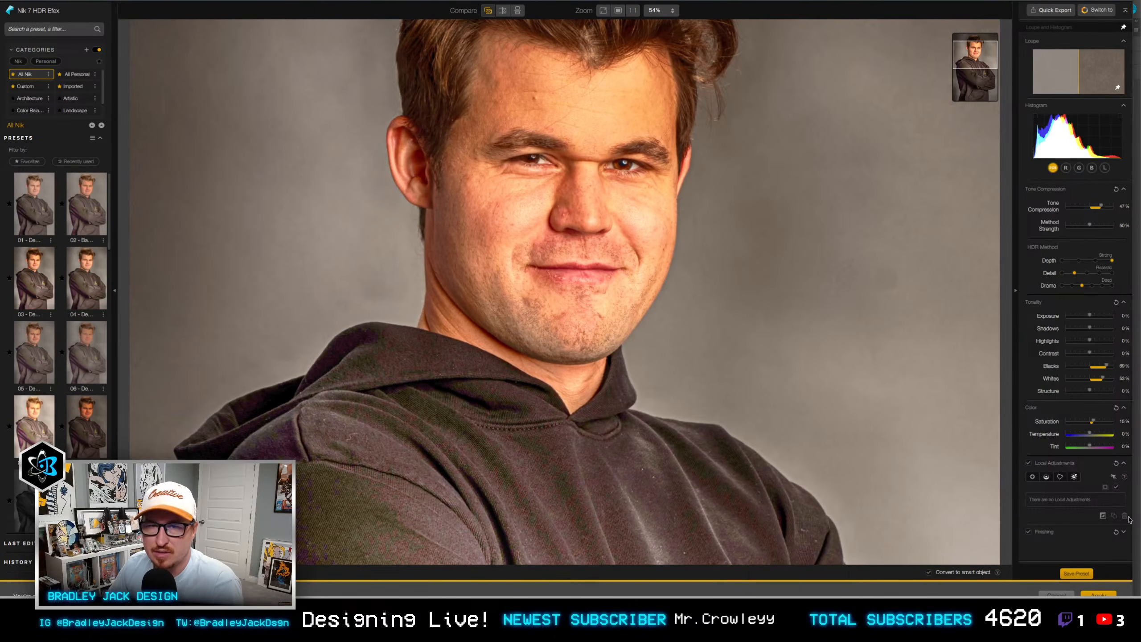
pyautogui.click(1099, 594)
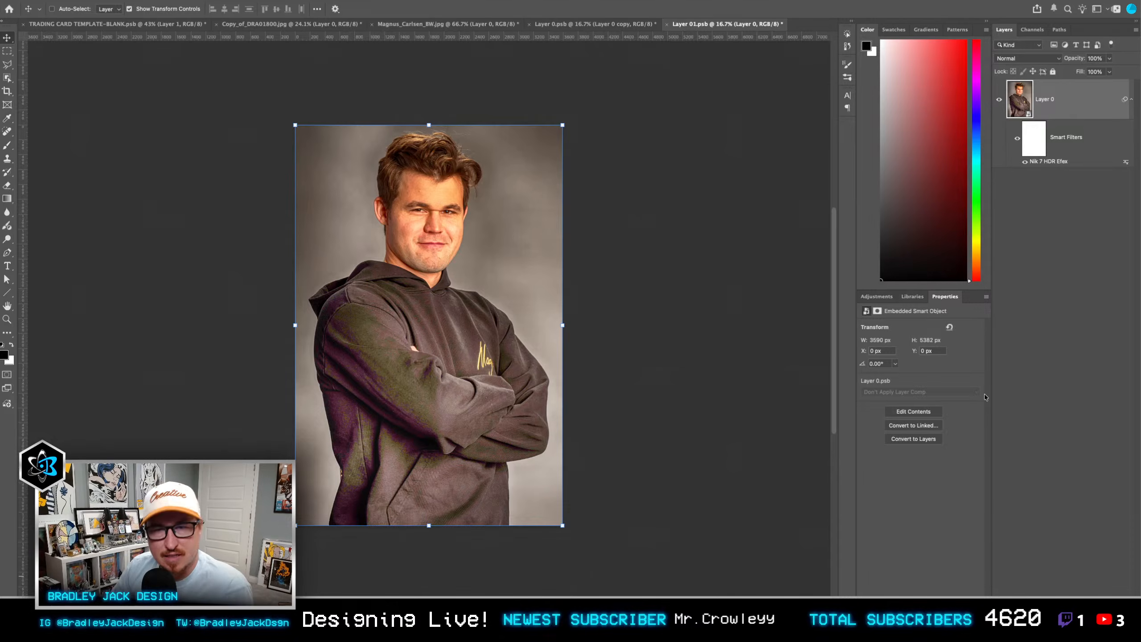
# Step: Run the PRINCETON EDITING copy action from BJD Sports Actions on the HDR-filtered portrait
pyautogui.click(939, 85)
pyautogui.click(848, 35)
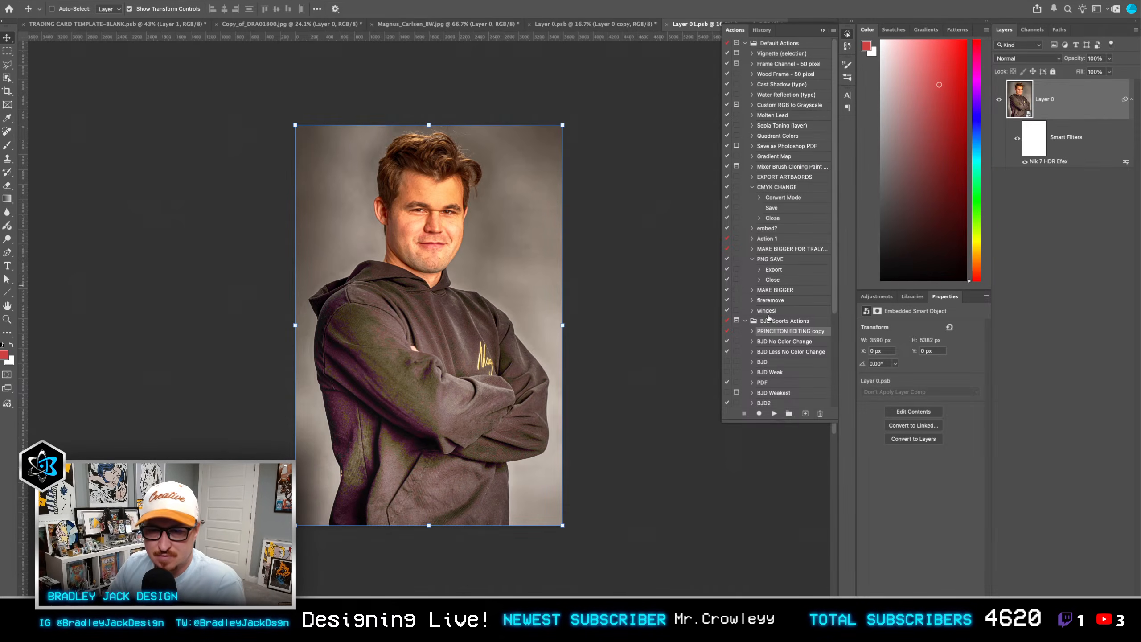
pyautogui.click(774, 414)
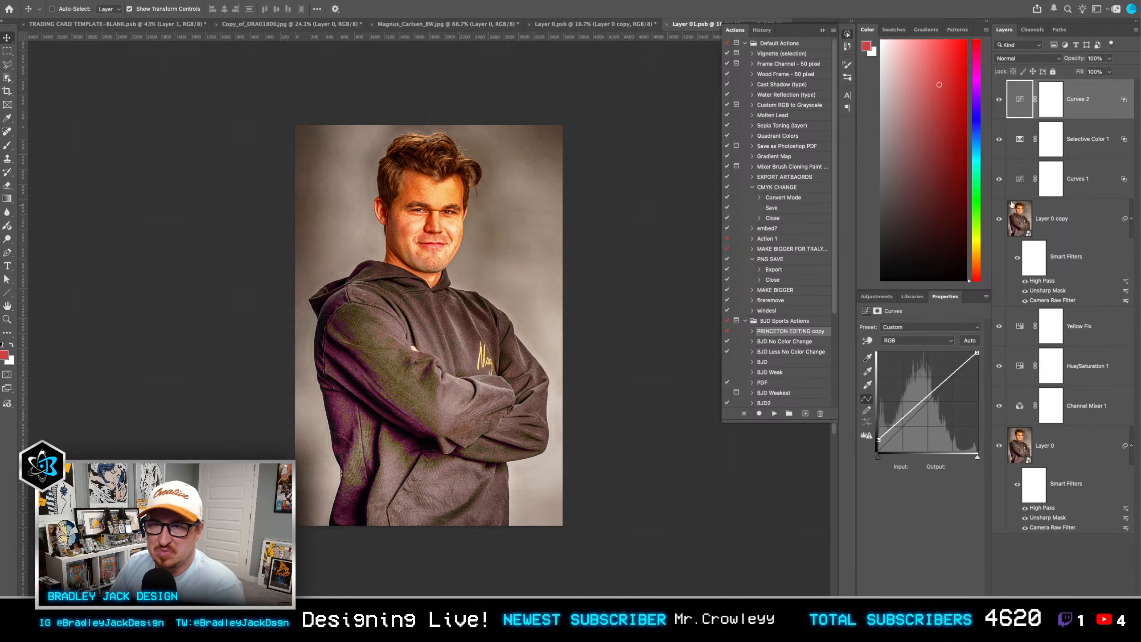
# Step: Clip the action's layers to Layer 0 and hide the High Pass and Unsharp Mask filters on Layer 0 and Layer 0 copy
pyautogui.keyDown('shift'); pyautogui.click(1082, 414); pyautogui.keyUp('shift')
pyautogui.press('alt+super+g')
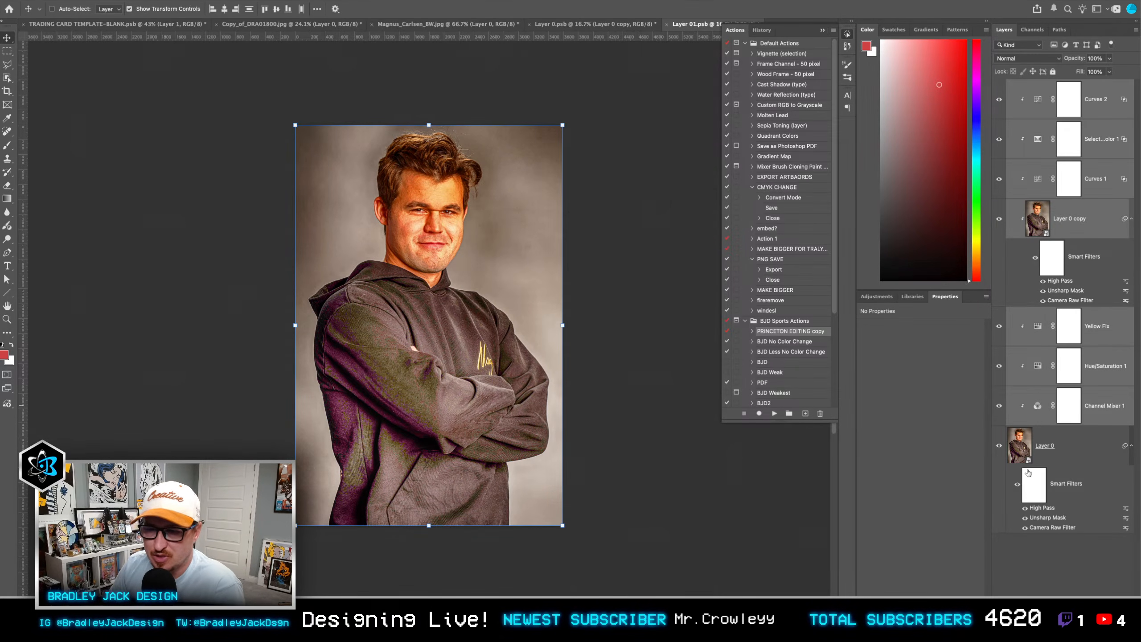
pyautogui.moveTo(1032, 516); pyautogui.dragTo(1026, 521)
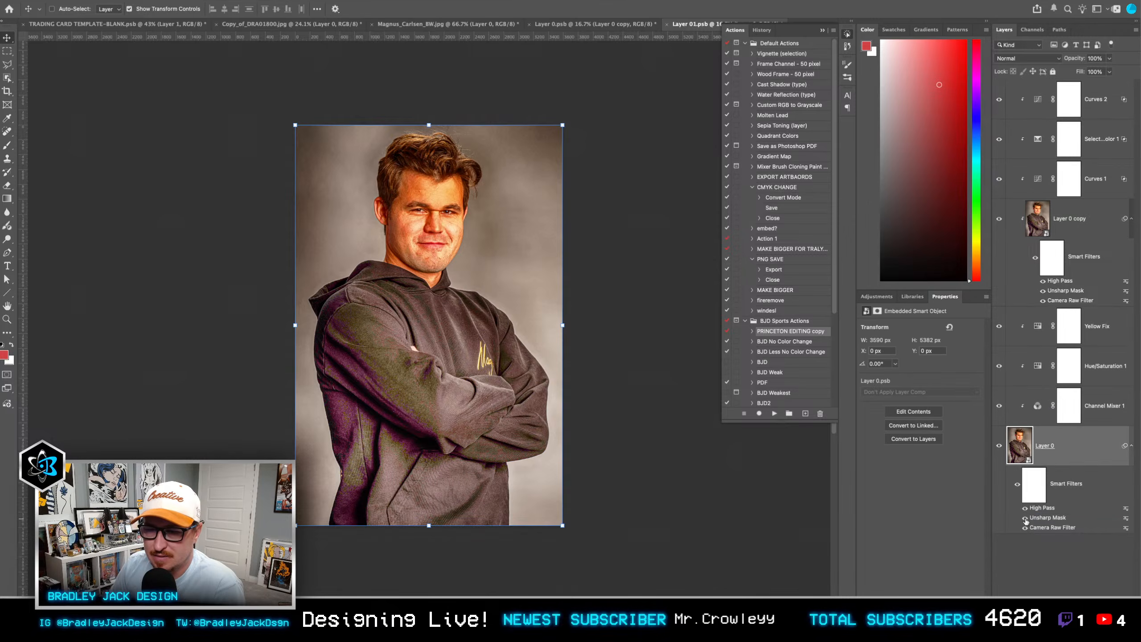
pyautogui.click(1043, 291)
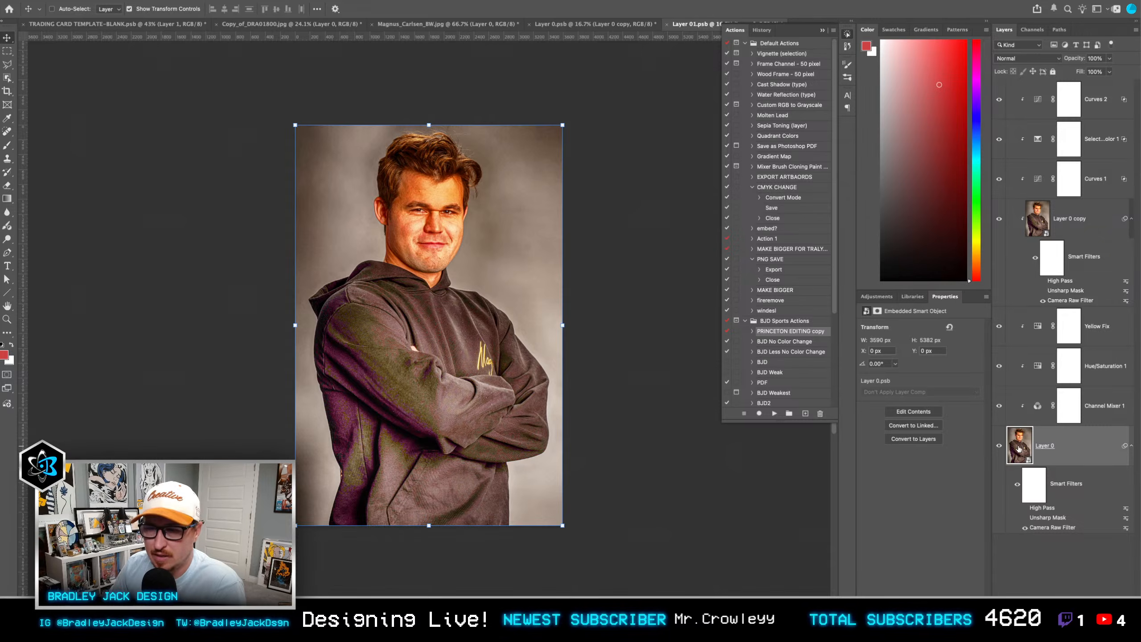
# Step: Open Layer 0's smart object contents and weaken the Nik 7 HDR Efex filter through its blending options
pyautogui.doubleClick(1019, 447)
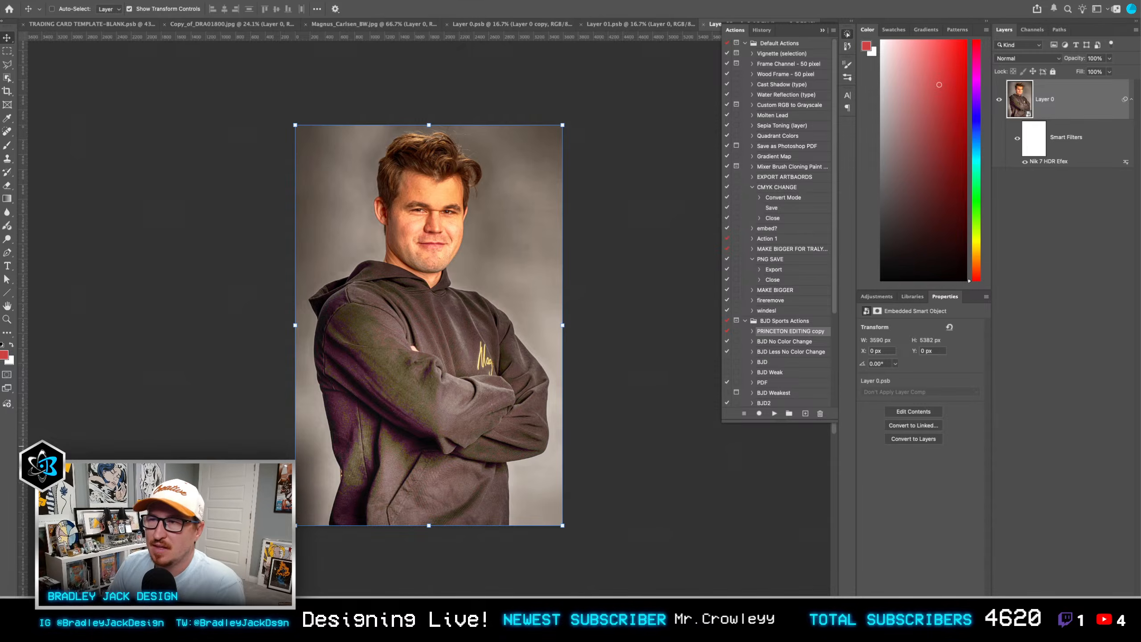
pyautogui.hotkey('alt', 'F9')
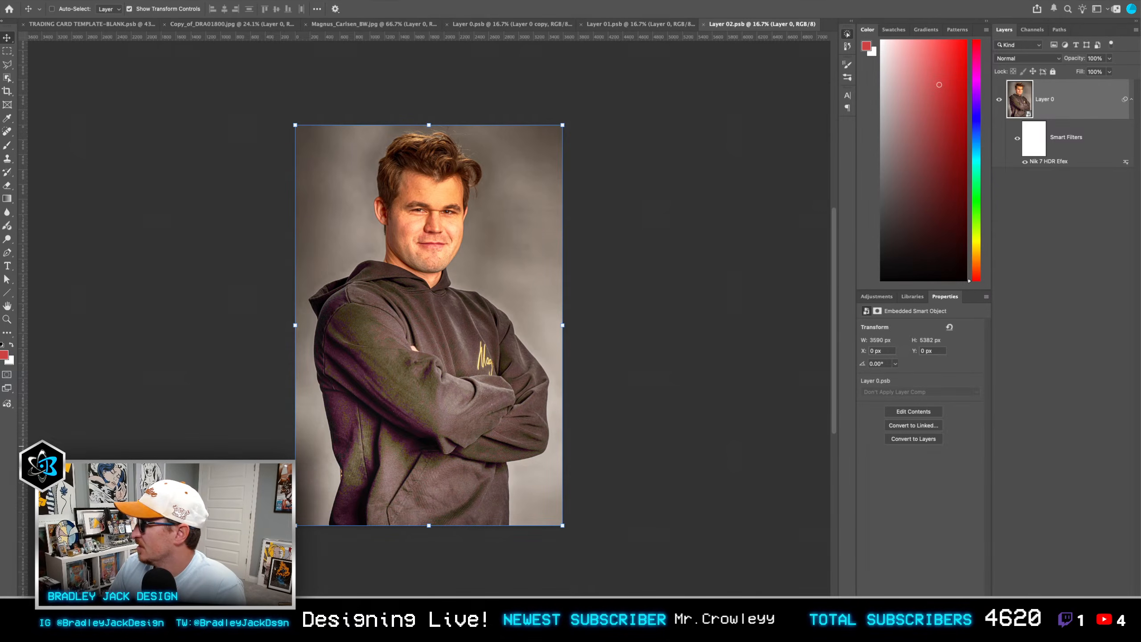
pyautogui.hotkey('alt', 'F9')
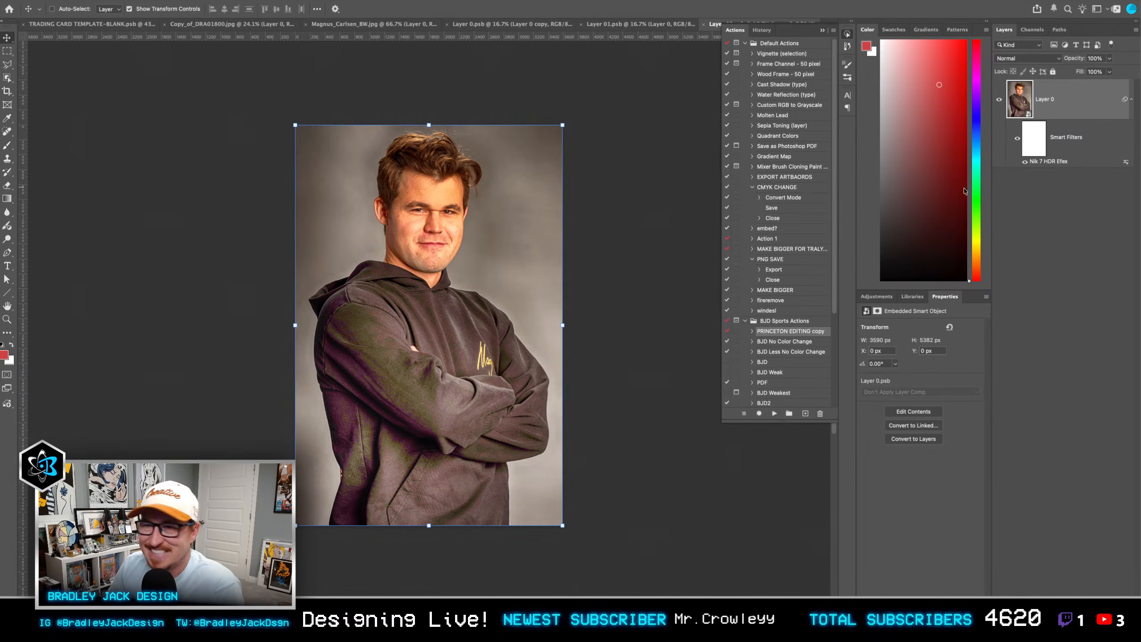
pyautogui.click(1125, 166)
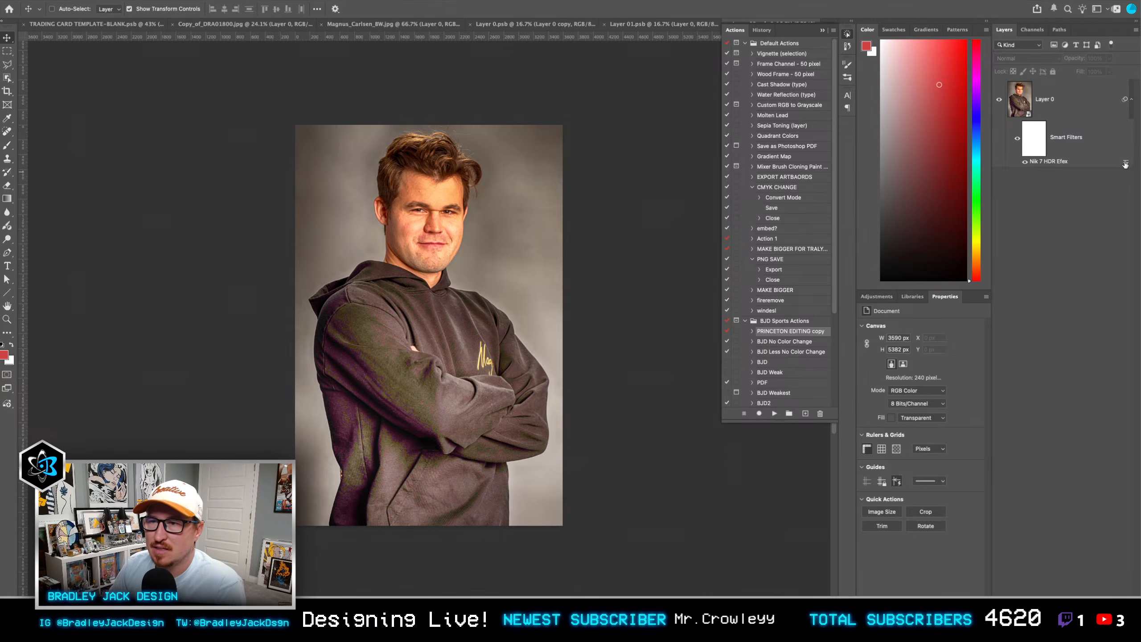
pyautogui.click(1126, 164)
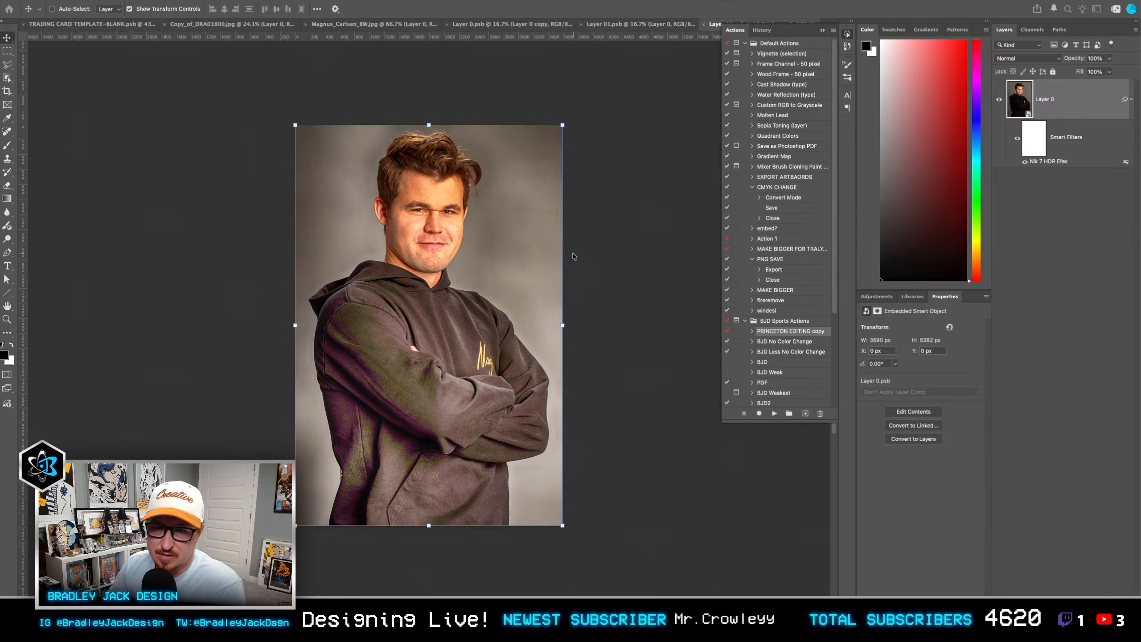
pyautogui.press('h')
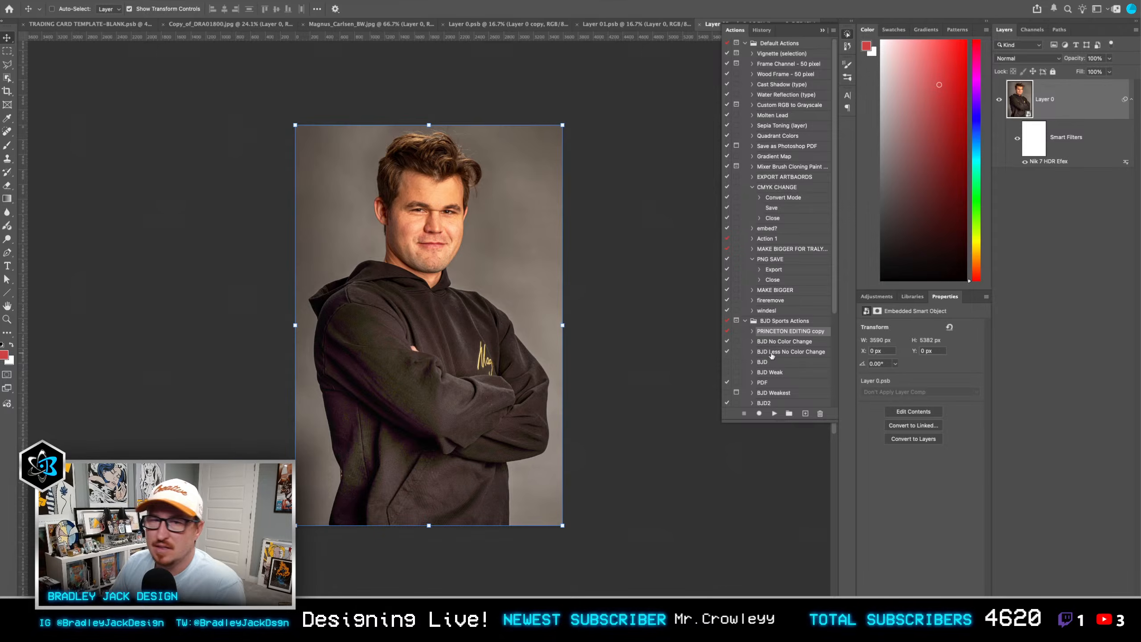
# Step: Return to Layer 01.psb and hide the Selective Color 1 adjustment layer
pyautogui.click(1083, 231)
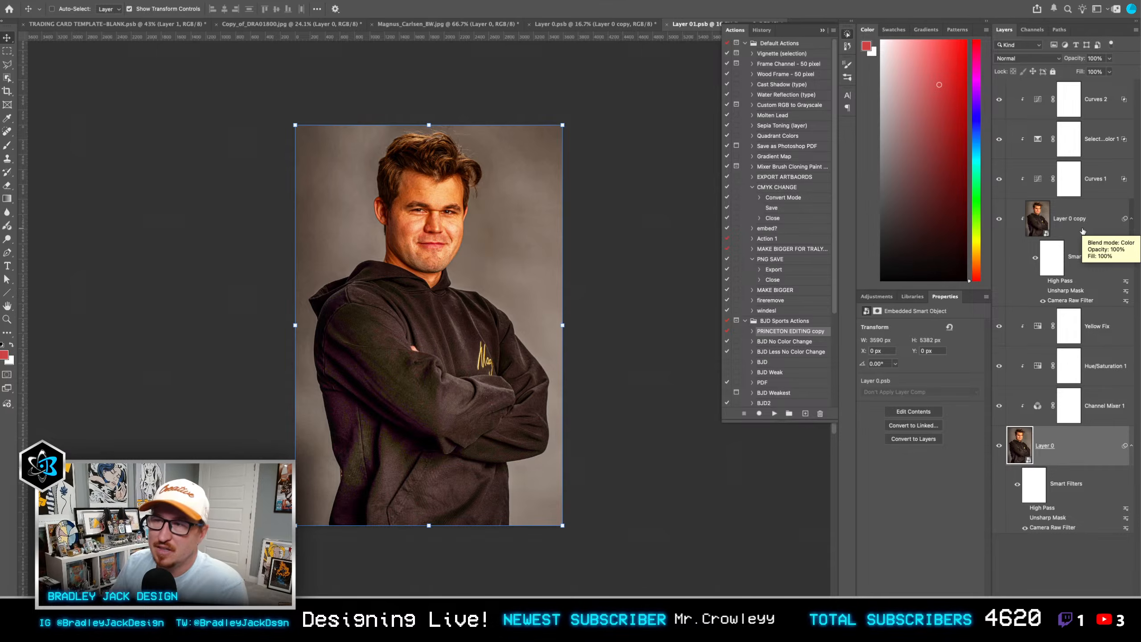
pyautogui.click(1002, 141)
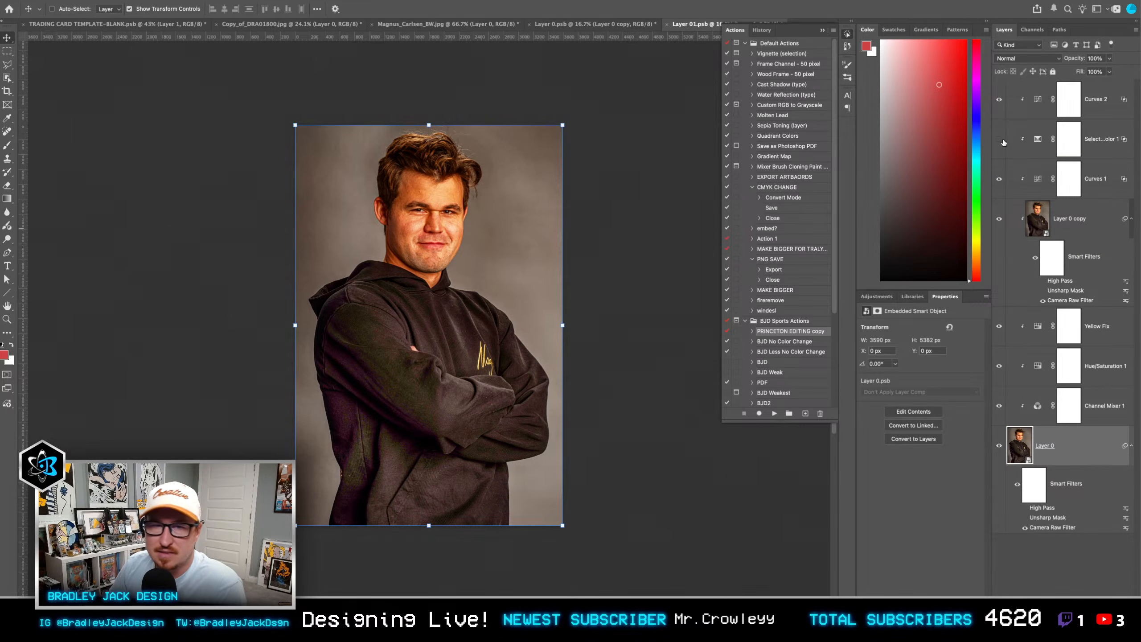
pyautogui.click(1098, 410)
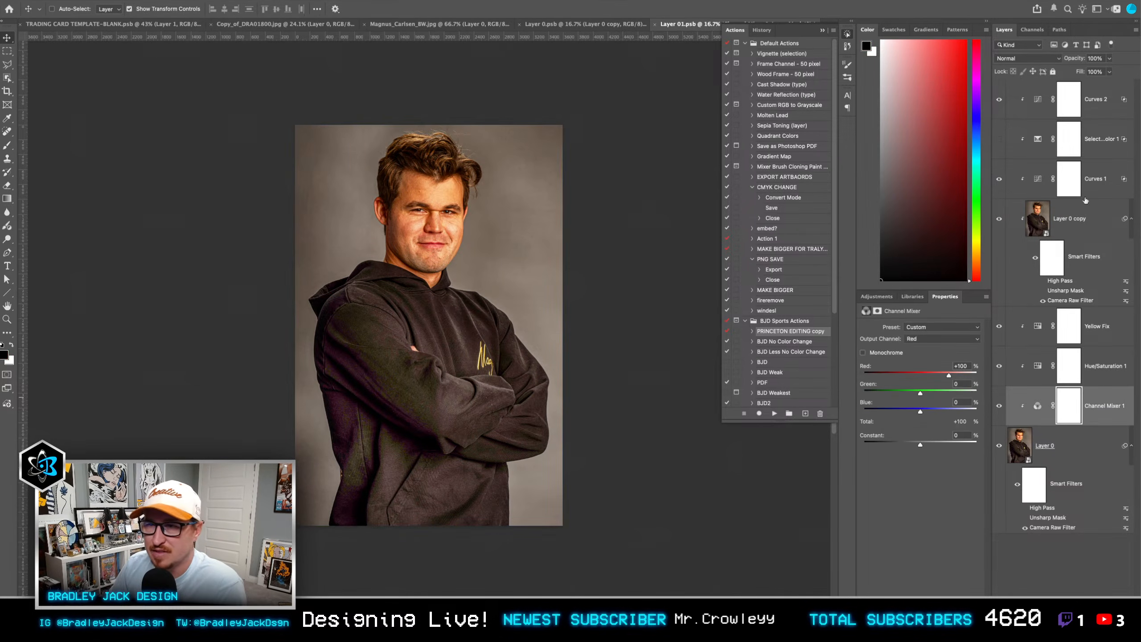
pyautogui.click(1079, 442)
pyautogui.press('w')
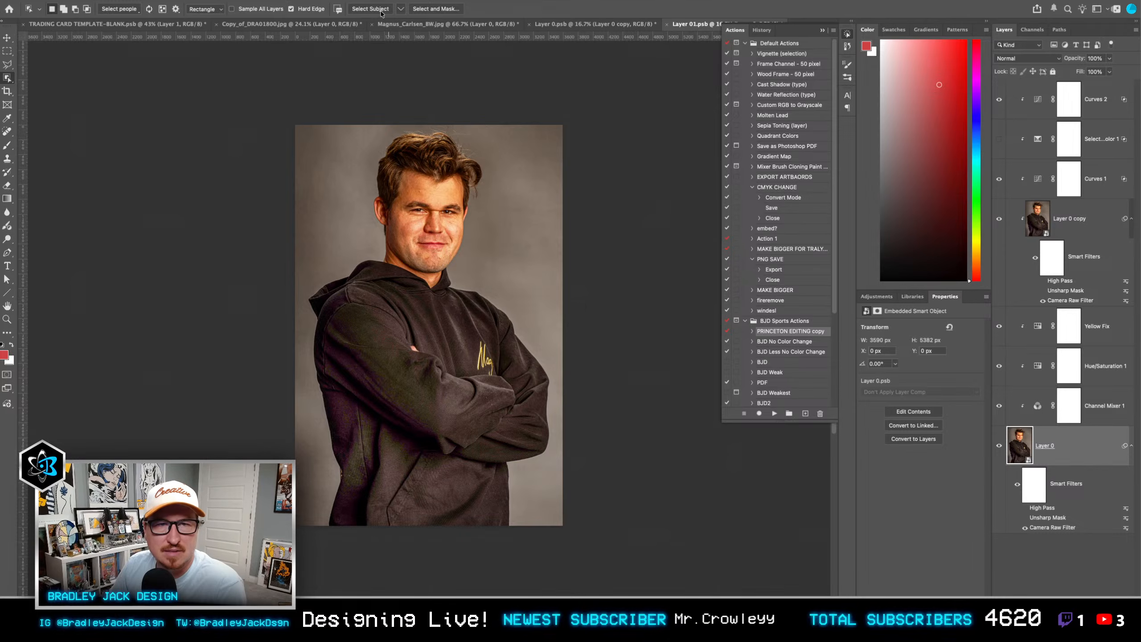
pyautogui.click(381, 12)
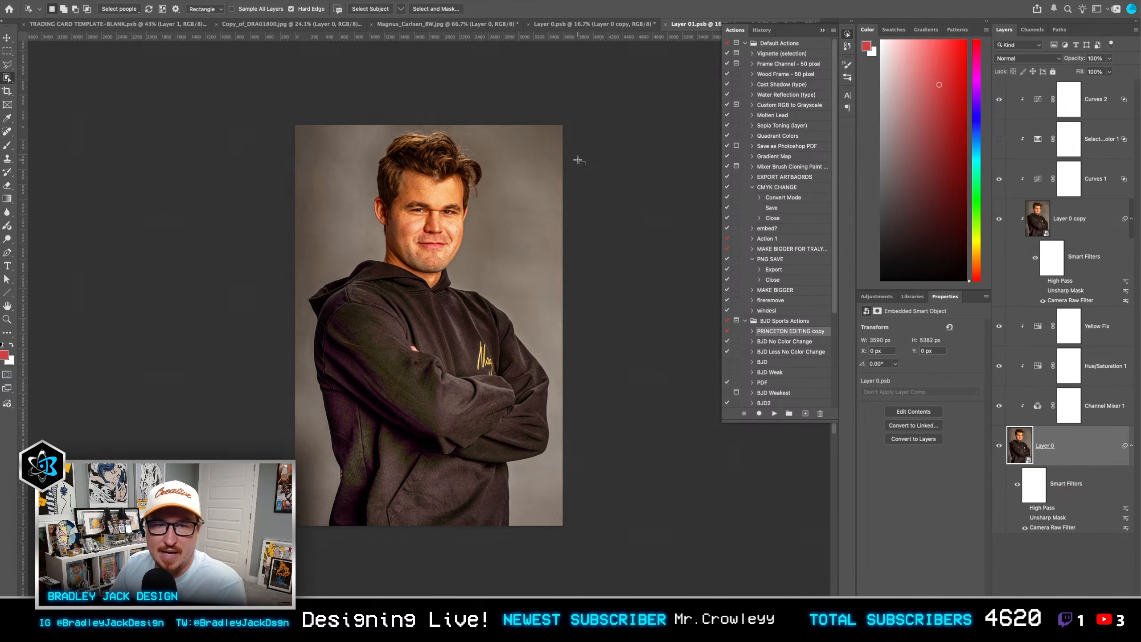
# Step: Return to Layer 0.psb, move the layer mask from Layer 0 onto Layer 0 copy, and delete Layer 0
pyautogui.press('super+w')
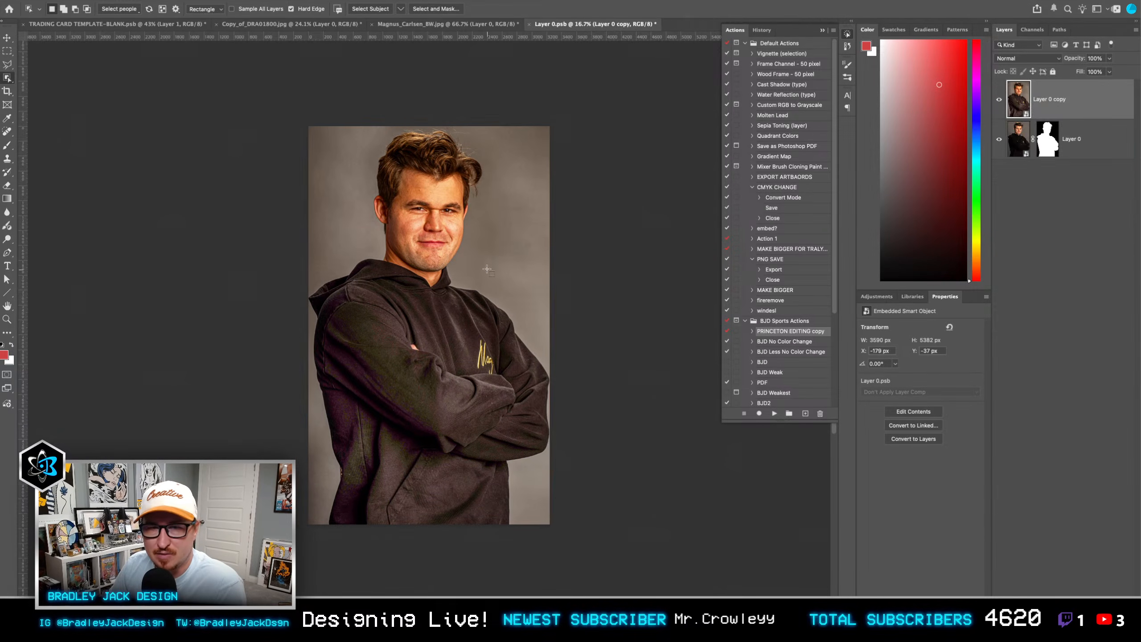
pyautogui.keyDown('alt'); pyautogui.moveTo(1047, 142); pyautogui.dragTo(1054, 102); pyautogui.keyUp('alt')
pyautogui.click(1077, 147)
pyautogui.press('Delete')
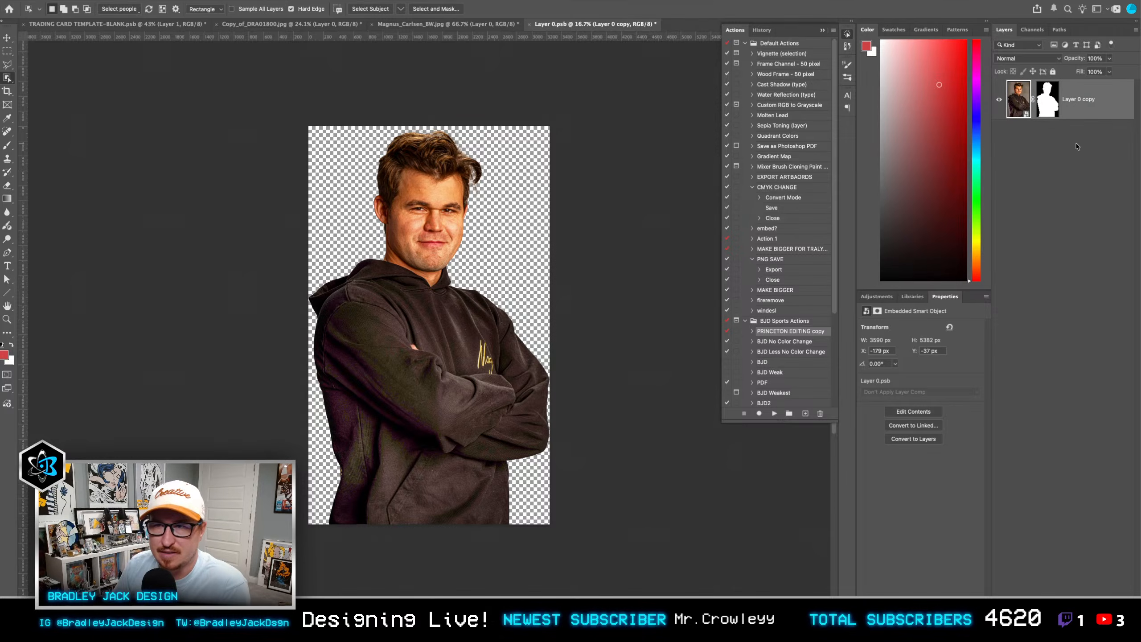
# Step: Save and close Layer 0.psb to update the portrait in the trading card document
pyautogui.press('super+s')
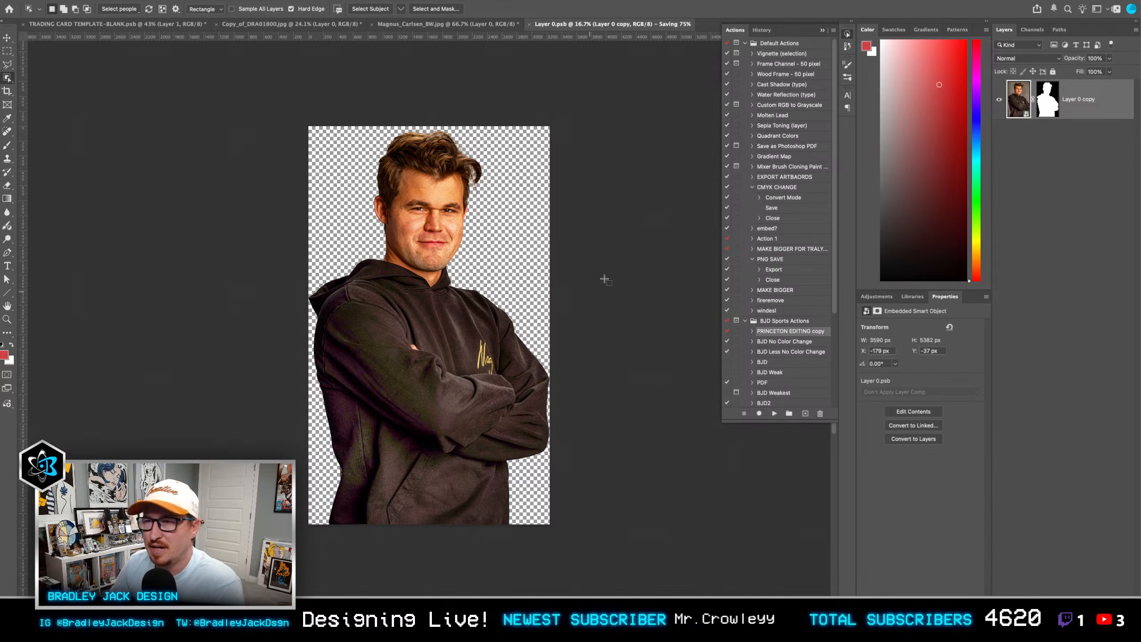
pyautogui.press('super+w')
pyautogui.press('v')
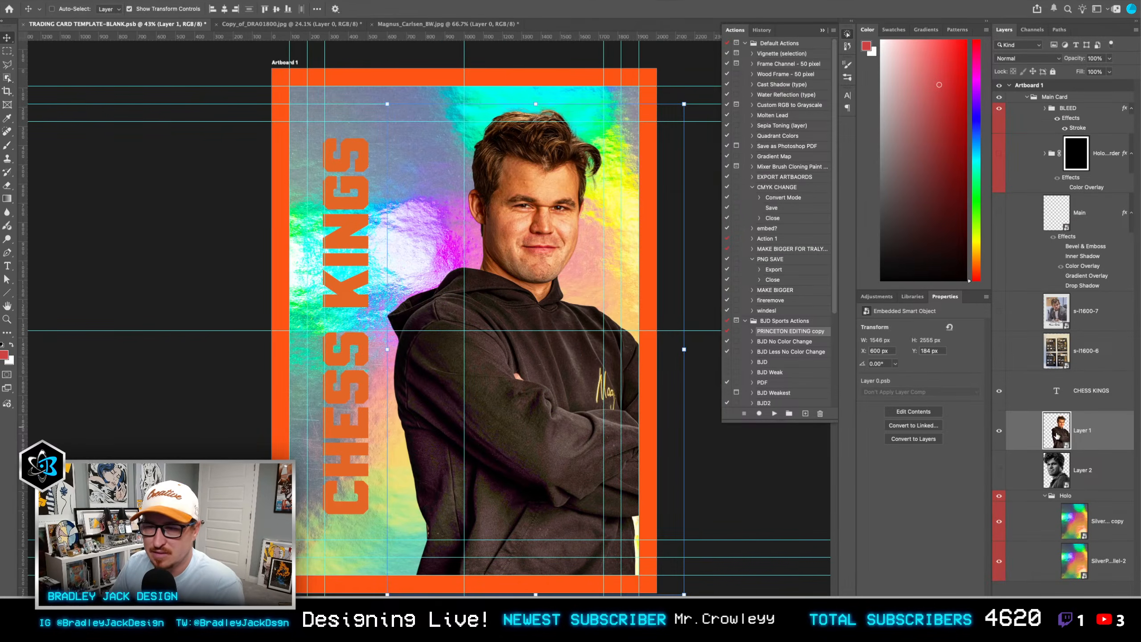
# Step: Reopen Layer 1's smart object contents and add a Curves adjustment clipped to Layer 0 copy
pyautogui.doubleClick(1057, 436)
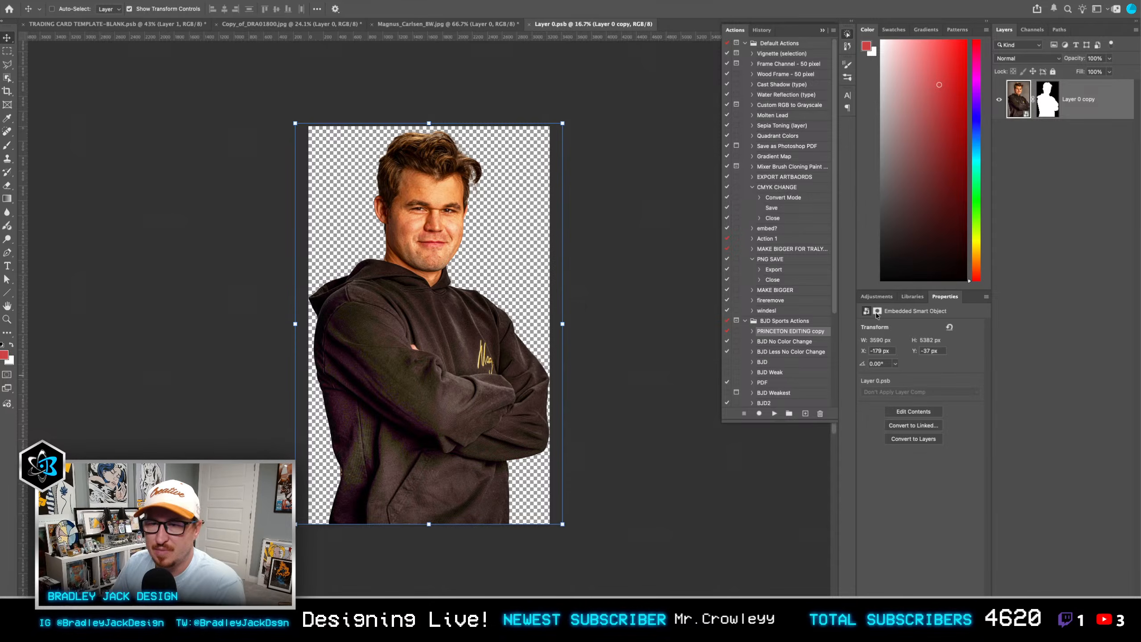
pyautogui.click(876, 297)
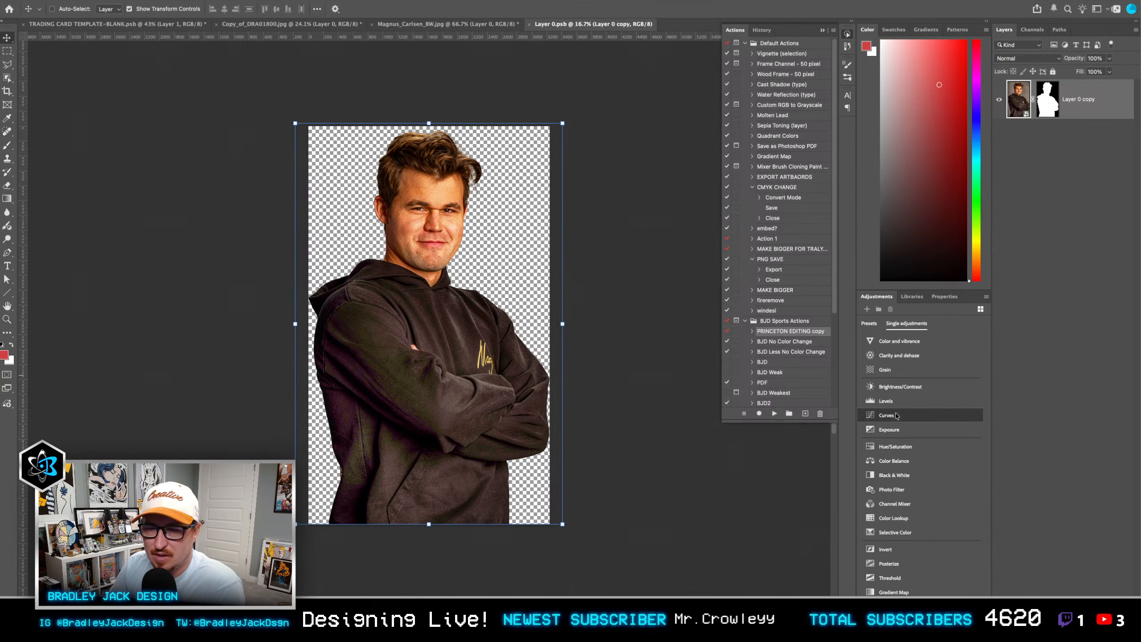
pyautogui.click(896, 416)
pyautogui.scroll(5, 449, 216)
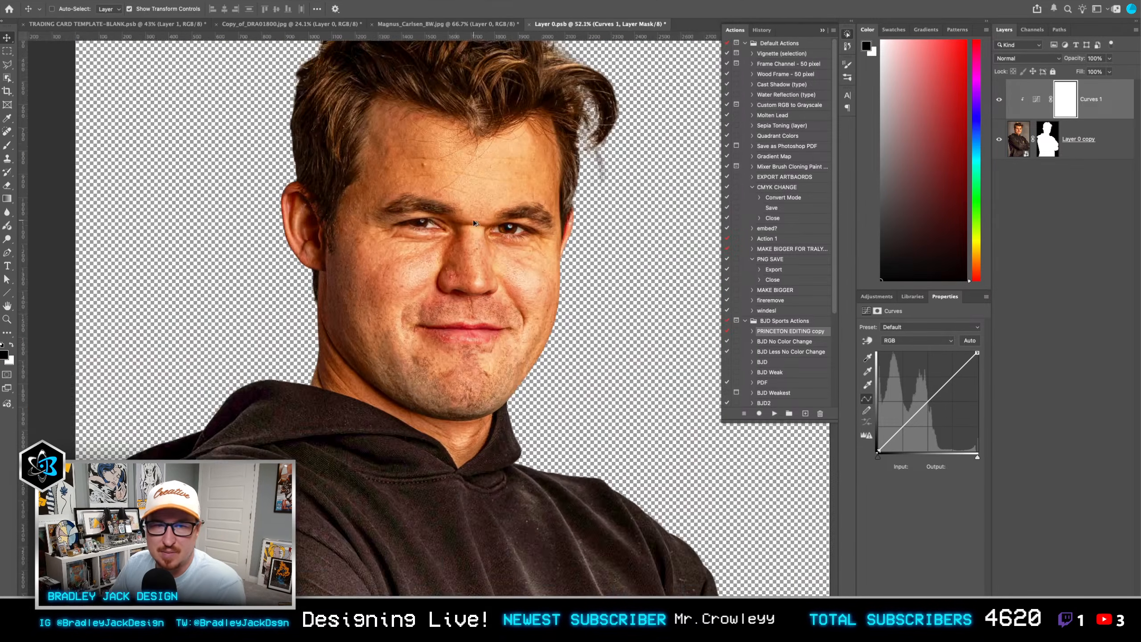
pyautogui.scroll(5, 474, 223)
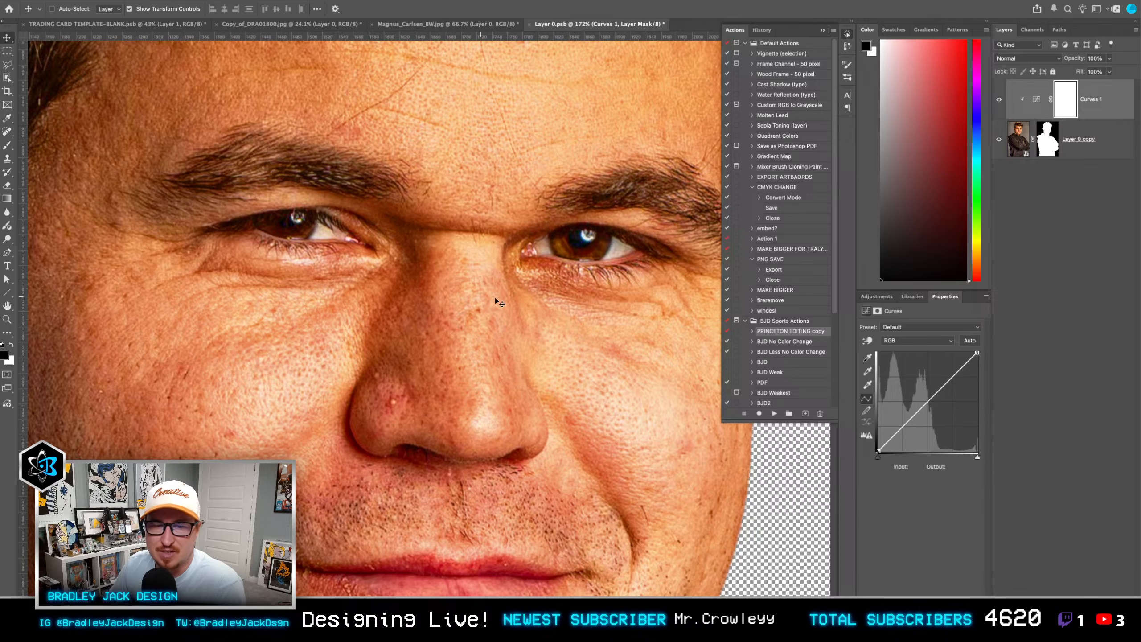
# Step: Open Layer 0 copy's embedded contents and add a blank layer above Curves 2
pyautogui.doubleClick(1019, 136)
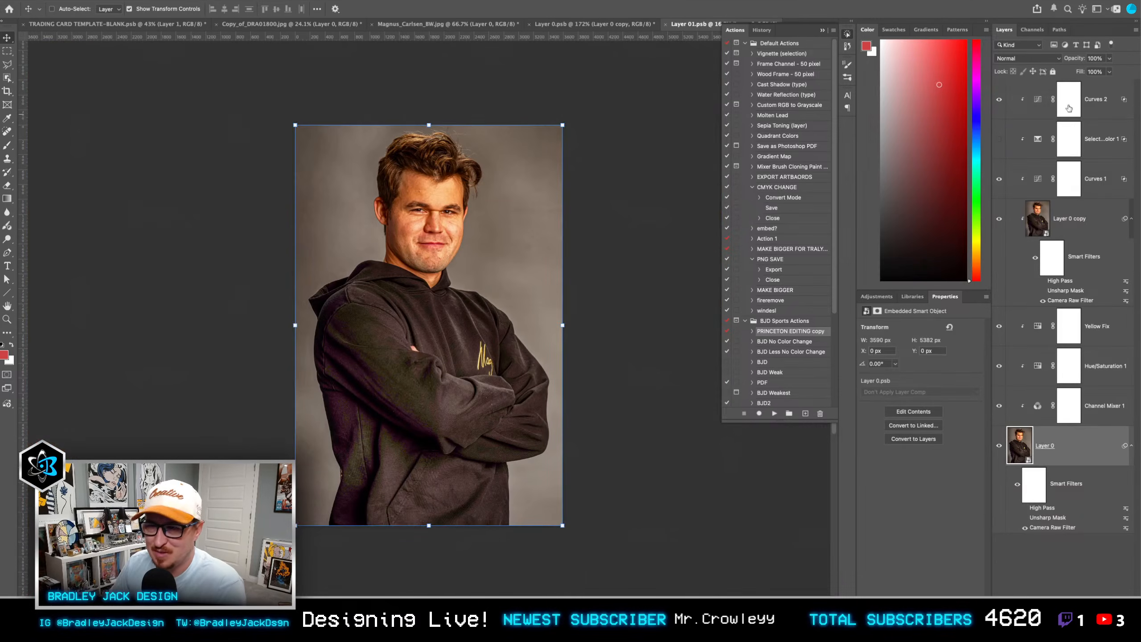
pyautogui.click(1093, 104)
pyautogui.press('alt+shift+super+n')
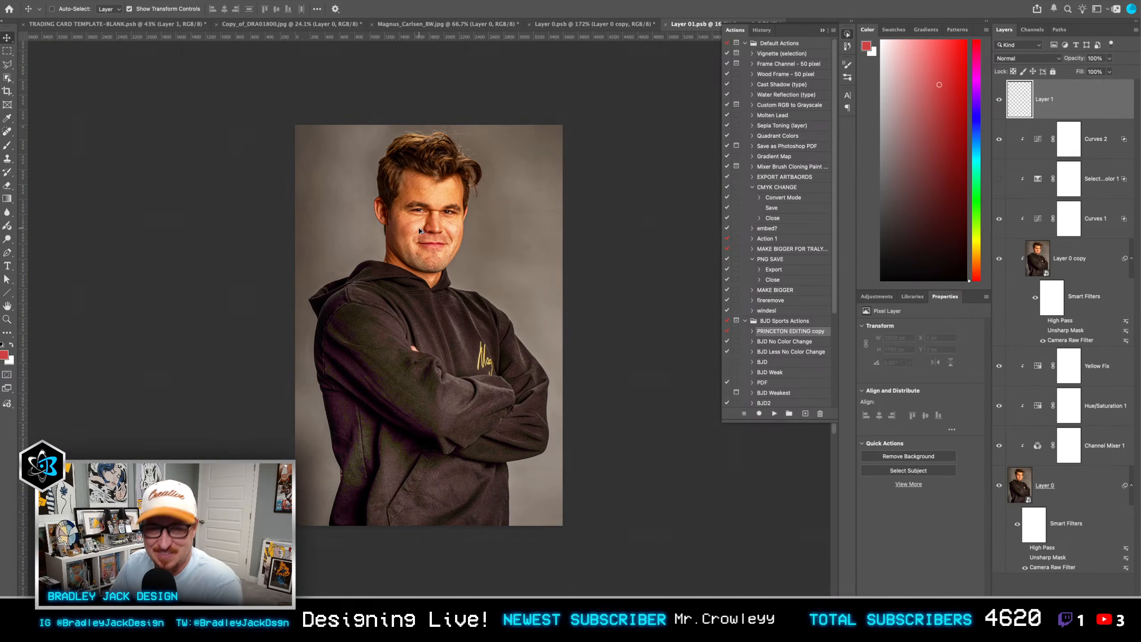
# Step: Set the Spot Healing Brush to sample all layers and heal the white pimple on the side of the nose on Layer 1
pyautogui.scroll(3, 418, 230)
pyautogui.press('s')
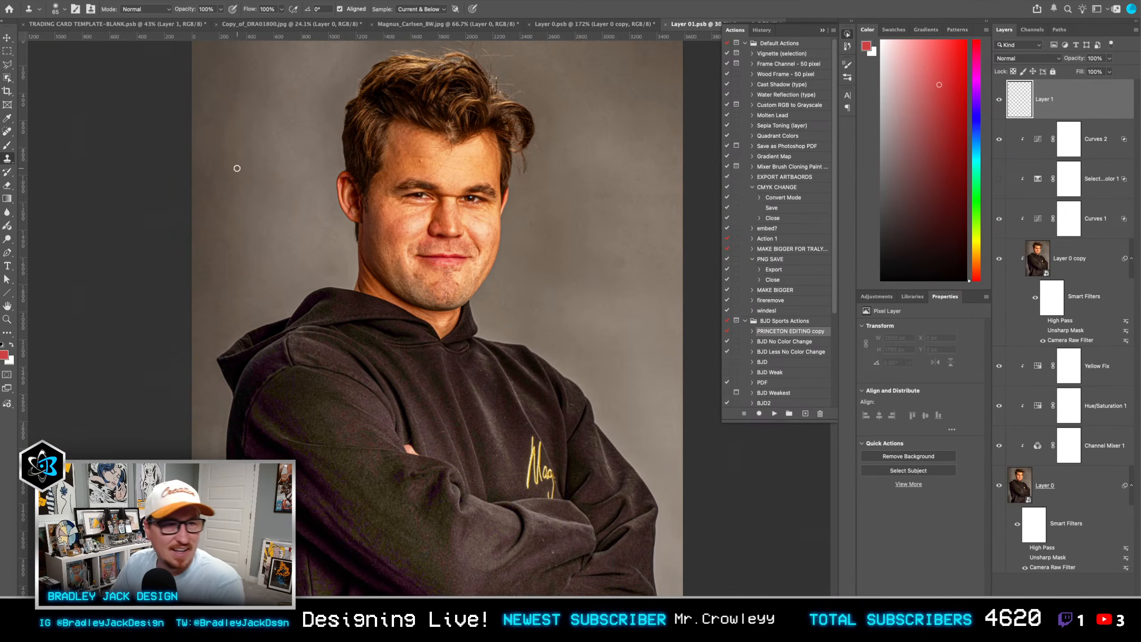
pyautogui.click(7, 161)
pyautogui.click(7, 132)
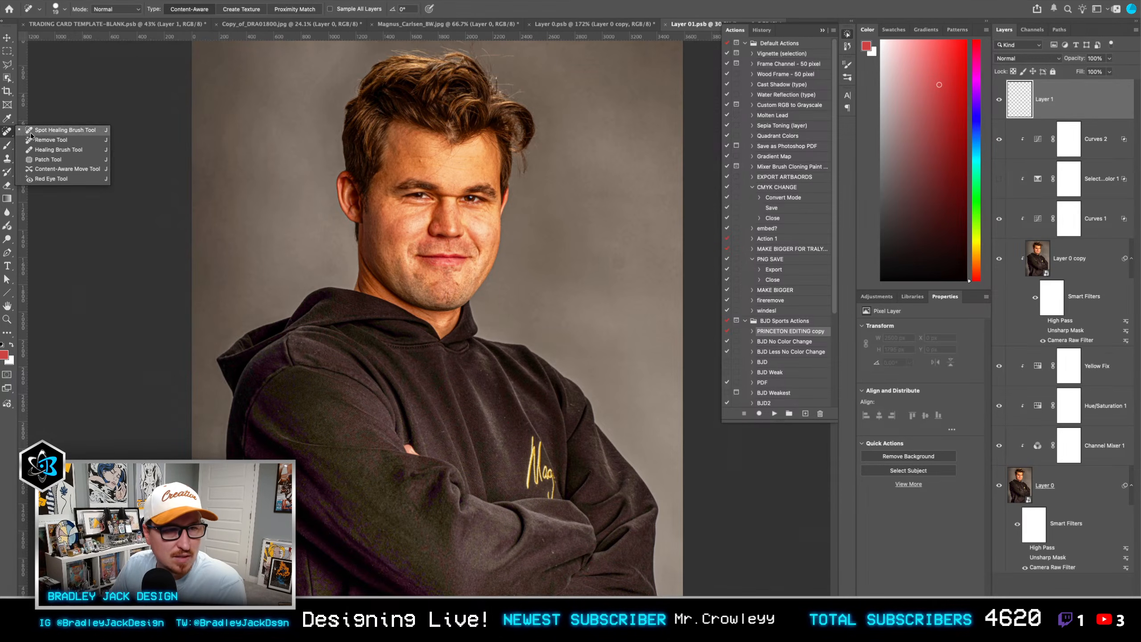
pyautogui.click(31, 133)
pyautogui.scroll(10, 432, 211)
pyautogui.moveTo(412, 163); pyautogui.dragTo(422, 222)
pyautogui.click(402, 212)
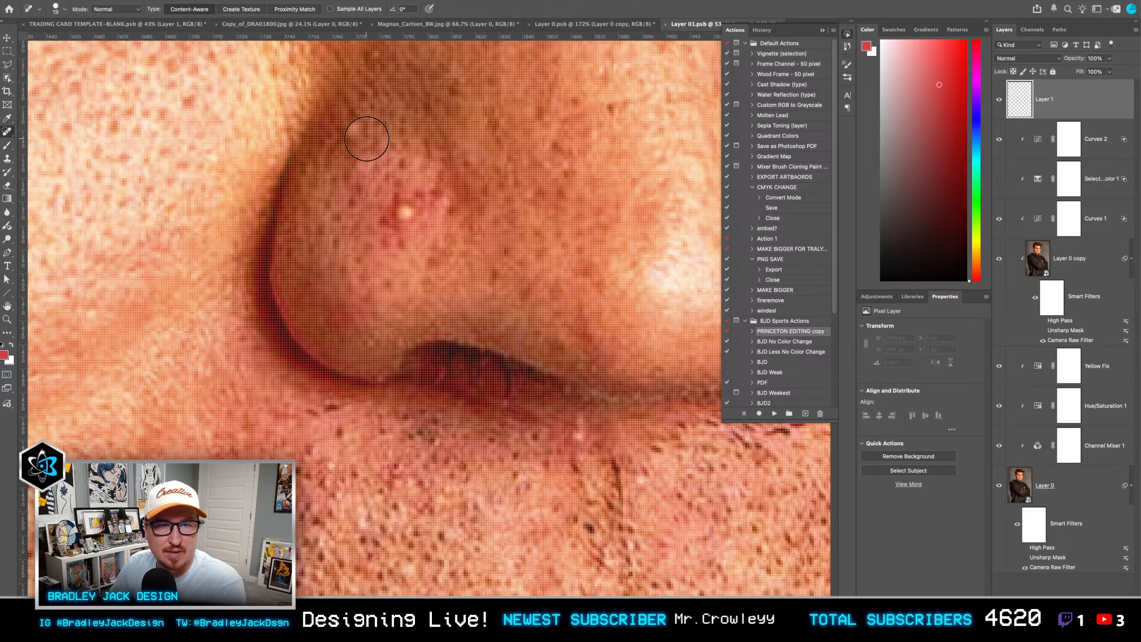
pyautogui.click(362, 8)
pyautogui.scroll(-3, 377, 157)
pyautogui.click(402, 217)
pyautogui.scroll(-2, 425, 216)
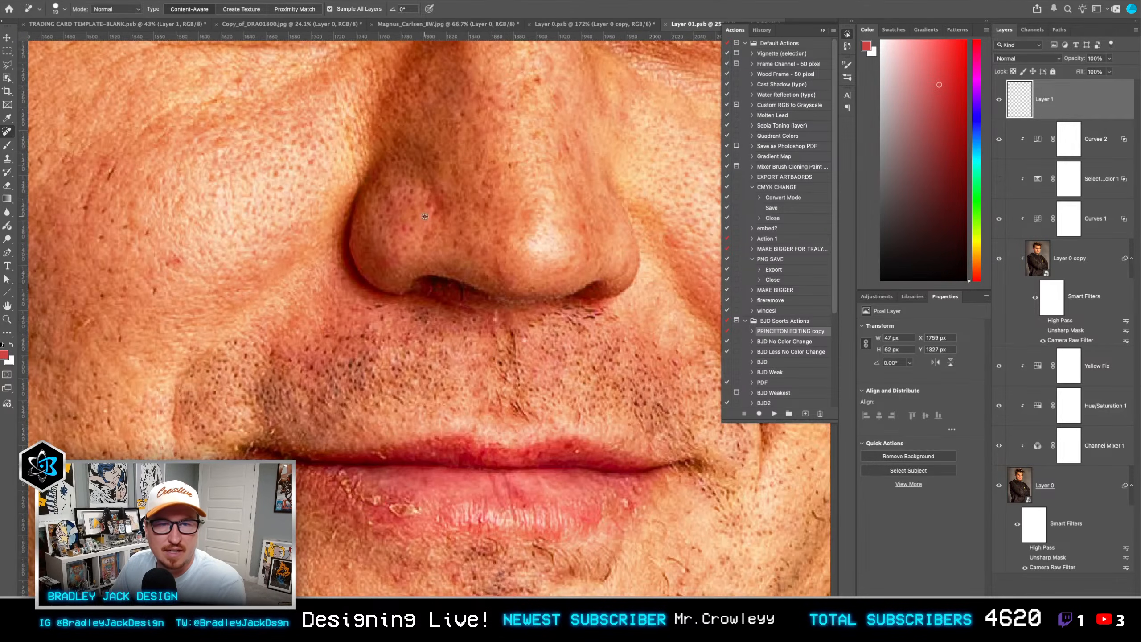
# Step: Heal the remaining spots on the nose and cheek and the flaky skin along the lower lip with the Spot Healing Brush
pyautogui.moveTo(443, 234); pyautogui.dragTo(445, 234)
pyautogui.moveTo(196, 289); pyautogui.dragTo(212, 288)
pyautogui.moveTo(192, 291)
pyautogui.mouseDown()
pyautogui.moveTo(419, 258)
pyautogui.moveTo(258, 233)
pyautogui.mouseUp()
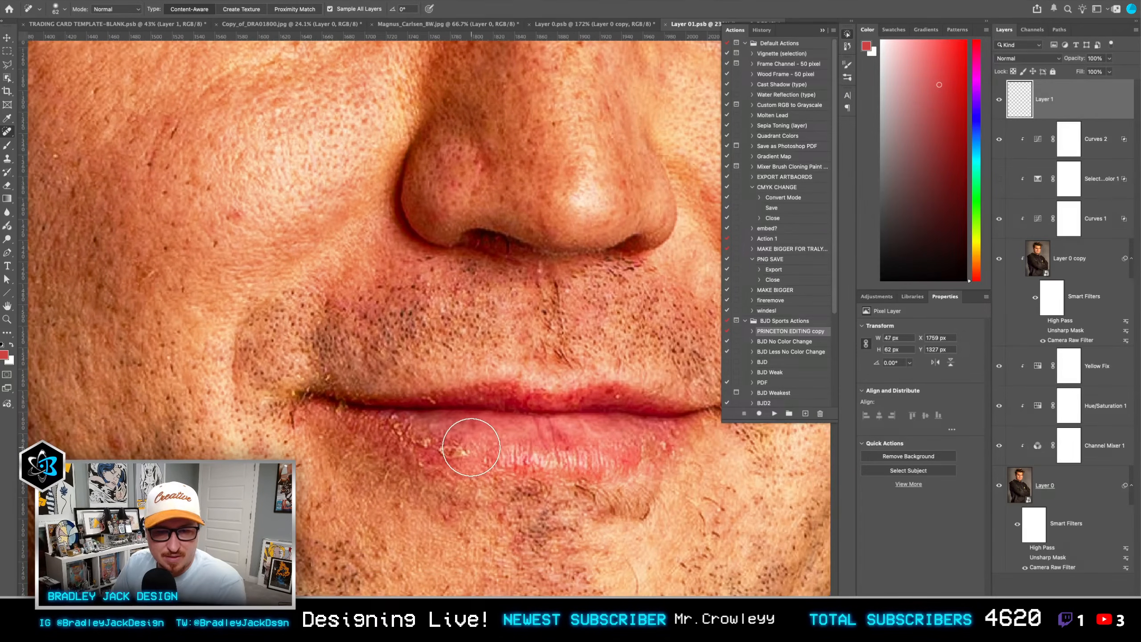
pyautogui.moveTo(473, 448)
pyautogui.mouseDown()
pyautogui.moveTo(473, 429)
pyautogui.moveTo(445, 428)
pyautogui.mouseUp()
pyautogui.moveTo(346, 406)
pyautogui.mouseDown()
pyautogui.moveTo(287, 395)
pyautogui.moveTo(331, 412)
pyautogui.moveTo(322, 386)
pyautogui.mouseUp()
pyautogui.moveTo(449, 446); pyautogui.dragTo(462, 447)
pyautogui.moveTo(463, 453)
pyautogui.mouseDown()
pyautogui.moveTo(490, 450)
pyautogui.moveTo(403, 434)
pyautogui.mouseUp()
# Step: Clean up the remaining flakes on the lower lip by cloning nearby texture with the Clone Stamp
pyautogui.keyDown('alt'); pyautogui.click(494, 450); pyautogui.keyUp('alt')
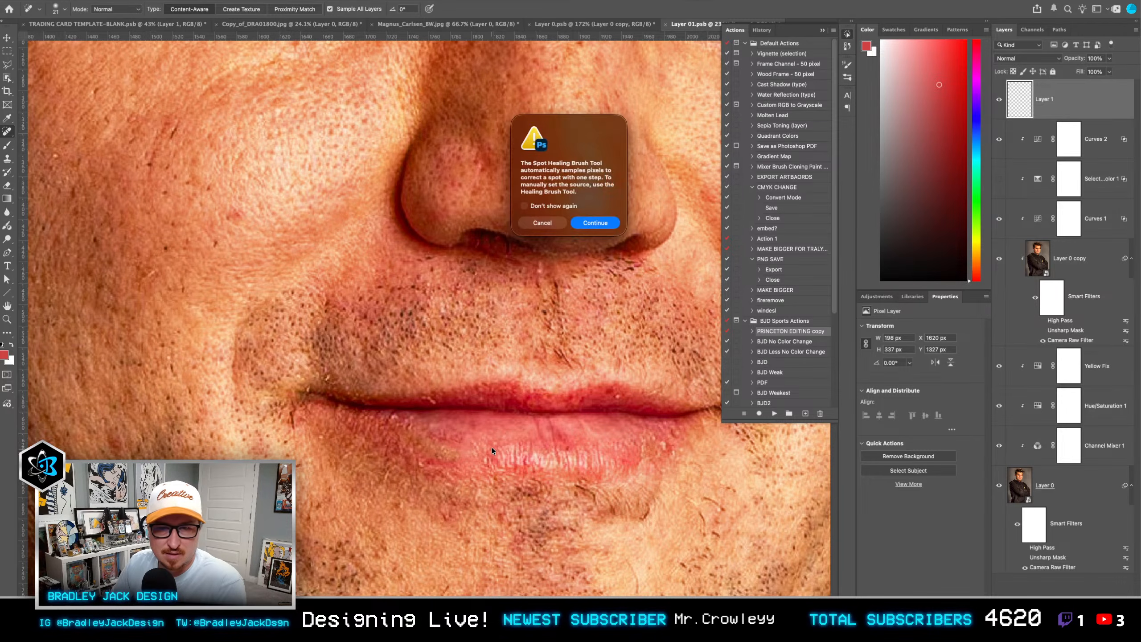
pyautogui.press('Return')
pyautogui.press('s')
pyautogui.moveTo(476, 441)
pyautogui.mouseDown()
pyautogui.moveTo(502, 445)
pyautogui.moveTo(481, 445)
pyautogui.mouseUp()
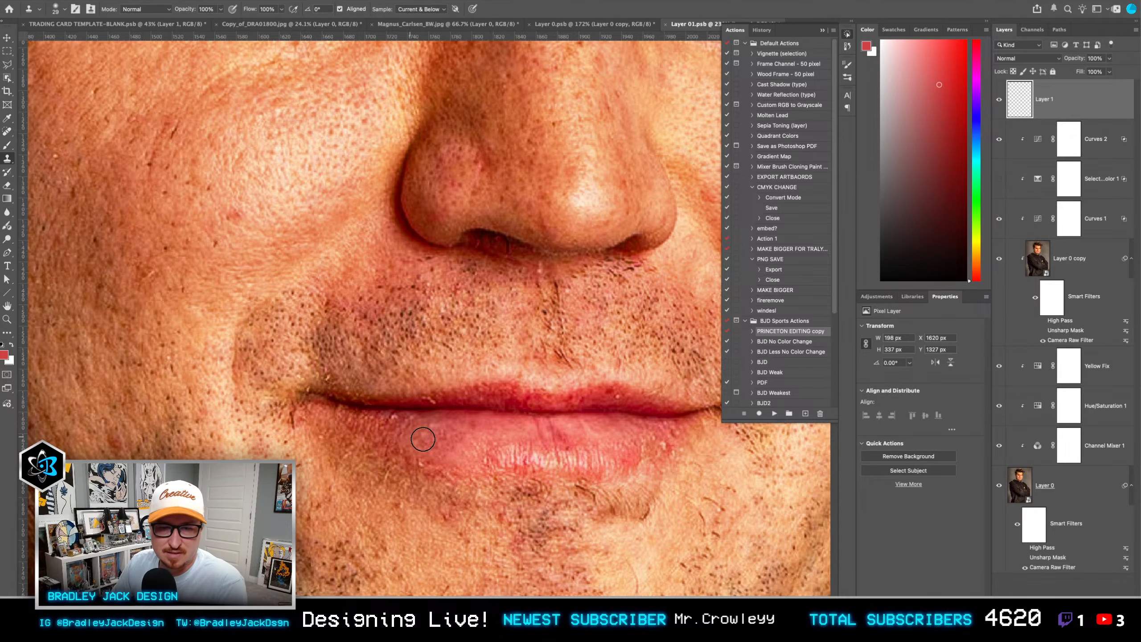
pyautogui.moveTo(645, 445)
pyautogui.mouseDown()
pyautogui.moveTo(651, 436)
pyautogui.moveTo(525, 465)
pyautogui.mouseUp()
pyautogui.scroll(-4, 524, 460)
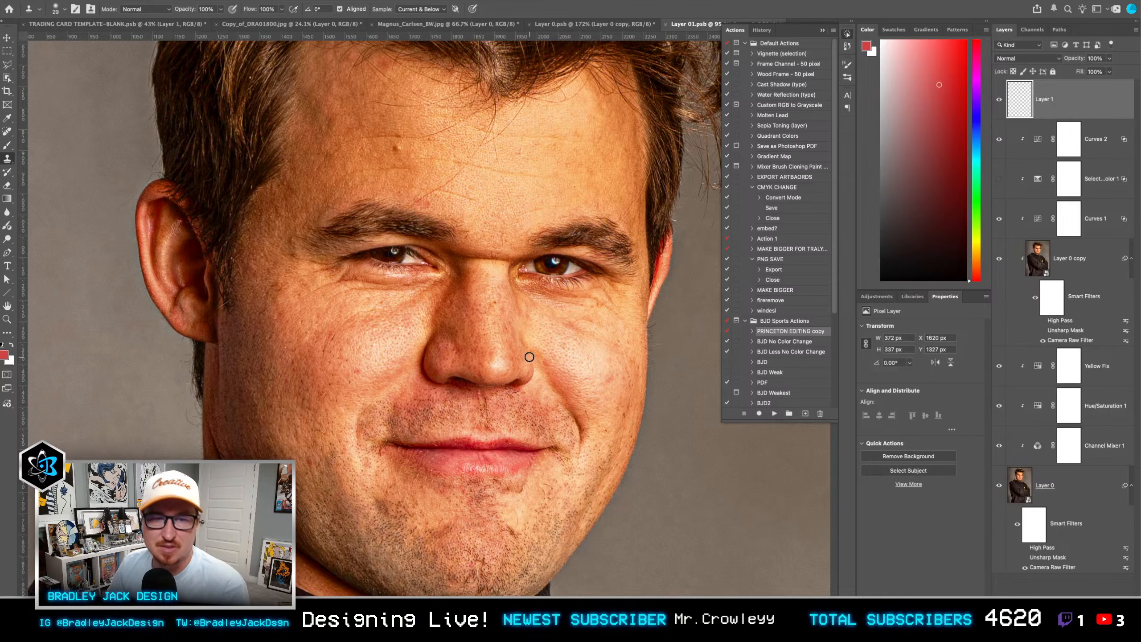
# Step: Clip Layer 1 to the layers below and add a Hue/Saturation adjustment clipped above it
pyautogui.keyDown('alt'); pyautogui.click(1045, 117); pyautogui.keyUp('alt')
pyautogui.press('v')
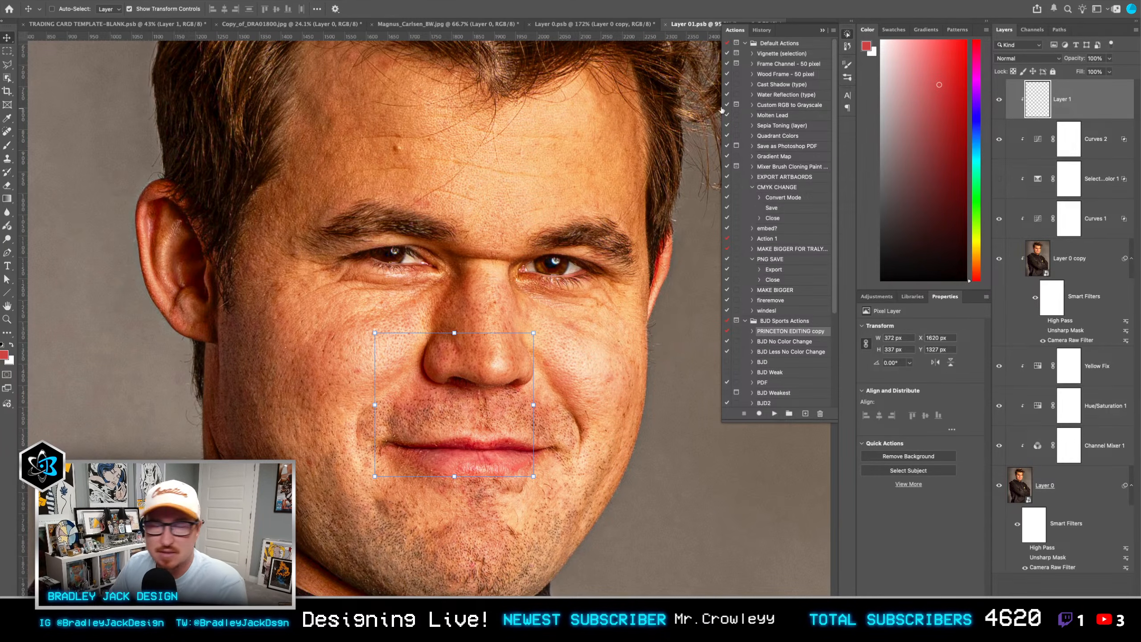
pyautogui.click(877, 297)
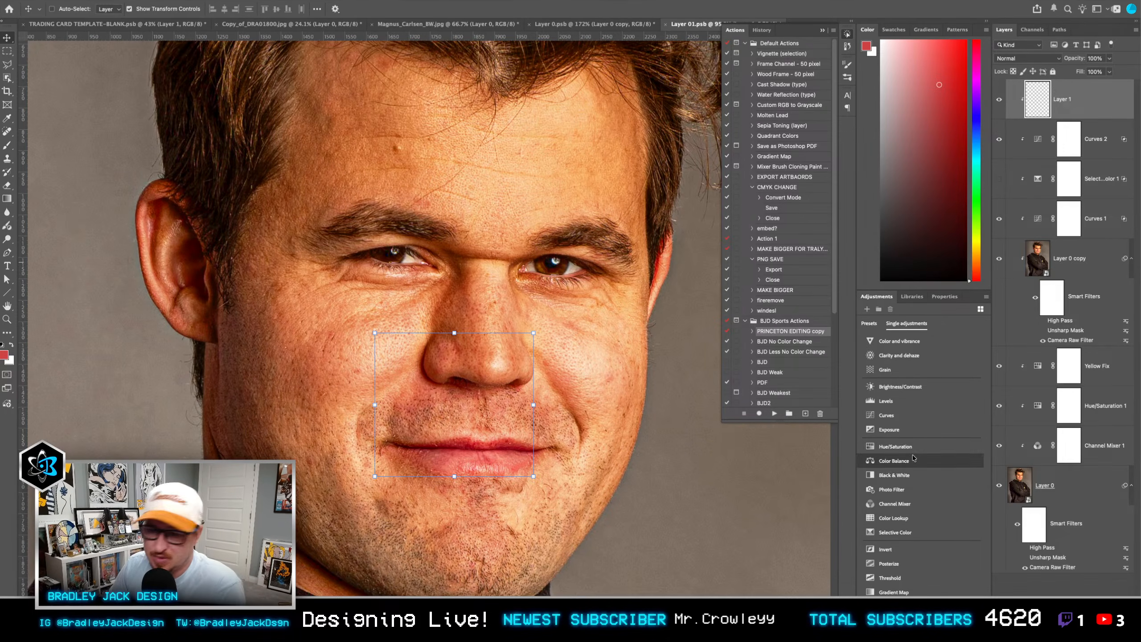
pyautogui.click(914, 459)
pyautogui.press('super+z')
pyautogui.click(876, 297)
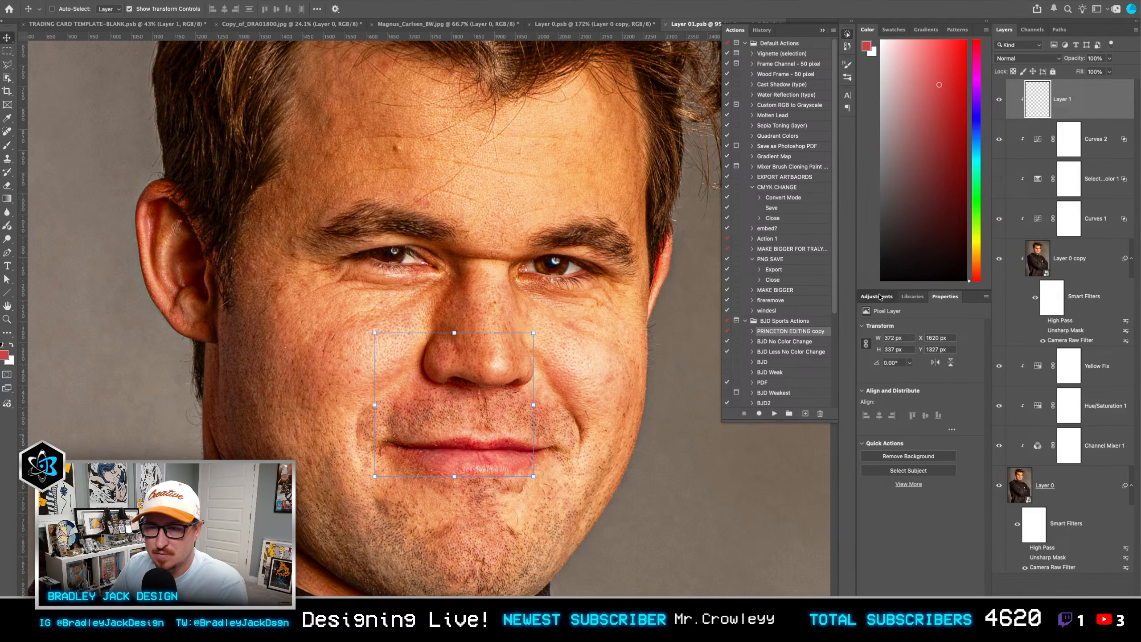
pyautogui.click(886, 449)
pyautogui.keyDown('alt'); pyautogui.click(1039, 118); pyautogui.keyUp('alt')
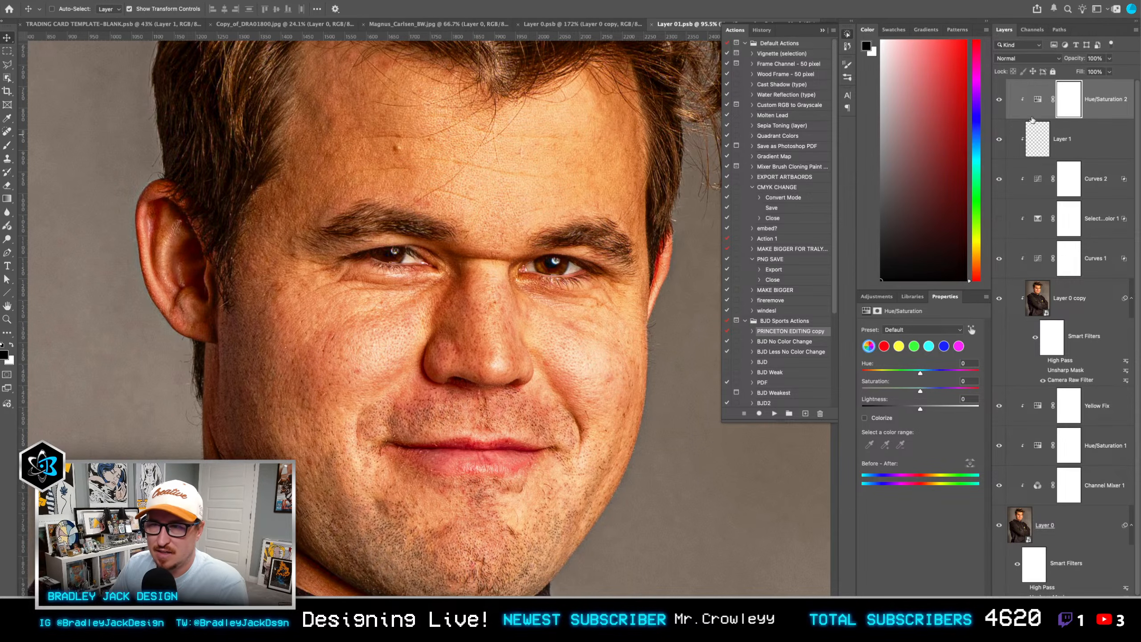
pyautogui.click(1038, 99)
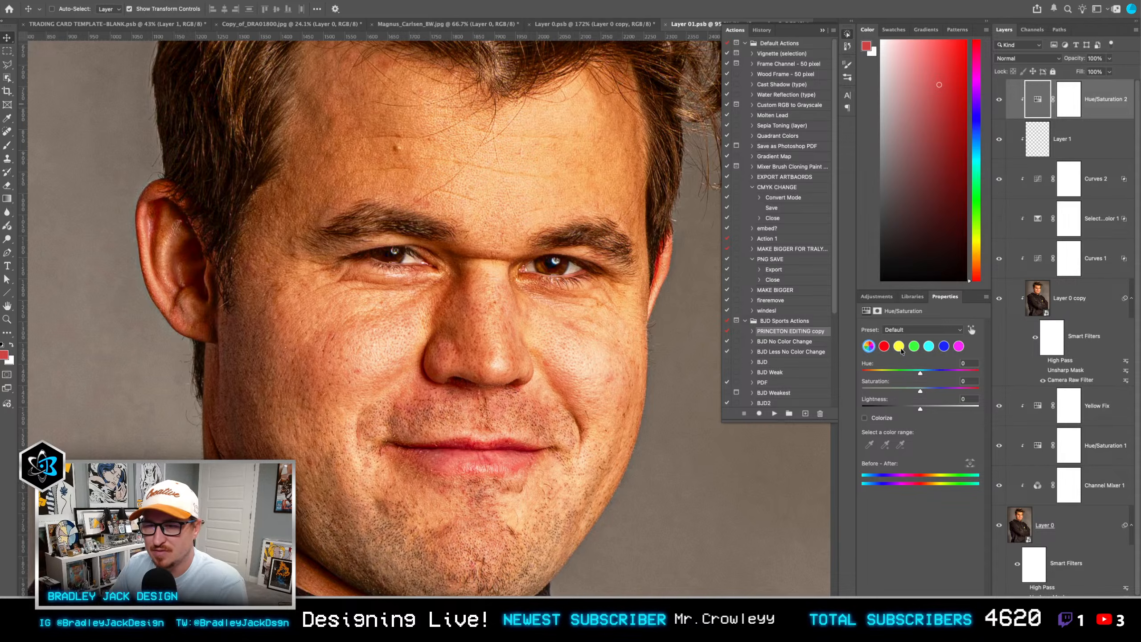
# Step: Set the Yellows to saturation -60 and lightness +65, and add the eye white's sampled colour to the range
pyautogui.click(900, 347)
pyautogui.click(886, 390)
pyautogui.click(958, 407)
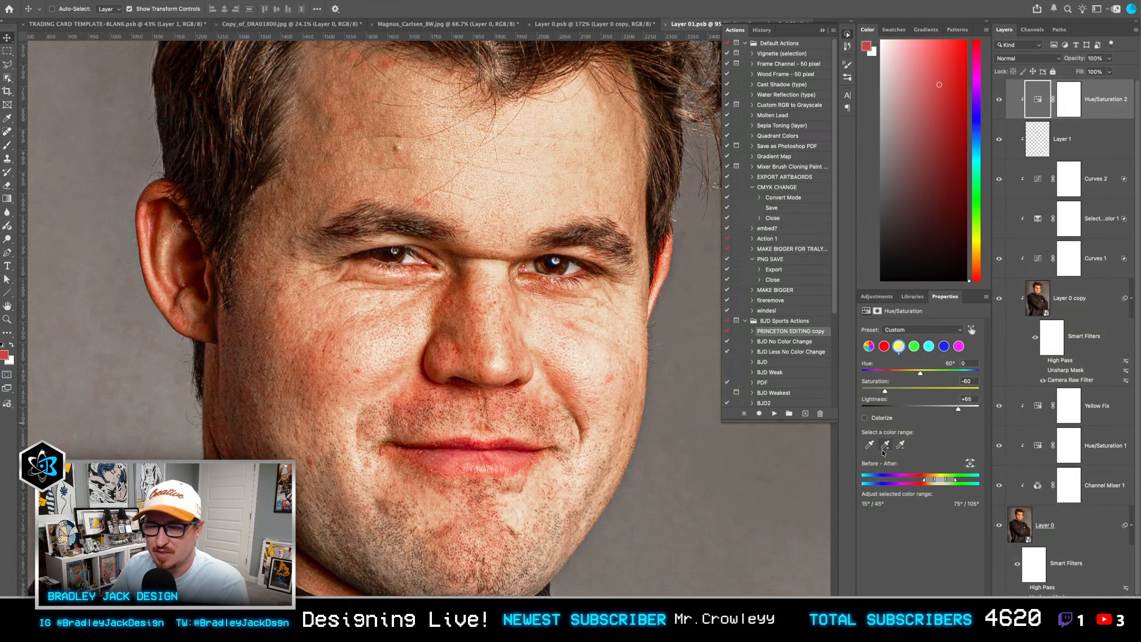
pyautogui.click(886, 445)
pyautogui.click(576, 266)
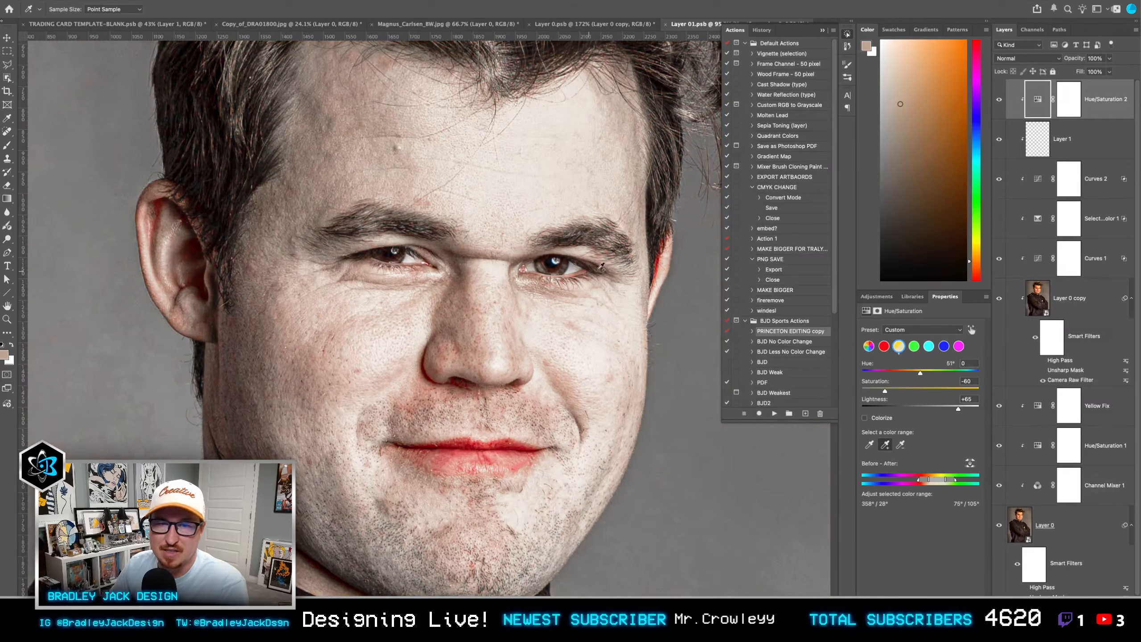
# Step: Invert the Hue/Saturation 2 mask to black and paint white on it over the whites of the subject's left eye with a small brush
pyautogui.click(1069, 99)
pyautogui.hotkey('ctrl', 'i')
pyautogui.press('b')
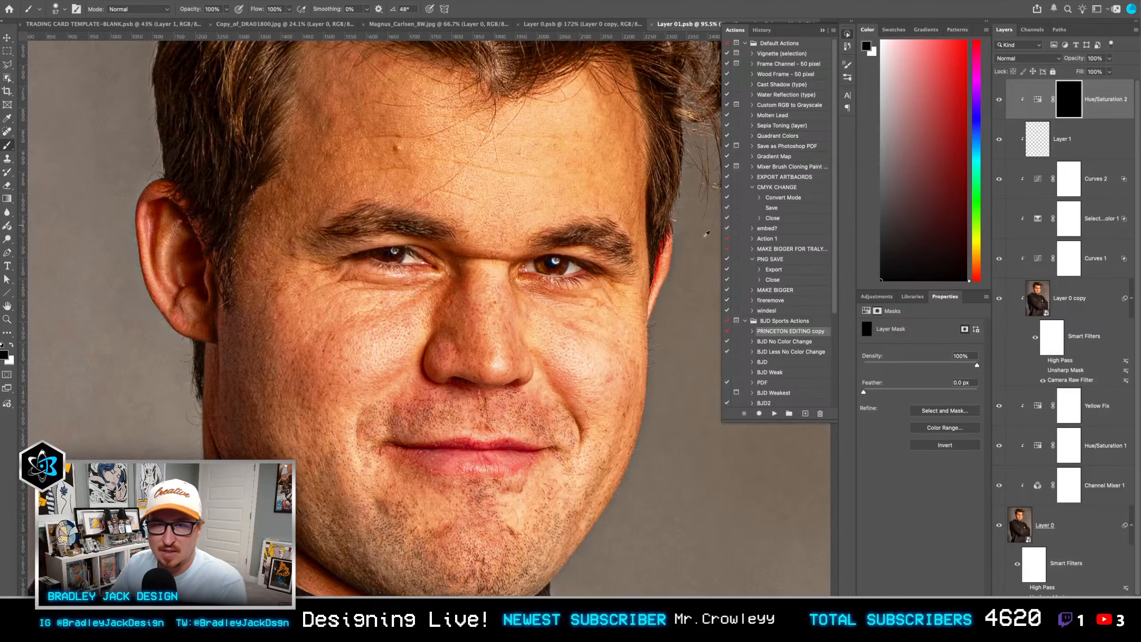
pyautogui.scroll(10, 552, 265)
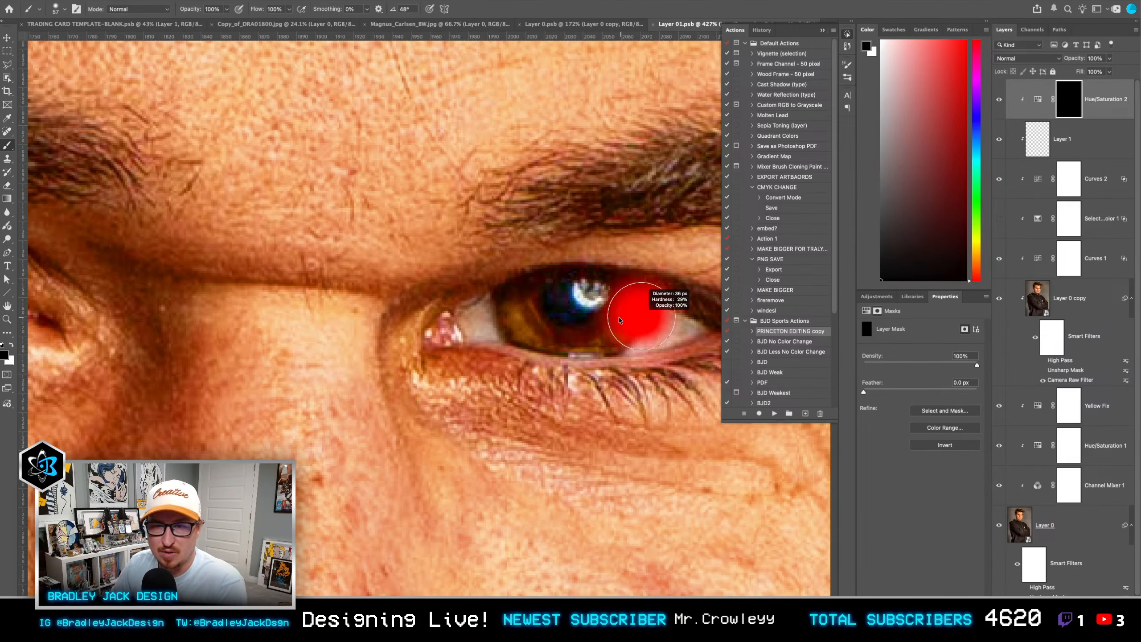
pyautogui.hotkey('ctrl', 'alt', 'i')
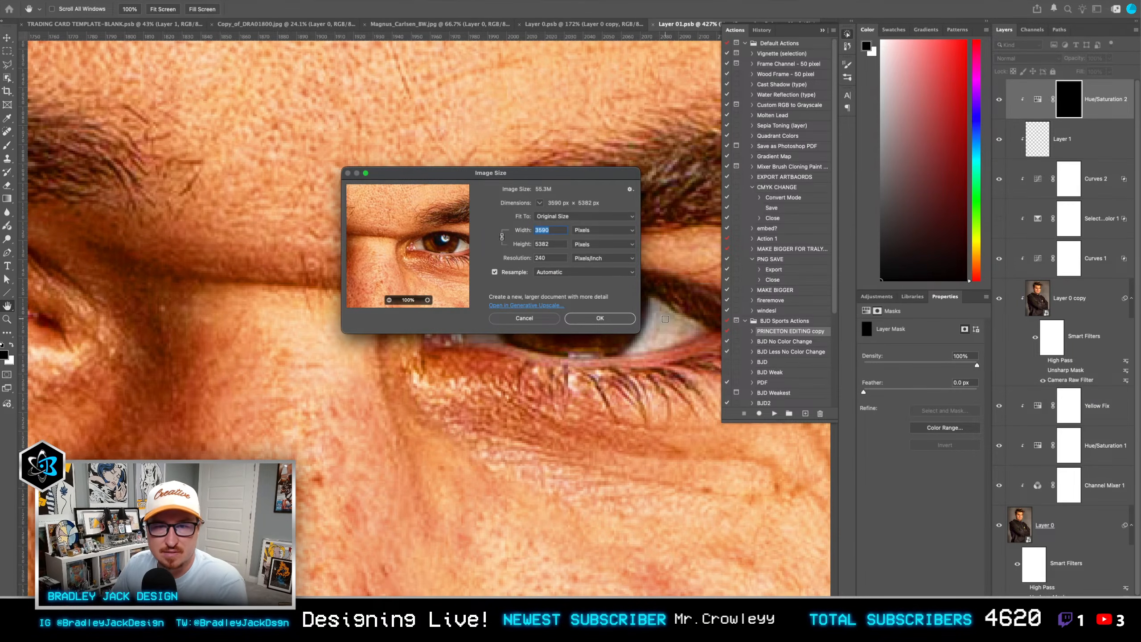
pyautogui.press('Escape')
pyautogui.moveTo(666, 320); pyautogui.dragTo(619, 311)
pyautogui.moveTo(629, 317)
pyautogui.mouseDown()
pyautogui.moveTo(609, 312)
pyautogui.moveTo(627, 314)
pyautogui.moveTo(620, 326)
pyautogui.mouseUp()
pyautogui.press('x')
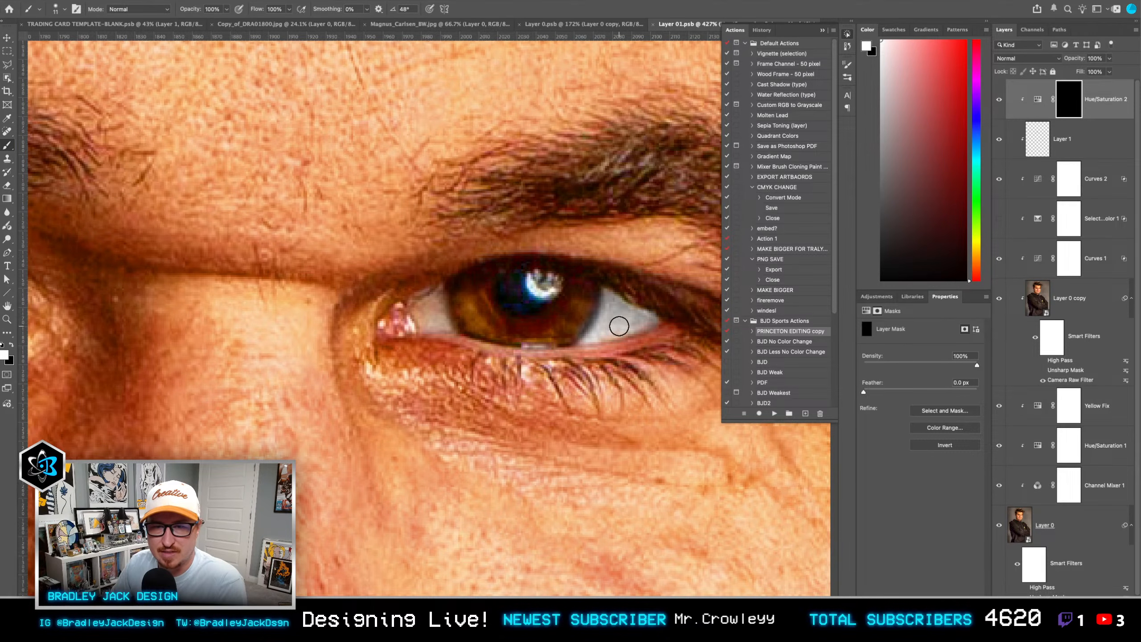
pyautogui.press('x')
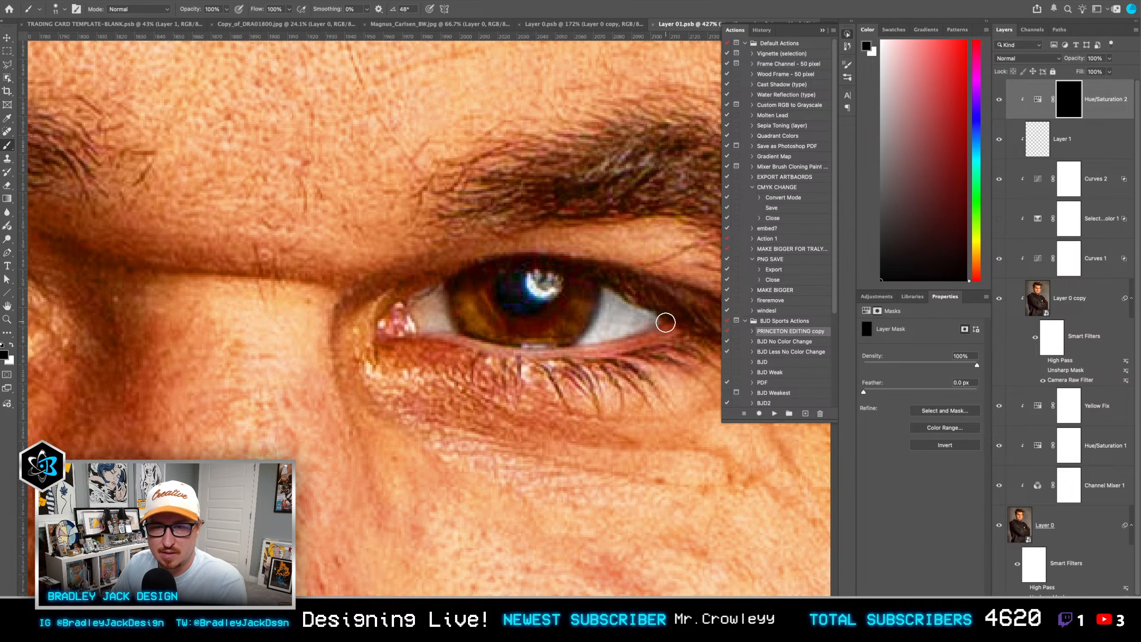
pyautogui.press('x')
pyautogui.moveTo(449, 319)
pyautogui.mouseDown()
pyautogui.moveTo(419, 313)
pyautogui.moveTo(432, 301)
pyautogui.moveTo(443, 321)
pyautogui.mouseUp()
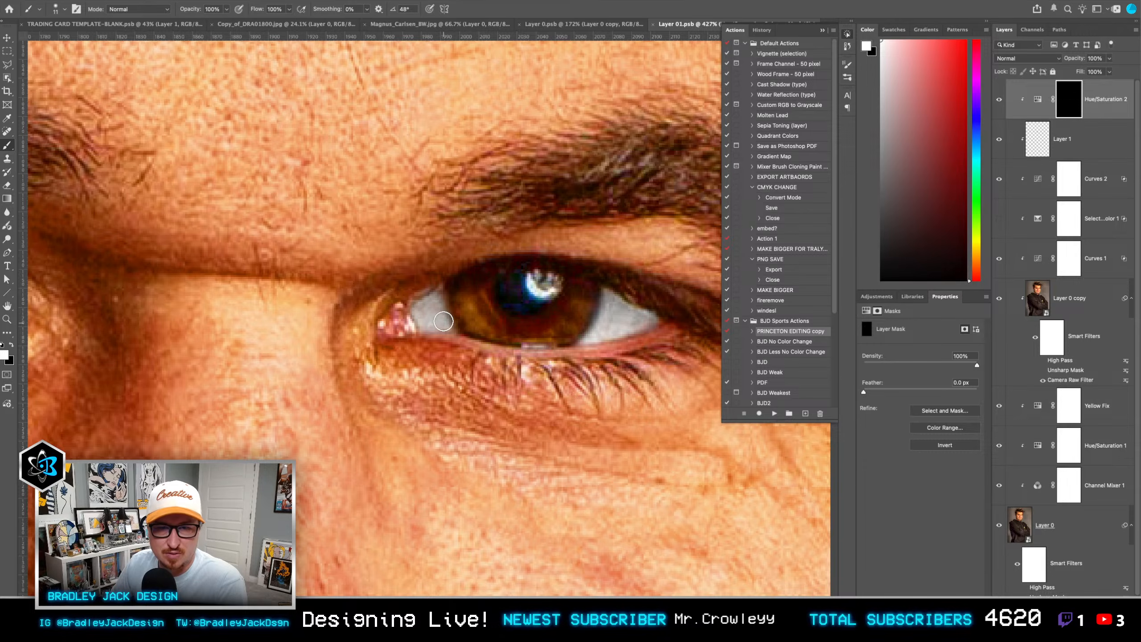
# Step: Paint white on the Hue/Saturation 2 mask over the white of the subject's right eye
pyautogui.scroll(-2, 435, 297)
pyautogui.hscroll(-6, 425, 298)
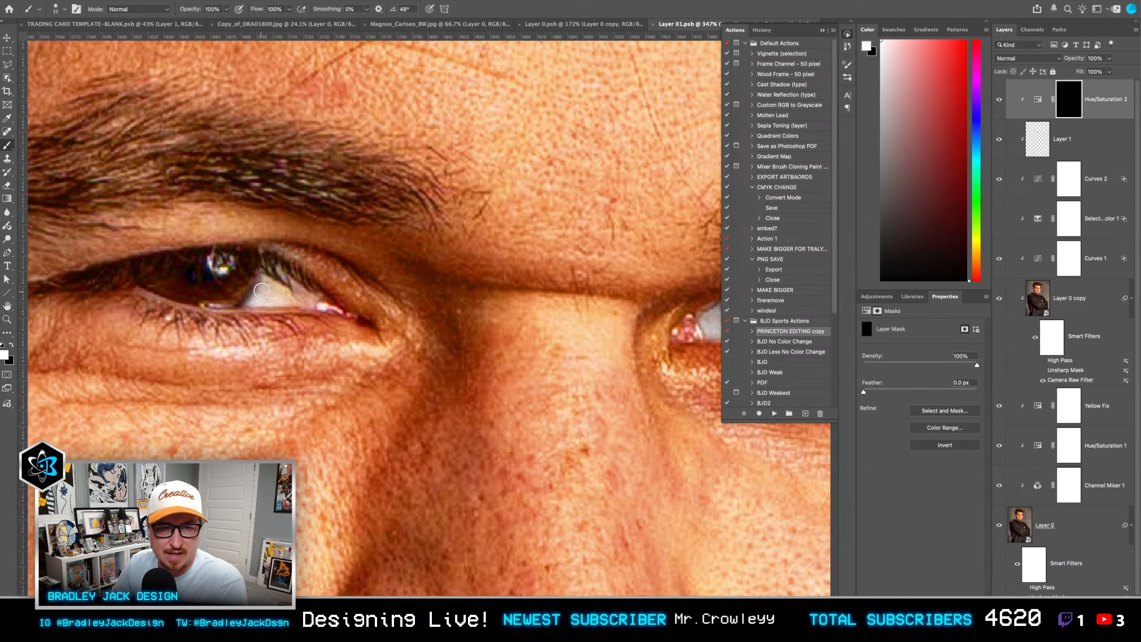
pyautogui.moveTo(262, 291)
pyautogui.mouseDown()
pyautogui.moveTo(303, 295)
pyautogui.moveTo(292, 299)
pyautogui.mouseUp()
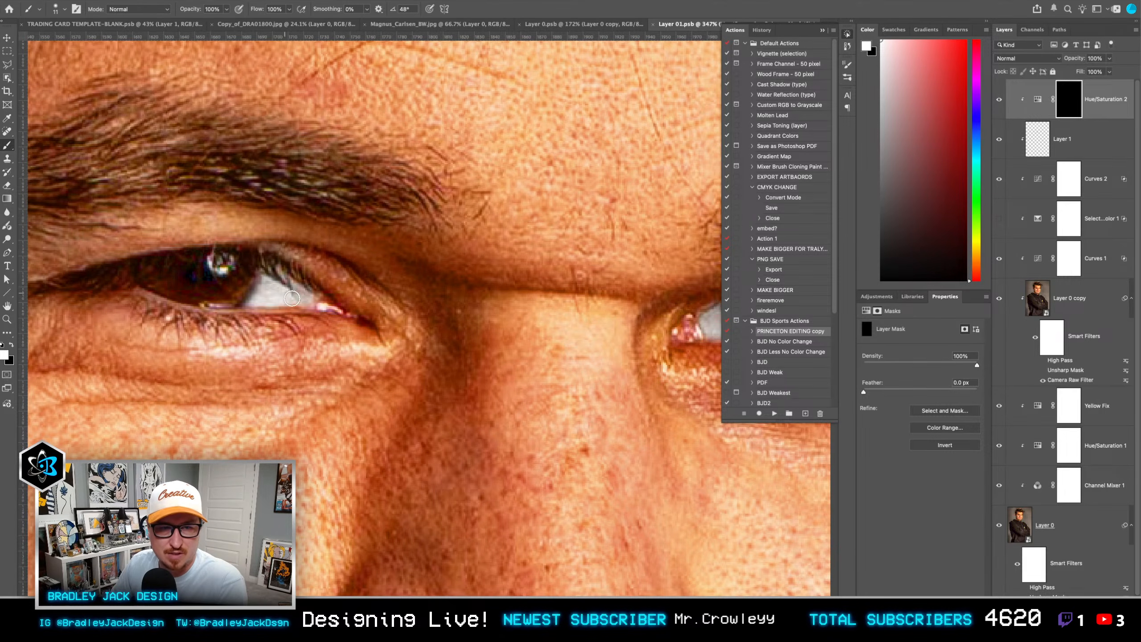
# Step: Add a Curves adjustment clipped above Hue/Saturation 2 and delete its layer mask
pyautogui.press('v')
pyautogui.click(912, 297)
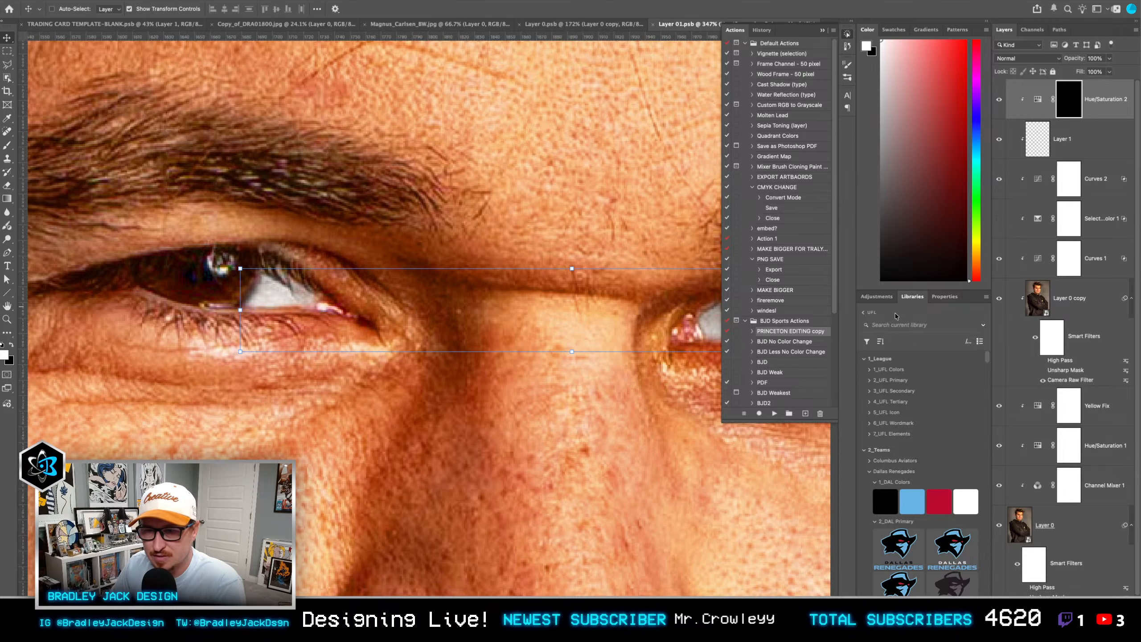
pyautogui.click(877, 297)
pyautogui.click(889, 415)
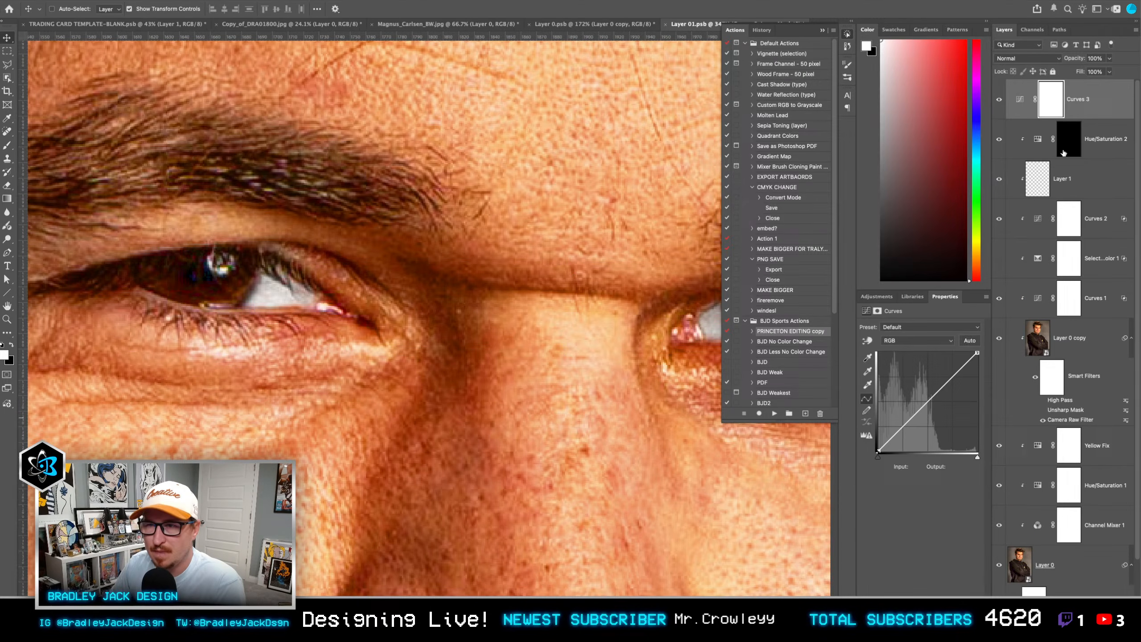
pyautogui.moveTo(1070, 142); pyautogui.dragTo(1061, 108)
pyautogui.keyDown('alt'); pyautogui.click(1057, 119); pyautogui.keyUp('alt')
pyautogui.rightClick(1066, 107)
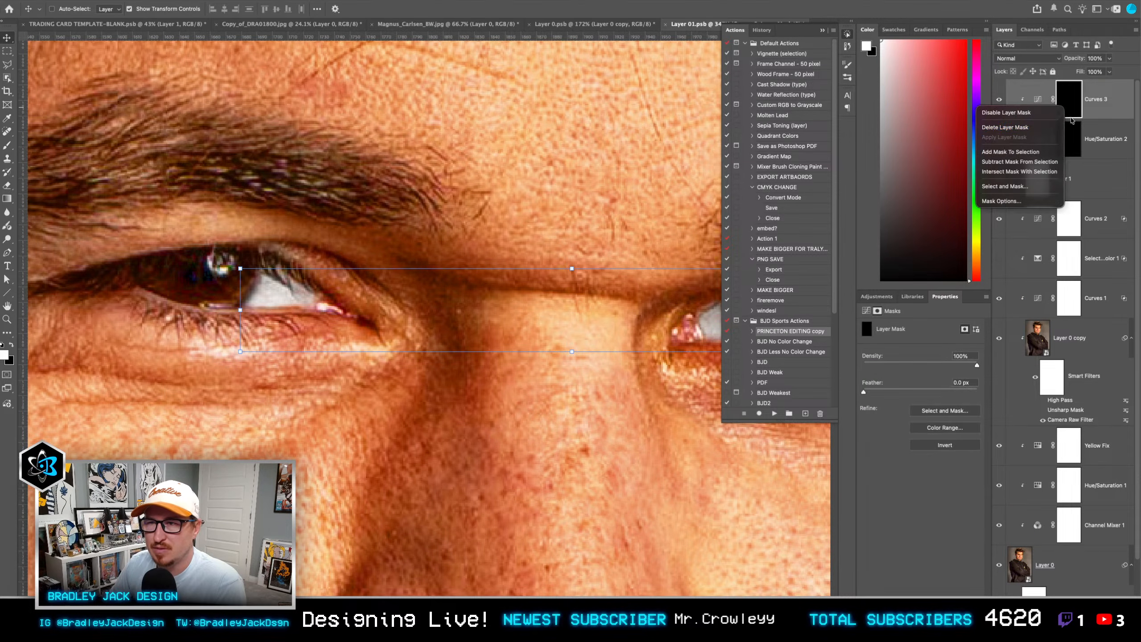
pyautogui.click(1033, 128)
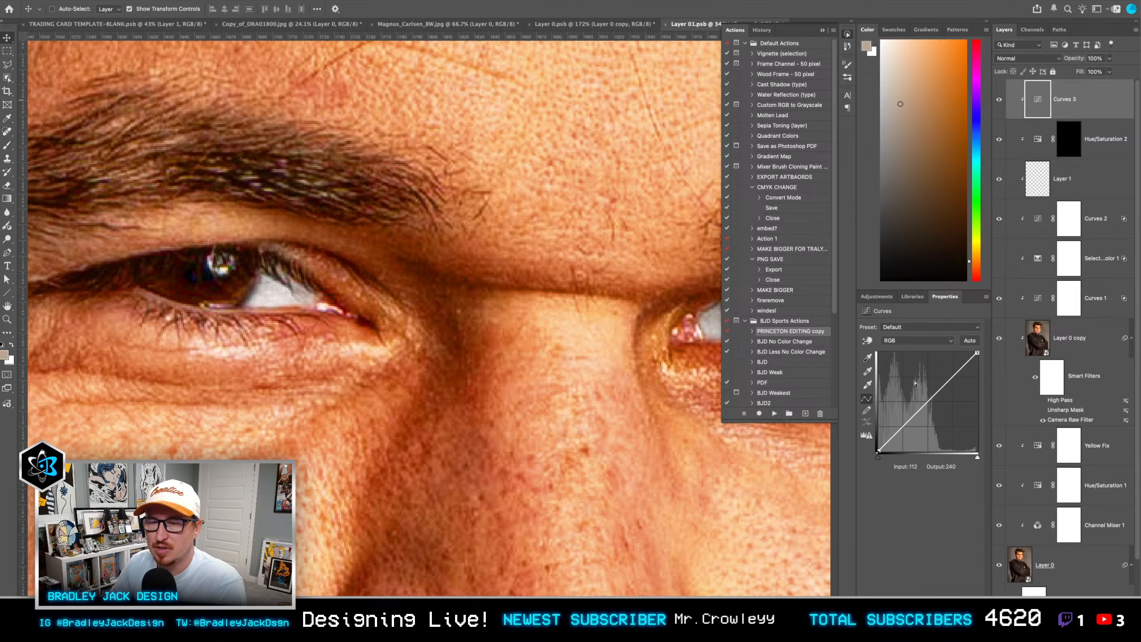
# Step: Raise the Curves 3 midtones from input 106 to output 141 and add a black layer mask
pyautogui.click(920, 396)
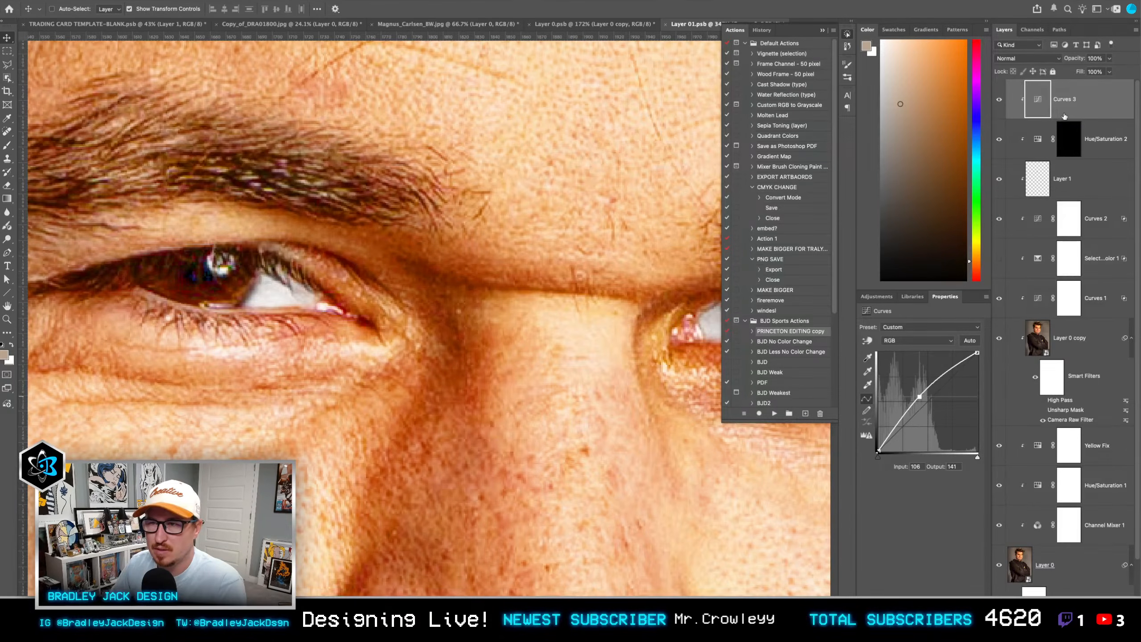
pyautogui.keyDown('alt'); pyautogui.click(1051, 635); pyautogui.keyUp('alt')
pyautogui.press('b')
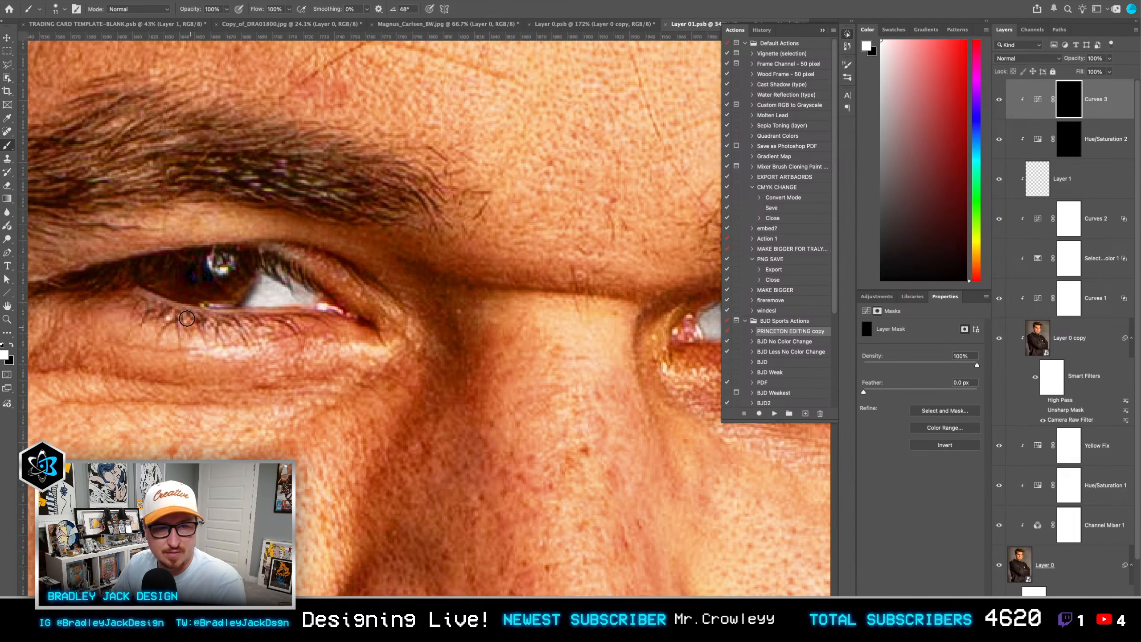
# Step: Set the brush to 30% opacity and flow and paint white on the Curves 3 mask over both eyes to brighten them
pyautogui.moveTo(187, 318)
pyautogui.keyDown('ctrl'); pyautogui.keyDown('alt'); pyautogui.mouseDown()
pyautogui.moveTo(212, 324)
pyautogui.moveTo(211, 232)
pyautogui.mouseUp(); pyautogui.keyUp('alt'); pyautogui.keyUp('ctrl')
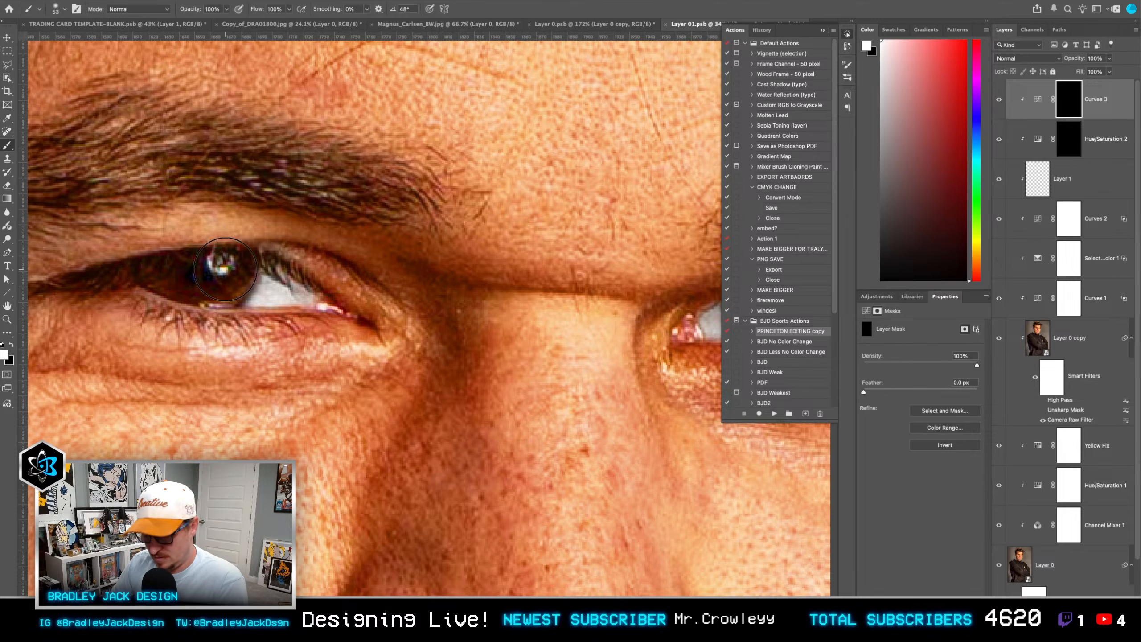
pyautogui.press('3')
pyautogui.hotkey('shift', '3')
pyautogui.moveTo(175, 278)
pyautogui.mouseDown()
pyautogui.moveTo(235, 280)
pyautogui.moveTo(254, 295)
pyautogui.moveTo(178, 293)
pyautogui.mouseUp()
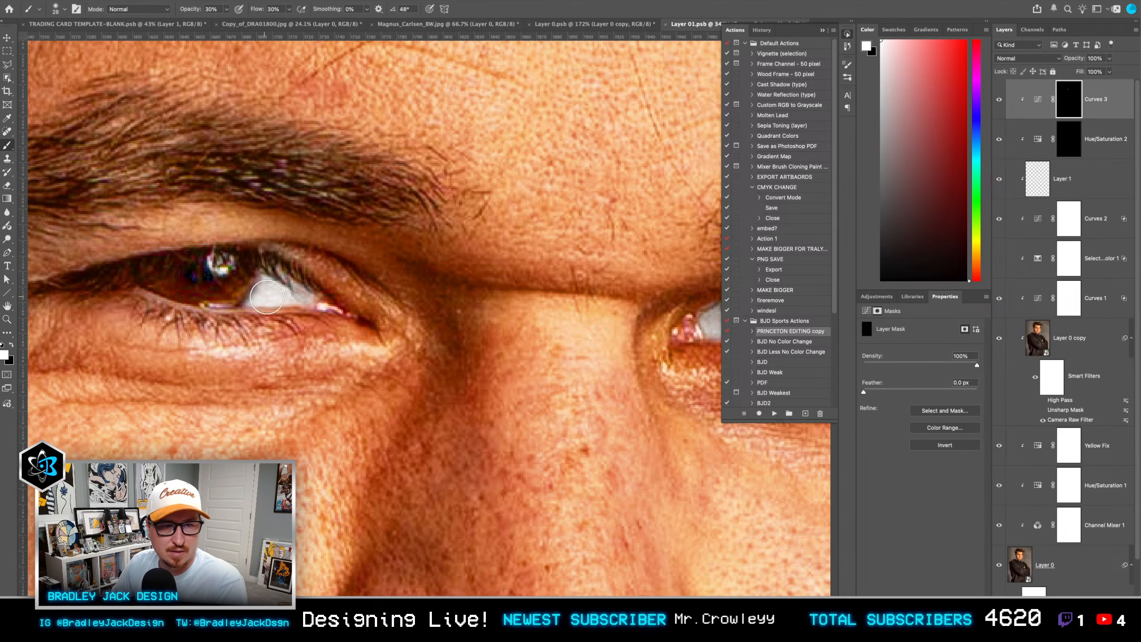
pyautogui.hscroll(10, 267, 297)
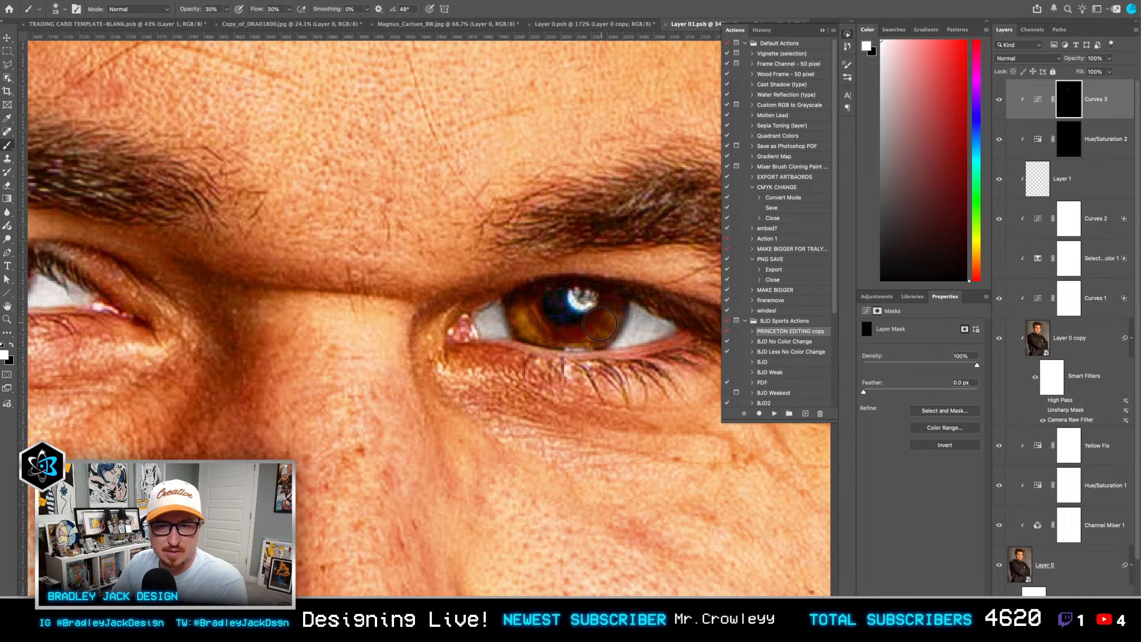
pyautogui.moveTo(600, 323)
pyautogui.mouseDown()
pyautogui.moveTo(652, 326)
pyautogui.moveTo(515, 336)
pyautogui.moveTo(503, 317)
pyautogui.mouseUp()
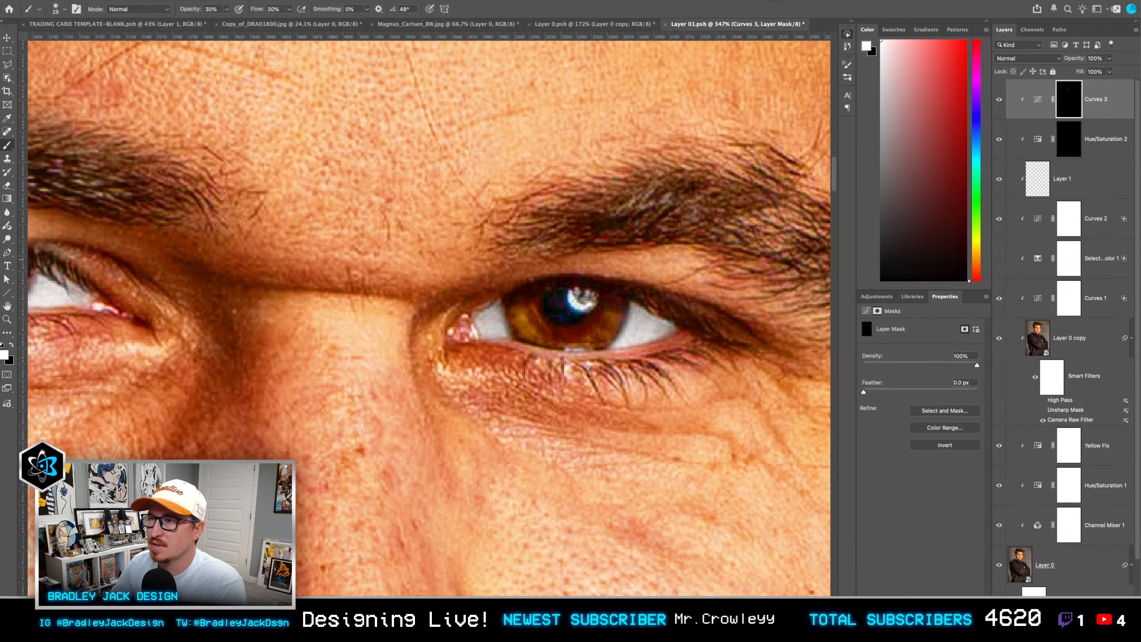
pyautogui.click(699, 356)
pyautogui.scroll(-2, 579, 328)
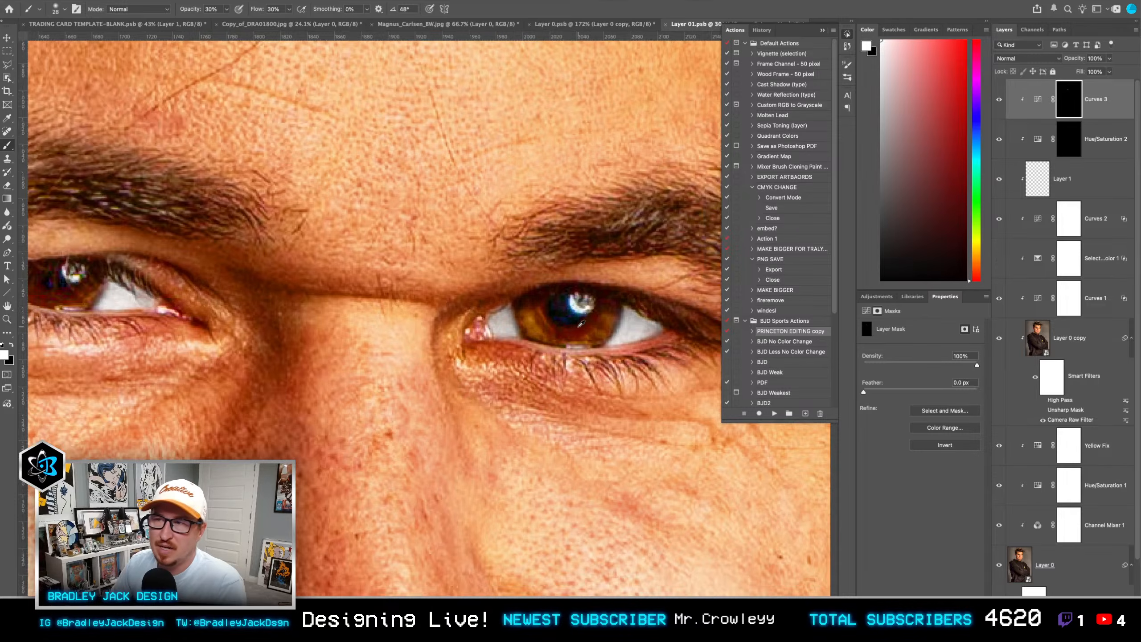
pyautogui.scroll(-1, 581, 323)
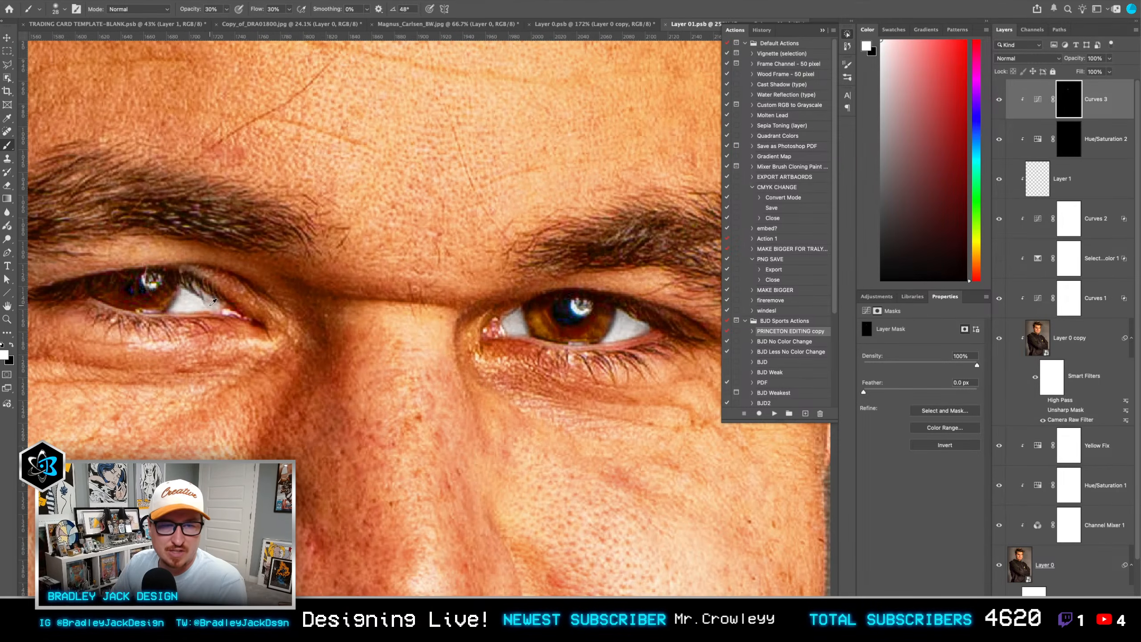
# Step: Save and close the retouched Layer 01.psb and its parent Layer 0.psb to update the portrait on the trading card
pyautogui.scroll(-4, 214, 301)
pyautogui.press('v')
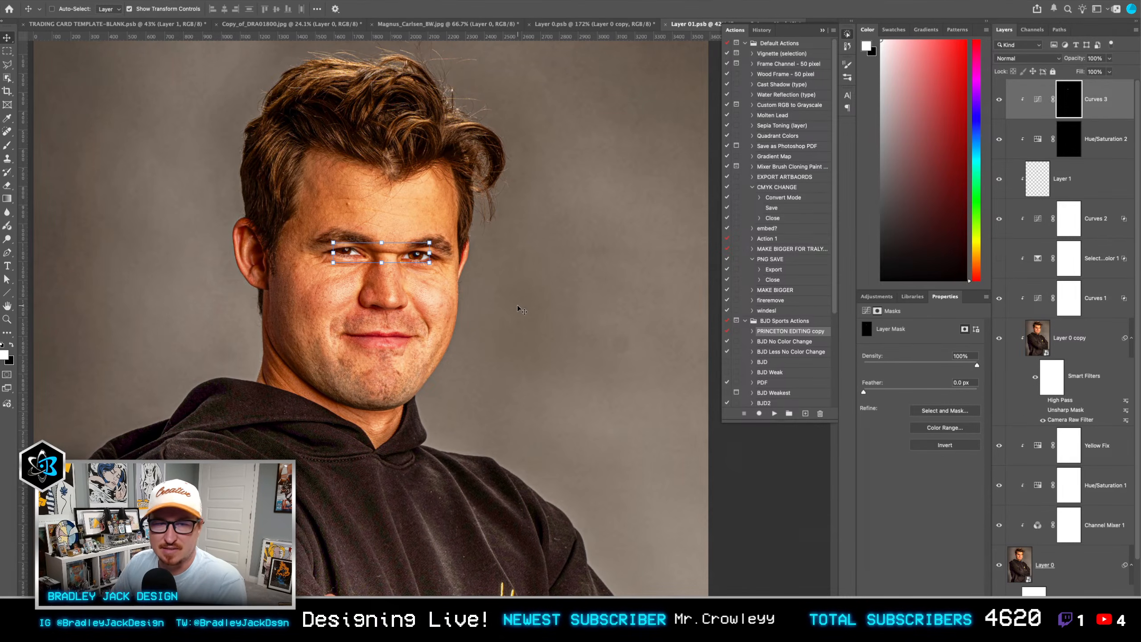
pyautogui.press('super+s')
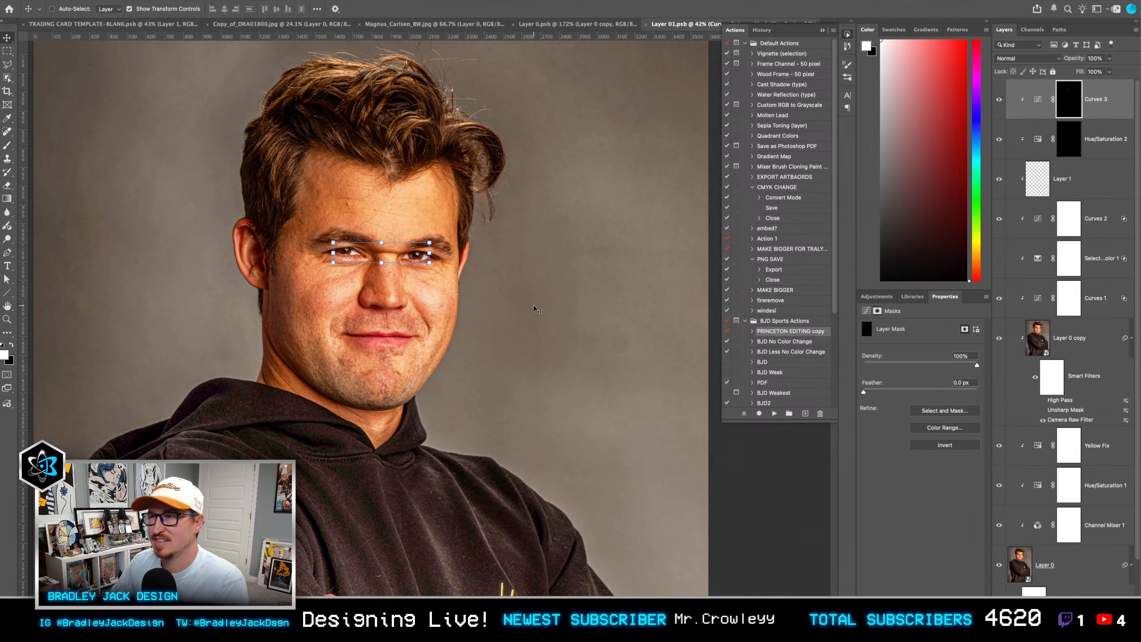
pyautogui.press('super+w')
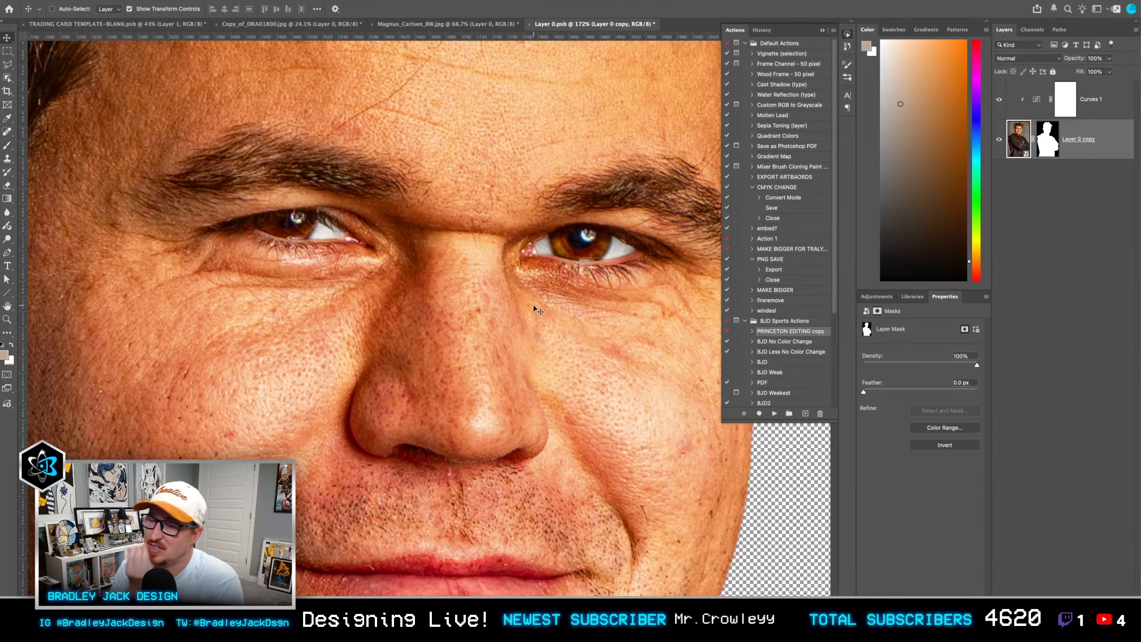
pyautogui.press('super+s')
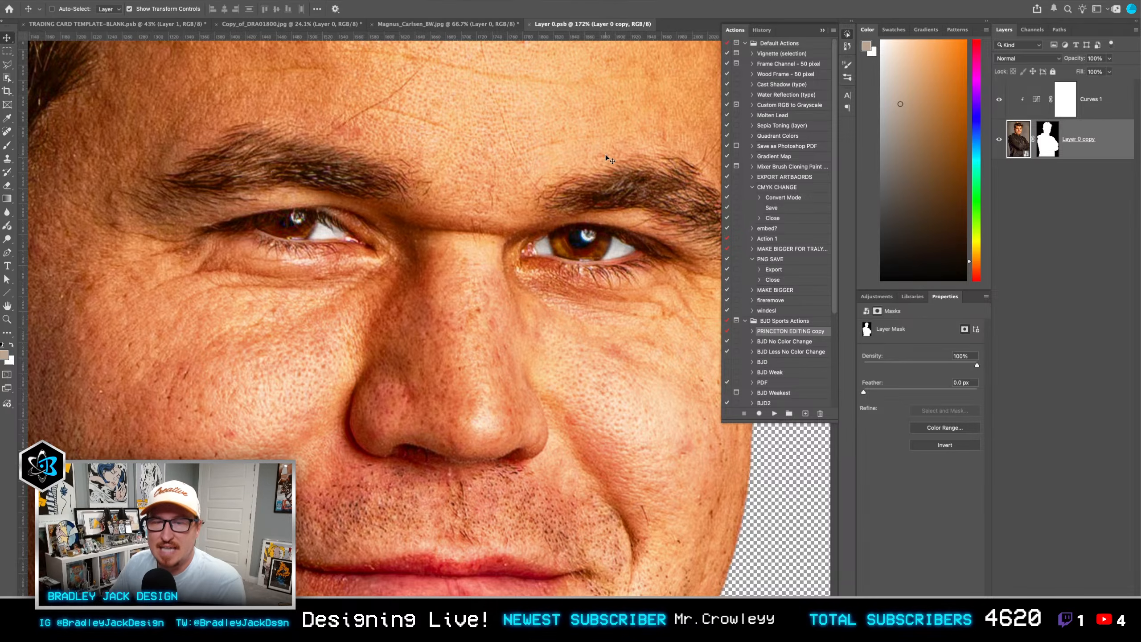
pyautogui.press('super+w')
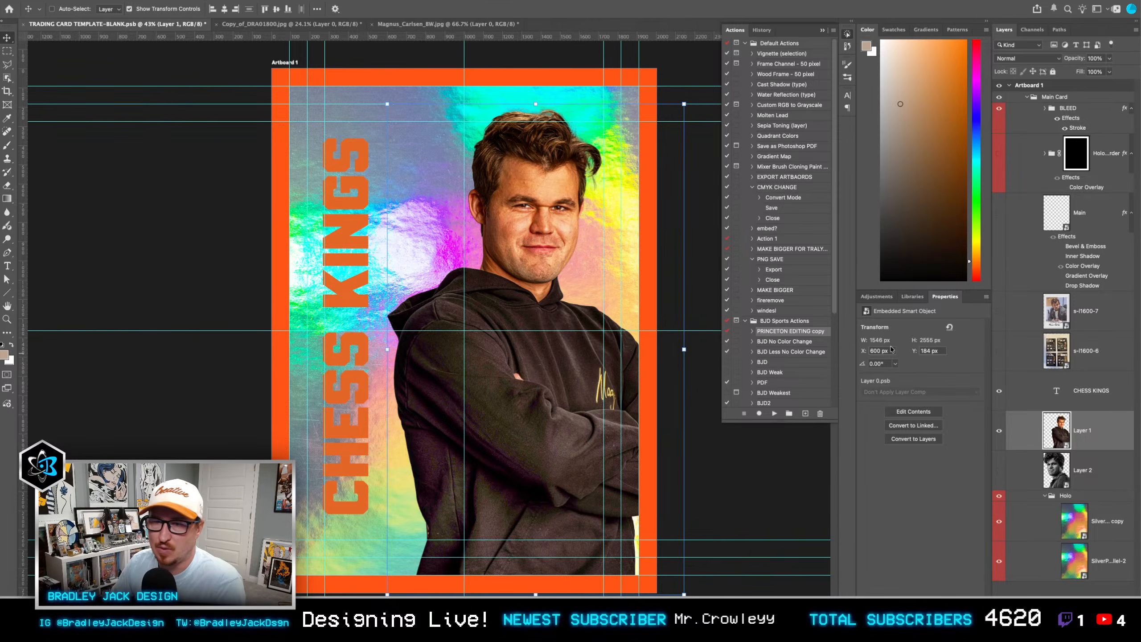
# Step: Hide the card's portrait layer, Layer 1, and add a blank layer above it
pyautogui.click(1000, 431)
pyautogui.press('b')
pyautogui.hotkey('ctrl', 'shift', 'alt', 'n')
# Step: Pick the Foot Shadow 2 brush from FloorShadows and stamp one black shadow low on the card at 100% opacity and flow
pyautogui.rightClick(538, 436)
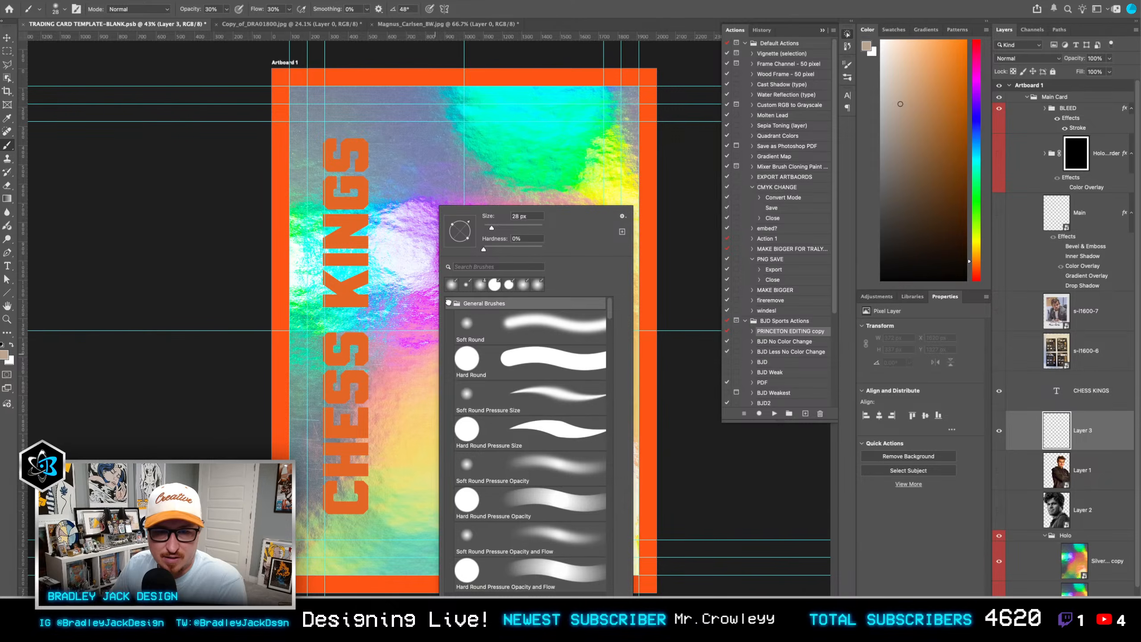
pyautogui.scroll(2, 458, 383)
pyautogui.click(449, 356)
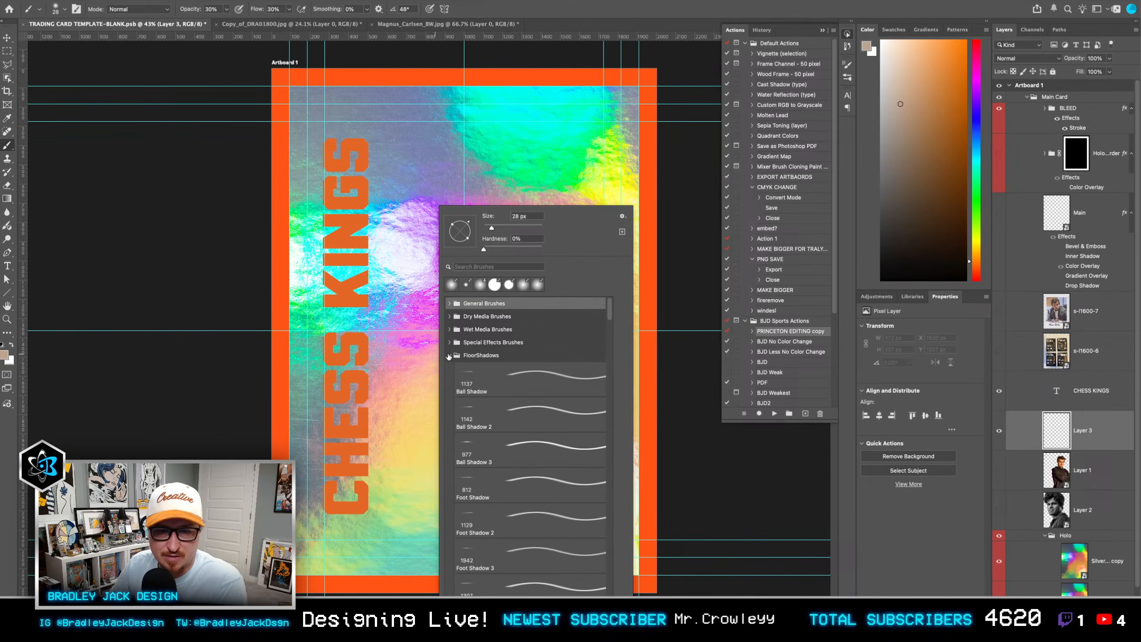
pyautogui.click(496, 419)
pyautogui.doubleClick(500, 515)
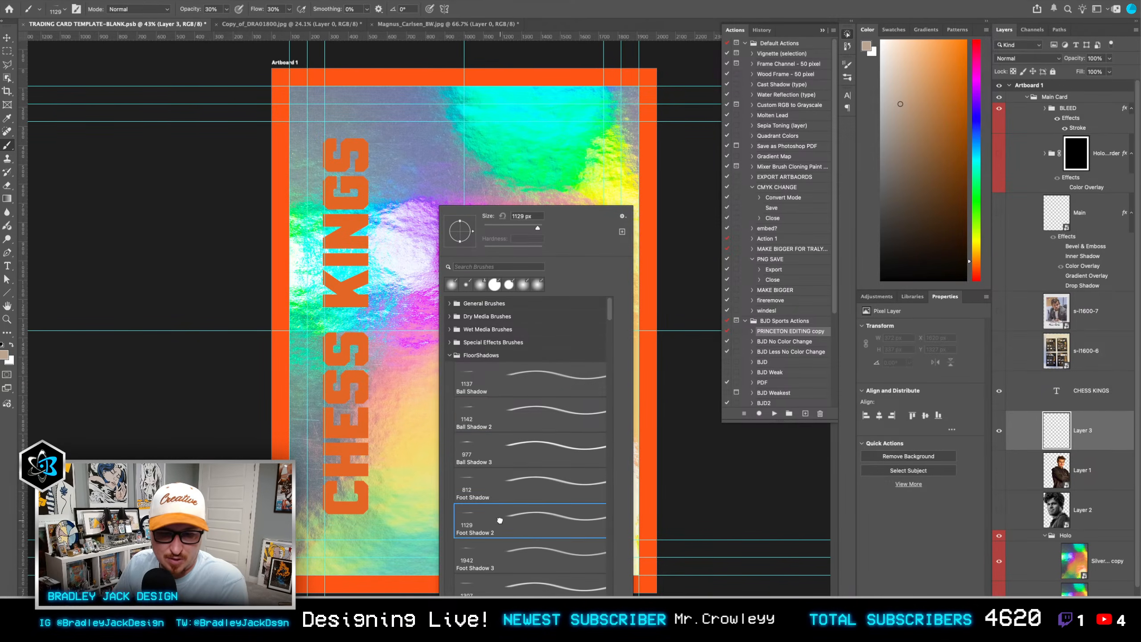
pyautogui.press('d')
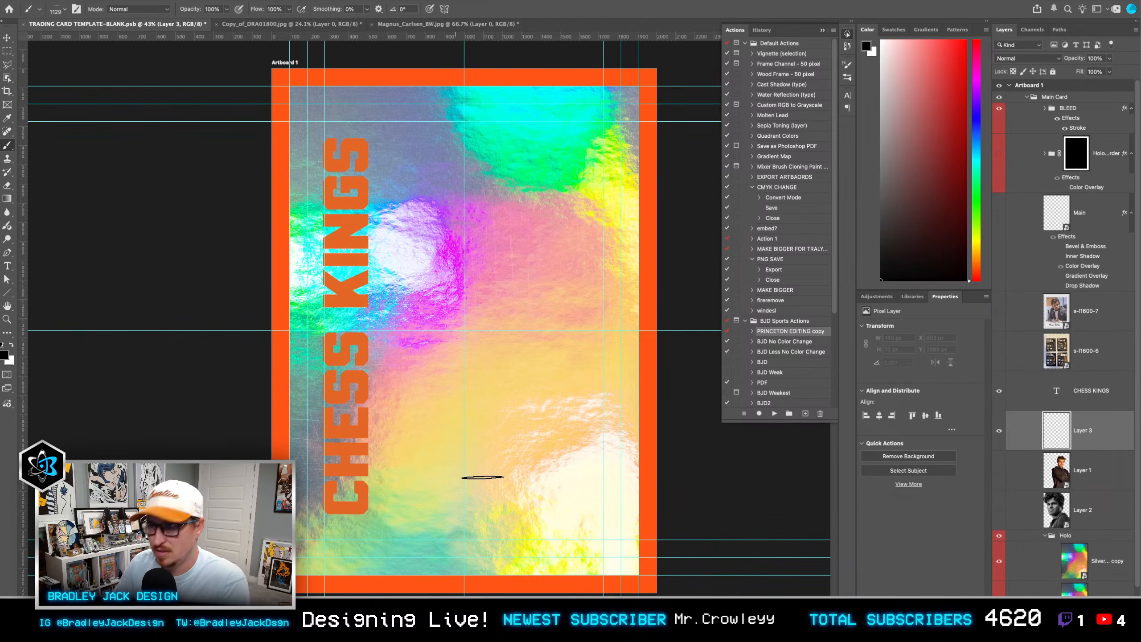
pyautogui.click(483, 477)
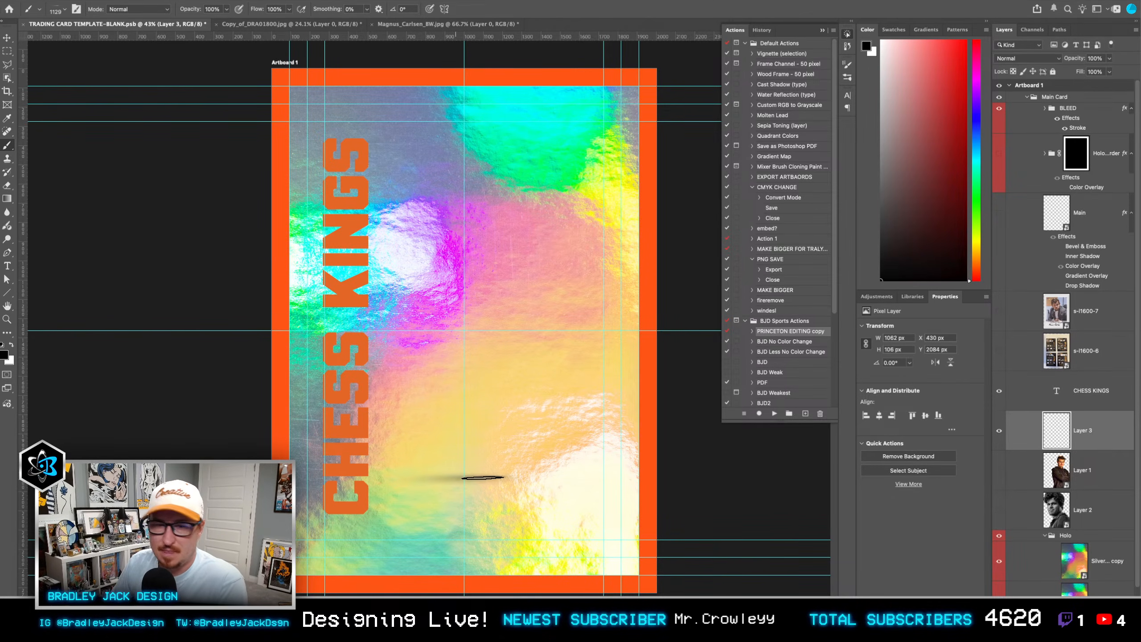
# Step: Try stamping a Foot Shadow 3 mark below the first shadow and moving both upward, and undo the move and stamp
pyautogui.press('v')
pyautogui.scroll(4, 508, 490)
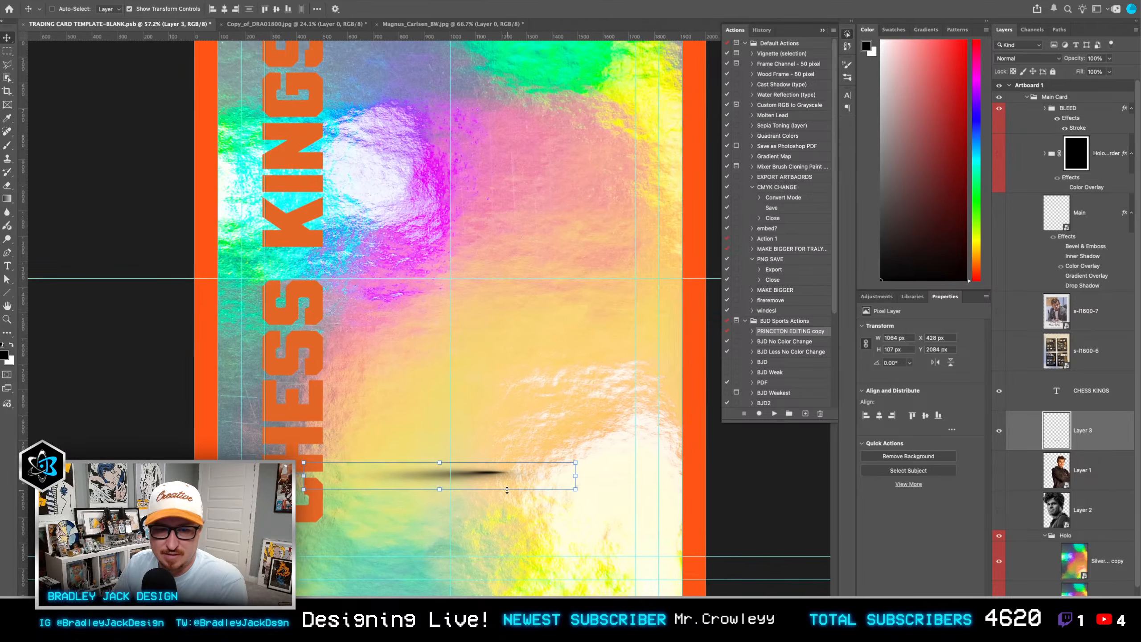
pyautogui.press('b')
pyautogui.rightClick(494, 504)
pyautogui.scroll(-1, 556, 520)
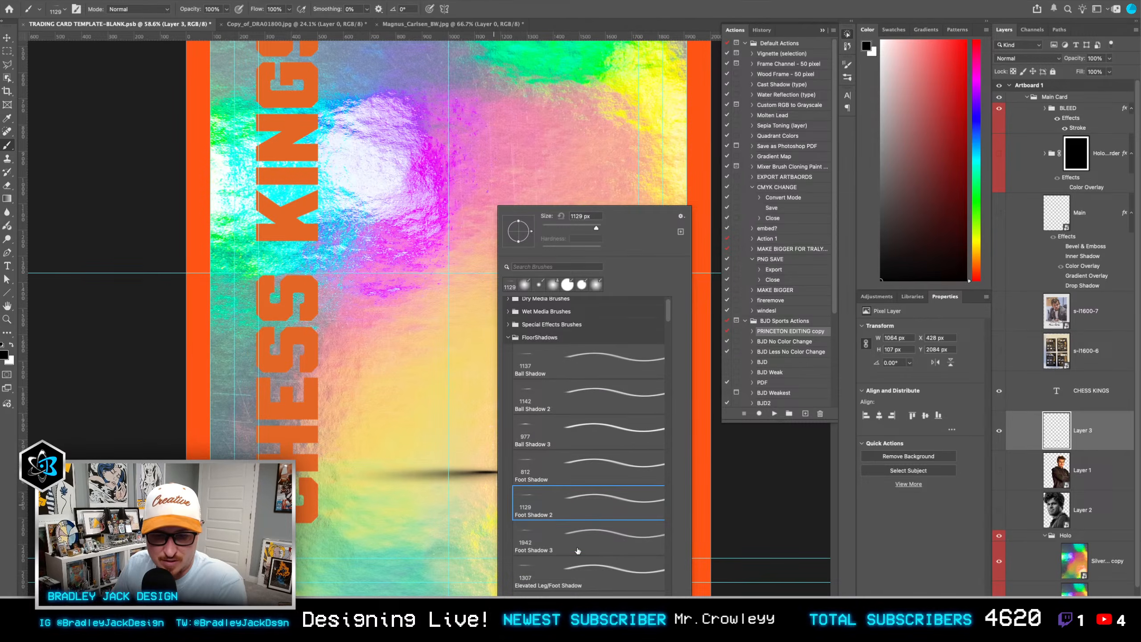
pyautogui.doubleClick(577, 550)
pyautogui.click(554, 538)
pyautogui.press('v')
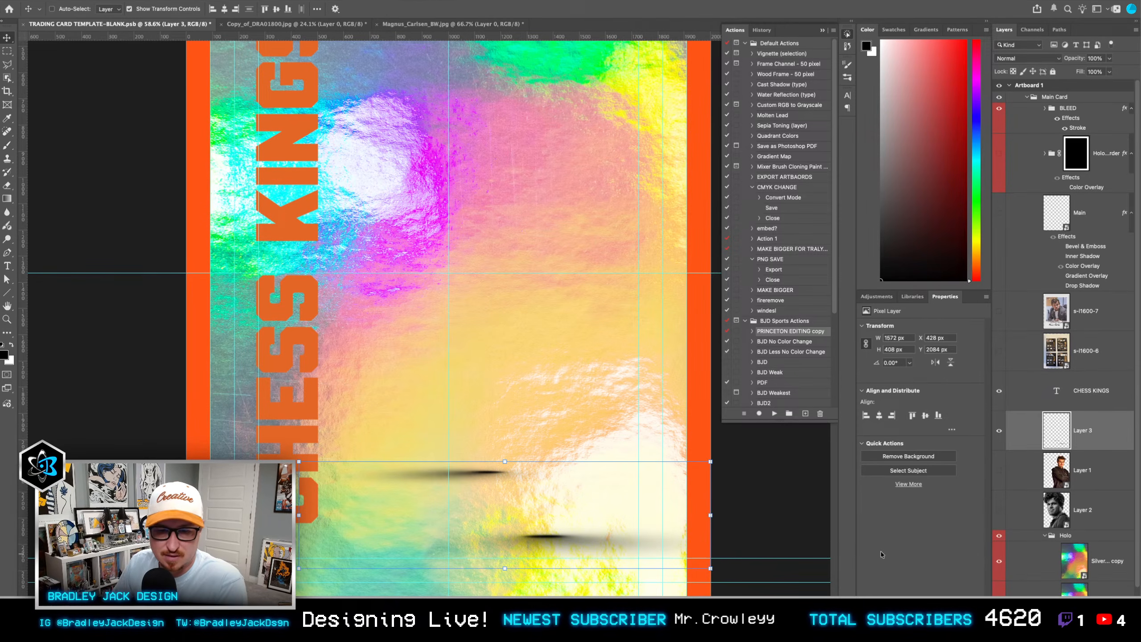
pyautogui.moveTo(545, 540); pyautogui.dragTo(541, 502)
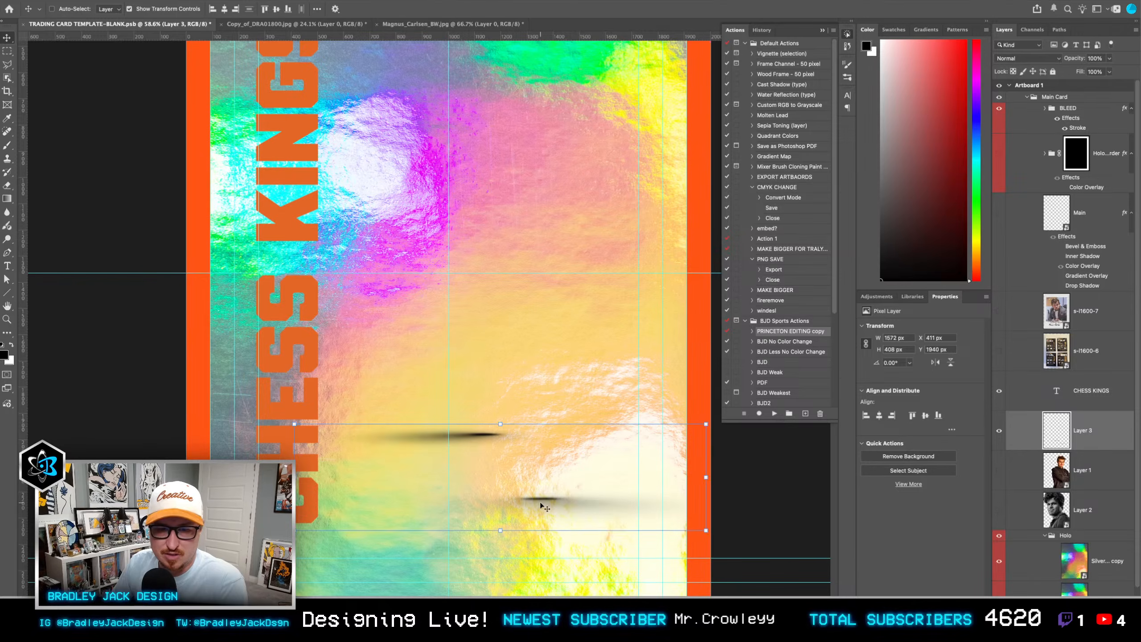
pyautogui.press('super+z')
pyautogui.press('super+z')
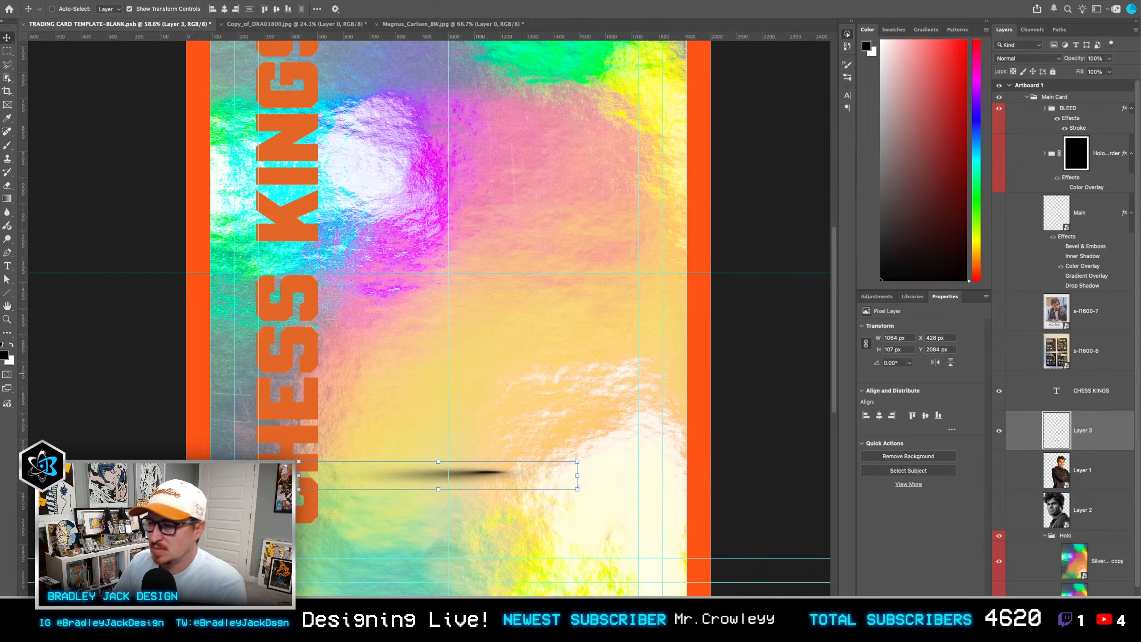
pyautogui.press('super+Tab')
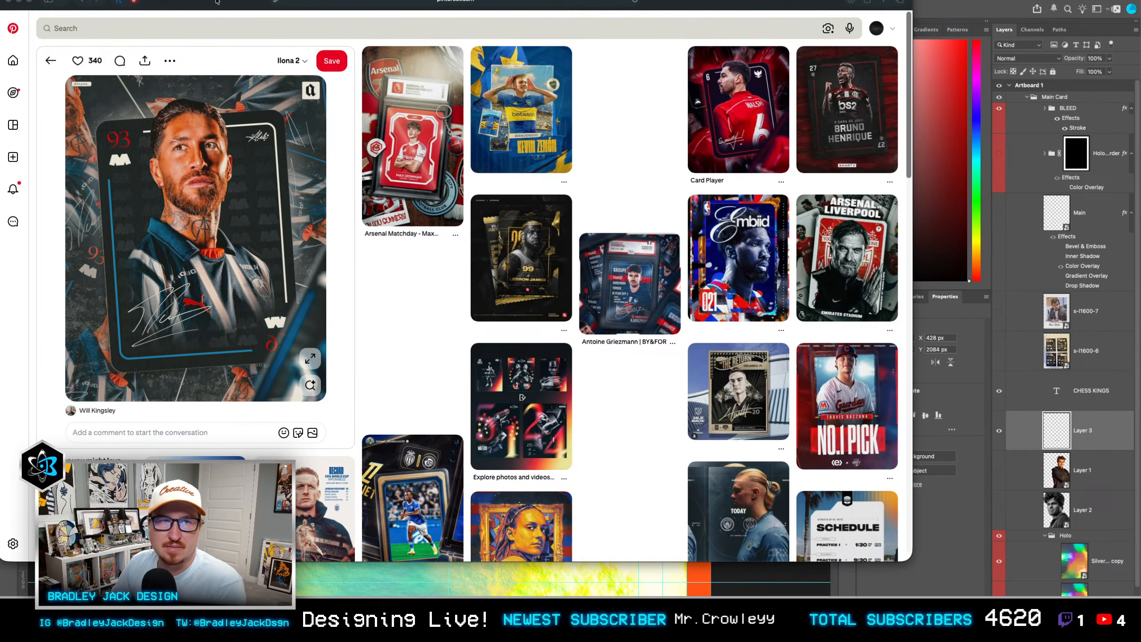
pyautogui.press('super+Tab')
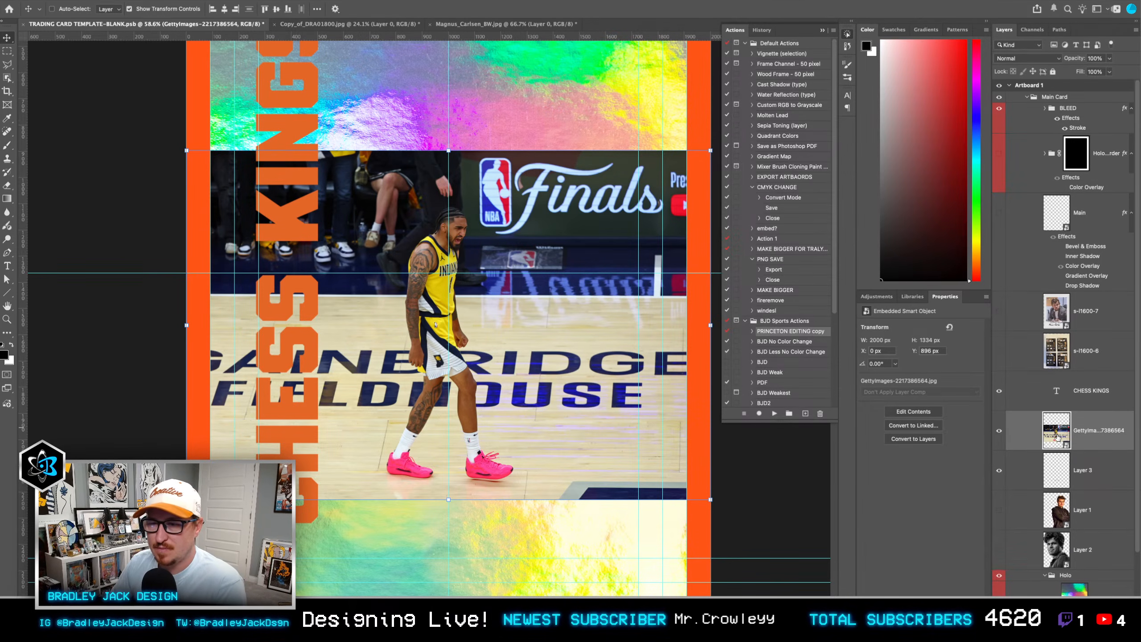
pyautogui.hotkey('ctrl', 'z')
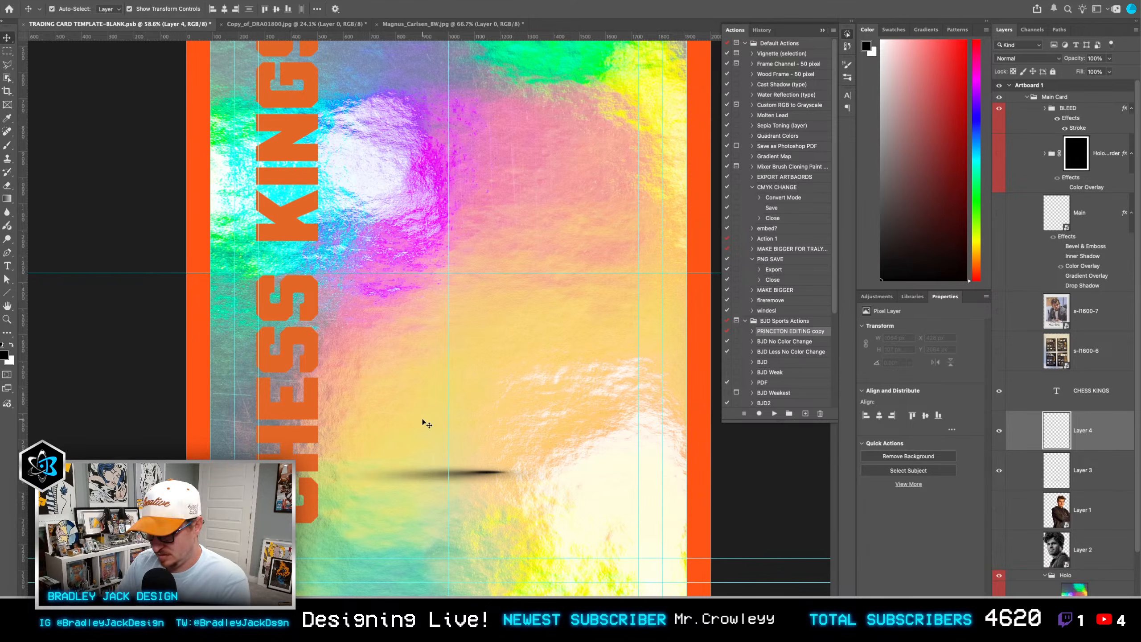
# Step: Create a new 2000 × 2500 px RGB document with a white background
pyautogui.hotkey('ctrl', 'shift', 'alt', 'n')
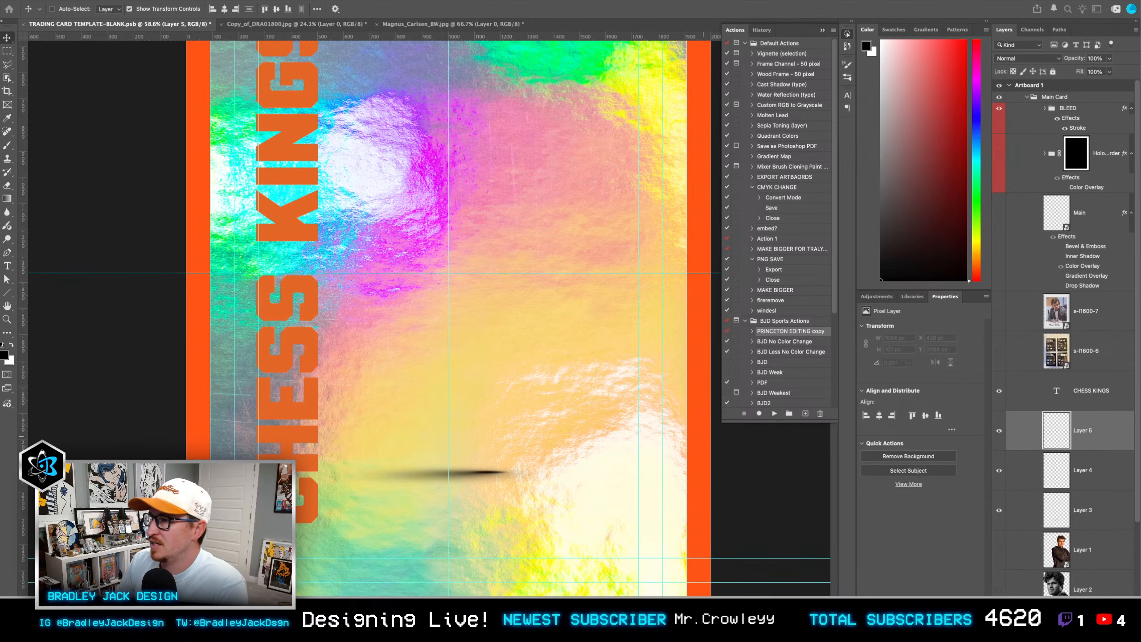
pyautogui.press('Return')
pyautogui.moveTo(570, 364); pyautogui.dragTo(628, 366)
pyautogui.click(848, 35)
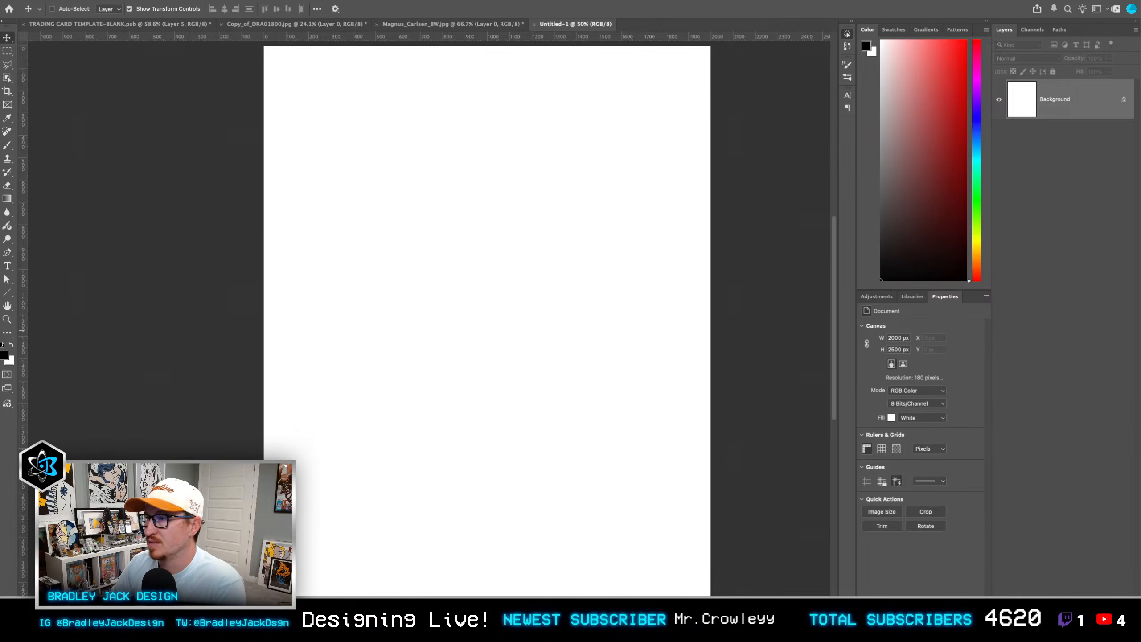
pyautogui.moveTo(840, 323); pyautogui.dragTo(499, 308)
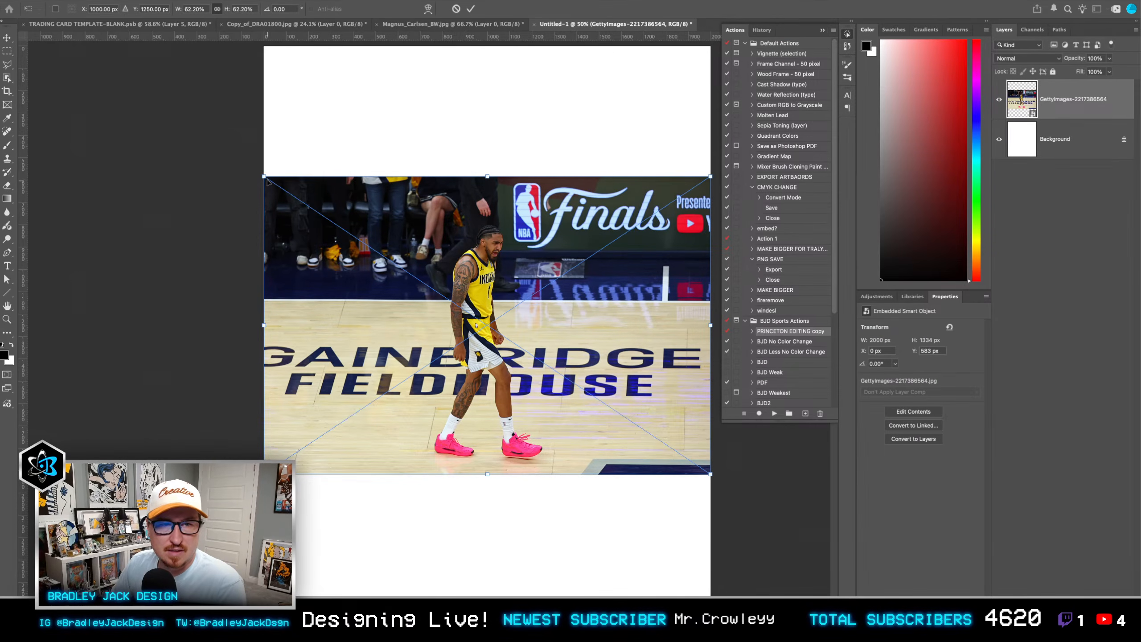
pyautogui.moveTo(267, 179); pyautogui.dragTo(104, 70)
pyautogui.press('Return')
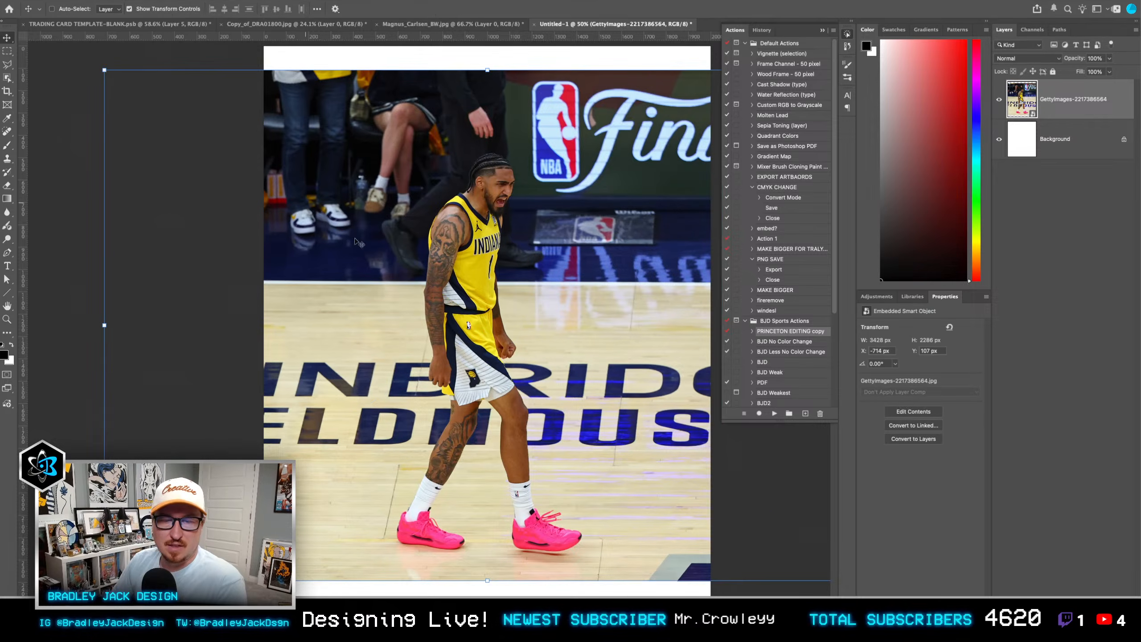
pyautogui.moveTo(440, 295); pyautogui.dragTo(443, 282)
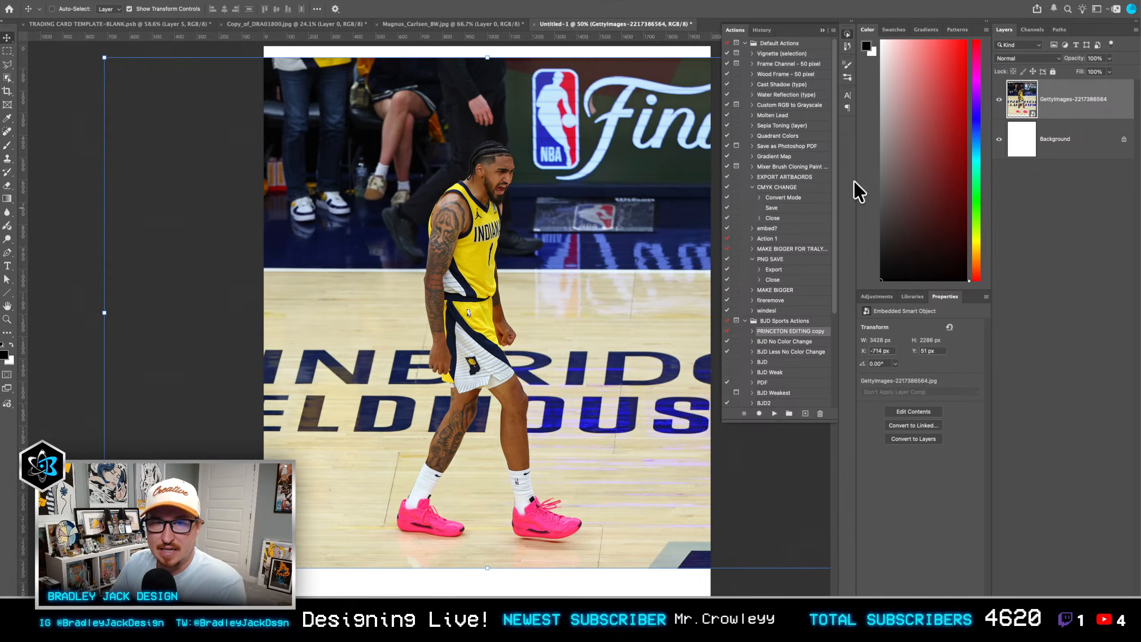
# Step: Try selecting the basketball player with Select Subject and clear the selection
pyautogui.press('w')
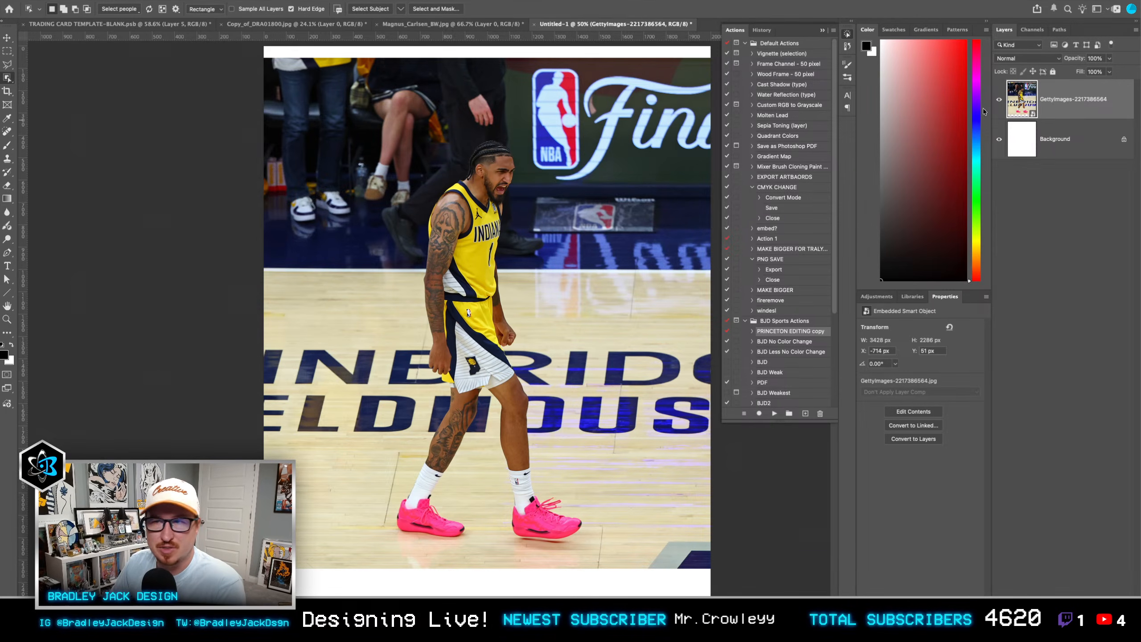
pyautogui.click(368, 11)
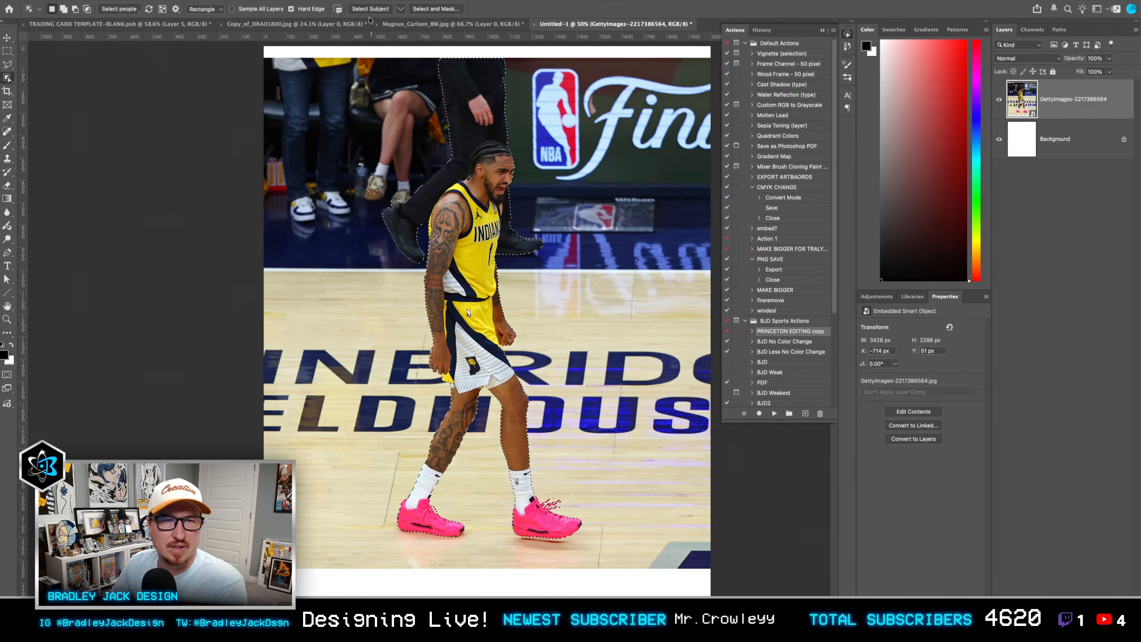
pyautogui.hotkey('ctrl', 'd')
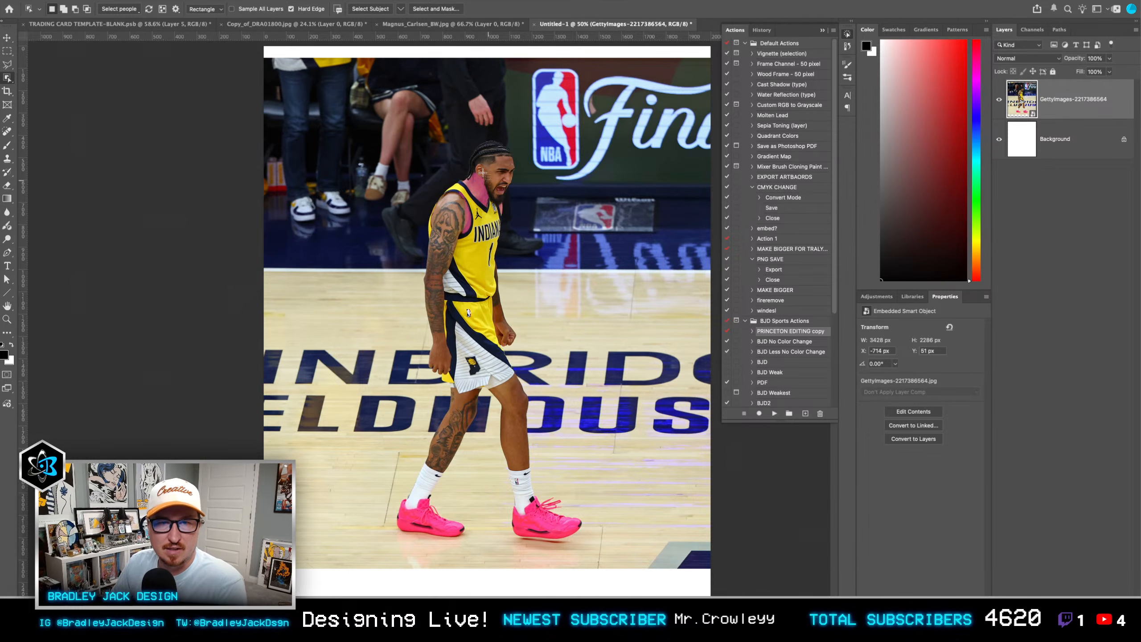
# Step: Select only the basketball player with a rectangular Object Selection, try outputting it as a layer mask, and return to the active selection
pyautogui.moveTo(369, 136); pyautogui.dragTo(604, 552)
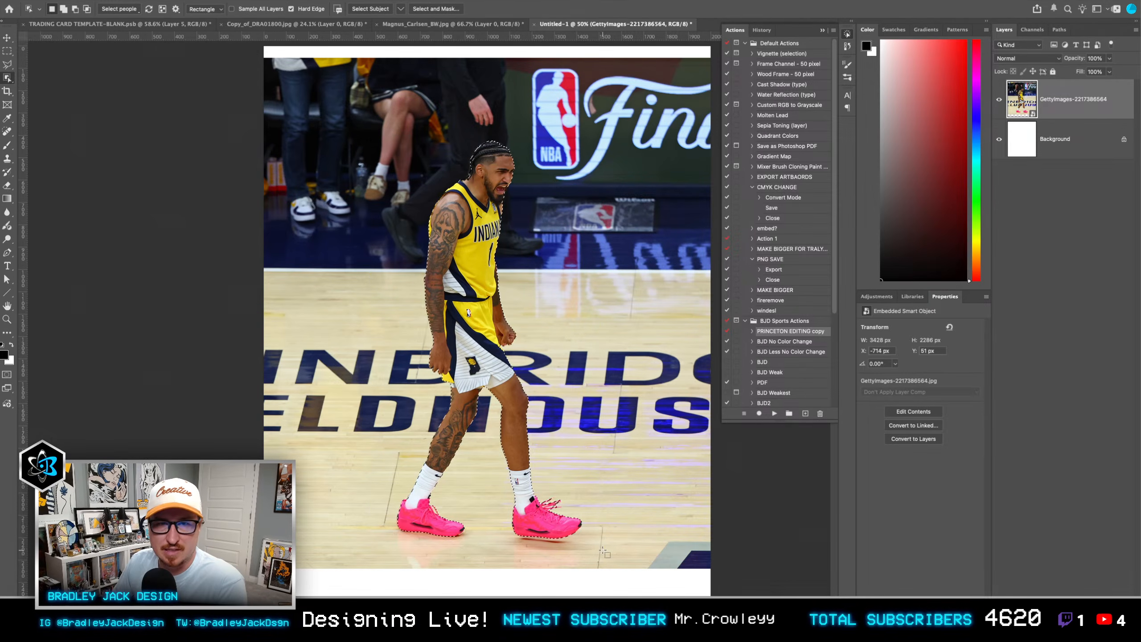
pyautogui.click(433, 12)
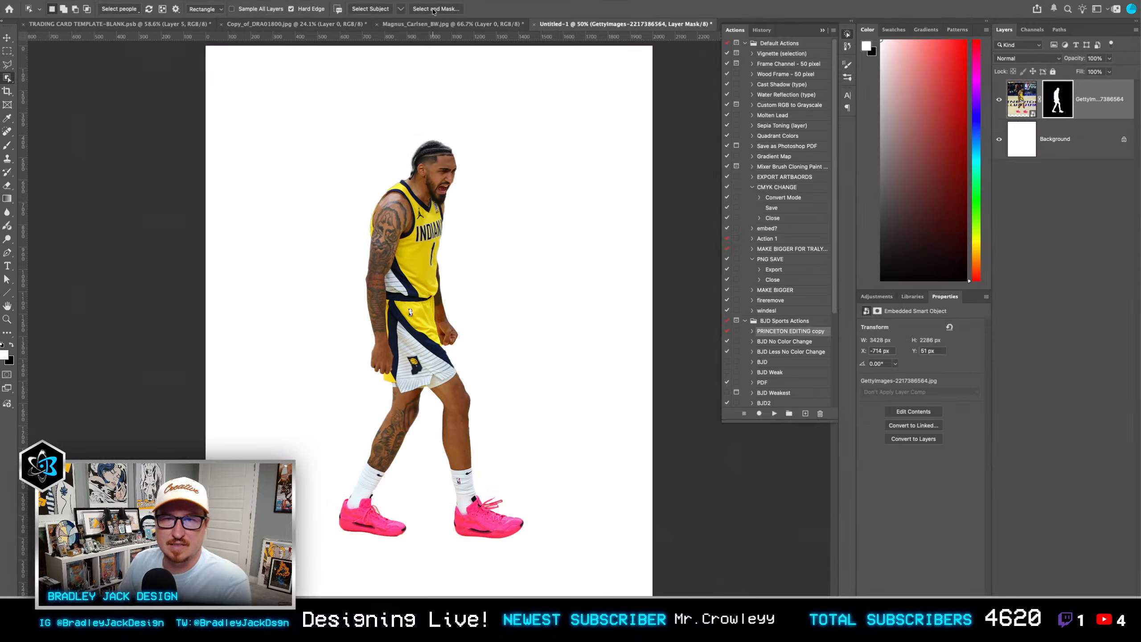
pyautogui.press('v')
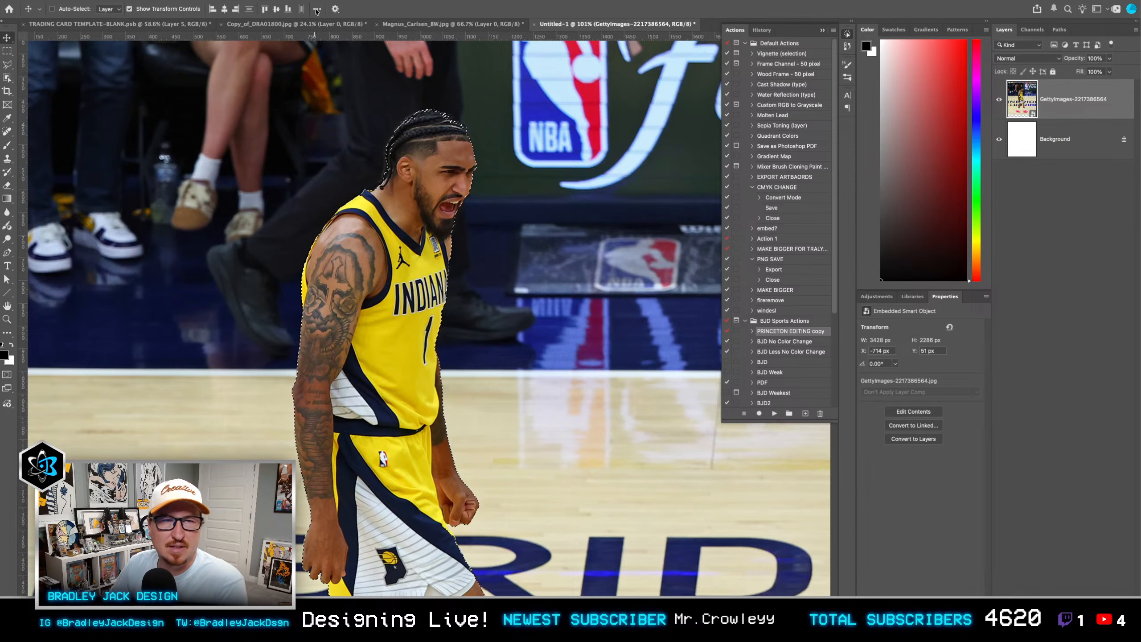
pyautogui.press('m')
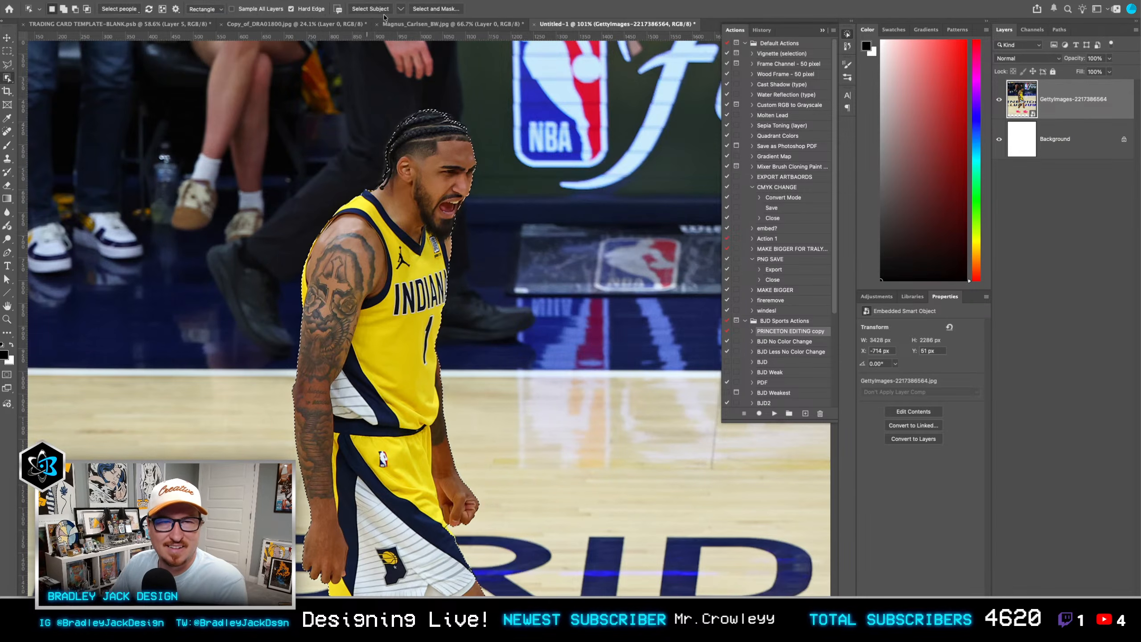
# Step: Refine the player selection in Select and Mask with 19% contrast and a slightly lower feather, and output it as a layer mask
pyautogui.click(433, 11)
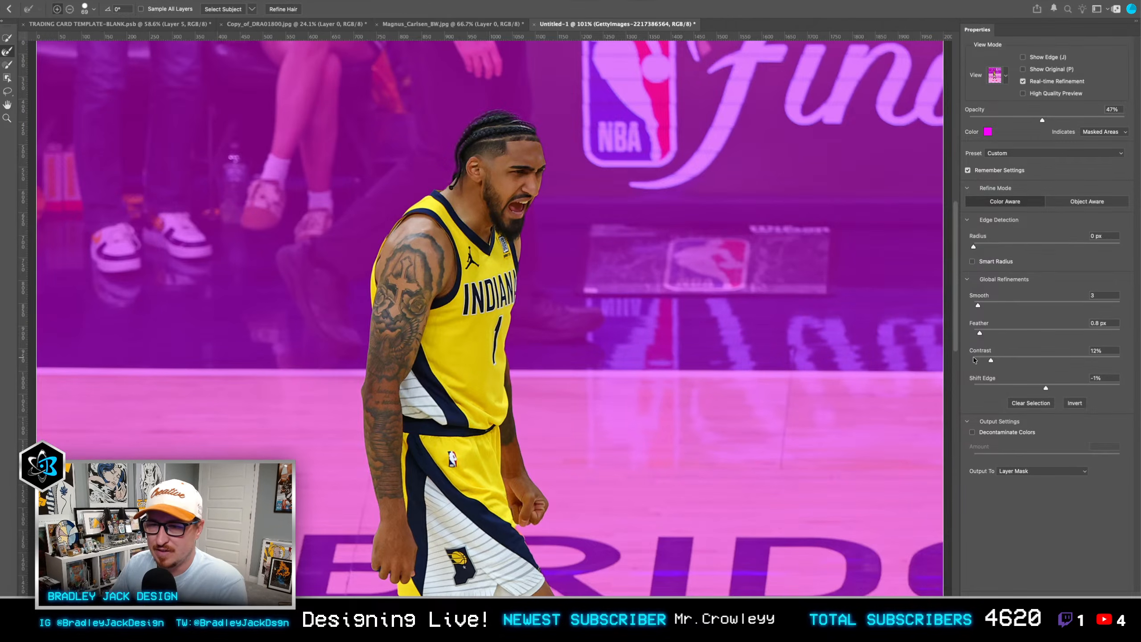
pyautogui.click(1001, 357)
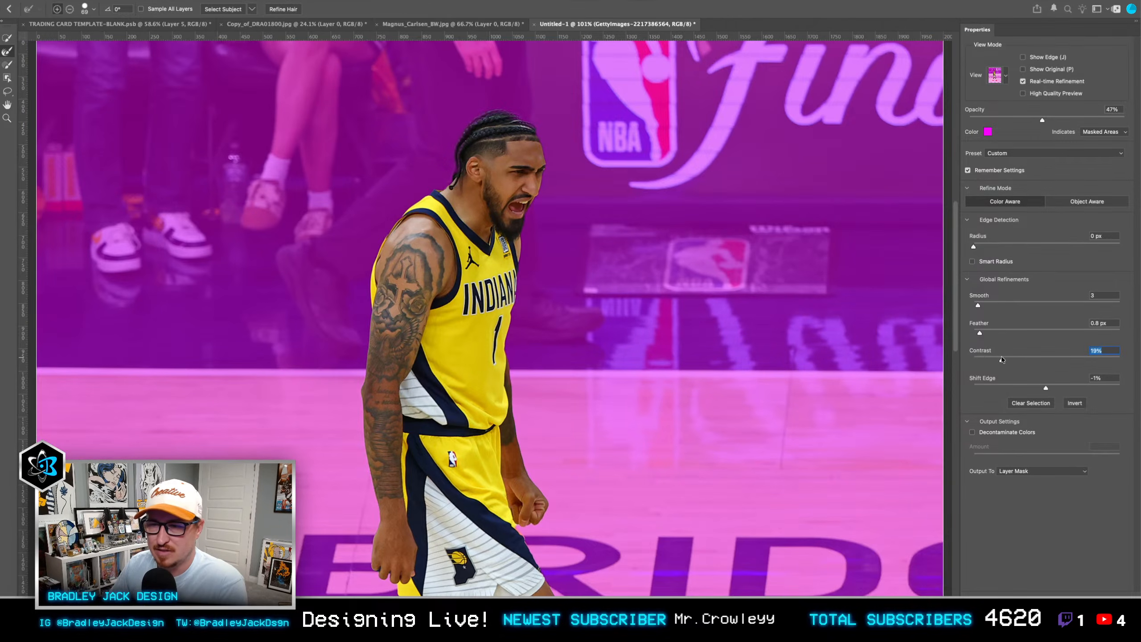
pyautogui.click(977, 334)
pyautogui.press('Return')
# Step: Move the masked player photo up until its Y position is 0 px
pyautogui.moveTo(535, 308); pyautogui.dragTo(501, 307)
pyautogui.moveTo(566, 301)
pyautogui.mouseDown()
pyautogui.moveTo(570, 255)
pyautogui.moveTo(568, 276)
pyautogui.moveTo(553, 281)
pyautogui.mouseUp()
pyautogui.scroll(-2, 571, 255)
pyautogui.scroll(-2, 567, 276)
pyautogui.scroll(-2, 552, 292)
pyautogui.press('v')
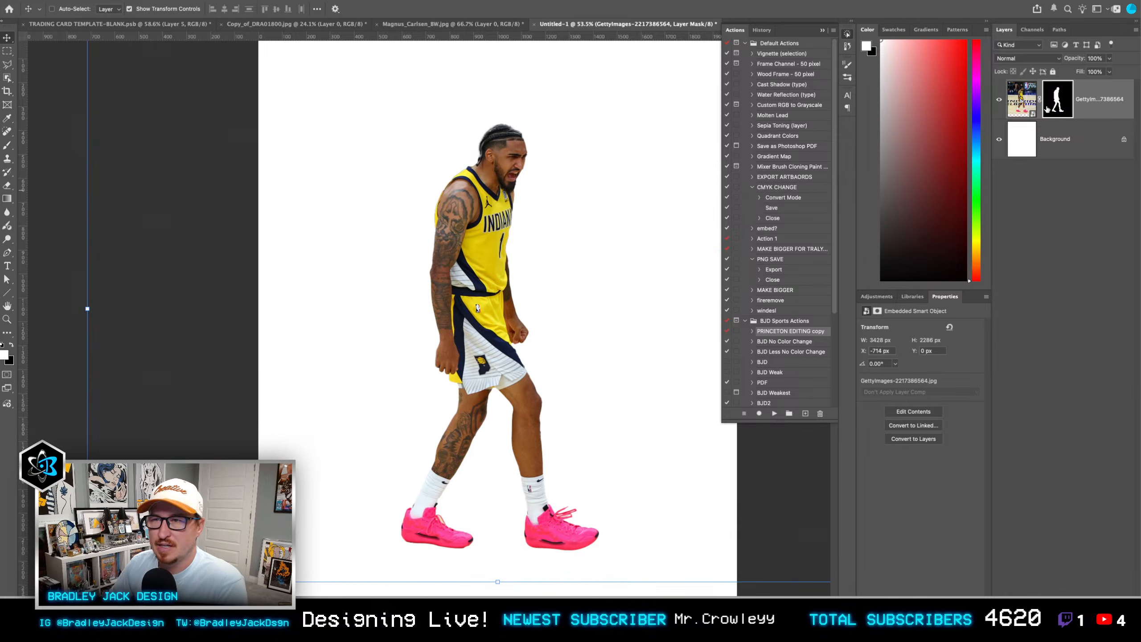
# Step: Duplicate the masked player layer directly beneath the original and delete the copy's layer mask
pyautogui.moveTo(1086, 107); pyautogui.dragTo(1070, 130)
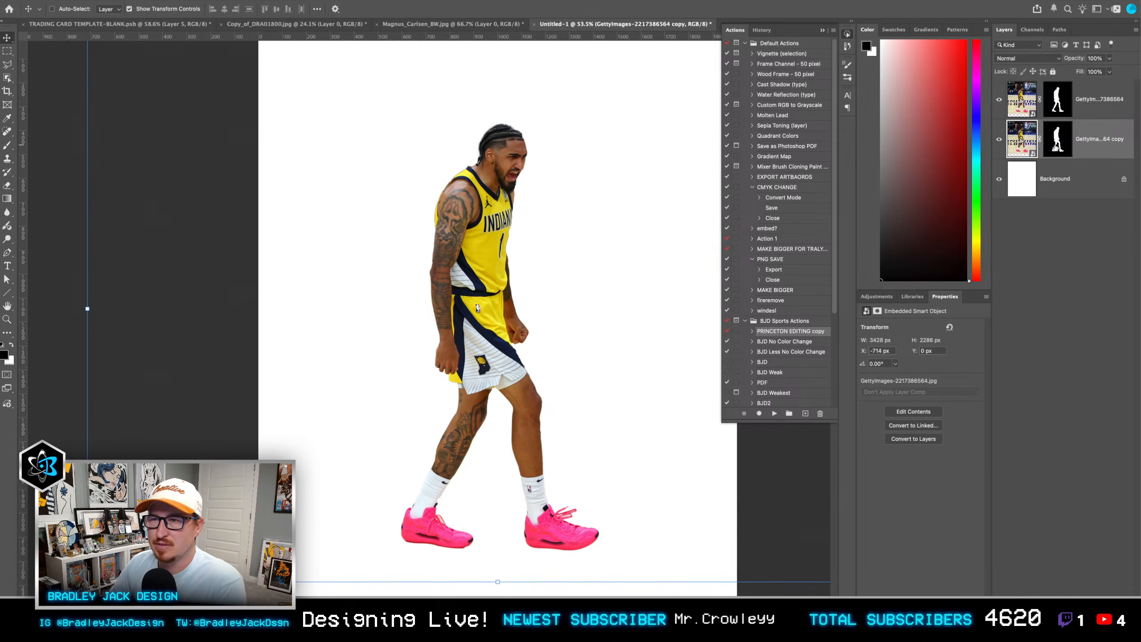
pyautogui.rightClick(1067, 135)
pyautogui.click(1011, 159)
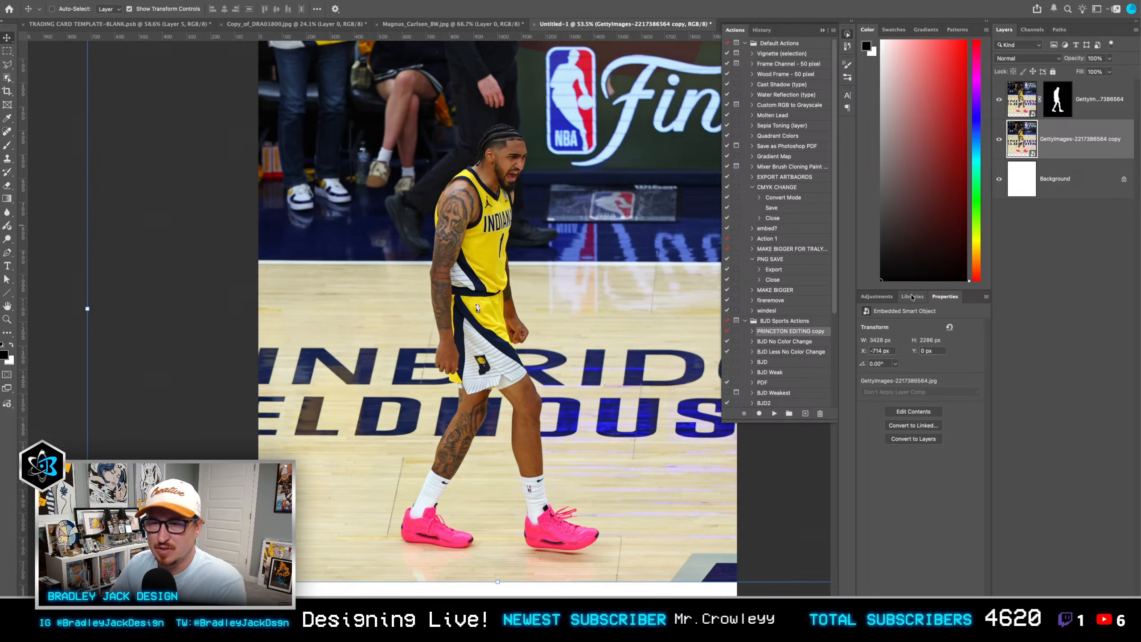
# Step: Add a Gradient Map clipped to the unmasked photo copy and move its white stop to location 74
pyautogui.click(877, 296)
pyautogui.click(903, 591)
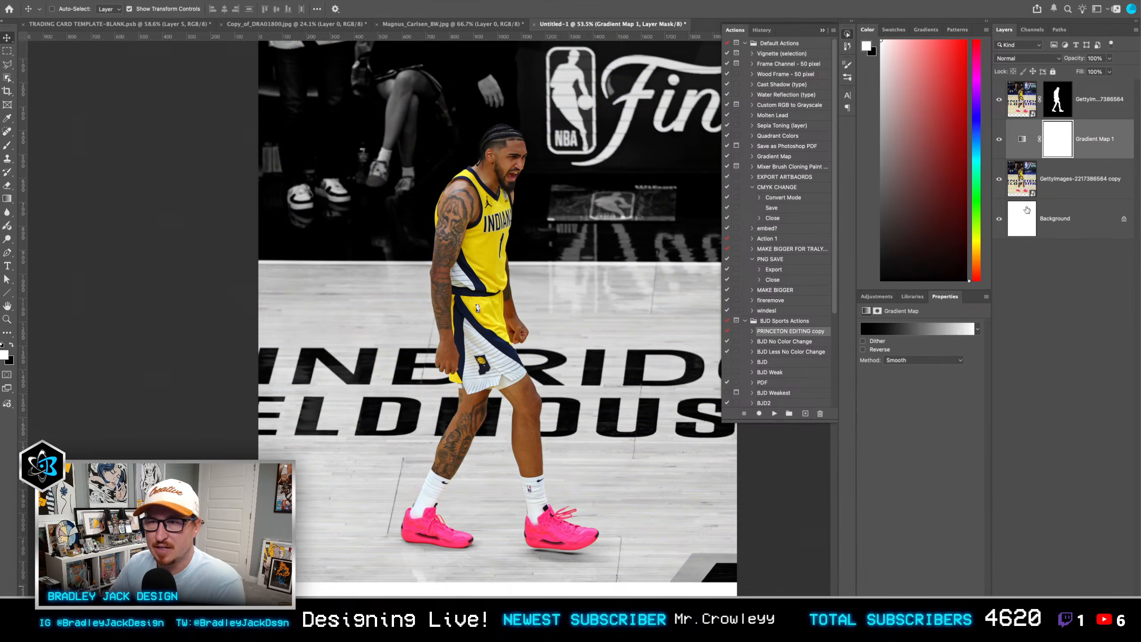
pyautogui.keyDown('alt'); pyautogui.click(1028, 161); pyautogui.keyUp('alt')
pyautogui.click(899, 329)
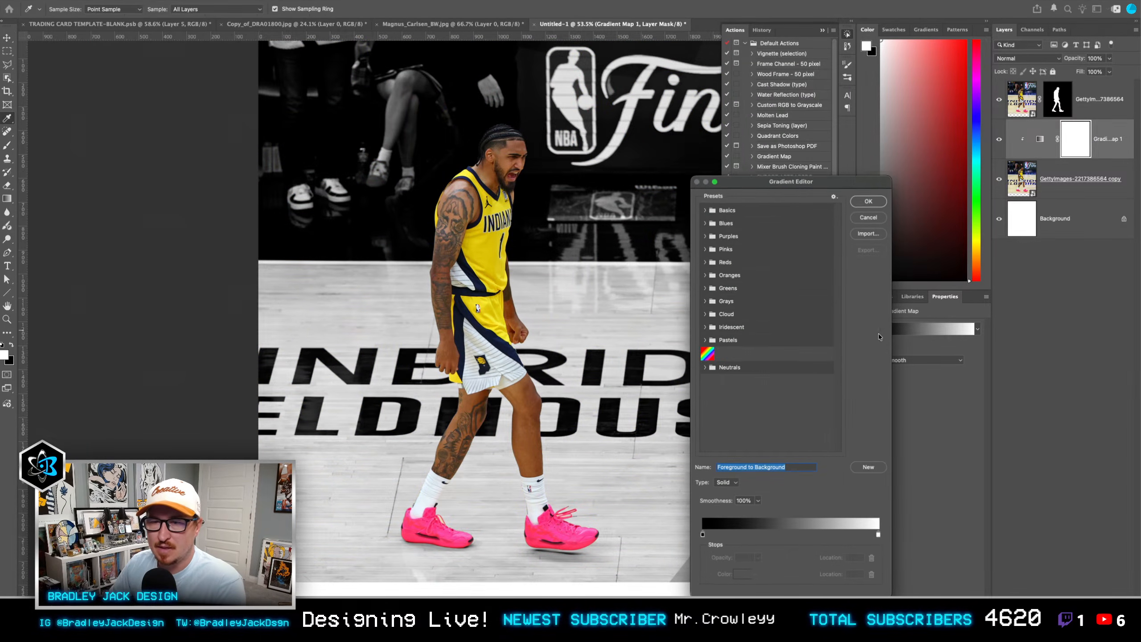
pyautogui.moveTo(879, 537); pyautogui.dragTo(834, 534)
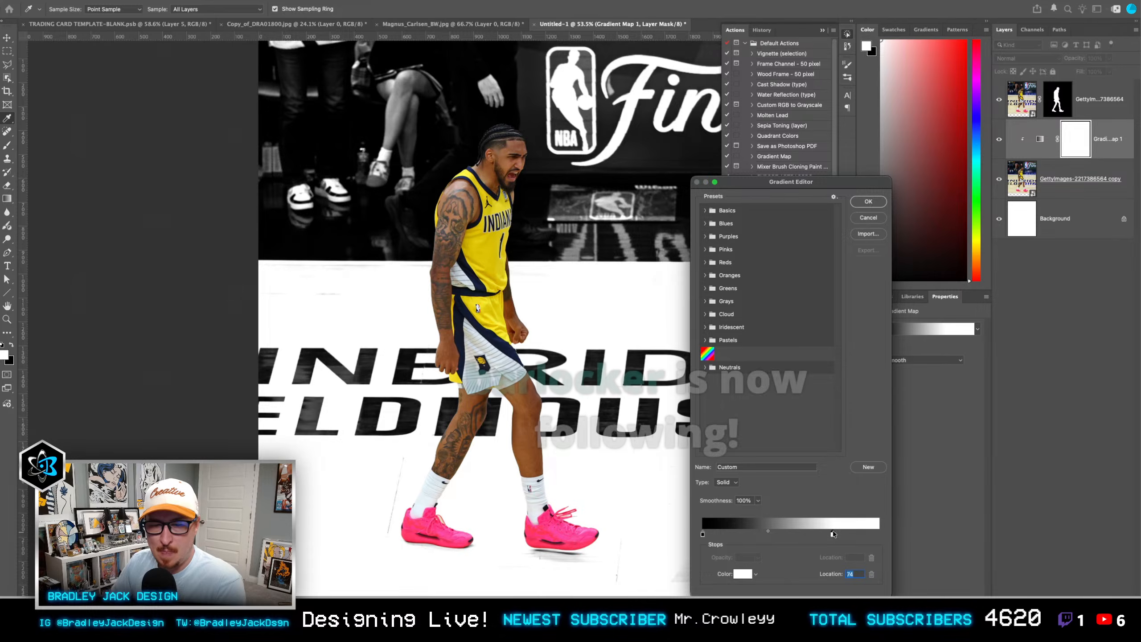
pyautogui.press('Return')
# Step: Combine the photo copy and its Gradient Map into one smart object set to Multiply, and hide it with a black layer mask
pyautogui.press('v')
pyautogui.click(1081, 178)
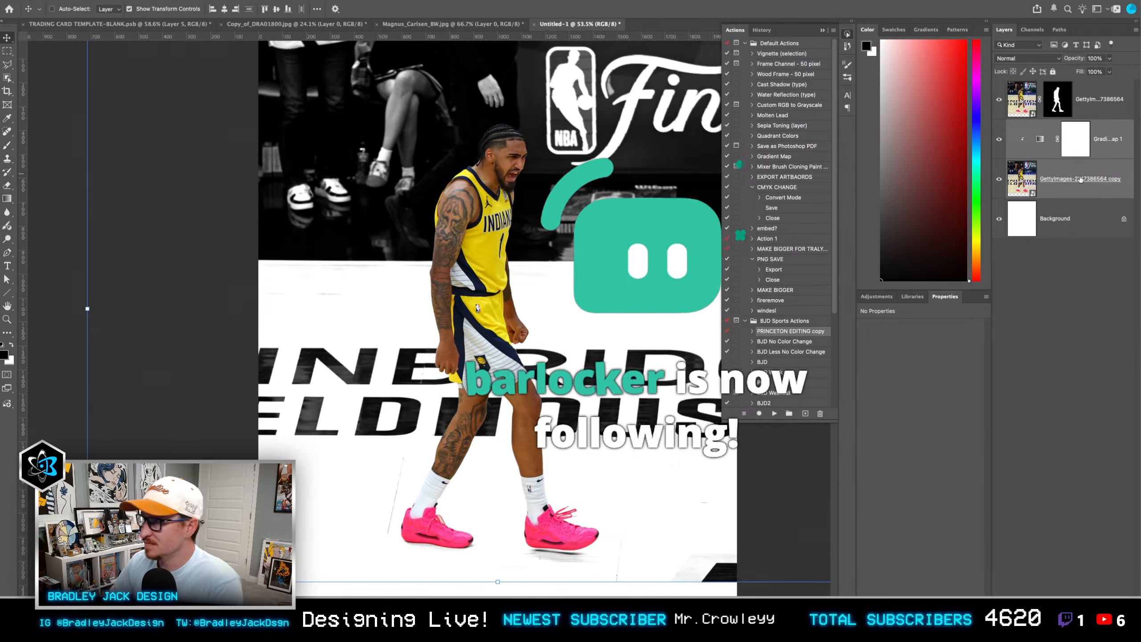
pyautogui.click(822, 30)
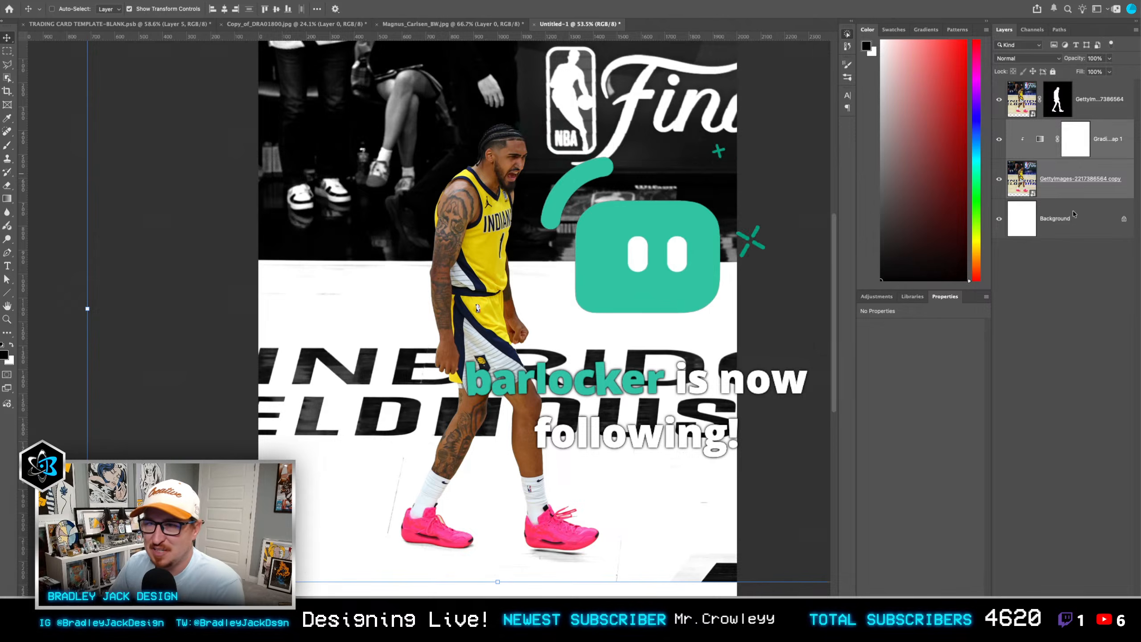
pyautogui.hotkey('alt', 'F9')
pyautogui.click(1069, 184)
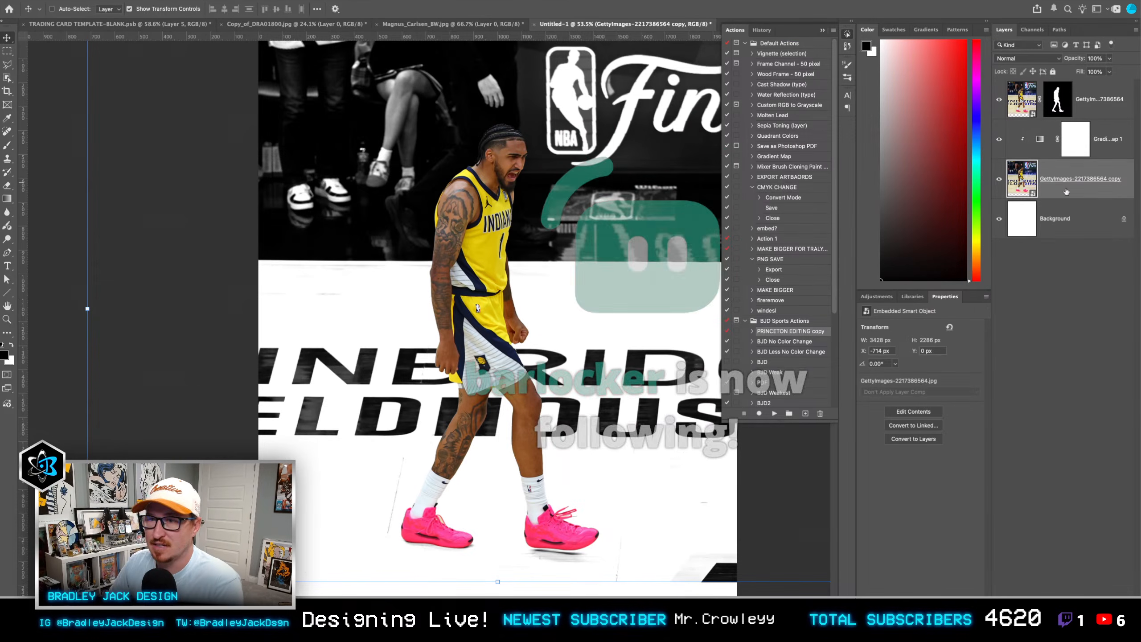
pyautogui.keyDown('super'); pyautogui.click(1101, 160); pyautogui.keyUp('super')
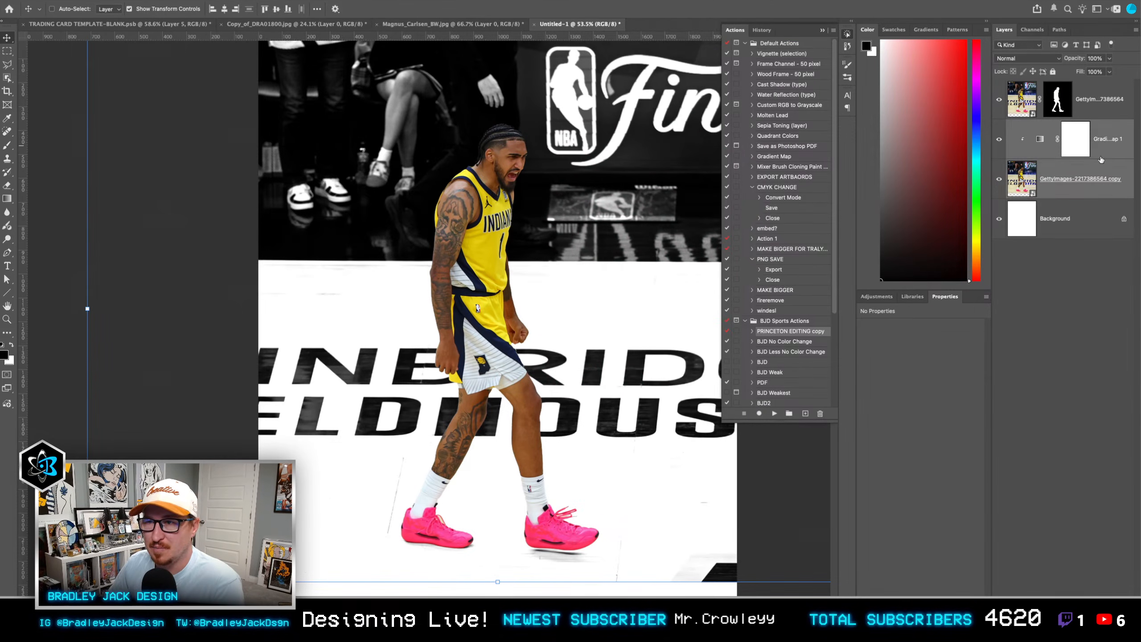
pyautogui.press('alt+super+s')
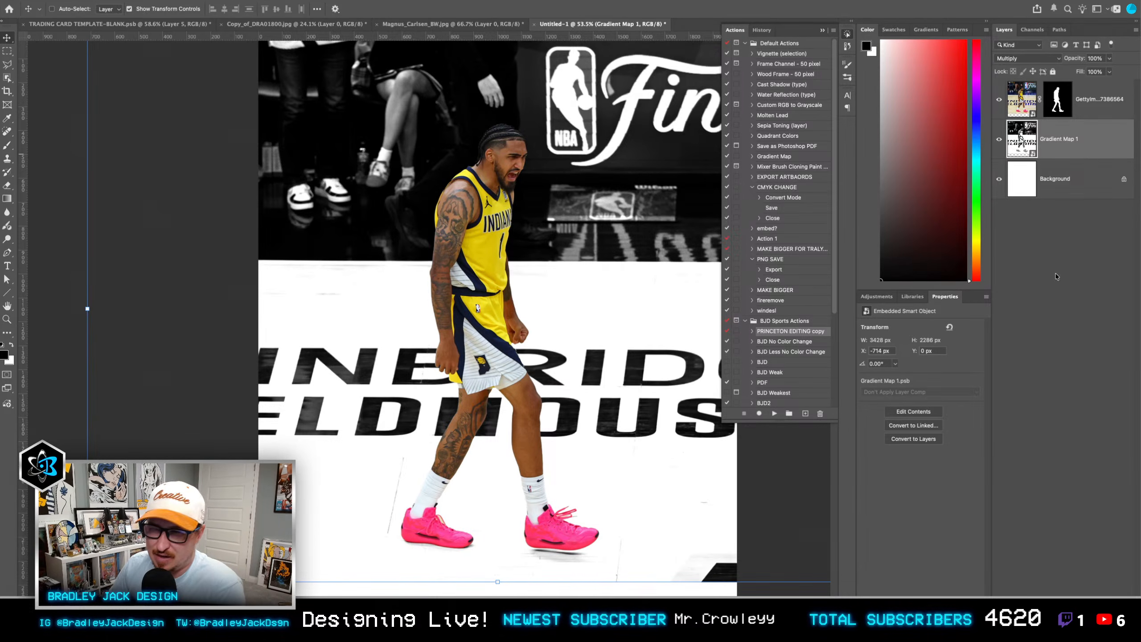
pyautogui.keyDown('alt'); pyautogui.click(1052, 630); pyautogui.keyUp('alt')
pyautogui.press('b')
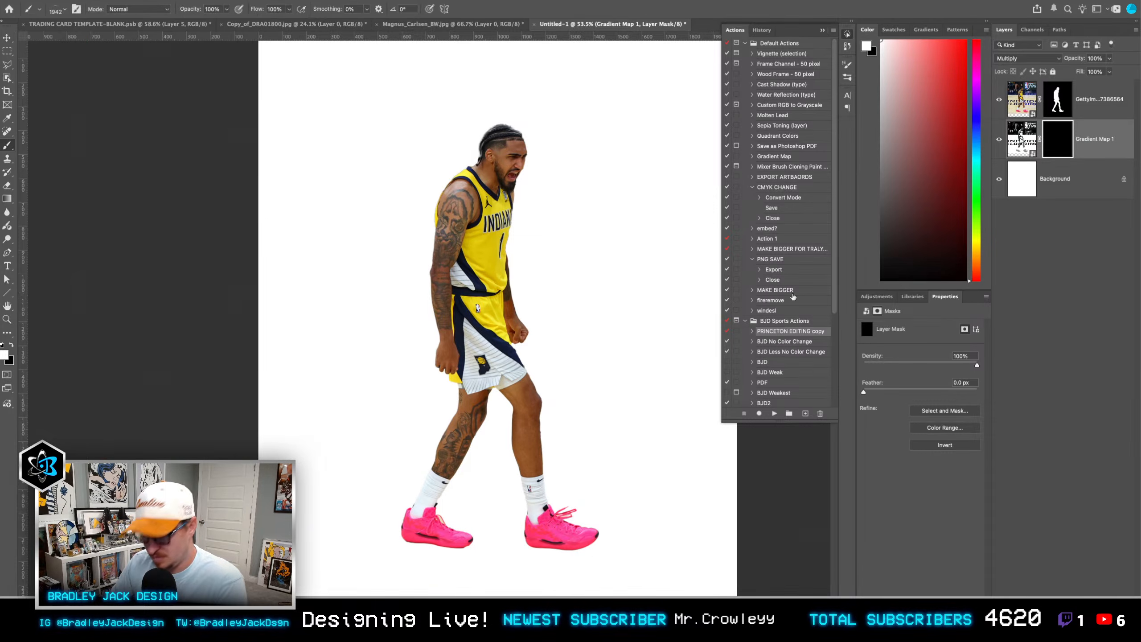
pyautogui.rightClick(612, 480)
pyautogui.press('s')
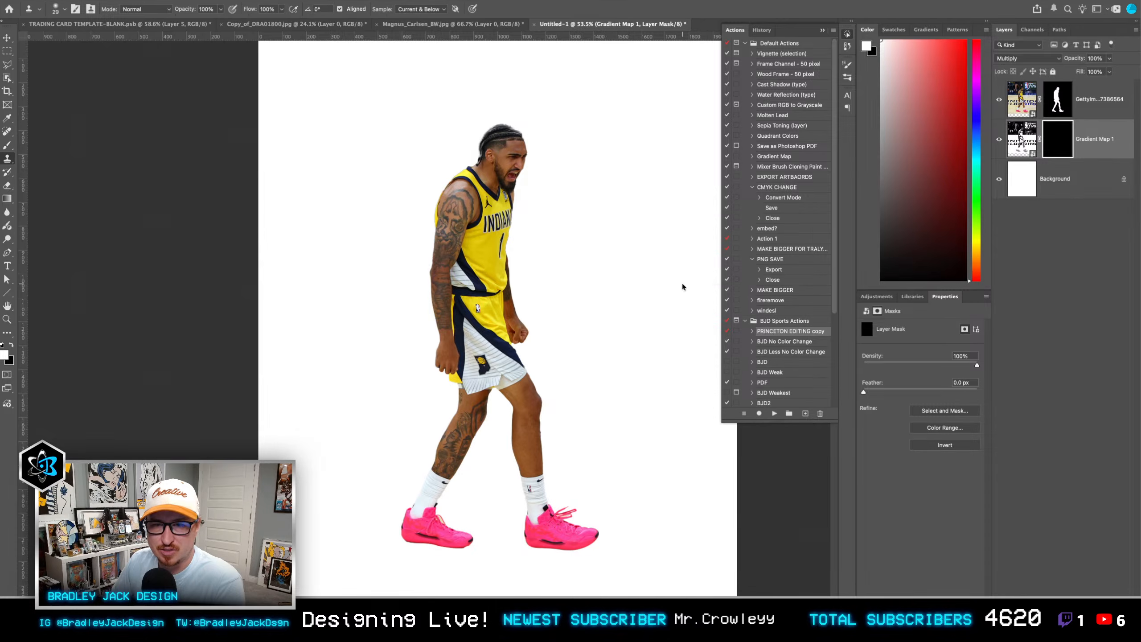
pyautogui.moveTo(588, 559); pyautogui.dragTo(591, 485)
pyautogui.moveTo(560, 525)
pyautogui.mouseDown()
pyautogui.moveTo(614, 541)
pyautogui.moveTo(617, 449)
pyautogui.mouseUp()
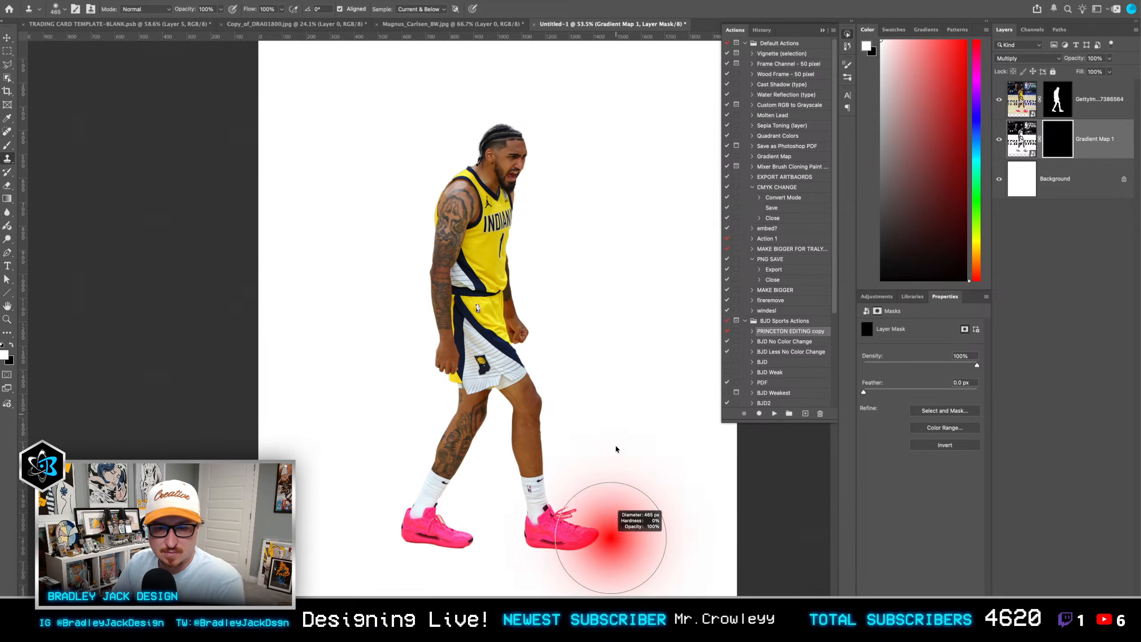
pyautogui.click(594, 552)
pyautogui.press('Return')
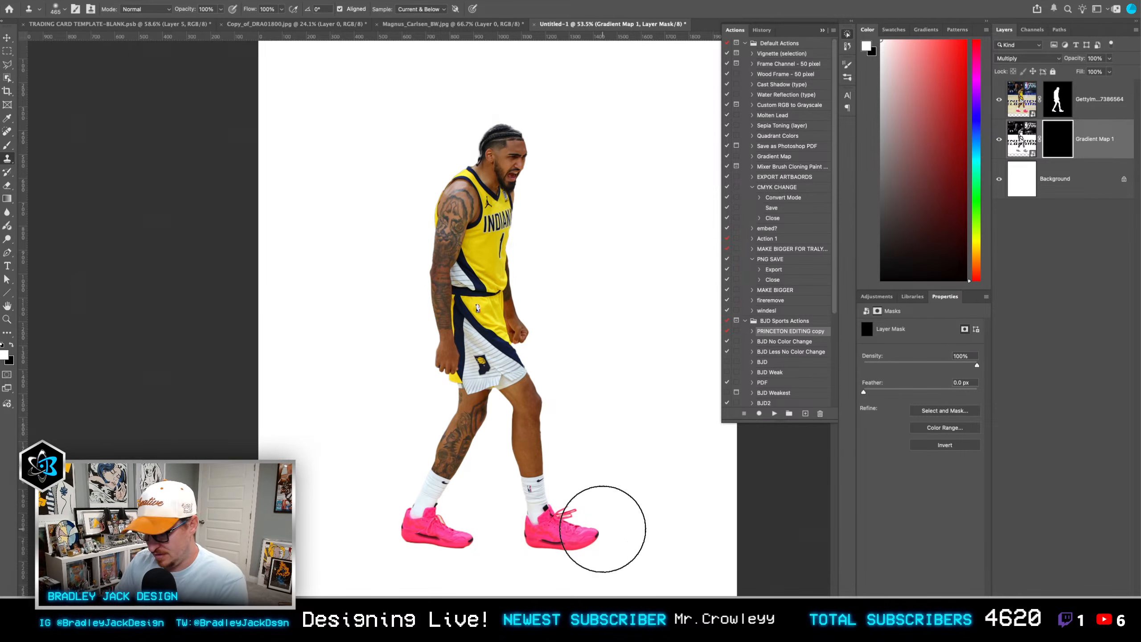
# Step: Paint white on the black mask with a Soft Round brush of about 360 px at 67% opacity to reveal the original shadows around the shoes
pyautogui.press('b')
pyautogui.rightClick(572, 500)
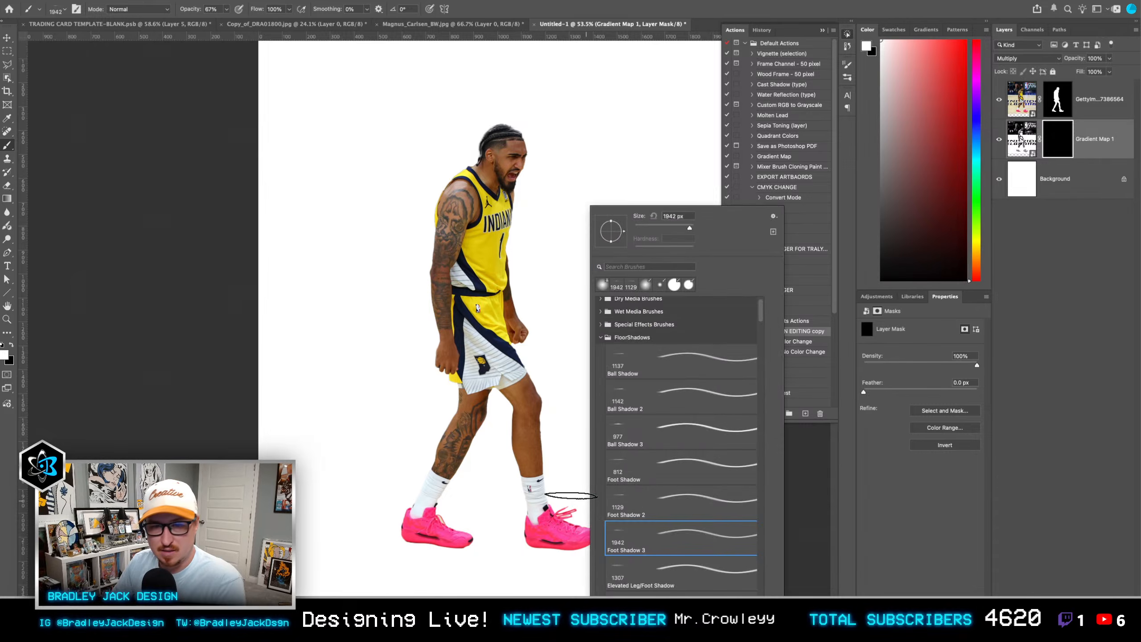
pyautogui.scroll(1, 660, 409)
pyautogui.click(601, 304)
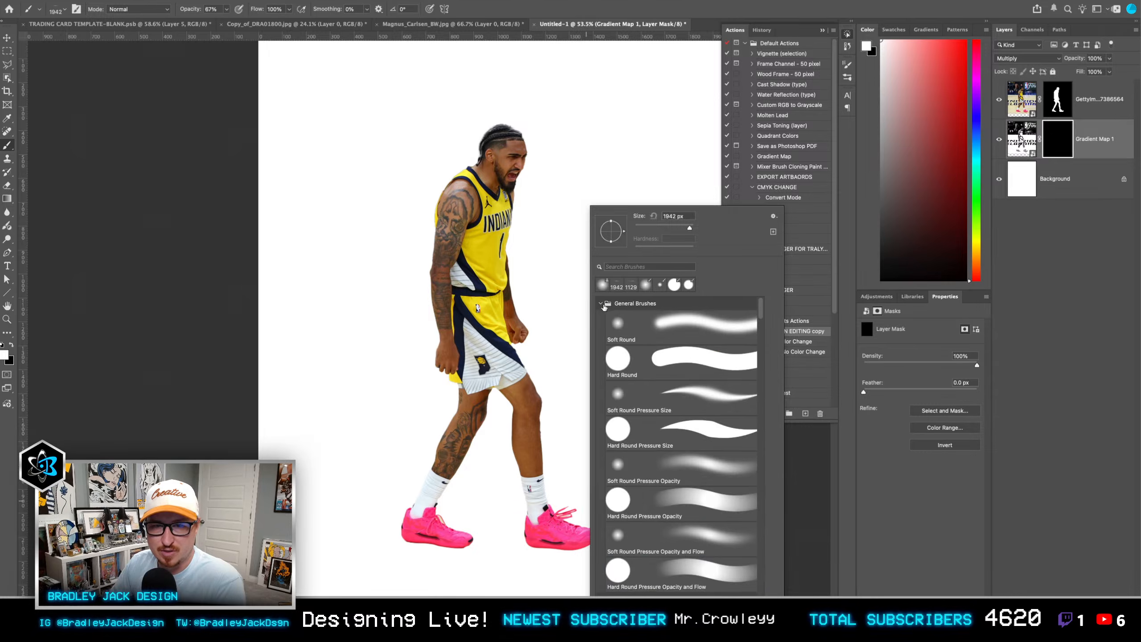
pyautogui.doubleClick(634, 329)
pyautogui.moveTo(596, 566)
pyautogui.mouseDown()
pyautogui.moveTo(316, 528)
pyautogui.moveTo(359, 536)
pyautogui.mouseUp()
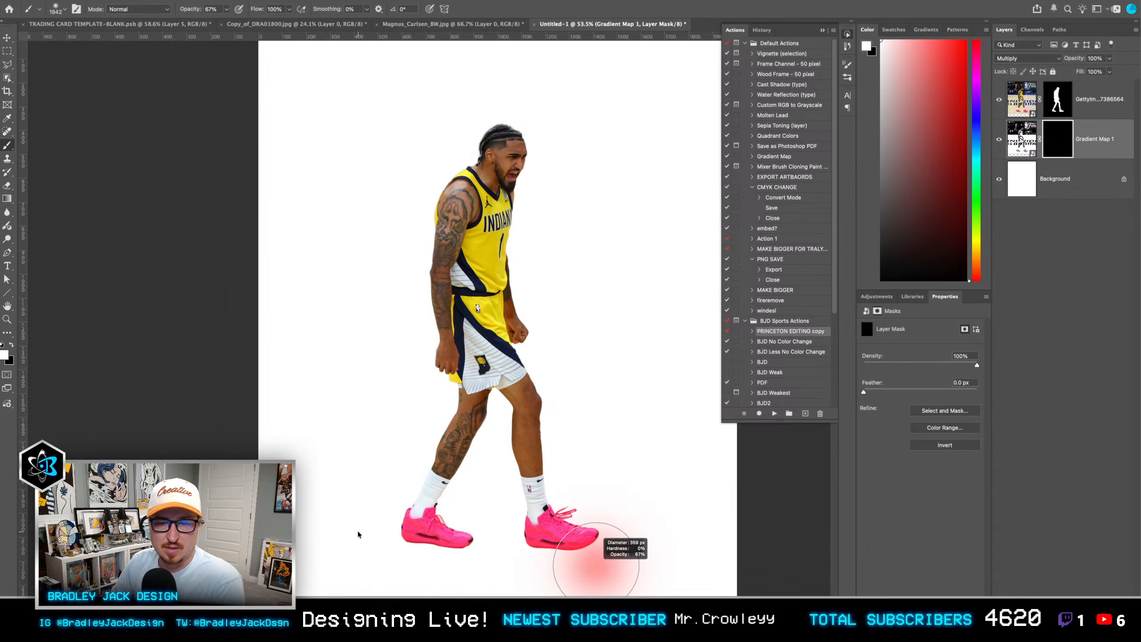
pyautogui.moveTo(549, 538)
pyautogui.mouseDown()
pyautogui.moveTo(503, 541)
pyautogui.moveTo(599, 546)
pyautogui.moveTo(408, 545)
pyautogui.mouseUp()
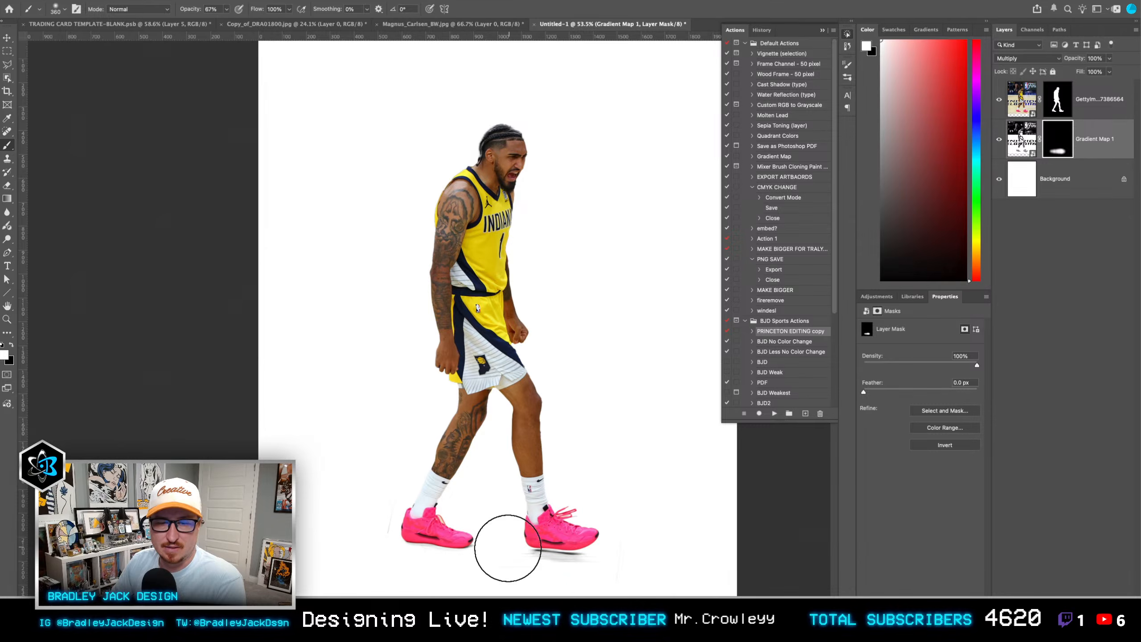
# Step: Add a Solid Color fill layer in red c00000 directly above the background
pyautogui.press('v')
pyautogui.click(1070, 179)
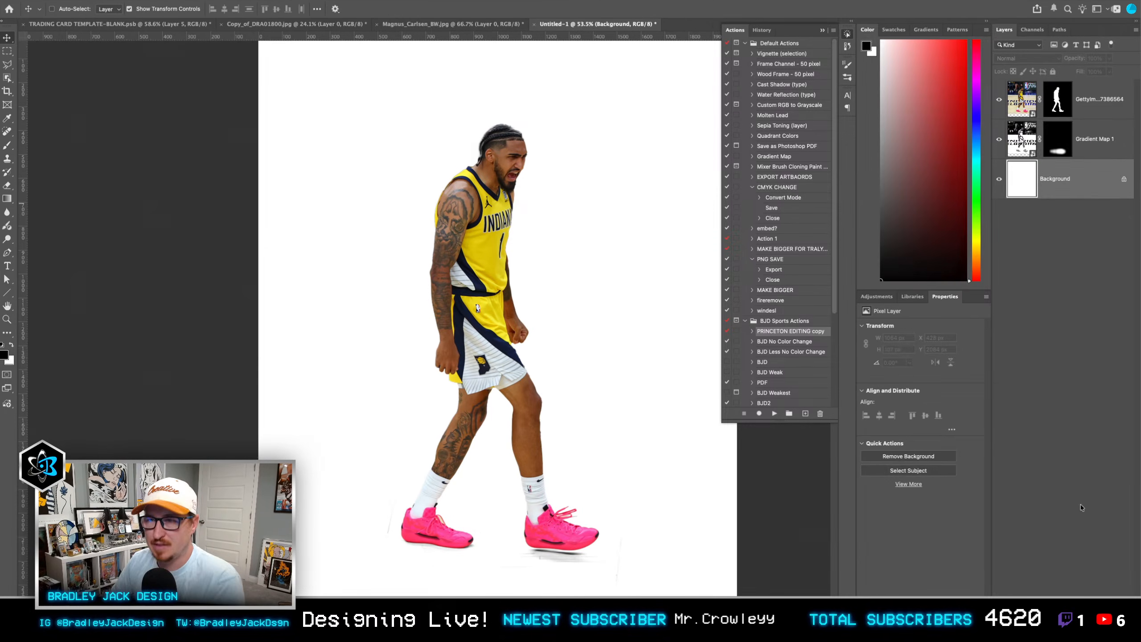
pyautogui.click(1089, 584)
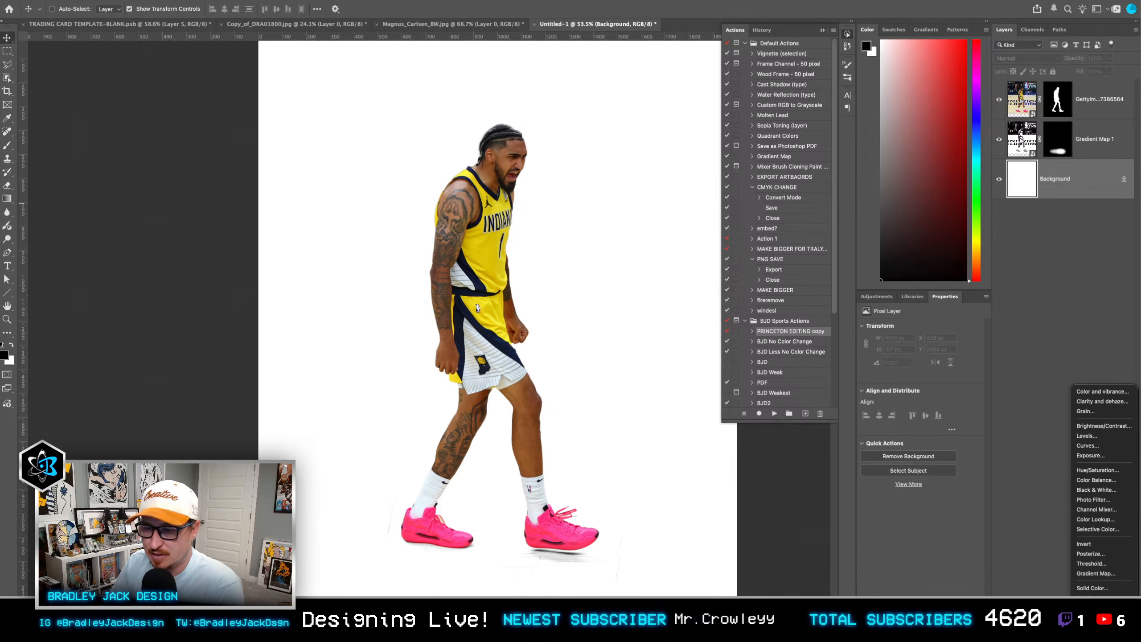
pyautogui.click(1091, 588)
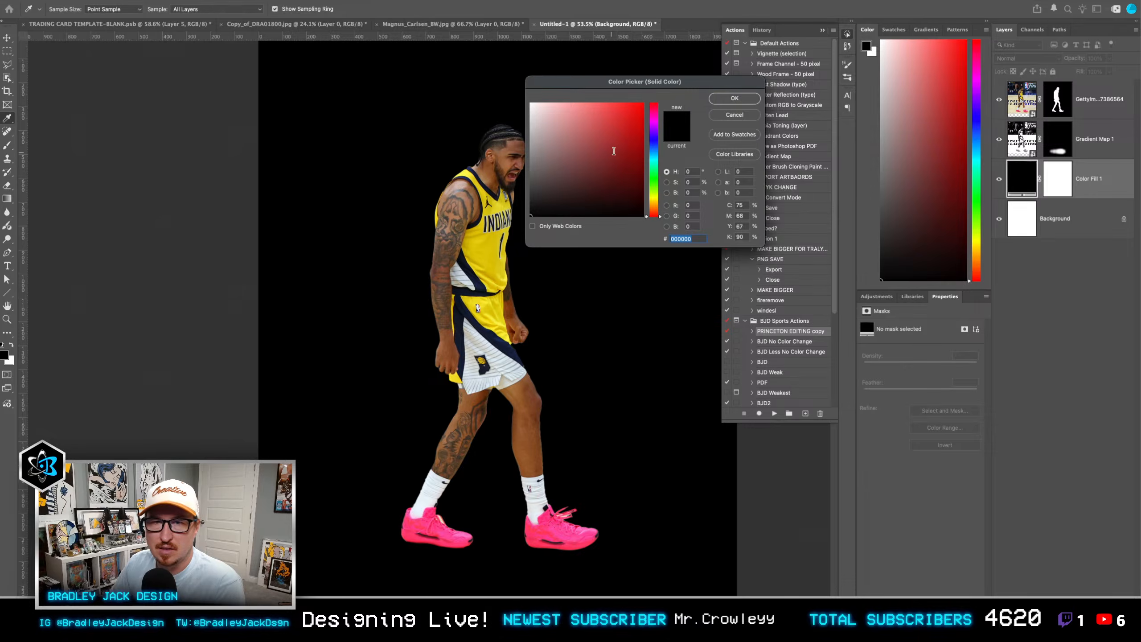
pyautogui.click(642, 130)
pyautogui.press('Return')
pyautogui.scroll(-2, 597, 280)
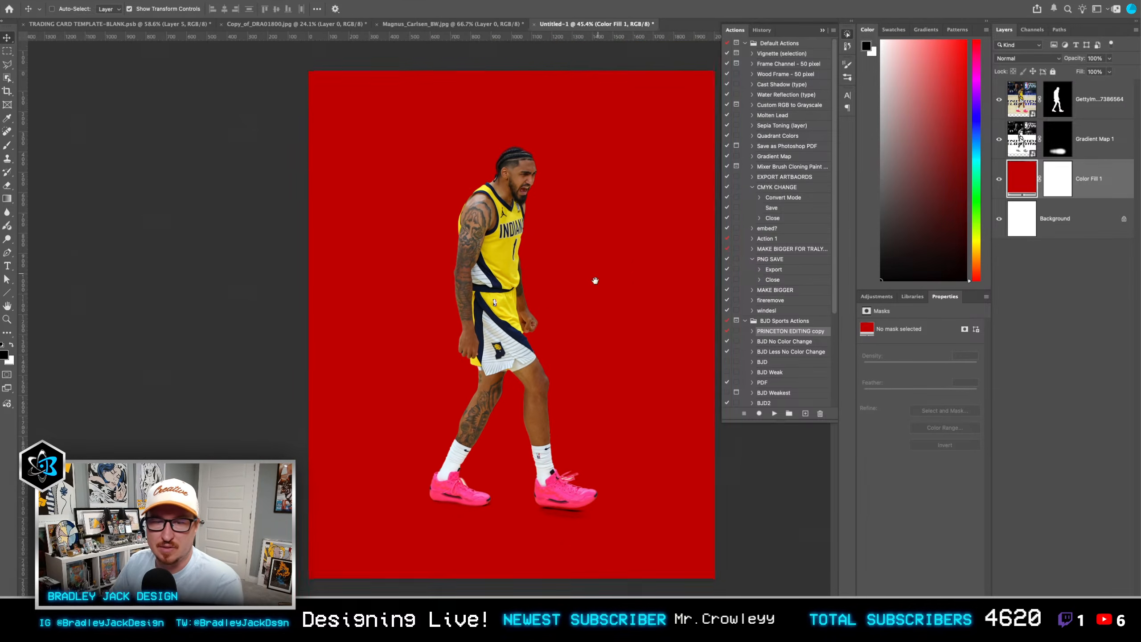
# Step: Change the Solid Color fill layer from red to a bright green
pyautogui.doubleClick(1019, 195)
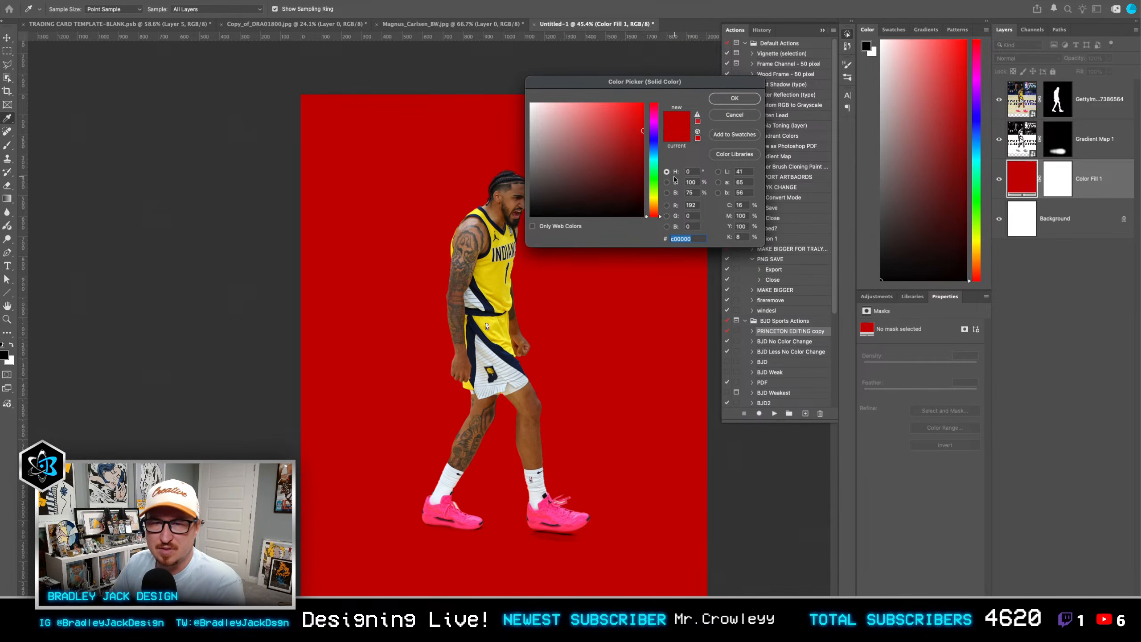
pyautogui.click(654, 179)
pyautogui.press('Return')
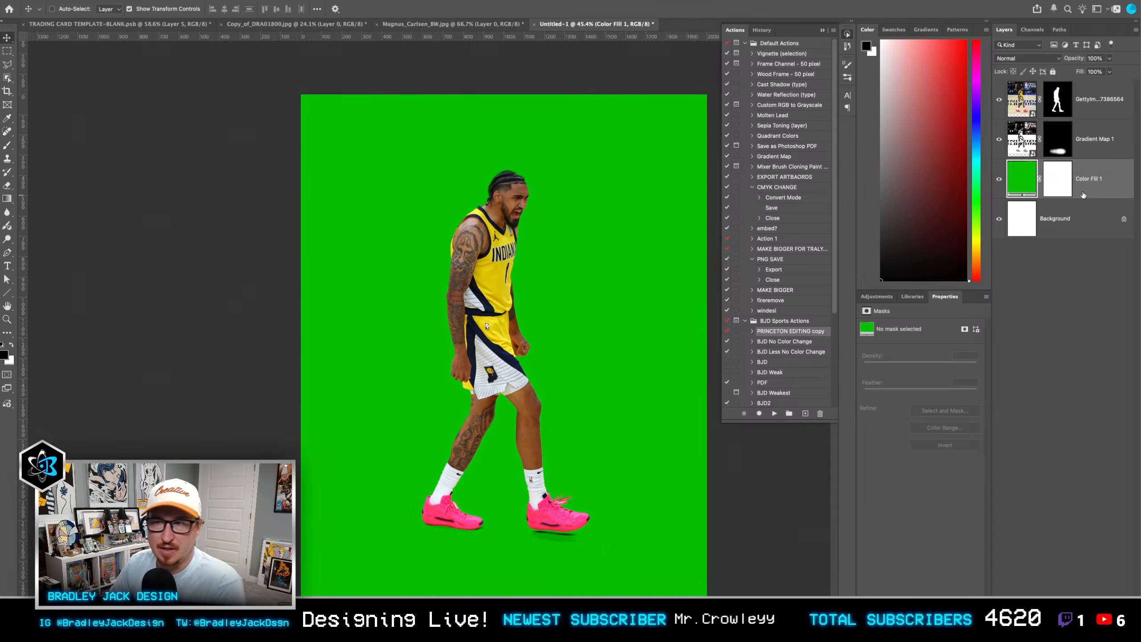
# Step: Delete the masked Gradient Map 1 shadow layer and add a new empty layer between the player and the green fill
pyautogui.click(1091, 143)
pyautogui.press('Delete')
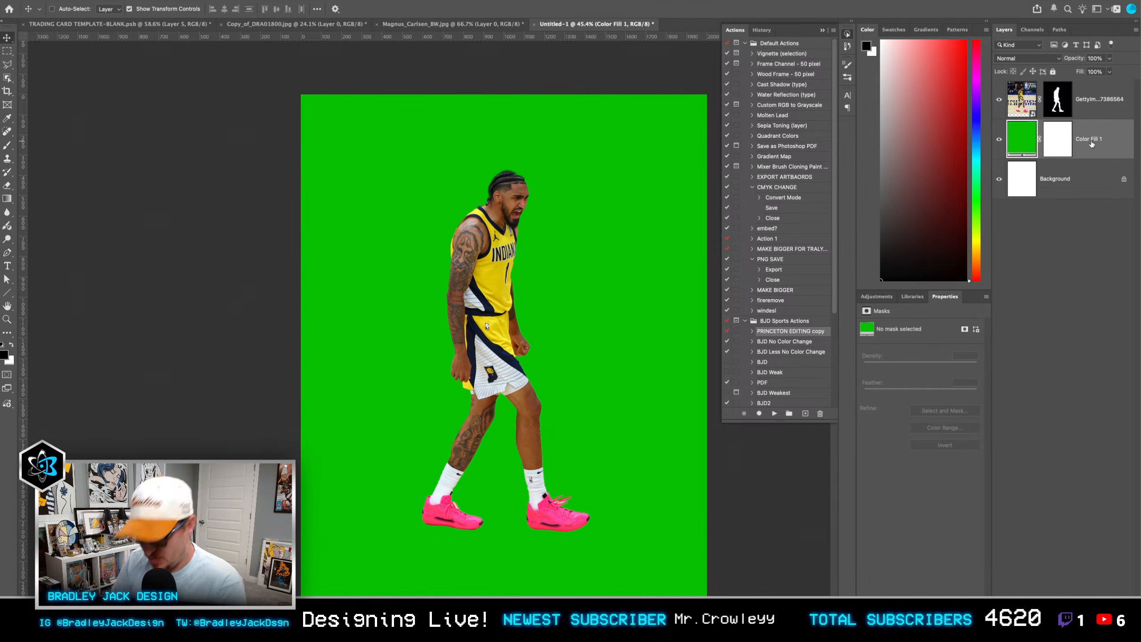
pyautogui.press('super+shift+alt+n')
# Step: Try stamping a black floor shadow beneath the shoes with a FloorShadows brush at 1914 px, and undo the stamp
pyautogui.press('b')
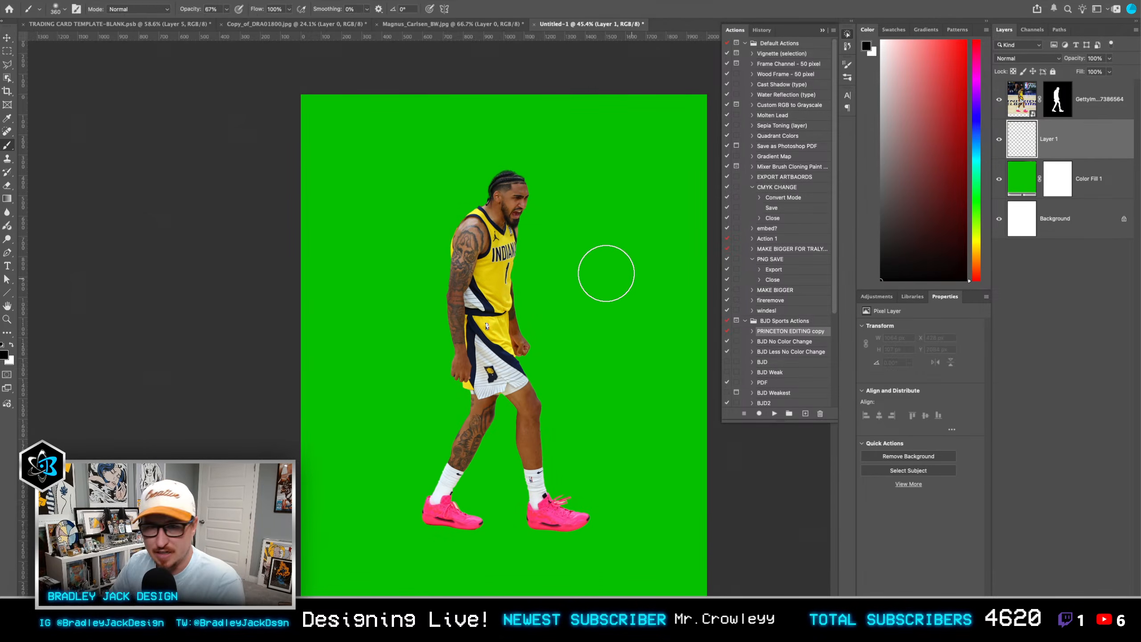
pyautogui.rightClick(604, 273)
pyautogui.click(510, 304)
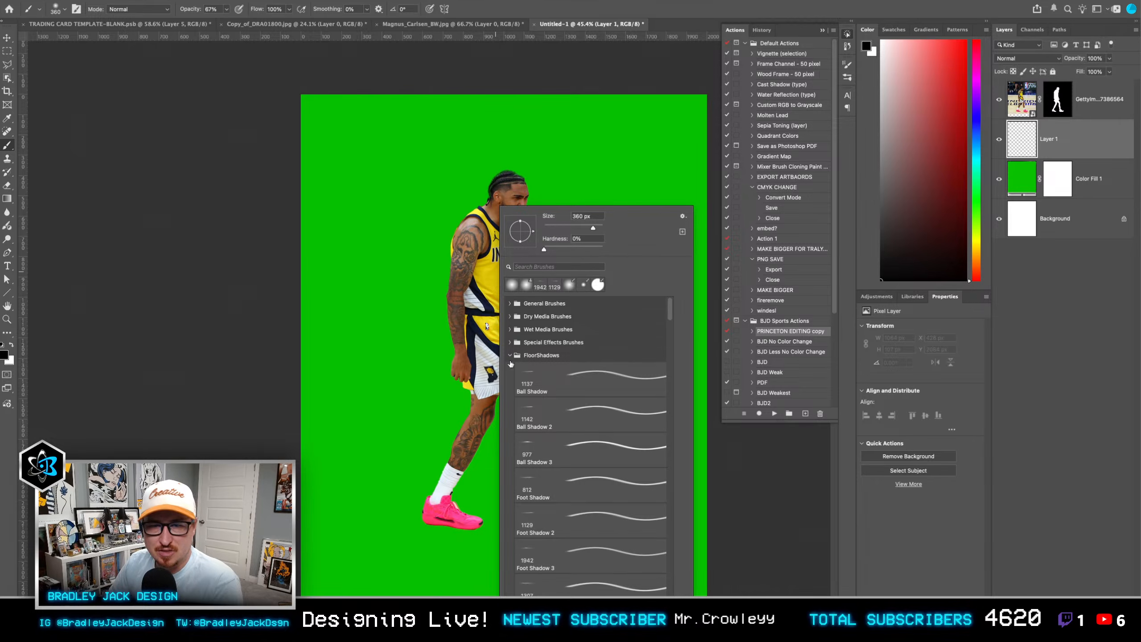
pyautogui.scroll(-2, 600, 483)
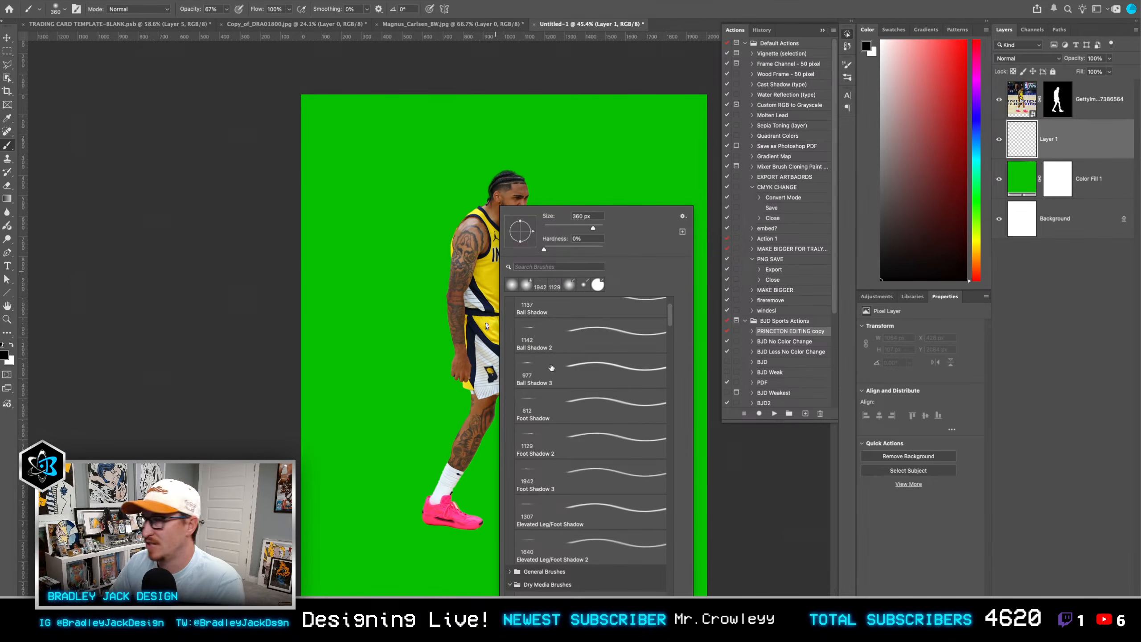
pyautogui.doubleClick(583, 410)
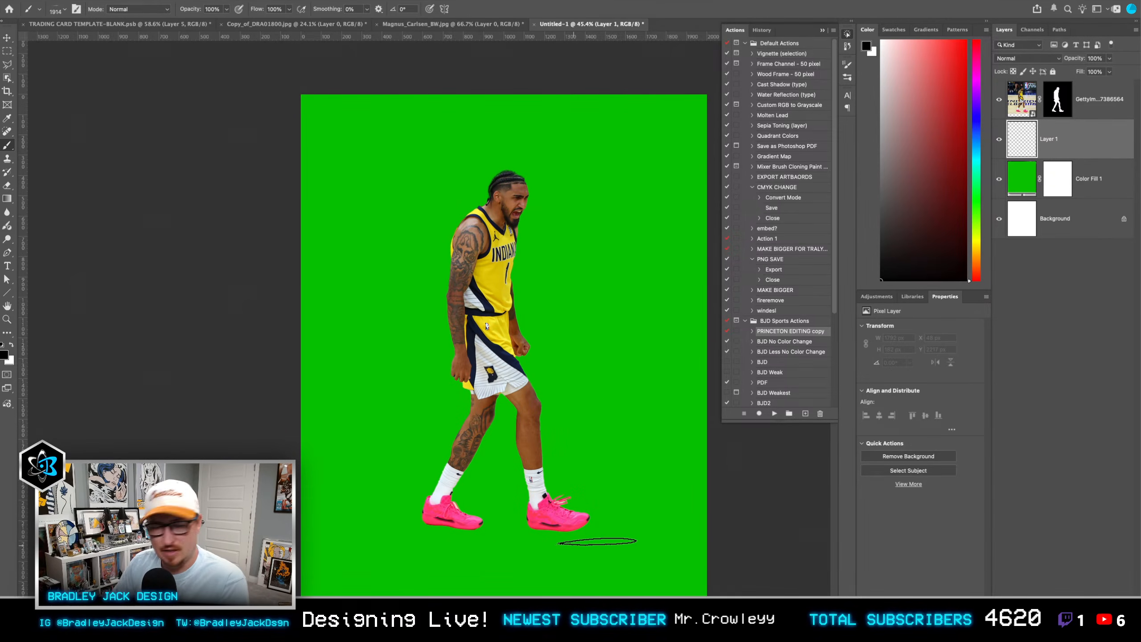
pyautogui.click(539, 549)
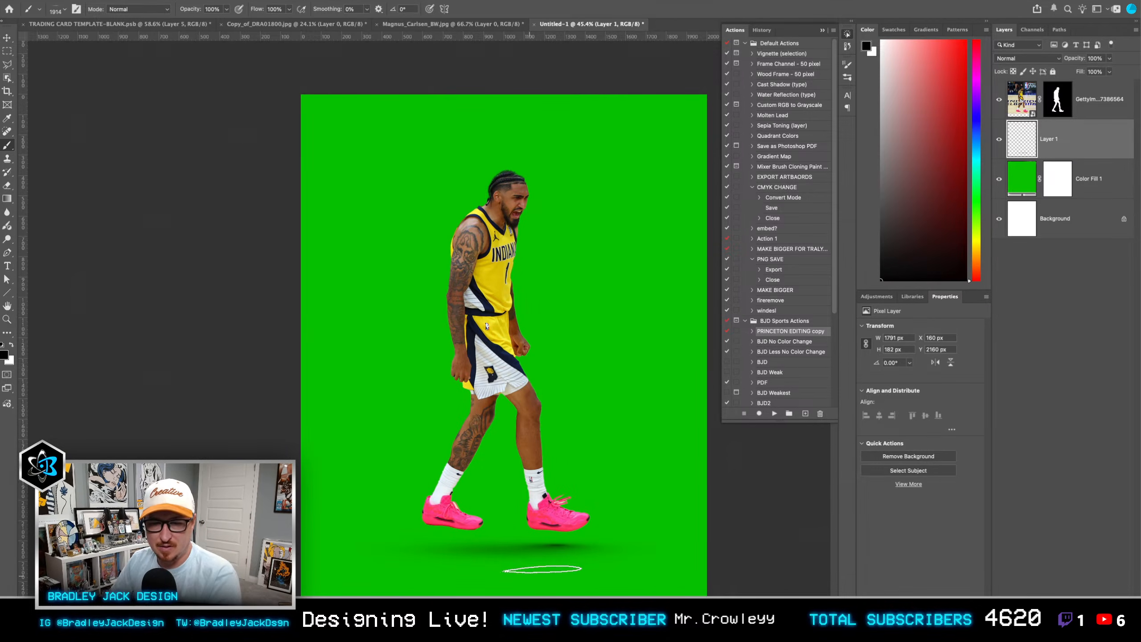
pyautogui.press('super+z')
# Step: Stamp a black shadow below the player's shoes with the Foot Shadow 2 brush at 1270 px
pyautogui.rightClick(481, 545)
pyautogui.doubleClick(548, 457)
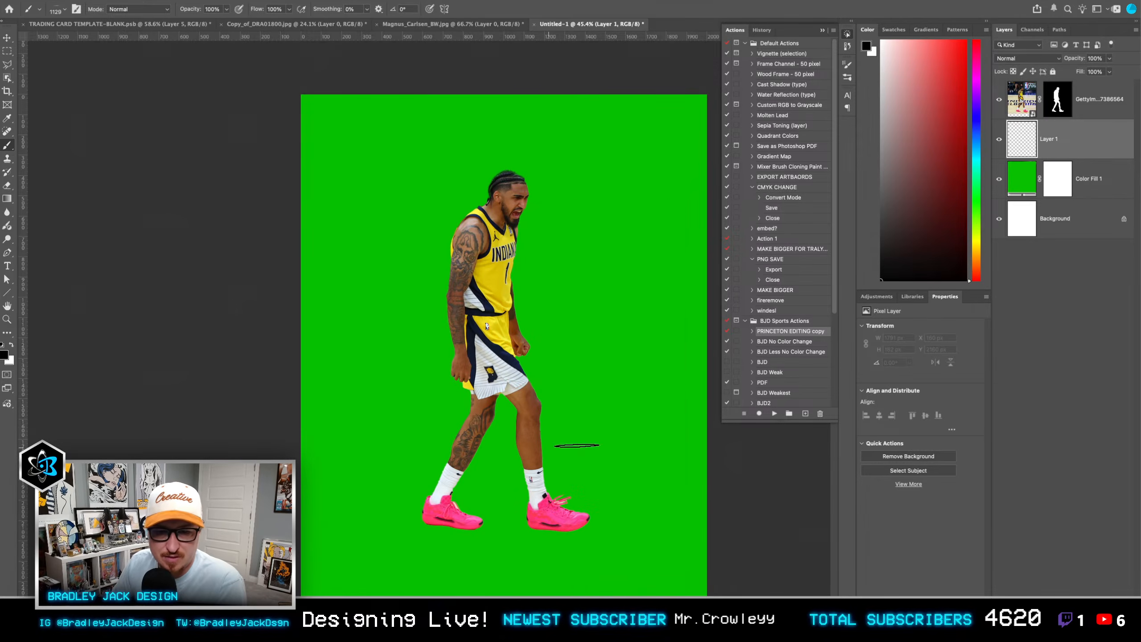
pyautogui.click(498, 546)
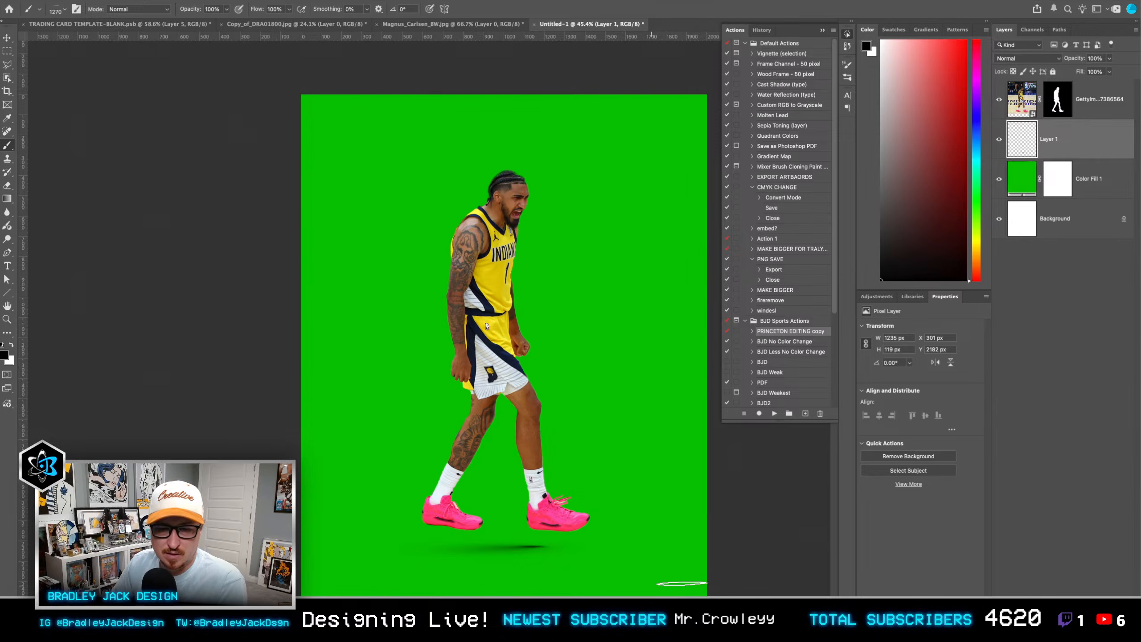
# Step: Scale the stamped foot shadow to about 173% and move it up directly beneath the shoes
pyautogui.press('v')
pyautogui.moveTo(613, 538); pyautogui.dragTo(702, 495)
pyautogui.moveTo(617, 563); pyautogui.dragTo(611, 552)
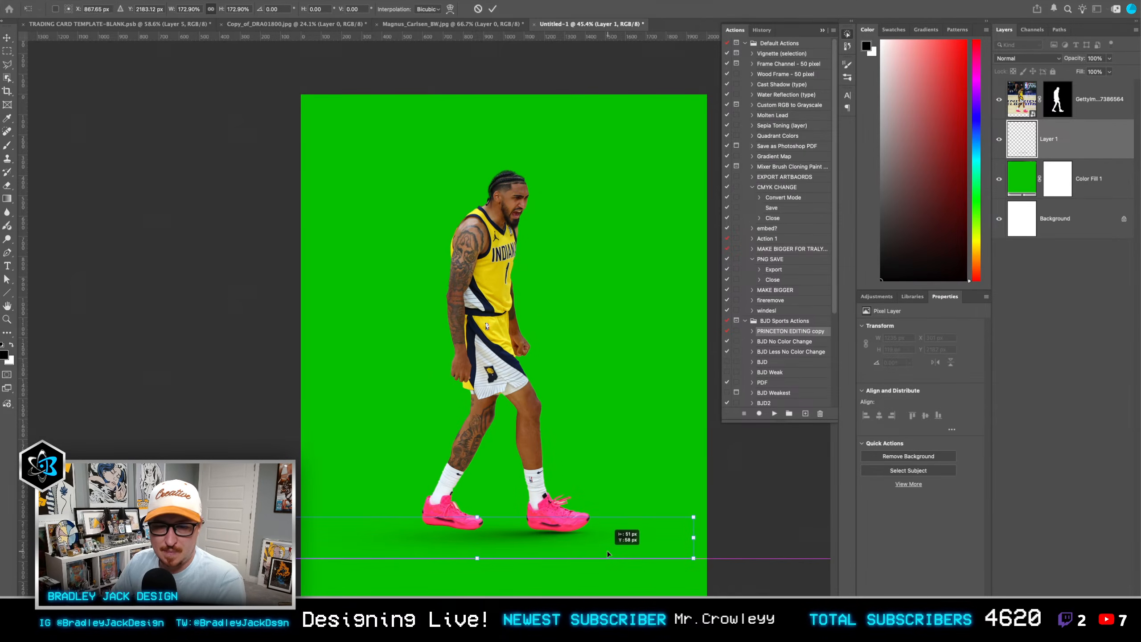
pyautogui.press('Return')
# Step: Stretch the foot shadow to about 229 px high and nudge it to about X -214 px, Y 2046 px
pyautogui.hotkey('ctrl', 't')
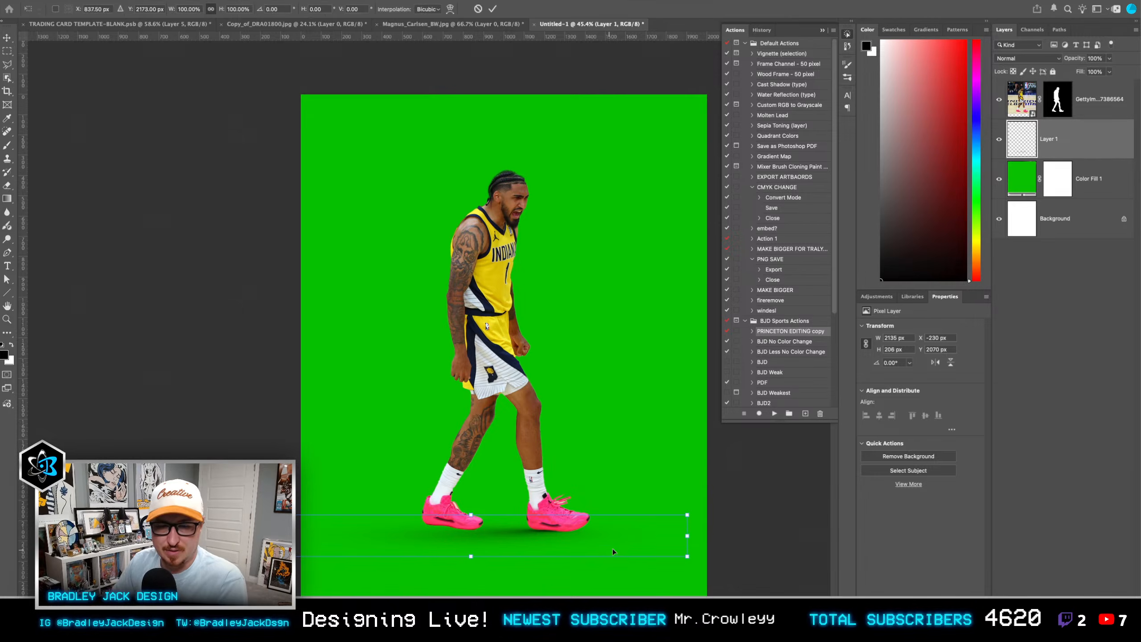
pyautogui.click(700, 534)
pyautogui.moveTo(690, 535)
pyautogui.mouseDown()
pyautogui.moveTo(691, 552)
pyautogui.moveTo(700, 542)
pyautogui.mouseUp()
pyautogui.press('Return')
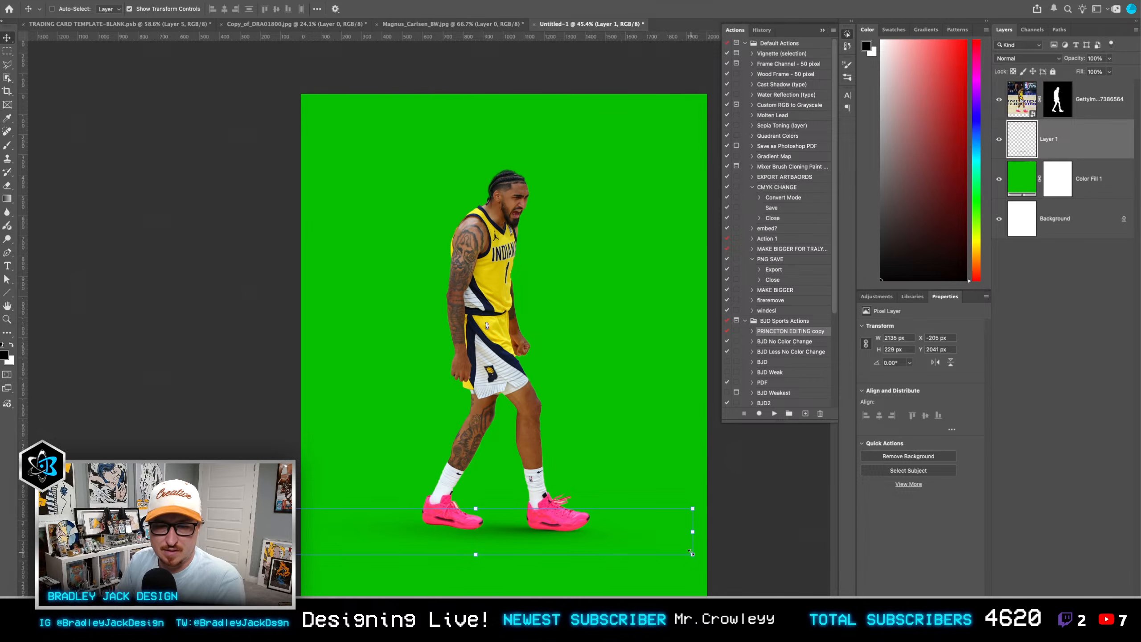
pyautogui.moveTo(691, 552); pyautogui.dragTo(690, 551)
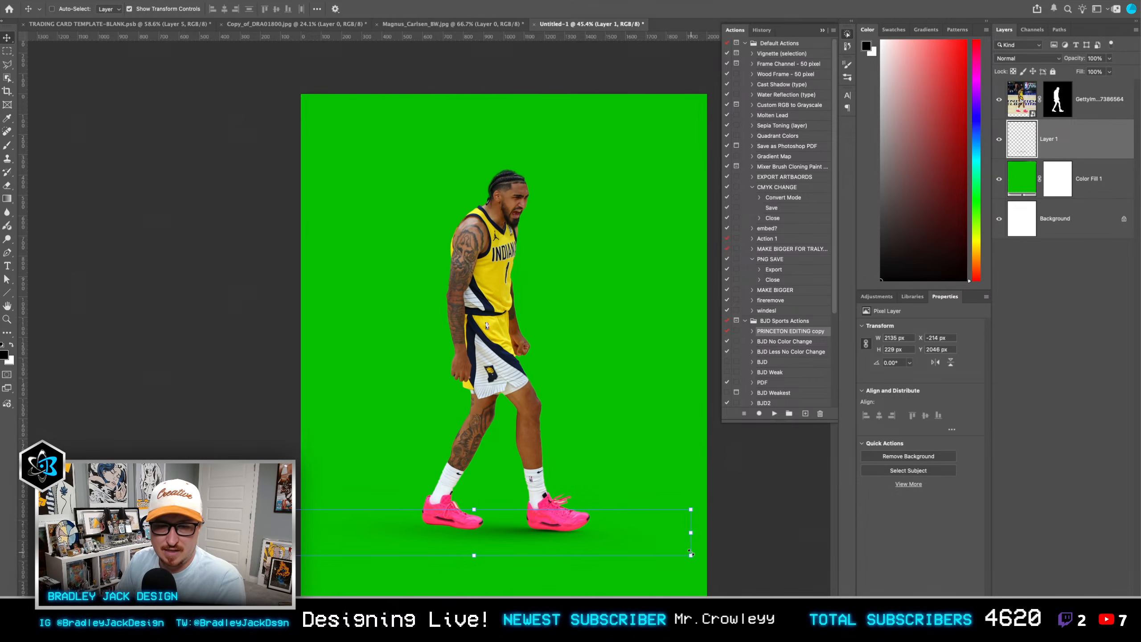
# Step: Stamp a black shadow on a new layer above the foot shadow with the Ball Shadow 3 brush at 977 px
pyautogui.press('super+alt+shift+n')
pyautogui.press('b')
pyautogui.rightClick(478, 445)
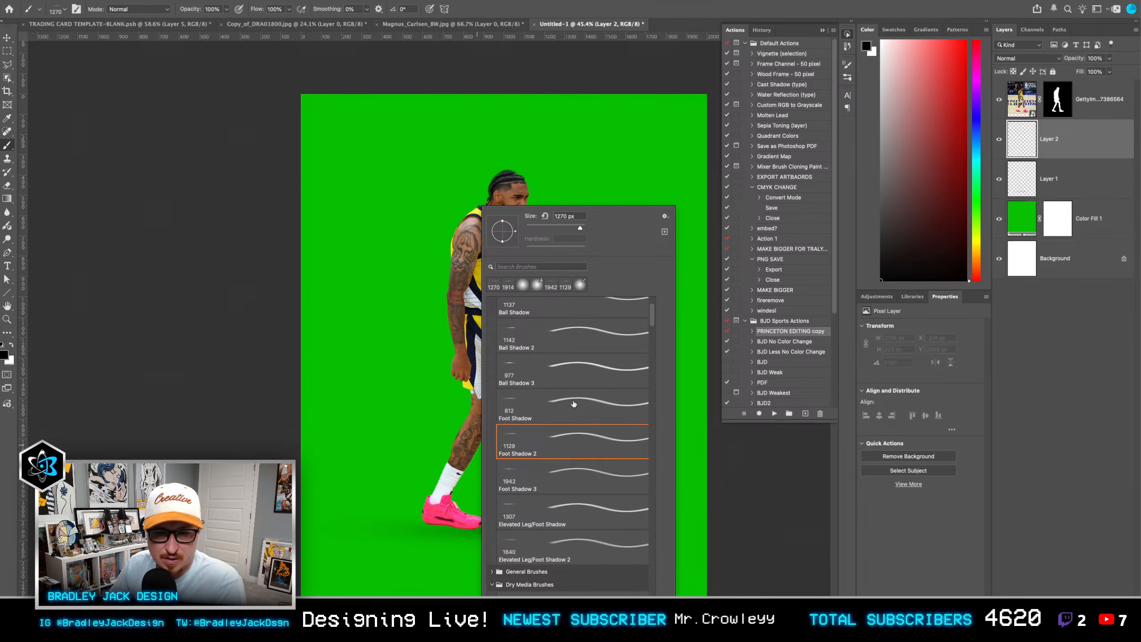
pyautogui.click(555, 367)
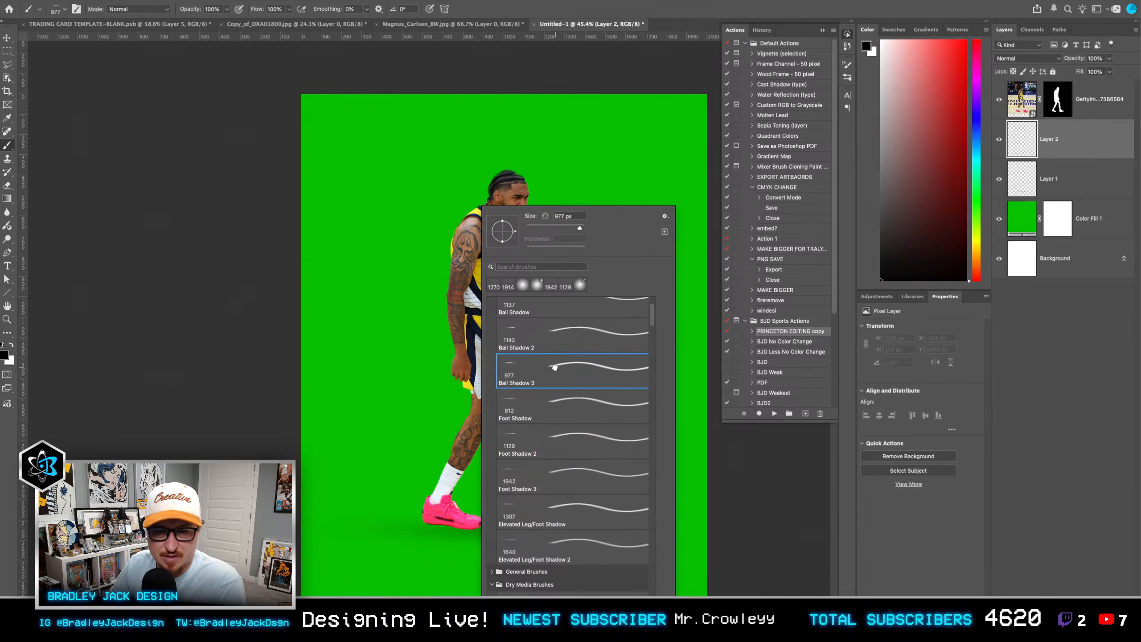
pyautogui.press('Return')
pyautogui.click(514, 387)
# Step: Move the ball shadow beneath the shoes to about X 346 px, Y 2112 px, and set its opacity to 80%
pyautogui.press('v')
pyautogui.moveTo(527, 402)
pyautogui.mouseDown()
pyautogui.moveTo(543, 483)
pyautogui.moveTo(523, 539)
pyautogui.moveTo(506, 543)
pyautogui.mouseUp()
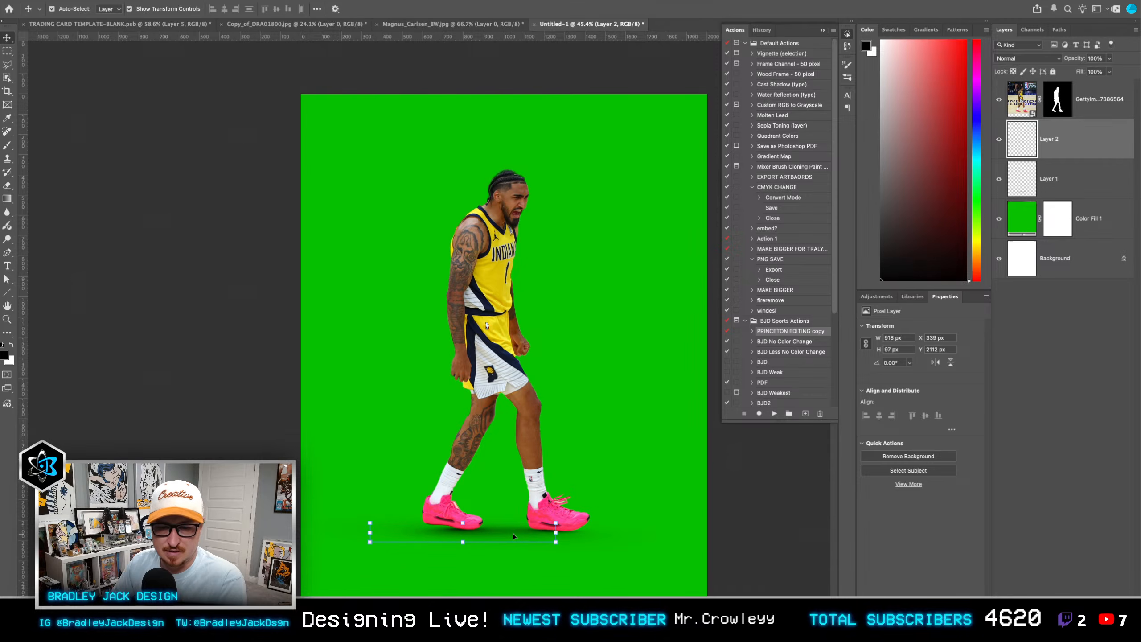
pyautogui.hotkey('shift', 'Left')
pyautogui.hotkey('shift', 'Left')
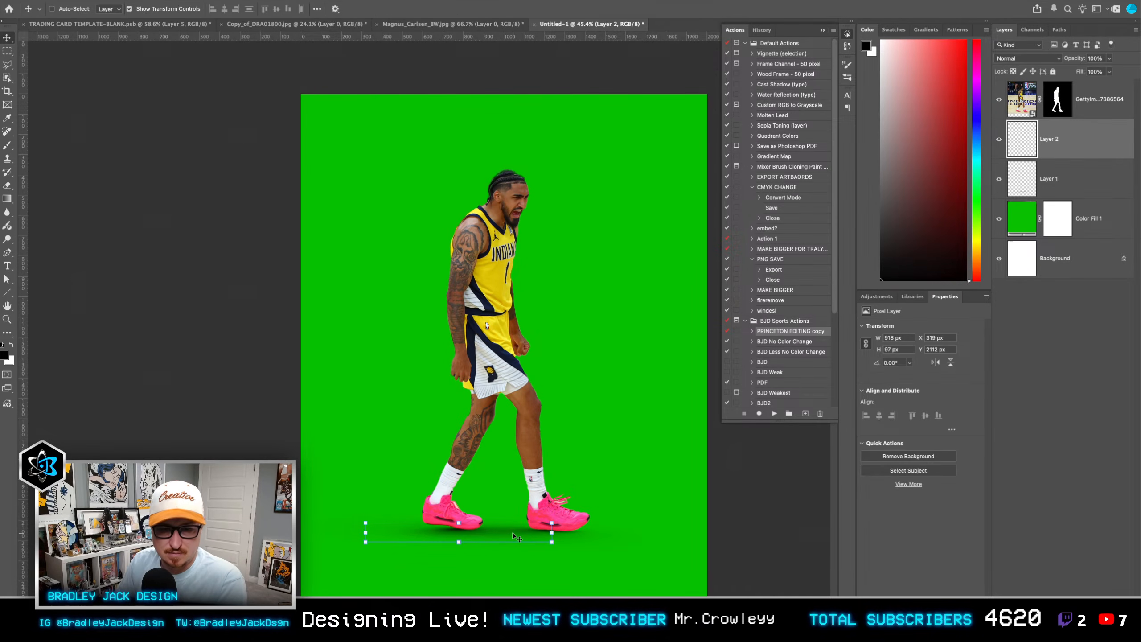
pyautogui.hotkey('shift', 'Right')
pyautogui.hotkey('shift', 'Right')
pyautogui.hotkey('shift', 'Right')
pyautogui.press('8')
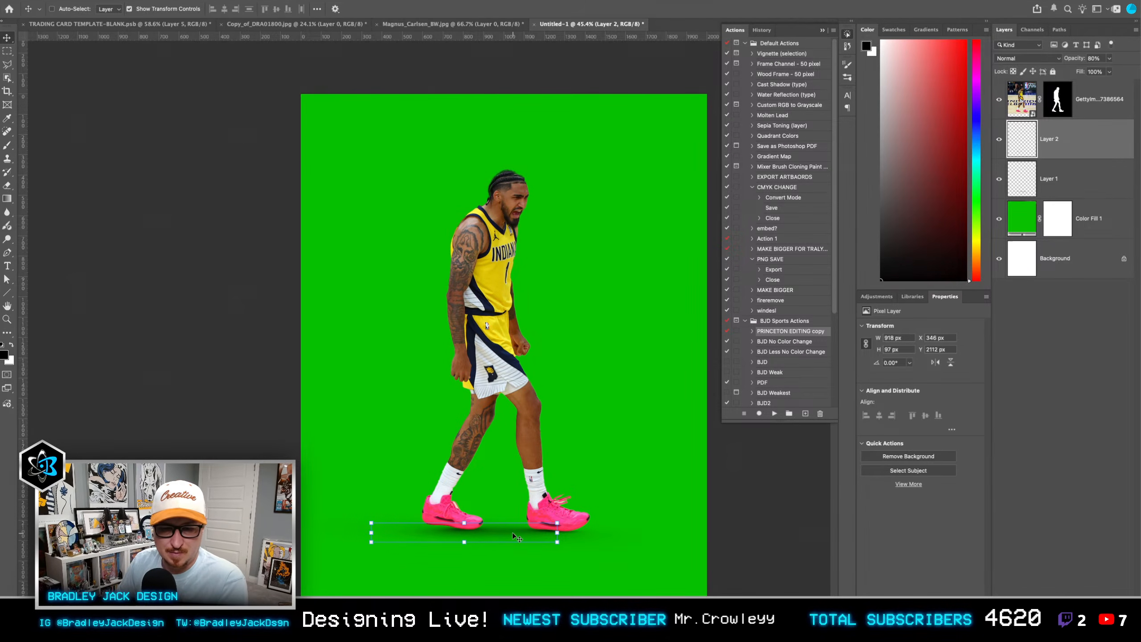
# Step: Duplicate the ball shadow to about X 187 px, Y 2113 px at 20% opacity, and nudge the original up to Y 2109 px
pyautogui.moveTo(512, 533); pyautogui.dragTo(477, 535)
pyautogui.press('2')
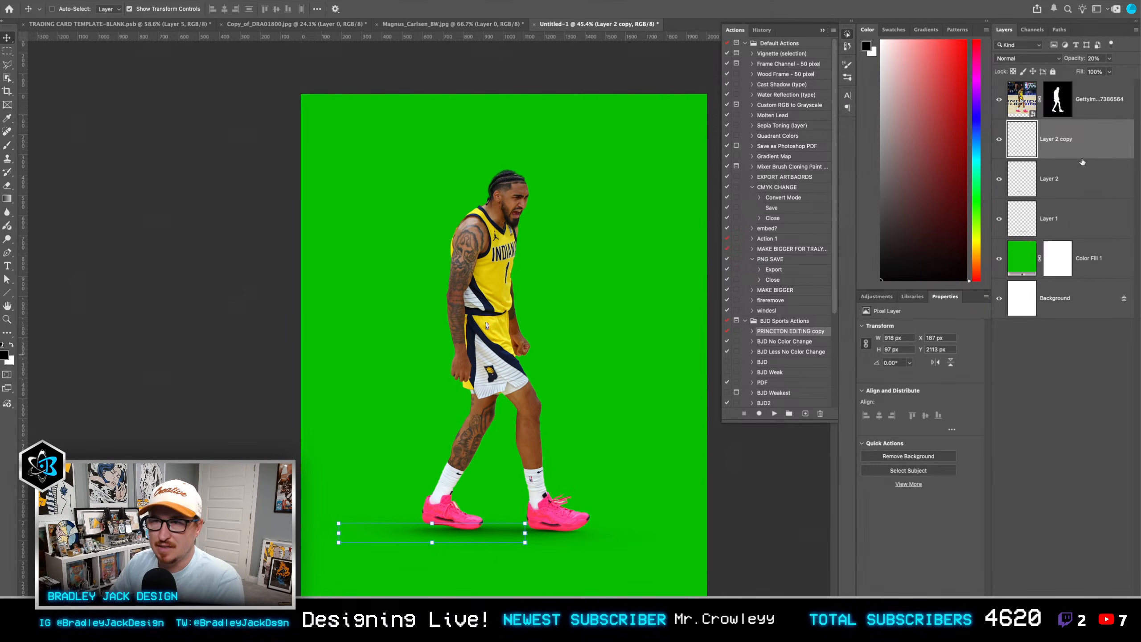
pyautogui.click(1068, 186)
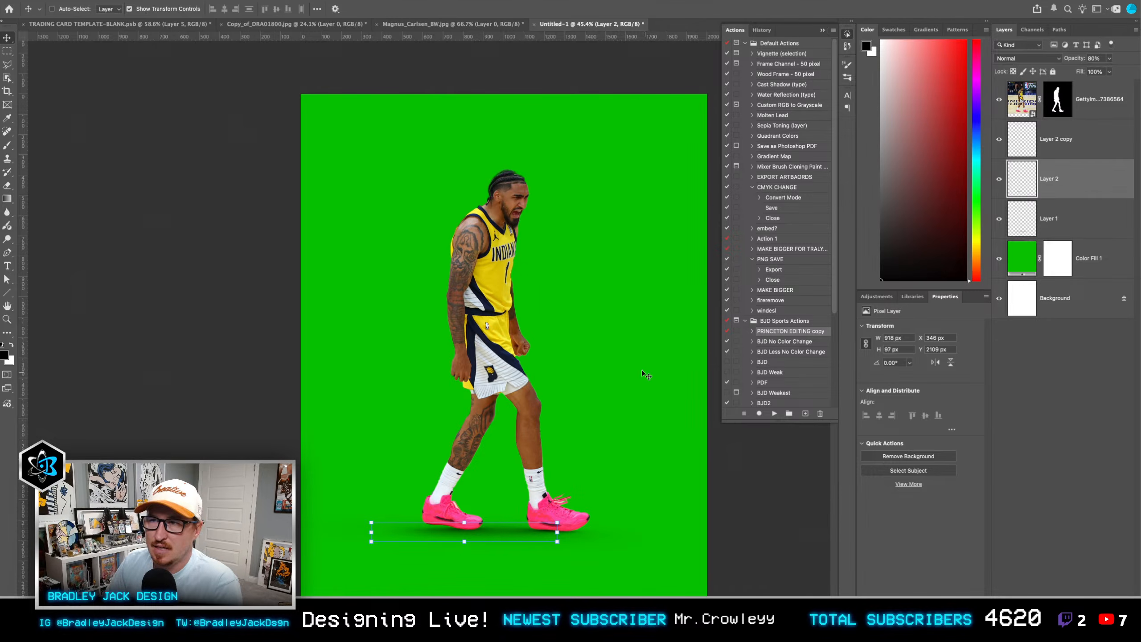
pyautogui.click(1082, 380)
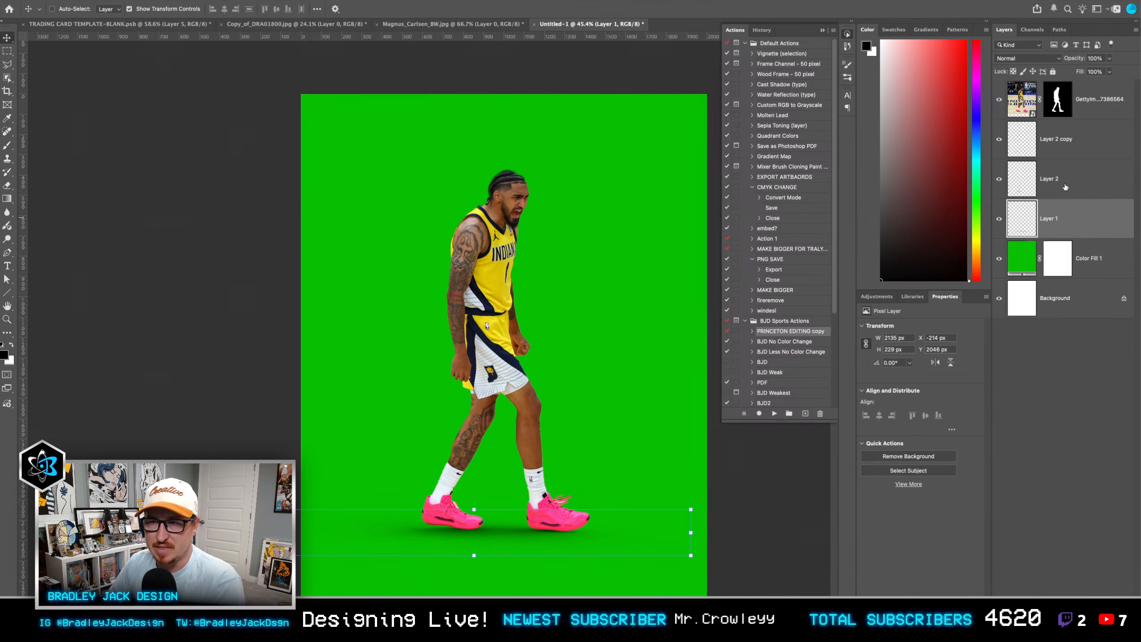
# Step: Add a layer mask to the wide foot shadow on Layer 1 and draw a horizontal gradient from the rear shoe to the front shoe
pyautogui.click(1059, 222)
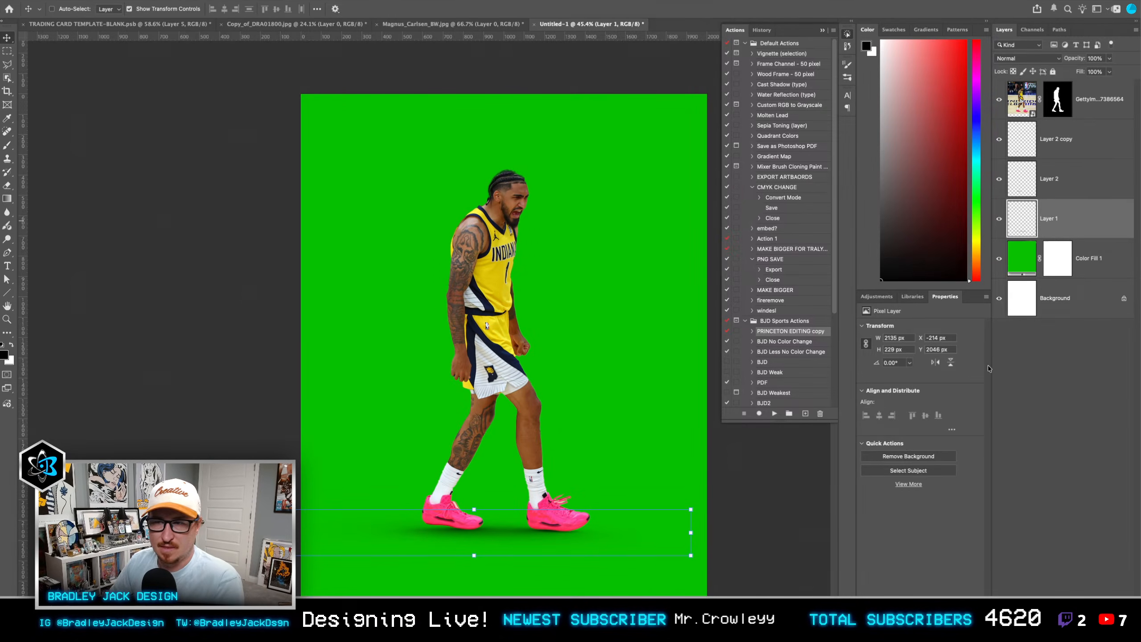
pyautogui.click(1016, 370)
pyautogui.click(1057, 222)
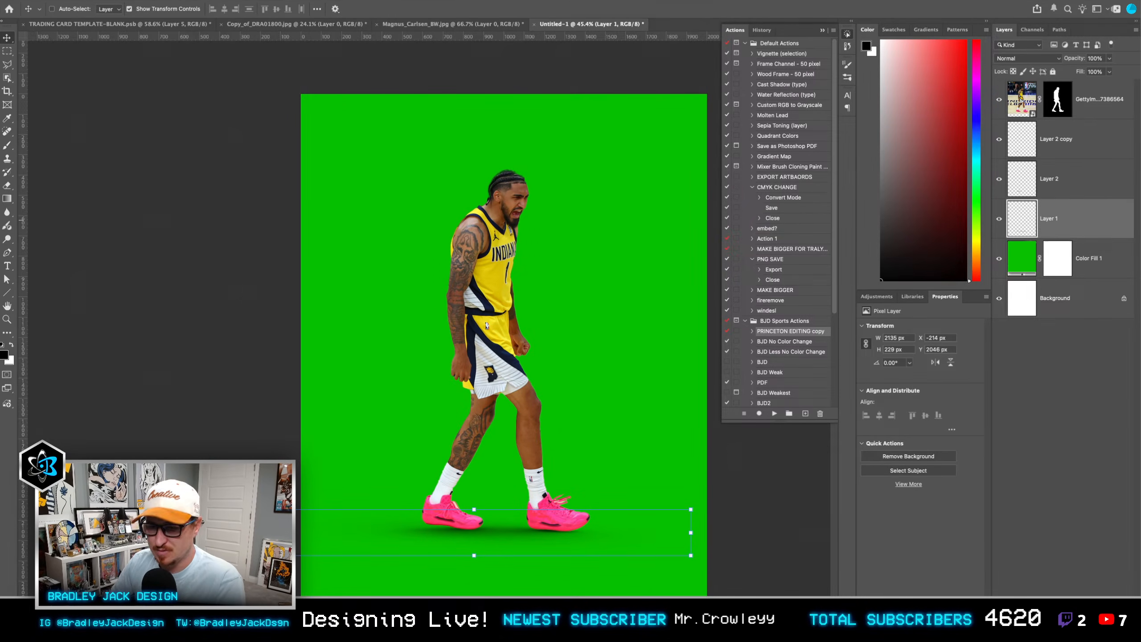
pyautogui.click(1050, 630)
pyautogui.press('g')
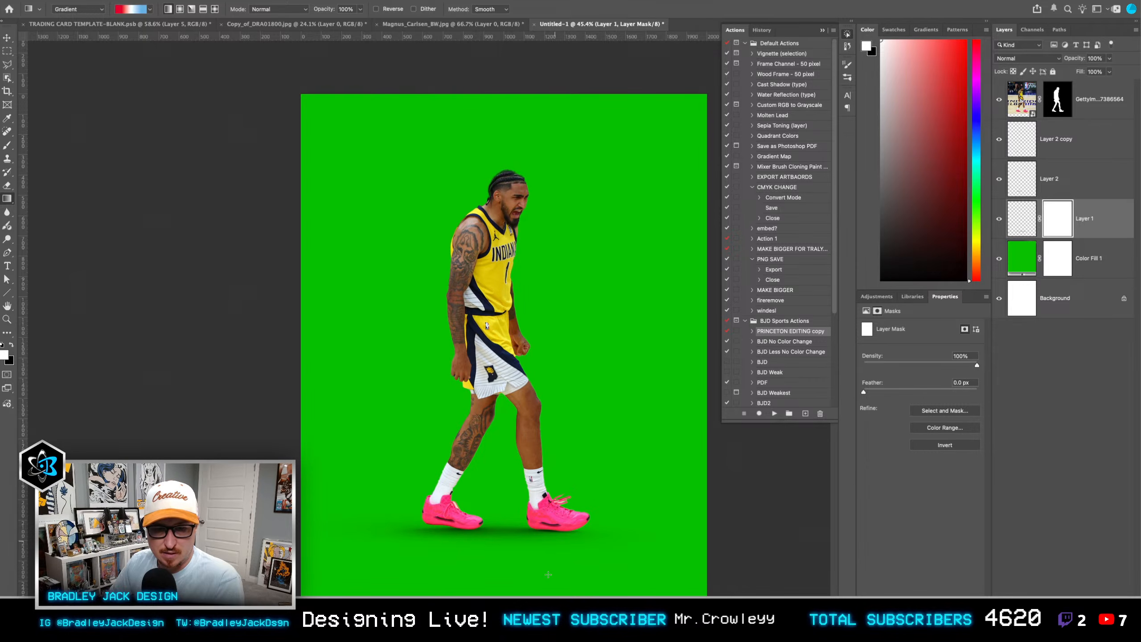
pyautogui.moveTo(411, 521); pyautogui.dragTo(551, 520)
# Step: Change the Layer 1 mask gradient to the basic foreground-to-transparent preset with black as the foreground colour
pyautogui.click(97, 9)
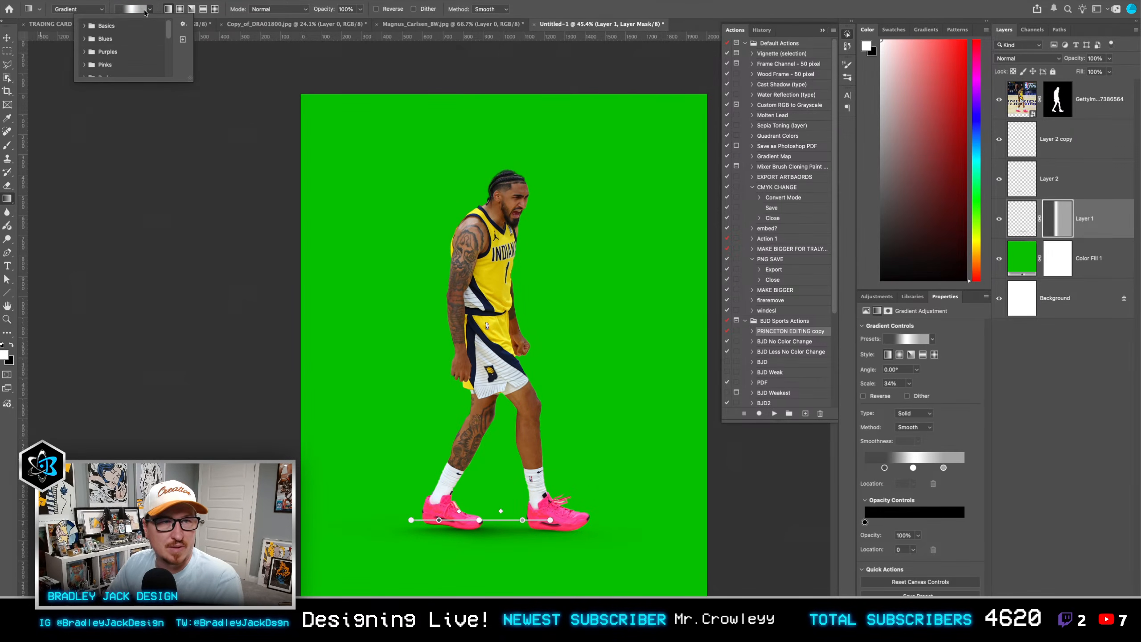
pyautogui.click(83, 26)
pyautogui.doubleClick(112, 39)
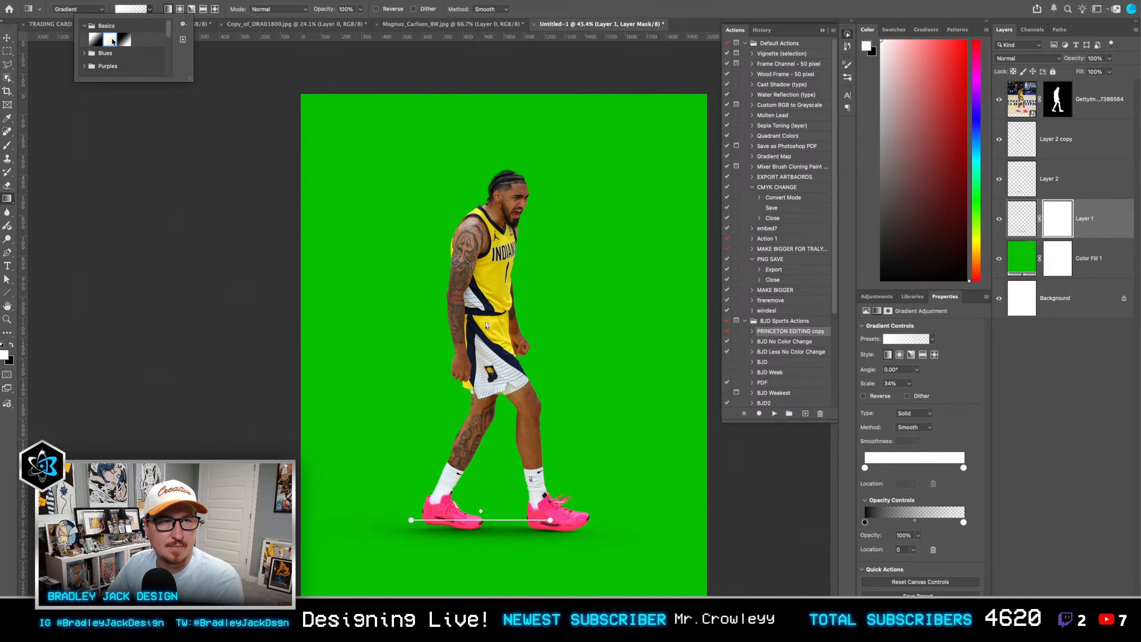
pyautogui.press('x')
pyautogui.click(135, 9)
pyautogui.doubleClick(107, 35)
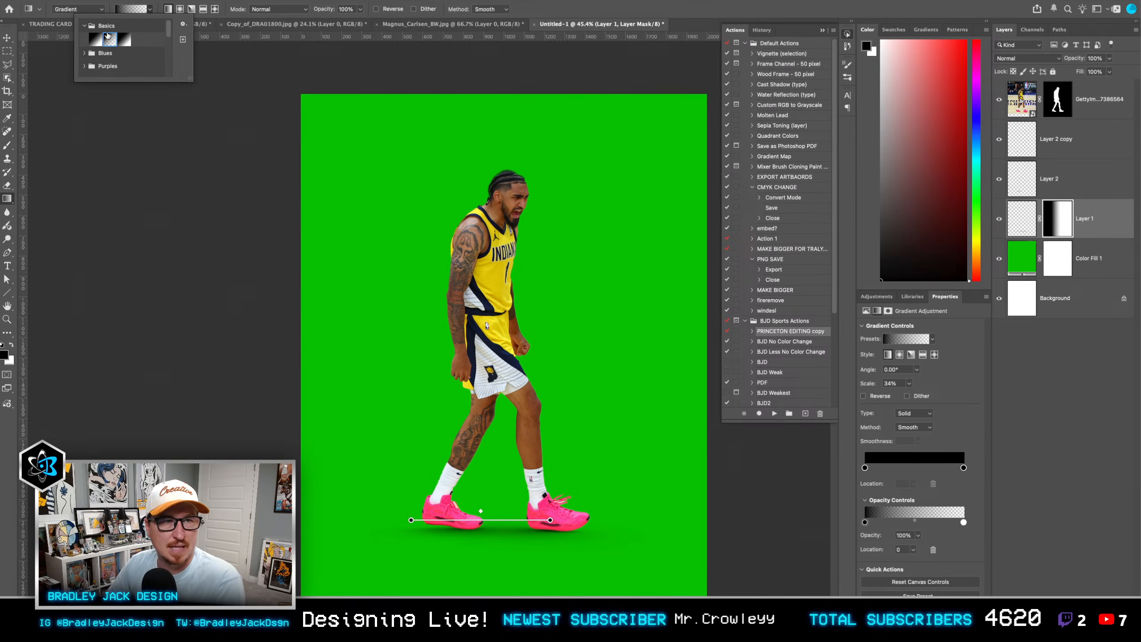
pyautogui.press('v')
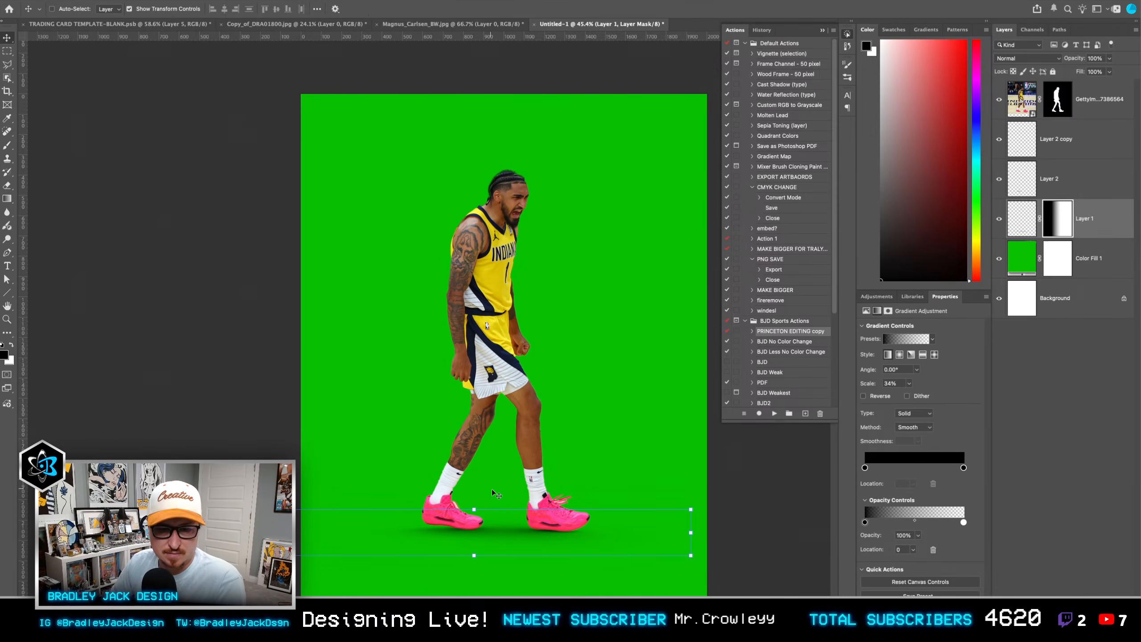
# Step: Group Layer 2 and its copy, and add a layer mask to the group
pyautogui.click(1053, 181)
pyautogui.keyDown('shift'); pyautogui.click(1063, 149); pyautogui.keyUp('shift')
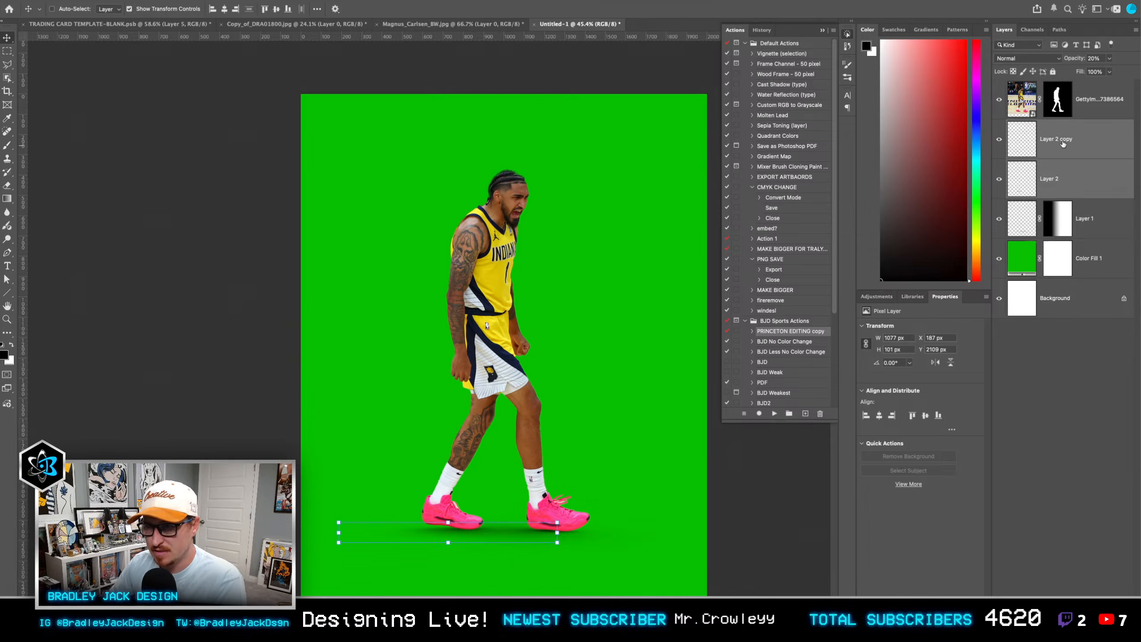
pyautogui.hotkey('ctrl', 'g')
pyautogui.click(1052, 634)
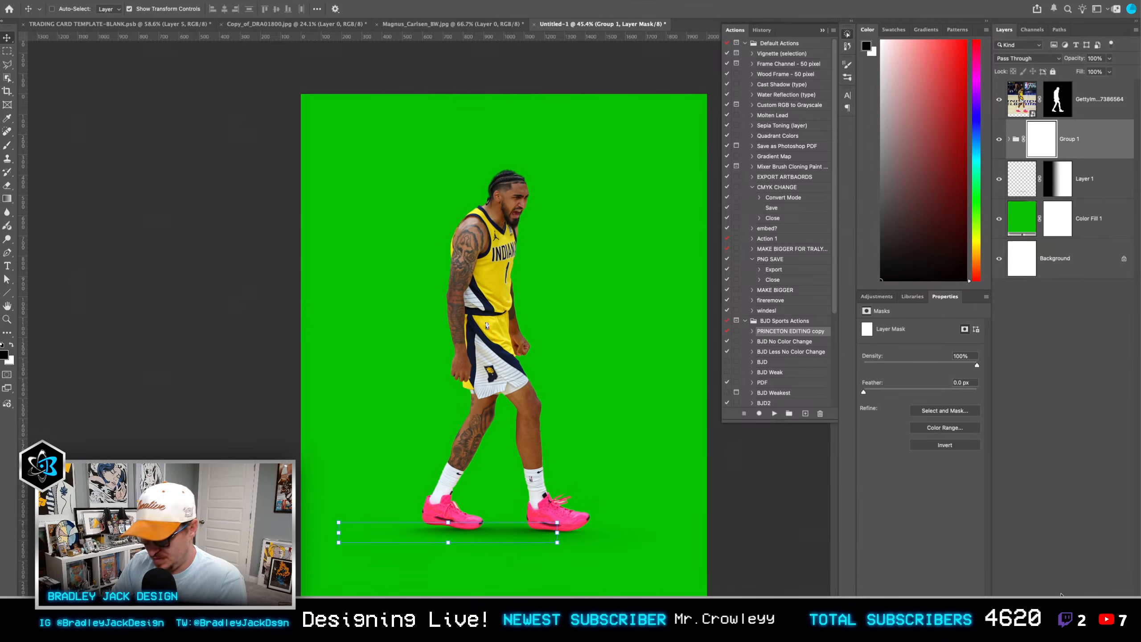
# Step: Fade the group's shadow under the front shoe with a black-to-transparent mask gradient at -180° and 17% scale
pyautogui.press('g')
pyautogui.moveTo(579, 525); pyautogui.dragTo(451, 526)
pyautogui.moveTo(580, 525); pyautogui.dragTo(528, 527)
pyautogui.press('v')
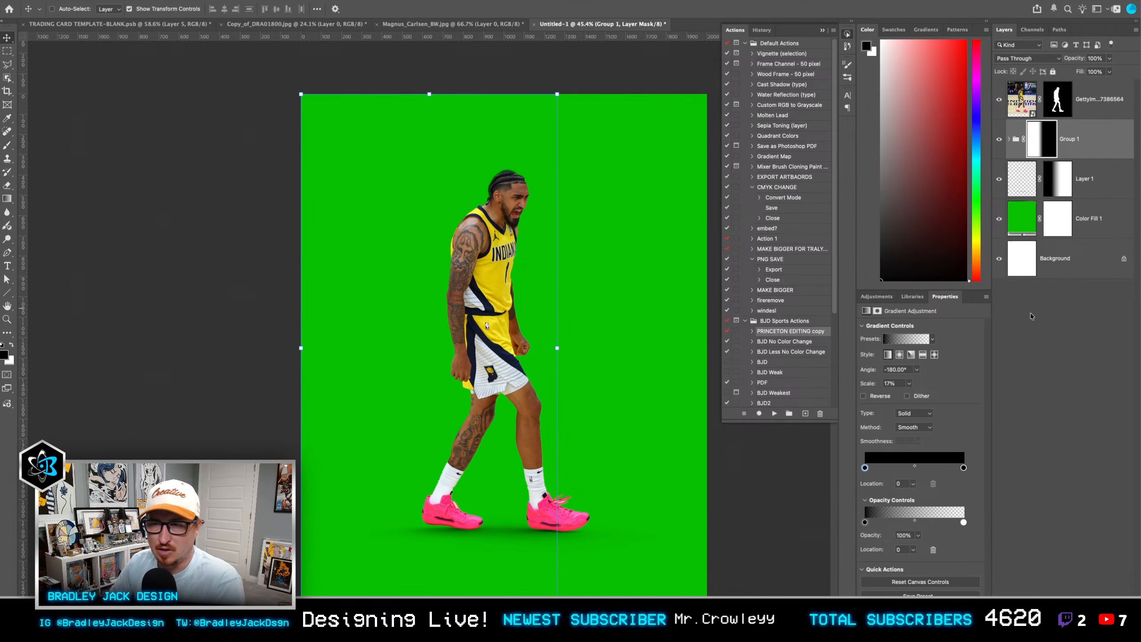
pyautogui.click(1069, 312)
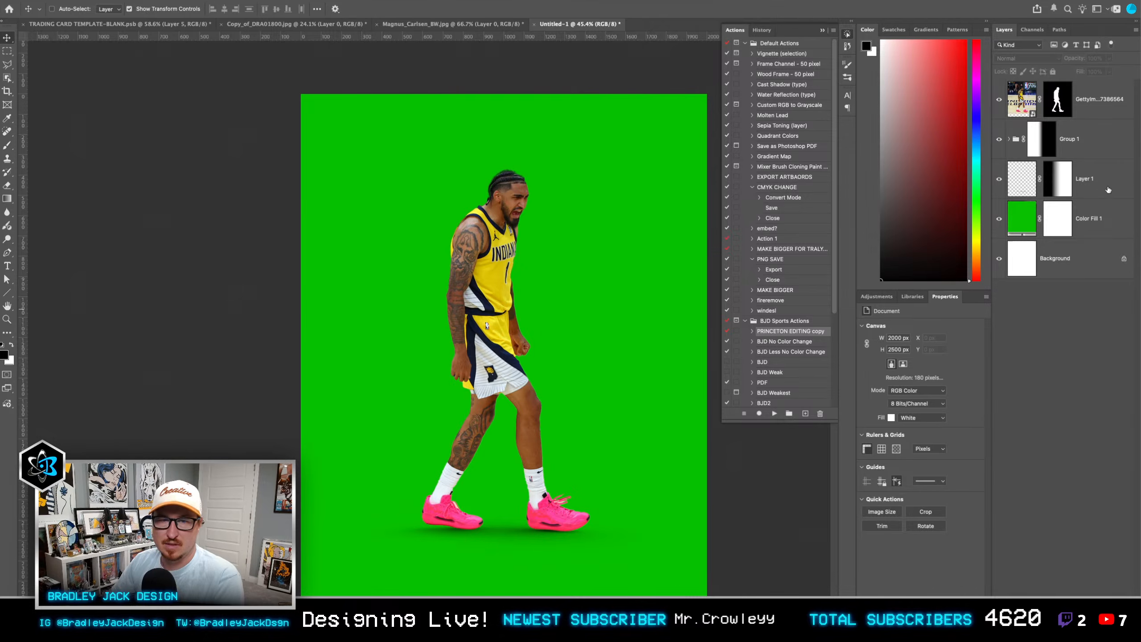
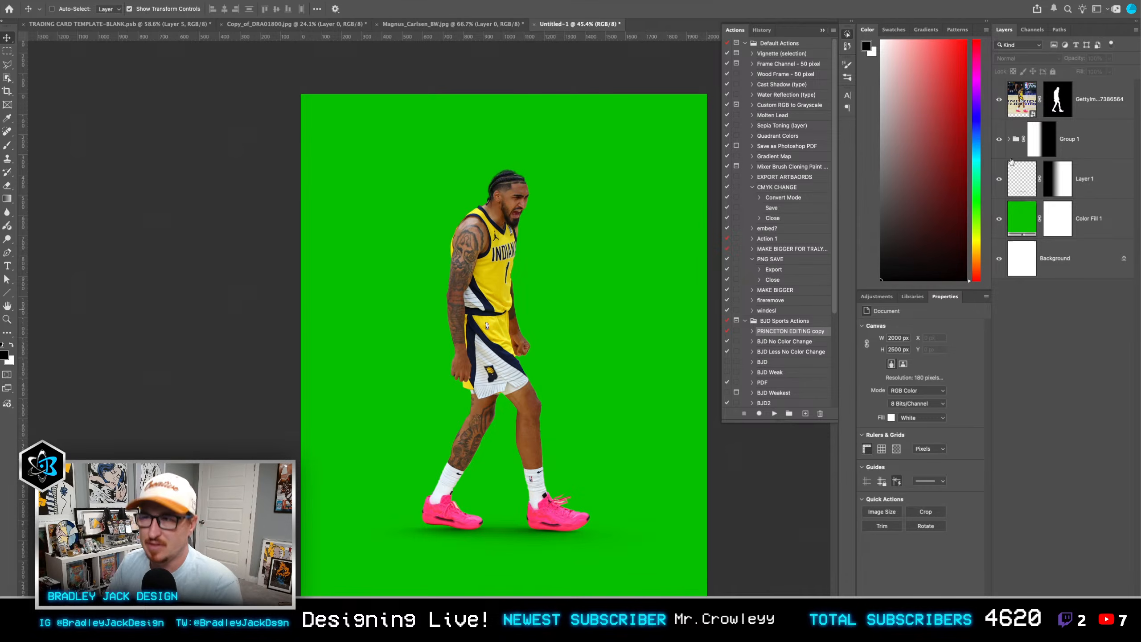
# Step: Set the opacity of the wide foot shadow on Layer 1 to 80%
pyautogui.click(1091, 189)
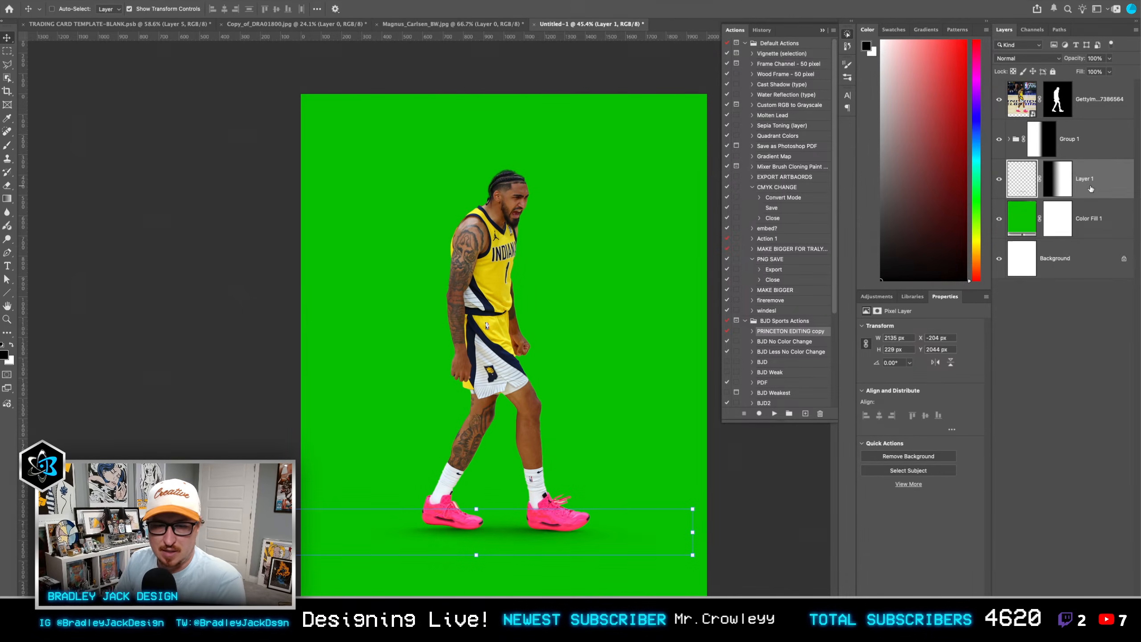
pyautogui.press('8')
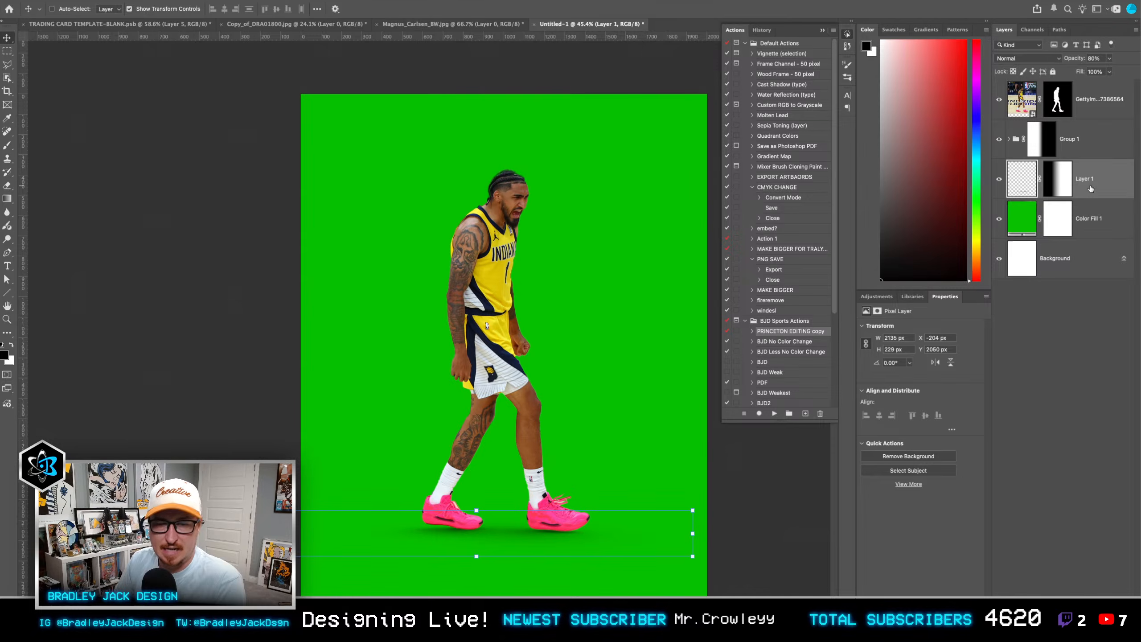
pyautogui.click(1041, 384)
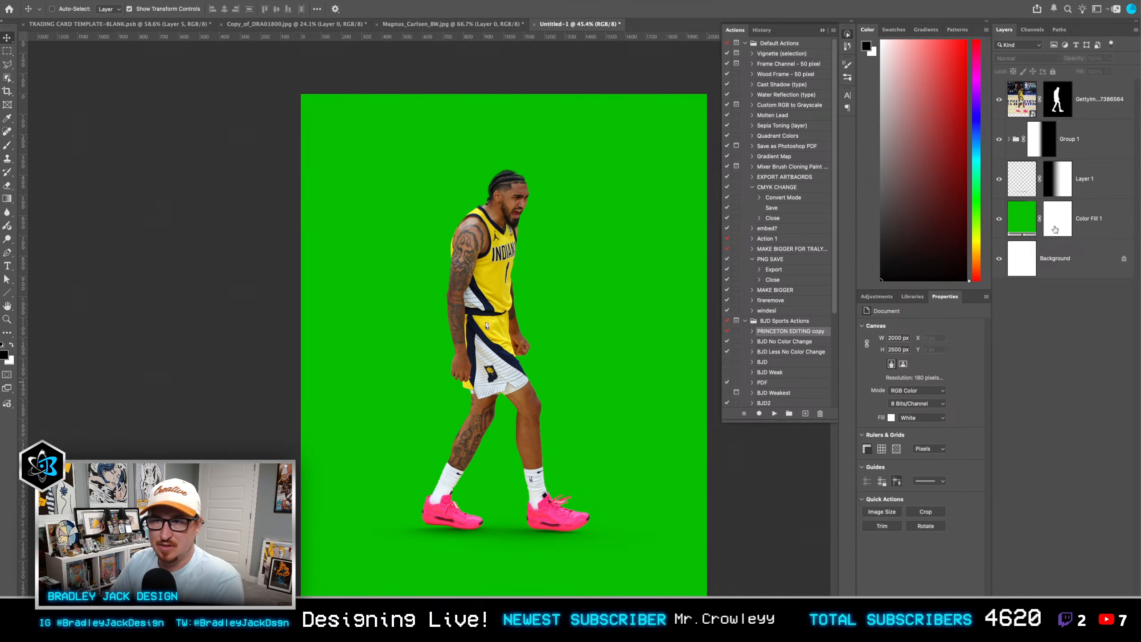
# Step: Hide the Group 1 and Layer 1 shadows and add a new empty layer above the group
pyautogui.moveTo(998, 192); pyautogui.dragTo(998, 144)
pyautogui.click(1075, 143)
pyautogui.press('alt+shift+super+n')
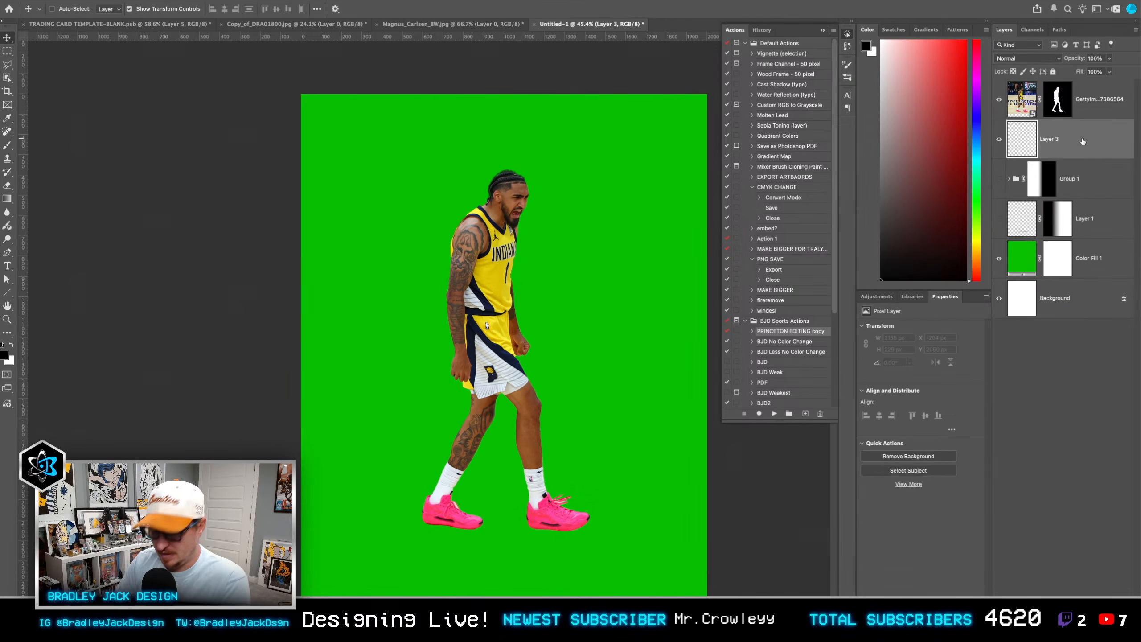
# Step: Choose the Soft Round brush with 0% hardness and flatten its tip into a thin horizontal ellipse
pyautogui.press('b')
pyautogui.rightClick(482, 255)
pyautogui.scroll(3, 584, 360)
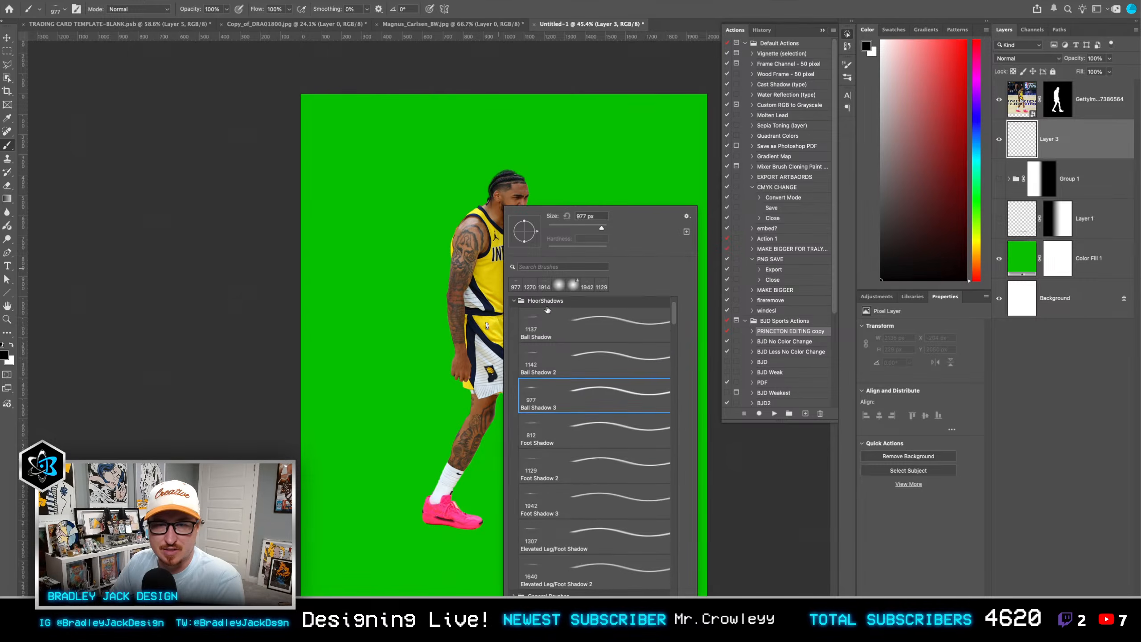
pyautogui.click(522, 305)
pyautogui.click(557, 330)
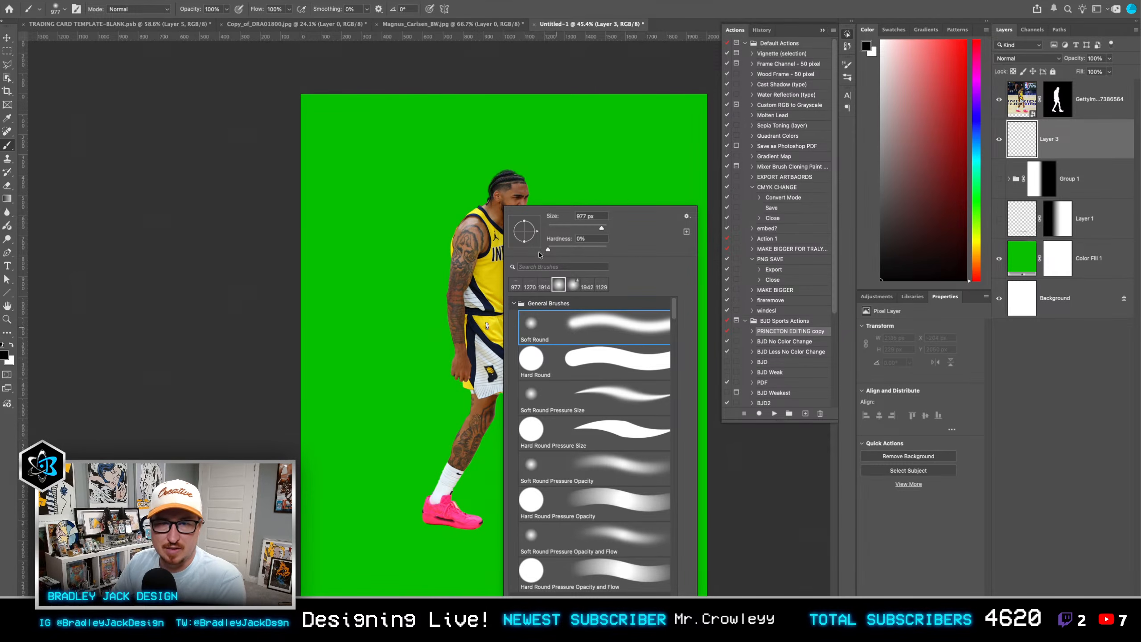
pyautogui.moveTo(527, 243); pyautogui.dragTo(530, 241)
pyautogui.press('super+z')
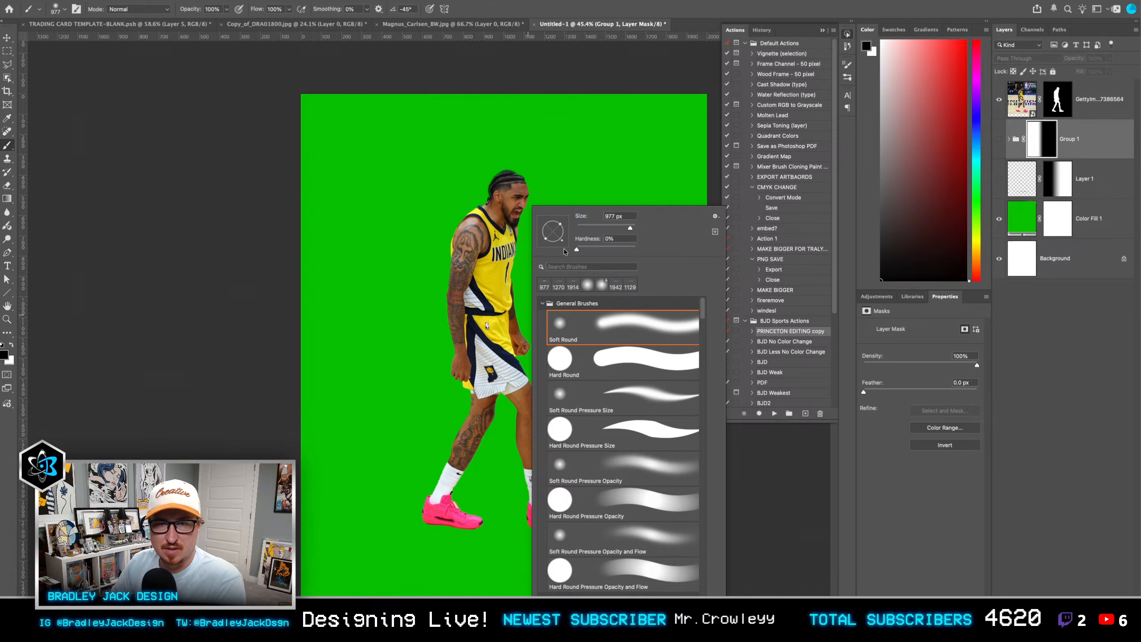
pyautogui.moveTo(558, 245); pyautogui.dragTo(557, 235)
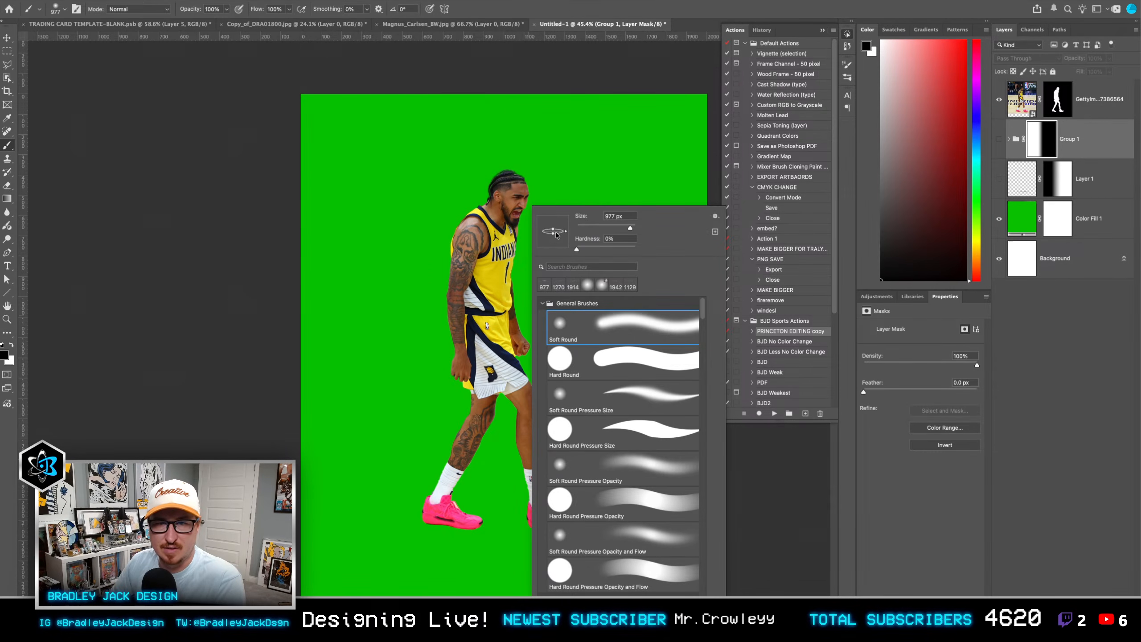
pyautogui.click(500, 541)
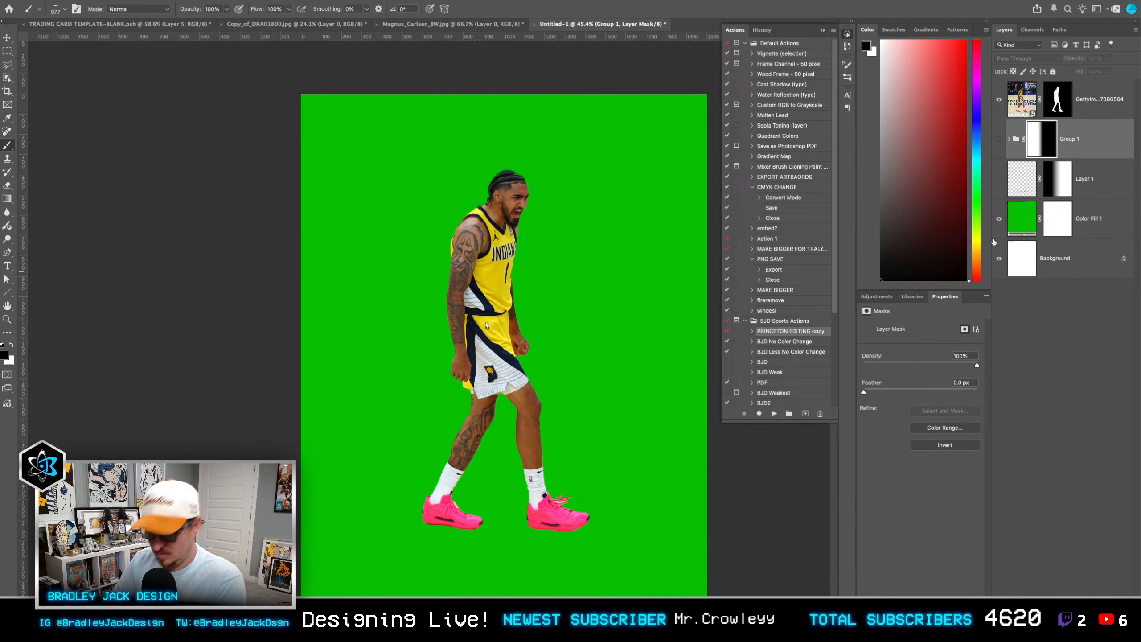
# Step: On a new layer beneath the player, paint soft black elliptical shadows under the front and rear shoes
pyautogui.press('super+alt+shift+n')
pyautogui.moveTo(559, 536)
pyautogui.mouseDown()
pyautogui.moveTo(492, 532)
pyautogui.moveTo(574, 536)
pyautogui.mouseUp()
pyautogui.click(557, 533)
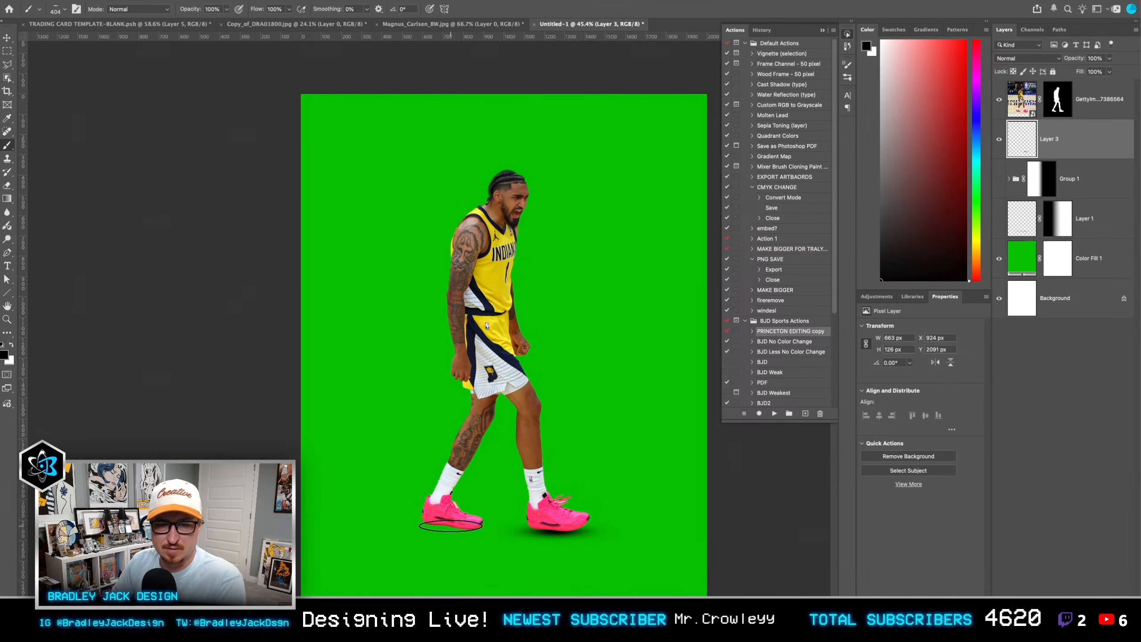
pyautogui.click(451, 526)
pyautogui.press('v')
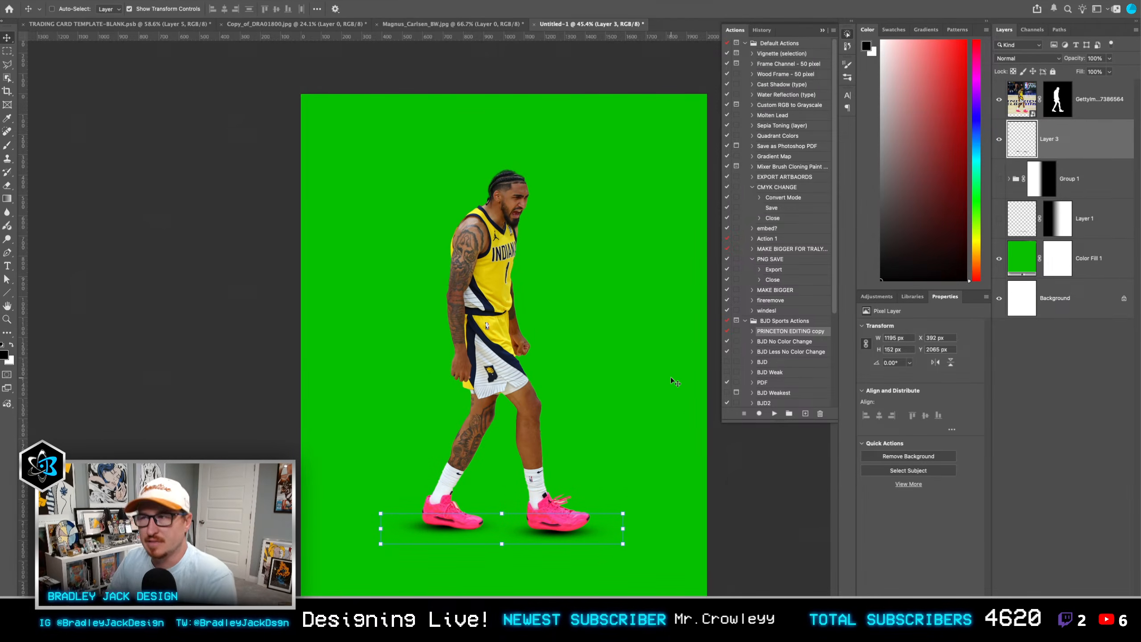
# Step: Close the basketball player shadow demo and delete the test shadow layers, Layers 3 to 5, from the trading card template
pyautogui.click(1056, 300)
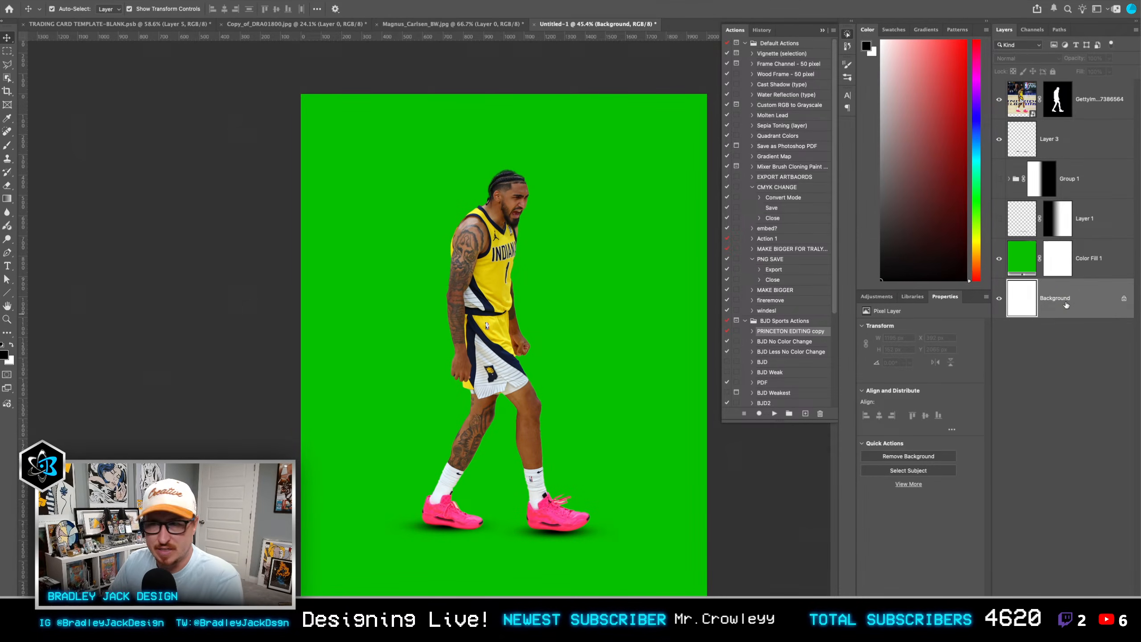
pyautogui.press('super+w')
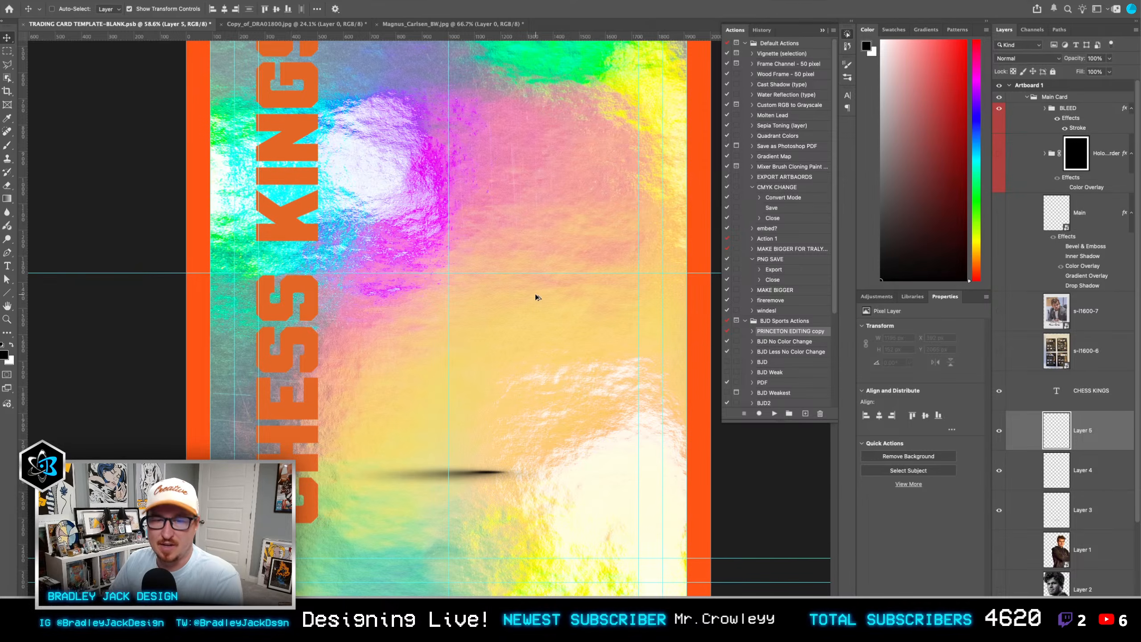
pyautogui.keyDown('shift'); pyautogui.click(1083, 510); pyautogui.keyUp('shift')
pyautogui.press('Delete')
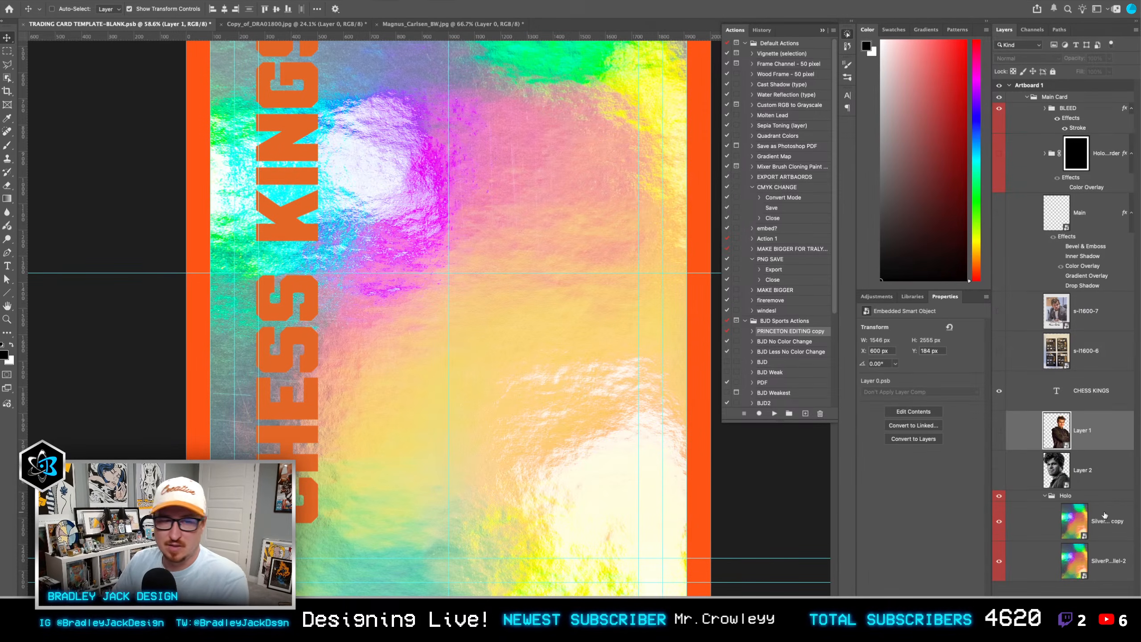
# Step: Make the Layer 1 cut-out of the chess player in the black hoodie visible on the card
pyautogui.press('super+0')
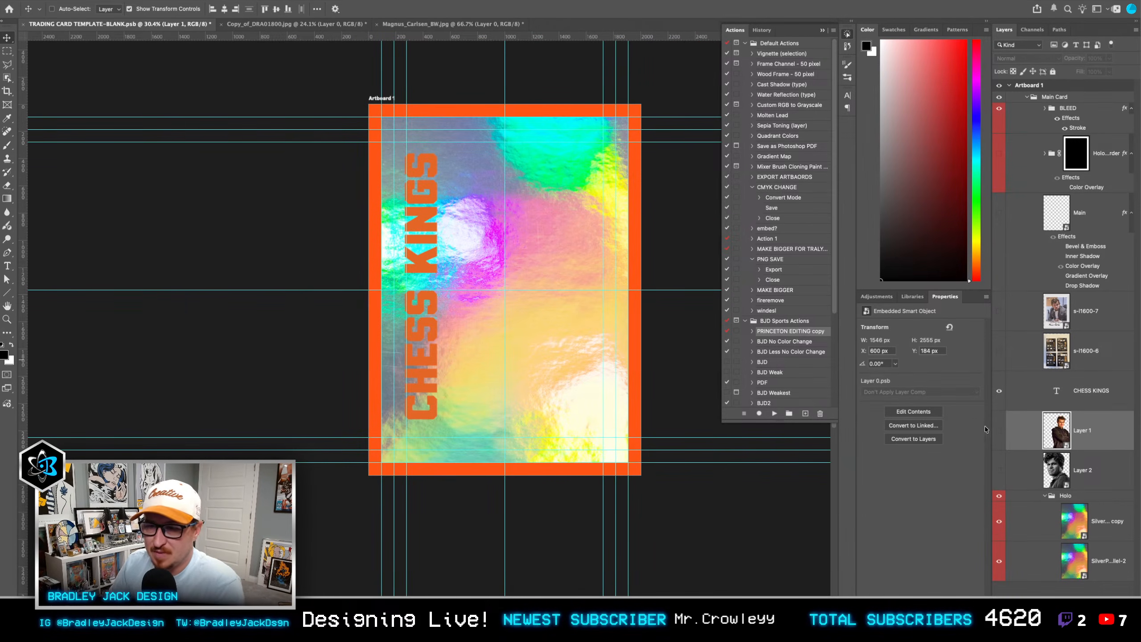
pyautogui.doubleClick(1006, 438)
pyautogui.press('Escape')
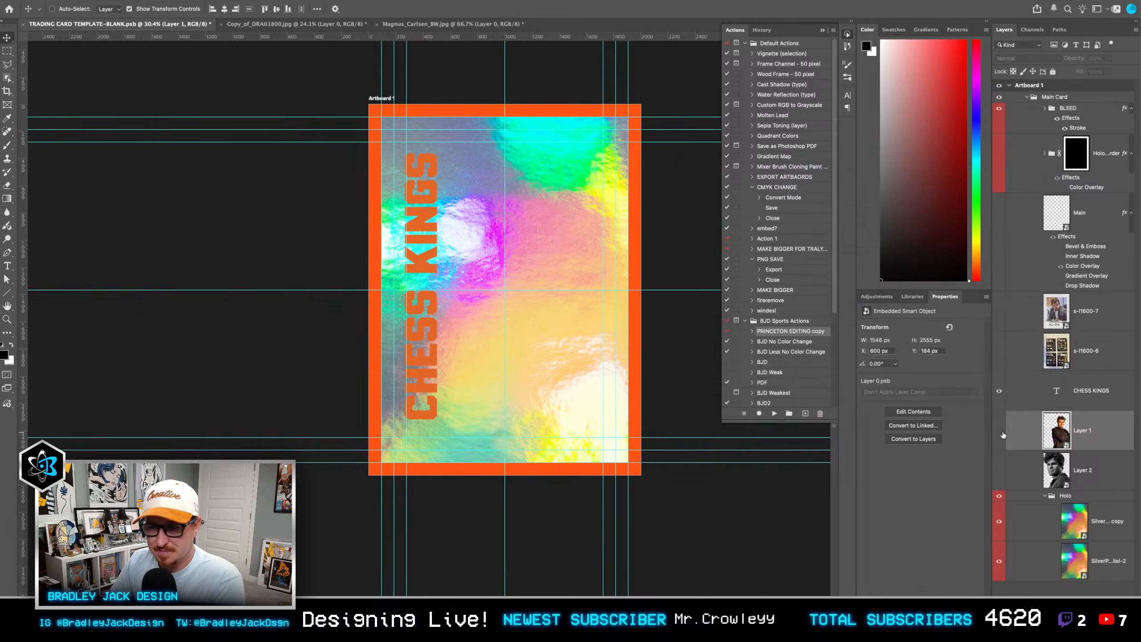
pyautogui.click(1000, 431)
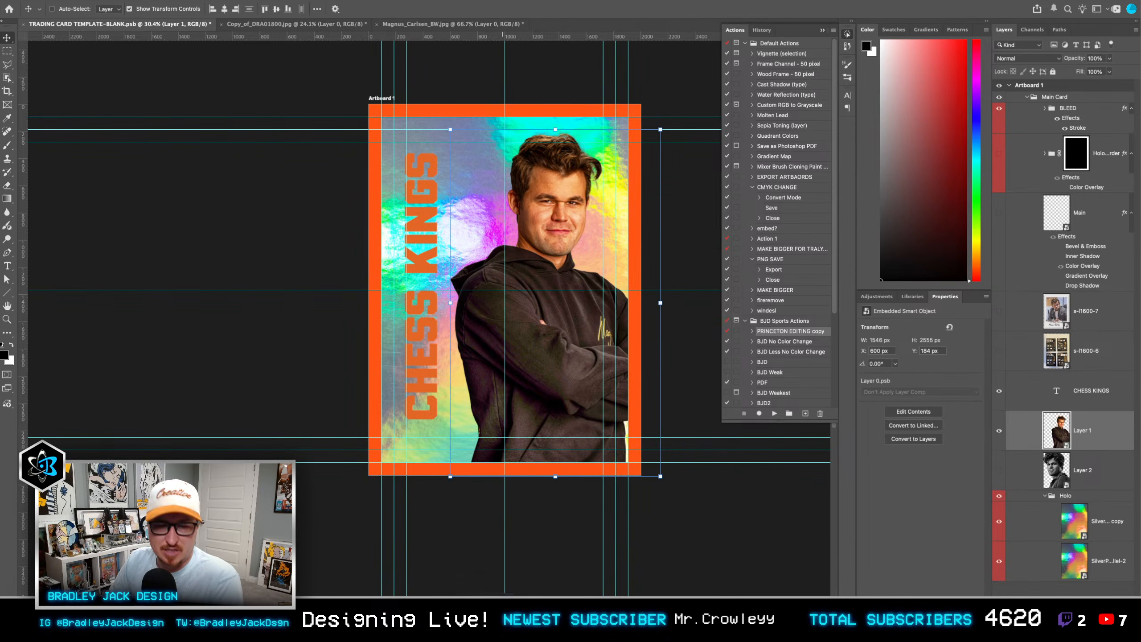
pyautogui.click(374, 580)
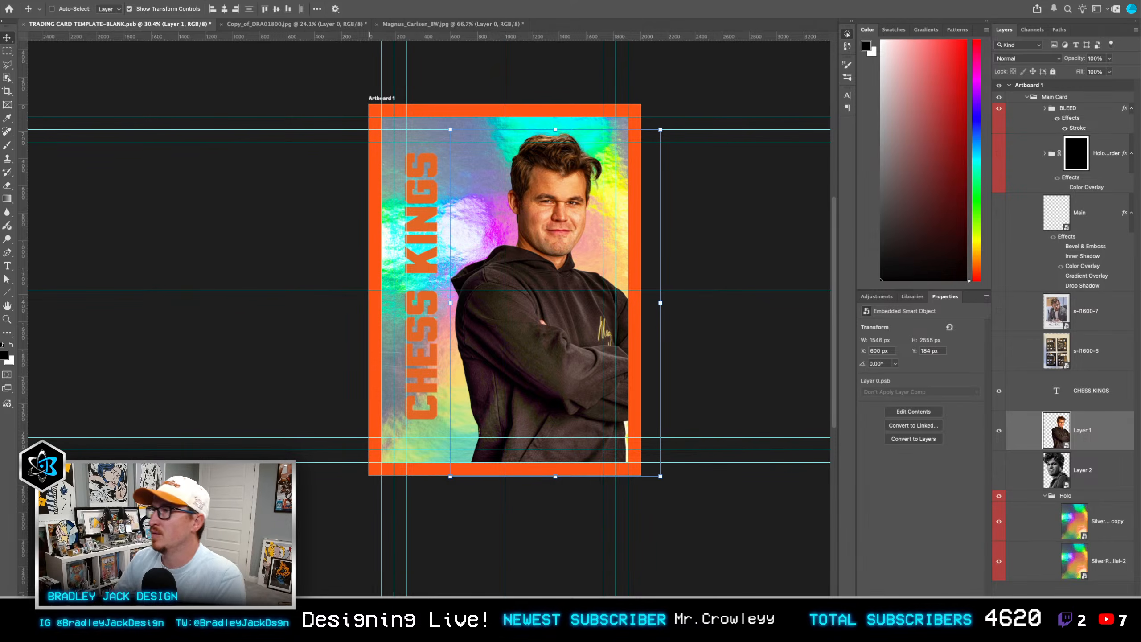
# Step: Switch to Envato in the browser and search all categories for "chess king"
pyautogui.moveTo(1140, 42); pyautogui.dragTo(749, 29)
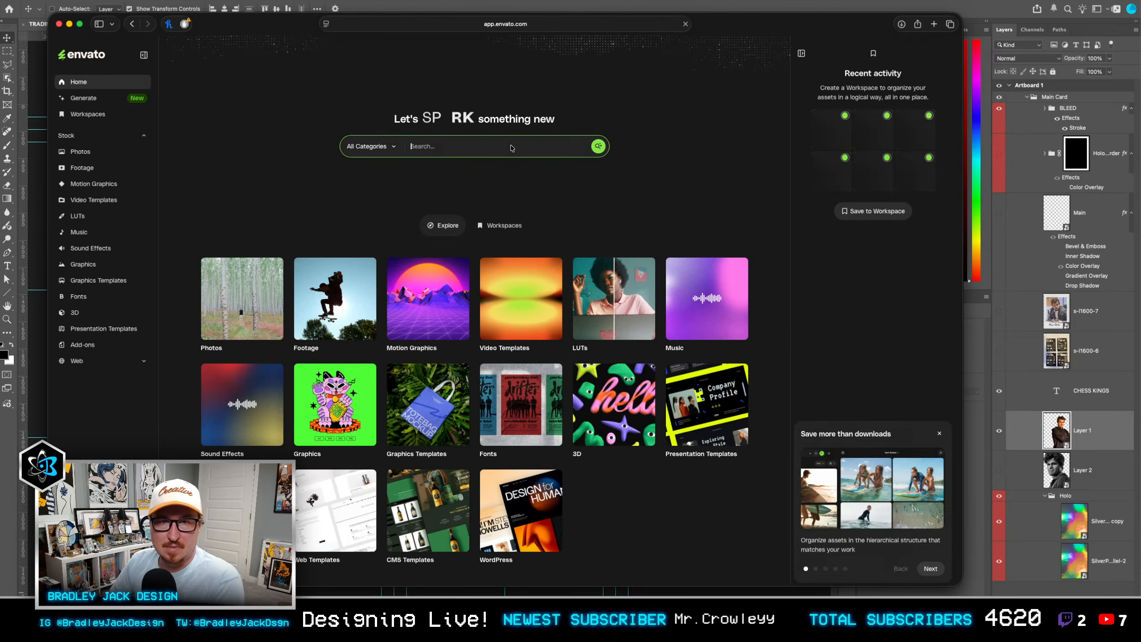
pyautogui.write('chess k')
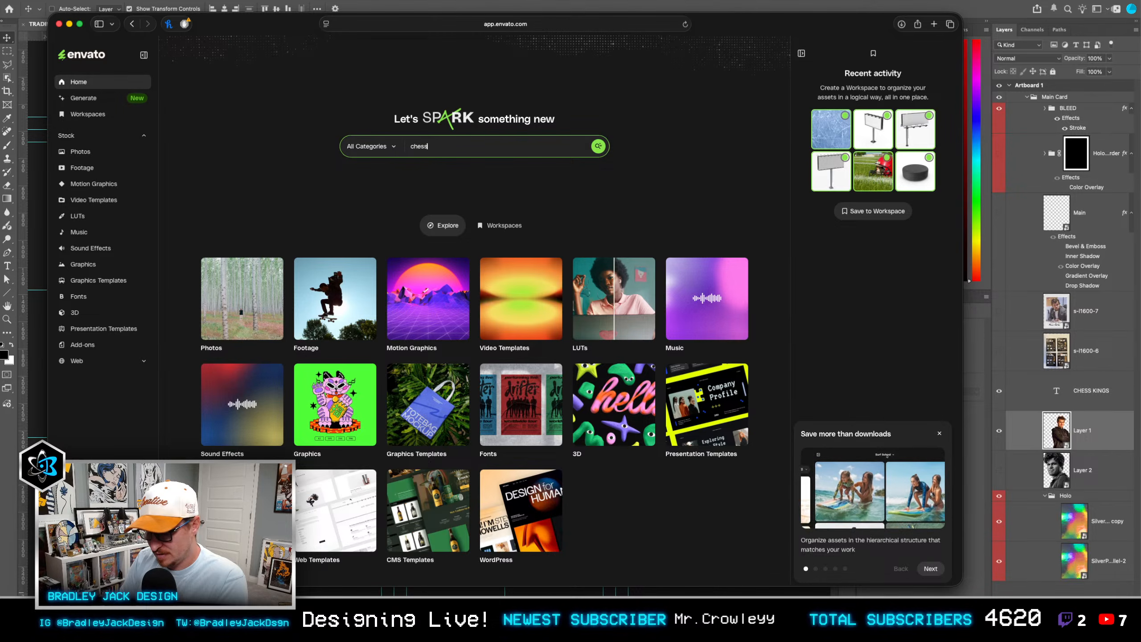
pyautogui.write('ing')
pyautogui.press('Return')
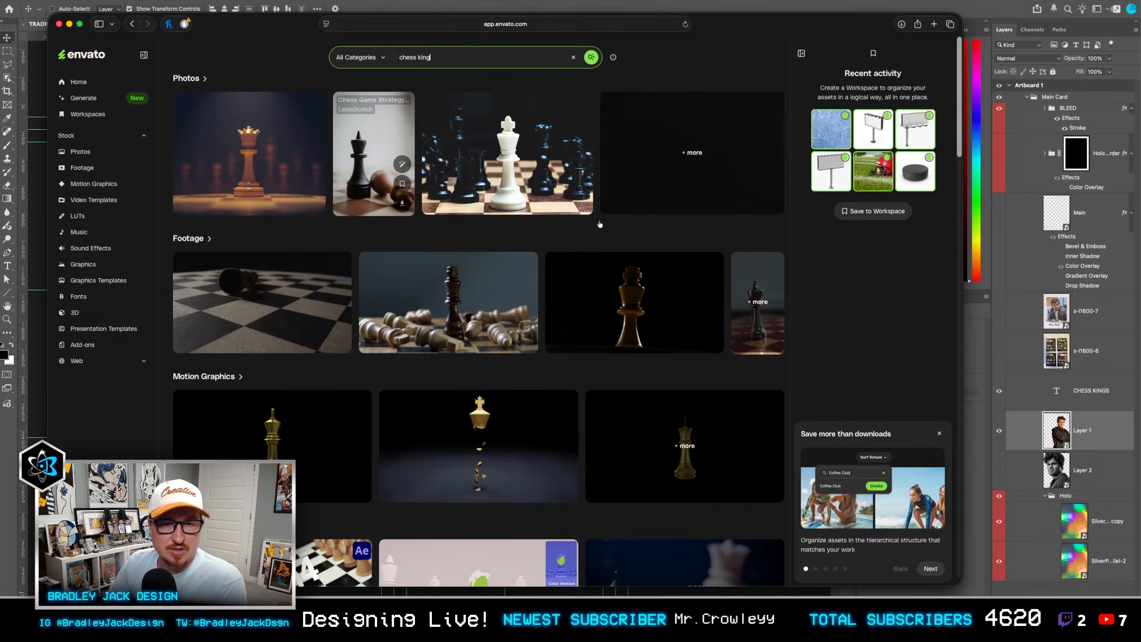
# Step: Limit the Envato stock to 3D items in the Renders category and search them for "king piece"
pyautogui.click(74, 312)
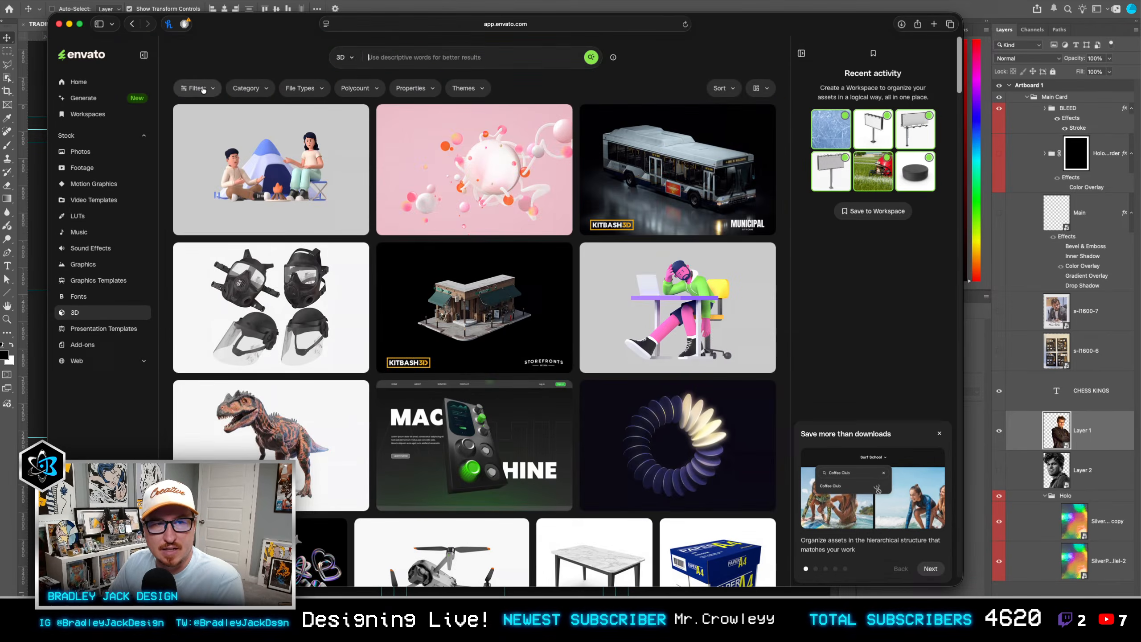
pyautogui.click(204, 90)
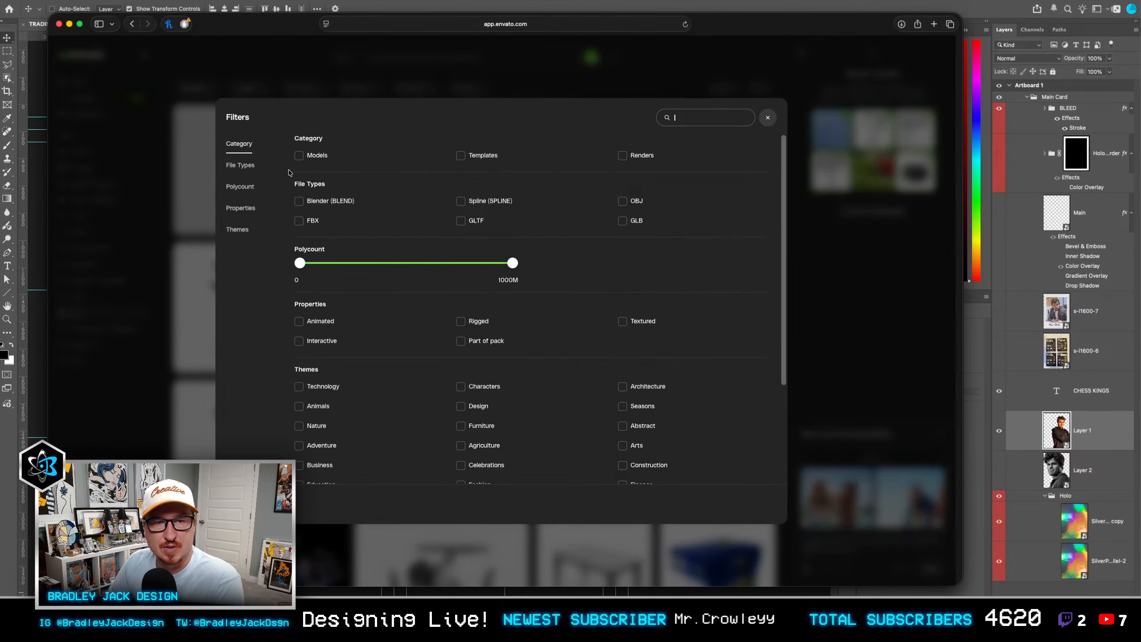
pyautogui.click(631, 158)
pyautogui.click(245, 250)
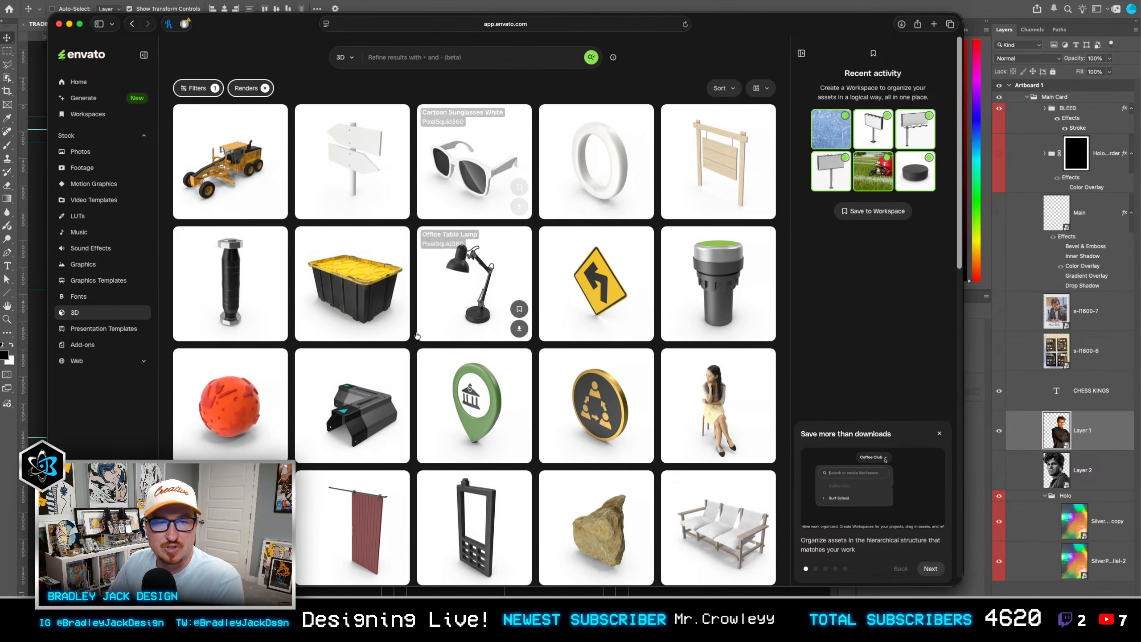
pyautogui.click(465, 56)
pyautogui.write('king piece')
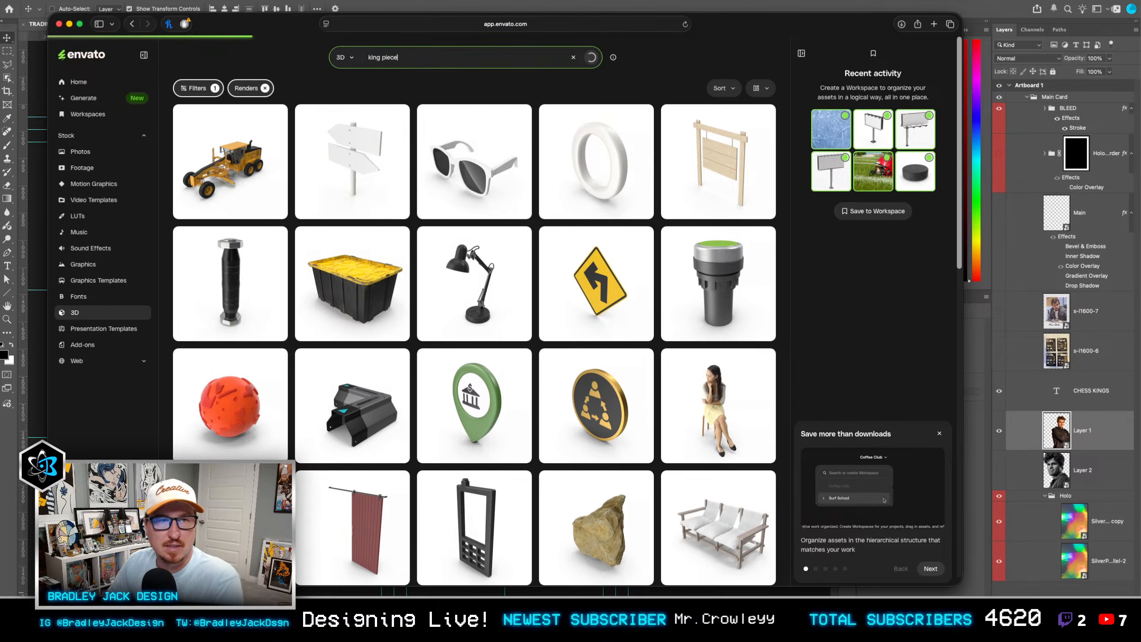
pyautogui.press('Return')
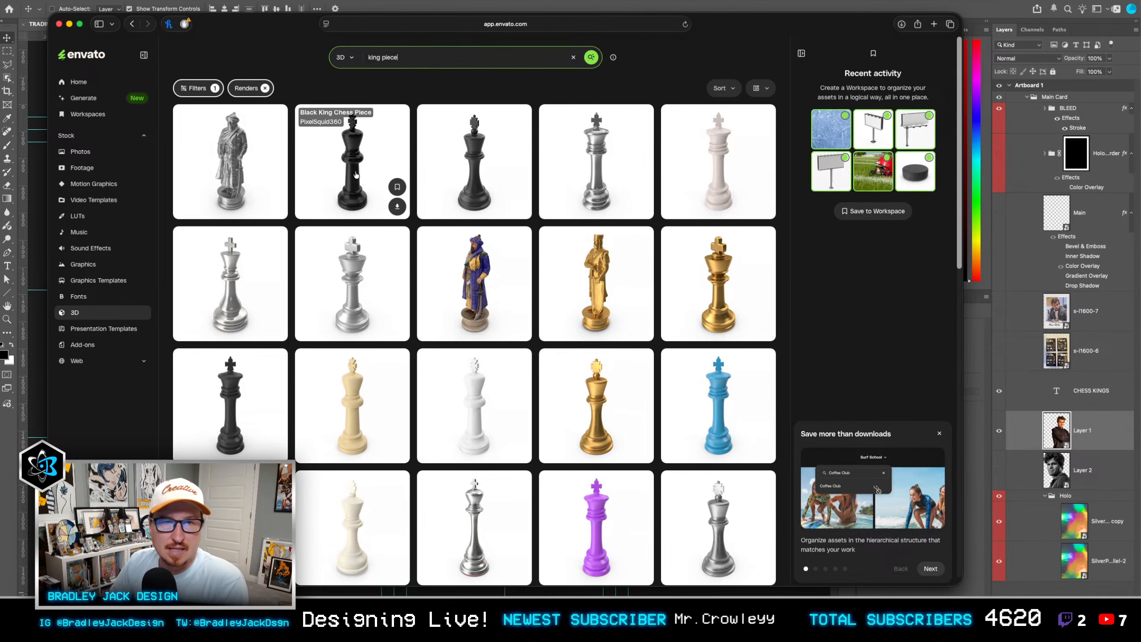
# Step: Open the Black King Chess Piece render, rotate it so its cross faces the front, and download it as a PSD
pyautogui.click(365, 182)
pyautogui.click(773, 159)
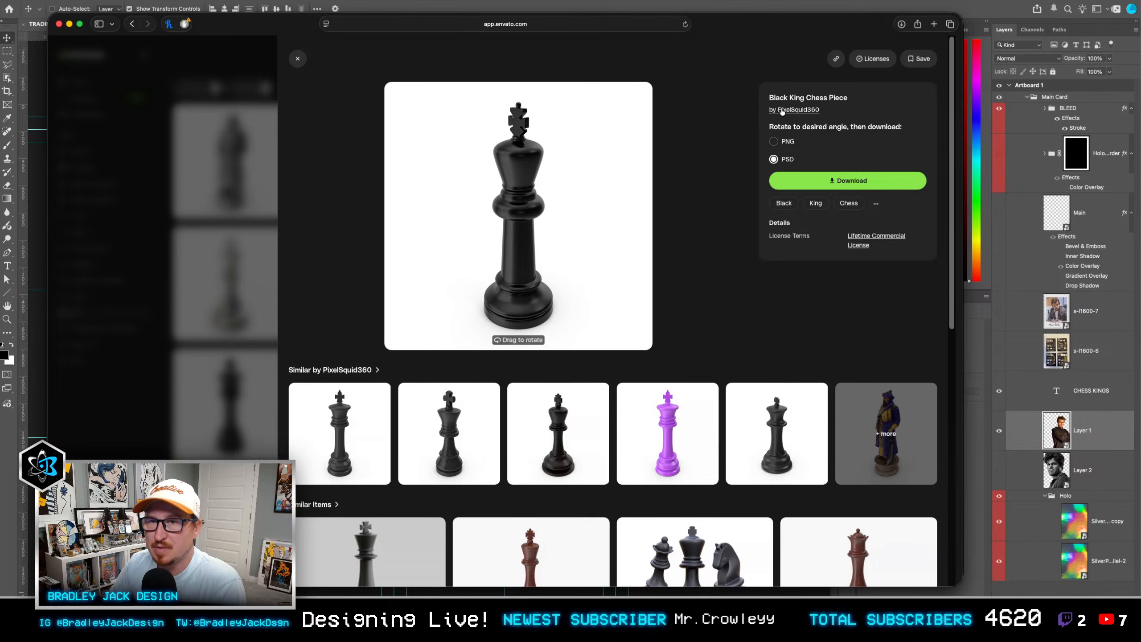
pyautogui.moveTo(548, 278)
pyautogui.mouseDown()
pyautogui.moveTo(602, 265)
pyautogui.moveTo(553, 252)
pyautogui.moveTo(538, 299)
pyautogui.moveTo(562, 270)
pyautogui.mouseUp()
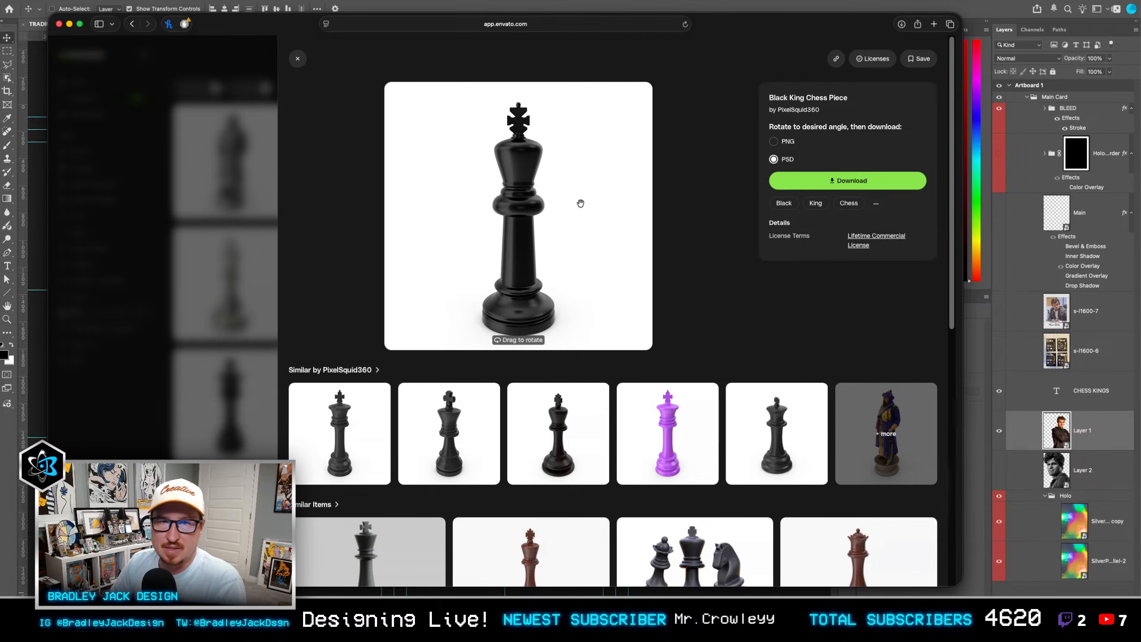
pyautogui.click(838, 184)
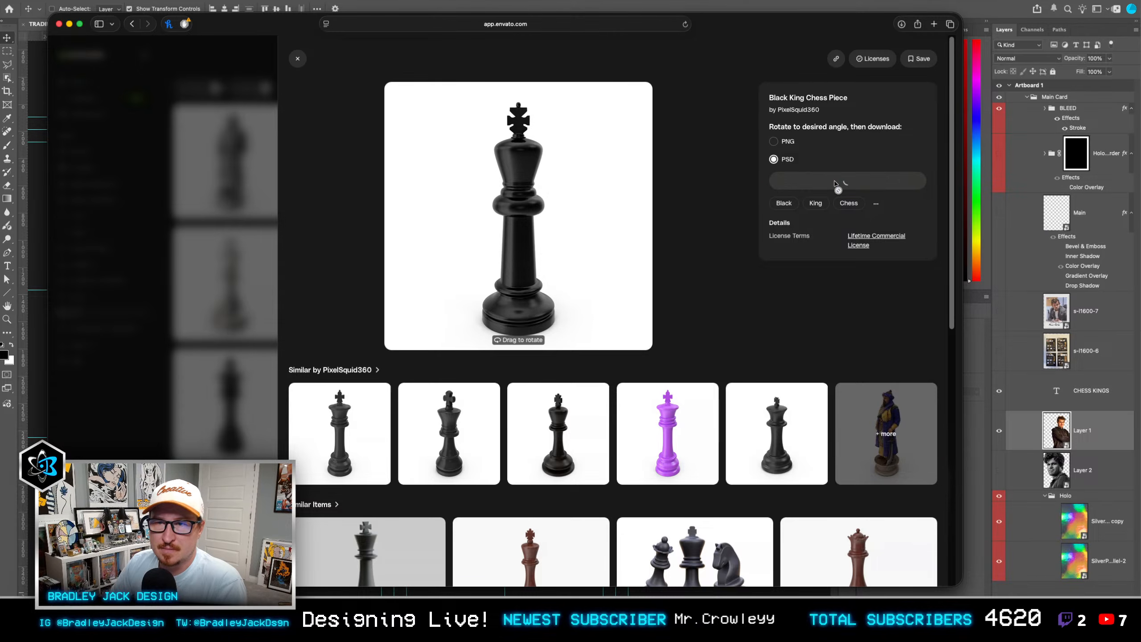
# Step: Return to Photoshop and place the downloaded black king PSD on the card above Layer 1
pyautogui.press('super+Tab')
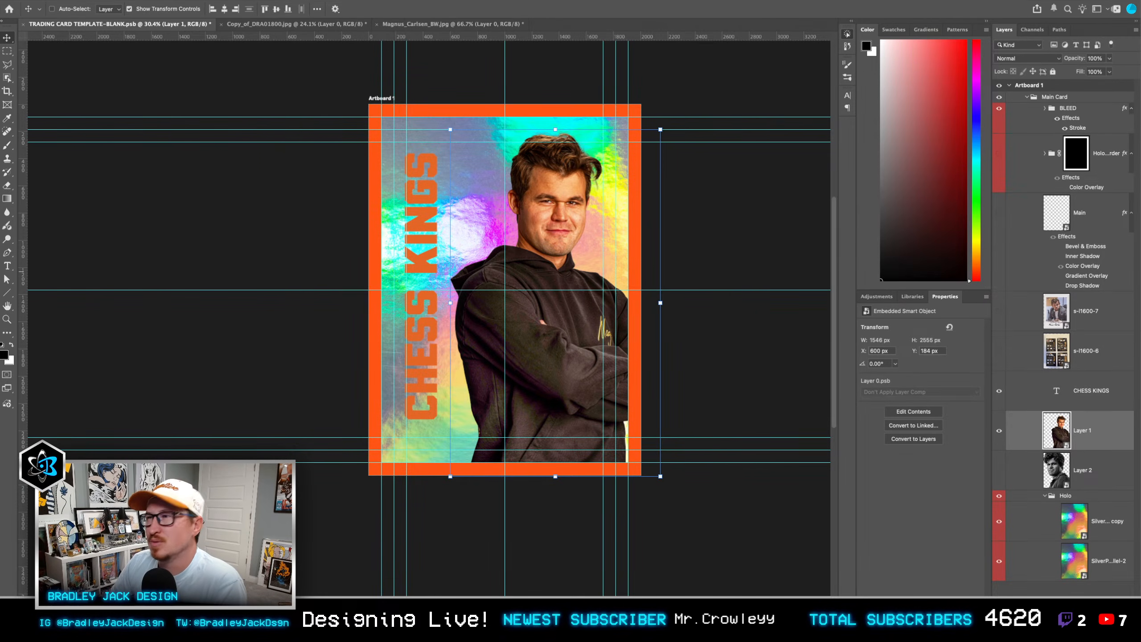
pyautogui.scroll(3, 685, 268)
pyautogui.moveTo(684, 268); pyautogui.dragTo(515, 253)
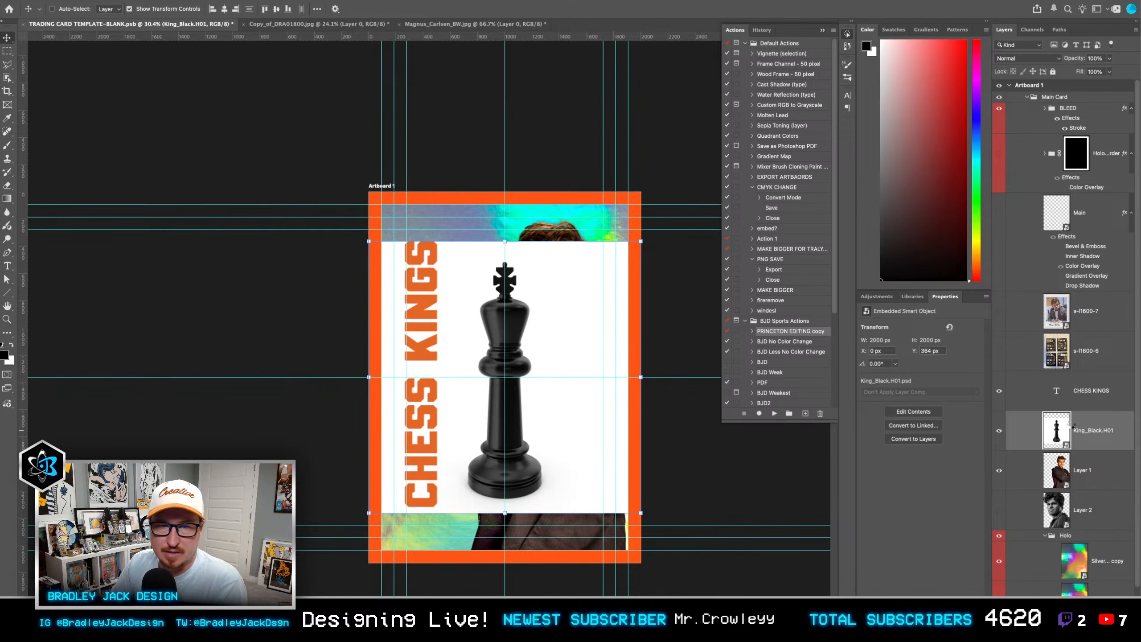
# Step: Hide the white background inside the black king smart object, save and close it, and reposition the king over the player's arm
pyautogui.doubleClick(1071, 425)
pyautogui.click(1001, 332)
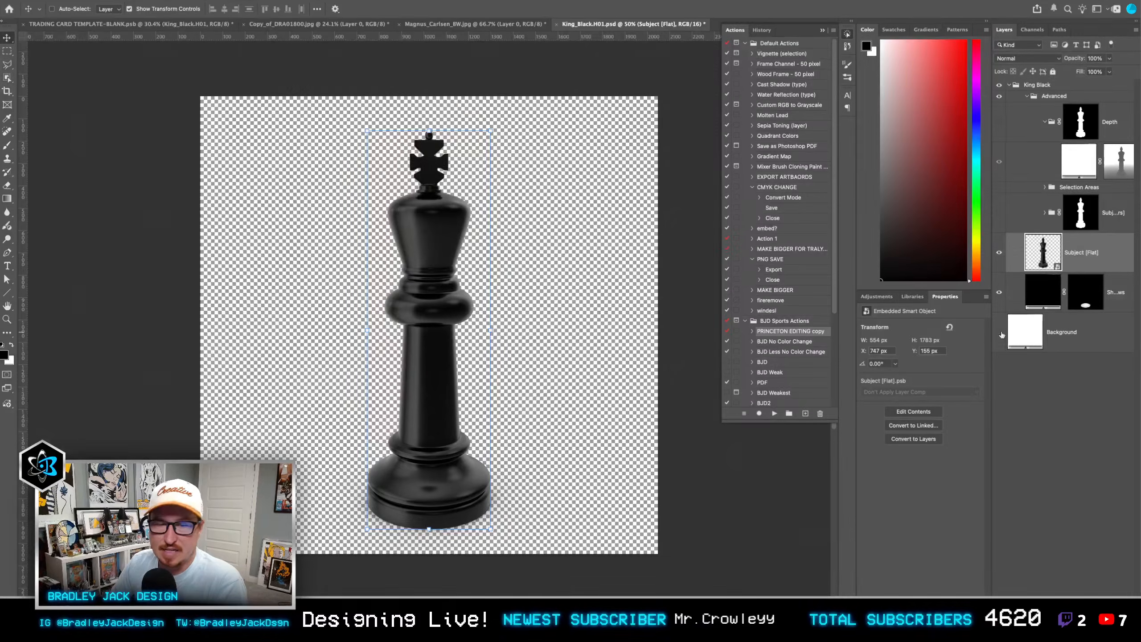
pyautogui.hotkey('ctrl', 's')
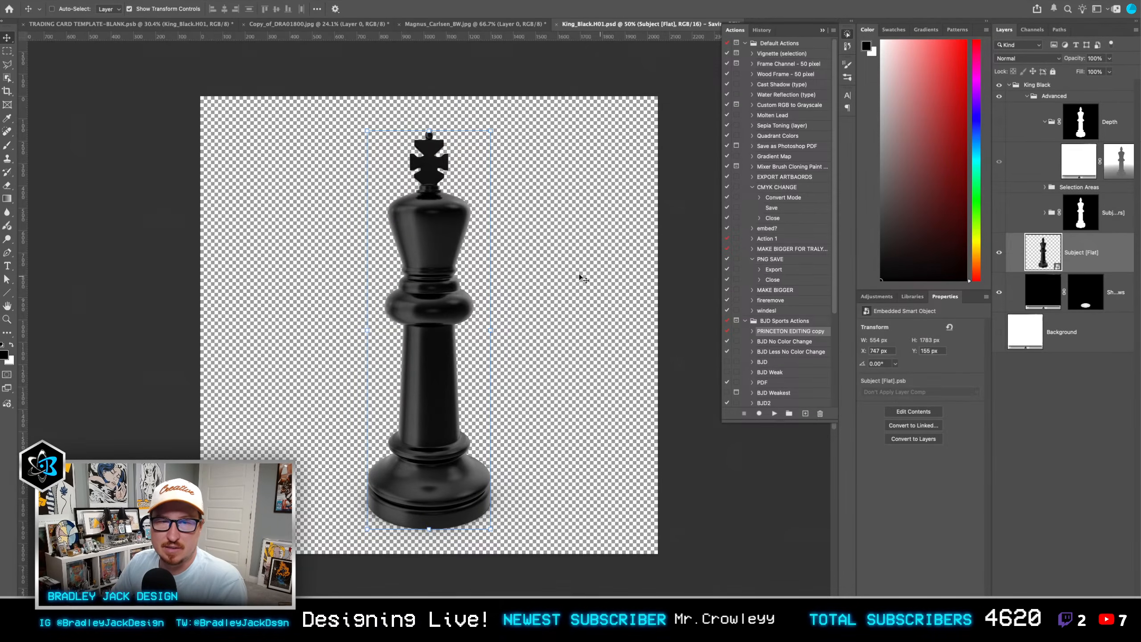
pyautogui.hotkey('ctrl', 'w')
pyautogui.moveTo(498, 367)
pyautogui.mouseDown()
pyautogui.moveTo(443, 366)
pyautogui.moveTo(524, 363)
pyautogui.moveTo(395, 374)
pyautogui.moveTo(559, 382)
pyautogui.moveTo(553, 371)
pyautogui.moveTo(416, 355)
pyautogui.moveTo(501, 352)
pyautogui.mouseUp()
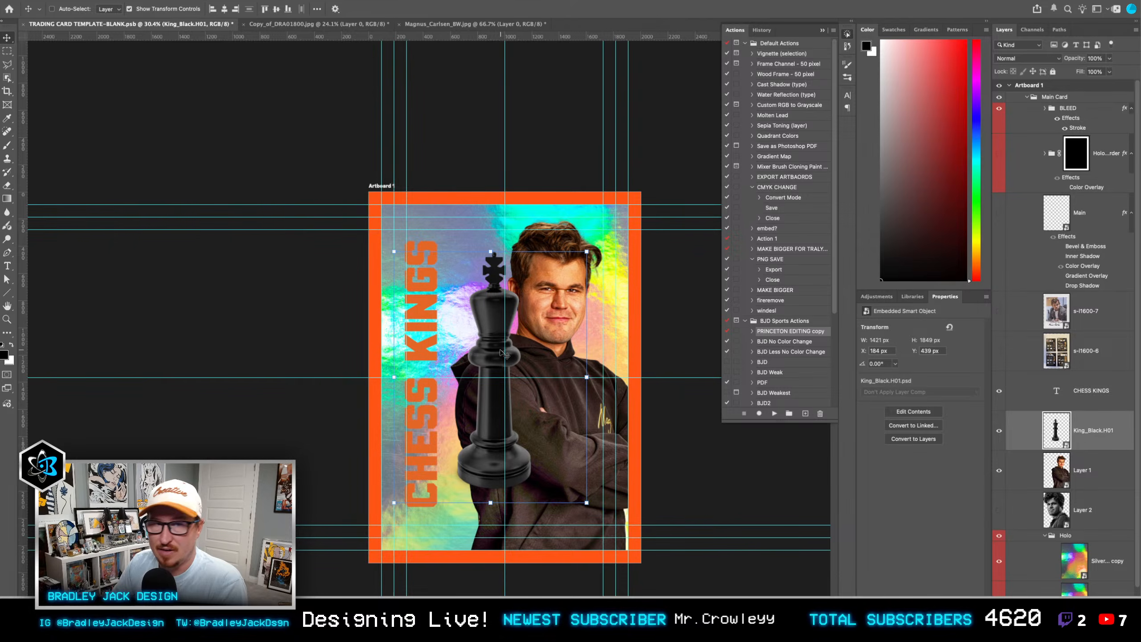
# Step: Close the Magnus_Carlsen_BW.jpg document without saving its changes
pyautogui.hotkey('ctrl', 'Tab')
# Step: Switch to the trading card document, hide the CHESS KINGS text, black king and Layer 1, and collapse the Actions list
pyautogui.hotkey('ctrl', 'Tab')
pyautogui.press('super+w')
pyautogui.press('d')
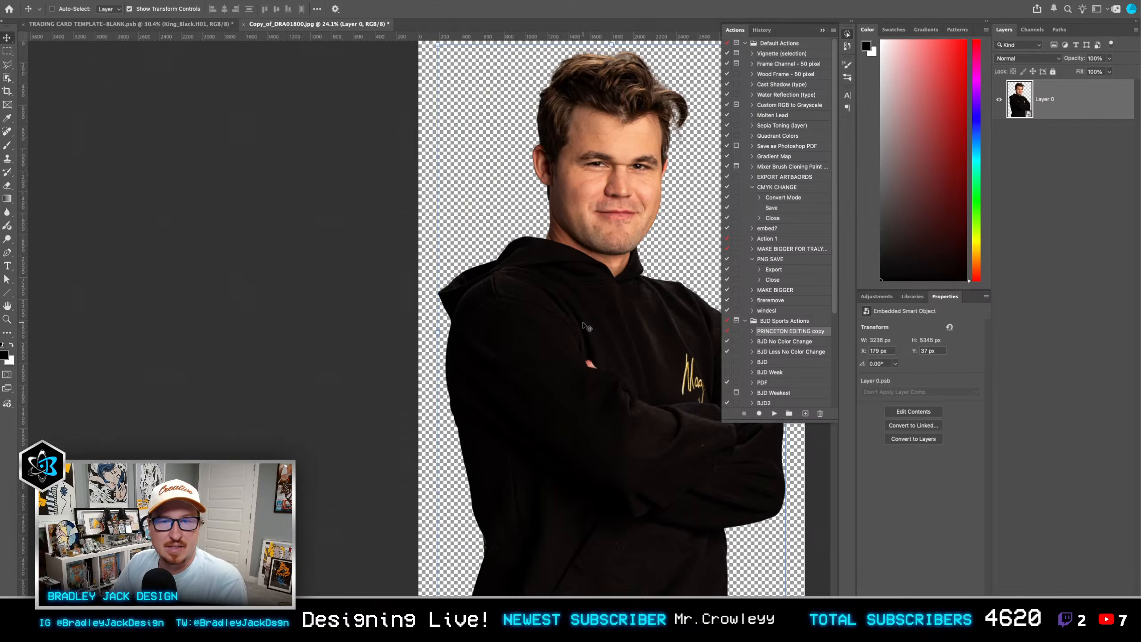
pyautogui.hotkey('ctrl', 'Tab')
pyautogui.press('super+w')
pyautogui.press('Escape')
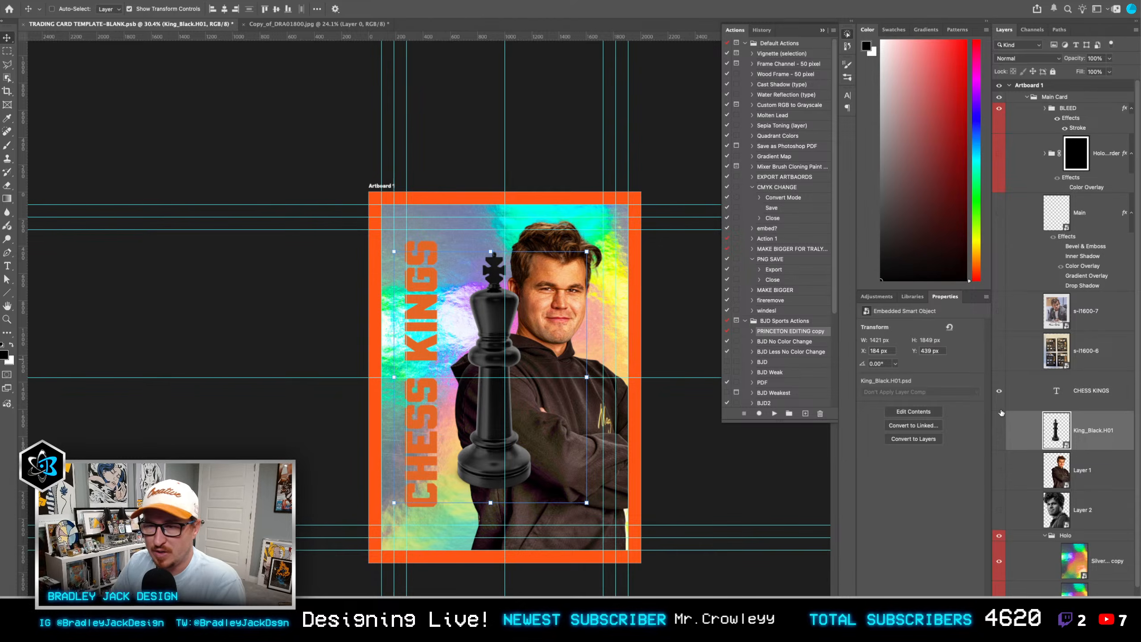
pyautogui.moveTo(1002, 413); pyautogui.dragTo(1002, 382)
pyautogui.scroll(5, 476, 260)
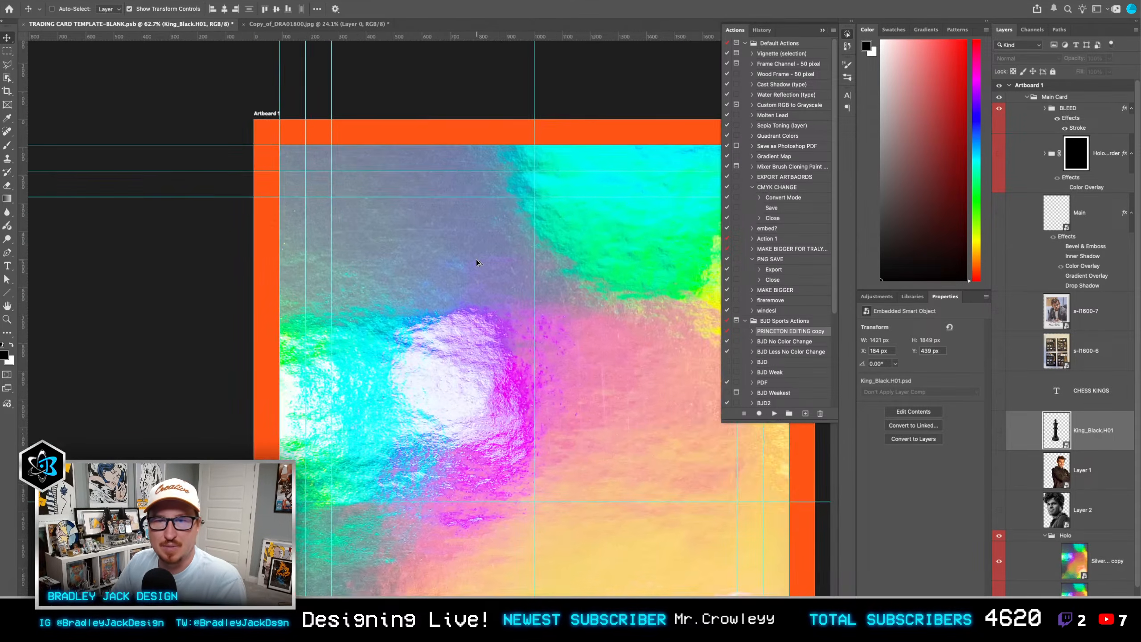
pyautogui.scroll(-3, 476, 259)
pyautogui.click(823, 30)
# Step: Check the trading card document's pixel dimensions and resolution without changing them
pyautogui.scroll(-2, 678, 204)
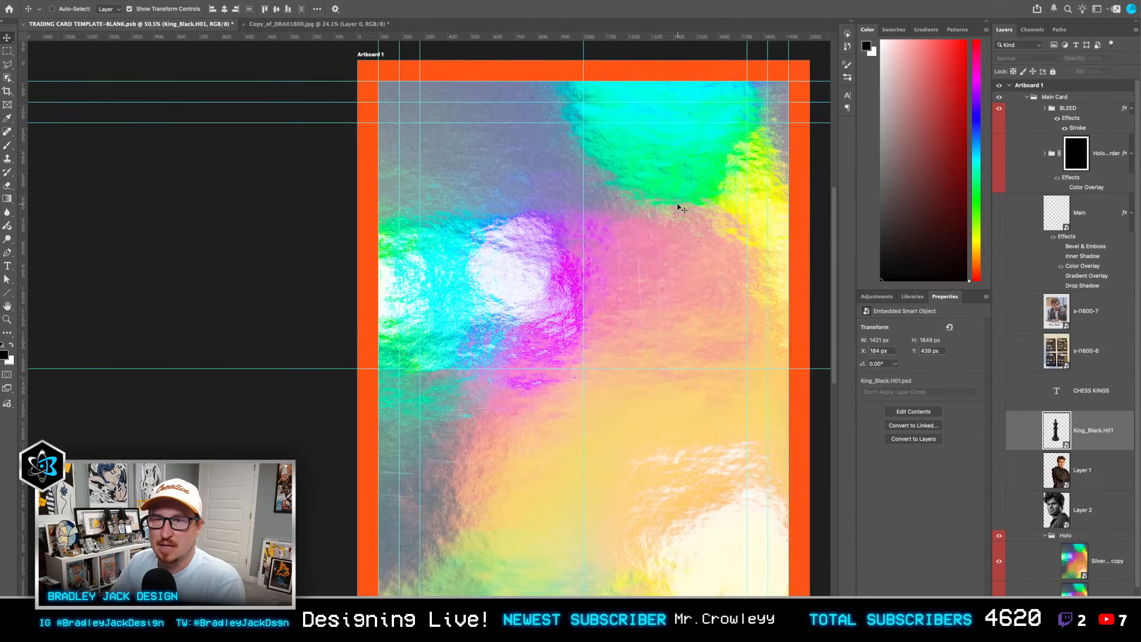
pyautogui.scroll(-2, 678, 203)
pyautogui.moveTo(678, 203); pyautogui.dragTo(682, 194)
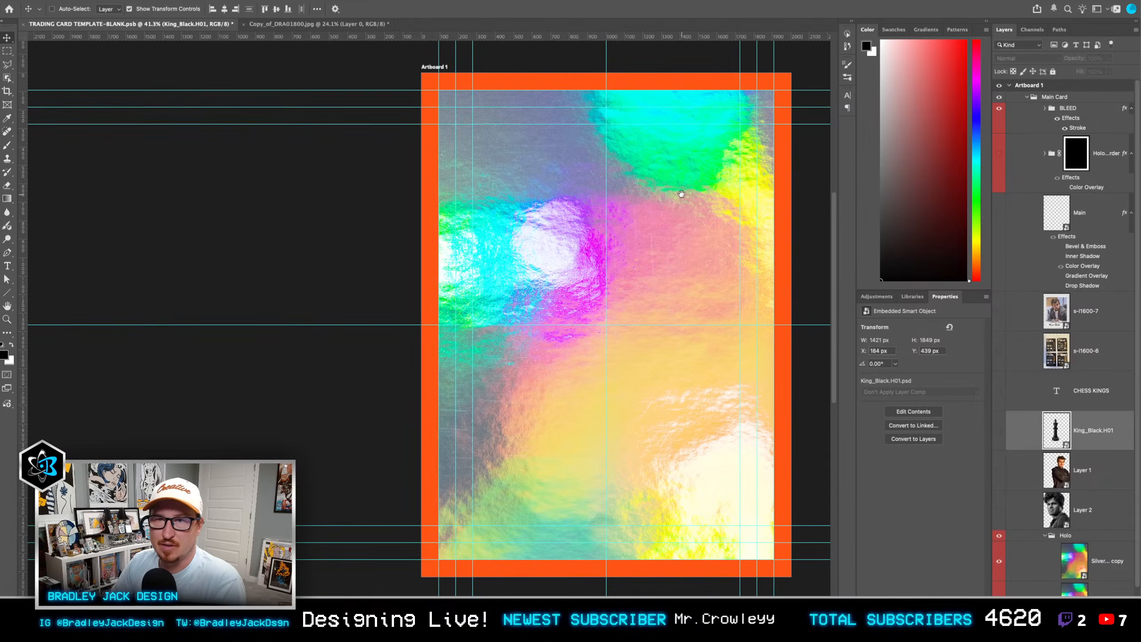
pyautogui.scroll(1, 681, 194)
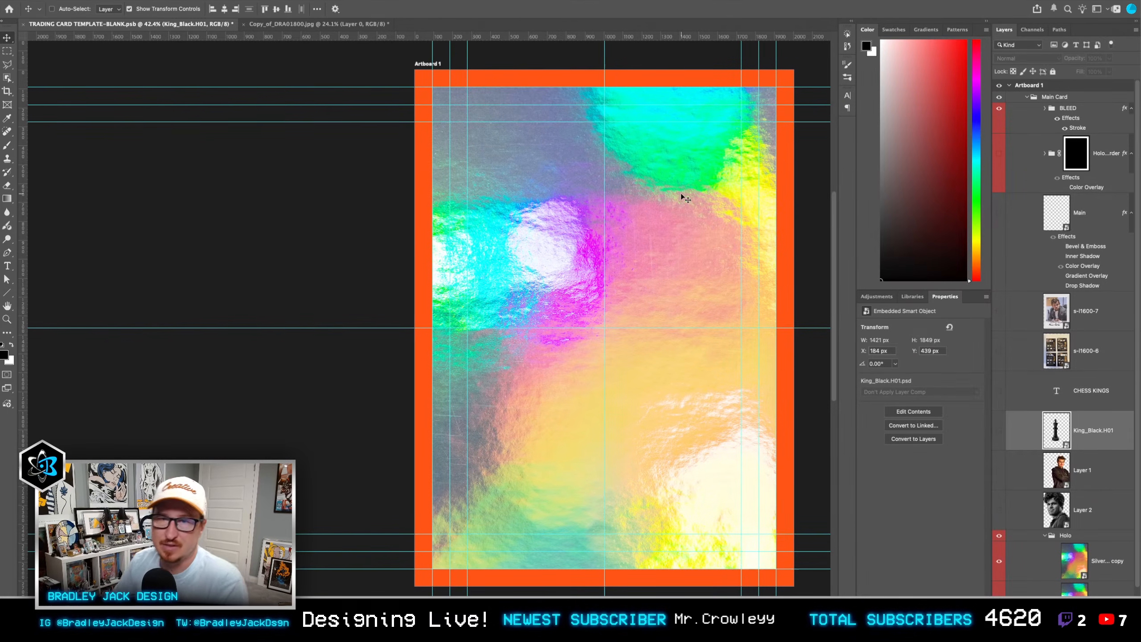
pyautogui.press('super+alt+i')
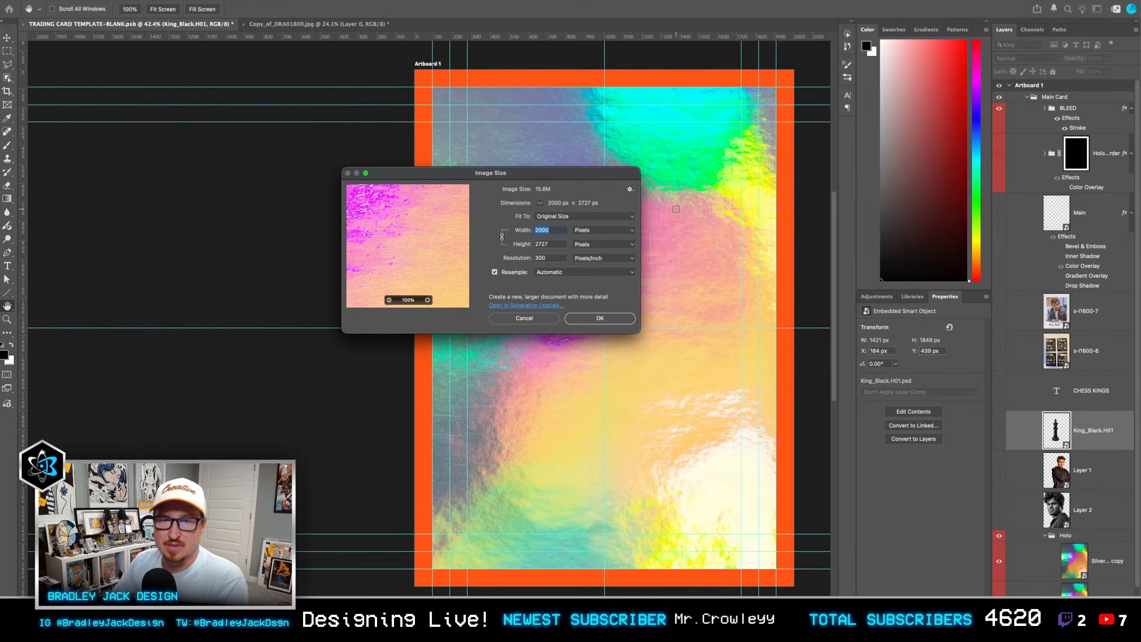
pyautogui.press('Escape')
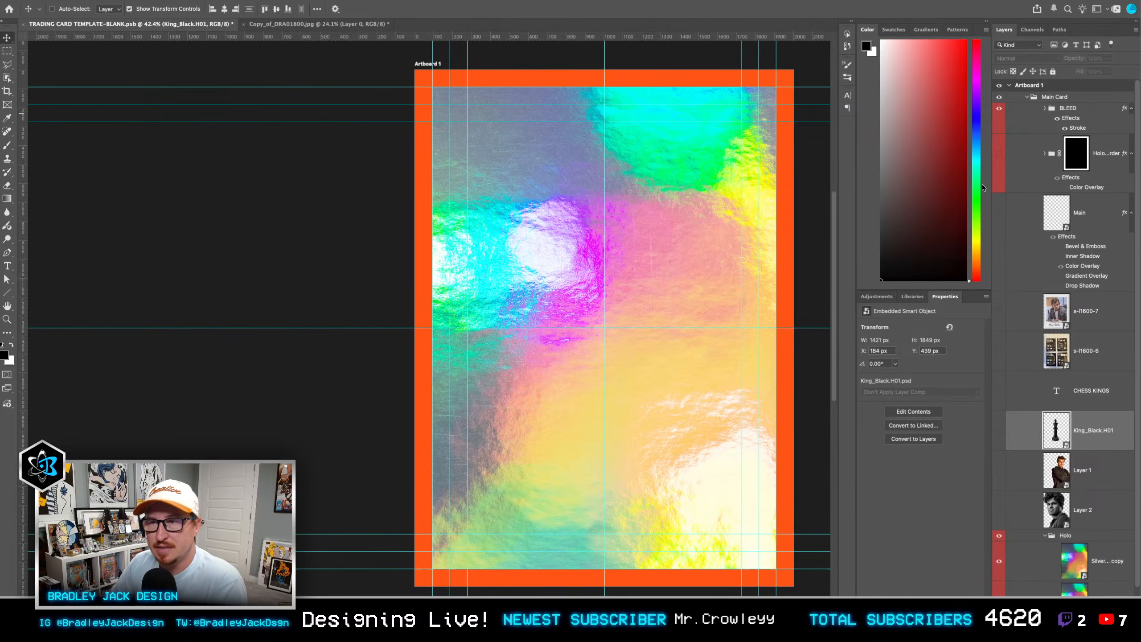
# Step: Preview the Holo Border and BLEED groups by toggling their visibility, leaving BLEED shown and Holo Border hidden
pyautogui.click(1000, 157)
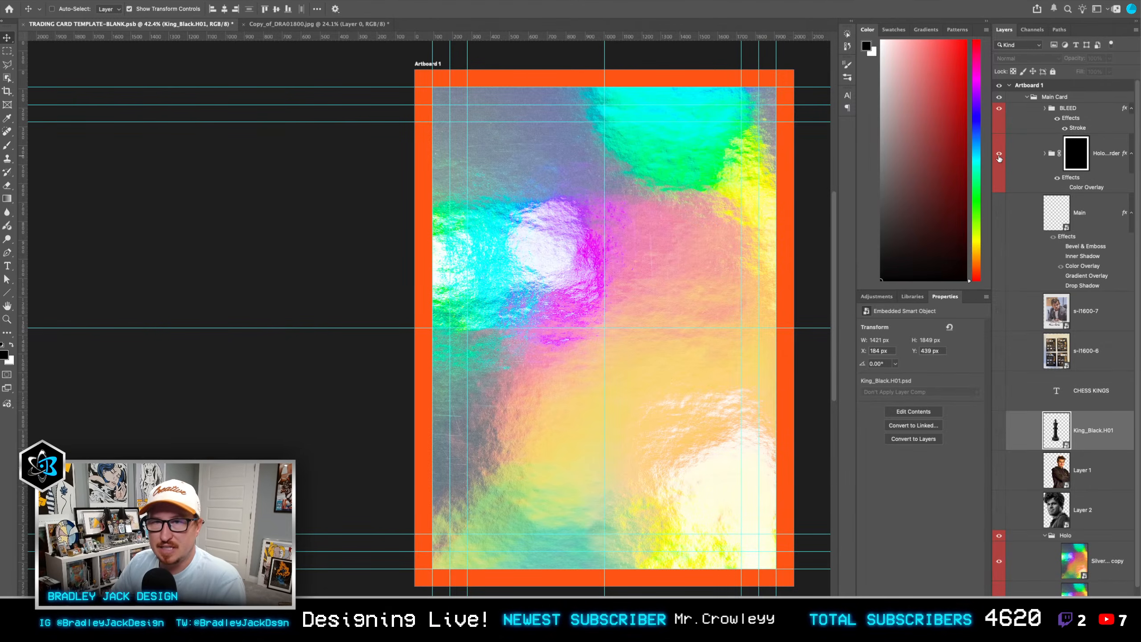
pyautogui.click(1069, 190)
pyautogui.click(1065, 189)
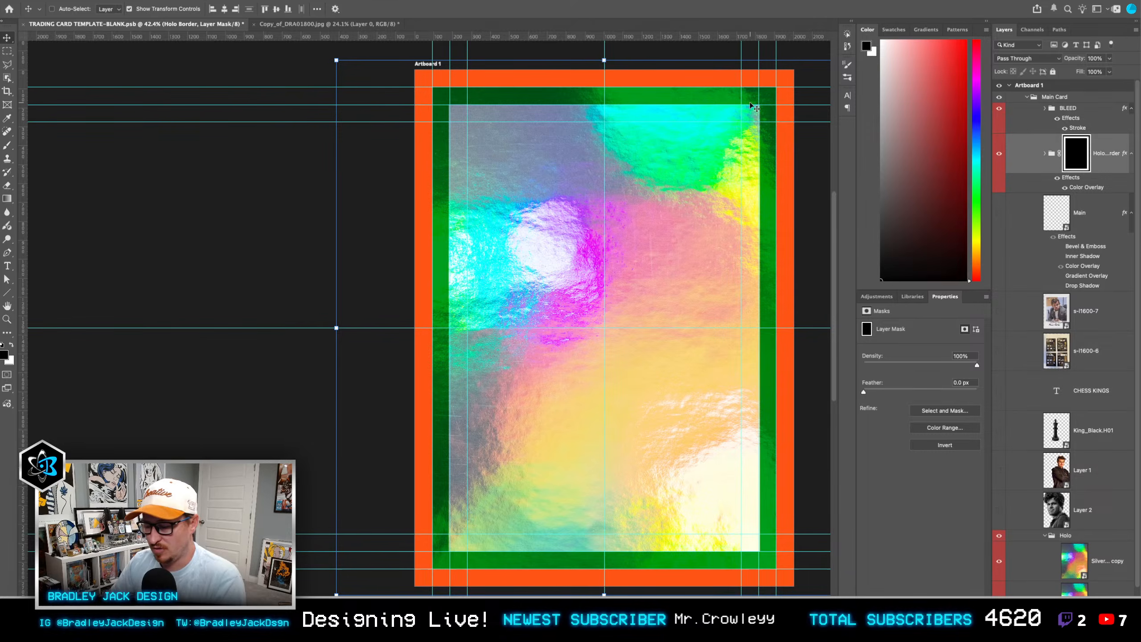
pyautogui.click(1000, 109)
pyautogui.click(1000, 110)
pyautogui.click(1000, 154)
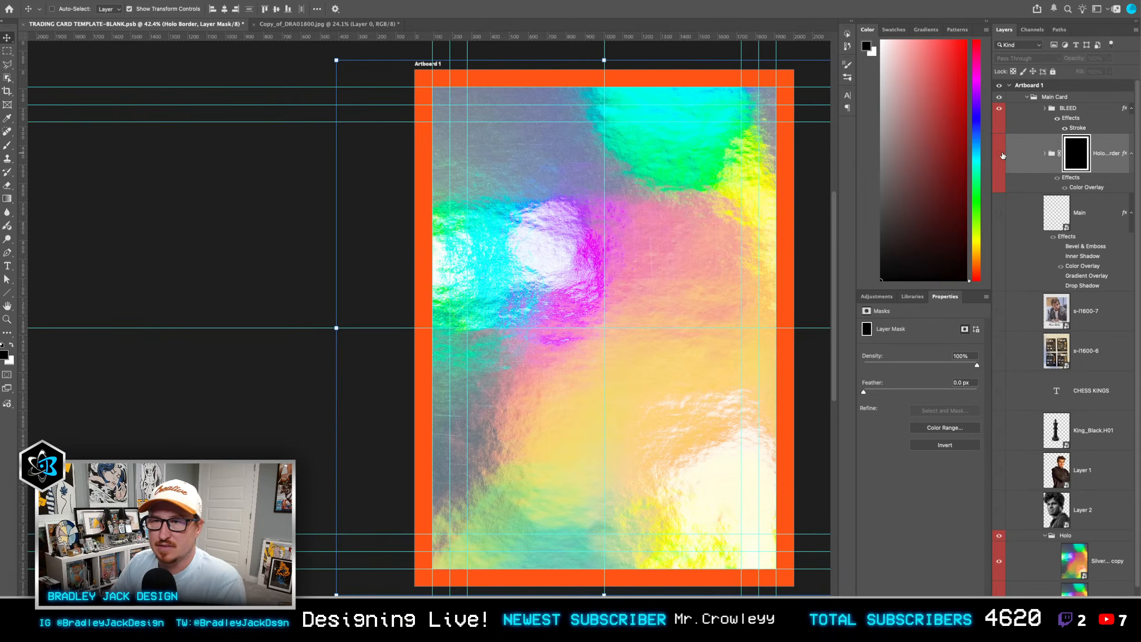
# Step: Show Layer 1, the black king and the CHESS KINGS text together, and hide the king and text again
pyautogui.click(1093, 320)
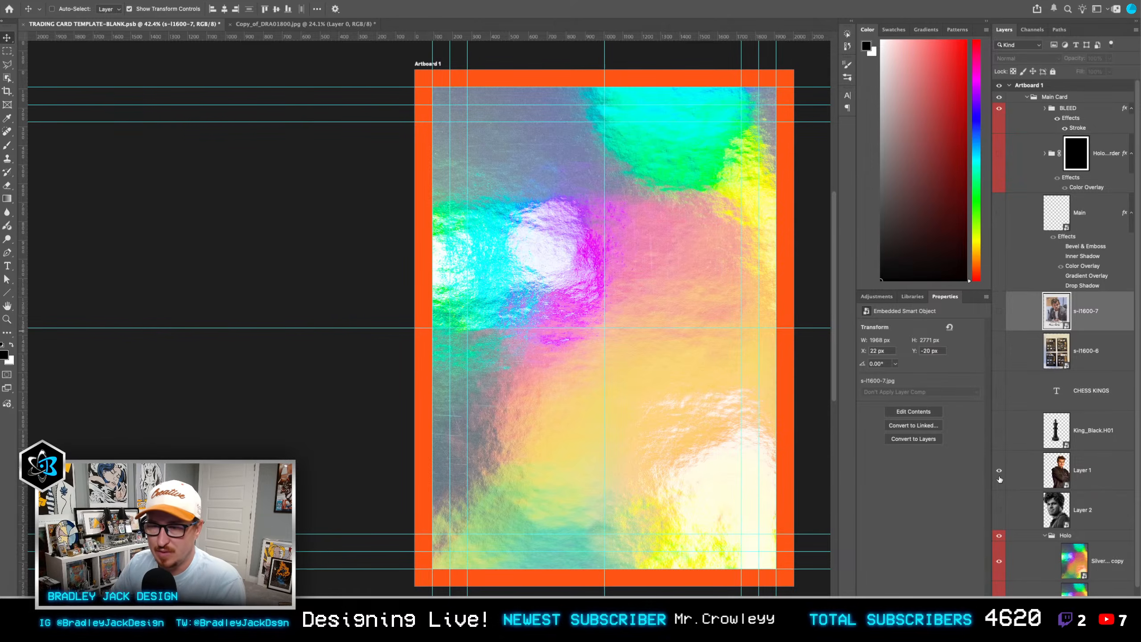
pyautogui.moveTo(1001, 480); pyautogui.dragTo(1002, 409)
pyautogui.click(1033, 391)
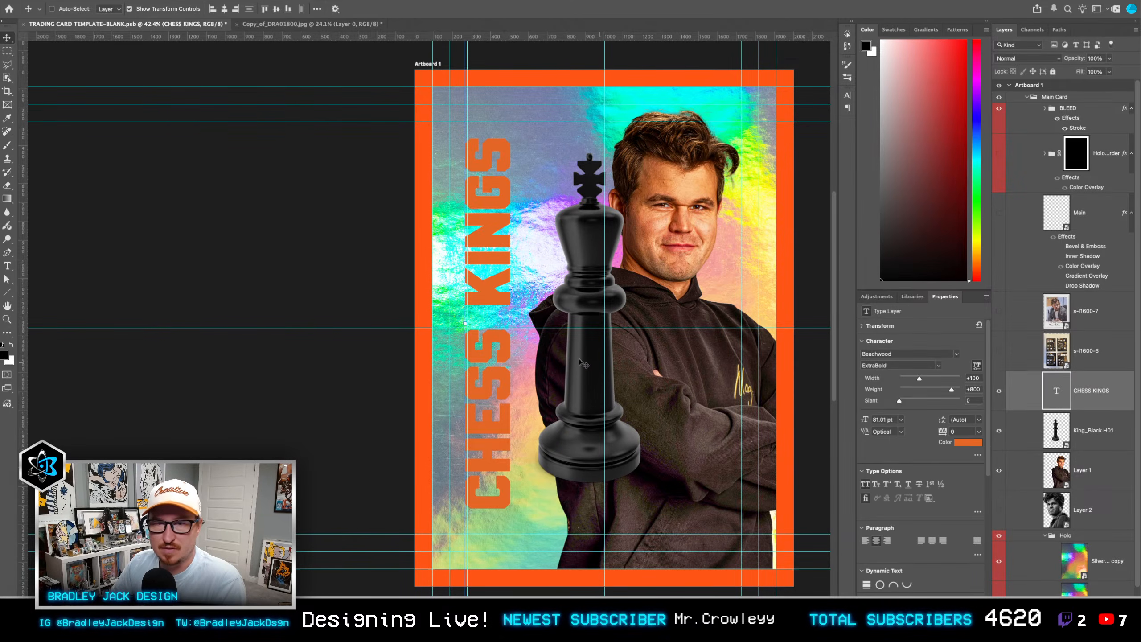
pyautogui.moveTo(580, 362); pyautogui.dragTo(562, 363)
pyautogui.hscroll(3, 748, 169)
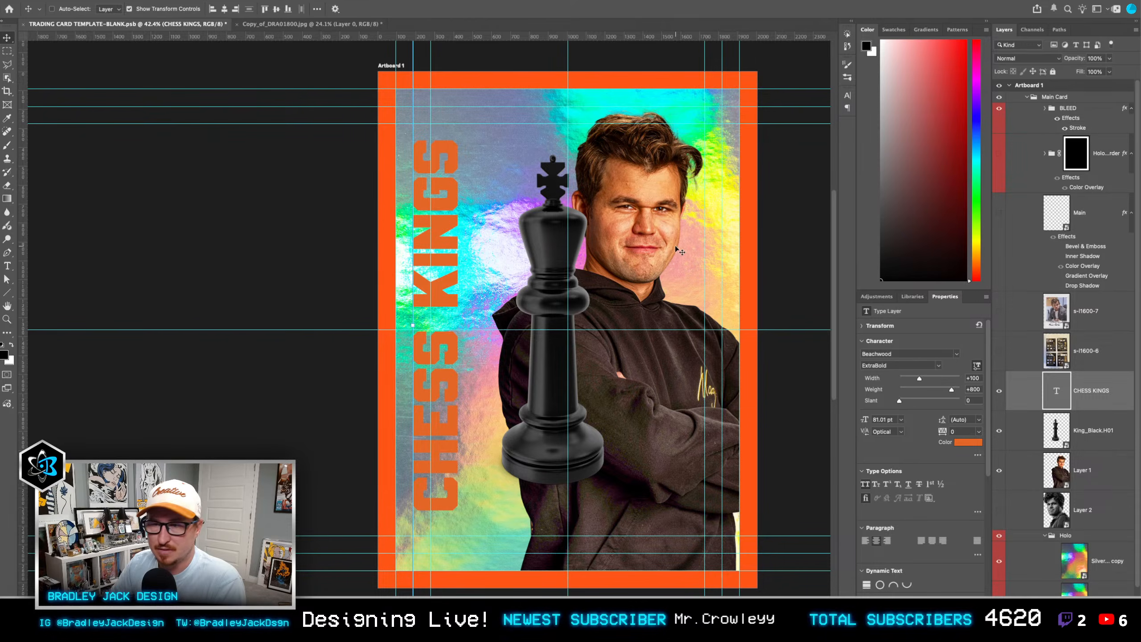
pyautogui.click(1003, 395)
pyautogui.click(1080, 436)
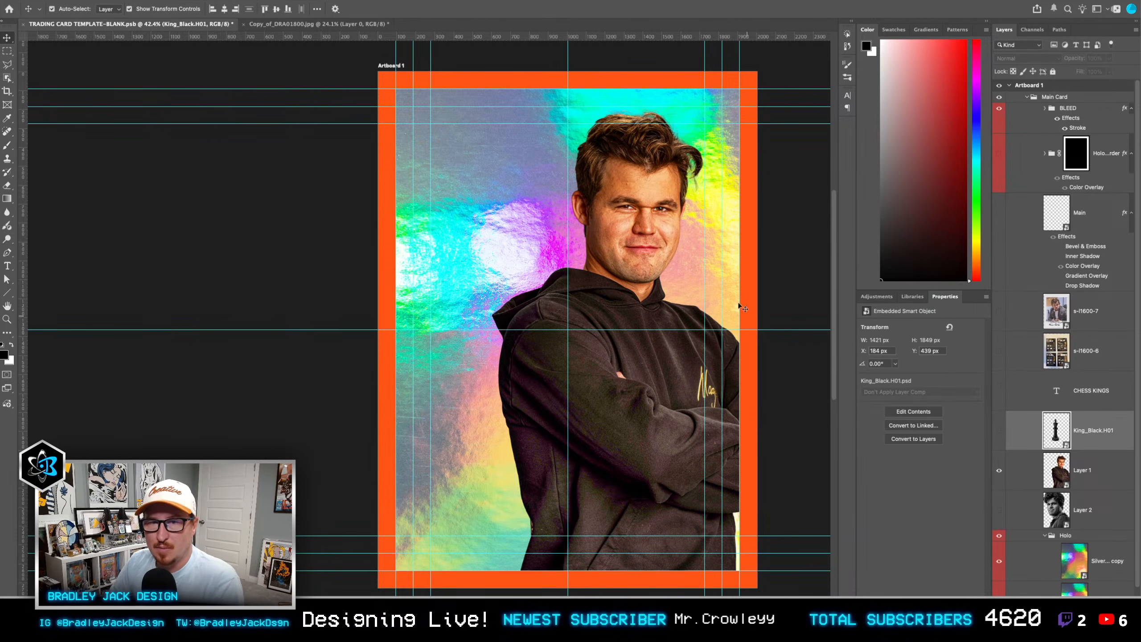
# Step: Enlarge the player cutout on Layer 1 to about 1651 × 2727 px and nudge it to X 604, Y 146 px
pyautogui.click(1109, 486)
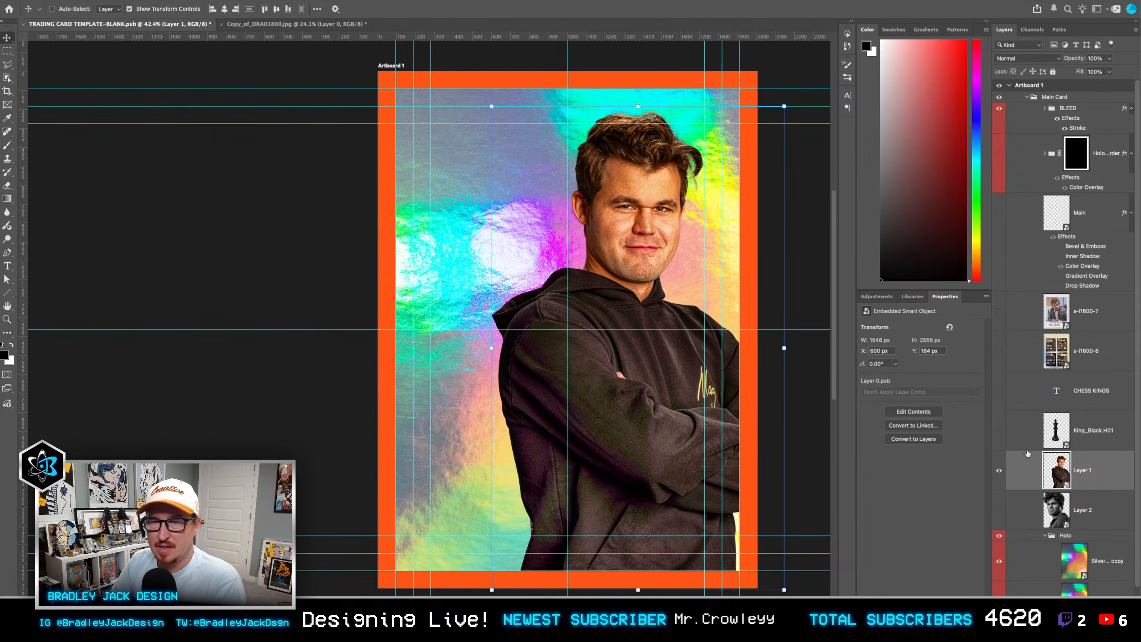
pyautogui.hotkey('ctrl', 't')
pyautogui.moveTo(791, 109)
pyautogui.mouseDown()
pyautogui.moveTo(806, 94)
pyautogui.moveTo(795, 87)
pyautogui.moveTo(804, 100)
pyautogui.mouseUp()
pyautogui.press('Return')
pyautogui.hotkey('shift', 'Right')
pyautogui.hotkey('shift', 'Right')
pyautogui.hotkey('shift', 'Right')
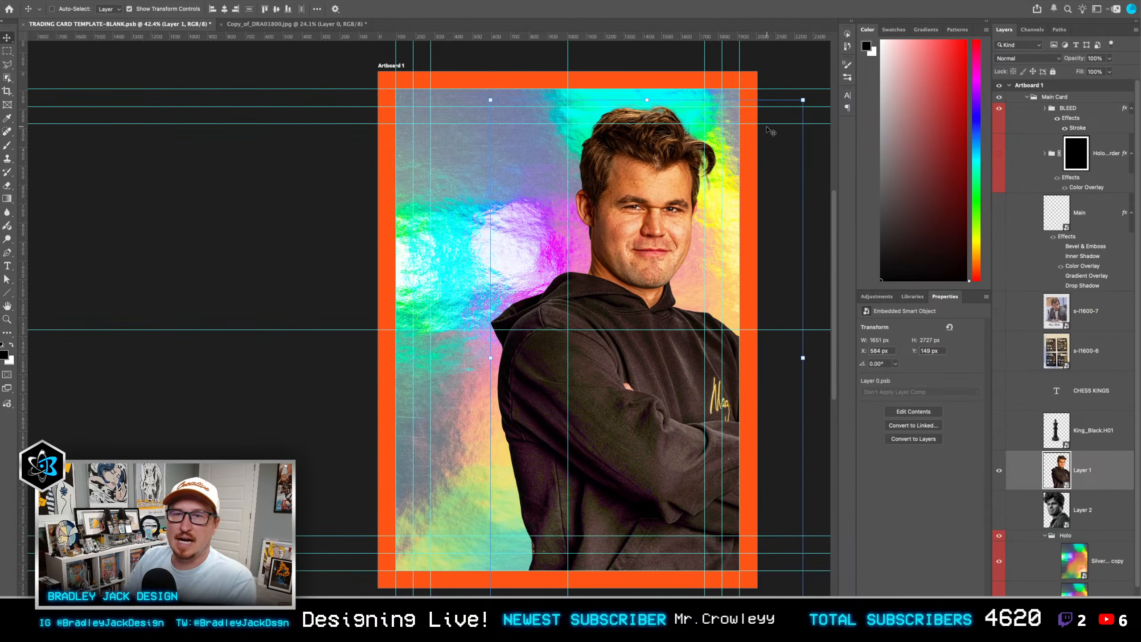
pyautogui.press('Down')
pyautogui.press('Down')
pyautogui.press('Down')
pyautogui.press('Down')
pyautogui.press('Down')
pyautogui.press('Down')
pyautogui.press('Down')
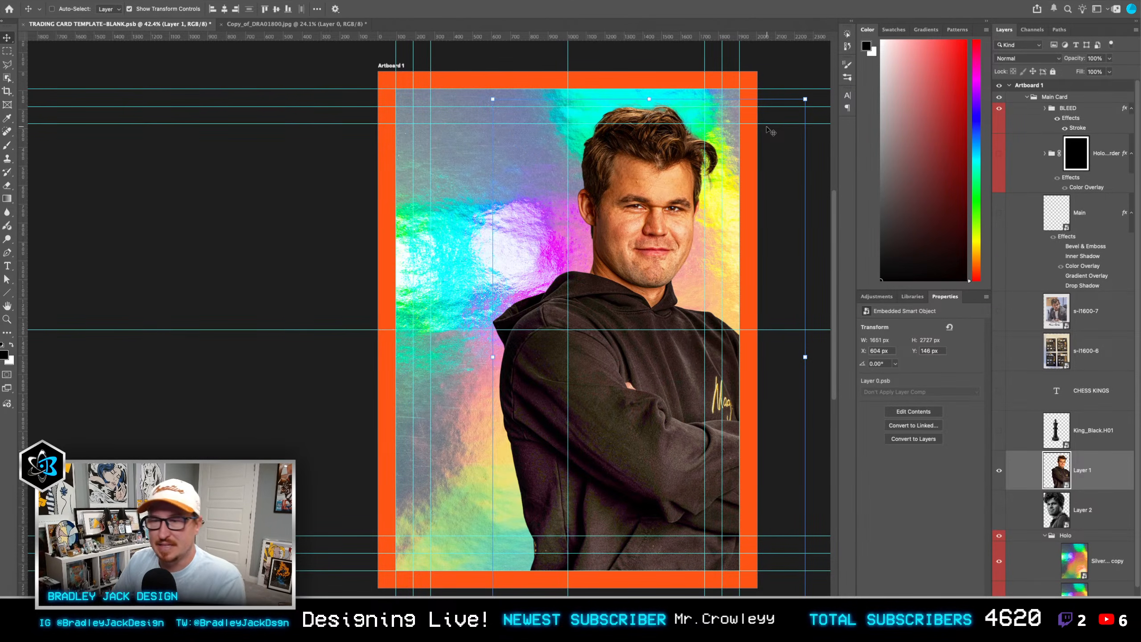
# Step: Try the black-and-white portrait on Layer 2 above Layer 1, scaled to about 833 × 992 px over the player's arm, and hide it
pyautogui.click(1000, 510)
pyautogui.click(1034, 510)
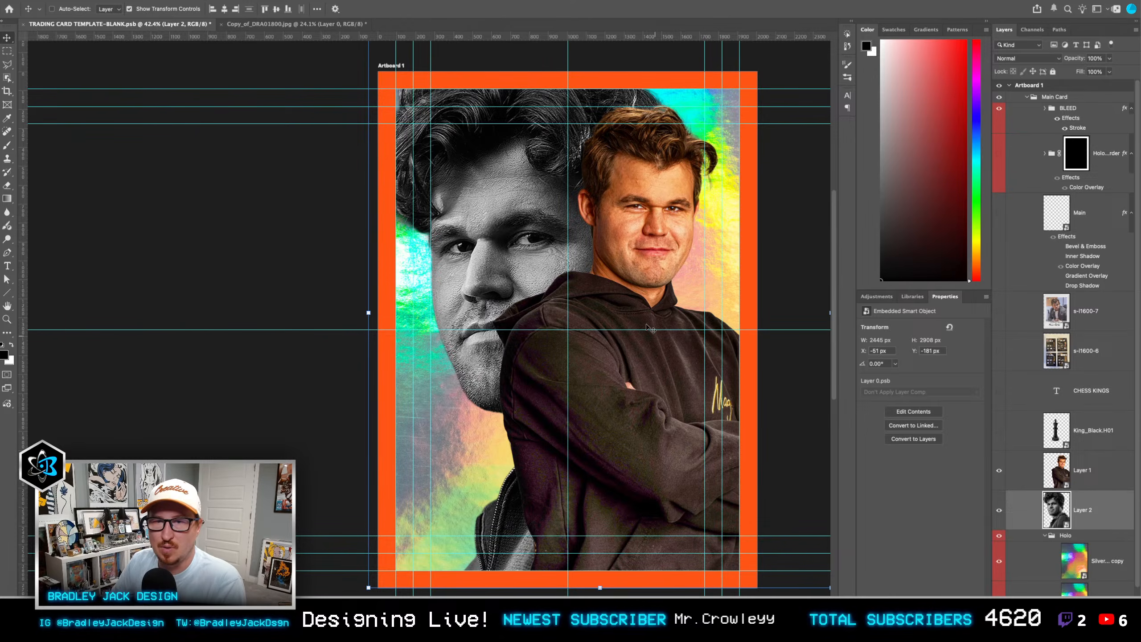
pyautogui.hotkey('ctrl', 't')
pyautogui.hotkey('ctrl', ']')
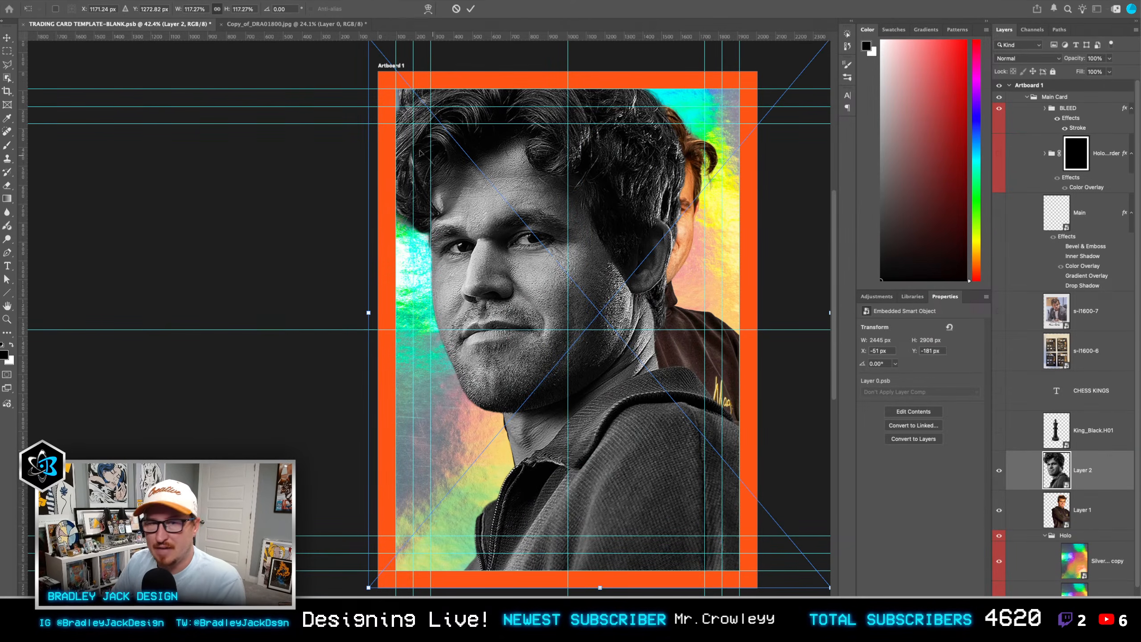
pyautogui.moveTo(368, 315); pyautogui.dragTo(520, 269)
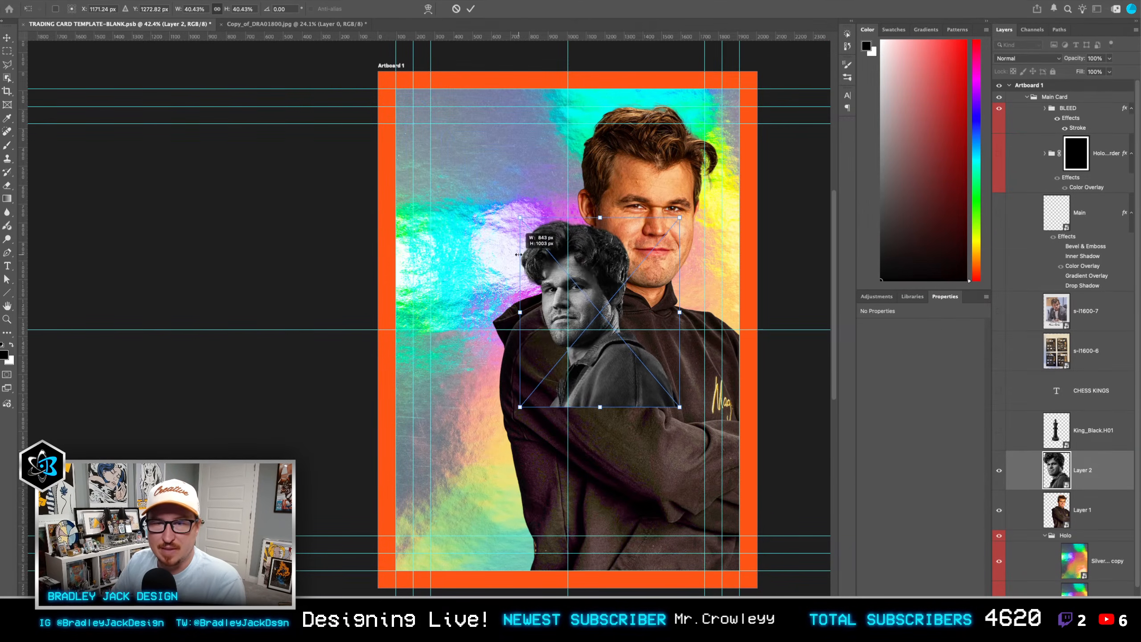
pyautogui.moveTo(586, 343); pyautogui.dragTo(569, 384)
pyautogui.press('Return')
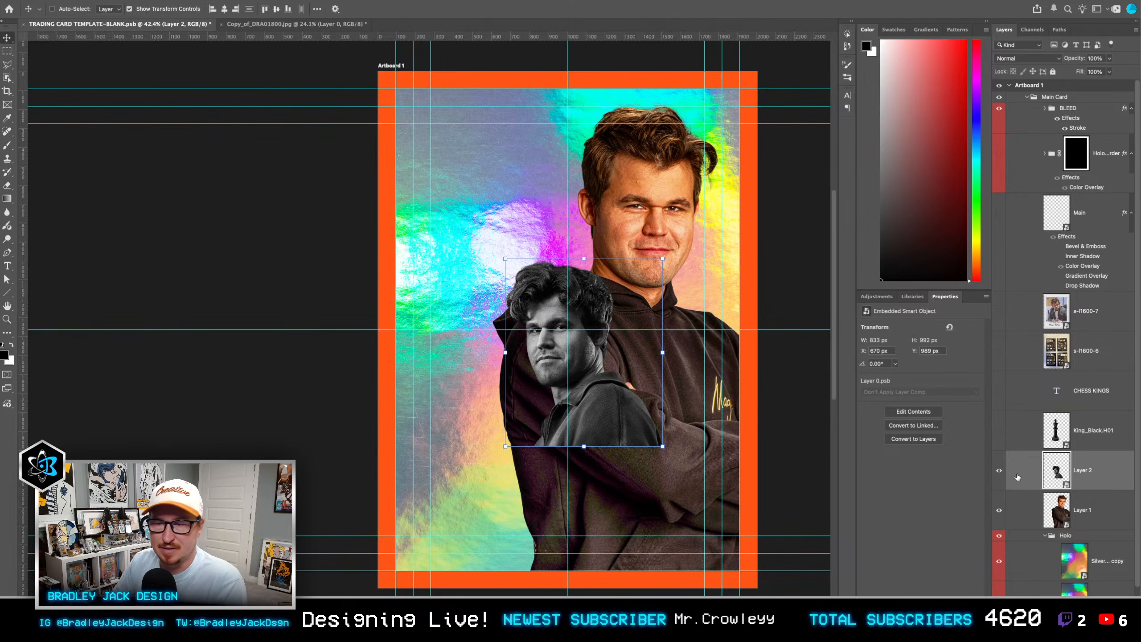
pyautogui.click(1000, 470)
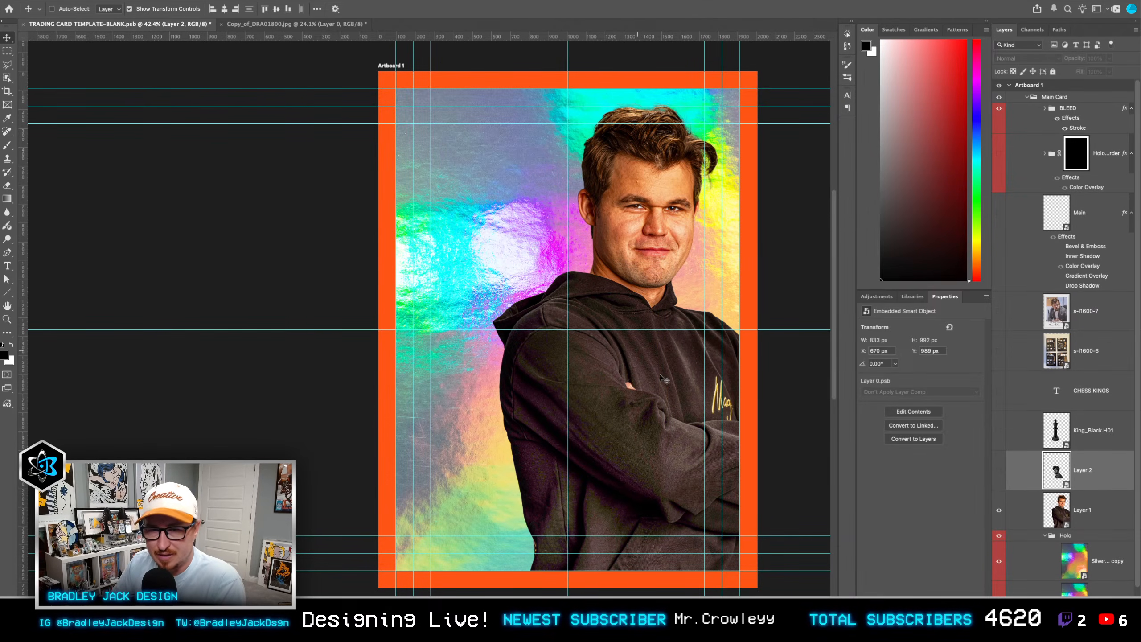
# Step: Show the black king and move it in front of the player's chest at about X 535, Y 832 px, and select Layer 1
pyautogui.click(1000, 430)
pyautogui.click(1034, 431)
pyautogui.moveTo(527, 385); pyautogui.dragTo(593, 463)
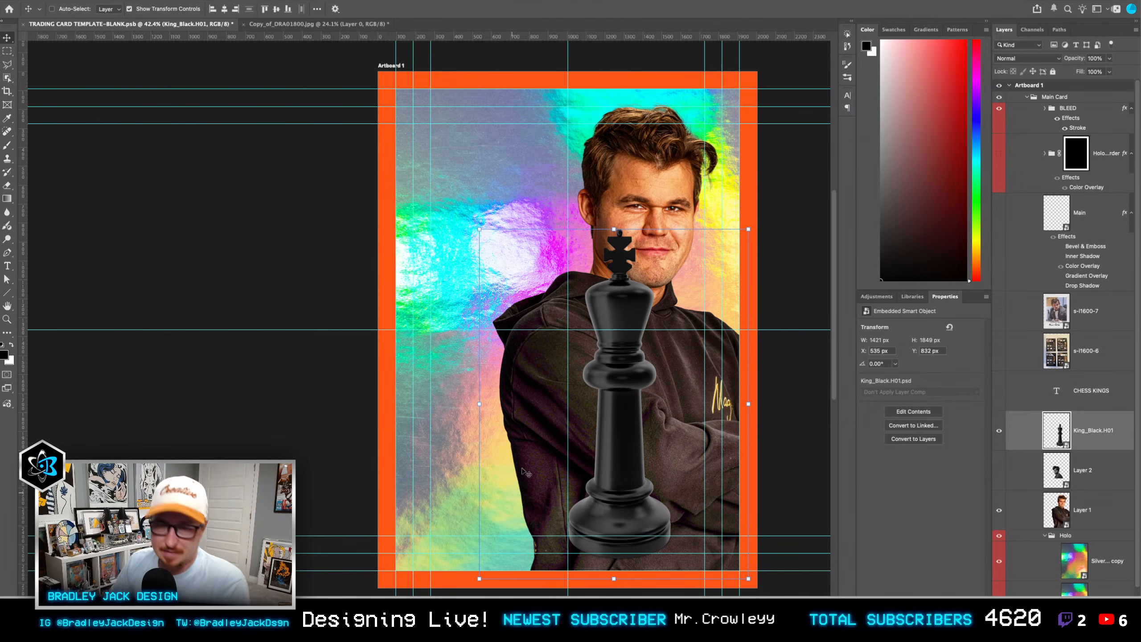
pyautogui.click(1093, 512)
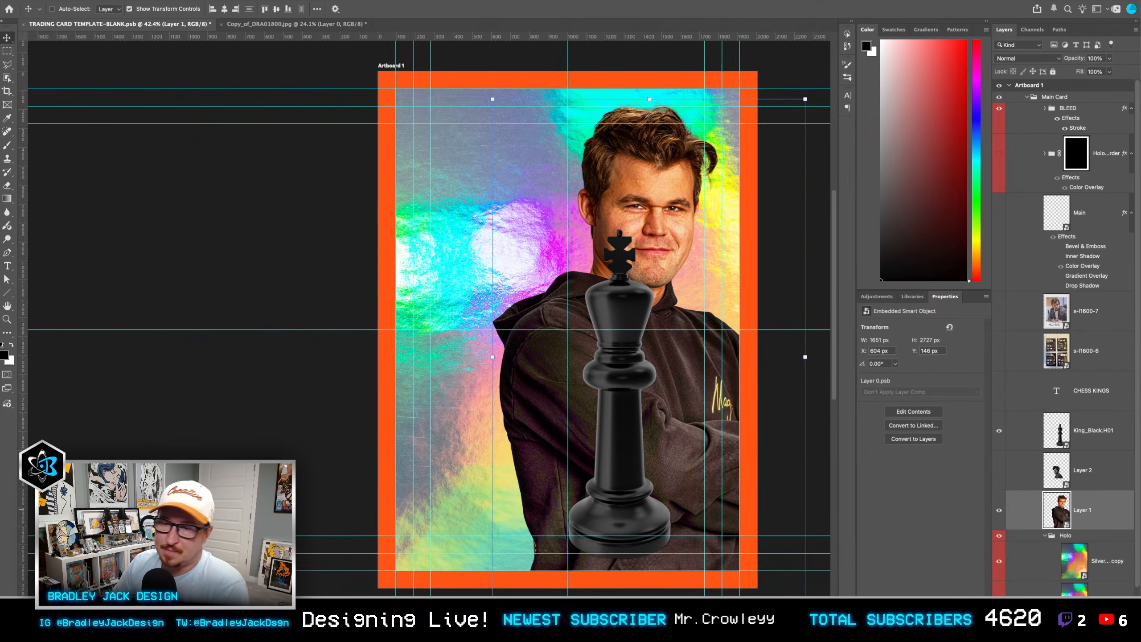
# Step: Switch to the browser and open ebay.com in a new tab
pyautogui.press('super+Tab')
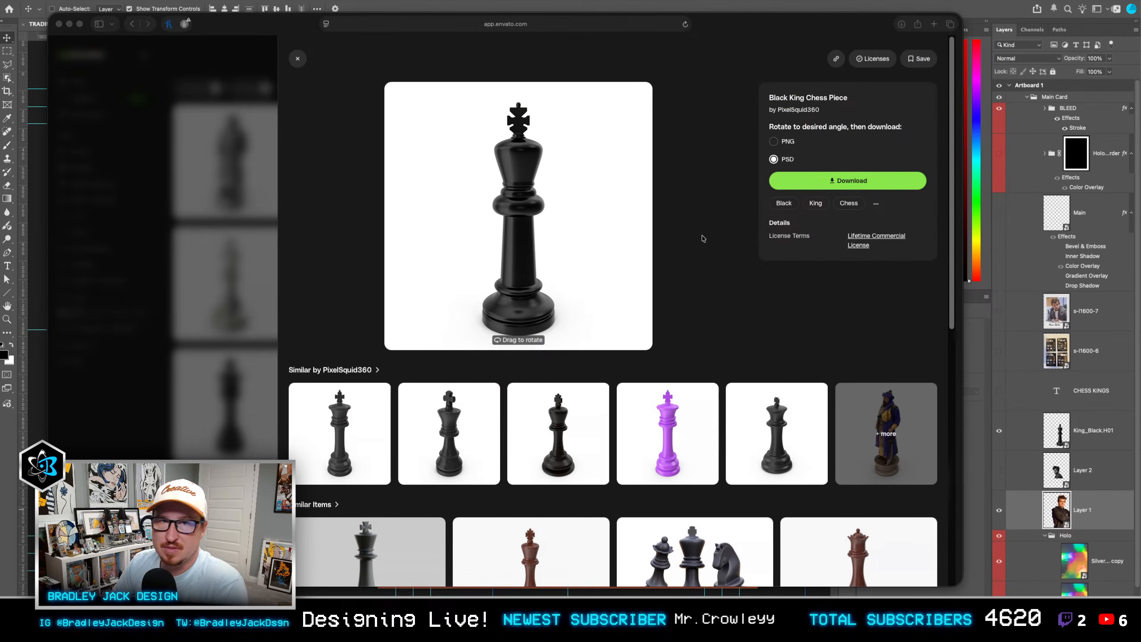
pyautogui.press('super+t')
pyautogui.write('ebay.com')
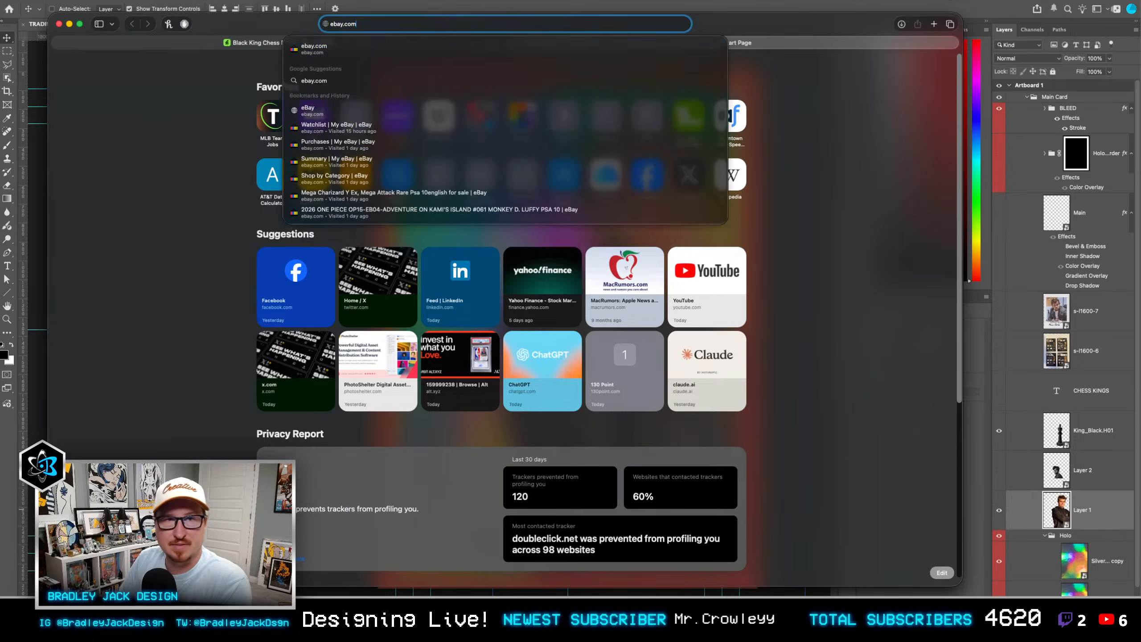
pyautogui.press('Return')
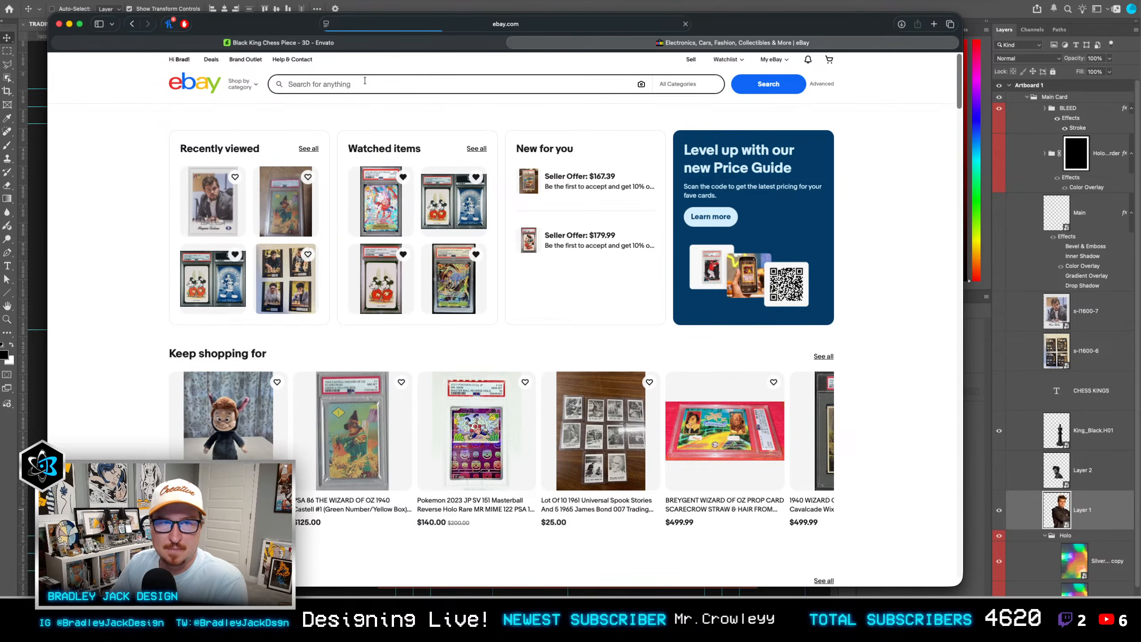
# Step: Return to Photoshop and view the s-l1600-7 and s-l1600-6 reference cards one at a time, hide them and select the black king layer
pyautogui.click(1044, 351)
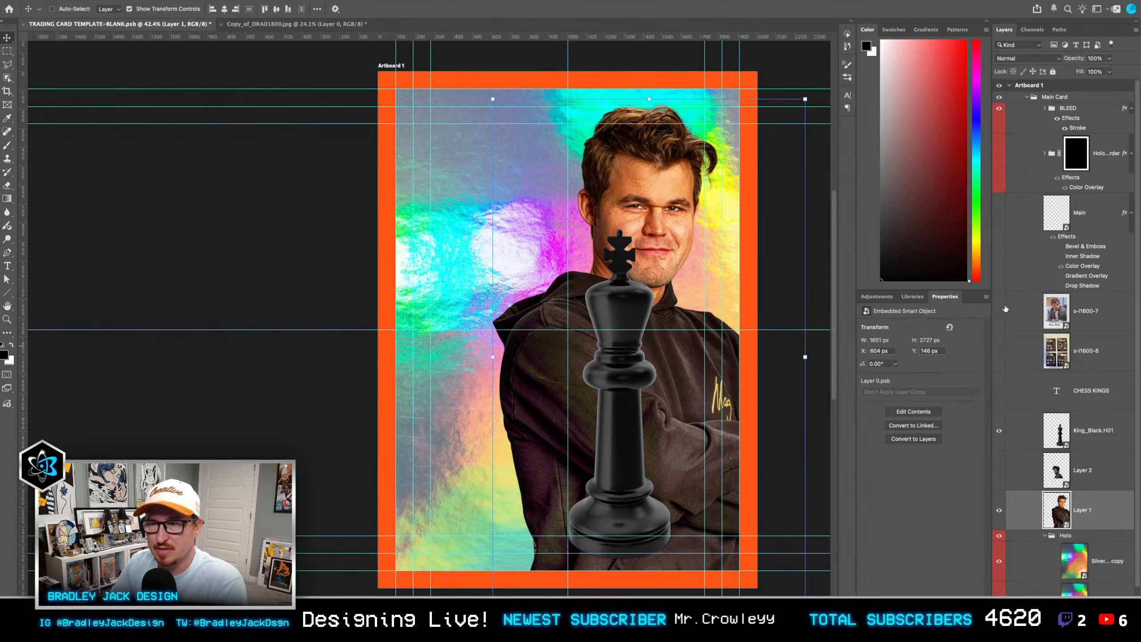
pyautogui.click(1000, 311)
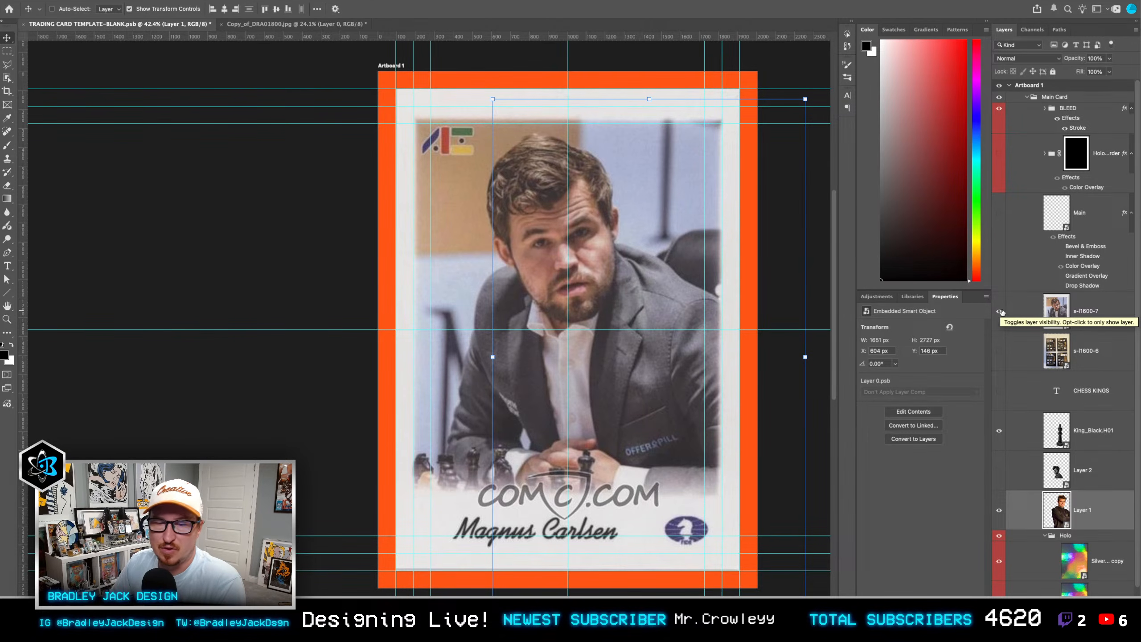
pyautogui.click(1000, 311)
pyautogui.click(999, 351)
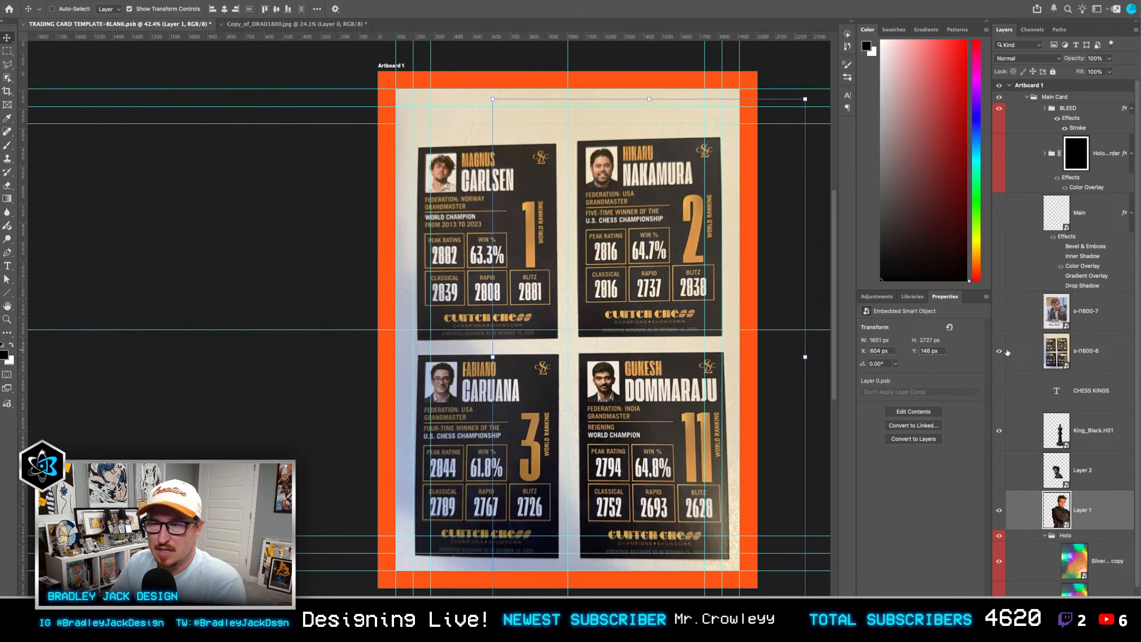
pyautogui.click(1062, 356)
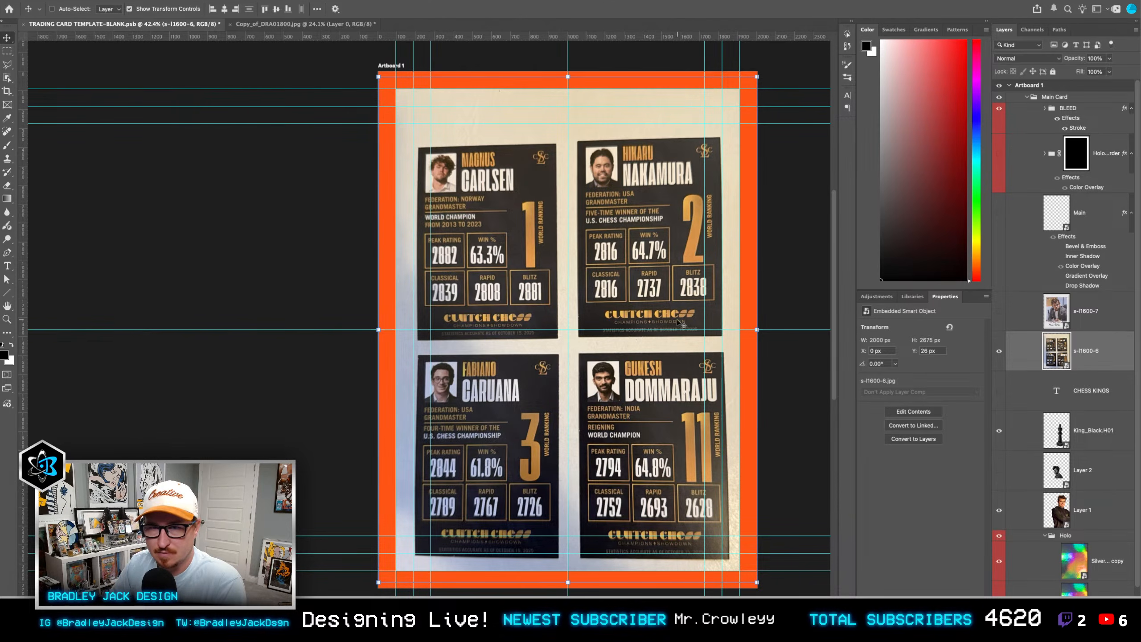
pyautogui.click(1000, 354)
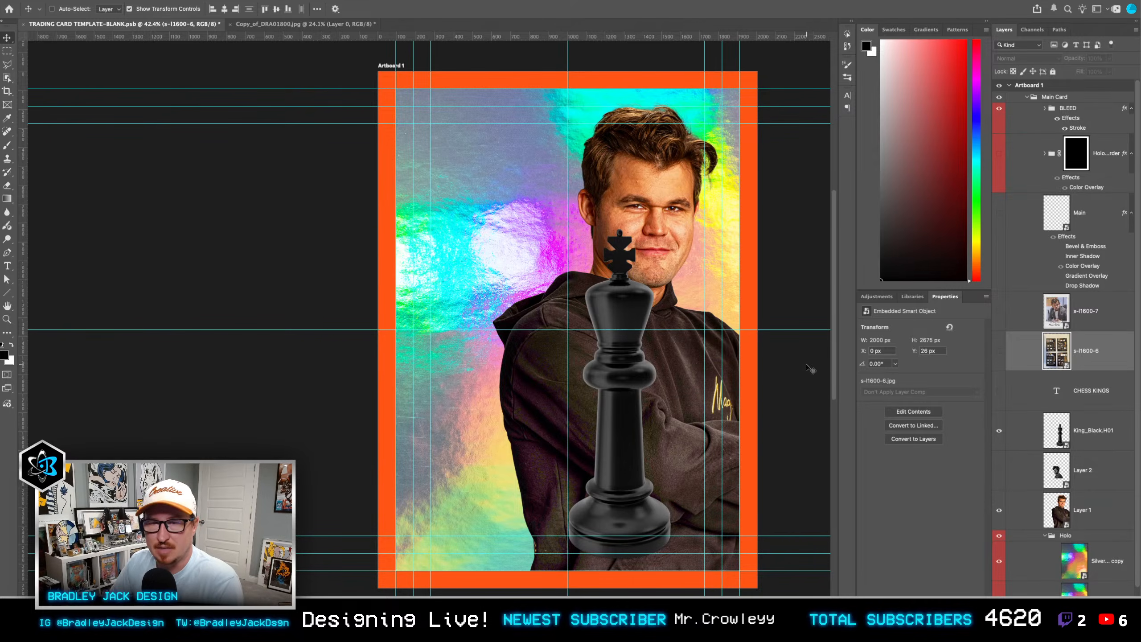
pyautogui.click(1085, 442)
# Step: Switch to the browser and search eBay for "topps panini insert ssp"
pyautogui.press('super+Tab')
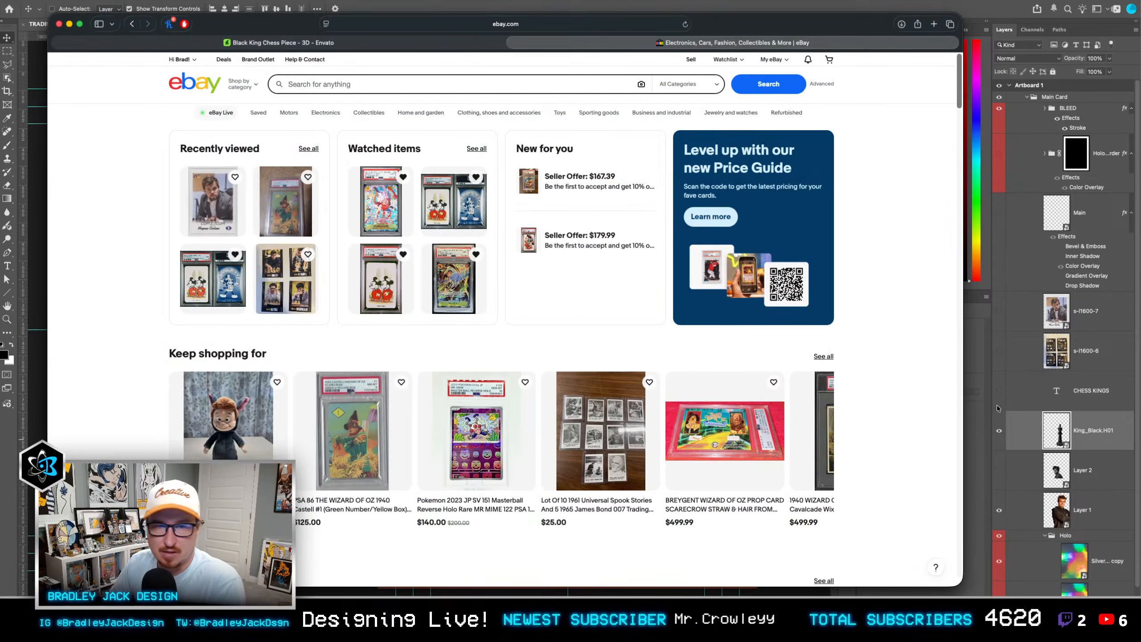
pyautogui.click(326, 84)
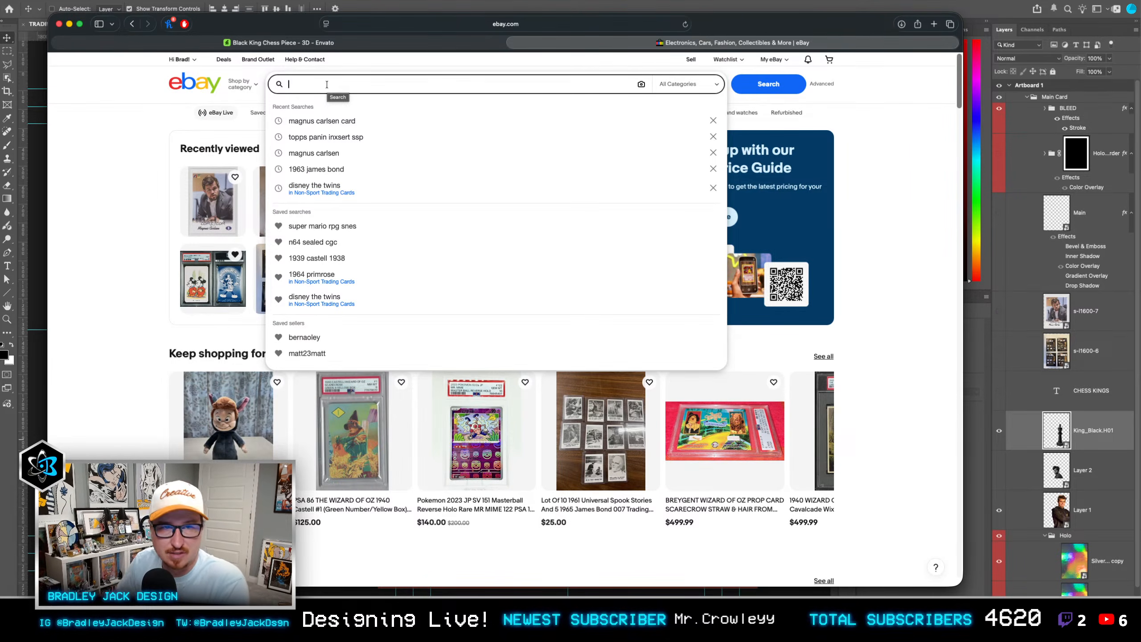
pyautogui.press('Down')
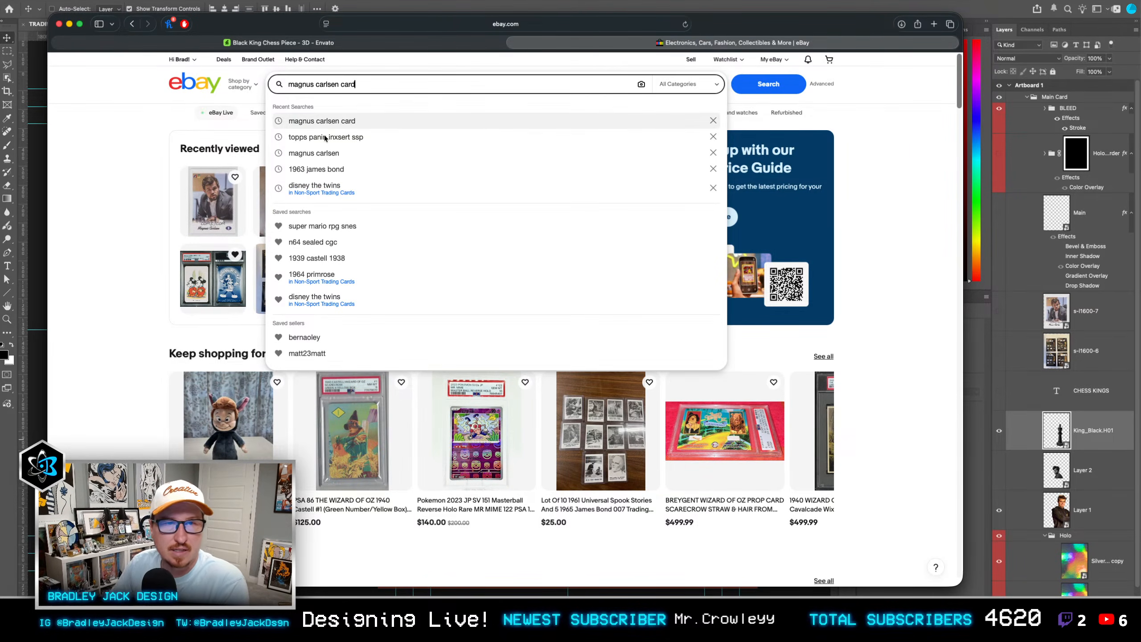
pyautogui.press('Escape')
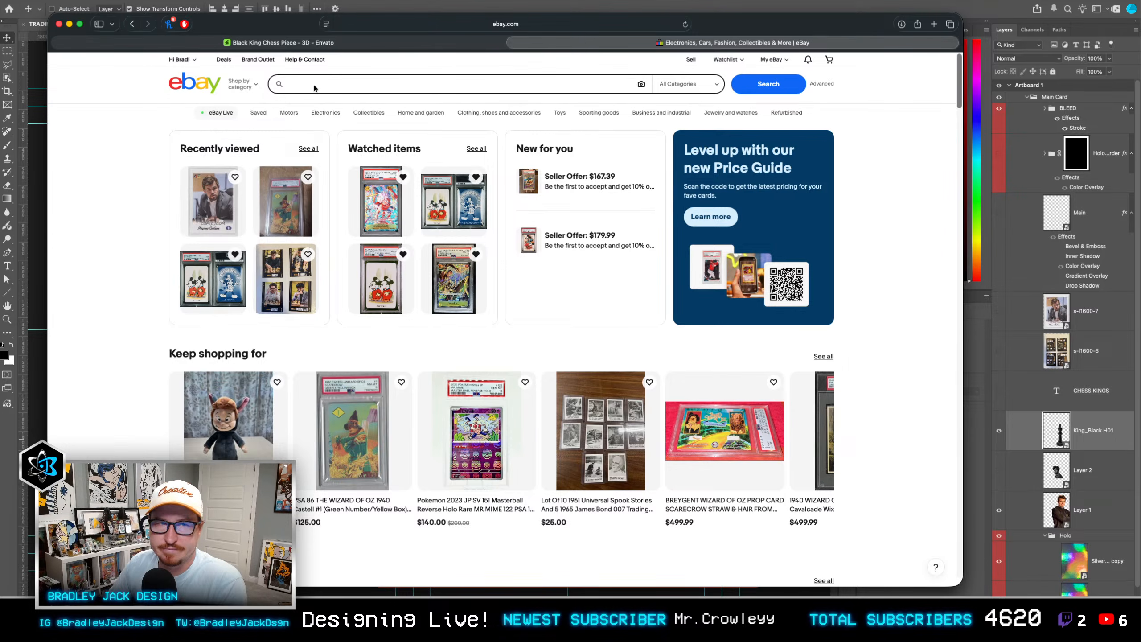
pyautogui.click(311, 86)
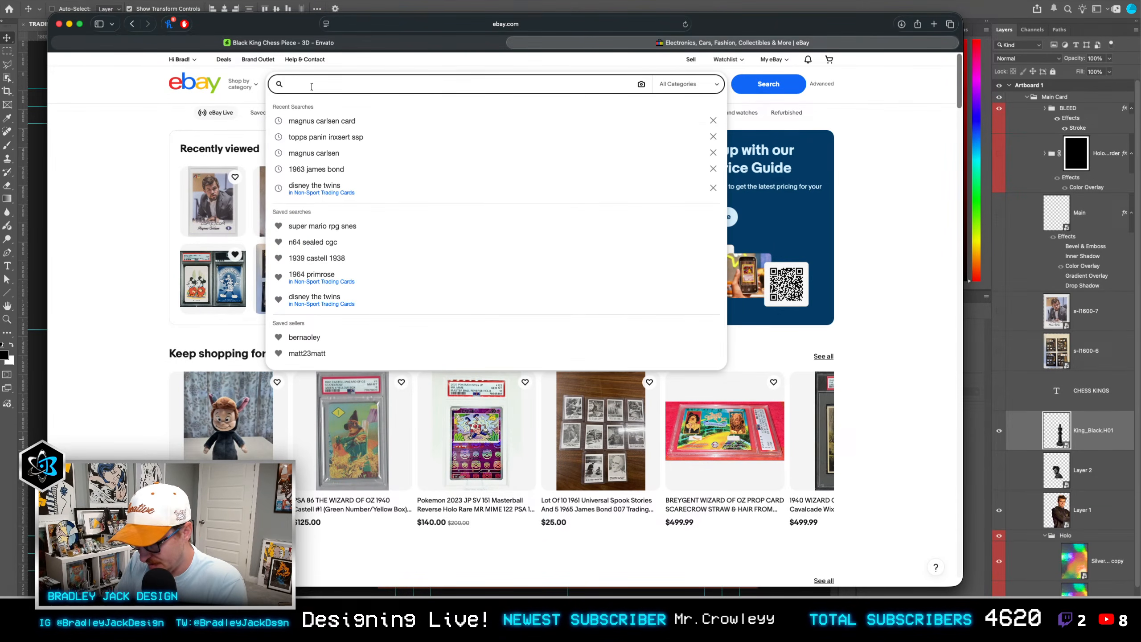
pyautogui.write('topps panini insert ssp')
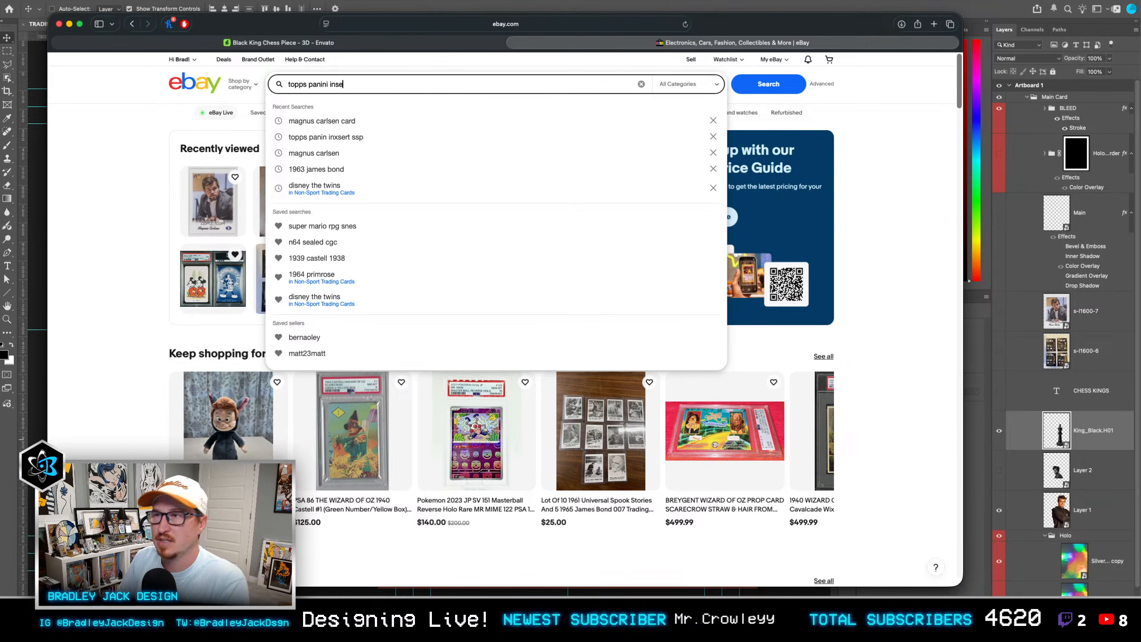
pyautogui.press('Return')
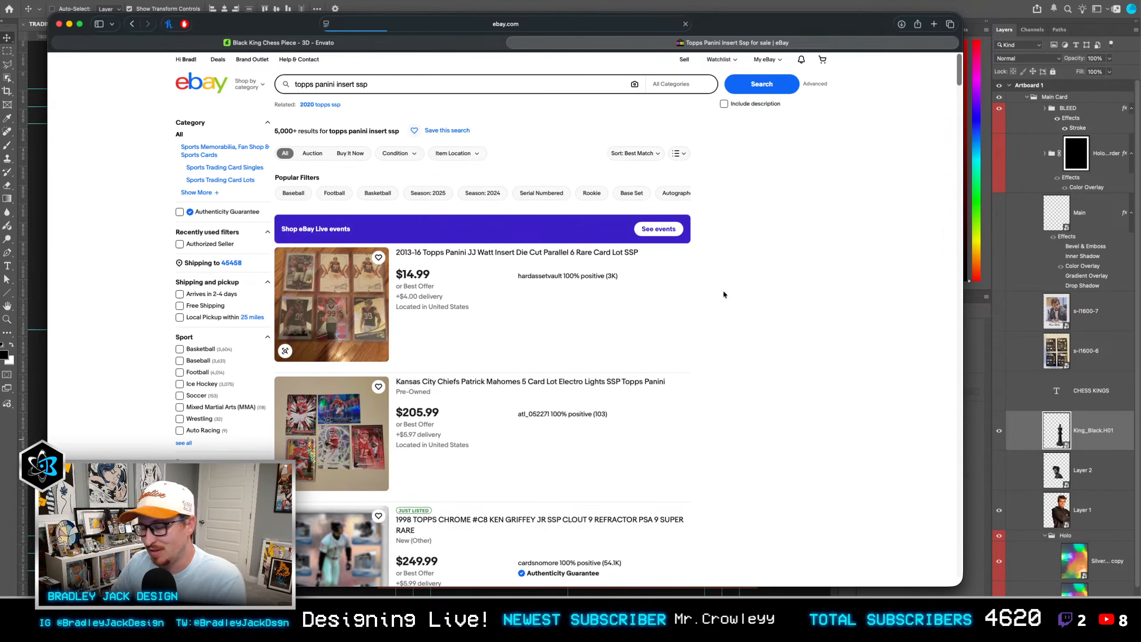
# Step: Browse the "topps panini insert ssp" listings and examine the insert card designs for layout ideas
pyautogui.scroll(-5, 522, 261)
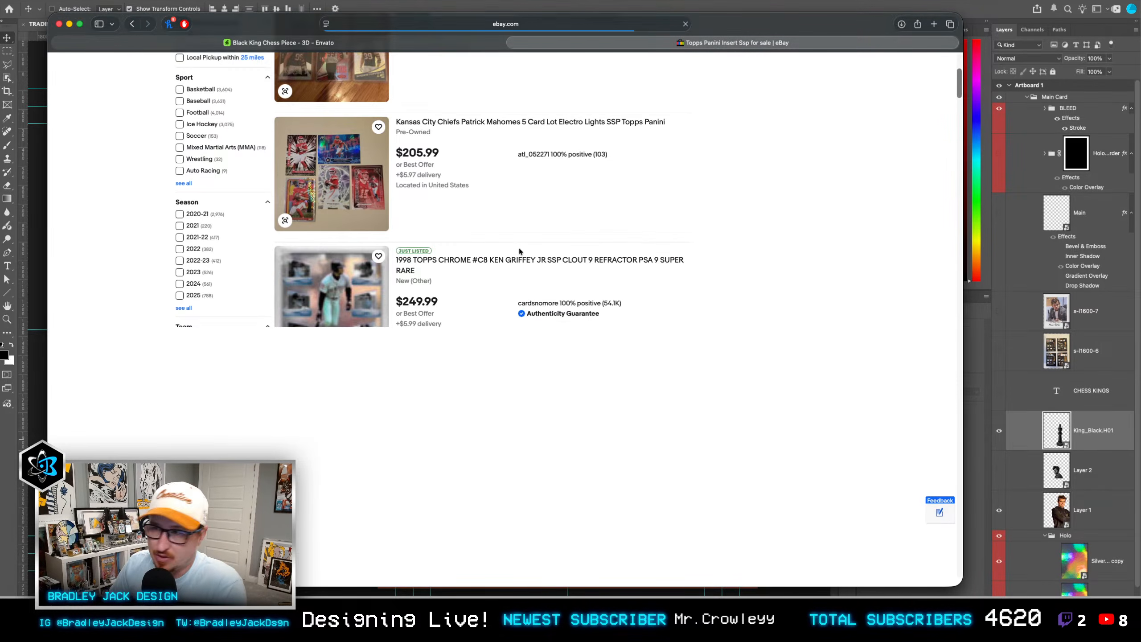
pyautogui.scroll(-9, 489, 225)
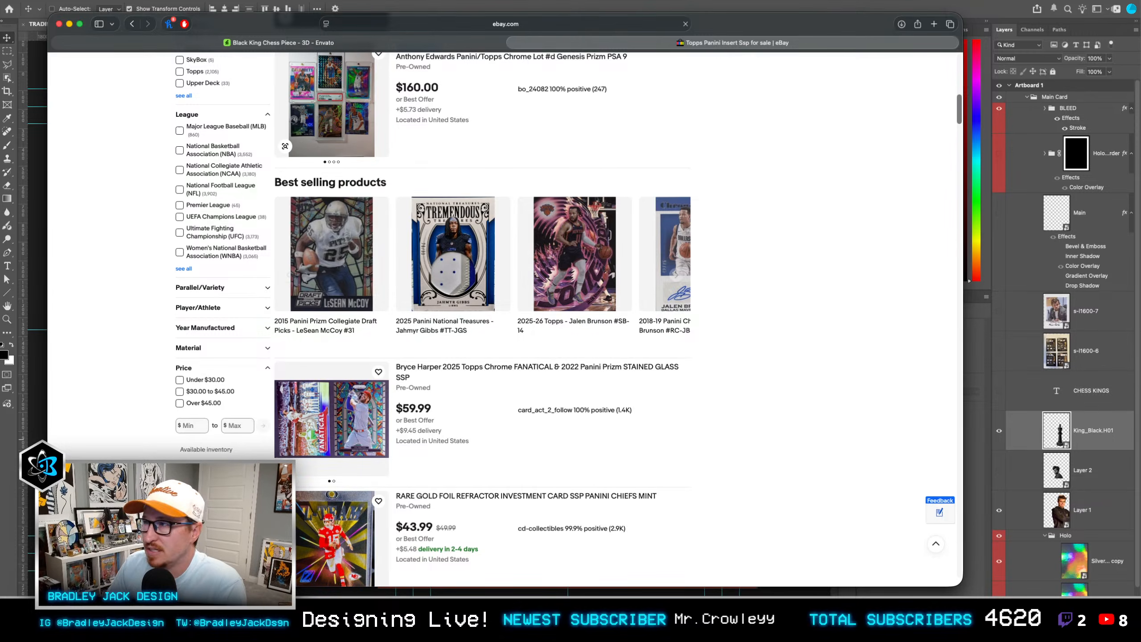
pyautogui.scroll(-4, 631, 232)
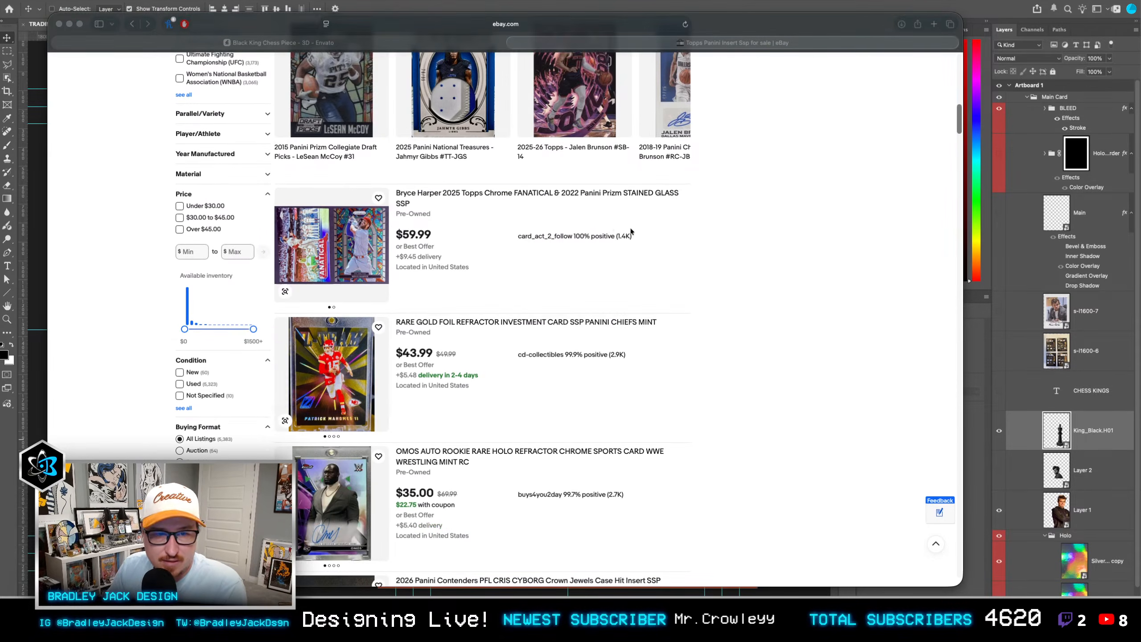
pyautogui.scroll(-13, 327, 366)
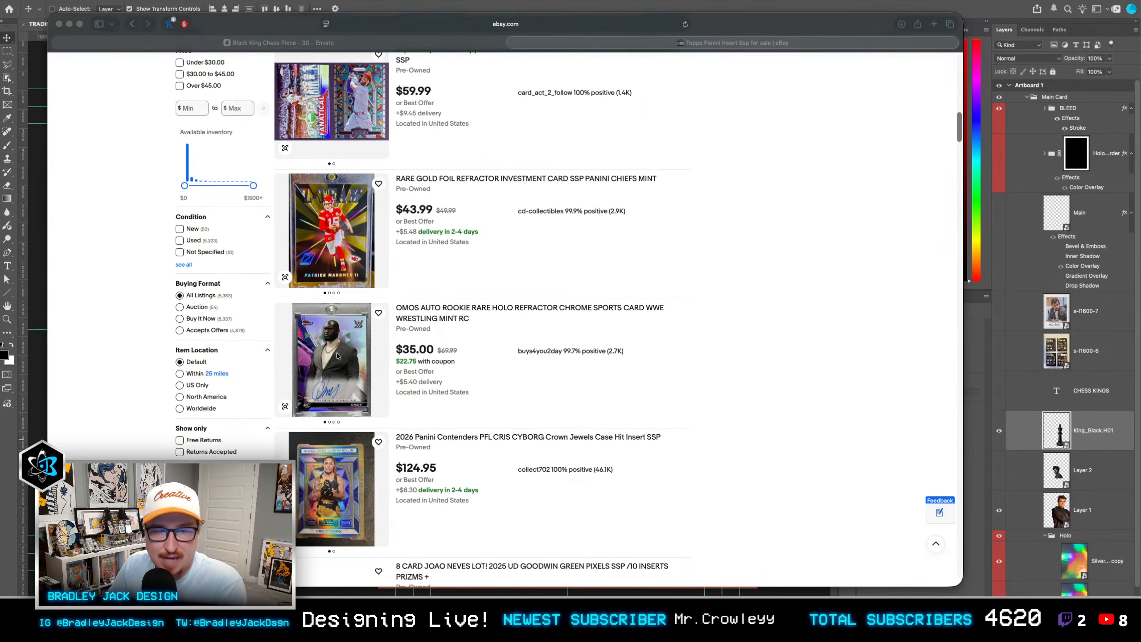
pyautogui.scroll(-4, 461, 302)
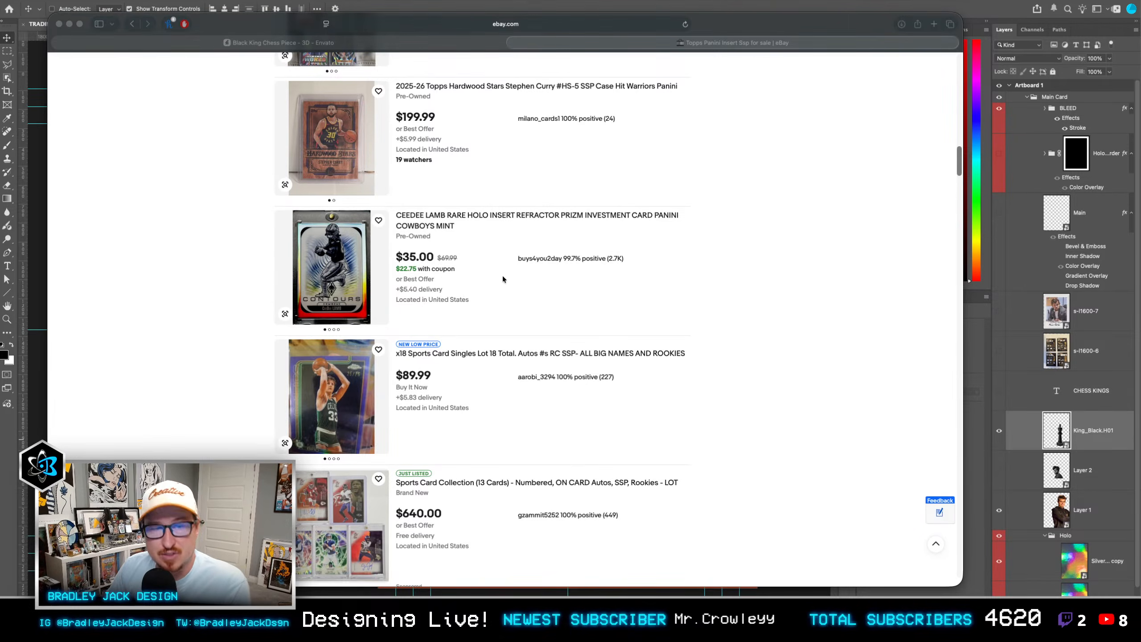
pyautogui.scroll(-8, 503, 279)
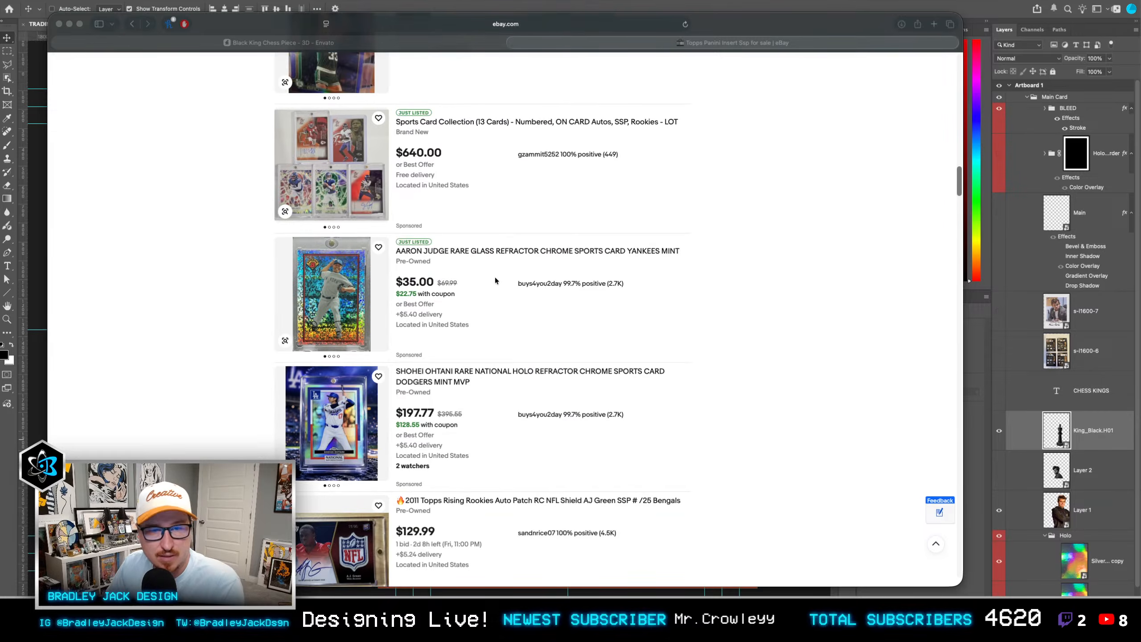
pyautogui.scroll(-5, 496, 280)
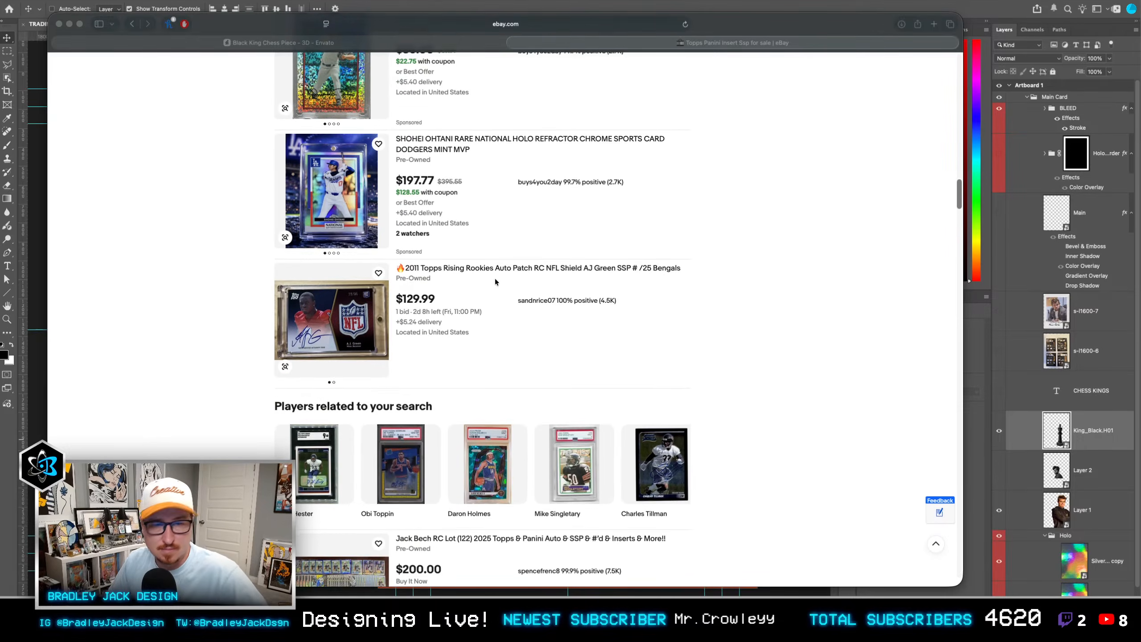
pyautogui.scroll(-11, 495, 279)
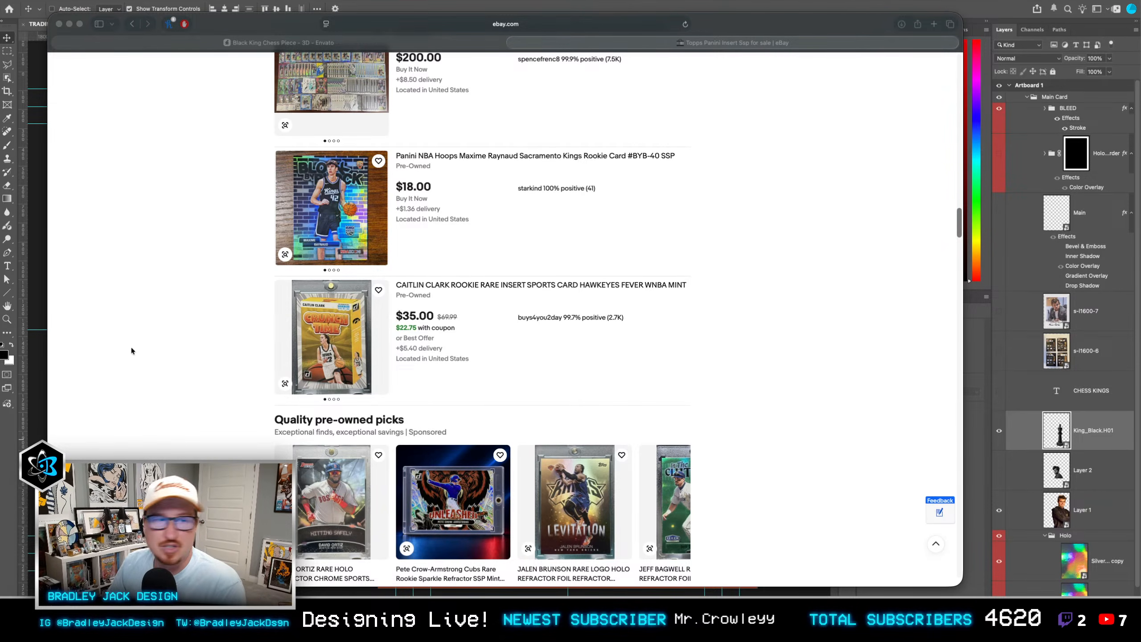
pyautogui.scroll(-5, 269, 332)
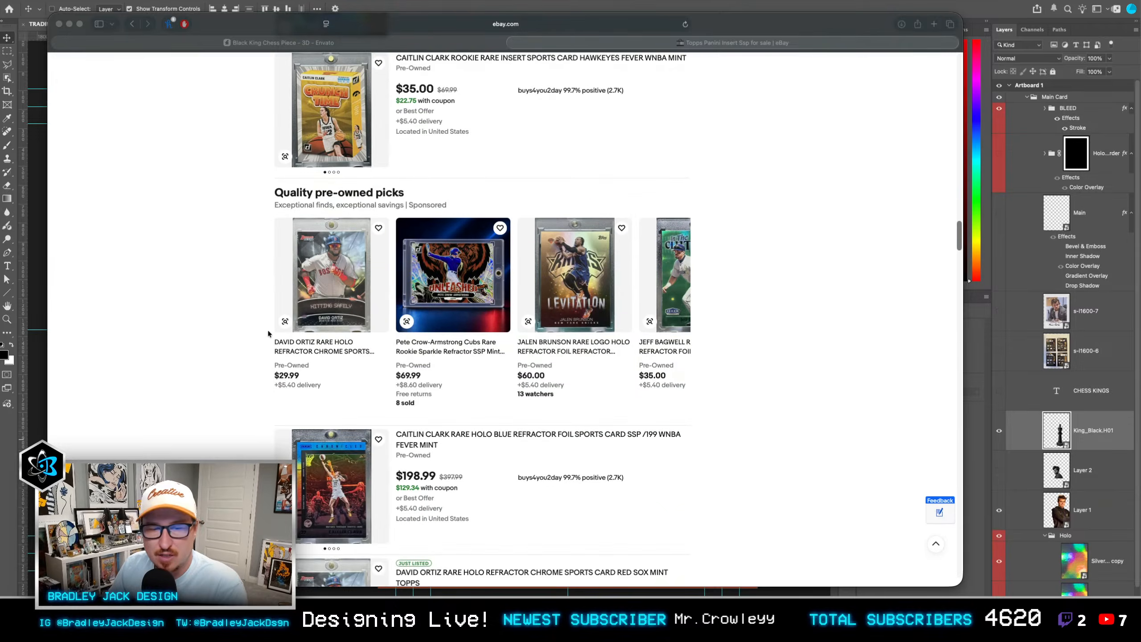
pyautogui.scroll(-10, 269, 333)
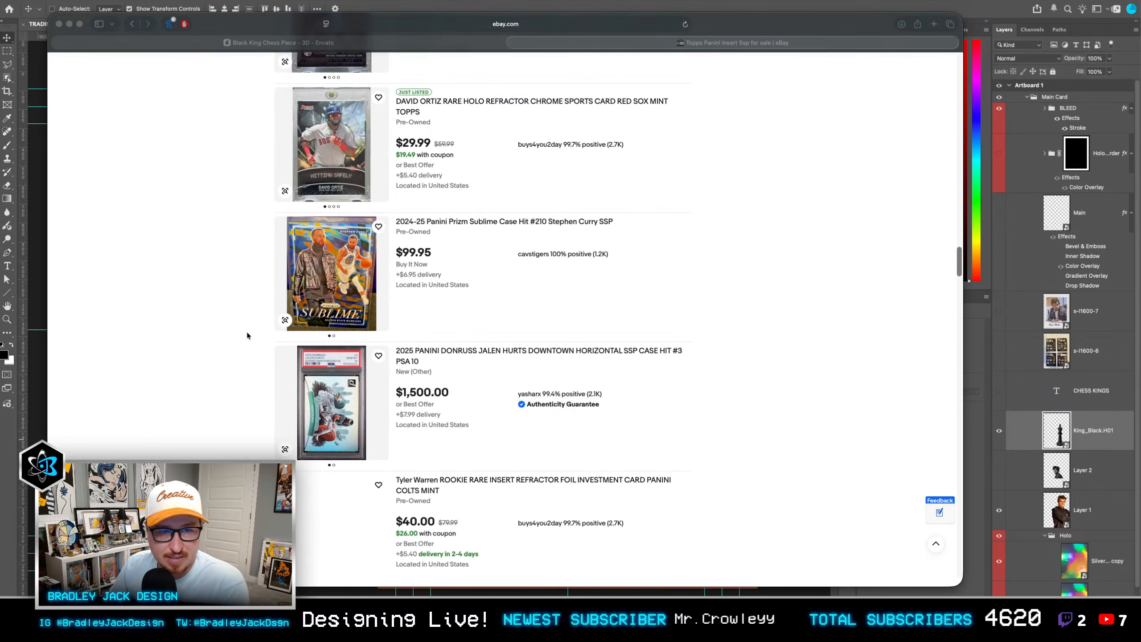
pyautogui.scroll(-8, 247, 335)
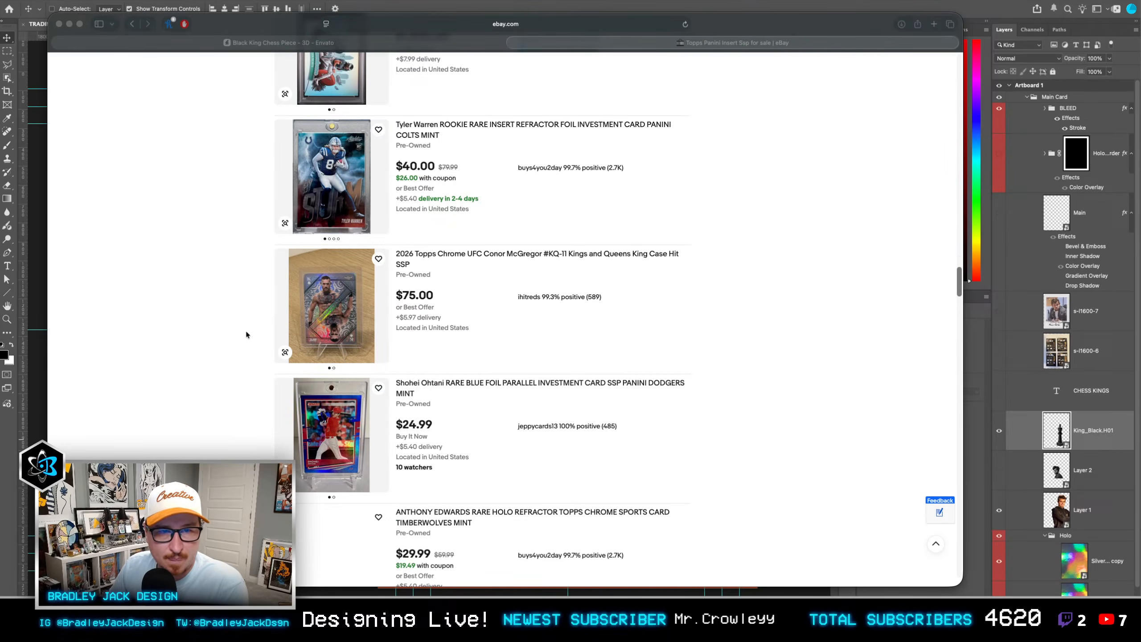
# Step: Return to Photoshop, hide the black king, and move the player cutout on Layer 1 toward the card's center at about X 257, Y 146 px
pyautogui.click(40, 395)
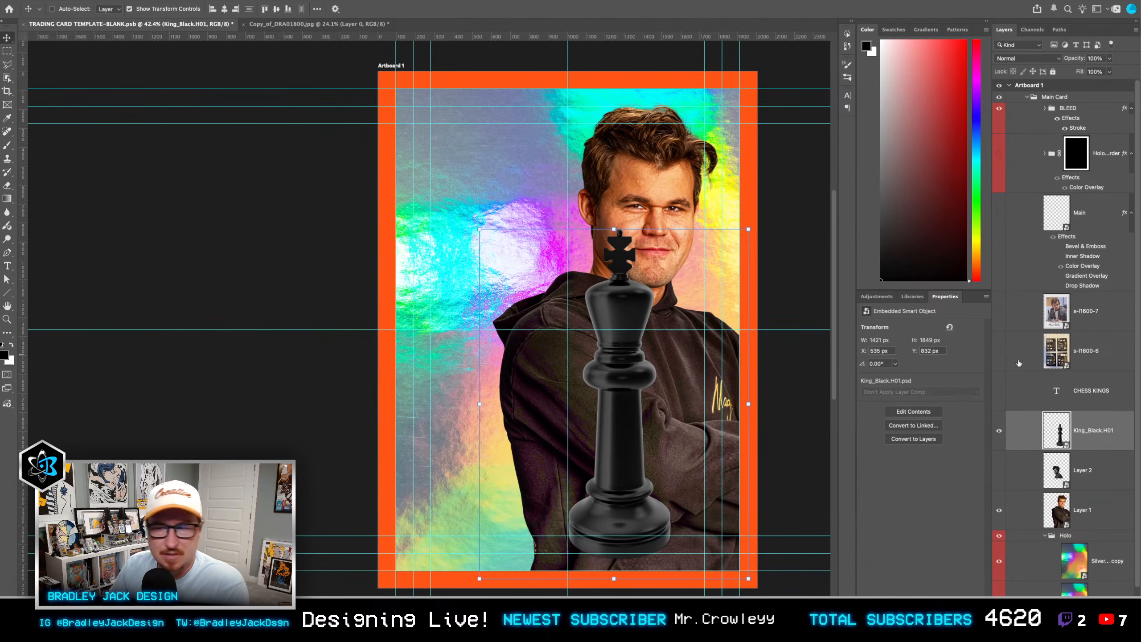
pyautogui.moveTo(1000, 430); pyautogui.dragTo(1015, 492)
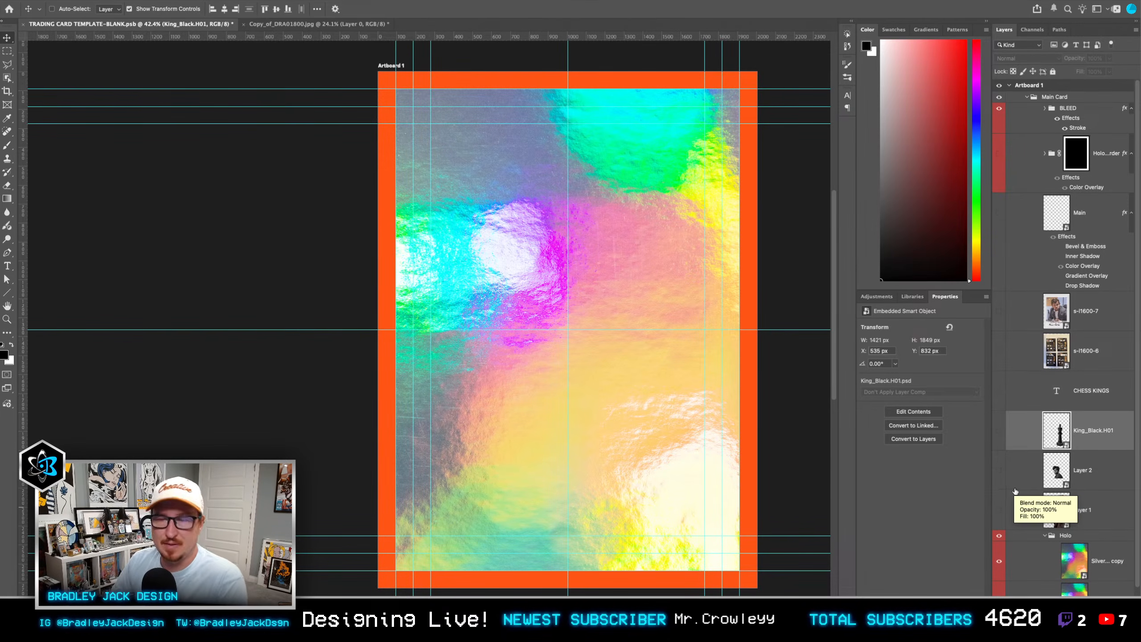
pyautogui.click(1074, 502)
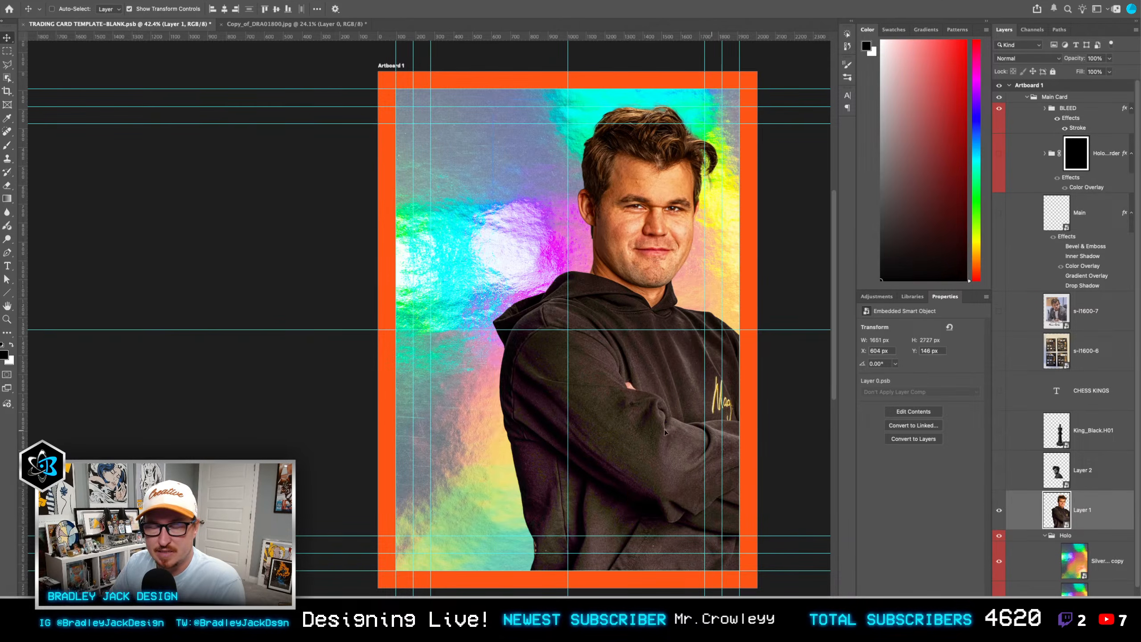
pyautogui.moveTo(720, 430); pyautogui.dragTo(653, 431)
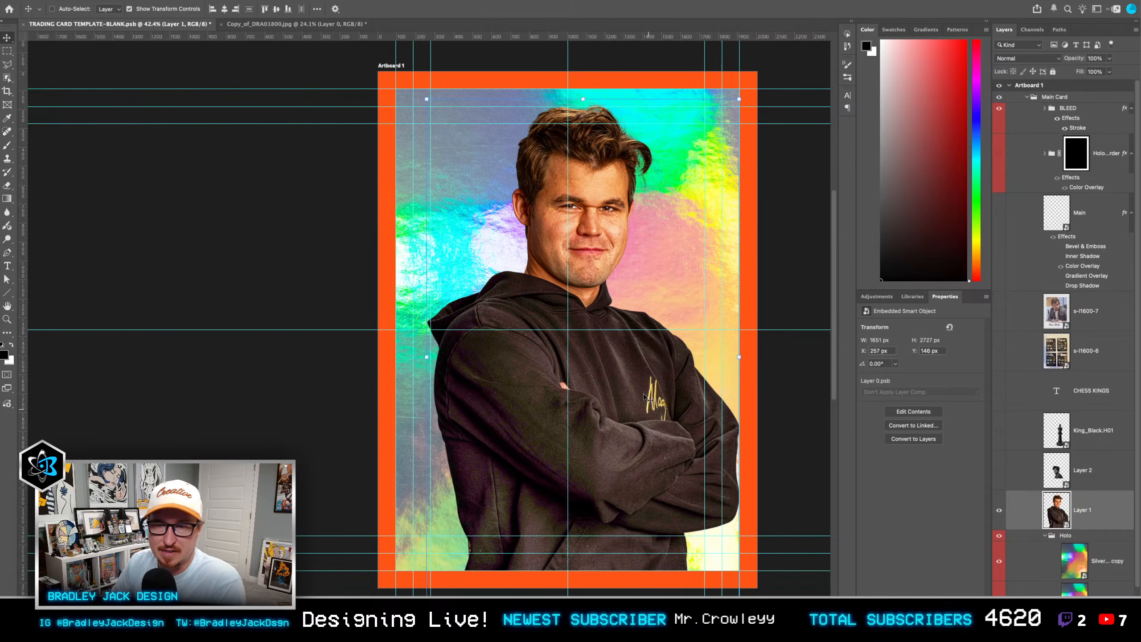
# Step: Switch back to the browser, open the Tyler Warren Panini card listing, and search eBay for "court kings"
pyautogui.press('super+Tab')
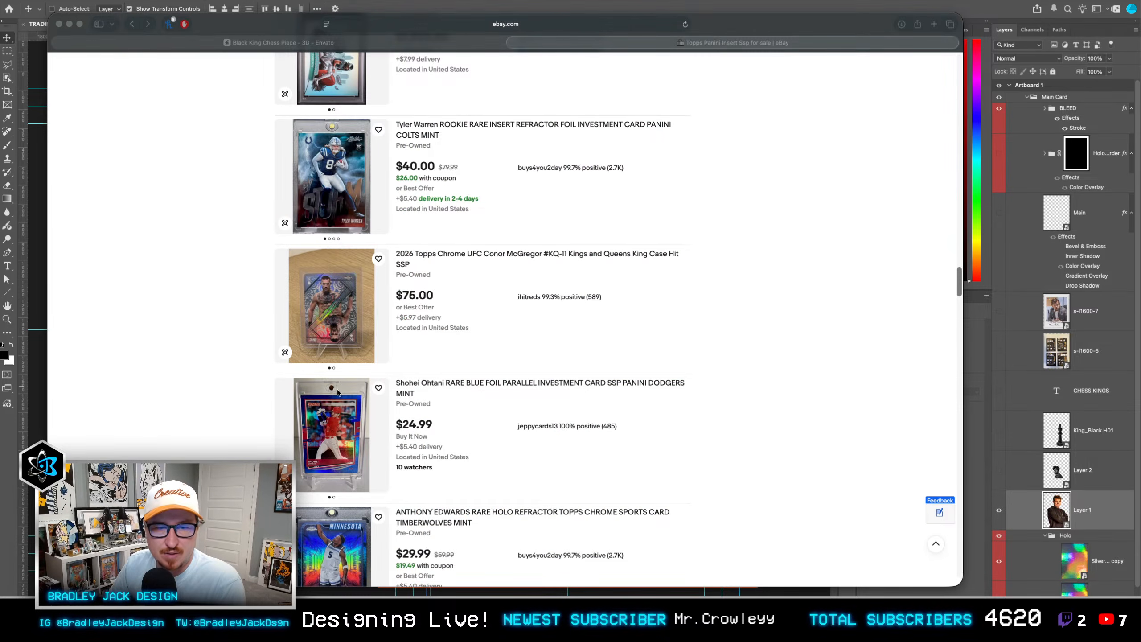
pyautogui.click(327, 194)
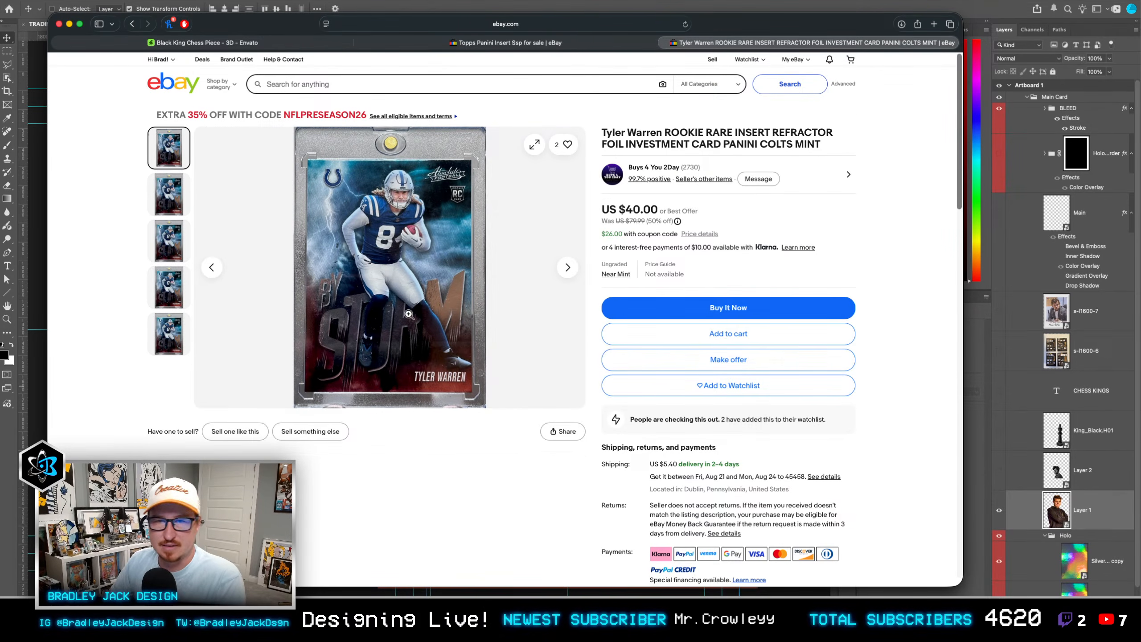
pyautogui.click(345, 81)
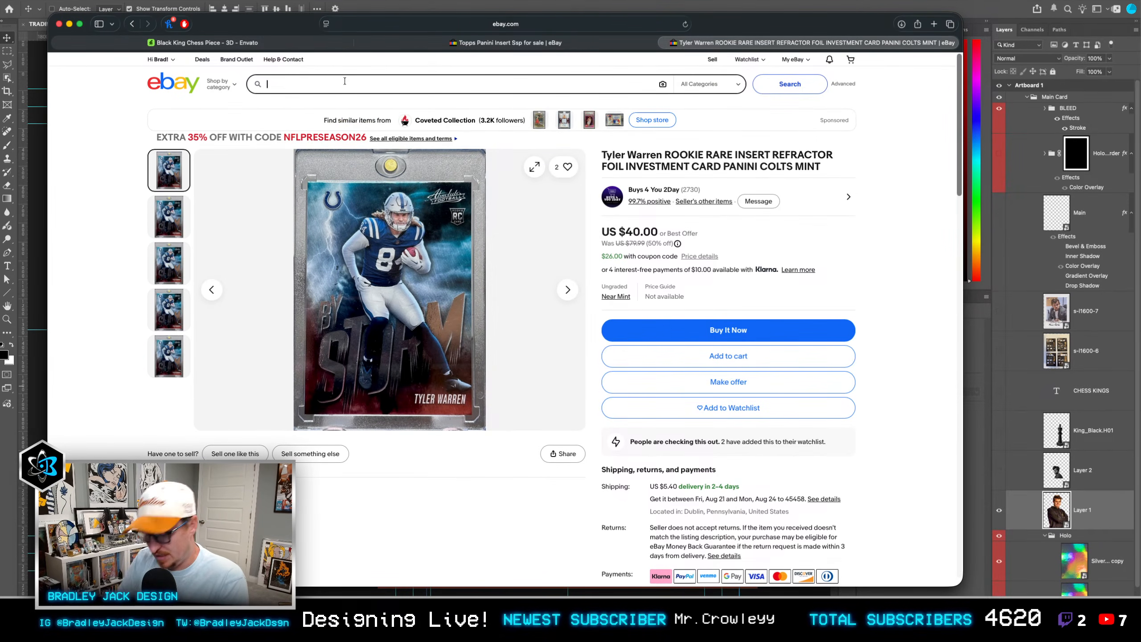
pyautogui.write('court ki')
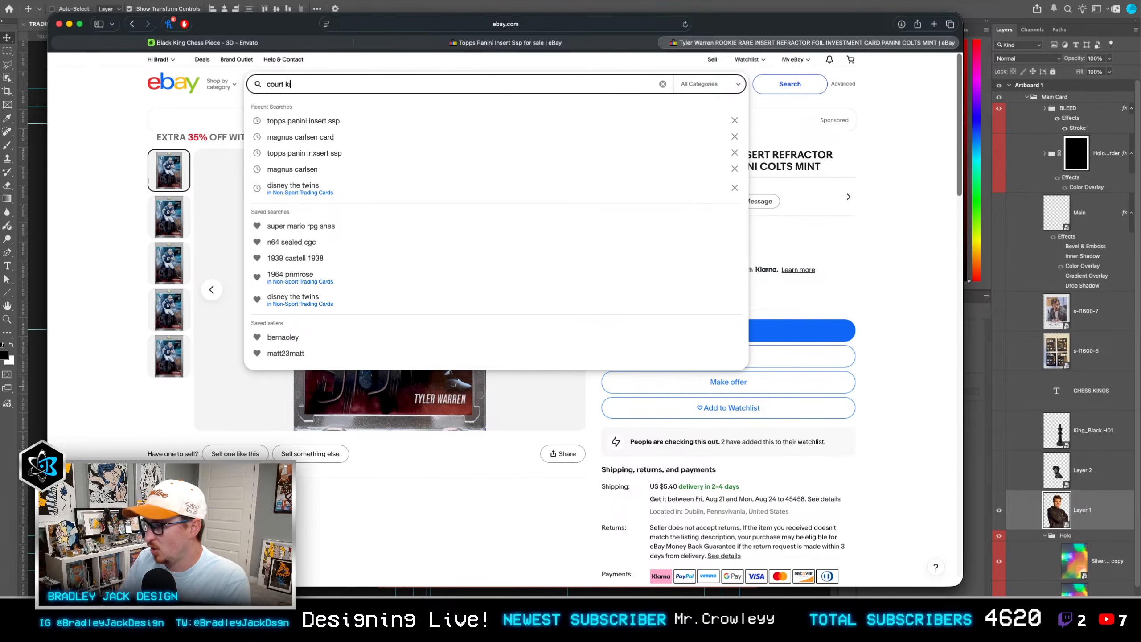
pyautogui.write('ngs')
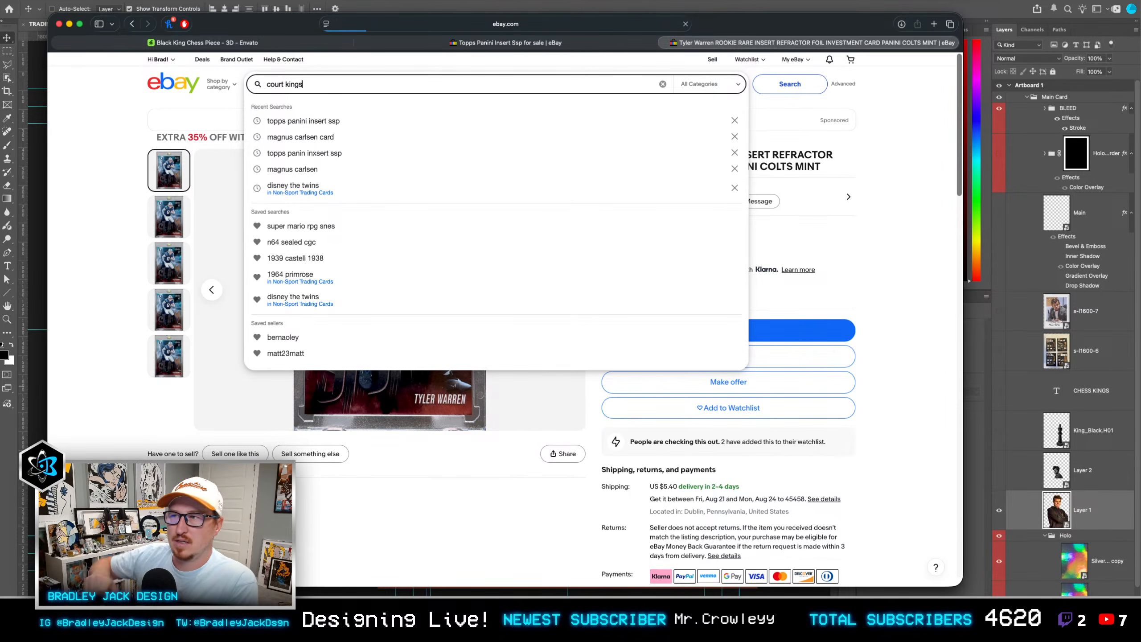
pyautogui.press('Return')
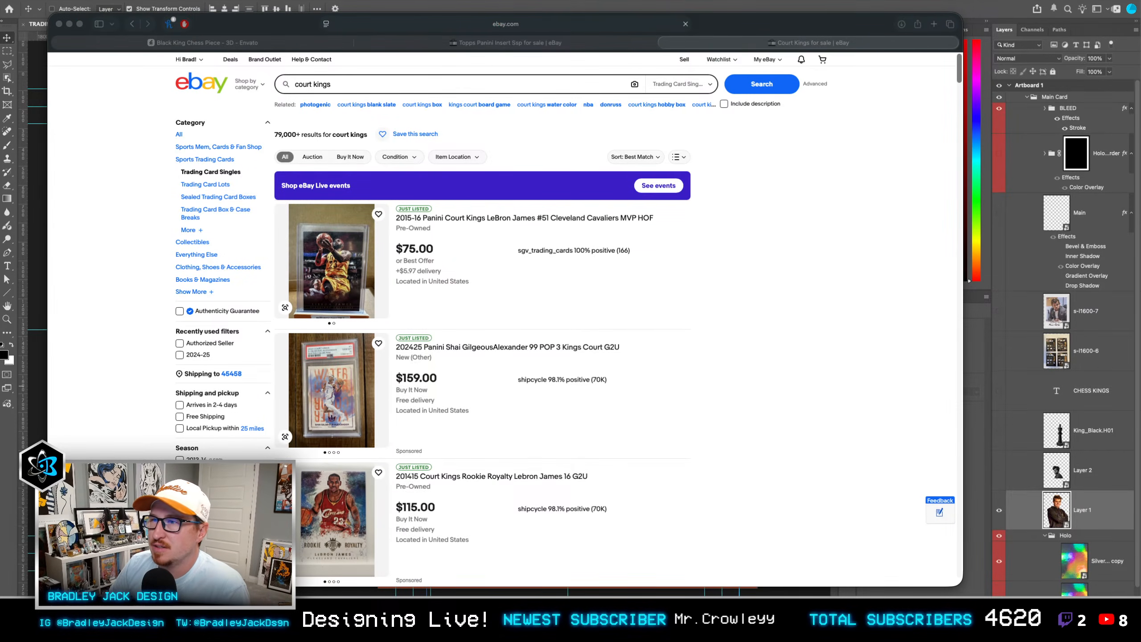
pyautogui.click(880, 264)
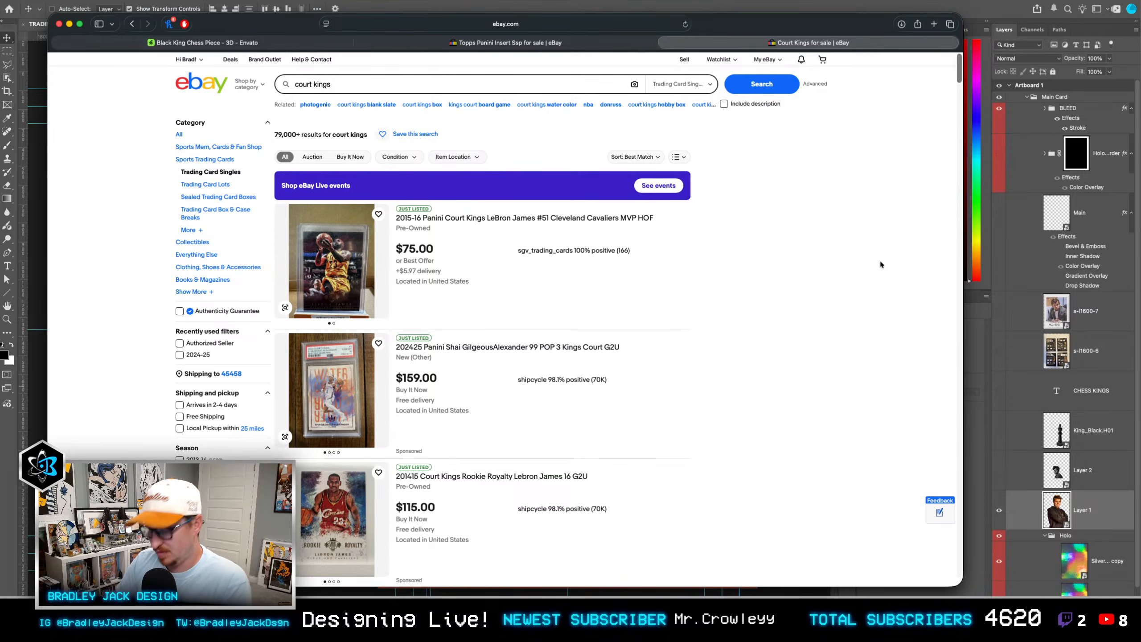
# Step: Open a new browser window and move it off this display, and reposition and narrow the "court kings" results window
pyautogui.press('super+n')
pyautogui.moveTo(769, 19); pyautogui.dragTo(1139, 149)
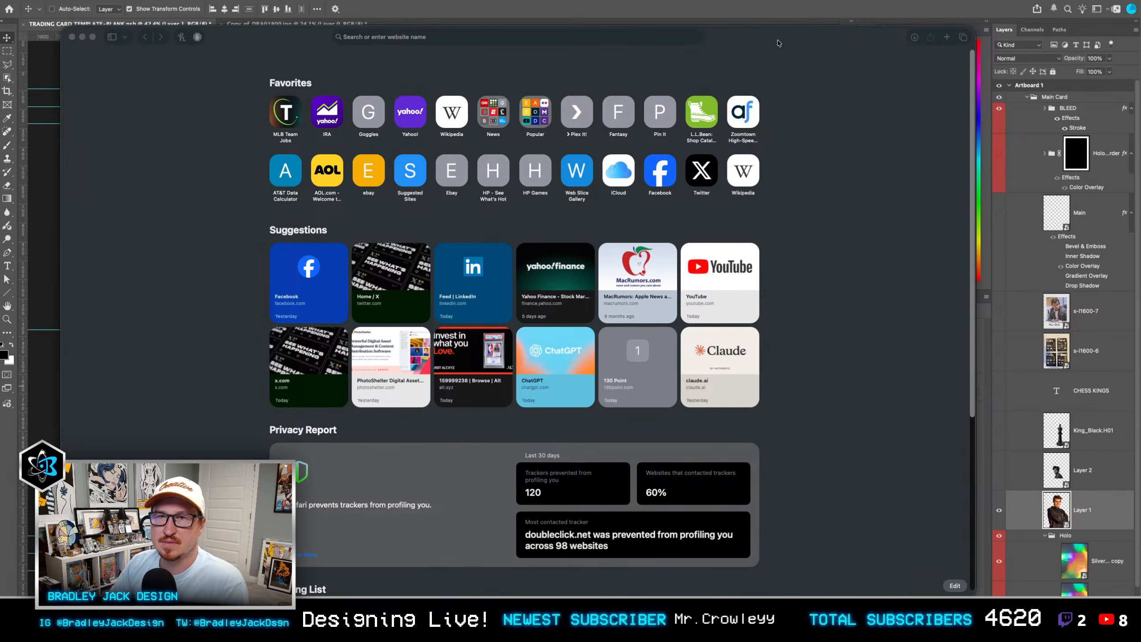
pyautogui.moveTo(779, 43); pyautogui.dragTo(1139, 112)
pyautogui.moveTo(1139, 179); pyautogui.dragTo(780, 14)
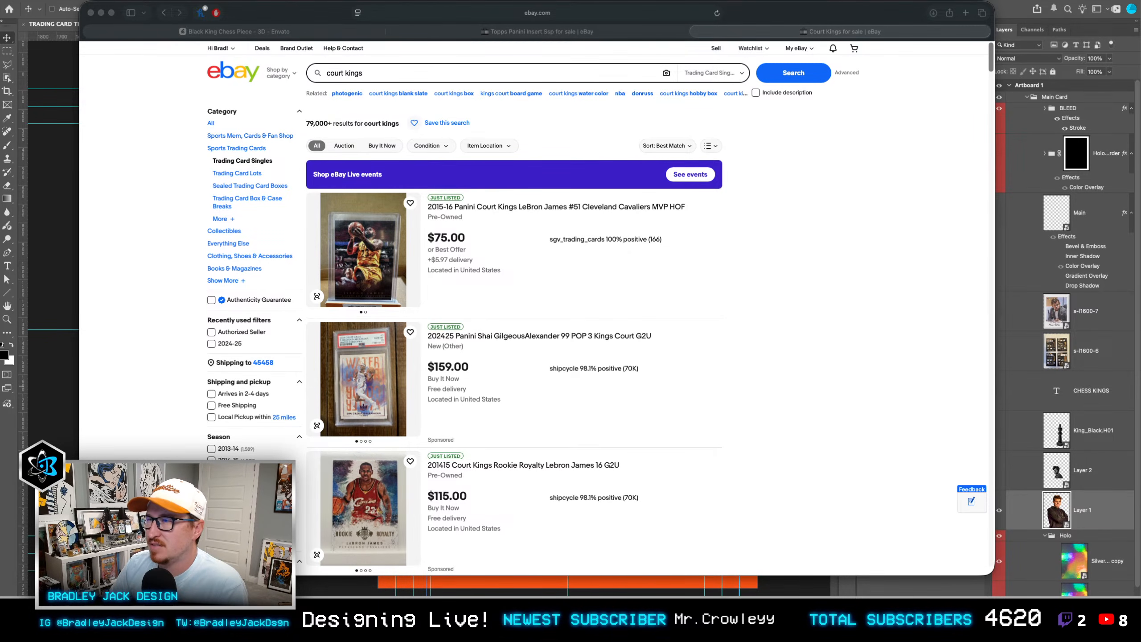
pyautogui.click(933, 194)
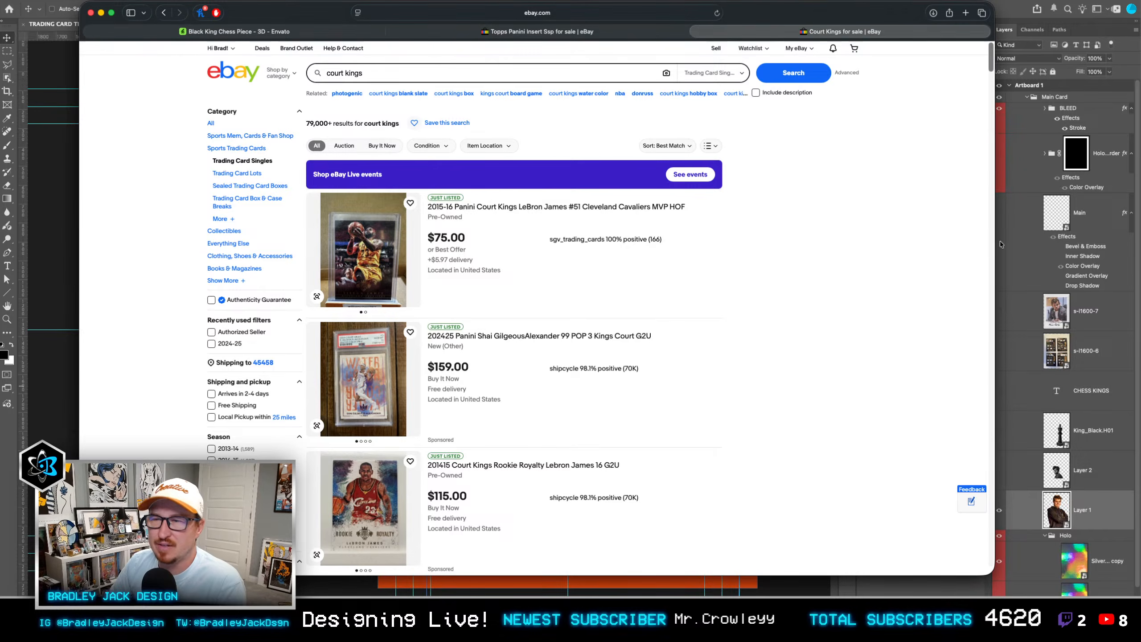
pyautogui.moveTo(994, 246); pyautogui.dragTo(923, 246)
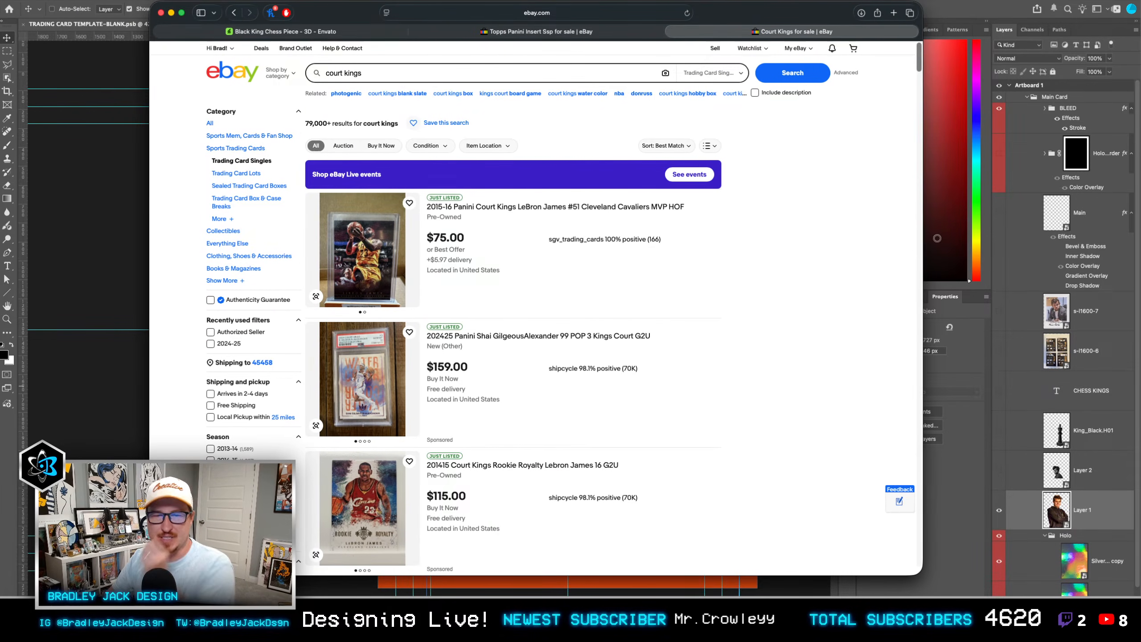
# Step: Browse the "court kings" results for card design ideas and open the VJ Edgecombe 2025-26 Panini Court Kings Self Expression listing
pyautogui.scroll(-10, 443, 261)
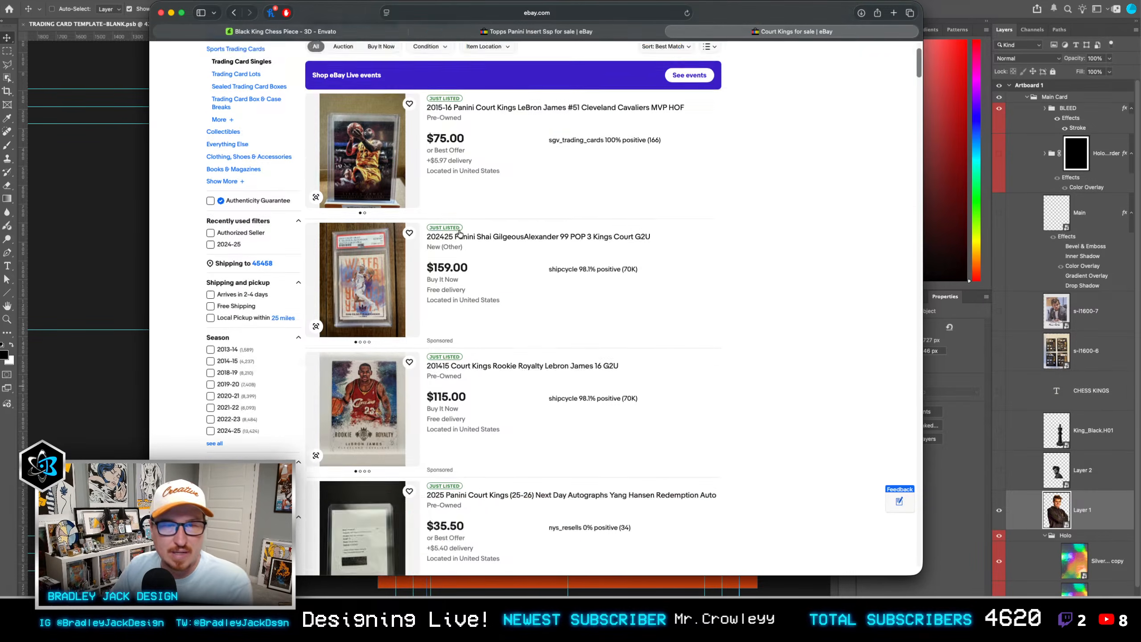
pyautogui.scroll(-7, 460, 233)
pyautogui.scroll(-10, 463, 229)
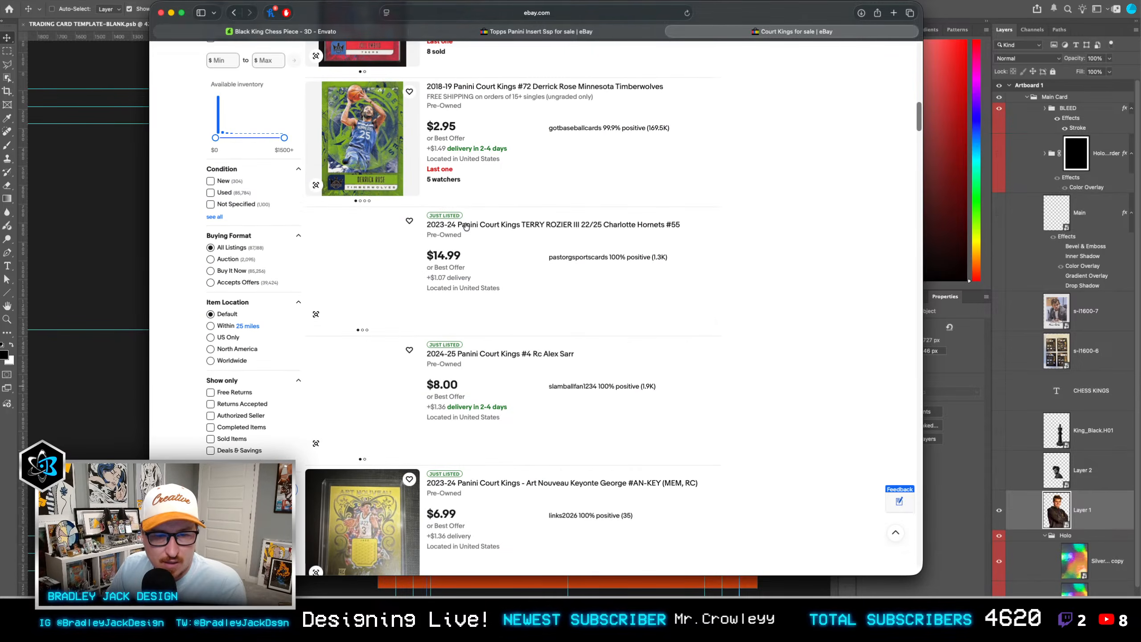
pyautogui.scroll(-12, 467, 225)
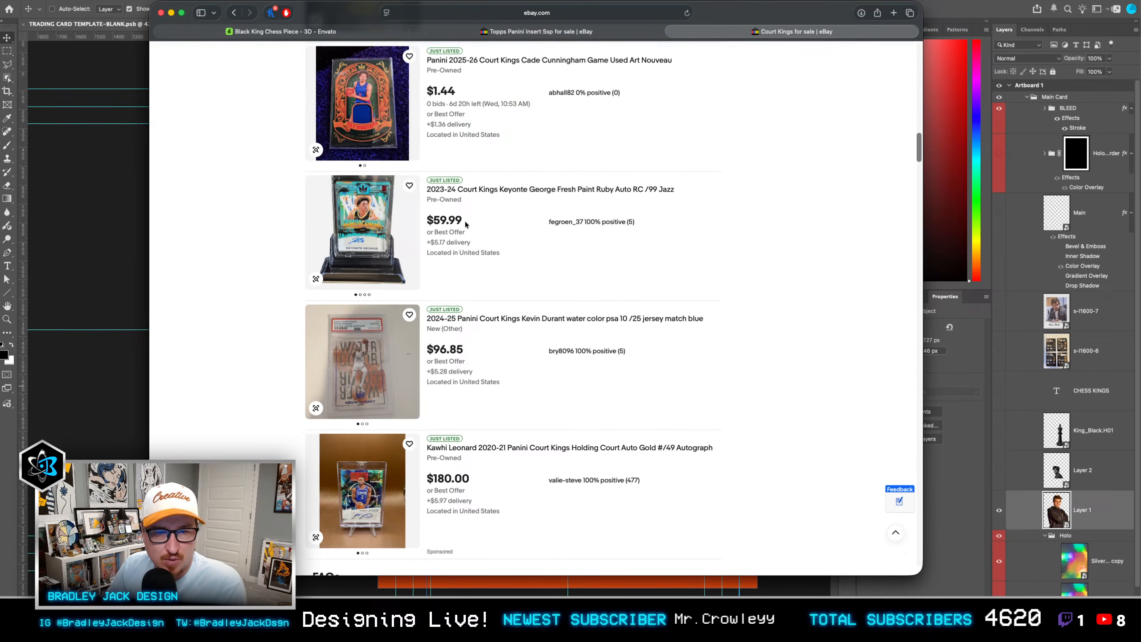
pyautogui.scroll(-18, 466, 221)
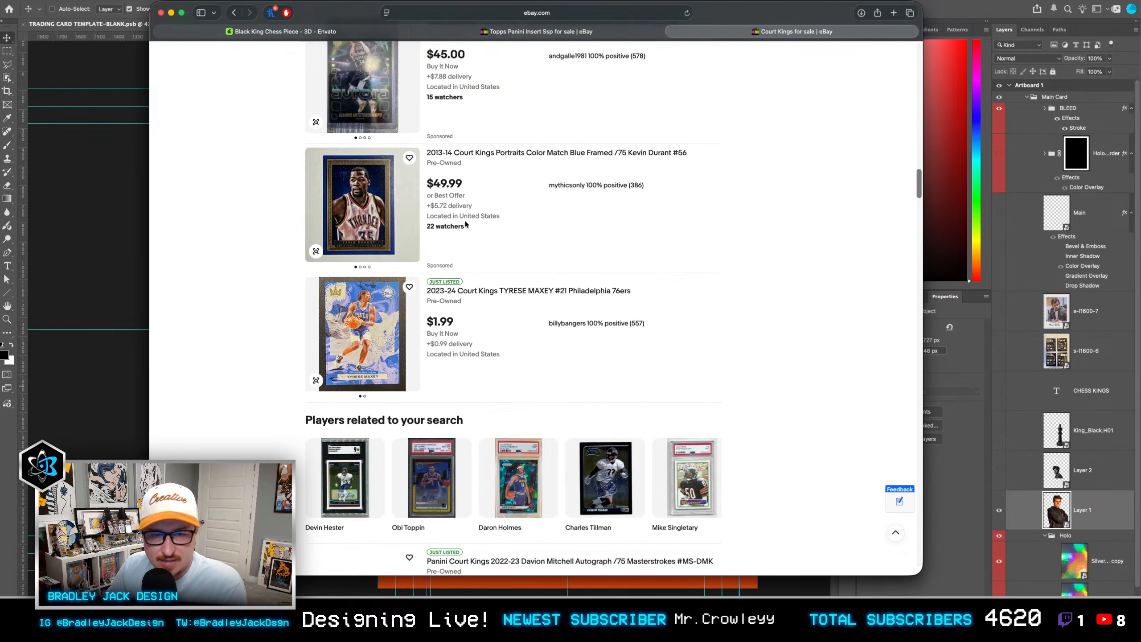
pyautogui.scroll(-8, 466, 221)
pyautogui.scroll(-3, 466, 220)
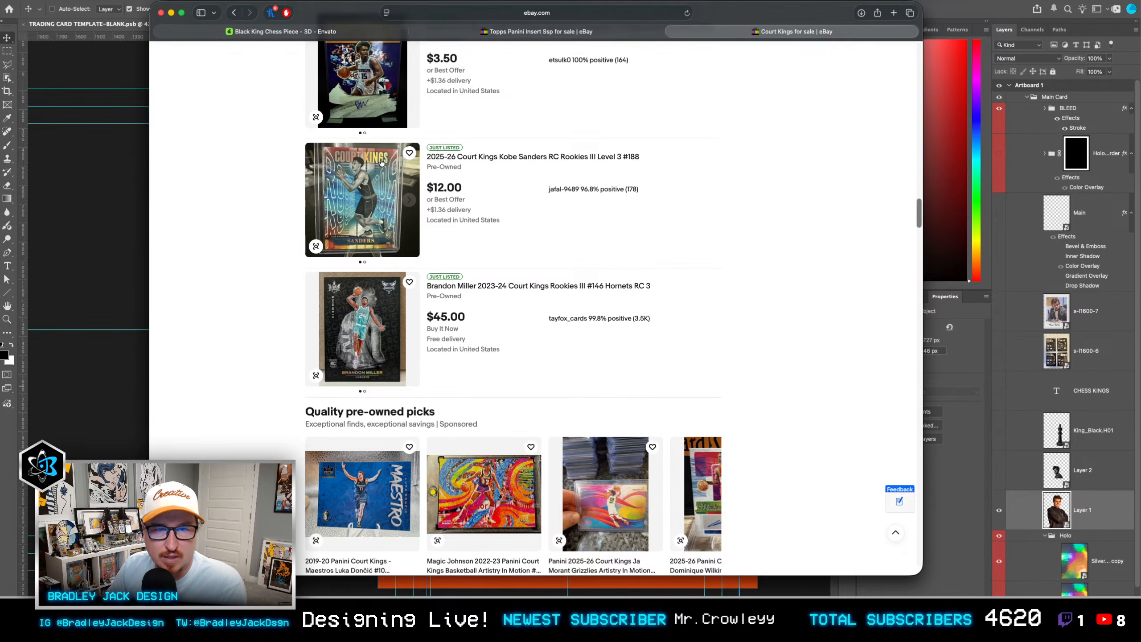
pyautogui.scroll(-8, 378, 209)
pyautogui.scroll(-8, 378, 206)
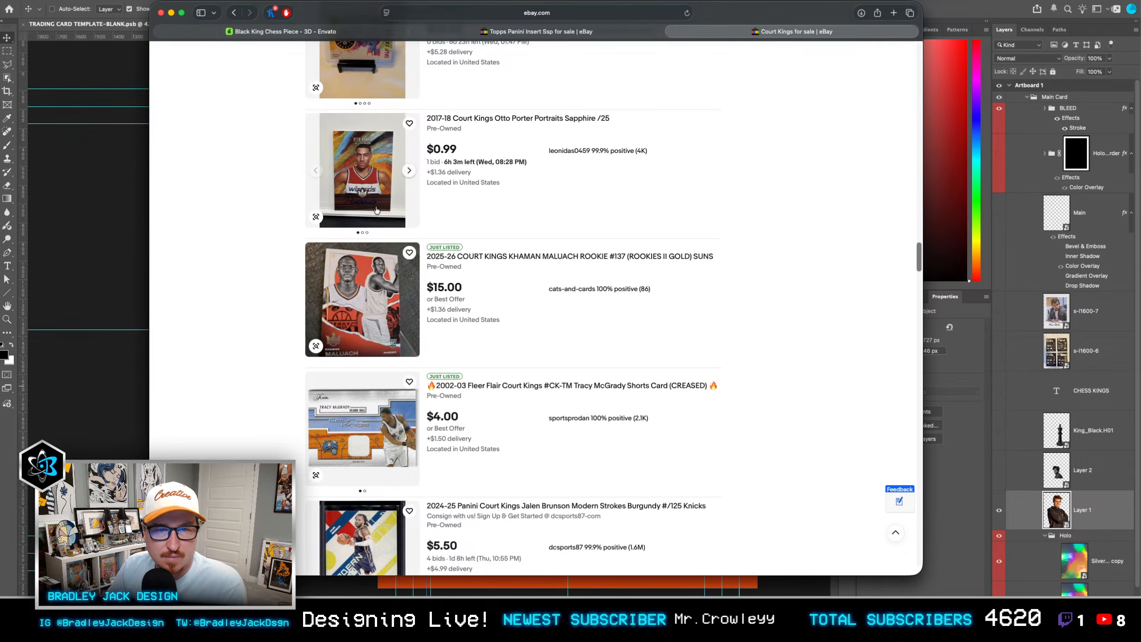
pyautogui.scroll(-6, 345, 396)
pyautogui.scroll(-7, 345, 396)
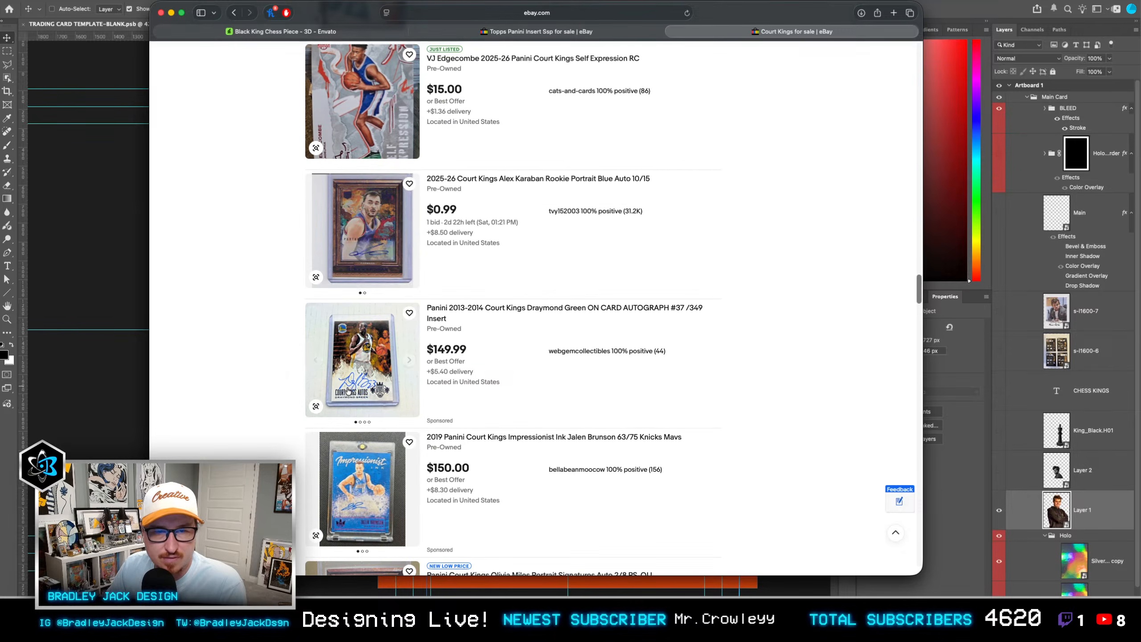
pyautogui.scroll(4, 355, 215)
pyautogui.click(355, 215)
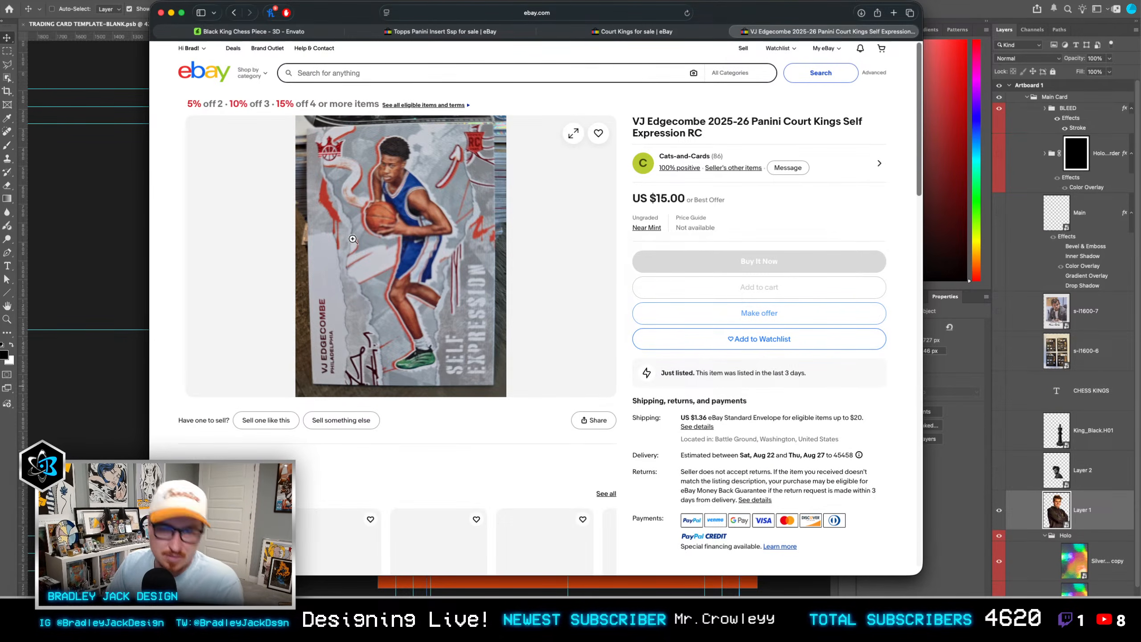
# Step: Return to Photoshop and move the player cutout on Layer 1 to about X 220, Y 184 px
pyautogui.click(73, 219)
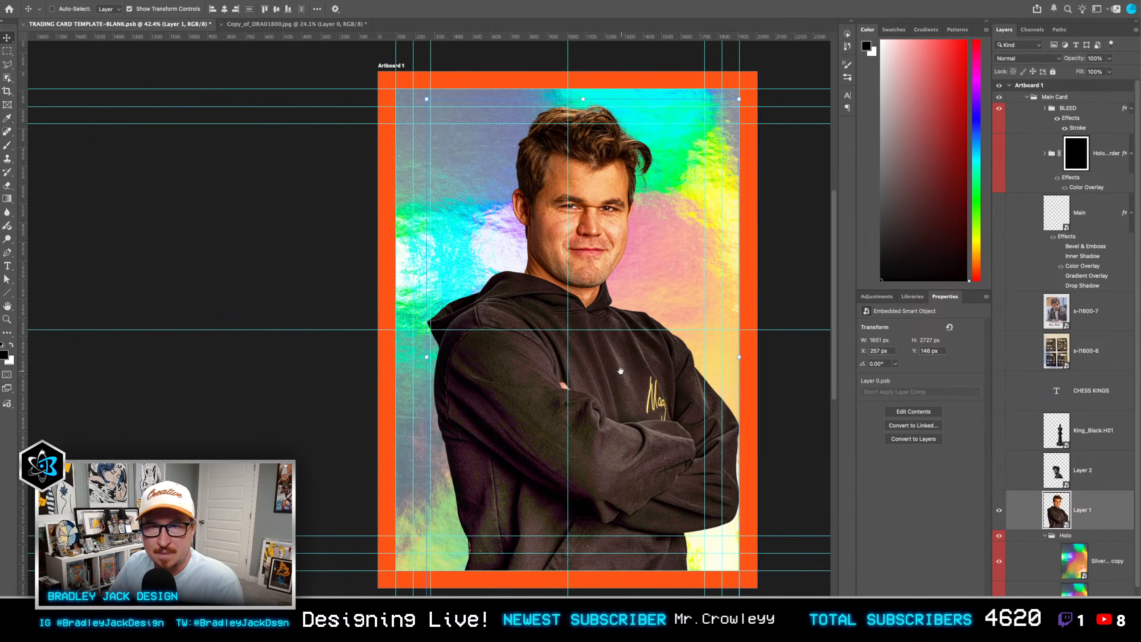
pyautogui.moveTo(614, 372); pyautogui.dragTo(548, 332)
# Step: Add a text box across the lower half of the card reading "CHESS" in Beachwood ExtraBold
pyautogui.press('t')
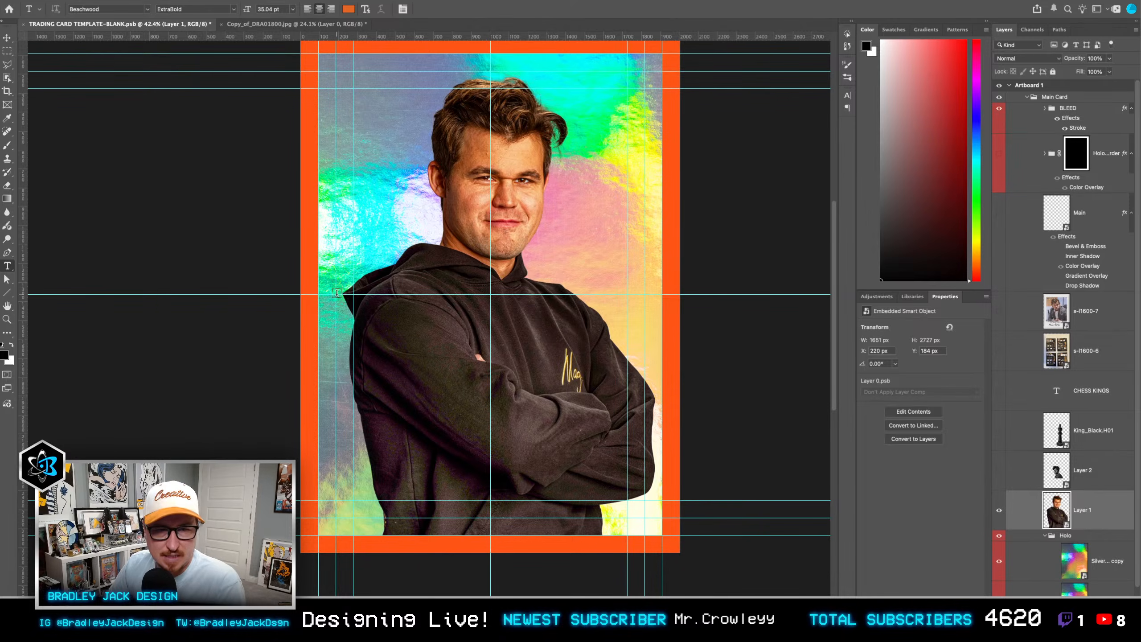
pyautogui.moveTo(336, 295); pyautogui.dragTo(644, 517)
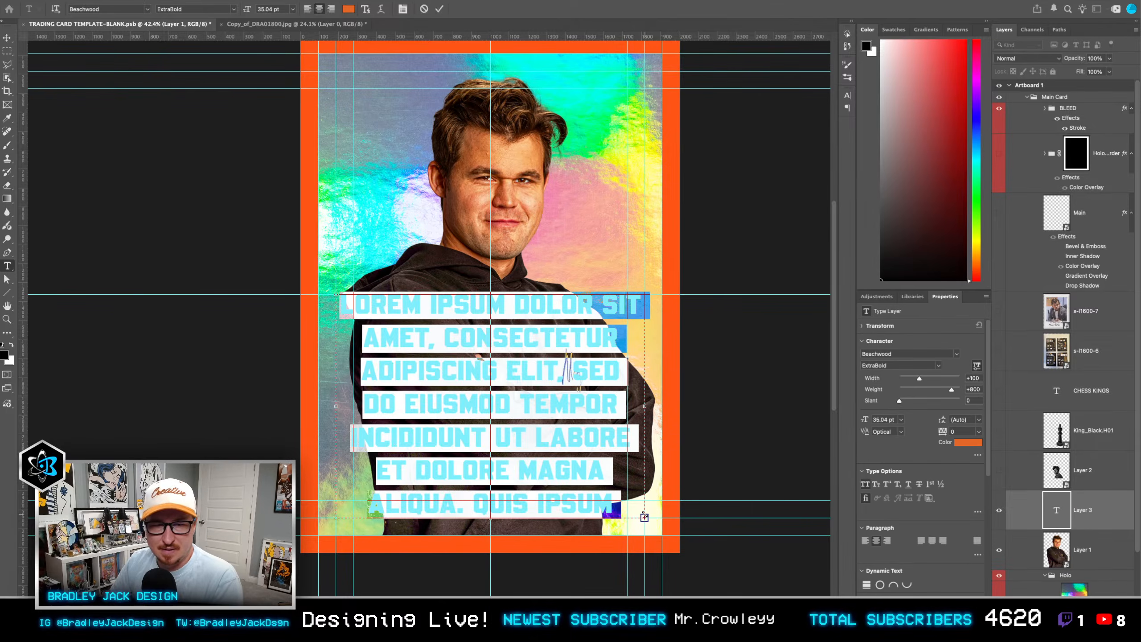
pyautogui.write('CHESS')
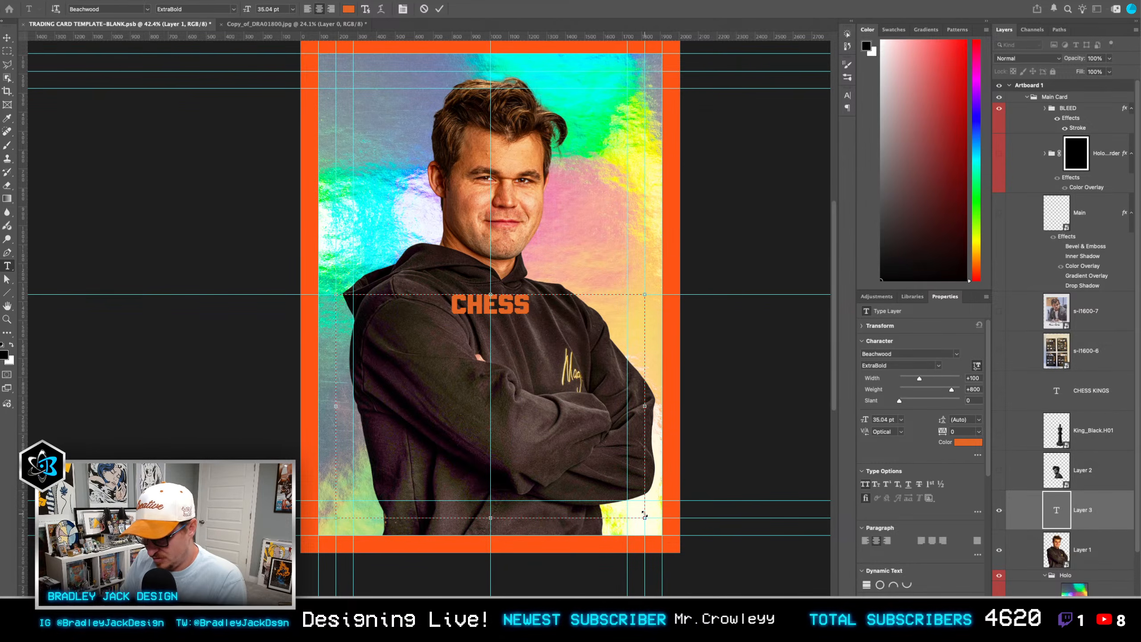
pyautogui.hotkey('ctrl', 'Return')
# Step: Duplicate the "CHESS" text just below the original and change the copy to "KINGS"
pyautogui.press('v')
pyautogui.moveTo(483, 317); pyautogui.dragTo(456, 377)
pyautogui.doubleClick(469, 370)
pyautogui.write('KINGS')
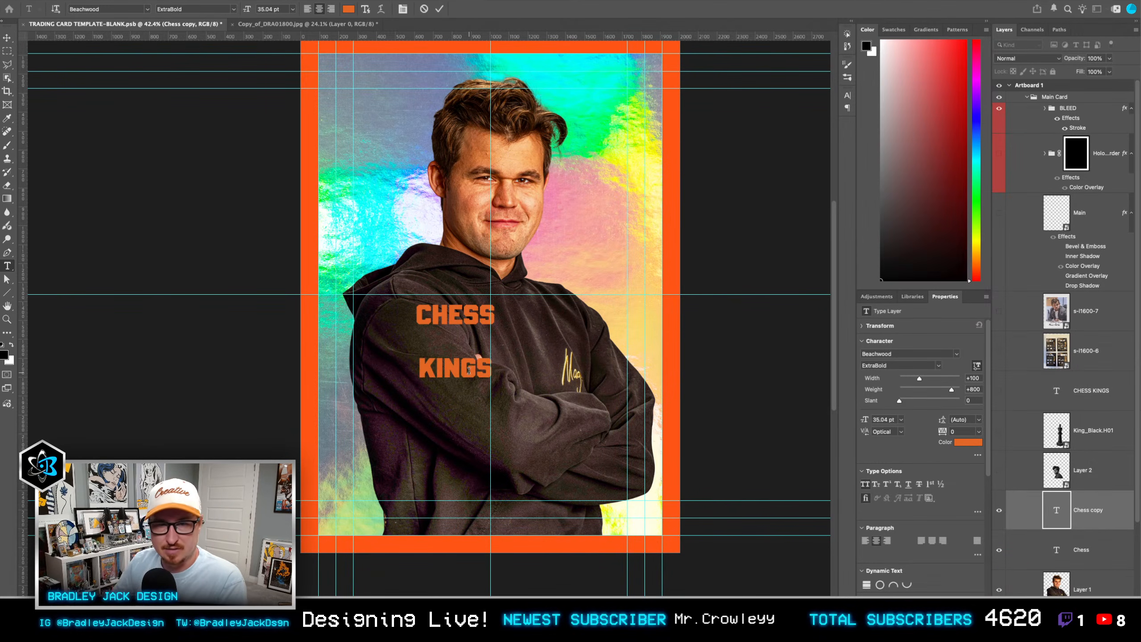
pyautogui.hotkey('ctrl', 'Return')
# Step: Change the font of the "KINGS" text to Amador Regular
pyautogui.doubleClick(468, 371)
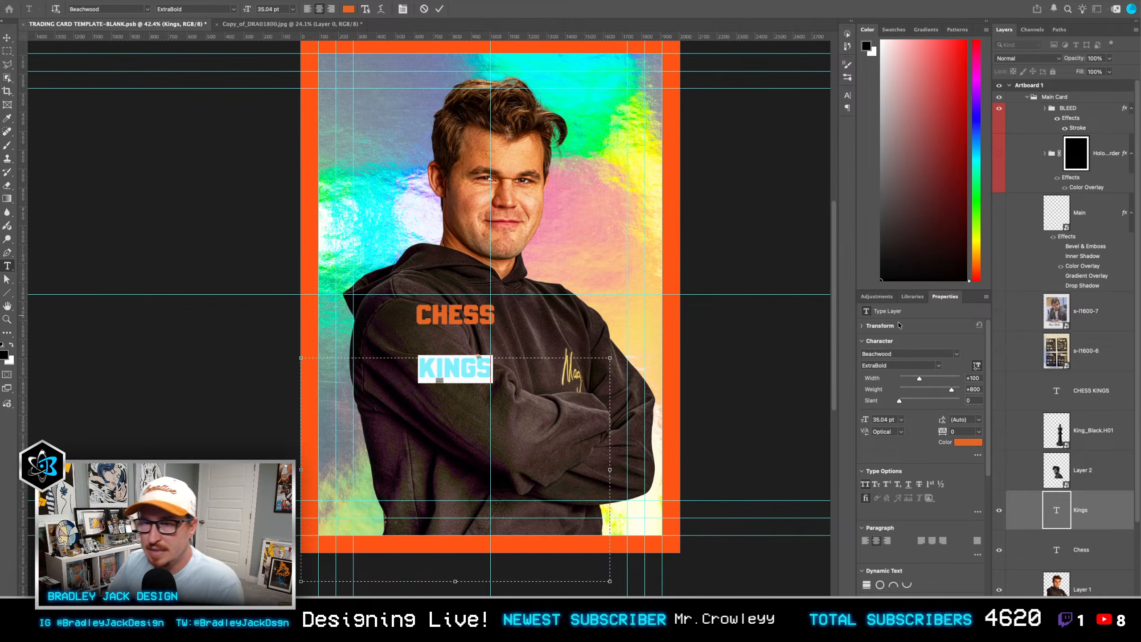
pyautogui.click(913, 353)
pyautogui.write('amador')
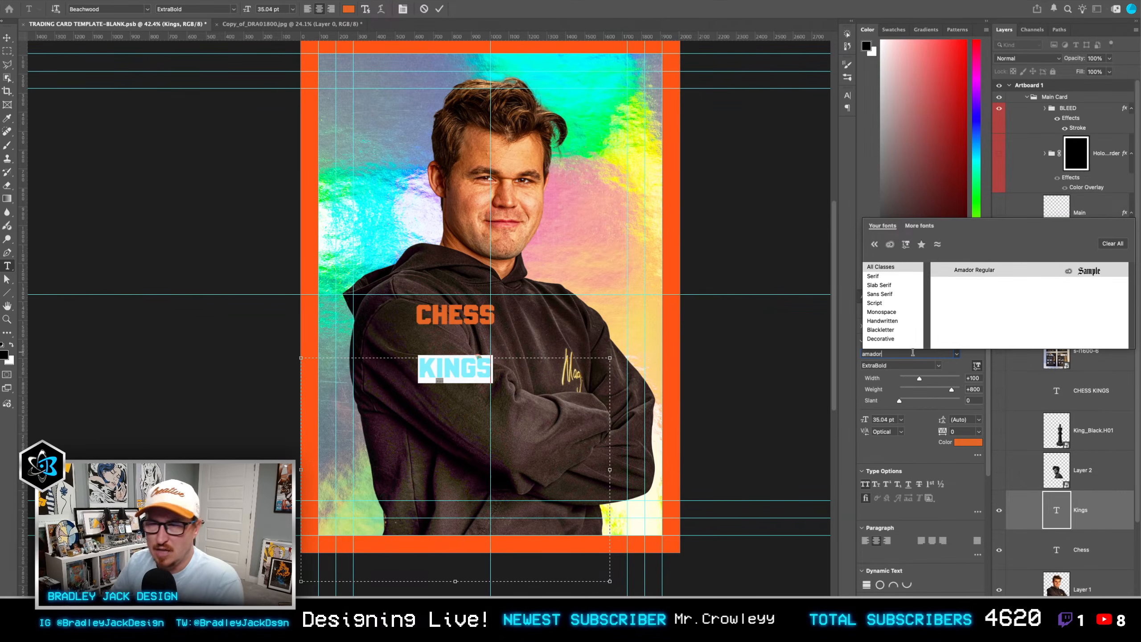
pyautogui.press('Return')
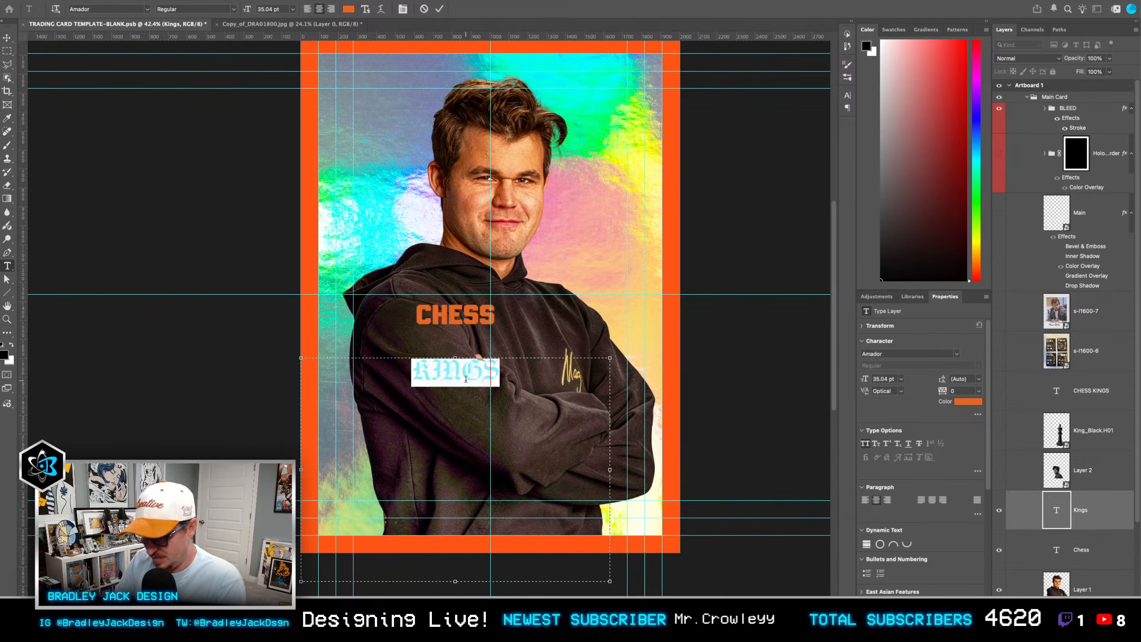
# Step: Try the word in different letter cases in the blackletter font, including "KINGS" and "kings"
pyautogui.press('super+a')
pyautogui.write('Kings')
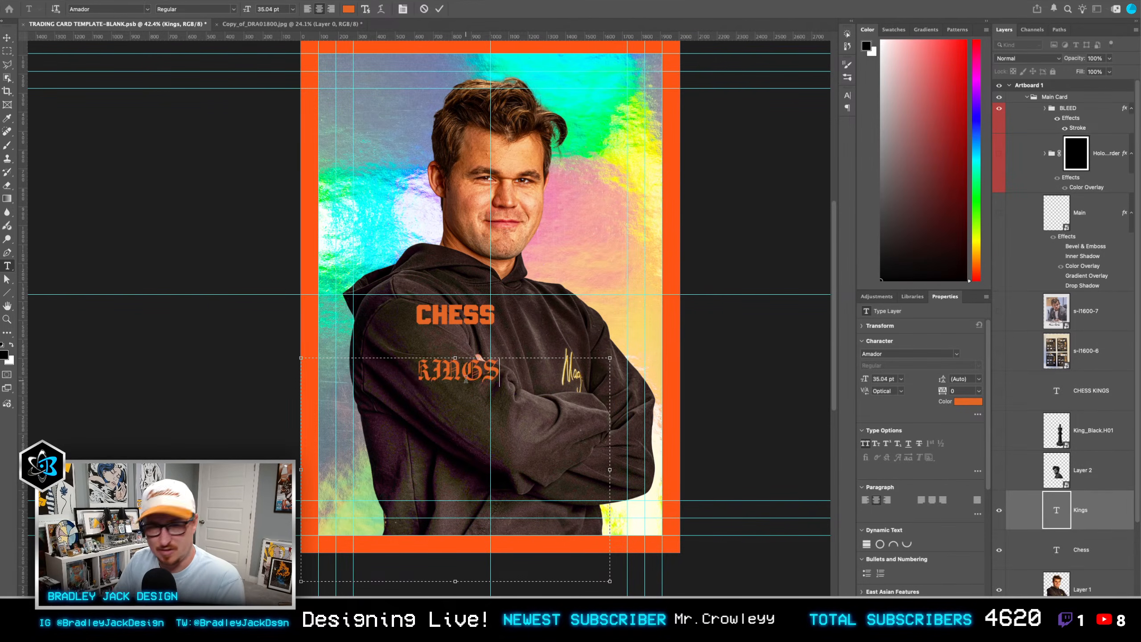
pyautogui.press('super+a')
pyautogui.write('Kings')
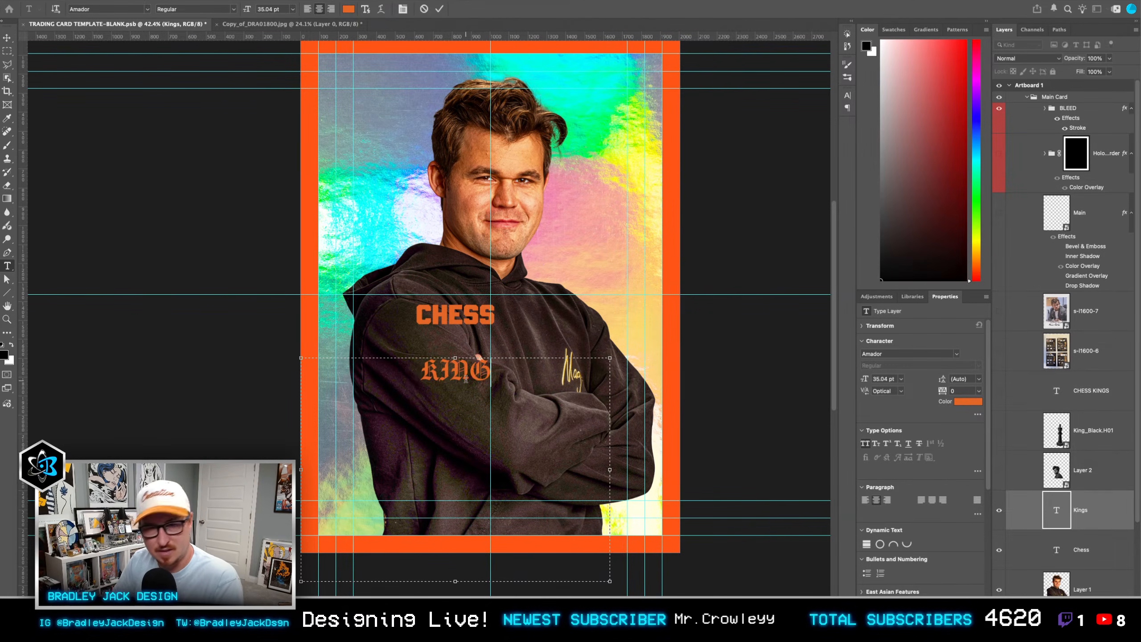
pyautogui.press('super+a')
pyautogui.click(471, 397)
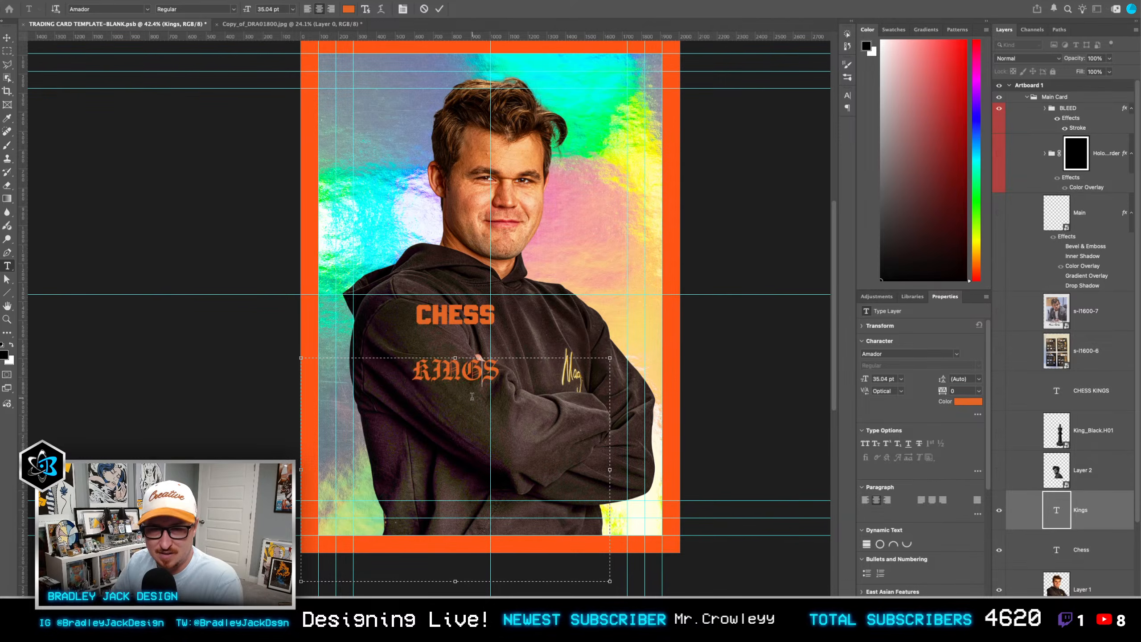
pyautogui.press('super+a')
pyautogui.write('KNIGS')
pyautogui.press('super+a')
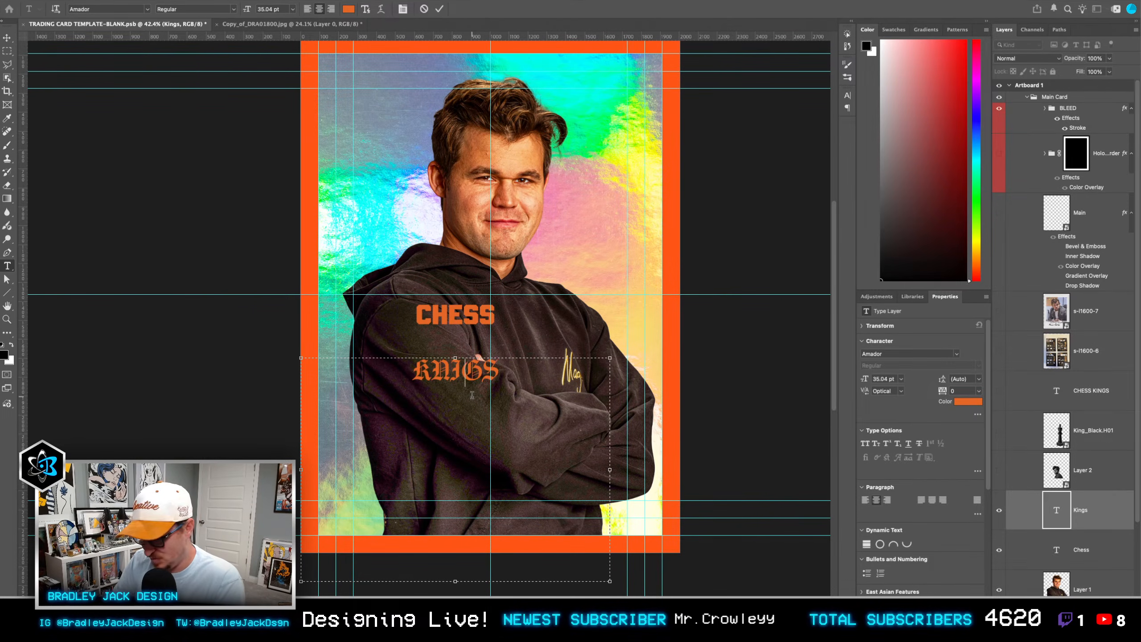
pyautogui.write('KINGS')
pyautogui.press('super+a')
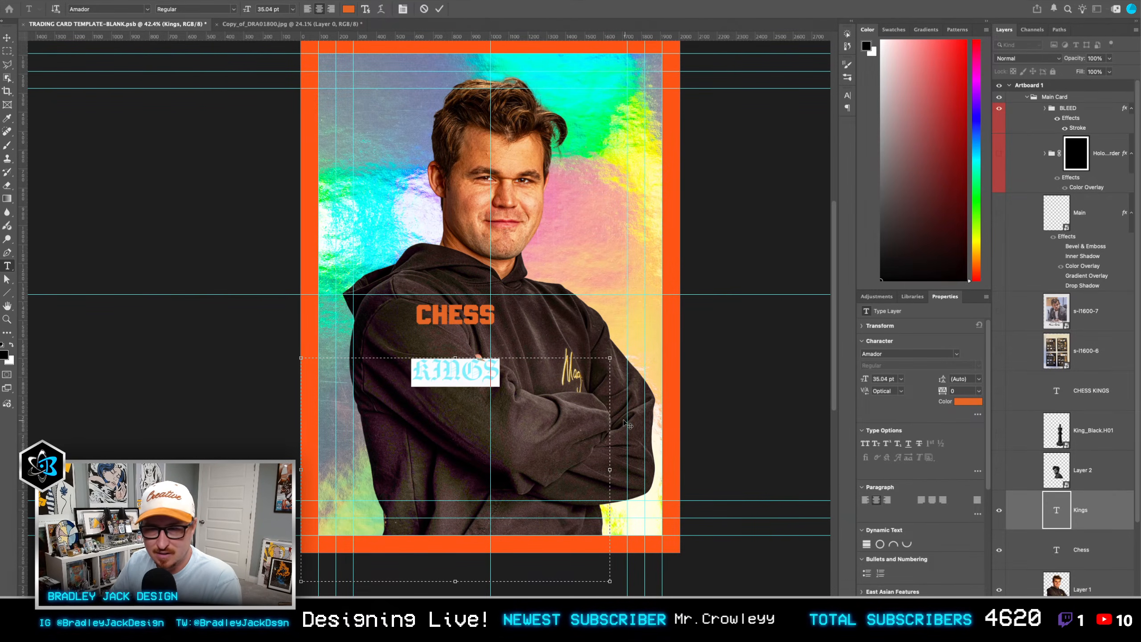
pyautogui.press('super+t')
pyautogui.write('kings')
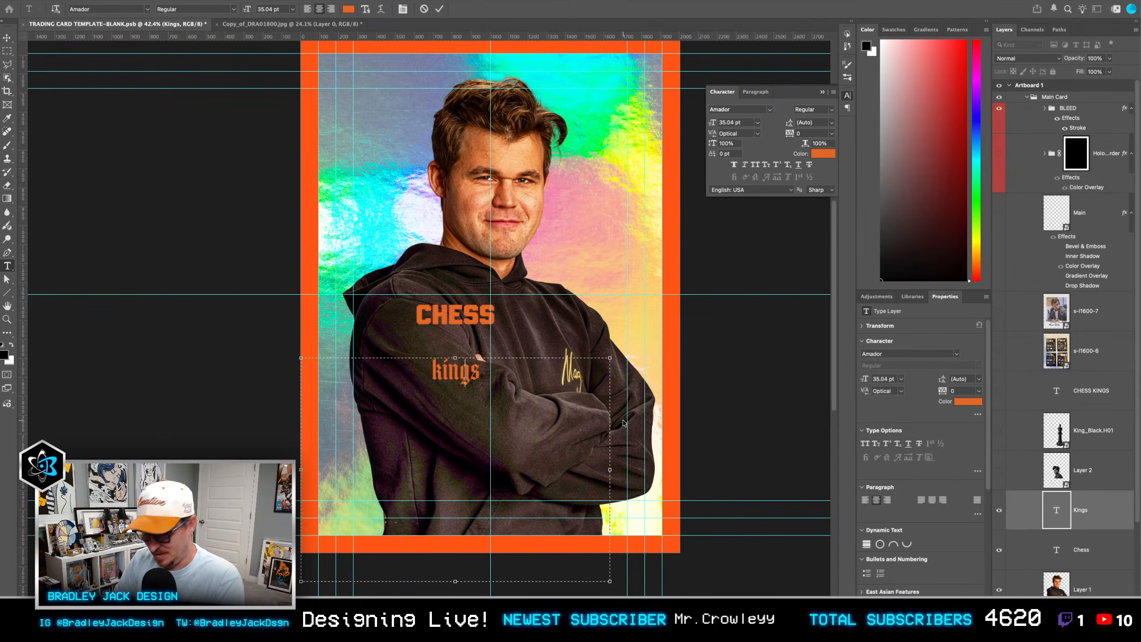
# Step: Retype the word as "Kings" and set its font size to 145 pt
pyautogui.press('super+a')
pyautogui.write('Kings')
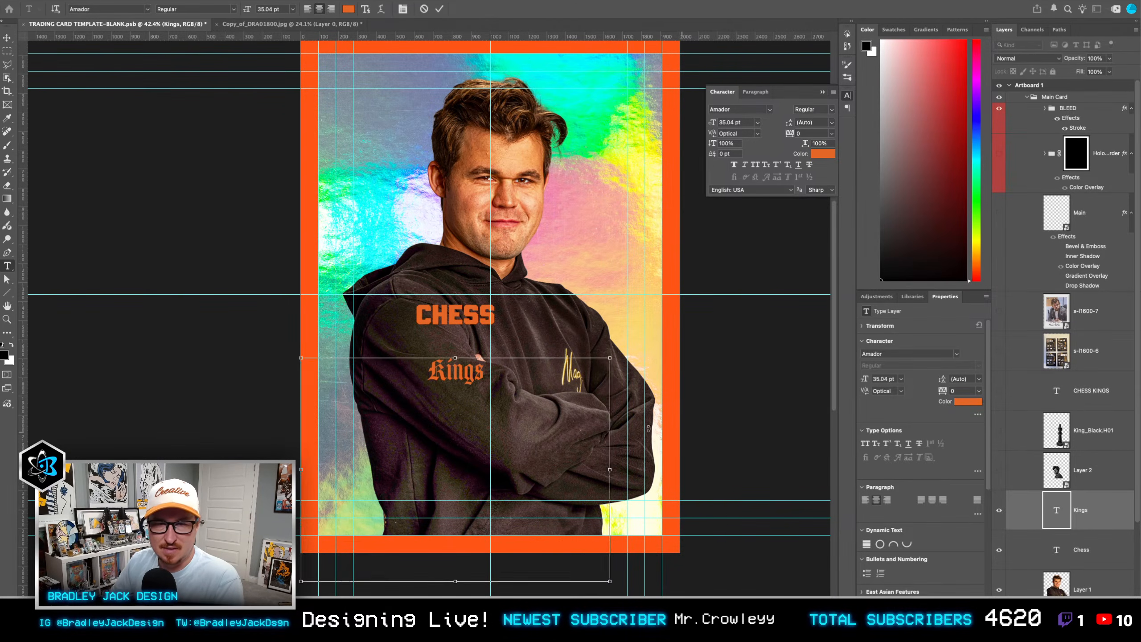
pyautogui.press('super+a')
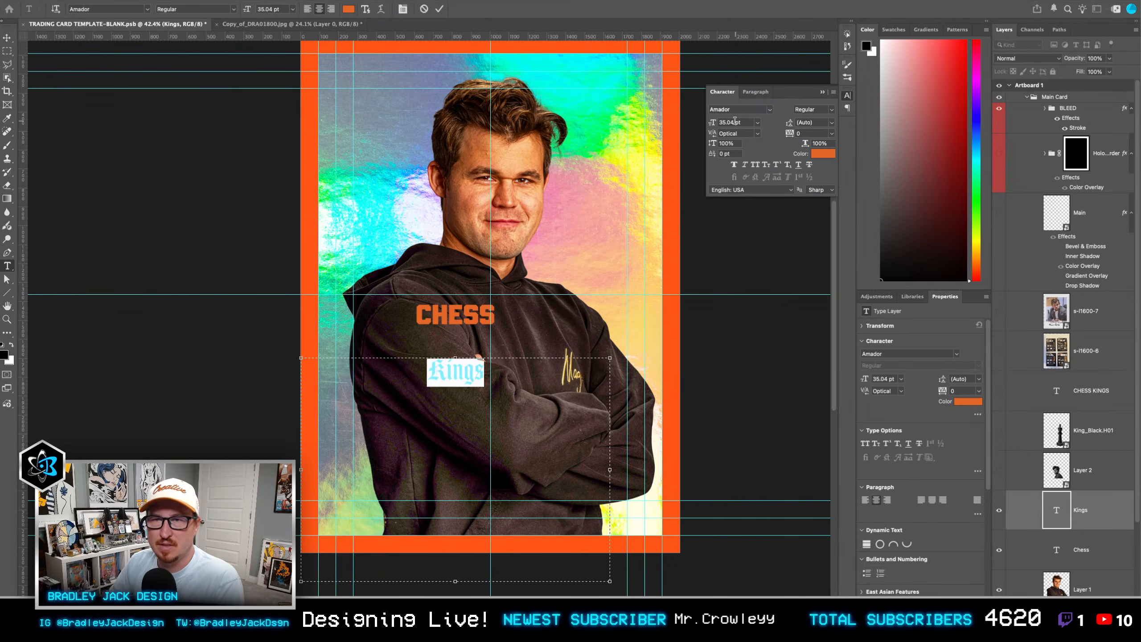
pyautogui.doubleClick(735, 121)
pyautogui.hotkey('shift', 'Up')
pyautogui.hotkey('shift', 'Up')
pyautogui.hotkey('shift', 'Up')
pyautogui.hotkey('shift', 'Up')
pyautogui.hotkey('shift', 'Up')
pyautogui.hotkey('shift', 'Up')
pyautogui.hotkey('shift', 'Up')
pyautogui.hotkey('shift', 'Up')
pyautogui.hotkey('shift', 'Up')
pyautogui.hotkey('shift', 'Up')
pyautogui.hotkey('shift', 'Up')
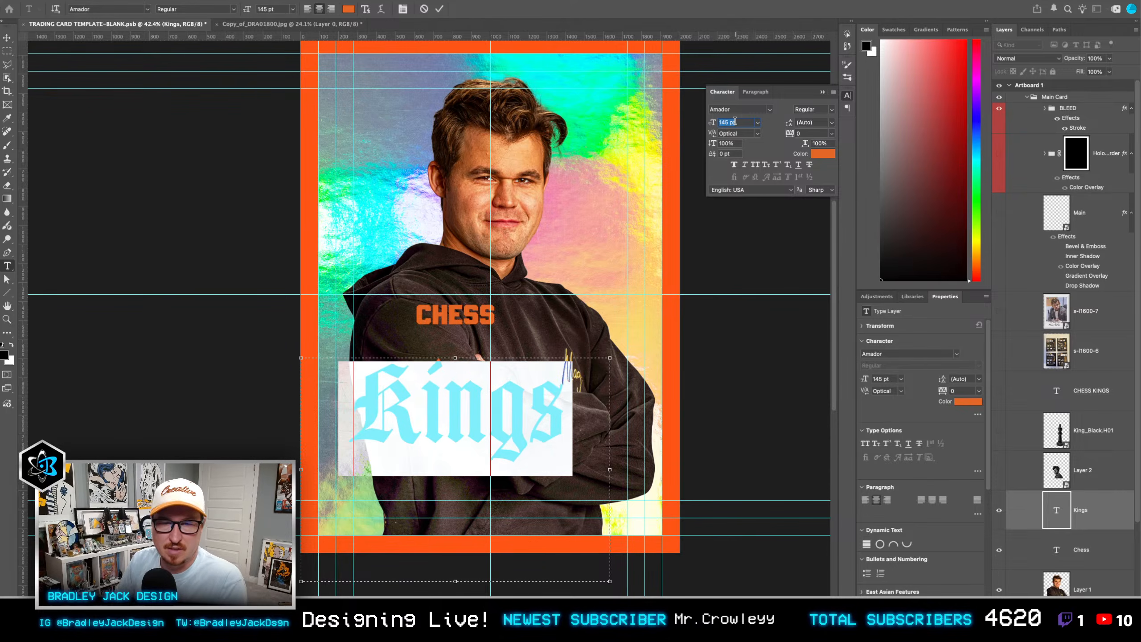
# Step: Move the "Kings" text so it sits centered over the player's crossed arms on the lower half of the card
pyautogui.press('super+Return')
pyautogui.press('v')
pyautogui.moveTo(519, 421); pyautogui.dragTo(557, 442)
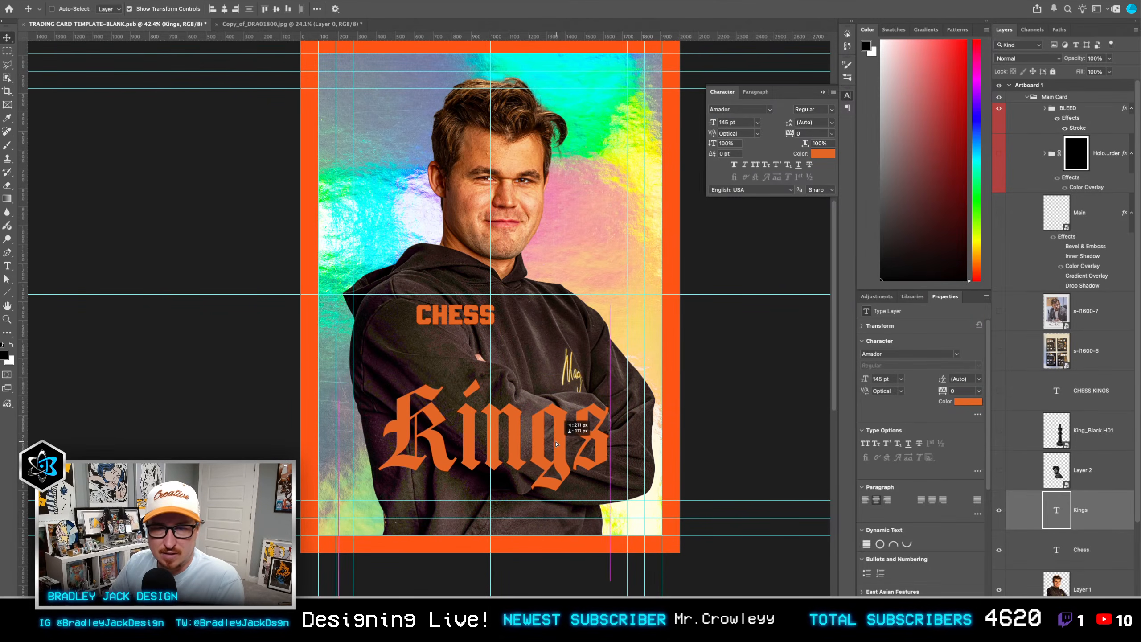
# Step: Browse the installed fonts and set the "Kings" text to Adhesive Nr. Eight Regular
pyautogui.doubleClick(531, 443)
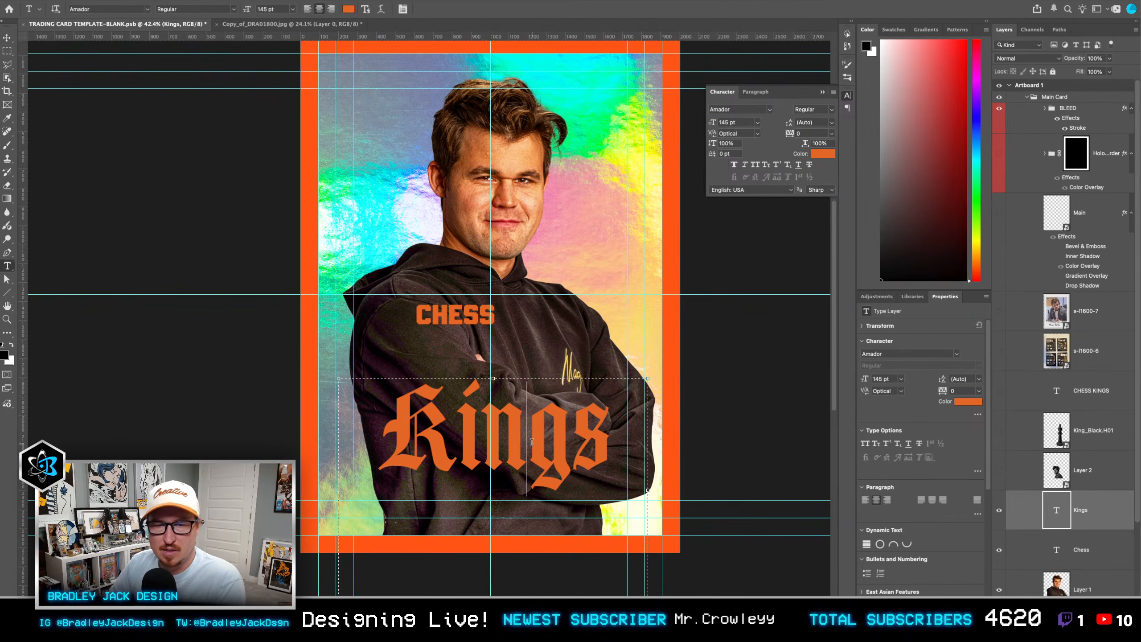
pyautogui.click(749, 110)
pyautogui.click(769, 110)
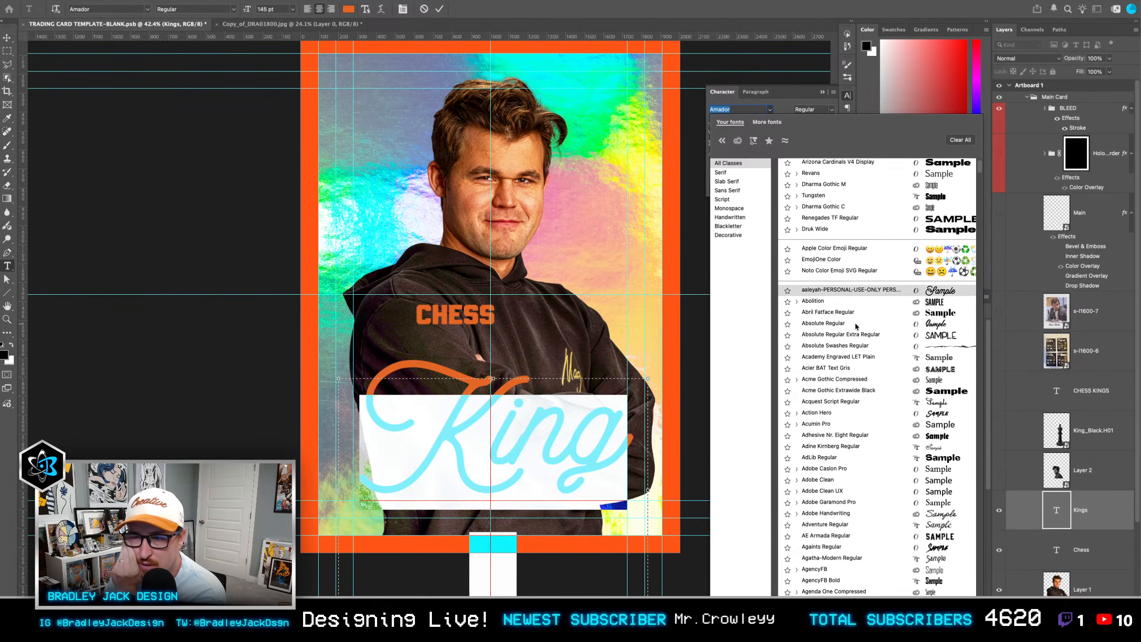
pyautogui.scroll(-3, 855, 323)
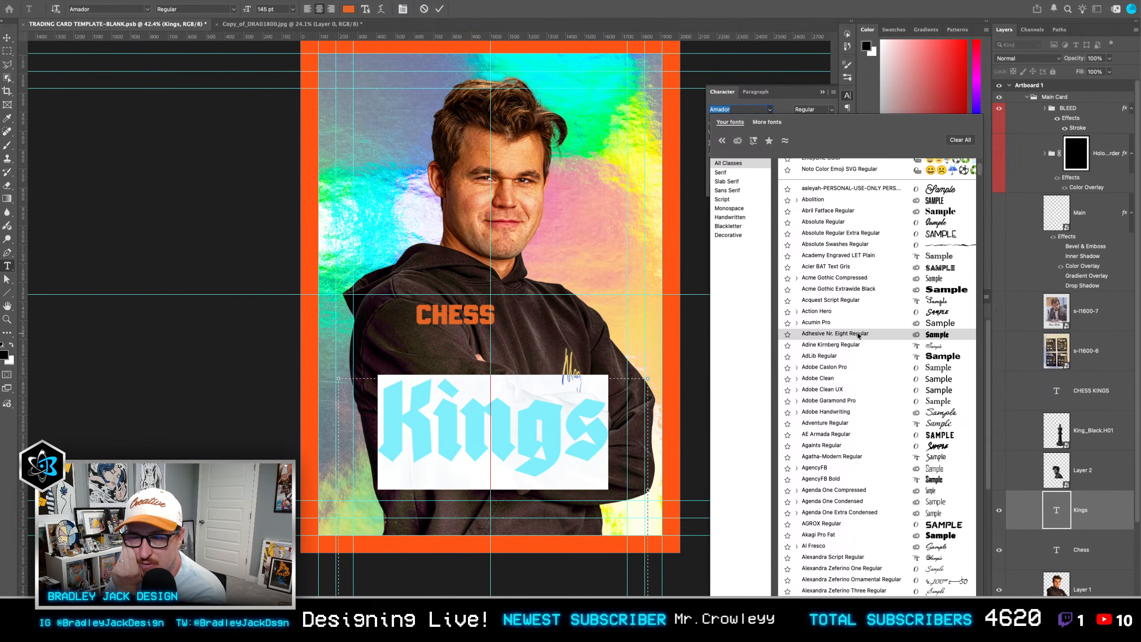
pyautogui.click(858, 333)
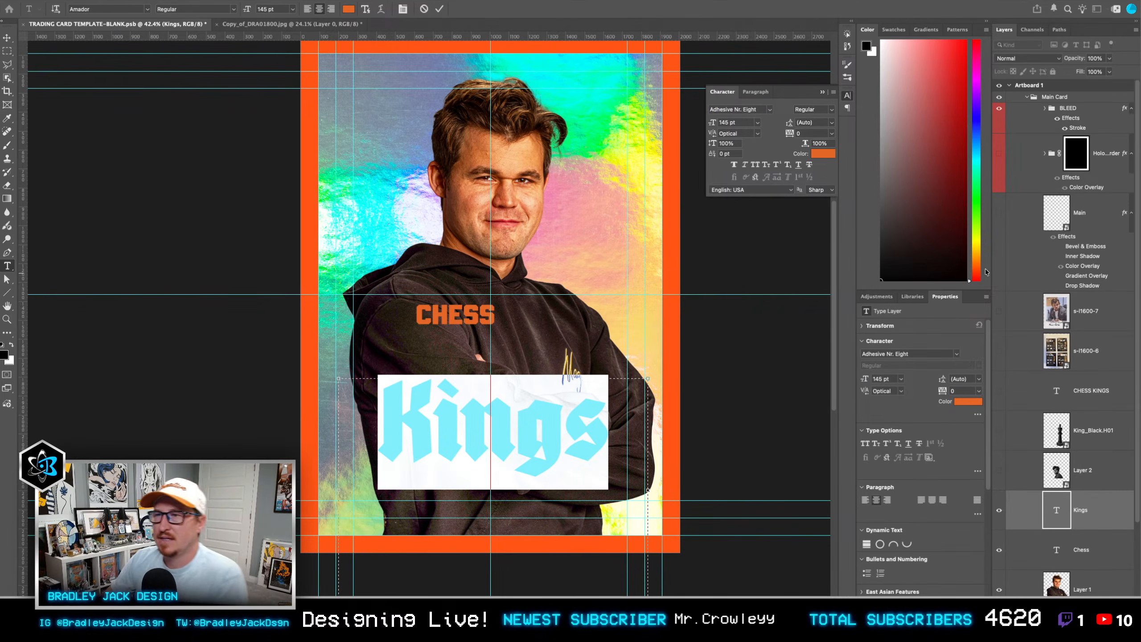
pyautogui.click(745, 287)
# Step: Switch to the browser and open the Adobe Fonts site in place of the VJ Edgecombe listing
pyautogui.press('super+Tab')
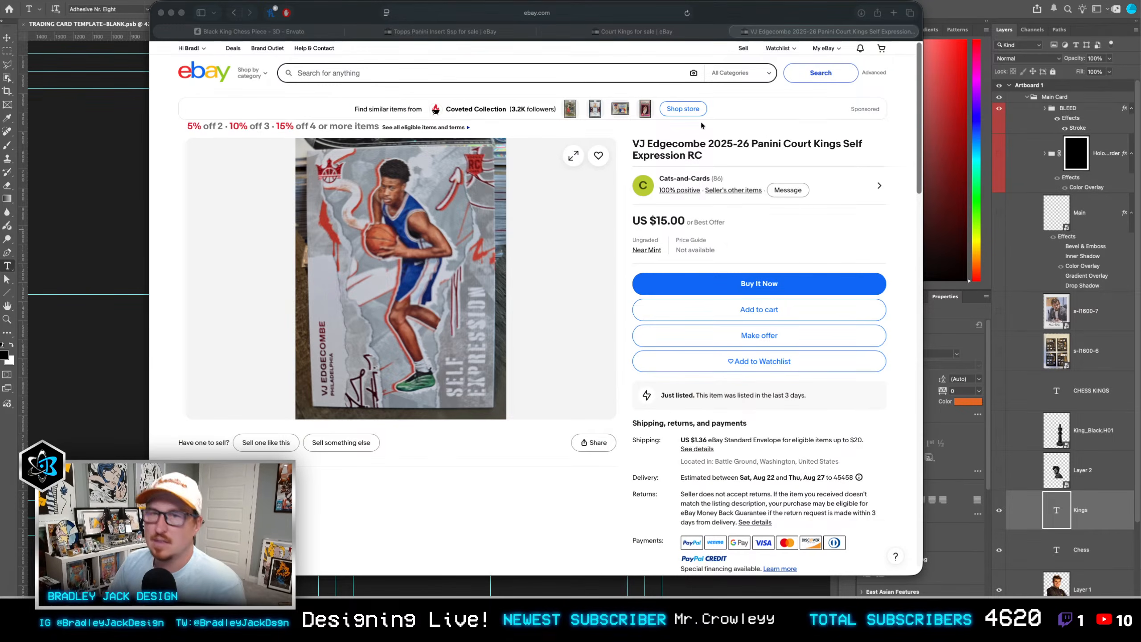
pyautogui.click(552, 13)
pyautogui.write('fonts.')
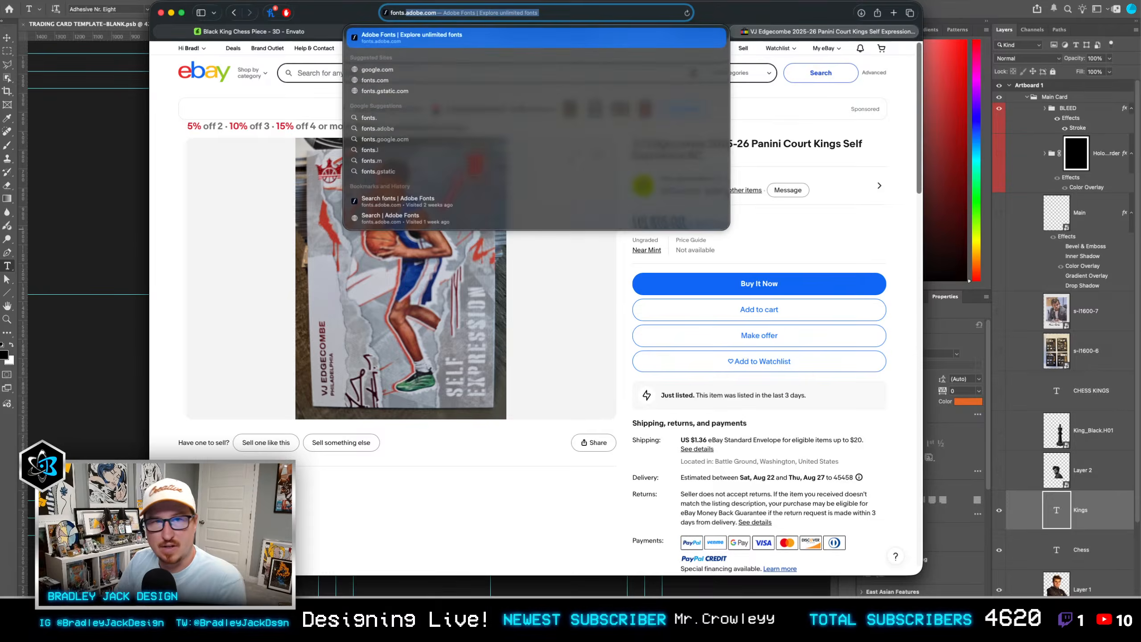
pyautogui.press('Return')
# Step: Go back to the Envato page, close the Black King Chess Piece preview, and open the Fonts category
pyautogui.press('super+1')
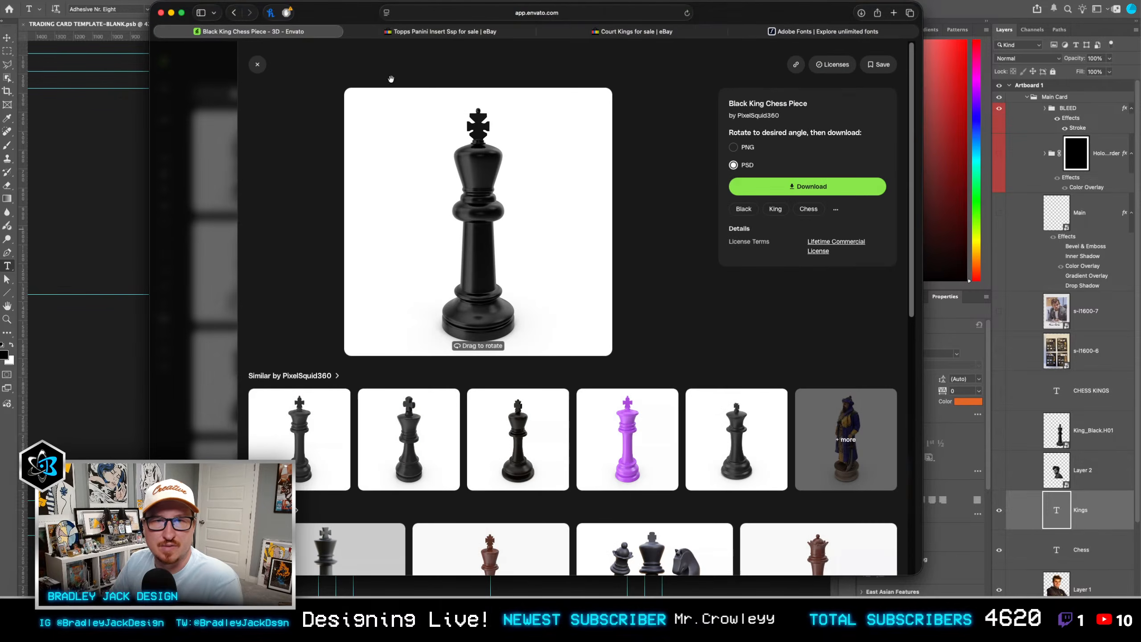
pyautogui.click(255, 66)
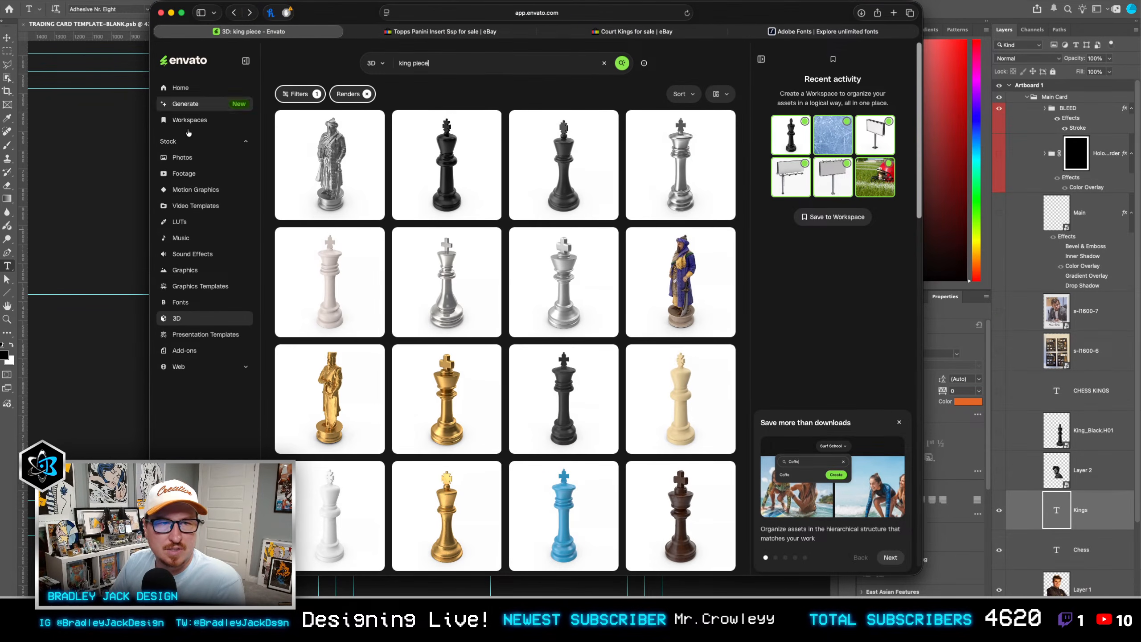
pyautogui.click(180, 303)
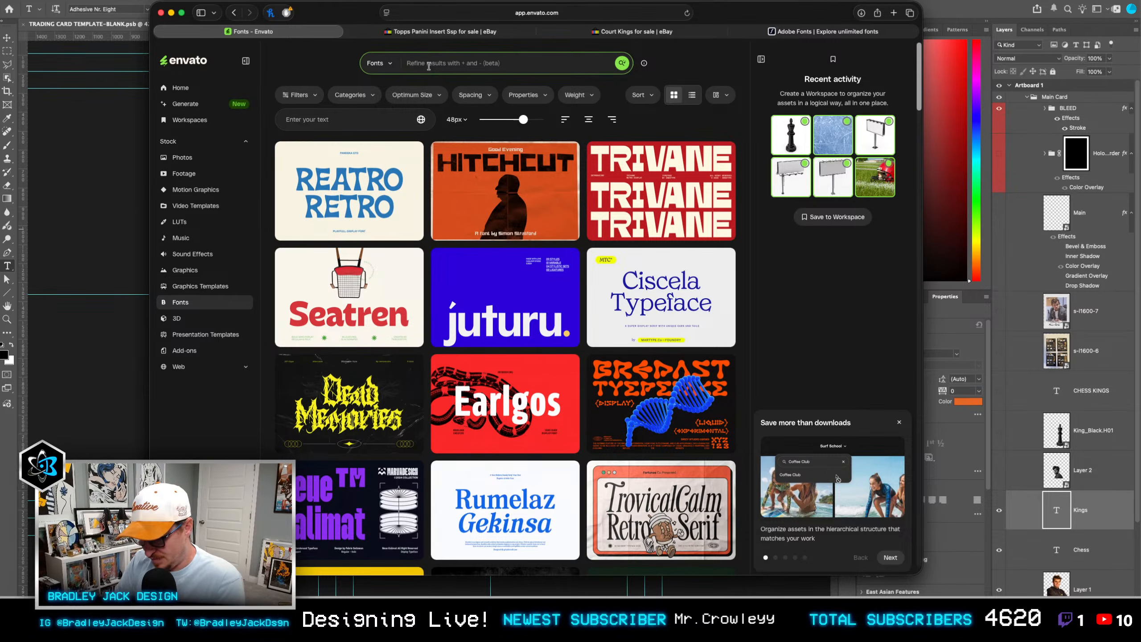
# Step: Search the Envato fonts for "black letter" and download The GodFather Letter – Classic Blackletter Font
pyautogui.write('black letter')
pyautogui.press('Return')
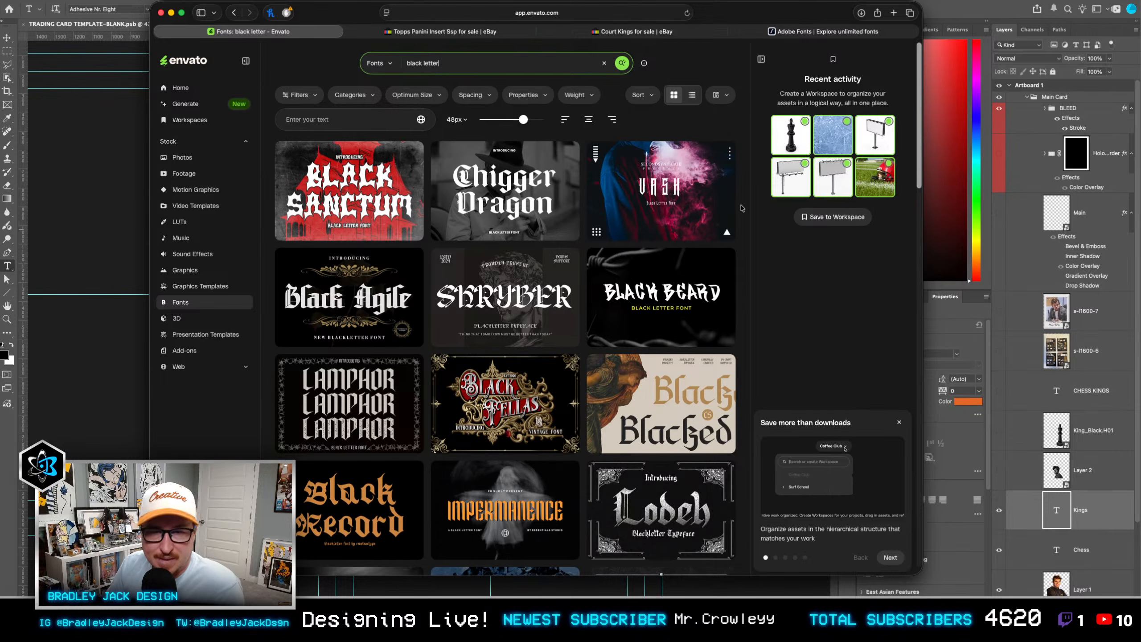
pyautogui.scroll(-5, 539, 226)
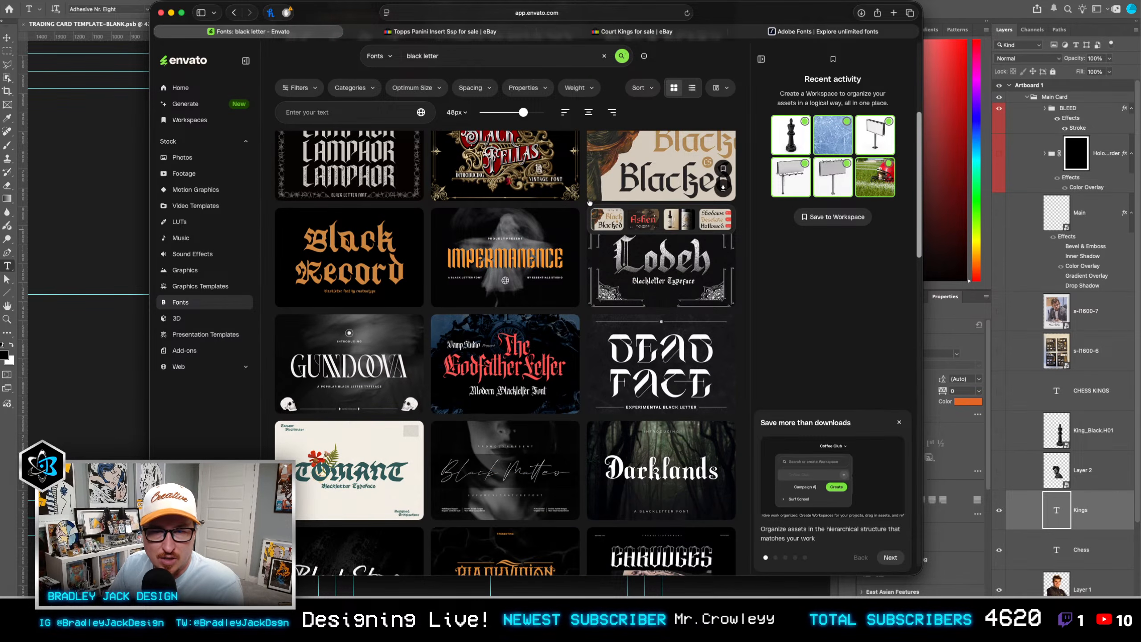
pyautogui.click(496, 364)
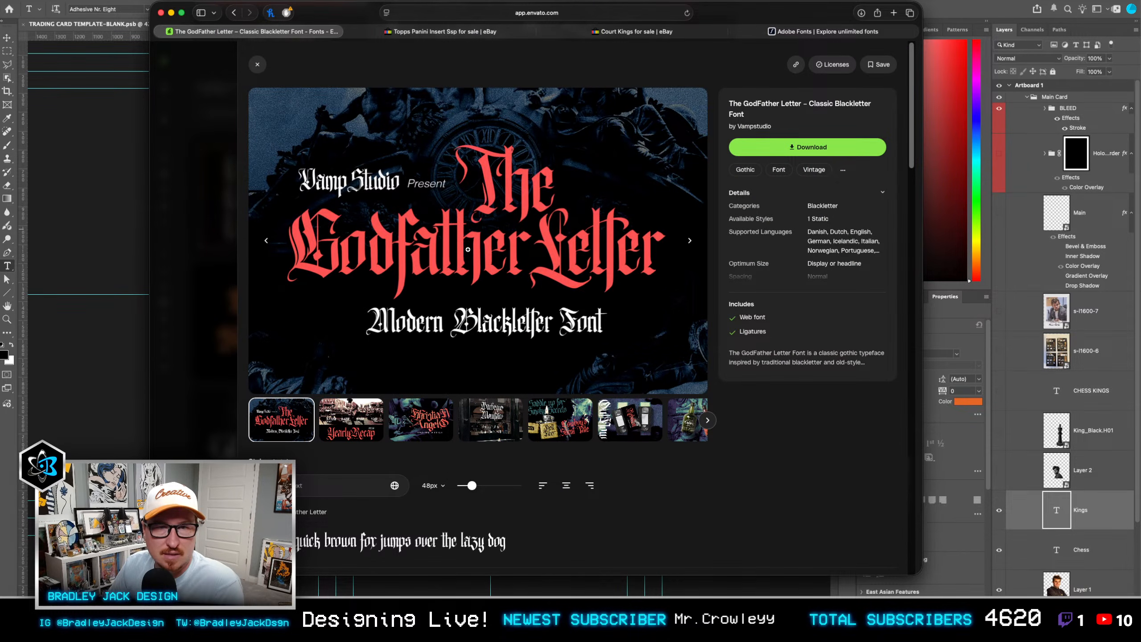
pyautogui.click(764, 152)
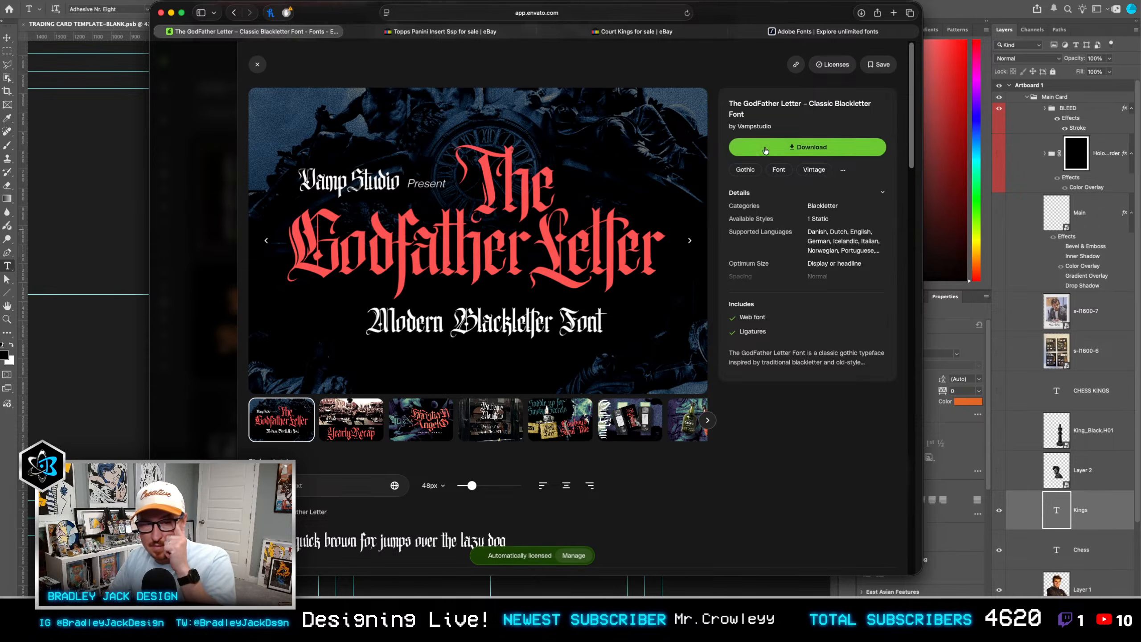
# Step: Preview the word "Kings" in The GodFather Letter's style sample
pyautogui.scroll(-4, 365, 411)
pyautogui.click(322, 319)
pyautogui.write('Kings')
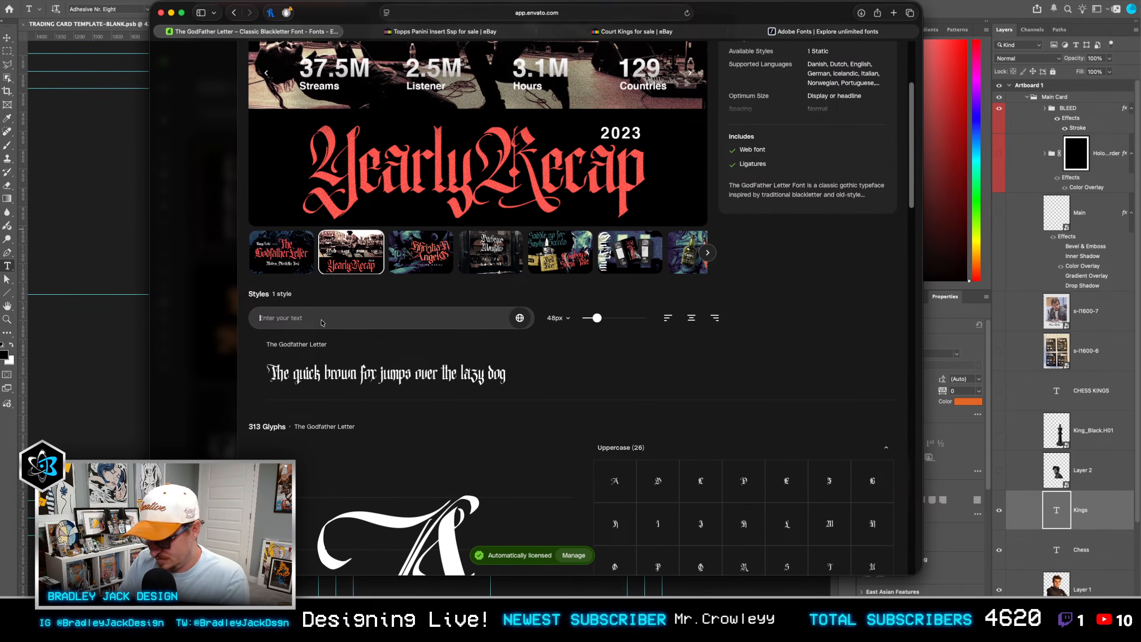
pyautogui.scroll(2, 288, 382)
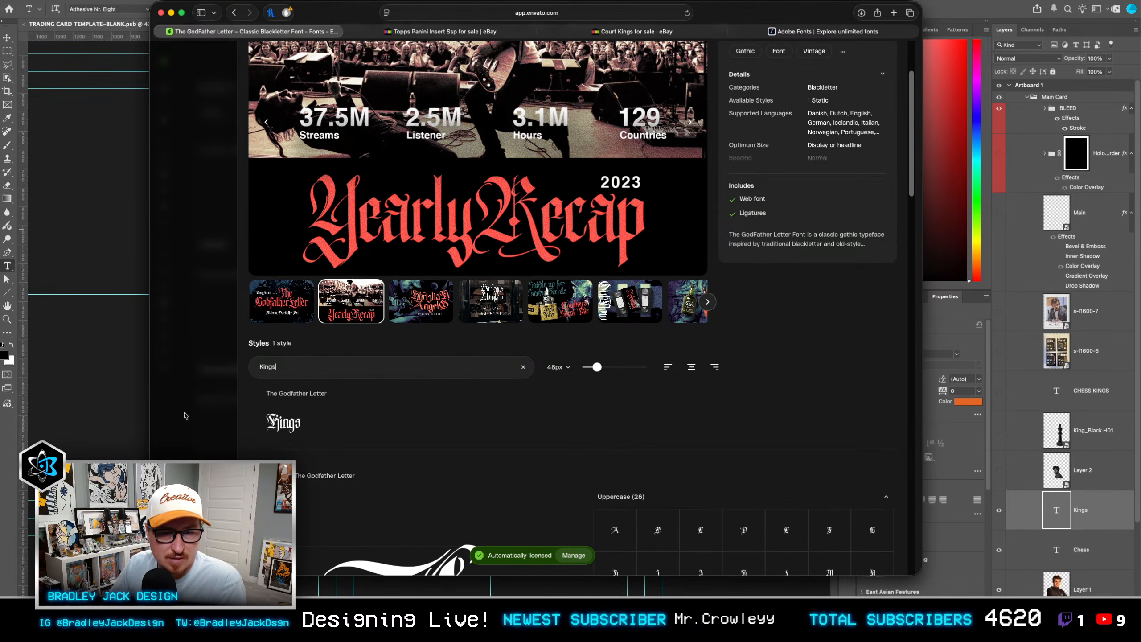
# Step: Switch back to Photoshop and search the installed fonts for "godfather" for the "Kings" text
pyautogui.click(93, 396)
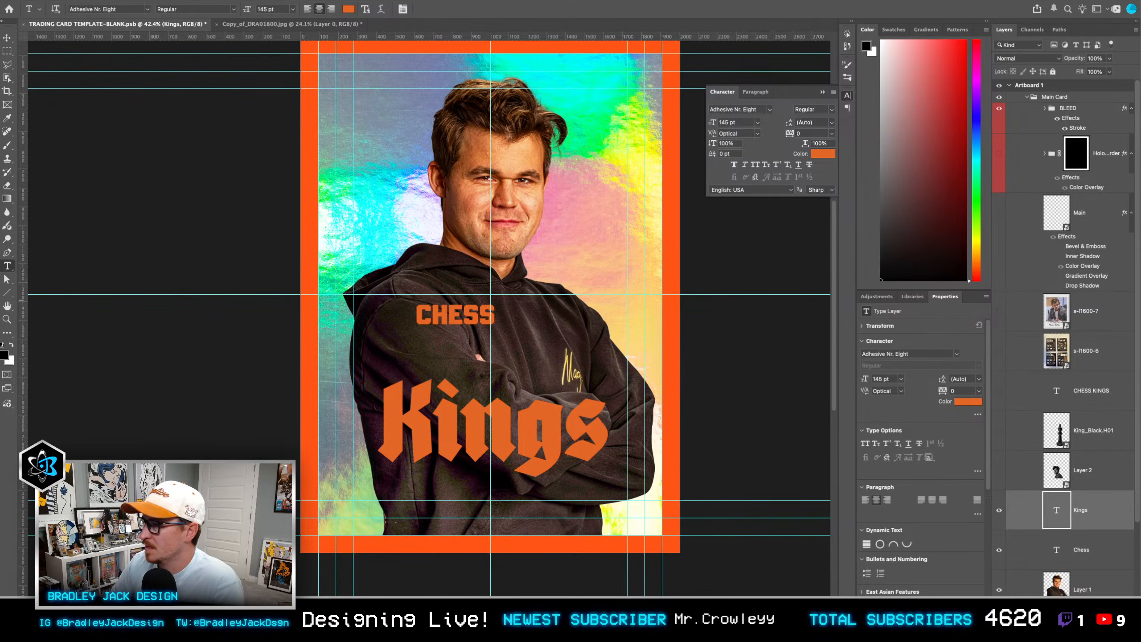
pyautogui.press('super+Tab')
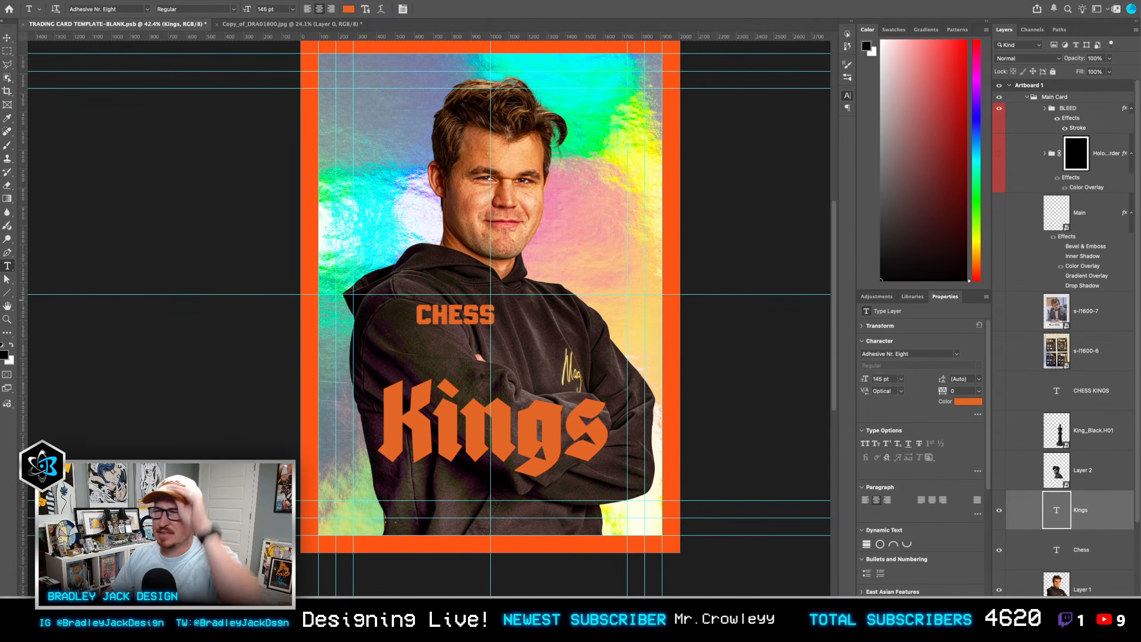
pyautogui.click(736, 284)
pyautogui.click(540, 443)
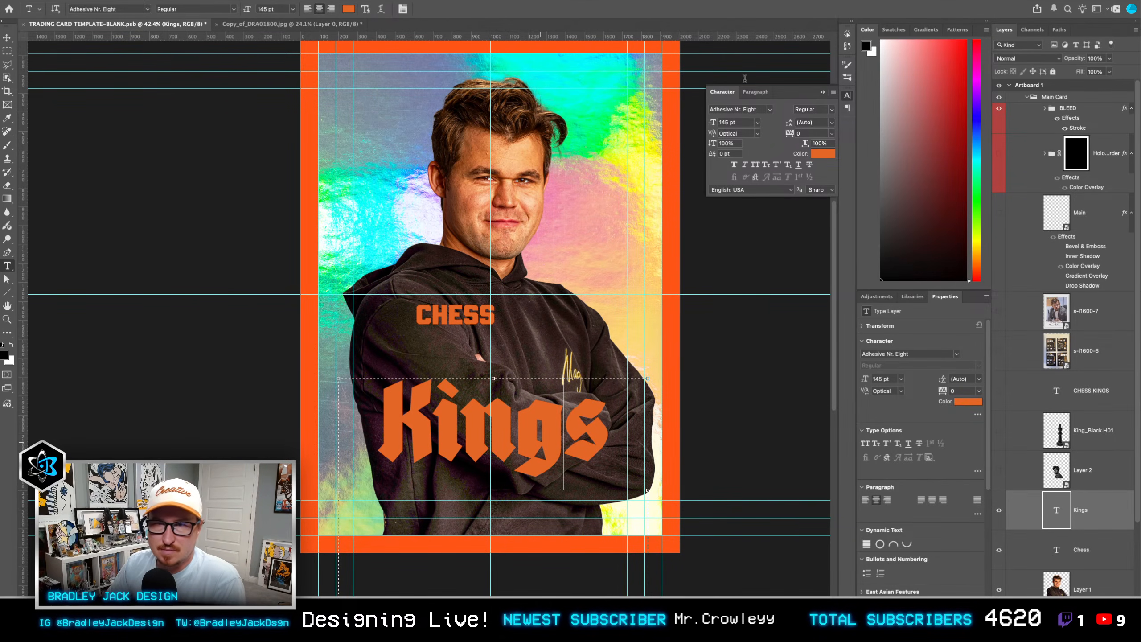
pyautogui.hotkey('ctrl', 'a')
pyautogui.click(748, 109)
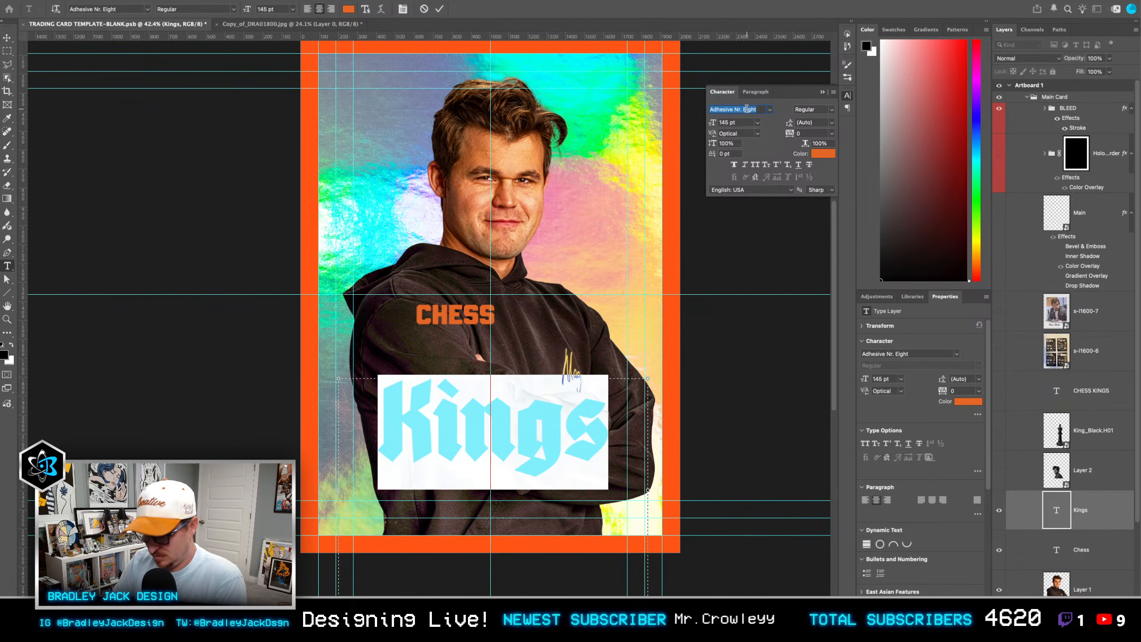
pyautogui.write('godfat')
pyautogui.click(732, 76)
pyautogui.press('v')
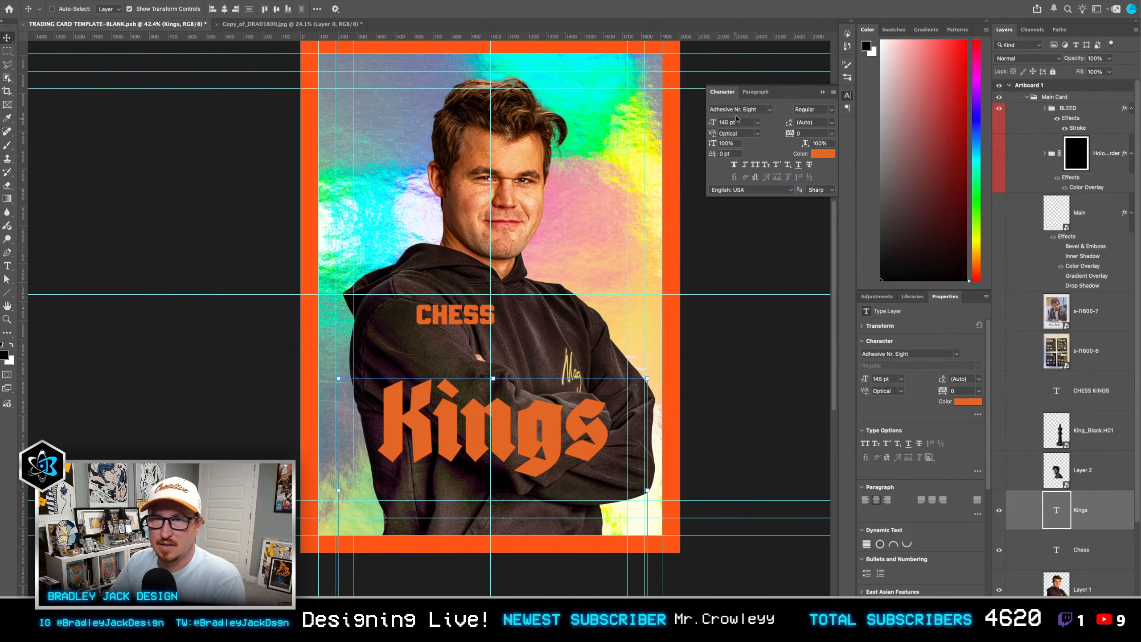
pyautogui.click(737, 112)
pyautogui.write('god')
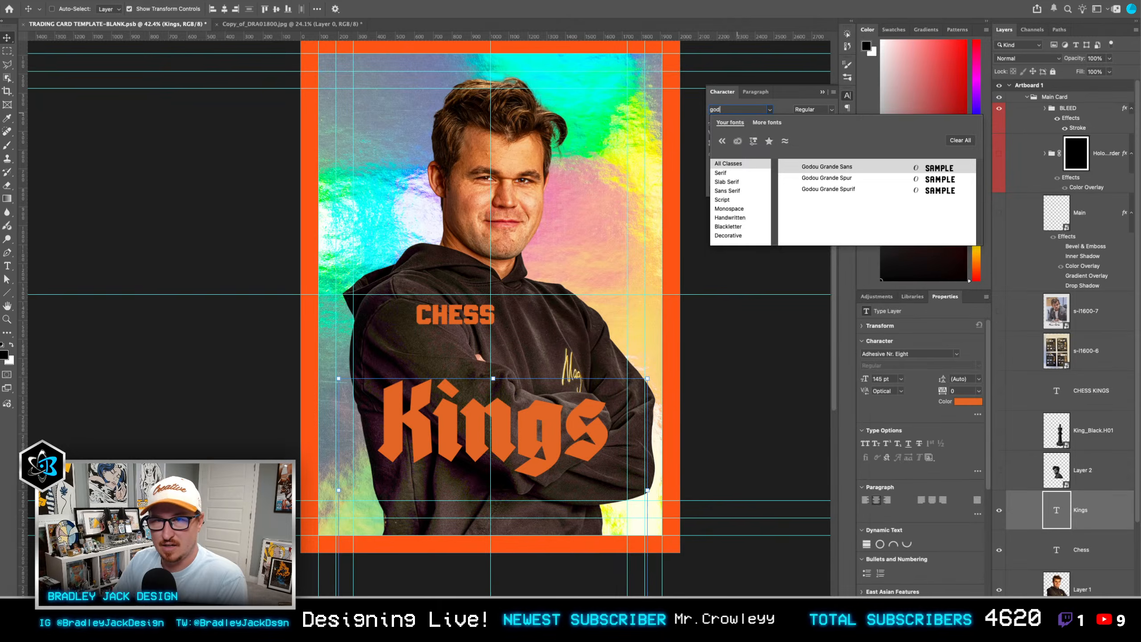
pyautogui.write('father')
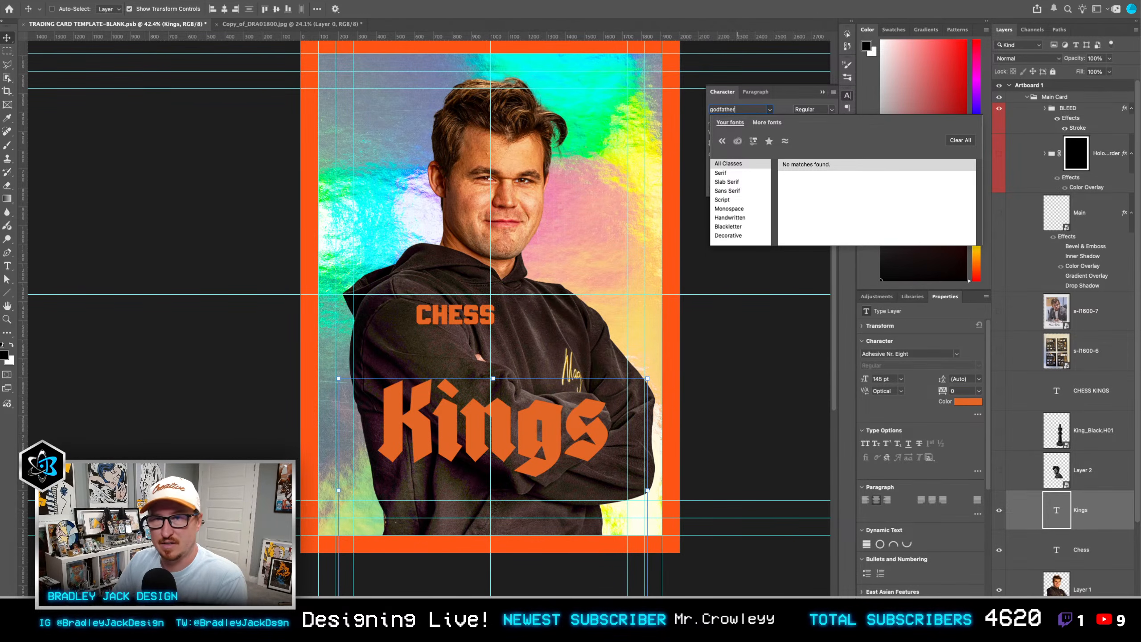
# Step: Search the installed fonts for "the" with the "Kings" layer active, leave the font unchanged, and reopen the character settings
pyautogui.press('Escape')
pyautogui.click(752, 109)
pyautogui.write('the')
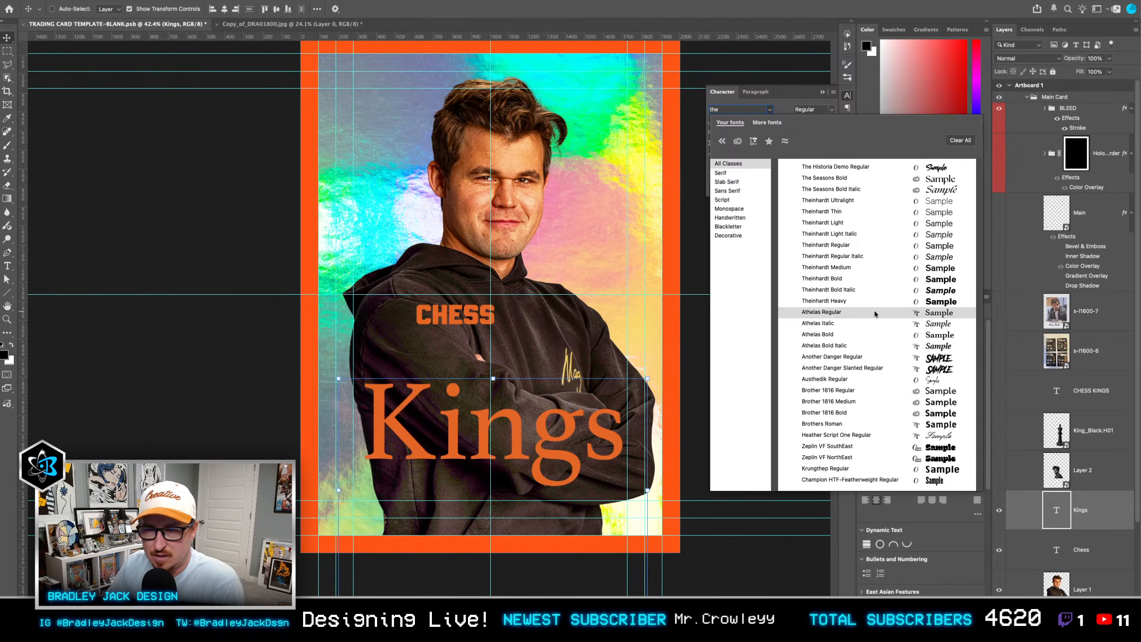
pyautogui.press('Escape')
pyautogui.click(848, 95)
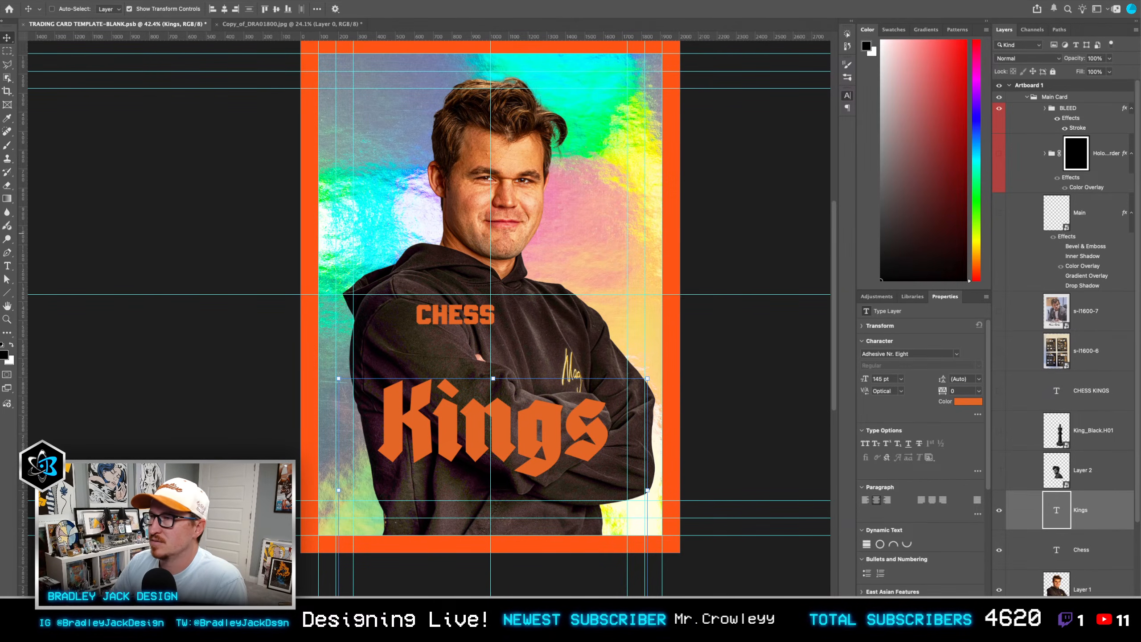
pyautogui.click(847, 95)
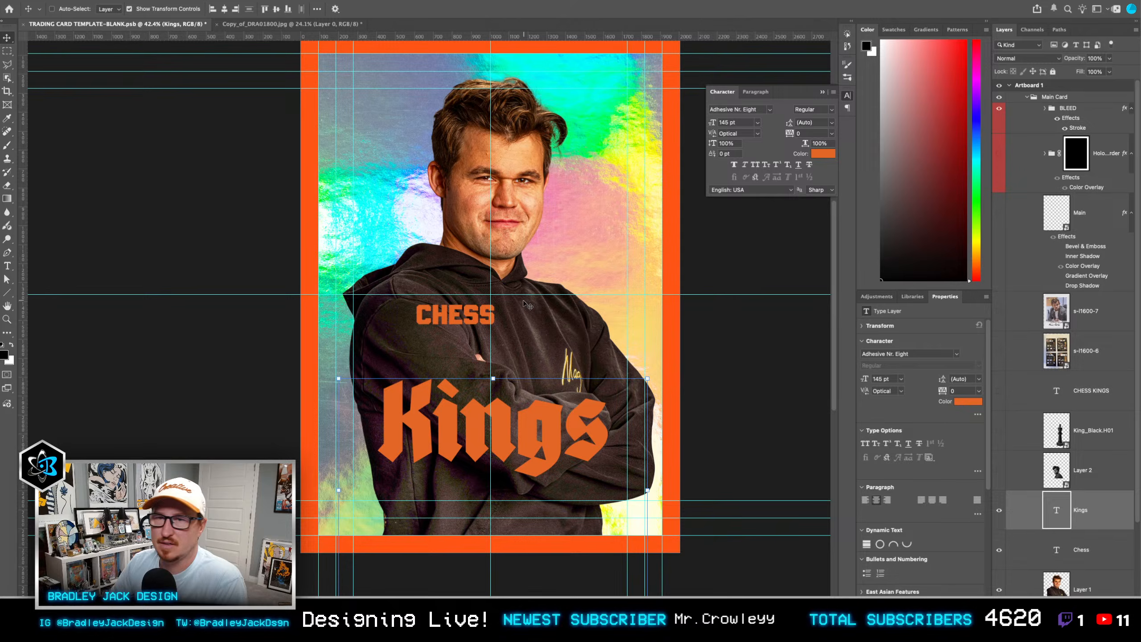
# Step: Select the whole "Kings" text, search the installed fonts again for "the" and "god", and leave text editing
pyautogui.doubleClick(530, 440)
pyautogui.click(736, 109)
pyautogui.write('teh god')
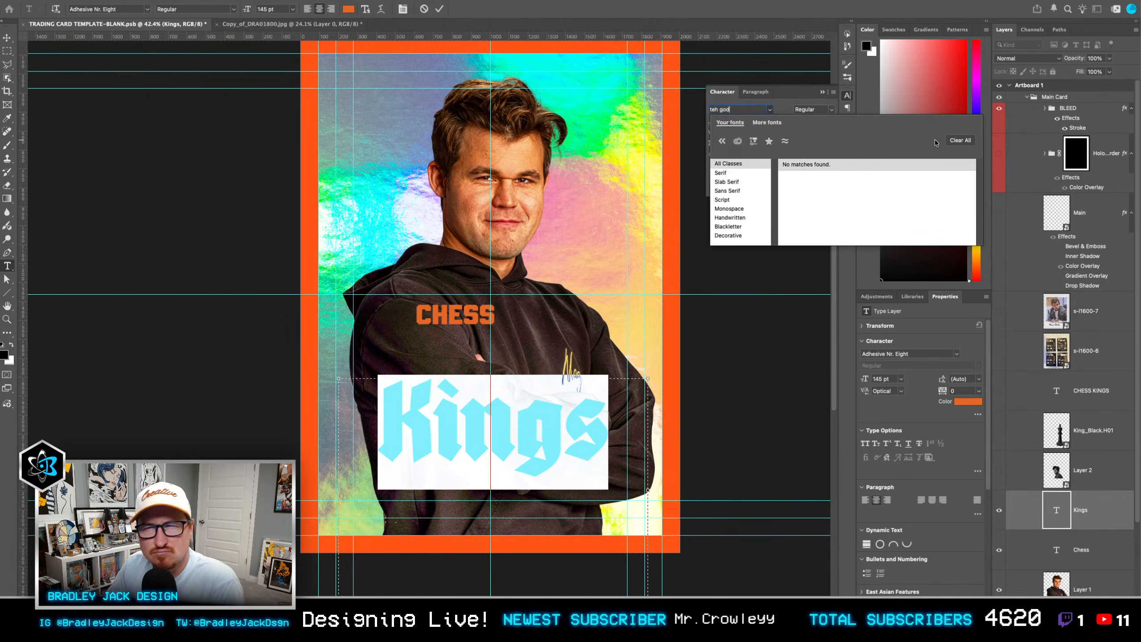
pyautogui.click(960, 140)
pyautogui.click(771, 111)
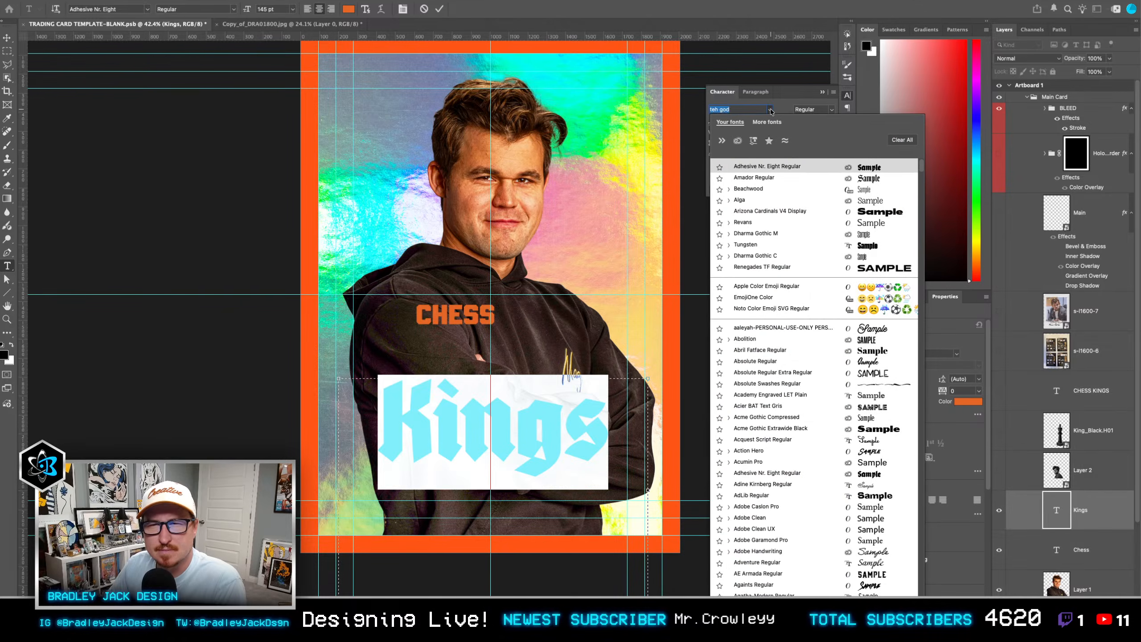
pyautogui.write('the')
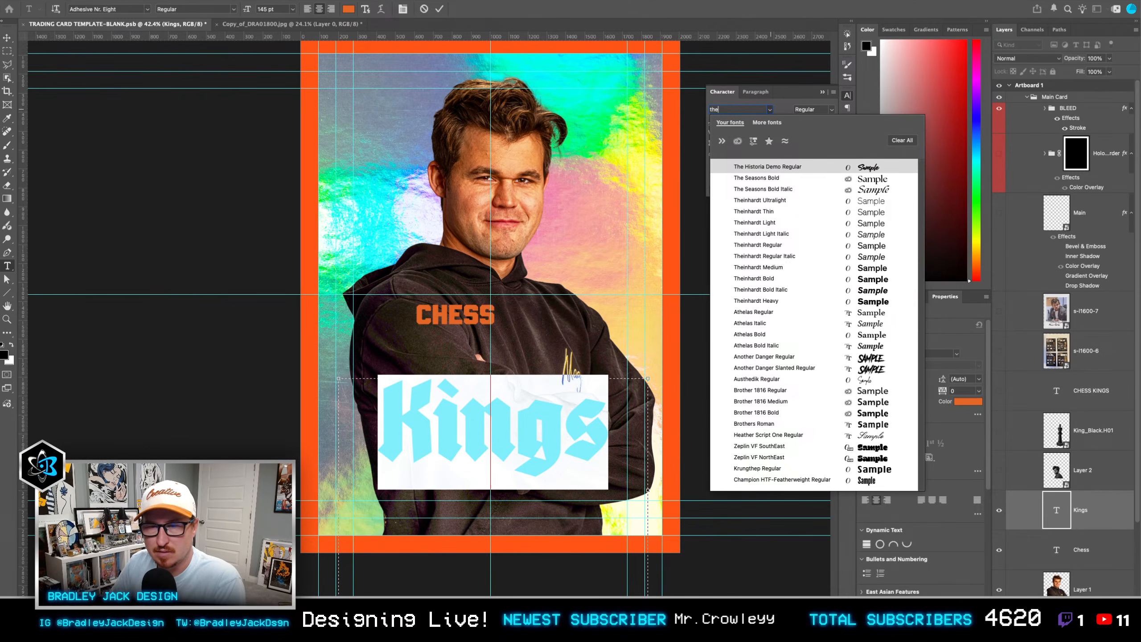
pyautogui.press('BackSpace')
pyautogui.press('BackSpace')
pyautogui.press('BackSpace')
pyautogui.write('god')
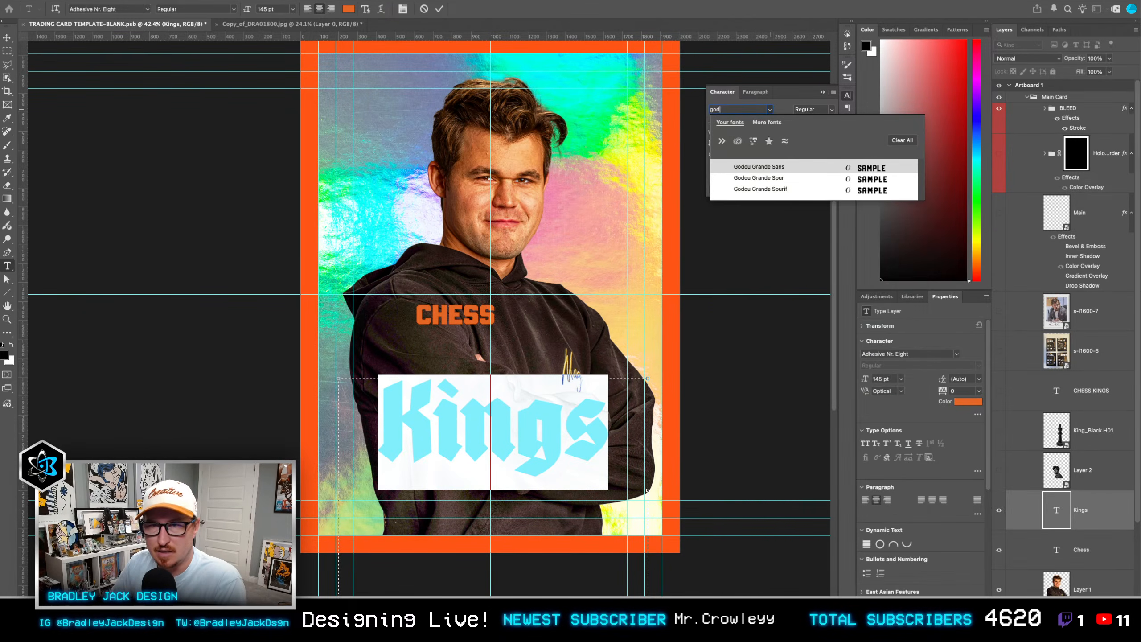
pyautogui.press('Escape')
pyautogui.press('Escape')
pyautogui.press('v')
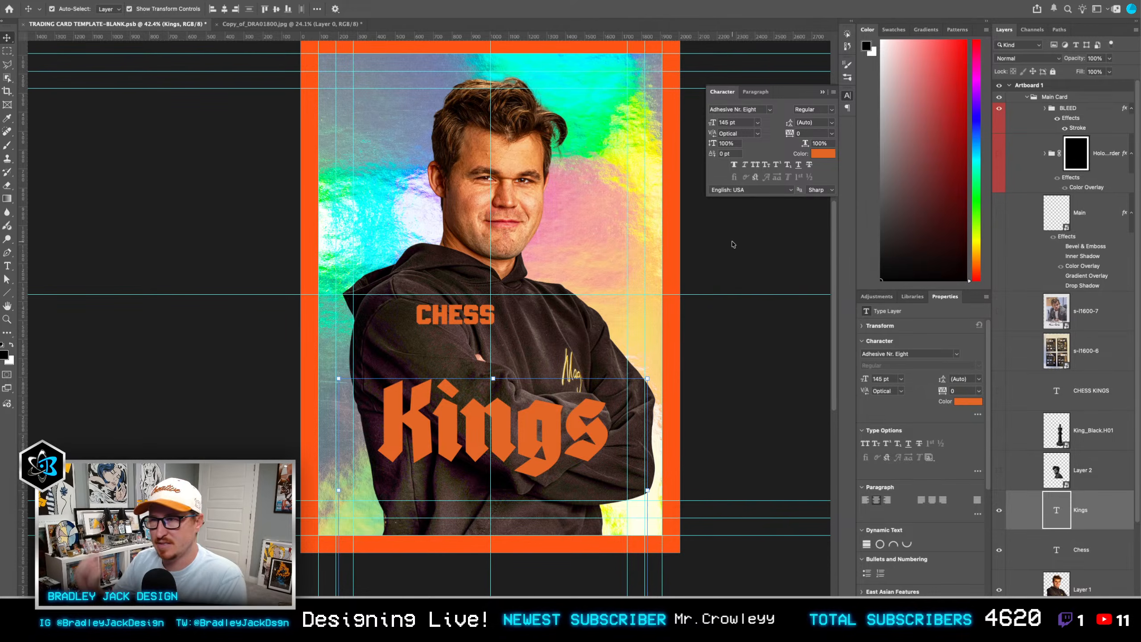
# Step: Save the card document as MAgnusCard.psb and collapse the floating character settings
pyautogui.press('super+t')
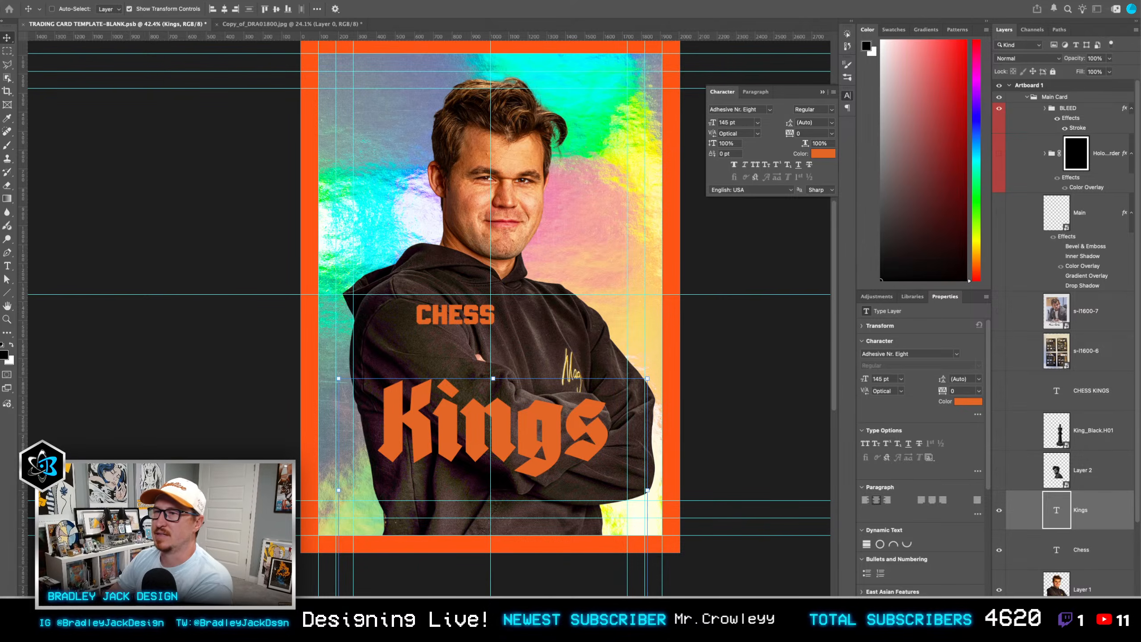
pyautogui.press('Return')
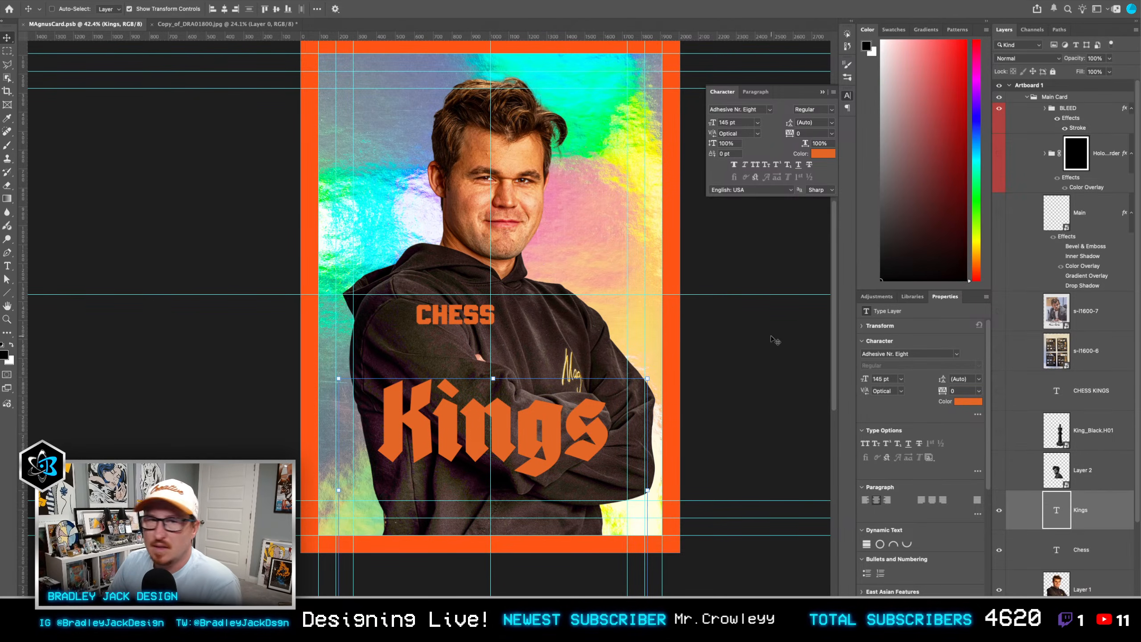
pyautogui.moveTo(635, 337); pyautogui.dragTo(751, 363)
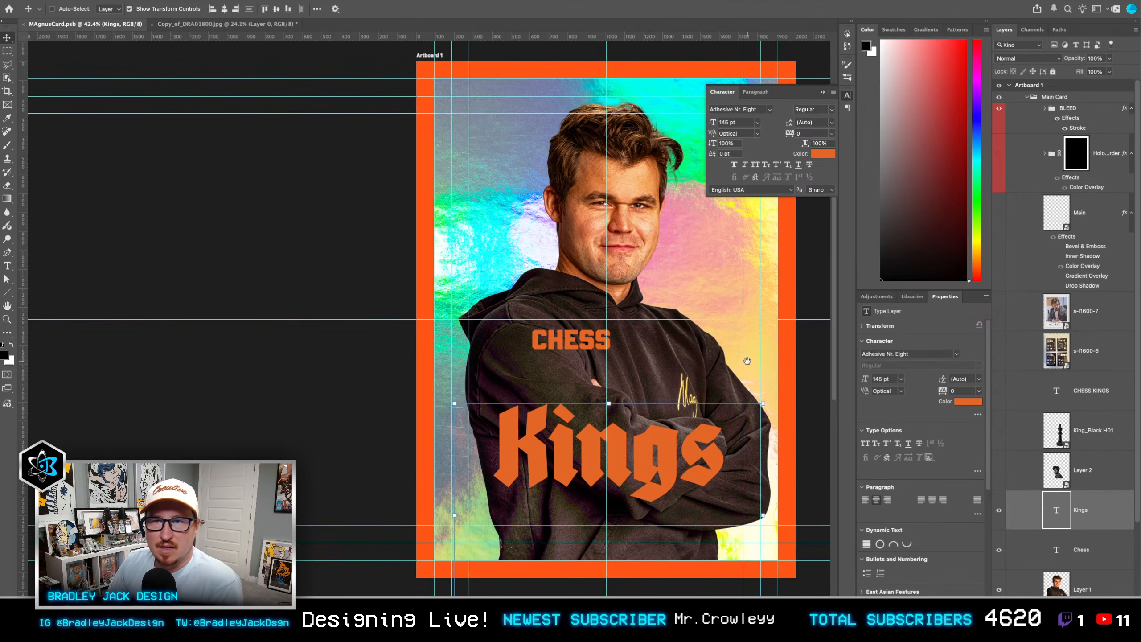
pyautogui.click(823, 92)
# Step: Close the Copy_of_DRA01800.jpg cutout photo and return to the card document
pyautogui.hotkey('ctrl', 'Tab')
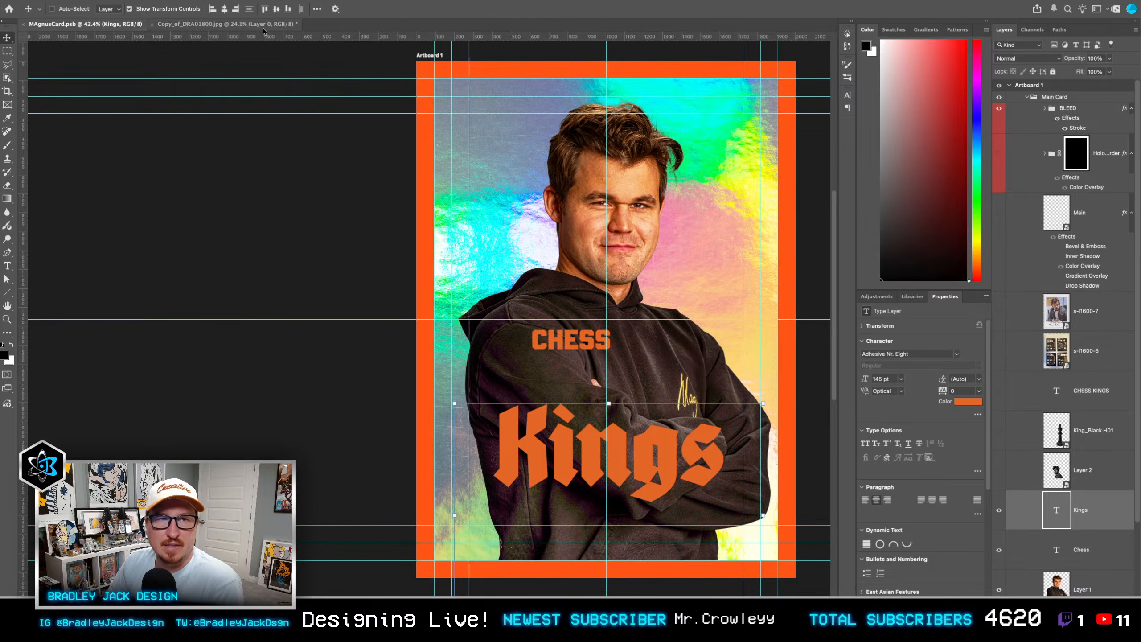
pyautogui.press('super+s')
pyautogui.click(593, 231)
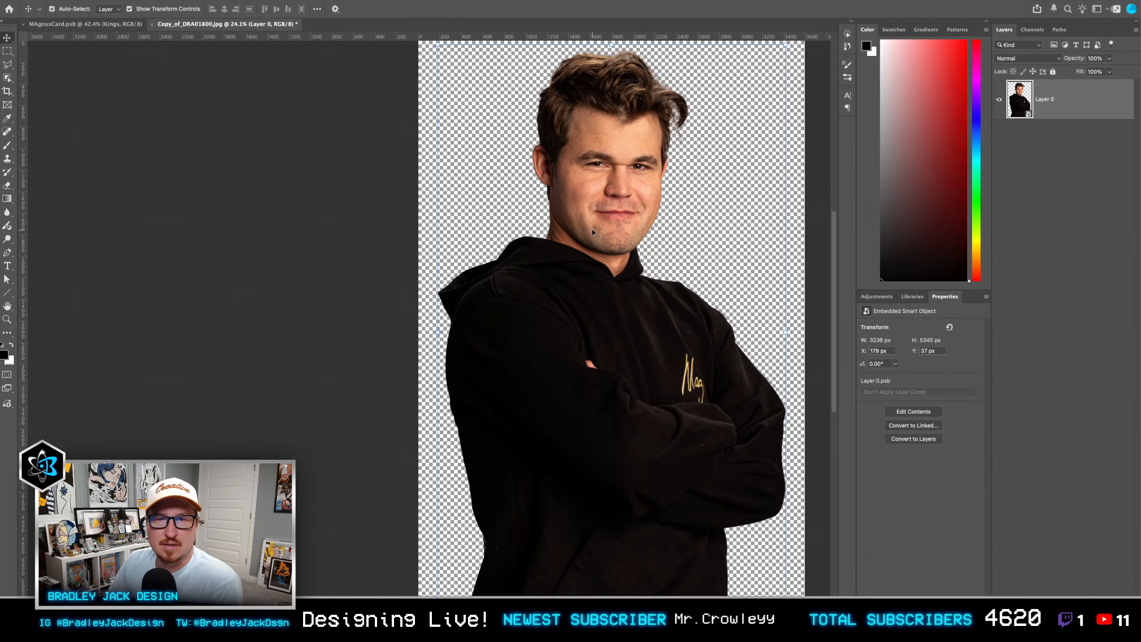
pyautogui.press('super+w')
pyautogui.click(596, 225)
# Step: Save MAgnusCard.psb, restart Photoshop, and reopen the card
pyautogui.press('super+s')
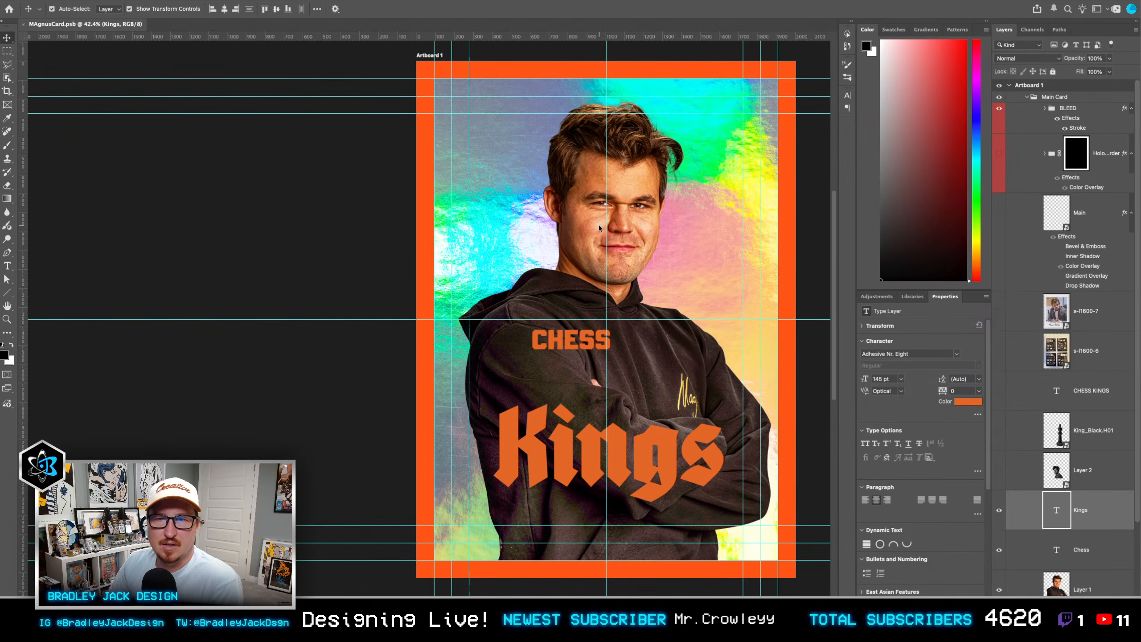
pyautogui.press('super+q')
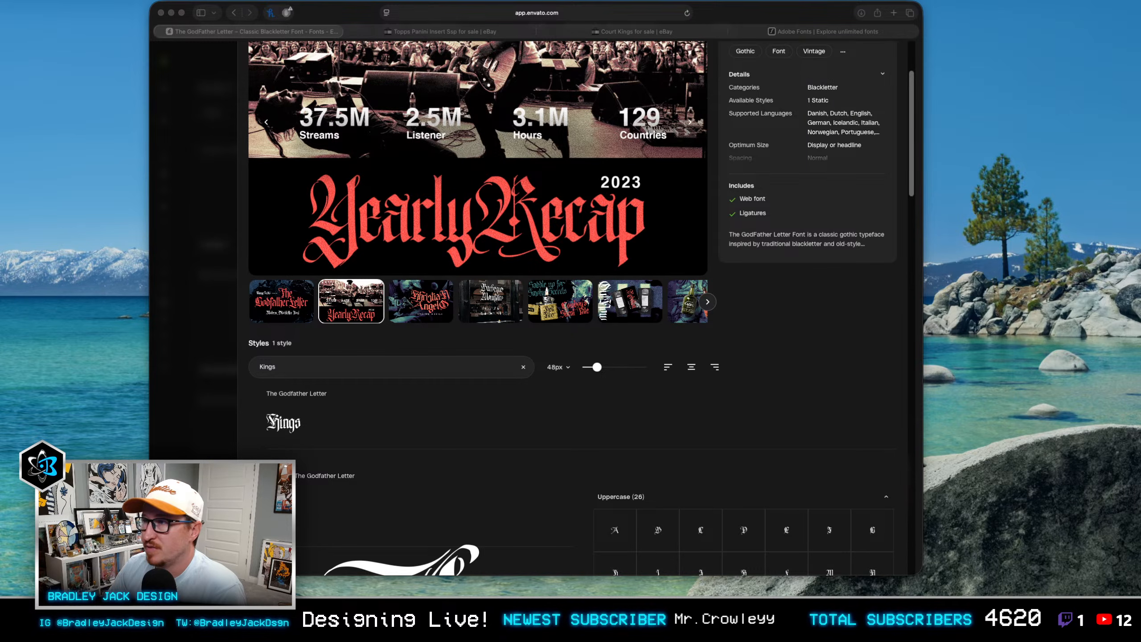
pyautogui.press('super+Tab')
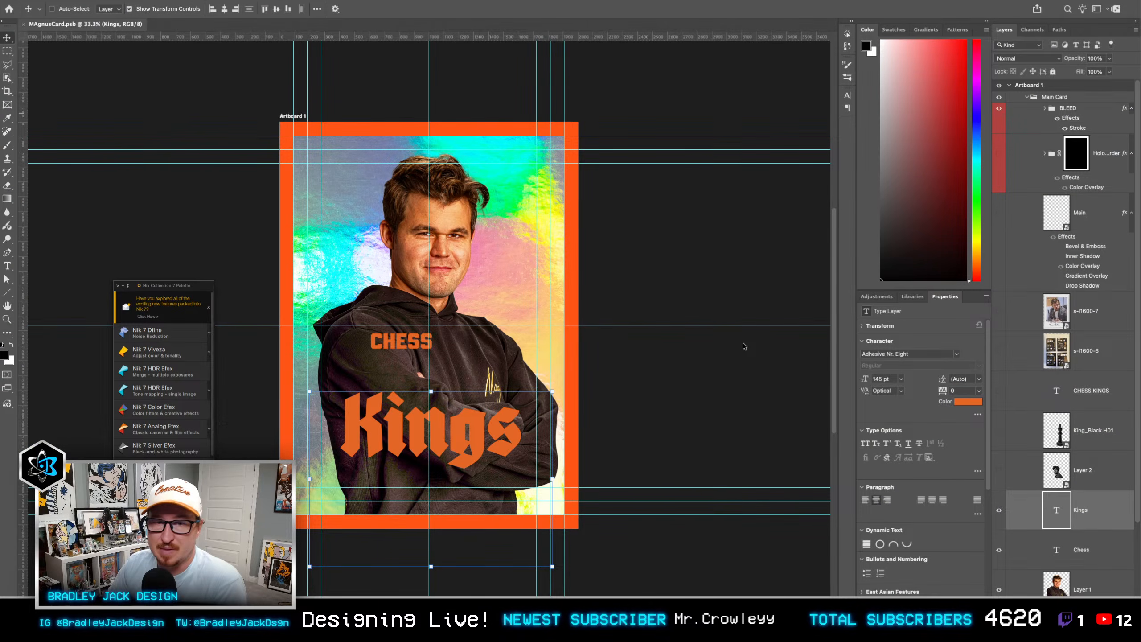
pyautogui.scroll(-3, 1073, 435)
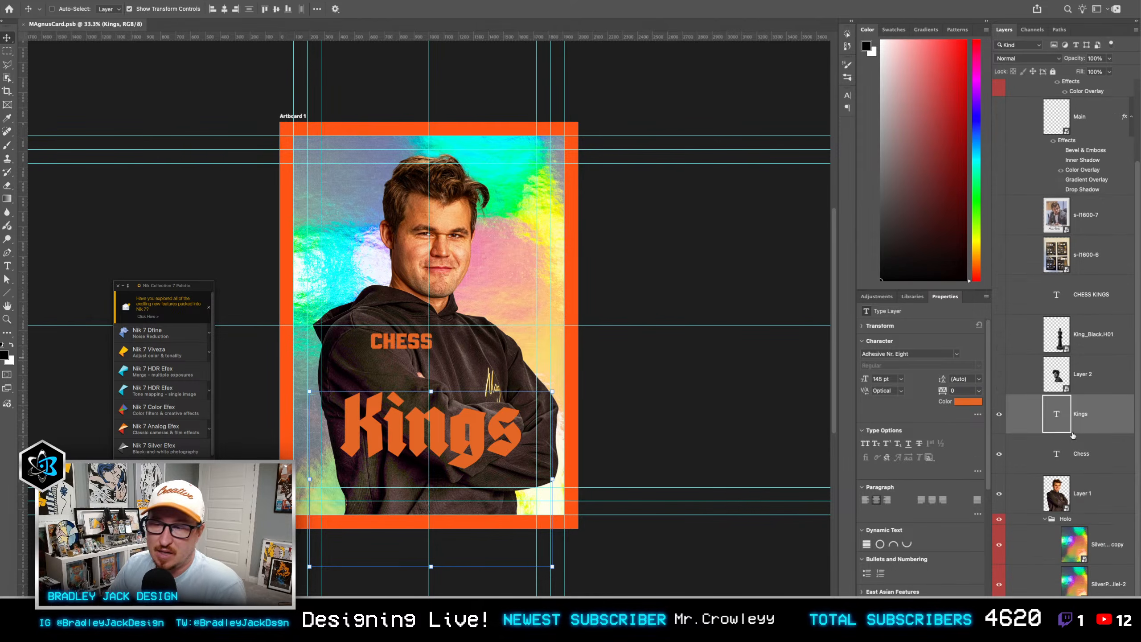
pyautogui.hotkey('ctrl', 'a')
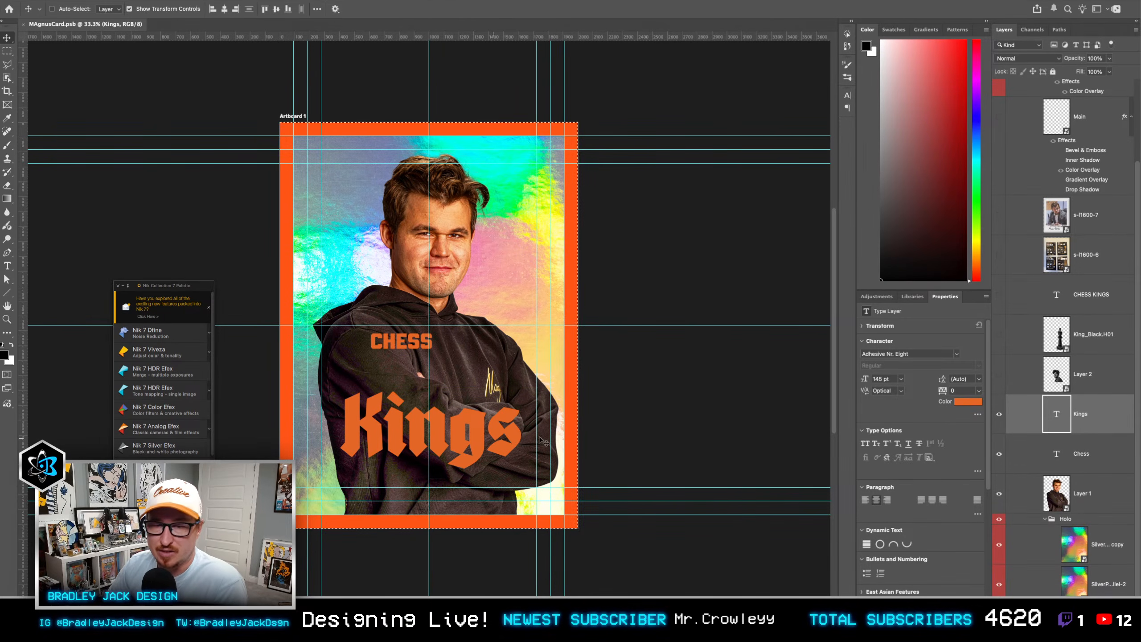
pyautogui.doubleClick(1058, 415)
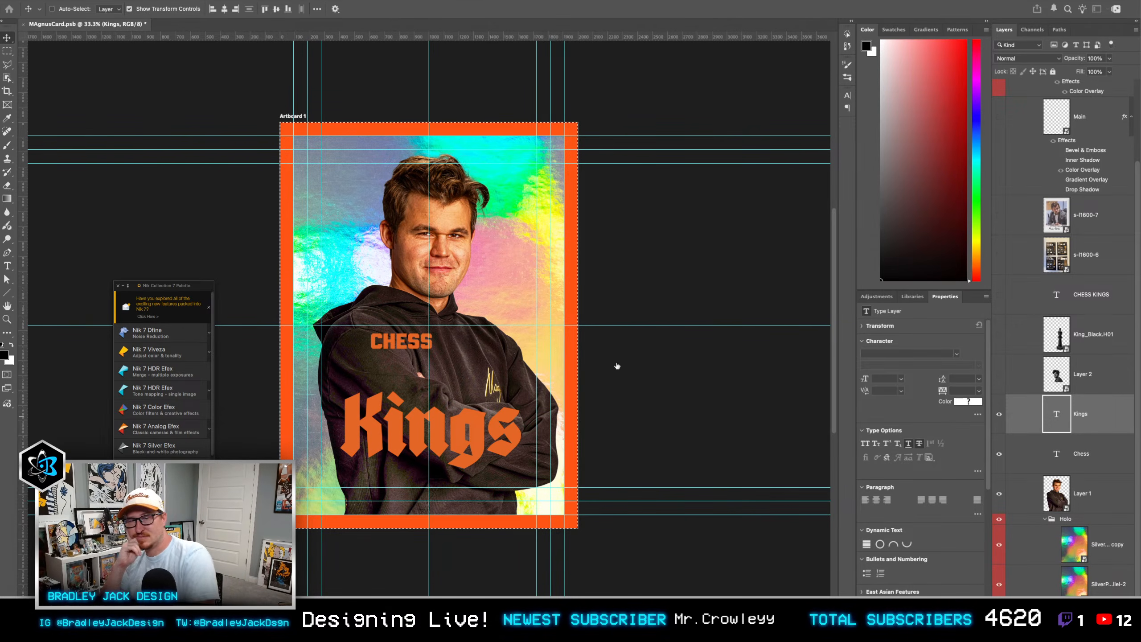
pyautogui.press('super+Tab')
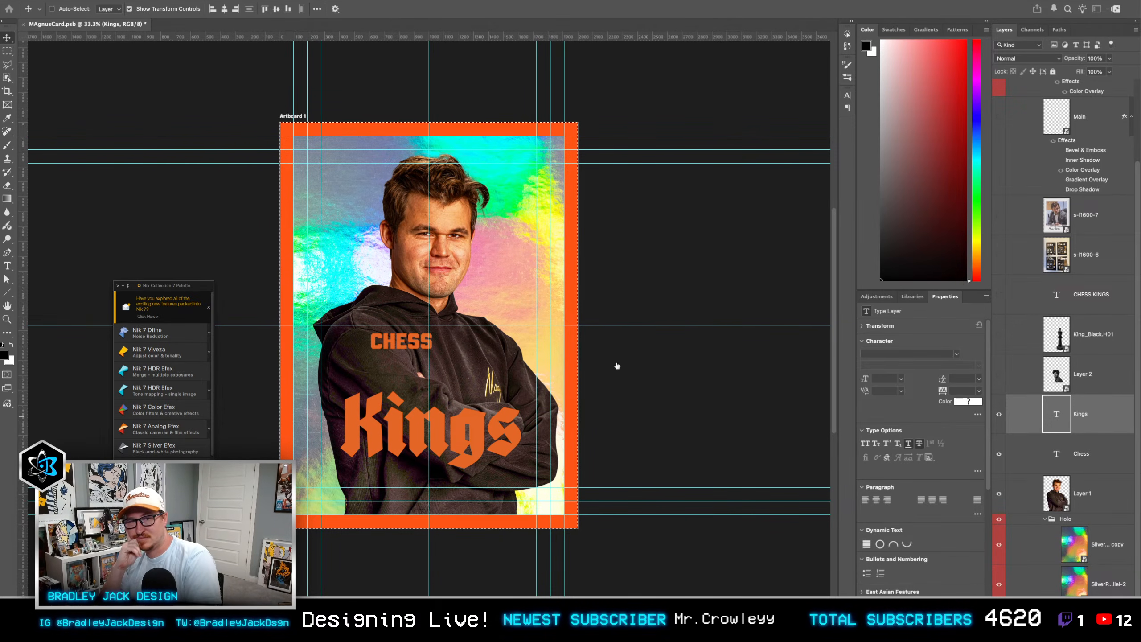
pyautogui.click(776, 343)
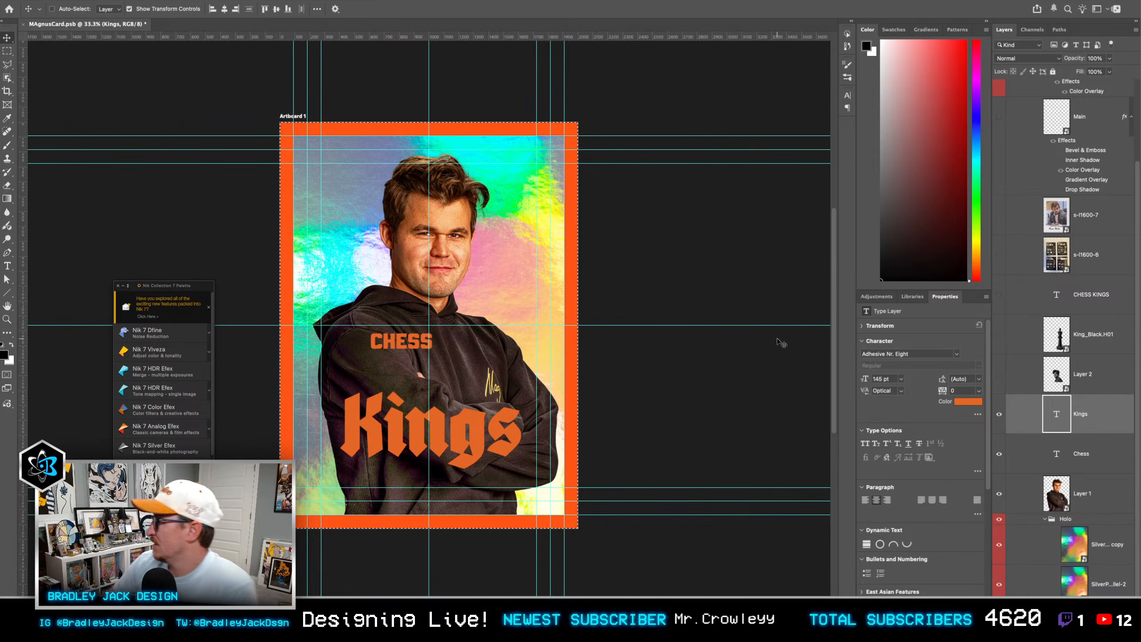
pyautogui.press('super+z')
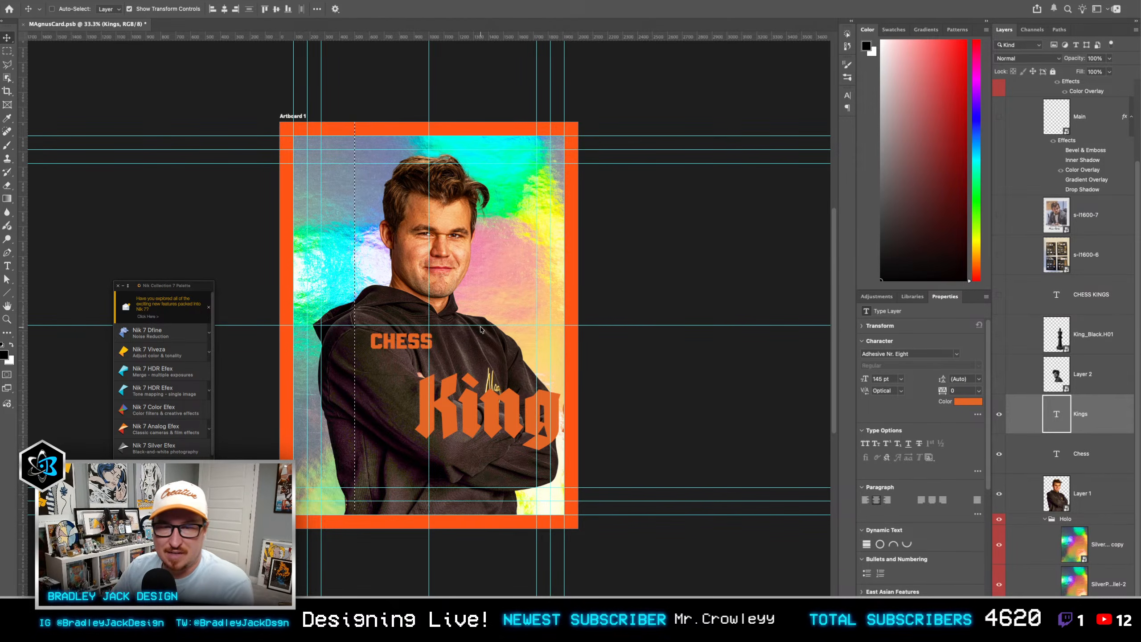
pyautogui.press('super+z')
pyautogui.press('super+z')
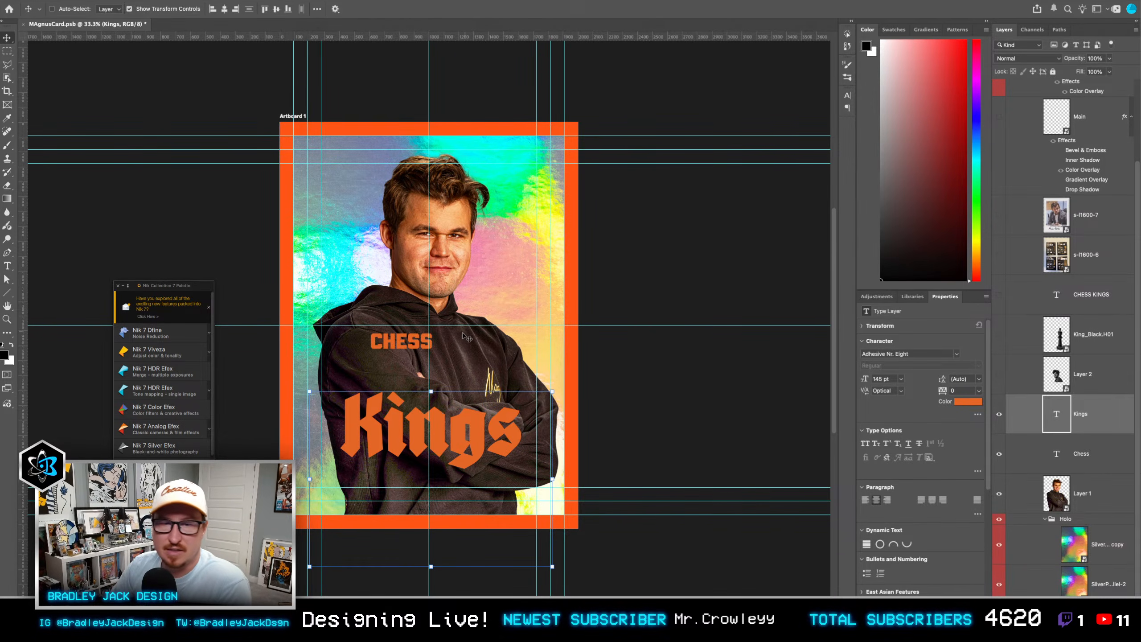
# Step: Set the Kings text in The Godfather Letter Regular and enlarge it to about 217 pt
pyautogui.moveTo(361, 308); pyautogui.dragTo(594, 312)
pyautogui.scroll(1, 667, 317)
pyautogui.scroll(4, 668, 319)
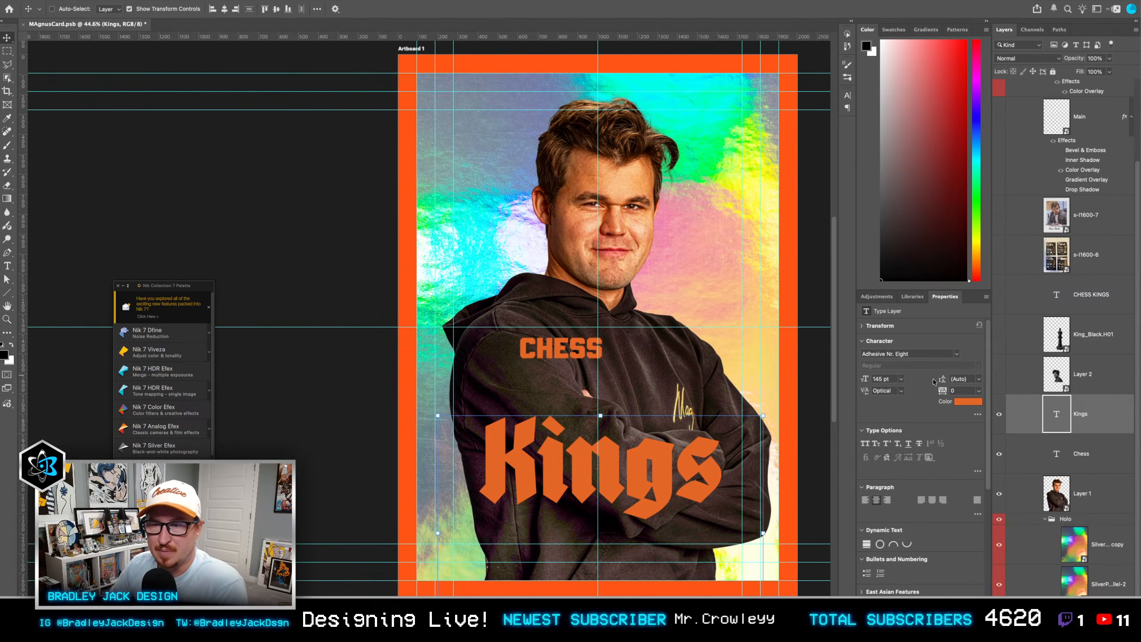
pyautogui.click(922, 354)
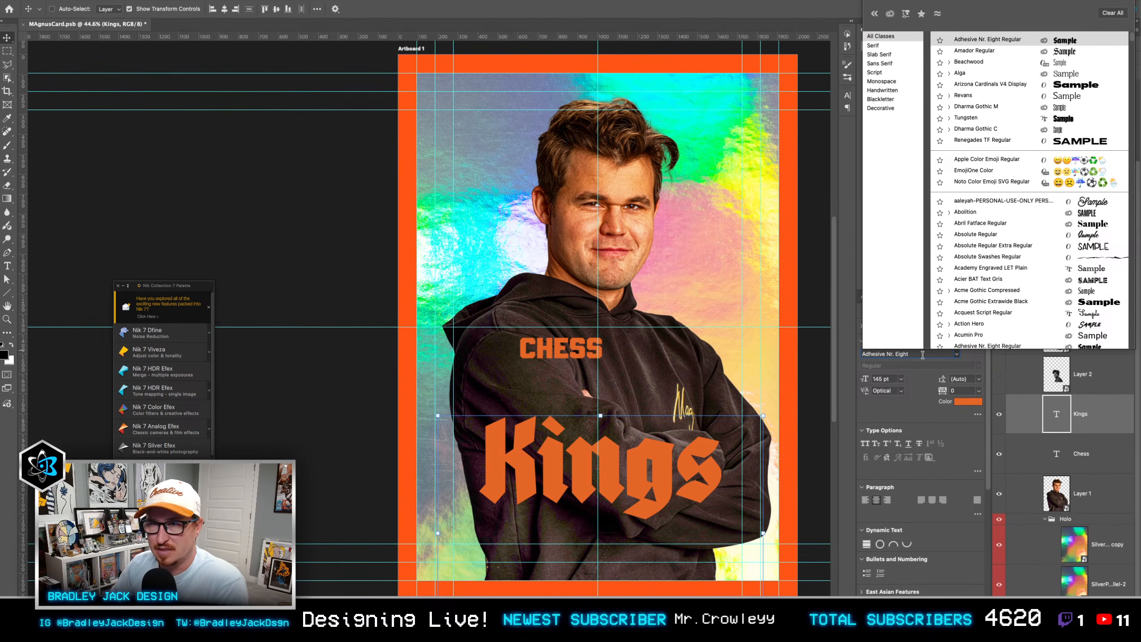
pyautogui.write('godf')
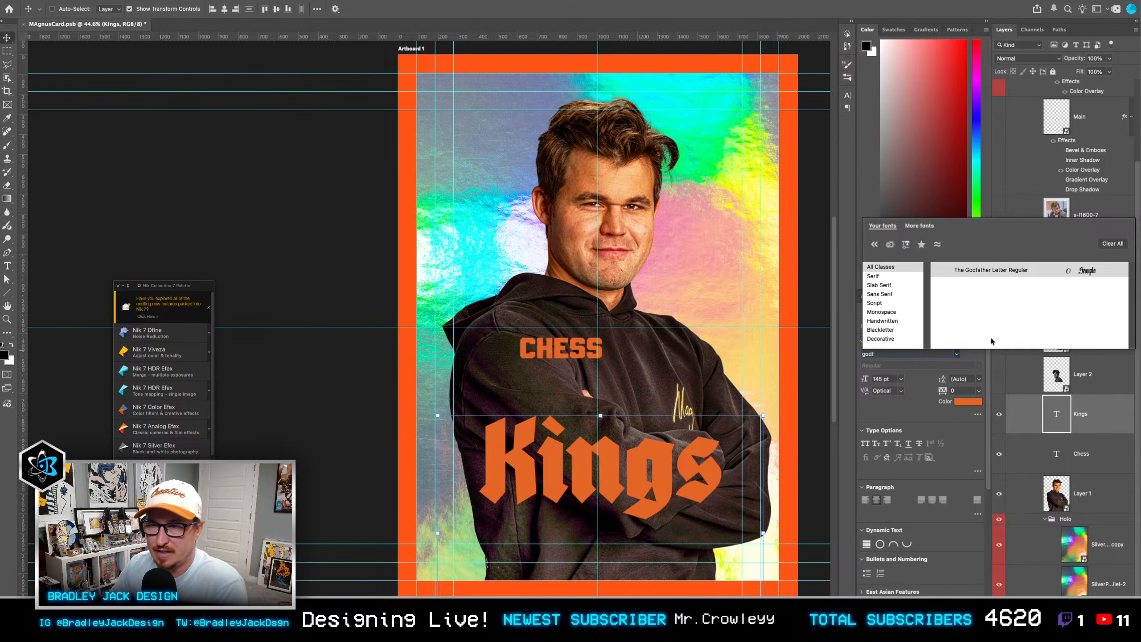
pyautogui.click(979, 269)
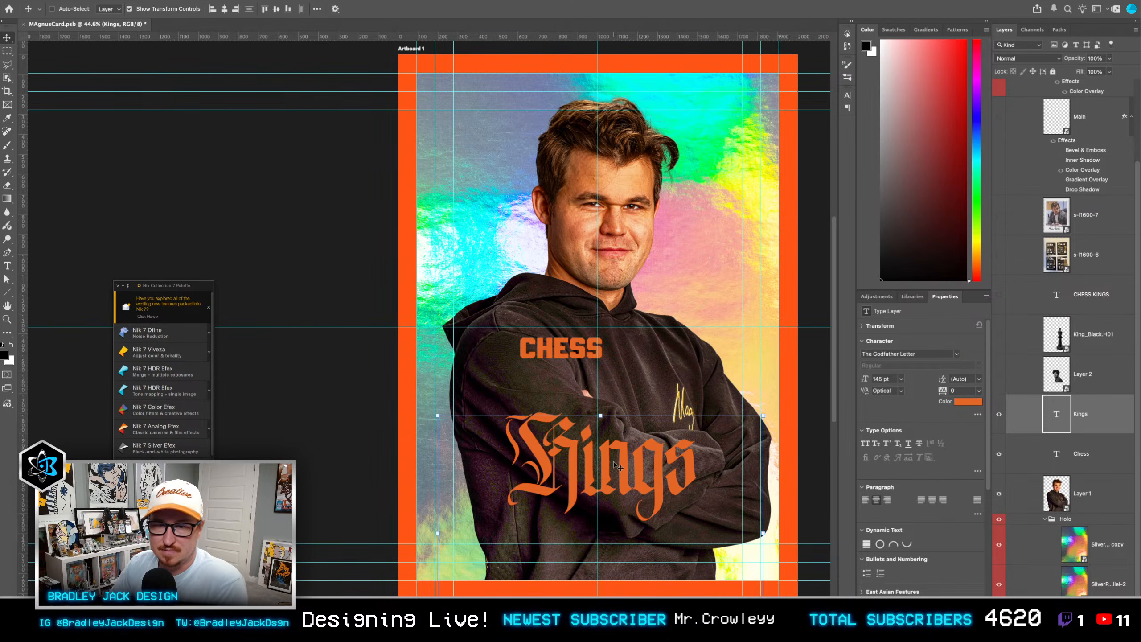
pyautogui.moveTo(764, 416); pyautogui.dragTo(822, 343)
pyautogui.press('Return')
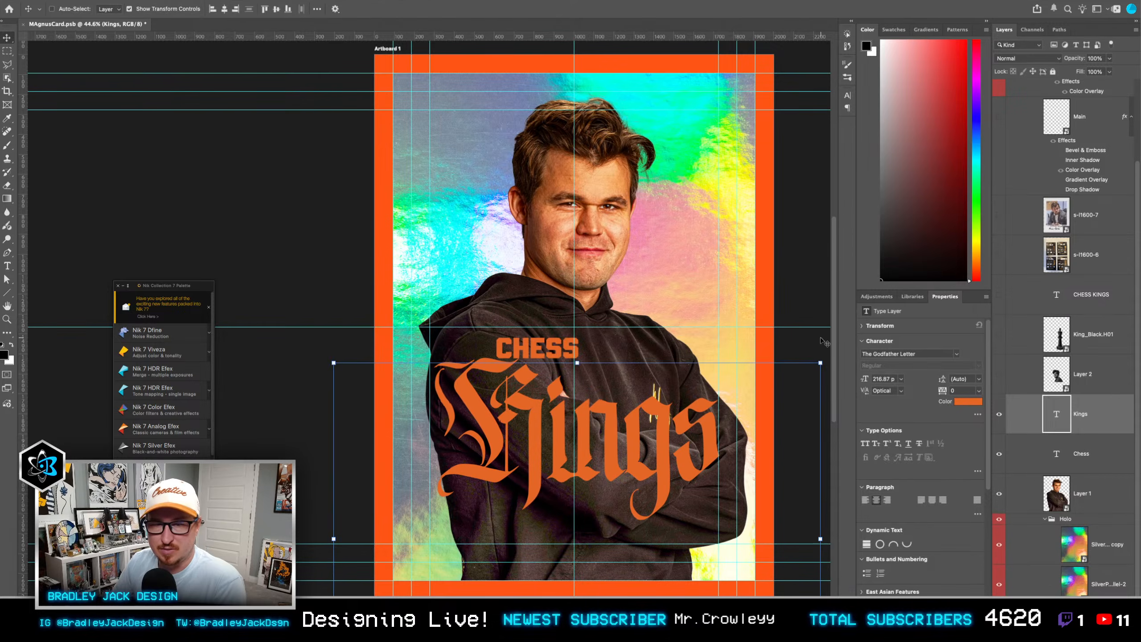
# Step: Try a lowercase k as the first letter of the Kings title, and return to the capital K
pyautogui.press('t')
pyautogui.moveTo(545, 421); pyautogui.dragTo(437, 425)
pyautogui.write('k')
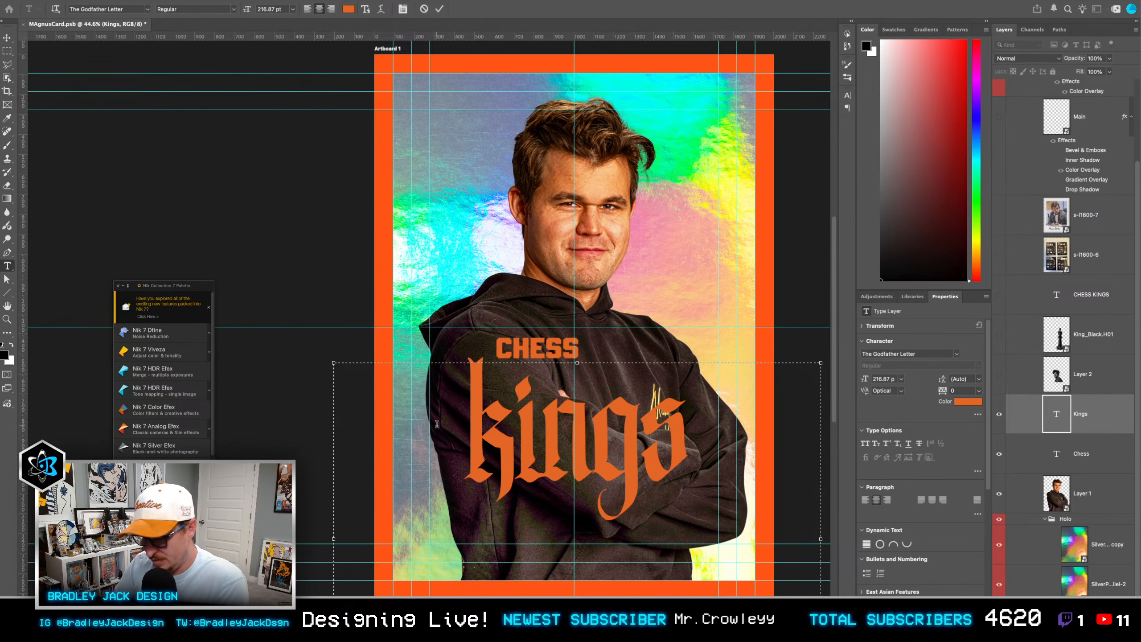
pyautogui.hotkey('shift', 'Left')
pyautogui.write('K')
pyautogui.press('Escape')
pyautogui.press('v')
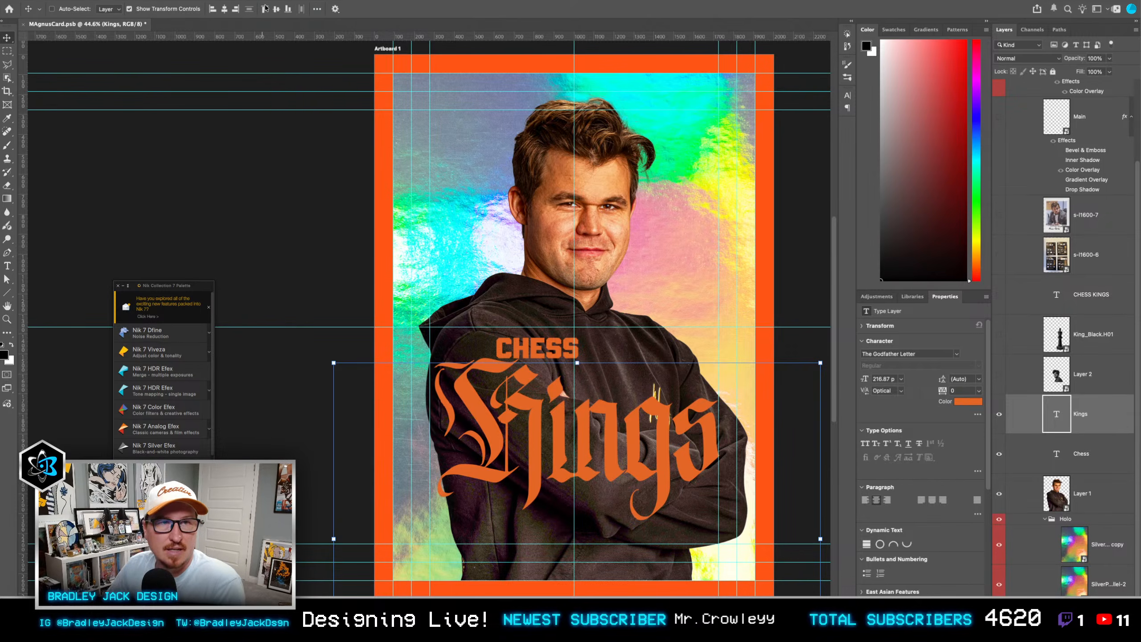
# Step: Look through all glyphs of The Godfather Letter font for alternate letterforms, and put the glyph overview away
pyautogui.moveTo(294, 0)
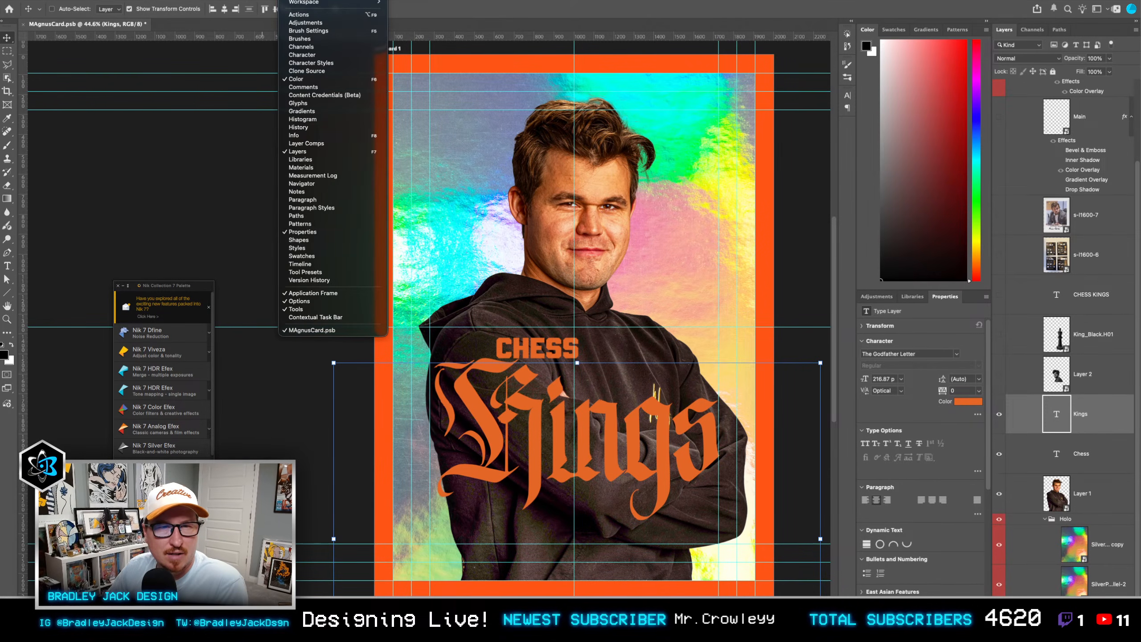
pyautogui.click(312, 103)
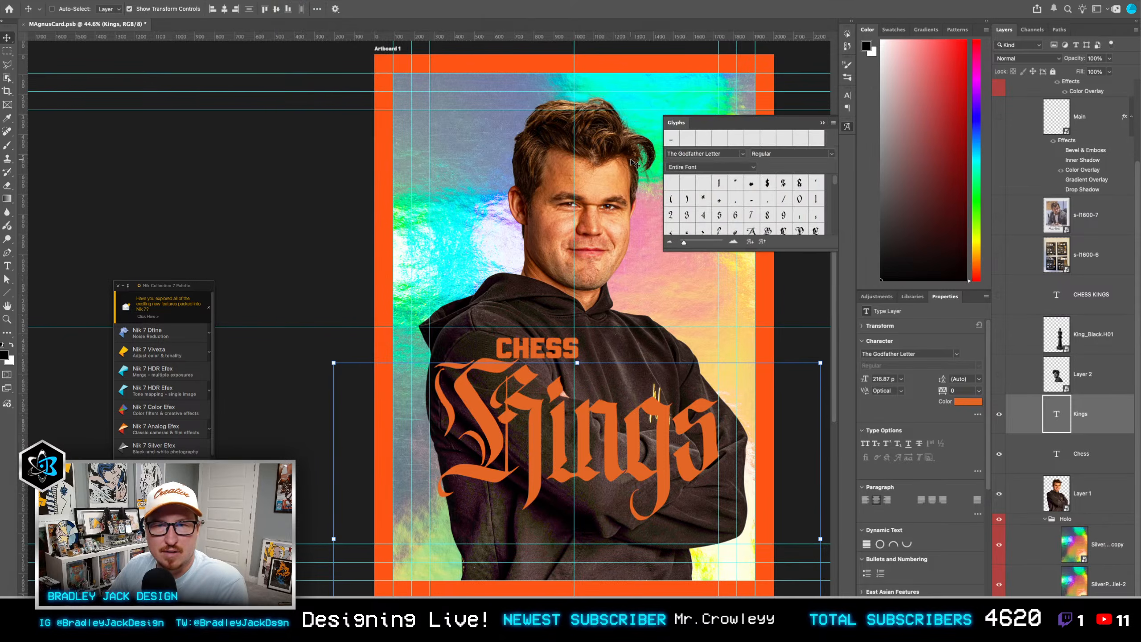
pyautogui.moveTo(753, 247); pyautogui.dragTo(754, 508)
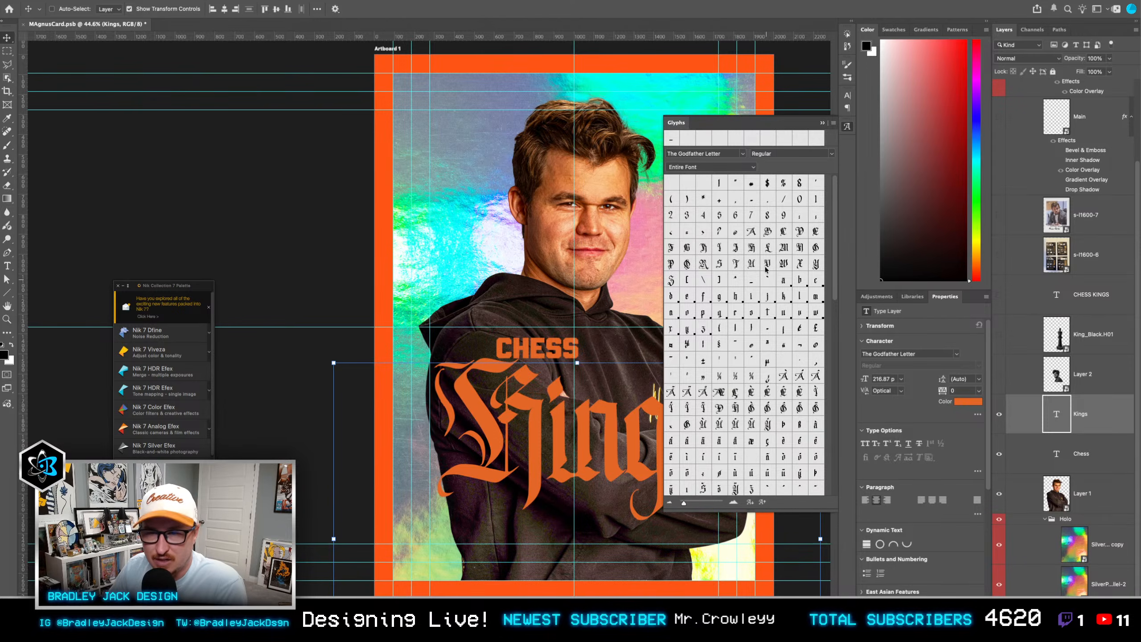
pyautogui.scroll(-10, 779, 359)
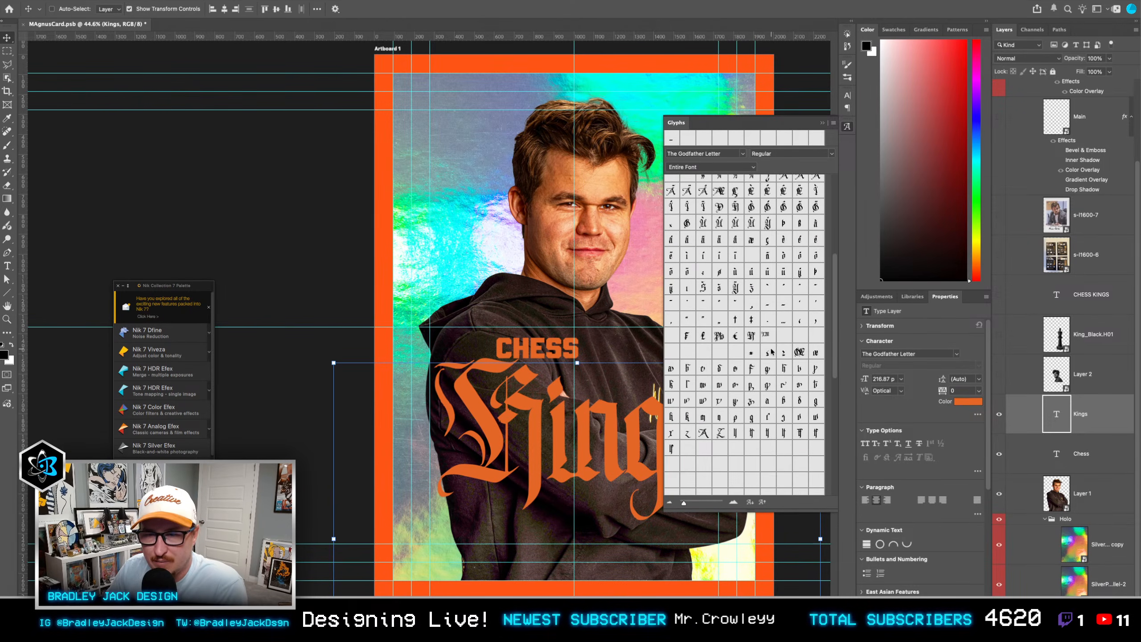
pyautogui.scroll(-5, 777, 354)
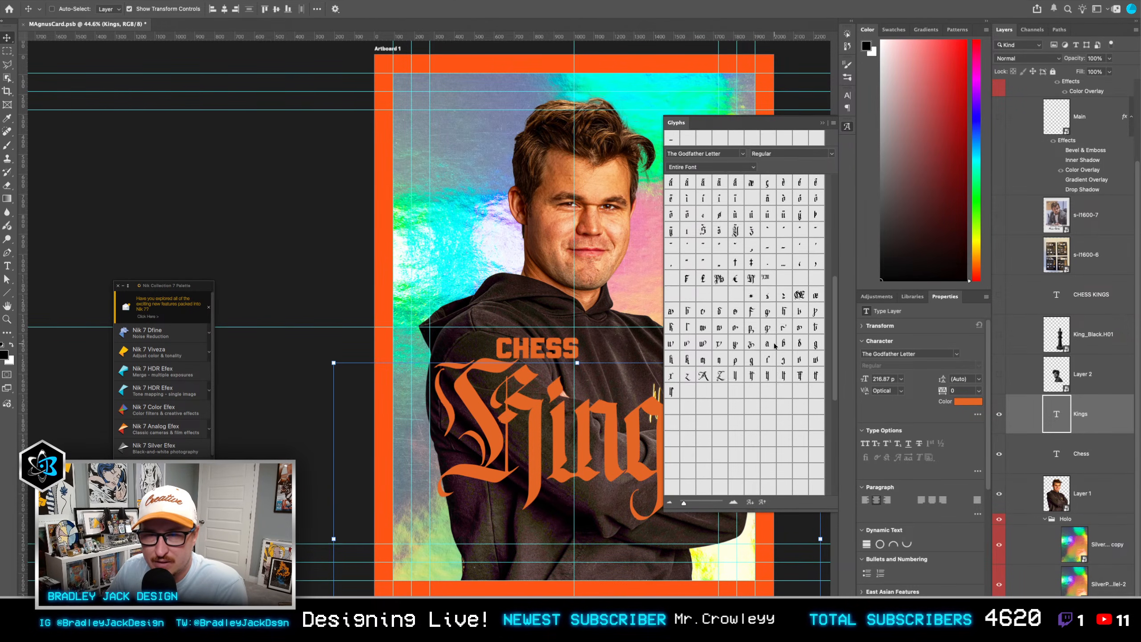
pyautogui.click(821, 124)
# Step: Convert the Kings text to a shape and skew it so the lettering rises towards the final s
pyautogui.hscroll(2, 653, 507)
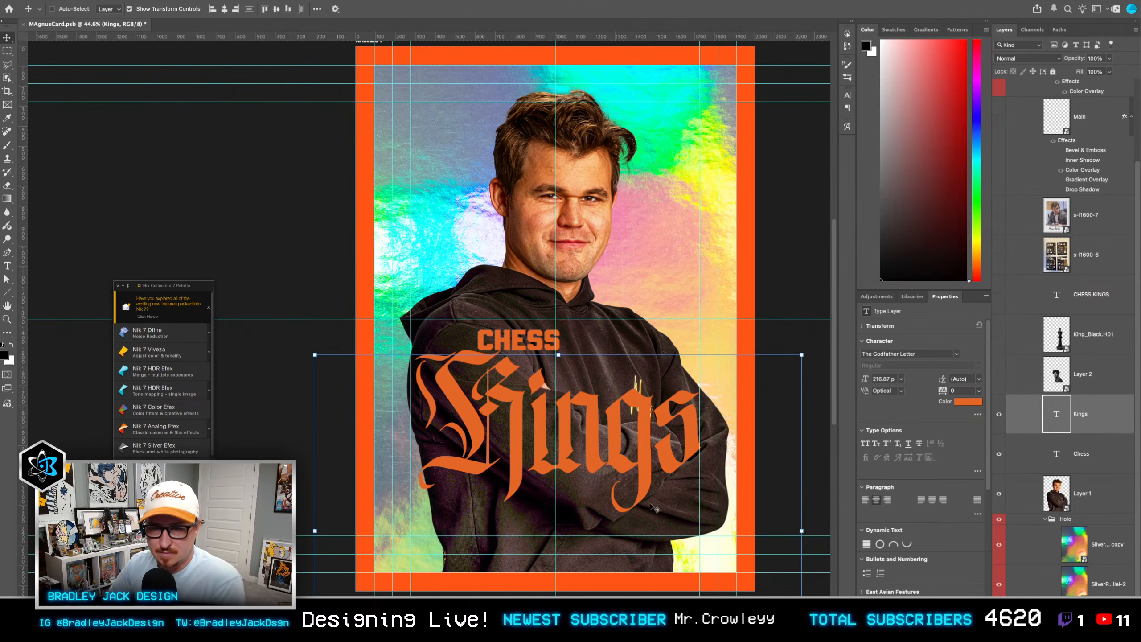
pyautogui.rightClick(1096, 415)
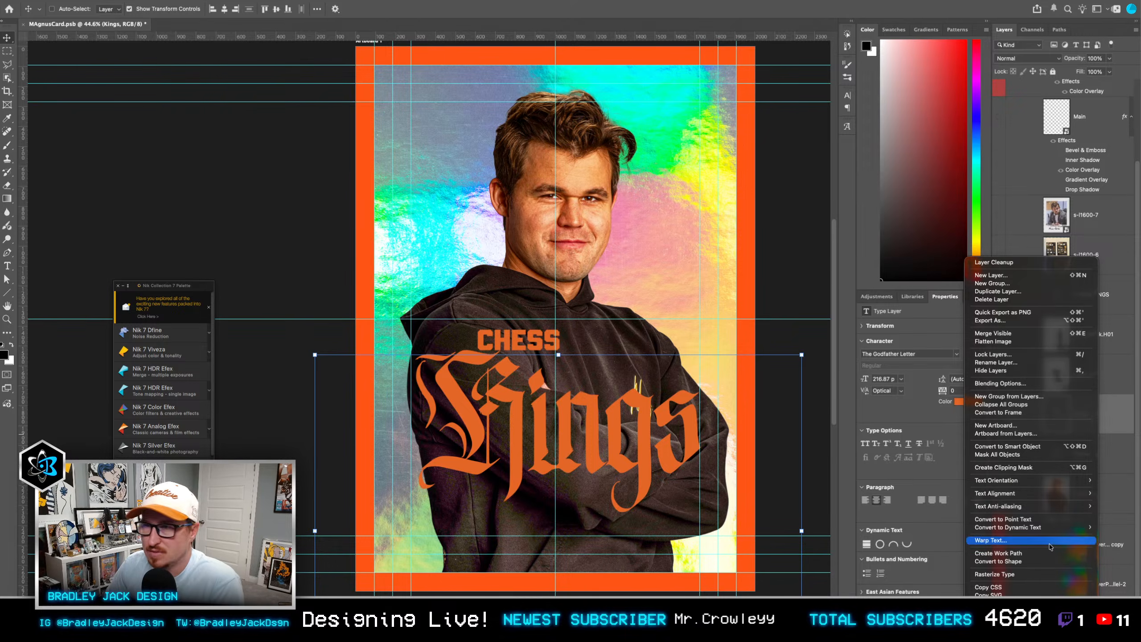
pyautogui.click(746, 466)
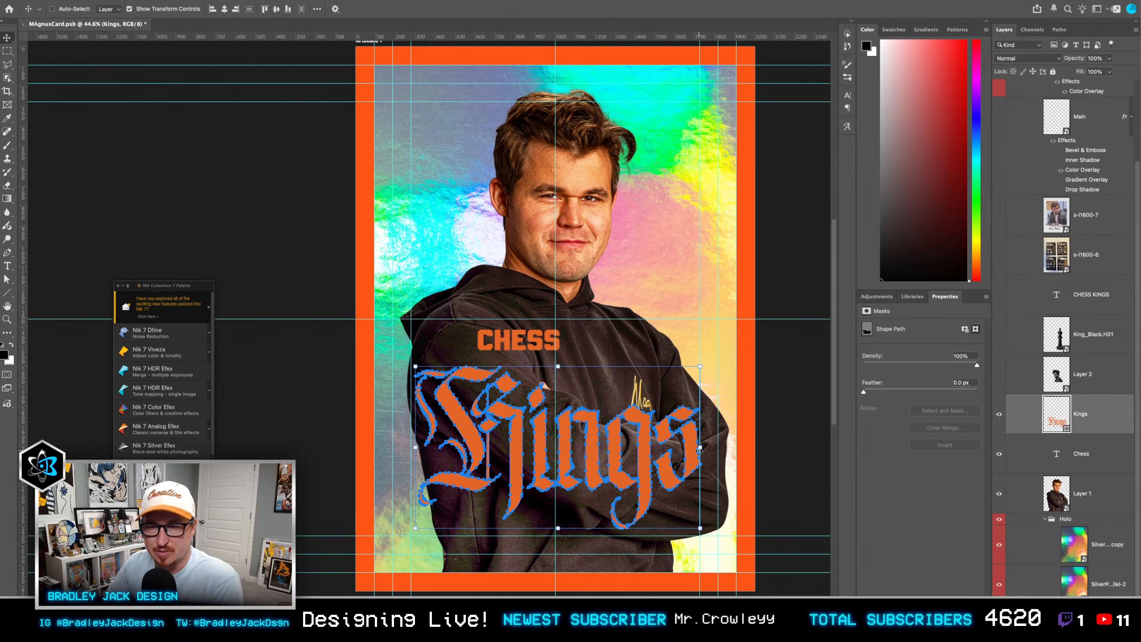
pyautogui.moveTo(700, 448); pyautogui.dragTo(652, 439)
pyautogui.press('Return')
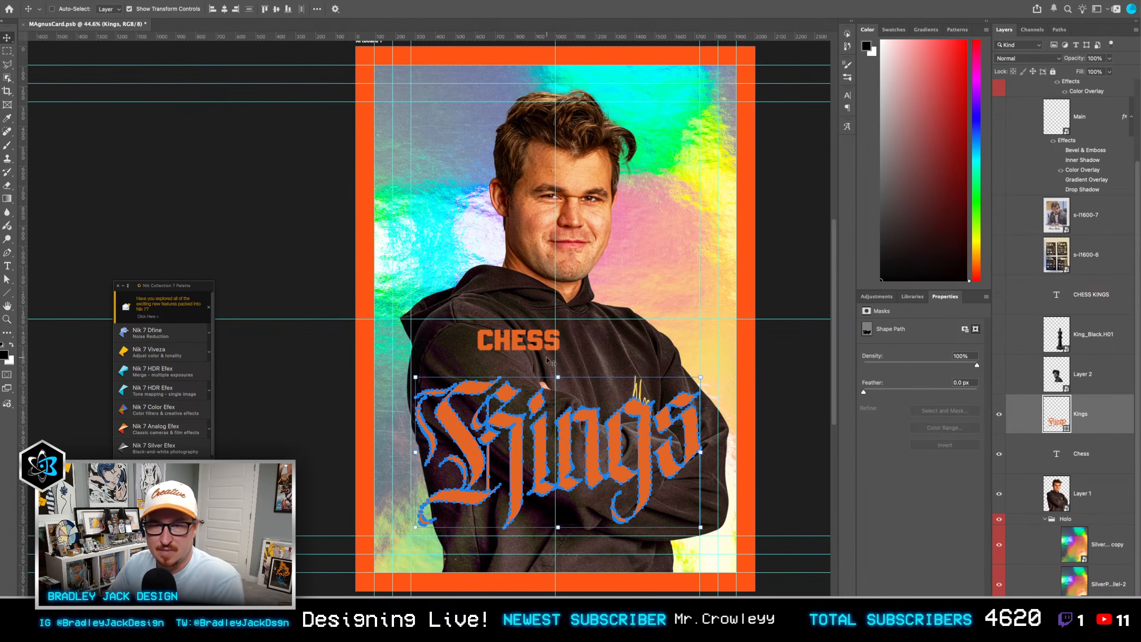
# Step: Move the Chess text over the "ings" letters of the Kings title and set its slant to +10
pyautogui.keyDown('super'); pyautogui.click(518, 338); pyautogui.keyUp('super')
pyautogui.moveTo(518, 338); pyautogui.dragTo(622, 386)
pyautogui.press('super+t')
pyautogui.press('Return')
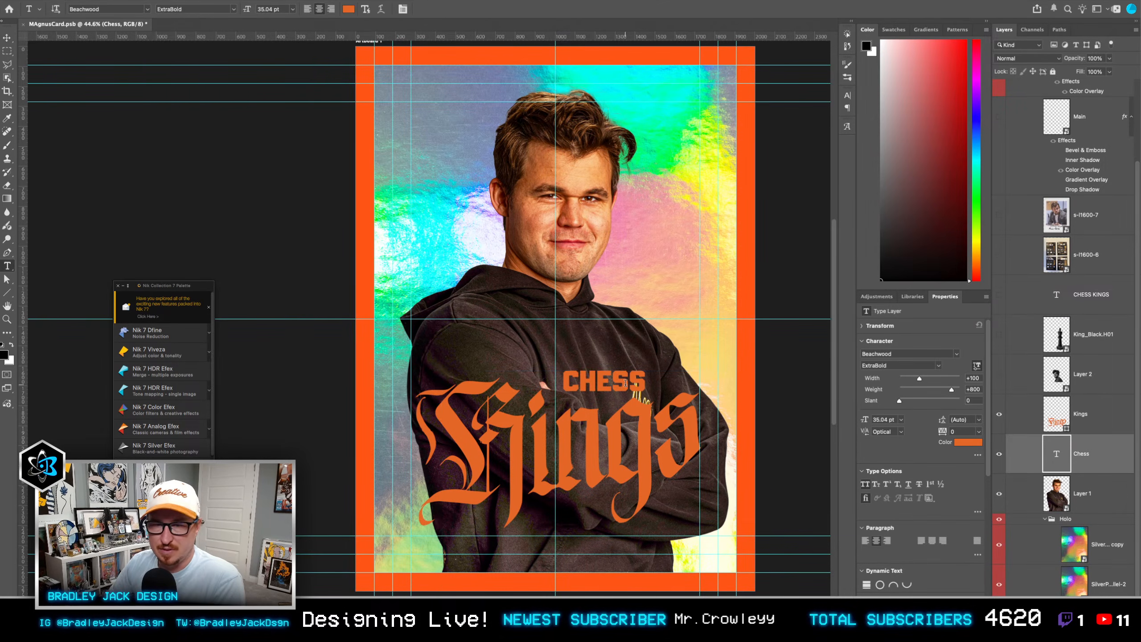
pyautogui.doubleClick(622, 385)
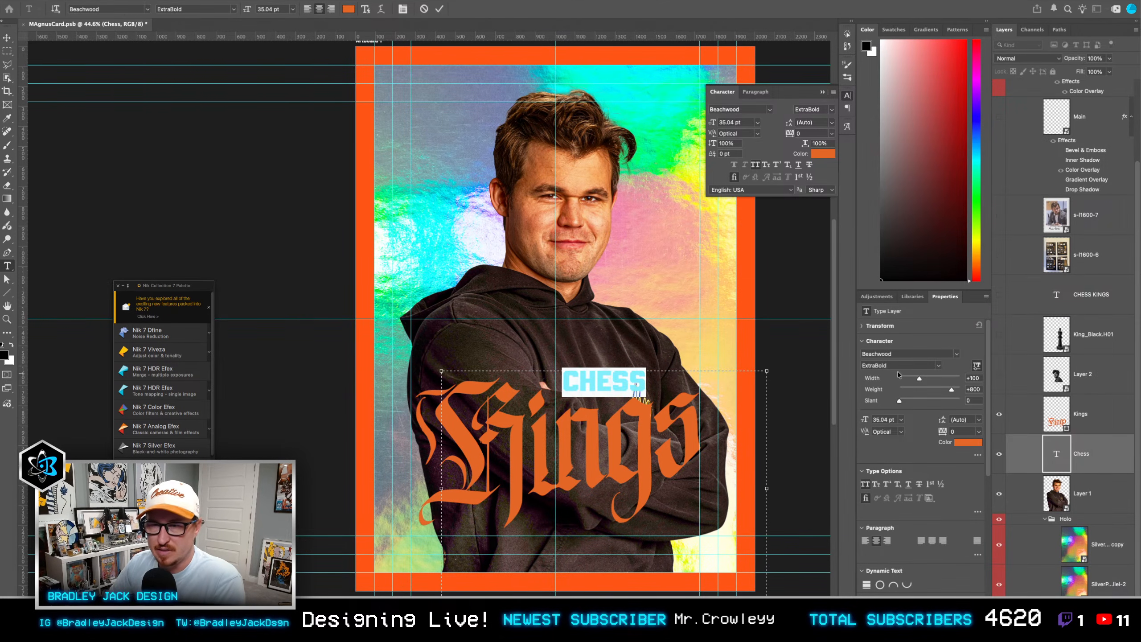
pyautogui.moveTo(899, 400); pyautogui.dragTo(961, 401)
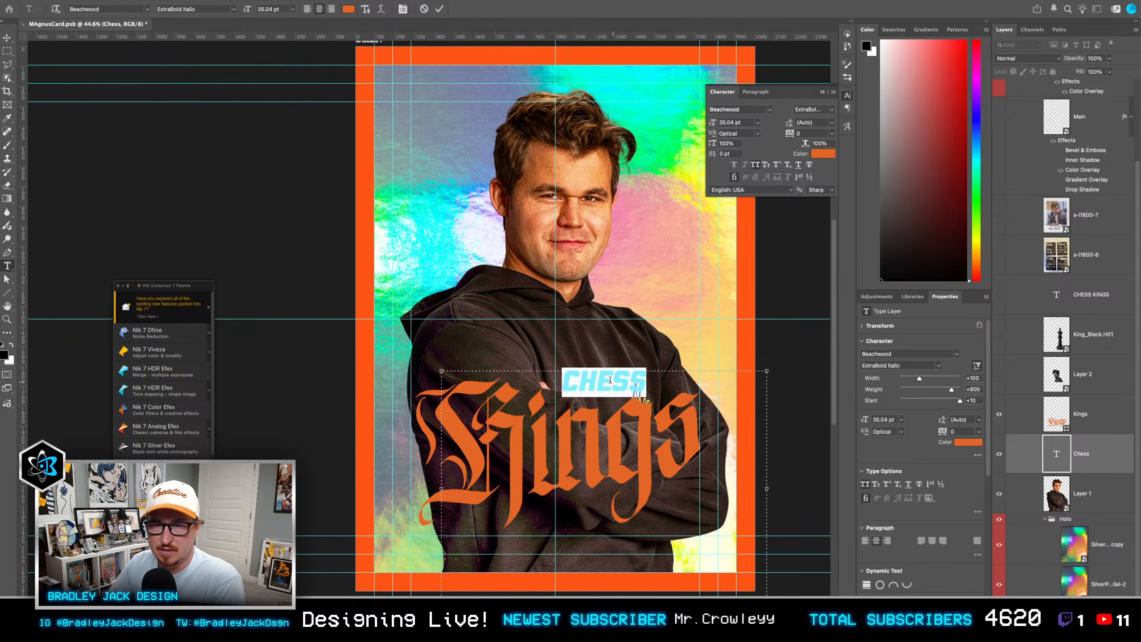
pyautogui.hotkey('ctrl', 'Return')
# Step: Scale the Chess text to about 119%, rotate it about -6.7°, and place it just above the slanted "ings" letters
pyautogui.hotkey('ctrl', 't')
pyautogui.moveTo(791, 463); pyautogui.dragTo(828, 459)
pyautogui.moveTo(734, 435); pyautogui.dragTo(728, 453)
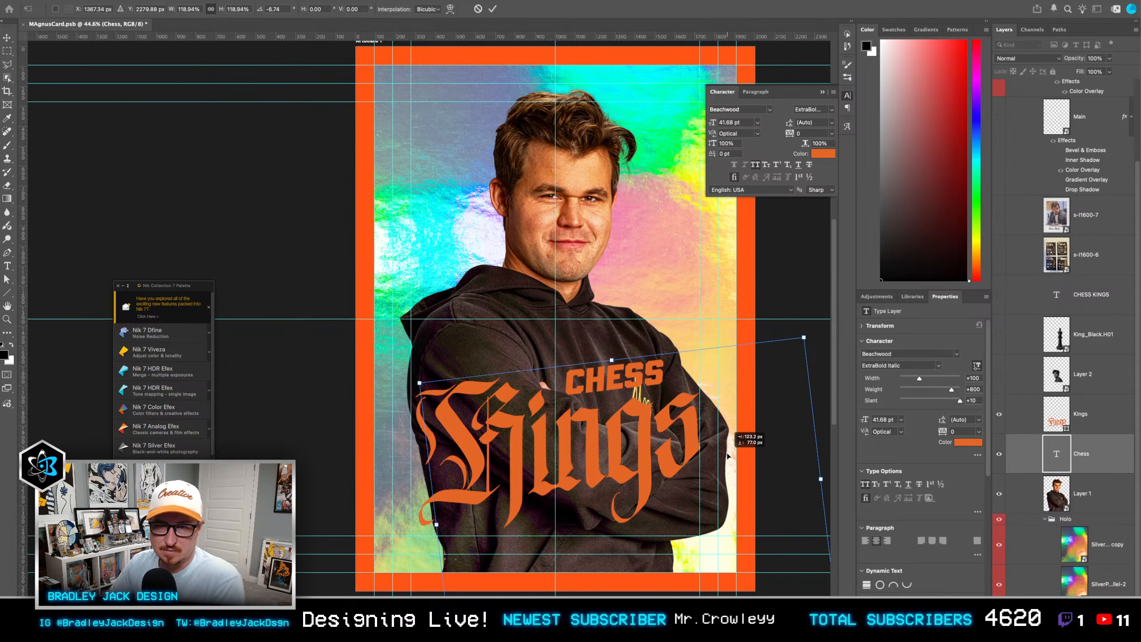
pyautogui.press('Return')
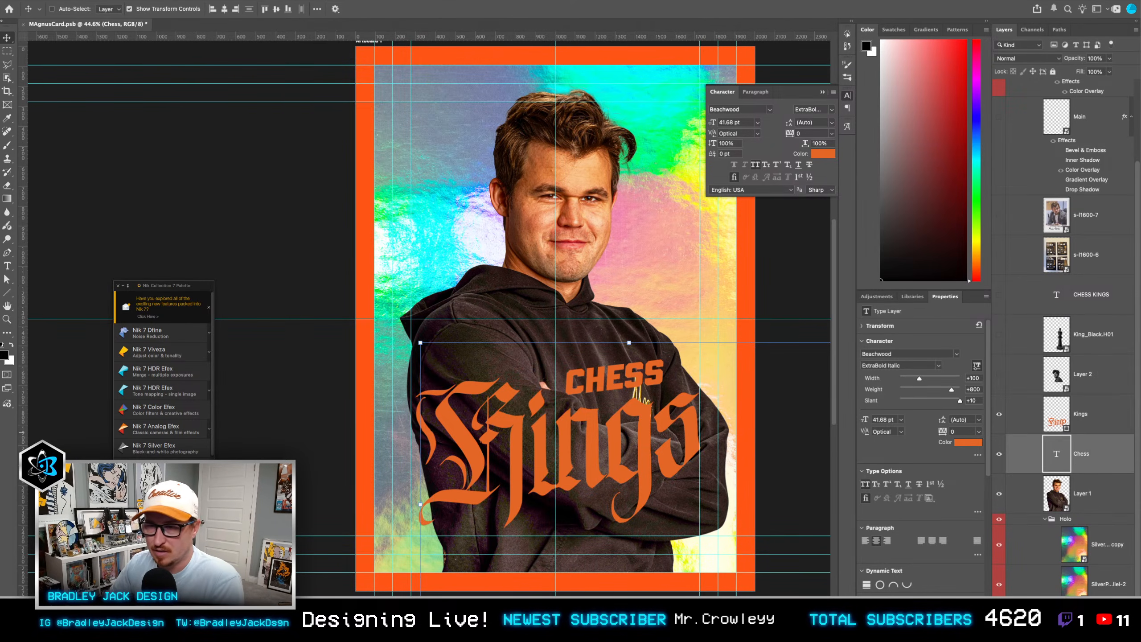
# Step: Select the Kings shape layer and activate the Line tool
pyautogui.click(1108, 423)
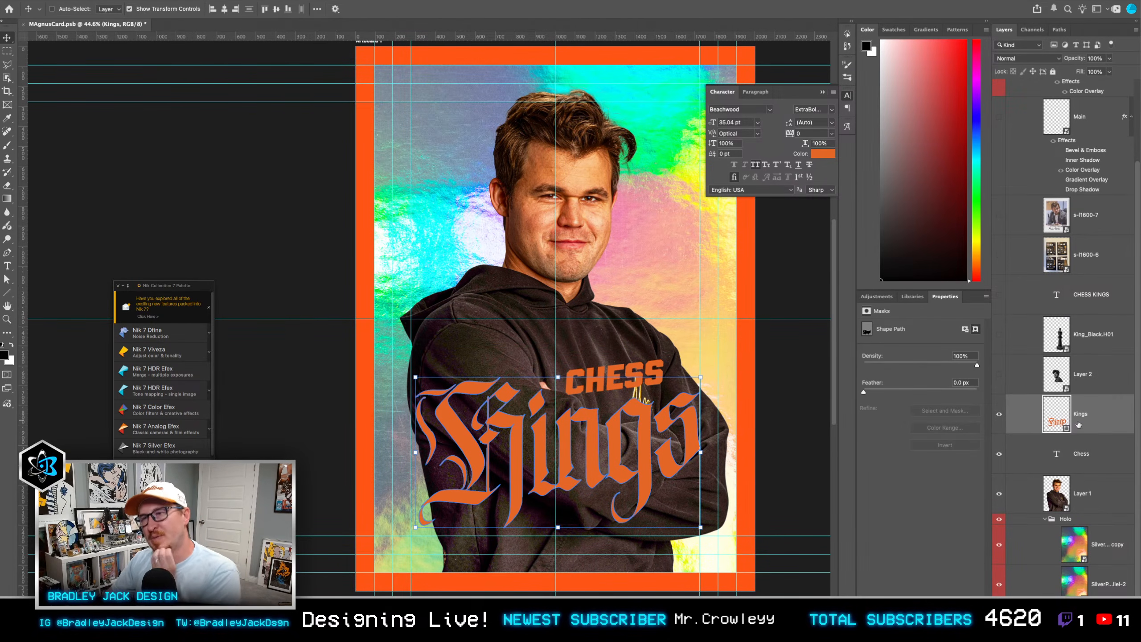
pyautogui.press('u')
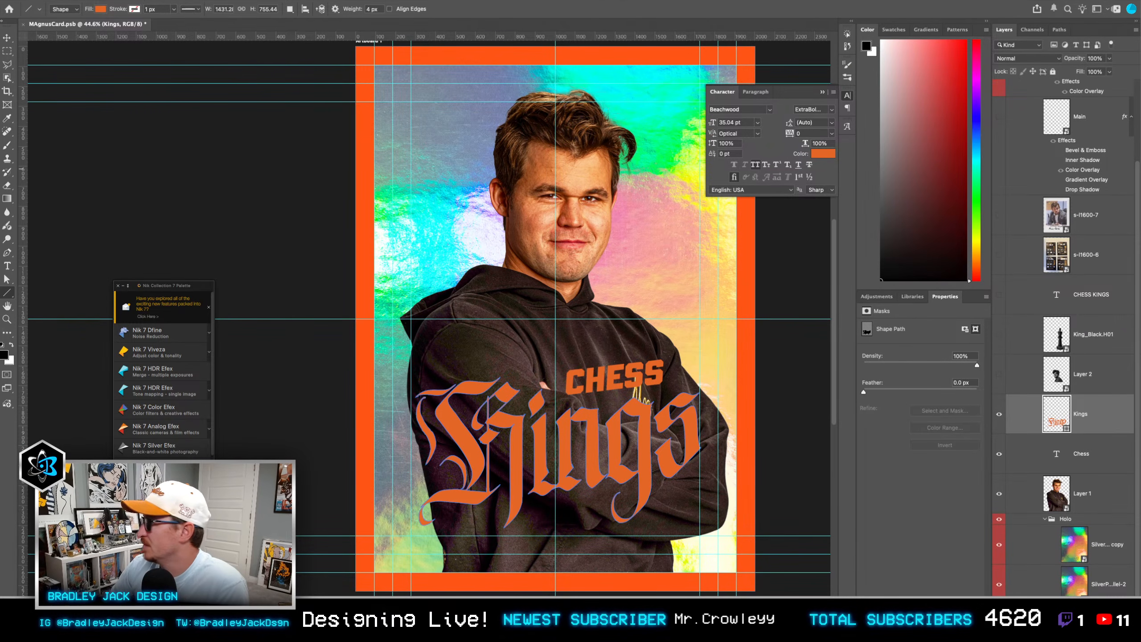
# Step: Switch to the browser, enlarge the window showing the Gumroad store, and open the PS Floor Shadow Pack Vol.2 product
pyautogui.press('super+Tab')
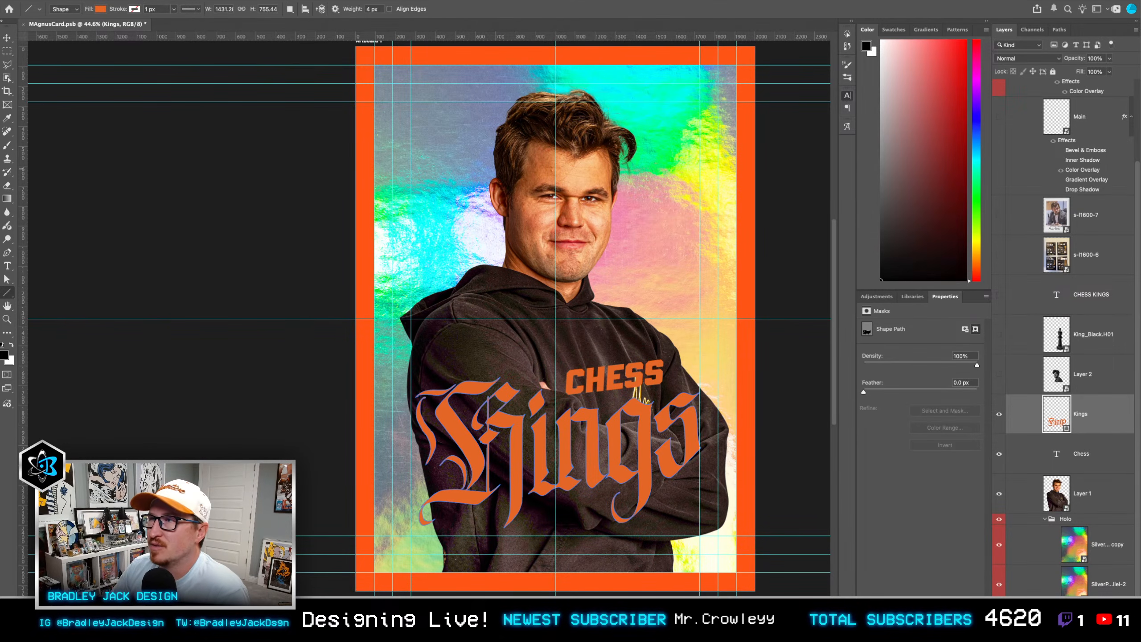
pyautogui.moveTo(1140, 116); pyautogui.dragTo(657, 42)
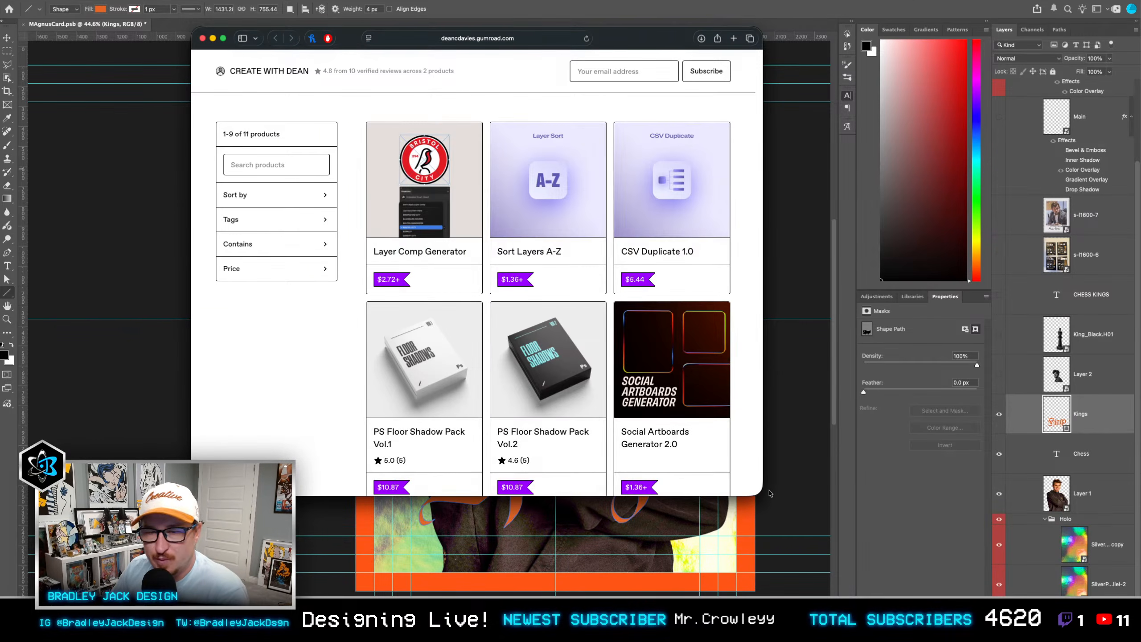
pyautogui.moveTo(763, 494); pyautogui.dragTo(1012, 576)
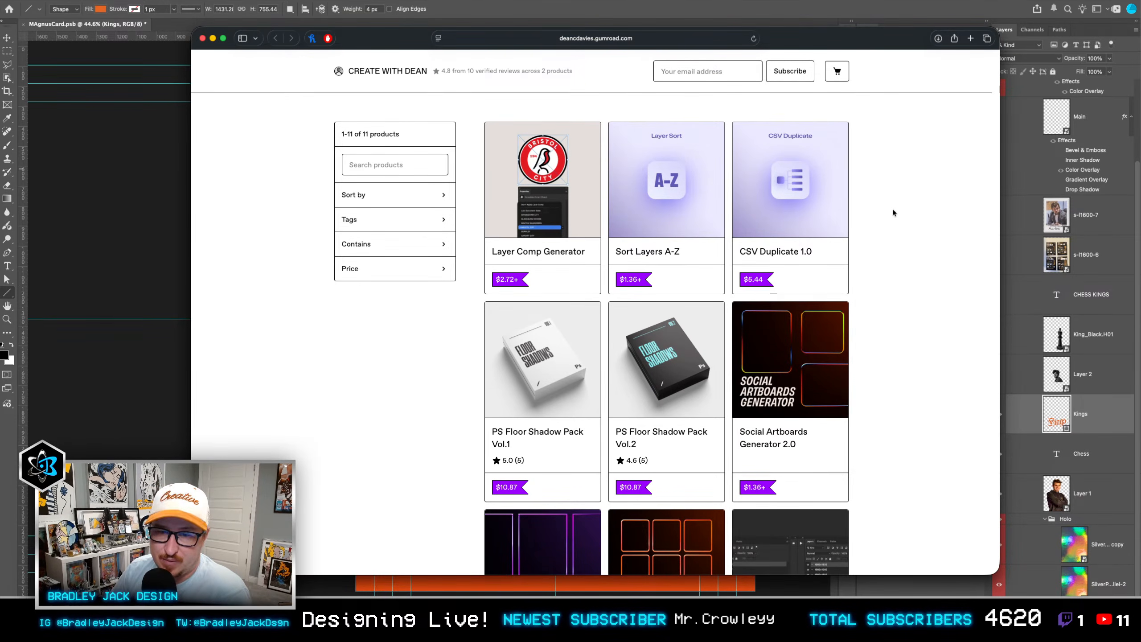
pyautogui.scroll(-3, 892, 207)
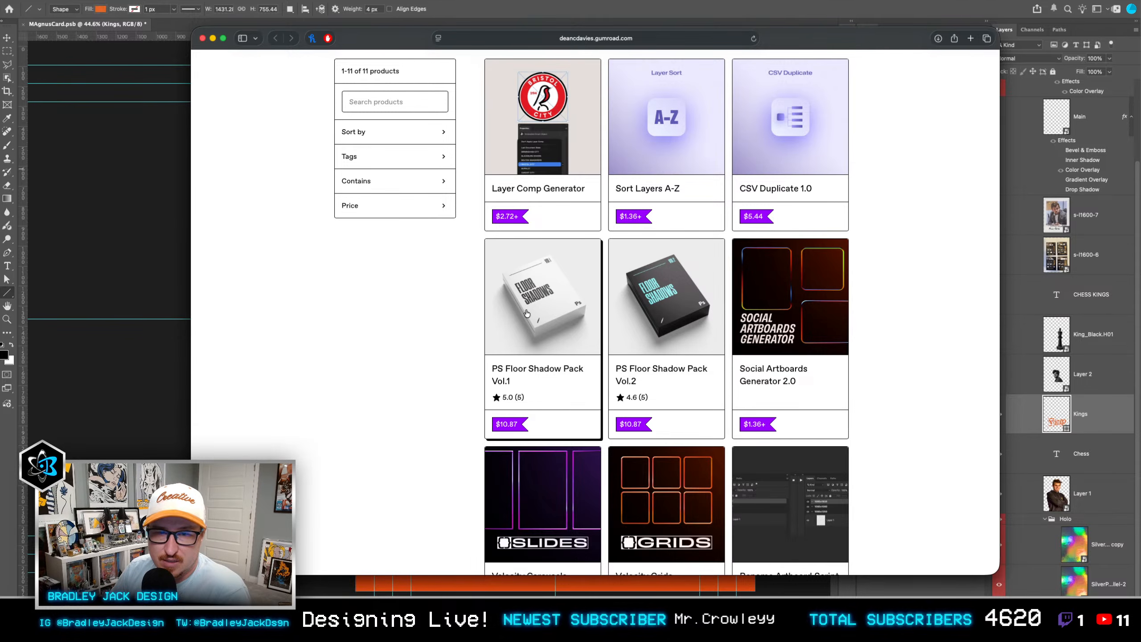
pyautogui.click(684, 302)
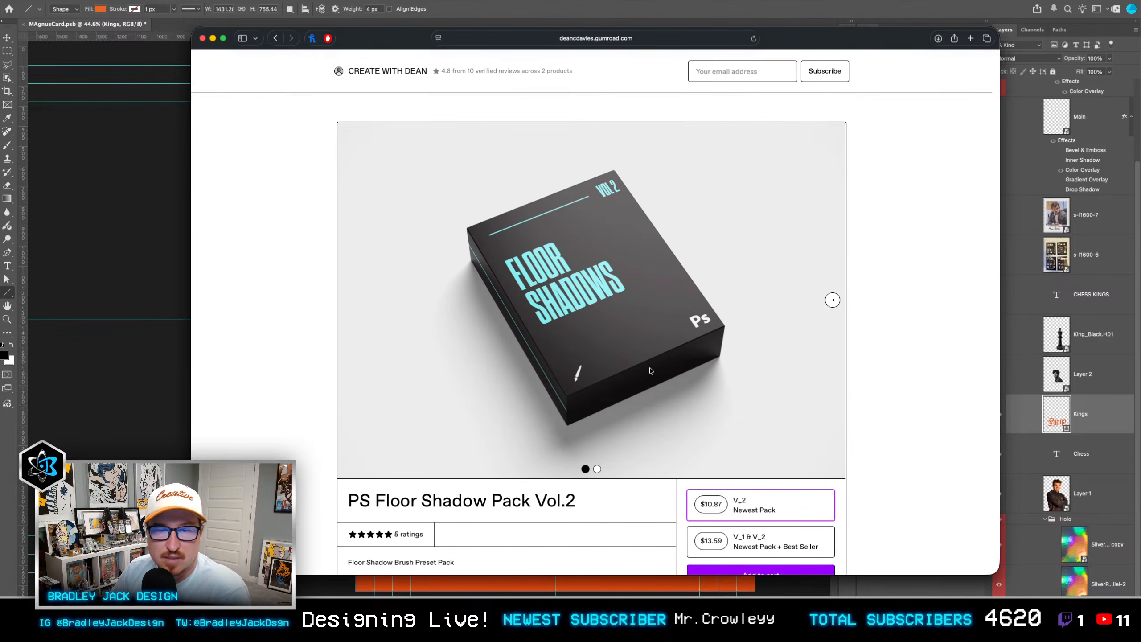
# Step: Review the Floor Shadow Pack Vol.2 details and second preview image, close the product page, and return to the card design in Photoshop
pyautogui.scroll(-6, 816, 319)
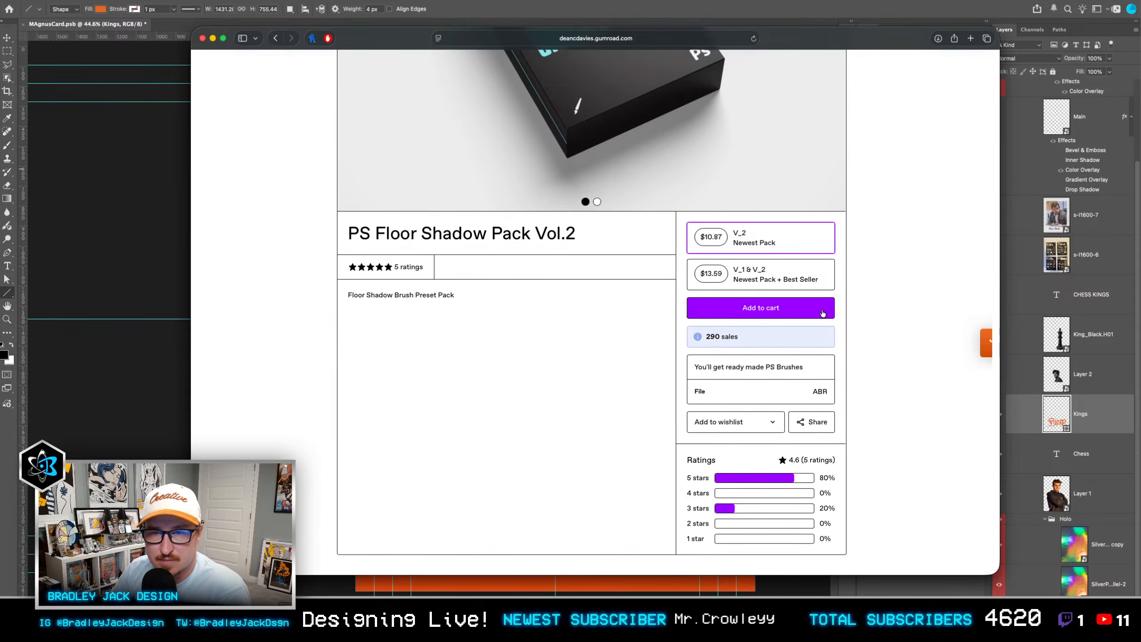
pyautogui.scroll(6, 824, 304)
pyautogui.click(833, 299)
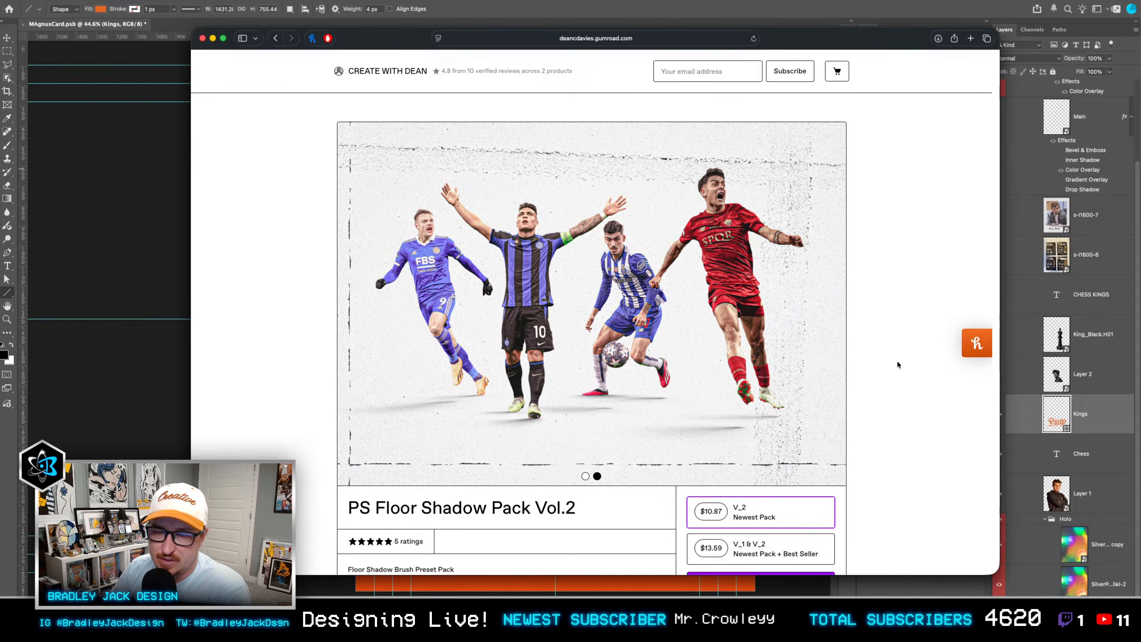
pyautogui.scroll(-3, 899, 332)
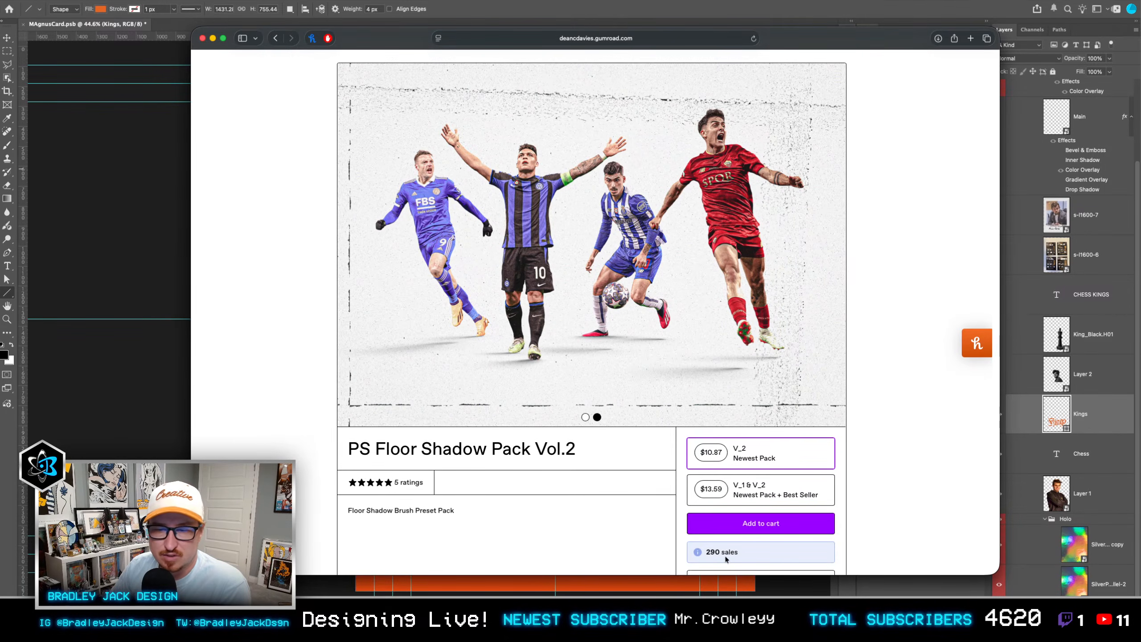
pyautogui.press('super+w')
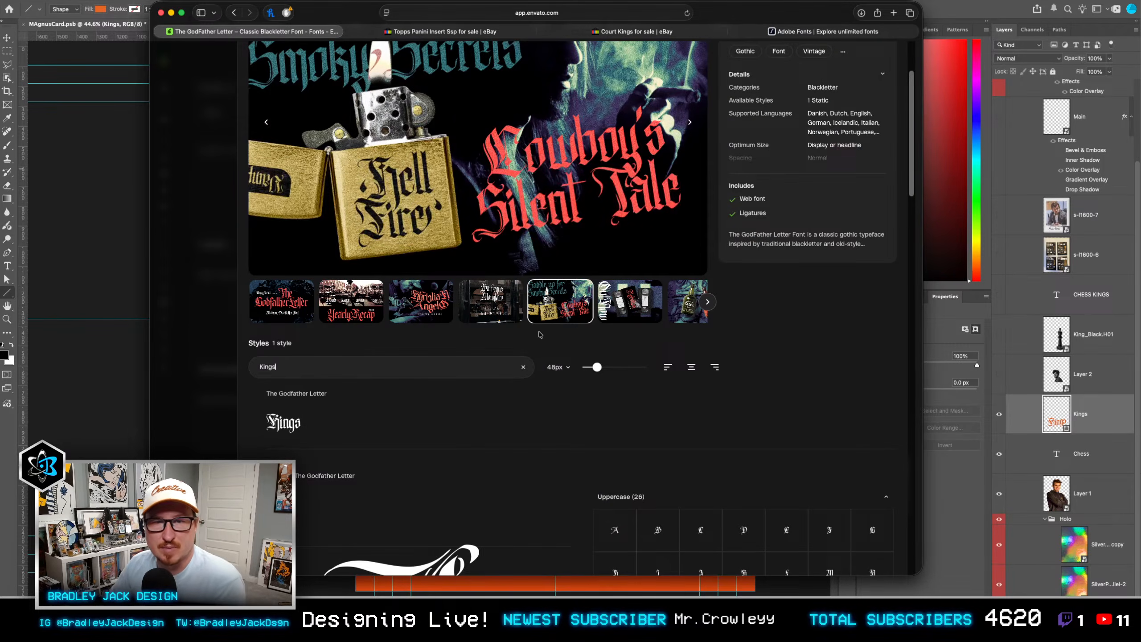
pyautogui.click(214, 349)
# Step: Scale the Kings shape to about 101%, shift it down about 30 px, and enlarge it by a further factor of about 105%
pyautogui.press('v')
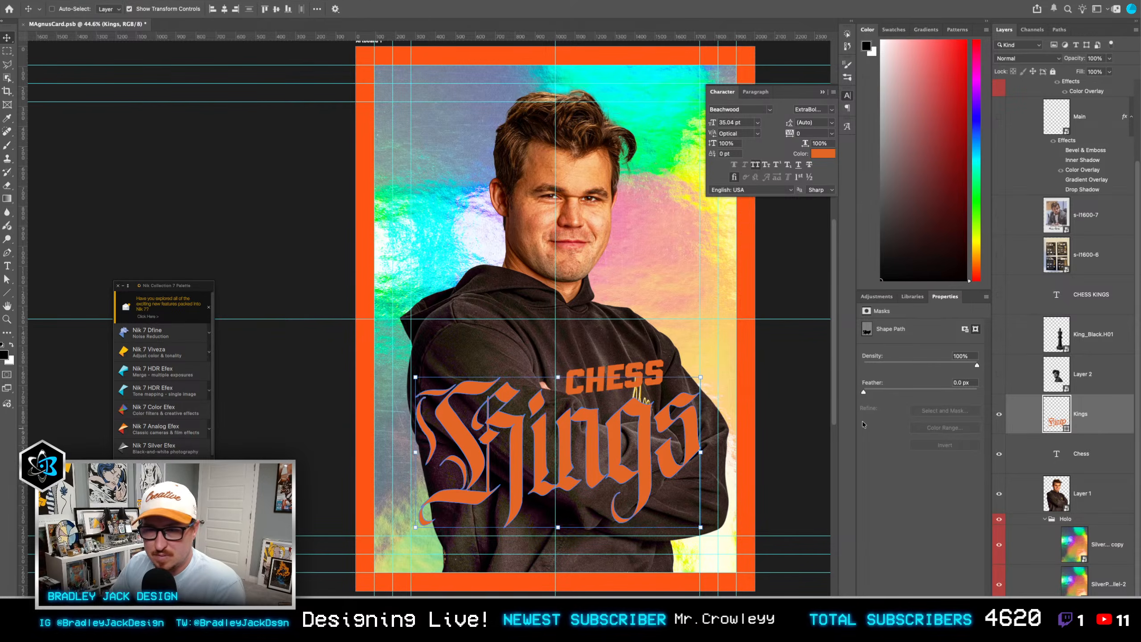
pyautogui.press('super+t')
pyautogui.moveTo(617, 439); pyautogui.dragTo(612, 440)
pyautogui.moveTo(696, 528); pyautogui.dragTo(699, 529)
pyautogui.moveTo(580, 475); pyautogui.dragTo(580, 481)
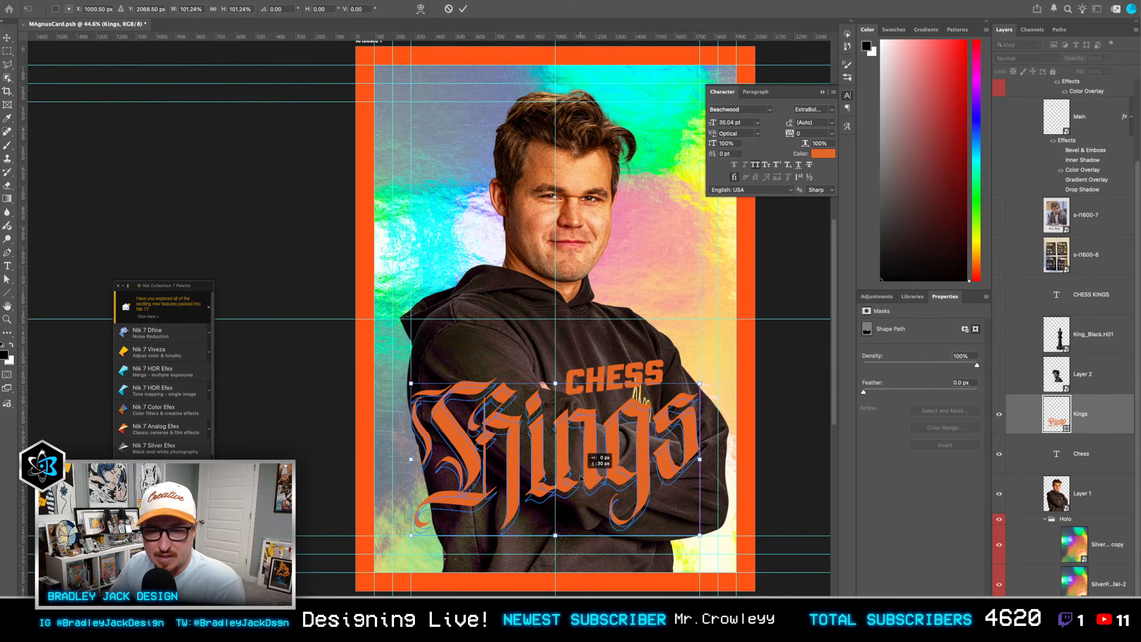
pyautogui.press('Return')
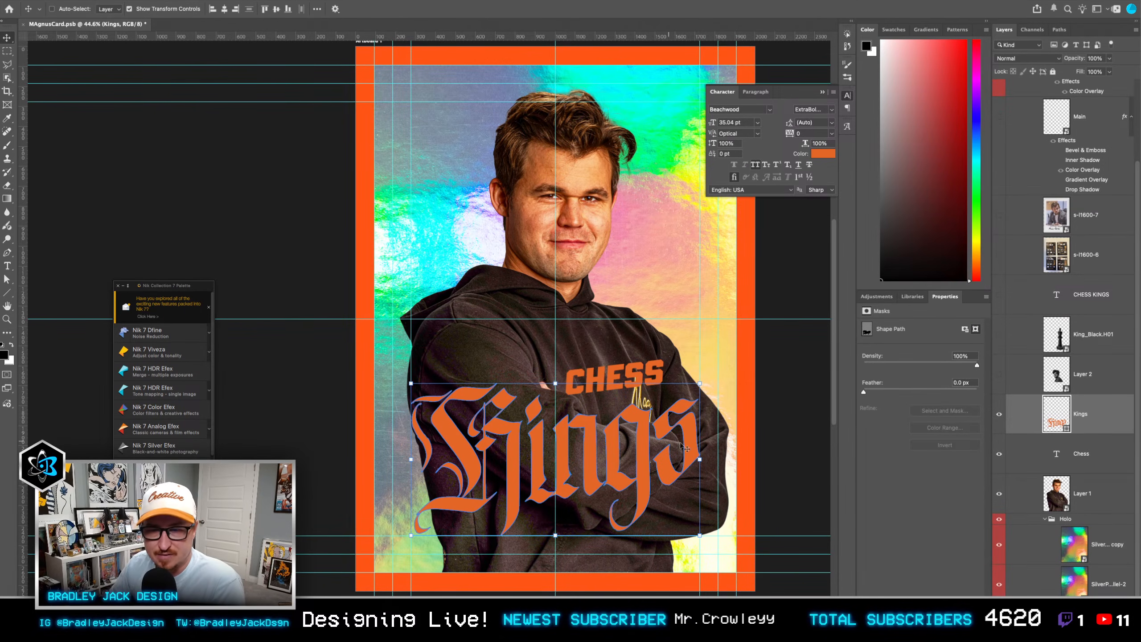
pyautogui.press('super+t')
pyautogui.moveTo(700, 383); pyautogui.dragTo(705, 379)
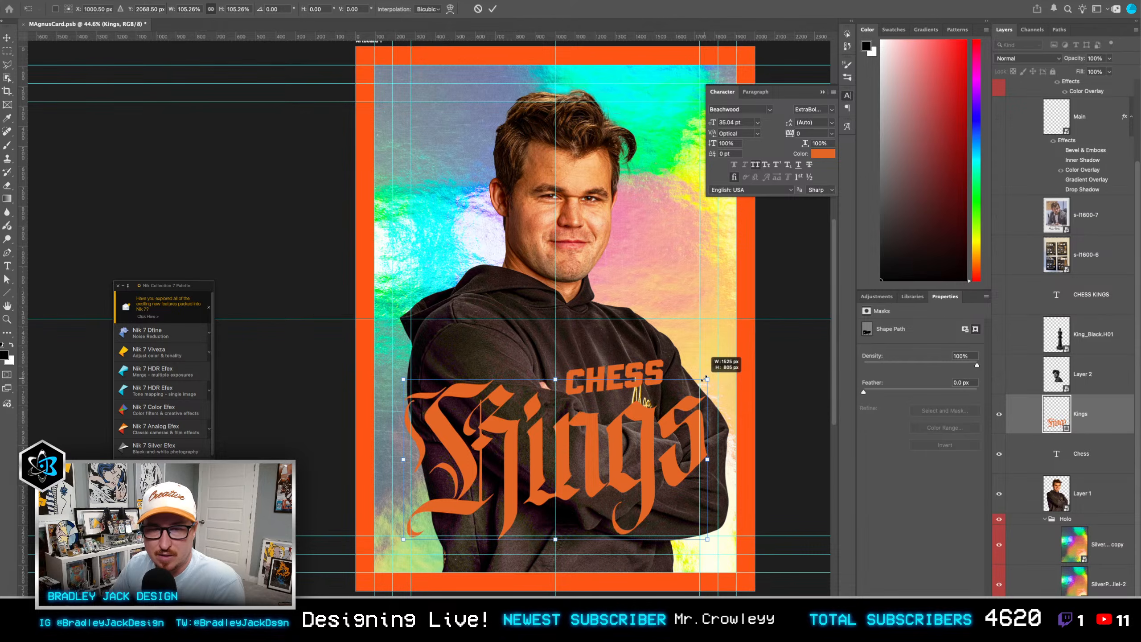
pyautogui.press('Return')
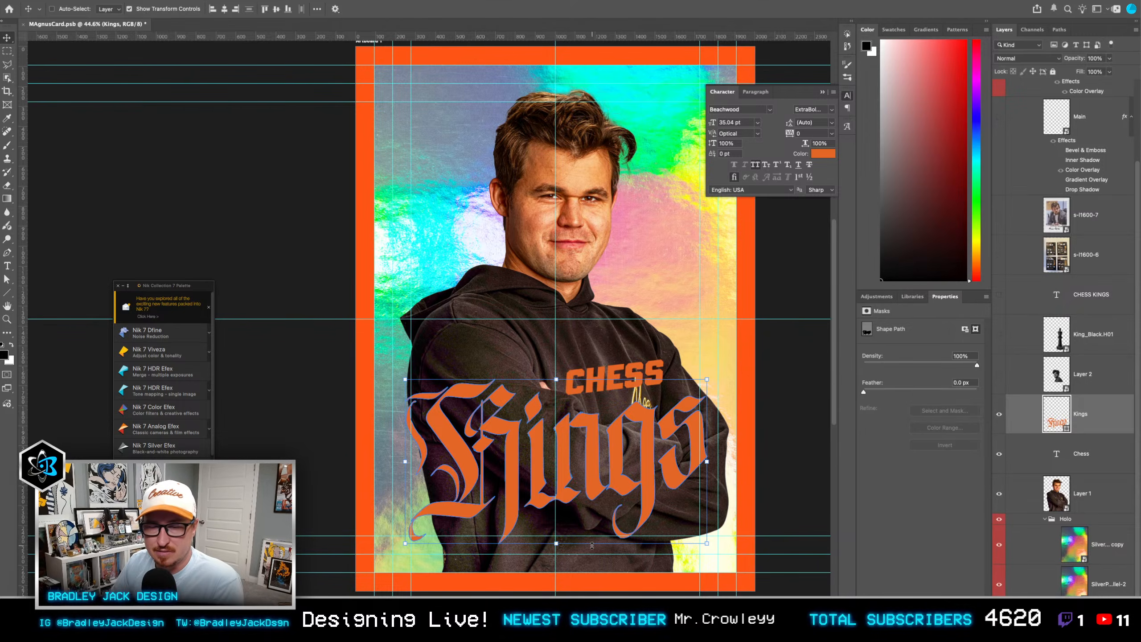
# Step: Change the Kings shape's fill colour to bright magenta fc00ff
pyautogui.doubleClick(1057, 414)
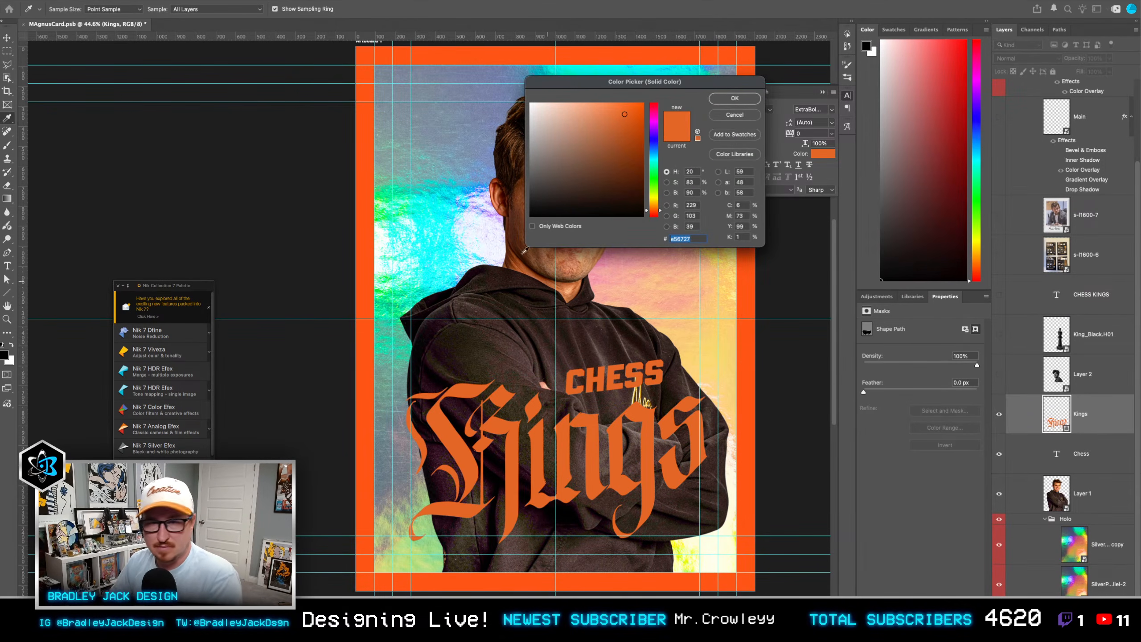
pyautogui.click(653, 124)
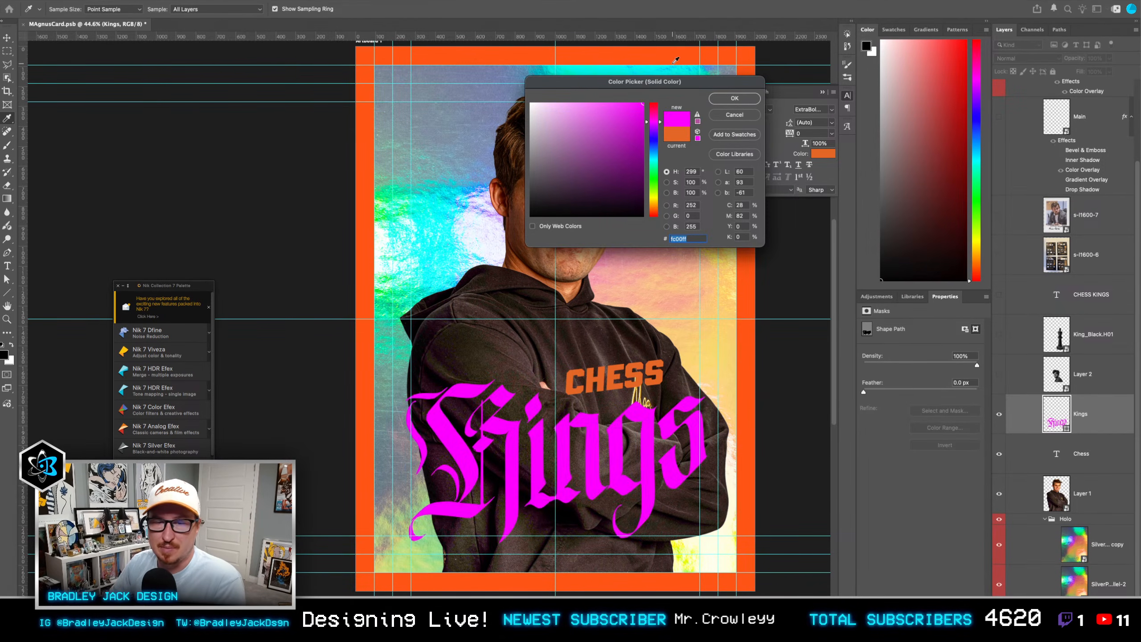
pyautogui.click(735, 99)
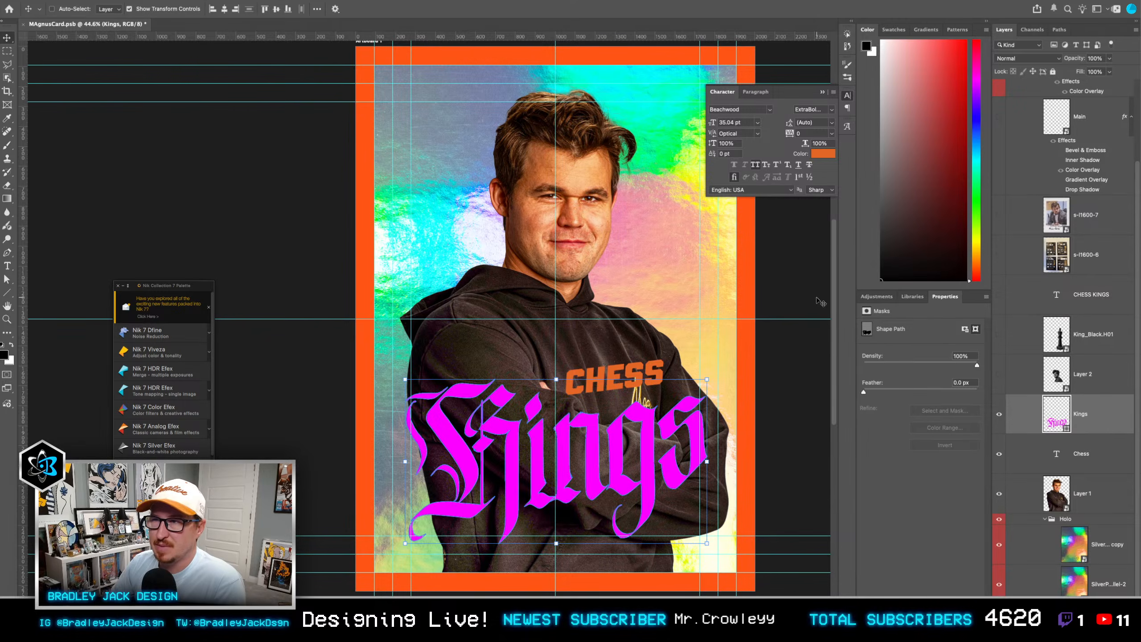
pyautogui.click(1067, 366)
pyautogui.click(1074, 299)
pyautogui.doubleClick(606, 386)
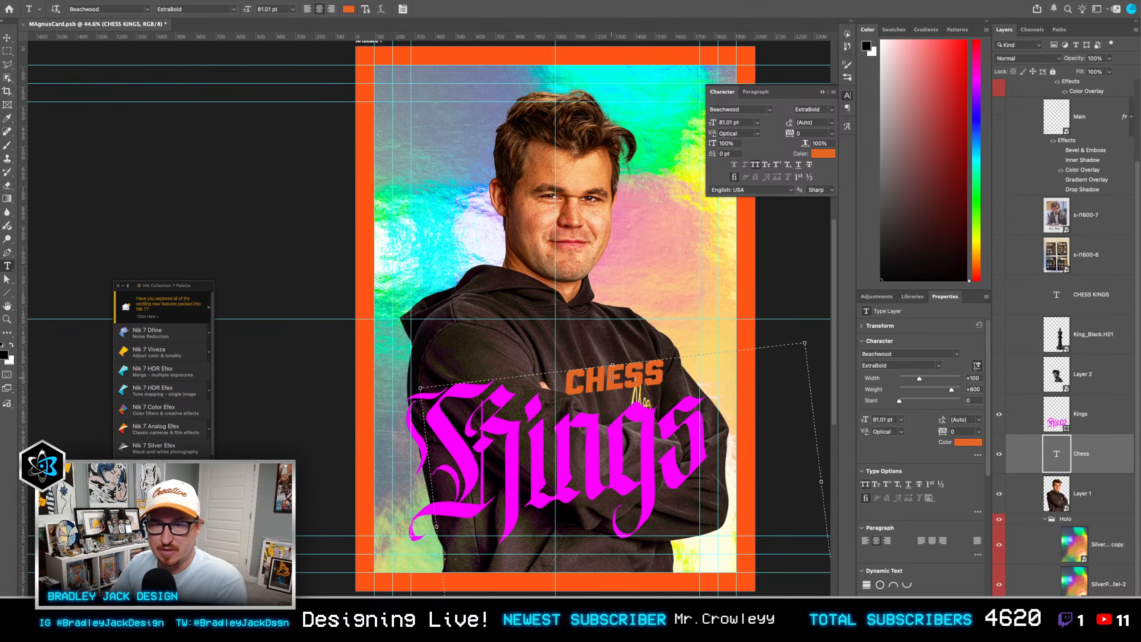
pyautogui.press('Escape')
# Step: Nudge the Chess text slightly down and to the left, and set its font width to +161 and weight to +700
pyautogui.moveTo(626, 381); pyautogui.dragTo(623, 388)
pyautogui.doubleClick(623, 388)
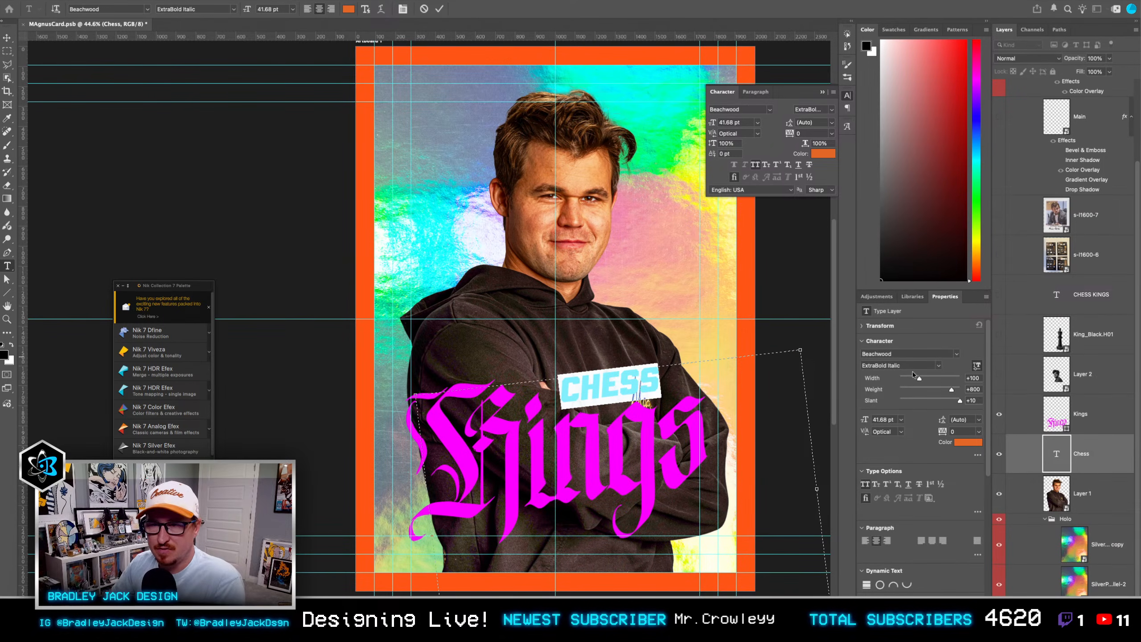
pyautogui.moveTo(919, 378); pyautogui.dragTo(933, 379)
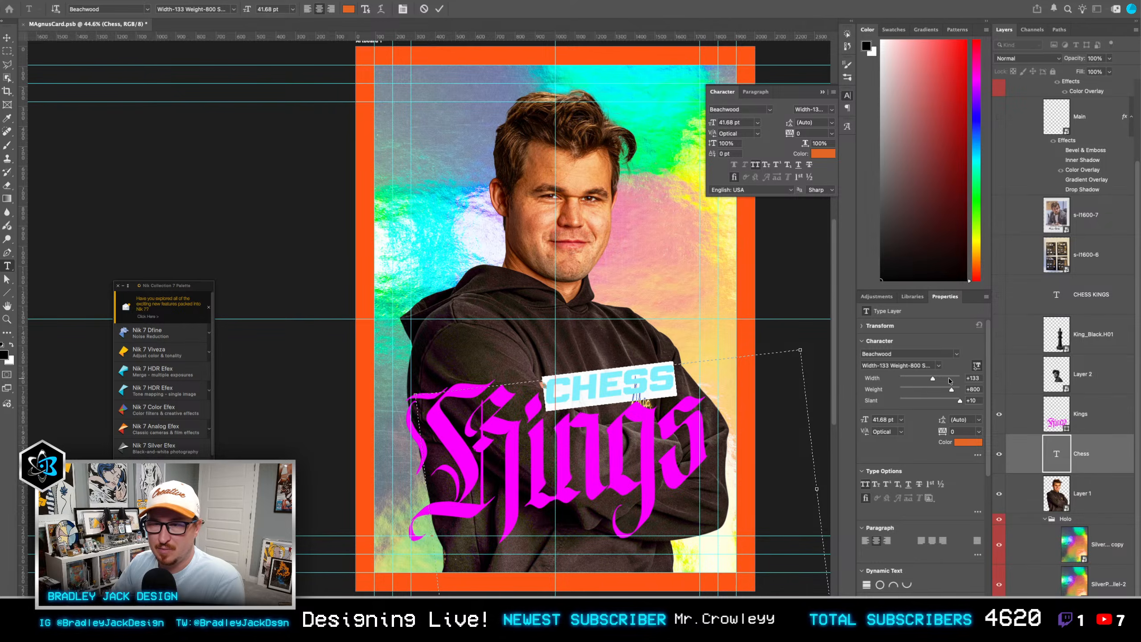
pyautogui.doubleClick(973, 390)
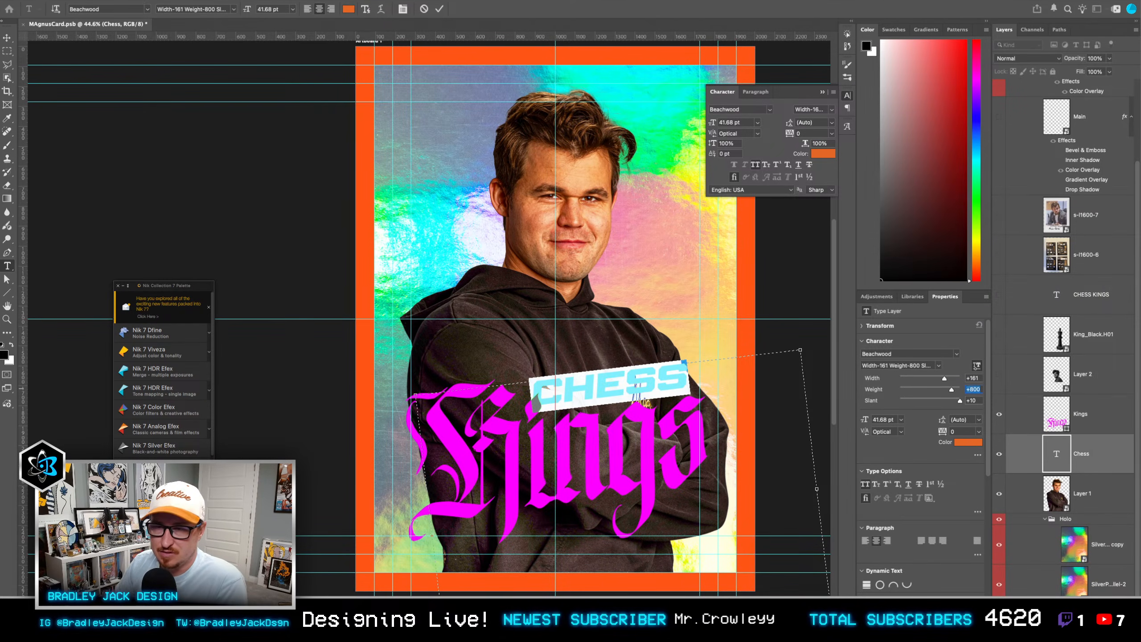
pyautogui.write('700')
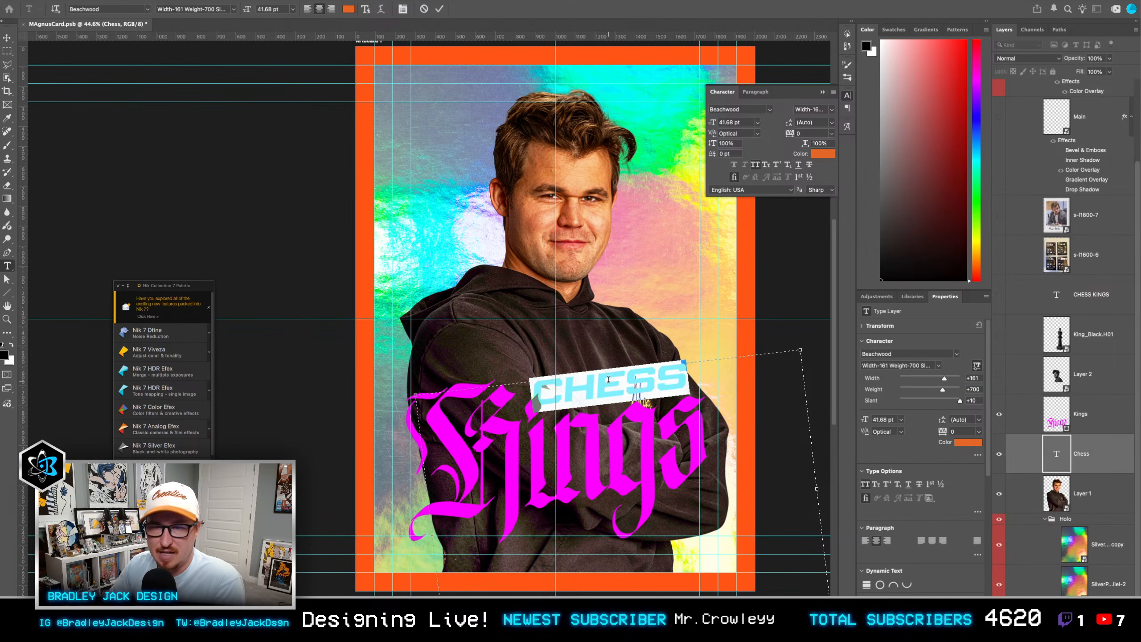
pyautogui.click(684, 371)
pyautogui.moveTo(684, 371); pyautogui.dragTo(677, 370)
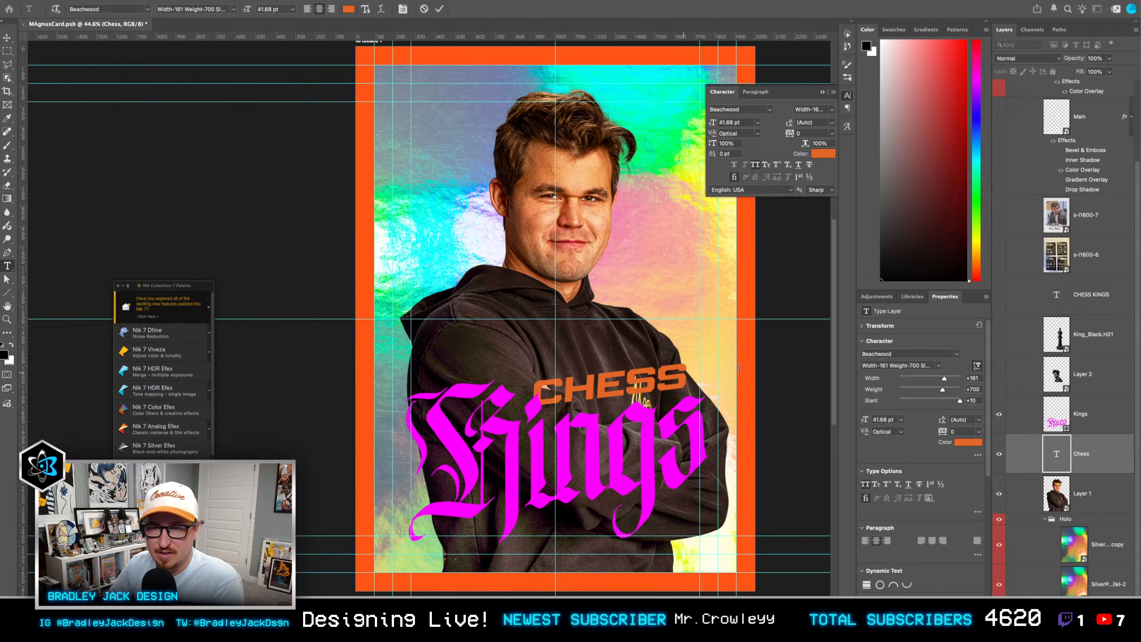
# Step: Scale the Chess text to about 83% and position it just above the "ings" letters
pyautogui.hotkey('ctrl', 't')
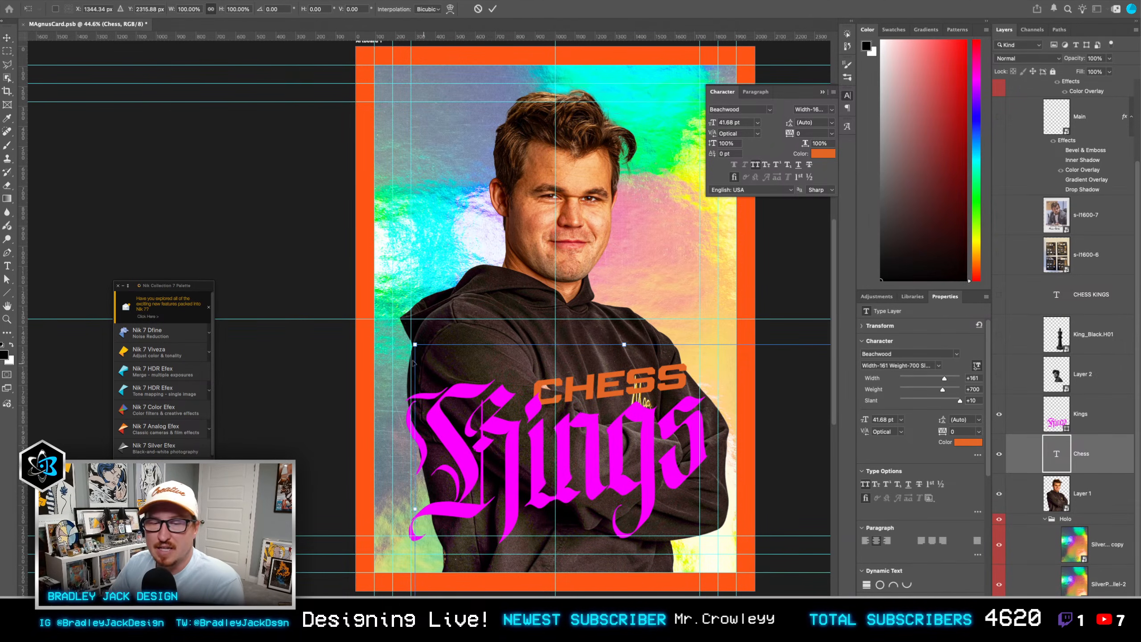
pyautogui.moveTo(414, 345); pyautogui.dragTo(517, 375)
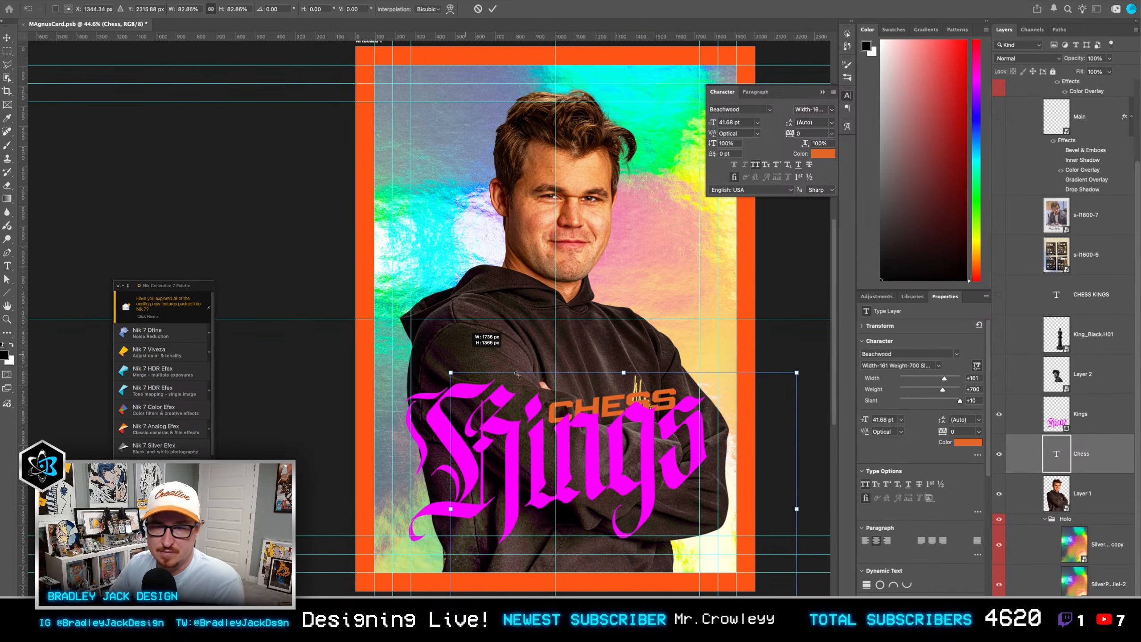
pyautogui.moveTo(626, 410); pyautogui.dragTo(628, 395)
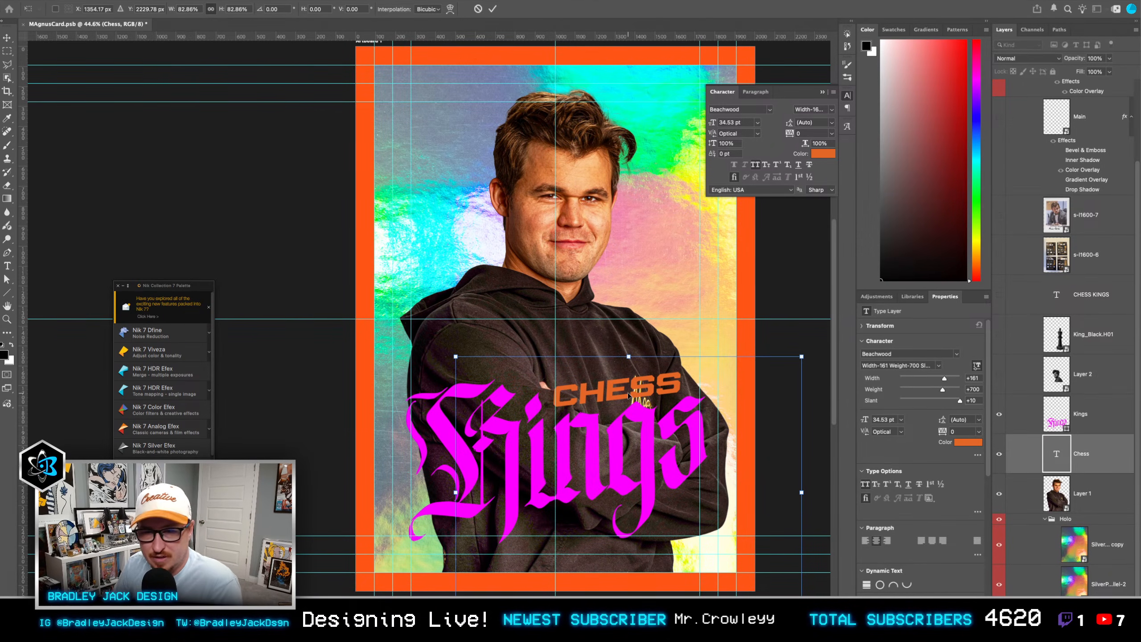
pyautogui.press('Right')
pyautogui.press('Down')
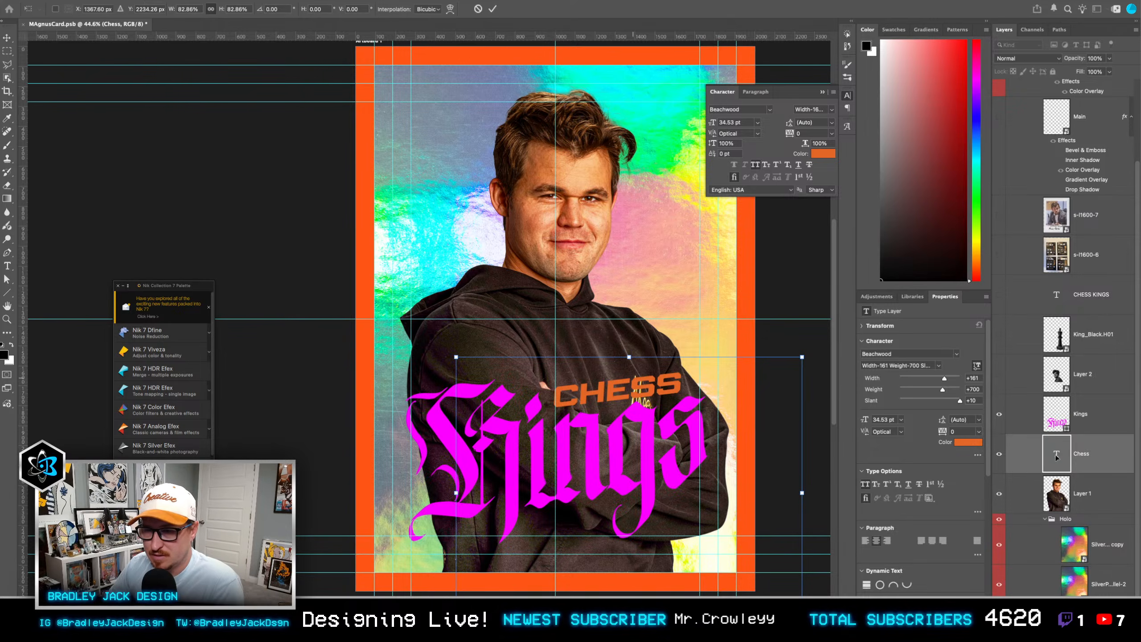
pyautogui.press('Return')
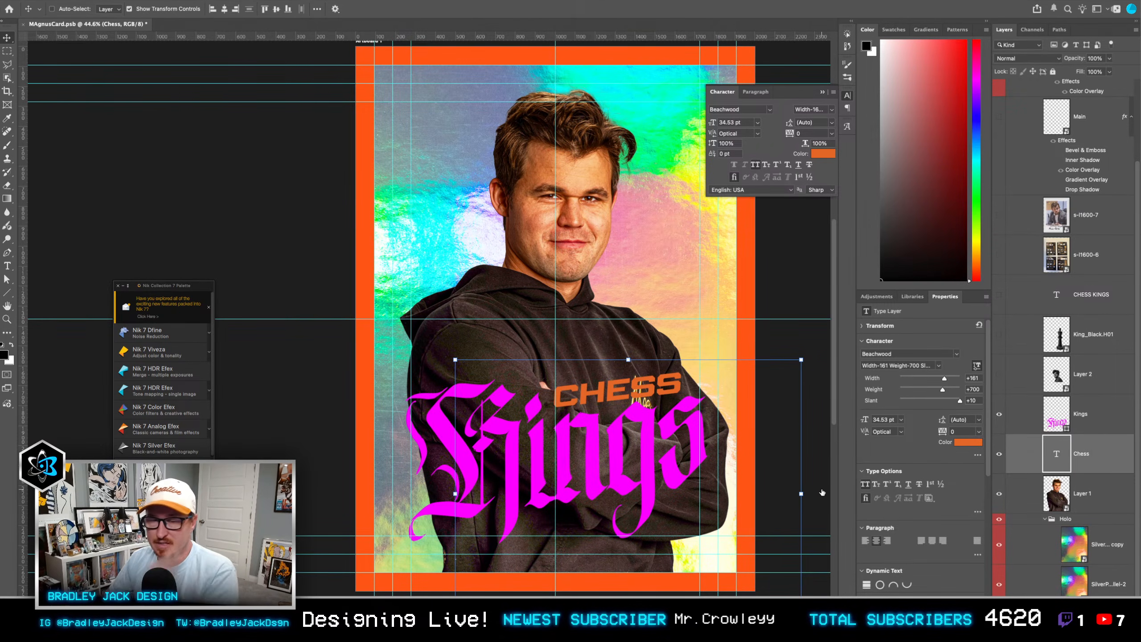
# Step: Rotate the Chess text about -0.6° to follow the slope of the Kings lettering
pyautogui.hotkey('ctrl', 't')
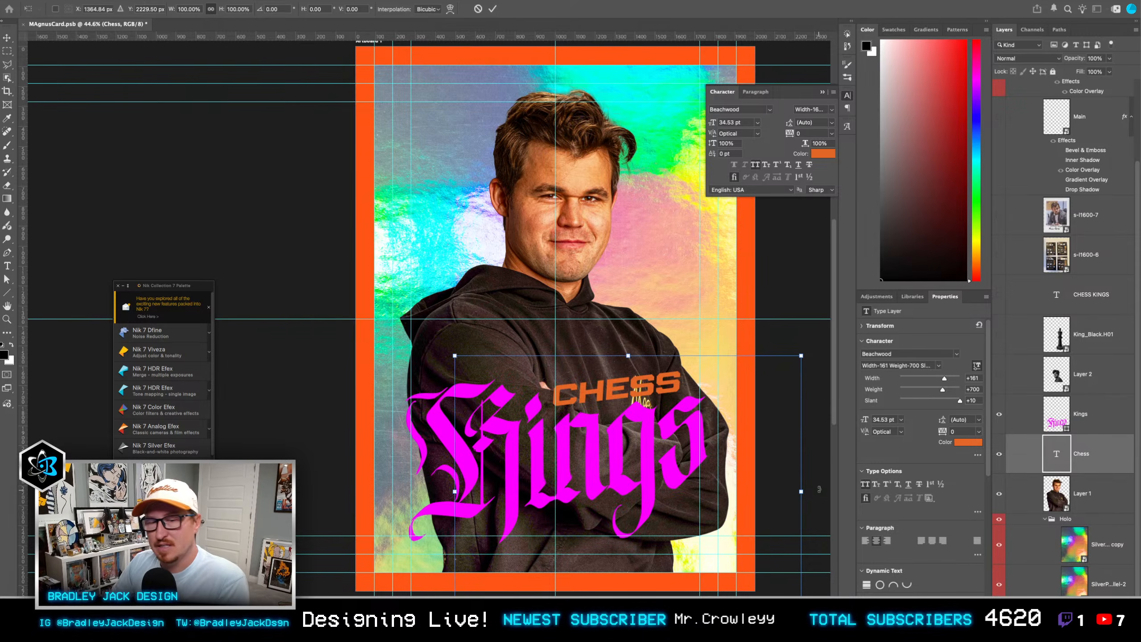
pyautogui.moveTo(819, 490); pyautogui.dragTo(820, 488)
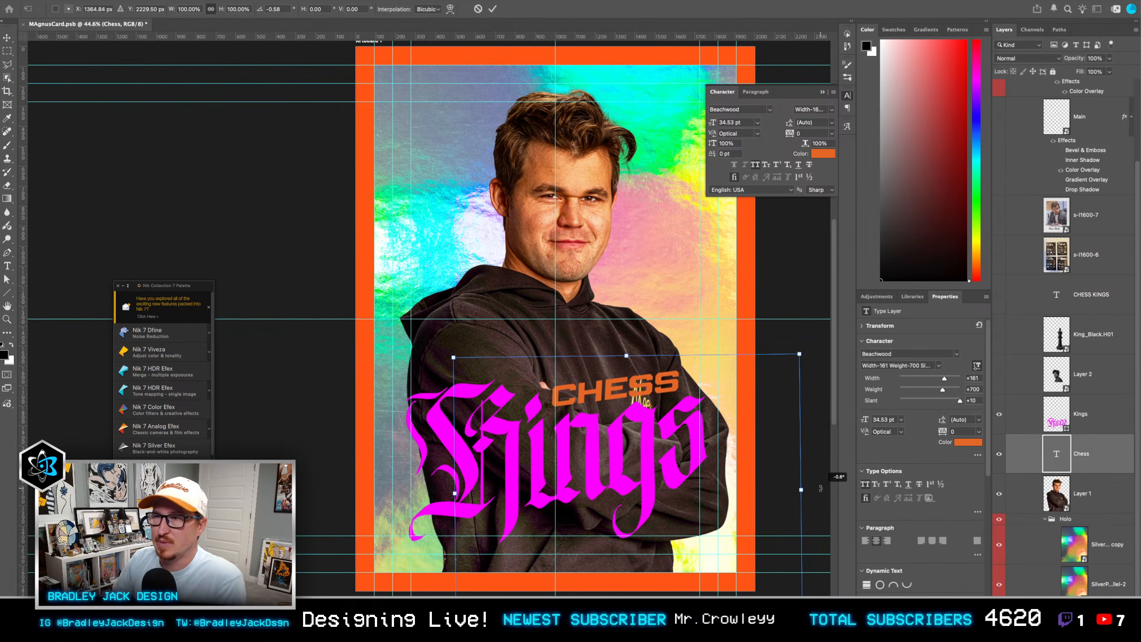
pyautogui.press('Return')
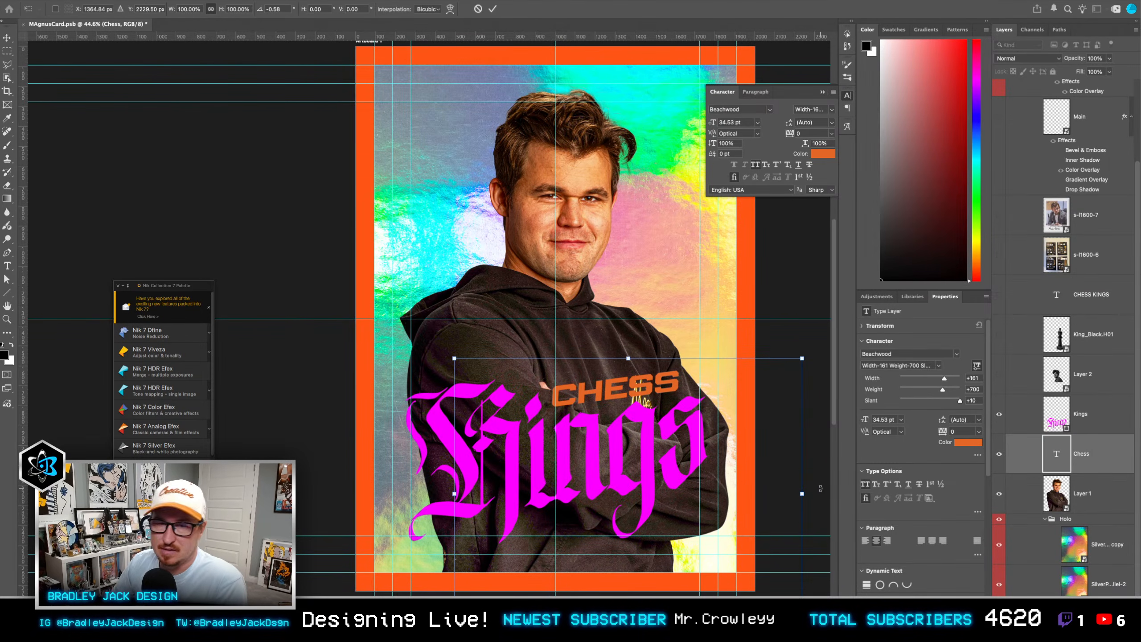
# Step: Convert the Chess text layer to a shape and fill it with the same magenta as the Kings title
pyautogui.rightClick(1100, 455)
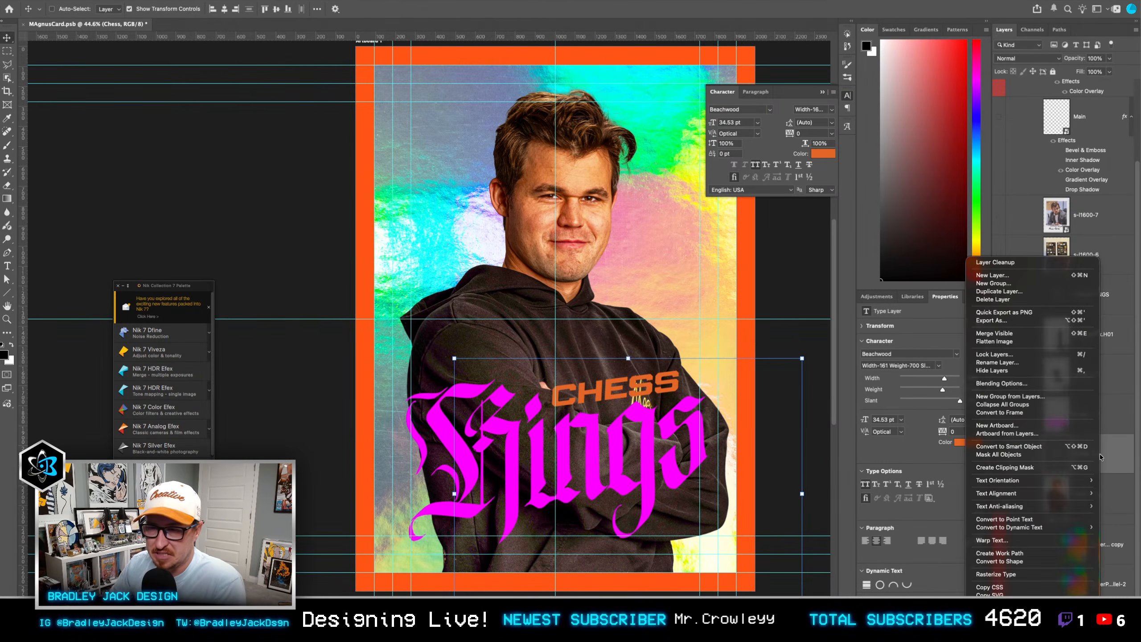
pyautogui.click(1041, 562)
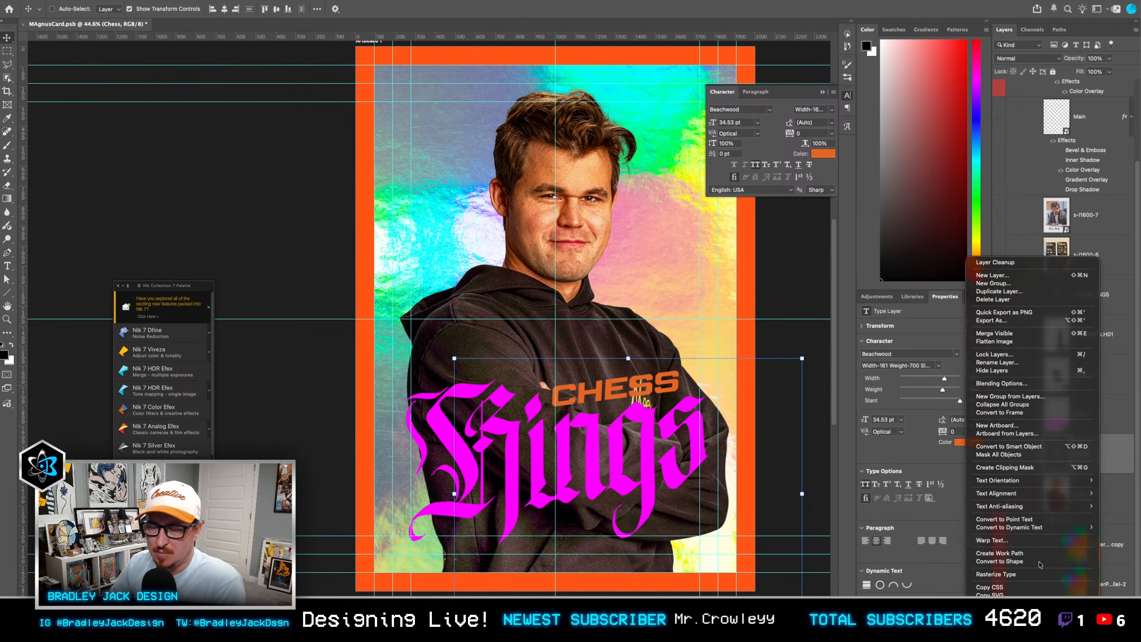
pyautogui.press('u')
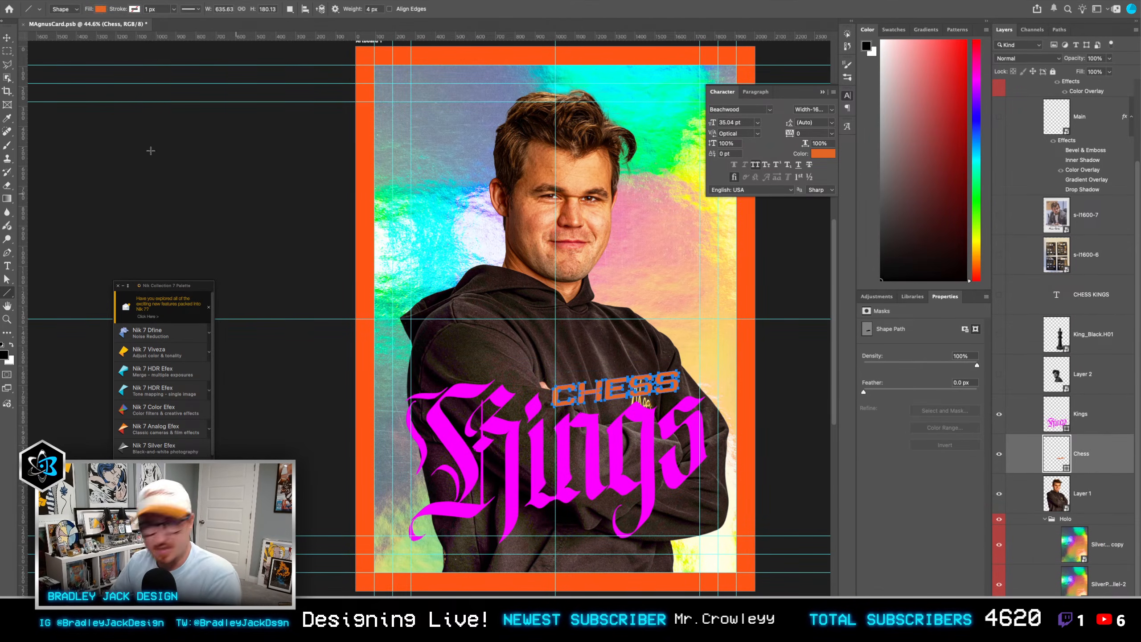
pyautogui.click(100, 9)
pyautogui.click(45, 59)
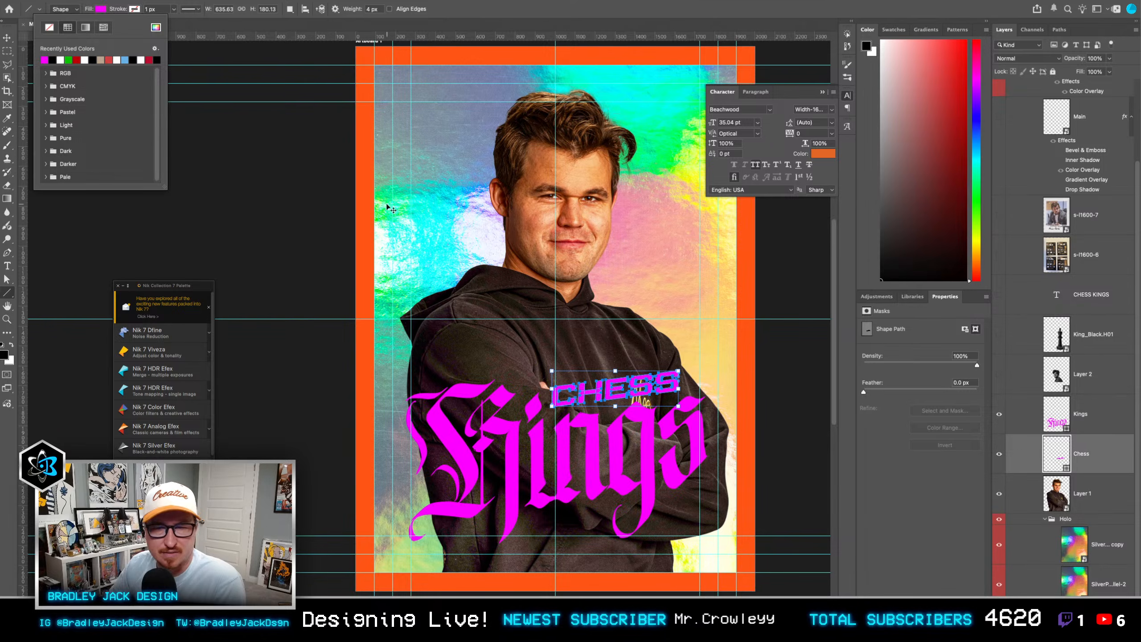
pyautogui.press('v')
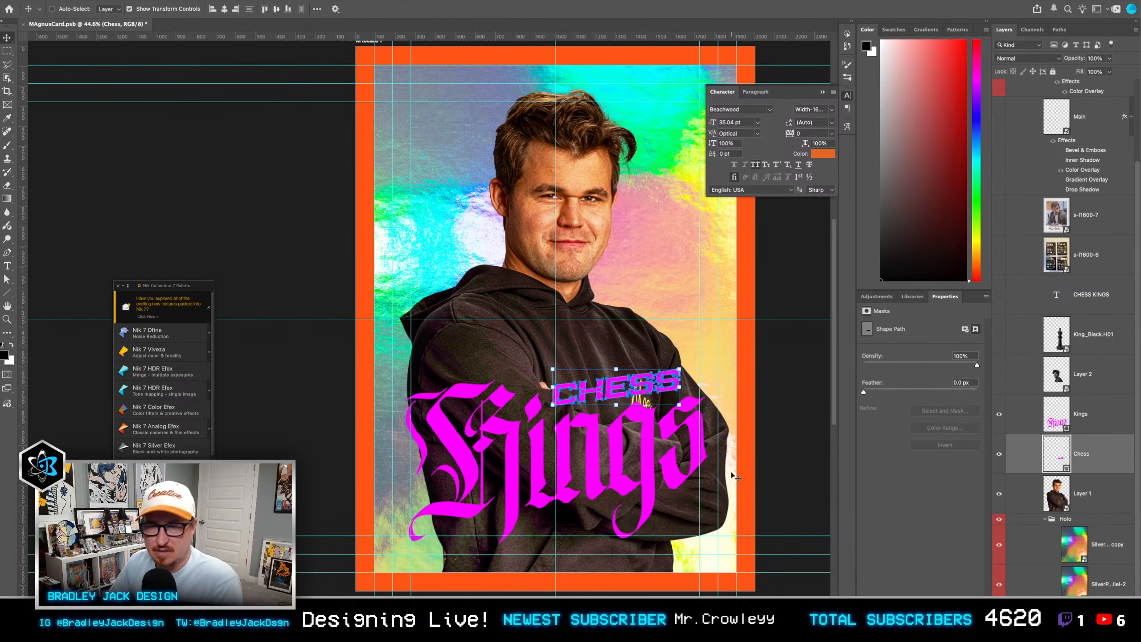
# Step: Scale the Chess shape to about 95.5% width and 90.5% height, keeping it just above the "ings" letters
pyautogui.scroll(1, 673, 404)
pyautogui.press('e')
pyautogui.hotkey('ctrl', 't')
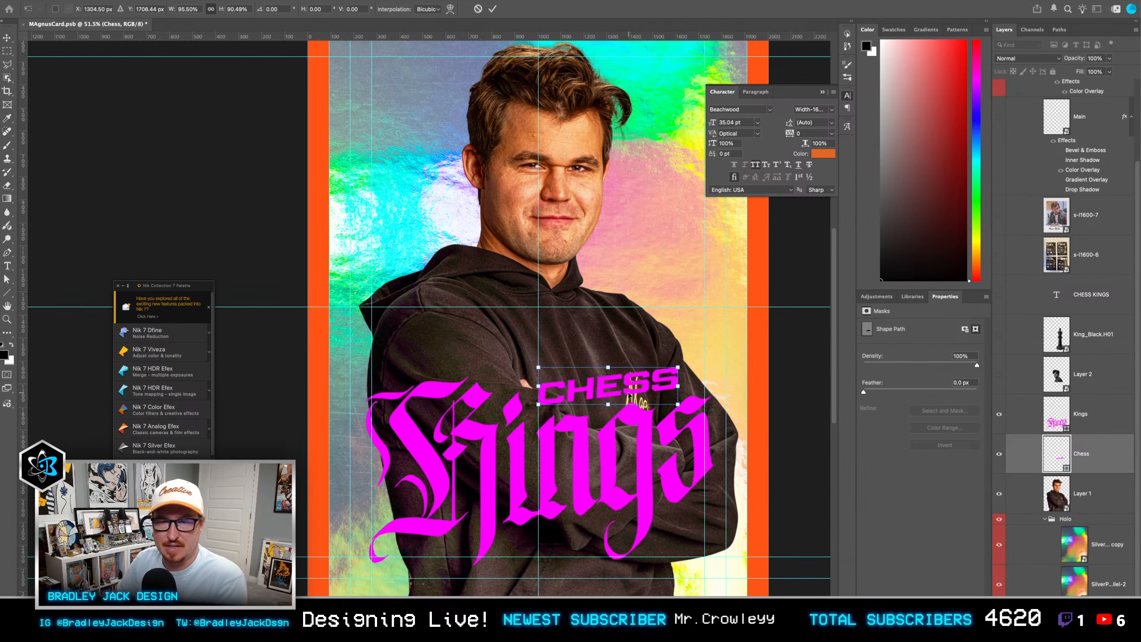
pyautogui.press('Return')
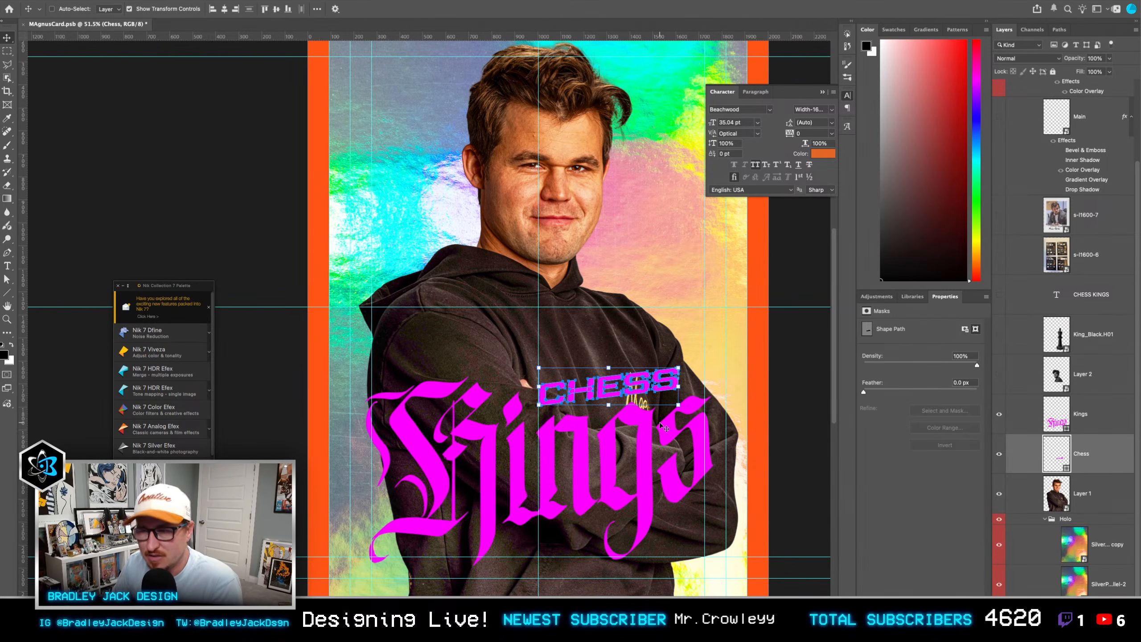
# Step: Nudge the Kings and Chess lettering down together and scale both shapes to about 101%
pyautogui.scroll(-3, 665, 427)
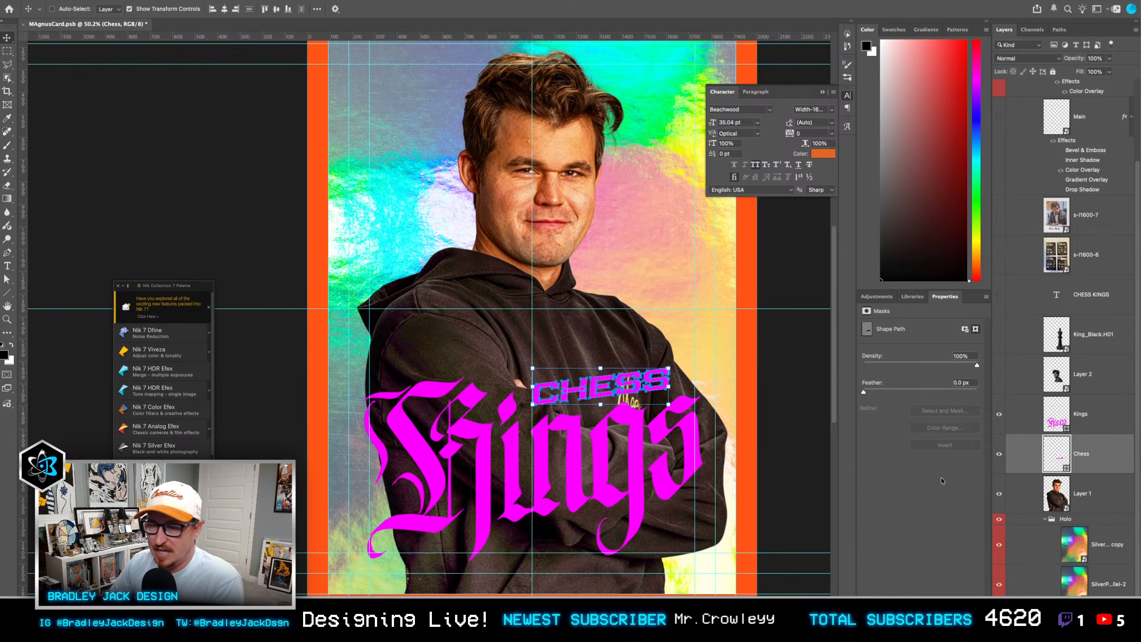
pyautogui.keyDown('shift'); pyautogui.click(1082, 432); pyautogui.keyUp('shift')
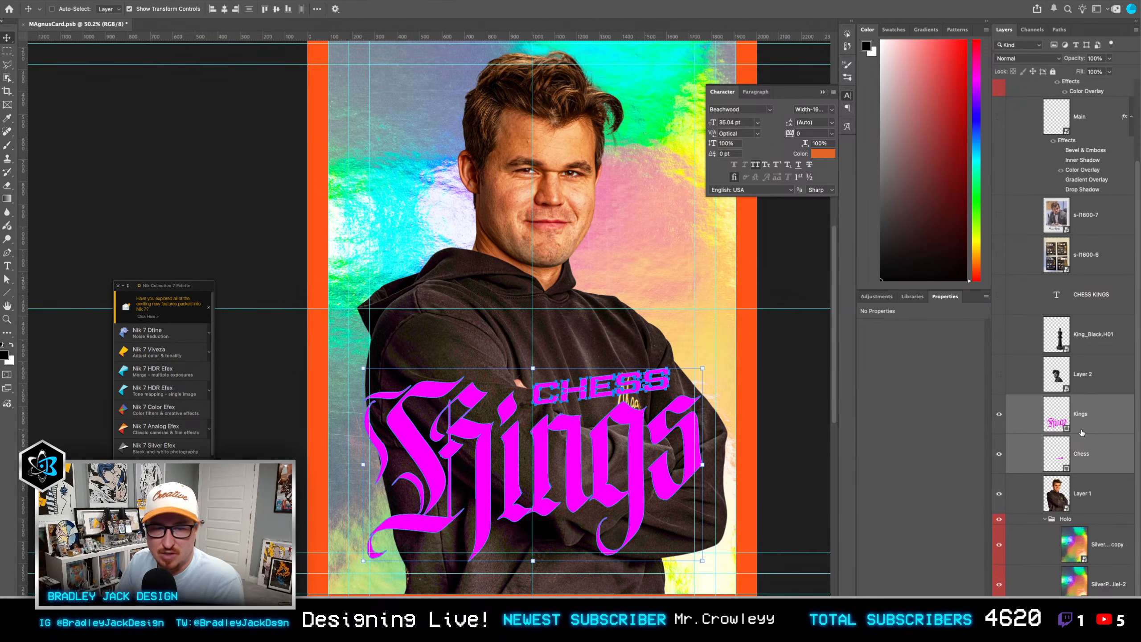
pyautogui.press('Down')
pyautogui.press('Down')
pyautogui.press('Down')
pyautogui.press('Down')
pyautogui.press('Down')
pyautogui.press('Down')
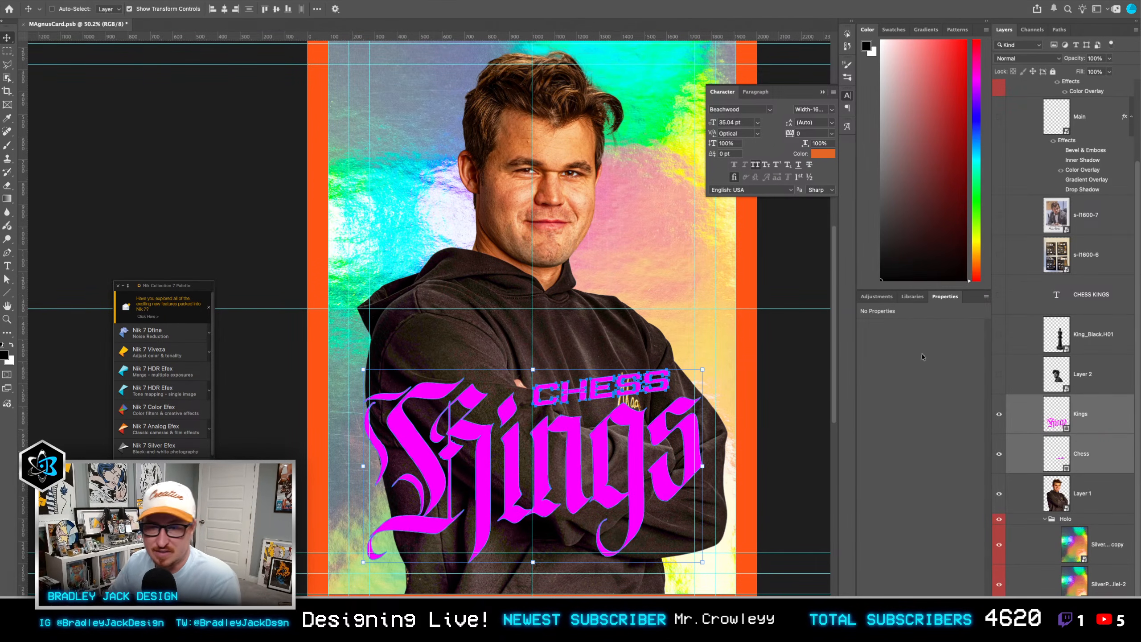
pyautogui.hotkey('ctrl', 't')
pyautogui.moveTo(703, 369); pyautogui.dragTo(706, 367)
pyautogui.press('Return')
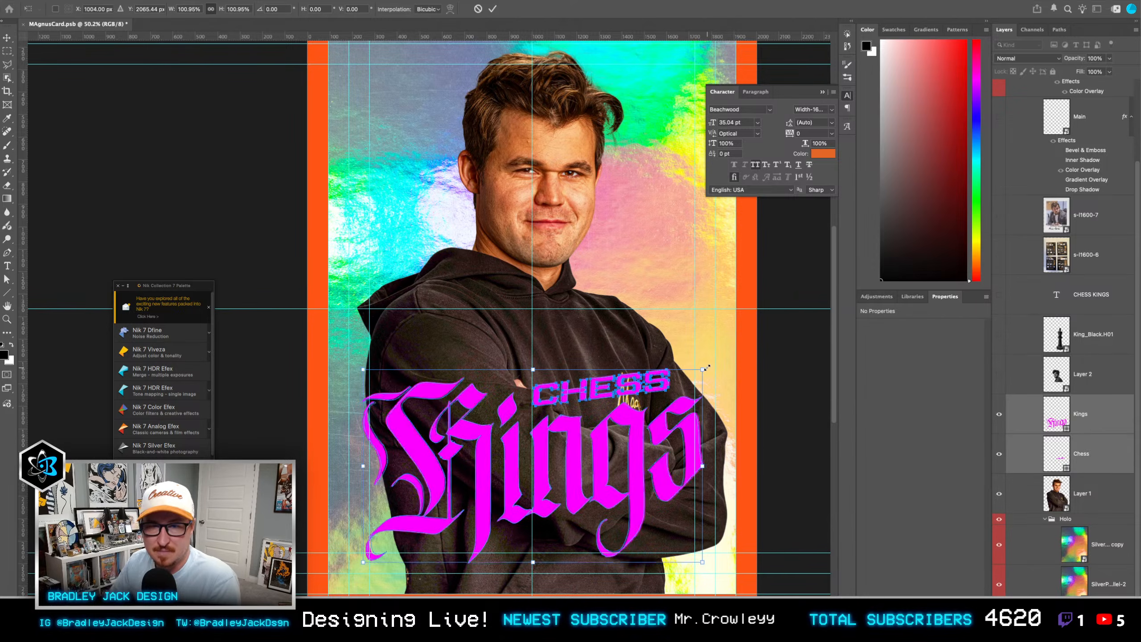
# Step: Show the King_Black.H01 chess piece, centre it horizontally on the card and place its layer directly below Layer 1
pyautogui.click(1087, 416)
pyautogui.click(1093, 349)
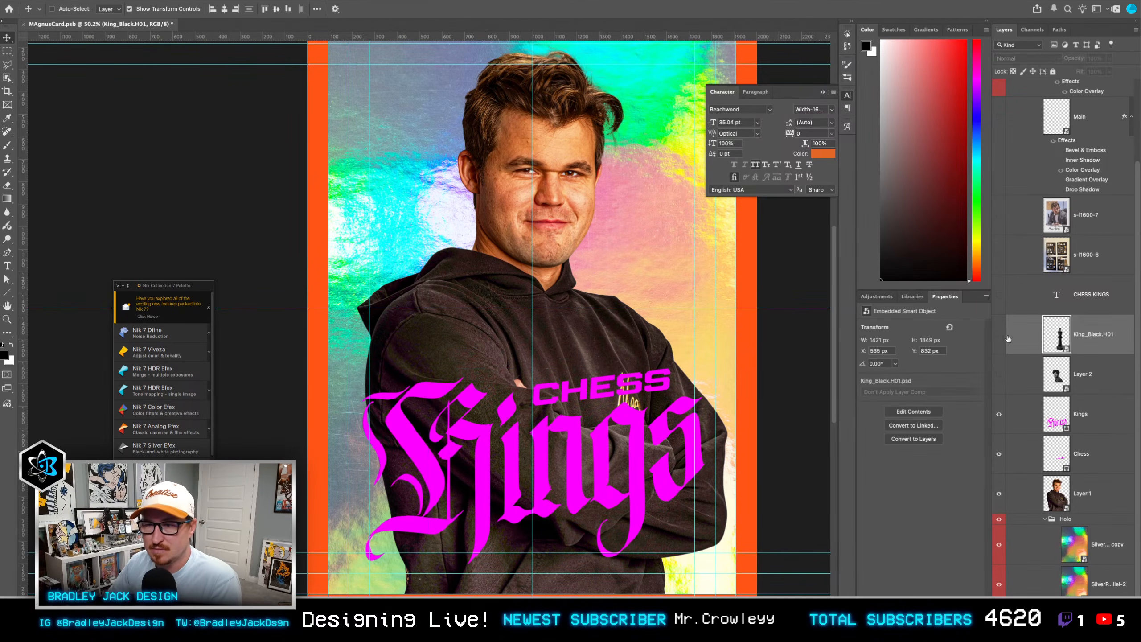
pyautogui.click(1000, 334)
pyautogui.moveTo(584, 300); pyautogui.dragTo(541, 246)
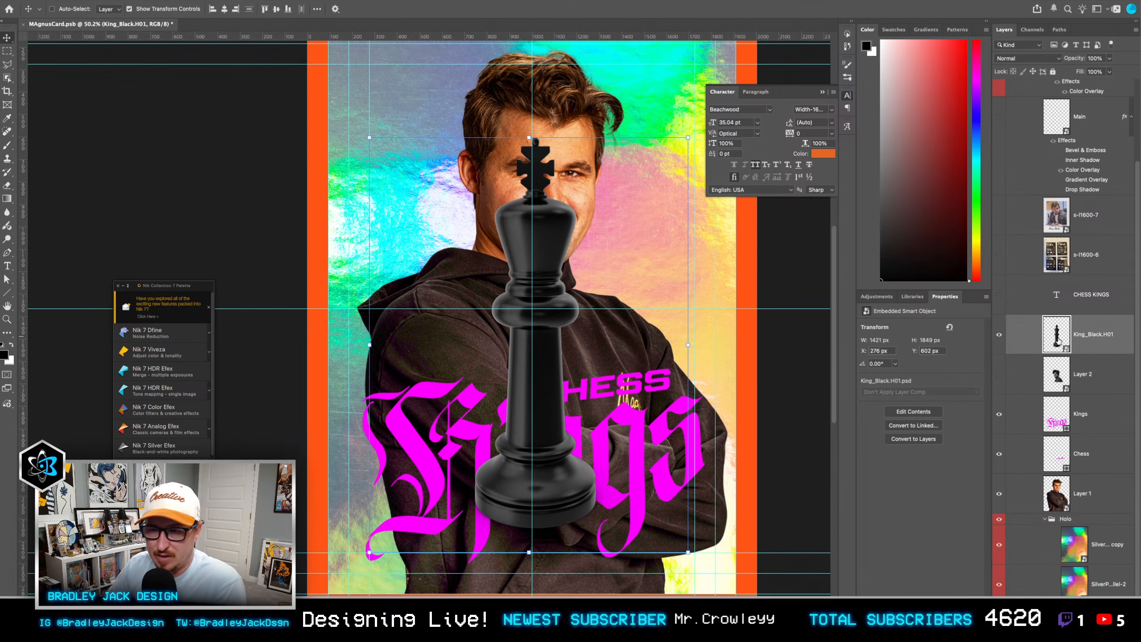
pyautogui.scroll(-5, 657, 347)
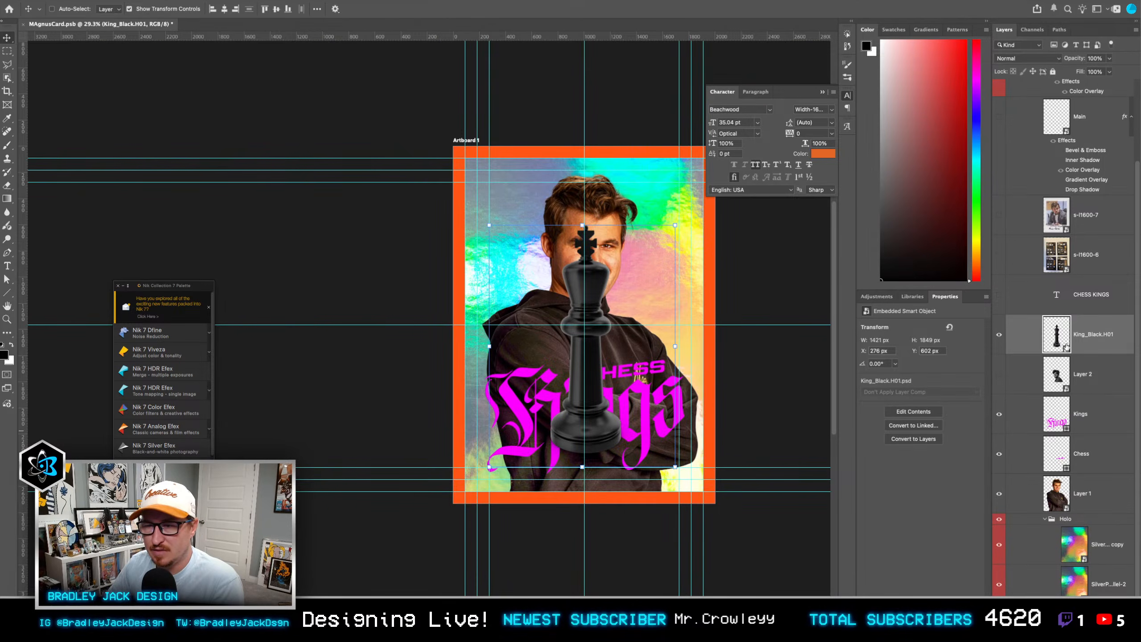
pyautogui.moveTo(1067, 346); pyautogui.dragTo(1067, 513)
# Step: Enlarge the chess king to about 476% and shift it down so its upper part frames the figure from behind
pyautogui.hotkey('ctrl', 't')
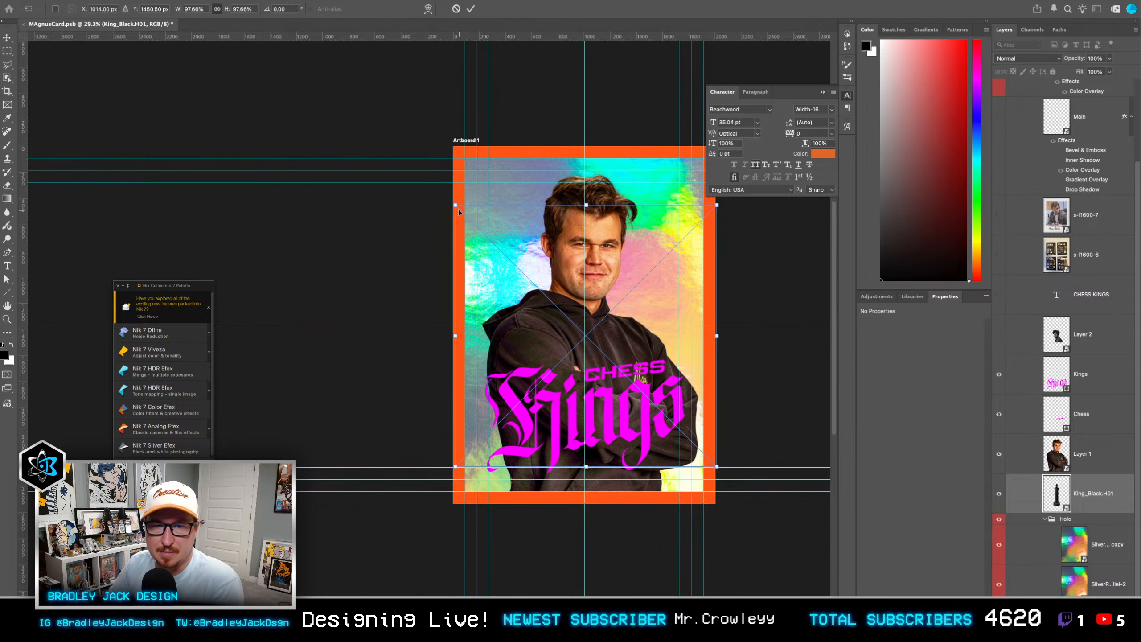
pyautogui.moveTo(456, 206); pyautogui.dragTo(193, 61)
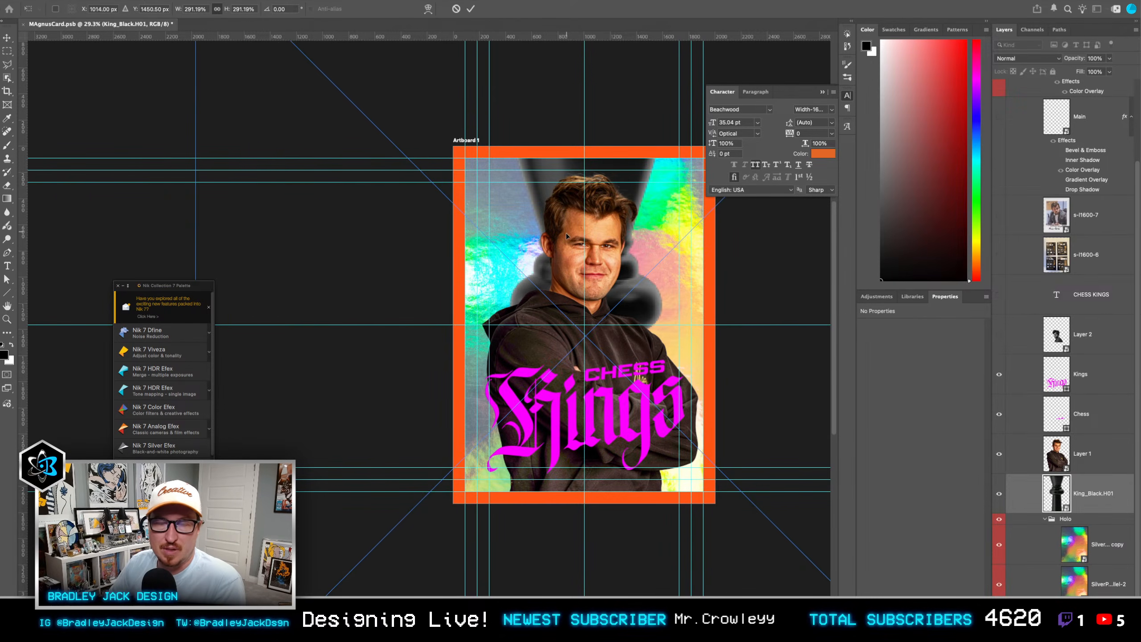
pyautogui.moveTo(567, 236); pyautogui.dragTo(567, 392)
pyautogui.moveTo(195, 101); pyautogui.dragTo(16, 9)
pyautogui.press('Return')
pyautogui.scroll(-3, 612, 289)
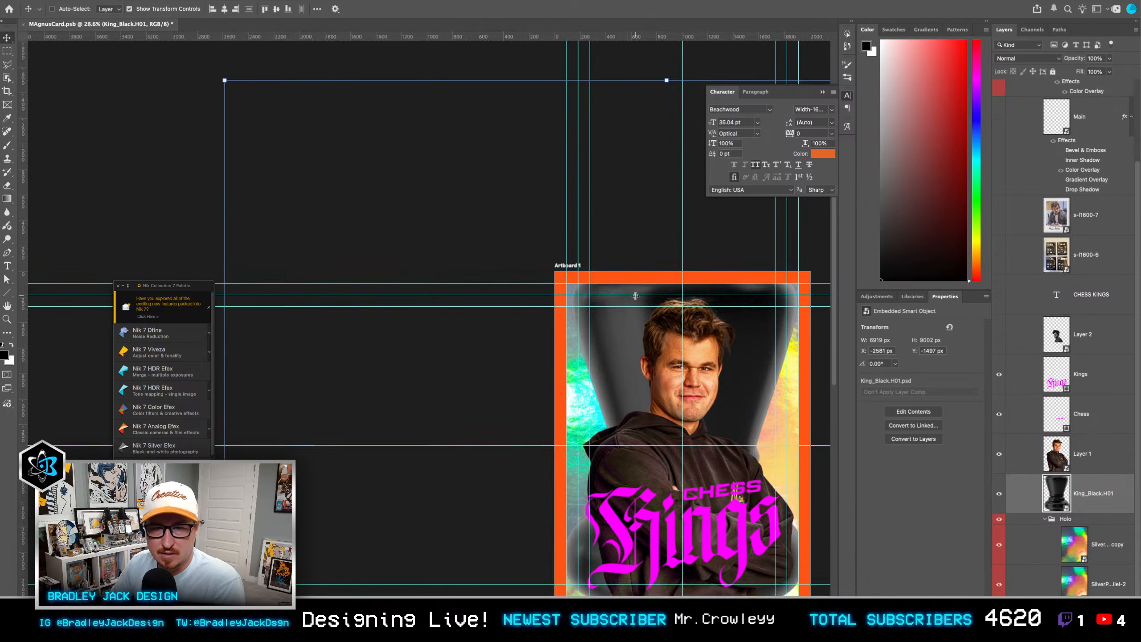
pyautogui.hscroll(3, 605, 292)
pyautogui.moveTo(601, 293); pyautogui.dragTo(601, 376)
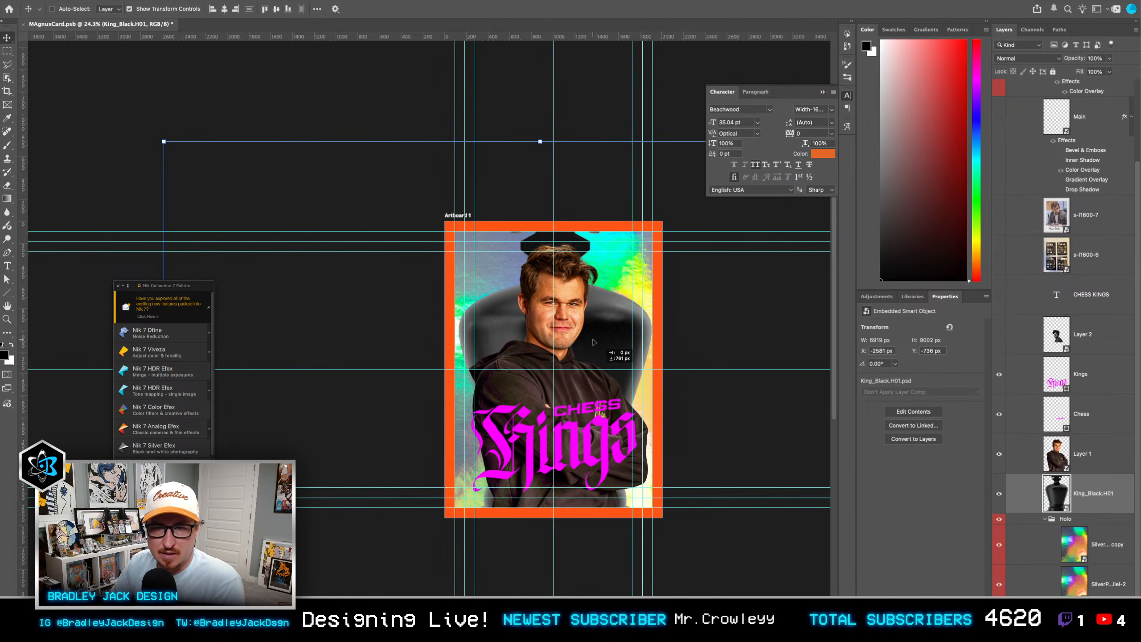
# Step: Reduce the chess king to about 4870 × 6336 px and position it so its cross sits above the figure's head
pyautogui.press('super+t')
pyautogui.press('super+minus')
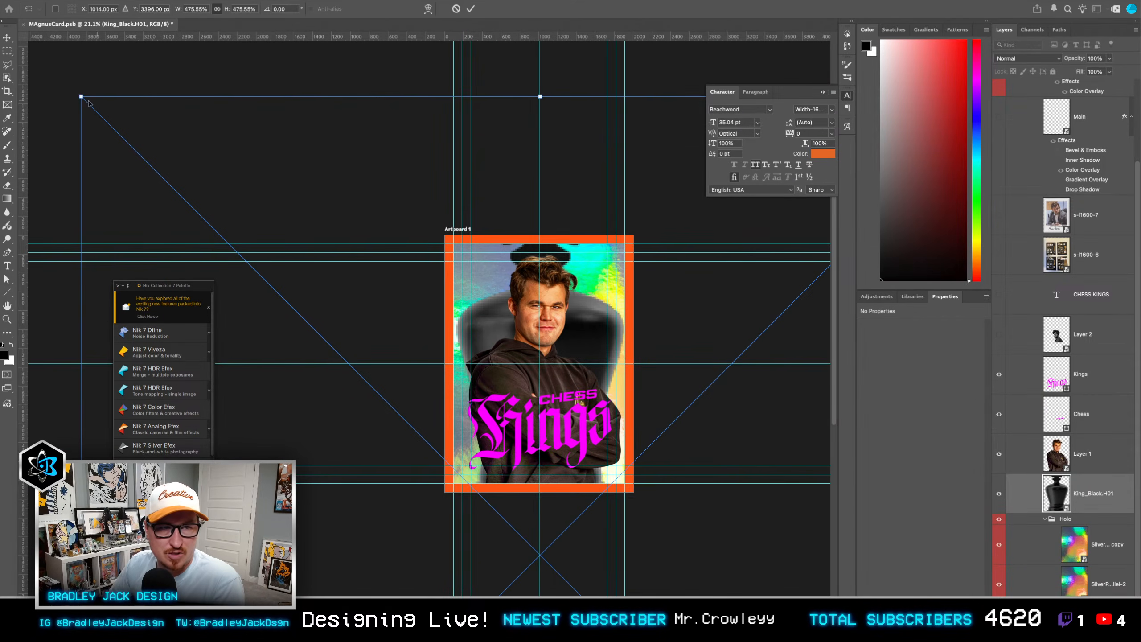
pyautogui.moveTo(78, 96); pyautogui.dragTo(256, 198)
pyautogui.moveTo(450, 302); pyautogui.dragTo(449, 229)
pyautogui.press('Return')
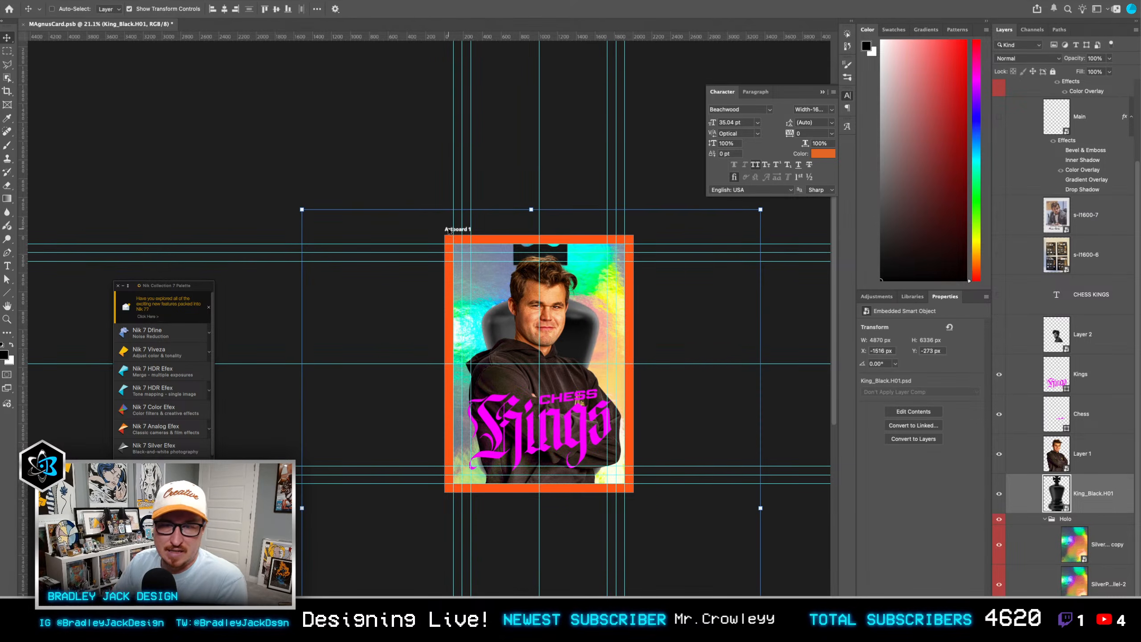
pyautogui.hotkey('shift', 'Down')
pyautogui.hotkey('shift', 'Down')
pyautogui.hotkey('shift', 'Down')
pyautogui.hotkey('shift', 'Down')
pyautogui.hotkey('shift', 'Down')
pyautogui.hotkey('shift', 'Down')
pyautogui.hotkey('shift', 'Down')
pyautogui.hotkey('shift', 'Down')
pyautogui.hotkey('shift', 'Down')
pyautogui.hotkey('shift', 'Down')
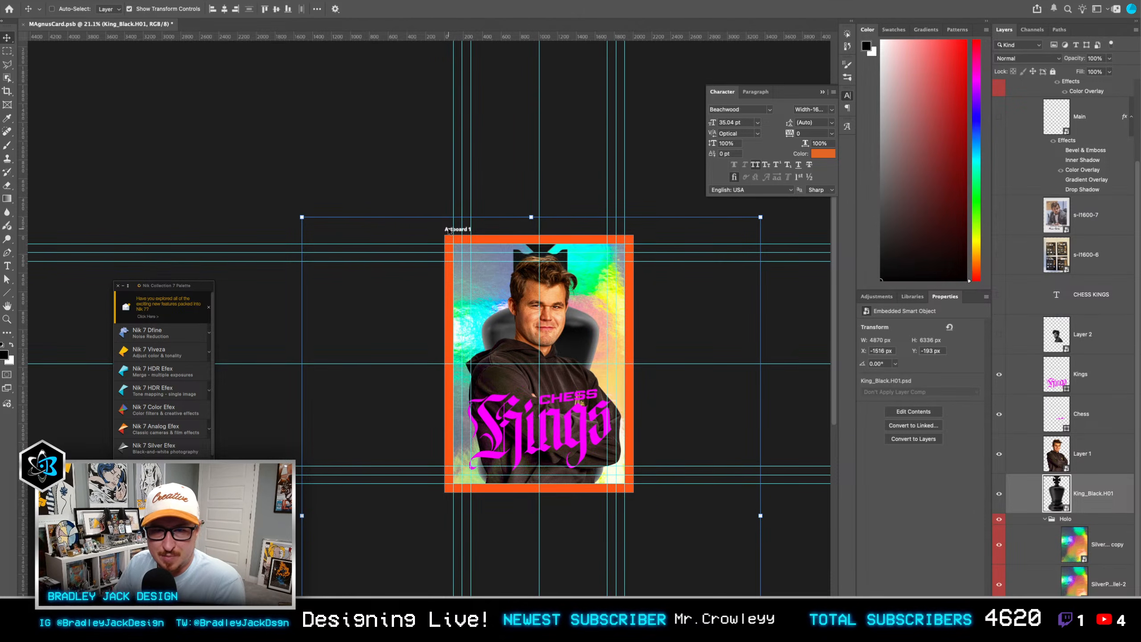
# Step: Scale the portrait on Layer 1 down to about 1489 × 2460 px and move it to about X 279, Y 267 px
pyautogui.click(1088, 453)
pyautogui.hotkey('ctrl', 't')
pyautogui.moveTo(623, 506); pyautogui.dragTo(616, 503)
pyautogui.press('Return')
pyautogui.scroll(1, 575, 413)
pyautogui.hotkey('ctrl', 'z')
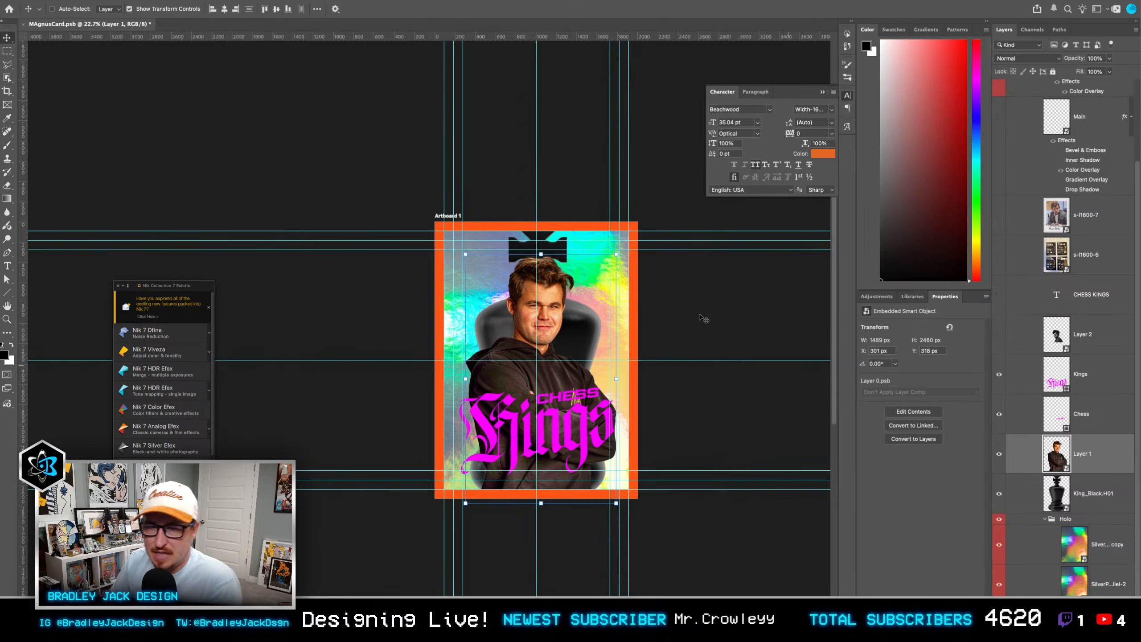
pyautogui.scroll(1, 551, 292)
pyautogui.scroll(1, 551, 292)
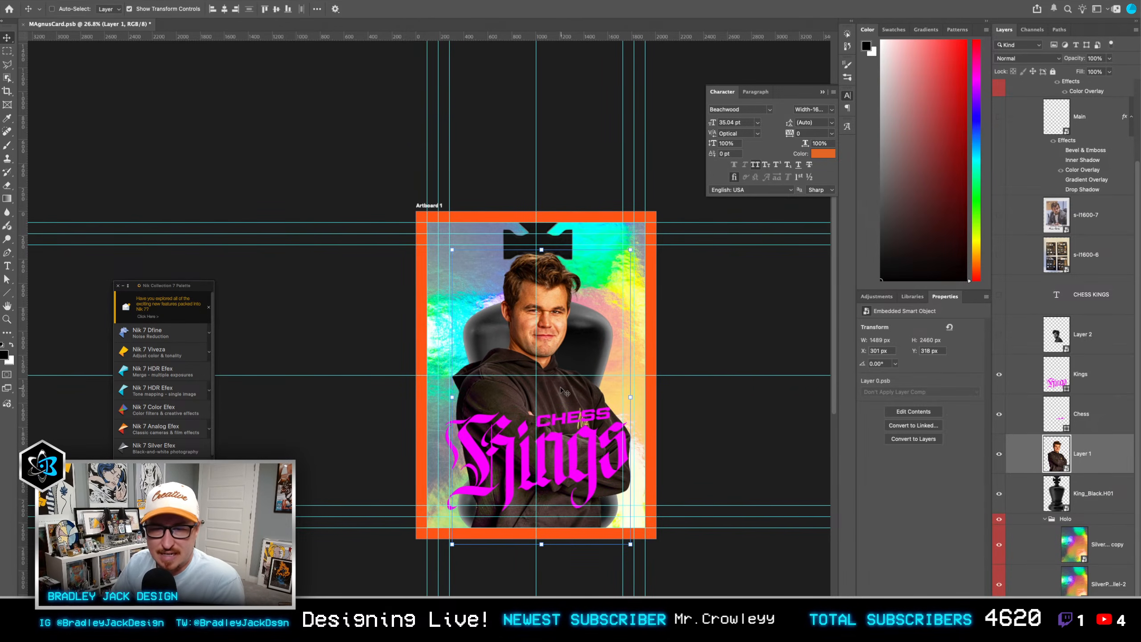
pyautogui.moveTo(562, 389); pyautogui.dragTo(558, 363)
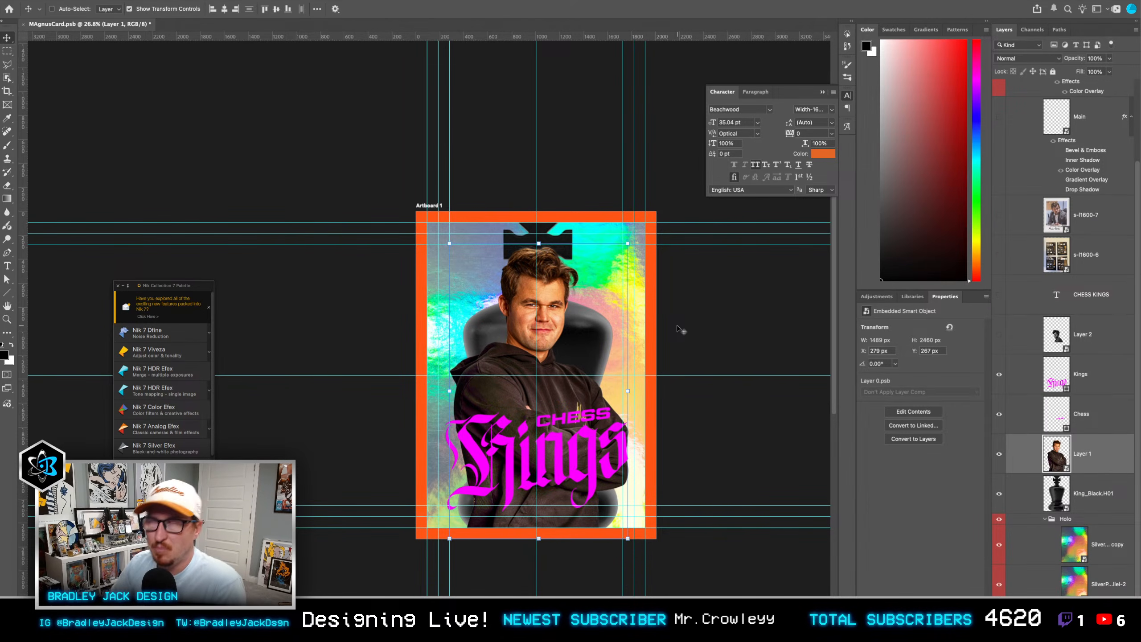
# Step: Switch to the browser, check the Court Kings and Topps Panini insert results on eBay, and open the Tyler Warren rookie insert listing
pyautogui.press('super+Tab')
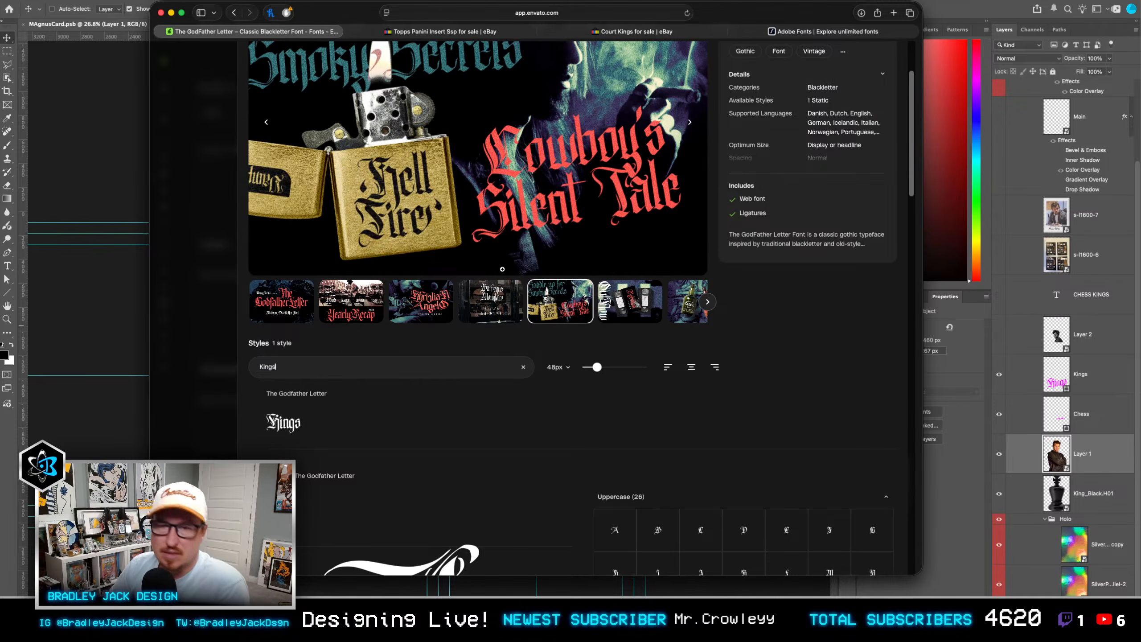
pyautogui.click(580, 31)
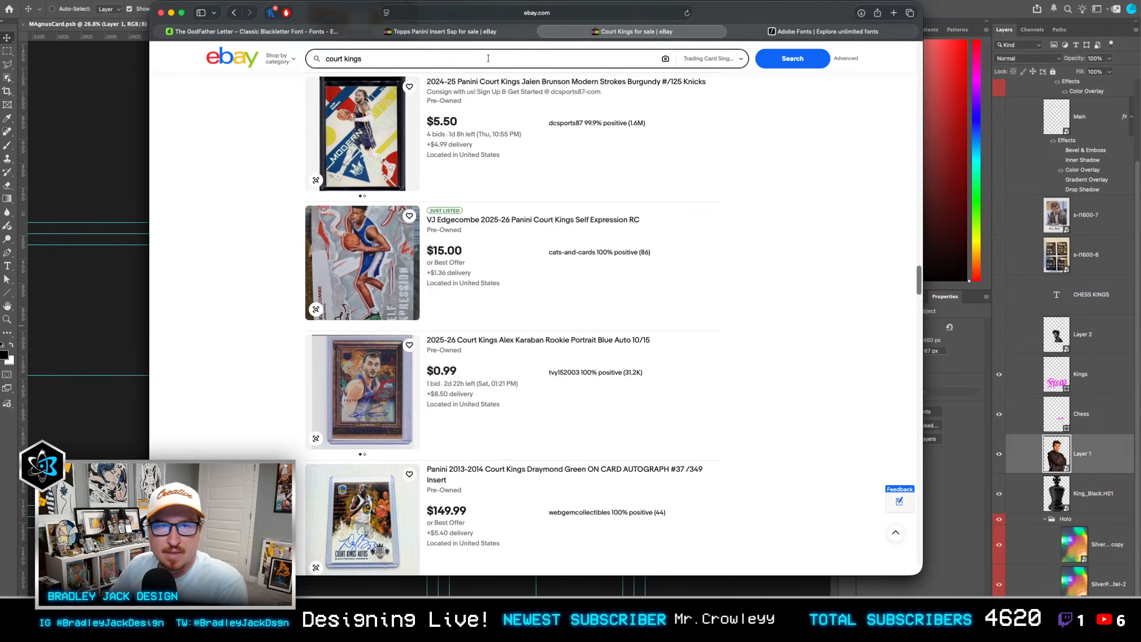
pyautogui.click(441, 31)
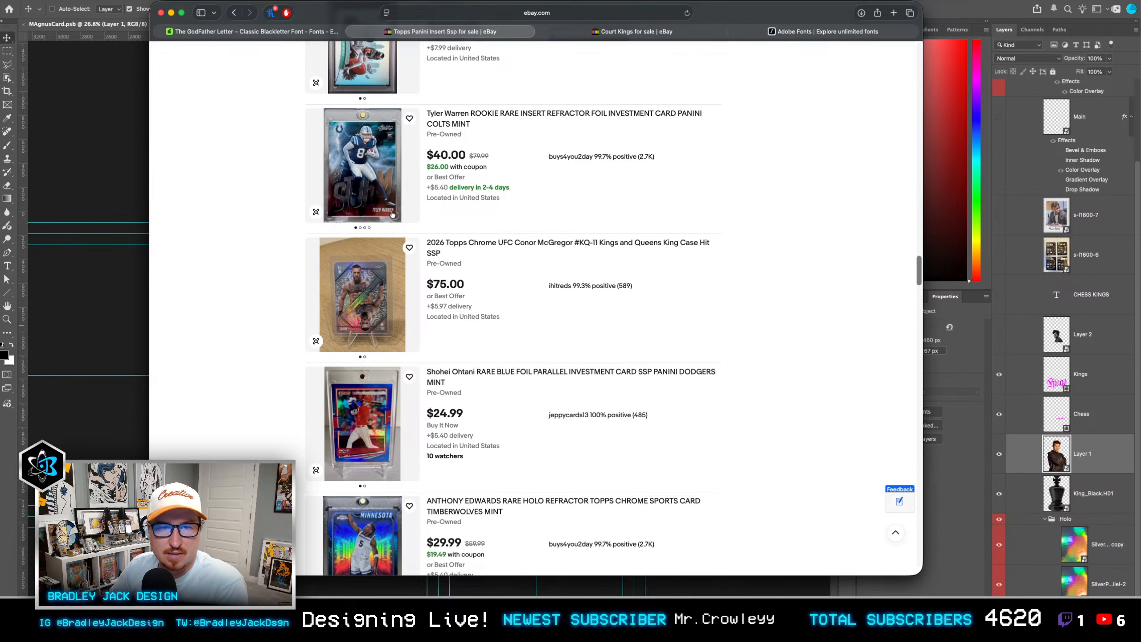
pyautogui.click(367, 181)
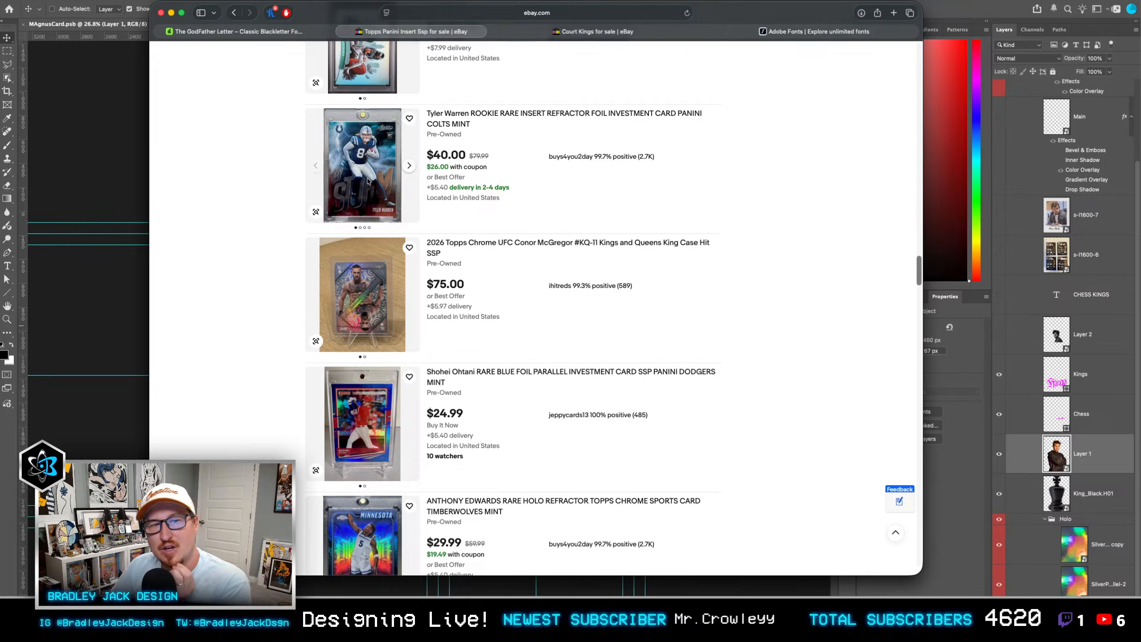
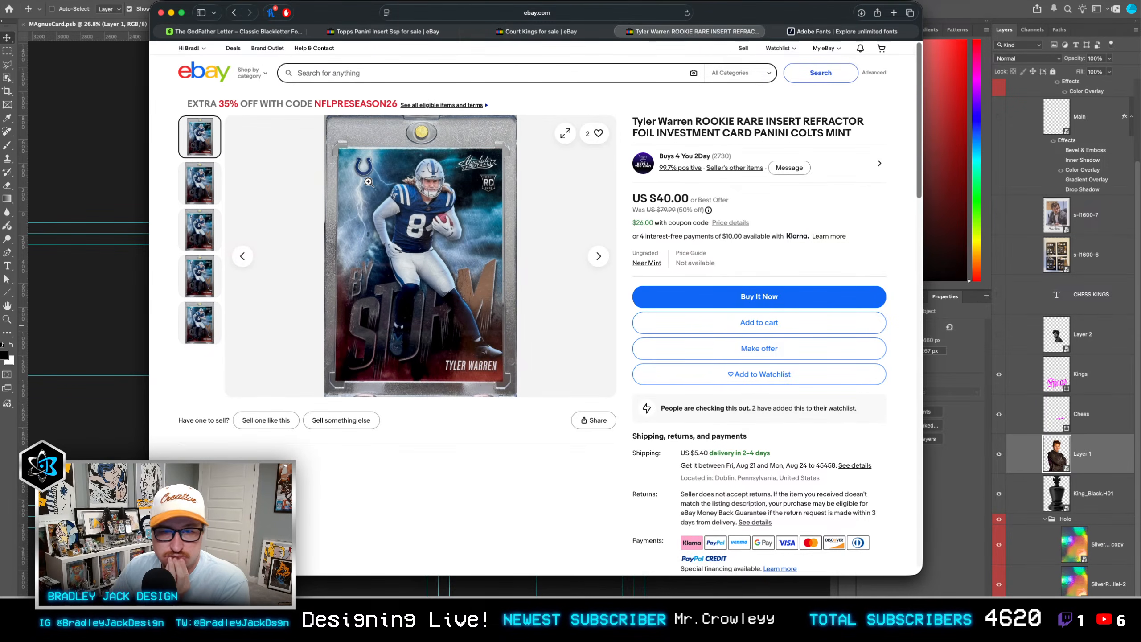
# Step: Switch back to Photoshop and move the Chess and Kings lettering together slightly up to free space near the card's lower edge
pyautogui.click(108, 300)
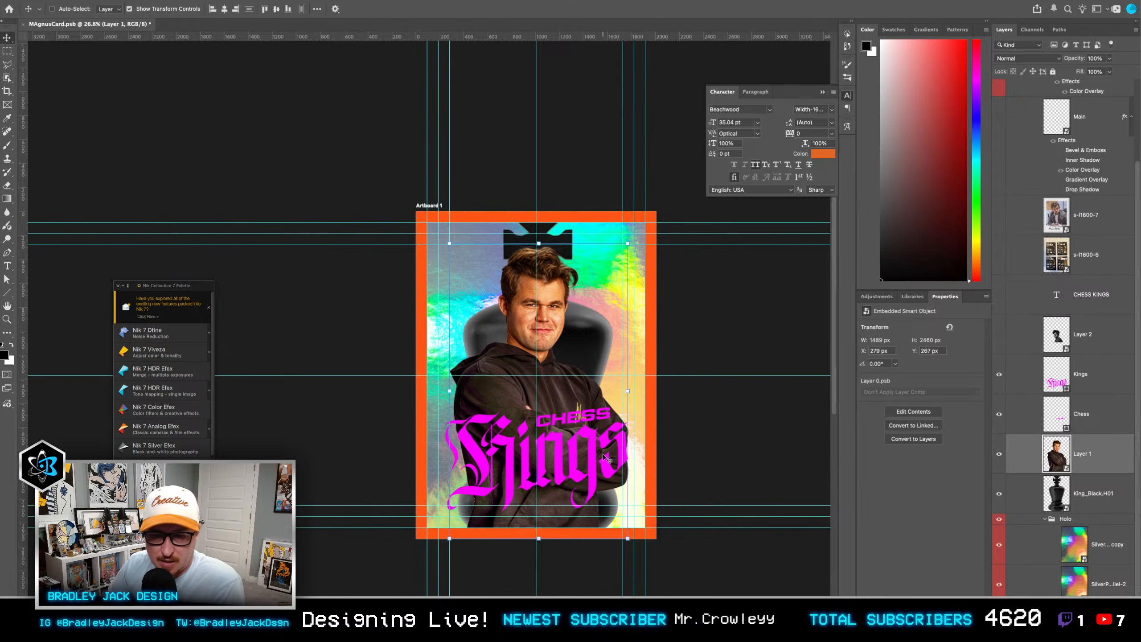
pyautogui.click(1062, 414)
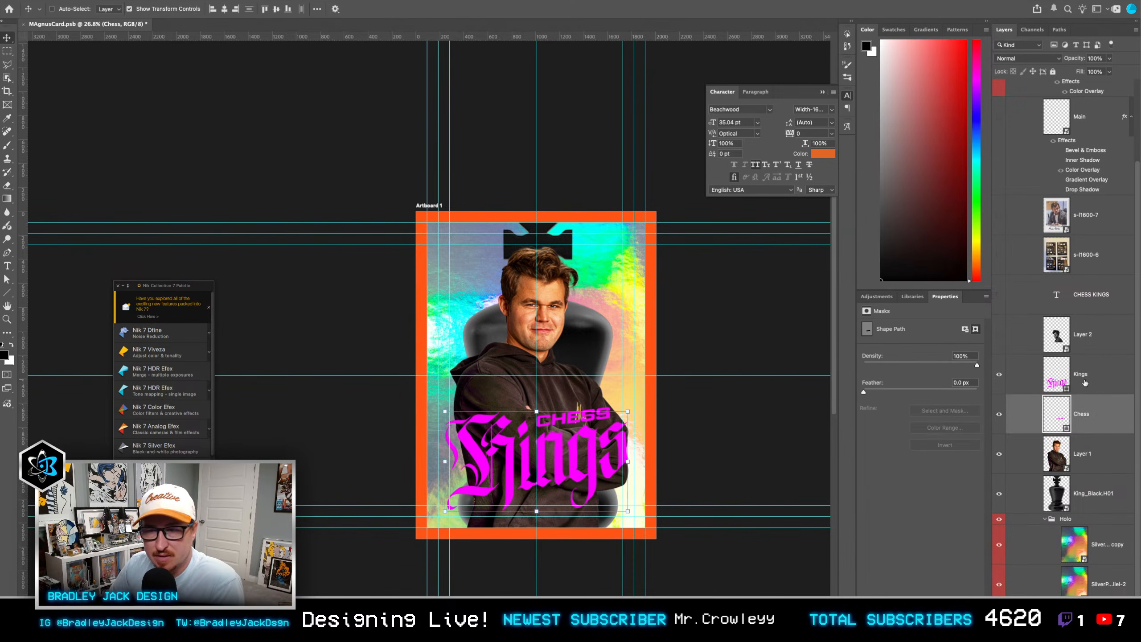
pyautogui.click(1063, 383)
pyautogui.keyDown('shift'); pyautogui.click(1063, 414); pyautogui.keyUp('shift')
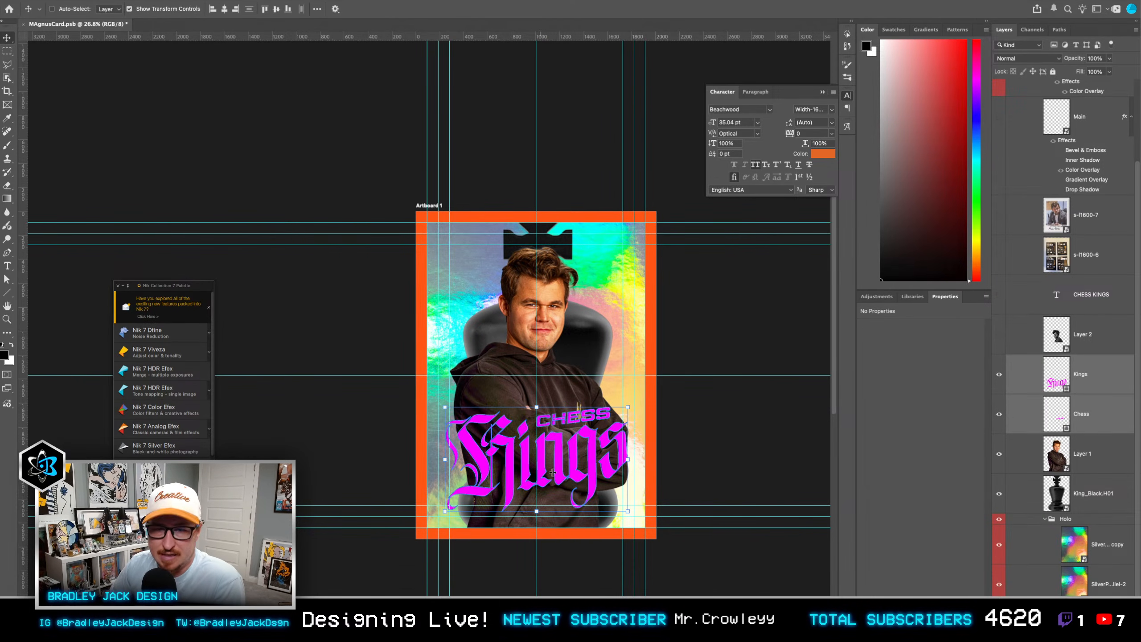
pyautogui.moveTo(557, 472); pyautogui.dragTo(557, 451)
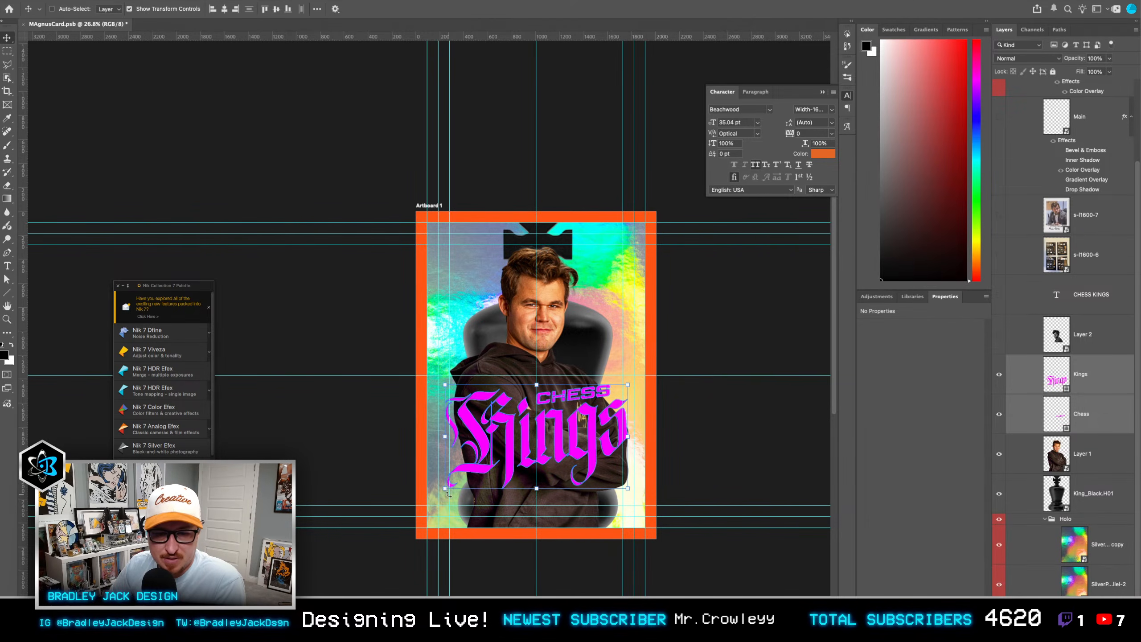
# Step: Add a paragraph text box across the card below the Kings lettering, containing the name "MAGNUS CARLSEN"
pyautogui.scroll(1, 458, 506)
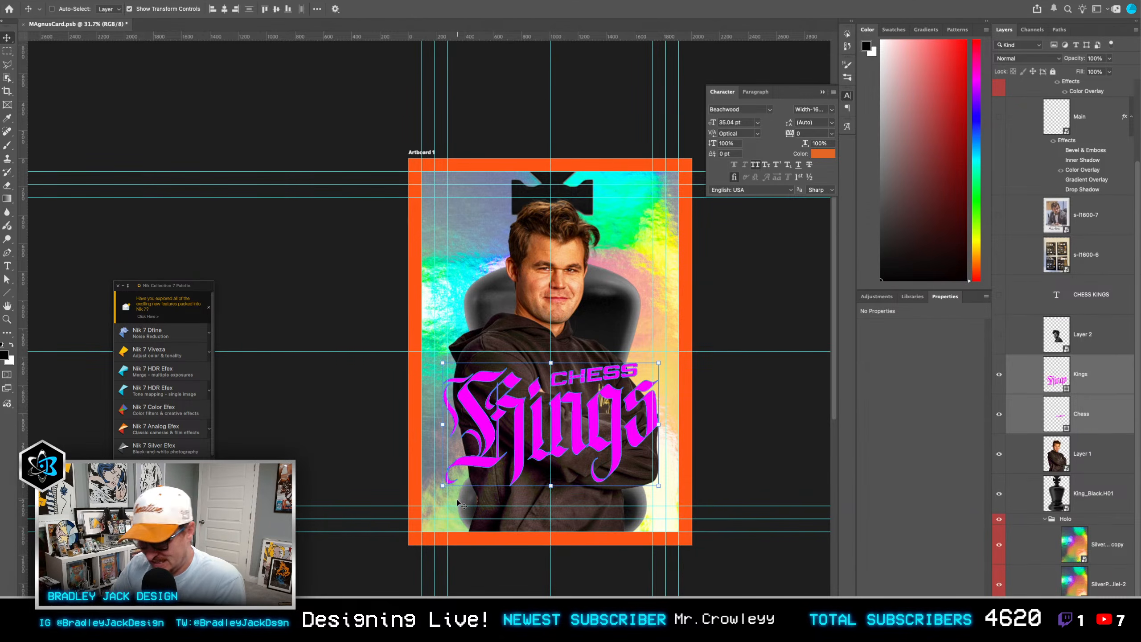
pyautogui.press('t')
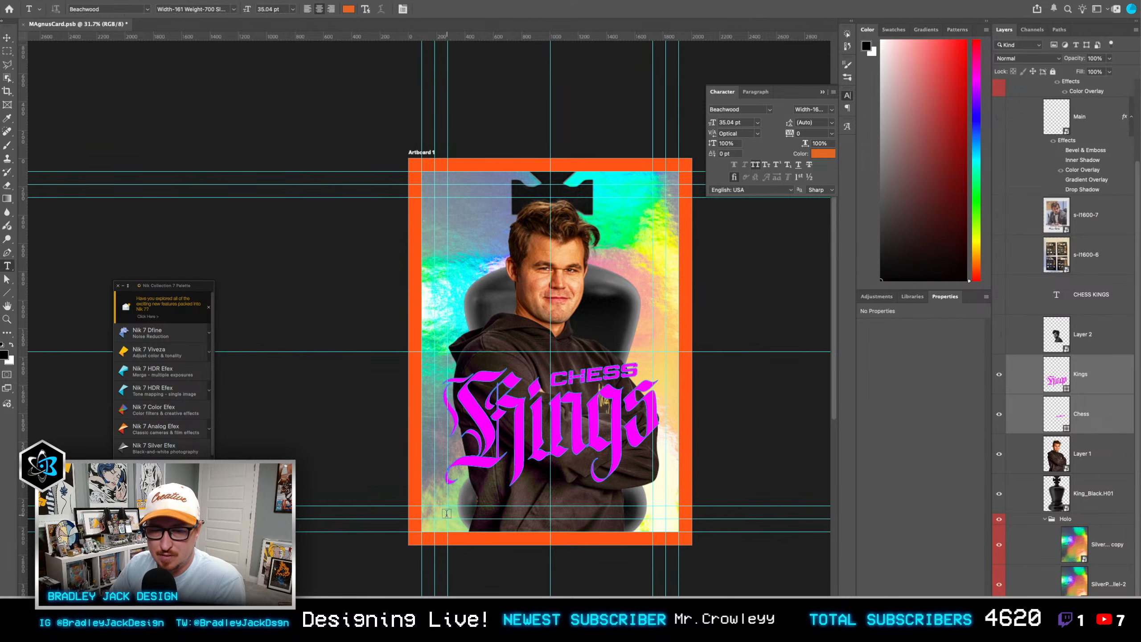
pyautogui.press('v')
pyautogui.scroll(1, 445, 517)
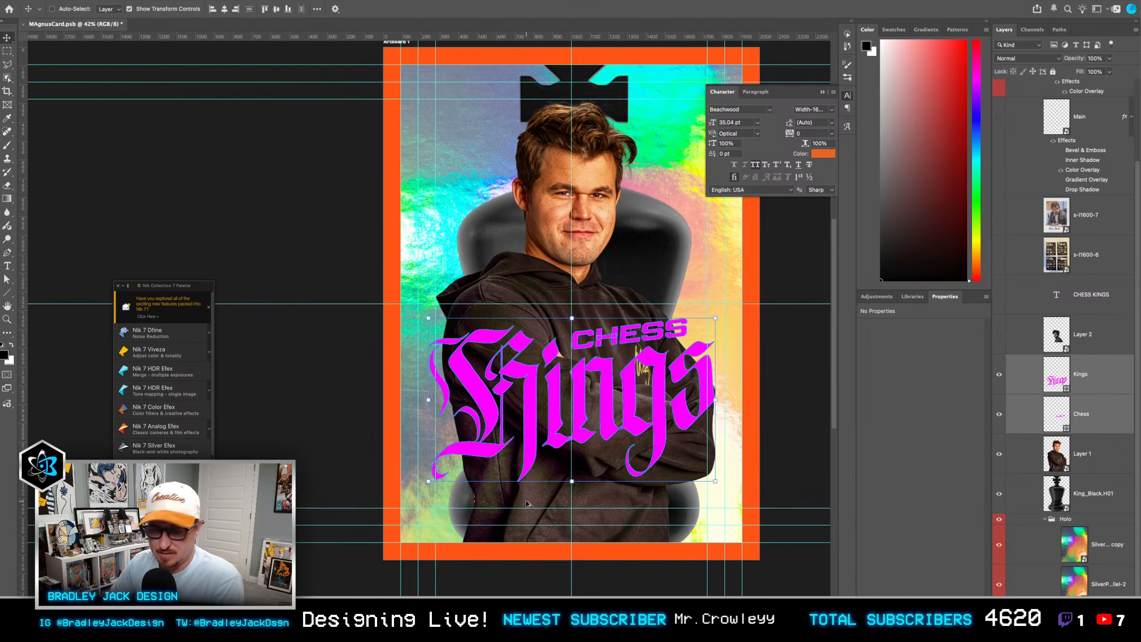
pyautogui.scroll(2, 347, 465)
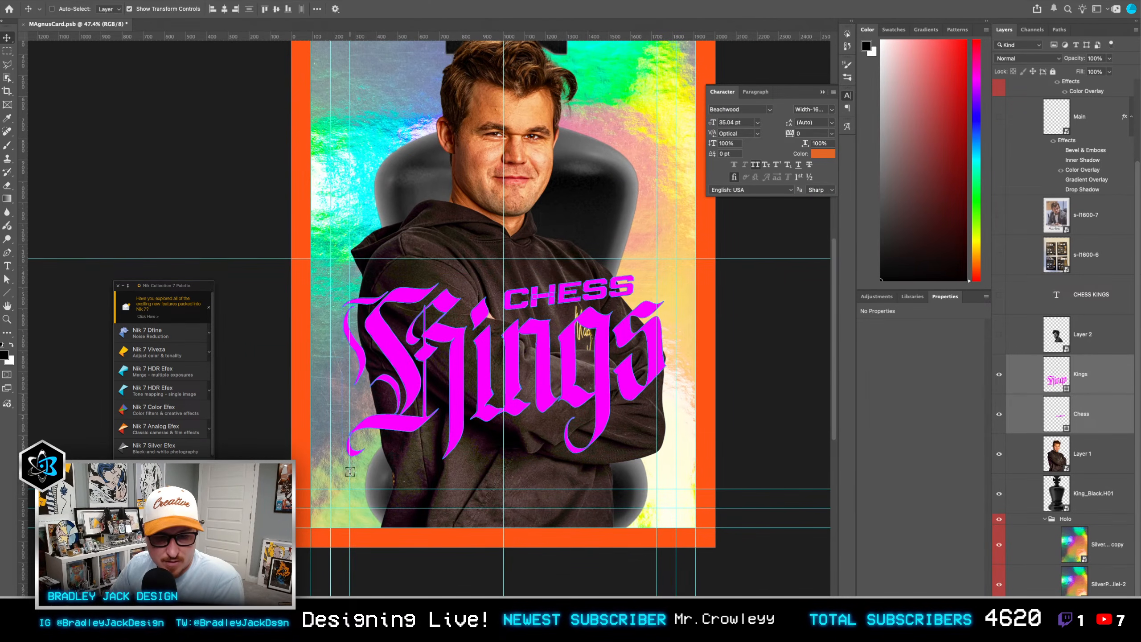
pyautogui.press('t')
pyautogui.moveTo(350, 471); pyautogui.dragTo(658, 508)
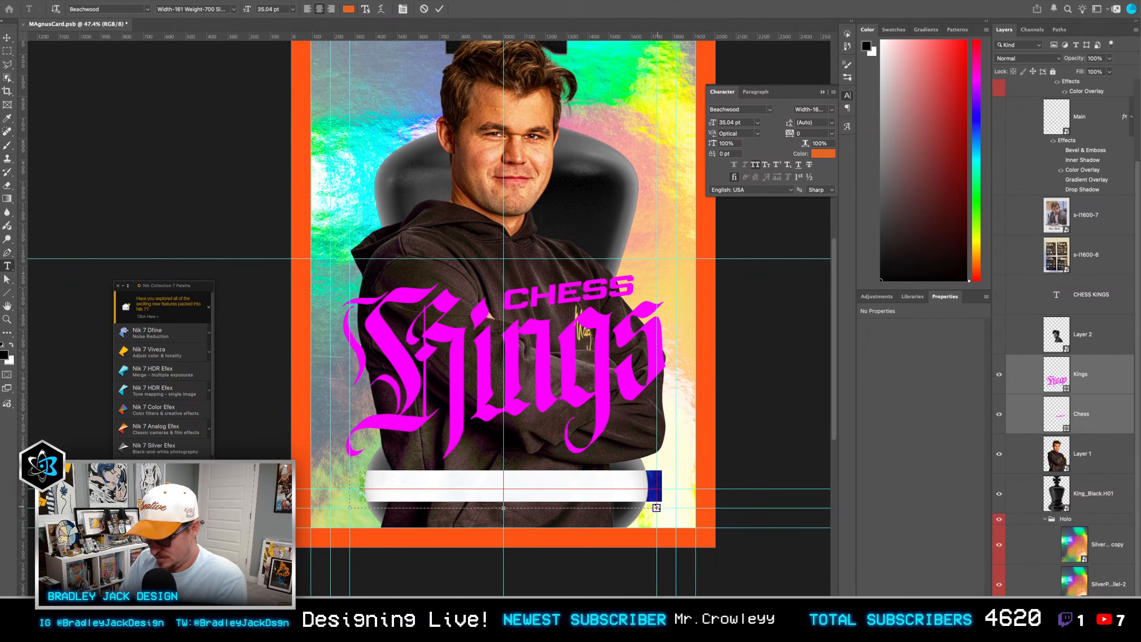
pyautogui.write('MAGNUS CAL')
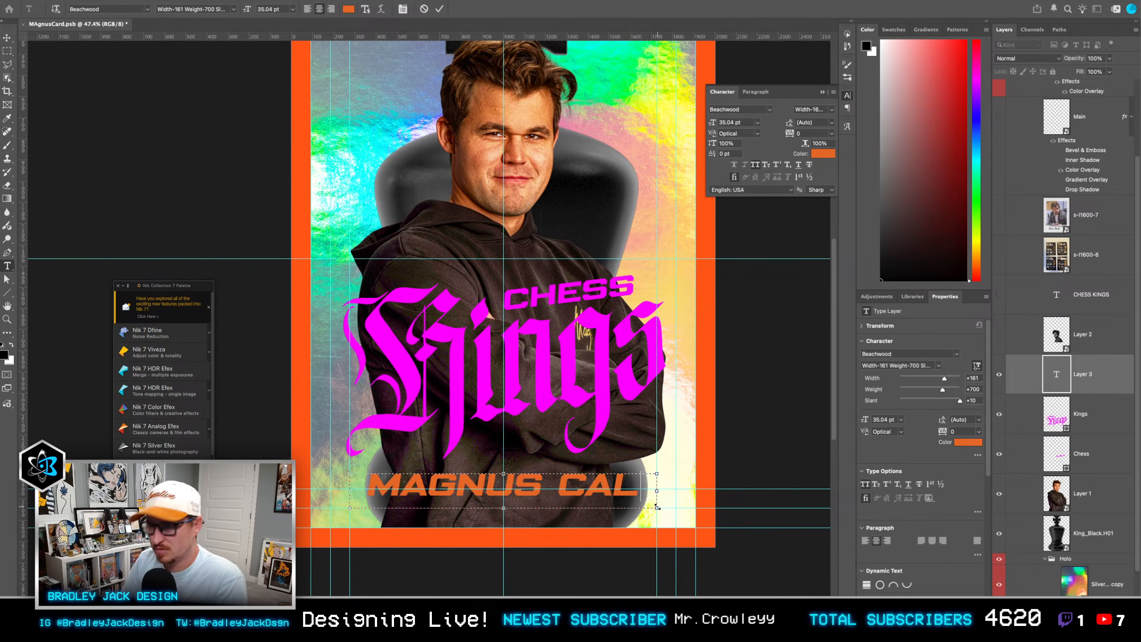
pyautogui.press('BackSpace')
pyautogui.press('BackSpace')
pyautogui.press('BackSpace')
pyautogui.press('BackSpace')
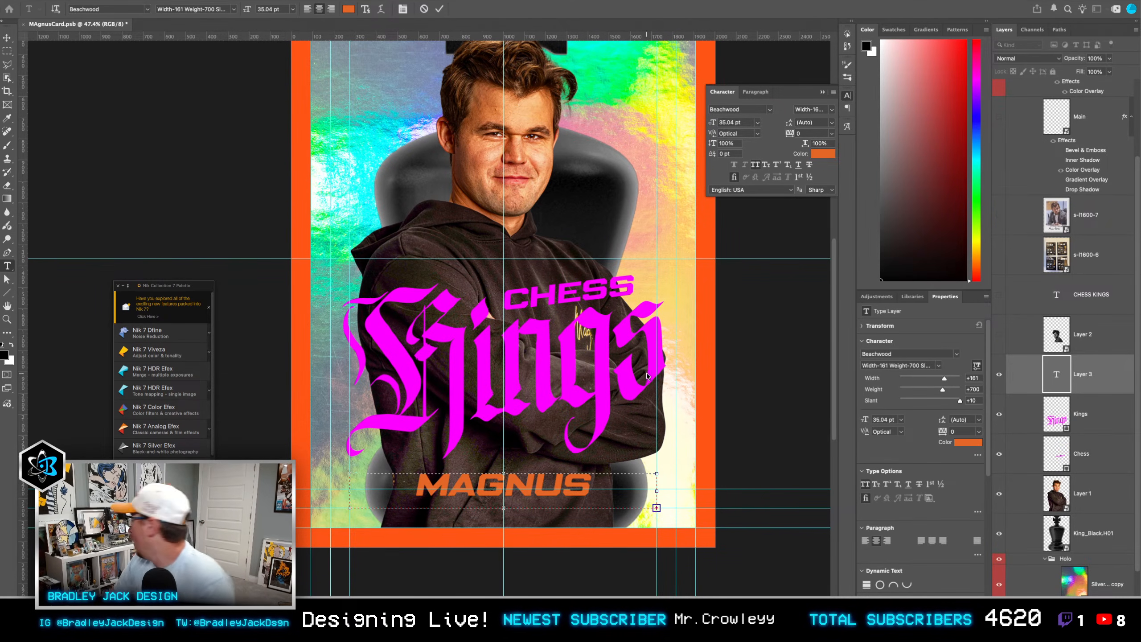
# Step: Set the font of the whole name text to The Godfather Letter Regular
pyautogui.hotkey('ctrl', 'a')
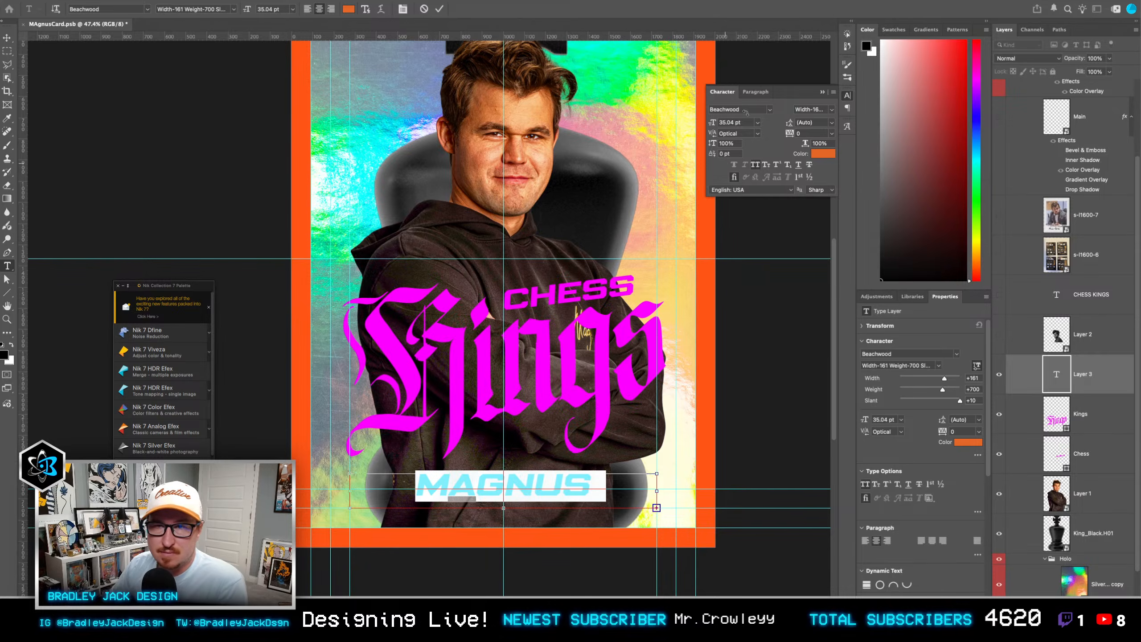
pyautogui.click(746, 110)
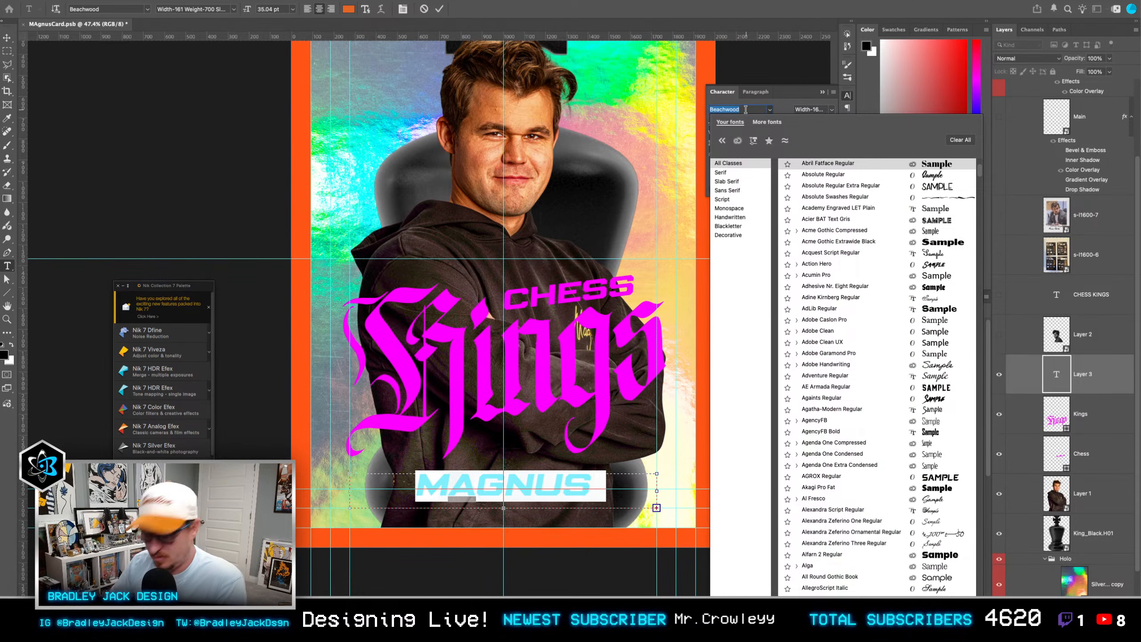
pyautogui.write('godfat')
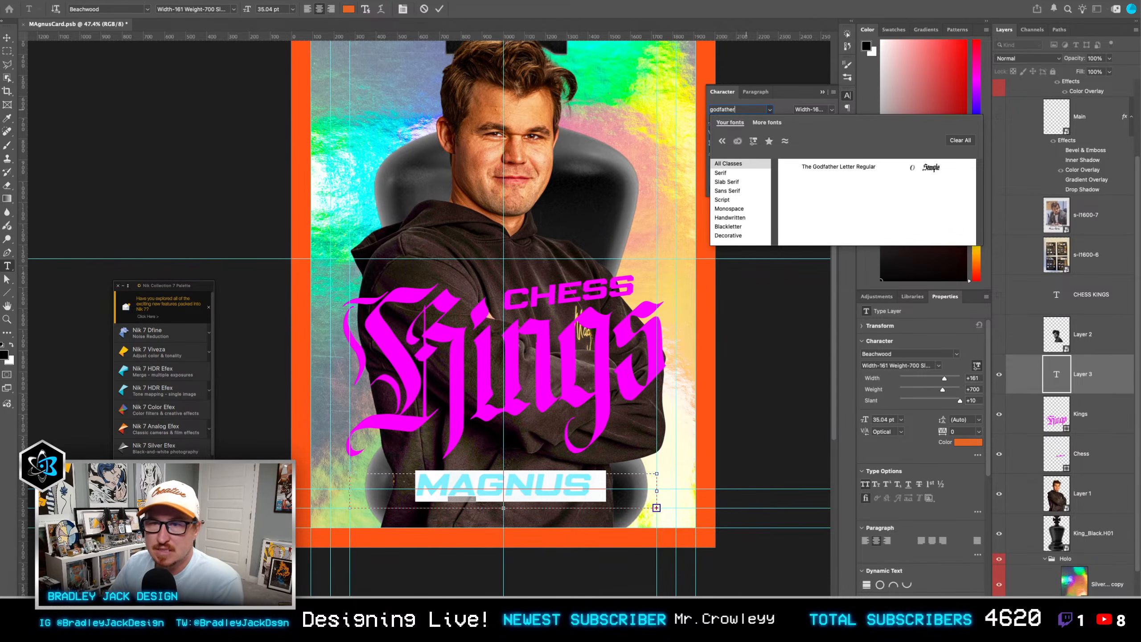
pyautogui.write('her')
pyautogui.click(827, 167)
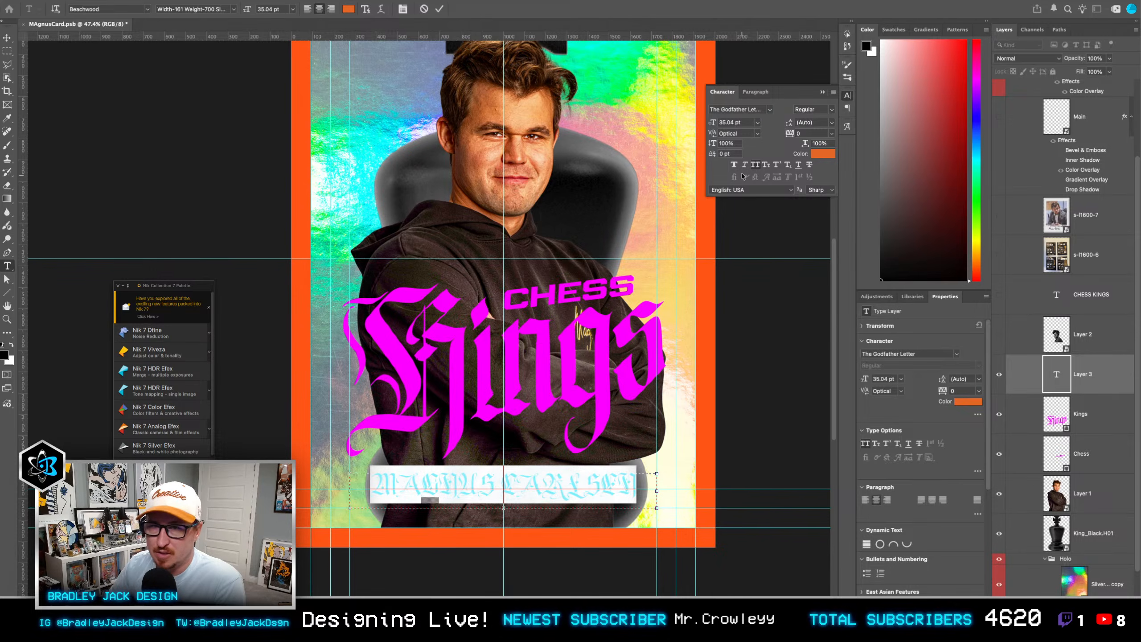
# Step: Retype the name in lowercase as "magnus carlsen" and move it toward the card's lower-right corner
pyautogui.click(536, 486)
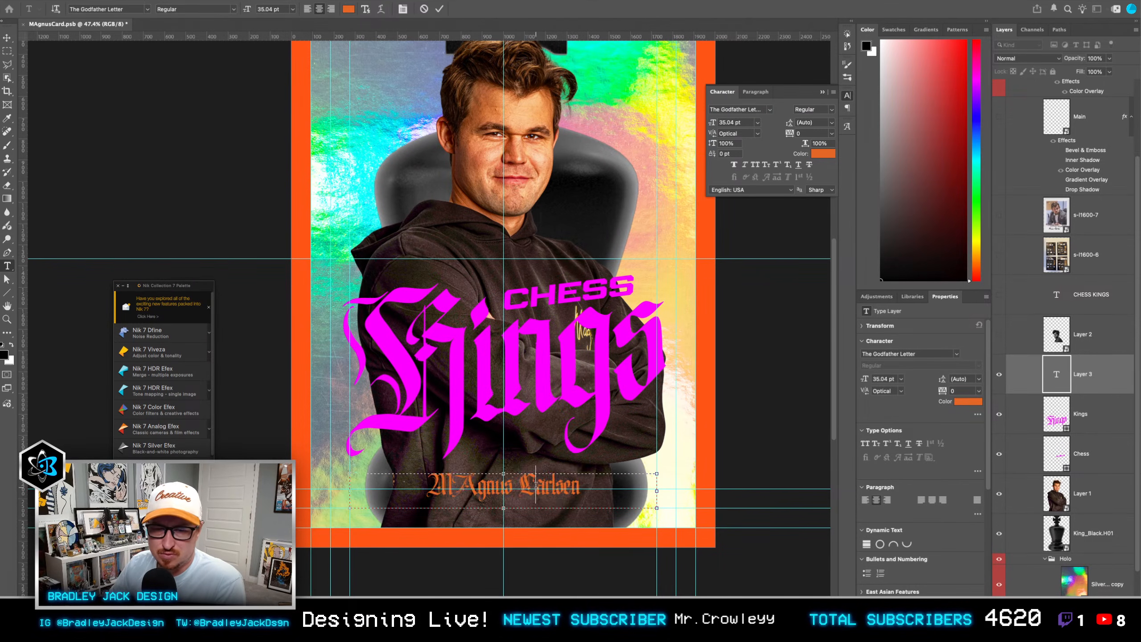
pyautogui.hotkey('ctrl', 'a')
pyautogui.write('mA')
pyautogui.write('nus carlsen')
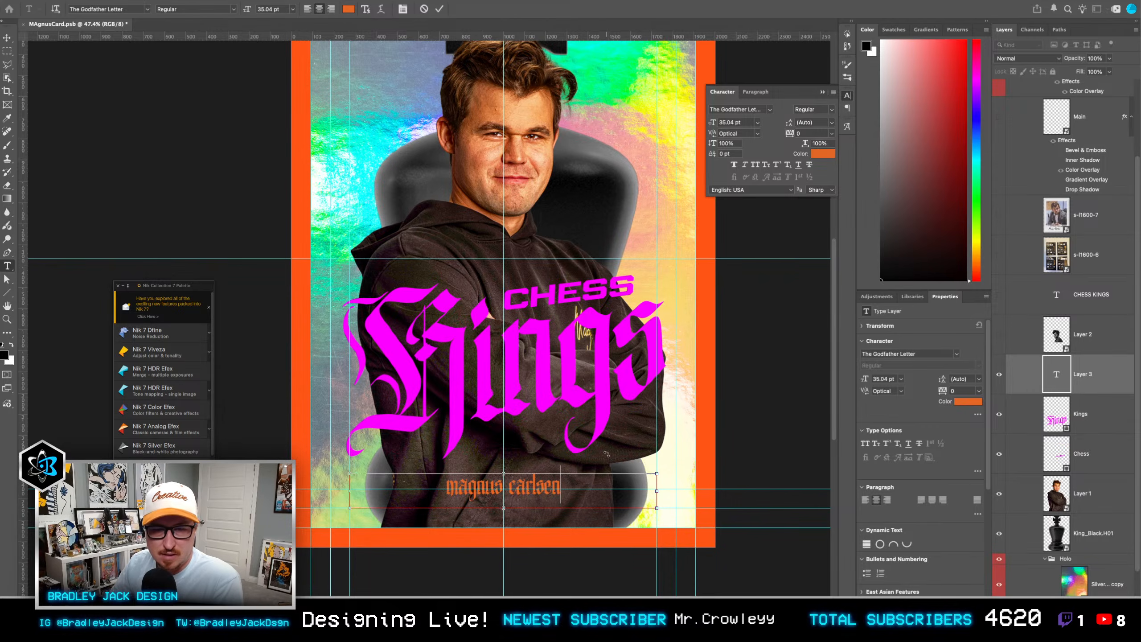
pyautogui.hotkey('ctrl', 'Return')
pyautogui.press('v')
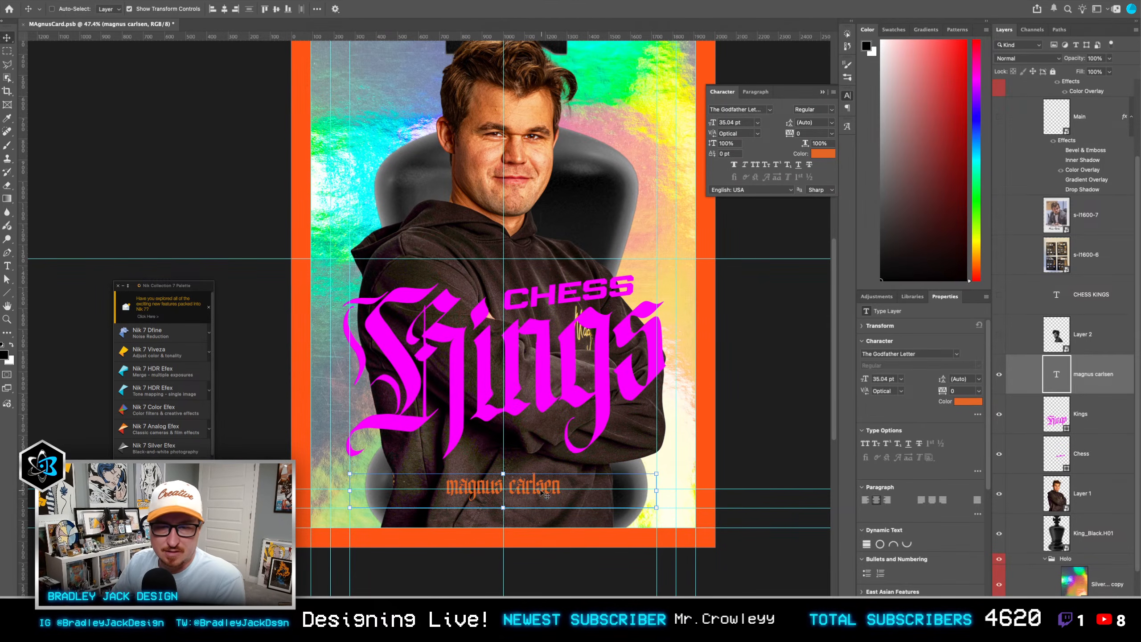
pyautogui.moveTo(545, 488); pyautogui.dragTo(635, 480)
# Step: Move the Kings and Chess lettering together down toward the name and scale both to about 101.58%
pyautogui.click(1014, 414)
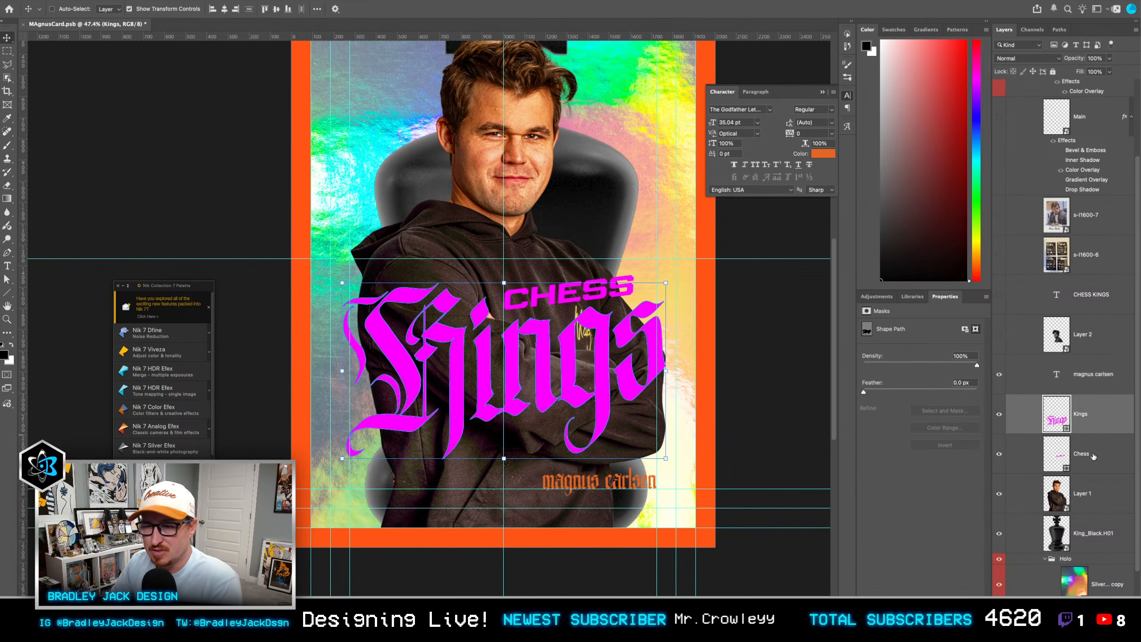
pyautogui.keyDown('shift'); pyautogui.click(1013, 453); pyautogui.keyUp('shift')
pyautogui.moveTo(661, 381)
pyautogui.mouseDown()
pyautogui.moveTo(668, 429)
pyautogui.moveTo(665, 381)
pyautogui.mouseUp()
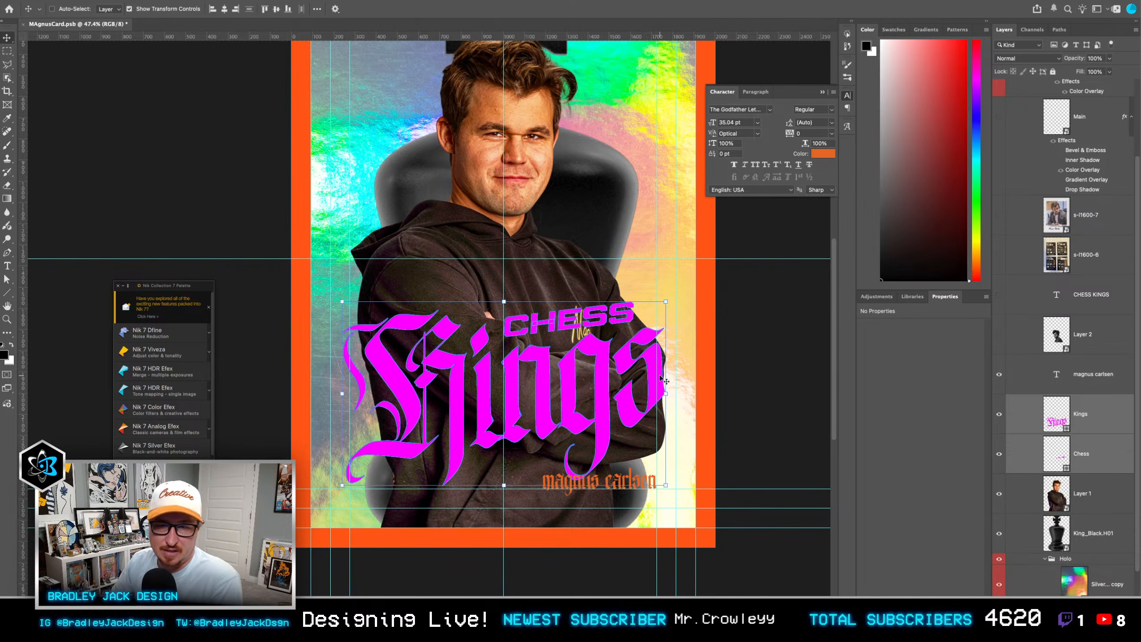
pyautogui.moveTo(666, 302); pyautogui.dragTo(669, 301)
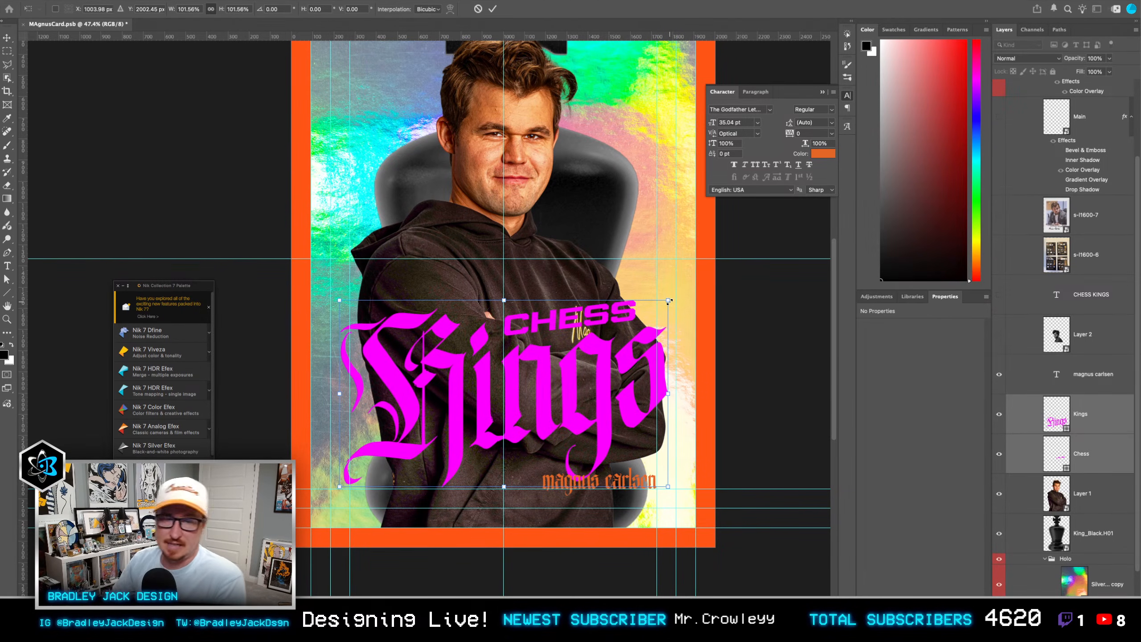
pyautogui.press('Return')
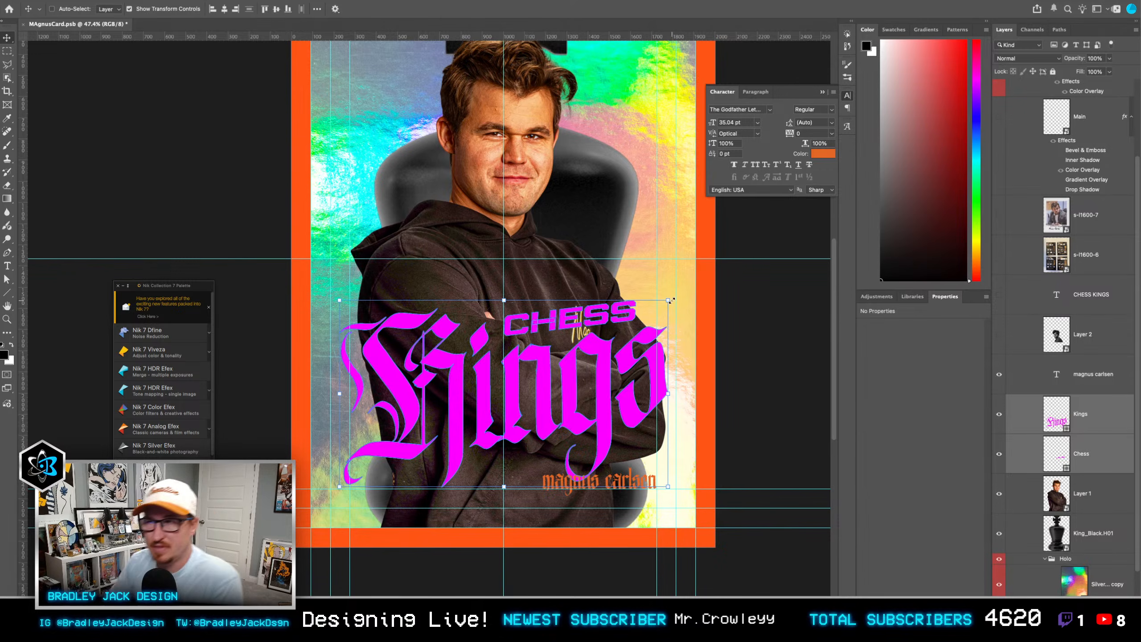
# Step: Resize the name's text box at both sides so the name is centred on the card, and nudge it slightly down
pyautogui.press('t')
pyautogui.click(623, 481)
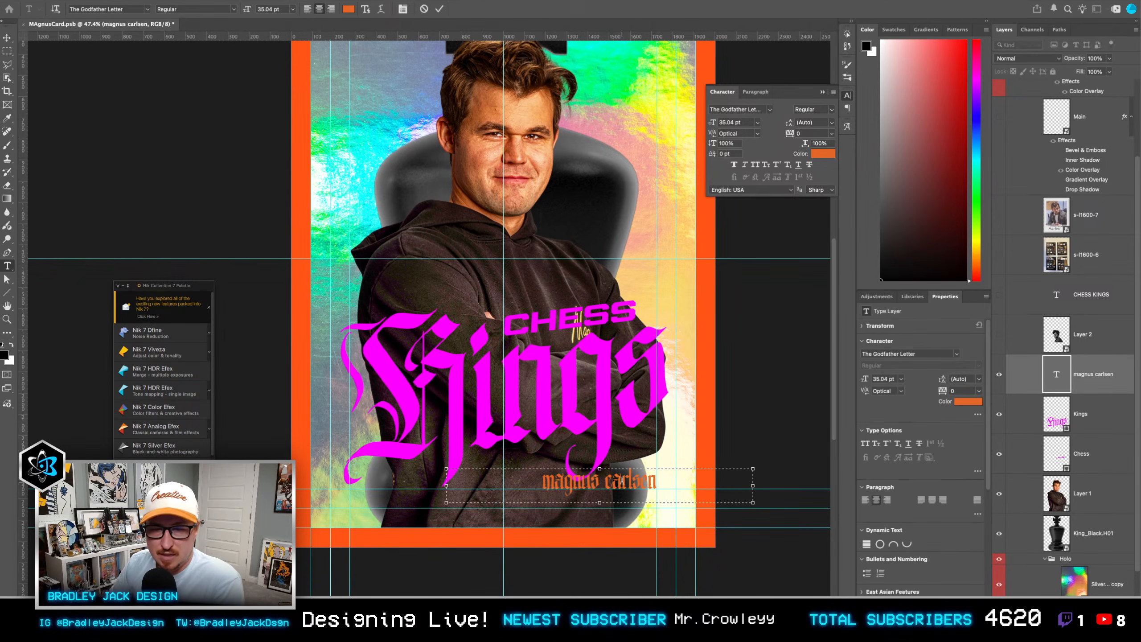
pyautogui.moveTo(749, 485); pyautogui.dragTo(677, 485)
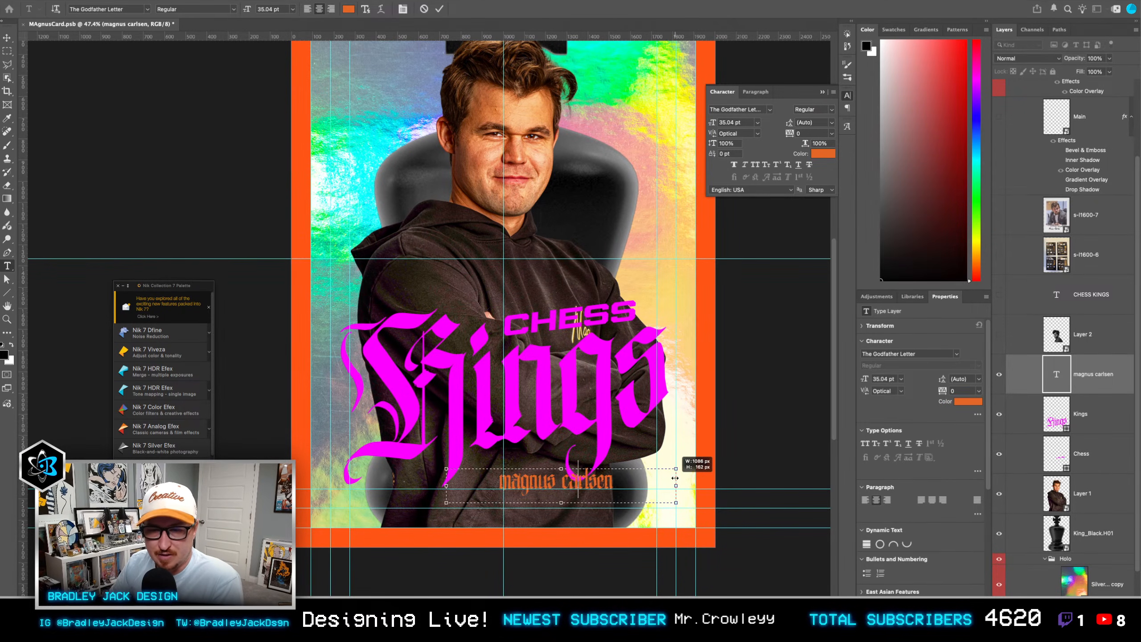
pyautogui.moveTo(447, 485); pyautogui.dragTo(327, 484)
pyautogui.press('super+Return')
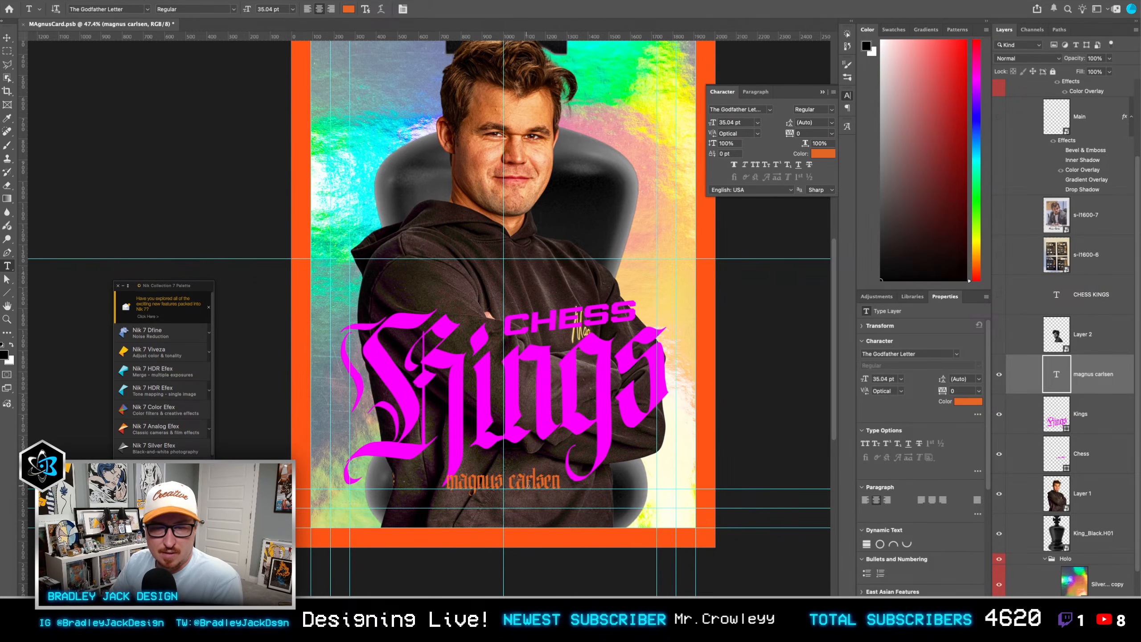
pyautogui.press('v')
pyautogui.moveTo(538, 484); pyautogui.dragTo(541, 482)
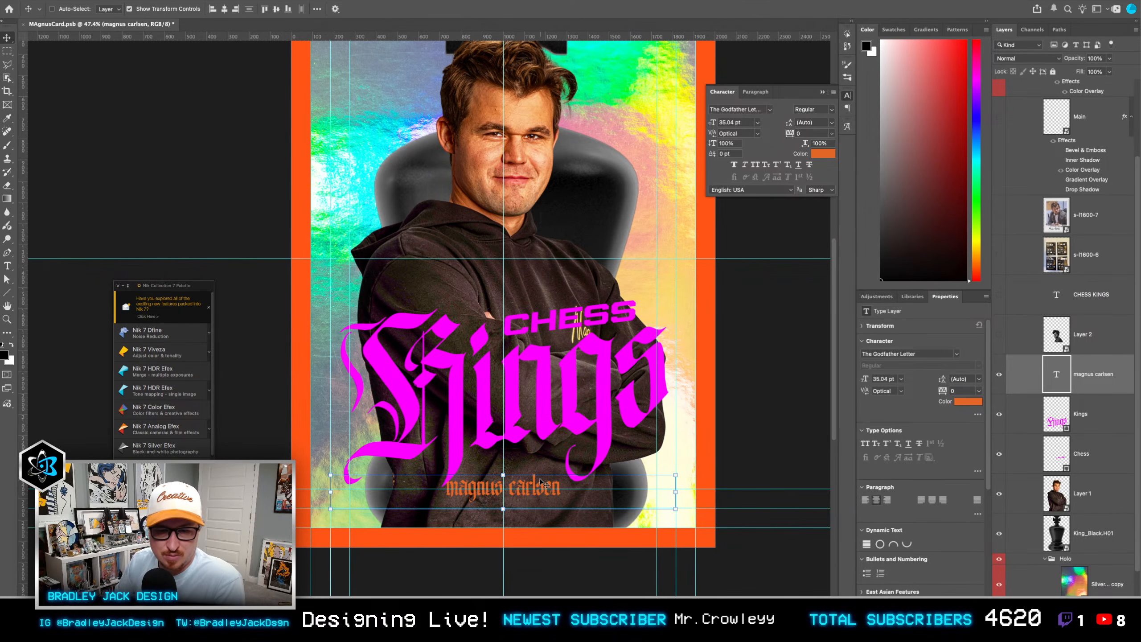
# Step: Move the Chess and Kings lettering together slightly up to leave a gap above the name
pyautogui.click(1090, 454)
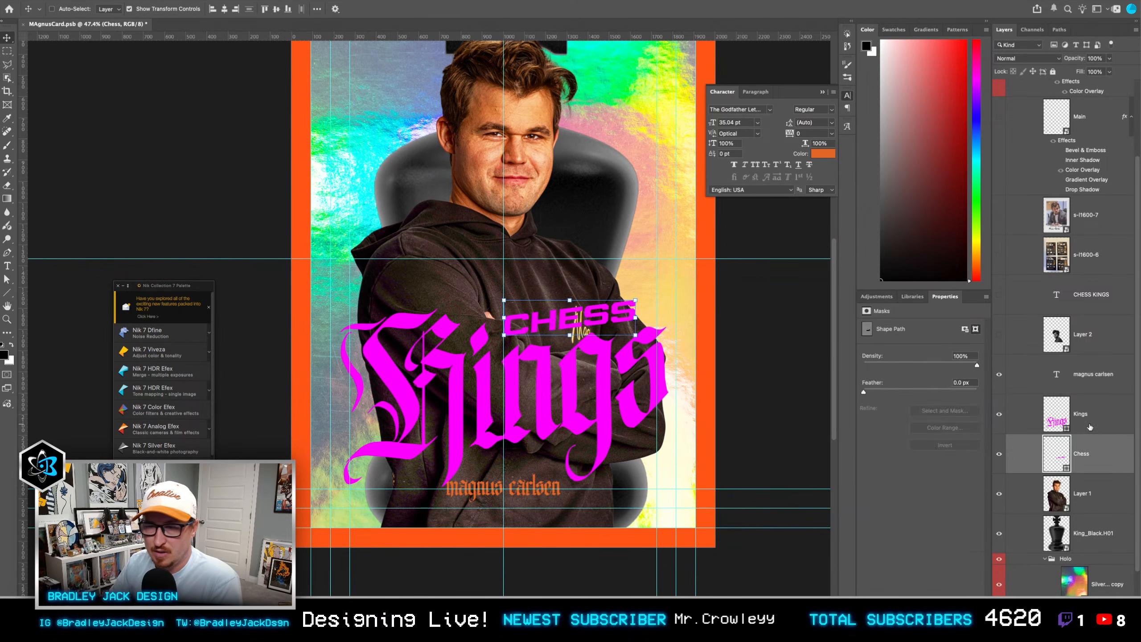
pyautogui.keyDown('shift'); pyautogui.click(1090, 425); pyautogui.keyUp('shift')
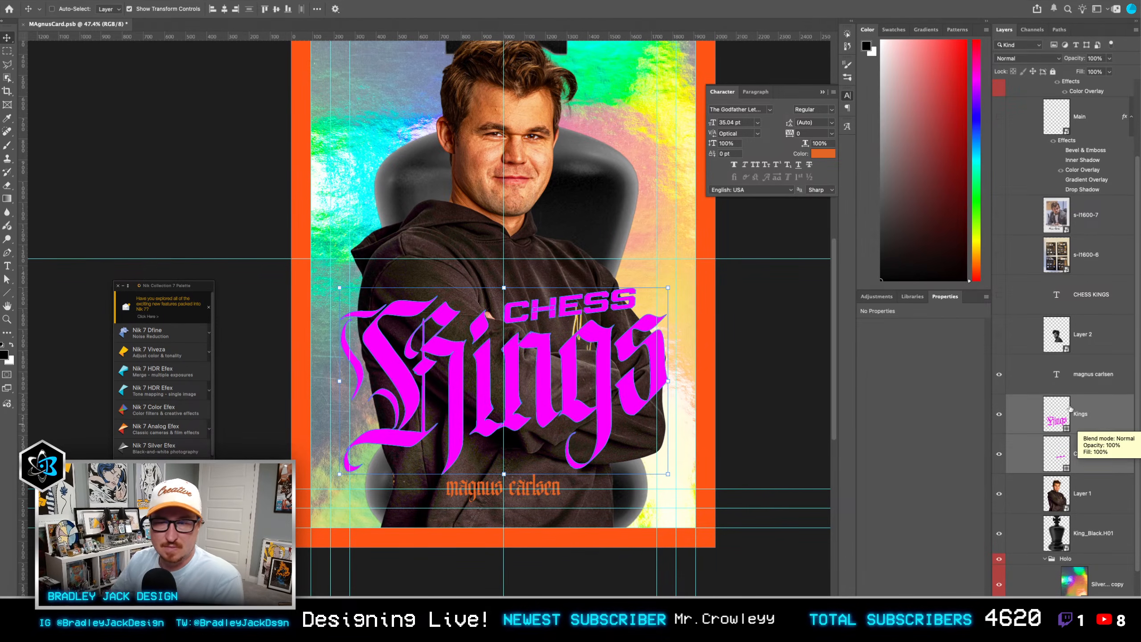
pyautogui.scroll(-1, 552, 399)
pyautogui.moveTo(553, 392); pyautogui.dragTo(552, 451)
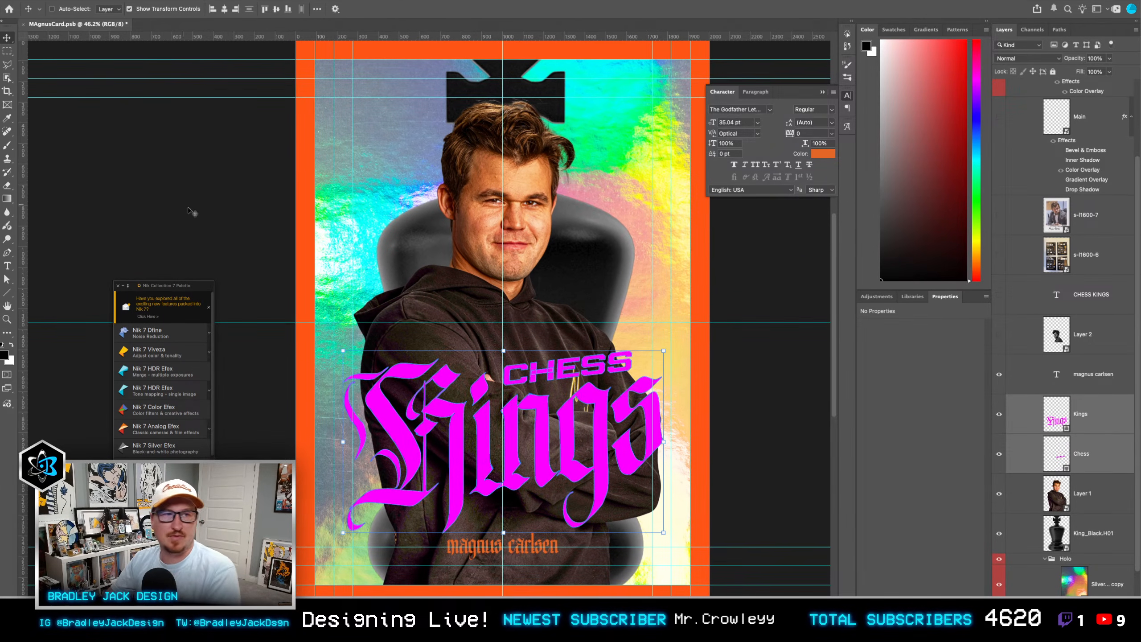
# Step: Draw a 1632 × 2359 px rectangle at X 184, Y 184 px along the inner guides, directly above Layer 1
pyautogui.click(1095, 493)
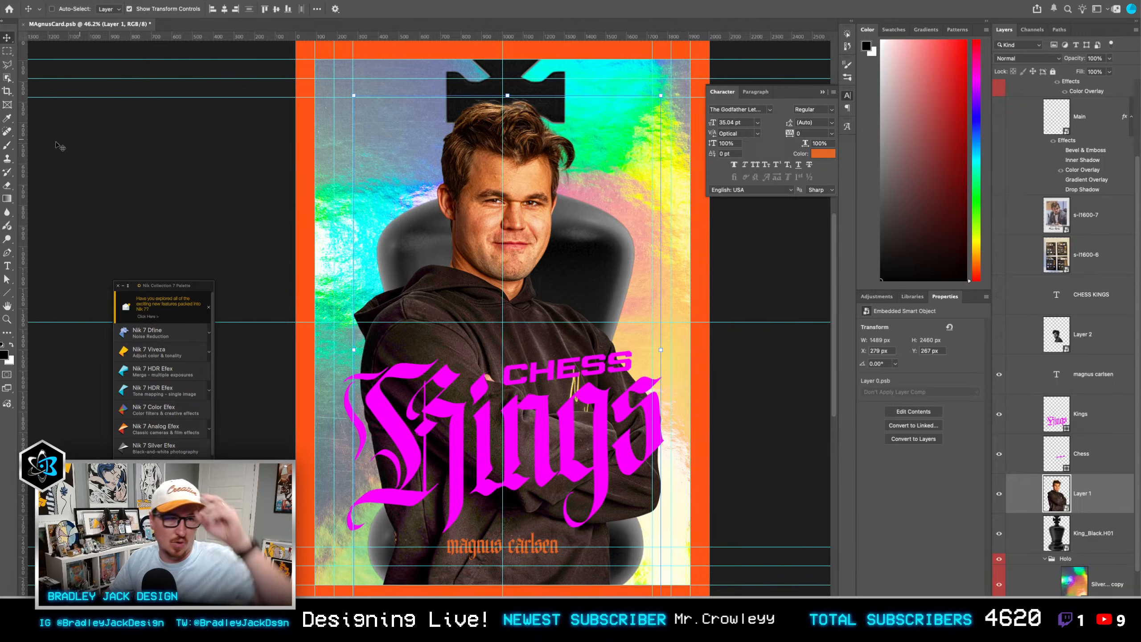
pyautogui.click(8, 293)
pyautogui.rightClick(8, 292)
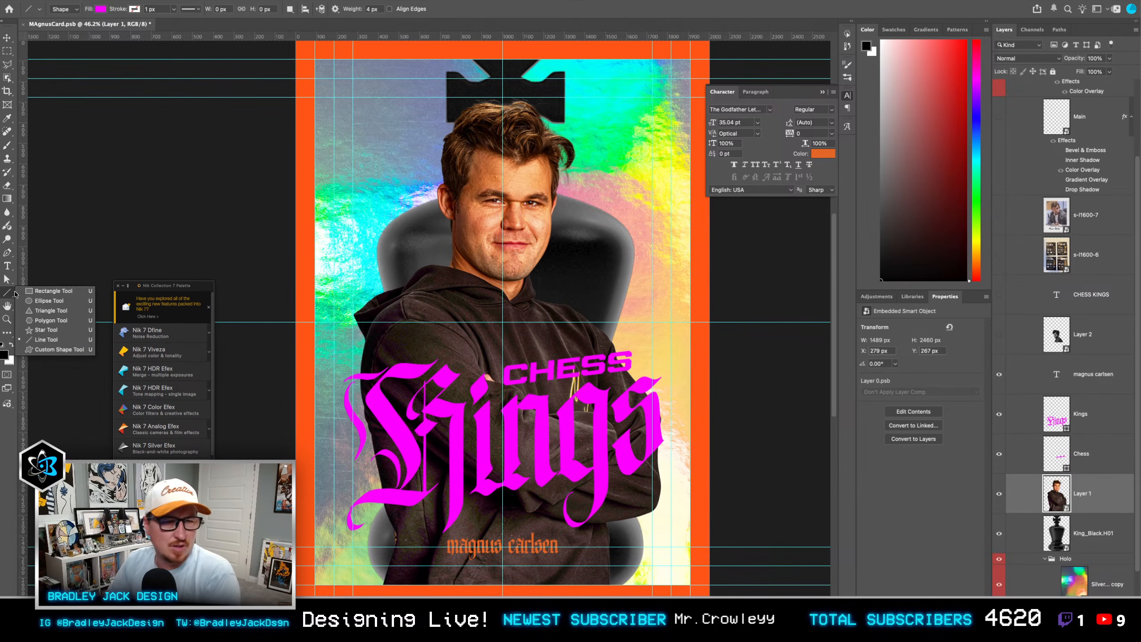
pyautogui.click(45, 294)
pyautogui.moveTo(333, 79)
pyautogui.mouseDown()
pyautogui.moveTo(364, 90)
pyautogui.moveTo(629, 457)
pyautogui.moveTo(672, 523)
pyautogui.moveTo(671, 565)
pyautogui.mouseUp()
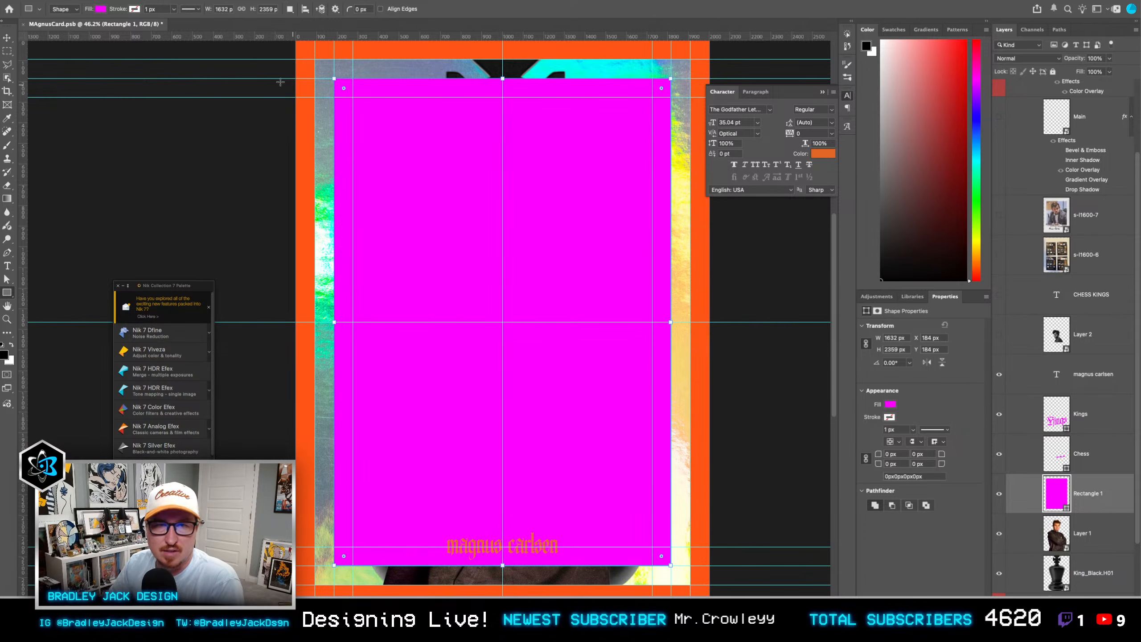
# Step: Remove the inner border rectangle's fill and give it a green stroke 15 px wide
pyautogui.click(134, 9)
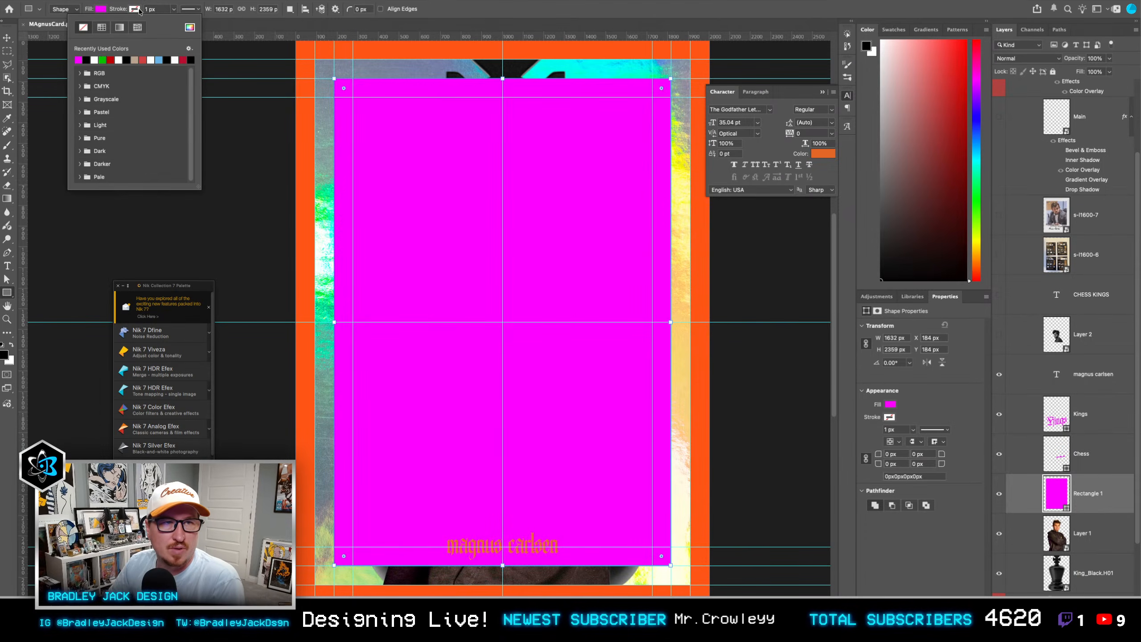
pyautogui.click(166, 8)
pyautogui.write('5')
pyautogui.press('Return')
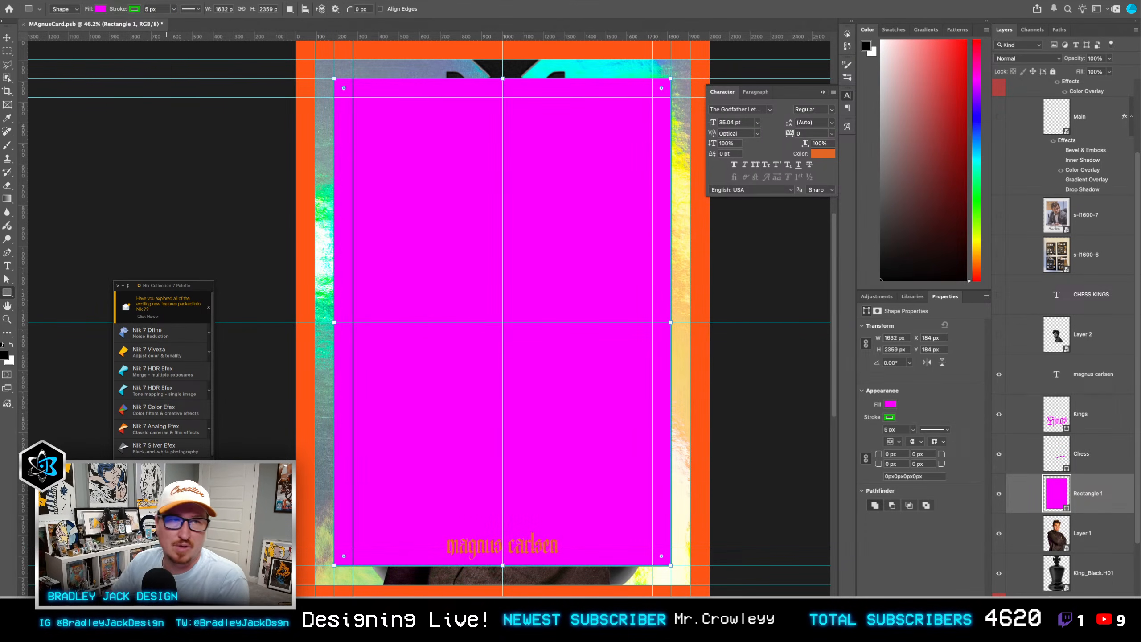
pyautogui.click(101, 9)
pyautogui.click(50, 28)
pyautogui.click(154, 9)
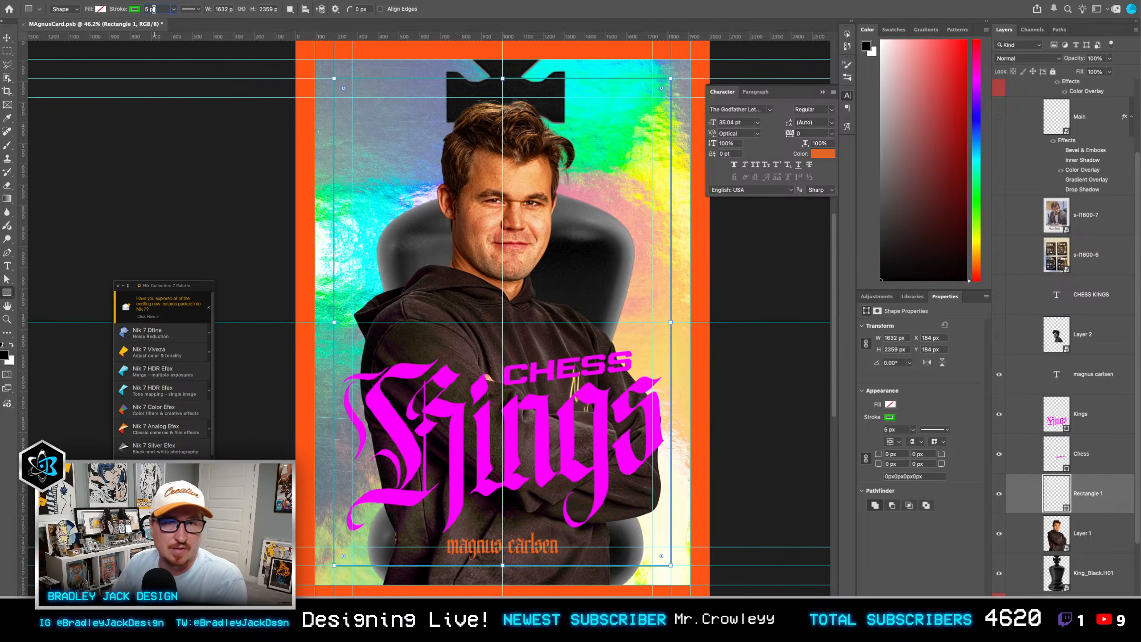
pyautogui.write('15')
pyautogui.press('Return')
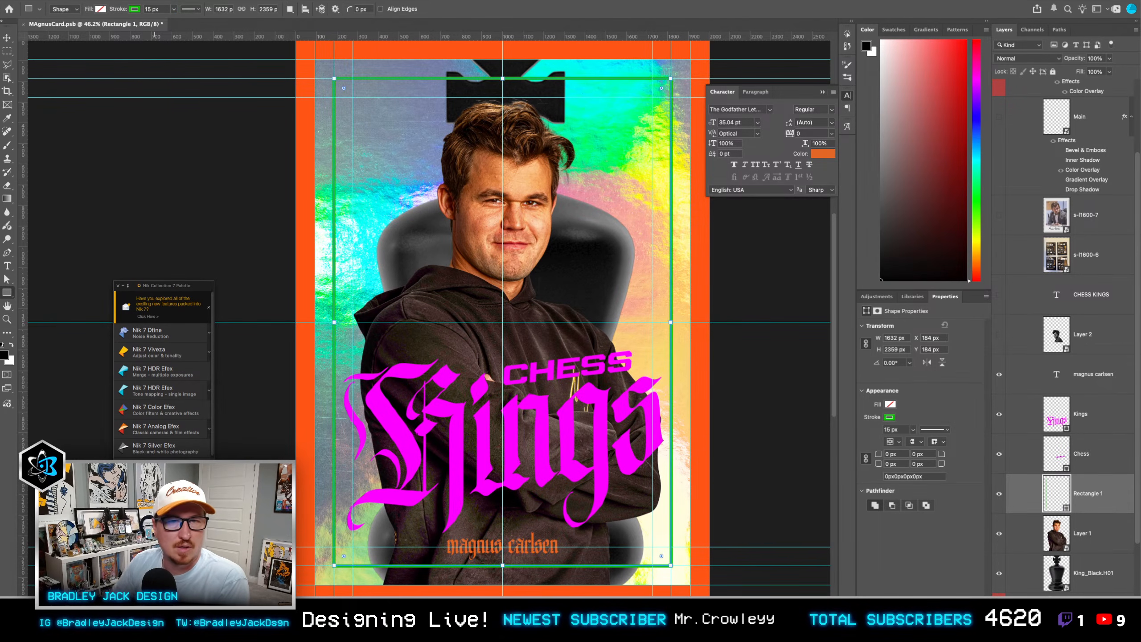
pyautogui.press('v')
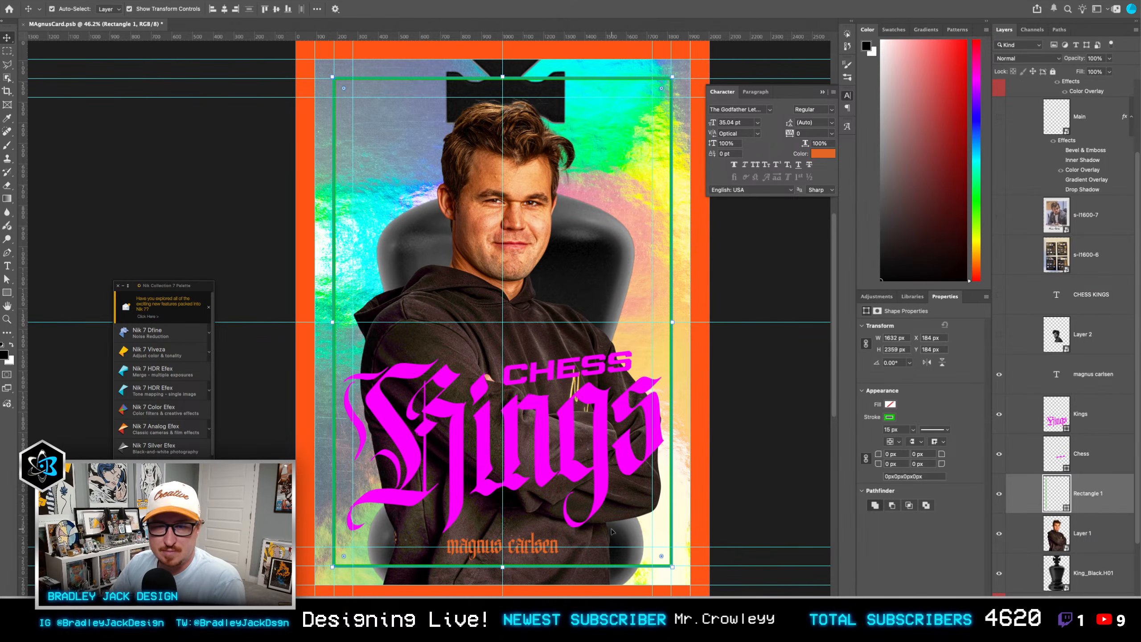
# Step: Switch to Envato in the browser, leave the blackletter font page and search all categories for "ornate border frame"
pyautogui.press('super+Tab')
pyautogui.click(275, 34)
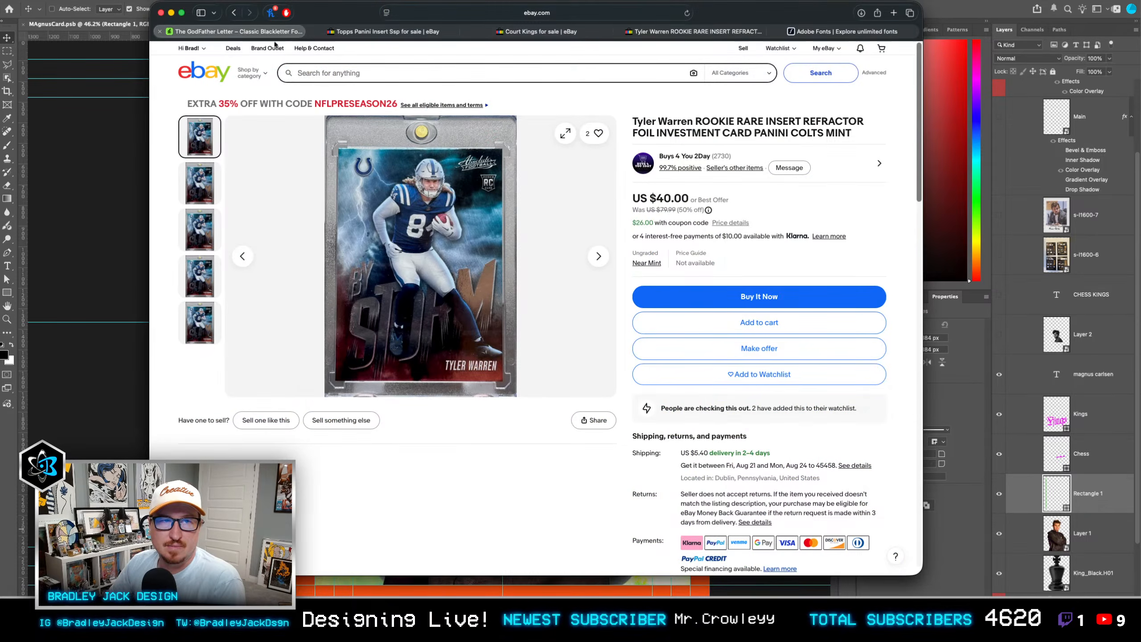
pyautogui.scroll(3, 427, 85)
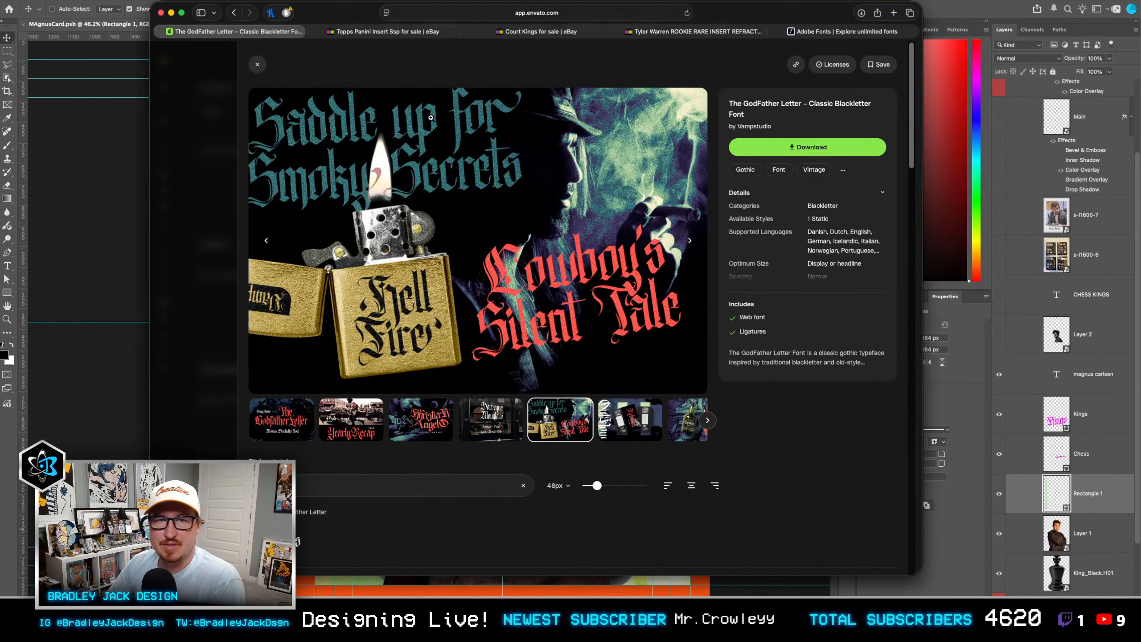
pyautogui.click(258, 64)
pyautogui.tripleClick(430, 56)
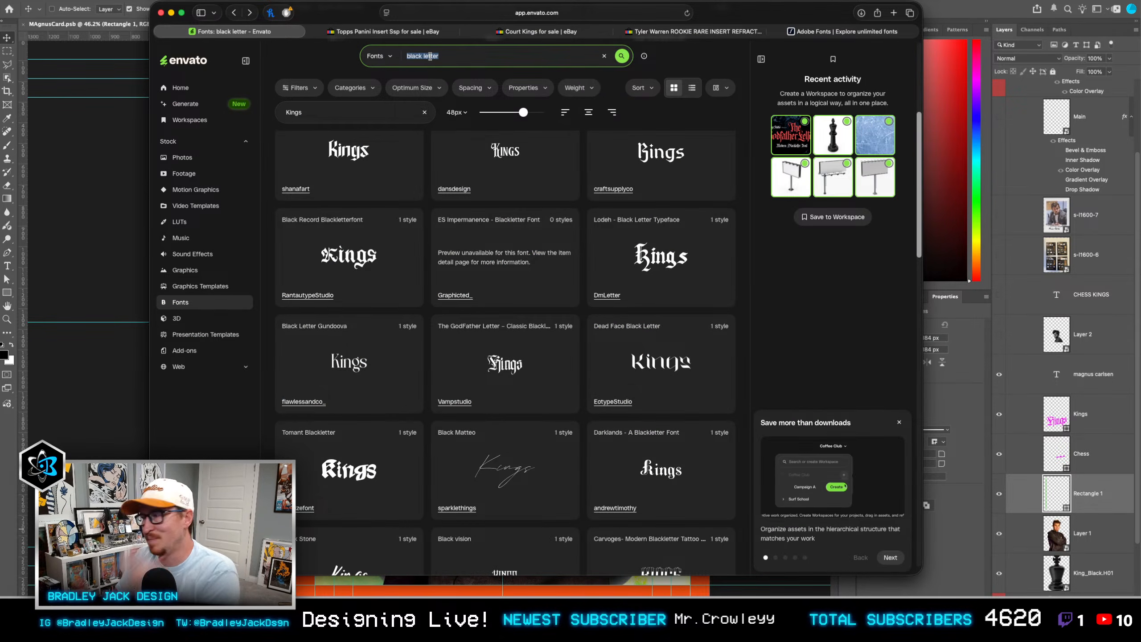
pyautogui.click(184, 60)
pyautogui.click(440, 139)
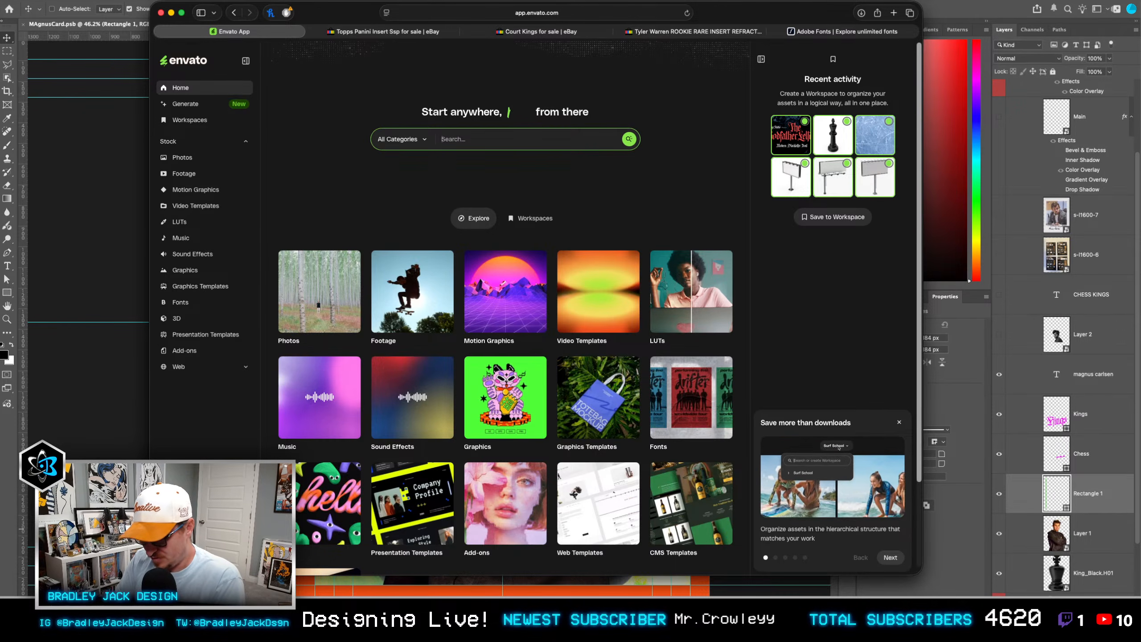
pyautogui.write('ornate borde')
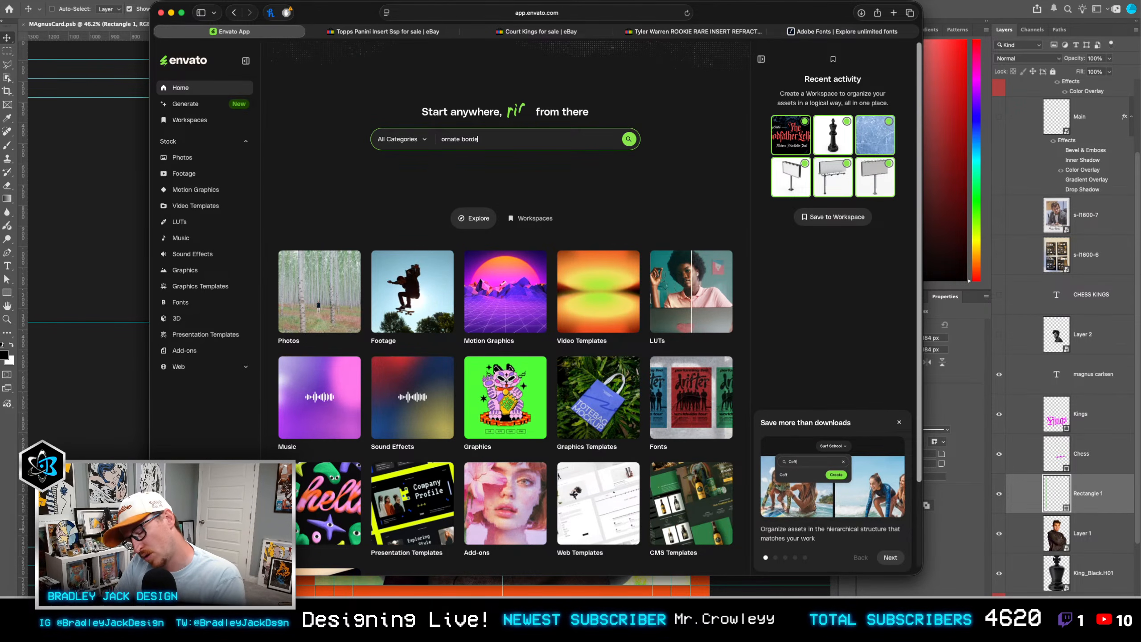
pyautogui.write('r frame')
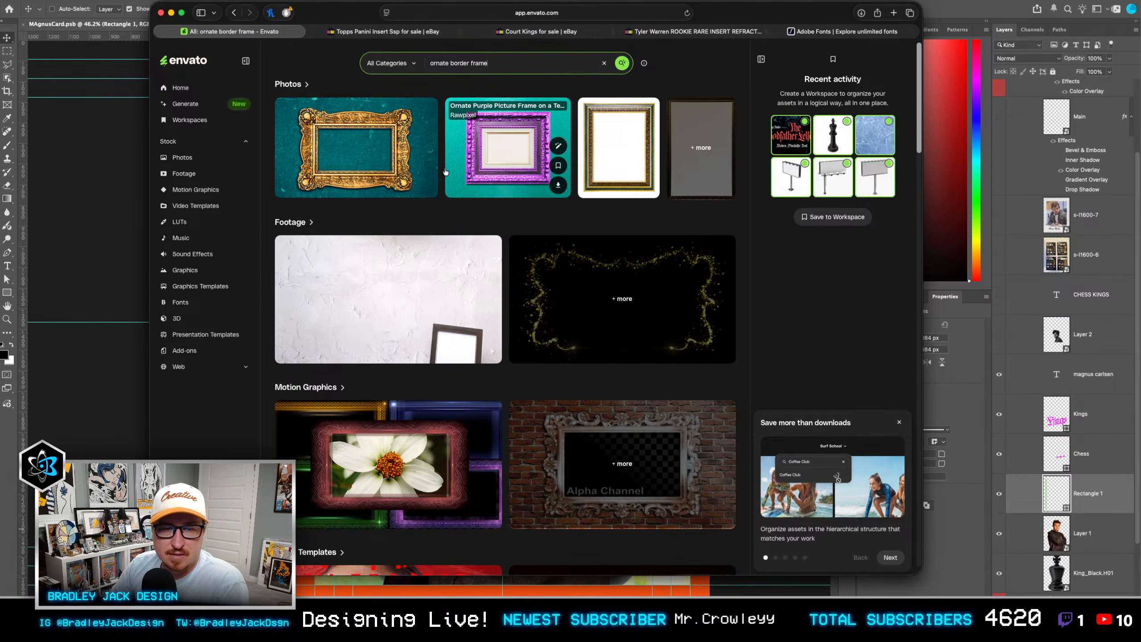
# Step: Look through the Graphics results for ornate border frames and return to the card in Photoshop
pyautogui.scroll(-10, 508, 163)
pyautogui.scroll(-13, 414, 177)
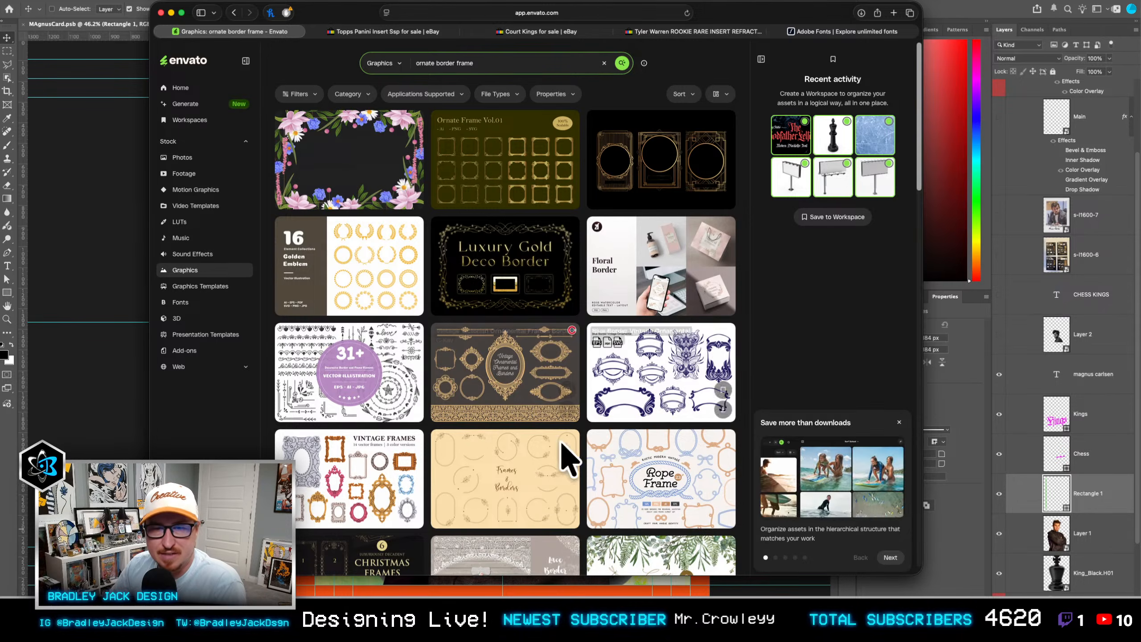
pyautogui.press('cmd+Tab')
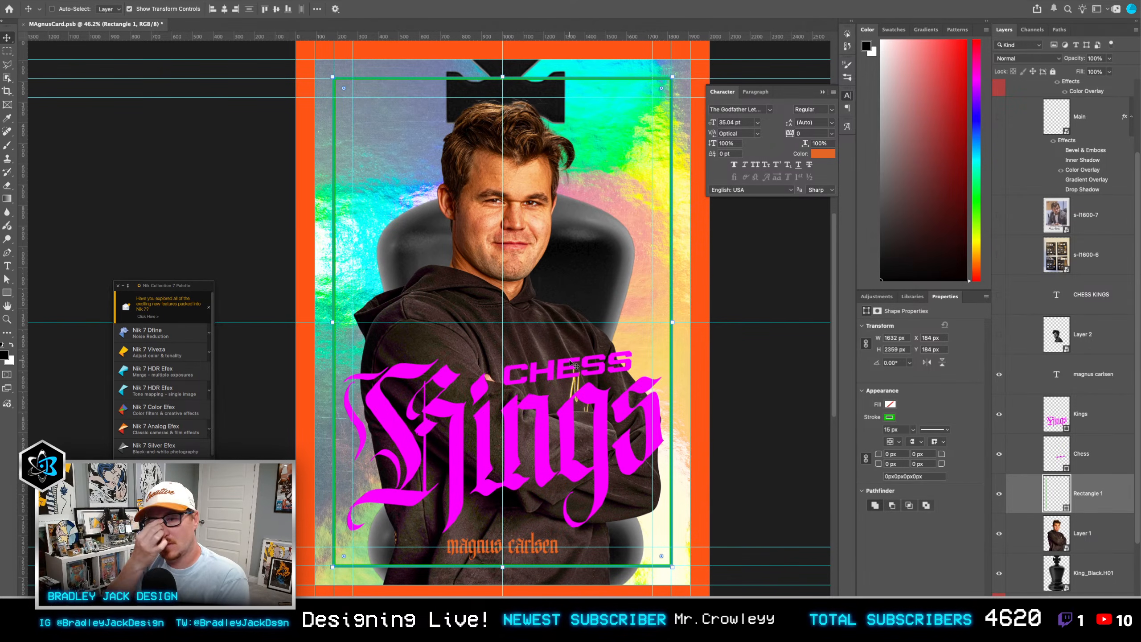
# Step: Return to the Envato home page in the browser and search all categories for "golden frame ornate"
pyautogui.press('super+Tab')
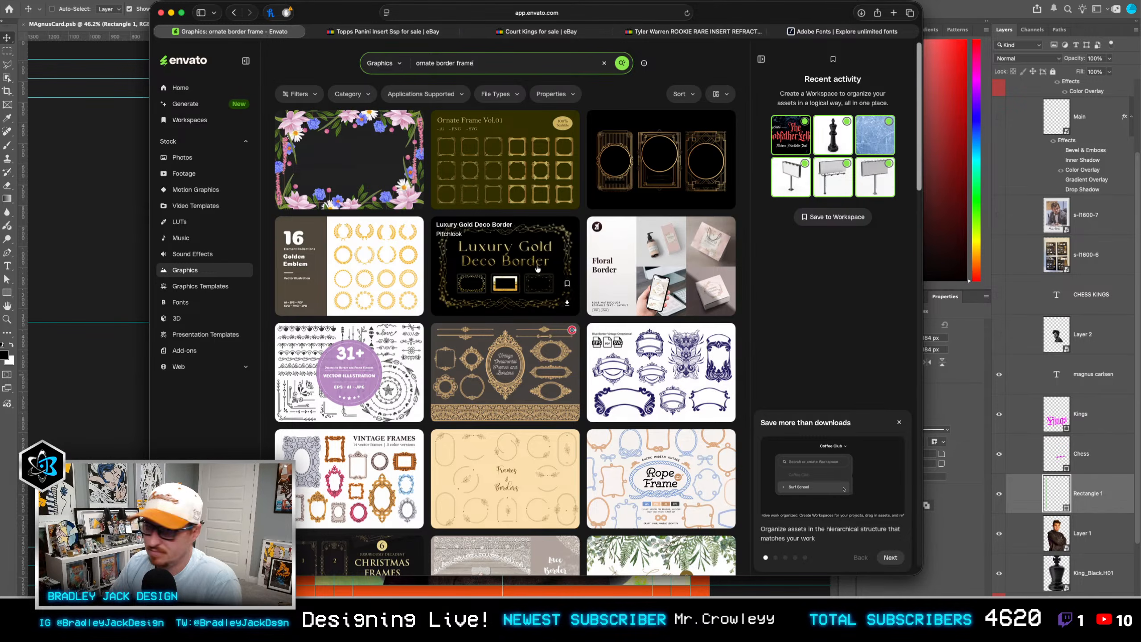
pyautogui.click(235, 13)
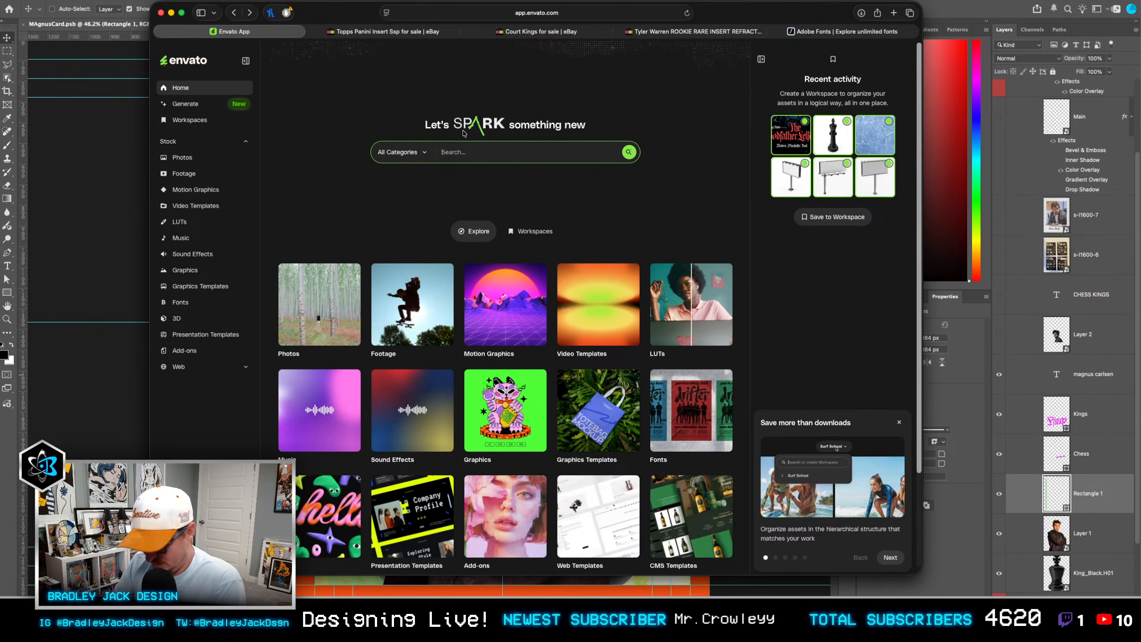
pyautogui.write('golden frame ornate')
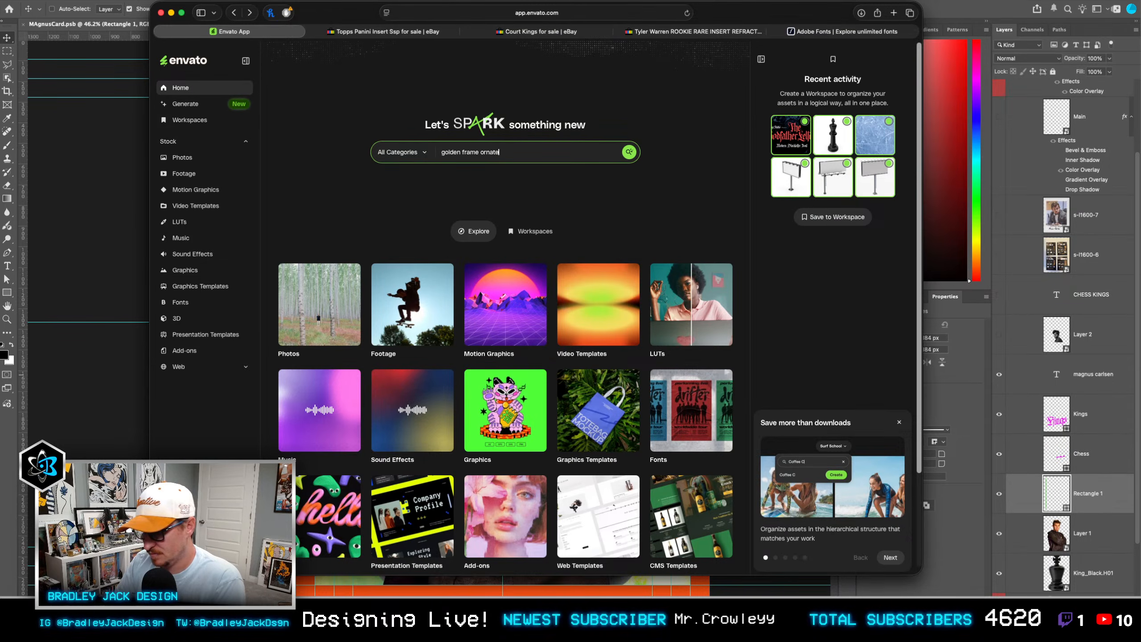
pyautogui.press('Return')
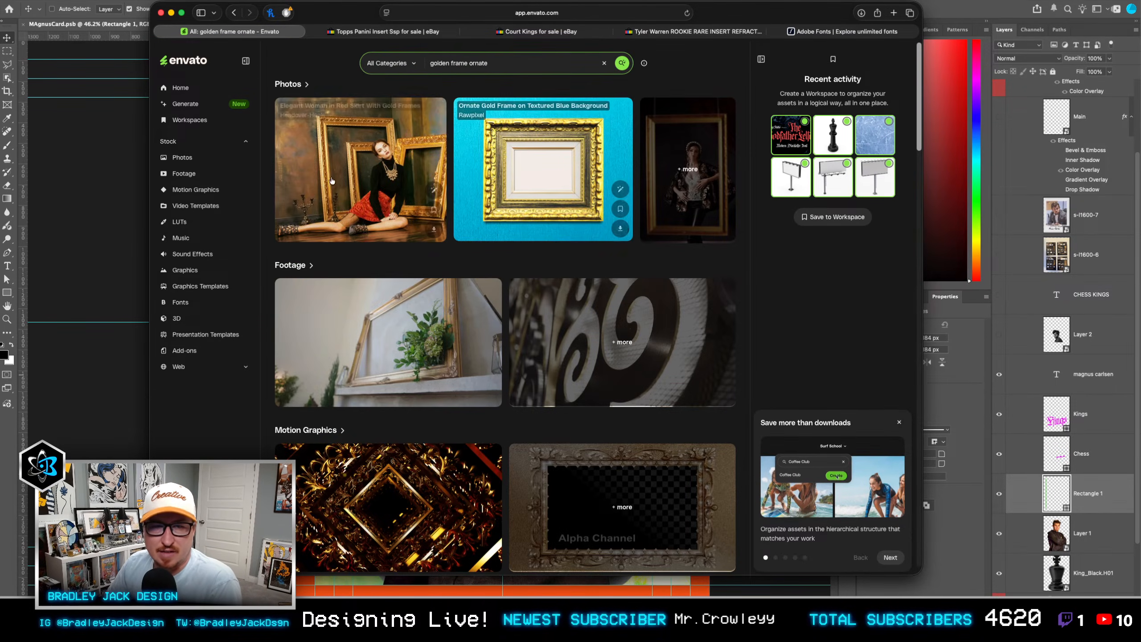
# Step: Narrow the golden frame search to 3D items and examine them for an ornate rectangular gold frame
pyautogui.scroll(-7, 375, 205)
pyautogui.scroll(-15, 382, 208)
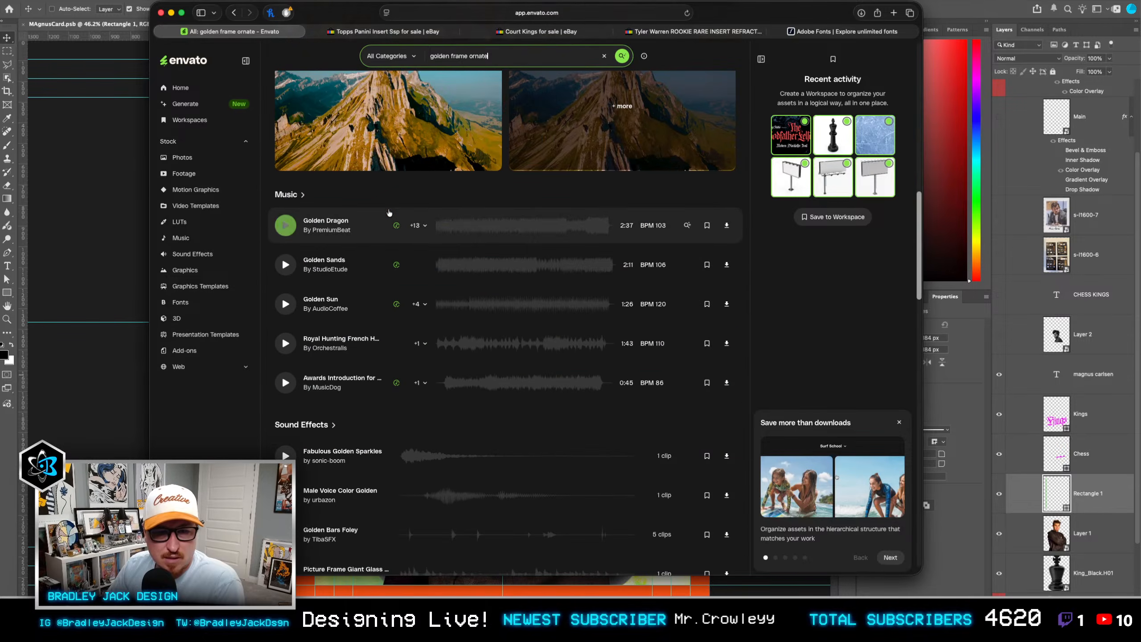
pyautogui.scroll(-6, 390, 212)
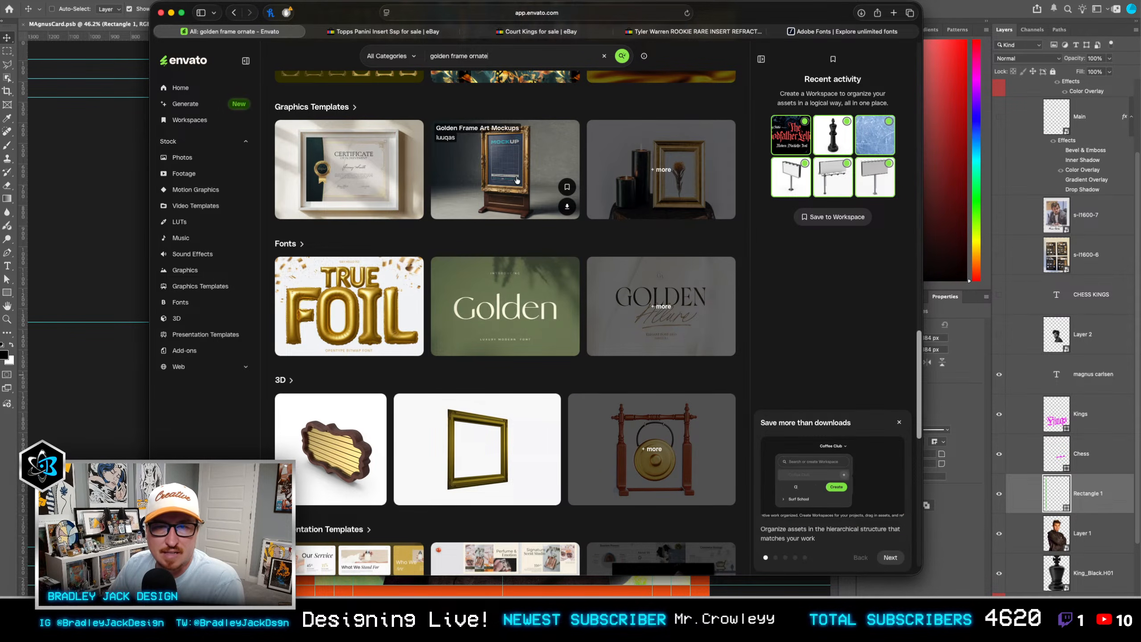
pyautogui.scroll(-3, 341, 292)
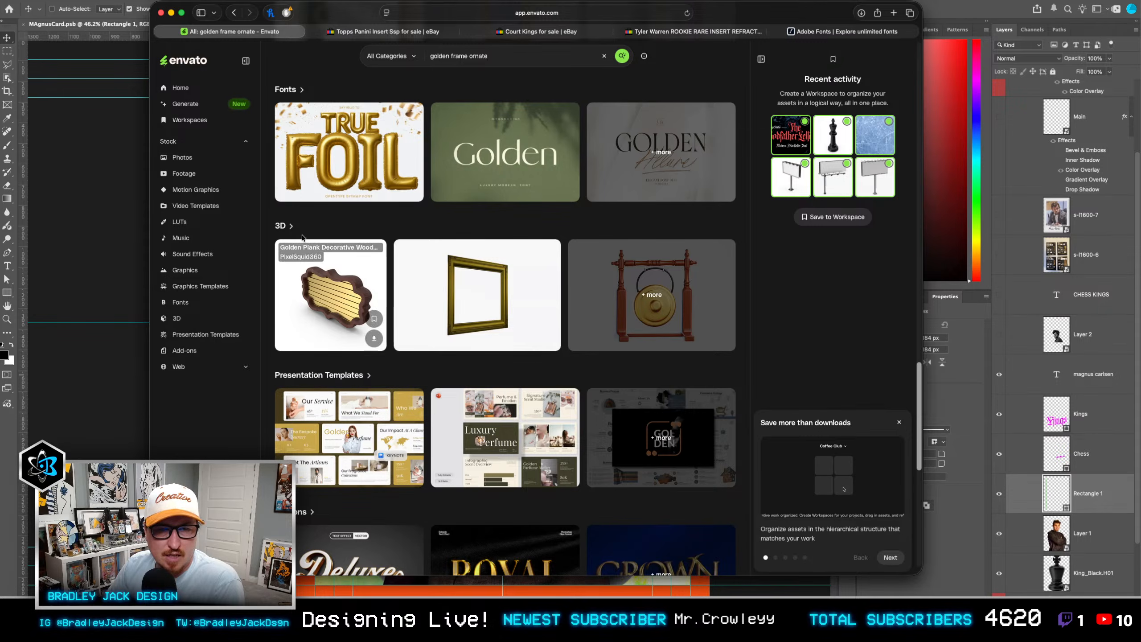
pyautogui.click(283, 226)
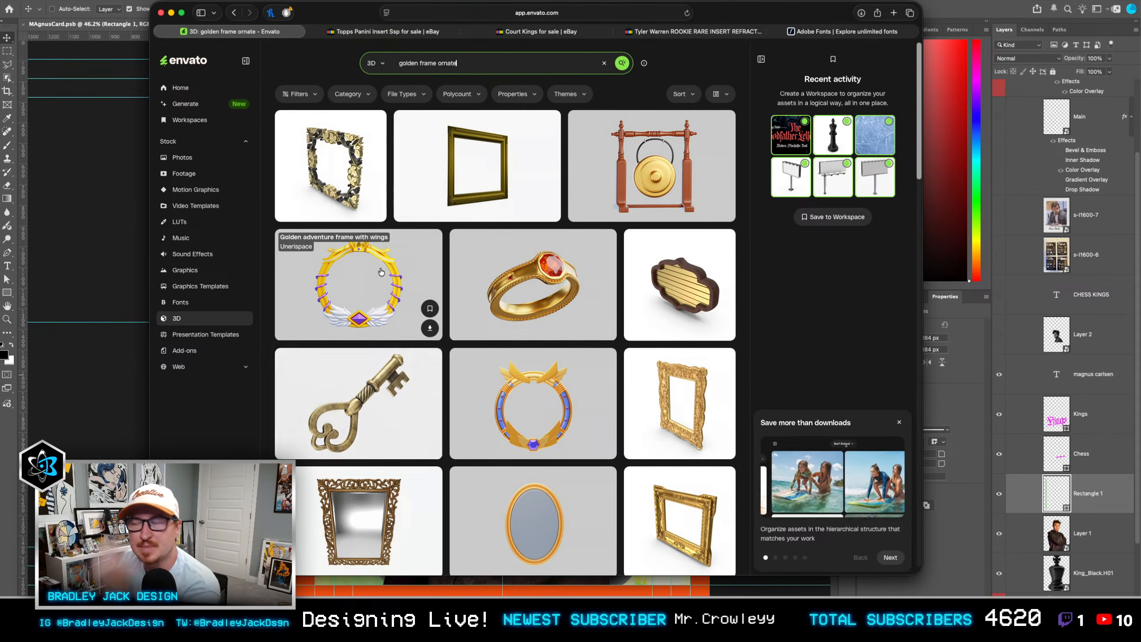
pyautogui.scroll(-3, 545, 286)
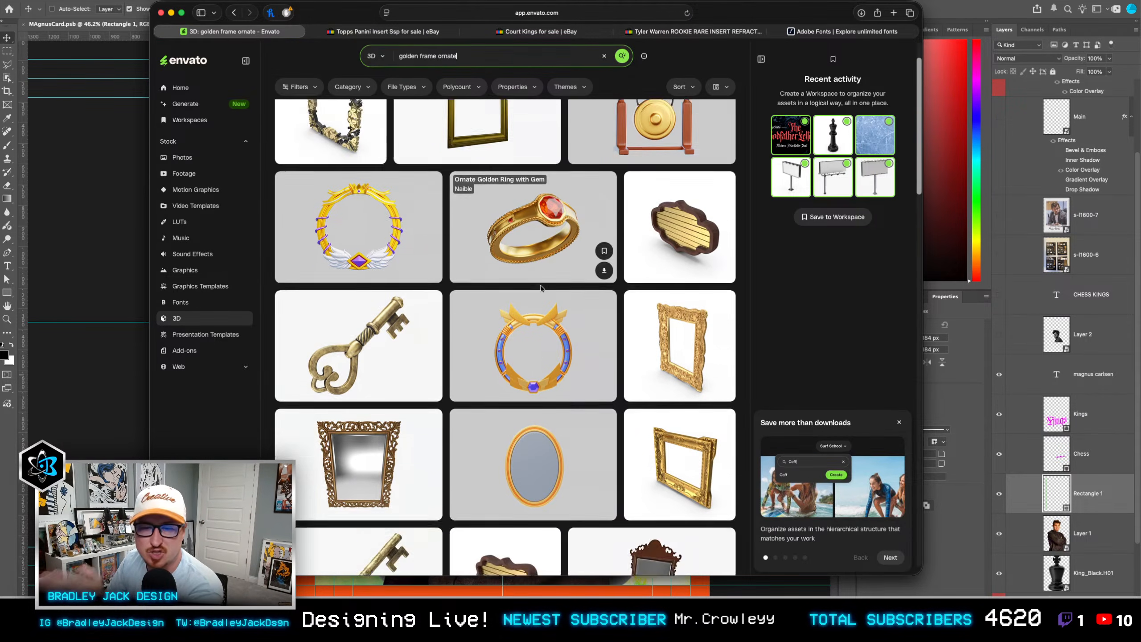
pyautogui.scroll(-8, 545, 286)
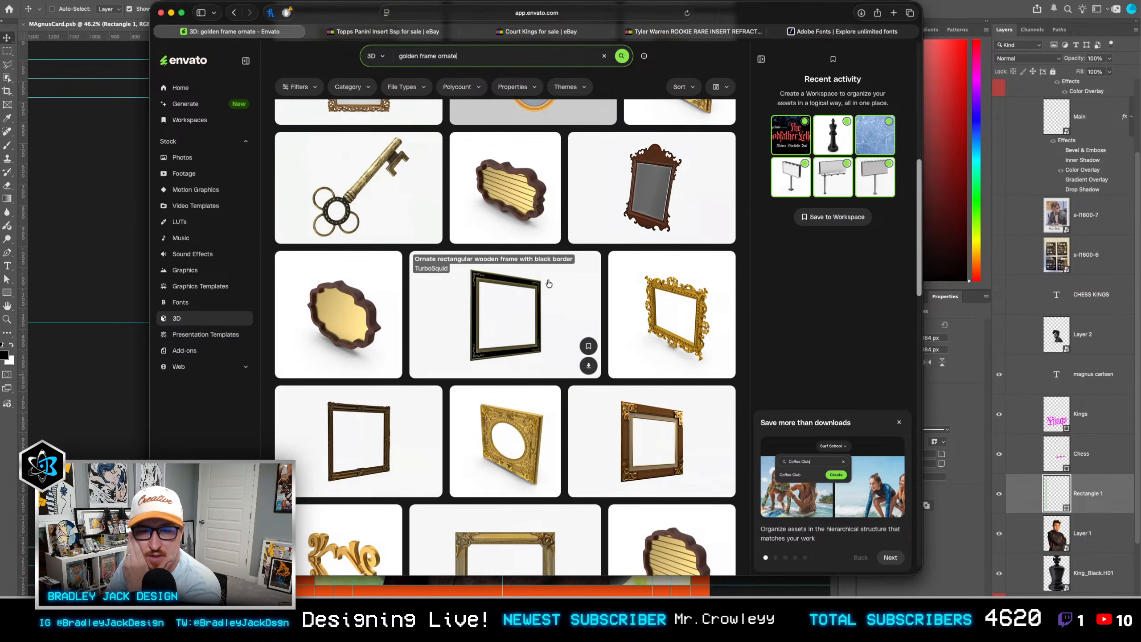
pyautogui.scroll(-8, 549, 284)
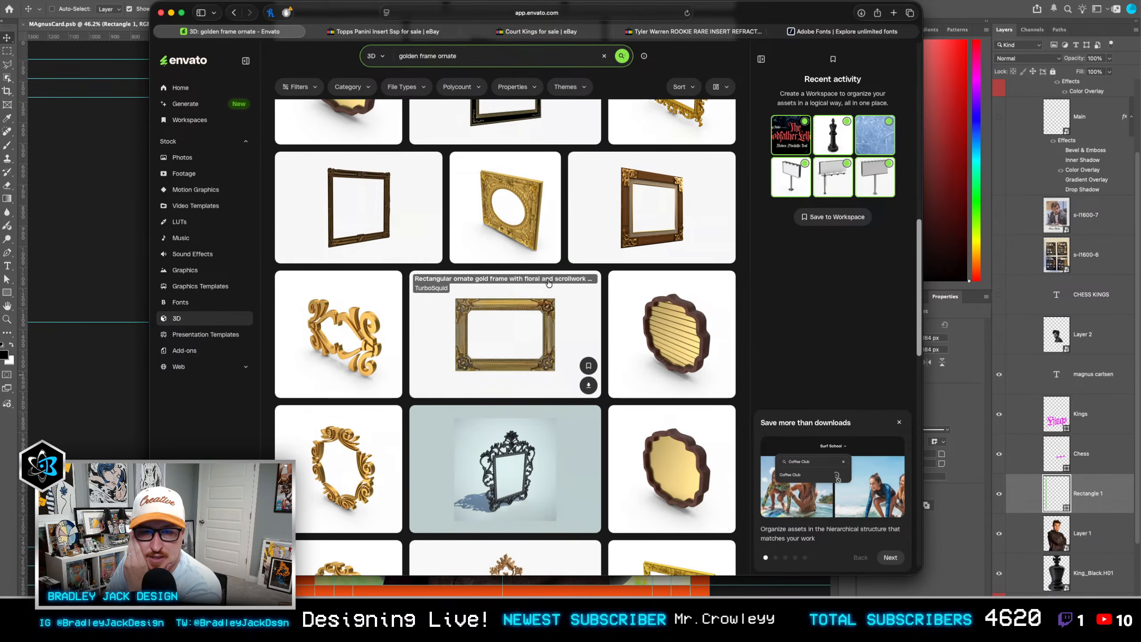
pyautogui.scroll(-6, 549, 283)
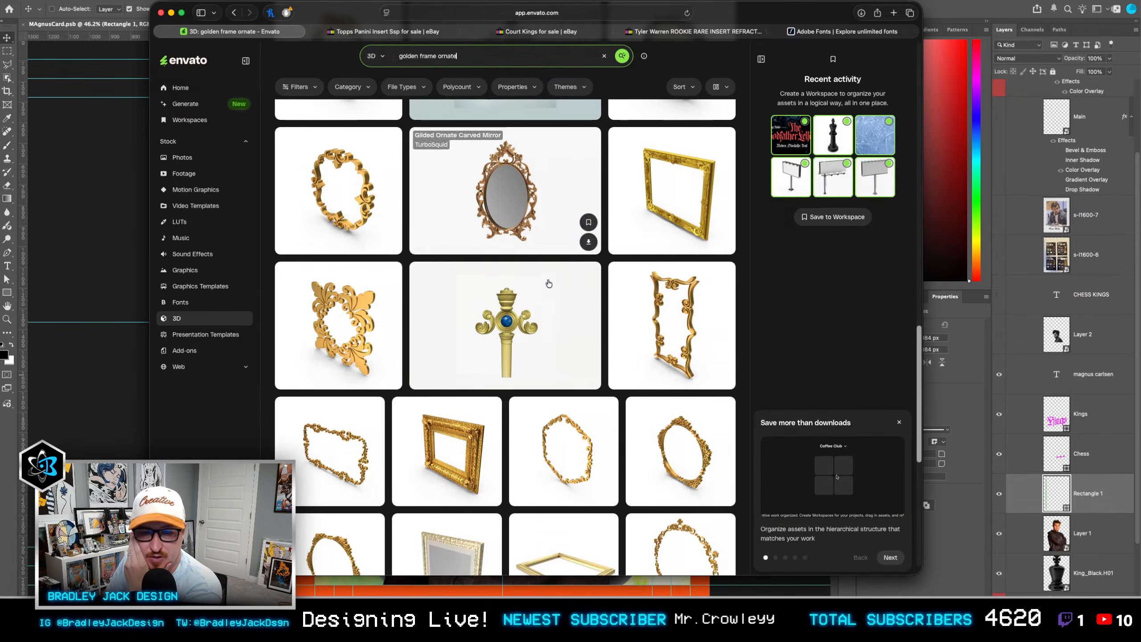
pyautogui.scroll(-1, 549, 283)
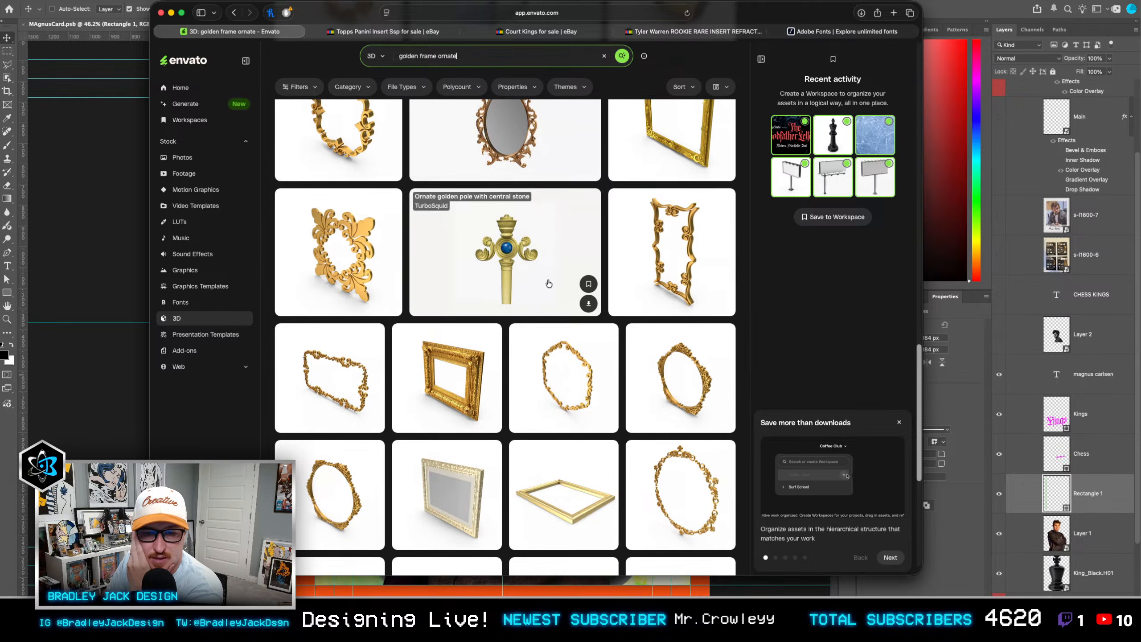
pyautogui.scroll(-3, 549, 283)
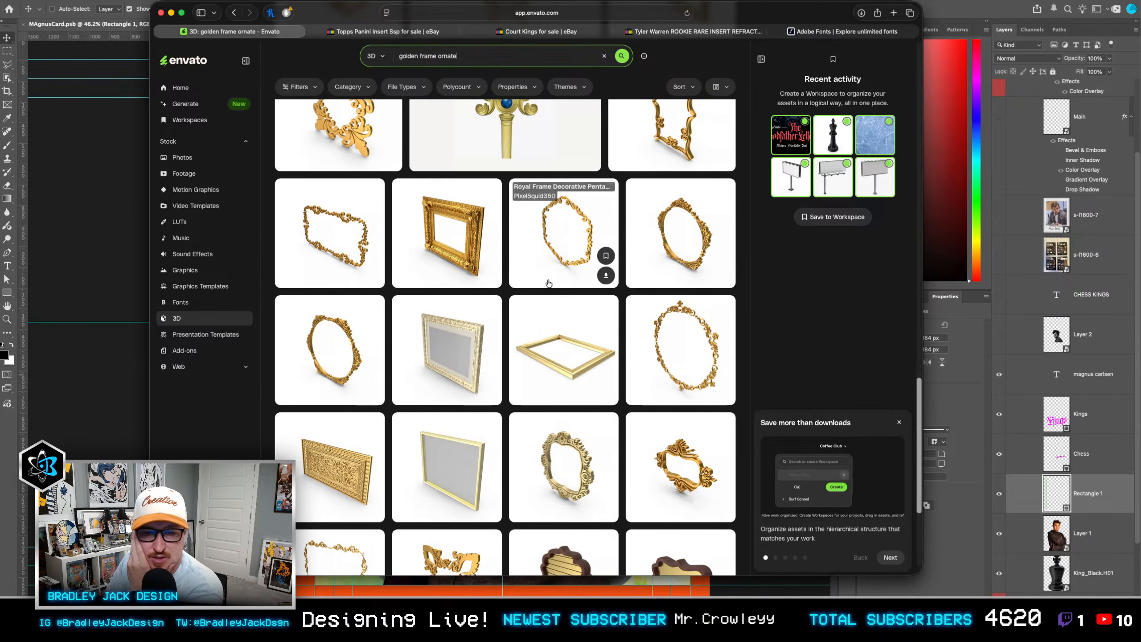
# Step: Preview the thick gold PixelSquid360 frame and its thinner landscape alternative, rotating each to face straight forward
pyautogui.click(462, 231)
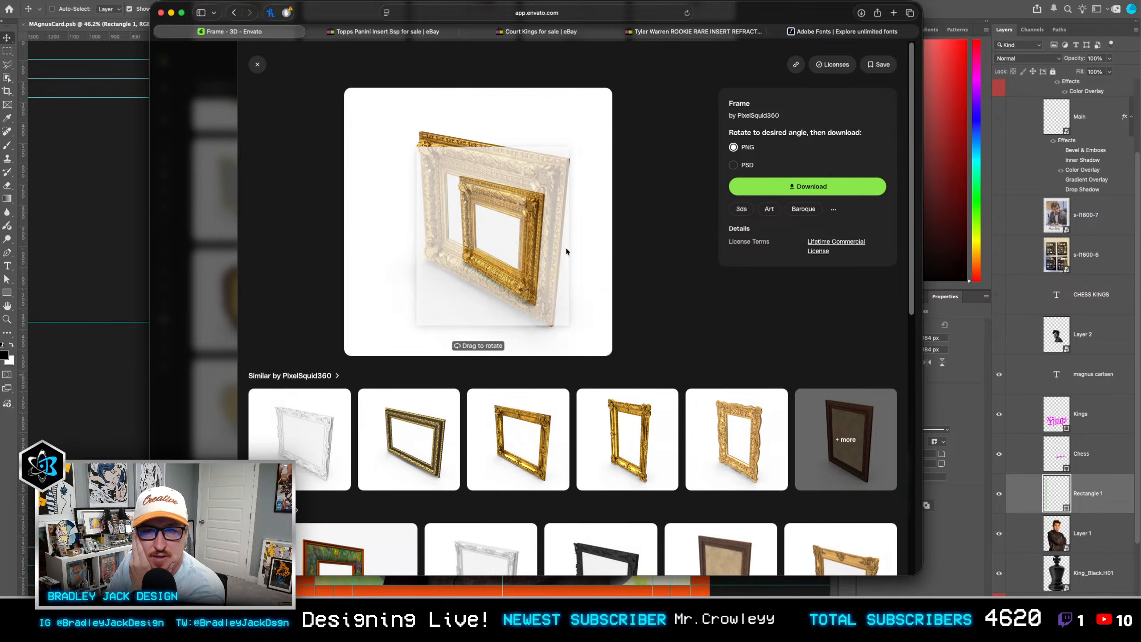
pyautogui.click(734, 165)
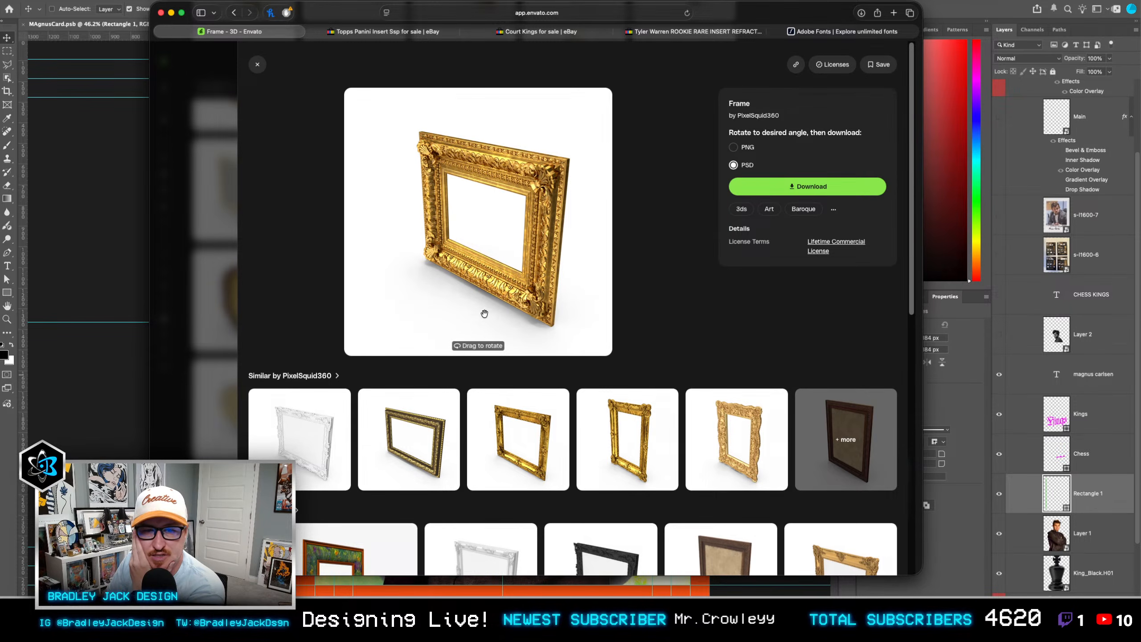
pyautogui.moveTo(510, 283); pyautogui.dragTo(487, 219)
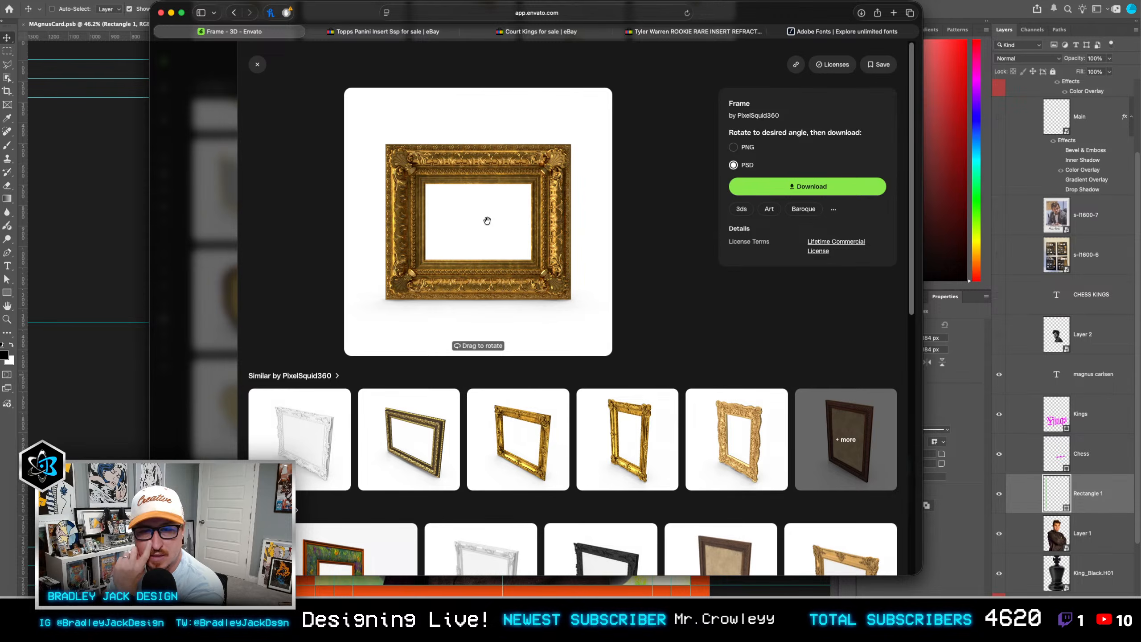
pyautogui.click(538, 427)
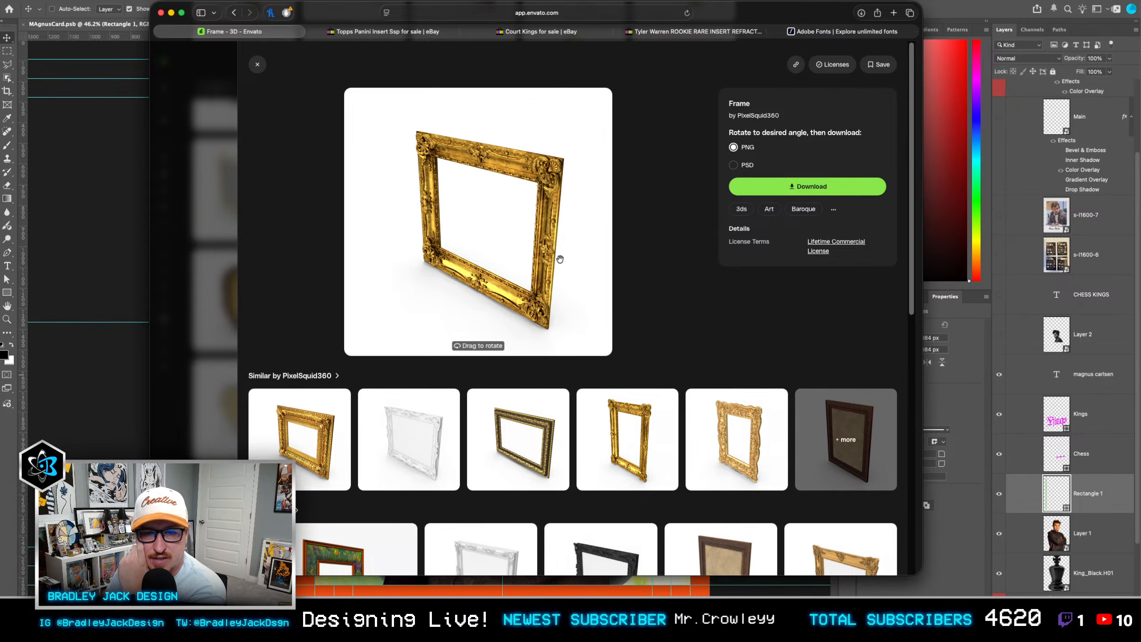
pyautogui.moveTo(594, 231); pyautogui.dragTo(455, 232)
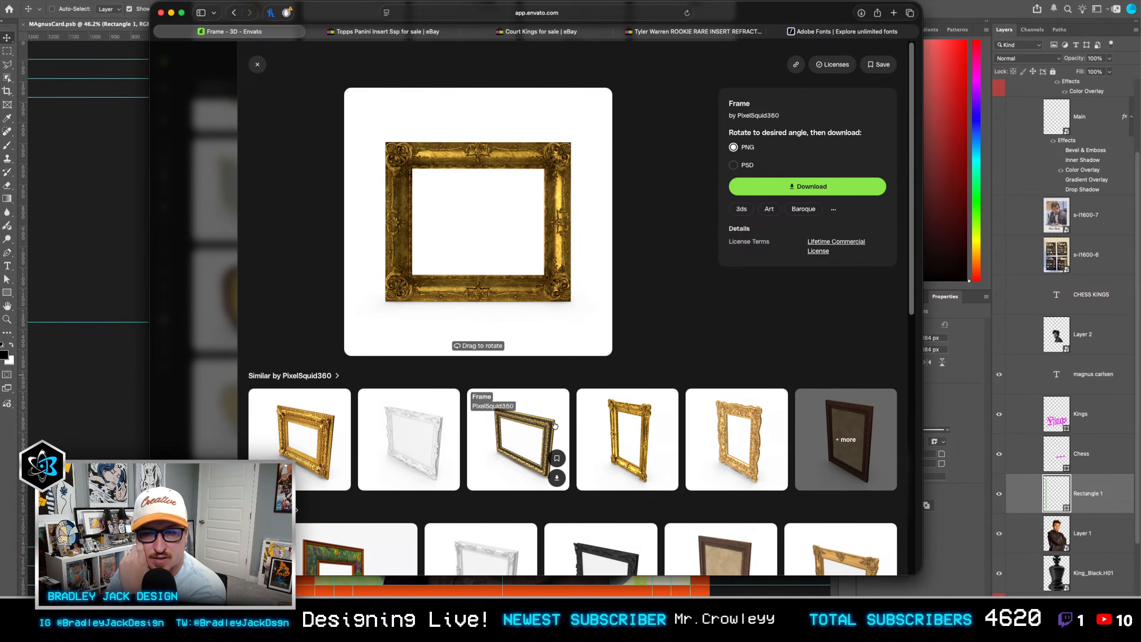
# Step: Open the similar portrait gold frame with ornate corners, rotate it to face straight forward and download it as a PSD
pyautogui.click(593, 411)
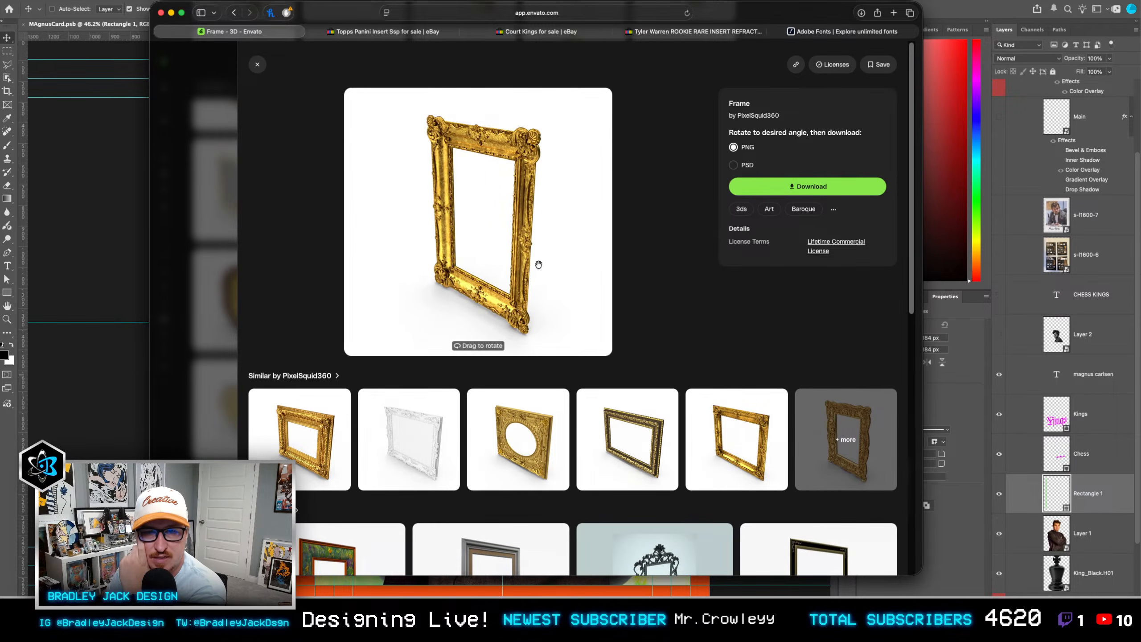
pyautogui.moveTo(534, 276); pyautogui.dragTo(541, 241)
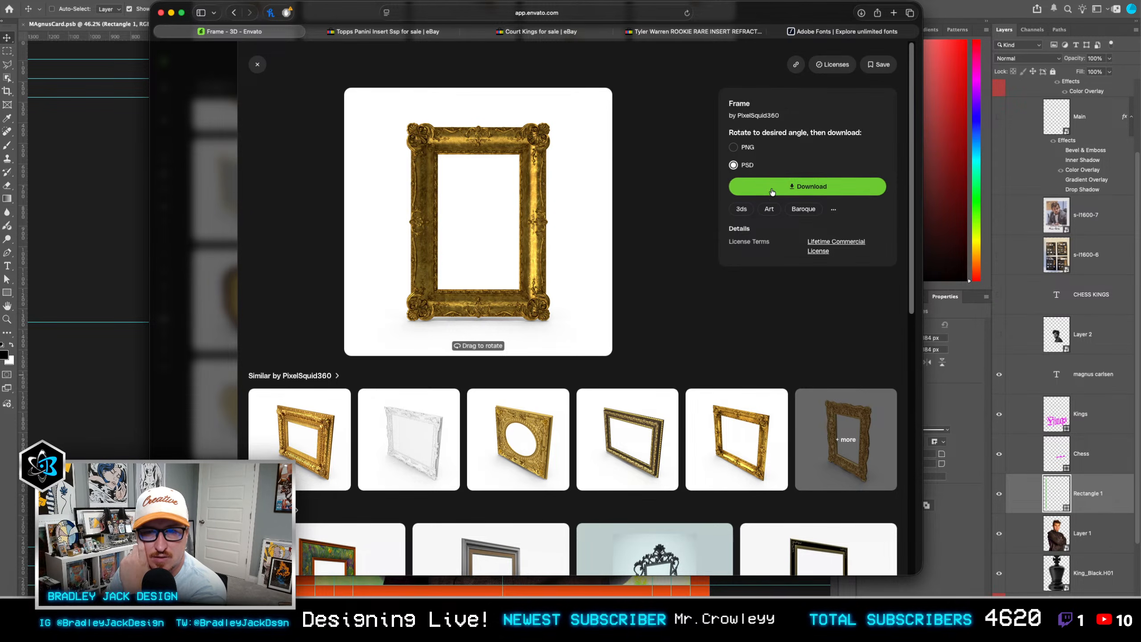
pyautogui.click(758, 188)
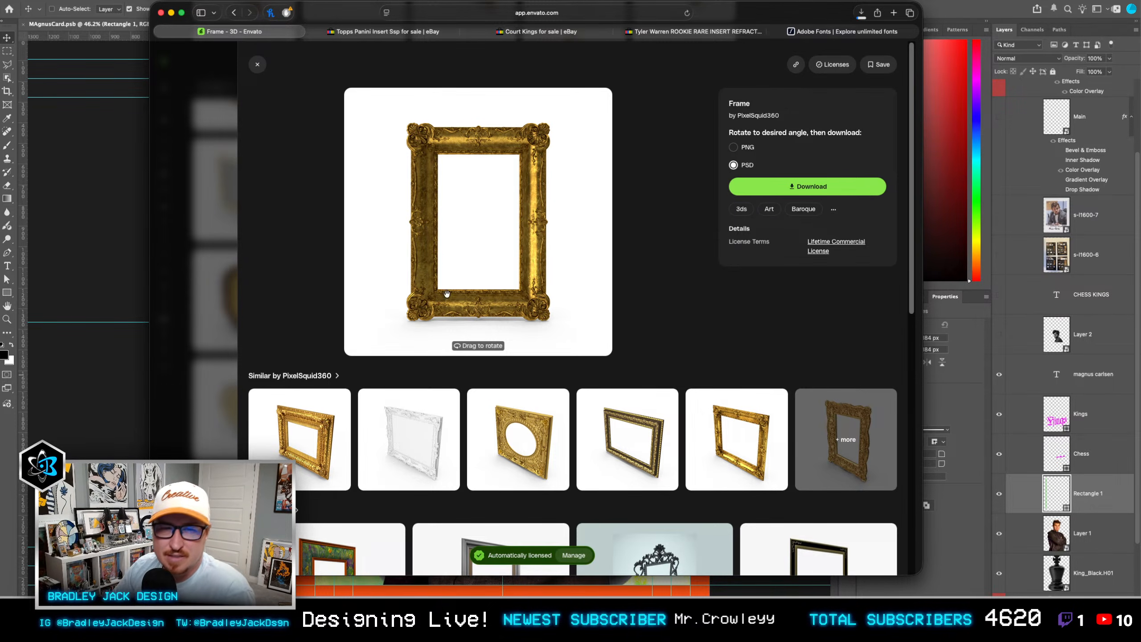
# Step: Switch back to Photoshop, hide the King_Black.H01 layer and place the downloaded ornate portrait gold frame PSD above it
pyautogui.click(97, 247)
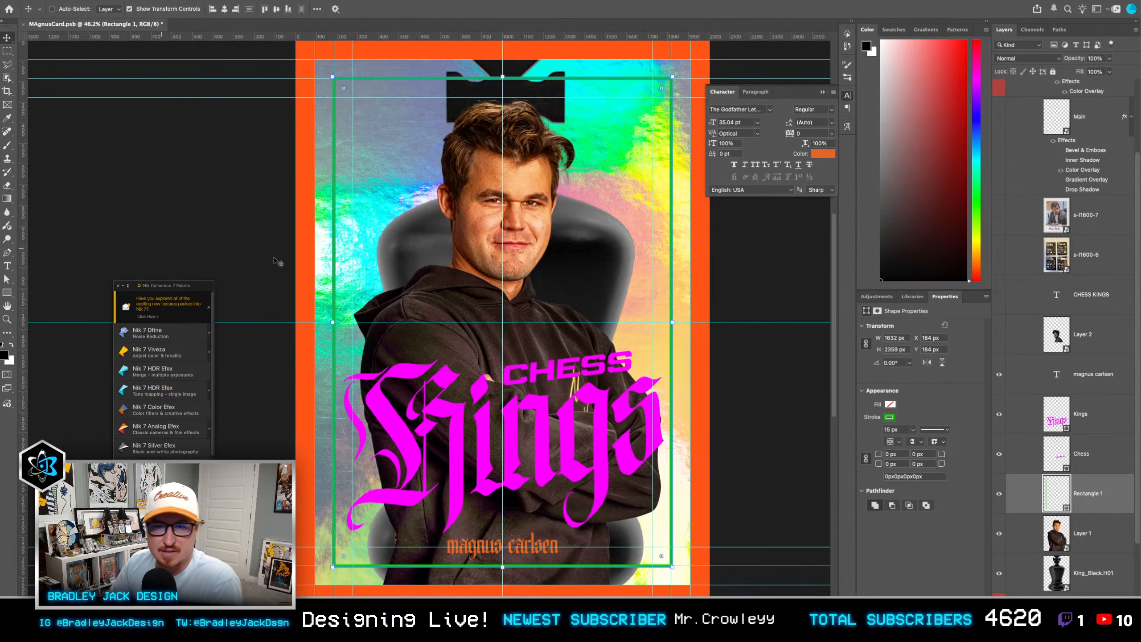
pyautogui.scroll(-2, 1081, 568)
pyautogui.click(1083, 557)
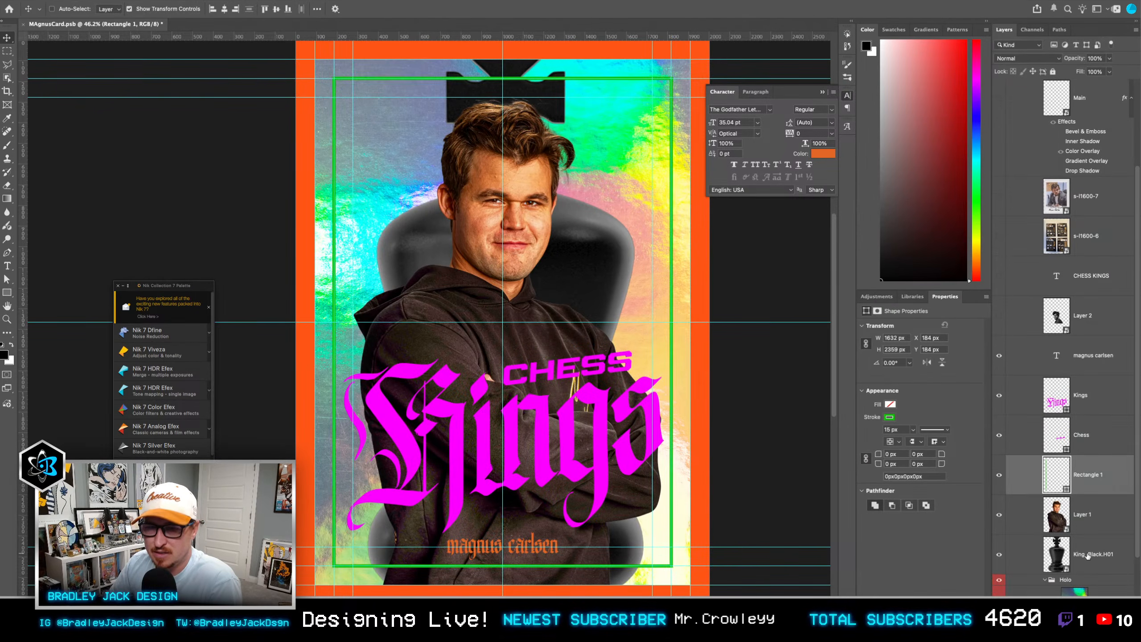
pyautogui.click(1003, 558)
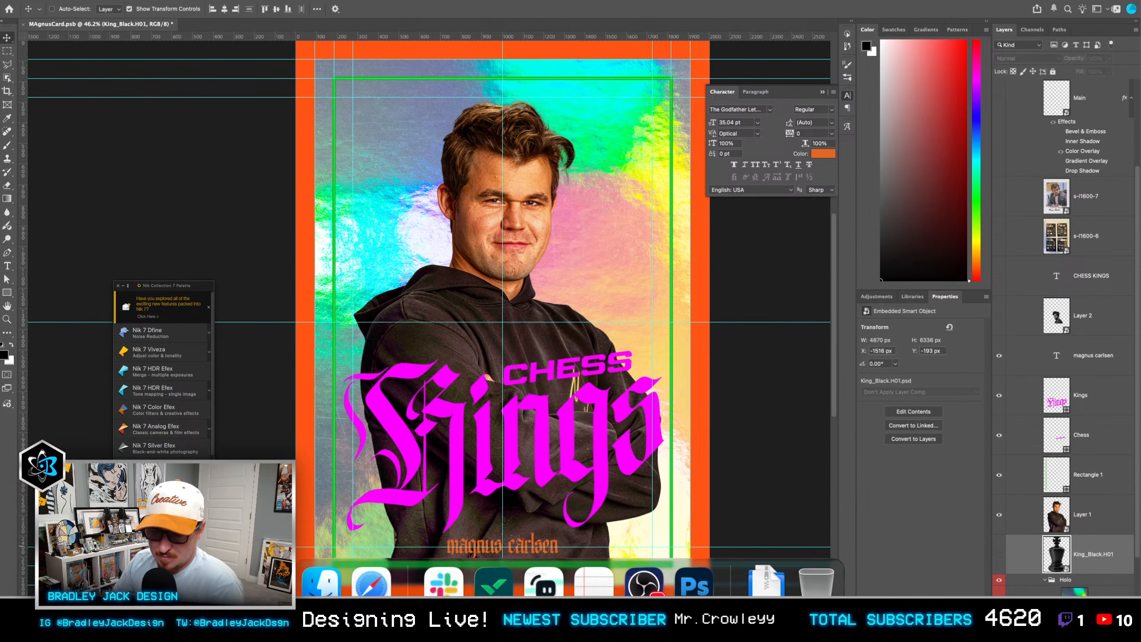
pyautogui.press('super+Tab')
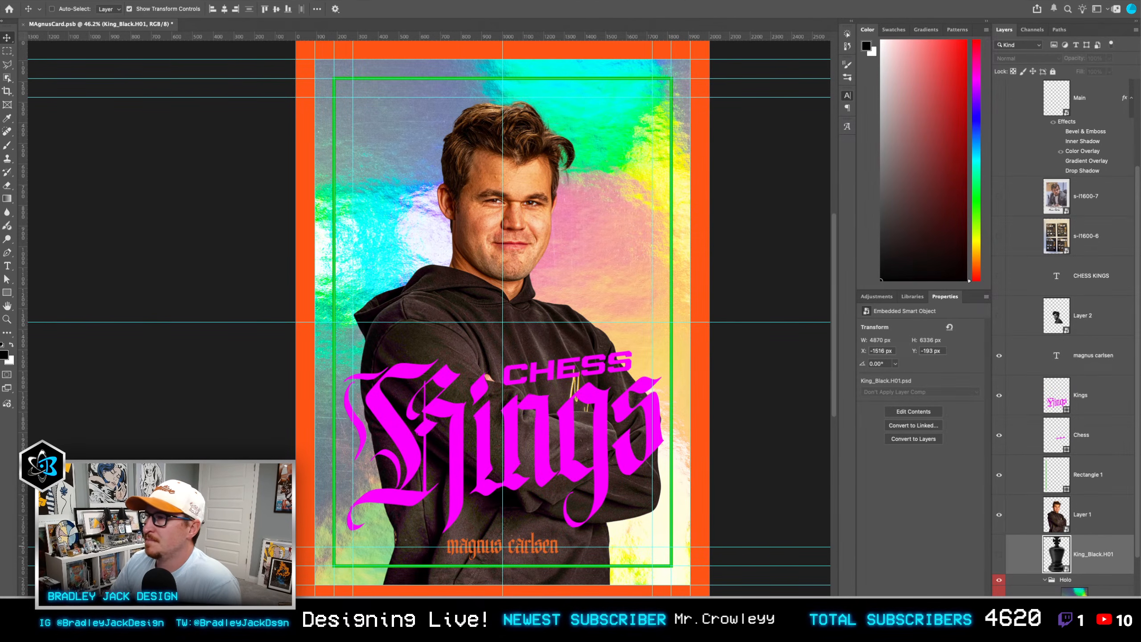
pyautogui.moveTo(1140, 246); pyautogui.dragTo(566, 251)
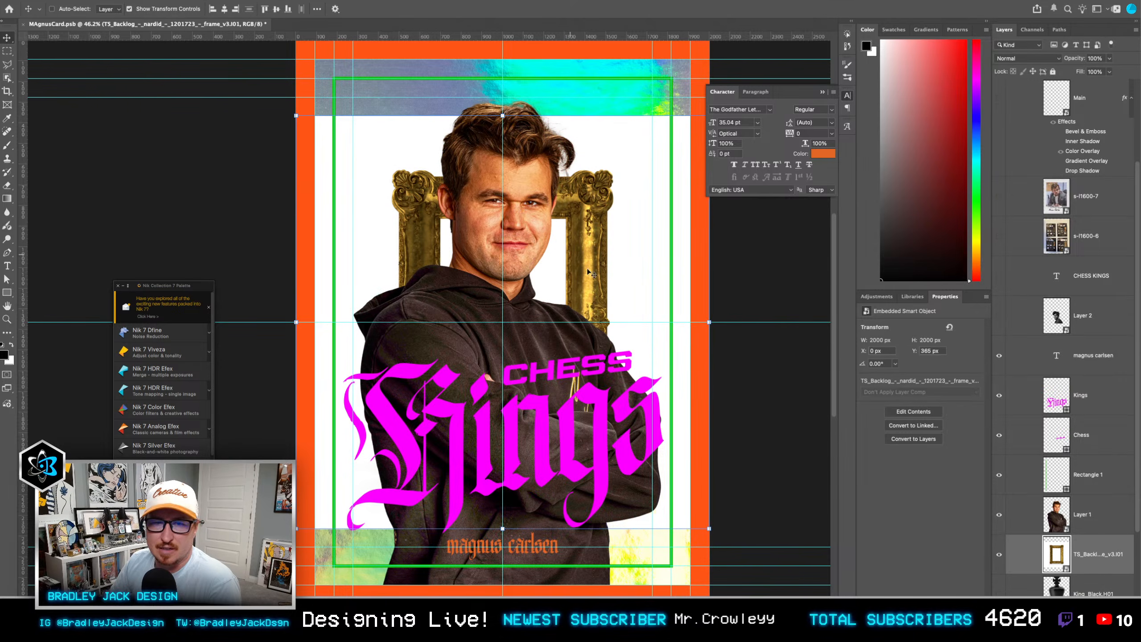
# Step: Hide the white Background inside the frame's smart object, save it, and enlarge the frame on the card to about 1728 × 2385 px
pyautogui.doubleClick(1057, 553)
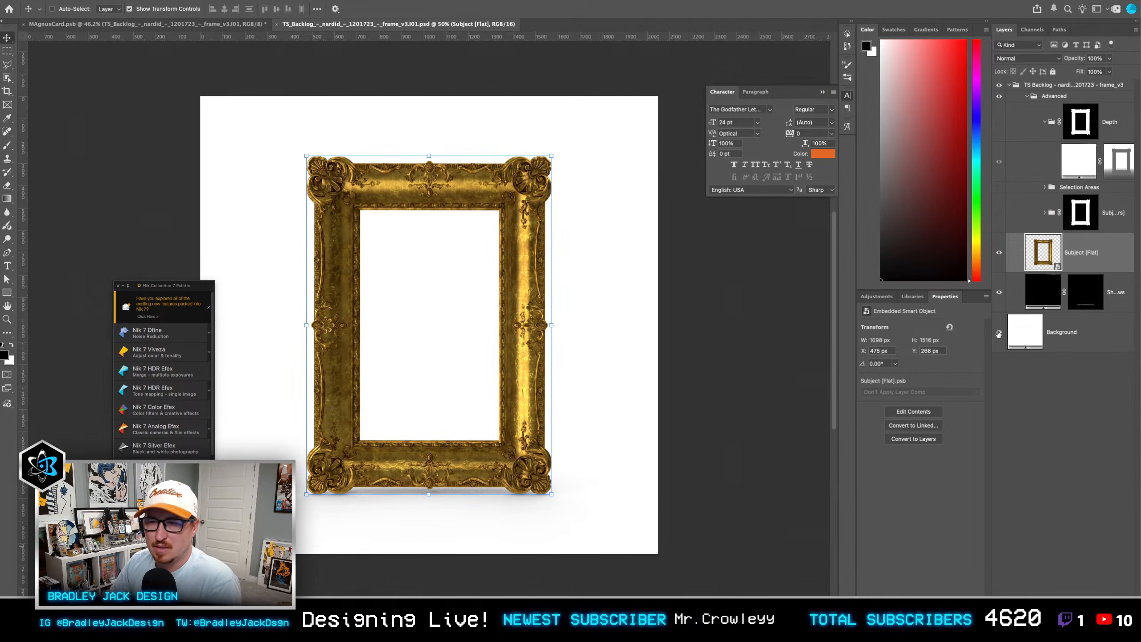
pyautogui.moveTo(998, 302); pyautogui.dragTo(997, 304)
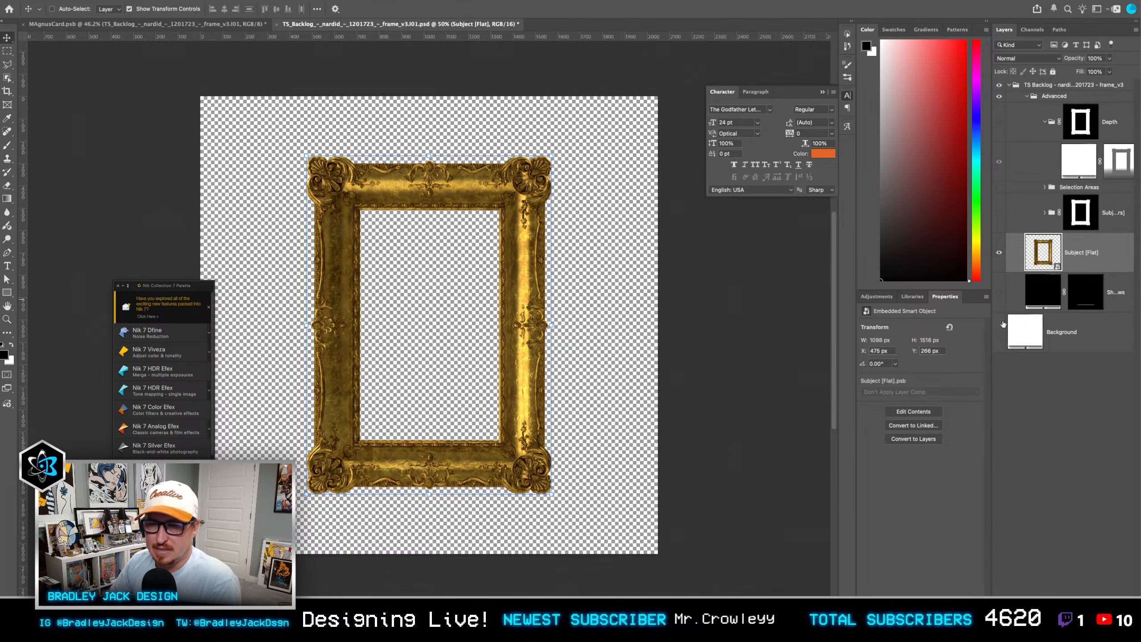
pyautogui.click(1084, 342)
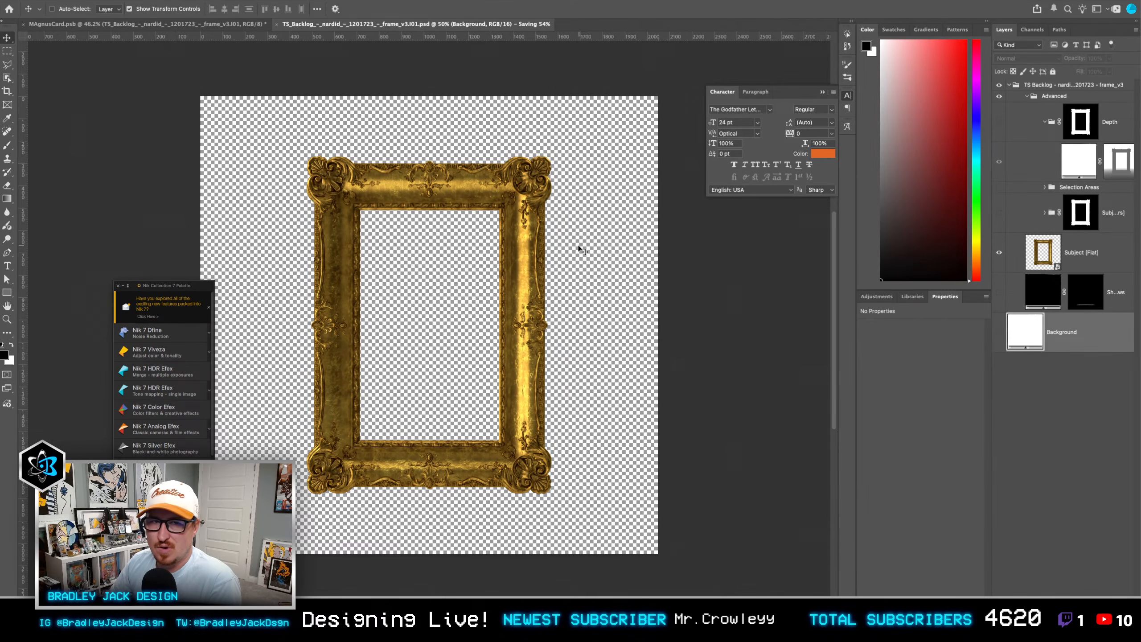
pyautogui.click(186, 25)
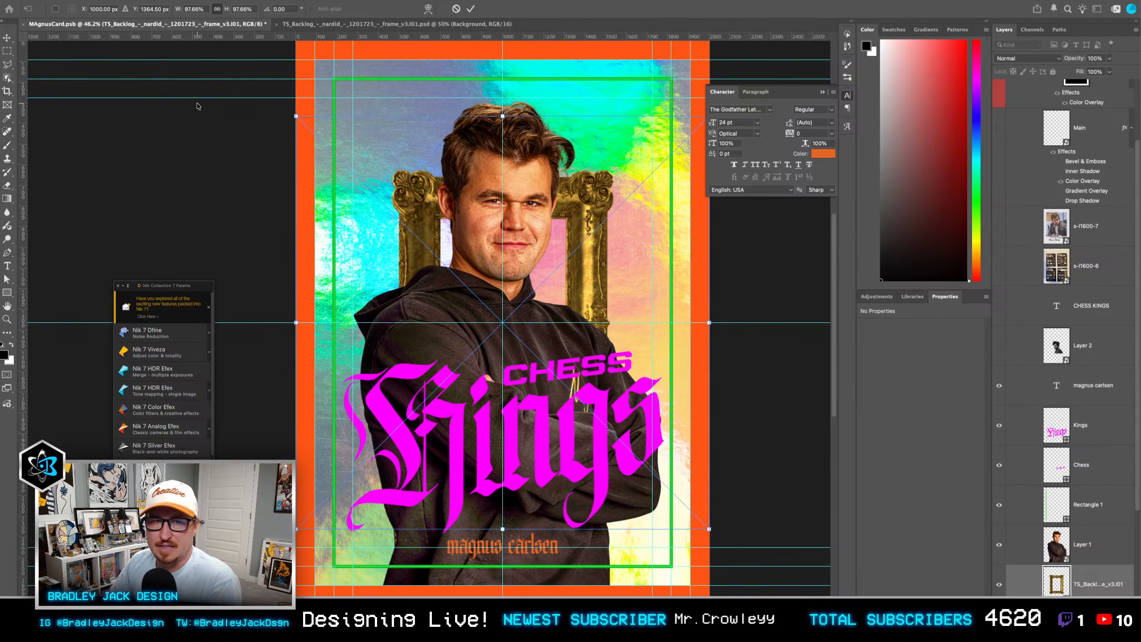
pyautogui.moveTo(296, 116); pyautogui.dragTo(116, 48)
pyautogui.press('Return')
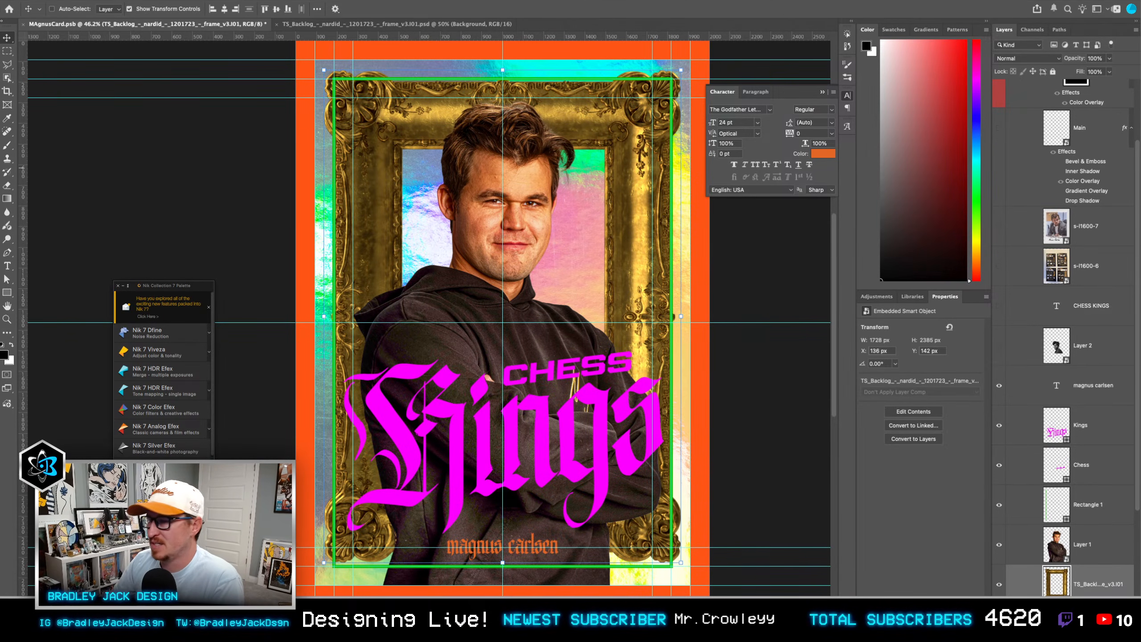
# Step: Examine the Marie Antoinette poster in the browser as a reference for an ornate gold frame behind a figure
pyautogui.press('super+Tab')
pyautogui.moveTo(287, 12); pyautogui.dragTo(1140, 58)
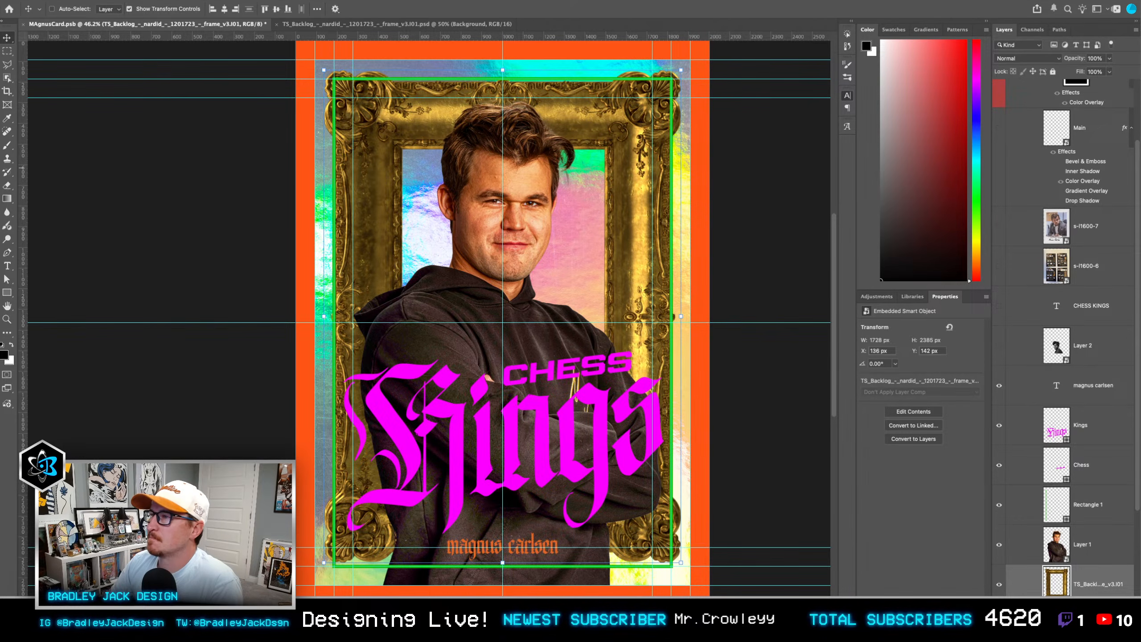
pyautogui.moveTo(1140, 85); pyautogui.dragTo(712, 72)
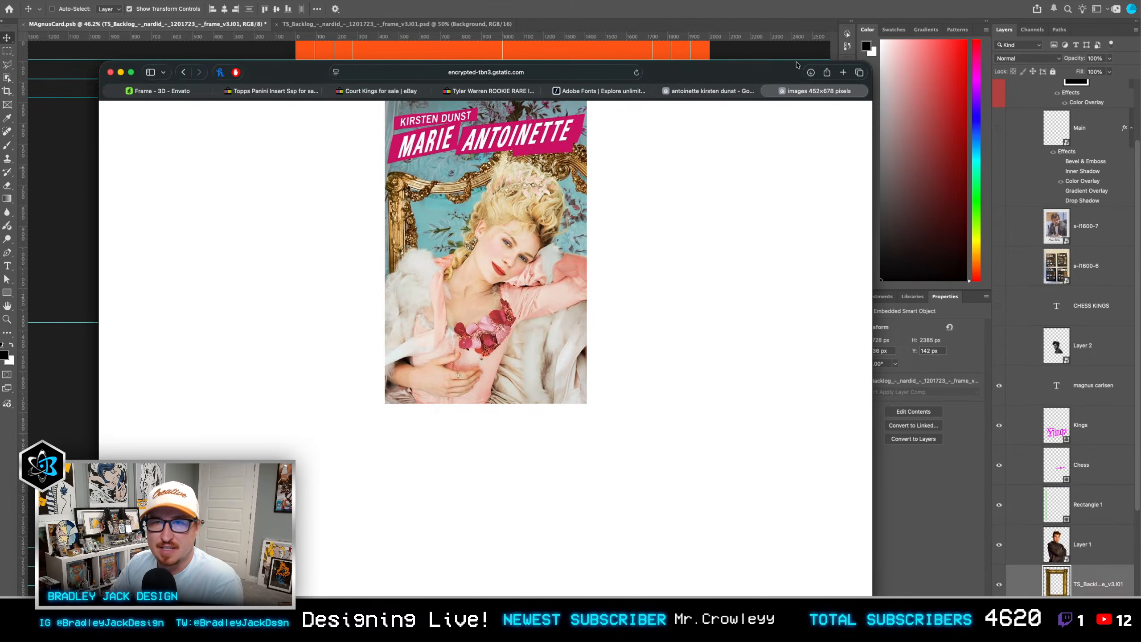
pyautogui.moveTo(798, 66); pyautogui.dragTo(1140, 100)
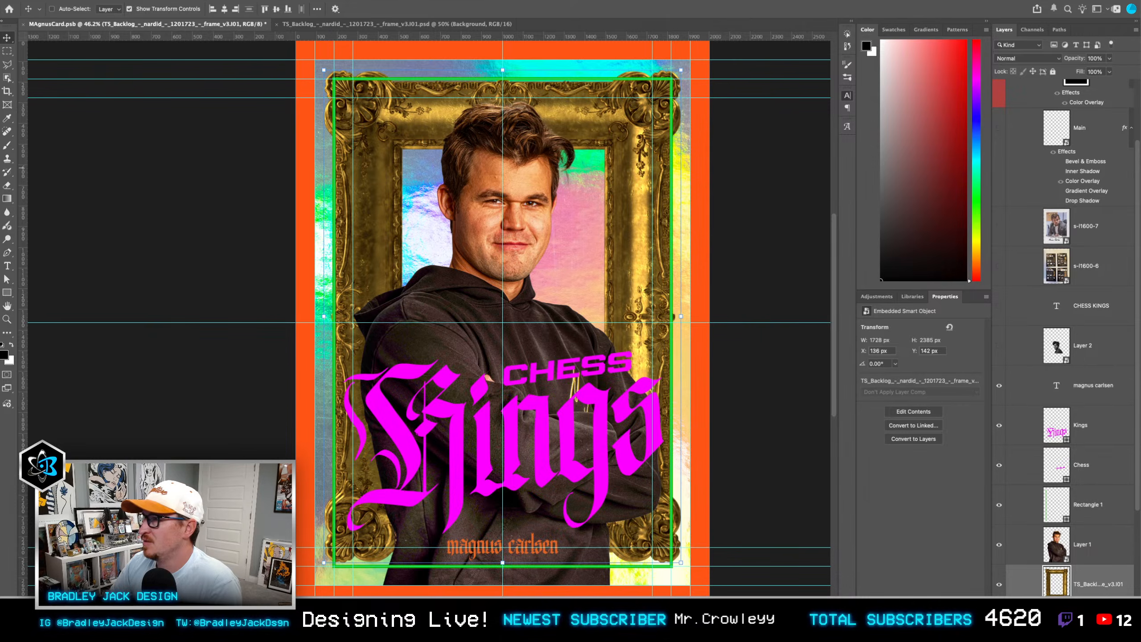
pyautogui.click(722, 317)
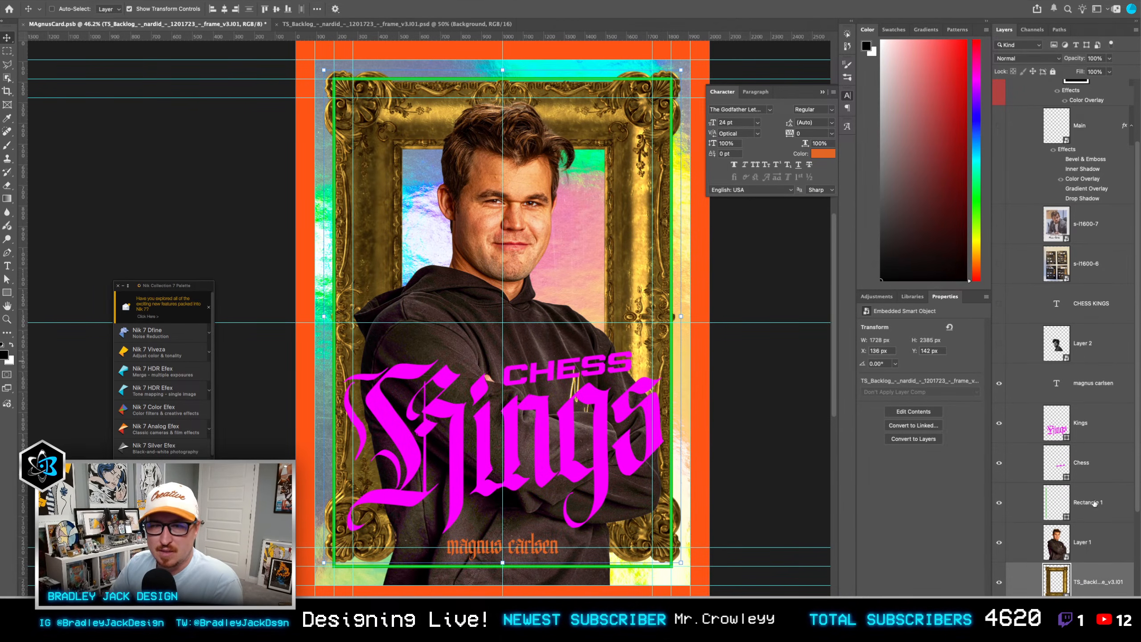
# Step: Place the downloaded landscape frame PSD above the portrait gold frame, hide its white Background inside the smart object and save it
pyautogui.click(1087, 544)
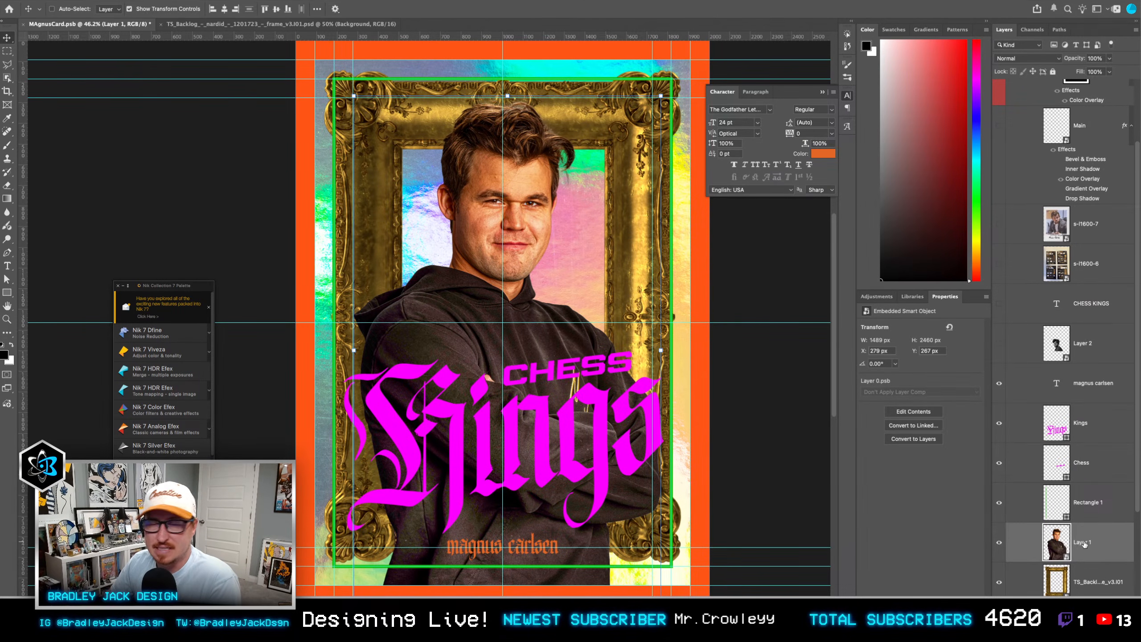
pyautogui.click(1087, 585)
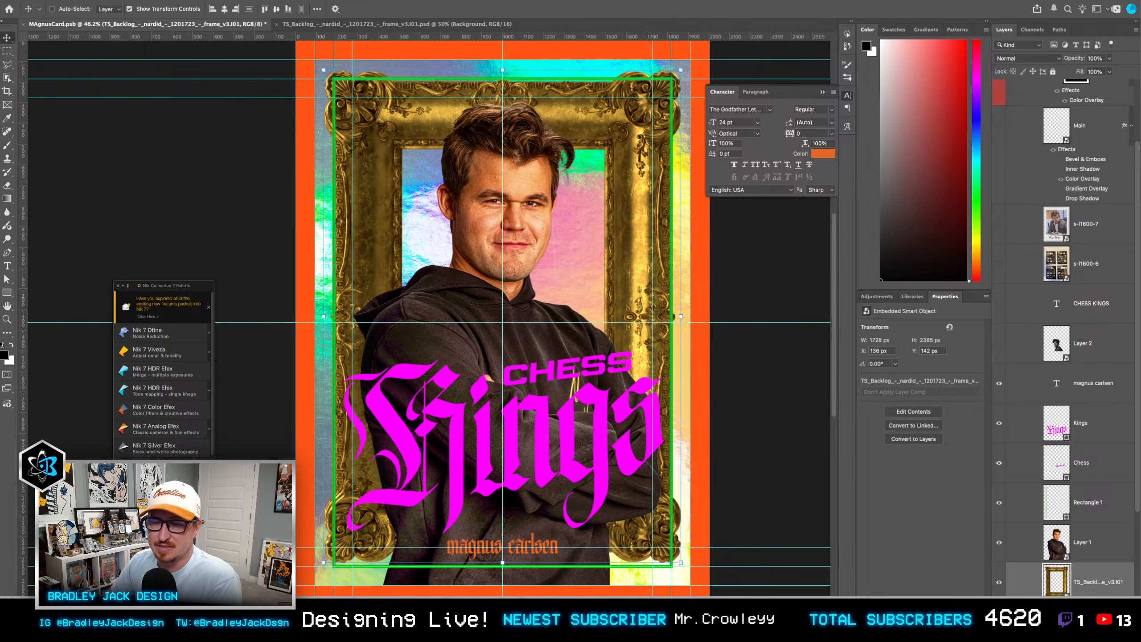
pyautogui.click(766, 582)
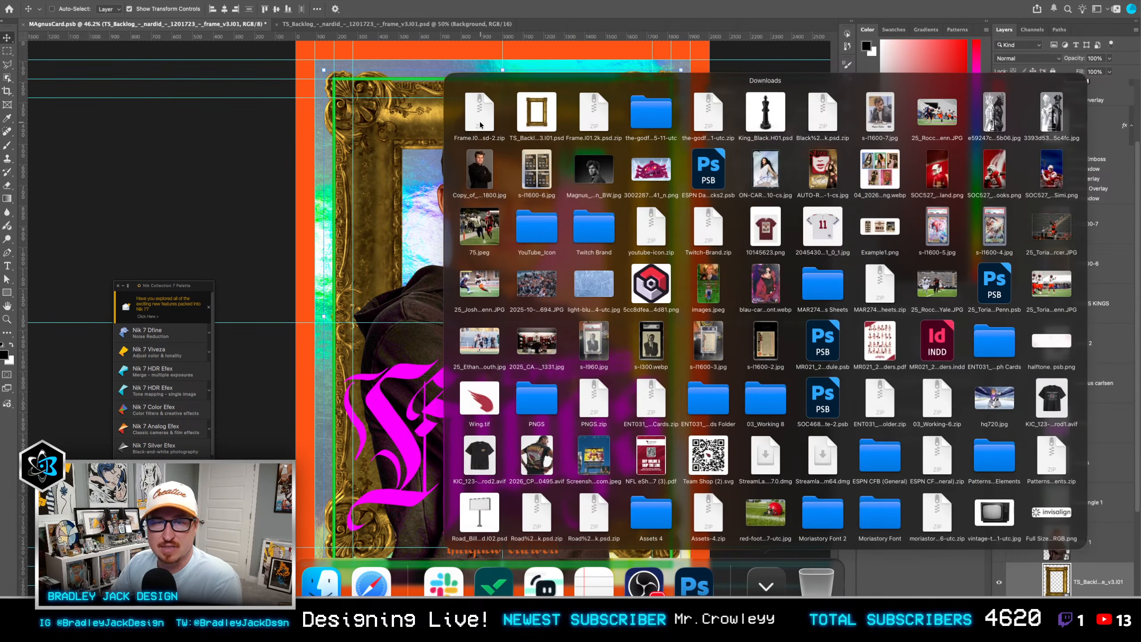
pyautogui.click(480, 125)
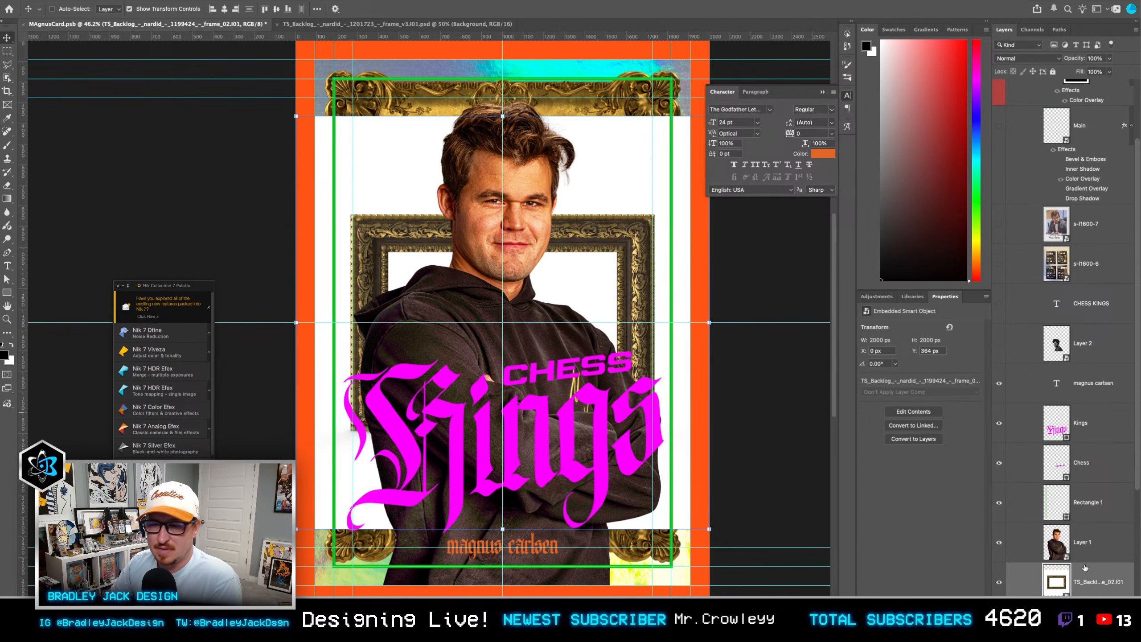
pyautogui.doubleClick(1060, 584)
pyautogui.click(998, 333)
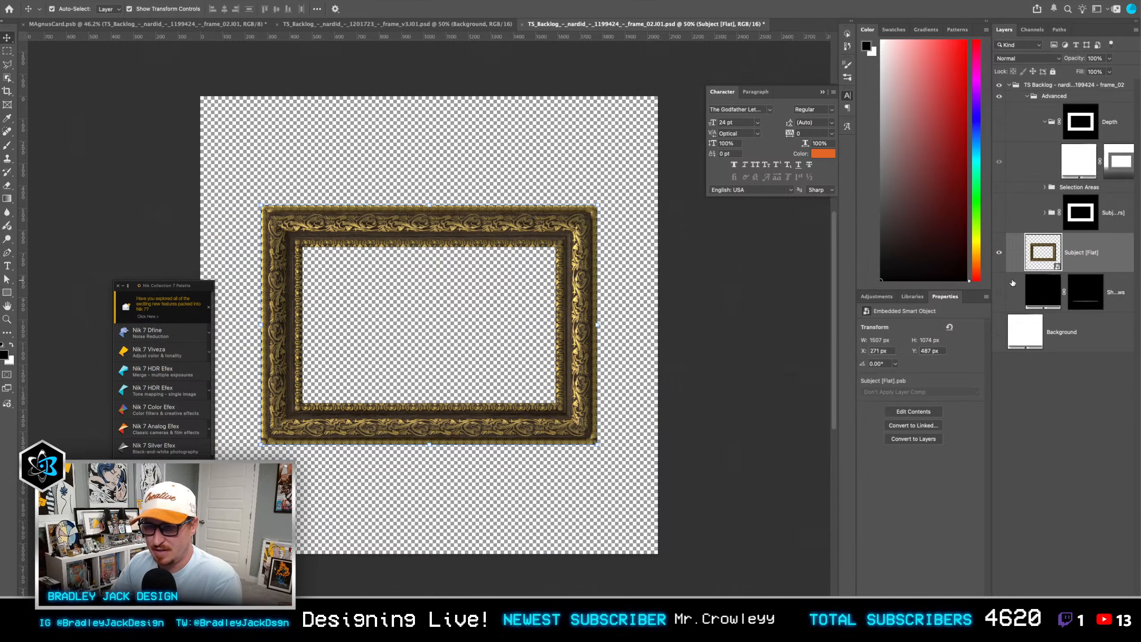
pyautogui.hotkey('ctrl', 's')
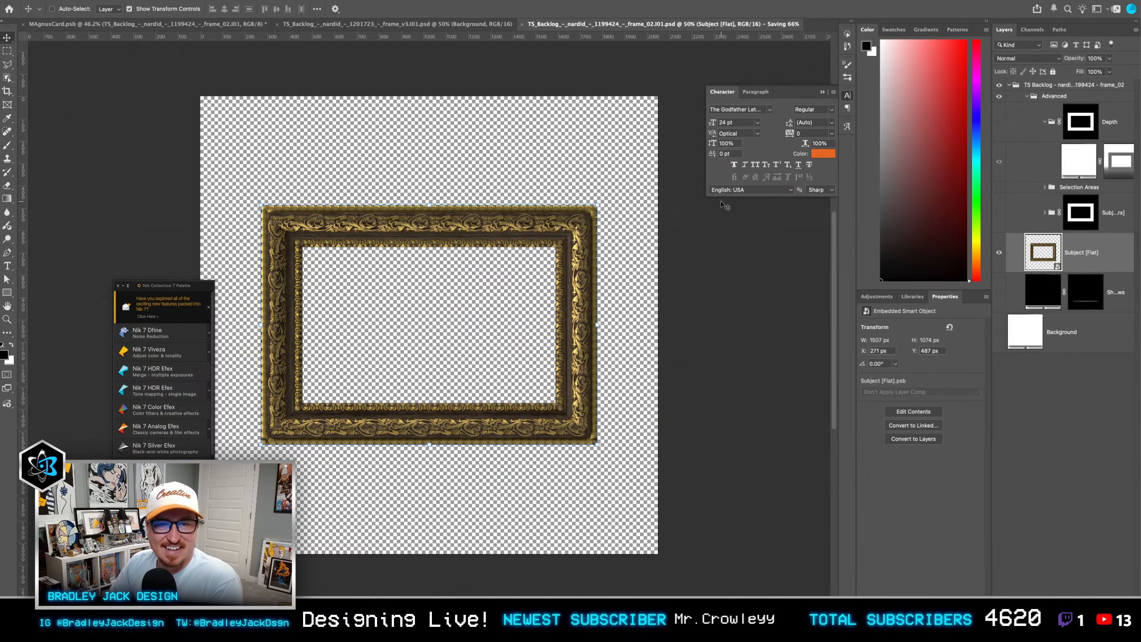
pyautogui.hotkey('ctrl', 'w')
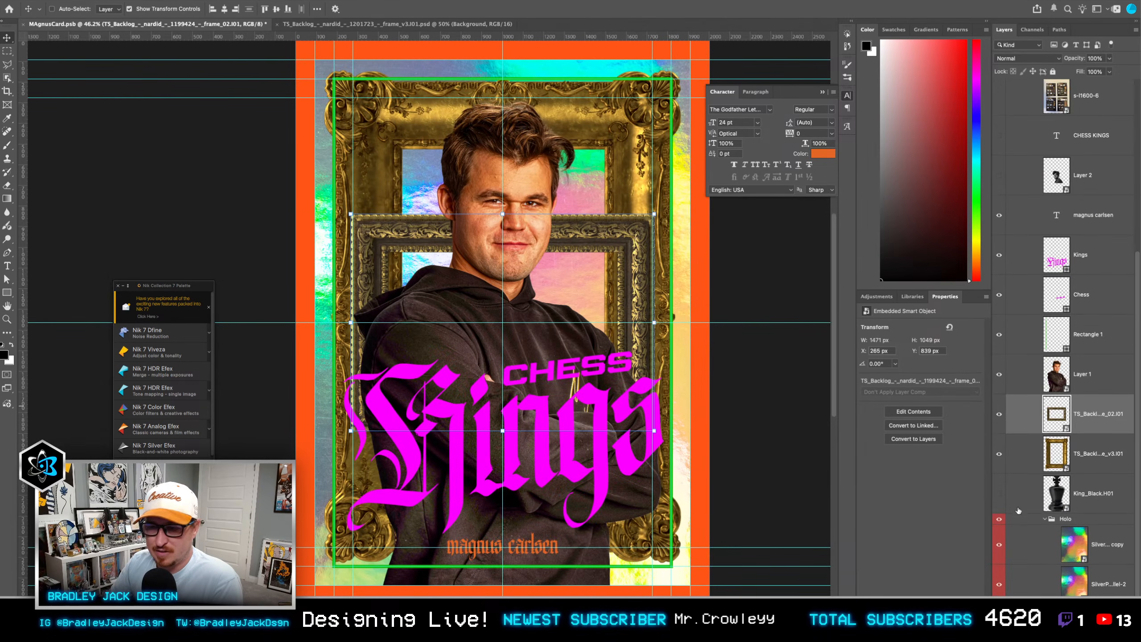
# Step: Try the landscape frame rotated 90° and scaled to about 150% with the ornate frame hidden, and discard it for the ornate frame
pyautogui.click(1000, 453)
pyautogui.hotkey('ctrl', 't')
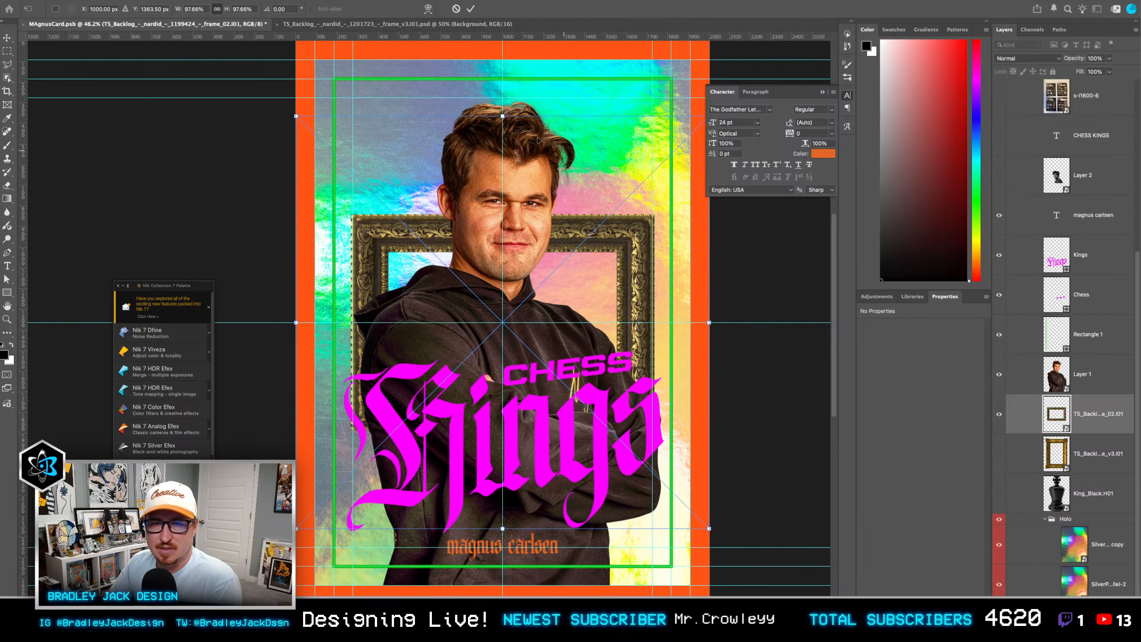
pyautogui.moveTo(515, 86); pyautogui.dragTo(794, 355)
pyautogui.press('Return')
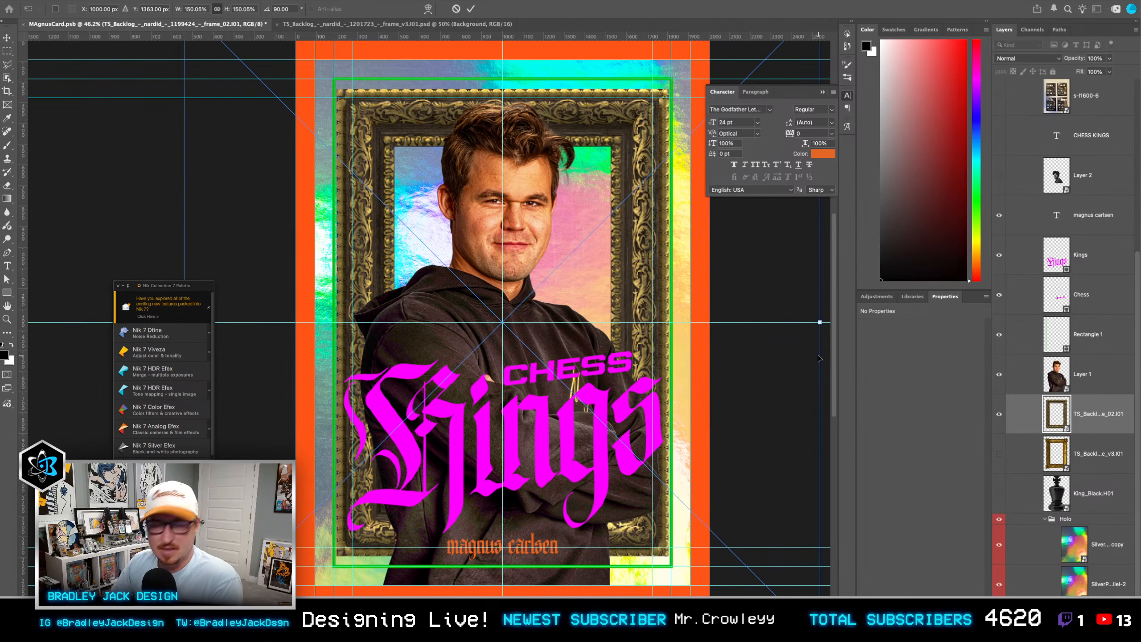
pyautogui.press('Delete')
pyautogui.click(1000, 453)
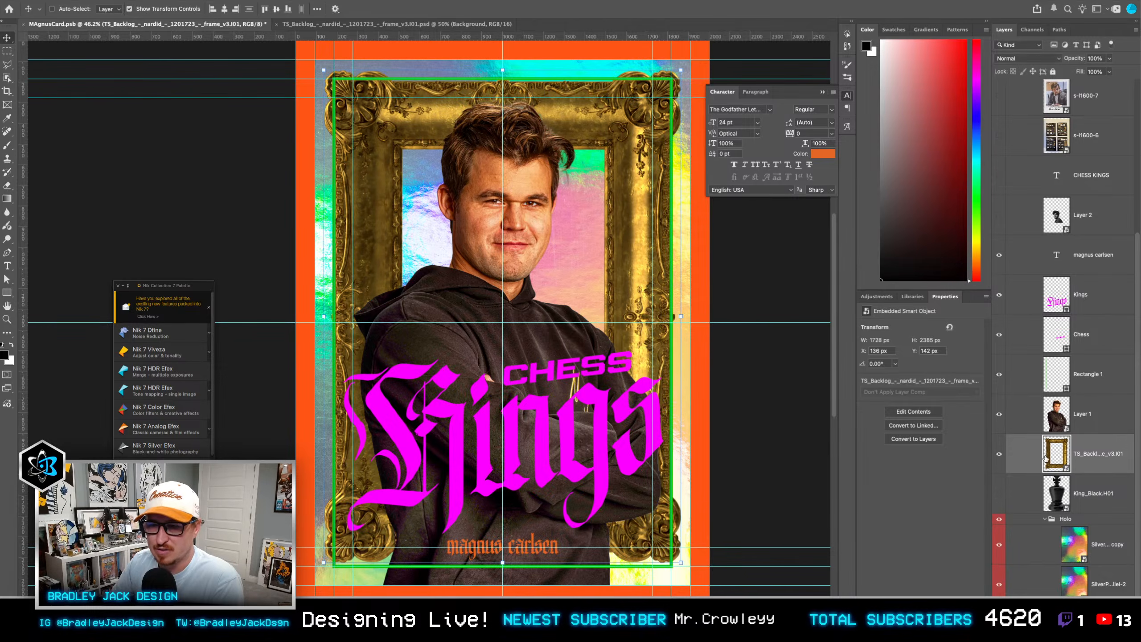
# Step: Close the ornate frame's source document, duplicate the frame layer, and clip the copy to the original with Screen blending
pyautogui.doubleClick(1045, 455)
pyautogui.press('super+w')
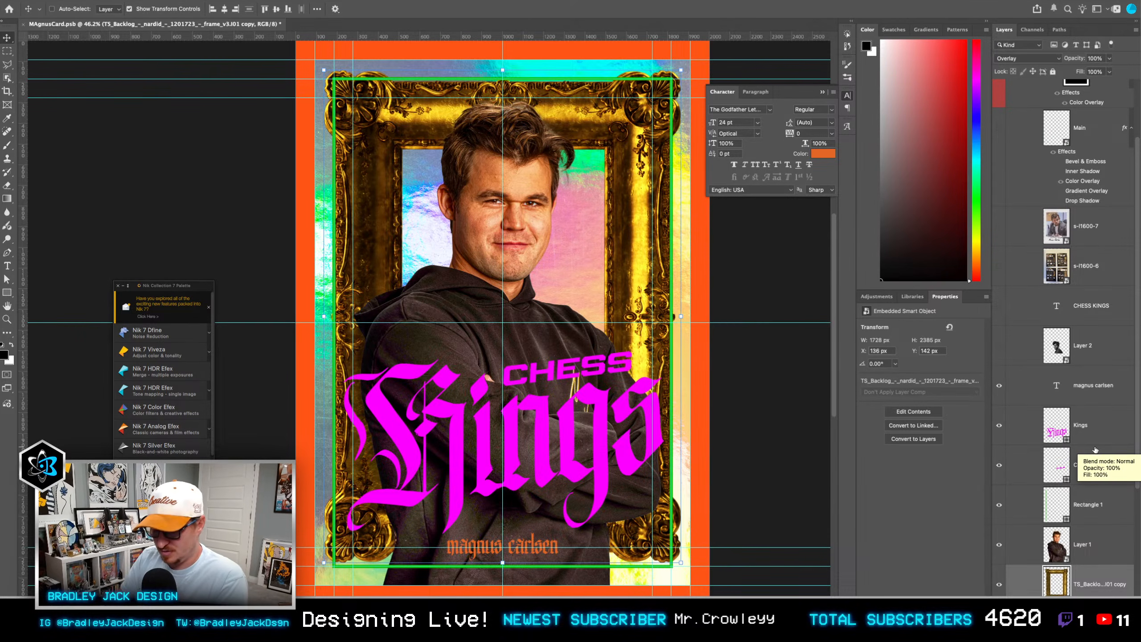
pyautogui.hotkey('shift', 'alt', 's')
pyautogui.scroll(-1, 1096, 499)
pyautogui.scroll(-2, 1096, 555)
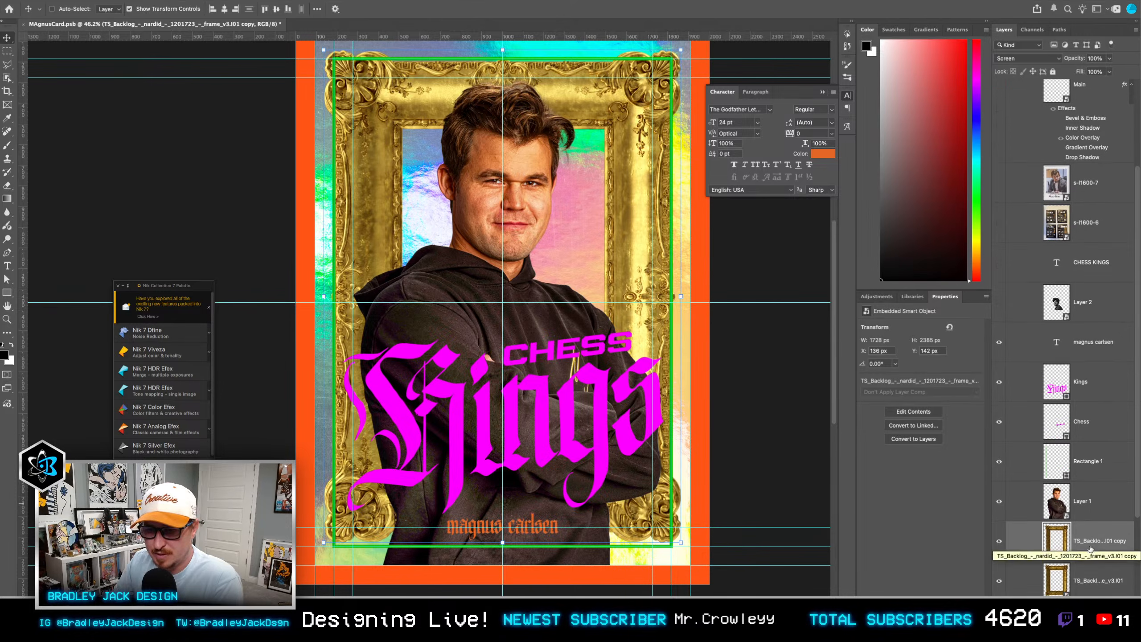
pyautogui.press('alt+super+g')
# Step: Duplicate the frame copy again, set it to Overlay, clip it to the frame and adjust its opacity to 25%
pyautogui.press('super+j')
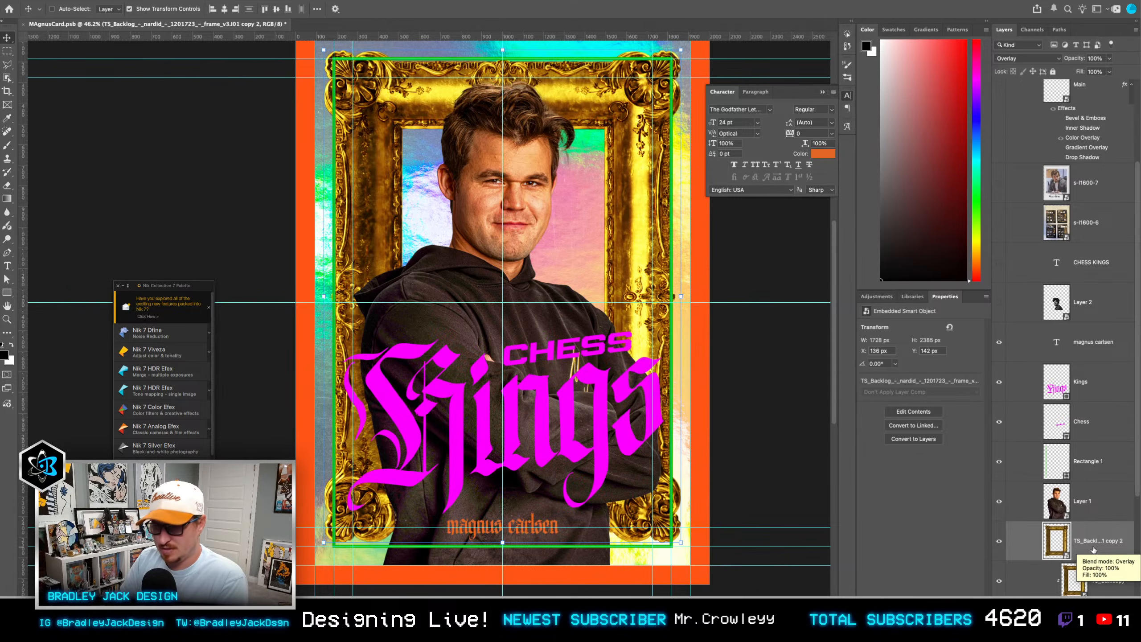
pyautogui.hotkey('shift', 'alt', 'o')
pyautogui.press('3')
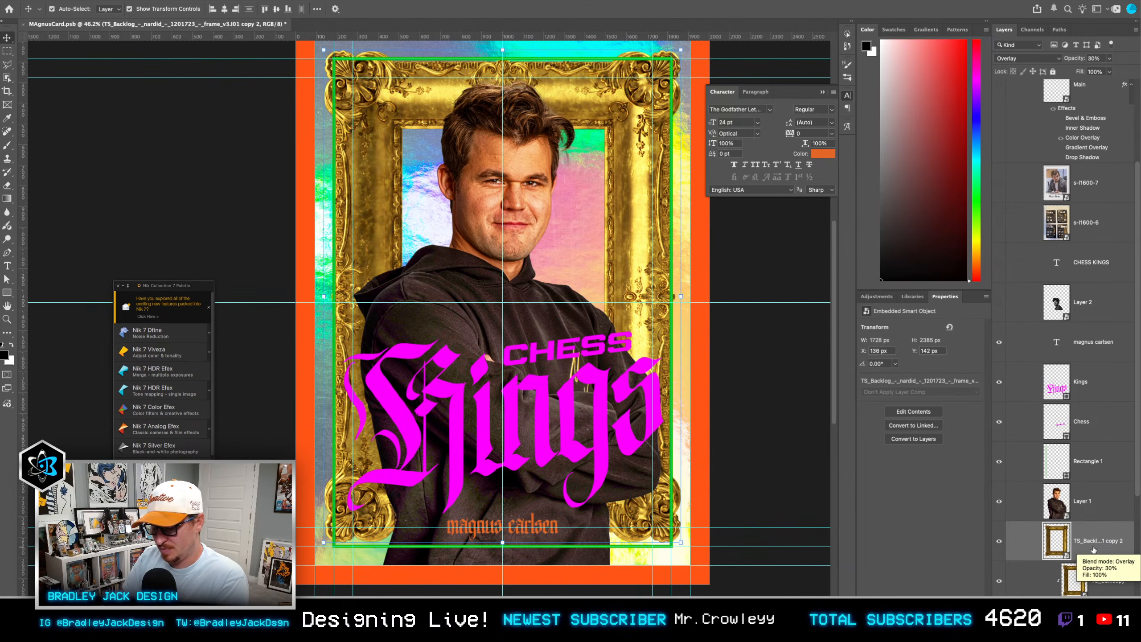
pyautogui.press('alt+super+g')
pyautogui.scroll(-1, 1065, 511)
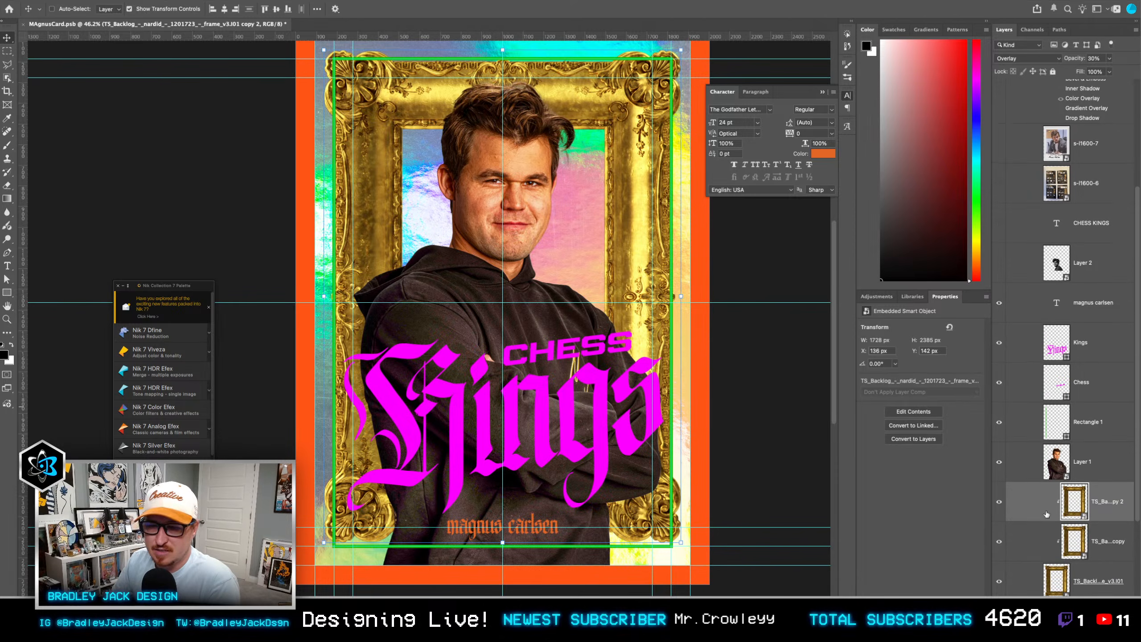
pyautogui.press('5')
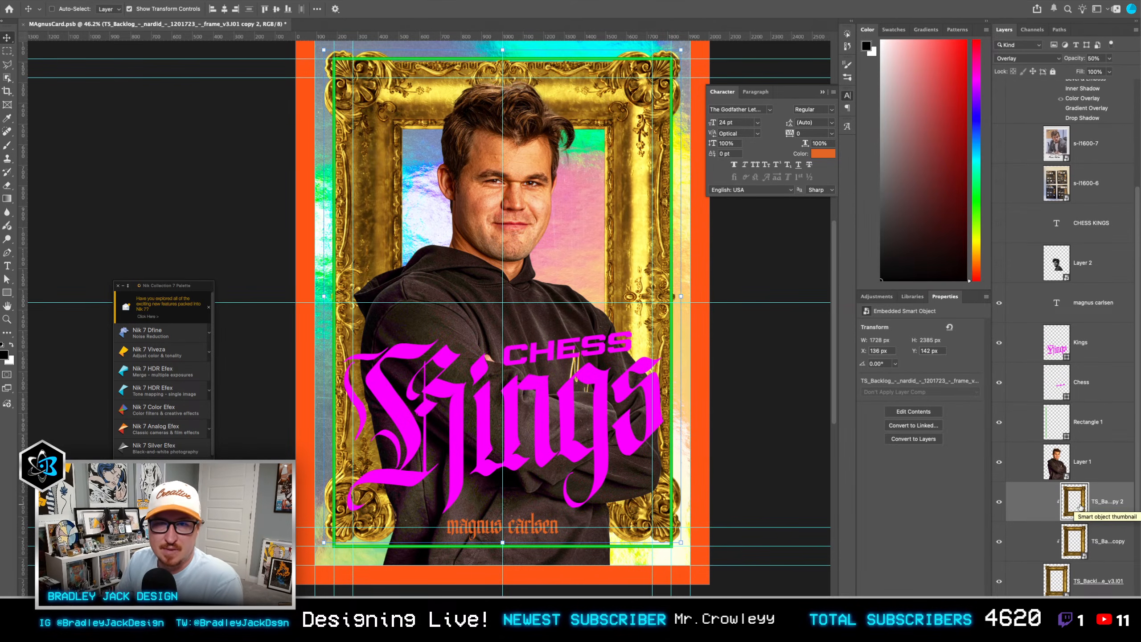
pyautogui.press('2')
pyautogui.press('5')
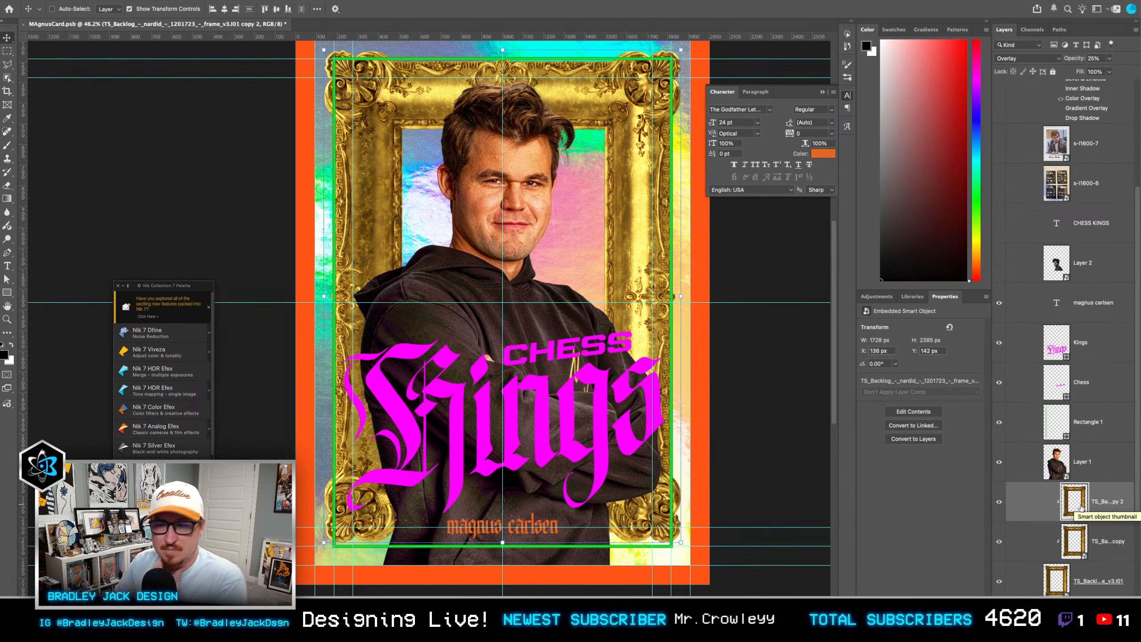
# Step: Set the opacity of the Screen-blended frame copy to 75%
pyautogui.click(1105, 542)
pyautogui.press('7')
pyautogui.press('5')
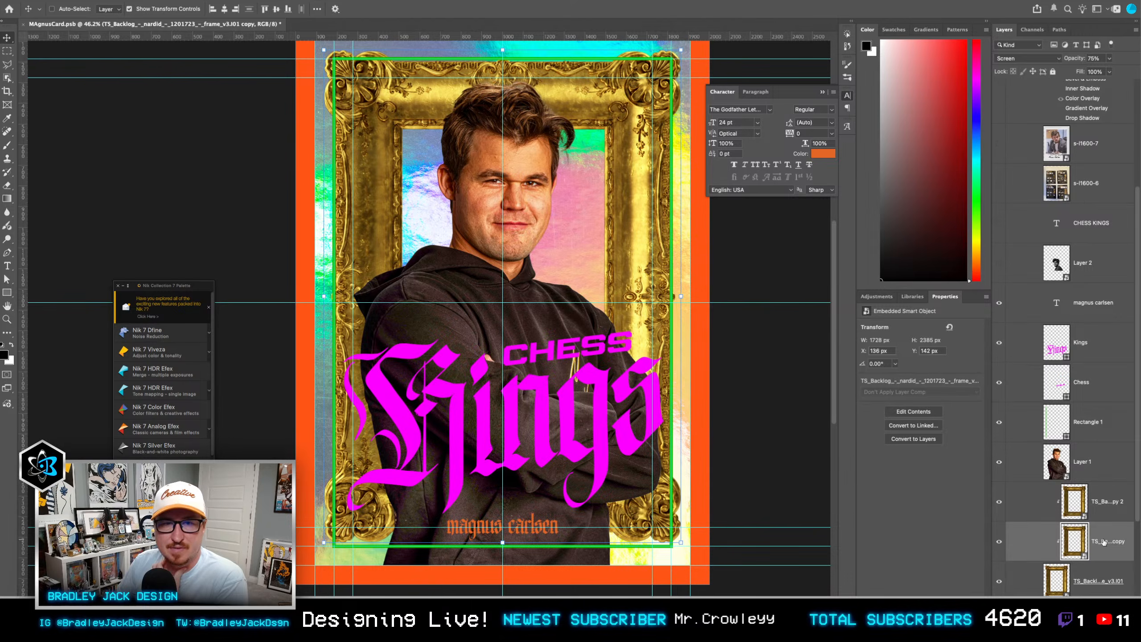
# Step: Hide the green Rectangle 1 outline and the portrait on Layer 1 to leave the gold frame unobstructed
pyautogui.click(1092, 472)
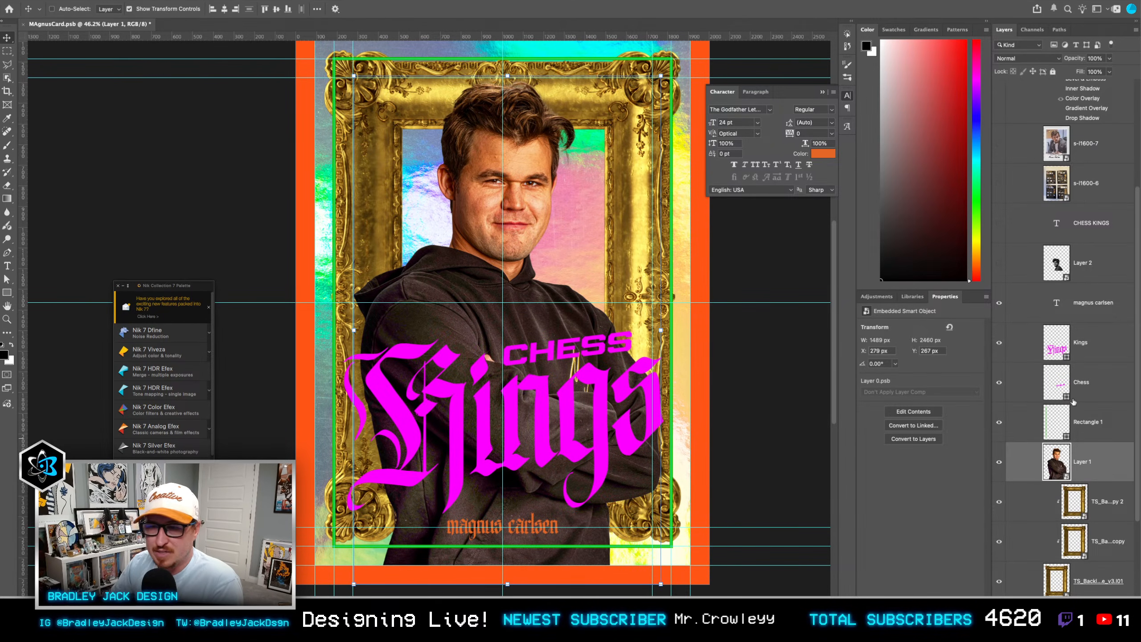
pyautogui.click(1057, 423)
pyautogui.click(999, 423)
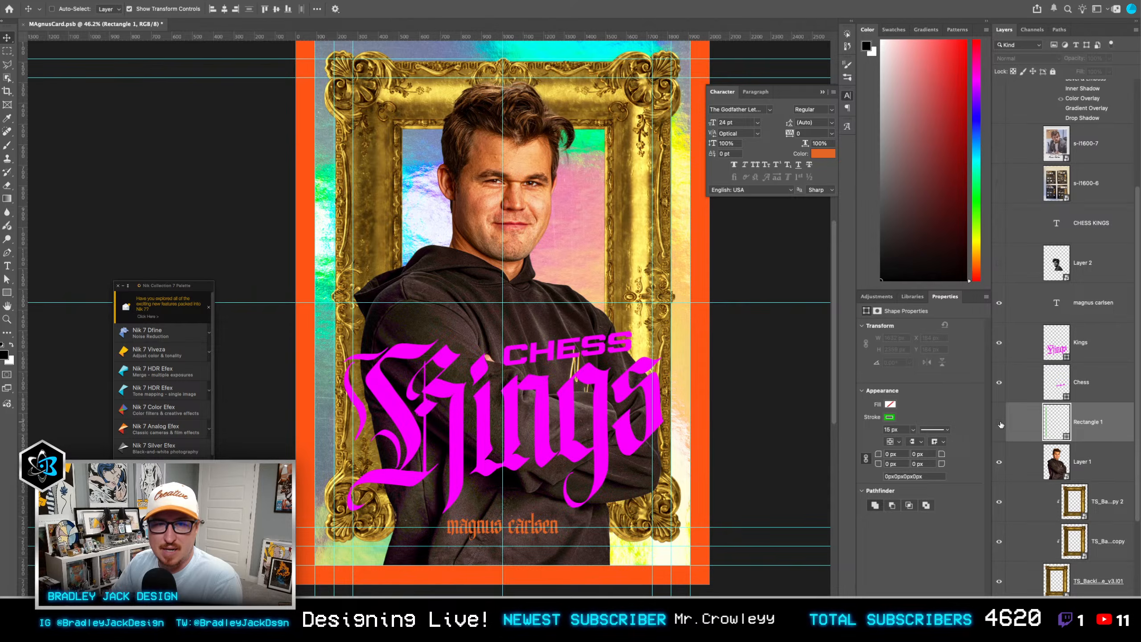
pyautogui.click(1000, 463)
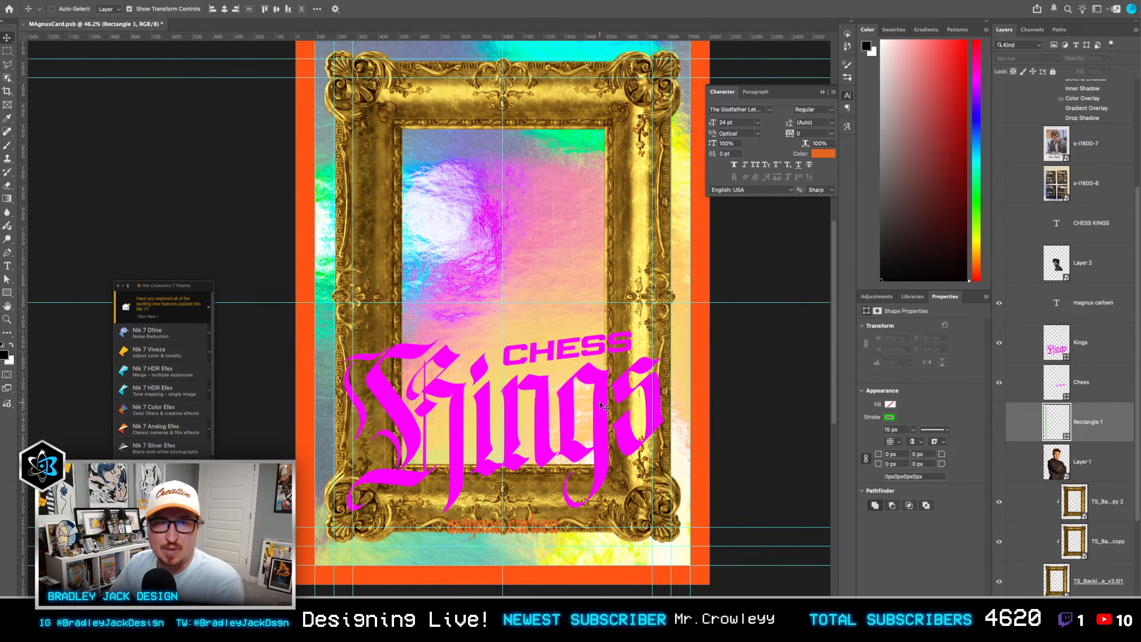
# Step: Select the three ornate frame layers together and shift them down to centre the frame vertically on the card
pyautogui.click(1102, 506)
pyautogui.keyDown('shift'); pyautogui.click(1100, 583); pyautogui.keyUp('shift')
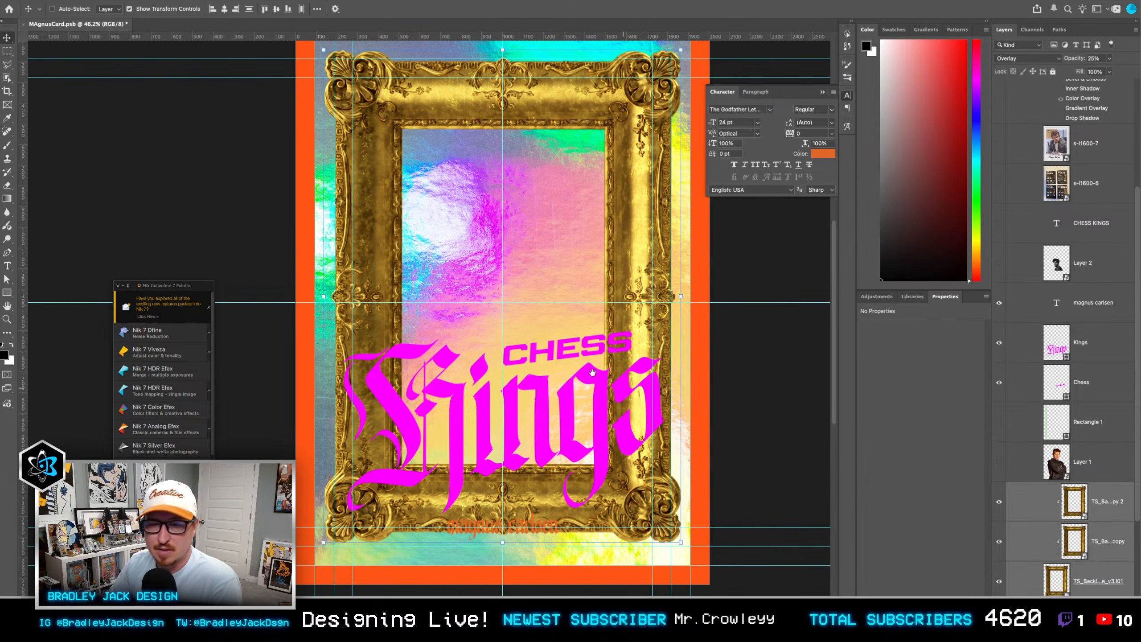
pyautogui.scroll(1, 581, 350)
pyautogui.hotkey('shift', 'Down')
pyautogui.hotkey('shift', 'Down')
pyautogui.hotkey('shift', 'Down')
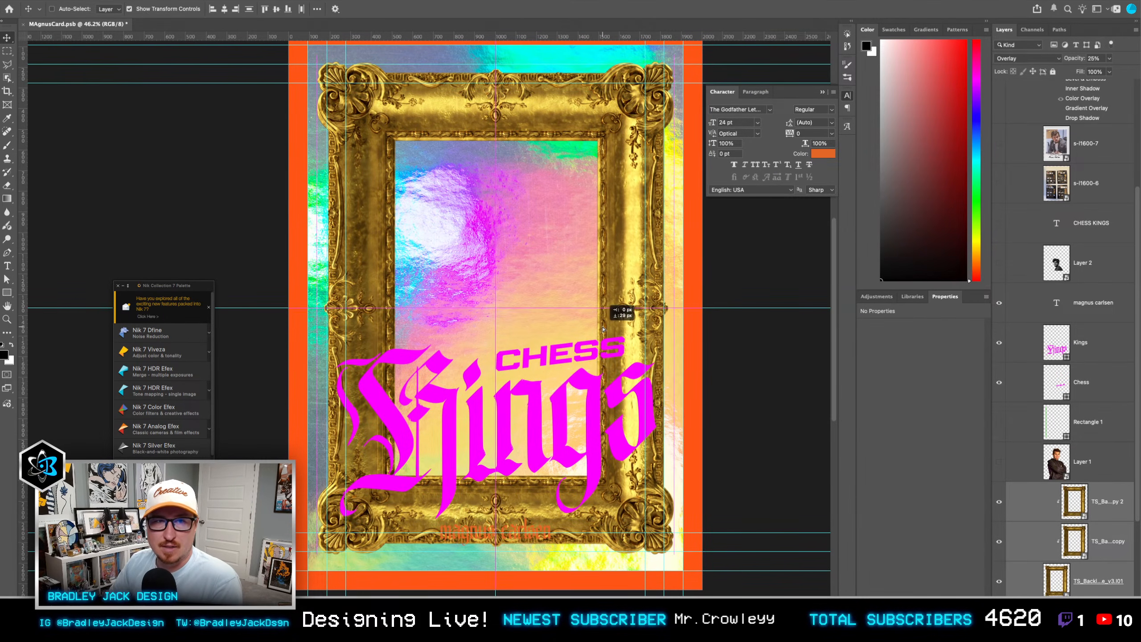
pyautogui.press('Up')
pyautogui.press('Up')
pyautogui.press('Up')
pyautogui.press('Up')
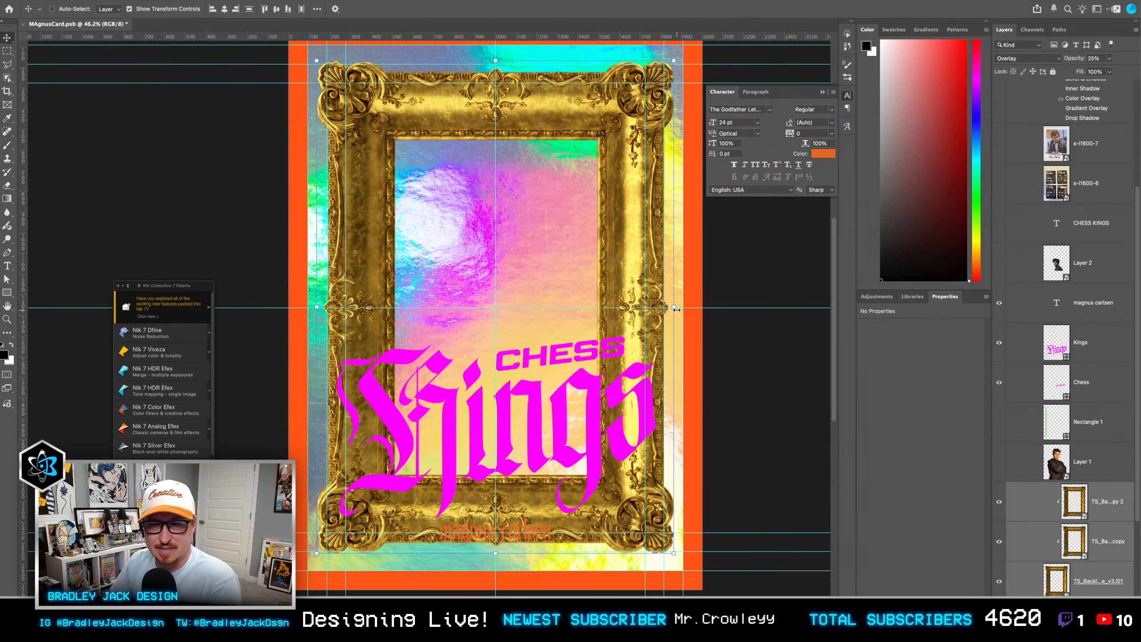
# Step: Scale the ornate frame layers to 94.44% width and 98.91% height to fit within the guides
pyautogui.moveTo(676, 309); pyautogui.dragTo(666, 309)
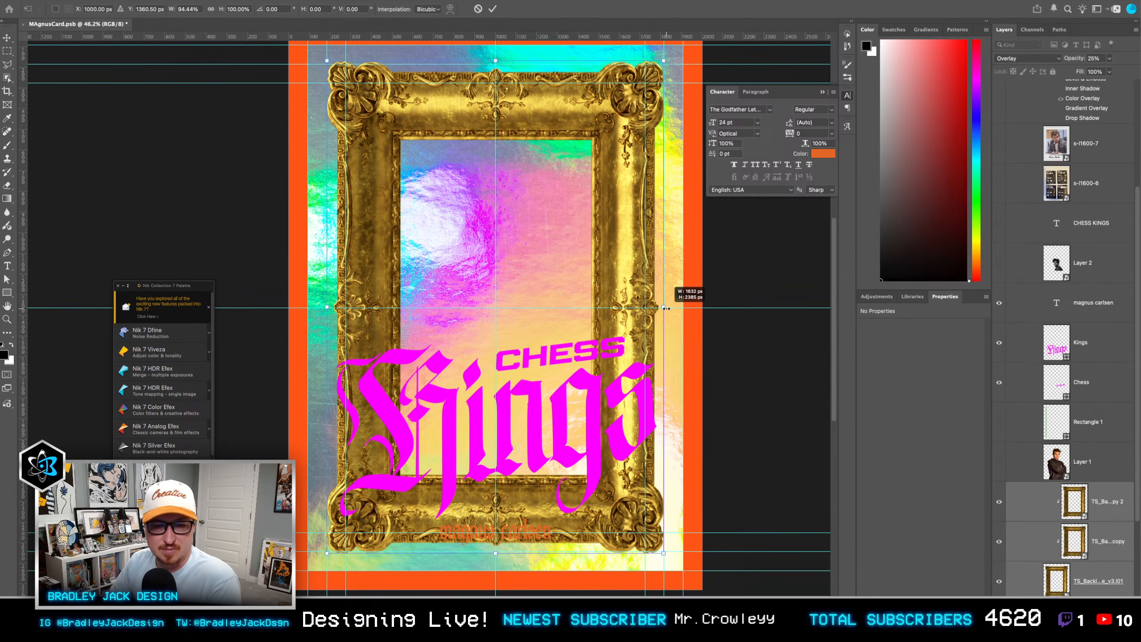
pyautogui.moveTo(496, 553); pyautogui.dragTo(496, 548)
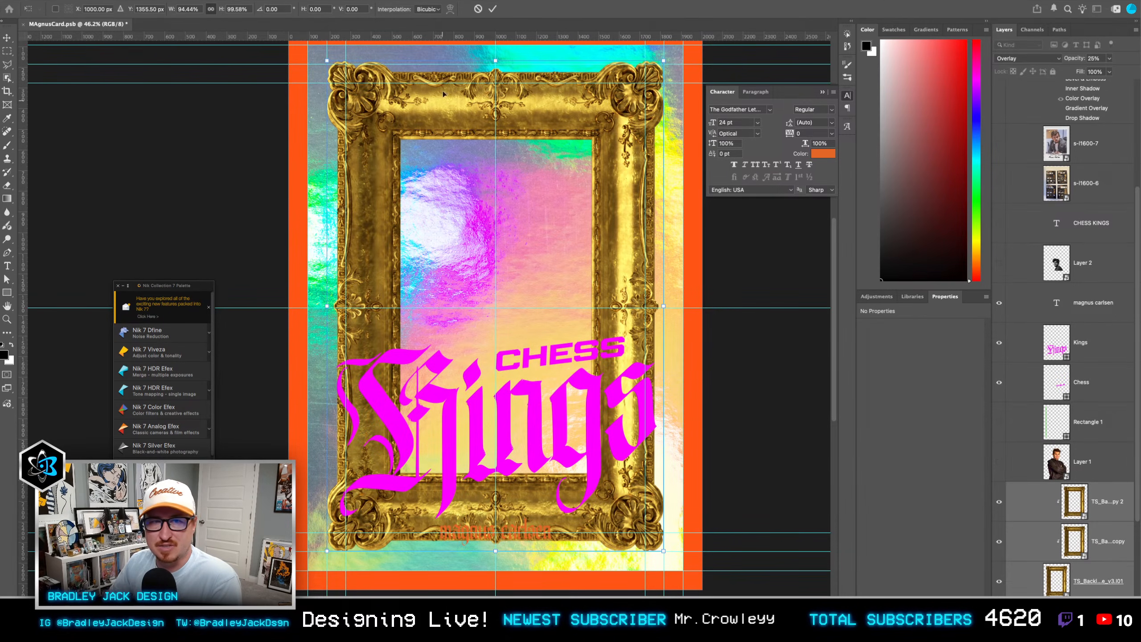
pyautogui.moveTo(496, 61); pyautogui.dragTo(497, 65)
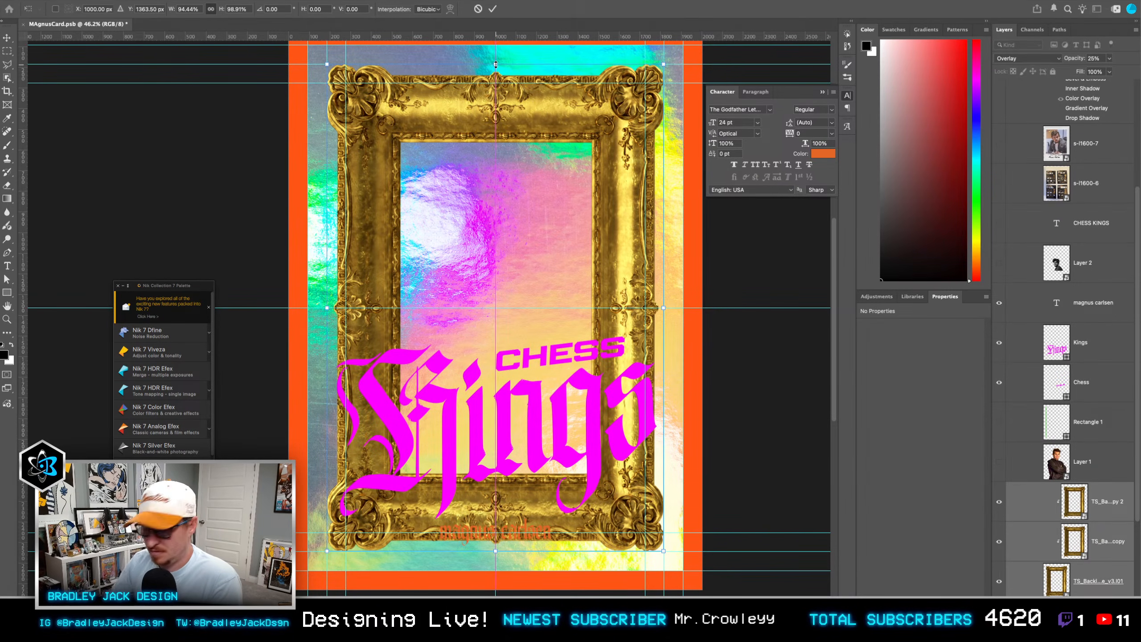
pyautogui.press('Return')
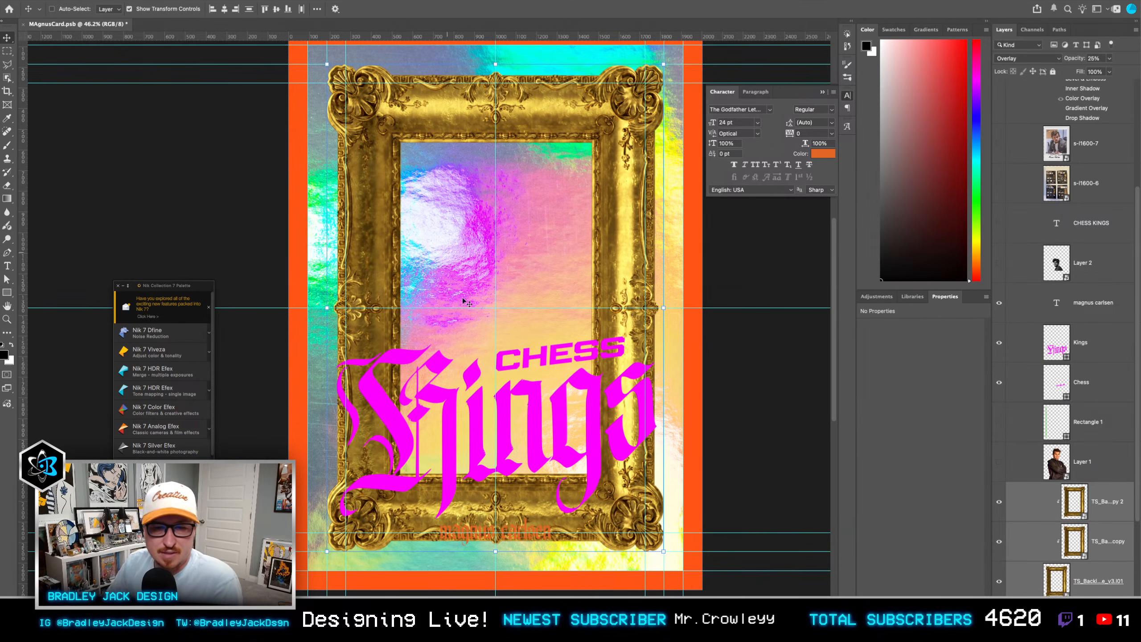
# Step: Show the portrait on Layer 1 again and move it up so the head overlaps the frame's upper edge
pyautogui.click(1059, 466)
pyautogui.click(1000, 462)
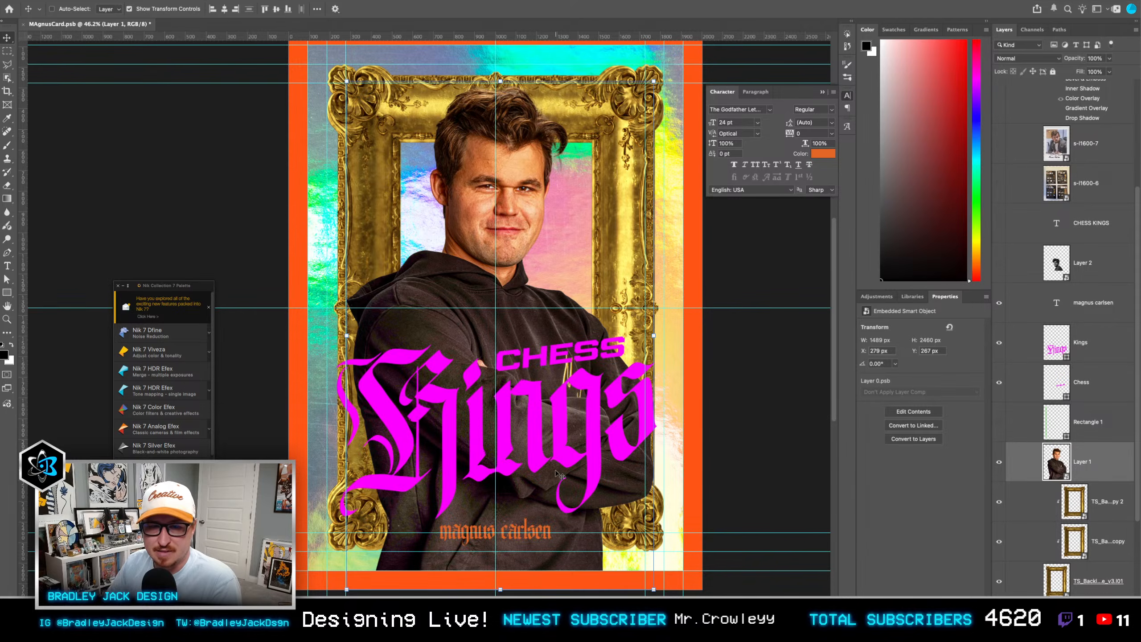
pyautogui.moveTo(560, 474); pyautogui.dragTo(561, 451)
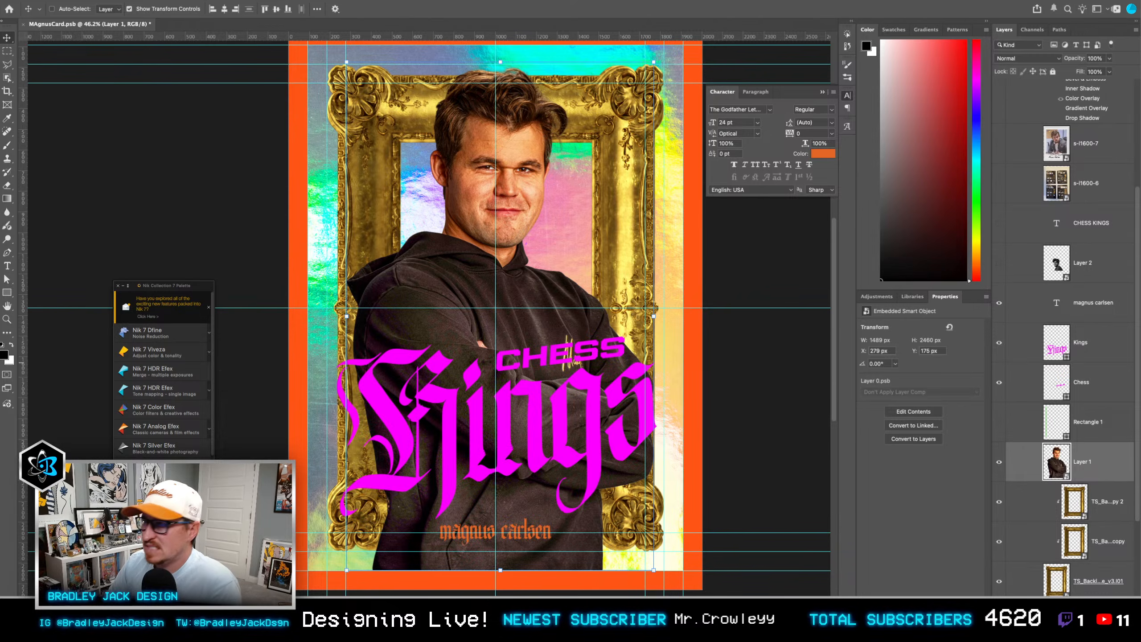
pyautogui.scroll(-3, 1087, 498)
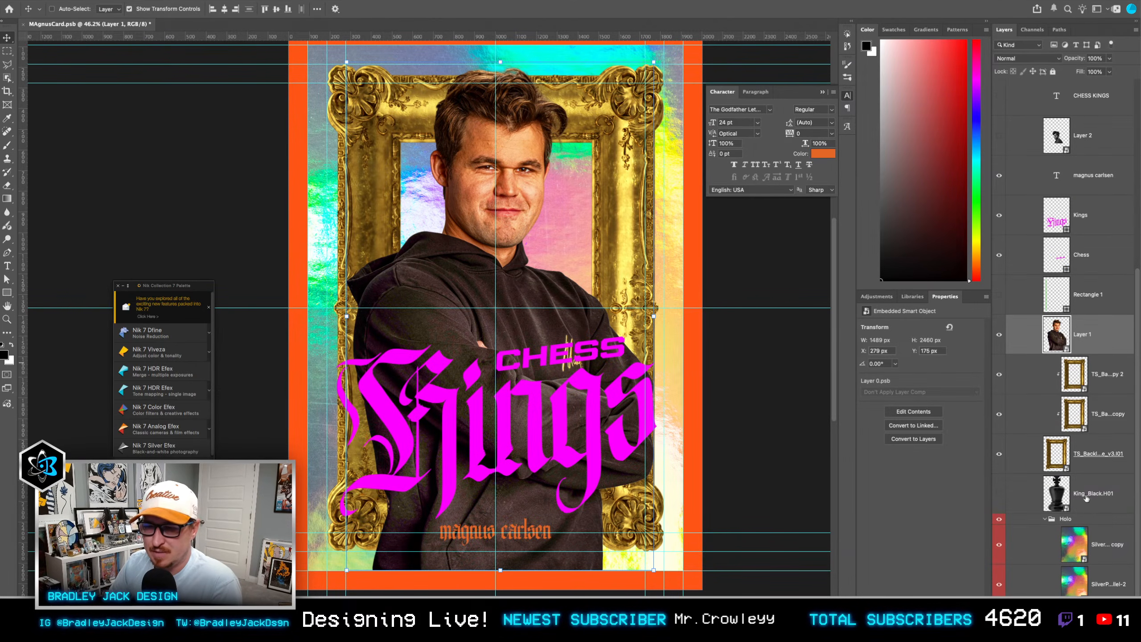
pyautogui.click(1102, 492)
pyautogui.click(1078, 604)
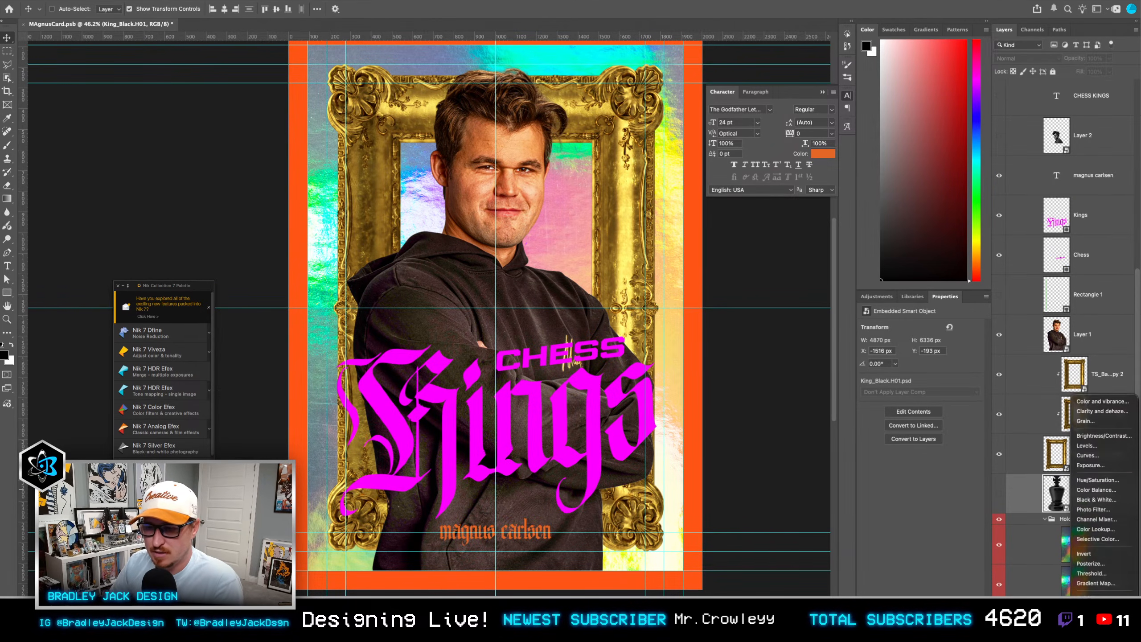
pyautogui.click(1096, 607)
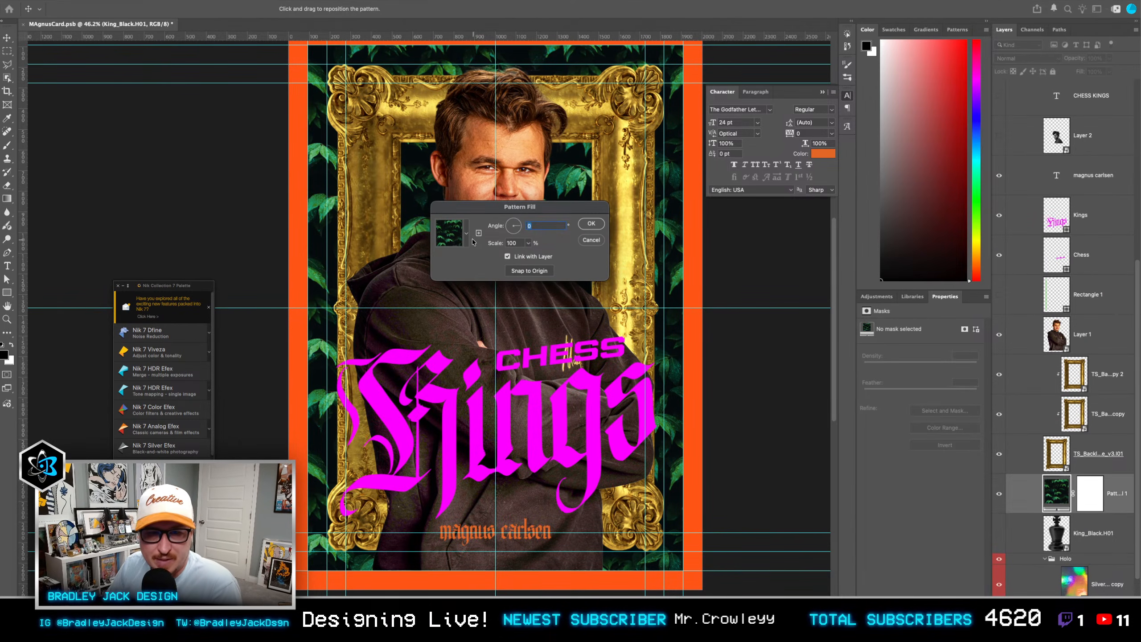
pyautogui.click(467, 234)
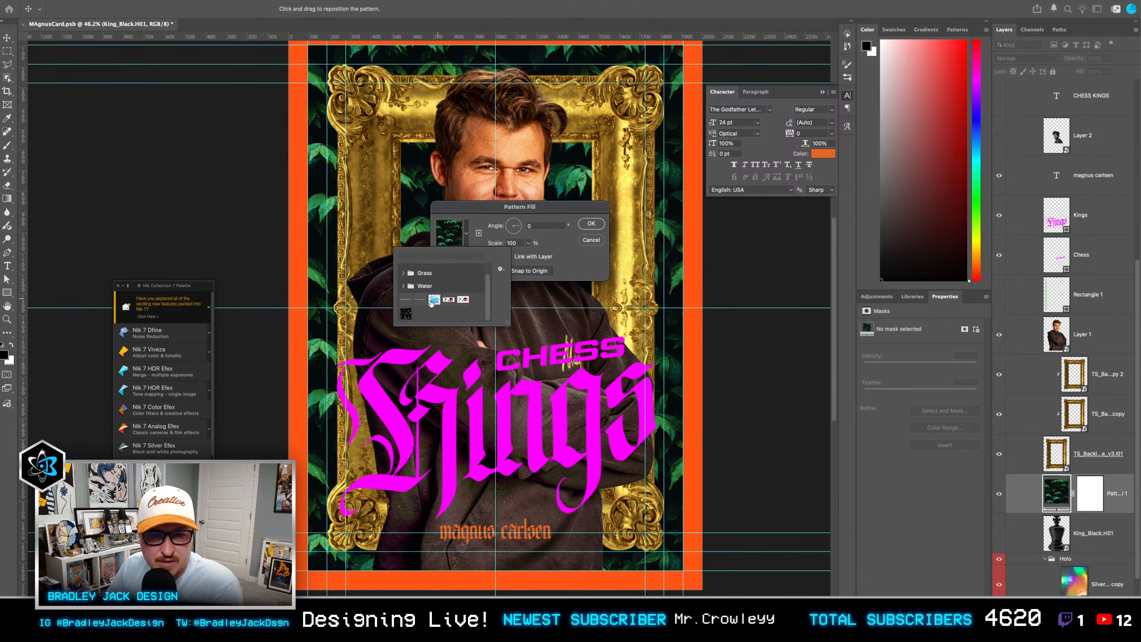
pyautogui.click(591, 240)
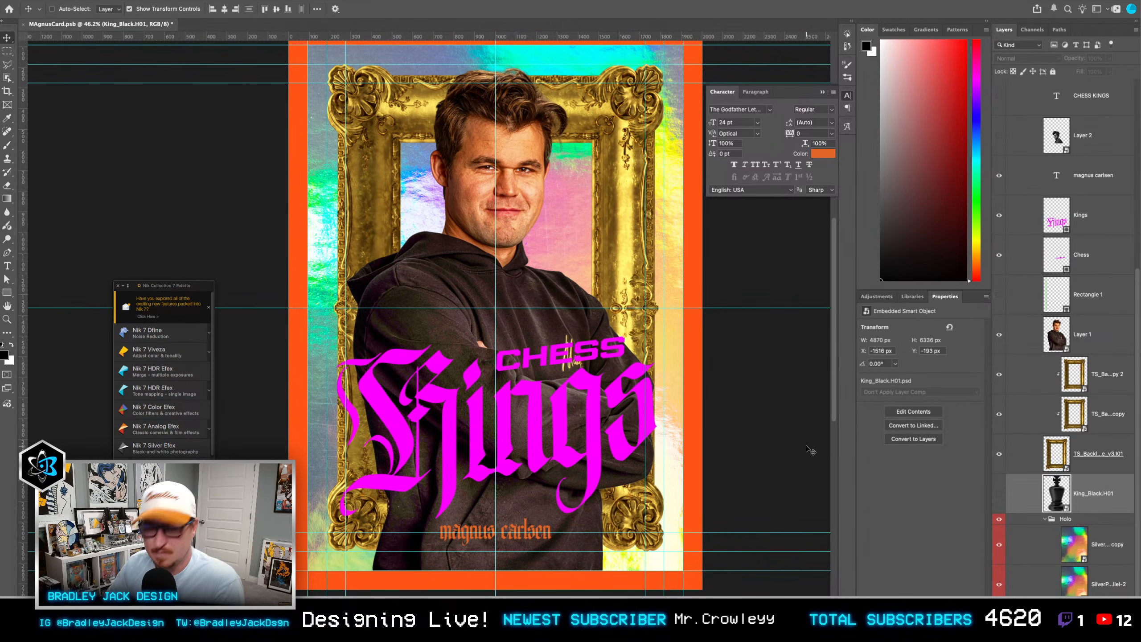
# Step: Add an empty layer above King_Black.H01, and create a new 100 x 100 px RGB document with a white background
pyautogui.hotkey('ctrl', 'shift', 'alt', 'n')
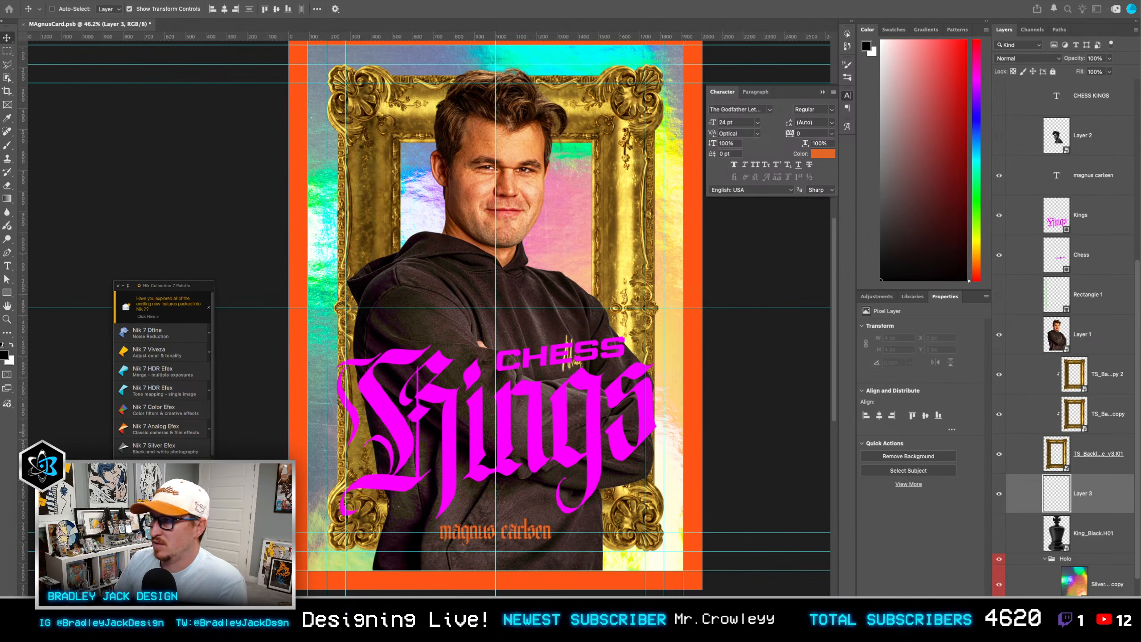
pyautogui.press('Return')
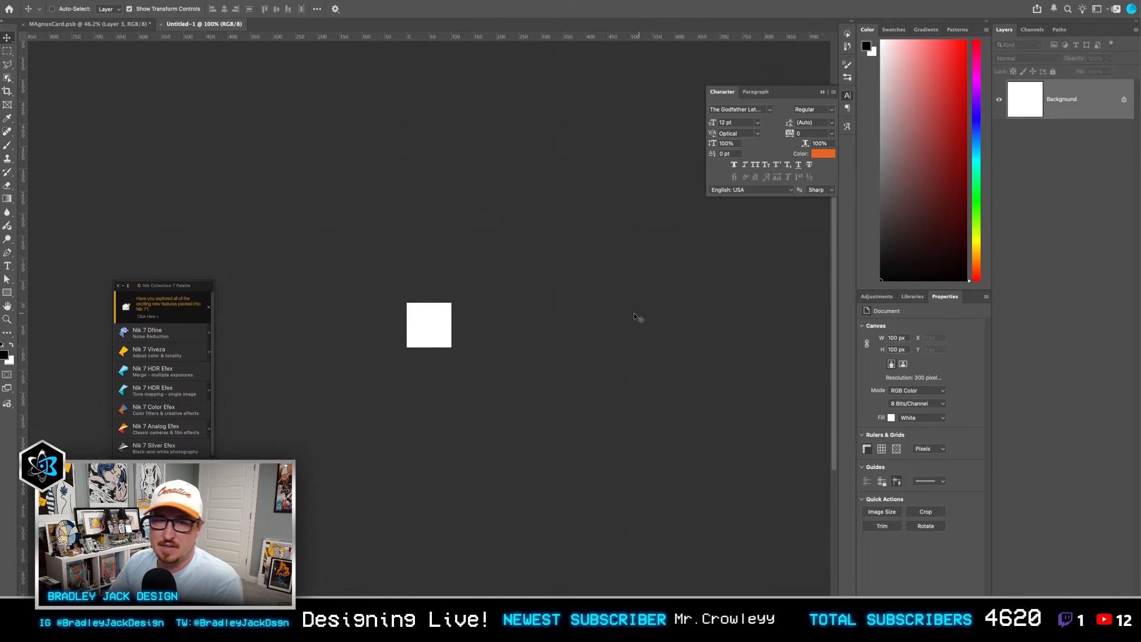
pyautogui.scroll(3, 426, 307)
pyautogui.scroll(4, 450, 322)
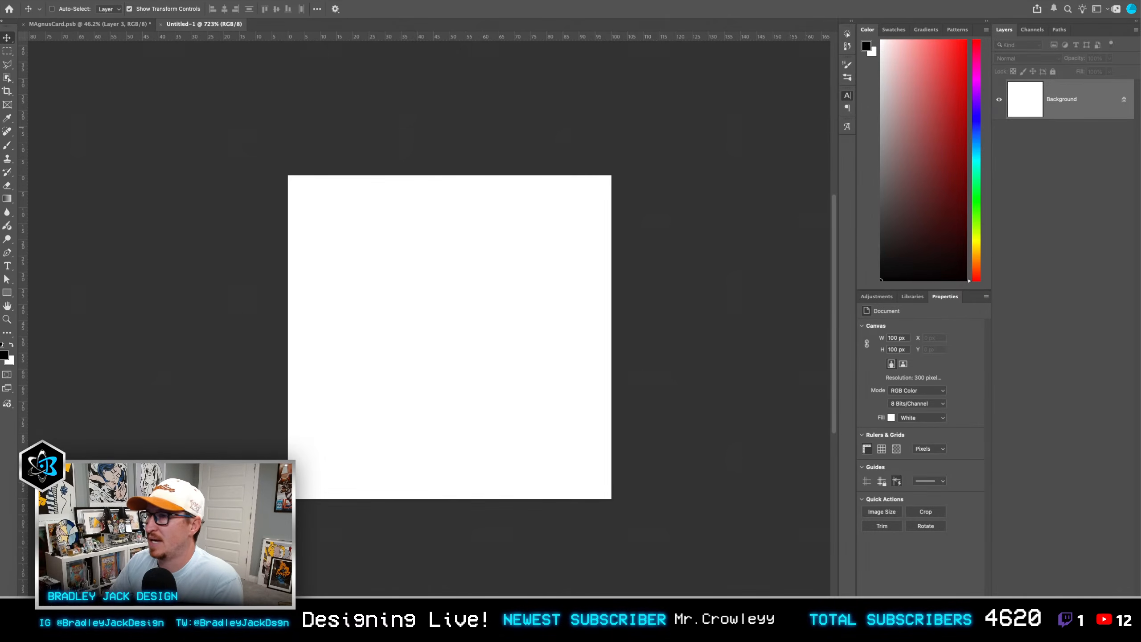
# Step: Add a guide layout that divides the new canvas into two columns and two rows
pyautogui.click(432, 315)
pyautogui.click(238, 0)
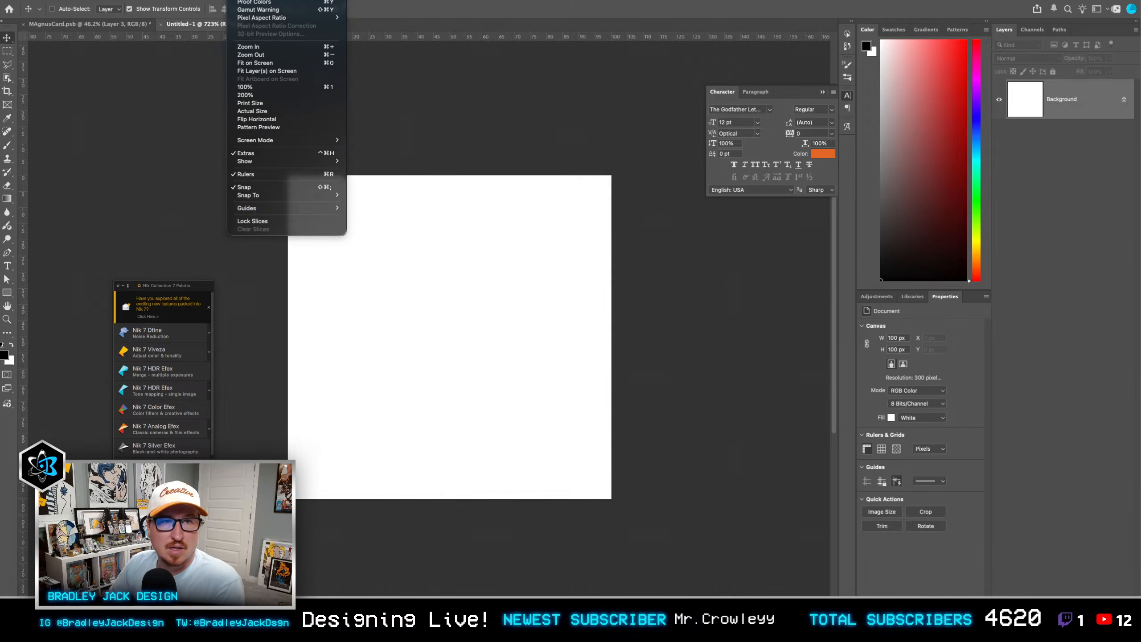
pyautogui.moveTo(276, 208)
pyautogui.click(371, 233)
pyautogui.moveTo(315, 208)
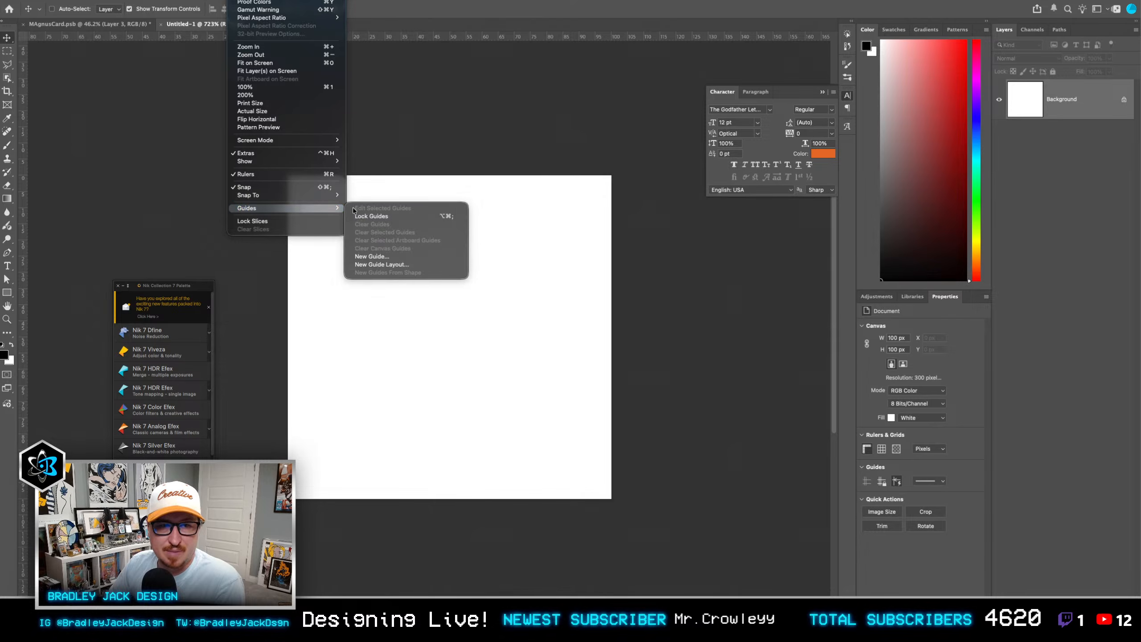
pyautogui.click(385, 266)
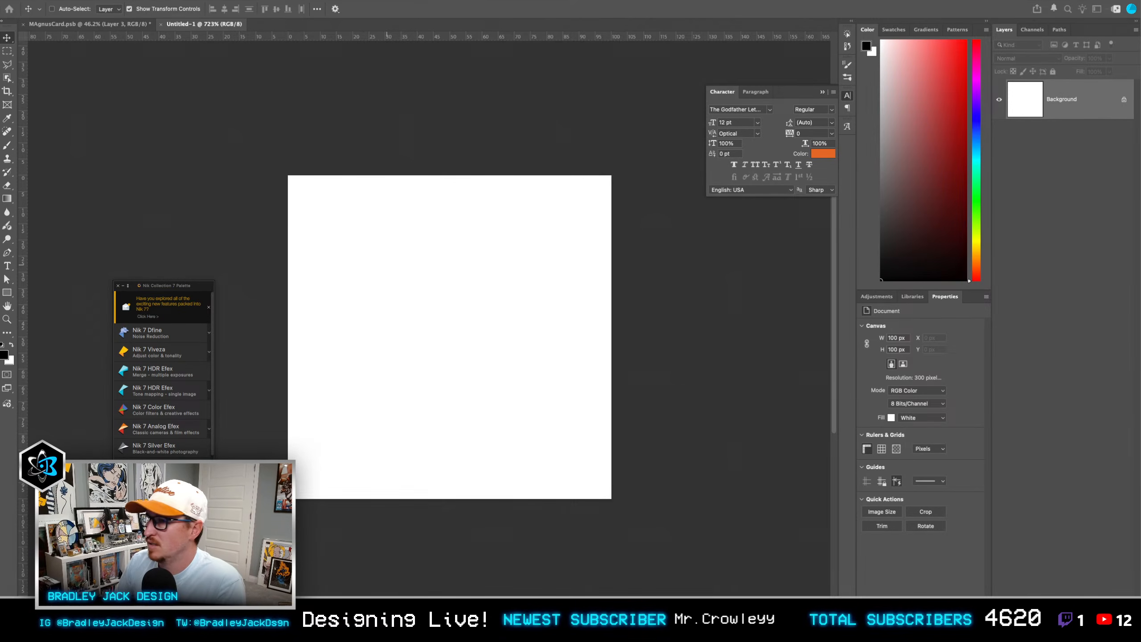
pyautogui.press('super+z')
pyautogui.press('Return')
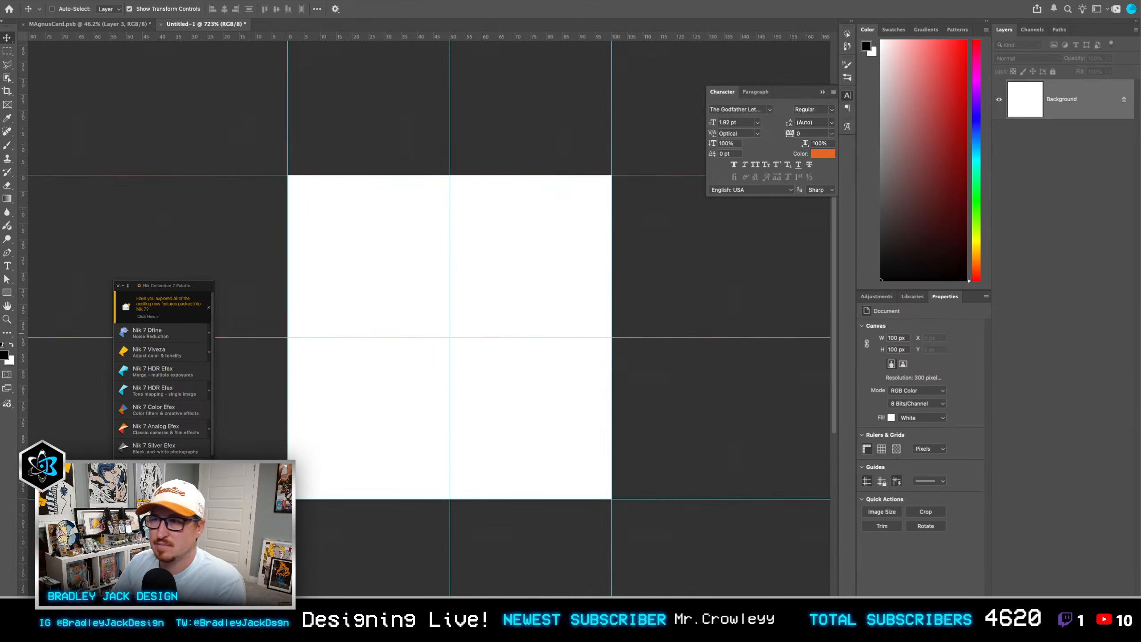
# Step: Draw a square shape about 35 px wide in the canvas's upper-left quadrant
pyautogui.press('u')
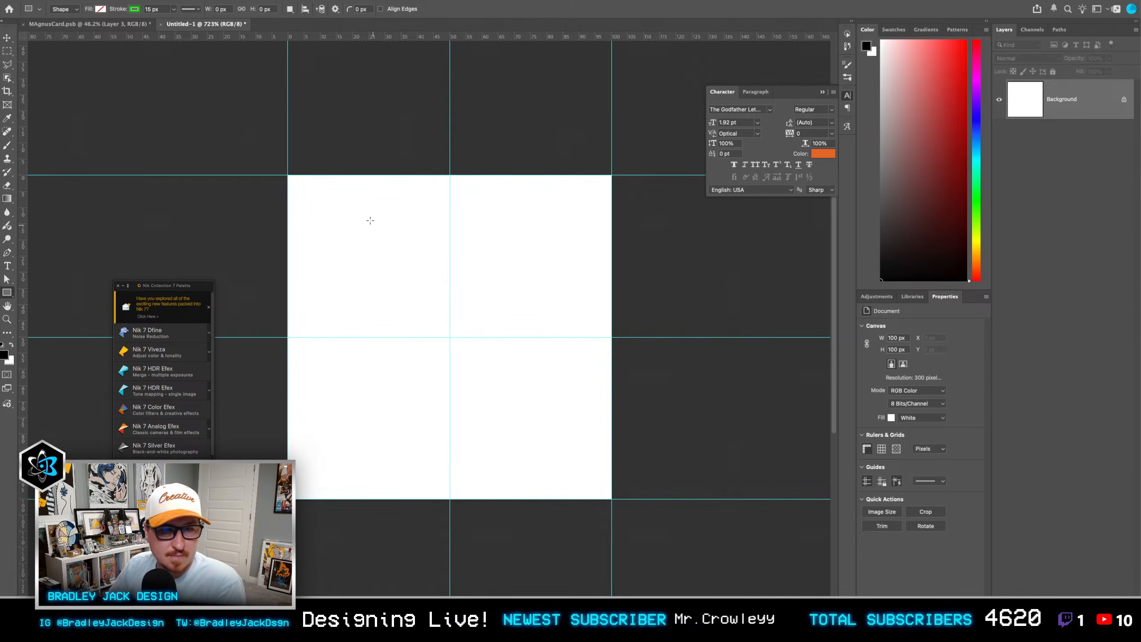
pyautogui.moveTo(307, 188); pyautogui.dragTo(421, 301)
pyautogui.press('v')
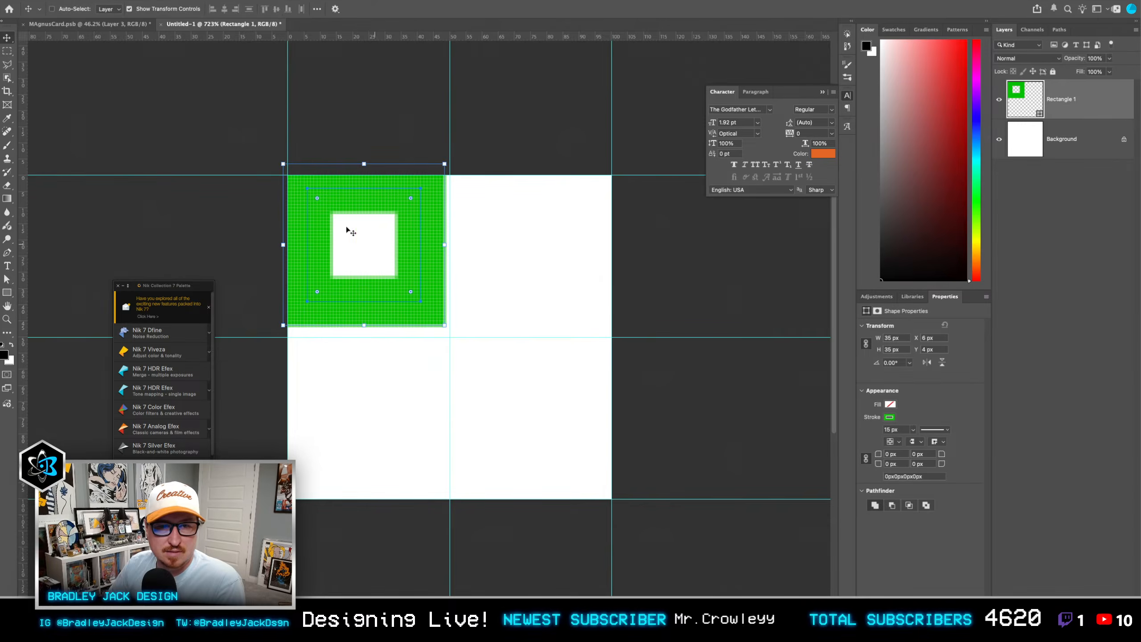
# Step: Give the square a black fill and set its stroke width to 0 px
pyautogui.press('u')
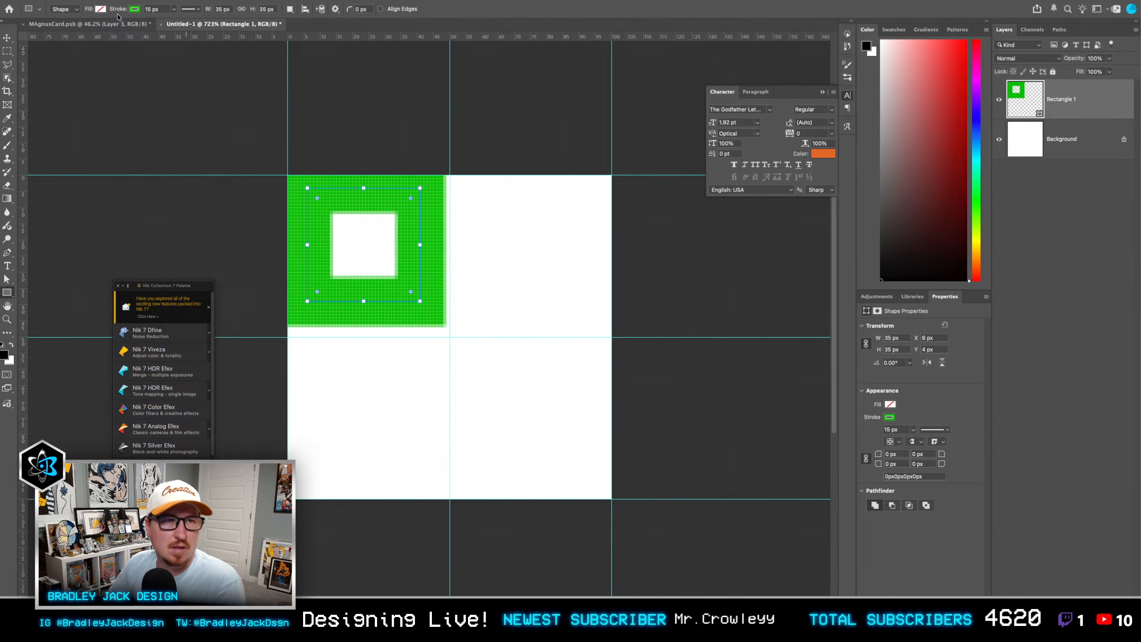
pyautogui.click(101, 9)
pyautogui.click(60, 59)
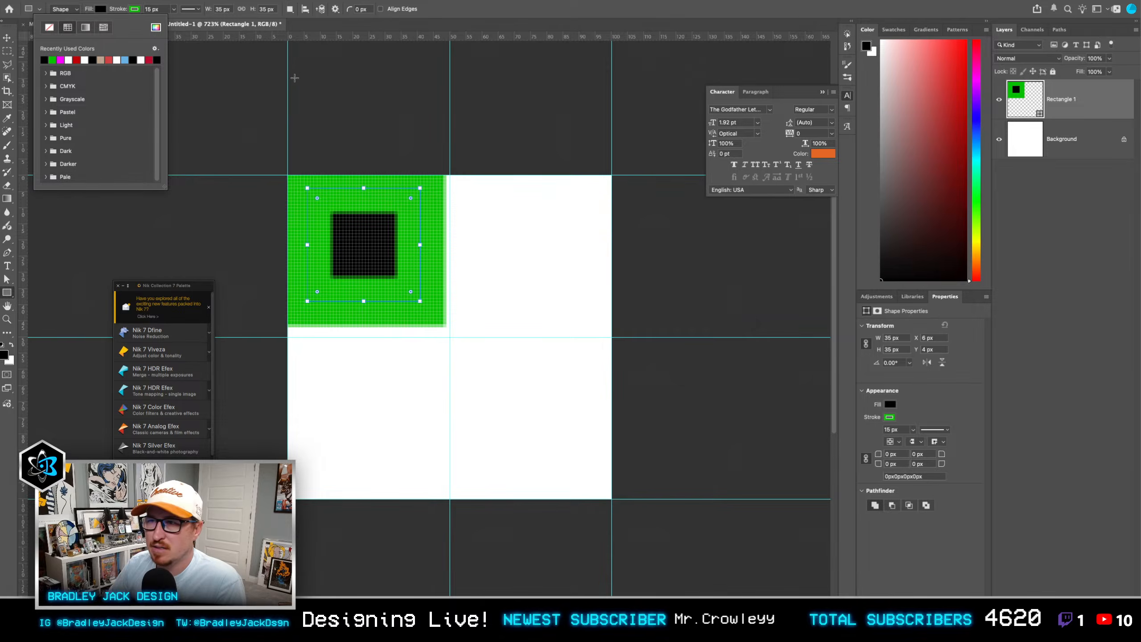
pyautogui.click(151, 9)
pyautogui.write('0')
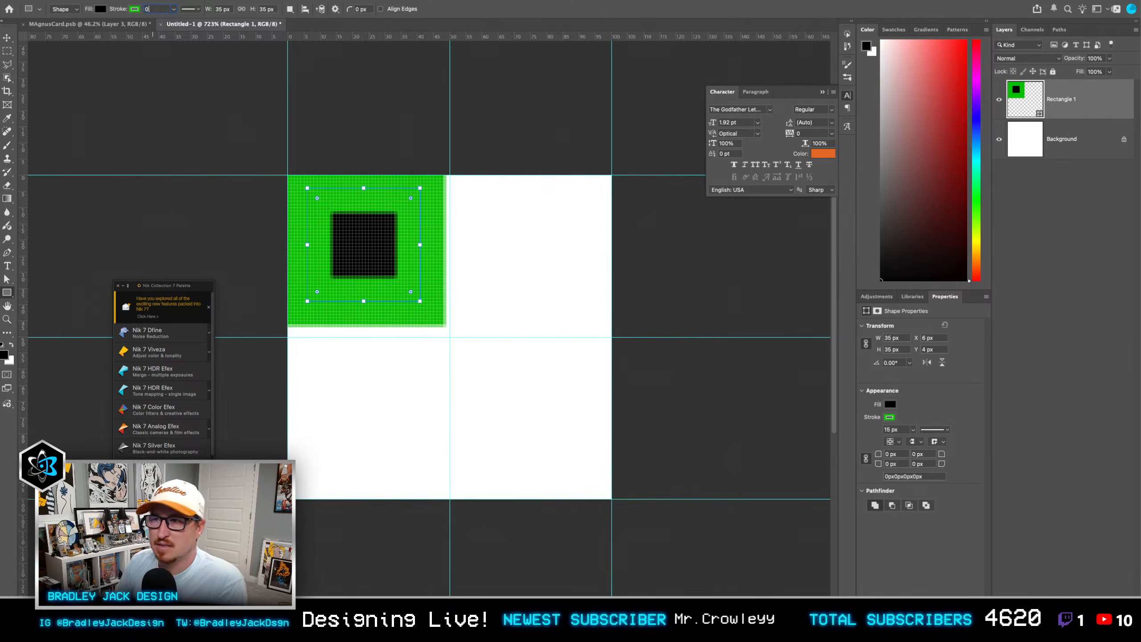
pyautogui.press('Return')
# Step: Snap the black square to the canvas's upper-left corner and enlarge it to about 50 px to fill the quadrant
pyautogui.press('v')
pyautogui.moveTo(366, 237); pyautogui.dragTo(346, 226)
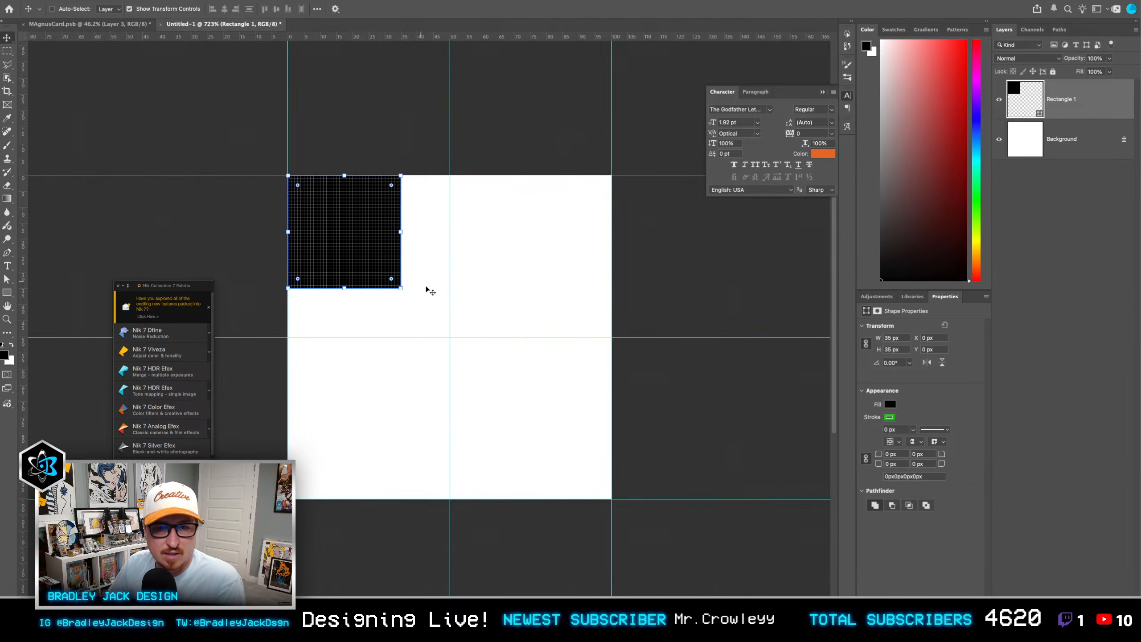
pyautogui.hotkey('ctrl', 't')
pyautogui.moveTo(401, 288); pyautogui.dragTo(451, 338)
pyautogui.press('Return')
# Step: Duplicate the black square into the lower-right quadrant and delete the white Background layer
pyautogui.keyDown('alt'); pyautogui.moveTo(389, 288); pyautogui.dragTo(550, 441); pyautogui.keyUp('alt')
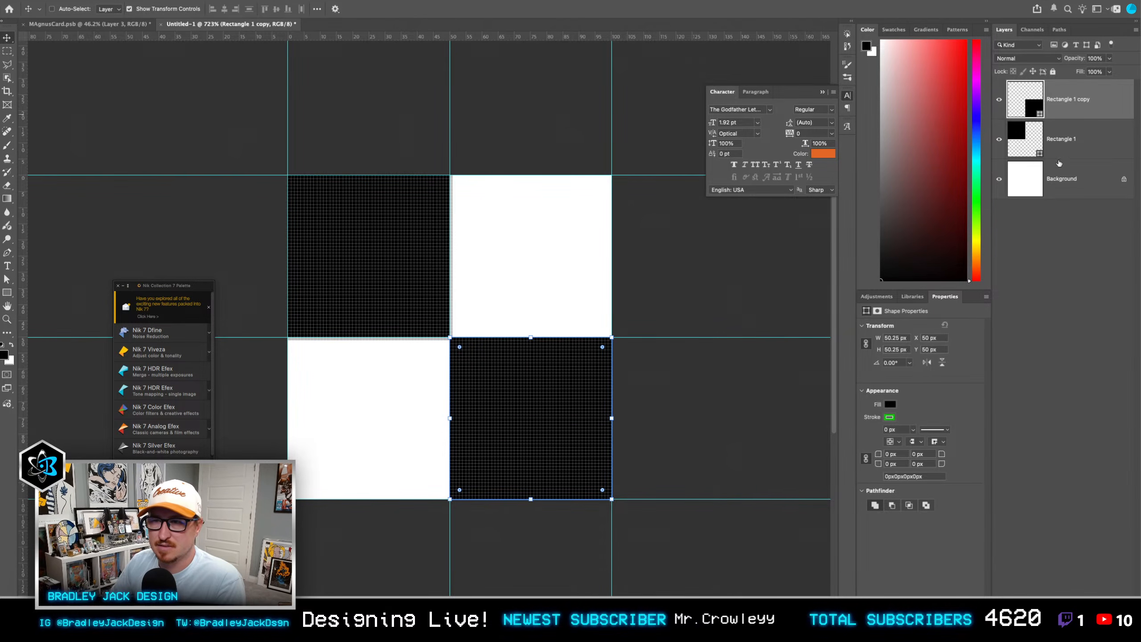
pyautogui.click(1056, 180)
pyautogui.keyDown('shift'); pyautogui.click(1072, 92); pyautogui.keyUp('shift')
pyautogui.click(1062, 194)
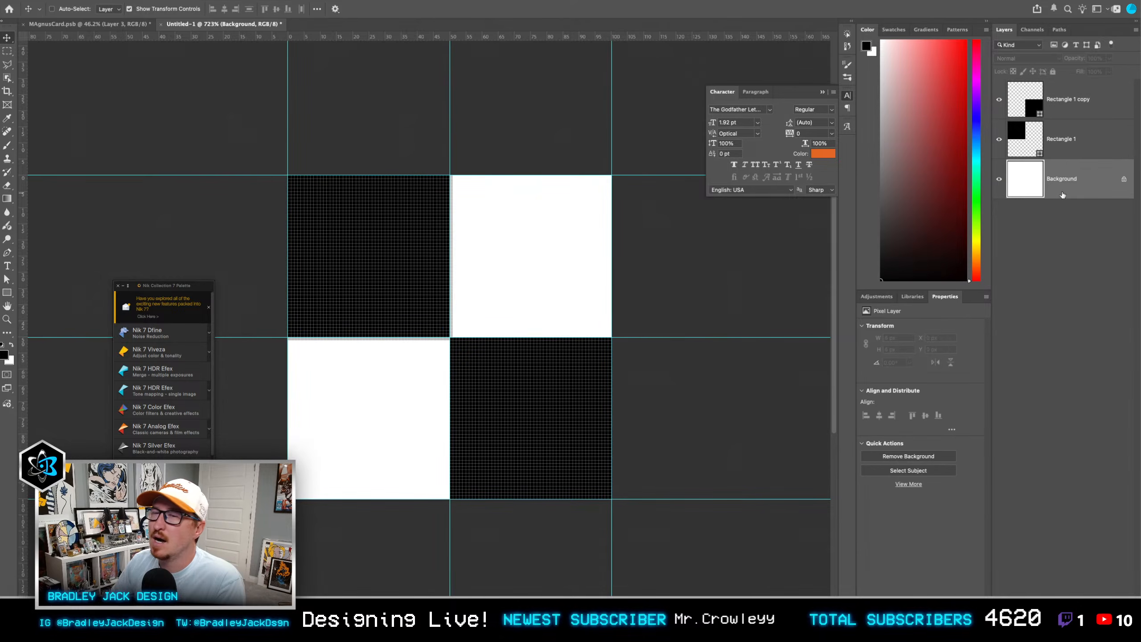
pyautogui.press('Delete')
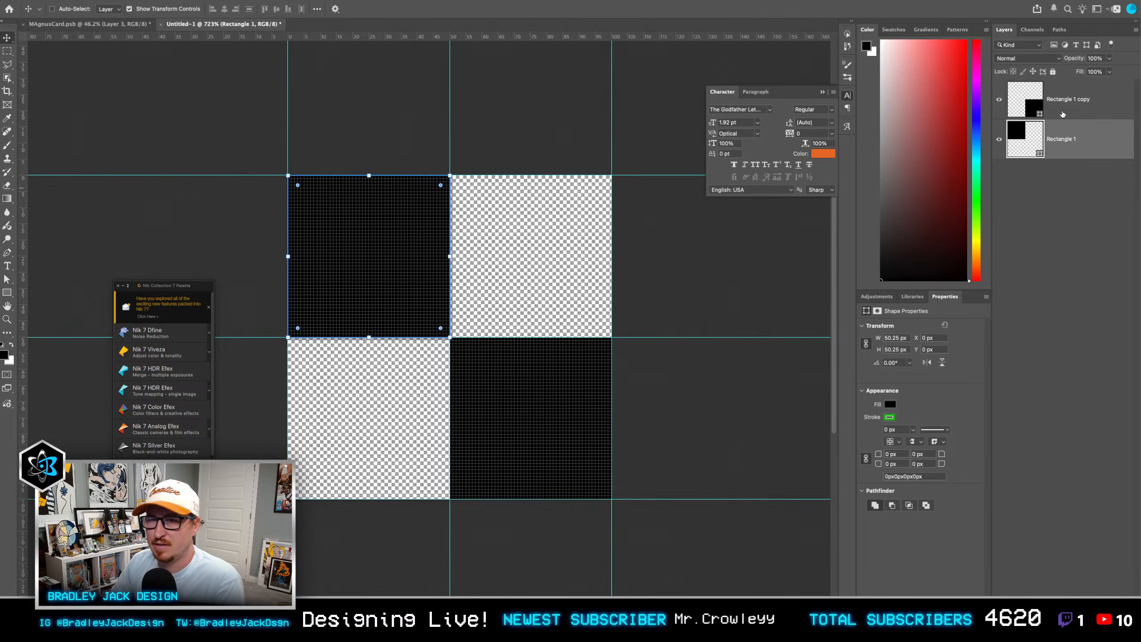
# Step: Duplicate both black squares and rotate the copies 90° to cover the two empty quadrants
pyautogui.keyDown('shift'); pyautogui.click(1060, 114); pyautogui.keyUp('shift')
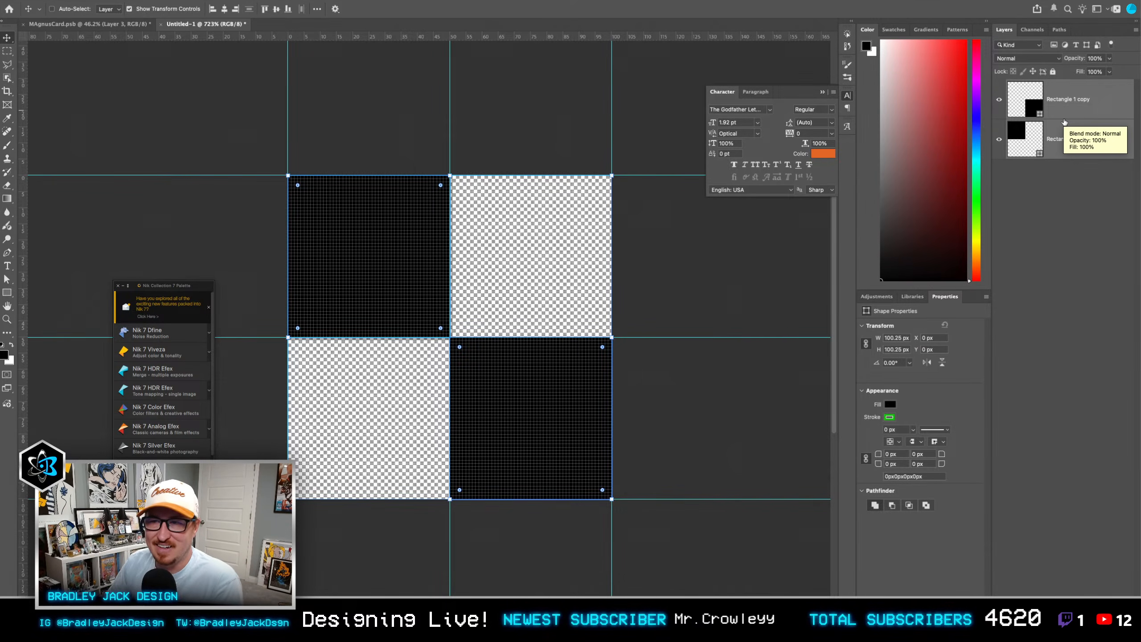
pyautogui.hotkey('ctrl', 'j')
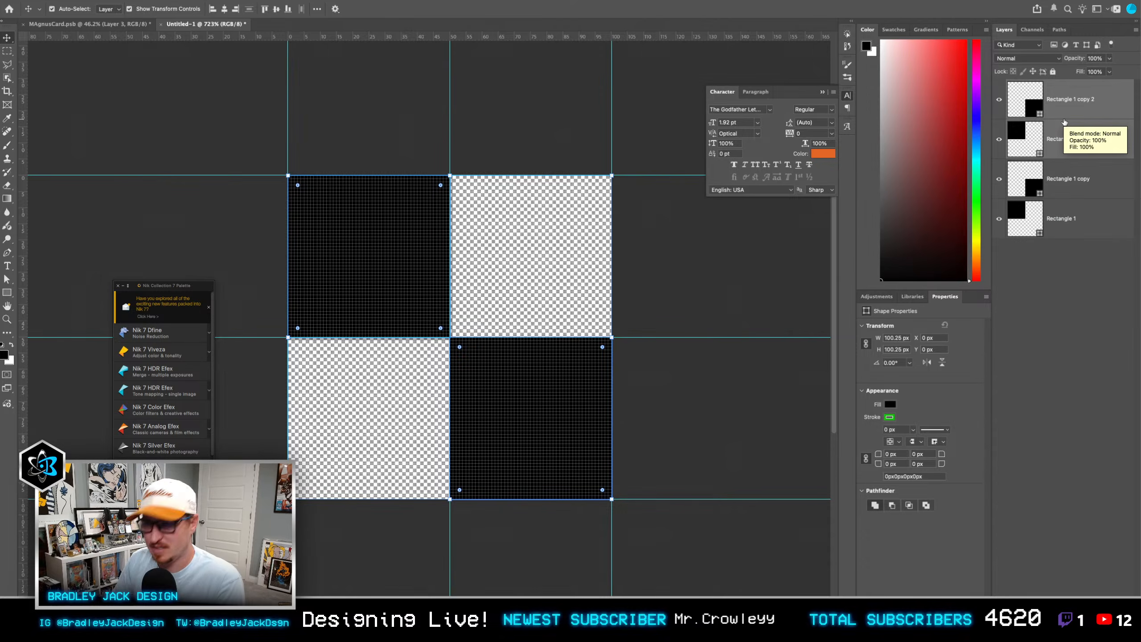
pyautogui.hotkey('ctrl', 't')
pyautogui.moveTo(608, 162); pyautogui.dragTo(609, 477)
pyautogui.press('Return')
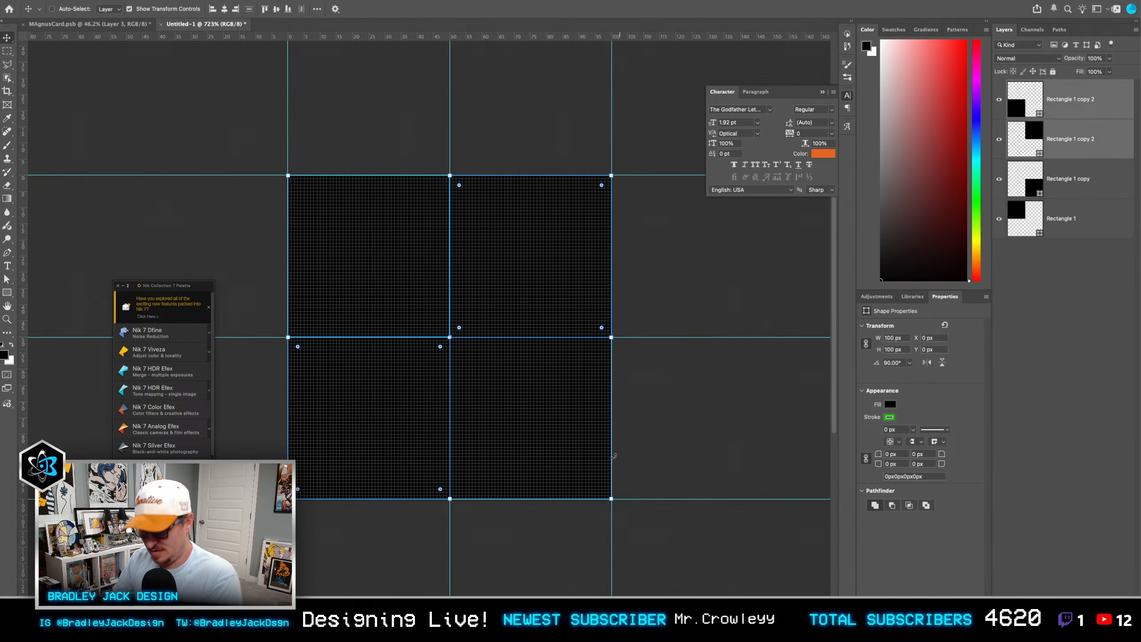
# Step: Change the fill of the two rotated square copies to white
pyautogui.press('u')
pyautogui.click(98, 8)
pyautogui.click(68, 60)
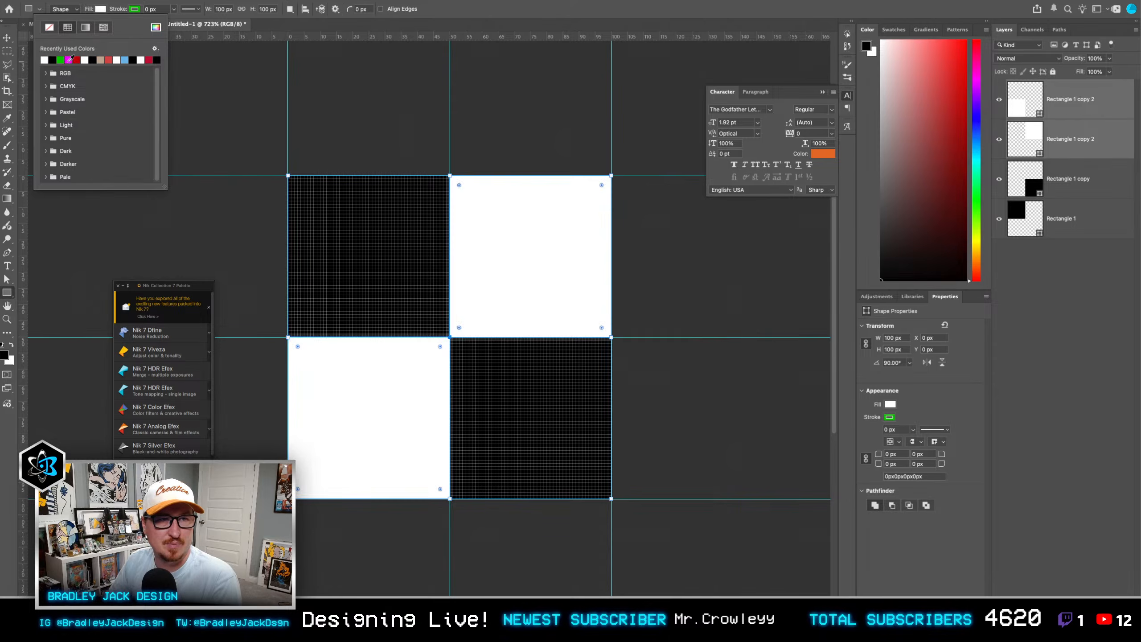
# Step: Select all four square layers and convert them into one smart object
pyautogui.press('v')
pyautogui.click(1060, 219)
pyautogui.keyDown('shift'); pyautogui.click(1059, 105); pyautogui.keyUp('shift')
pyautogui.press('super+alt+s')
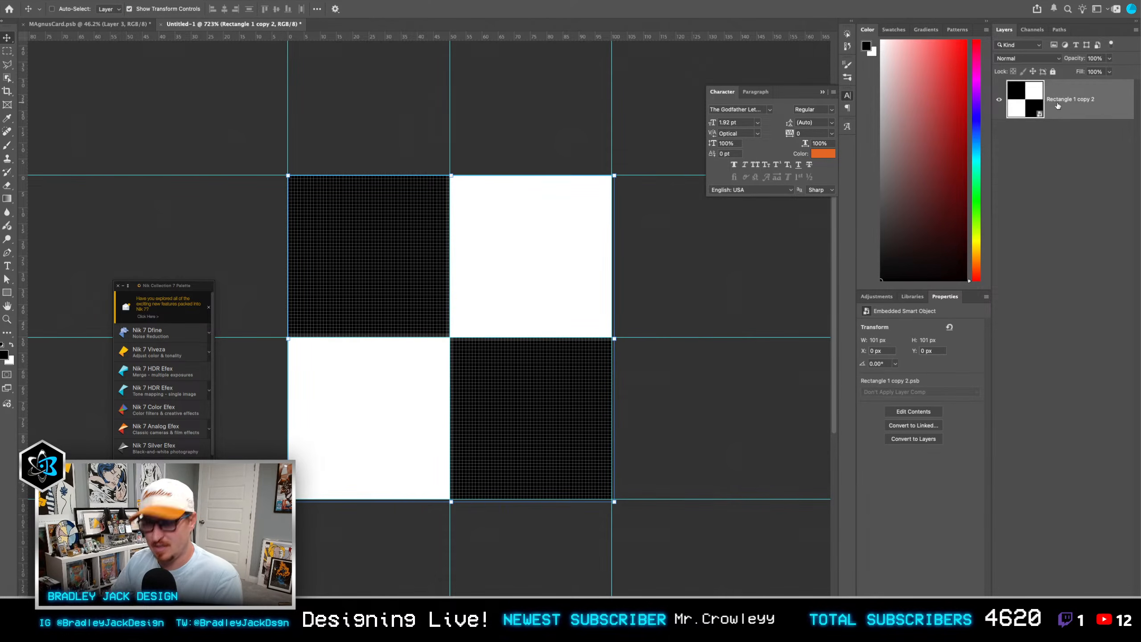
# Step: Define the checkerboard tile as a pattern and return to the MAgnusCard document
pyautogui.click(95, 1)
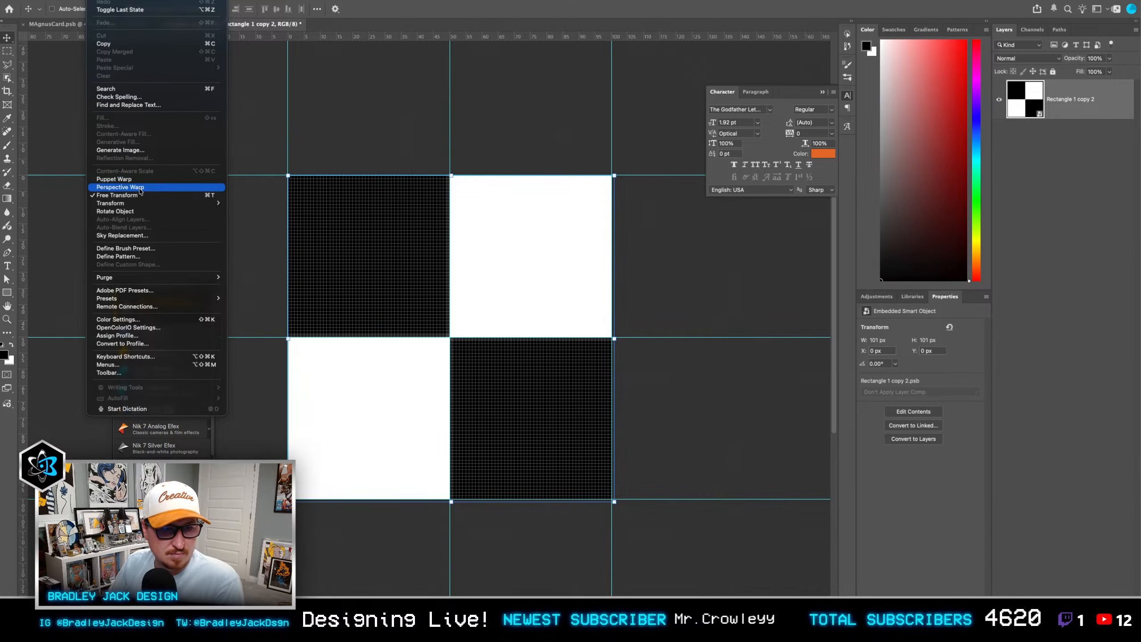
pyautogui.click(134, 258)
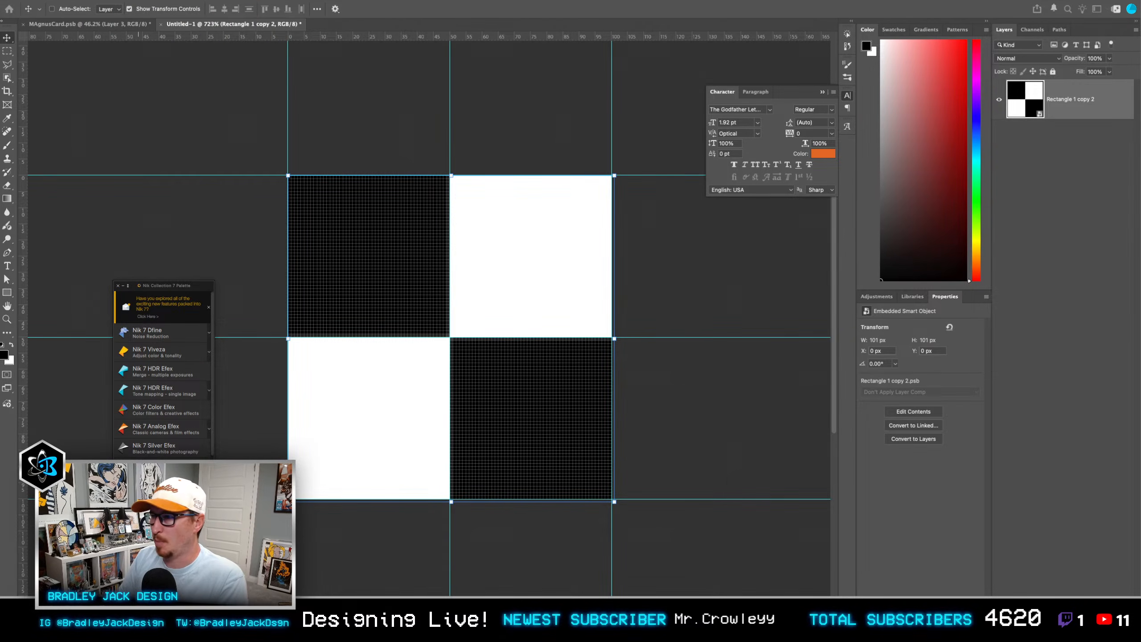
pyautogui.hotkey('ctrl', 'Tab')
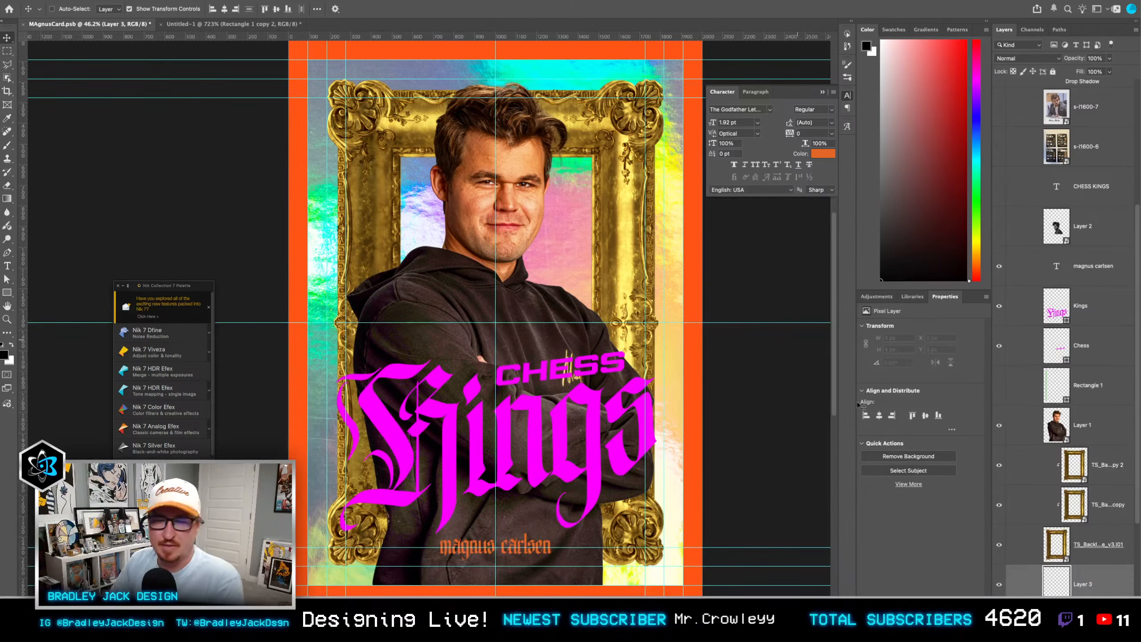
# Step: Add a pattern fill layer behind the gold frame using the black-and-white checkerboard pattern
pyautogui.click(1072, 620)
pyautogui.scroll(-2, 1078, 609)
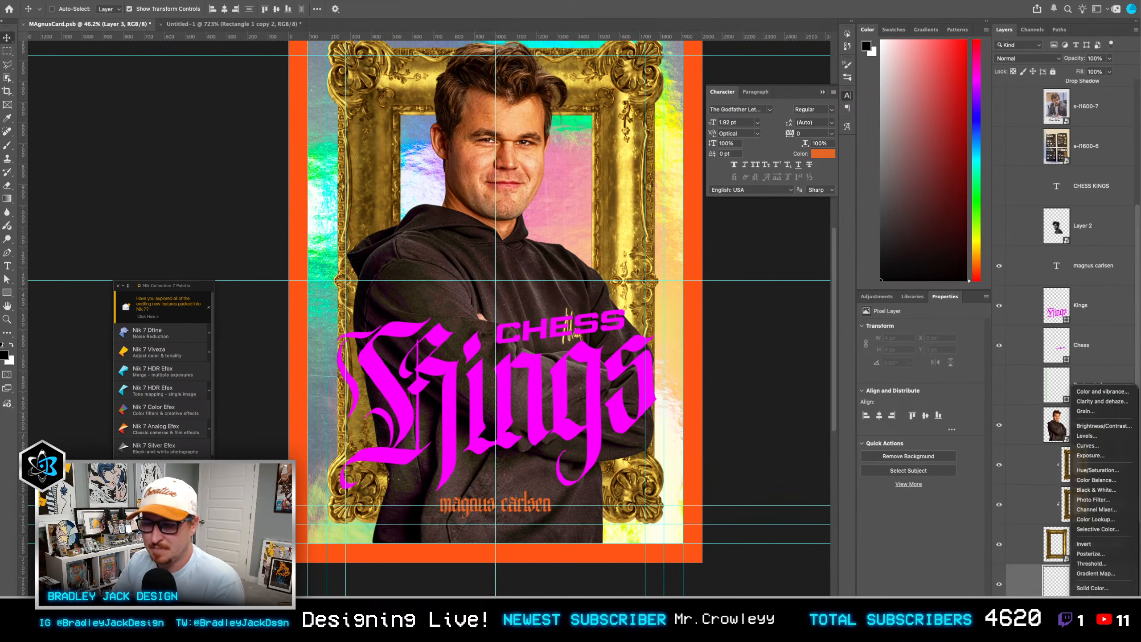
pyautogui.click(1092, 607)
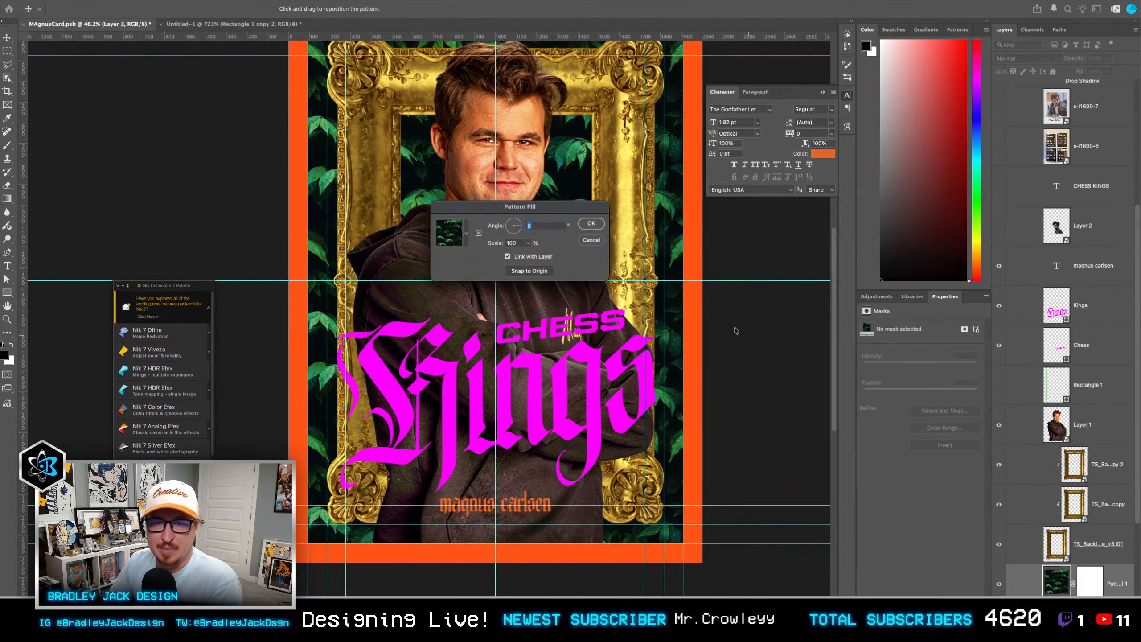
pyautogui.click(464, 232)
pyautogui.click(419, 299)
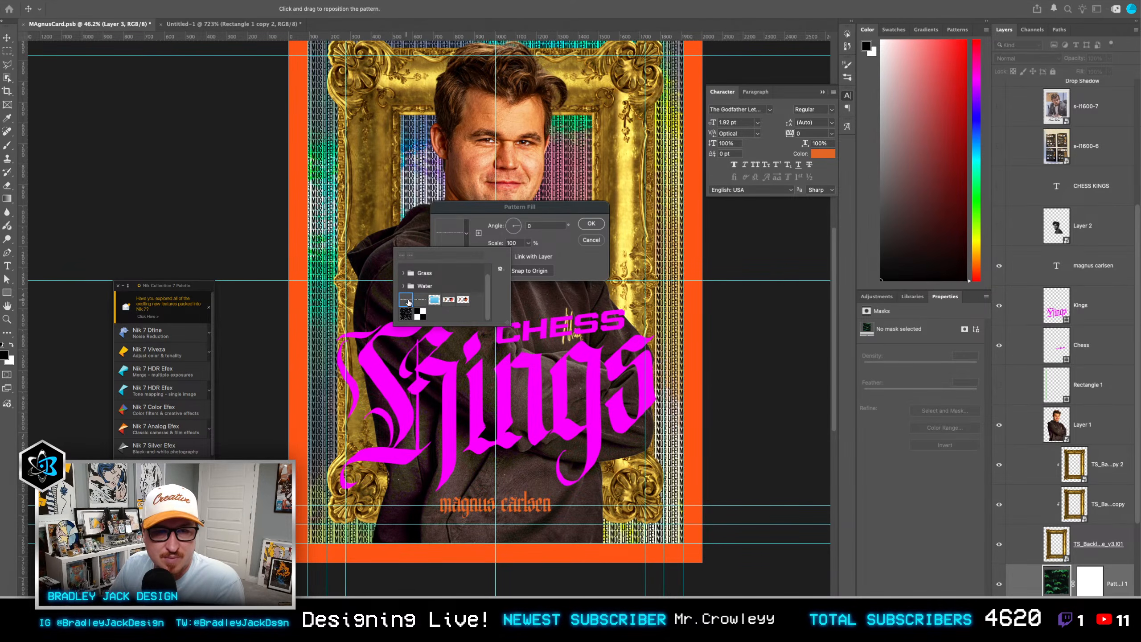
pyautogui.click(452, 304)
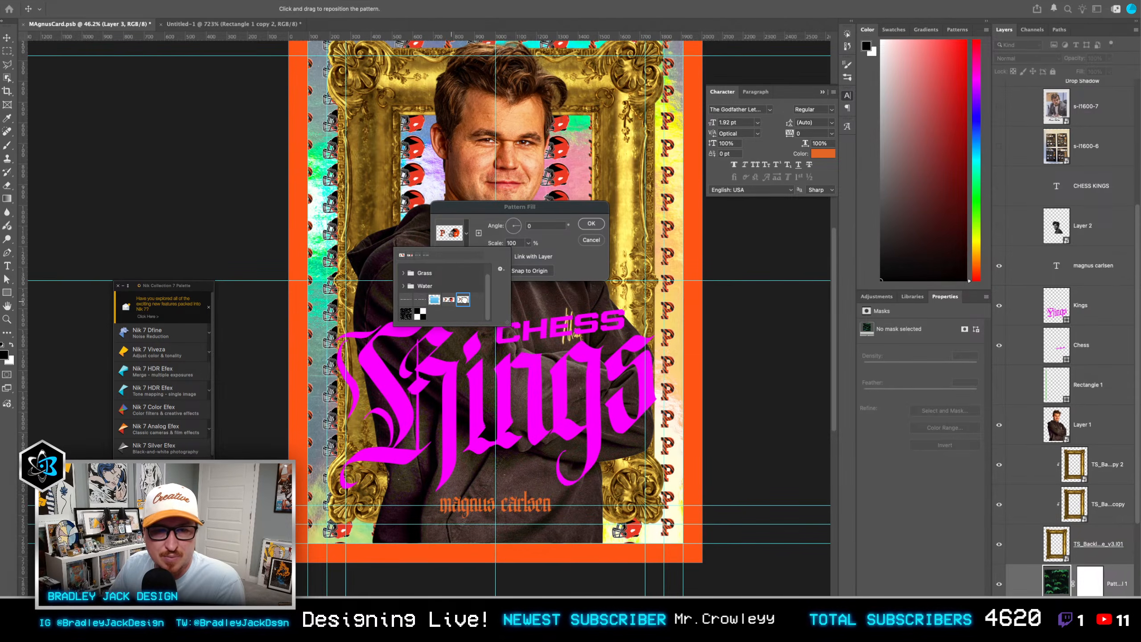
pyautogui.click(435, 300)
pyautogui.click(420, 314)
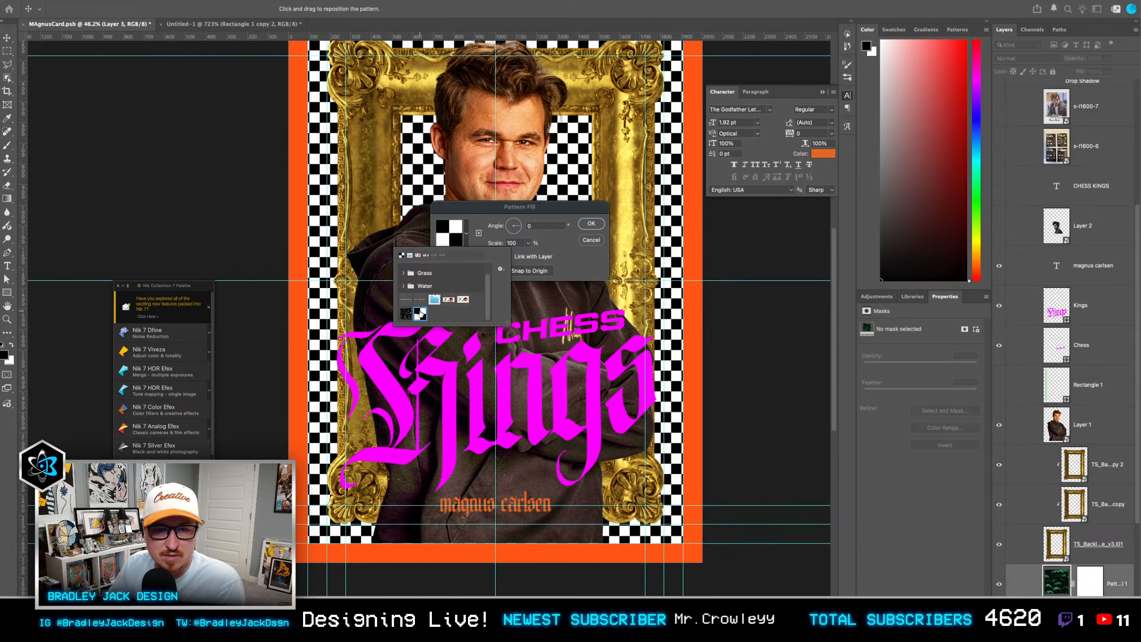
# Step: Set the checkerboard pattern fill's angle to 60° and its scale to 300%
pyautogui.click(567, 259)
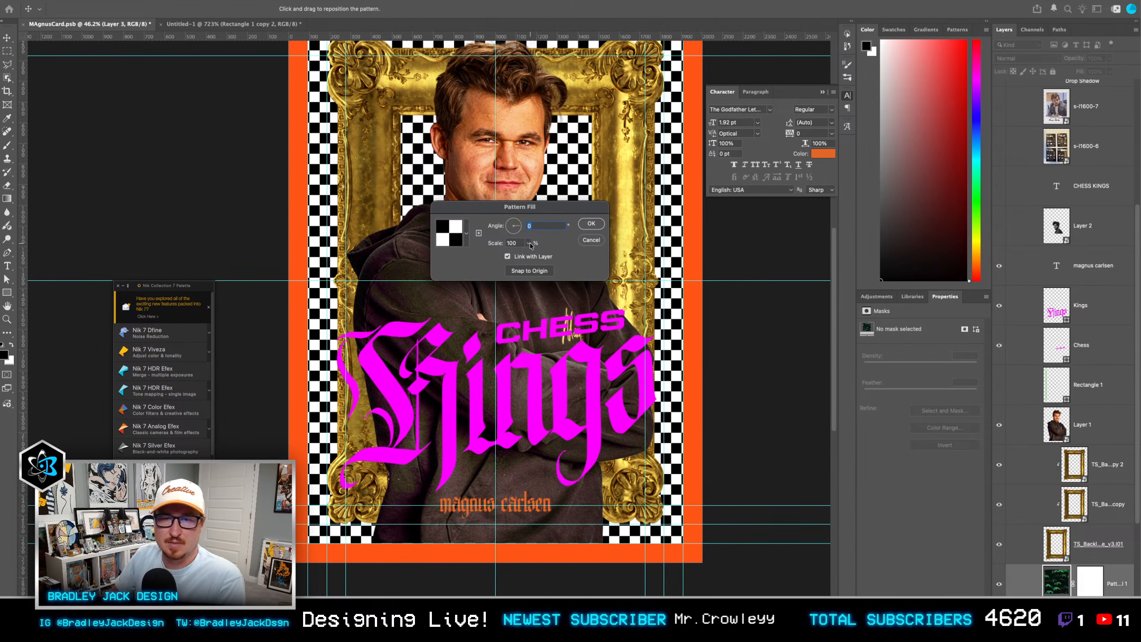
pyautogui.write('45')
pyautogui.press('Tab')
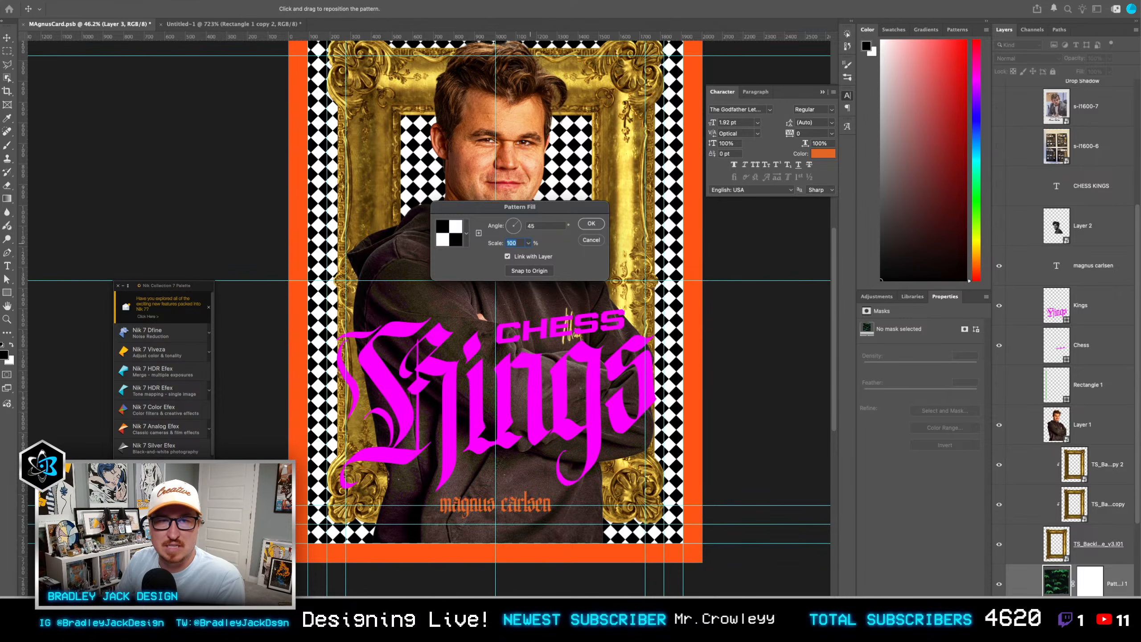
pyautogui.press('Tab')
pyautogui.write('60')
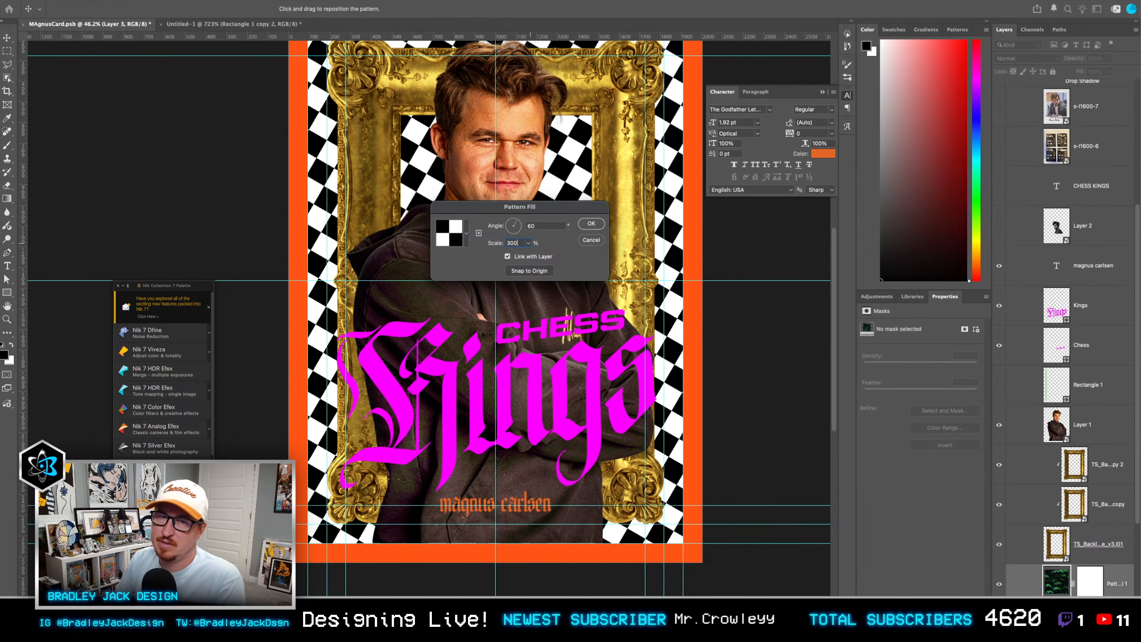
pyautogui.press('Return')
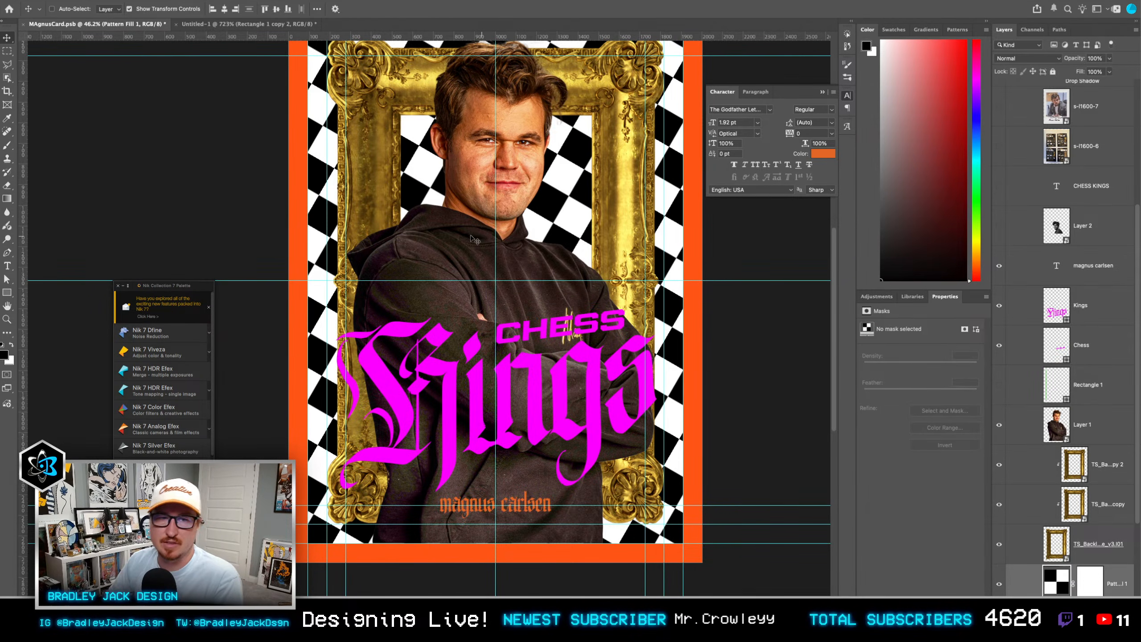
# Step: Change the angle of the checkerboard pattern fill to 15°
pyautogui.scroll(-2, 474, 239)
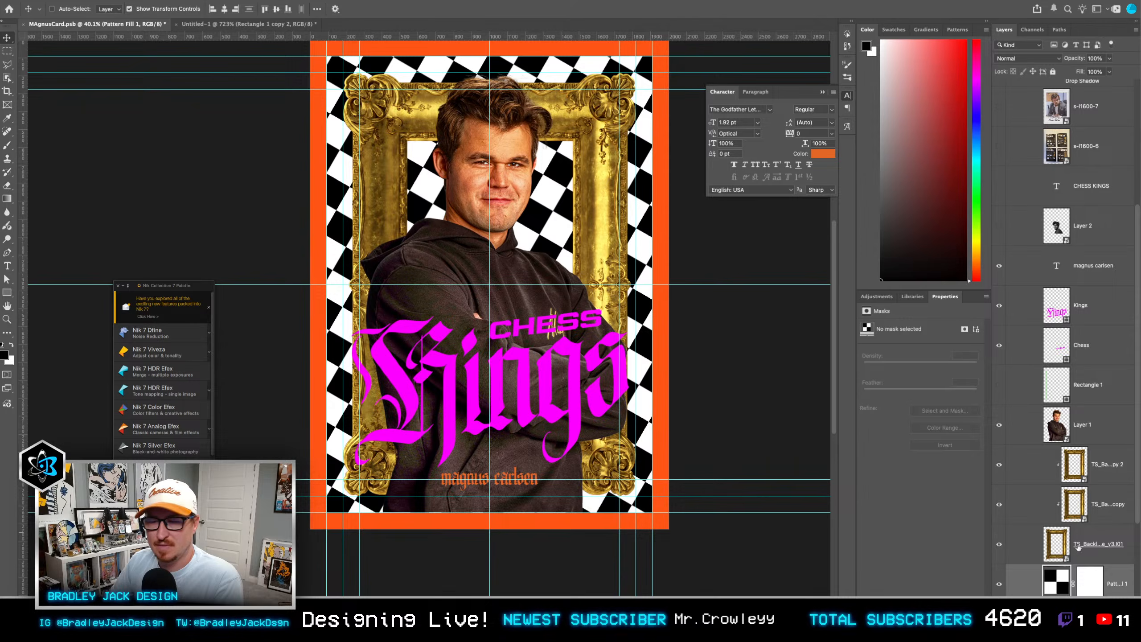
pyautogui.doubleClick(1056, 582)
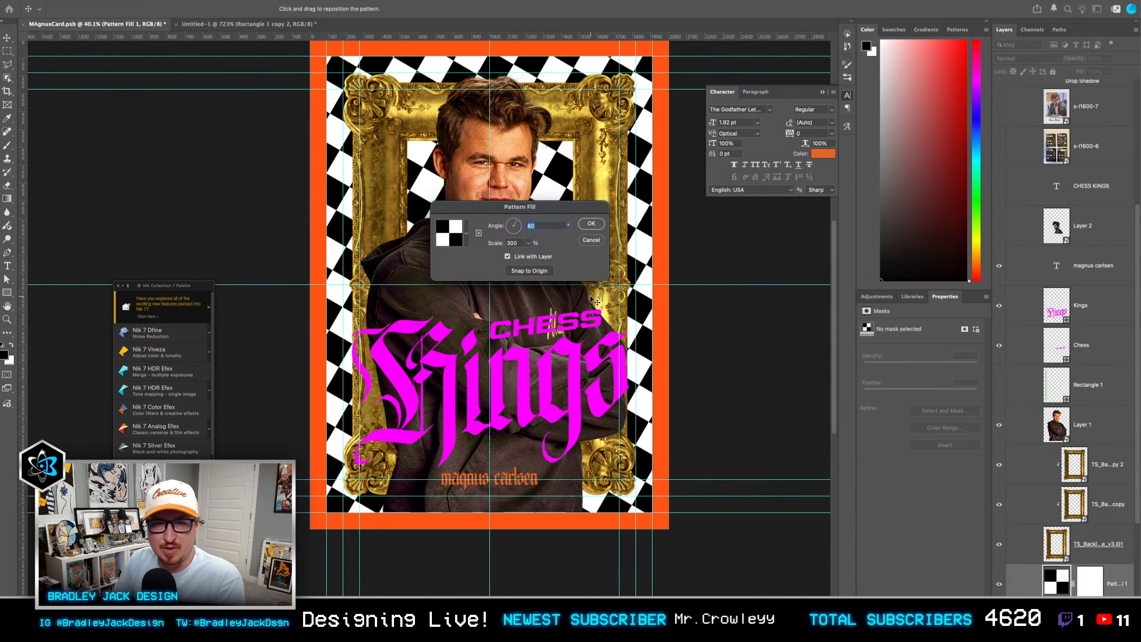
pyautogui.write('15')
pyautogui.press('Return')
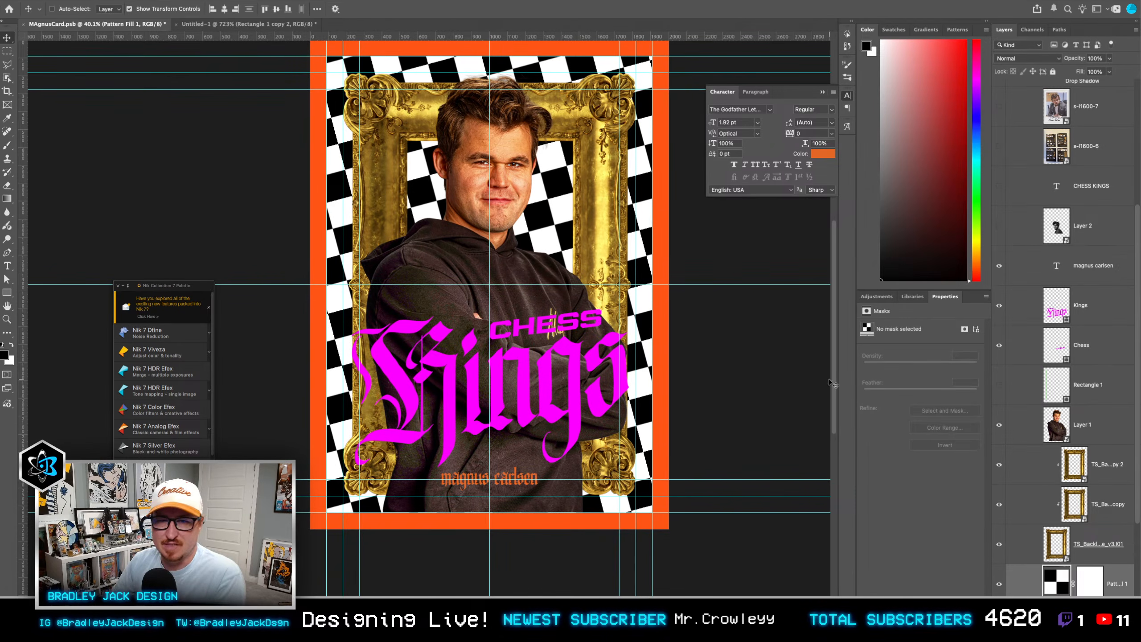
# Step: Scale the Kings and Chess lettering down slightly together and nudge it downward and a little left on the card
pyautogui.click(1102, 539)
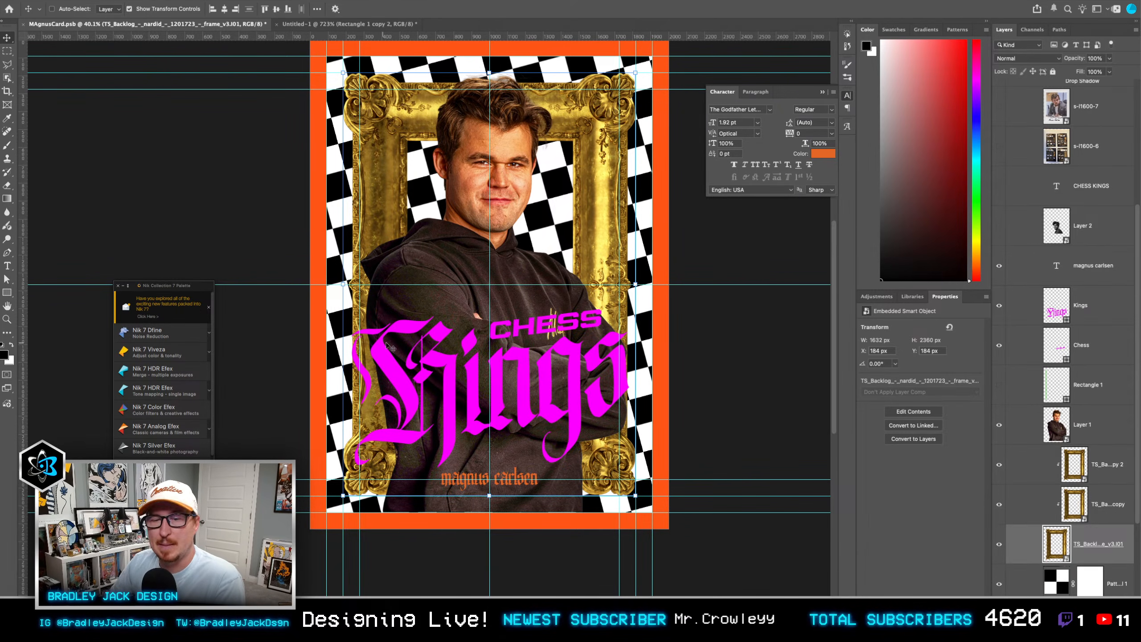
pyautogui.click(1088, 318)
pyautogui.keyDown('shift'); pyautogui.click(1088, 344); pyautogui.keyUp('shift')
pyautogui.press('super+t')
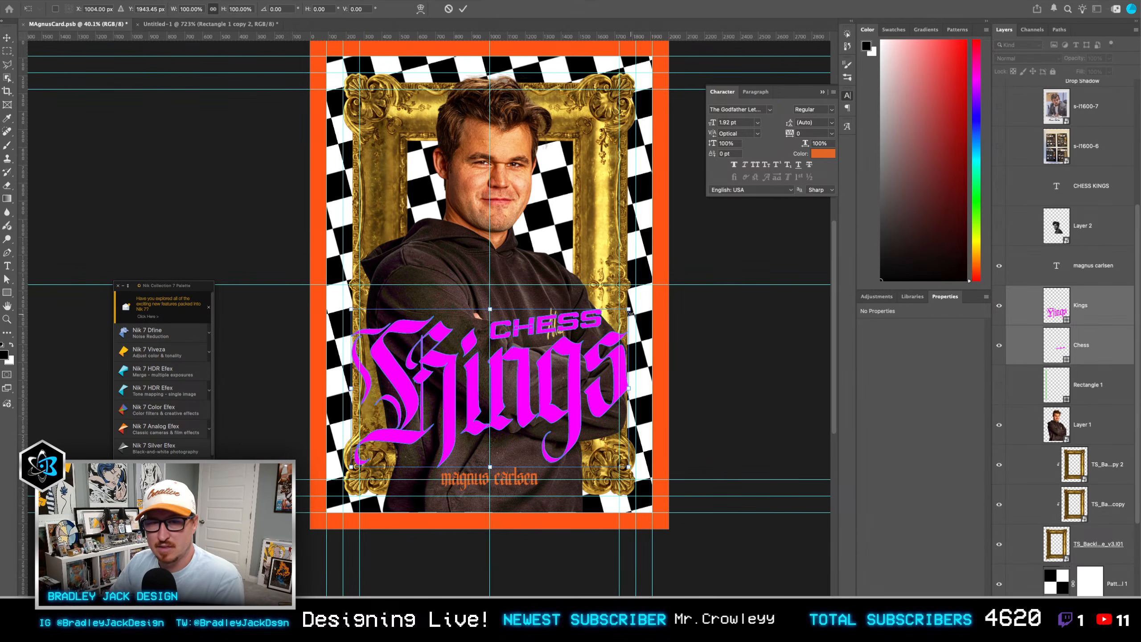
pyautogui.moveTo(629, 311); pyautogui.dragTo(623, 316)
pyautogui.press('Return')
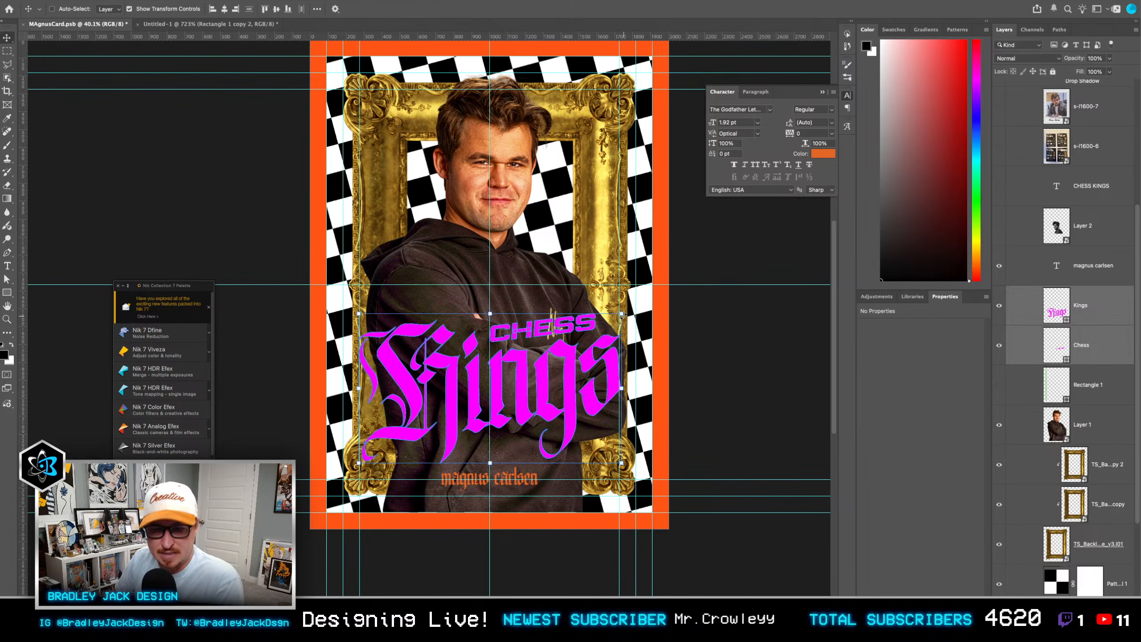
pyautogui.hotkey('shift', 'Down')
pyautogui.hotkey('shift', 'Down')
pyautogui.press('Left')
pyautogui.press('Left')
pyautogui.press('Left')
pyautogui.press('Left')
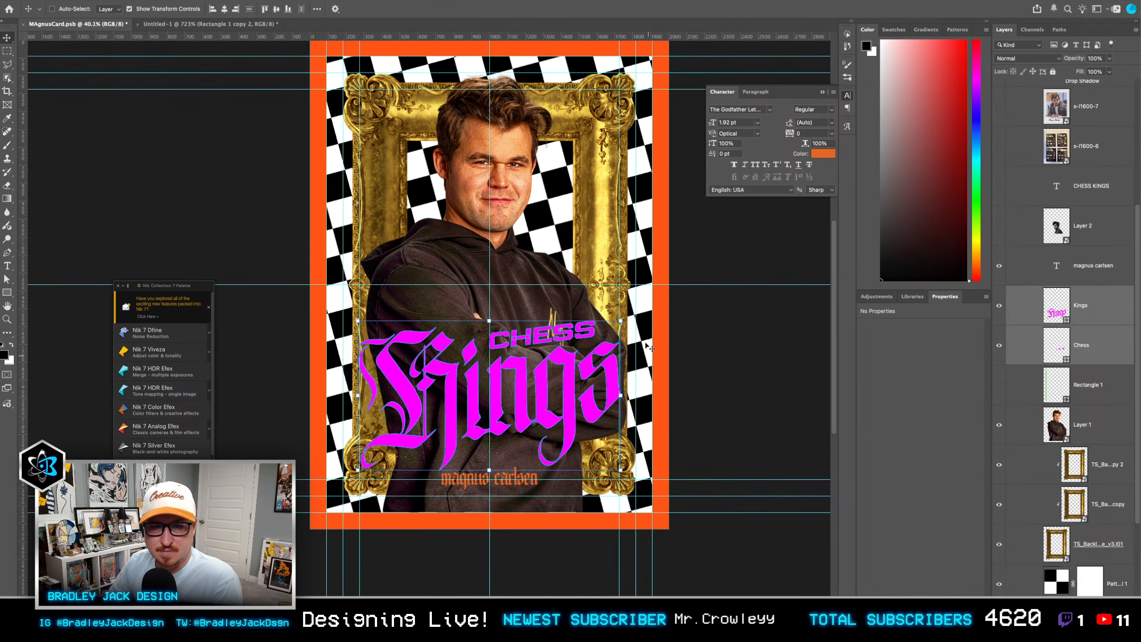
# Step: Draw a black rectangle about 1398 × 1981 px between the checkerboard pattern and the gold frame to fill the frame's opening
pyautogui.click(1059, 429)
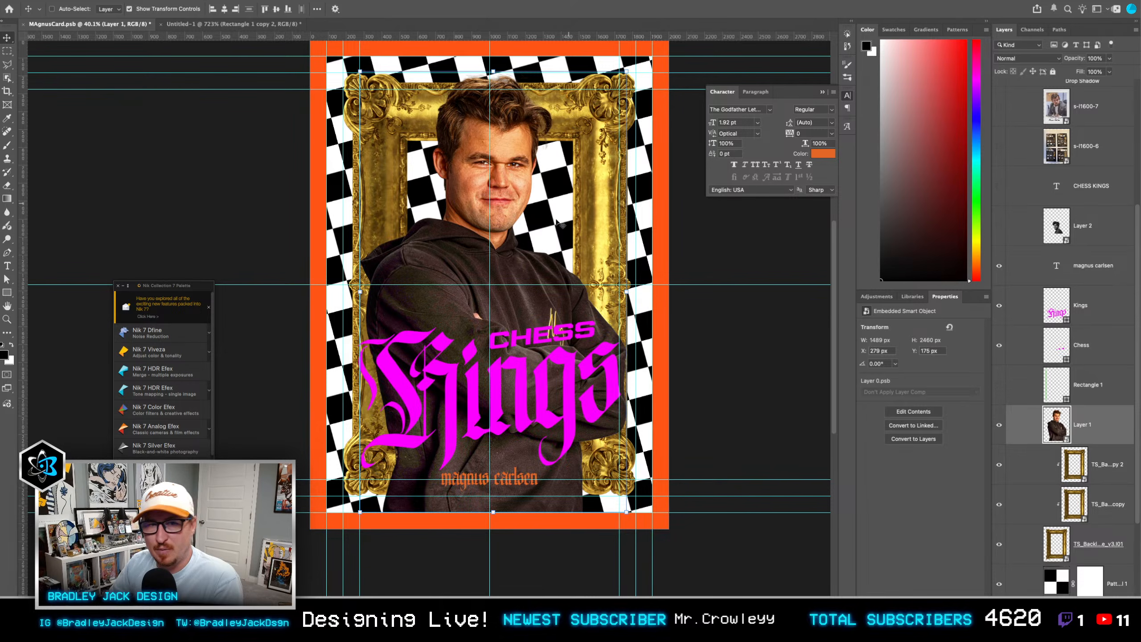
pyautogui.click(1108, 472)
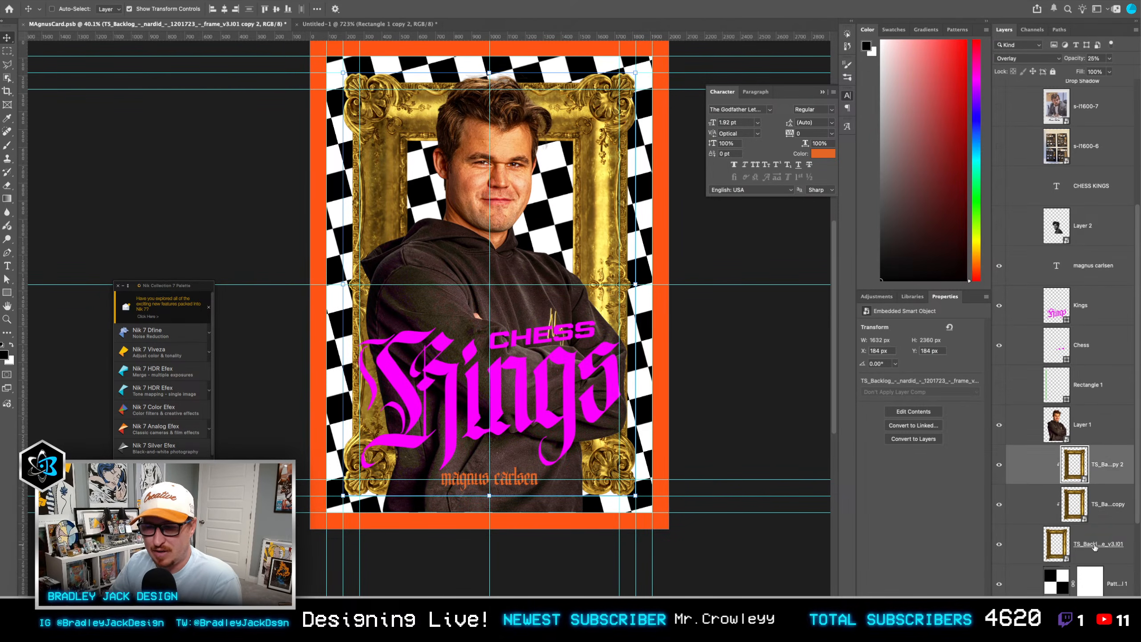
pyautogui.click(1058, 541)
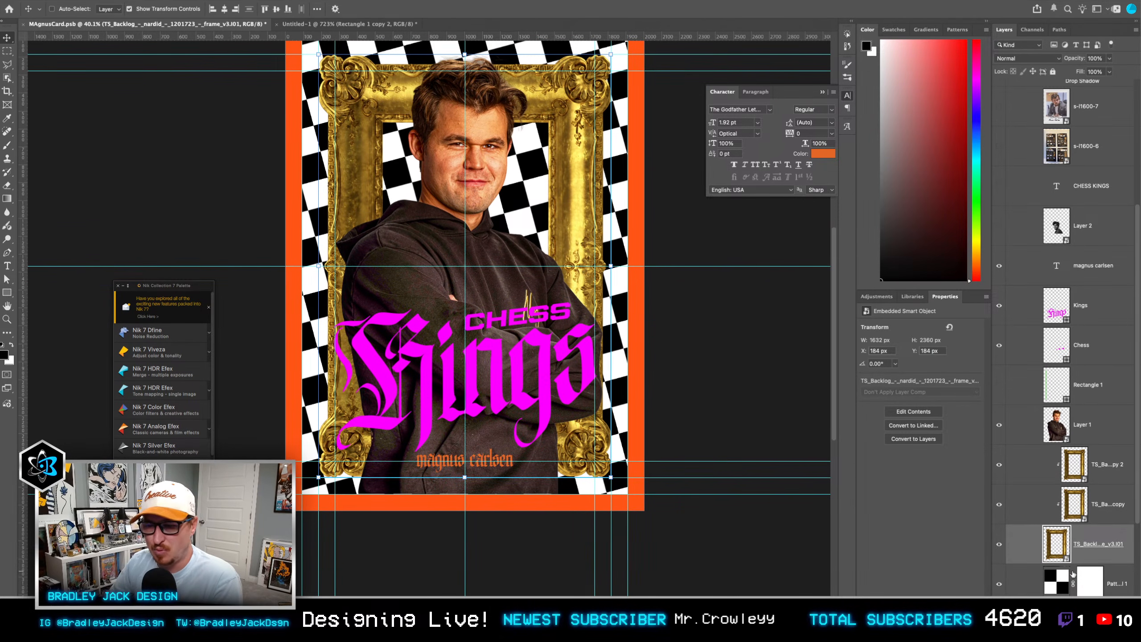
pyautogui.click(1063, 580)
pyautogui.press('u')
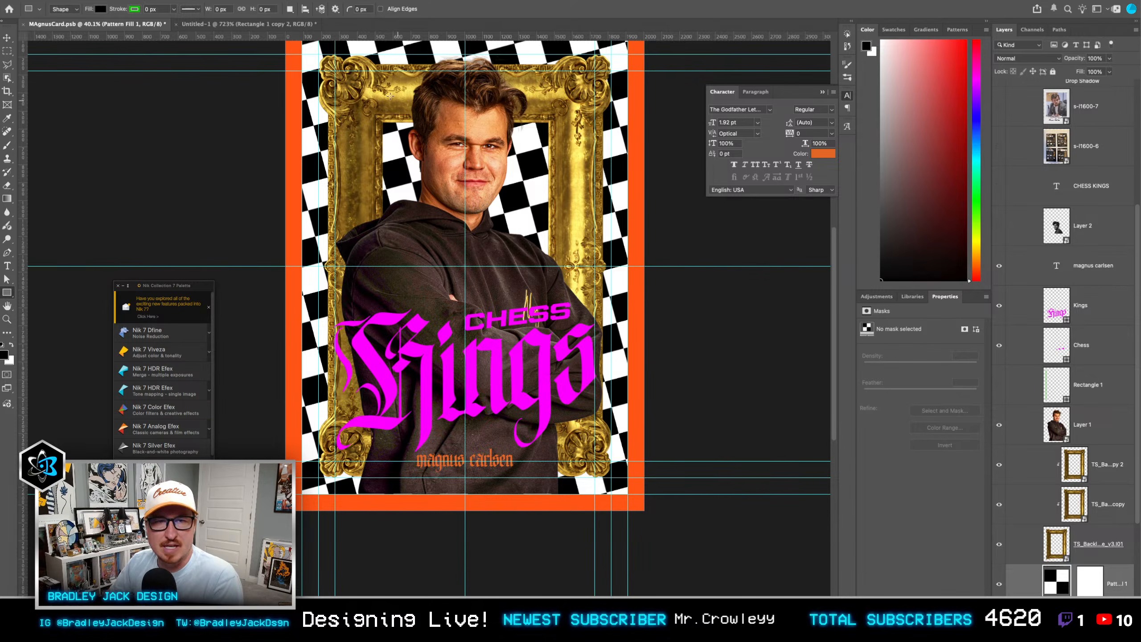
pyautogui.moveTo(336, 87)
pyautogui.mouseDown()
pyautogui.moveTo(459, 220)
pyautogui.moveTo(558, 369)
pyautogui.moveTo(586, 442)
pyautogui.mouseUp()
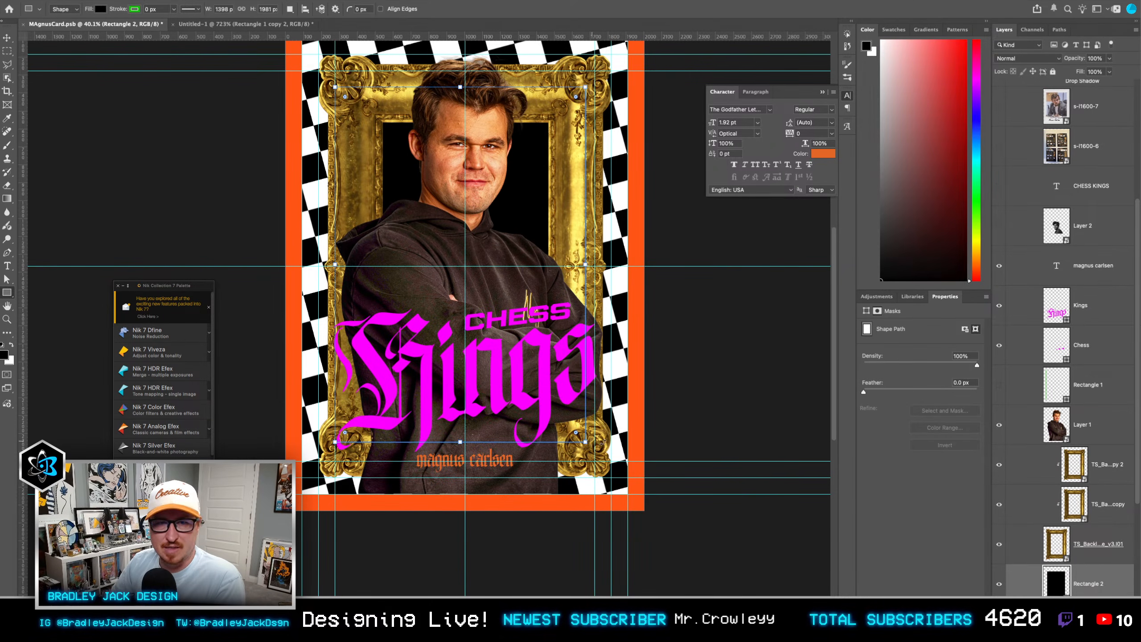
pyautogui.press('v')
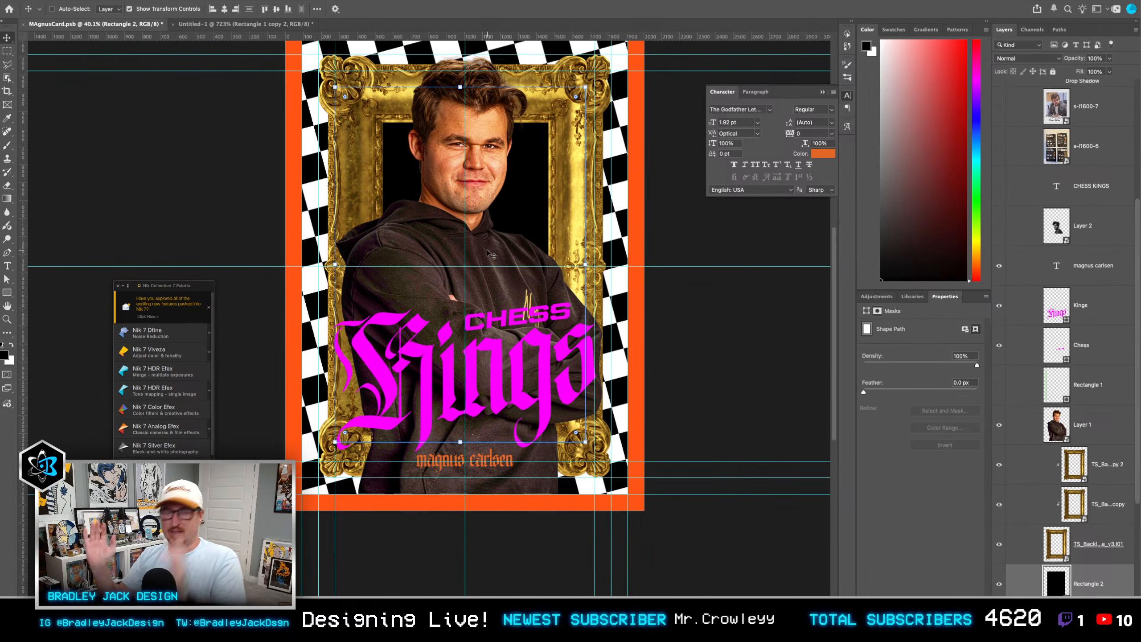
# Step: Save the card document and close the floating Character panel
pyautogui.hotkey('ctrl', 's')
pyautogui.moveTo(502, 263); pyautogui.dragTo(624, 311)
pyautogui.click(822, 93)
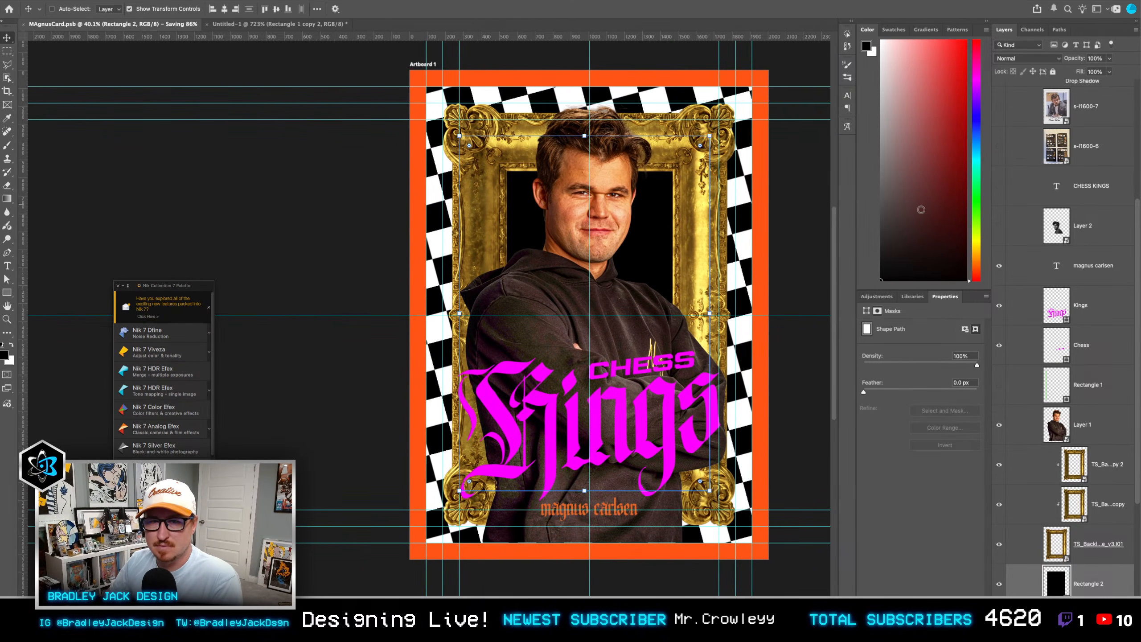
pyautogui.click(1066, 429)
pyautogui.hotkey('ctrl', 't')
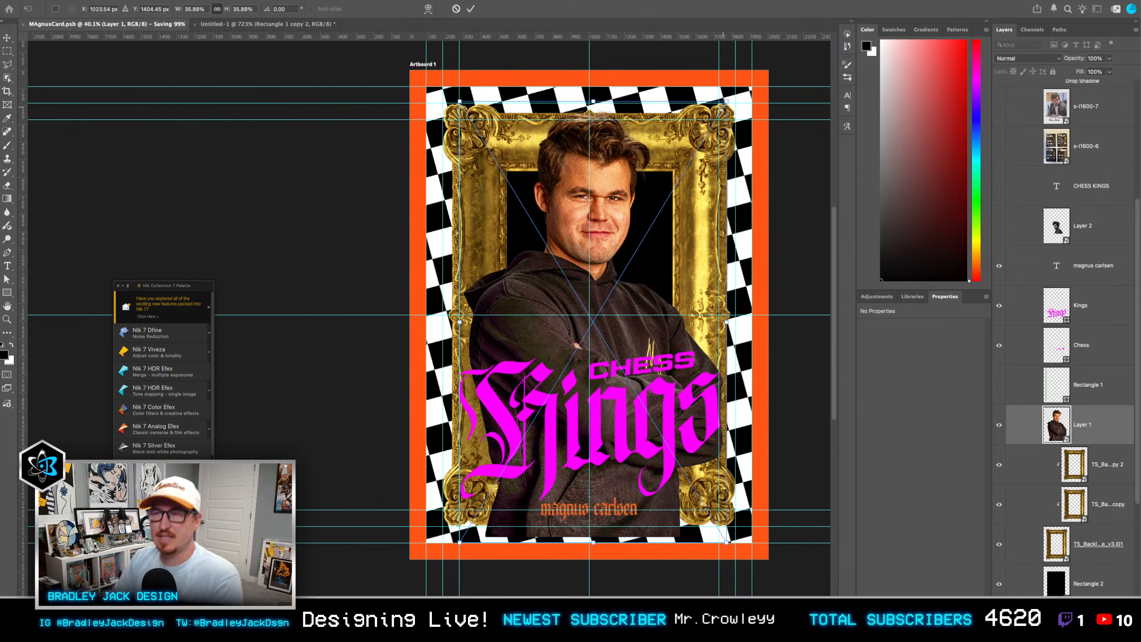
pyautogui.press('Return')
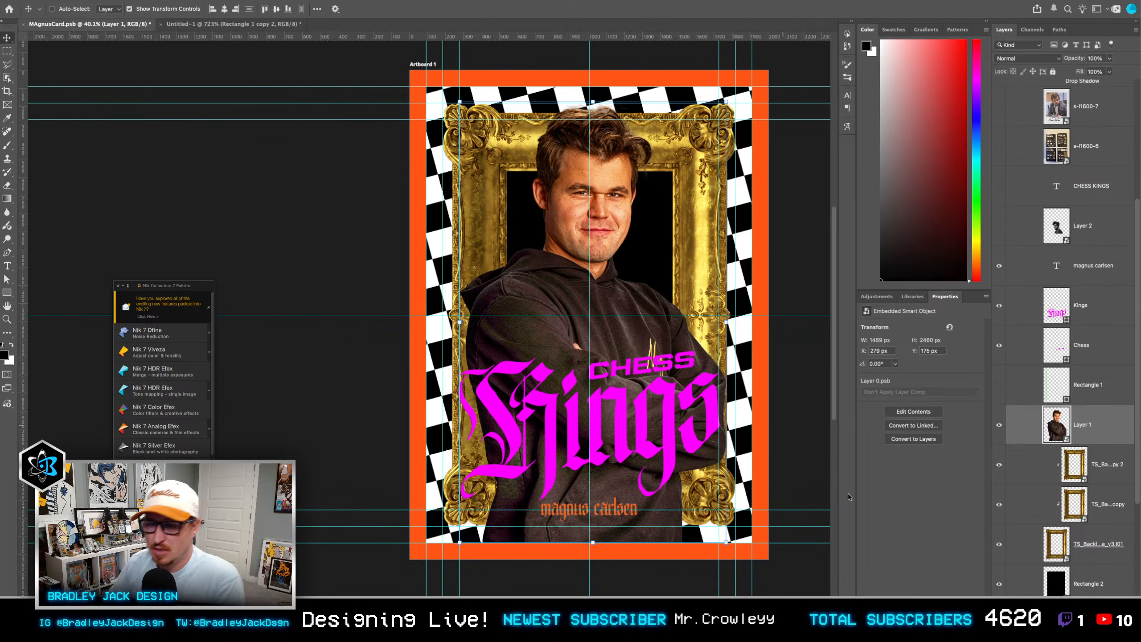
# Step: Load the gold frame's shape as a selection and add it to the portrait layer, Layer 1, as an inverted layer mask
pyautogui.keyDown('ctrl'); pyautogui.click(1057, 545); pyautogui.keyUp('ctrl')
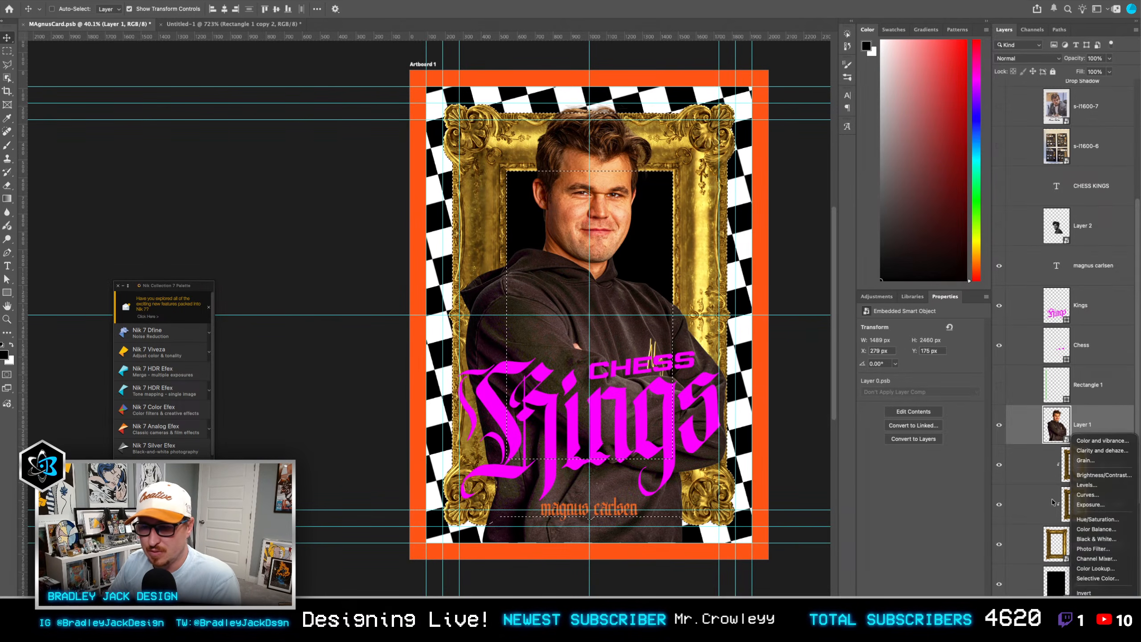
pyautogui.click(1068, 617)
pyautogui.click(1054, 618)
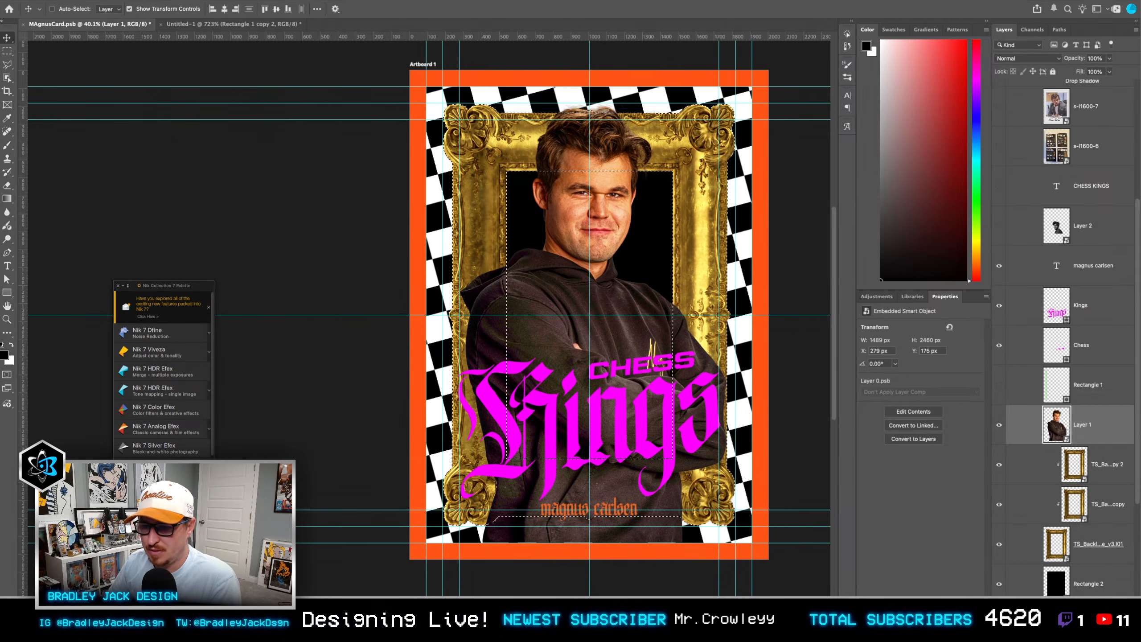
pyautogui.click(1055, 618)
pyautogui.hotkey('ctrl', 'i')
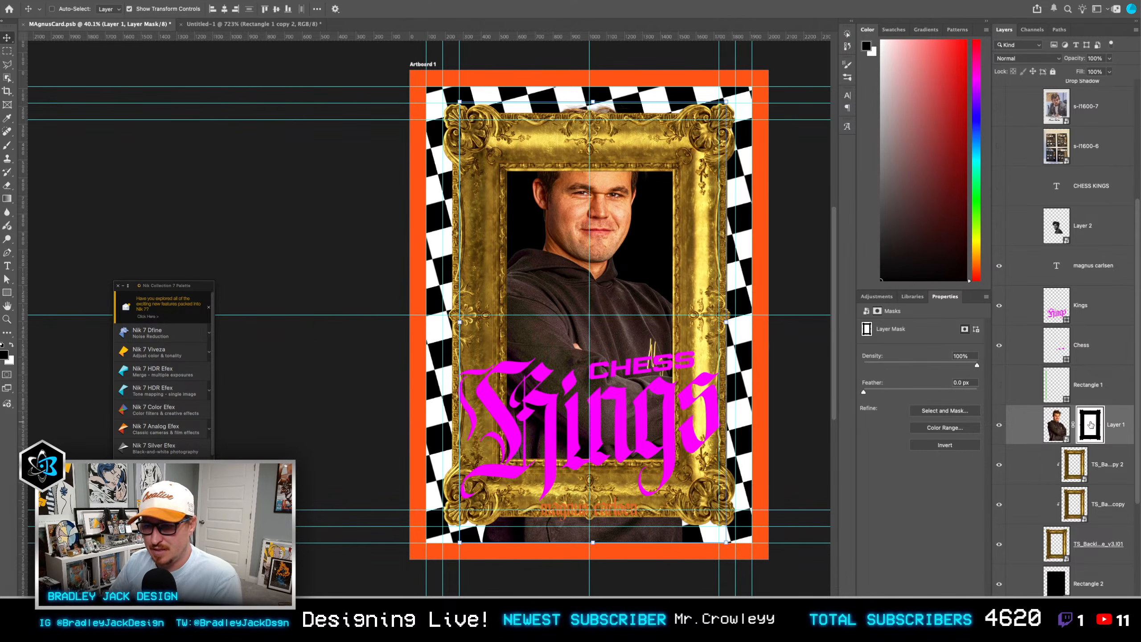
# Step: Choose a round brush and paint on the portrait's layer mask to reveal the head and hair in front of the frame's upper edge
pyautogui.press('b')
pyautogui.keyDown('ctrl'); pyautogui.keyDown('alt'); pyautogui.moveTo(567, 277); pyautogui.dragTo(591, 276); pyautogui.keyUp('alt'); pyautogui.keyUp('ctrl')
pyautogui.keyDown('ctrl'); pyautogui.keyDown('alt'); pyautogui.moveTo(611, 234); pyautogui.dragTo(621, 230); pyautogui.keyUp('alt'); pyautogui.keyUp('ctrl')
pyautogui.rightClick(613, 259)
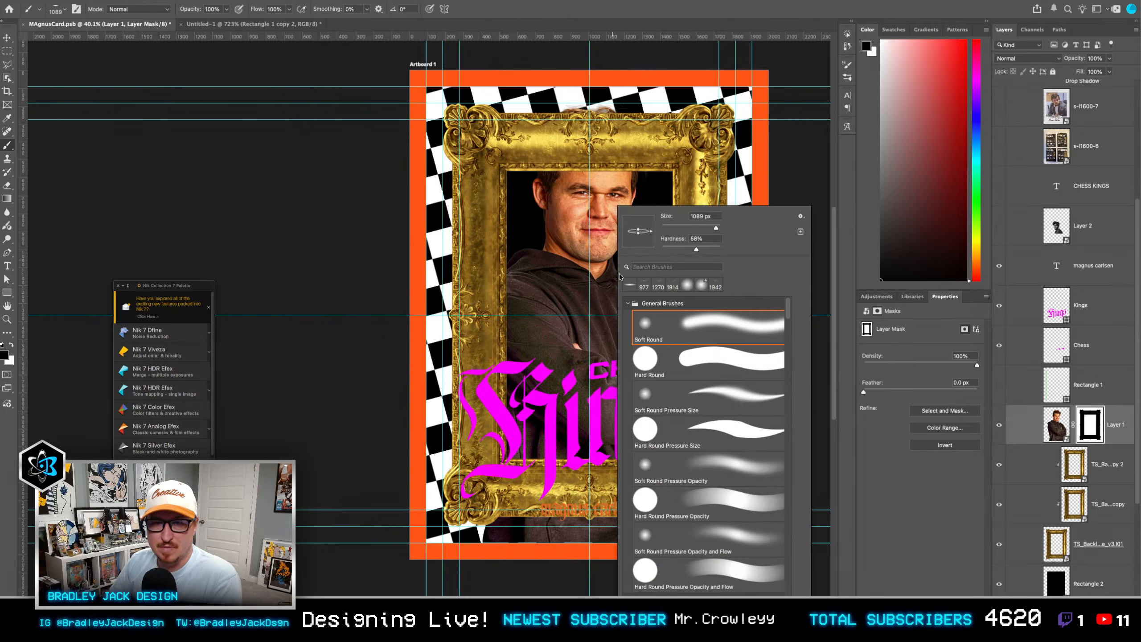
pyautogui.click(678, 358)
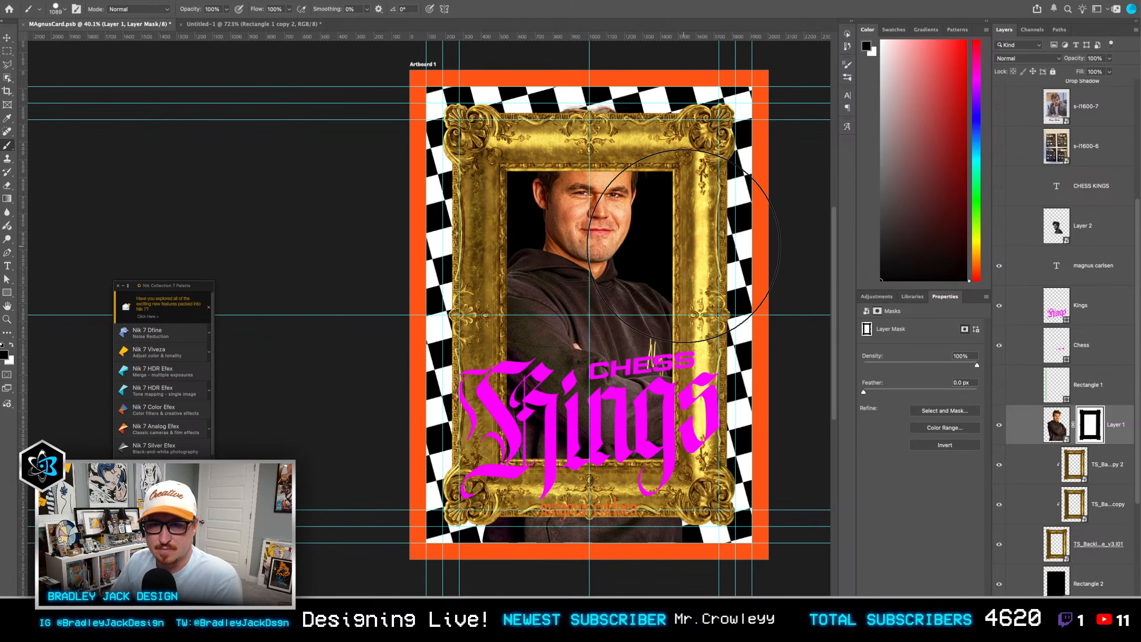
pyautogui.press('Return')
pyautogui.moveTo(647, 194)
pyautogui.keyDown('ctrl'); pyautogui.keyDown('alt'); pyautogui.mouseDown()
pyautogui.moveTo(618, 201)
pyautogui.moveTo(587, 161)
pyautogui.moveTo(612, 153)
pyautogui.mouseUp(); pyautogui.keyUp('alt'); pyautogui.keyUp('ctrl')
pyautogui.press('x')
pyautogui.press('v')
pyautogui.press('b')
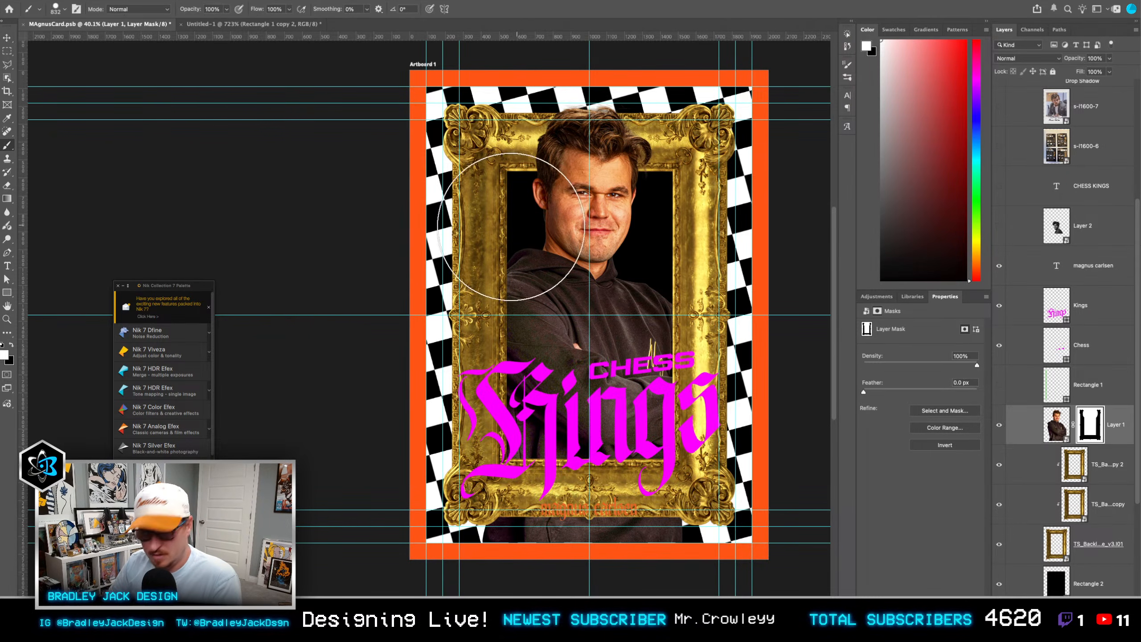
# Step: Paint white on the portrait's mask to bring the shoulders, sleeves and elbows out over both sides of the frame
pyautogui.moveTo(512, 227)
pyautogui.mouseDown()
pyautogui.moveTo(496, 247)
pyautogui.moveTo(496, 285)
pyautogui.moveTo(508, 333)
pyautogui.moveTo(537, 372)
pyautogui.moveTo(528, 366)
pyautogui.moveTo(512, 382)
pyautogui.mouseUp()
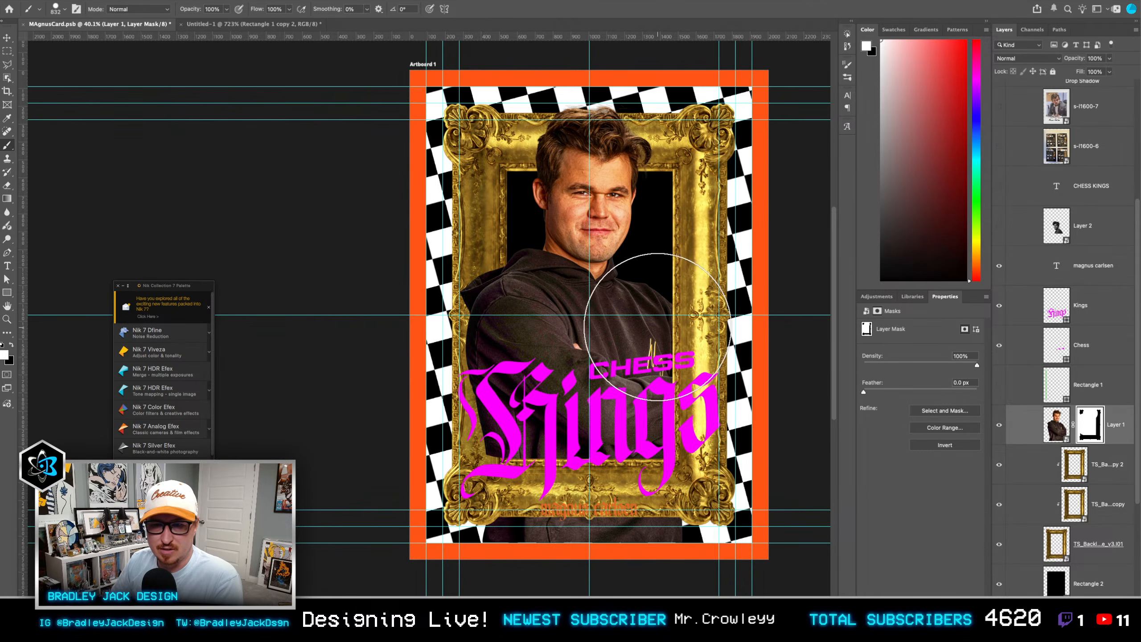
pyautogui.moveTo(663, 324)
pyautogui.mouseDown()
pyautogui.moveTo(686, 330)
pyautogui.moveTo(685, 388)
pyautogui.mouseUp()
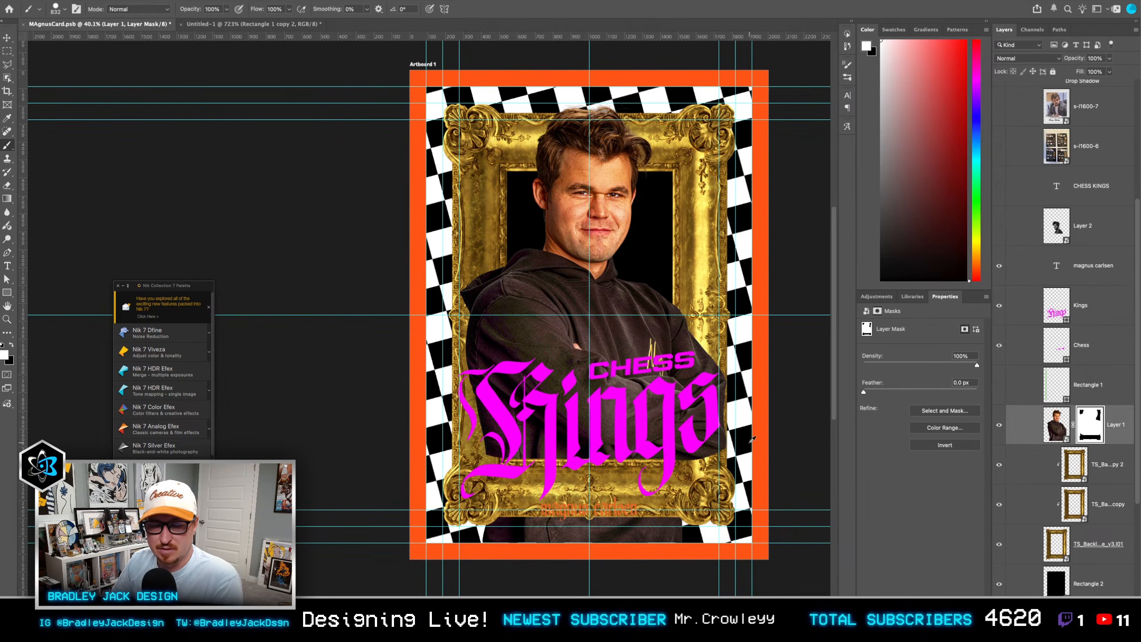
pyautogui.scroll(3, 753, 443)
pyautogui.moveTo(737, 434)
pyautogui.mouseDown()
pyautogui.moveTo(667, 436)
pyautogui.moveTo(643, 484)
pyautogui.moveTo(701, 491)
pyautogui.moveTo(557, 483)
pyautogui.moveTo(498, 464)
pyautogui.moveTo(534, 457)
pyautogui.moveTo(573, 325)
pyautogui.mouseUp()
pyautogui.scroll(1, 498, 463)
# Step: Hide the Kings and Chess lettering and mask out the part of the hoodie below the frame's bottom edge with black
pyautogui.press('x')
pyautogui.moveTo(452, 407); pyautogui.dragTo(489, 421)
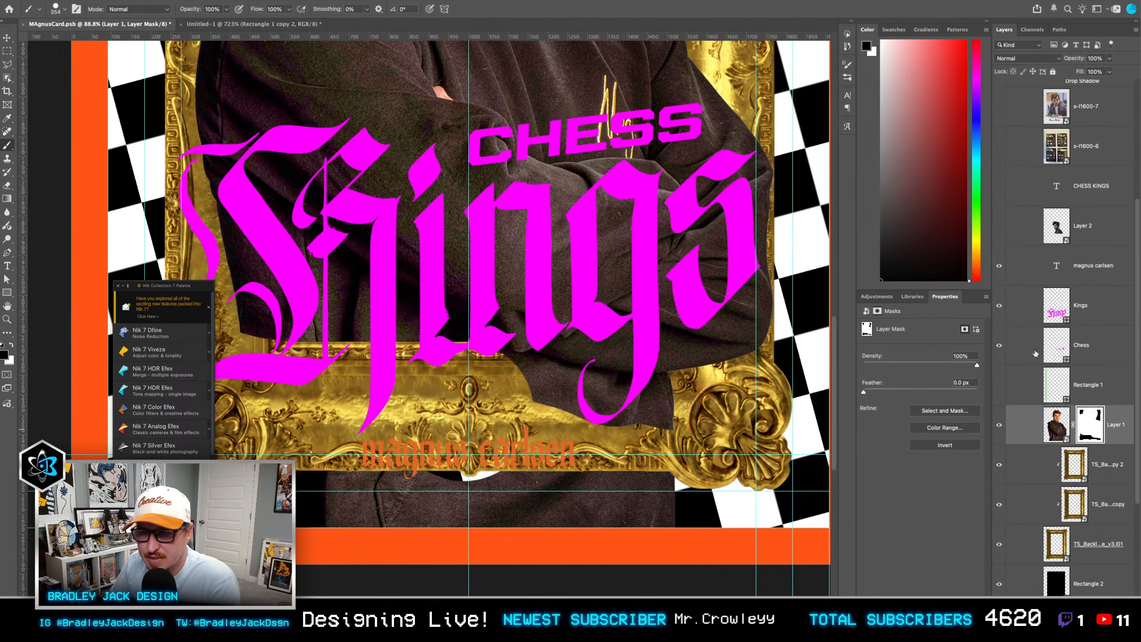
pyautogui.moveTo(1000, 305); pyautogui.dragTo(999, 345)
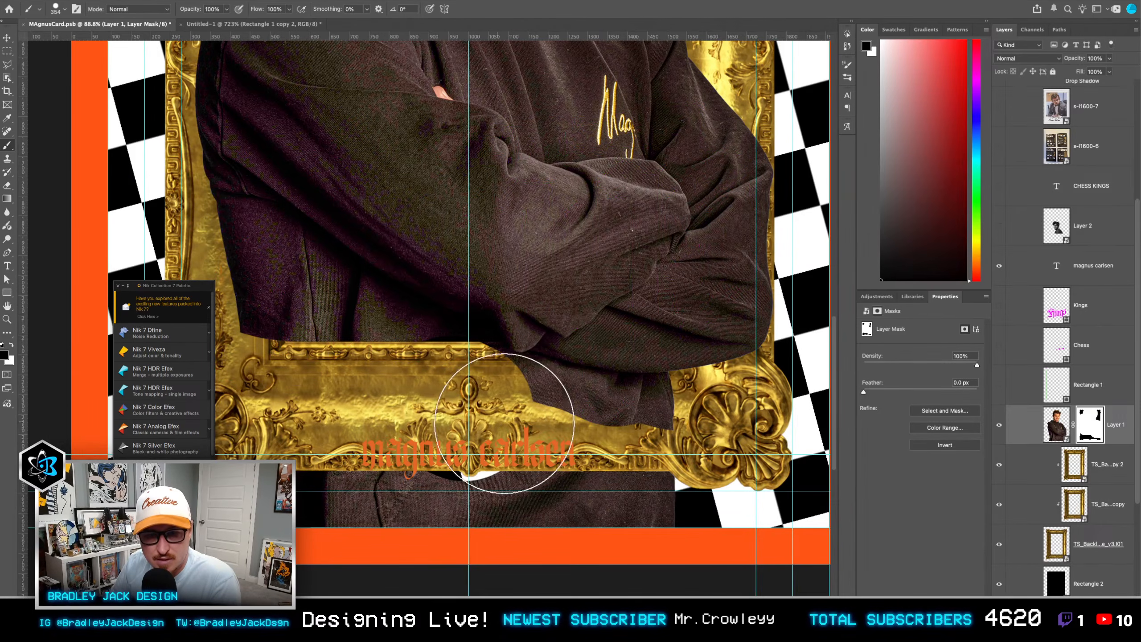
pyautogui.moveTo(573, 429)
pyautogui.mouseDown()
pyautogui.moveTo(654, 433)
pyautogui.moveTo(598, 438)
pyautogui.moveTo(688, 179)
pyautogui.mouseUp()
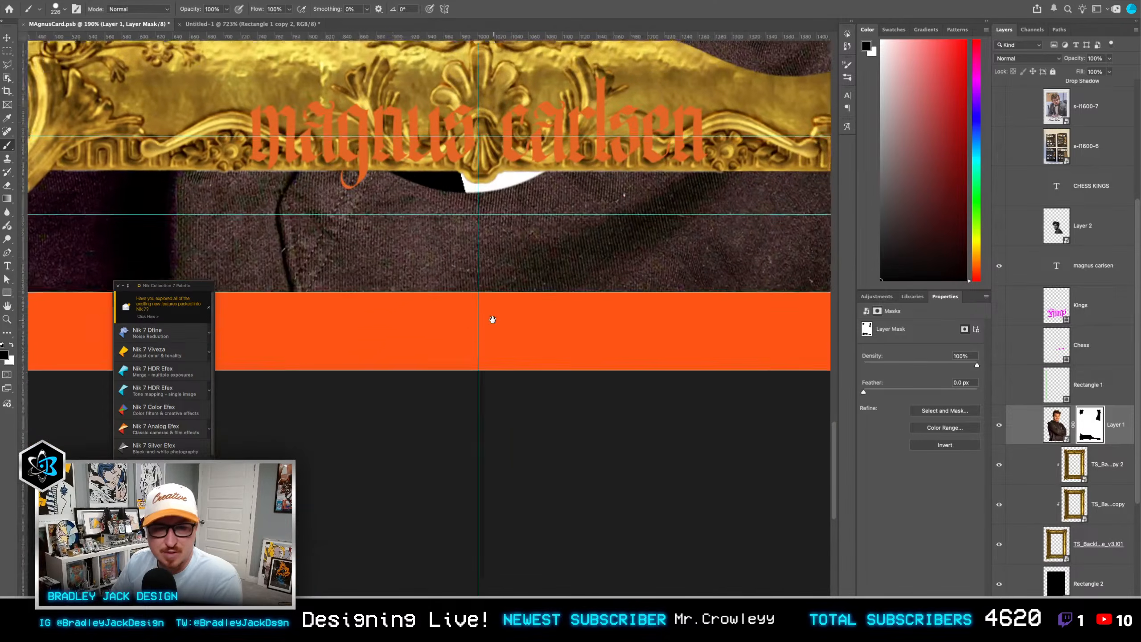
pyautogui.scroll(-4, 457, 293)
pyautogui.moveTo(451, 285); pyautogui.dragTo(461, 355)
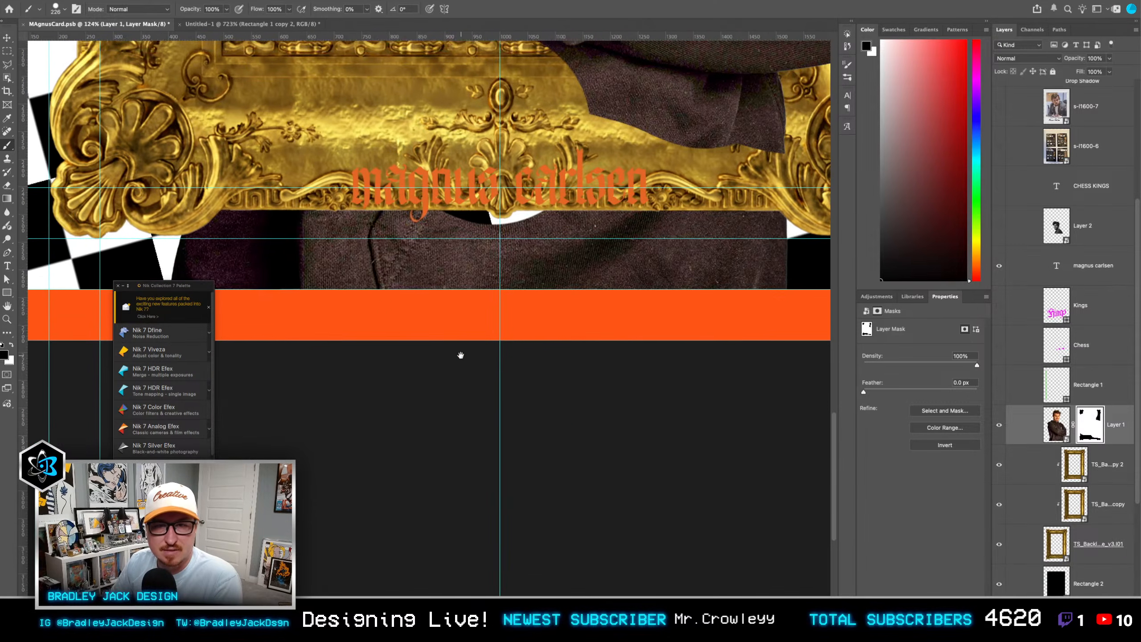
pyautogui.moveTo(220, 231)
pyautogui.mouseDown()
pyautogui.moveTo(675, 251)
pyautogui.moveTo(306, 286)
pyautogui.moveTo(344, 281)
pyautogui.mouseUp()
pyautogui.moveTo(709, 185); pyautogui.dragTo(523, 351)
pyautogui.moveTo(640, 322)
pyautogui.mouseDown()
pyautogui.moveTo(598, 298)
pyautogui.moveTo(596, 315)
pyautogui.moveTo(547, 298)
pyautogui.mouseUp()
# Step: Mask out the hoodie fabric hanging below the folded arms so the frame's lower bar is uncovered along the forearm's edge
pyautogui.scroll(5, 574, 290)
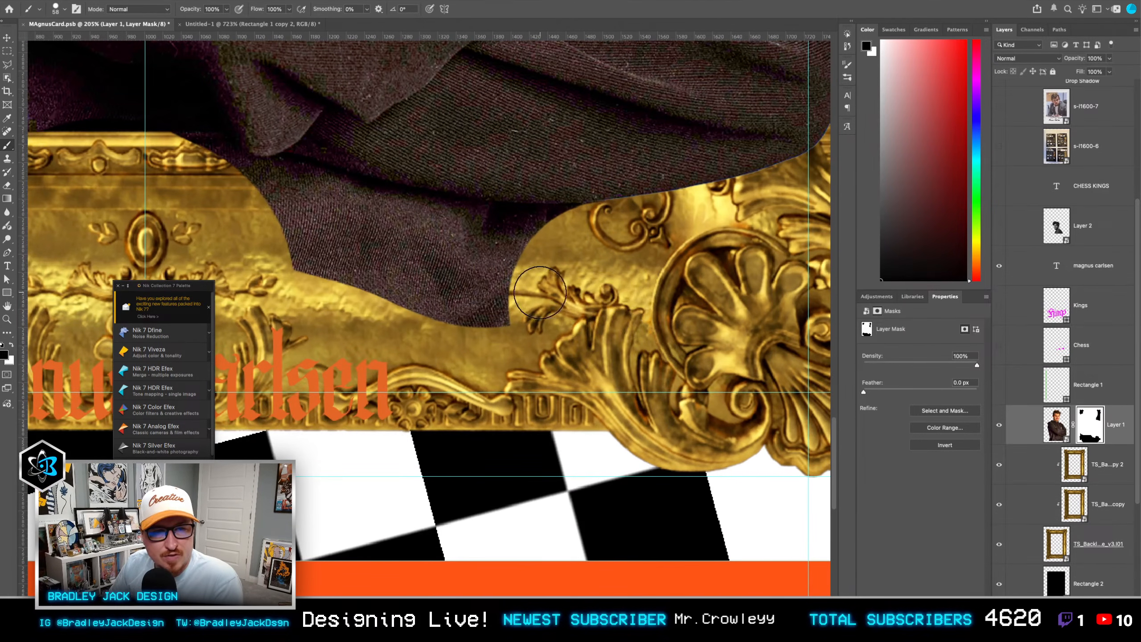
pyautogui.moveTo(290, 180)
pyautogui.mouseDown()
pyautogui.moveTo(504, 227)
pyautogui.moveTo(605, 229)
pyautogui.moveTo(446, 248)
pyautogui.moveTo(318, 243)
pyautogui.moveTo(230, 264)
pyautogui.moveTo(514, 341)
pyautogui.mouseUp()
pyautogui.moveTo(495, 269)
pyautogui.mouseDown()
pyautogui.moveTo(529, 266)
pyautogui.moveTo(559, 285)
pyautogui.moveTo(599, 290)
pyautogui.moveTo(583, 287)
pyautogui.mouseUp()
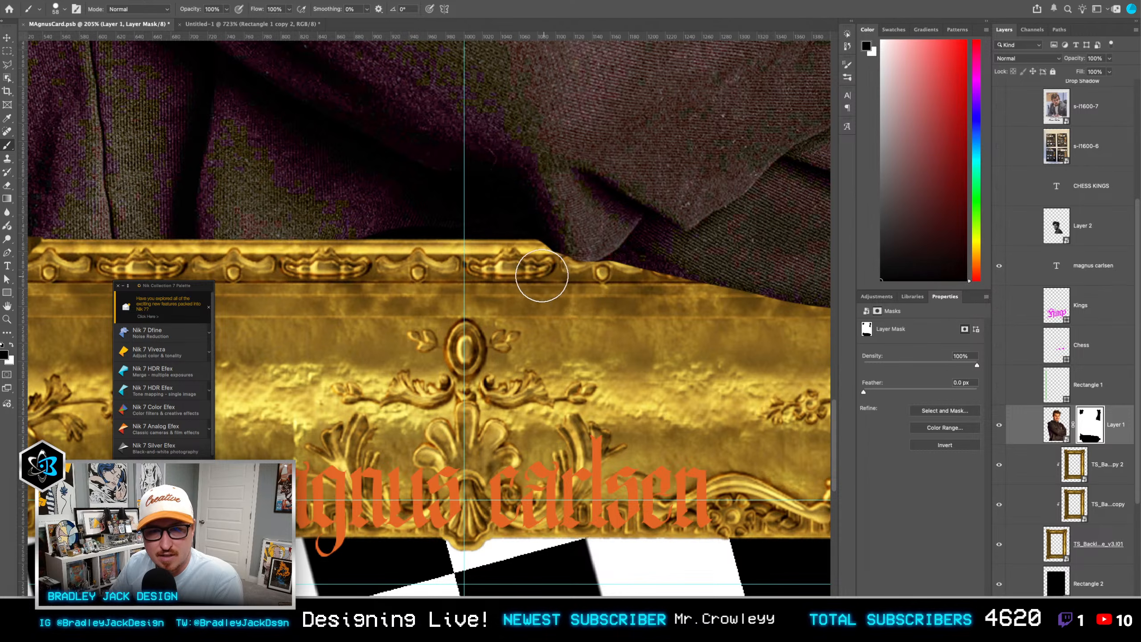
pyautogui.press('x')
# Step: Touch up the mask along the hoodie's lower hem and clear it from the frame's lower-left inner corner
pyautogui.press('x')
pyautogui.moveTo(574, 234)
pyautogui.mouseDown()
pyautogui.moveTo(537, 211)
pyautogui.moveTo(418, 211)
pyautogui.moveTo(559, 212)
pyautogui.mouseUp()
pyautogui.press('x')
pyautogui.moveTo(397, 205)
pyautogui.mouseDown()
pyautogui.moveTo(382, 212)
pyautogui.moveTo(408, 296)
pyautogui.moveTo(369, 326)
pyautogui.moveTo(348, 297)
pyautogui.mouseUp()
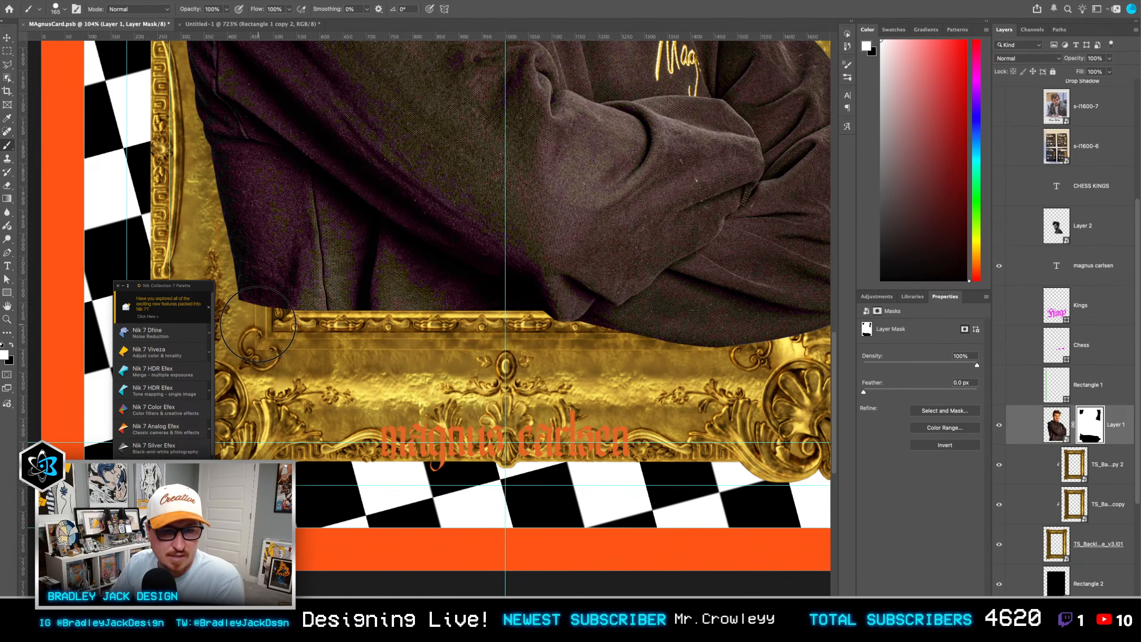
pyautogui.press('x')
pyautogui.moveTo(275, 299); pyautogui.dragTo(258, 328)
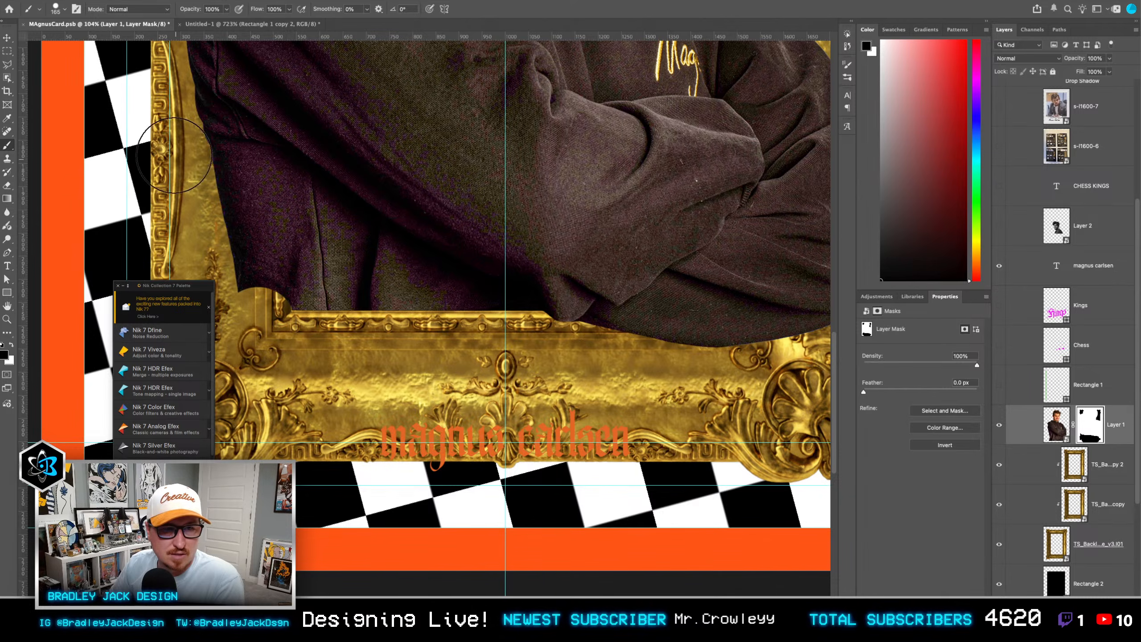
pyautogui.scroll(-2, 330, 249)
pyautogui.scroll(-6, 330, 249)
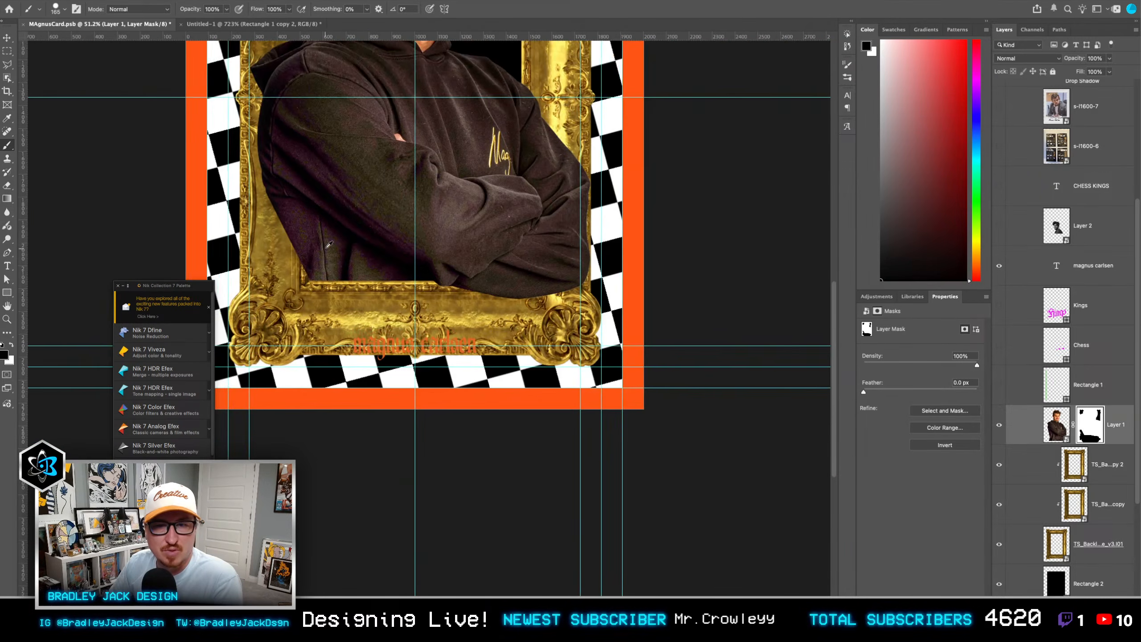
pyautogui.scroll(1, 384, 291)
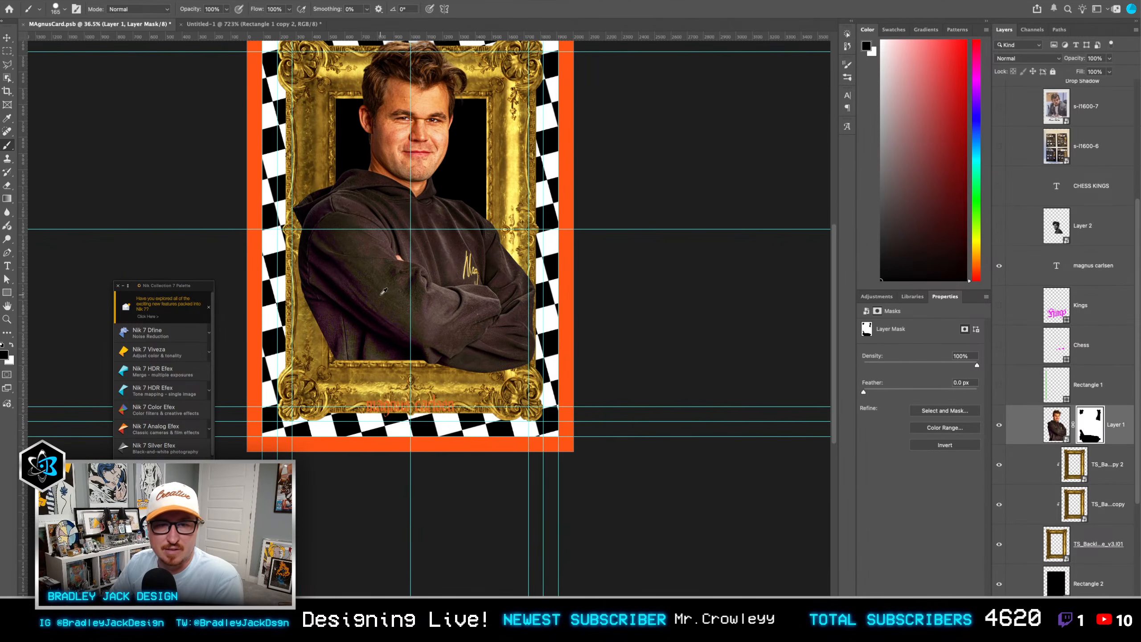
# Step: Show the Kings and Chess lettering again and group the two layers under the name Text
pyautogui.press('v')
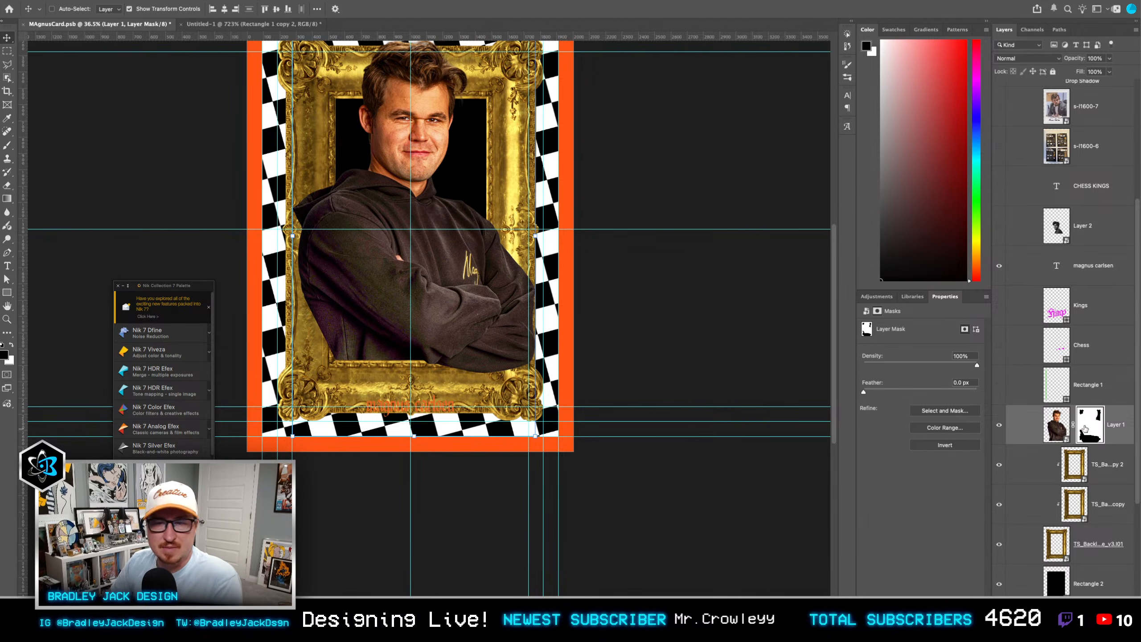
pyautogui.moveTo(1000, 345); pyautogui.dragTo(1000, 307)
pyautogui.click(1083, 311)
pyautogui.keyDown('shift'); pyautogui.click(1084, 347); pyautogui.keyUp('shift')
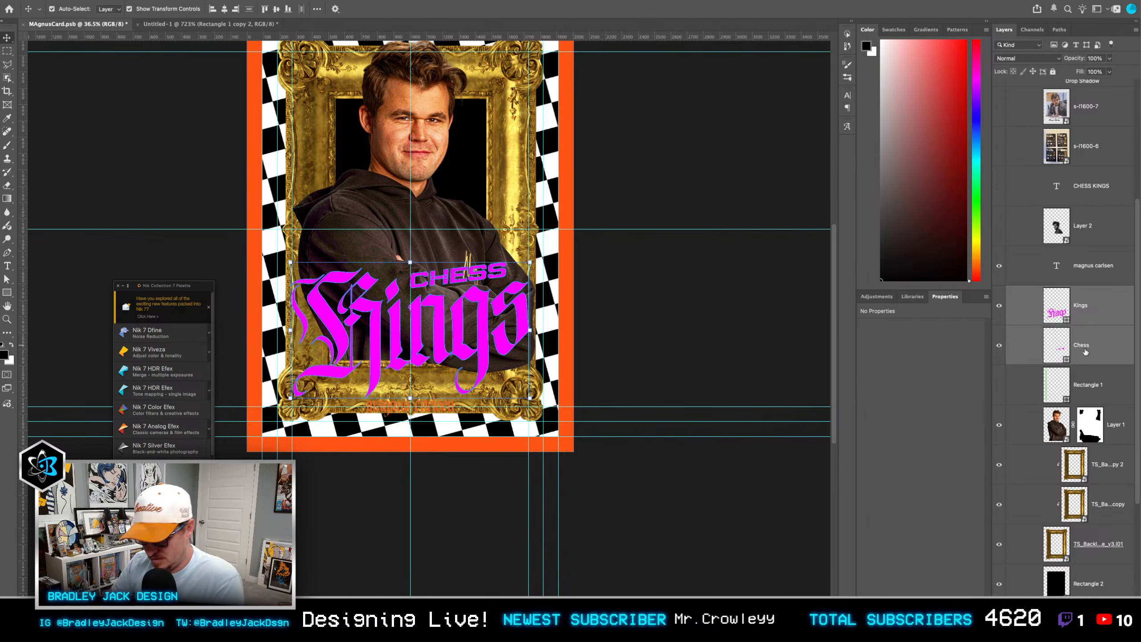
pyautogui.press('super+g')
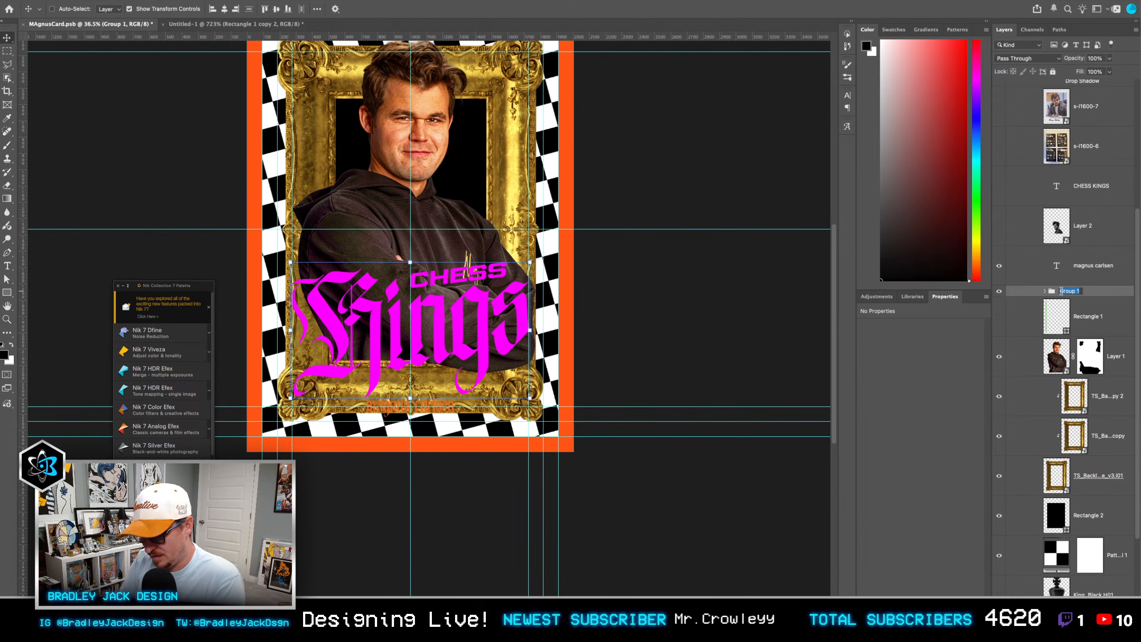
pyautogui.press('Return')
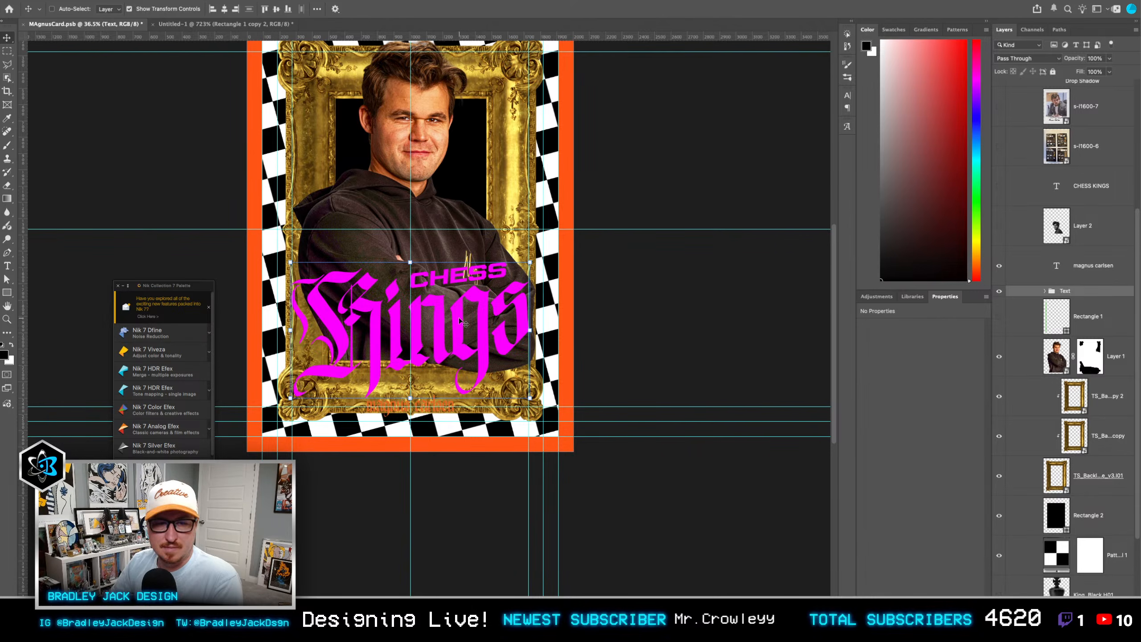
pyautogui.press('t')
pyautogui.click(433, 406)
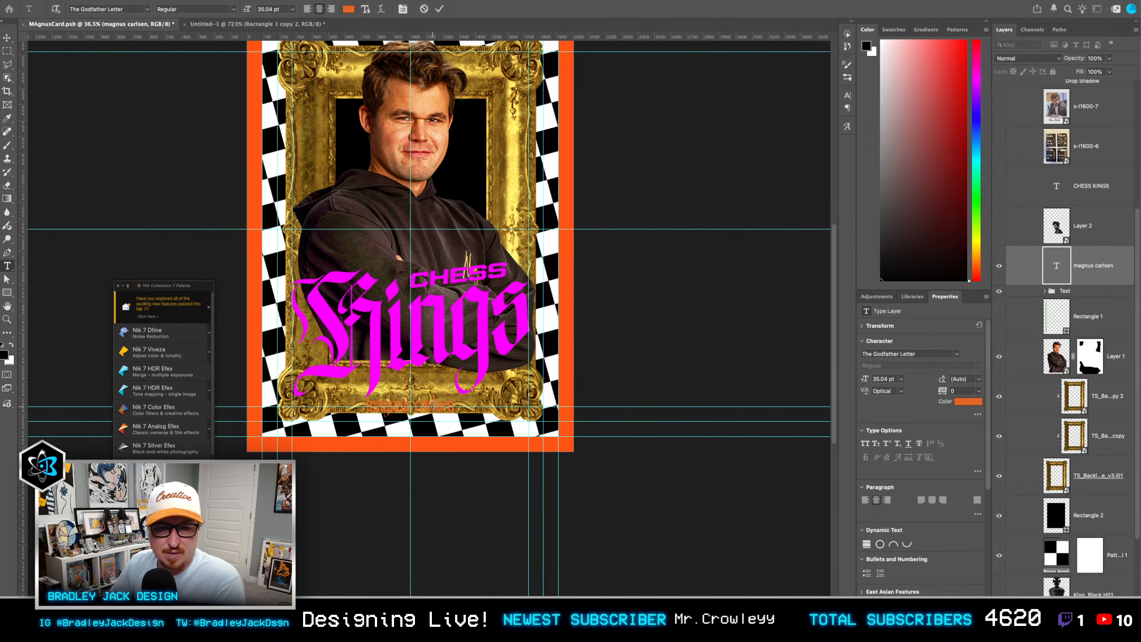
pyautogui.press('super+Return')
pyautogui.press('v')
pyautogui.scroll(-1, 432, 407)
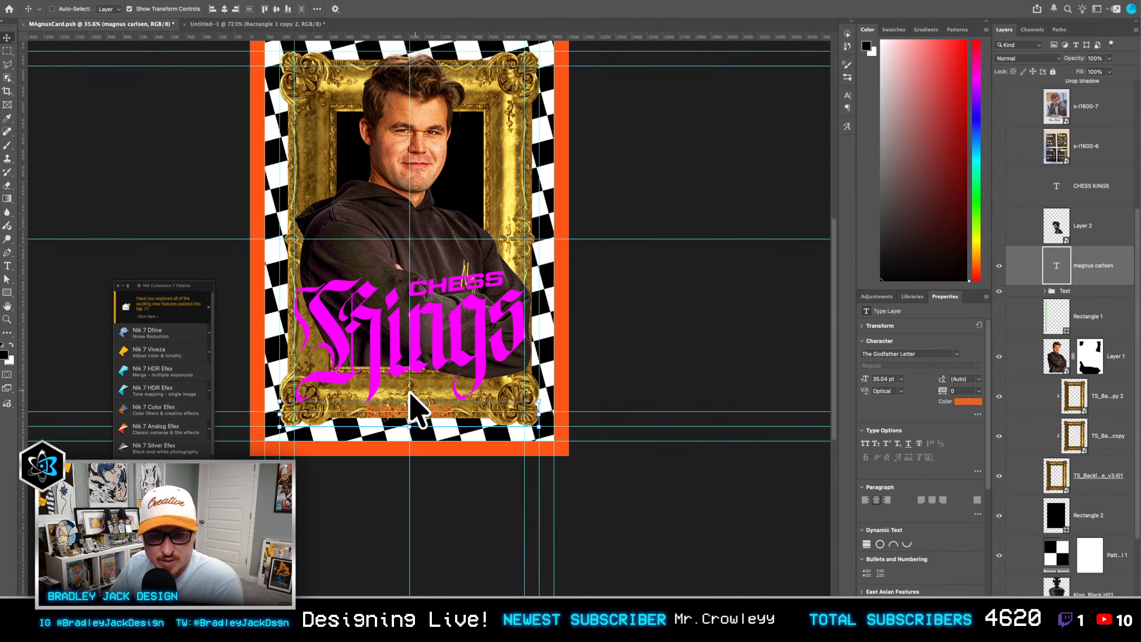
pyautogui.scroll(-1, 418, 378)
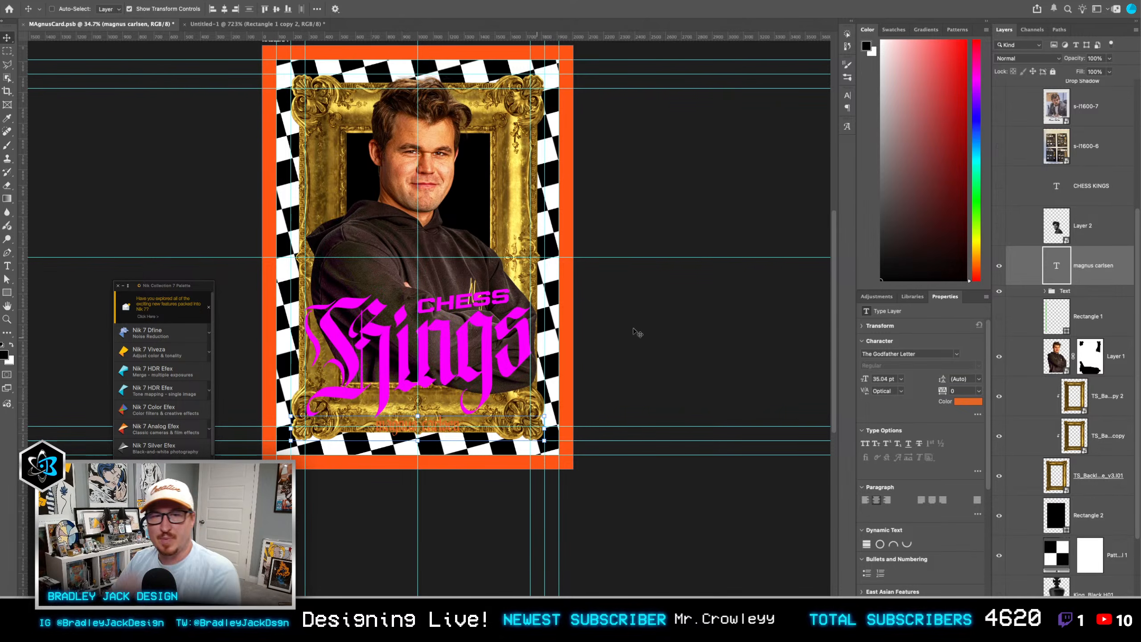
# Step: Move the King_Black.H01 layer directly beneath the portrait, scale it to 100% and place the chess piece beside the face
pyautogui.scroll(-2, 1078, 430)
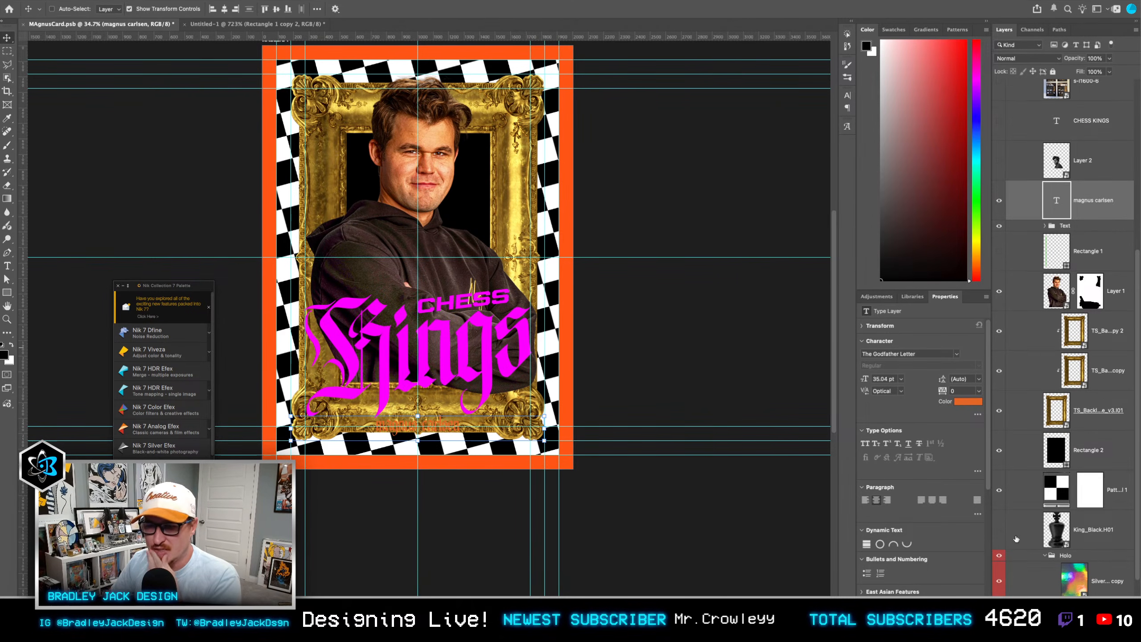
pyautogui.moveTo(1065, 537); pyautogui.dragTo(1052, 321)
pyautogui.hotkey('ctrl', 't')
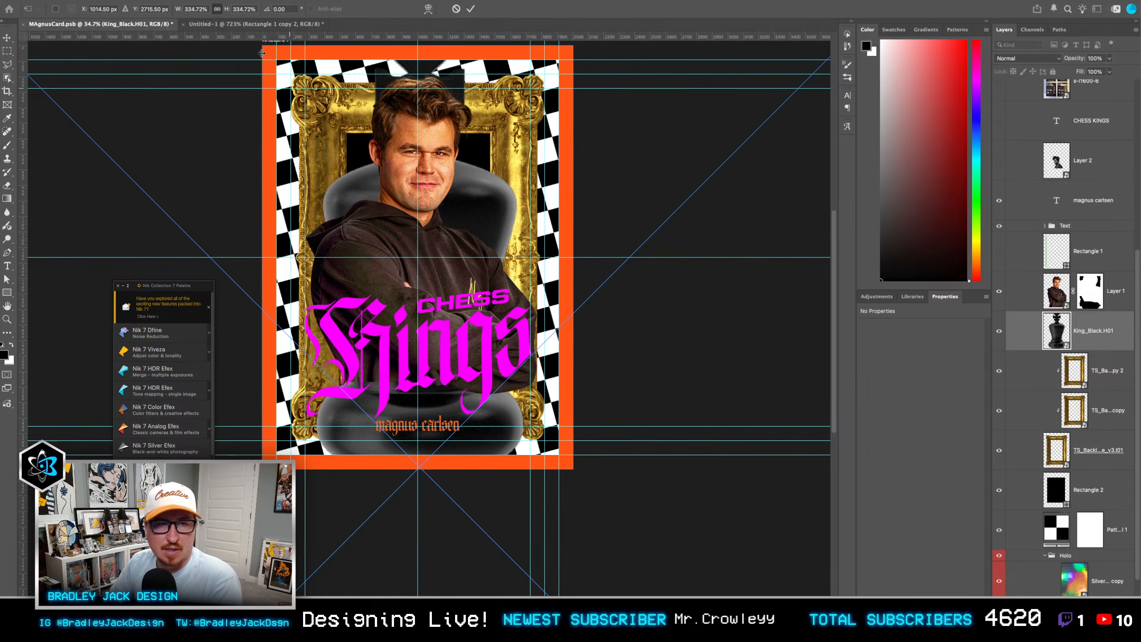
pyautogui.doubleClick(201, 9)
pyautogui.write('100')
pyautogui.press('Return')
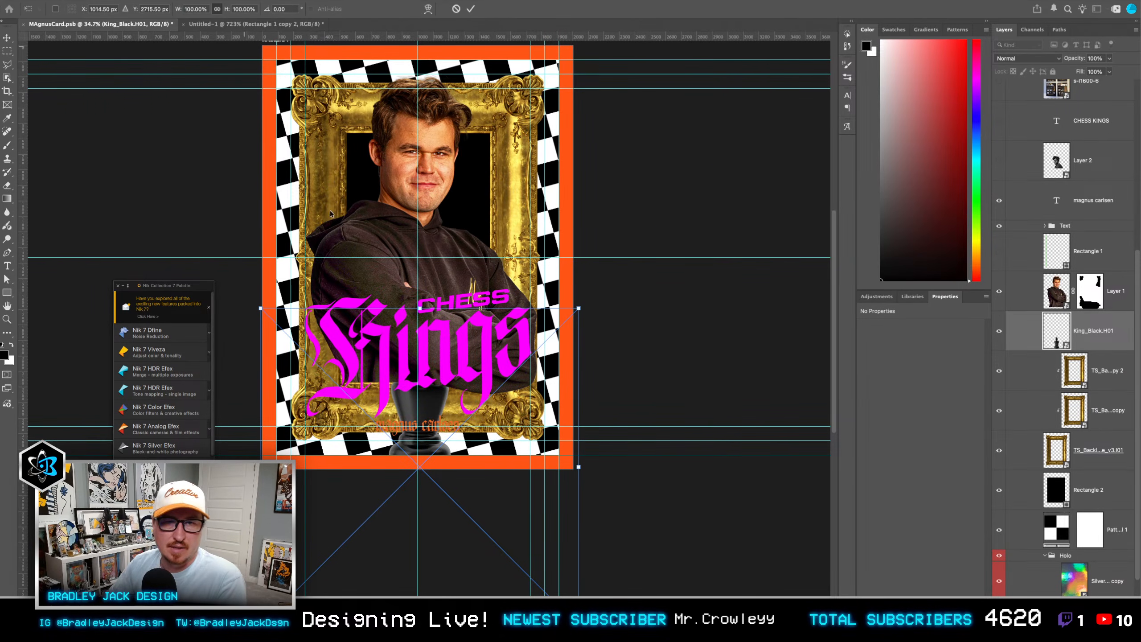
pyautogui.moveTo(440, 555); pyautogui.dragTo(502, 331)
pyautogui.press('Return')
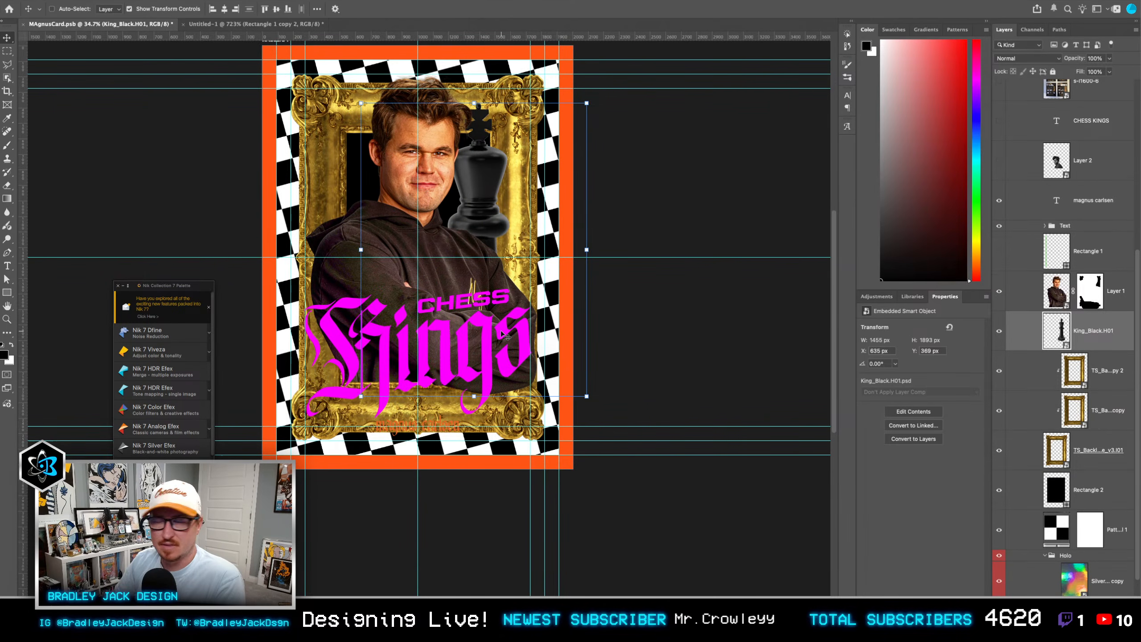
# Step: Delete the King_Black.H01 chess piece layer
pyautogui.press('Delete')
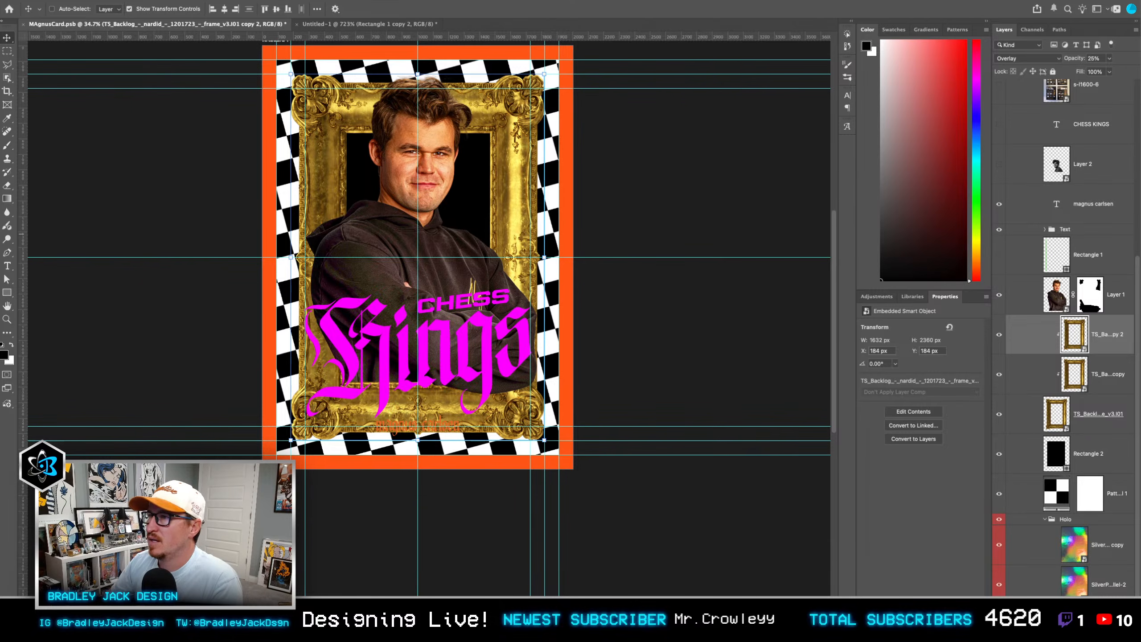
# Step: Switch to Envato in the browser and search the 3D assets for "king chess piece"
pyautogui.moveTo(1139, 50); pyautogui.dragTo(741, 9)
pyautogui.click(507, 47)
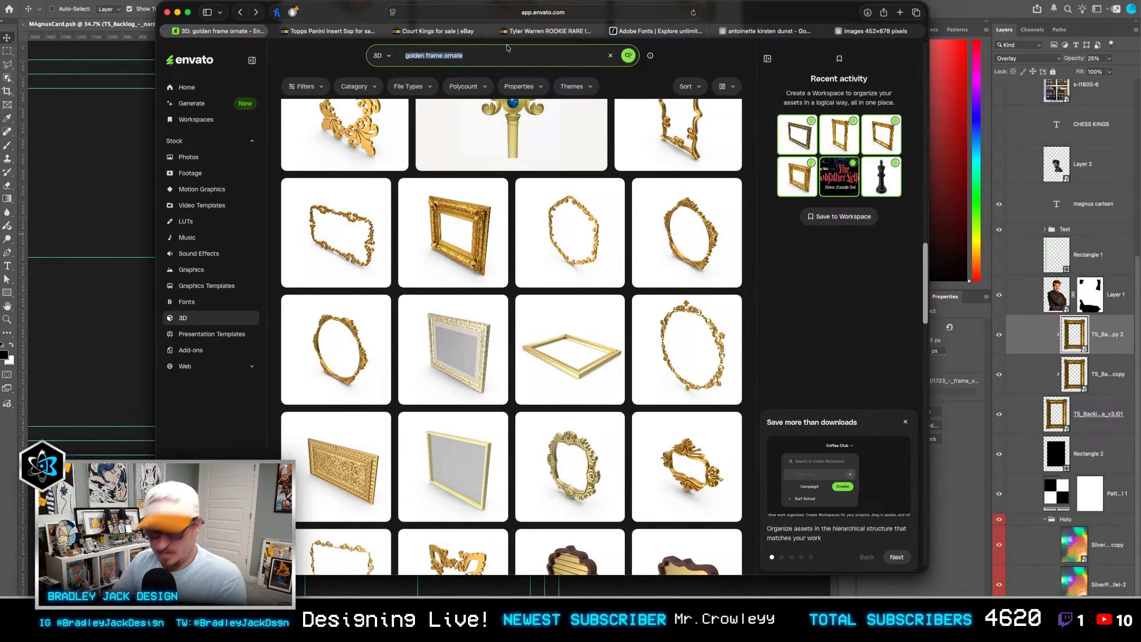
pyautogui.write('king ches')
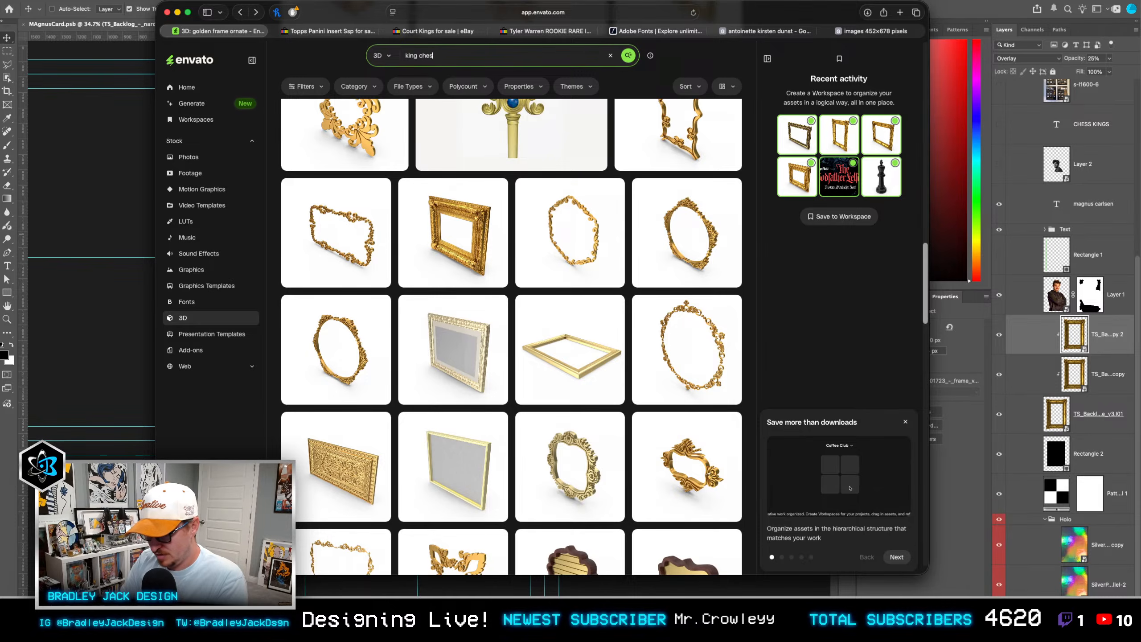
pyautogui.write('s piece')
pyautogui.press('Return')
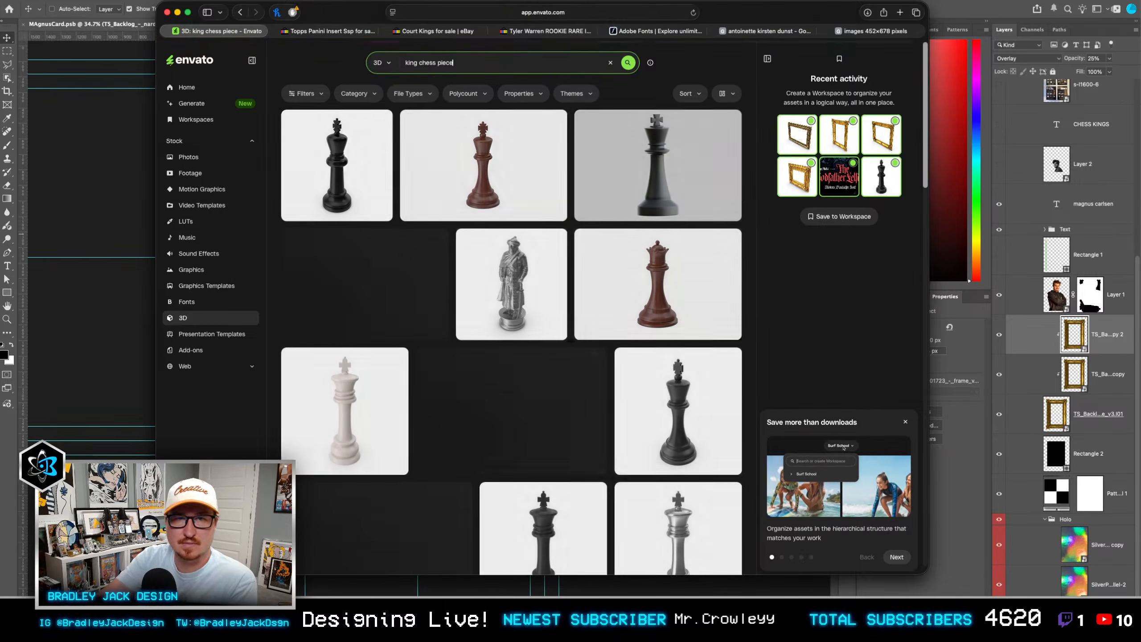
# Step: Look through the chess piece results, view the Silver Chess Piece King asset and return to the card in Photoshop
pyautogui.scroll(-5, 513, 208)
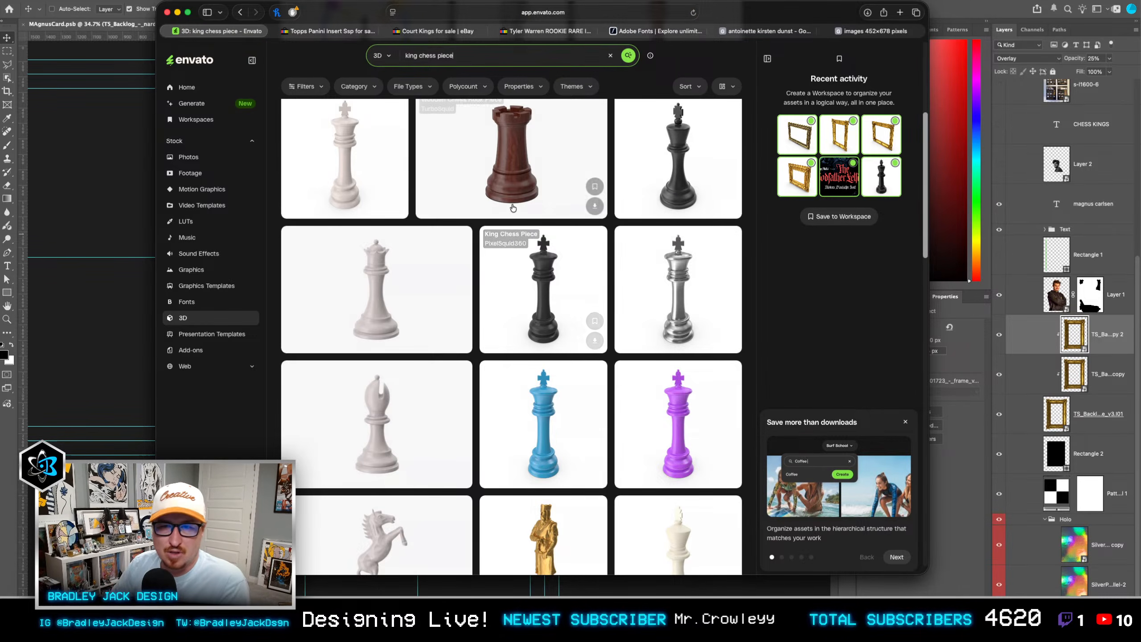
pyautogui.scroll(-3, 513, 208)
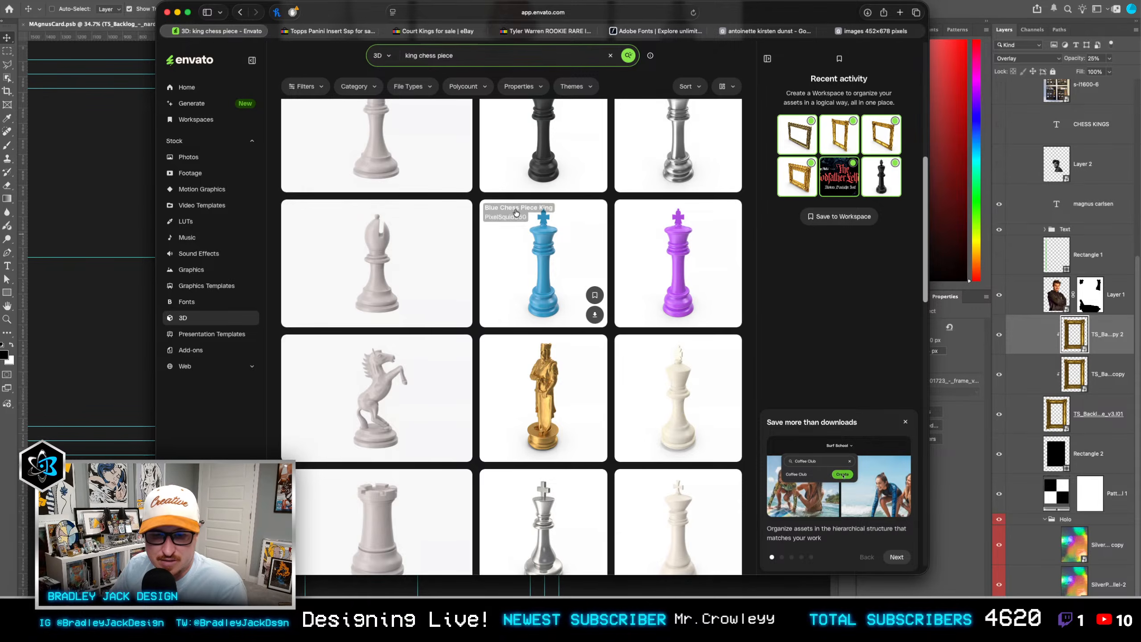
pyautogui.scroll(3, 516, 212)
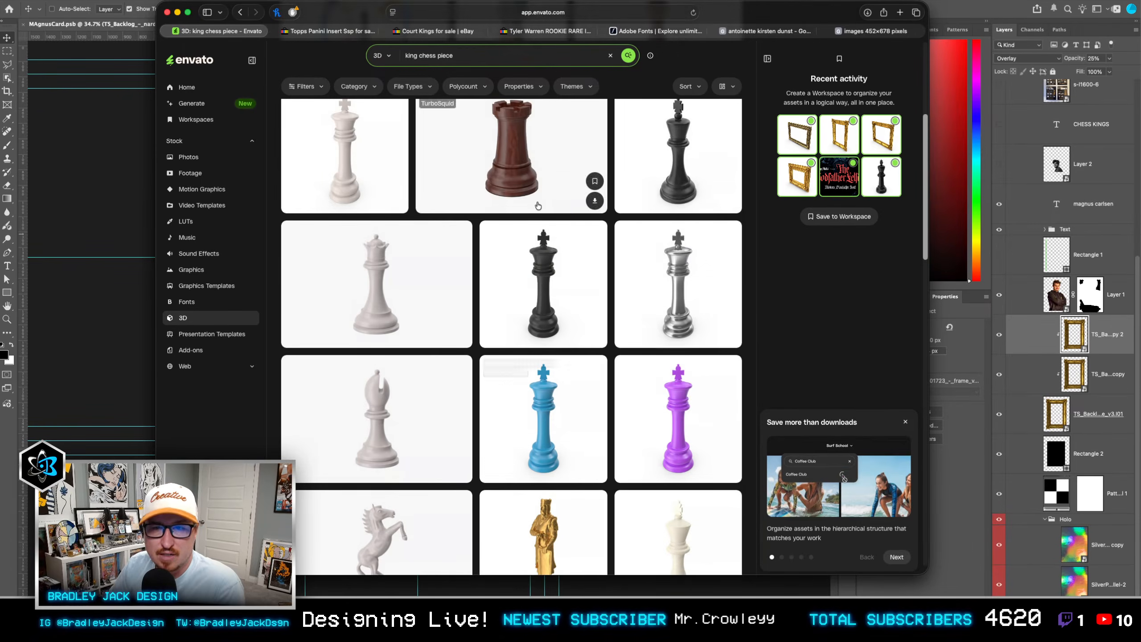
pyautogui.click(677, 278)
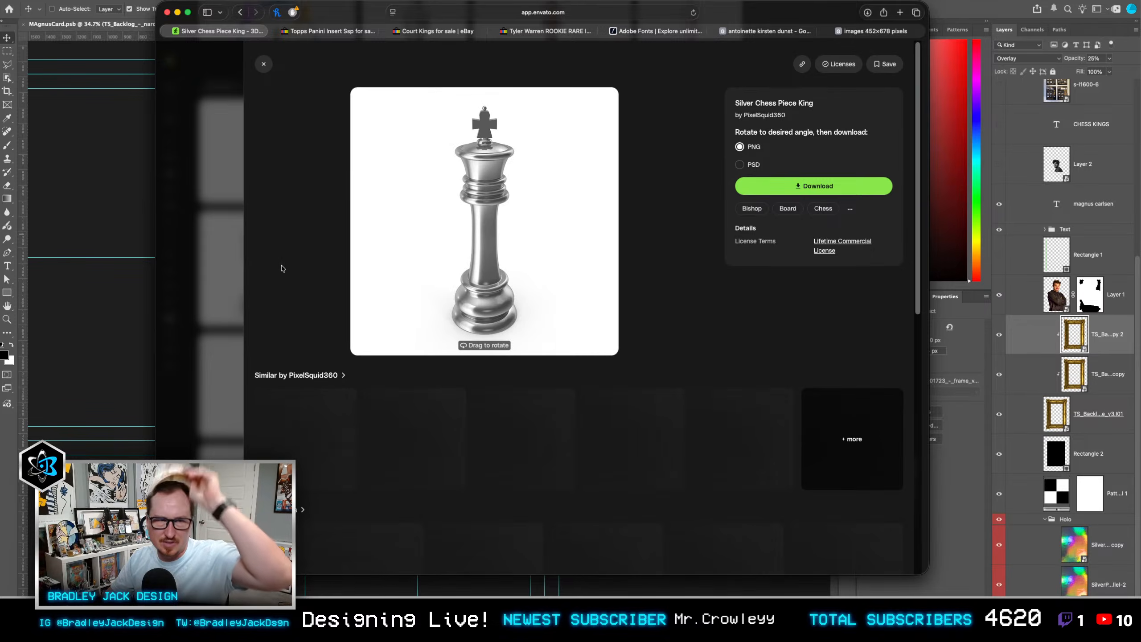
pyautogui.click(117, 238)
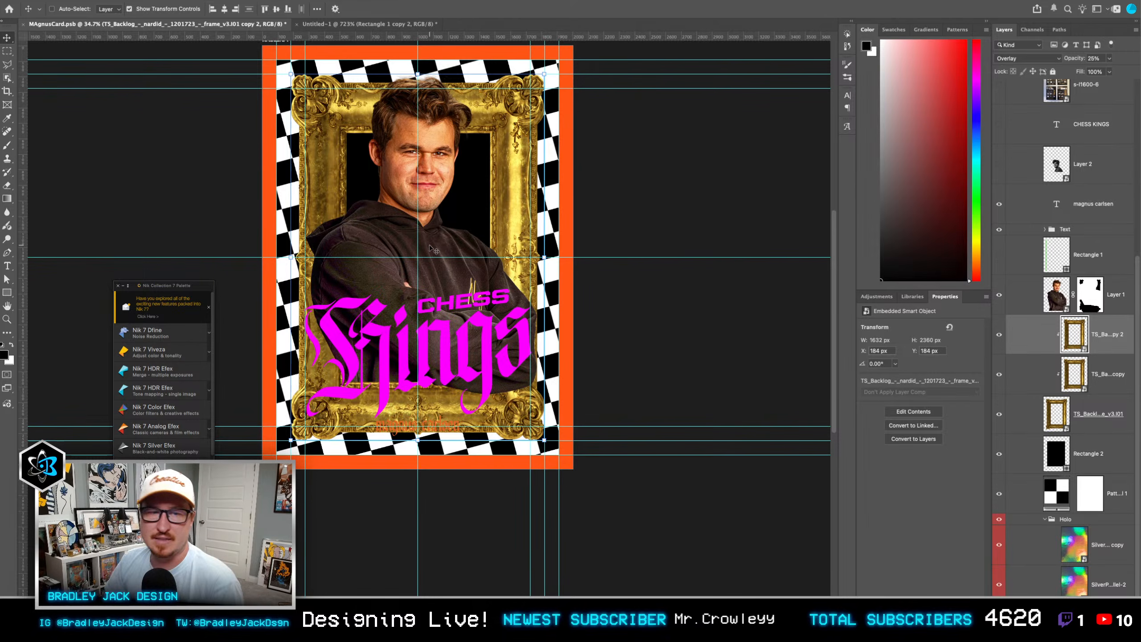
# Step: Switch to Envato in the browser, open the Chess Piece King White asset, adjust its viewing angle and download it as a PSD
pyautogui.press('super+Tab')
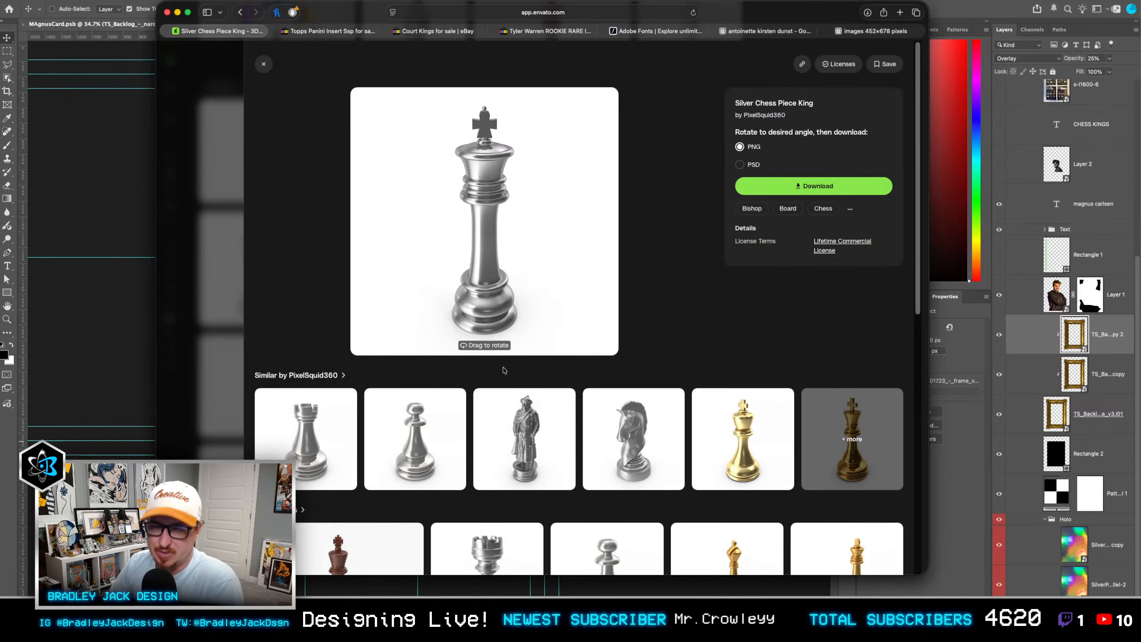
pyautogui.click(264, 63)
pyautogui.scroll(6, 433, 279)
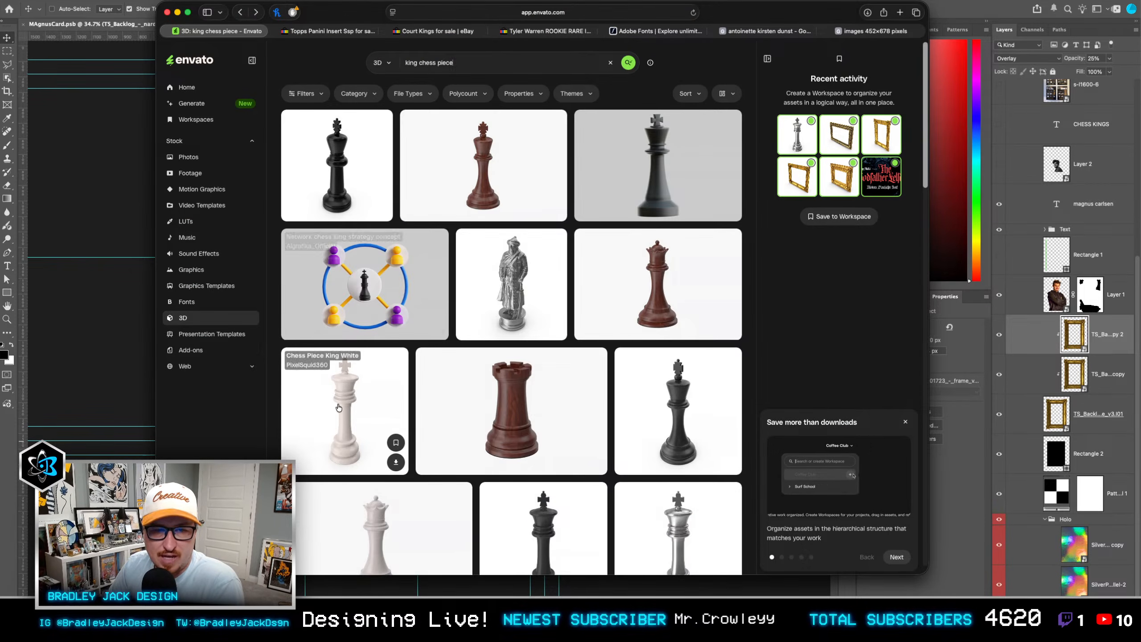
pyautogui.click(367, 407)
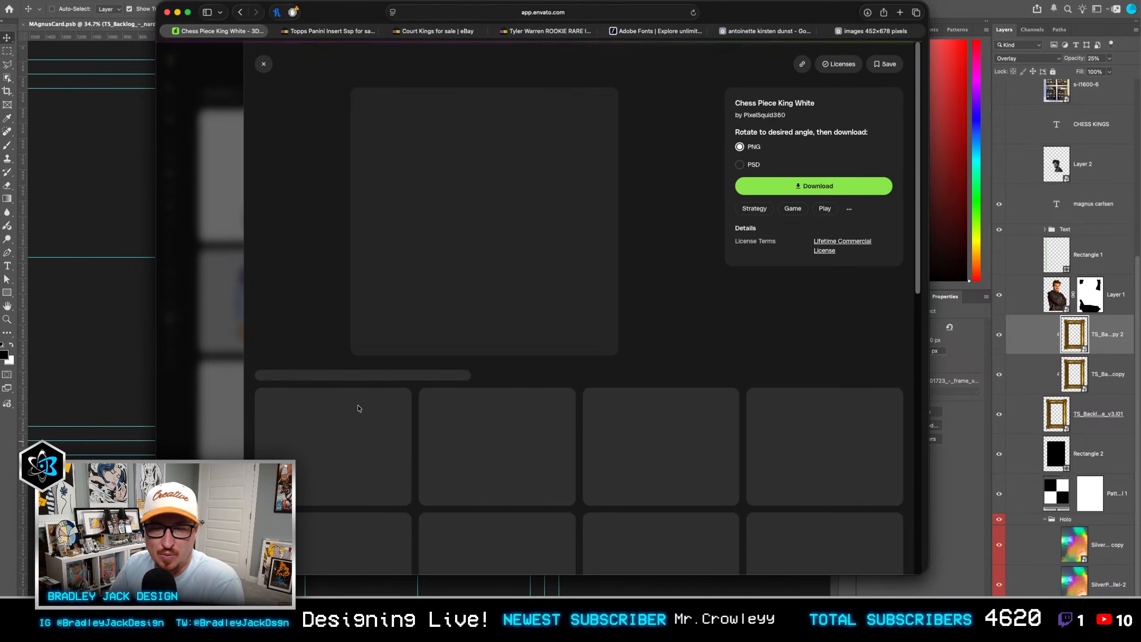
pyautogui.click(744, 165)
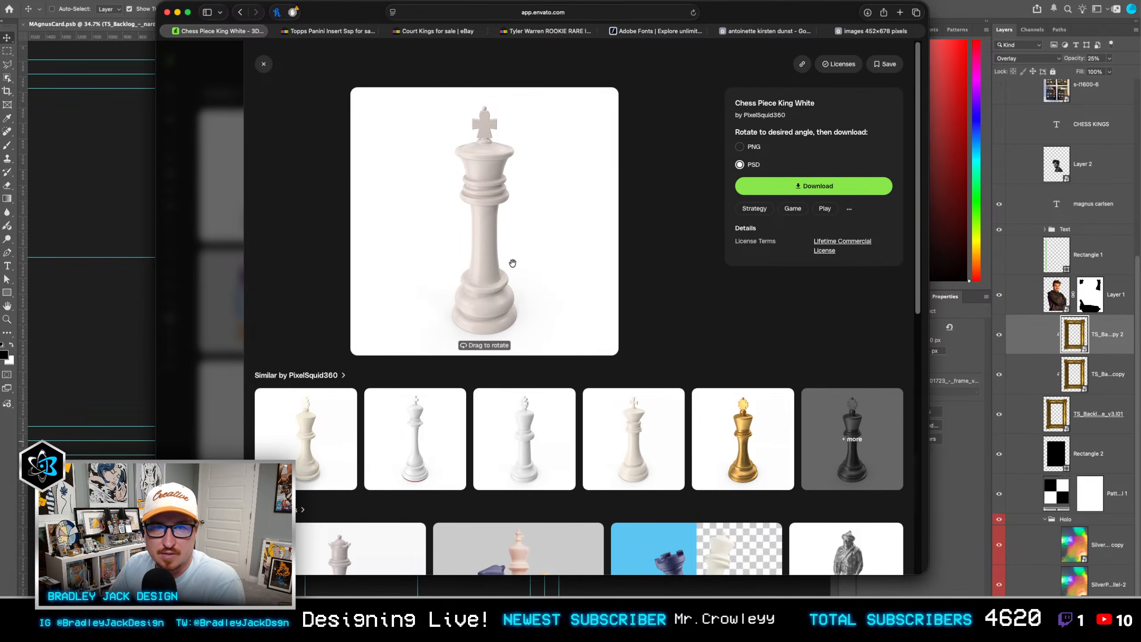
pyautogui.moveTo(510, 251); pyautogui.dragTo(508, 248)
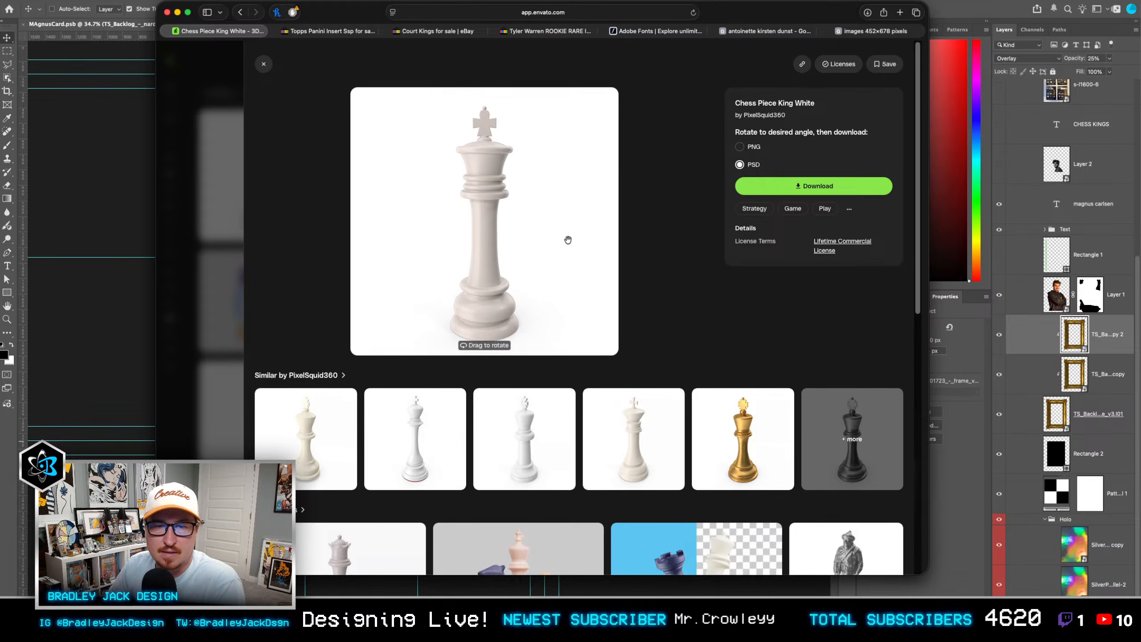
pyautogui.click(801, 191)
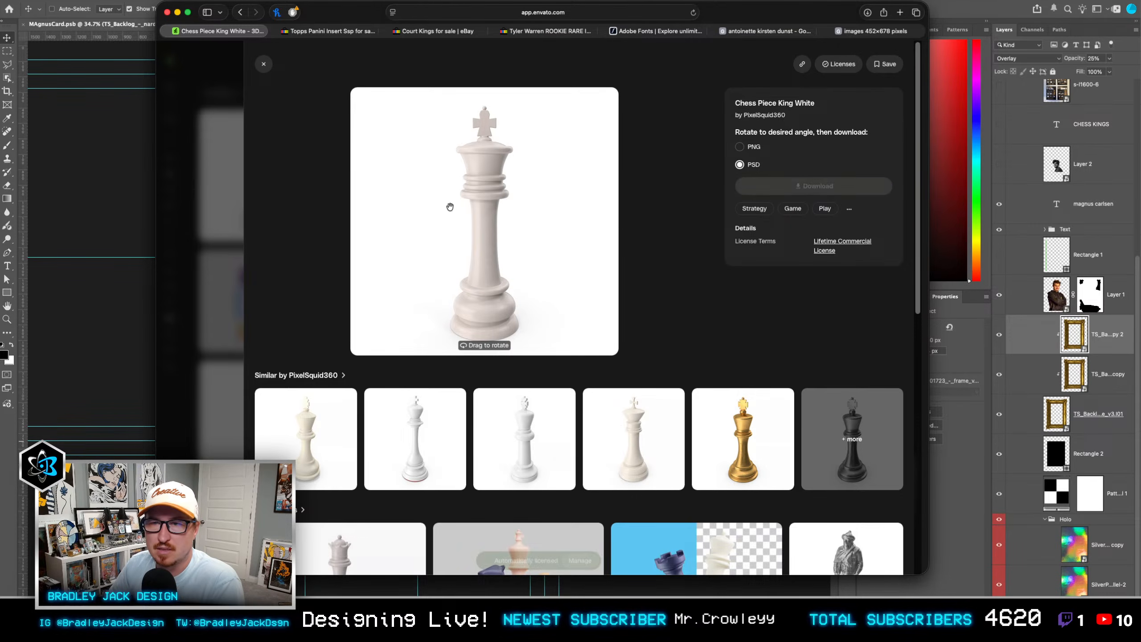
# Step: Place Chess_Piece_King_White.H03 above the portrait on the Photoshop card, then hide its background and shadow inside the smart object and save it
pyautogui.click(112, 197)
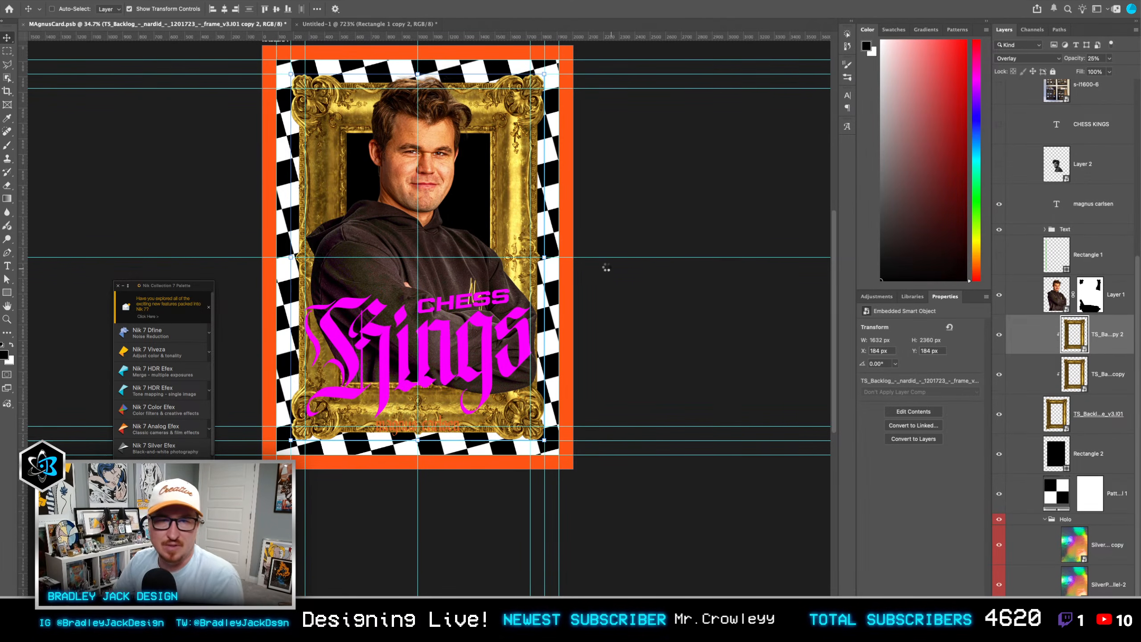
pyautogui.moveTo(1017, 336); pyautogui.dragTo(1032, 275)
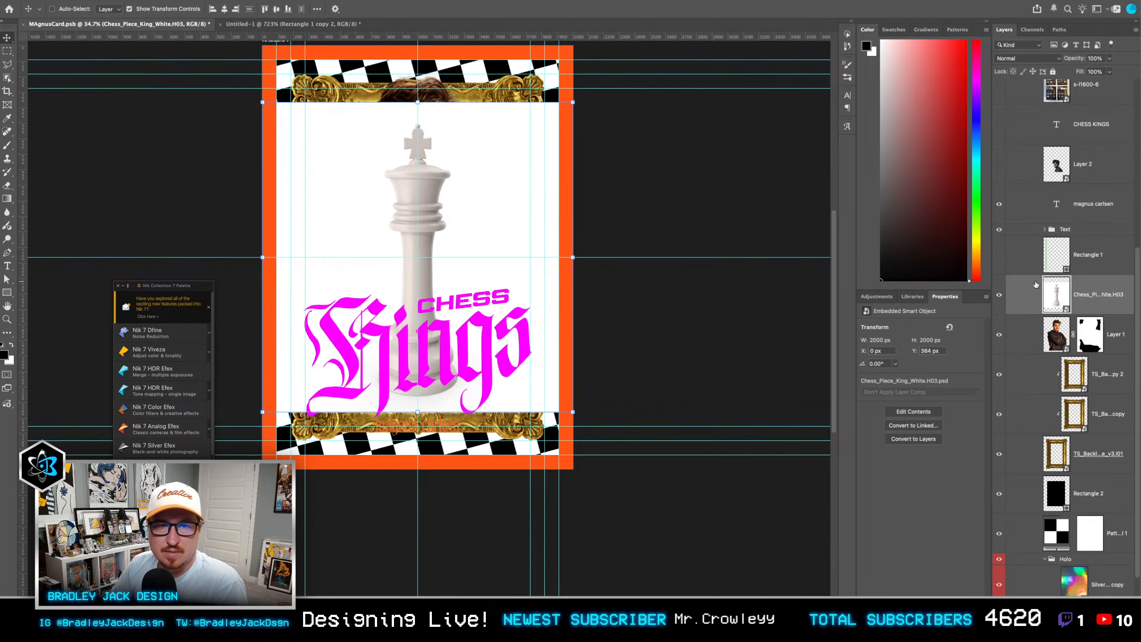
pyautogui.doubleClick(1058, 295)
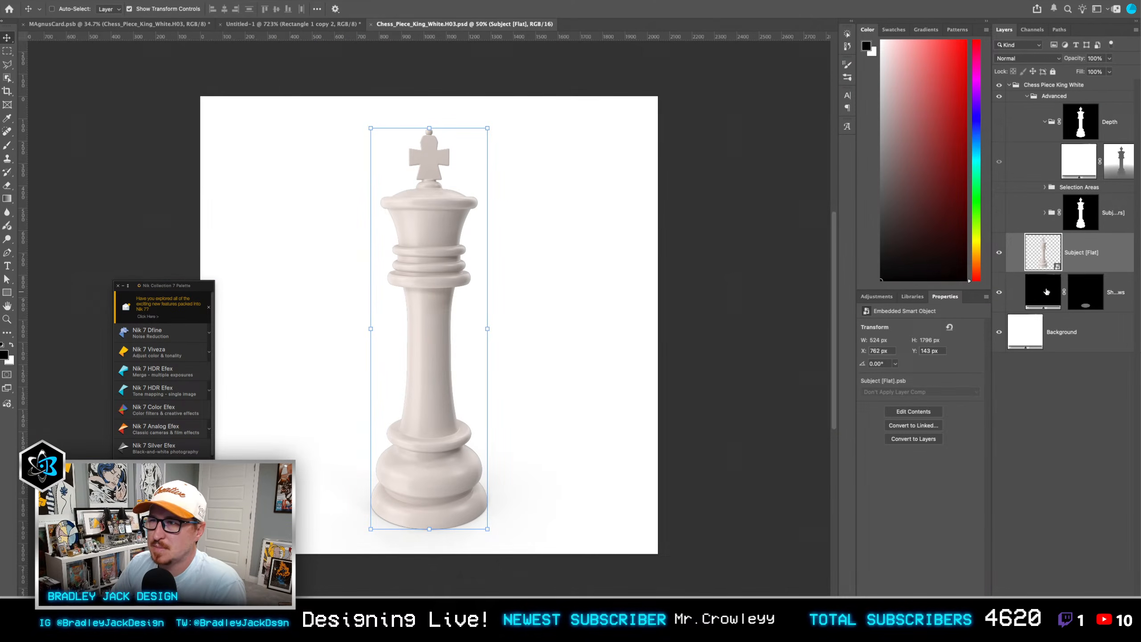
pyautogui.click(1000, 334)
pyautogui.click(1002, 293)
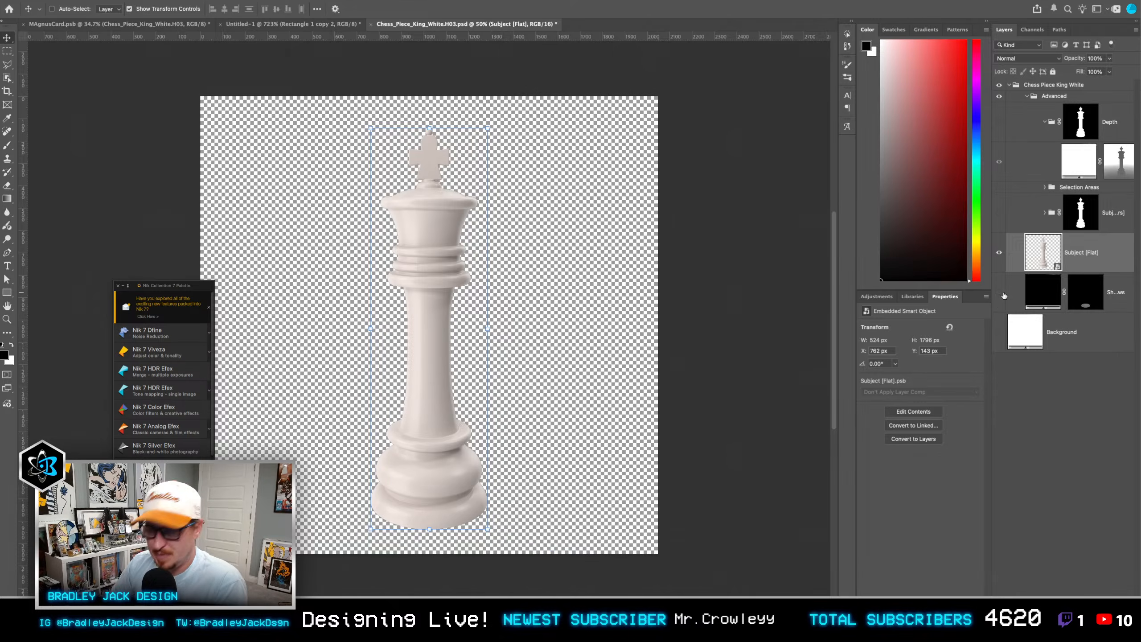
pyautogui.hotkey('ctrl', 's')
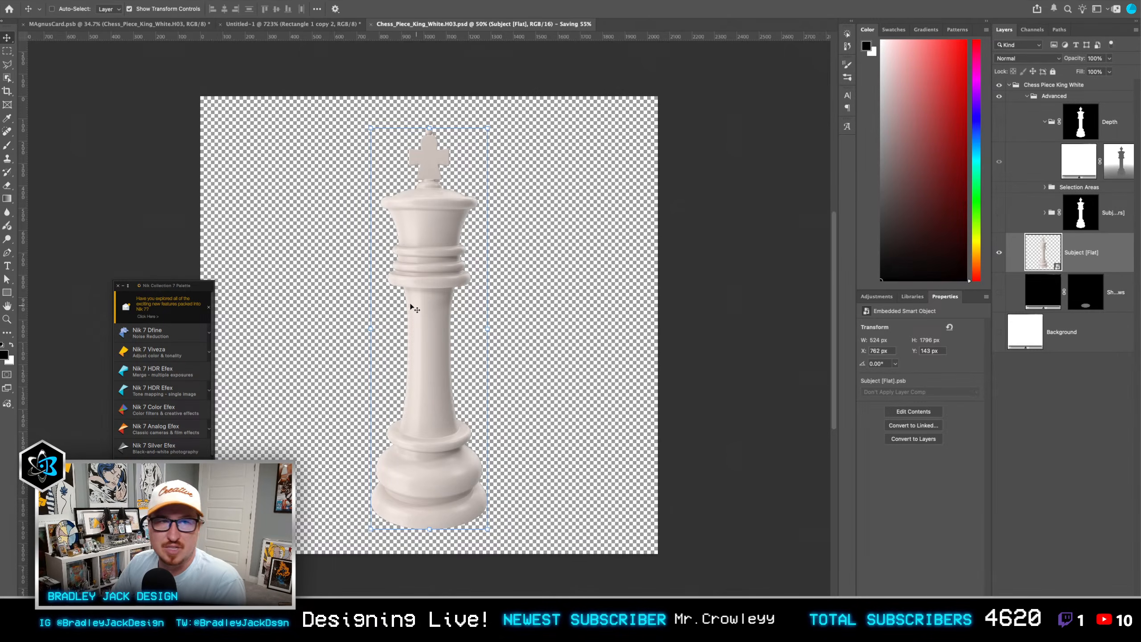
pyautogui.hotkey('ctrl', 'w')
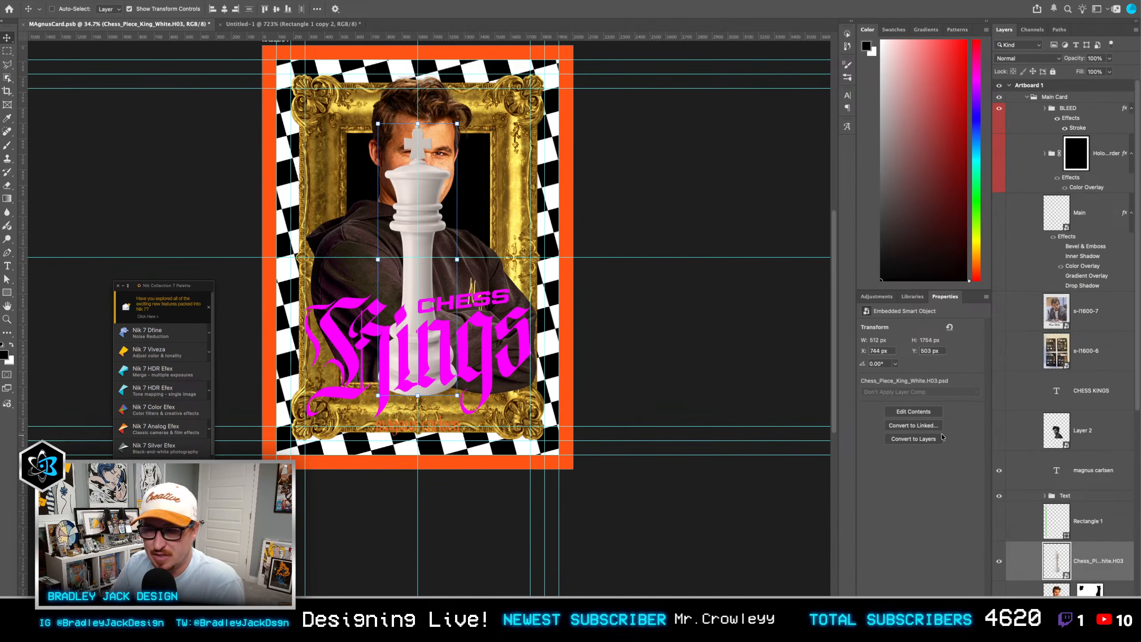
# Step: Place King_Black.H01 beside the white king, then hide its background and shadow inside the smart object and save it
pyautogui.scroll(-7, 1085, 519)
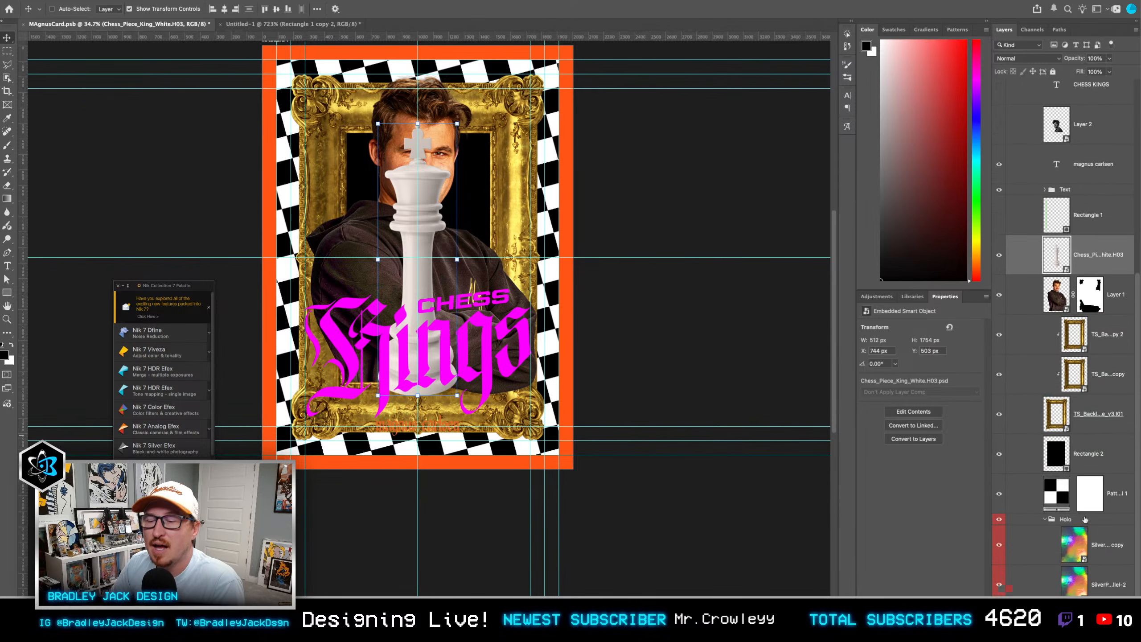
pyautogui.scroll(4, 1083, 515)
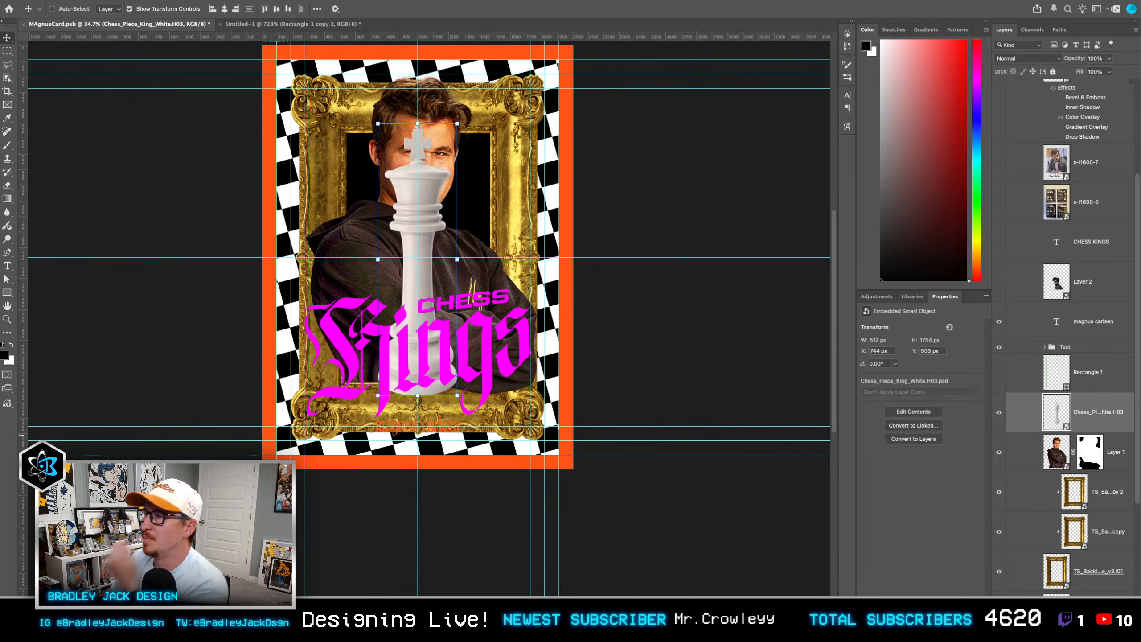
pyautogui.moveTo(647, 338); pyautogui.dragTo(511, 310)
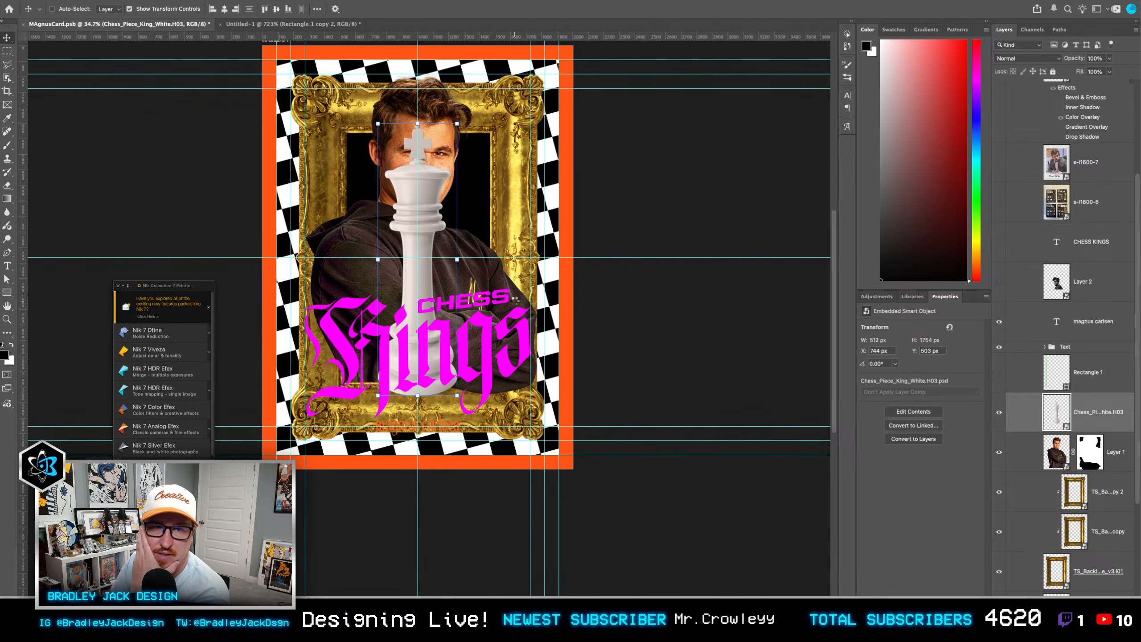
pyautogui.moveTo(634, 284); pyautogui.dragTo(713, 287)
pyautogui.doubleClick(1057, 412)
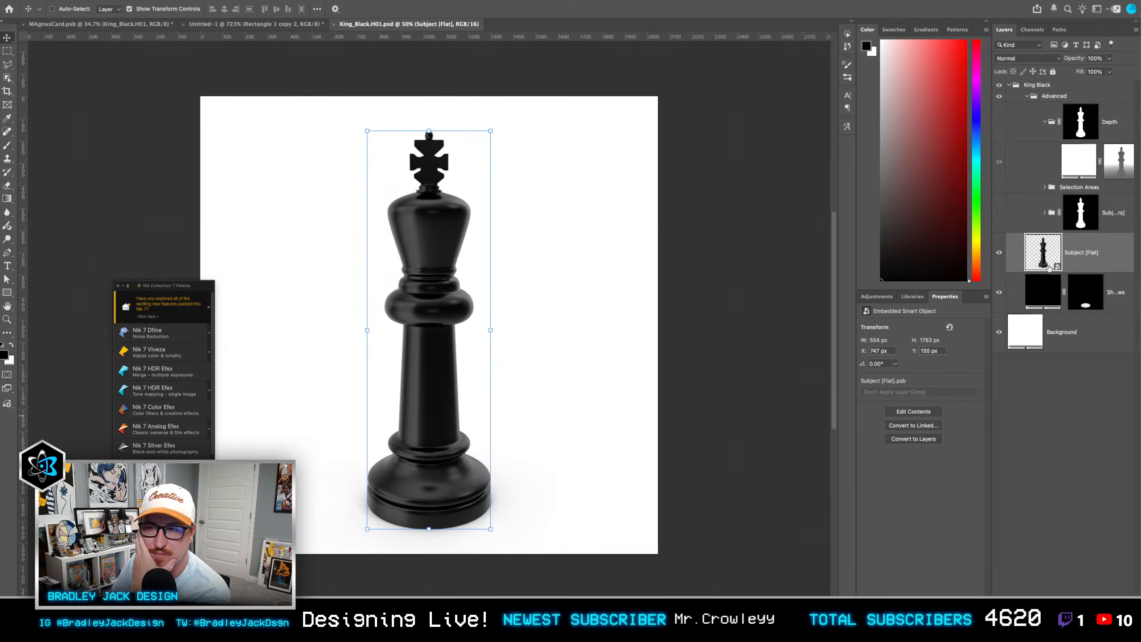
pyautogui.moveTo(1003, 298); pyautogui.dragTo(1003, 345)
pyautogui.hotkey('ctrl', 's')
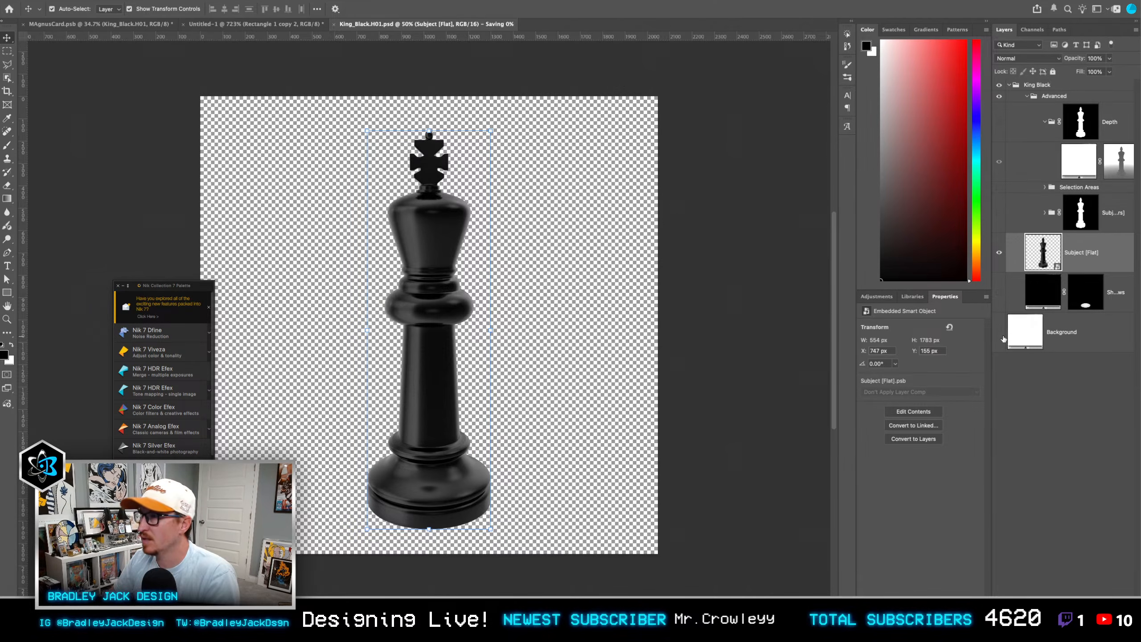
pyautogui.hotkey('ctrl', 'w')
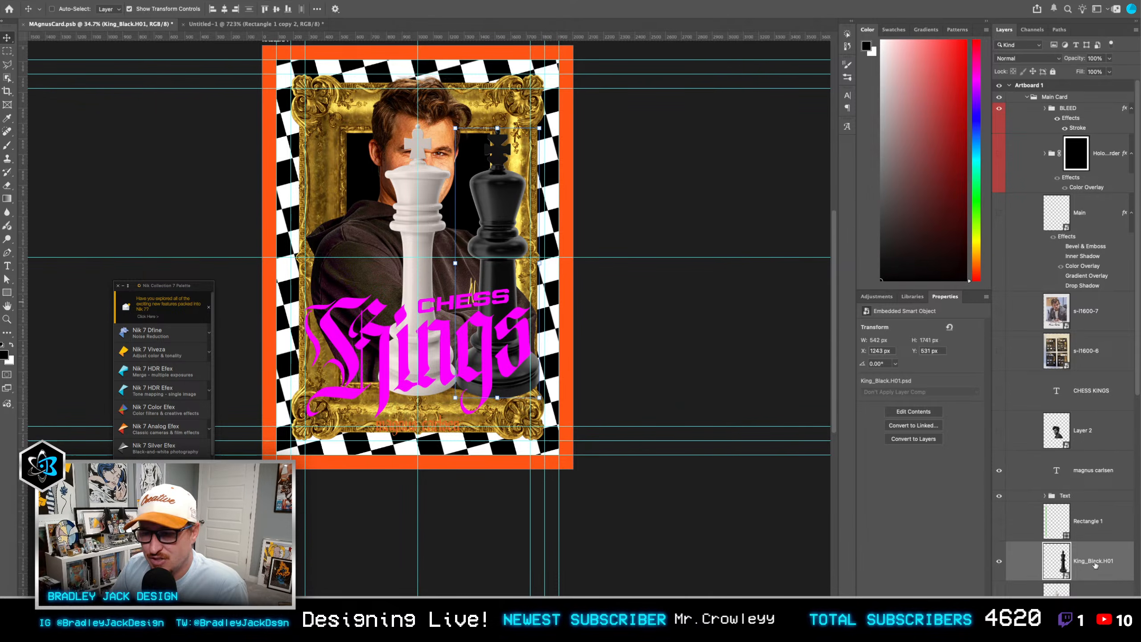
pyautogui.scroll(-2, 1096, 564)
pyautogui.scroll(2, 1095, 564)
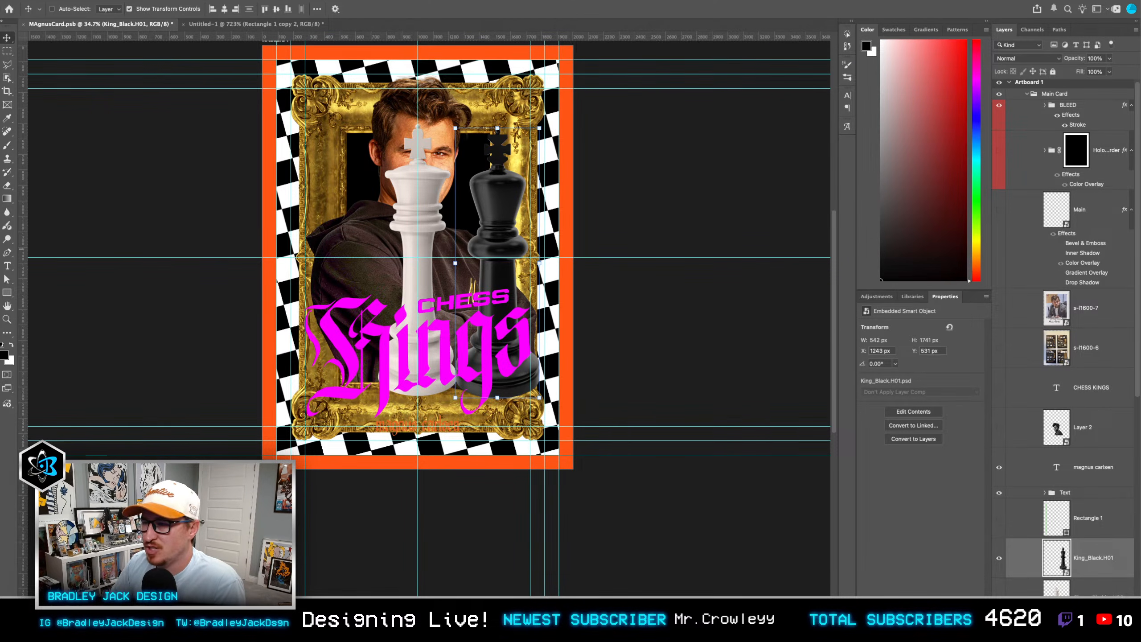
# Step: Switch to Envato, download the Black King Chess Piece as a PSD from a front-facing angle and preview the downloaded King_Black.H01 2.psd
pyautogui.press('super+Tab')
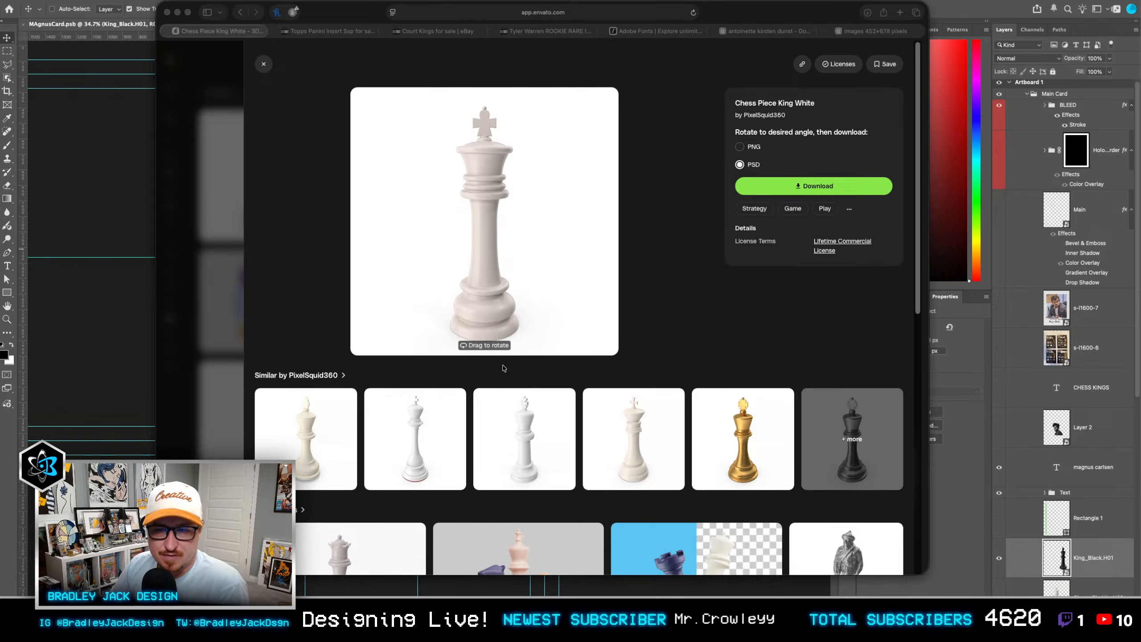
pyautogui.scroll(-4, 502, 364)
pyautogui.scroll(4, 495, 365)
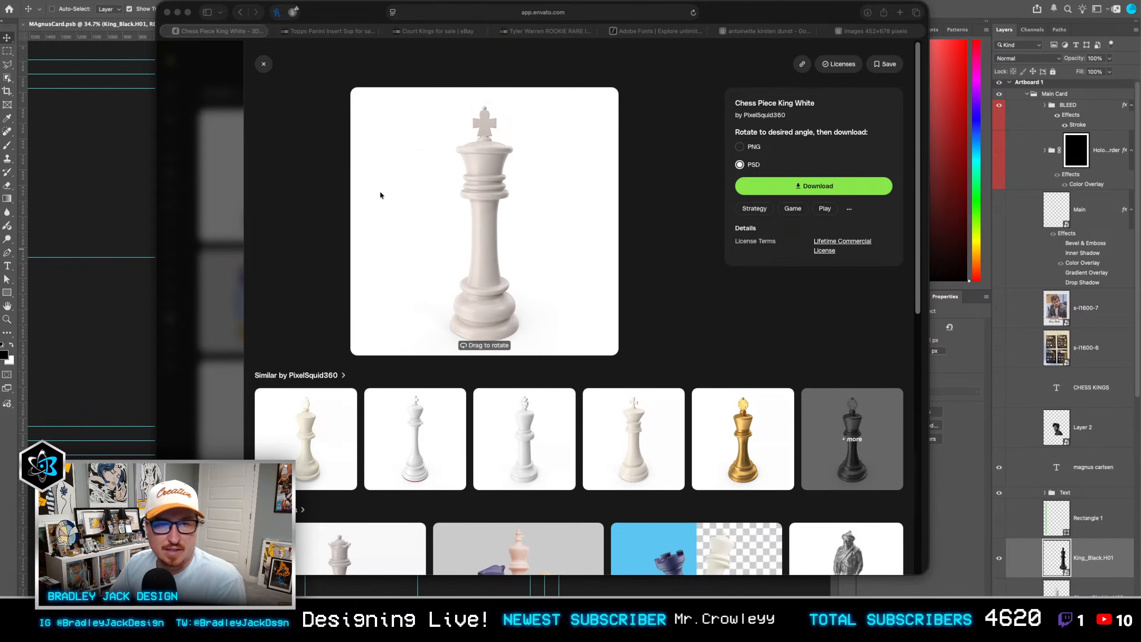
pyautogui.click(264, 63)
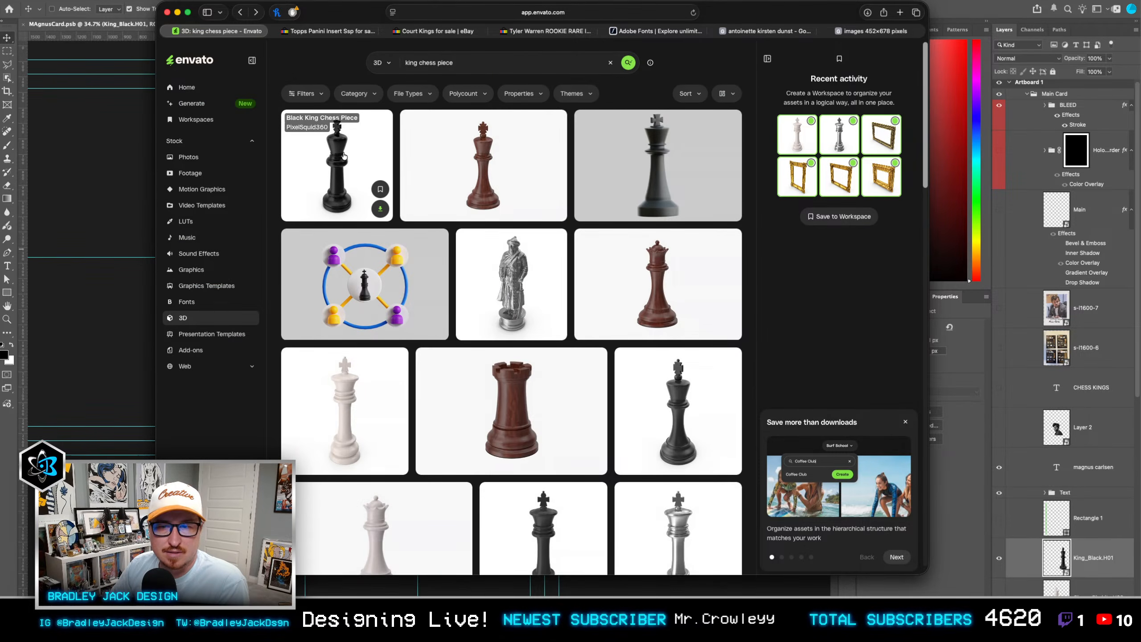
pyautogui.click(354, 177)
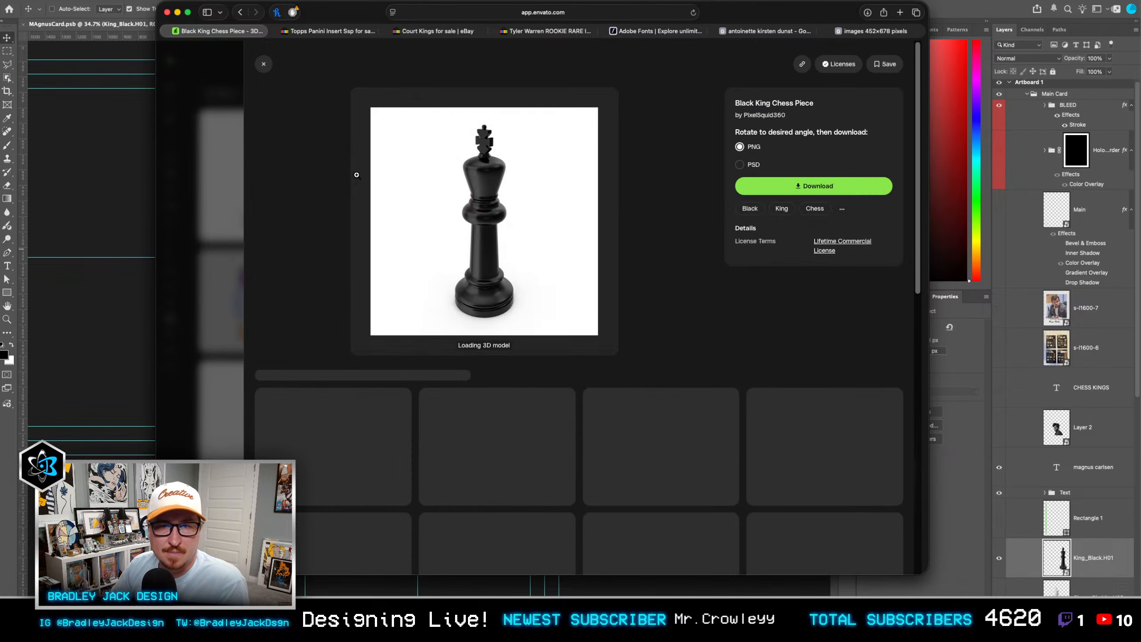
pyautogui.click(740, 166)
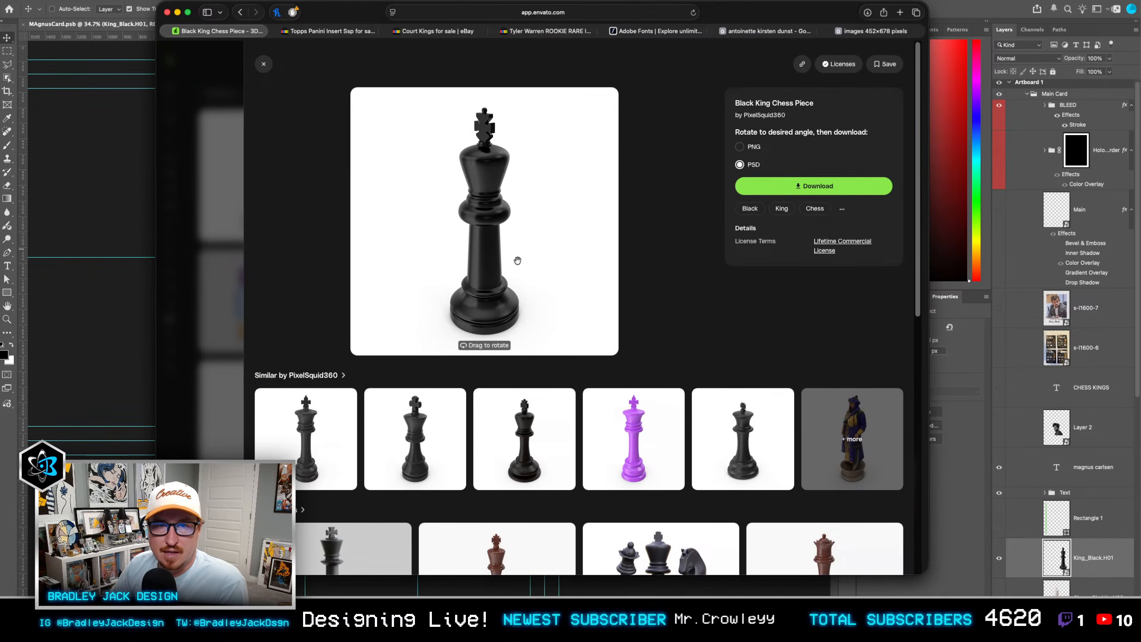
pyautogui.moveTo(518, 261); pyautogui.dragTo(478, 234)
pyautogui.click(786, 193)
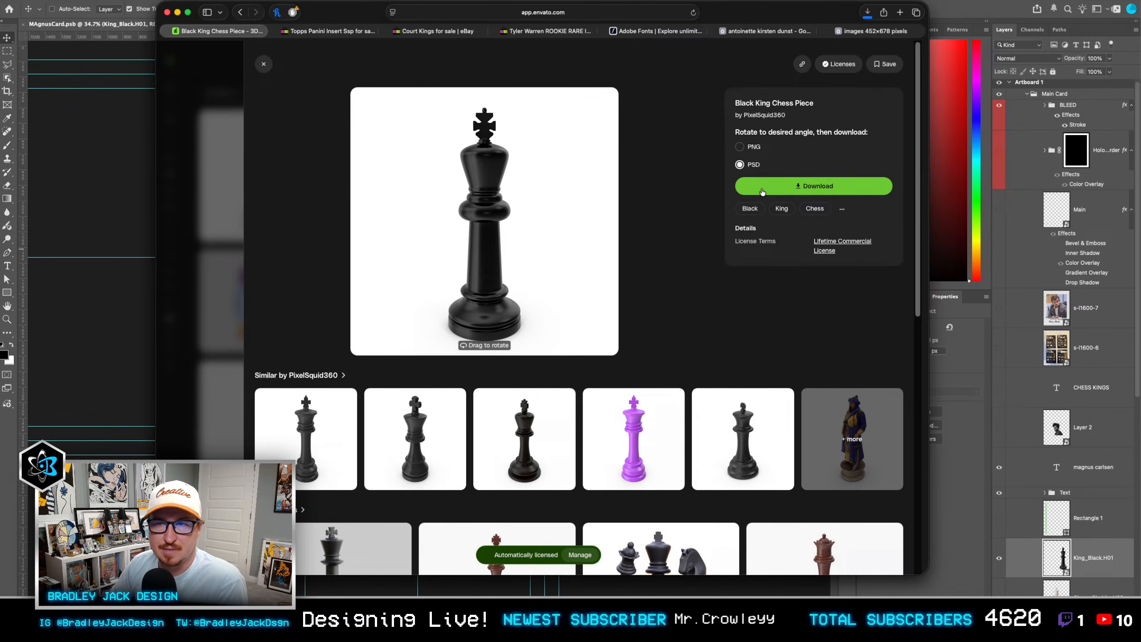
pyautogui.press('super+Tab')
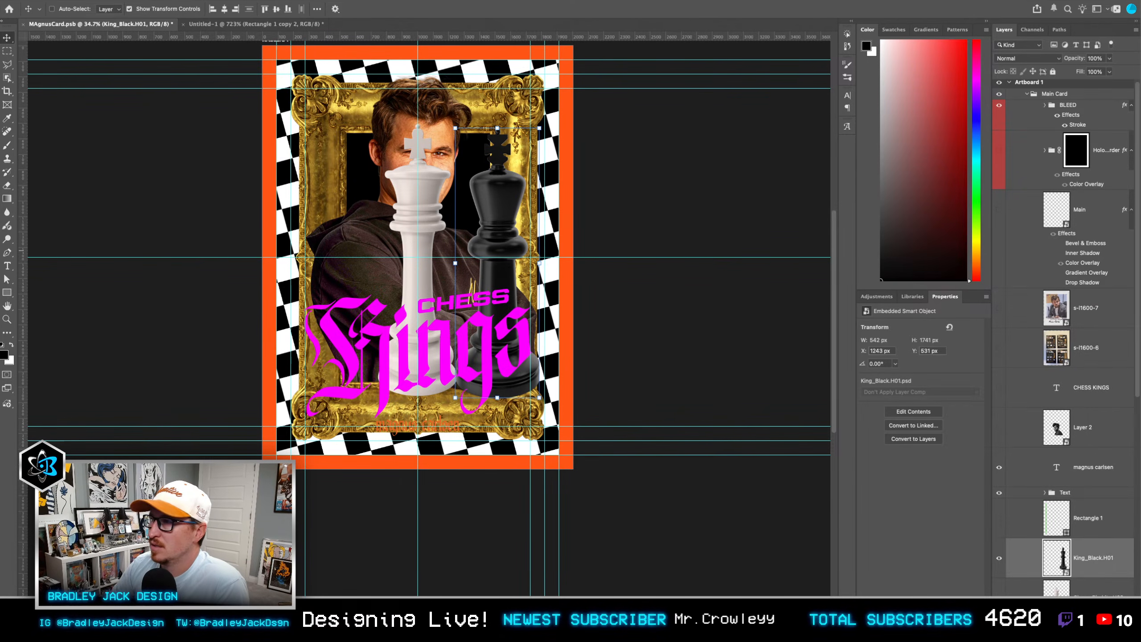
pyautogui.press('space')
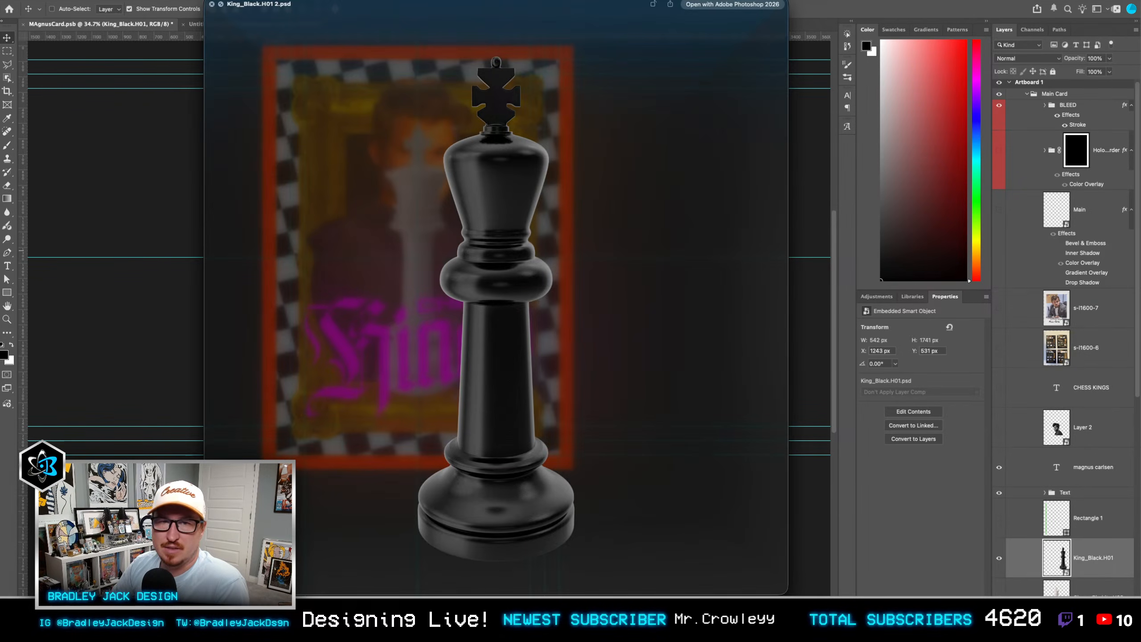
pyautogui.press('space')
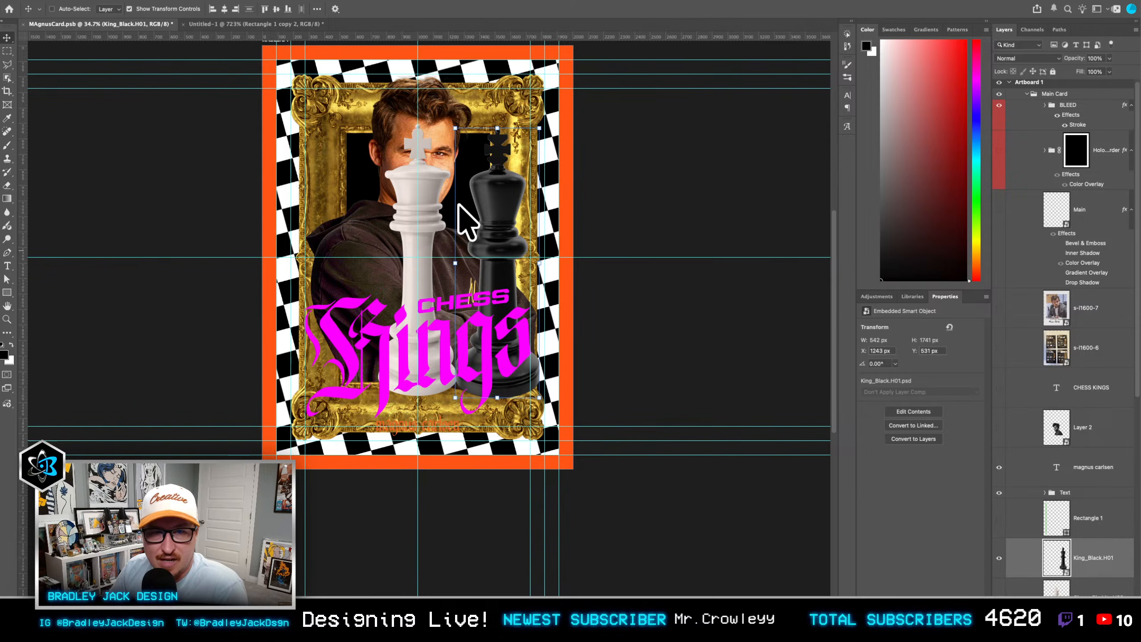
# Step: Return to Envato, open the similar King Chess Piece asset, match its angle to the white king and download it as a PSD
pyautogui.press('super+Tab')
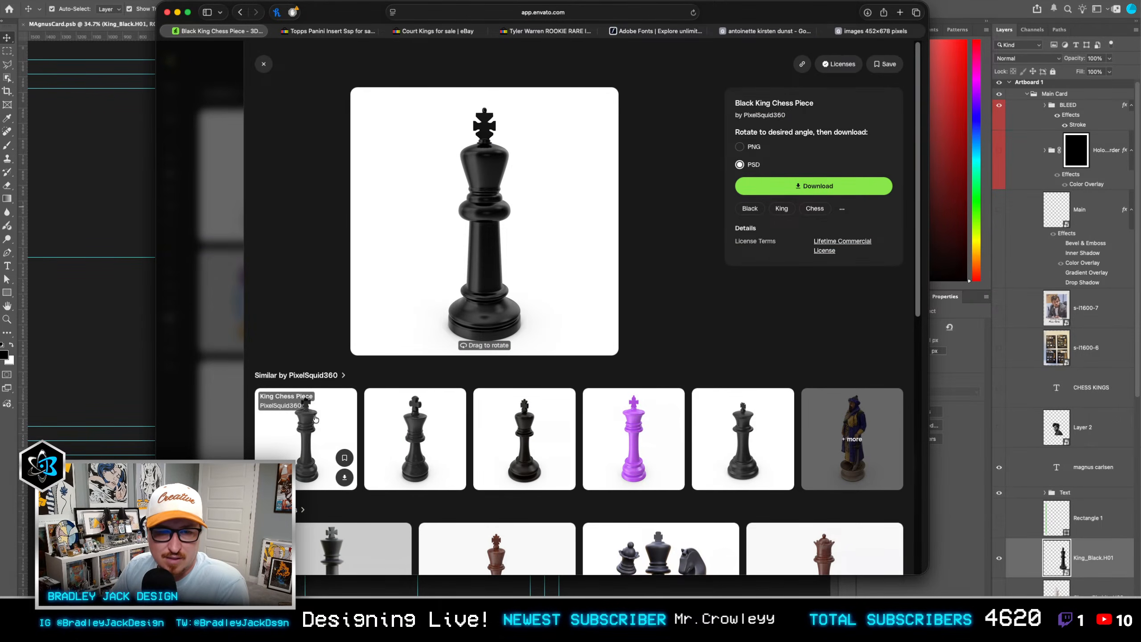
pyautogui.press('super+Tab')
pyautogui.press('super+Tab')
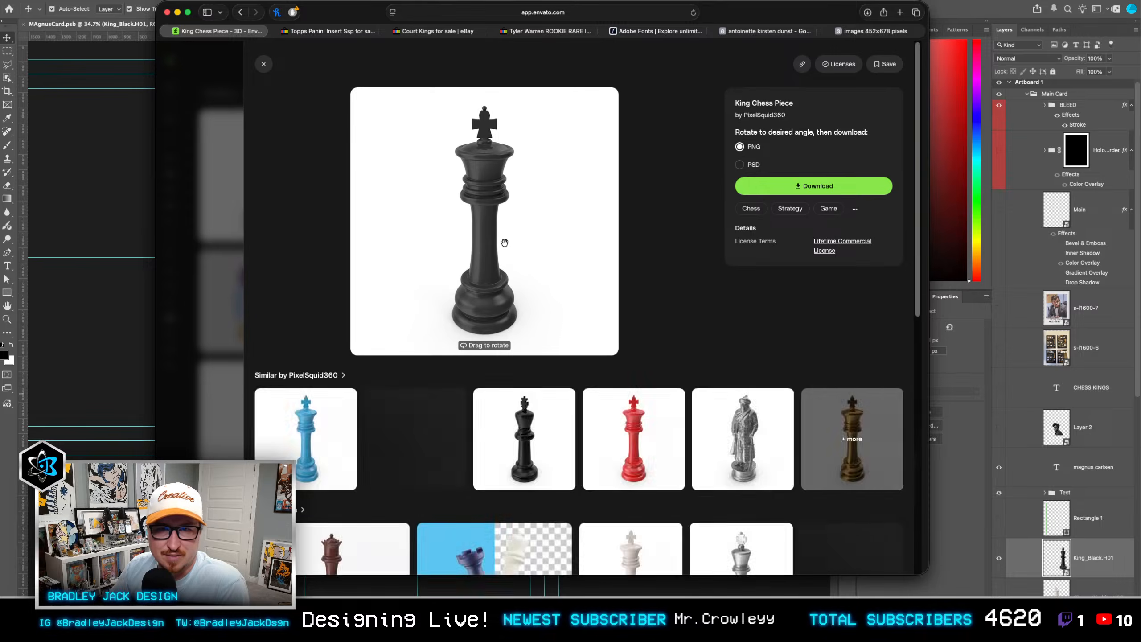
pyautogui.moveTo(488, 238); pyautogui.dragTo(488, 229)
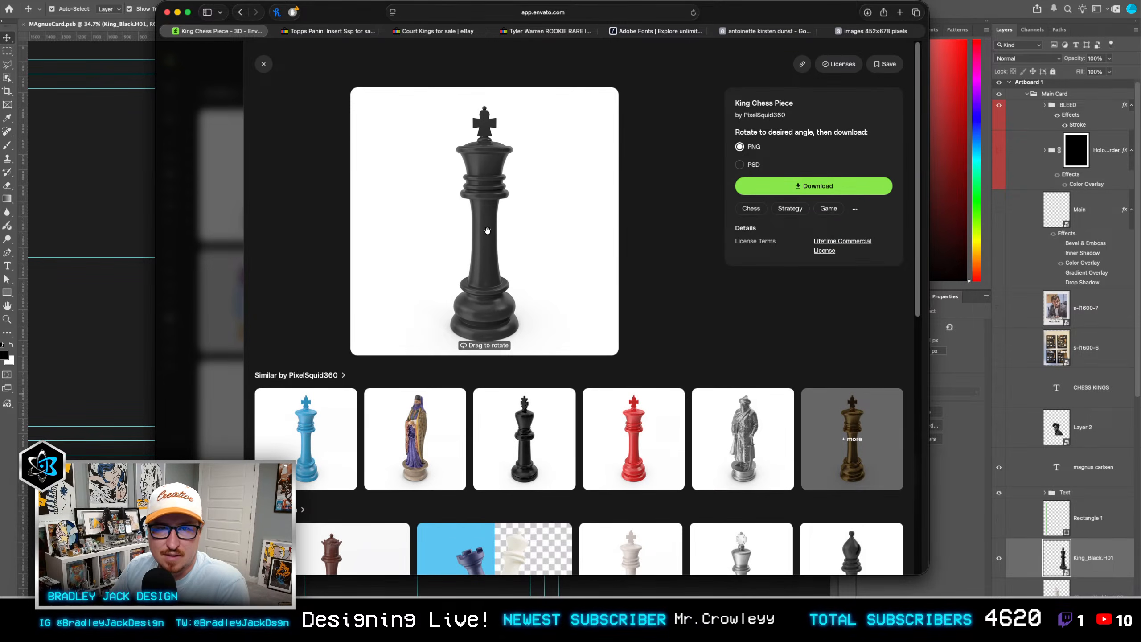
pyautogui.press('super+Tab')
pyautogui.press('super+Tab')
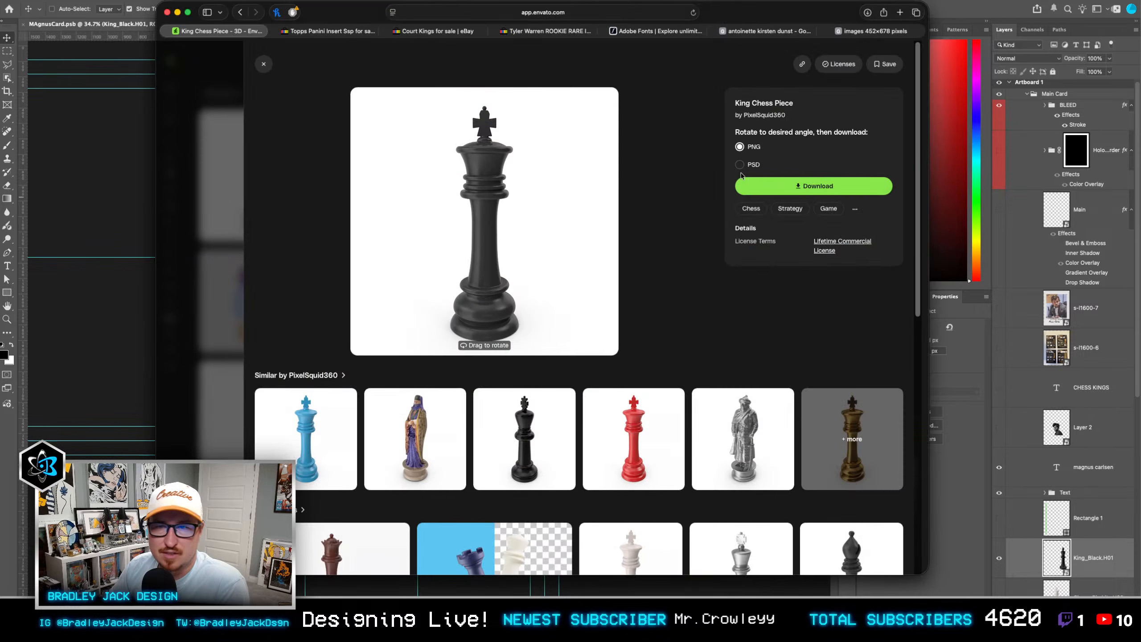
pyautogui.click(742, 165)
pyautogui.click(762, 192)
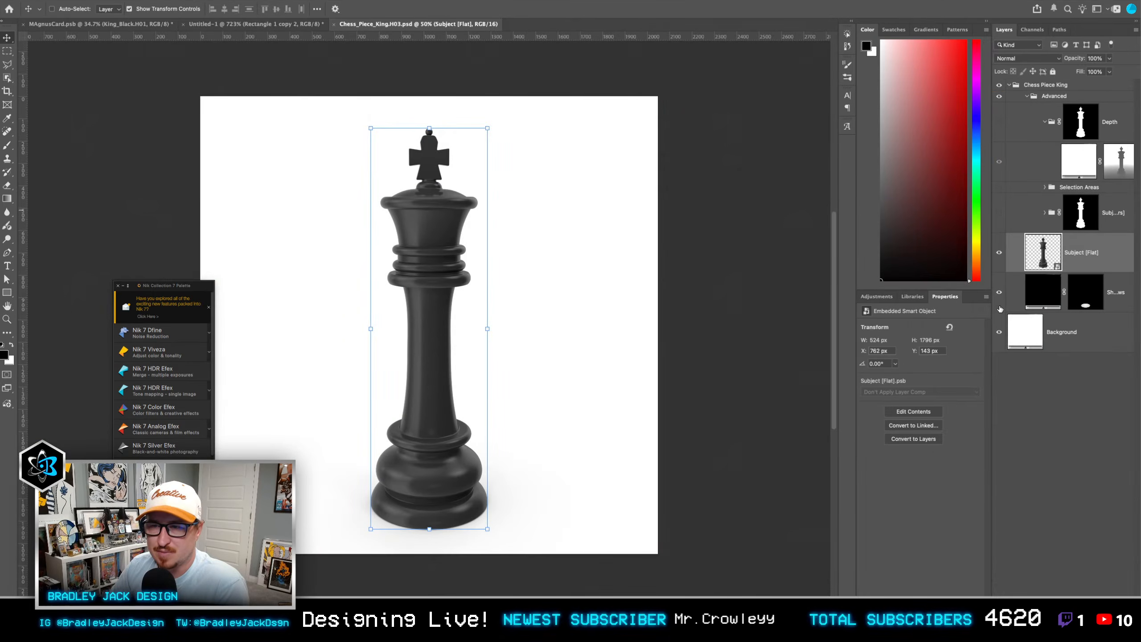
# Step: Hide the shadow and background layers in Chess_Piece_King.H03.psd, then save and close the file
pyautogui.moveTo(1000, 292); pyautogui.dragTo(1000, 331)
pyautogui.hotkey('ctrl', 's')
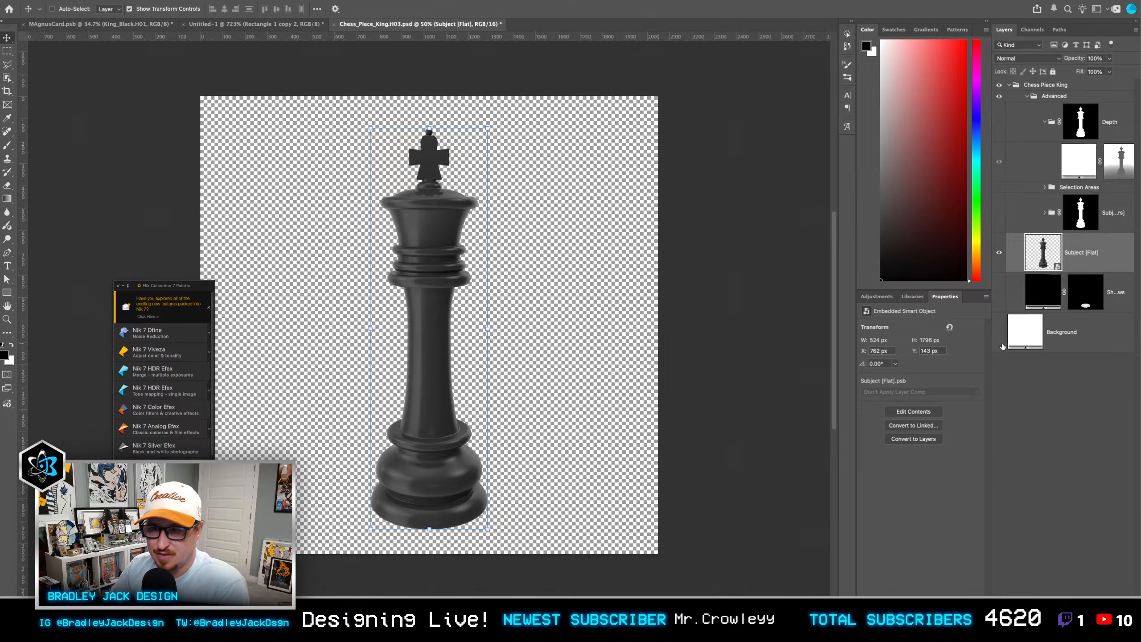
pyautogui.press('super+w')
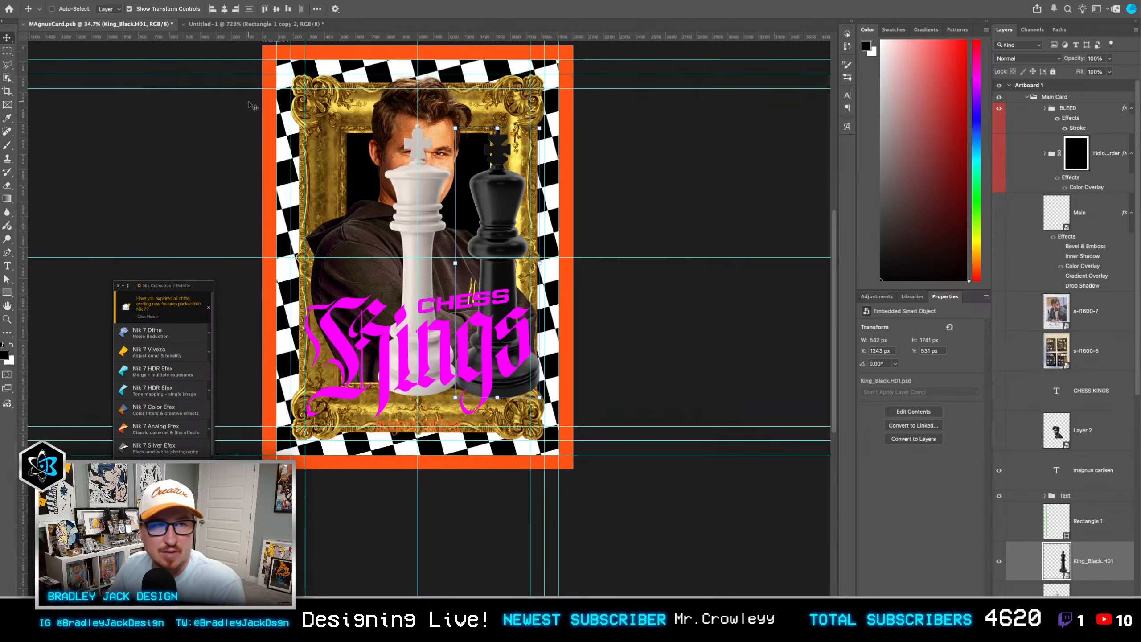
# Step: Replace the King_Black.H01 layer with the edited Chess_Piece_King.H03 and position it to the right of the white king
pyautogui.scroll(-3, 1097, 505)
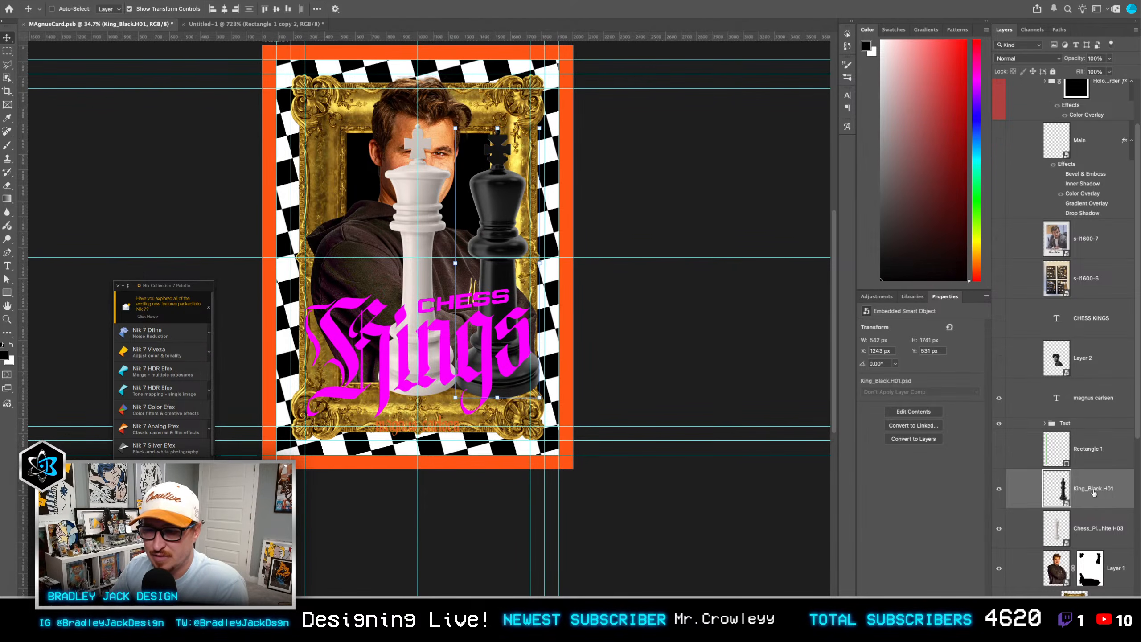
pyautogui.press('Delete')
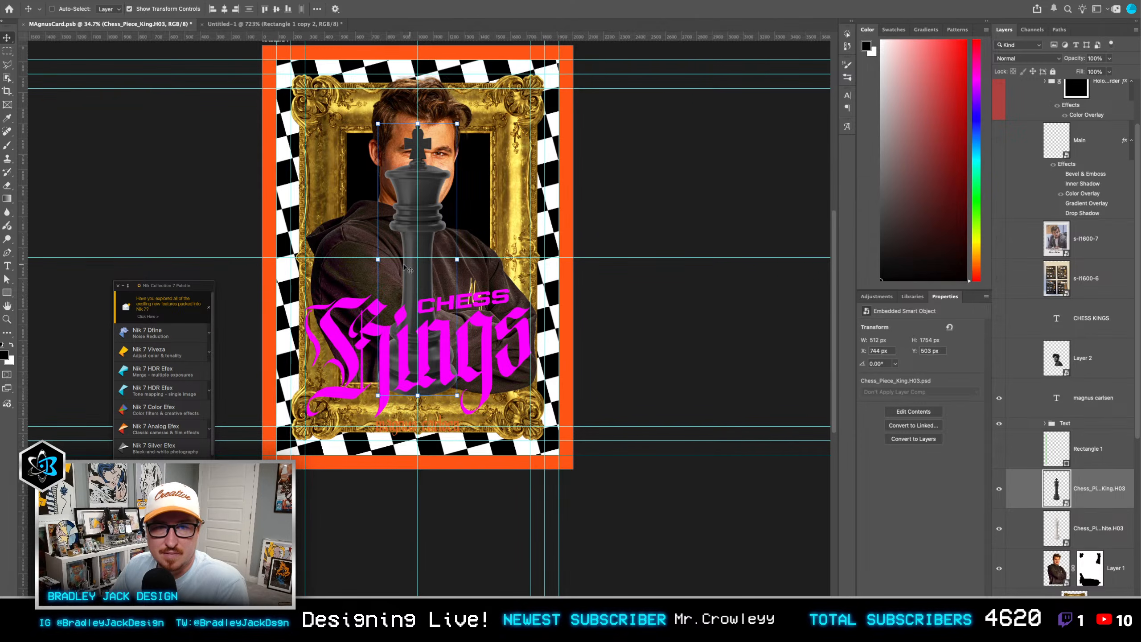
pyautogui.moveTo(497, 257); pyautogui.dragTo(570, 257)
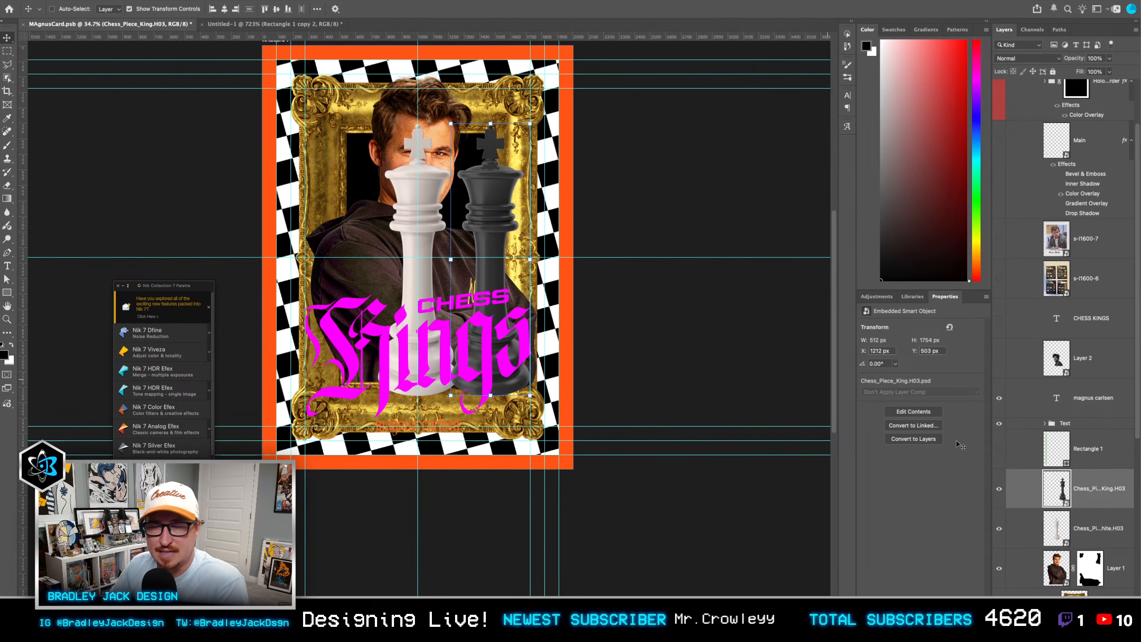
# Step: Move the Chess_Piece_King_White.H03 layer beneath the Layer 1 portrait so the white king sits behind the man
pyautogui.scroll(-2, 1096, 500)
pyautogui.keyDown('shift'); pyautogui.click(1093, 489); pyautogui.keyUp('shift')
pyautogui.moveTo(1106, 541); pyautogui.dragTo(1086, 470)
pyautogui.click(1097, 529)
# Step: Scale the white king down to about 524 by 1361 px, tilt it about -9° and place it behind the man's shoulder at the frame's upper left
pyautogui.hotkey('ctrl', 't')
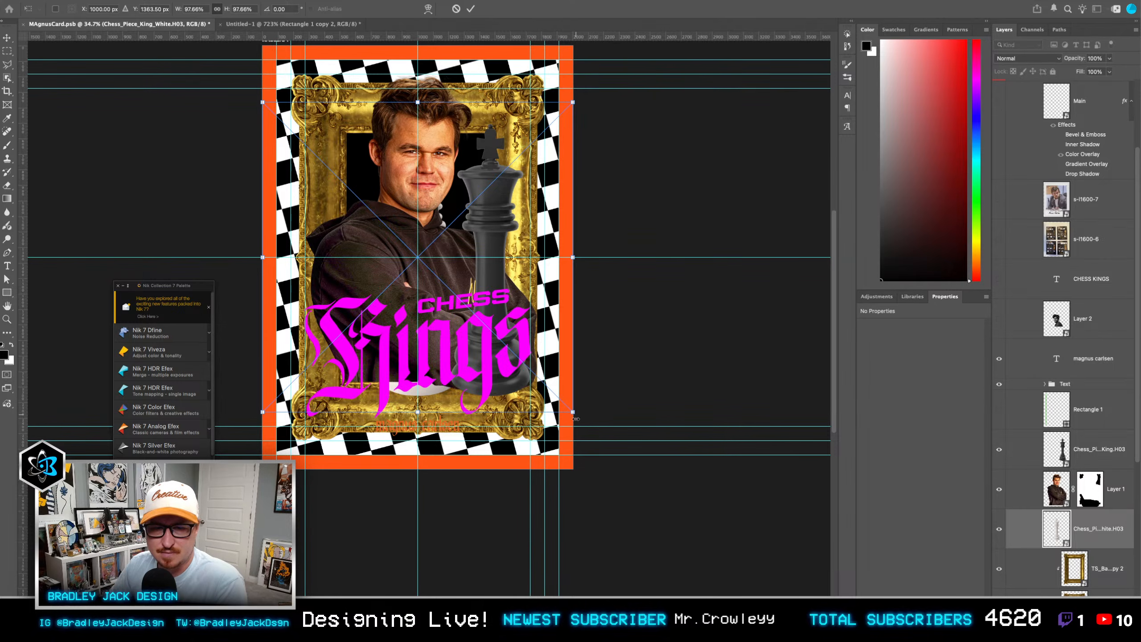
pyautogui.moveTo(576, 418); pyautogui.dragTo(565, 372)
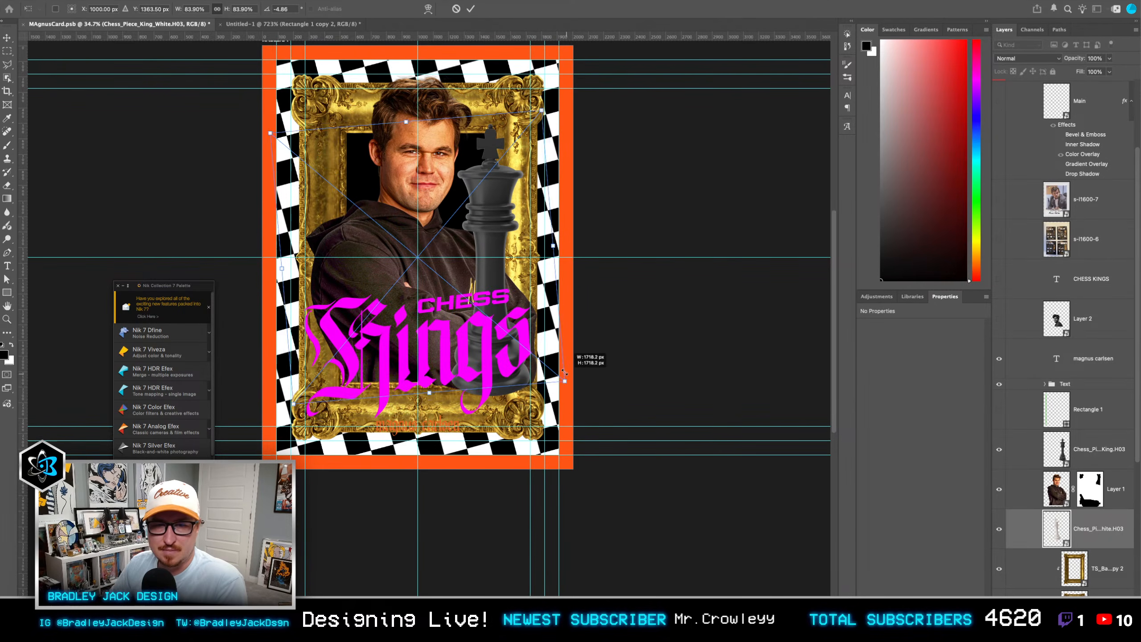
pyautogui.press('Return')
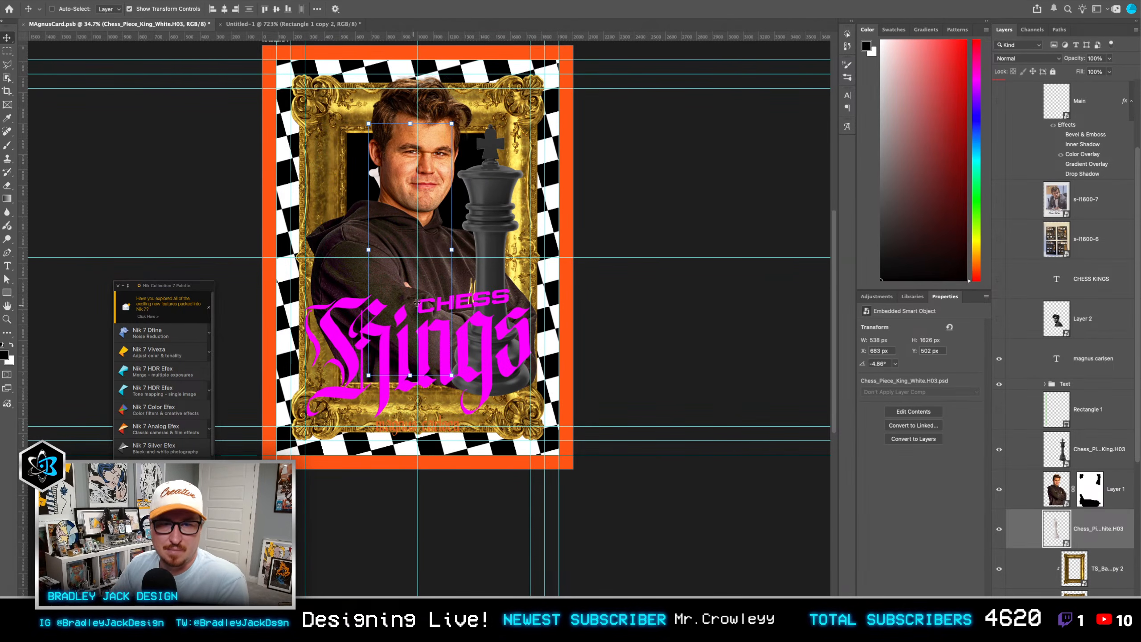
pyautogui.moveTo(416, 303); pyautogui.dragTo(353, 274)
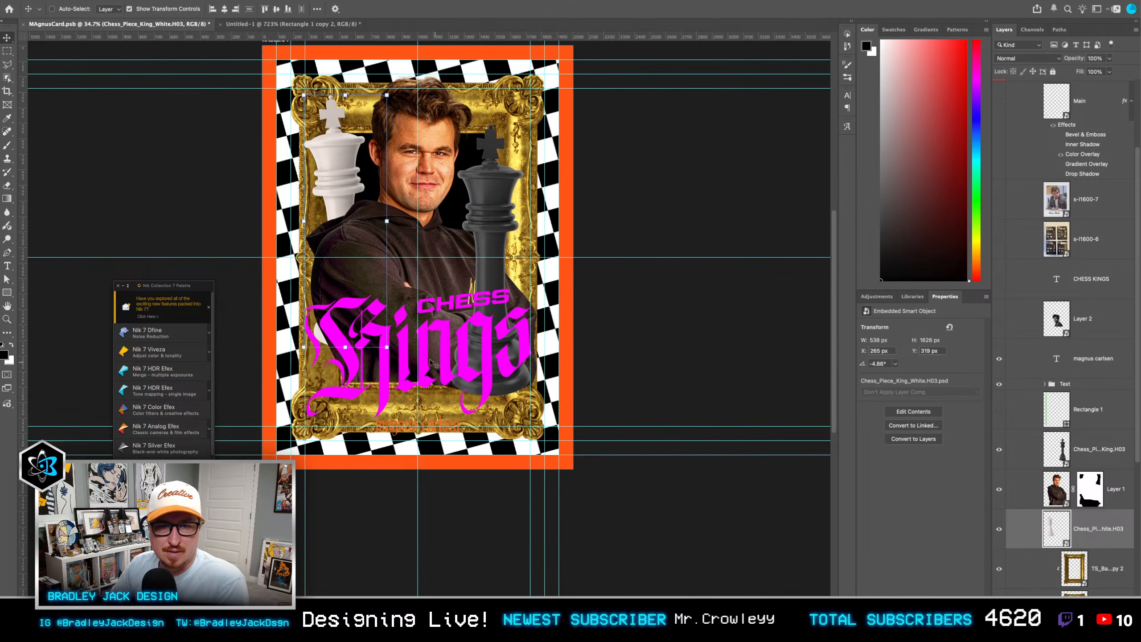
pyautogui.hotkey('ctrl', 't')
pyautogui.moveTo(389, 344); pyautogui.dragTo(518, 306)
pyautogui.press('Return')
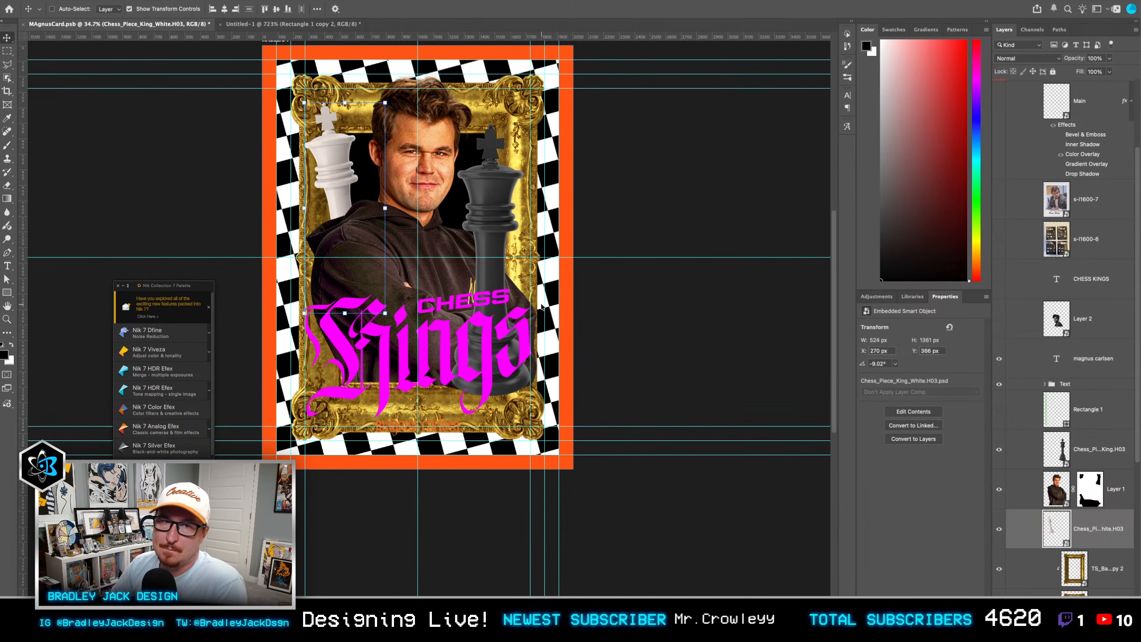
# Step: Switch to Envato, rotate the black King Chess Piece to a tilted view from above and download it as a PSD
pyautogui.press('super+Tab')
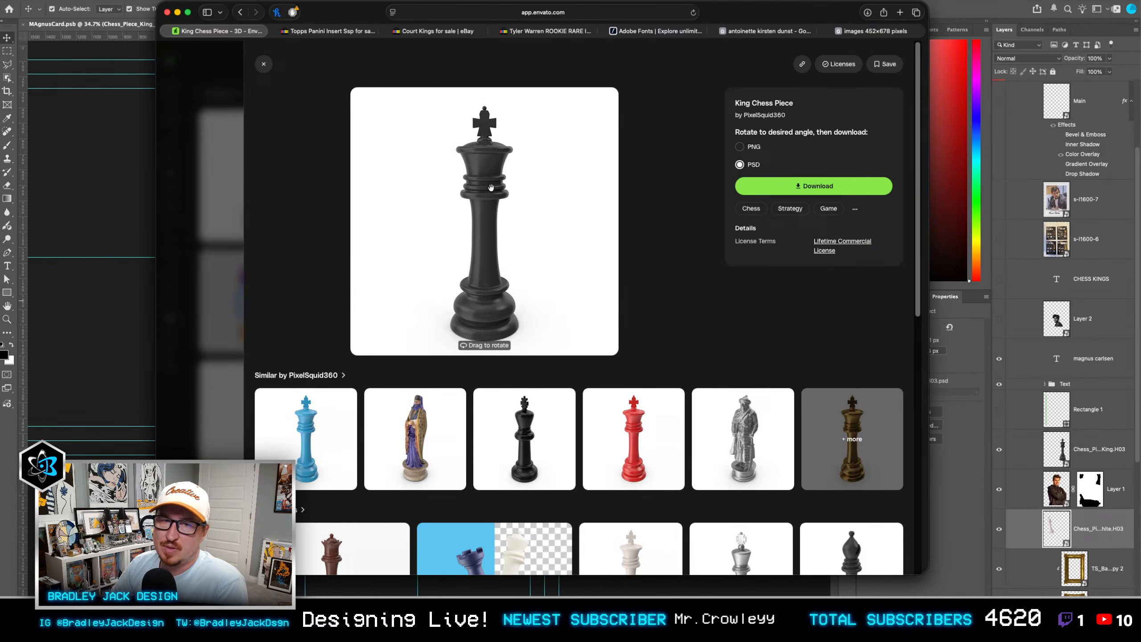
pyautogui.moveTo(491, 188); pyautogui.dragTo(468, 231)
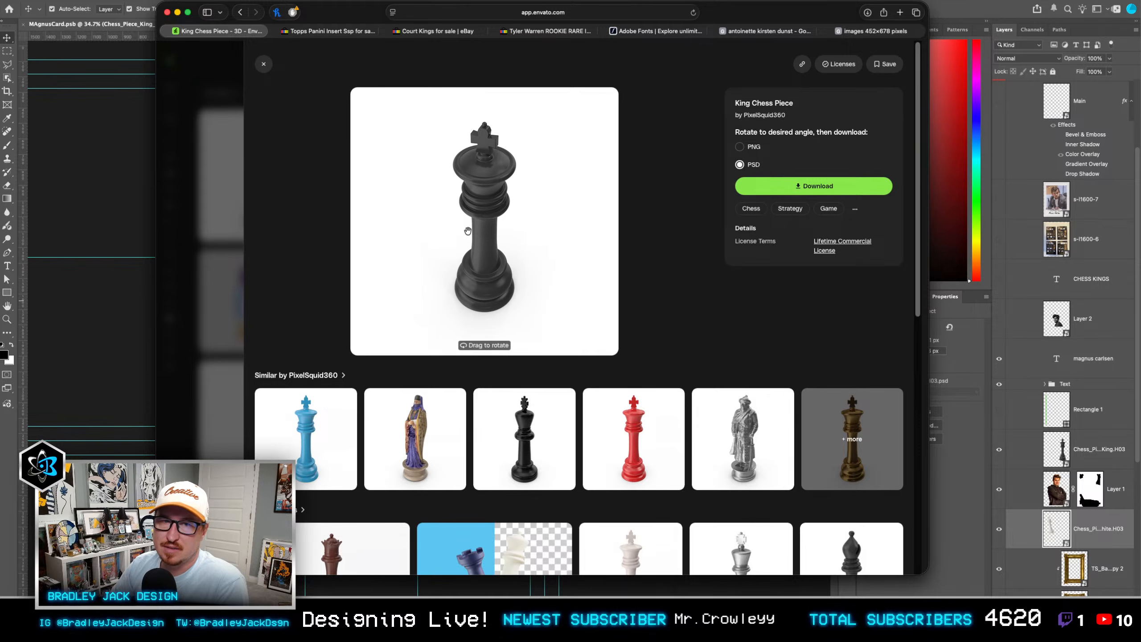
pyautogui.click(757, 193)
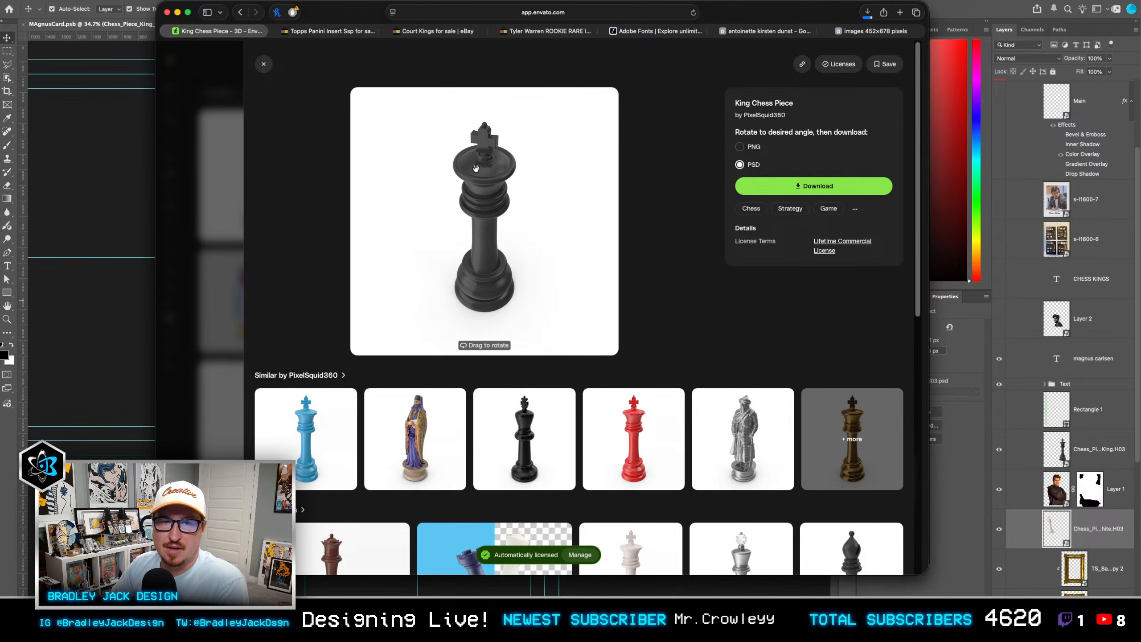
pyautogui.moveTo(497, 211); pyautogui.dragTo(492, 255)
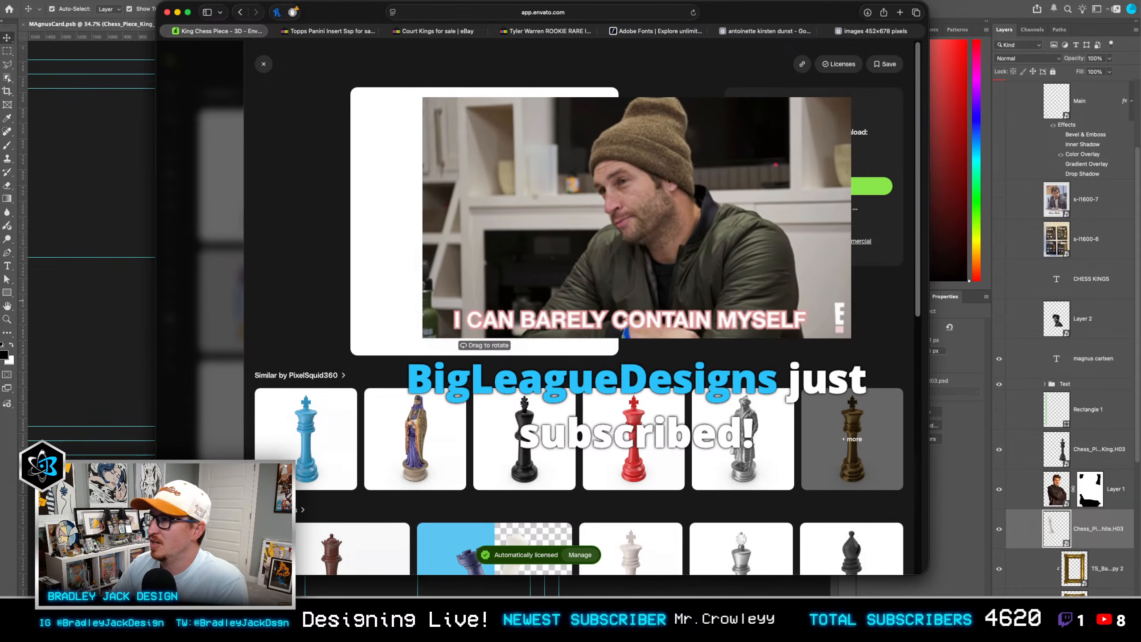
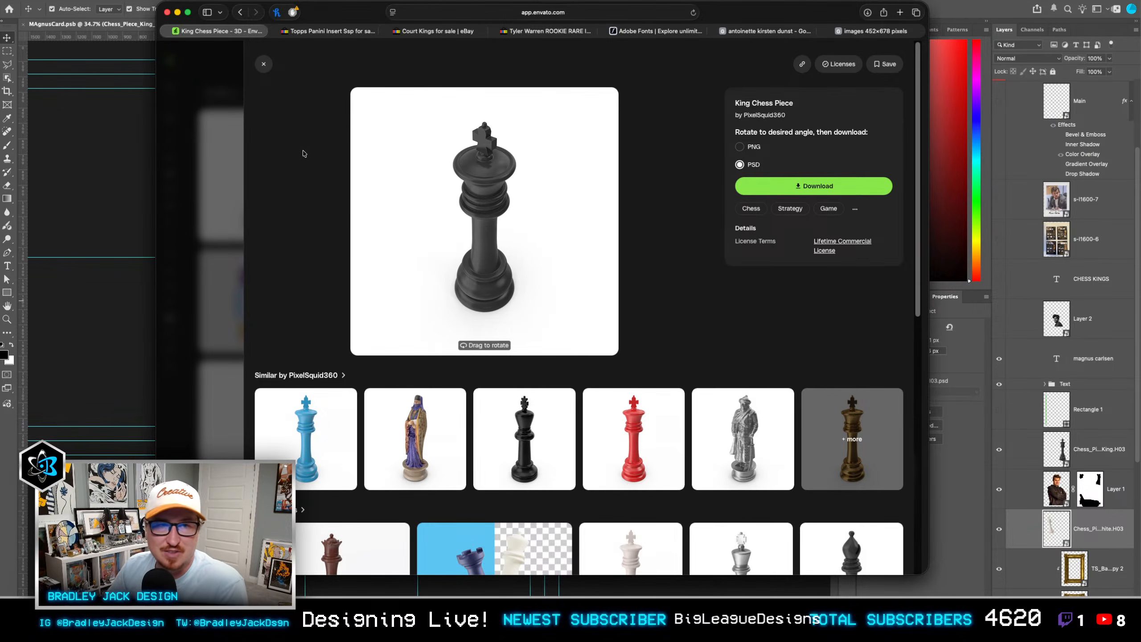
# Step: Leave the black king model and open the Chess Piece King White 3D model from the search results
pyautogui.click(227, 90)
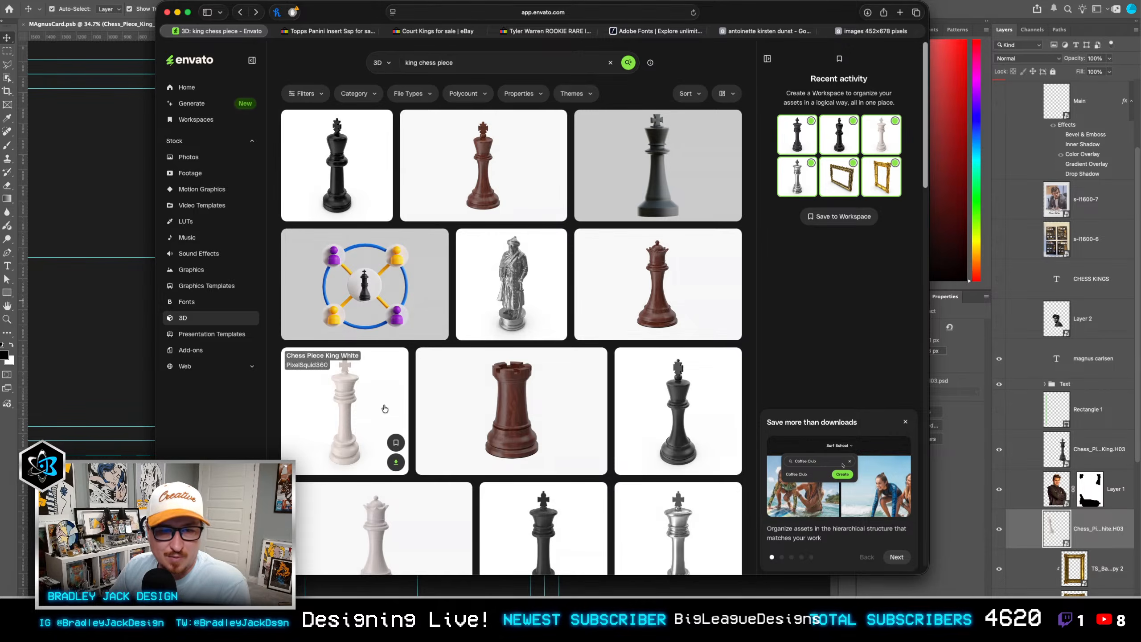
pyautogui.click(381, 408)
pyautogui.click(741, 166)
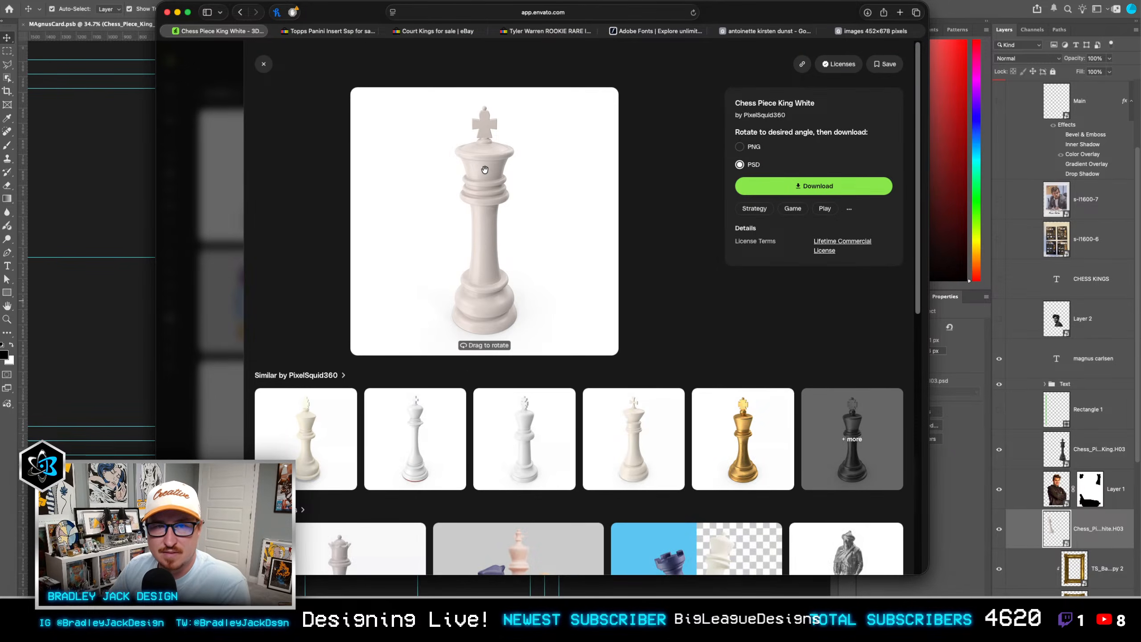
# Step: Rotate the white king model to a steeper view from above and download it as a PSD
pyautogui.moveTo(487, 218); pyautogui.dragTo(508, 188)
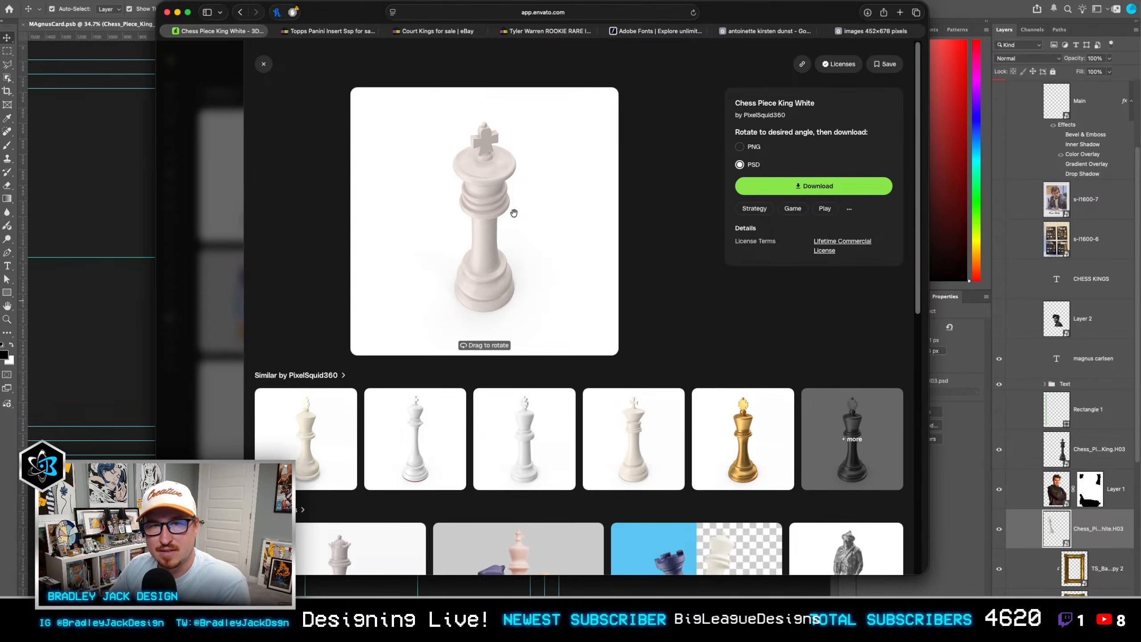
pyautogui.moveTo(519, 250); pyautogui.dragTo(525, 215)
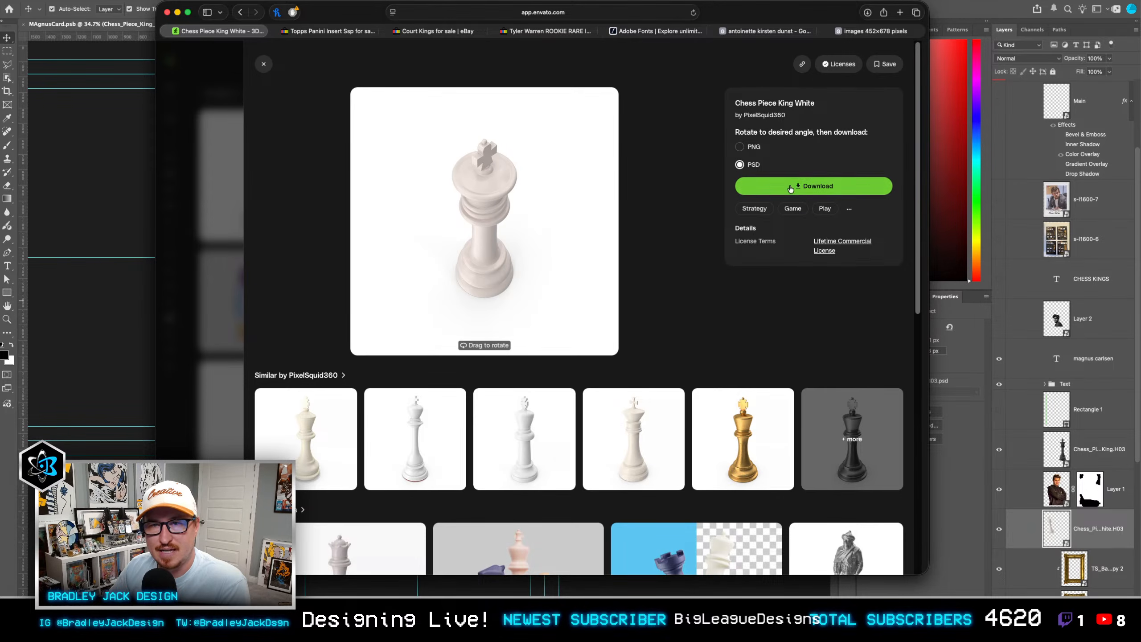
pyautogui.click(805, 183)
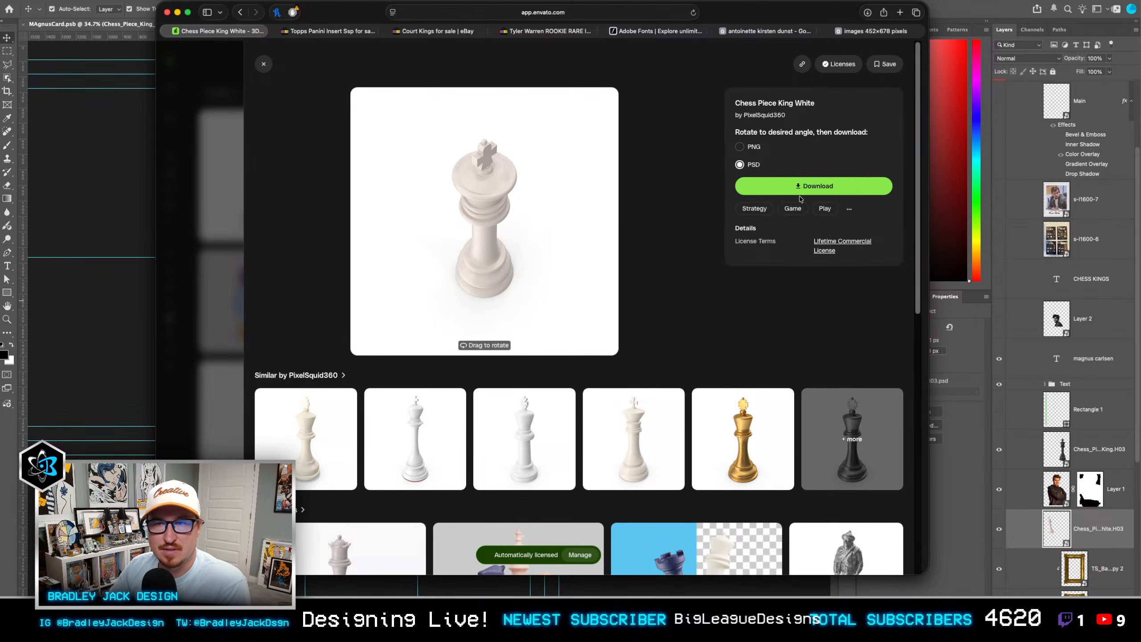
# Step: Switch to Photoshop, place the downloaded white and black king PSDs in the card, and move both layers above the portrait layer
pyautogui.click(49, 263)
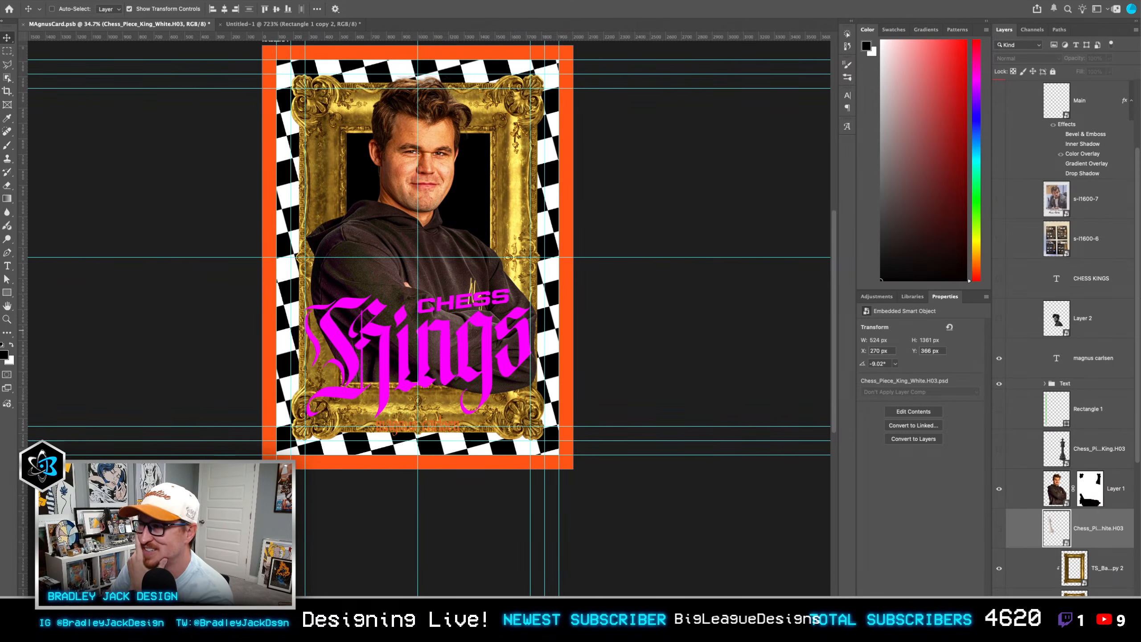
pyautogui.moveTo(740, 266); pyautogui.dragTo(668, 265)
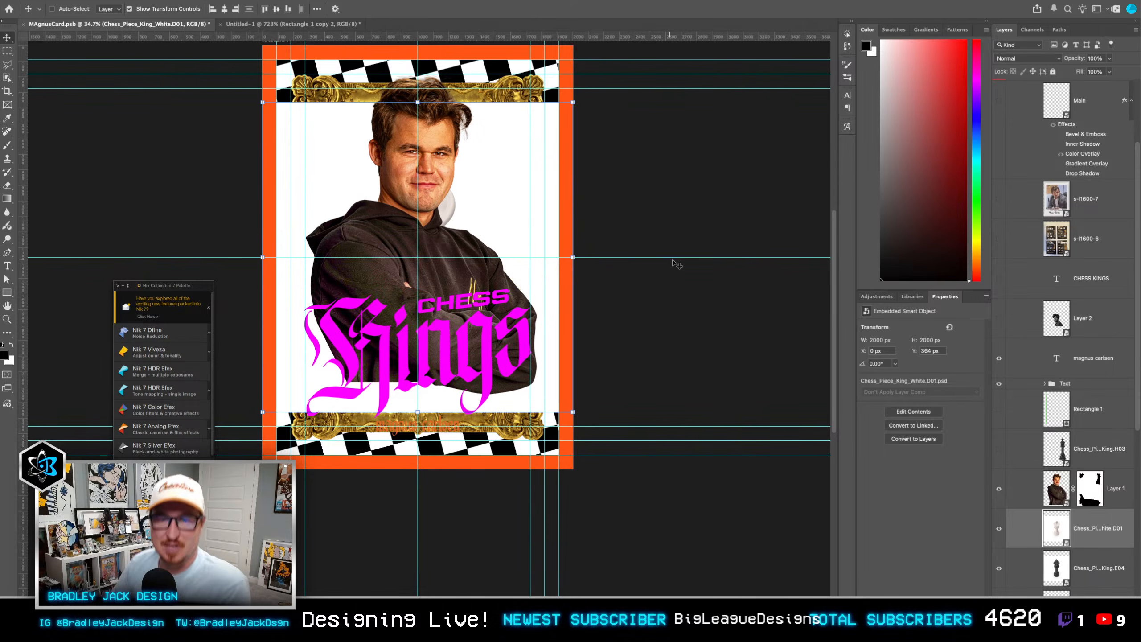
pyautogui.moveTo(1092, 534); pyautogui.dragTo(1088, 432)
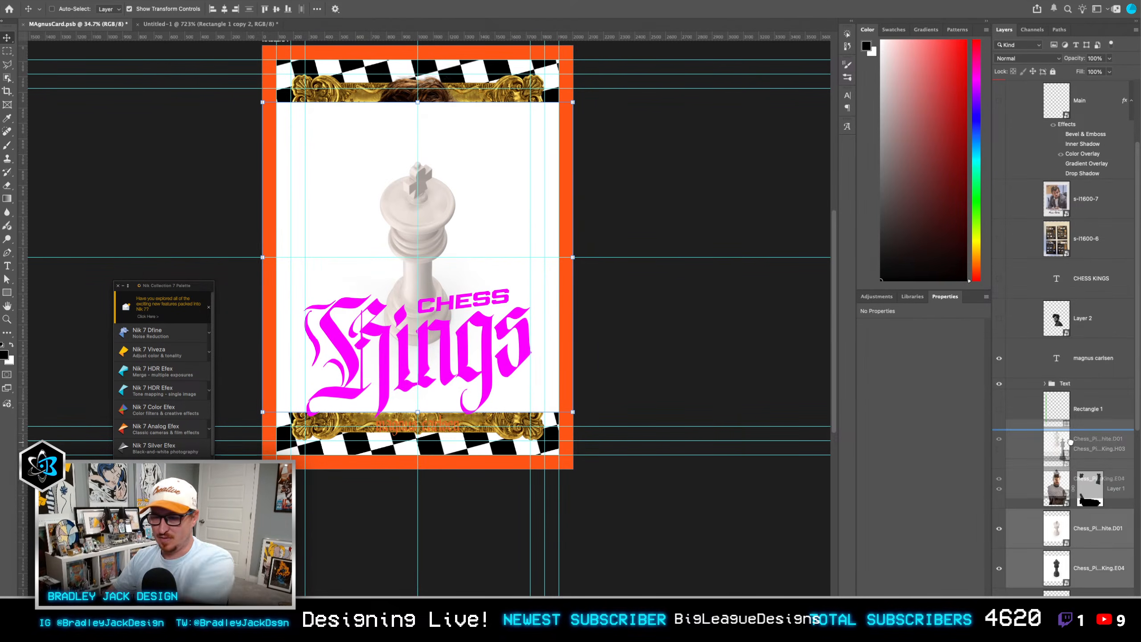
# Step: Hide the white background inside the white king's smart object, then save and close it
pyautogui.doubleClick(1051, 452)
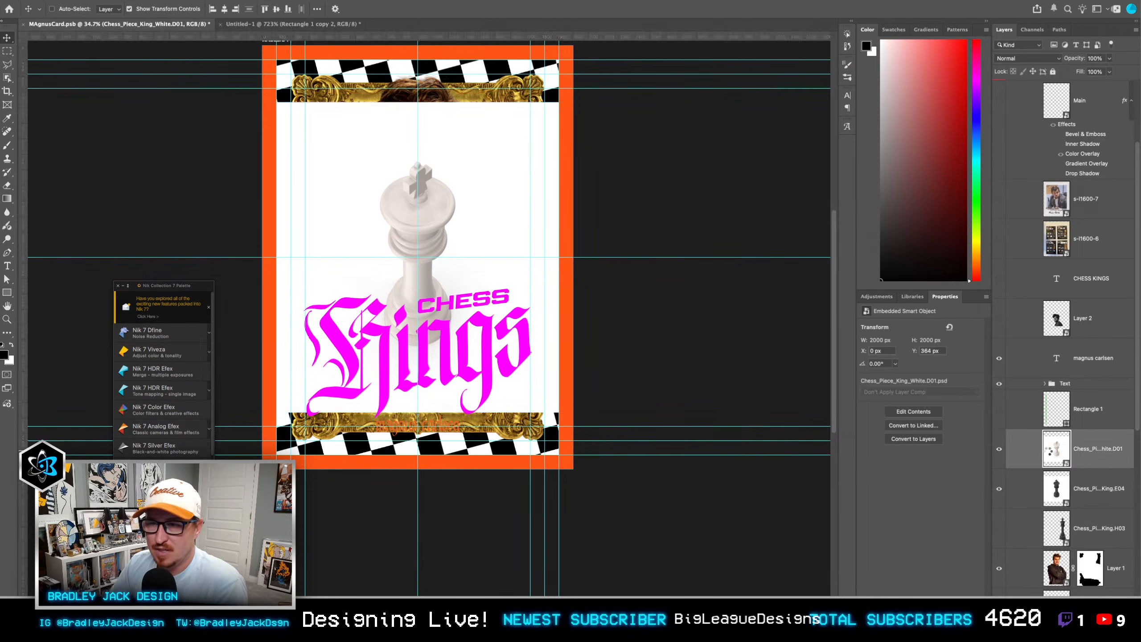
pyautogui.moveTo(1000, 294); pyautogui.dragTo(1001, 334)
pyautogui.hotkey('ctrl', 's')
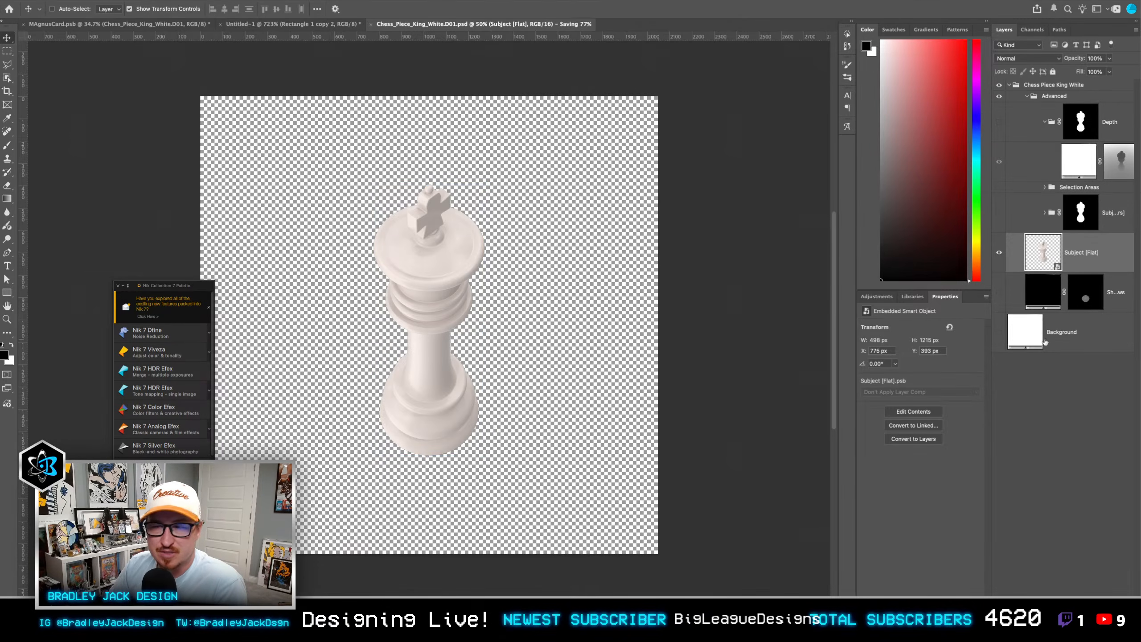
pyautogui.hotkey('ctrl', 'w')
# Step: Hide the white background inside the black king's smart object, then save and close it
pyautogui.doubleClick(1055, 554)
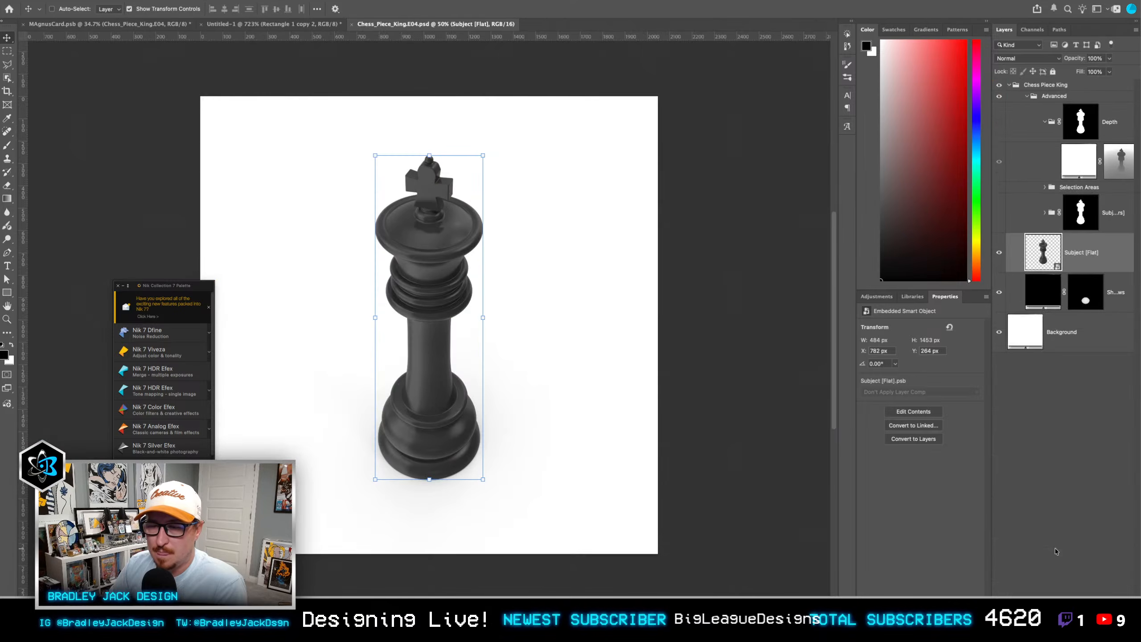
pyautogui.click(1000, 332)
pyautogui.hotkey('ctrl', 's')
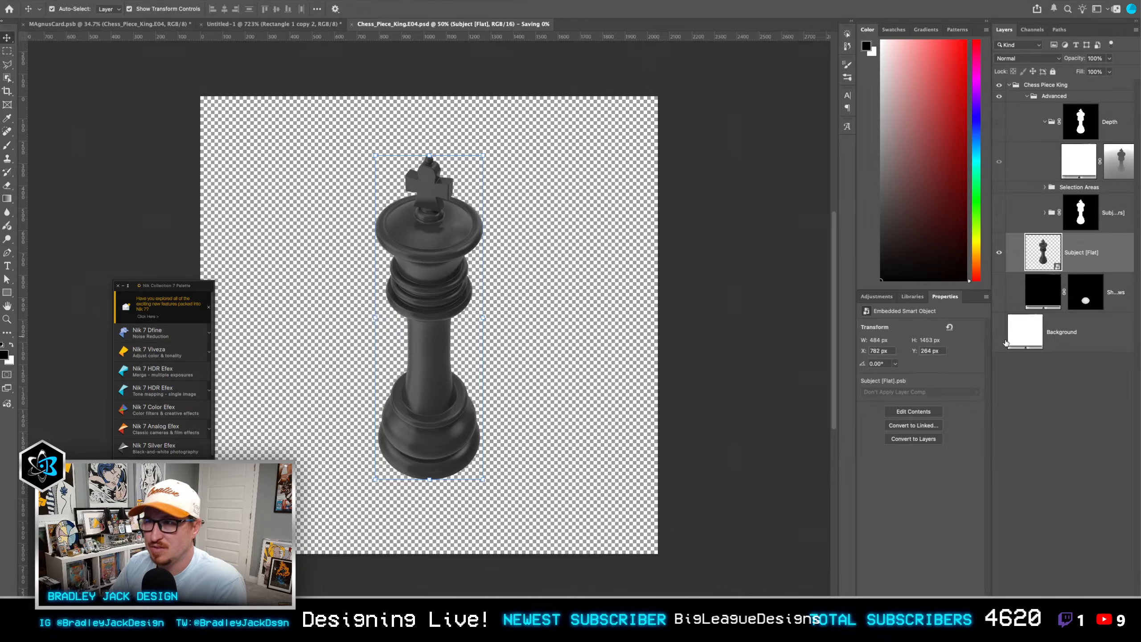
pyautogui.hotkey('ctrl', 'w')
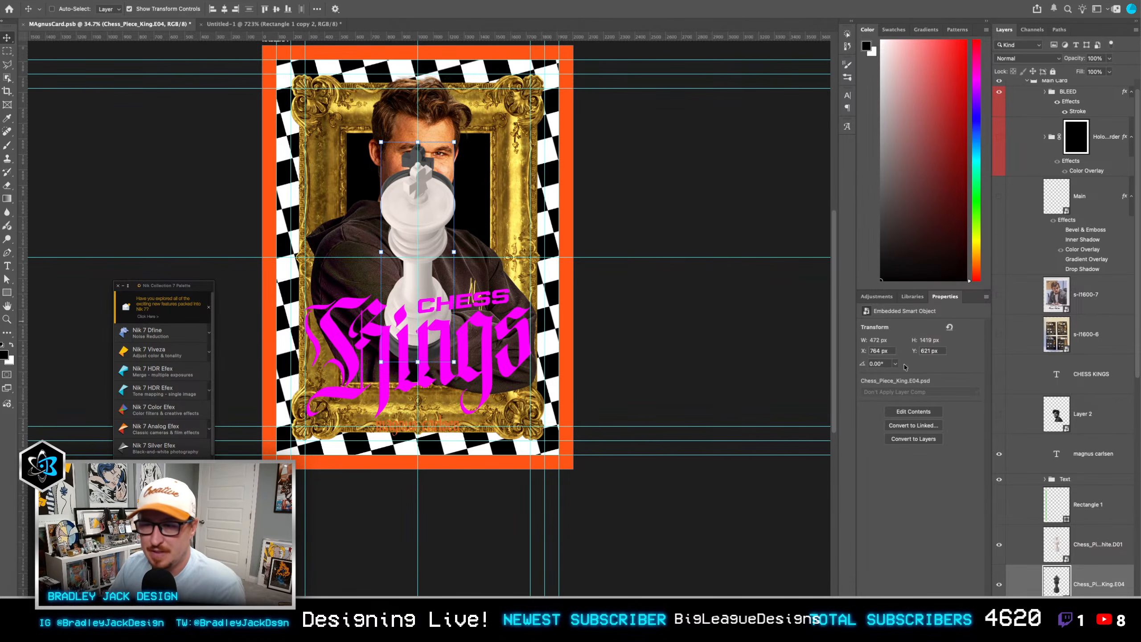
# Step: Scale the black king to about 66%, rotate it about 36° and place it over the frame's upper right, beside the man's head
pyautogui.scroll(-1, 1086, 545)
pyautogui.hotkey('ctrl', 't')
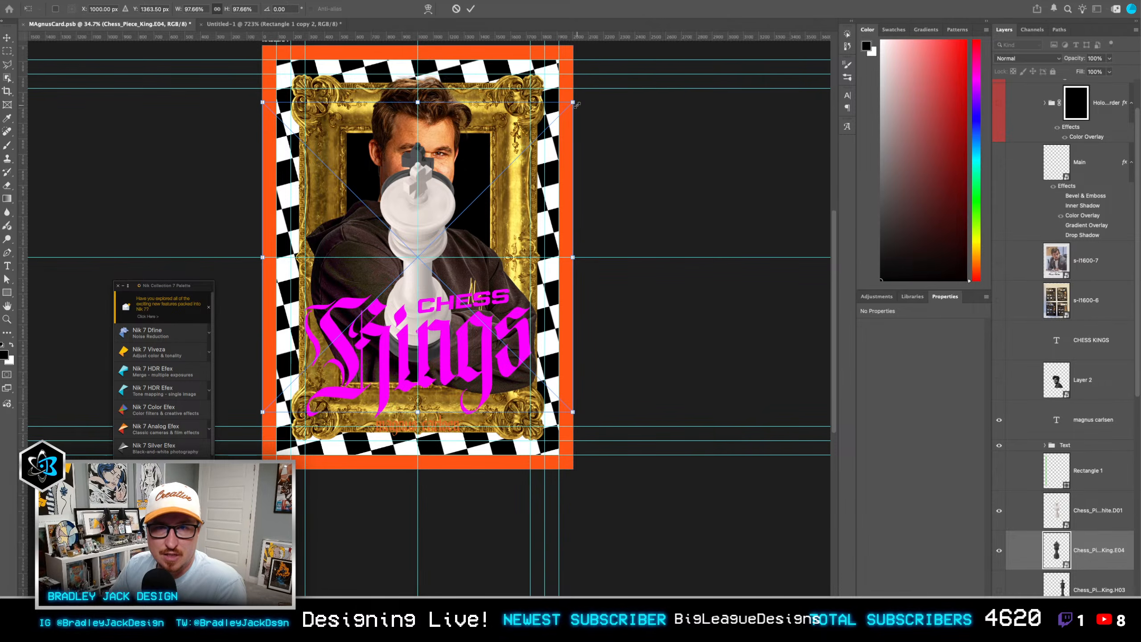
pyautogui.moveTo(572, 103); pyautogui.dragTo(566, 147)
pyautogui.press('Return')
# Step: Move the new black and white king layers beneath the portrait on Layer 1
pyautogui.scroll(-2, 1054, 522)
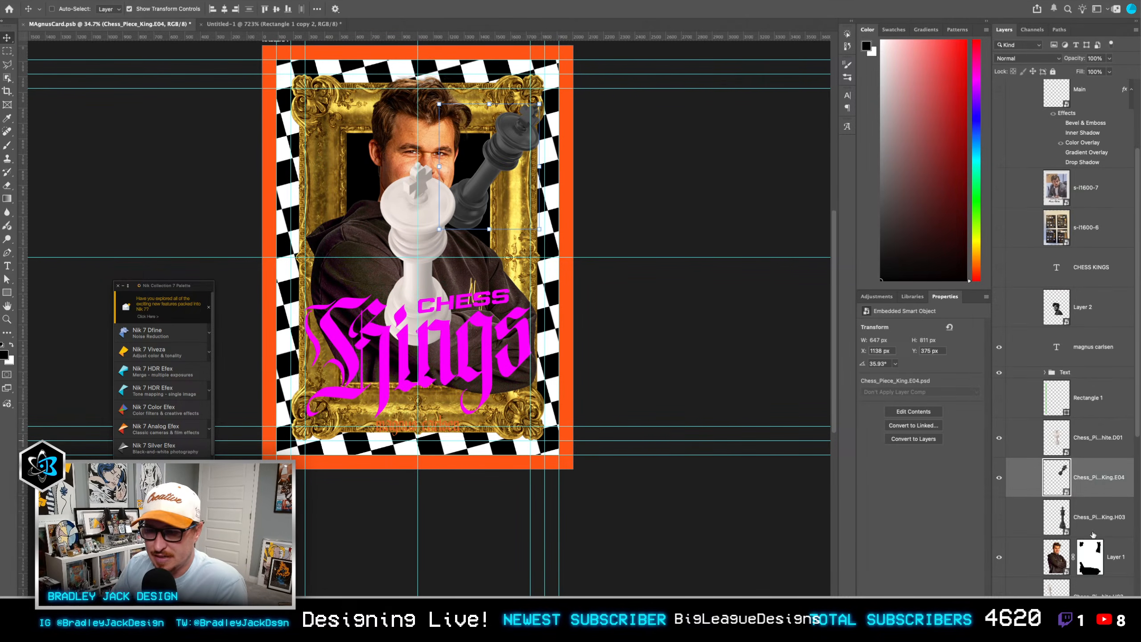
pyautogui.moveTo(1089, 479); pyautogui.dragTo(1091, 575)
pyautogui.moveTo(1092, 439); pyautogui.dragTo(1087, 578)
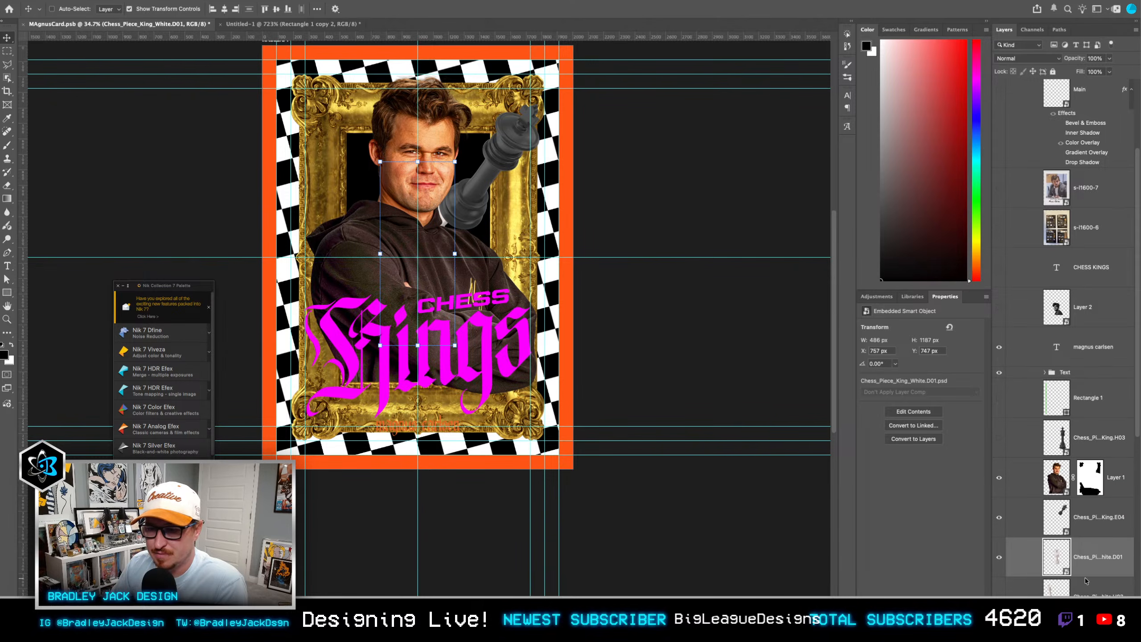
# Step: Scale down the white king, rotate it about -22° and place it over the frame's upper left, beside the man's head
pyautogui.press('super+t')
pyautogui.moveTo(382, 249); pyautogui.dragTo(317, 207)
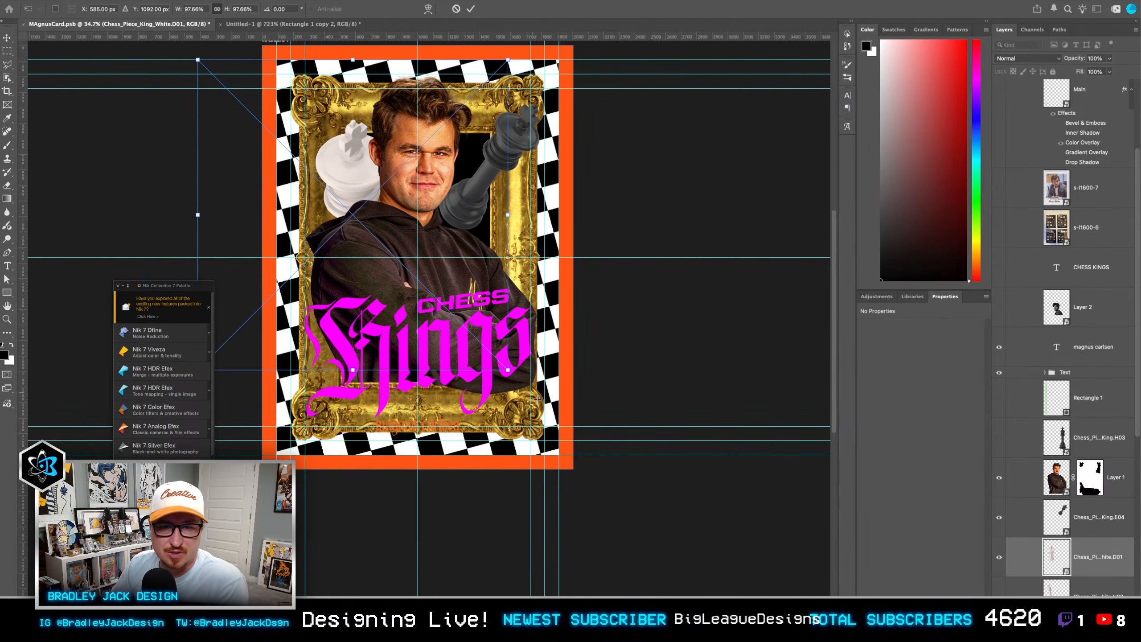
pyautogui.moveTo(511, 374); pyautogui.dragTo(512, 186)
pyautogui.moveTo(477, 232); pyautogui.dragTo(456, 200)
pyautogui.press('Return')
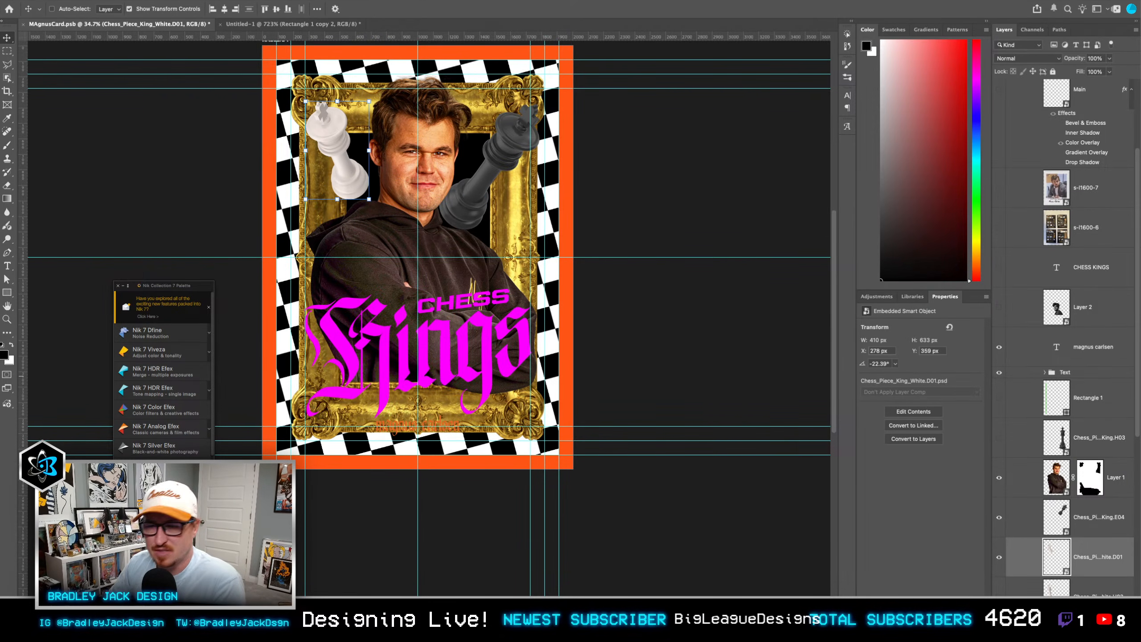
# Step: Reduce the black king to about 51.5%, set its rotation to about 32° and reposition it beside the man's head
pyautogui.keyDown('ctrl'); pyautogui.click(456, 200); pyautogui.keyUp('ctrl')
pyautogui.hotkey('ctrl', 't')
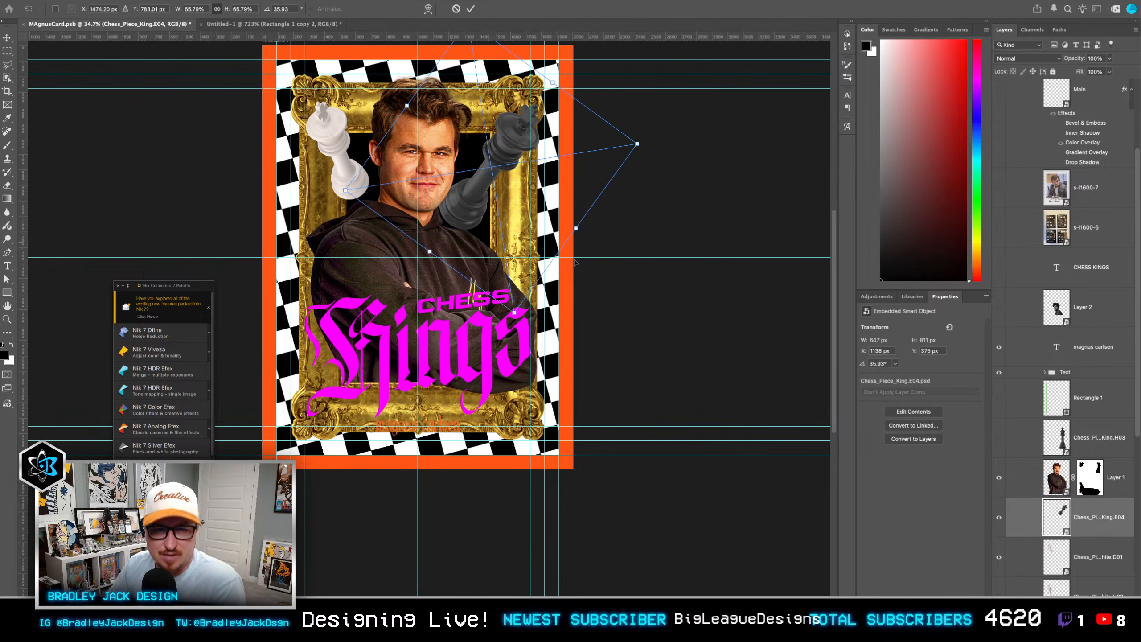
pyautogui.moveTo(636, 146); pyautogui.dragTo(605, 149)
pyautogui.moveTo(492, 149); pyautogui.dragTo(497, 156)
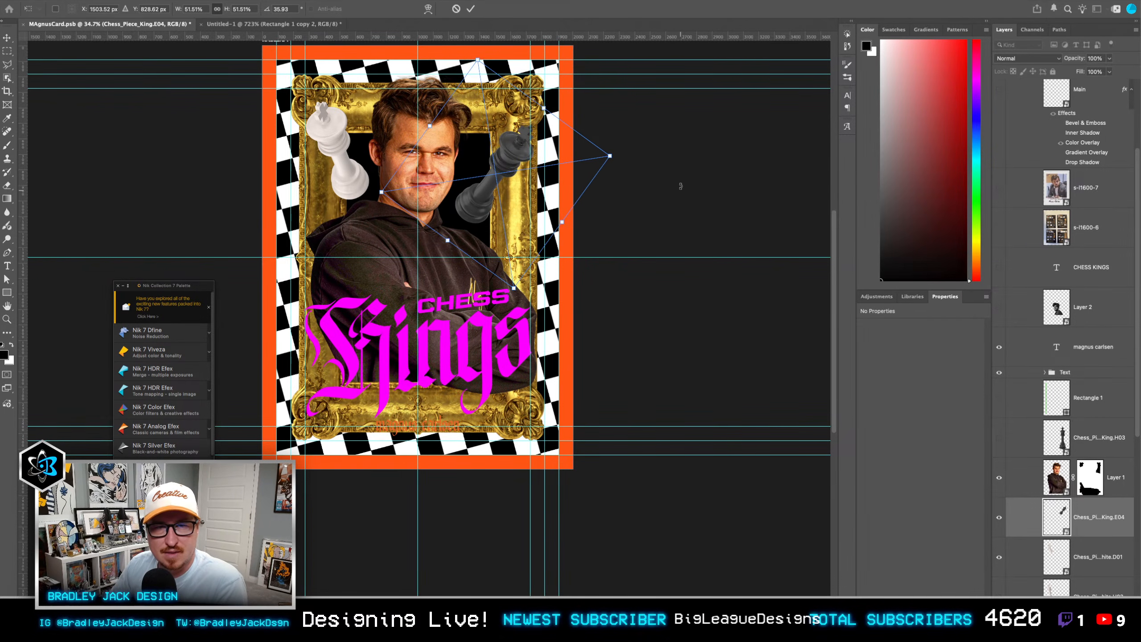
pyautogui.moveTo(681, 185); pyautogui.dragTo(688, 173)
pyautogui.press('Return')
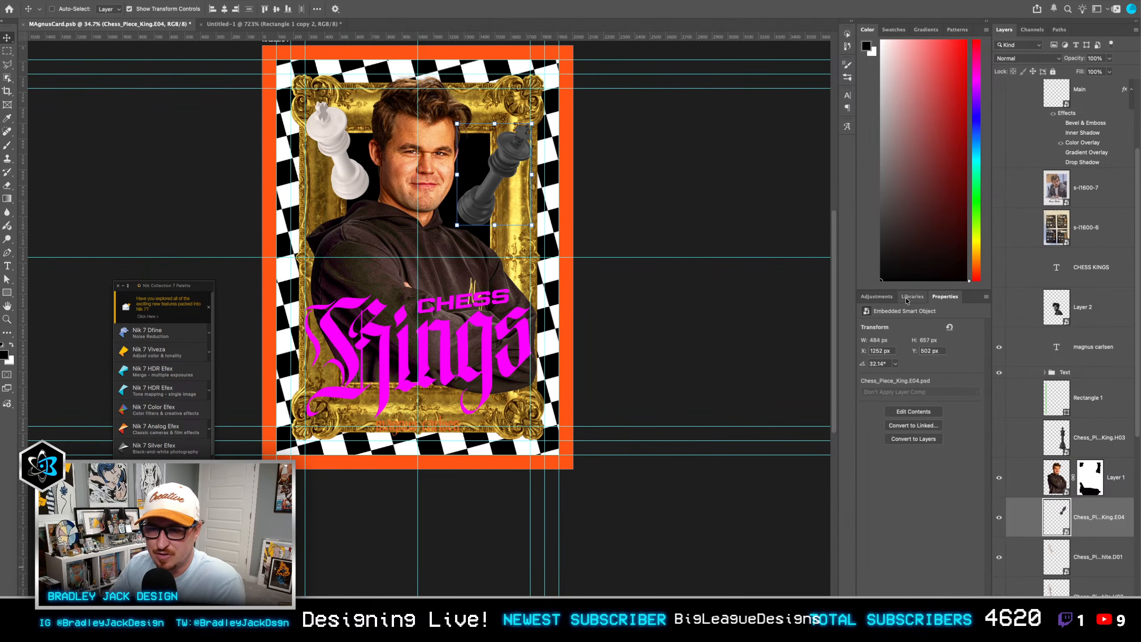
# Step: Try darkening the black king with a clipped Curves adjustment, then delete that adjustment
pyautogui.click(876, 296)
pyautogui.click(888, 416)
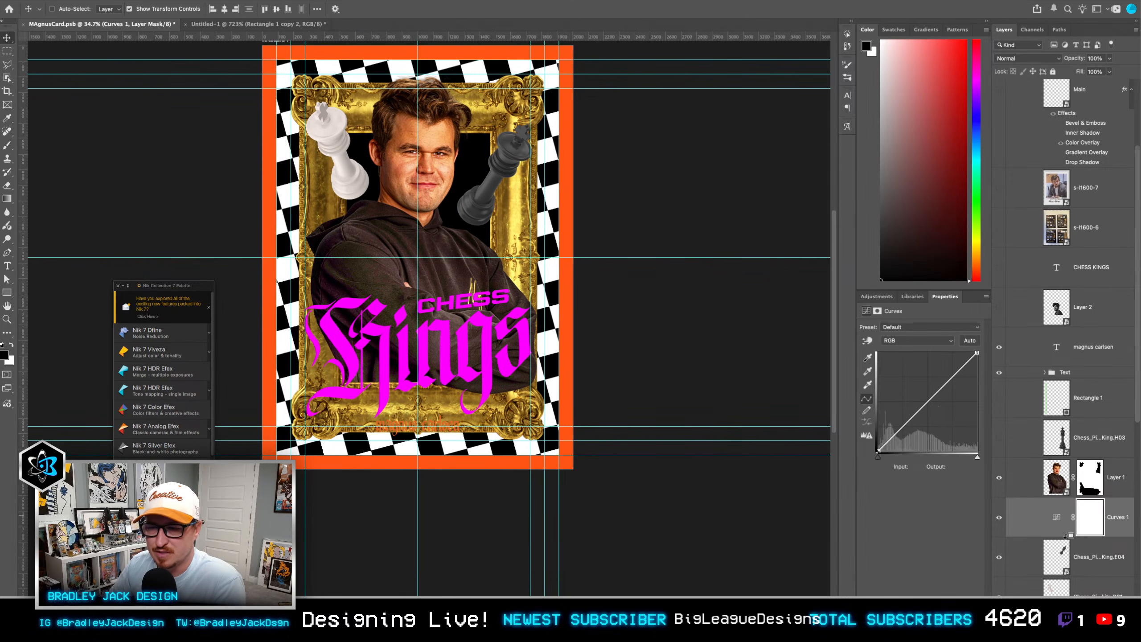
pyautogui.moveTo(933, 400); pyautogui.dragTo(936, 405)
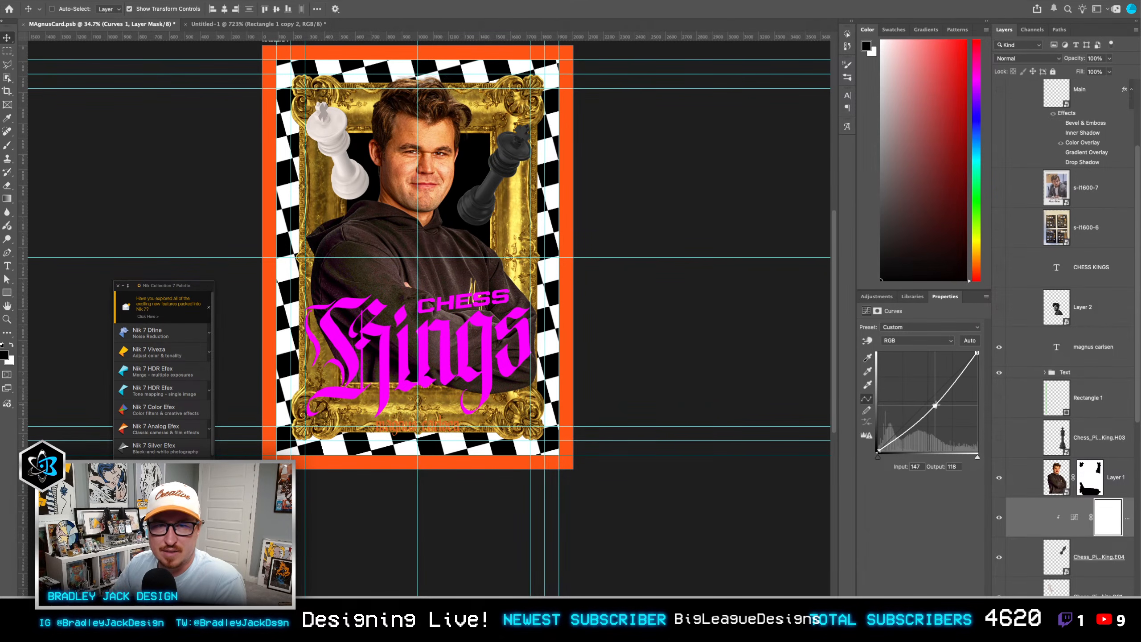
pyautogui.press('Delete')
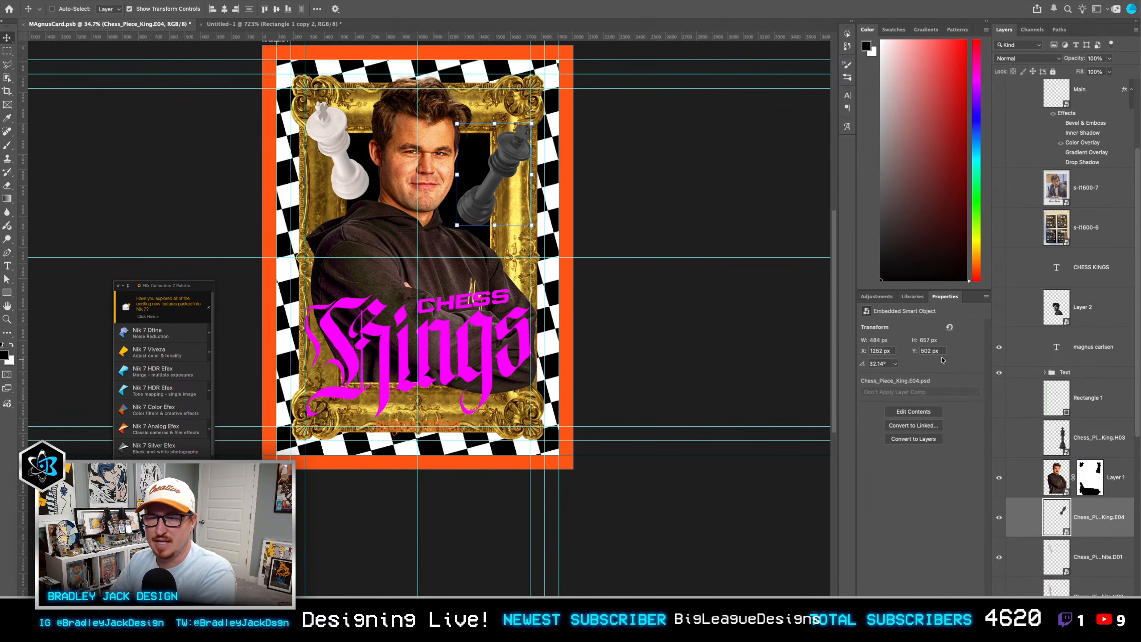
# Step: Add a Brightness/Contrast adjustment clipped to the black king and raise its contrast to 65
pyautogui.click(876, 297)
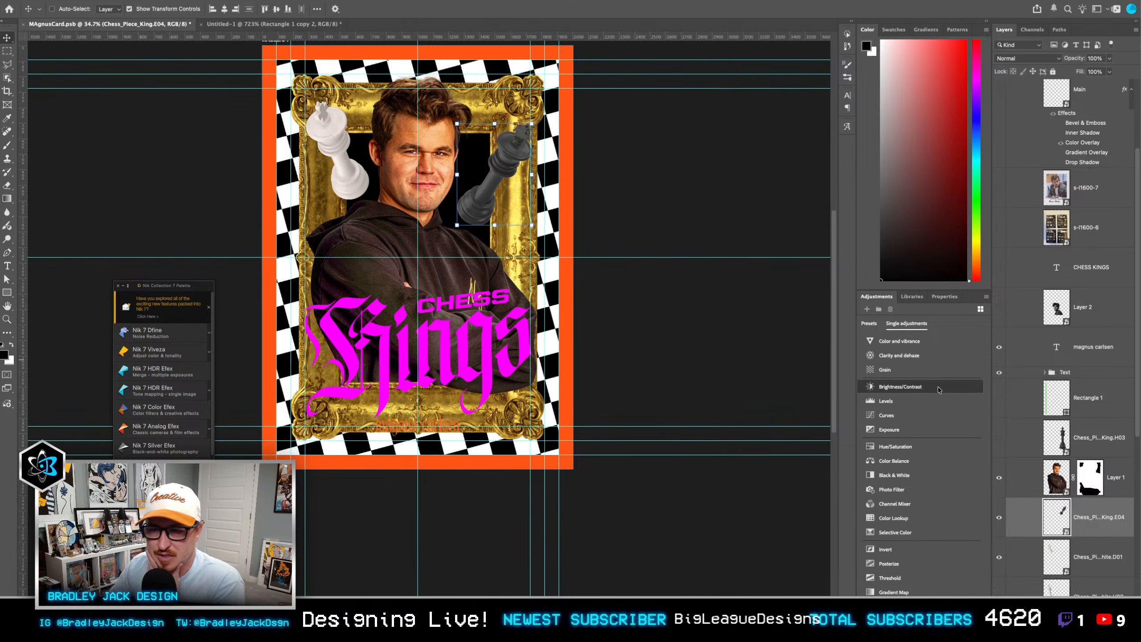
pyautogui.click(934, 387)
pyautogui.hotkey('ctrl', 'alt', 'g')
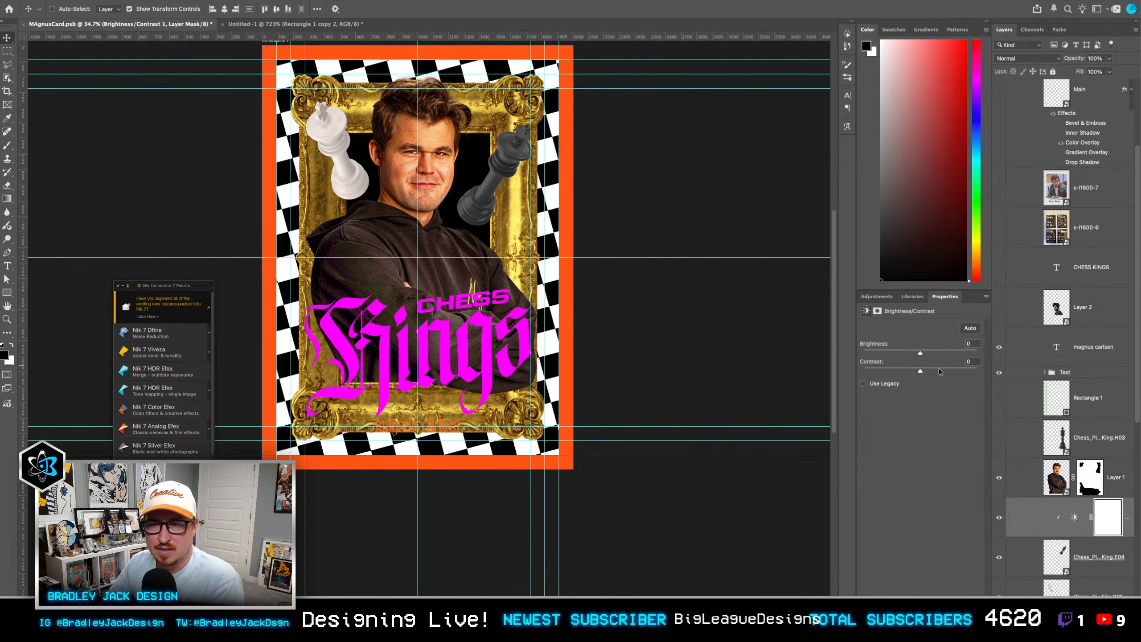
pyautogui.click(939, 370)
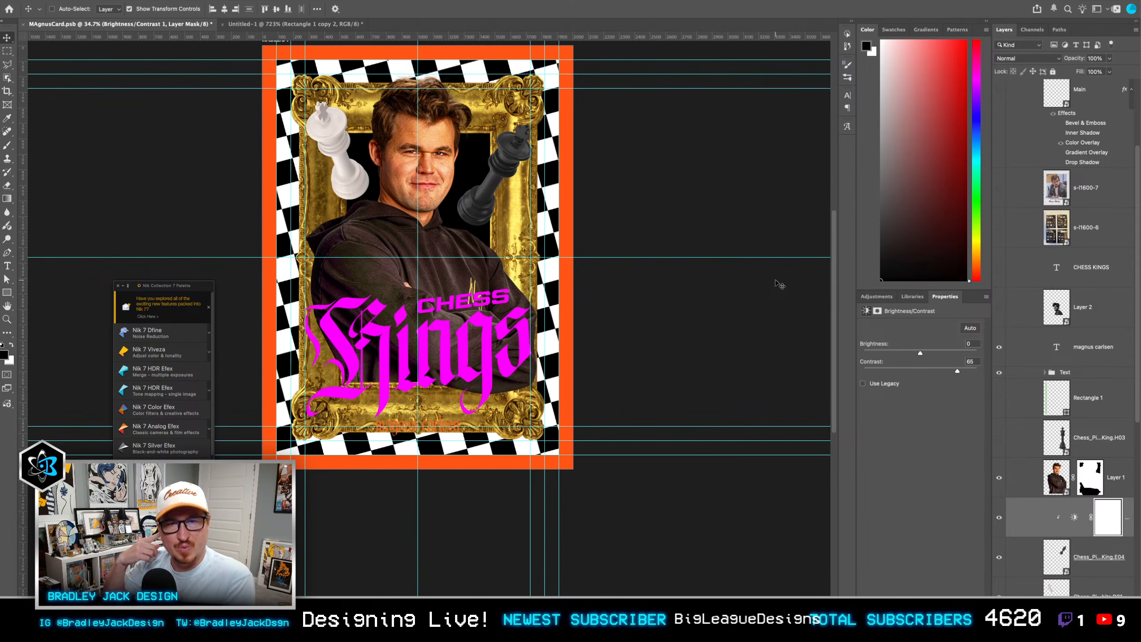
# Step: Convert the black king and its clipped Brightness/Contrast adjustment into a single smart object
pyautogui.click(1056, 539)
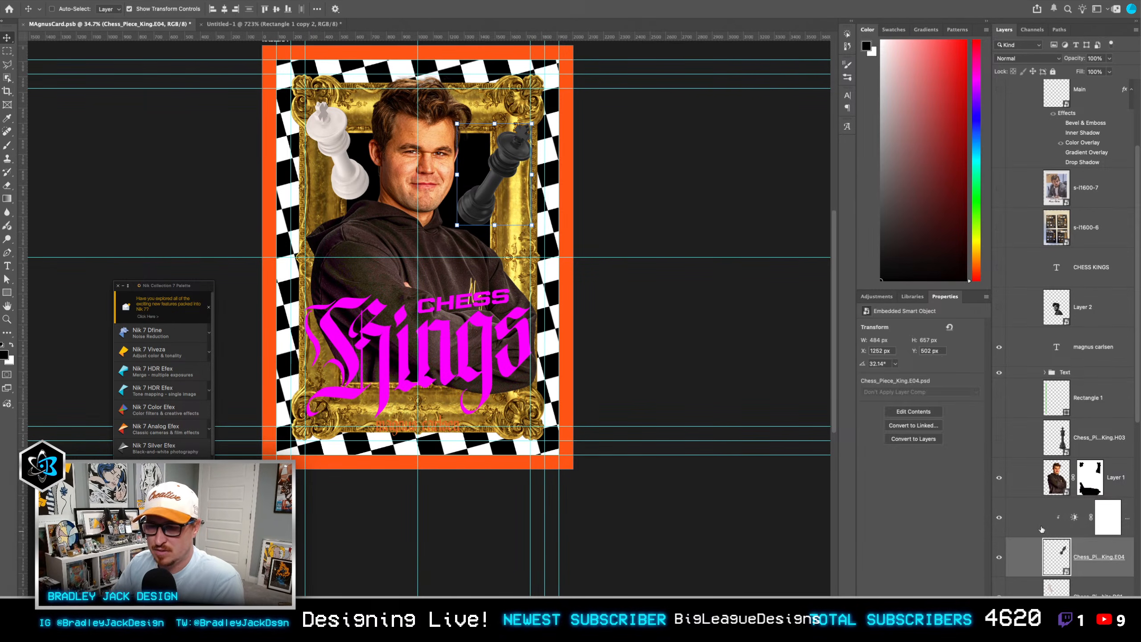
pyautogui.keyDown('shift'); pyautogui.click(1042, 530); pyautogui.keyUp('shift')
pyautogui.press('super+shift+o')
# Step: Scale the white king to about 53.5%, rotate it to about -29° and lower it partly behind the man's shoulder
pyautogui.click(1103, 518)
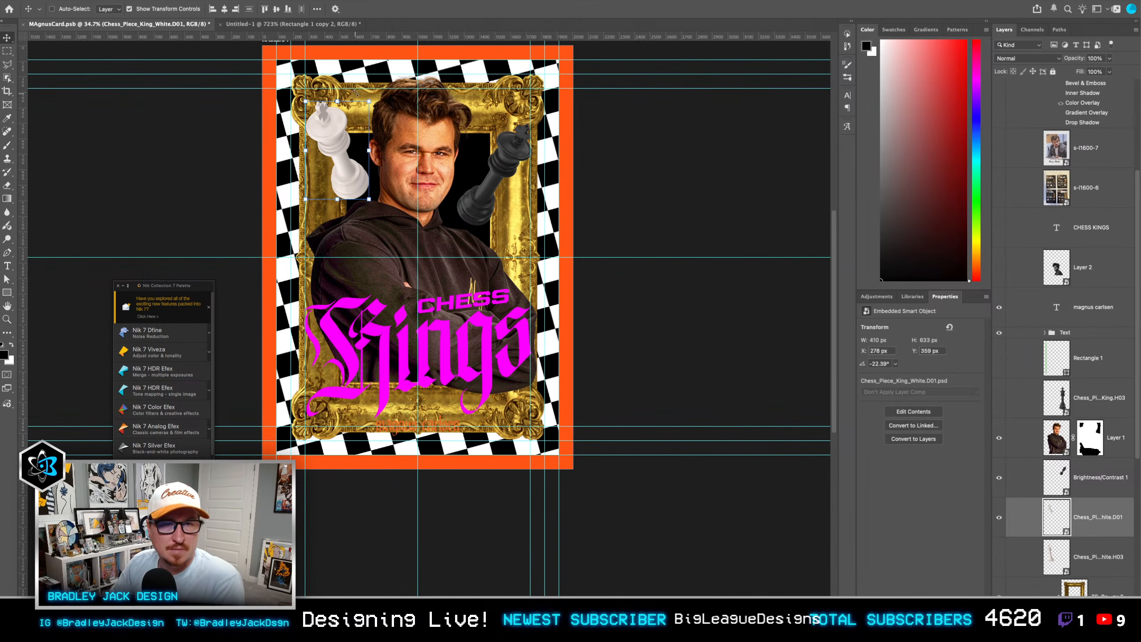
pyautogui.moveTo(369, 100); pyautogui.dragTo(450, 197)
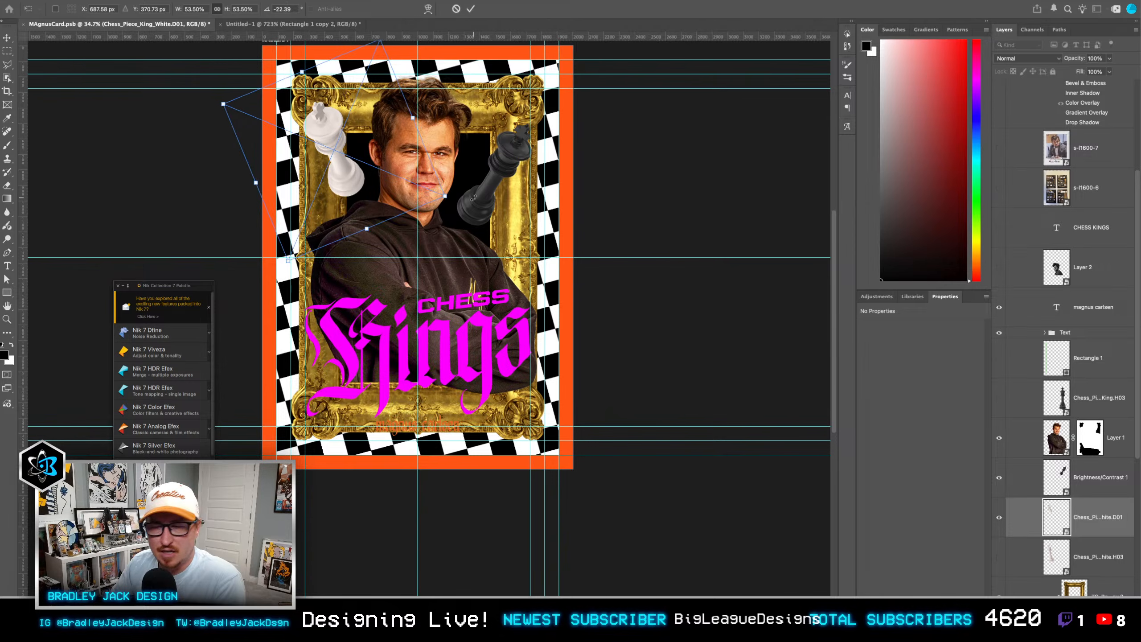
pyautogui.press('Return')
pyautogui.moveTo(370, 218); pyautogui.dragTo(443, 222)
pyautogui.hotkey('ctrl', 't')
pyautogui.moveTo(342, 197); pyautogui.dragTo(340, 208)
pyautogui.press('Return')
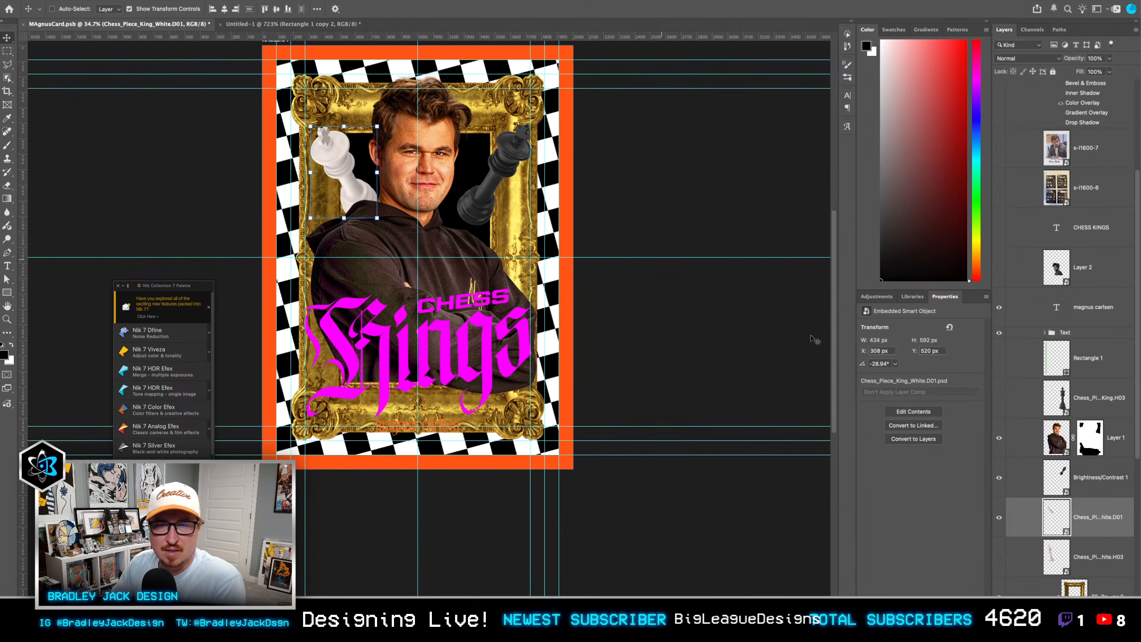
# Step: Move the black king up and outward over the frame's upper right corner, to about X 1294 px, Y 366 px
pyautogui.click(1109, 480)
pyautogui.hotkey('ctrl', 't')
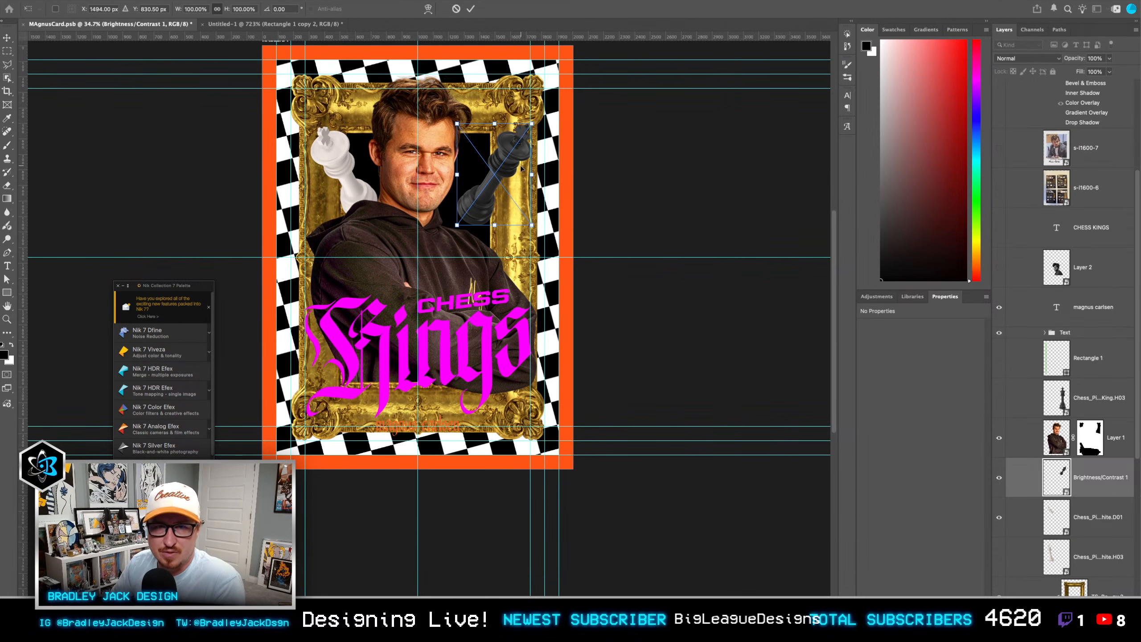
pyautogui.moveTo(533, 121); pyautogui.dragTo(512, 133)
pyautogui.press('Return')
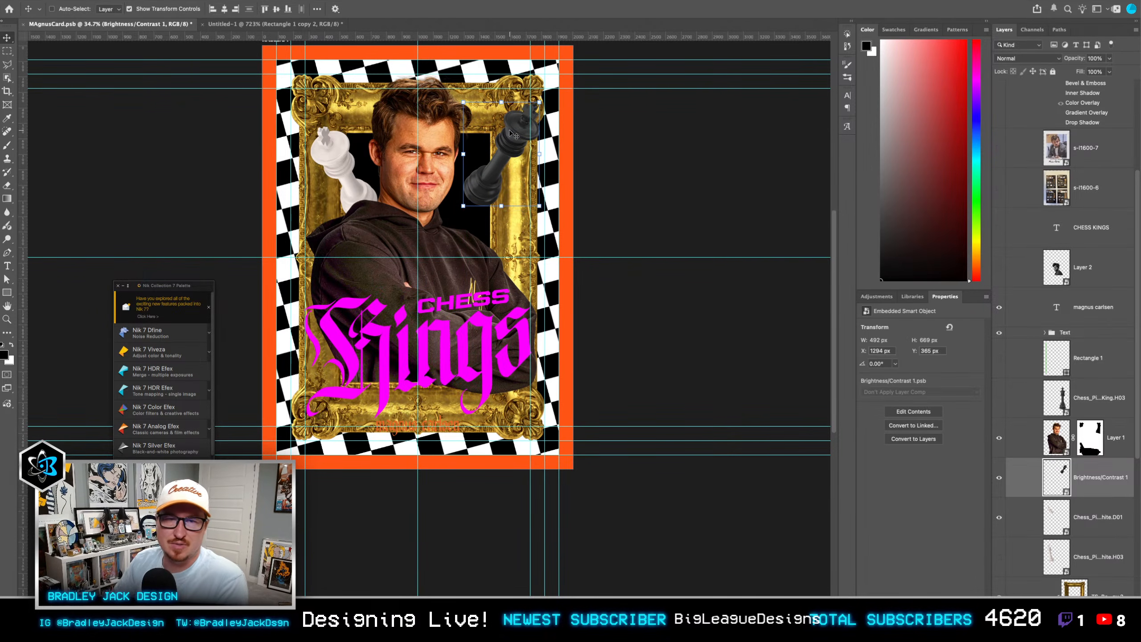
# Step: Scale the white king down slightly and keep its base tucked behind the man's shoulder
pyautogui.click(1085, 518)
pyautogui.hotkey('ctrl', 't')
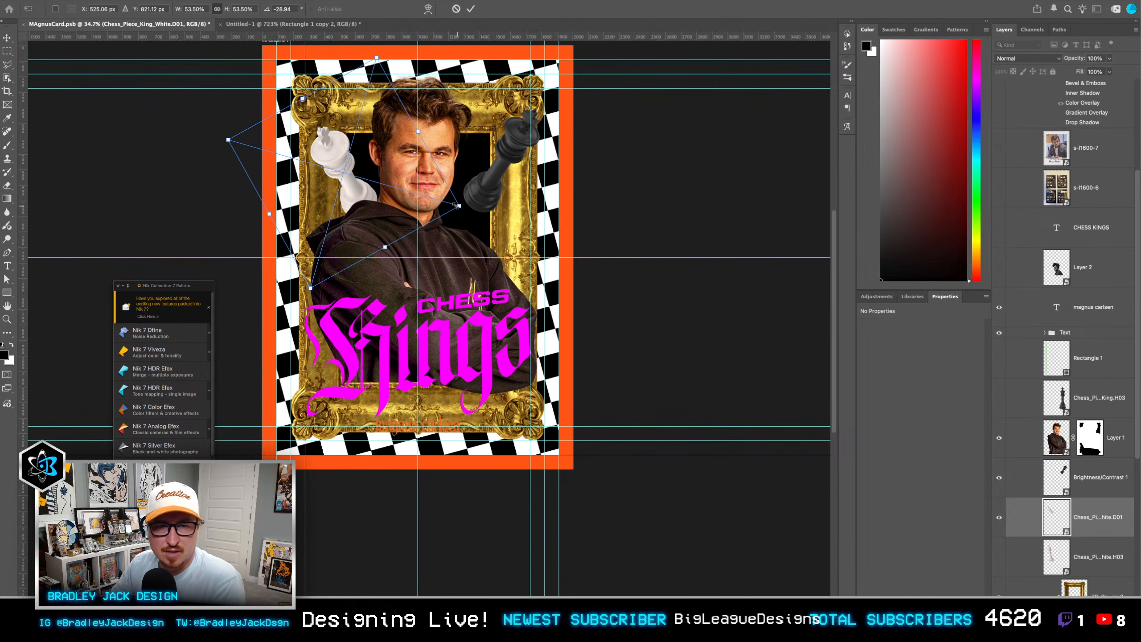
pyautogui.press('Return')
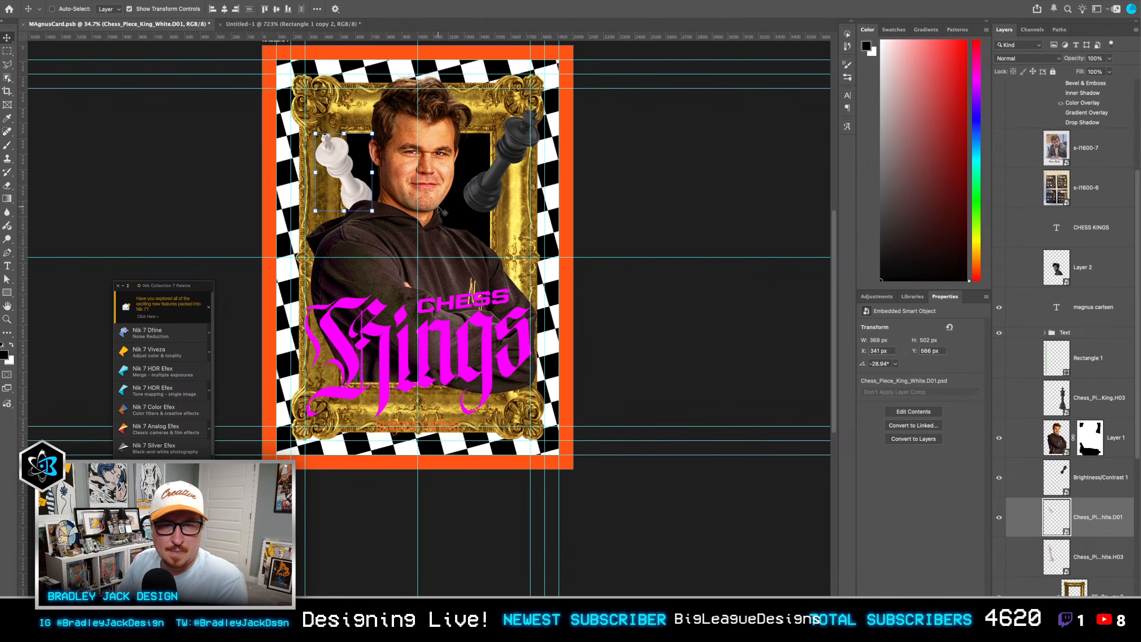
# Step: Rotate the black king to about -4.56° over the frame's upper right corner
pyautogui.click(1091, 484)
pyautogui.hotkey('ctrl', 't')
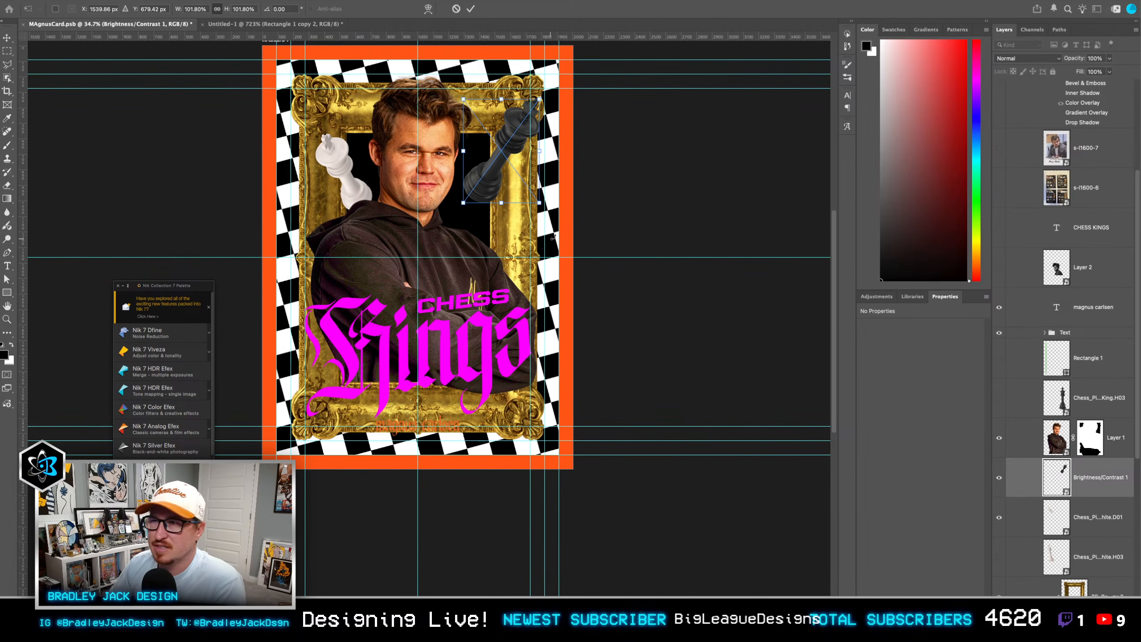
pyautogui.moveTo(553, 237)
pyautogui.mouseDown()
pyautogui.moveTo(572, 222)
pyautogui.moveTo(562, 237)
pyautogui.mouseUp()
pyautogui.press('Return')
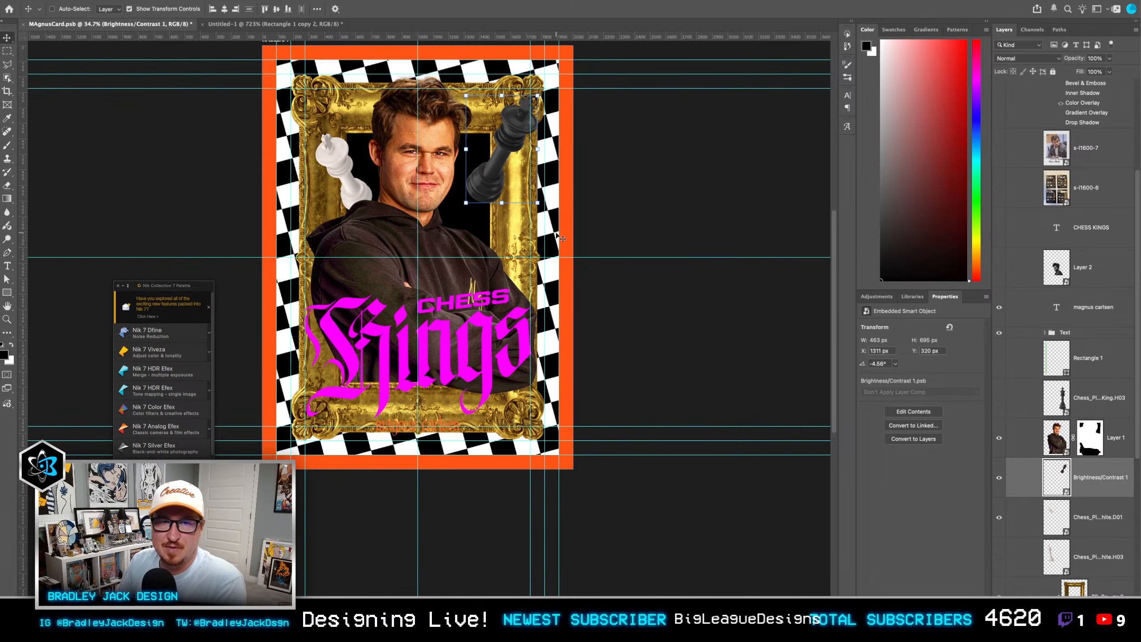
# Step: Nudge the black king down and slightly inward to X 1304 px, Y 400 px, and save the document
pyautogui.hotkey('shift', 'Down')
pyautogui.hotkey('shift', 'Down')
pyautogui.hotkey('shift', 'Down')
pyautogui.hotkey('shift', 'Down')
pyautogui.hotkey('shift', 'Down')
pyautogui.hotkey('shift', 'Down')
pyautogui.hotkey('shift', 'Down')
pyautogui.hotkey('shift', 'Down')
pyautogui.hotkey('shift', 'Left')
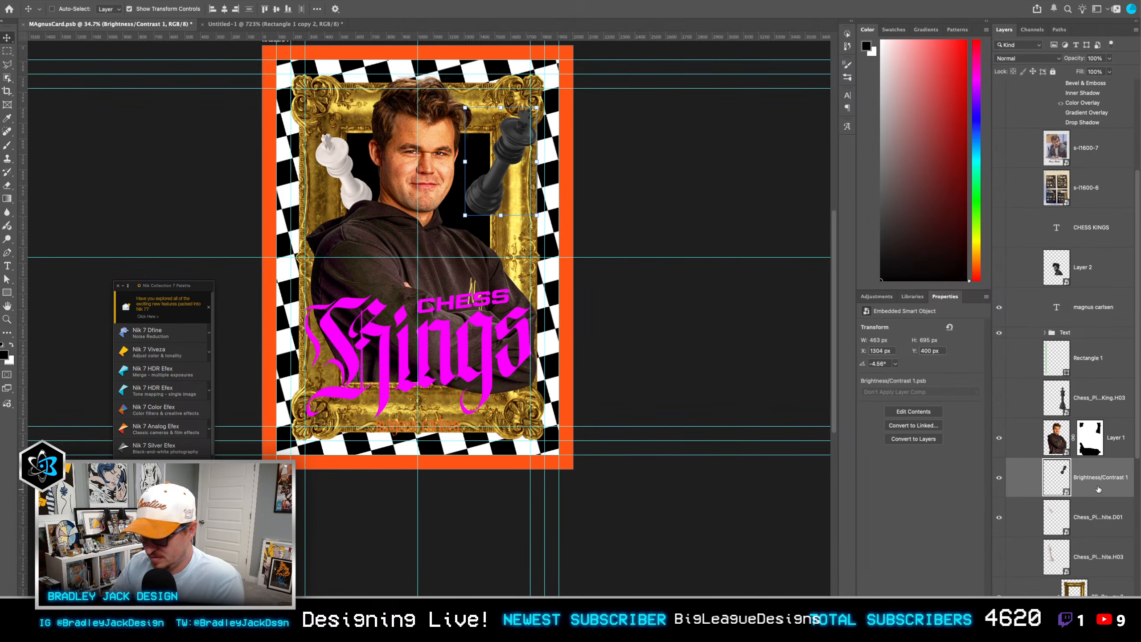
pyautogui.hotkey('ctrl', 's')
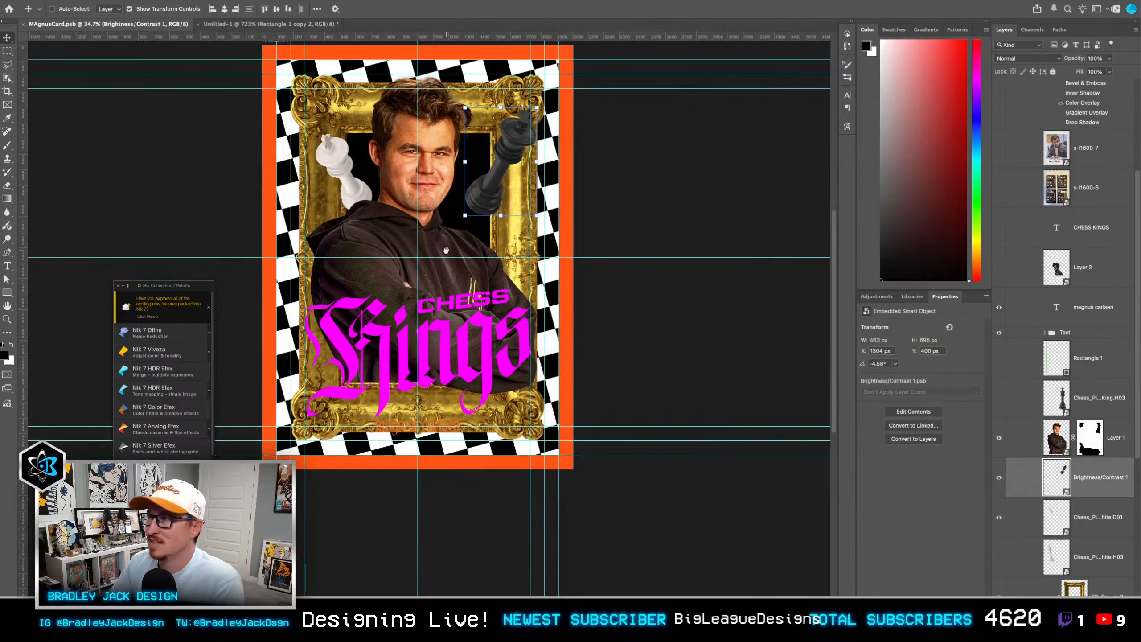
pyautogui.moveTo(463, 253); pyautogui.dragTo(618, 311)
pyautogui.scroll(3, 589, 301)
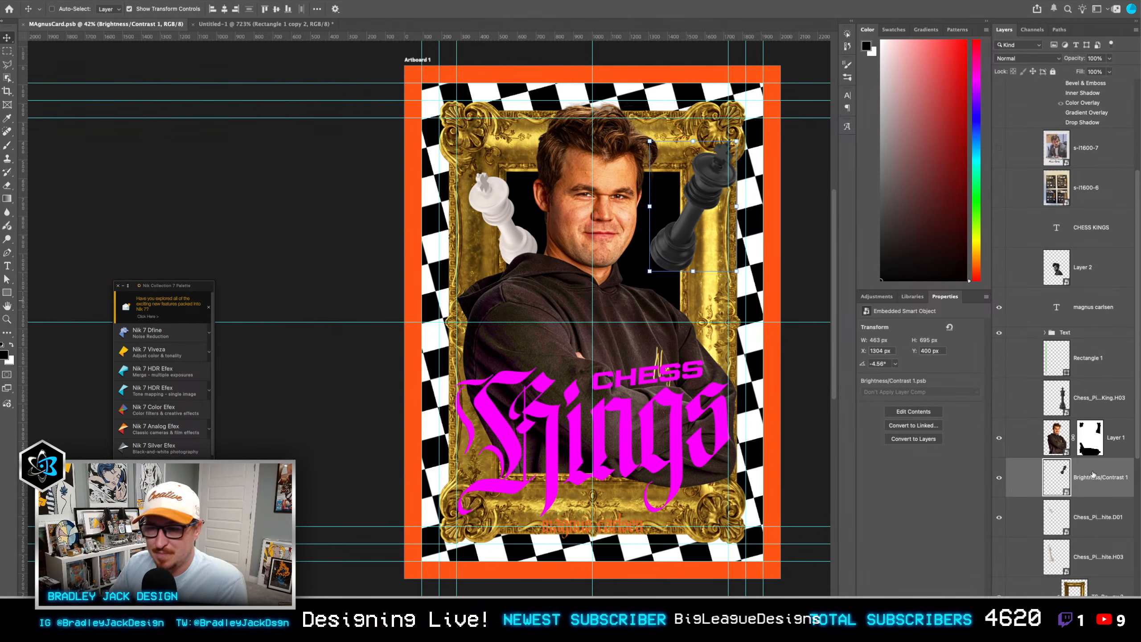
pyautogui.click(269, 1)
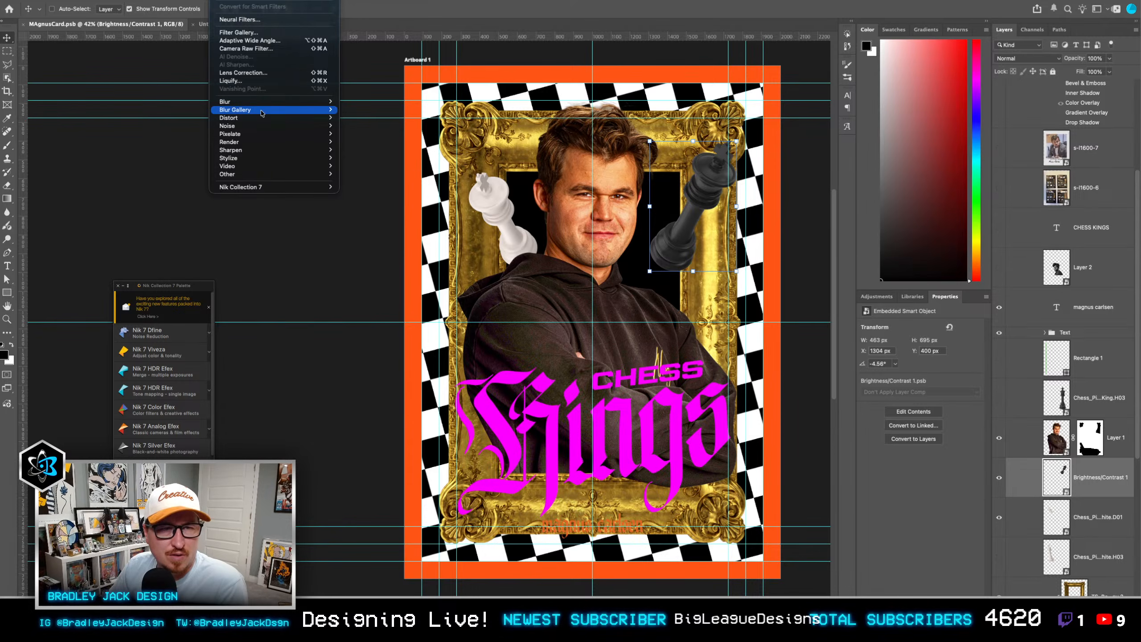
pyautogui.moveTo(264, 110)
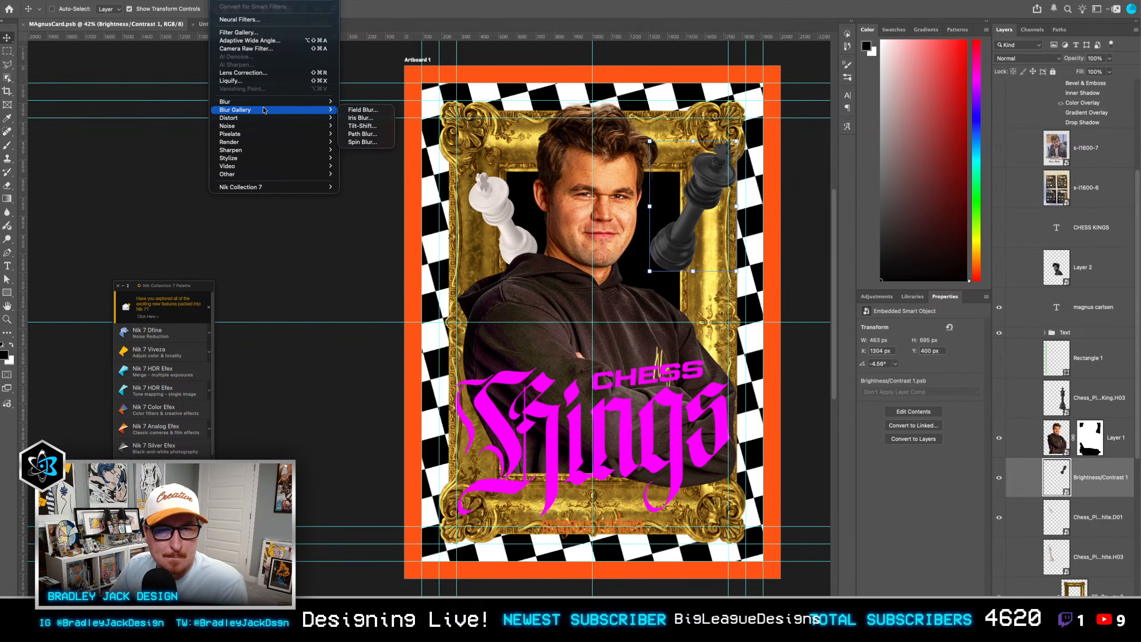
pyautogui.click(362, 133)
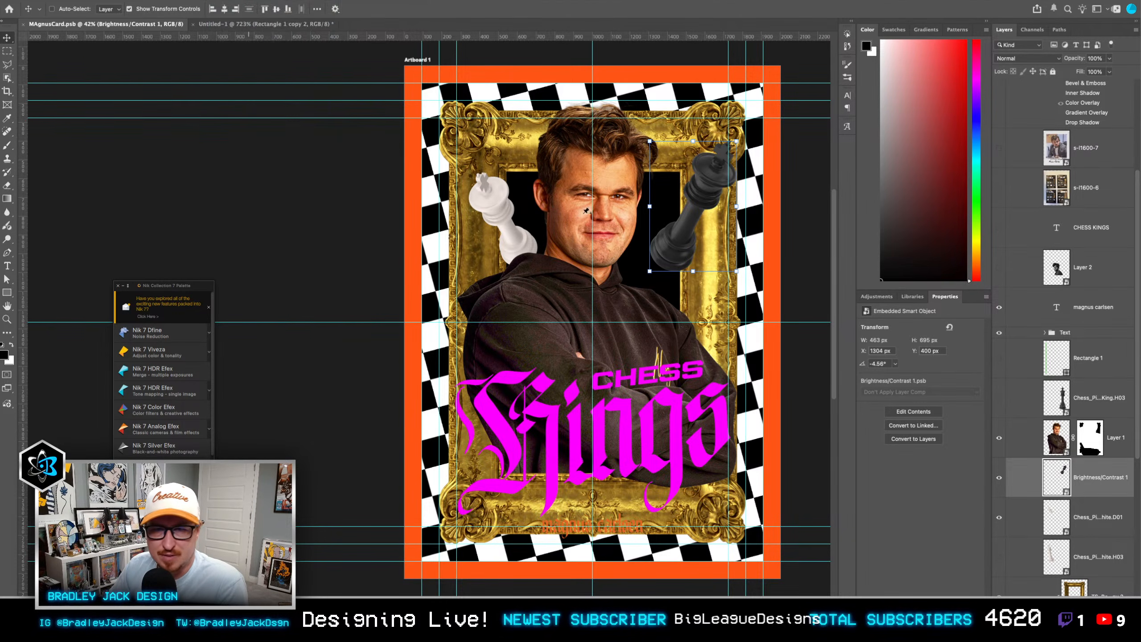
pyautogui.click(510, 325)
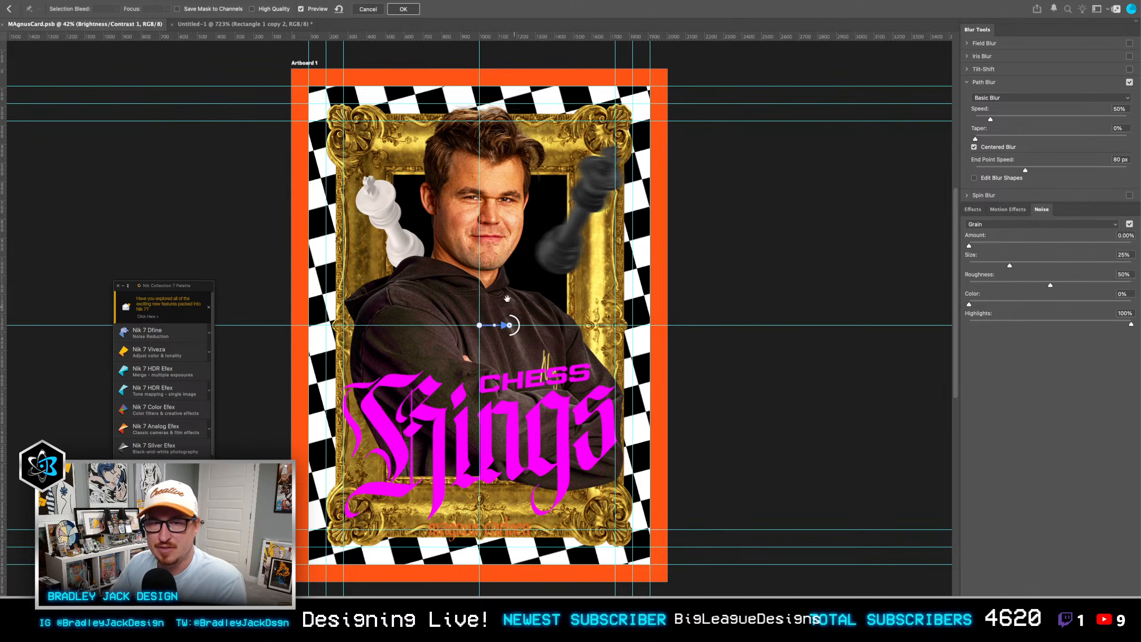
pyautogui.moveTo(479, 289); pyautogui.dragTo(610, 289)
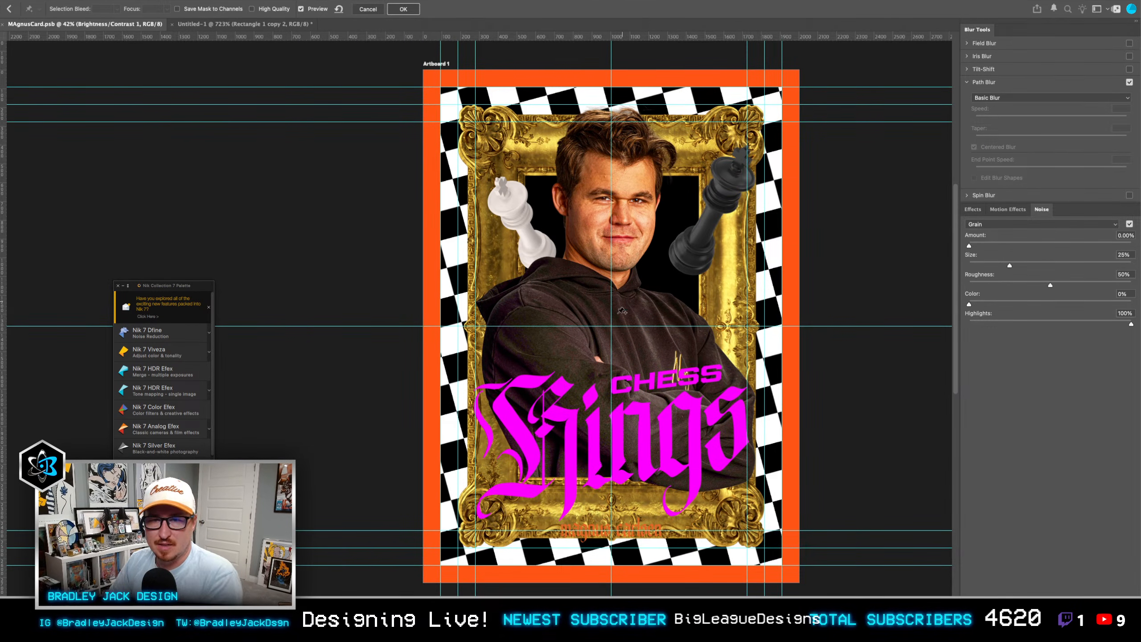
pyautogui.click(611, 326)
pyautogui.click(820, 47)
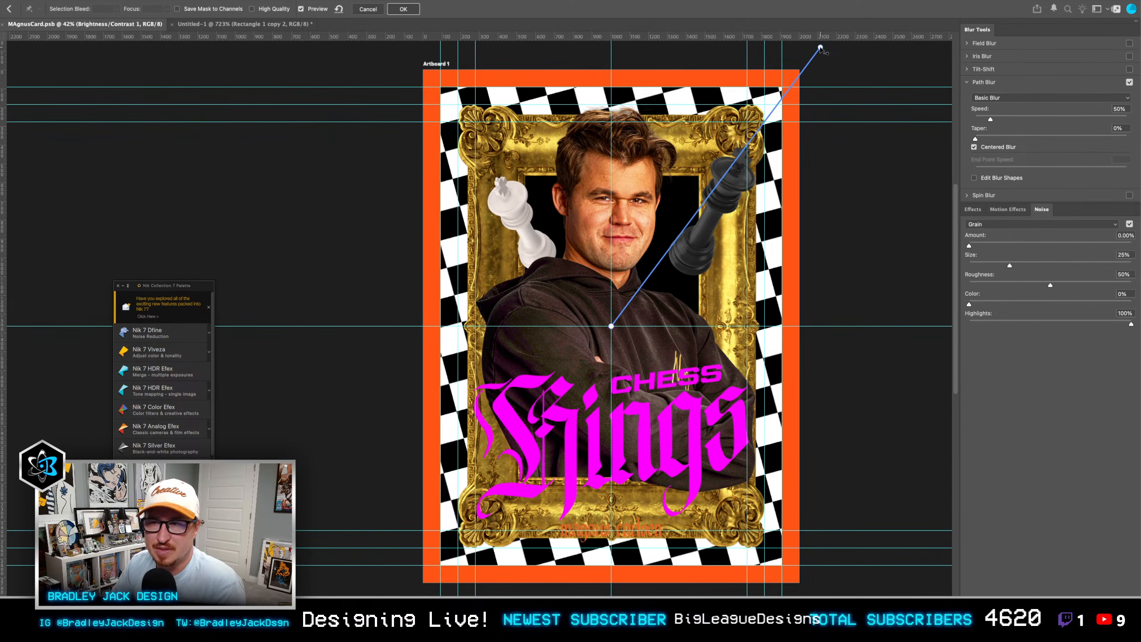
pyautogui.click(821, 48)
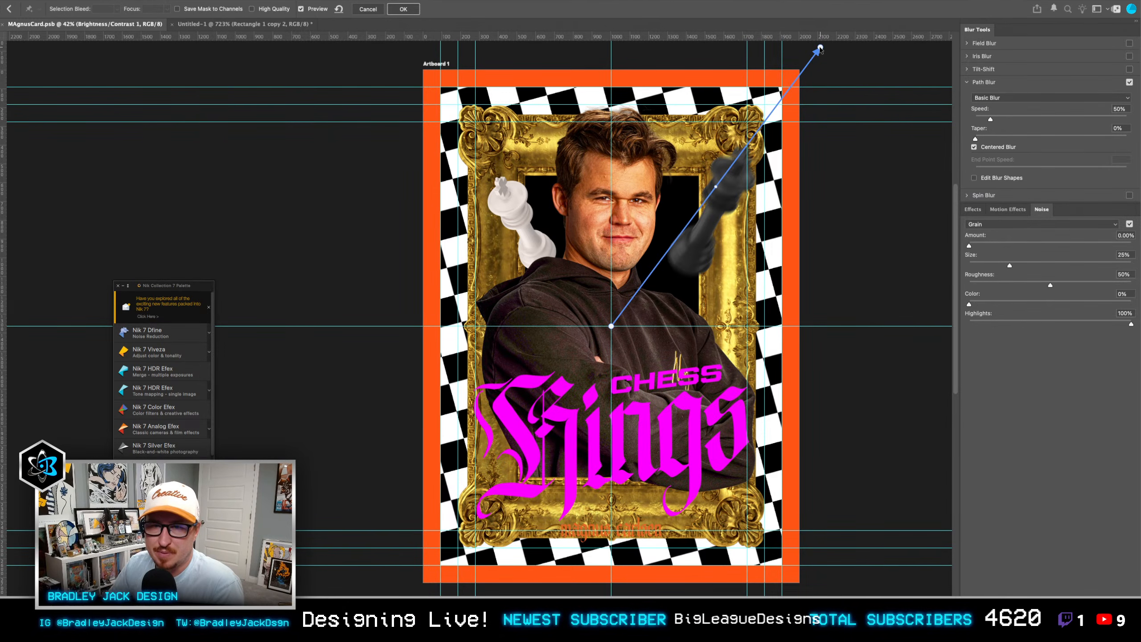
pyautogui.click(974, 147)
pyautogui.click(1002, 136)
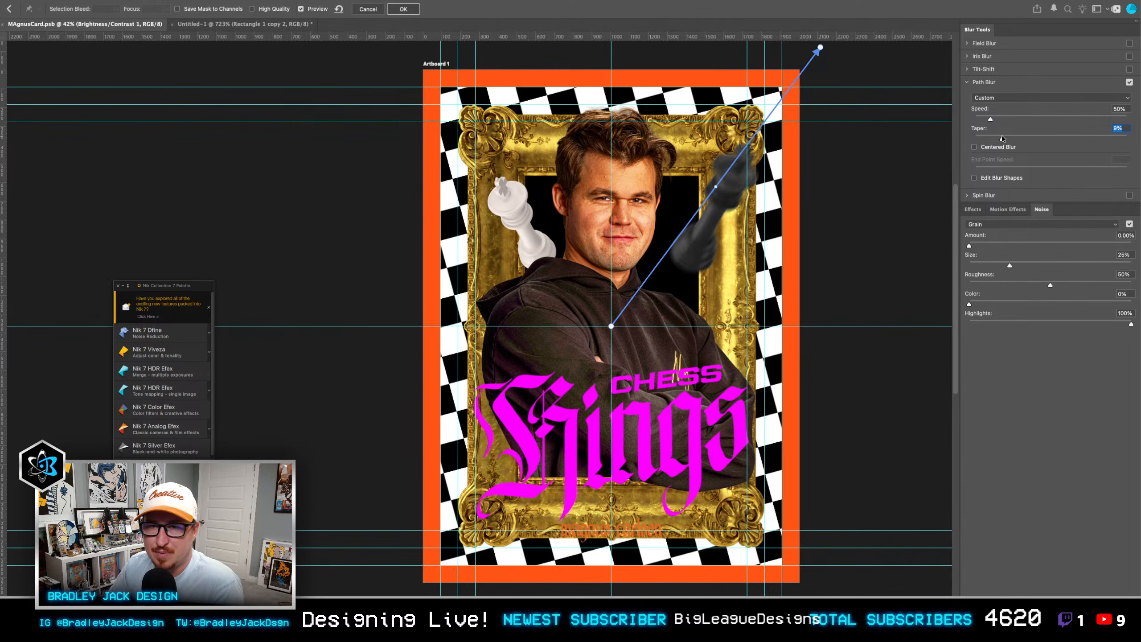
pyautogui.moveTo(1002, 136); pyautogui.dragTo(1027, 134)
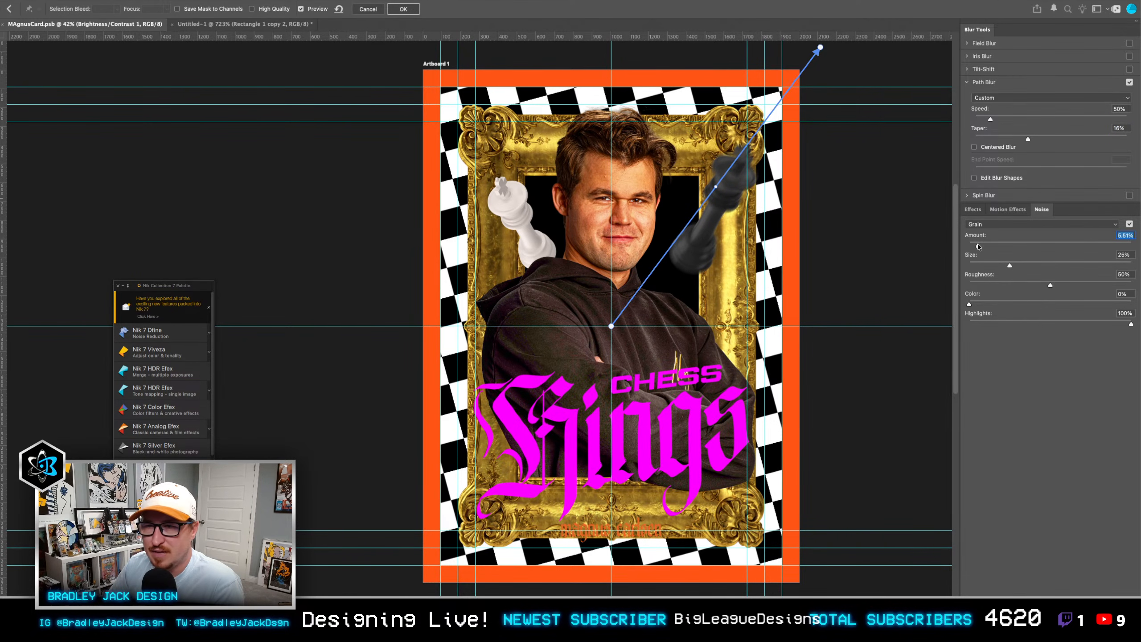
pyautogui.click(998, 210)
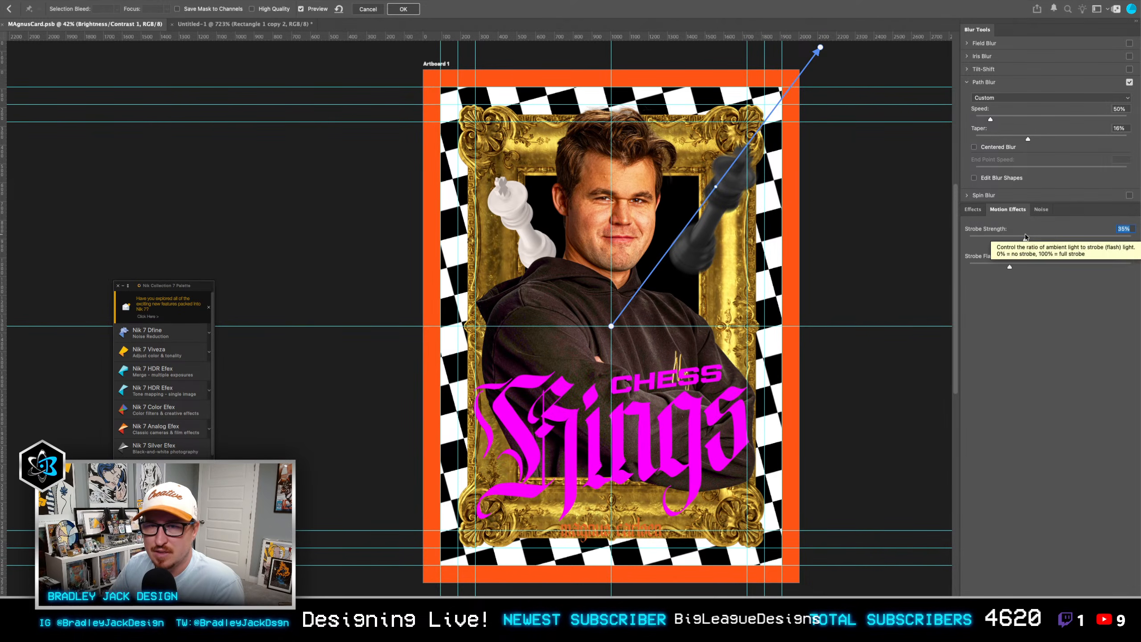
pyautogui.moveTo(991, 119); pyautogui.dragTo(1037, 119)
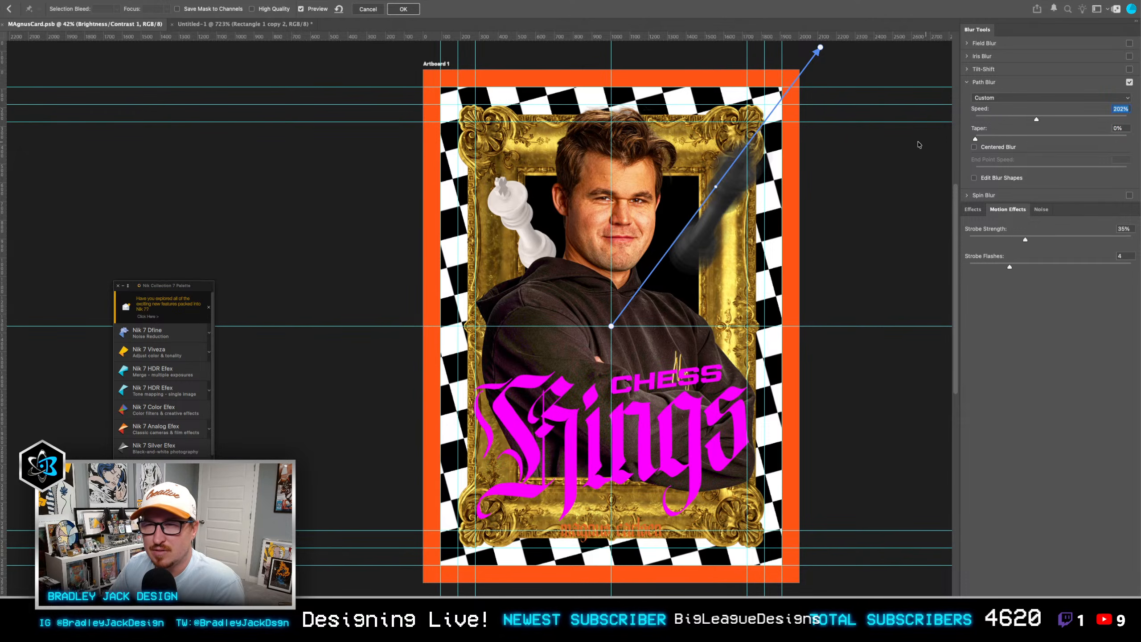
pyautogui.press('Tab')
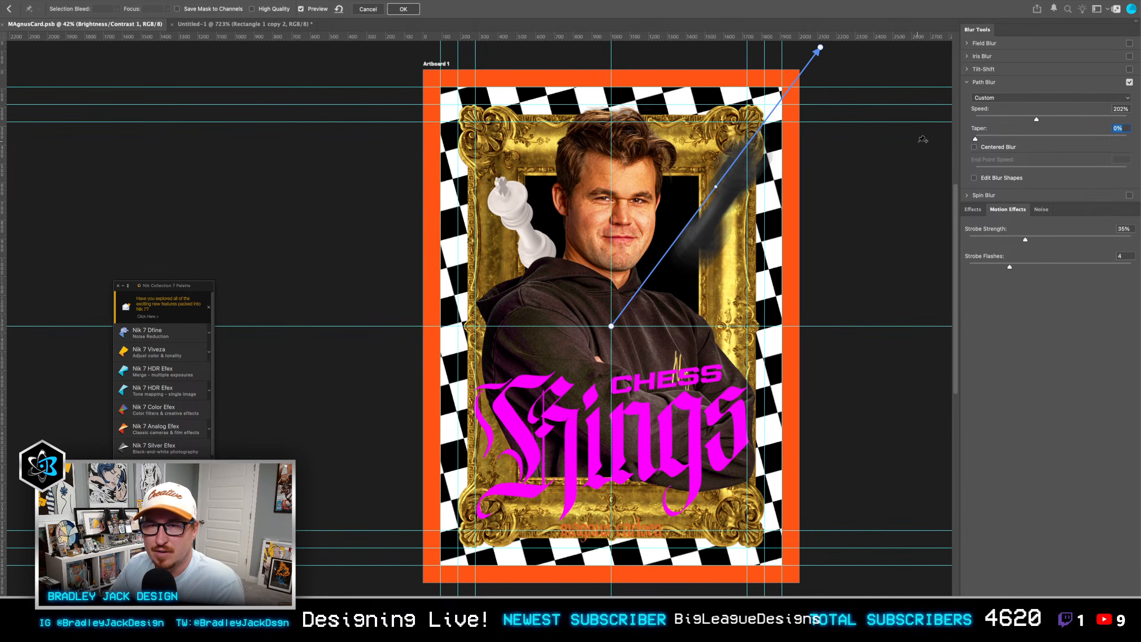
pyautogui.moveTo(818, 141); pyautogui.dragTo(805, 165)
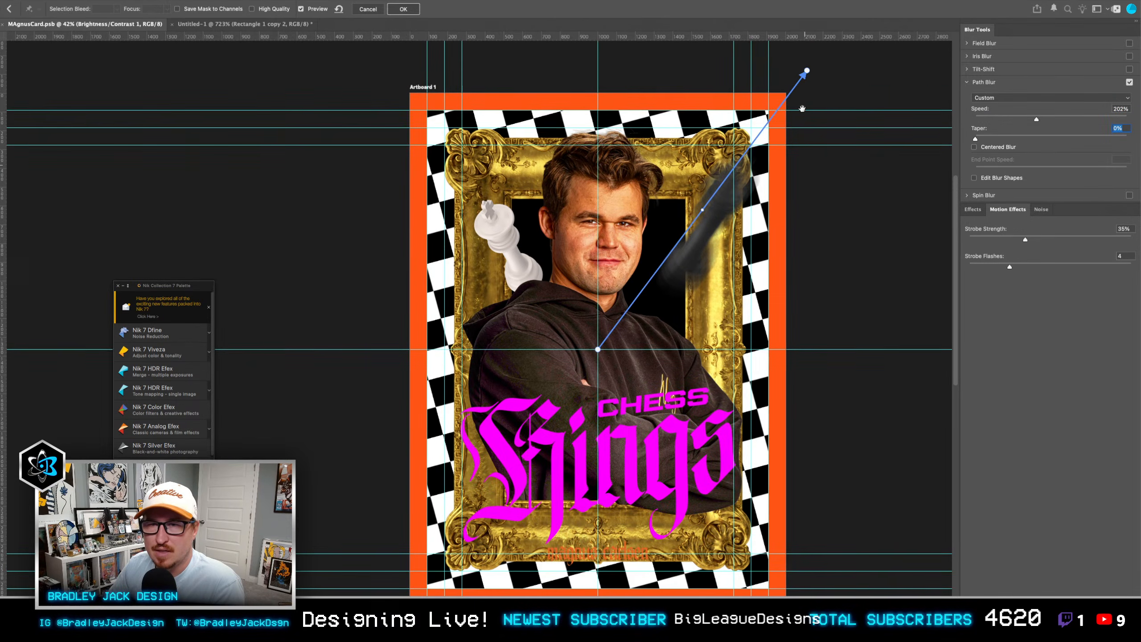
pyautogui.click(807, 68)
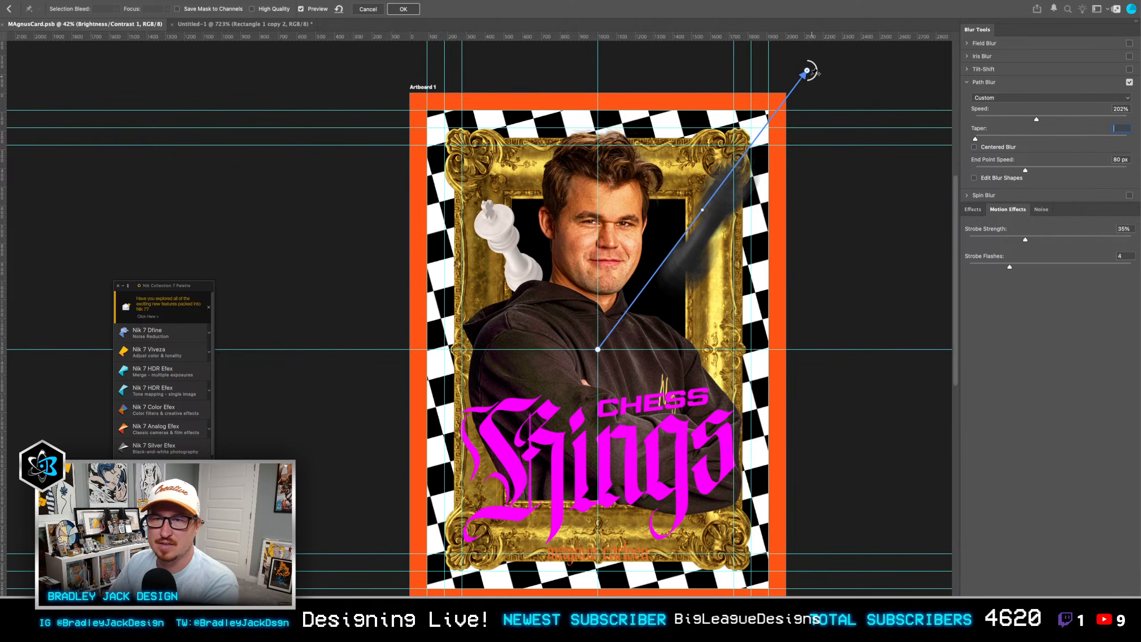
pyautogui.press('Escape')
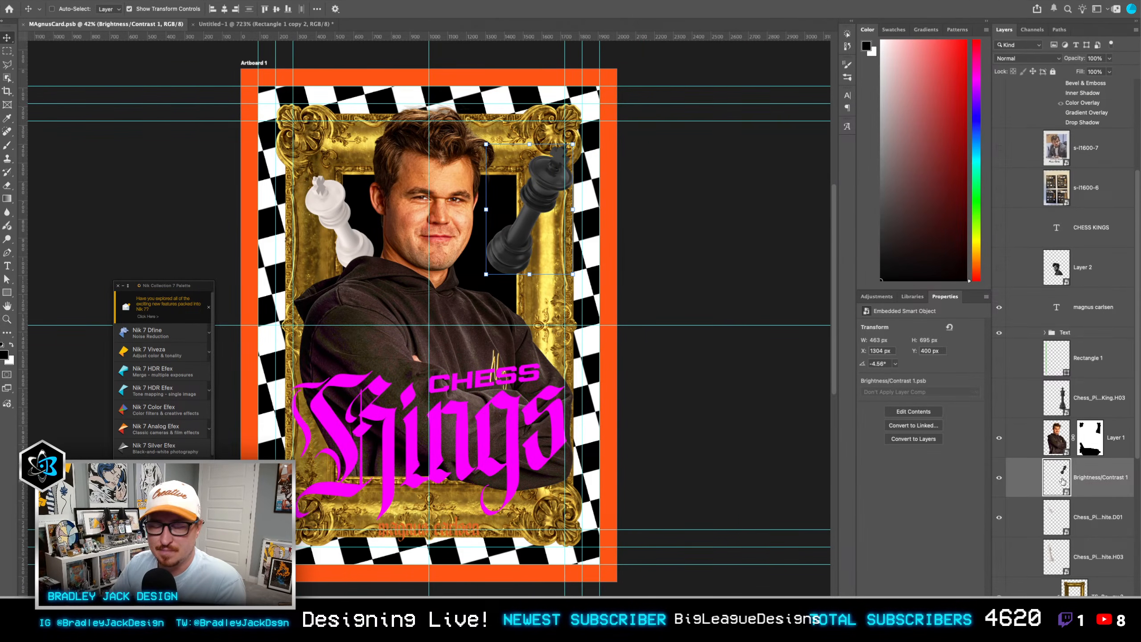
# Step: Duplicate the black king smart object and start a Path Blur on the lower copy
pyautogui.hotkey('ctrl', 'j')
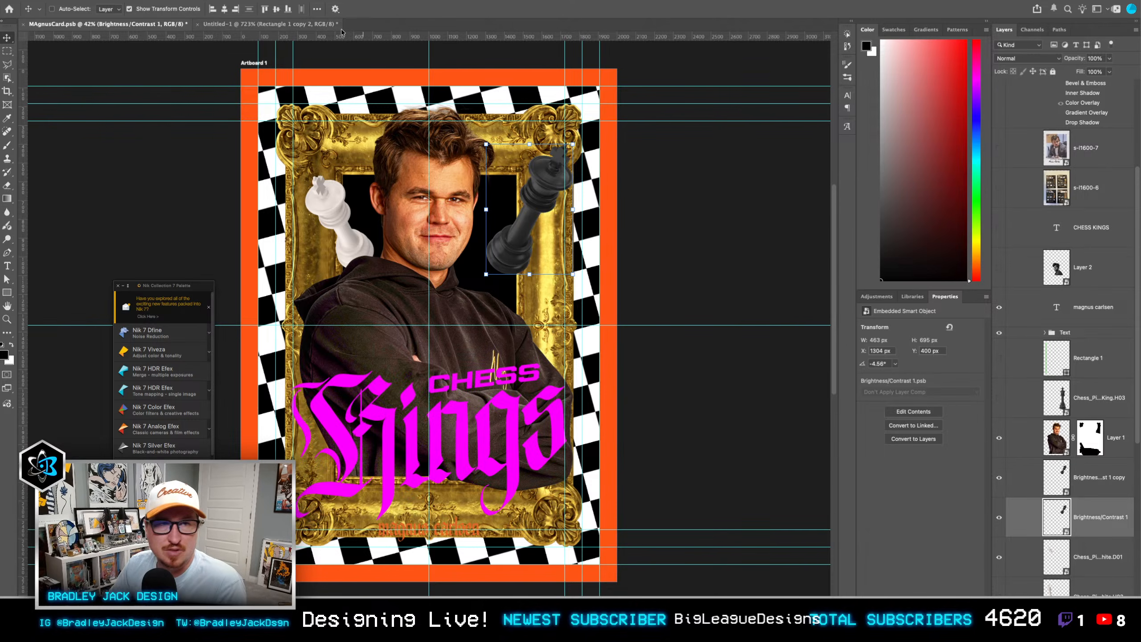
pyautogui.click(238, 0)
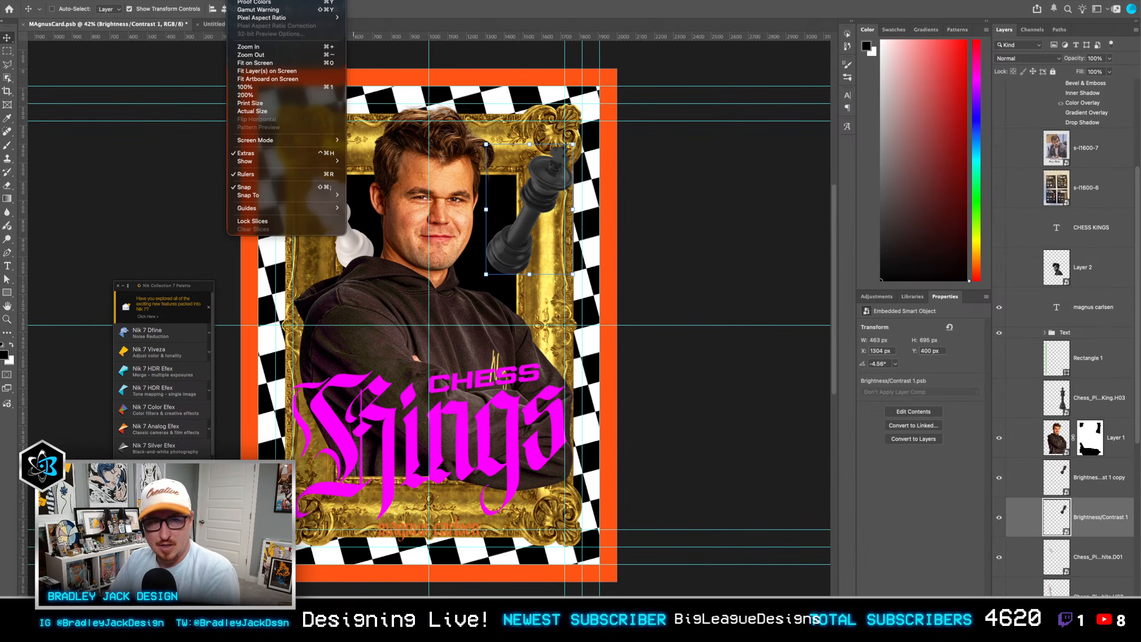
pyautogui.moveTo(221, 0)
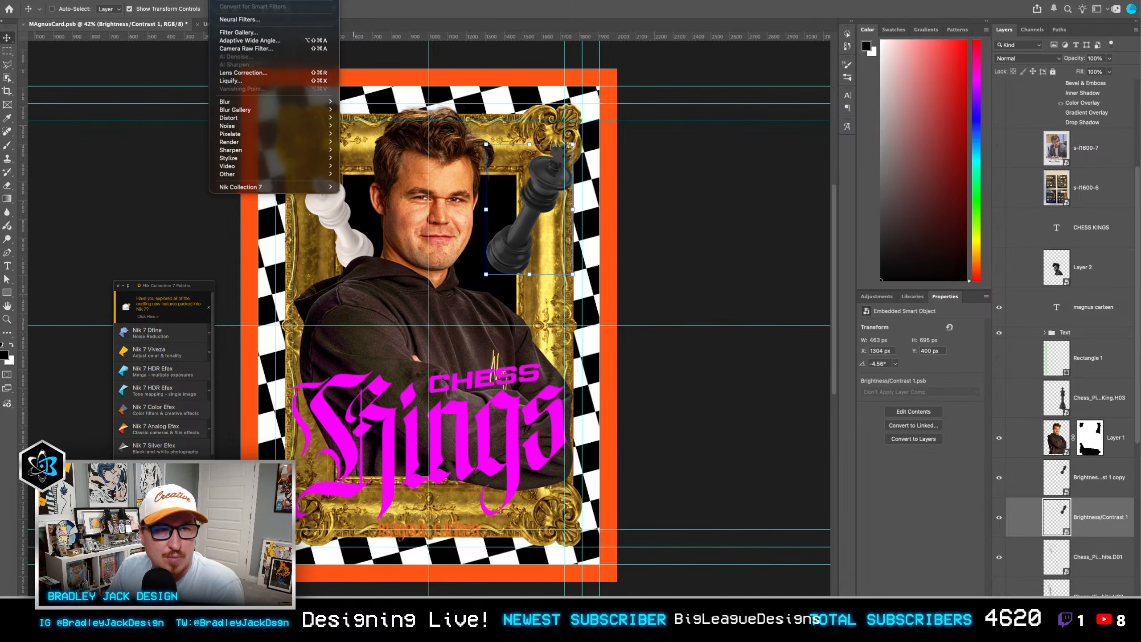
pyautogui.moveTo(274, 109)
pyautogui.click(362, 134)
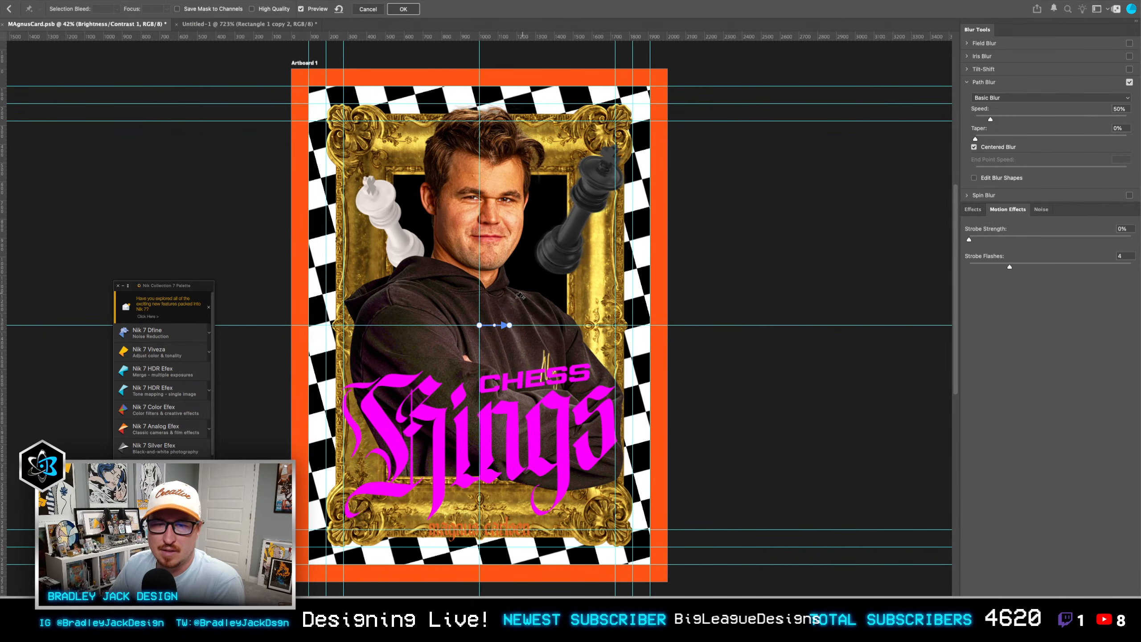
# Step: Aim the blur path diagonally from the card's centre past its upper right corner and set the blur speed to 173%
pyautogui.moveTo(509, 325); pyautogui.dragTo(683, 135)
pyautogui.moveTo(690, 76); pyautogui.dragTo(699, 42)
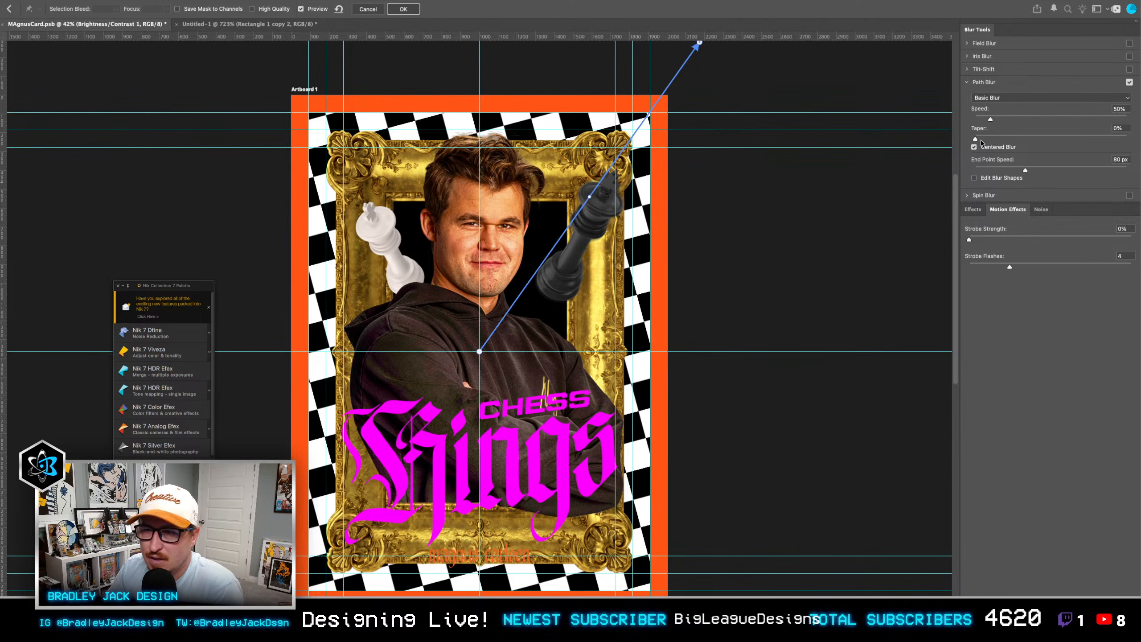
pyautogui.moveTo(991, 119); pyautogui.dragTo(1028, 117)
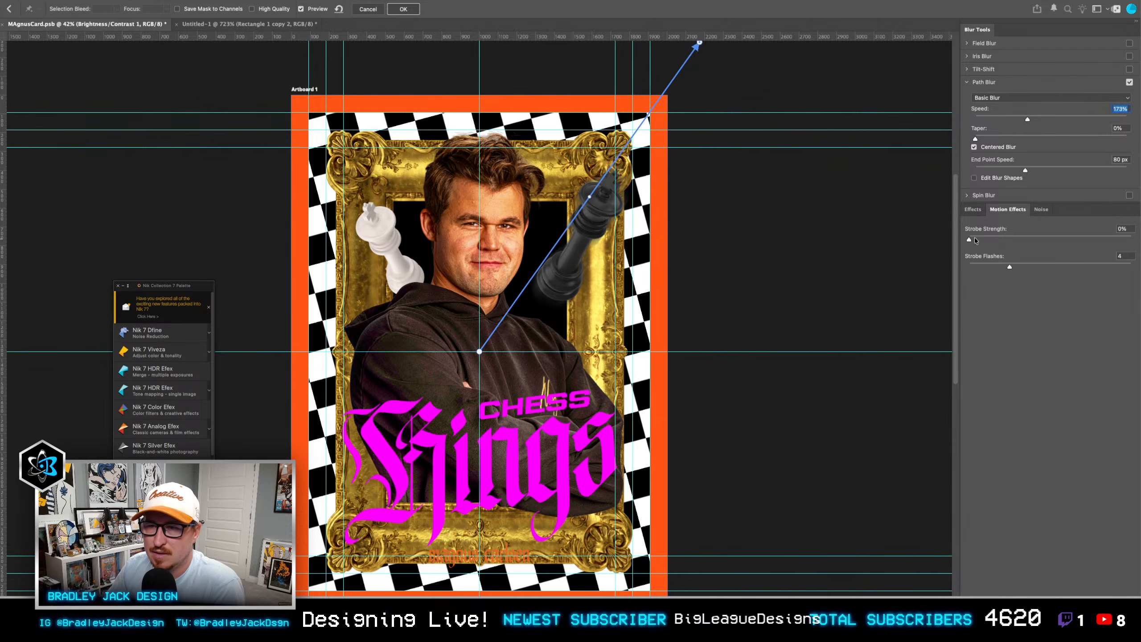
# Step: Set the path blur's strobe strength to 43% and its strobe flashes to 10
pyautogui.click(974, 210)
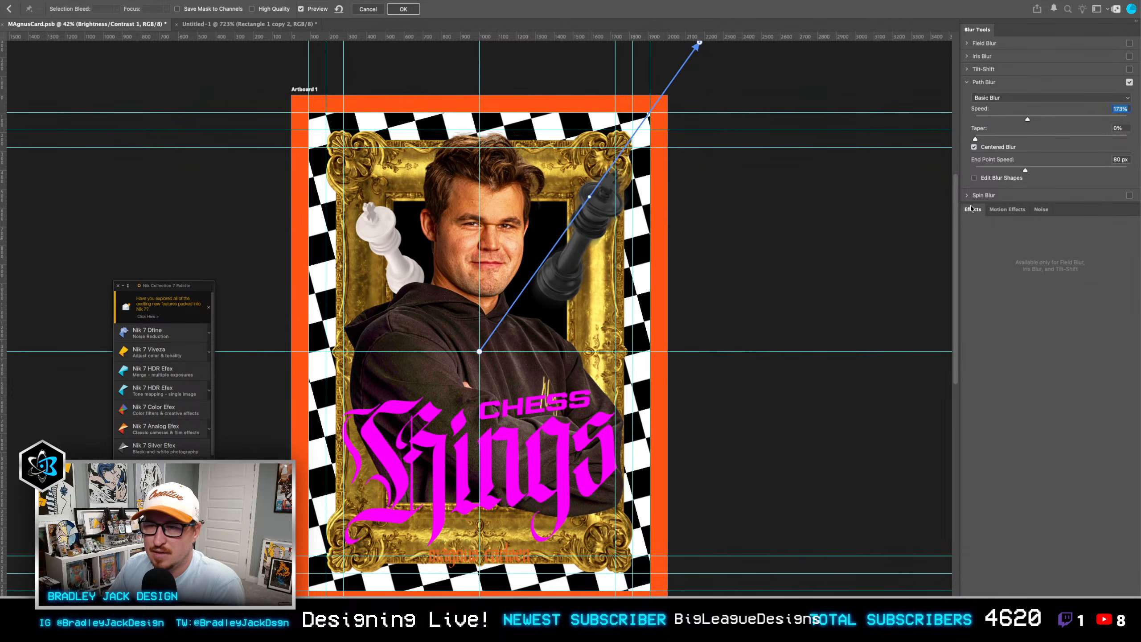
pyautogui.click(1033, 210)
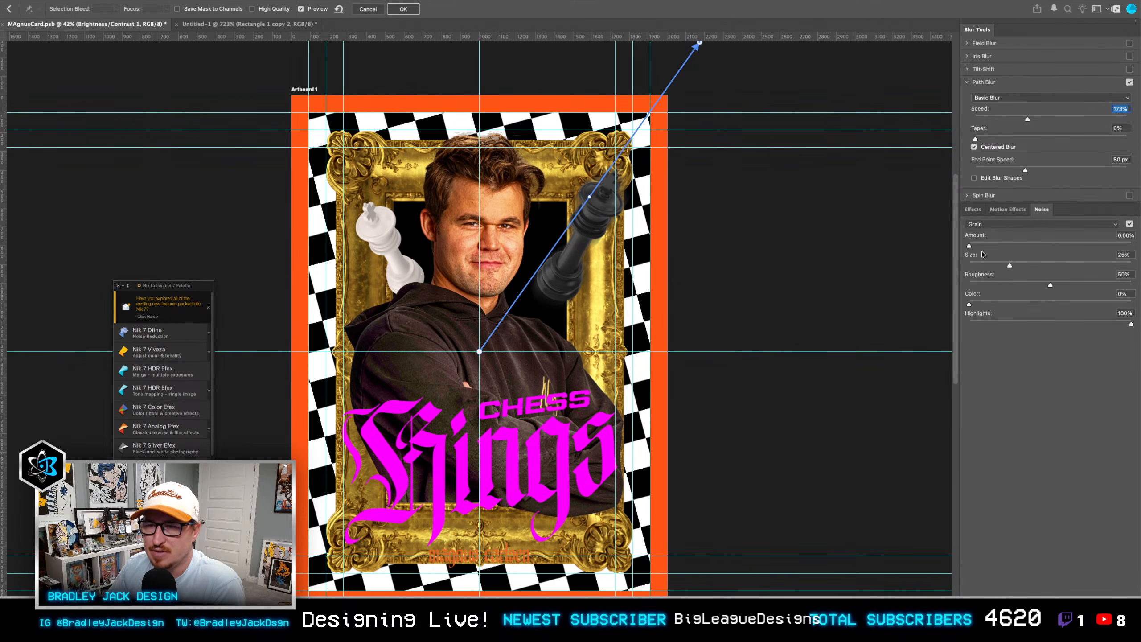
pyautogui.click(997, 223)
pyautogui.click(997, 223)
pyautogui.click(1008, 209)
pyautogui.click(1039, 237)
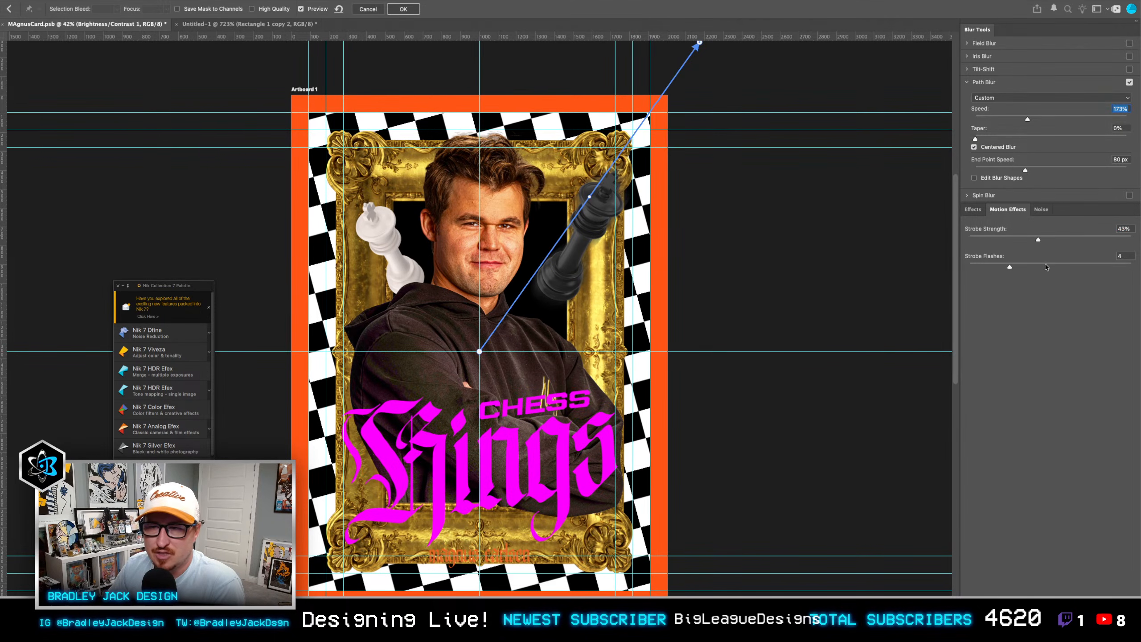
pyautogui.click(1043, 267)
pyautogui.moveTo(1043, 267); pyautogui.dragTo(1033, 267)
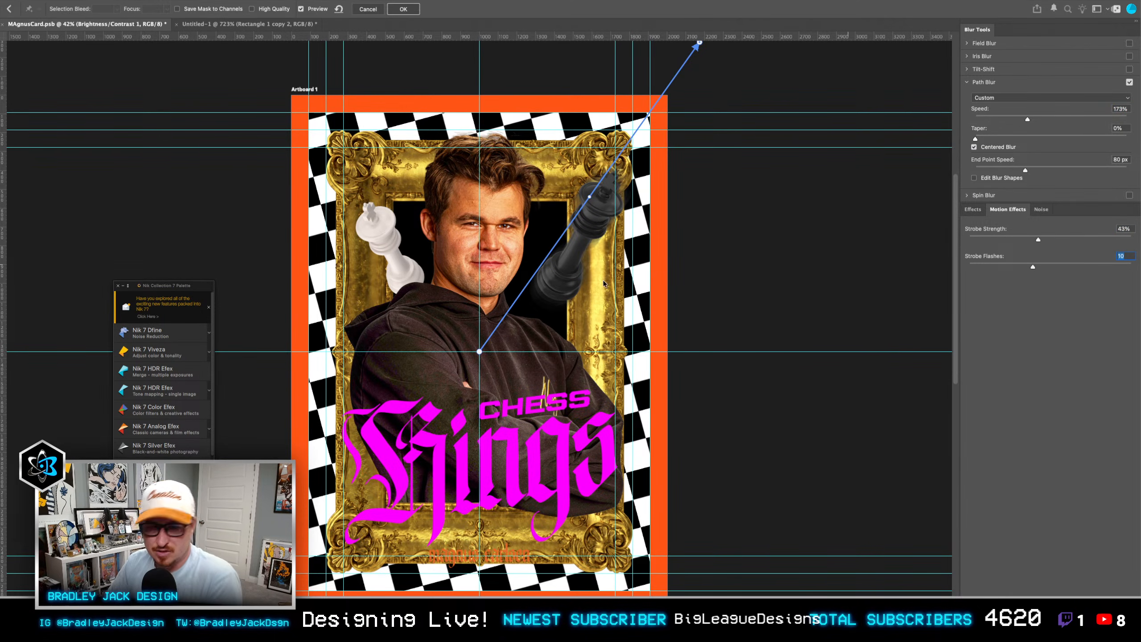
# Step: Set the strobe strength to 0% and the taper to 21%, and apply the path blur to the lower black king
pyautogui.scroll(2, 556, 282)
pyautogui.scroll(6, 556, 283)
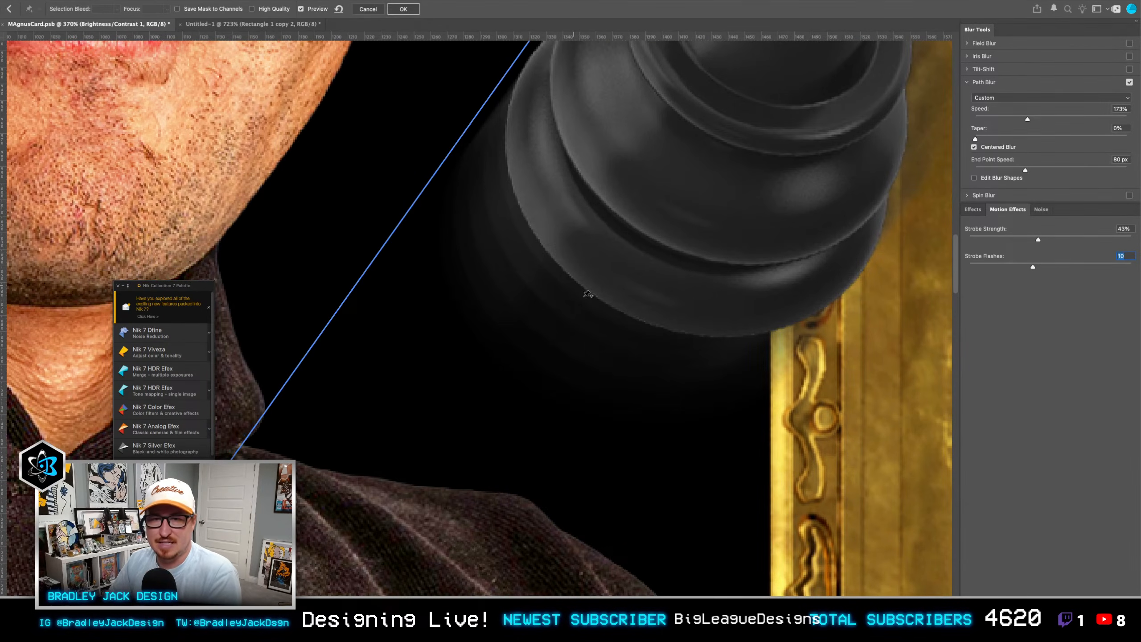
pyautogui.scroll(-5, 575, 316)
pyautogui.press('BackSpace')
pyautogui.press('Return')
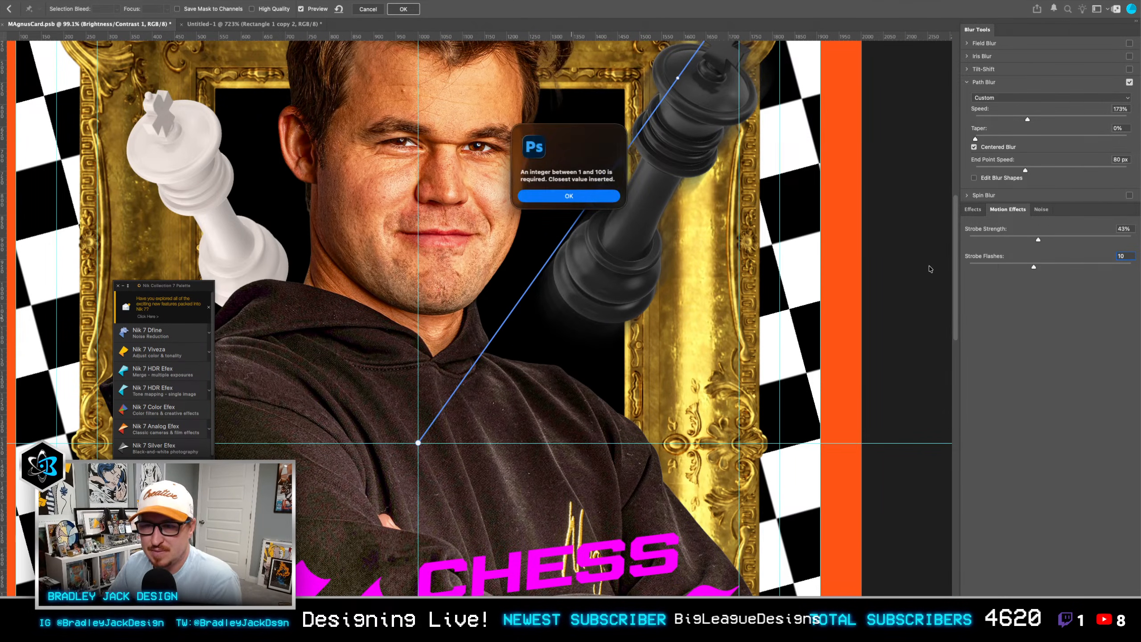
pyautogui.click(602, 198)
pyautogui.moveTo(1038, 240); pyautogui.dragTo(899, 233)
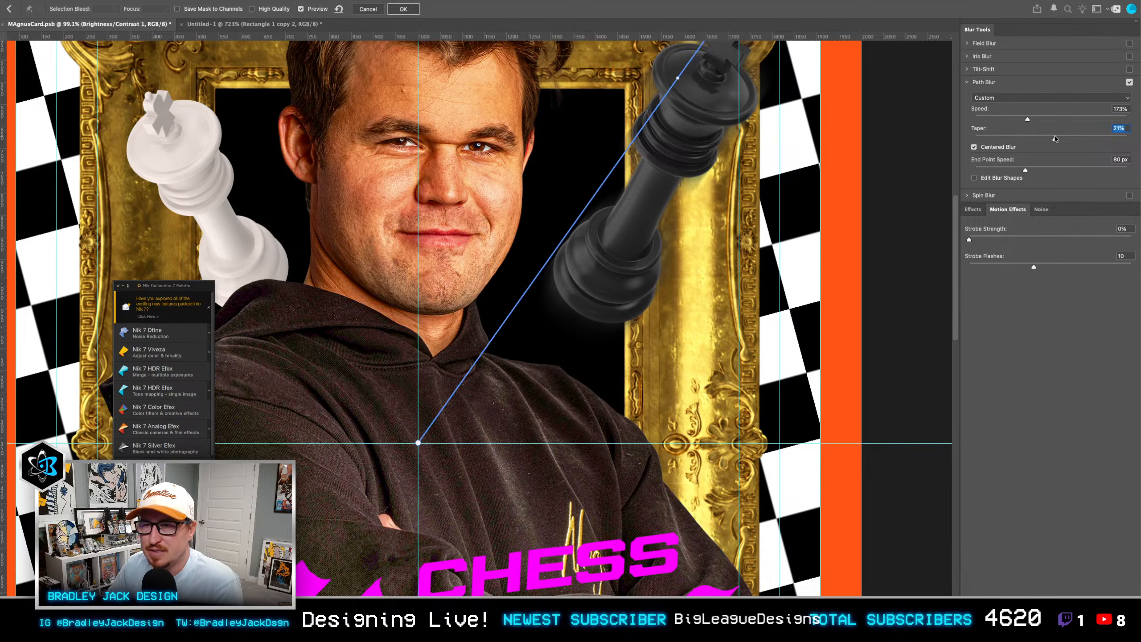
pyautogui.press('Return')
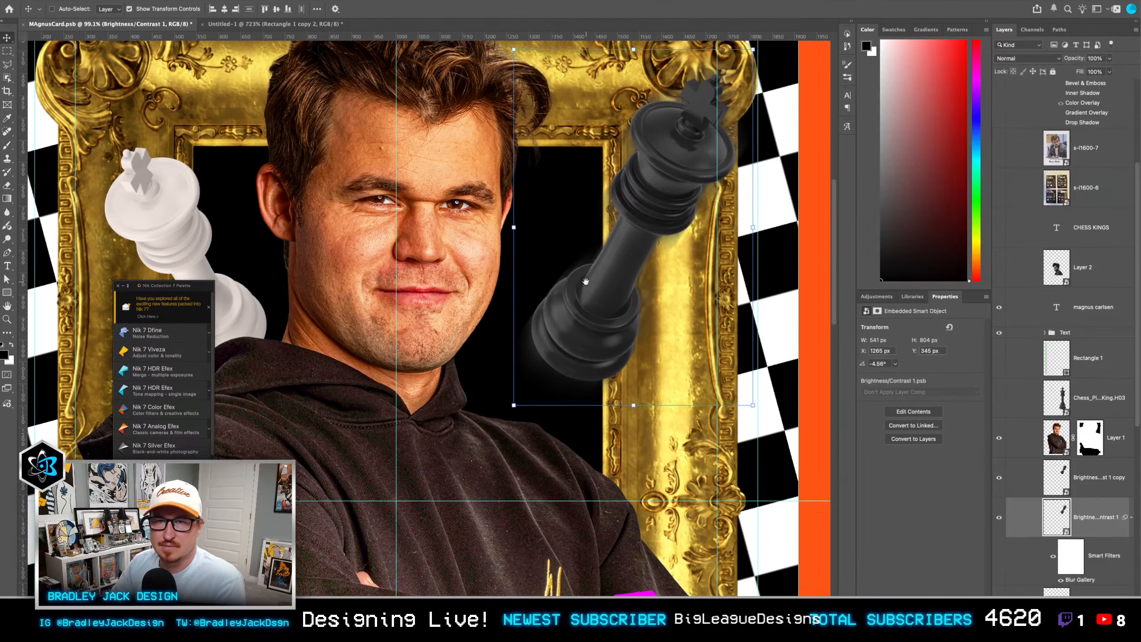
# Step: Nudge the blurred black king 10 px left and 10 px down, to X 1255 px, Y 355 px
pyautogui.hotkey('shift', 'Left')
pyautogui.hotkey('shift', 'Down')
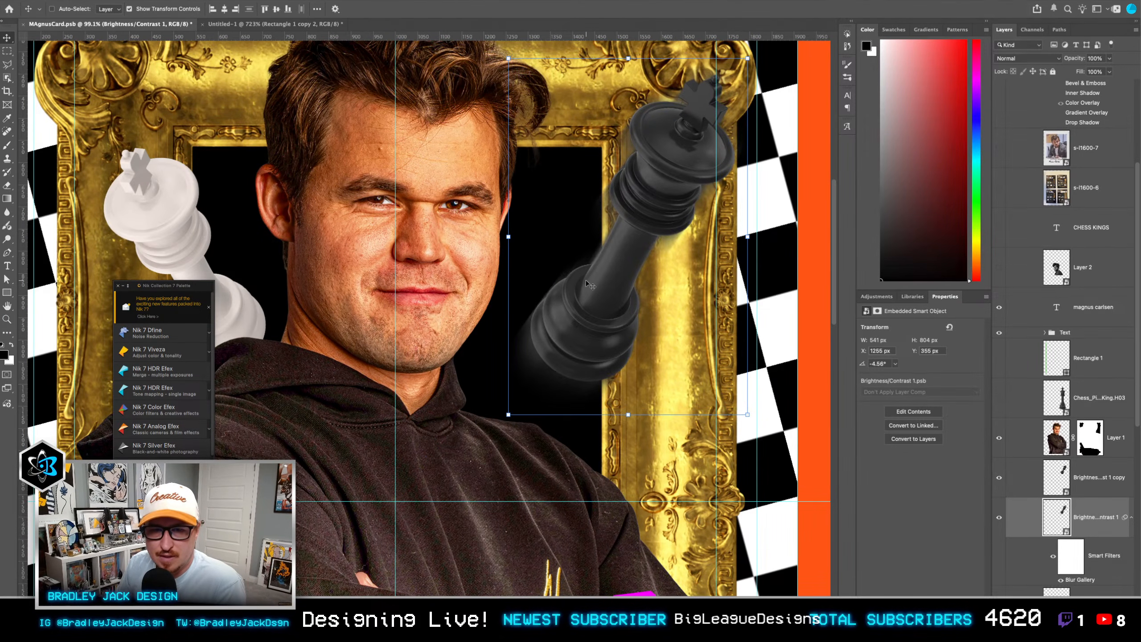
# Step: Nudge the blurred black king slightly left and up, to X 1251 px
pyautogui.hotkey('shift', 'Down')
pyautogui.press('Up')
pyautogui.press('Up')
pyautogui.press('Up')
pyautogui.press('Up')
pyautogui.press('Left')
pyautogui.press('Left')
pyautogui.press('Left')
pyautogui.press('Left')
pyautogui.press('Left')
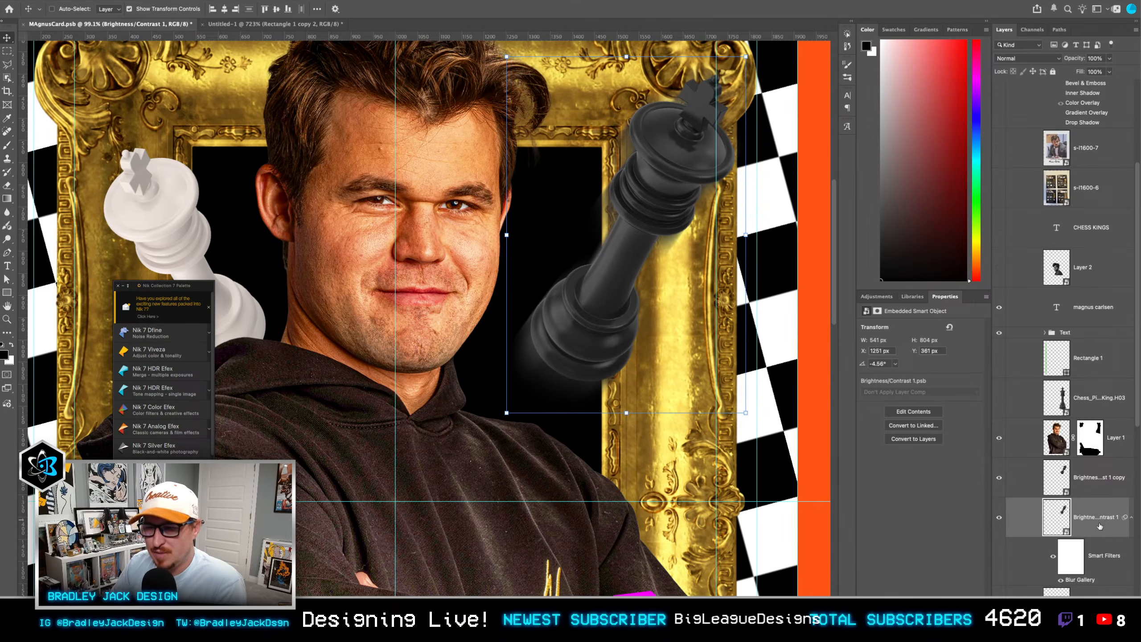
# Step: Duplicate the blurred black king above the sharp copy and set the duplicate's opacity to 25%
pyautogui.moveTo(1100, 522); pyautogui.dragTo(1088, 472)
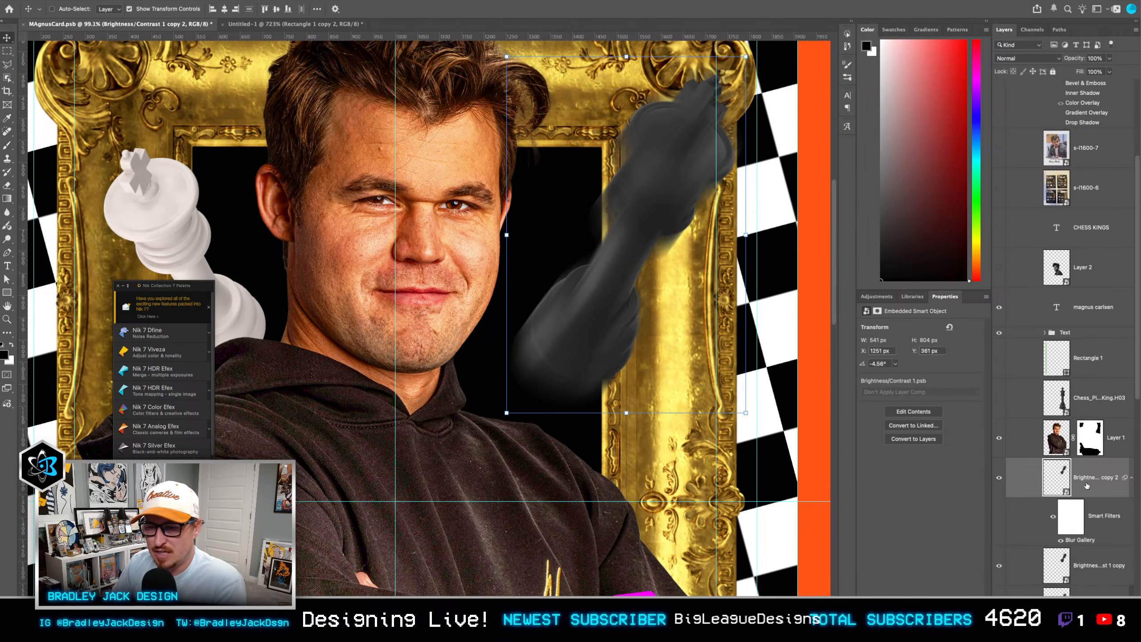
pyautogui.press('5')
pyautogui.press('2')
pyautogui.press('5')
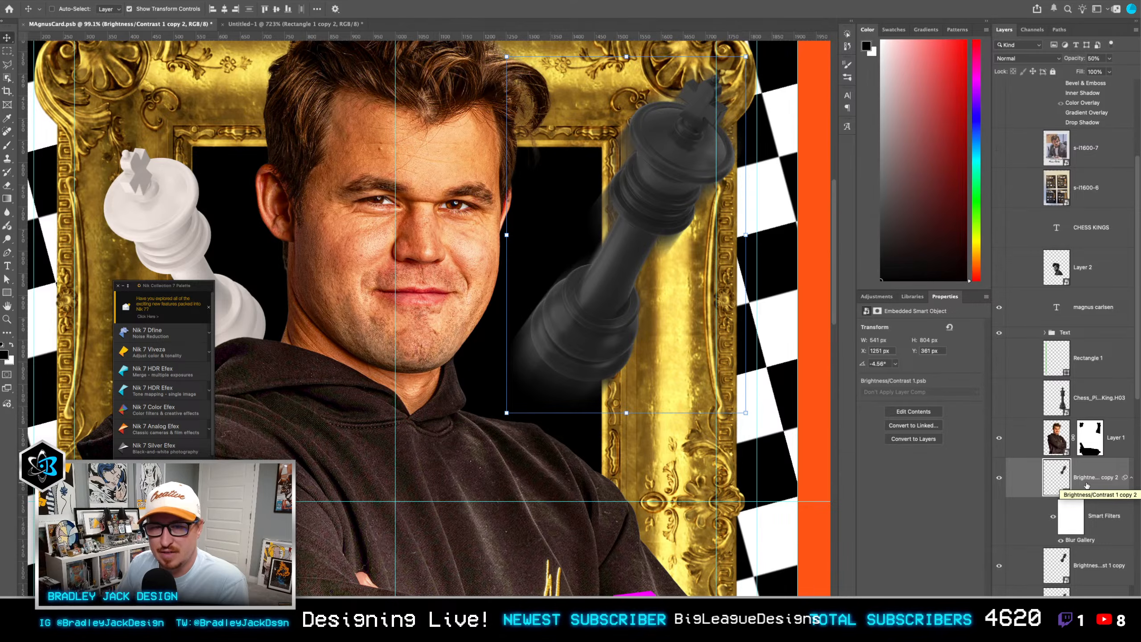
# Step: Rotate the three black king layers together slightly clockwise, to an angle of -1.36°
pyautogui.scroll(-3, 1087, 496)
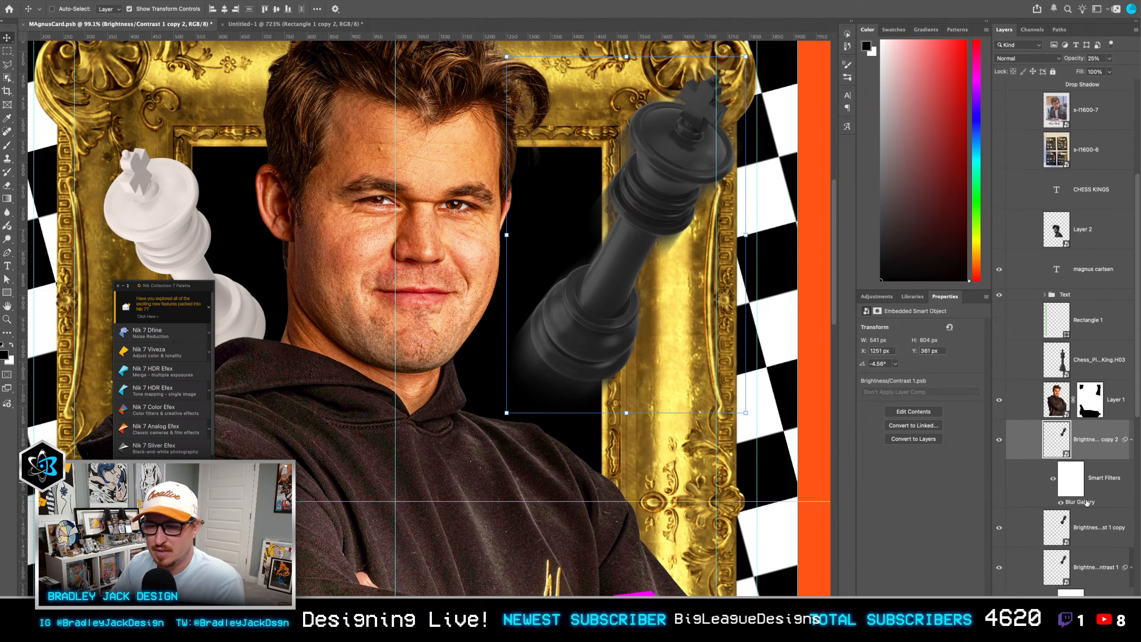
pyautogui.keyDown('shift'); pyautogui.click(1102, 552); pyautogui.keyUp('shift')
pyautogui.hotkey('ctrl', 't')
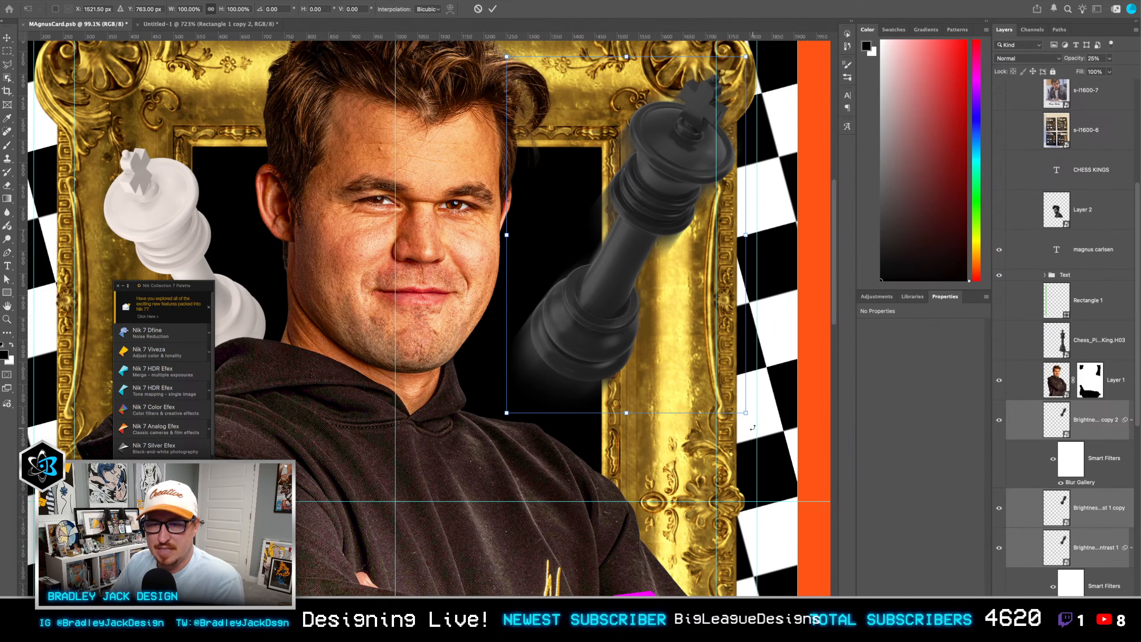
pyautogui.moveTo(752, 429); pyautogui.dragTo(743, 434)
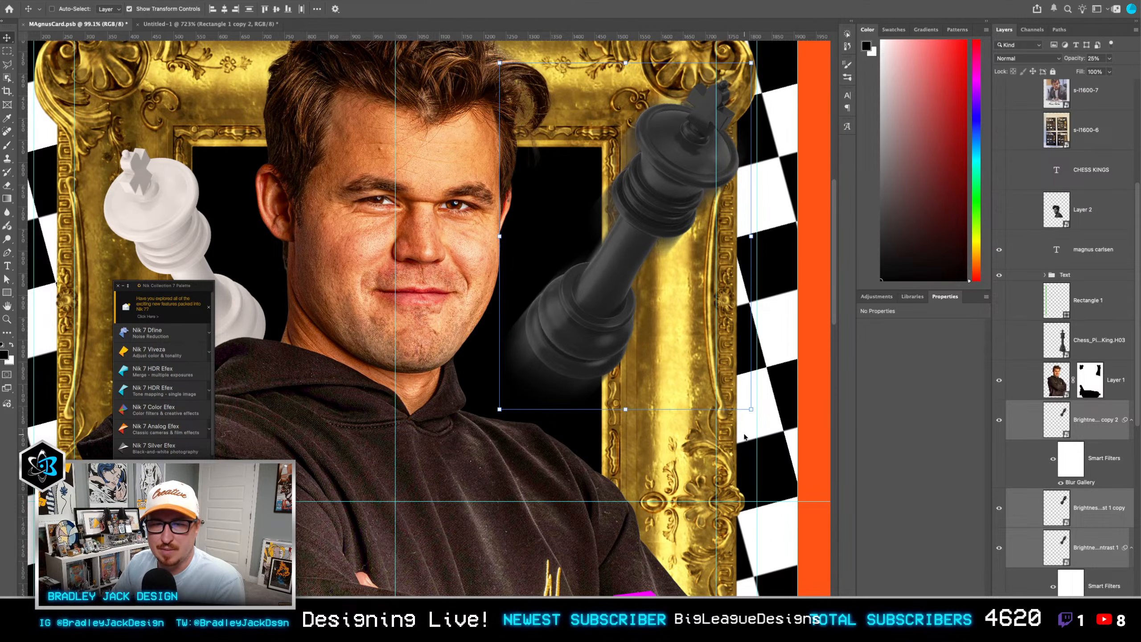
# Step: Reopen the path blur of the 25% opacity black king copy and reapply it with its existing settings
pyautogui.doubleClick(1079, 482)
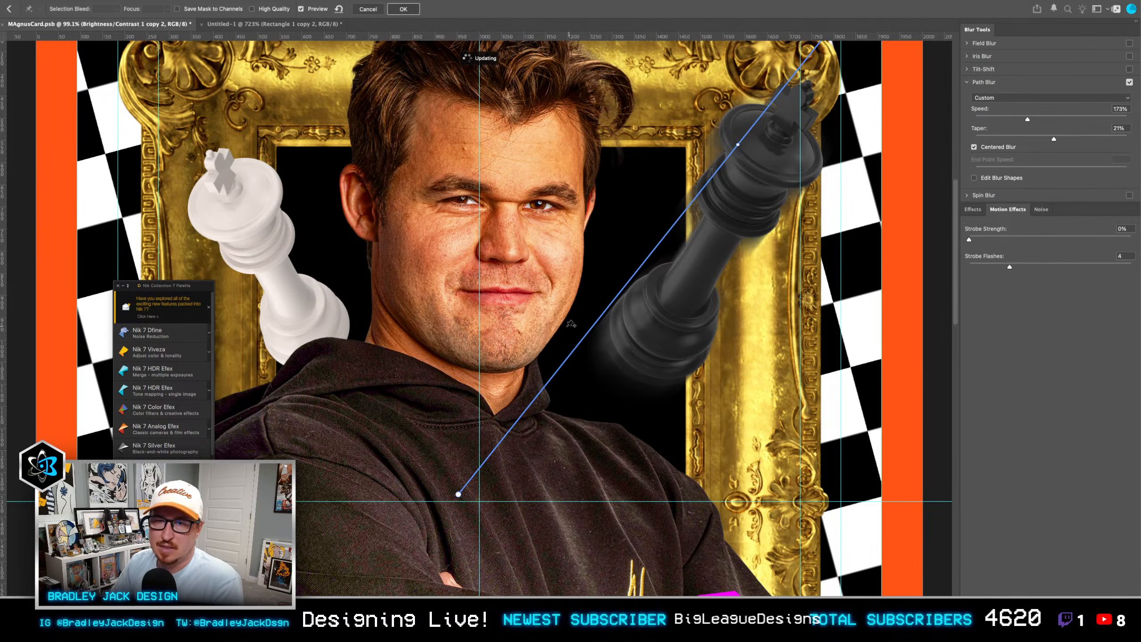
pyautogui.scroll(-2, 571, 324)
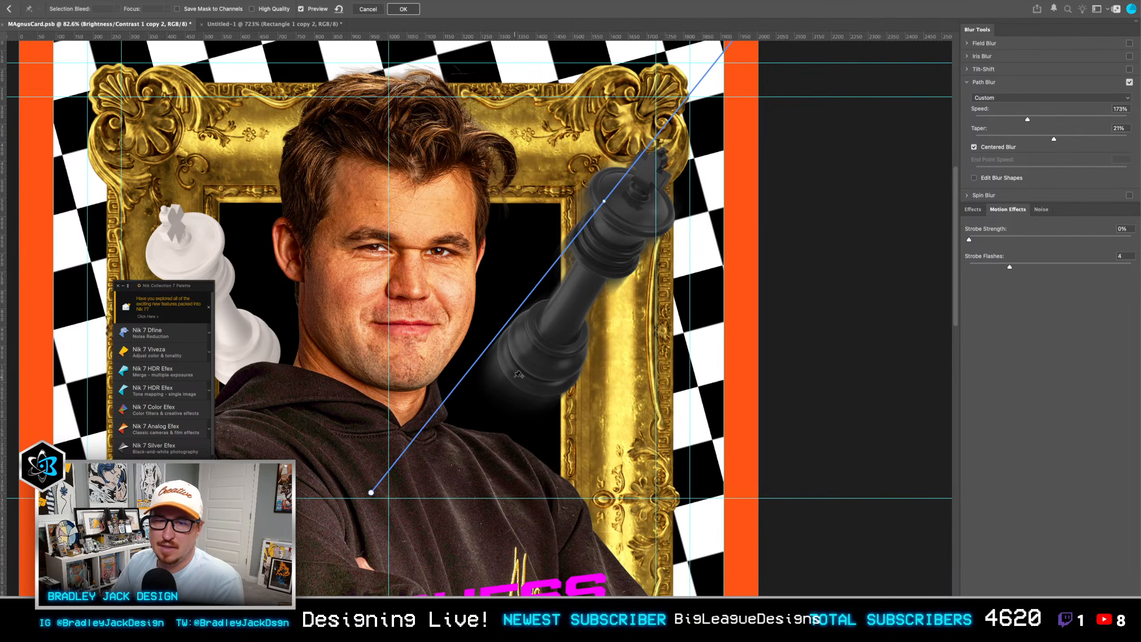
pyautogui.press('Return')
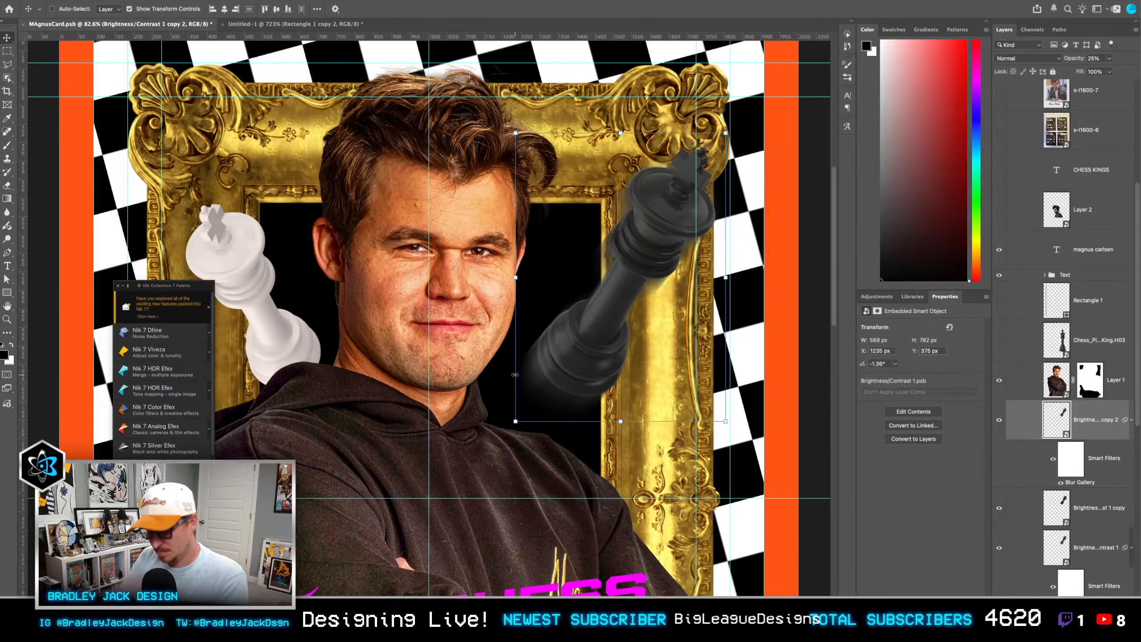
pyautogui.scroll(-3, 516, 378)
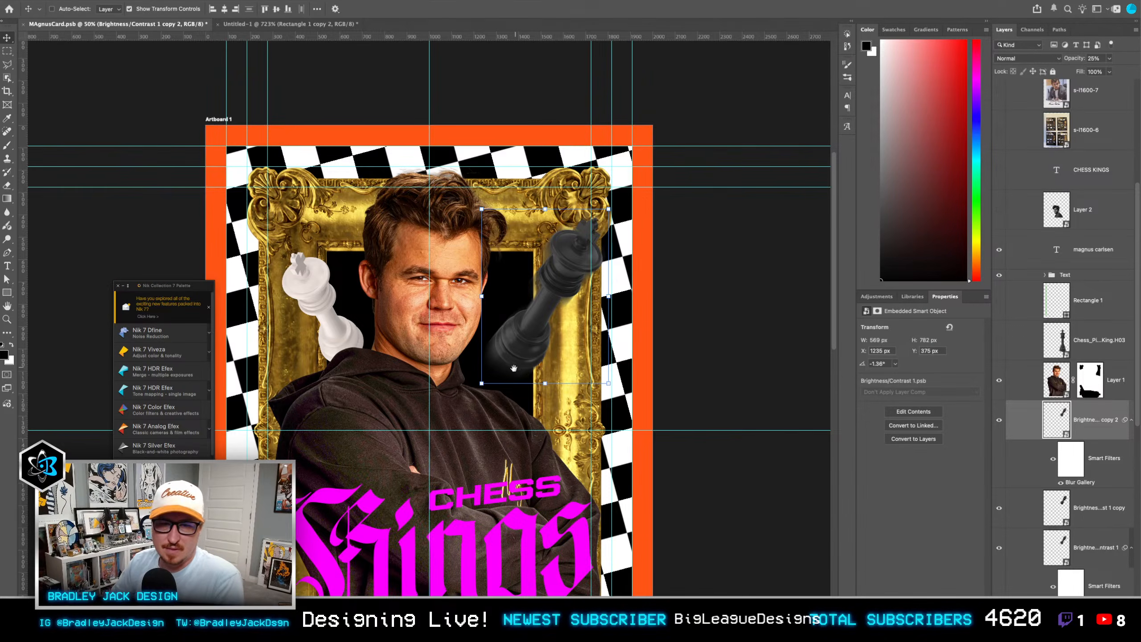
pyautogui.moveTo(533, 367); pyautogui.dragTo(617, 273)
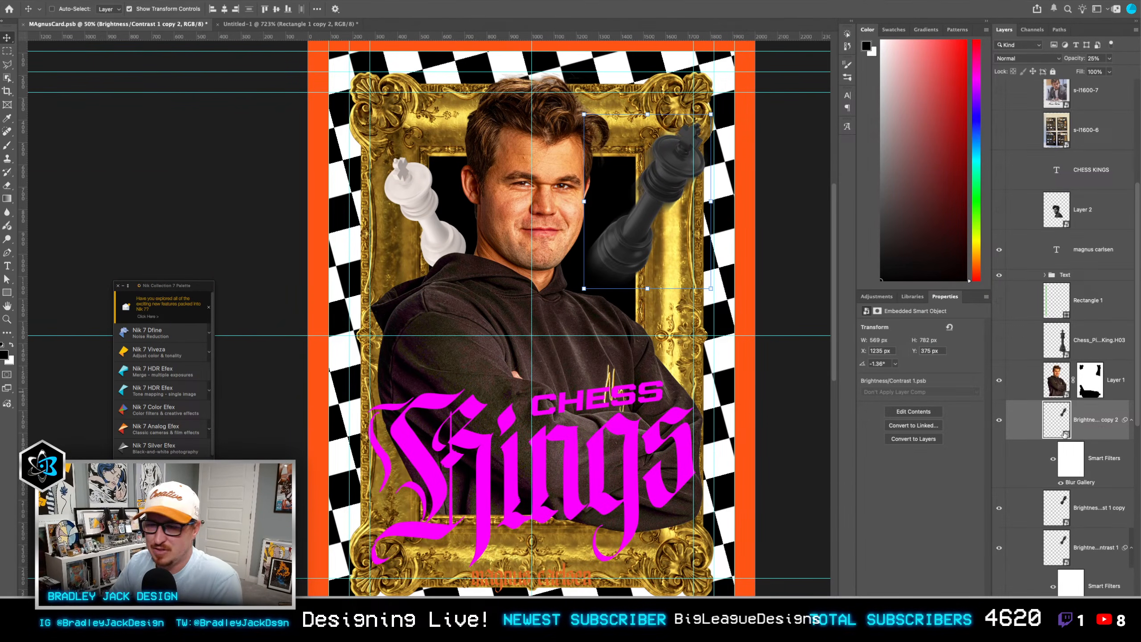
# Step: Hide the 25% opacity black king copy and toggle the other two black king layers to compare their effect
pyautogui.click(999, 422)
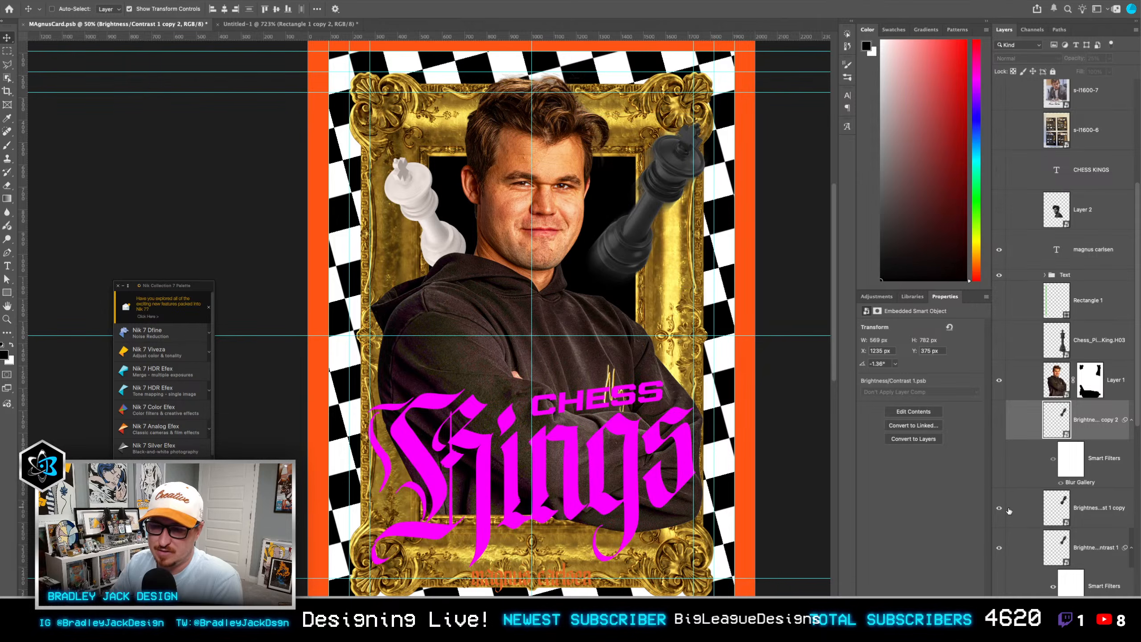
pyautogui.click(1000, 509)
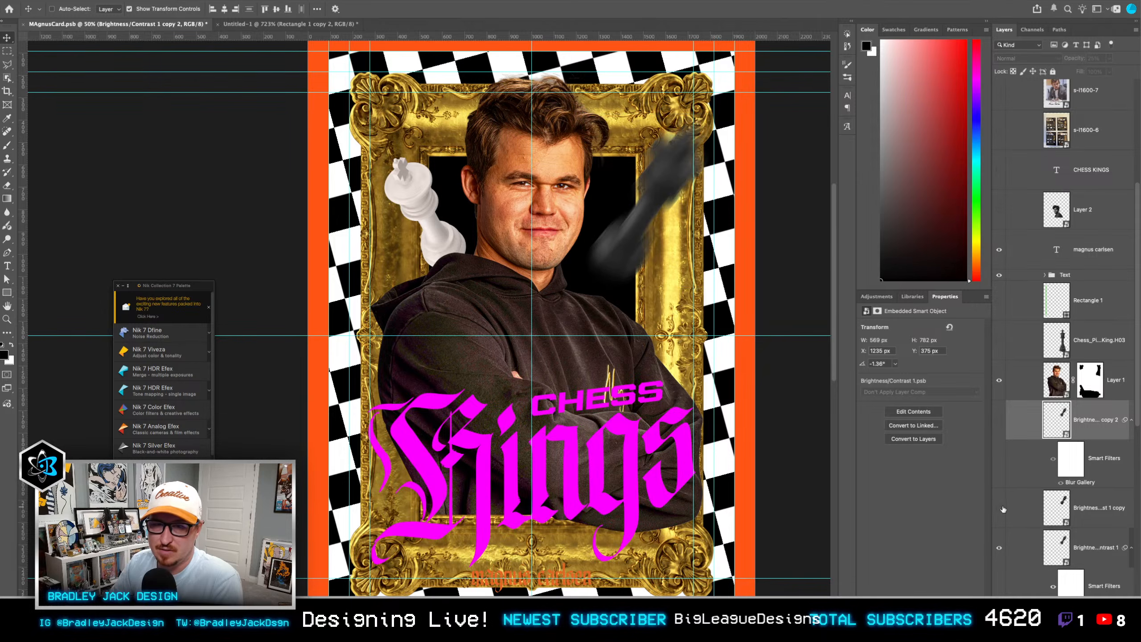
pyautogui.click(1000, 551)
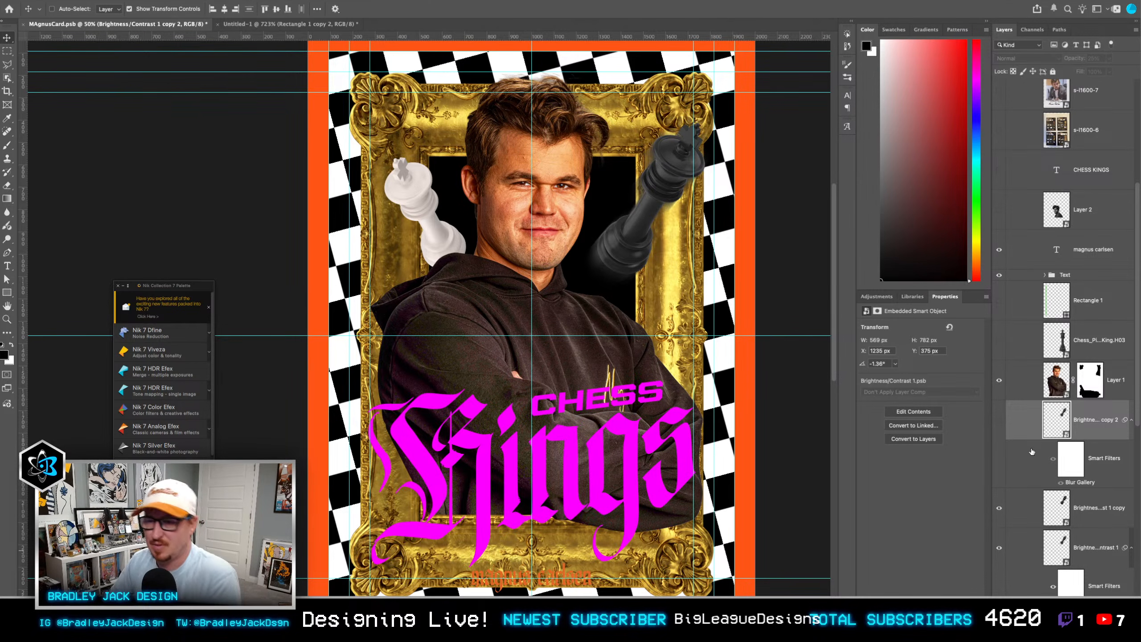
# Step: Re-aim the lower black king's blur path along the tilted piece, from the chest past the card's upper right corner, and apply it
pyautogui.scroll(-2, 1070, 557)
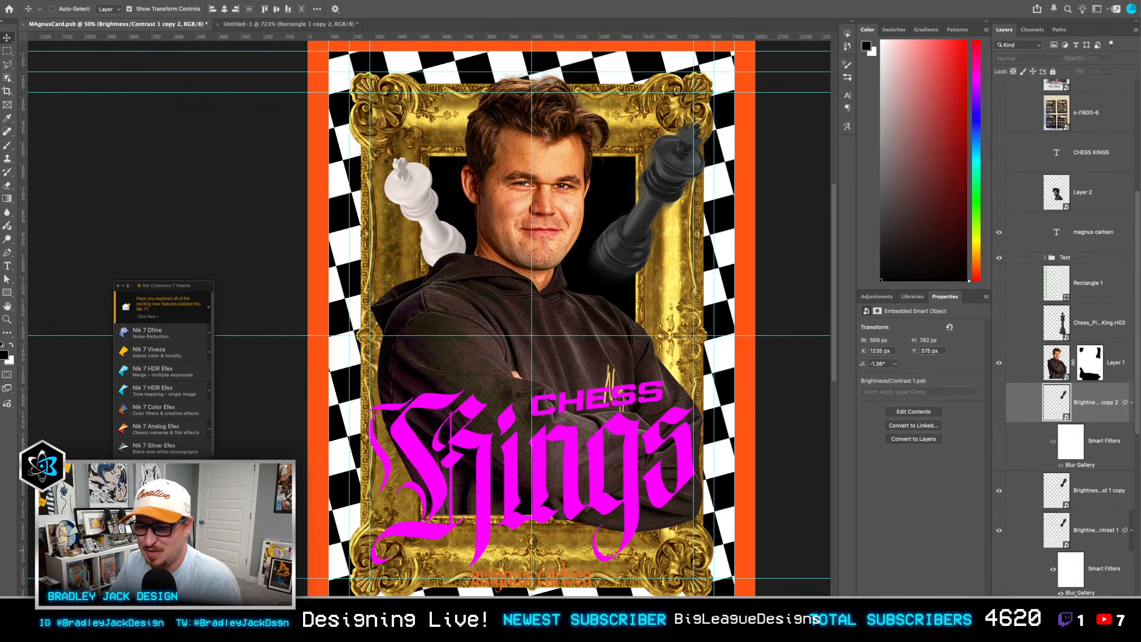
pyautogui.doubleClick(1077, 591)
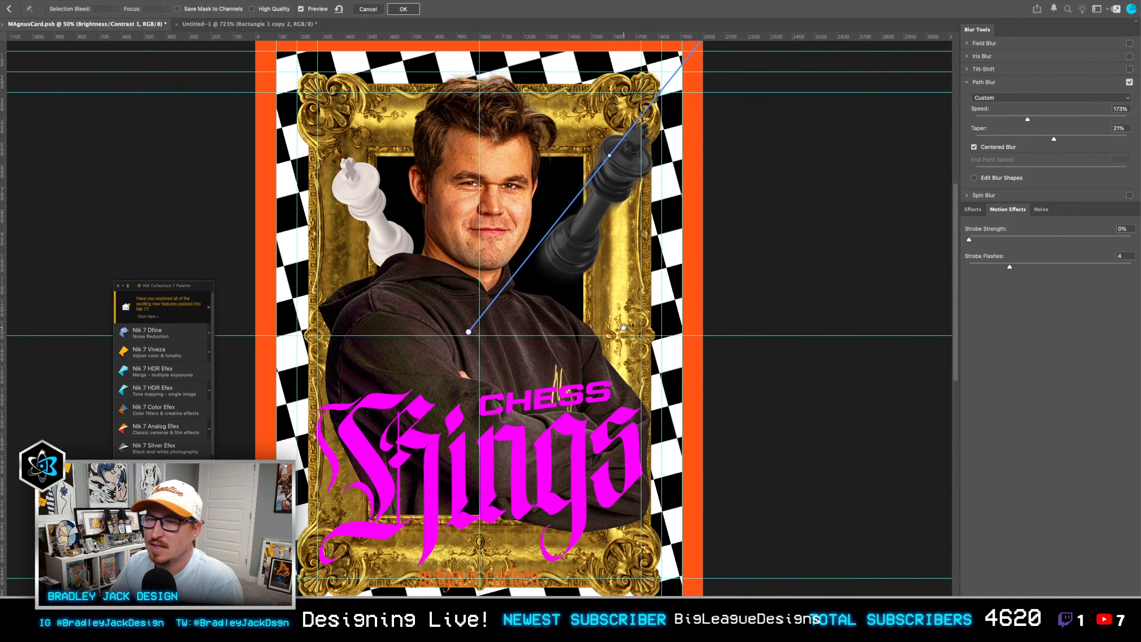
pyautogui.moveTo(624, 327); pyautogui.dragTo(603, 381)
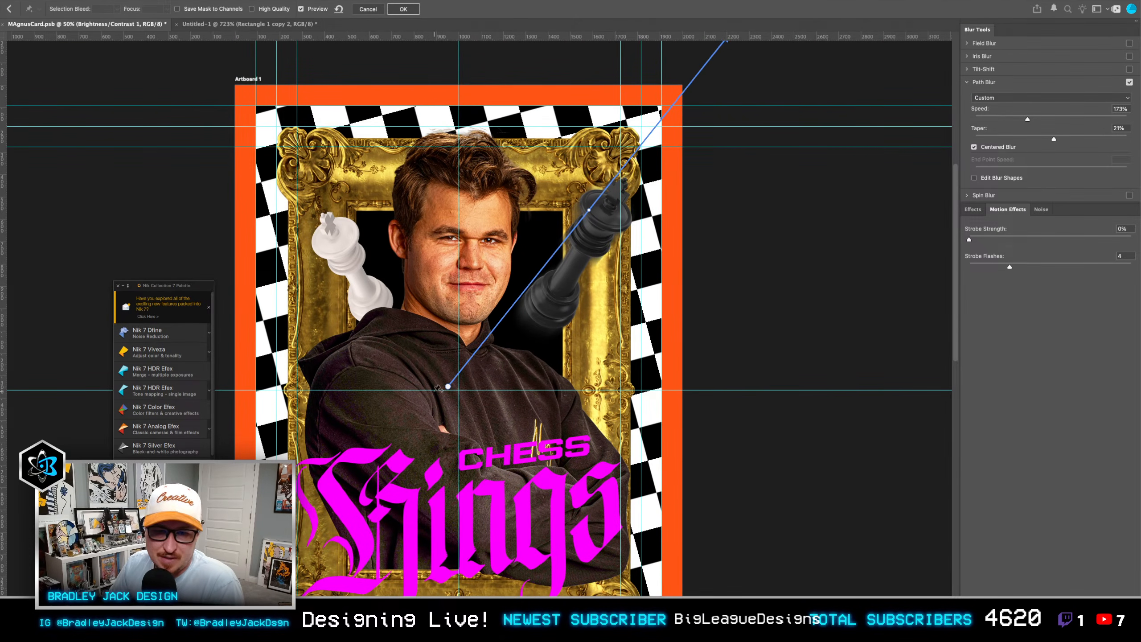
pyautogui.moveTo(446, 390); pyautogui.dragTo(483, 395)
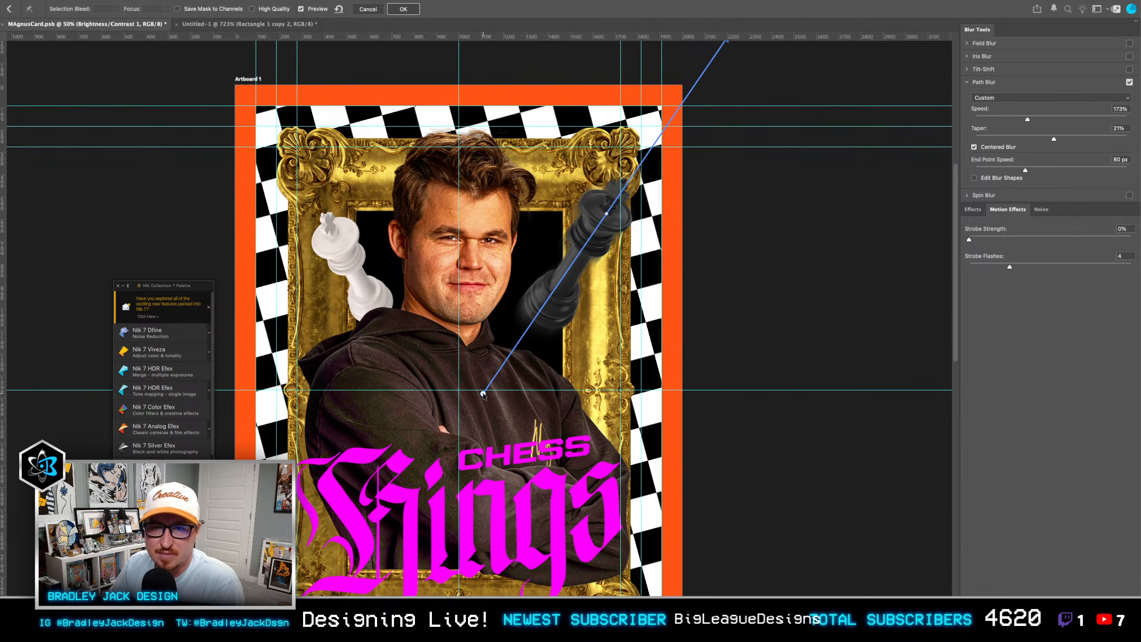
pyautogui.moveTo(653, 213); pyautogui.dragTo(645, 268)
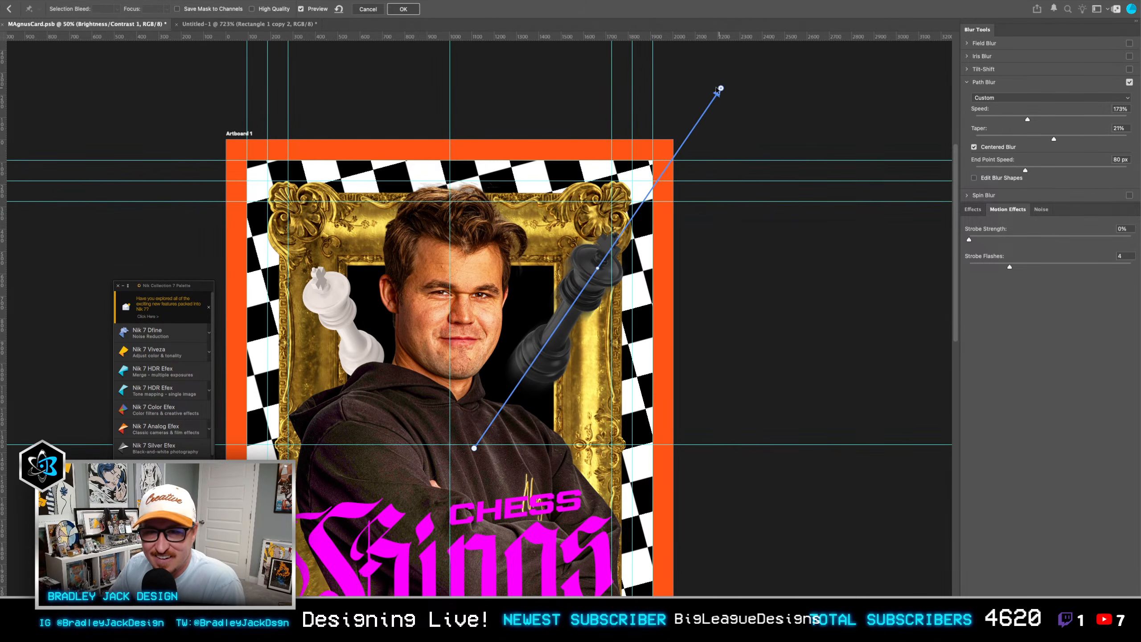
pyautogui.moveTo(721, 89); pyautogui.dragTo(714, 85)
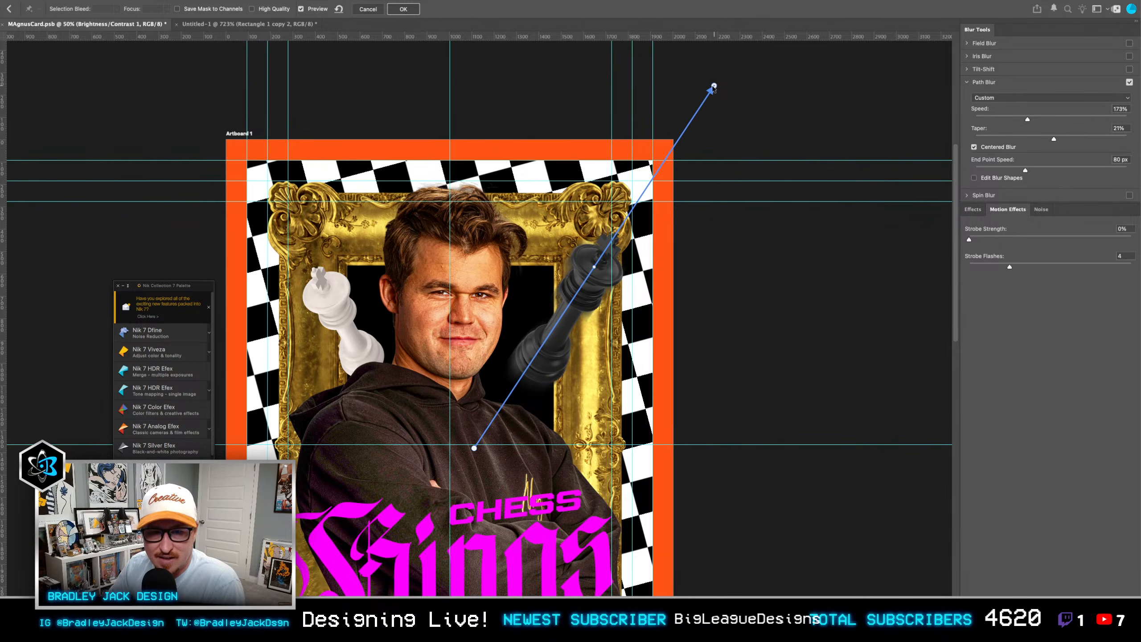
pyautogui.press('Return')
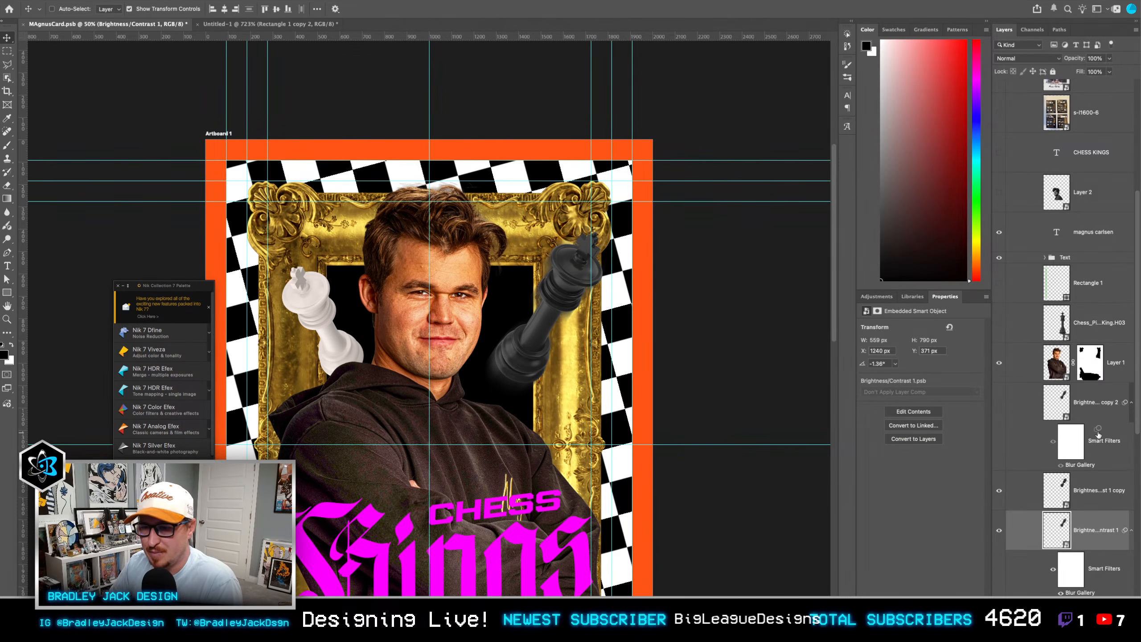
# Step: Try copying the lower black king's Blur Gallery filter onto the hidden copy and clearing that copy's smart filters
pyautogui.moveTo(1070, 467); pyautogui.dragTo(1072, 466)
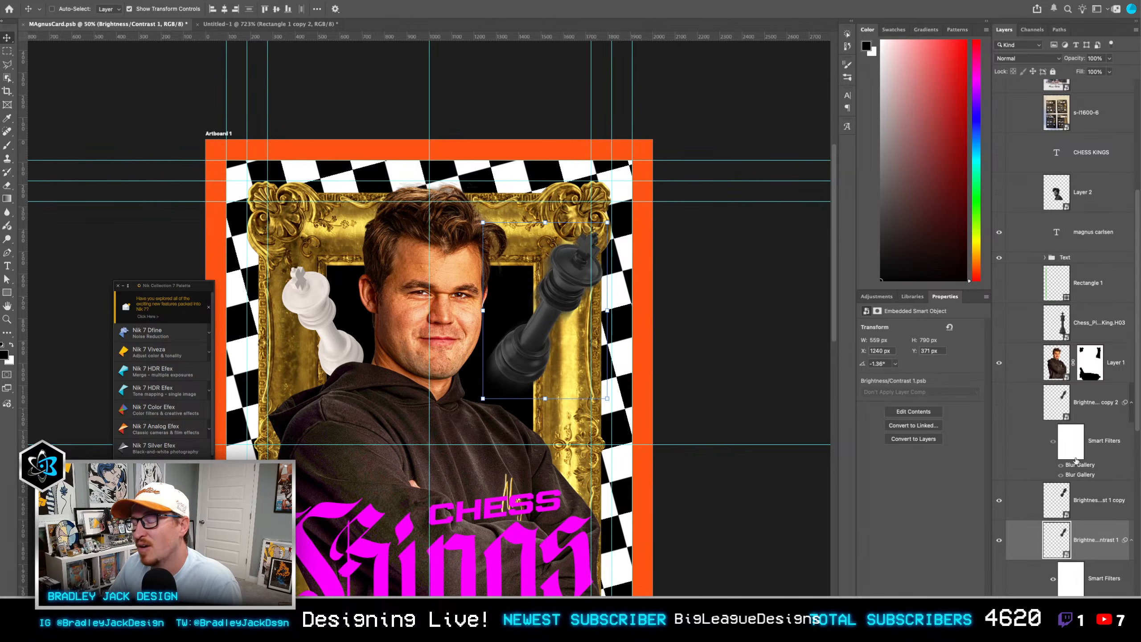
pyautogui.rightClick(1031, 440)
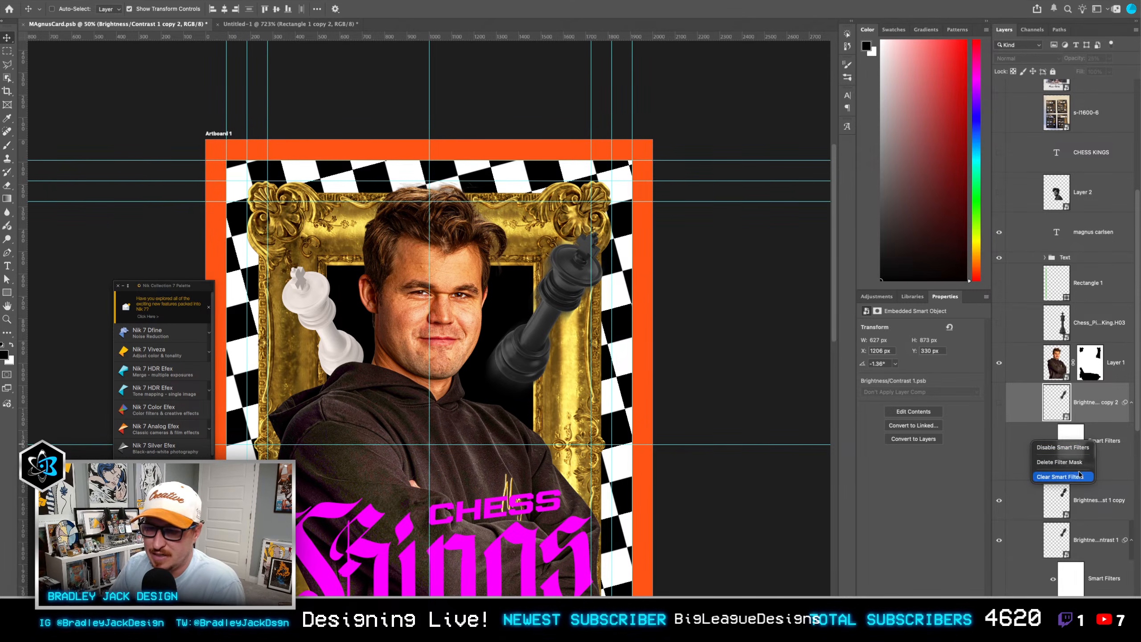
pyautogui.click(1079, 475)
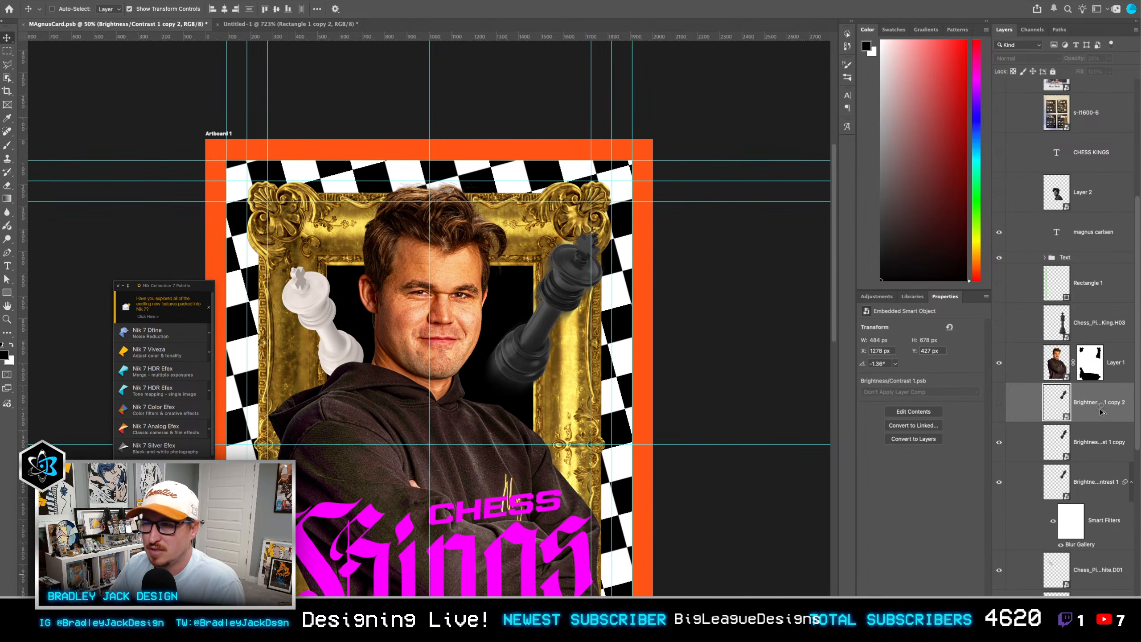
pyautogui.moveTo(1099, 404); pyautogui.dragTo(1096, 405)
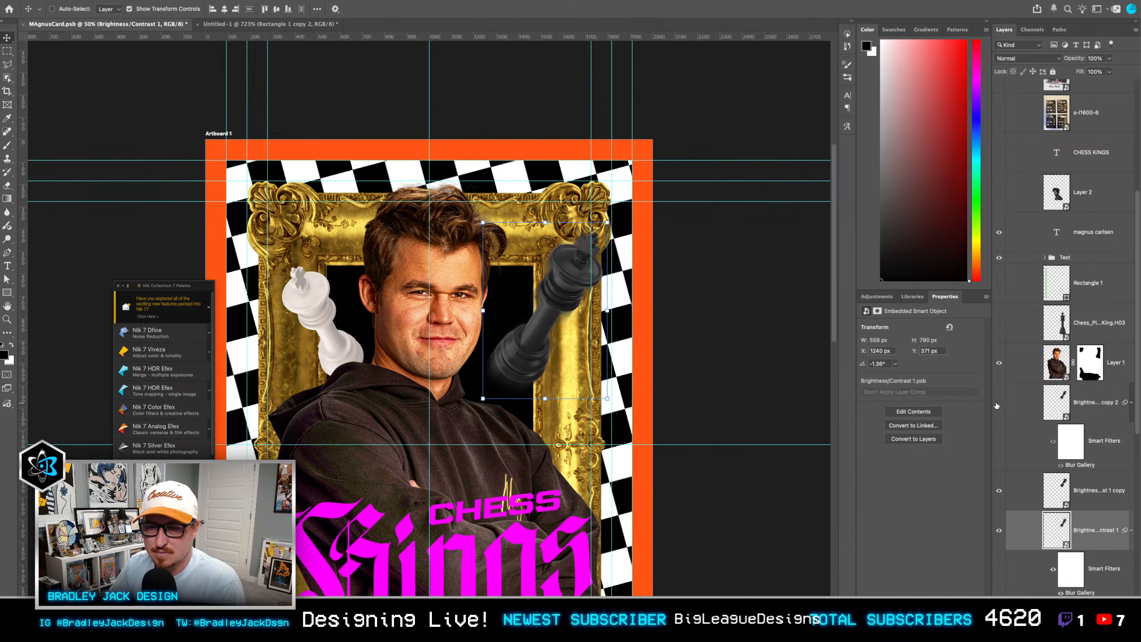
# Step: Show the 25% opacity black king copy again and copy the lower black king's Blur Gallery filter onto the white king
pyautogui.click(1094, 415)
pyautogui.scroll(-4, 1087, 414)
pyautogui.moveTo(1090, 436); pyautogui.dragTo(1088, 470)
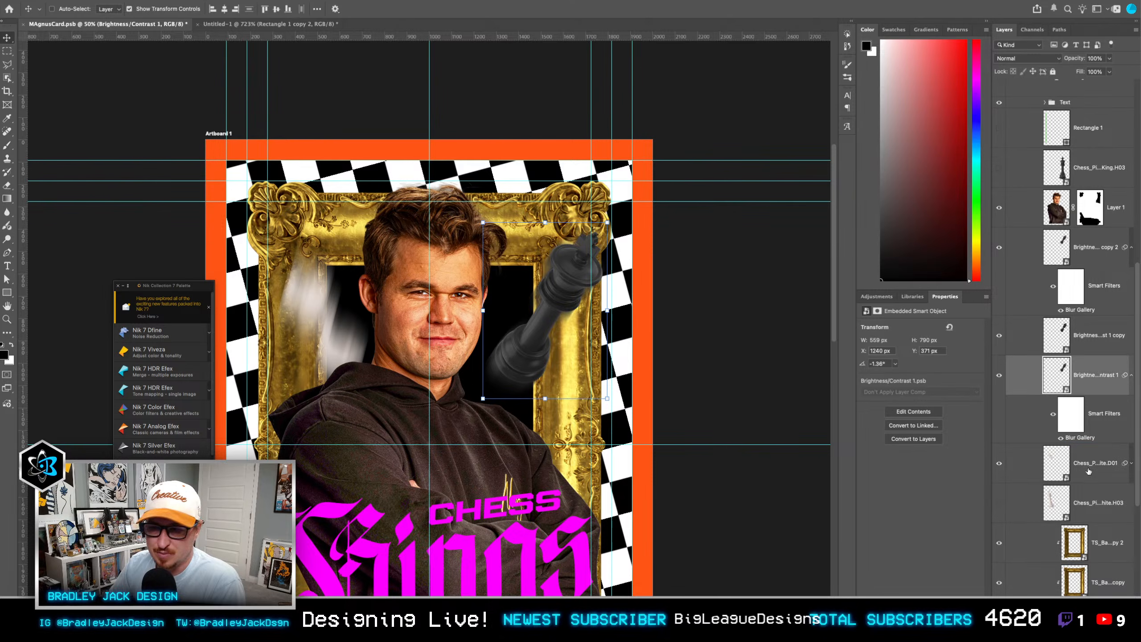
# Step: Duplicate the blurred white king and turn off the Blur Gallery filter on the duplicate
pyautogui.click(1089, 471)
pyautogui.press('super+j')
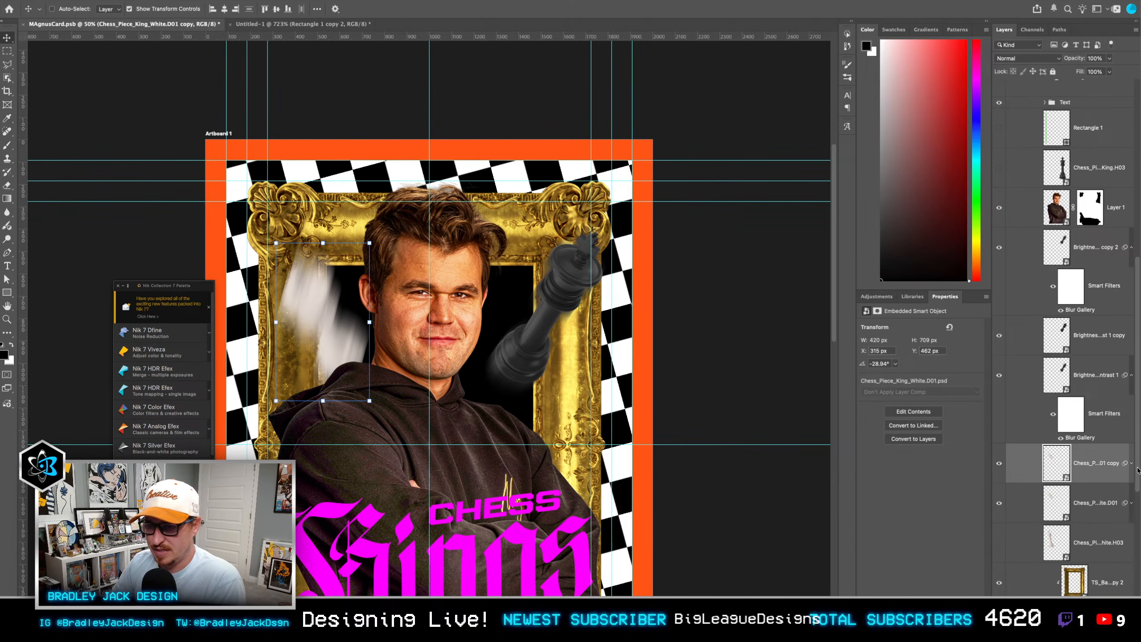
pyautogui.click(1132, 465)
pyautogui.click(1061, 526)
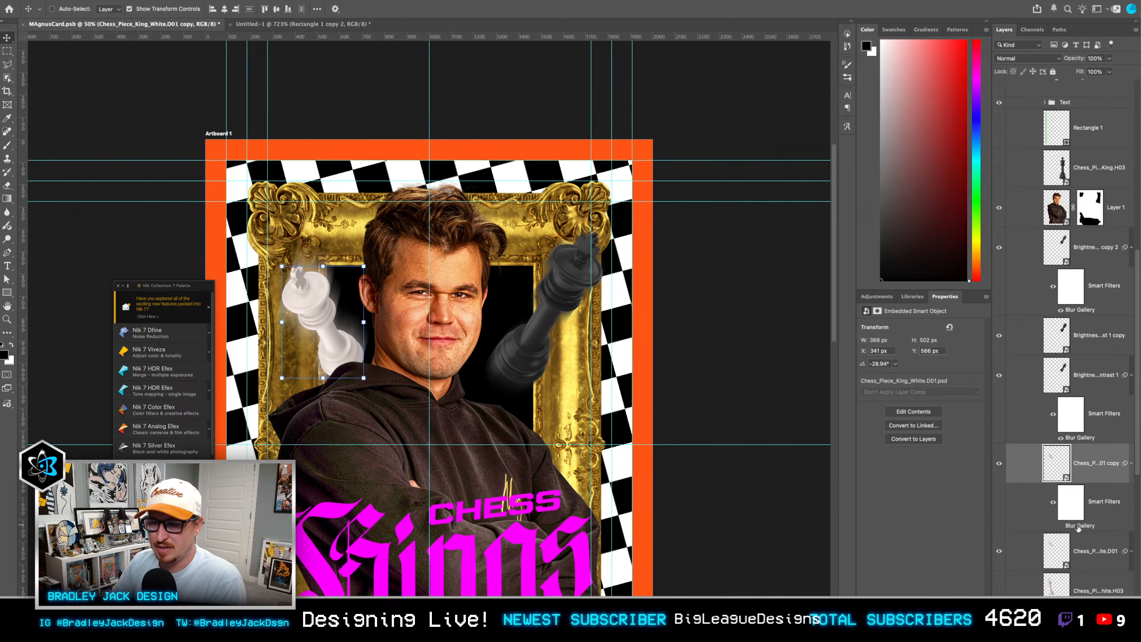
# Step: Open the lower white king's path blur for editing and delete its inherited blur path
pyautogui.click(1073, 558)
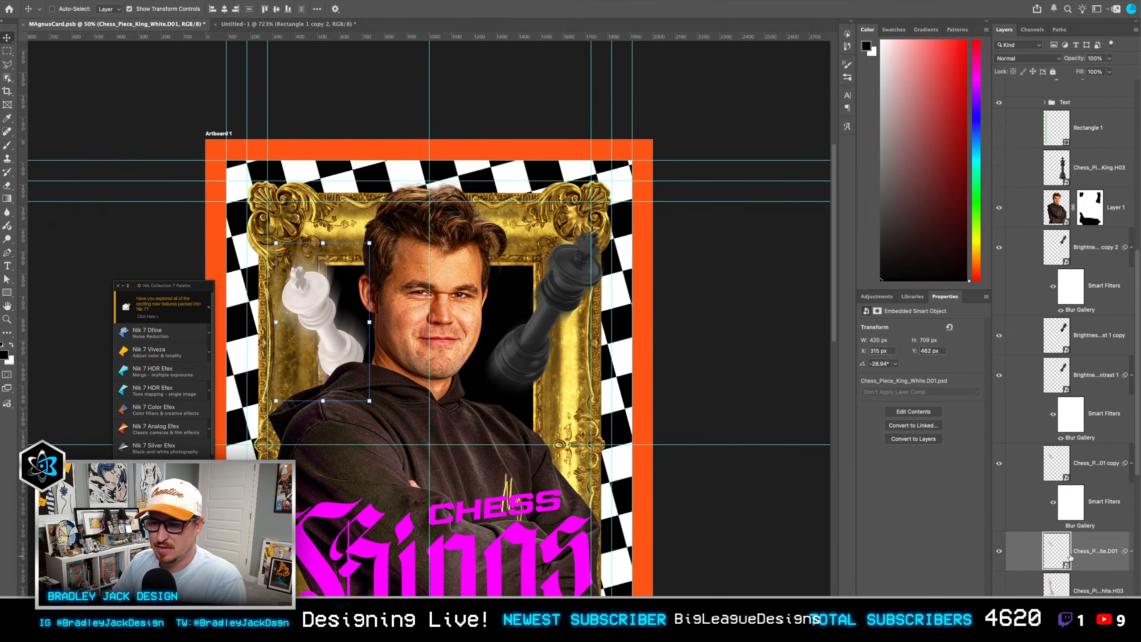
pyautogui.click(1132, 552)
pyautogui.doubleClick(1079, 566)
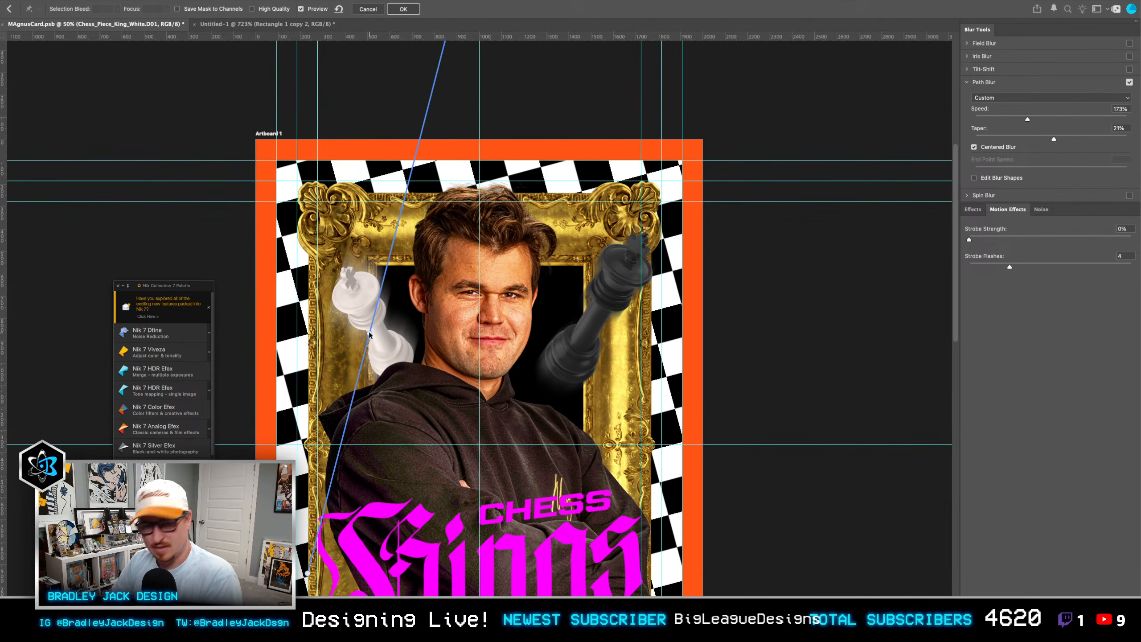
pyautogui.scroll(-2, 369, 335)
pyautogui.moveTo(318, 534); pyautogui.dragTo(471, 561)
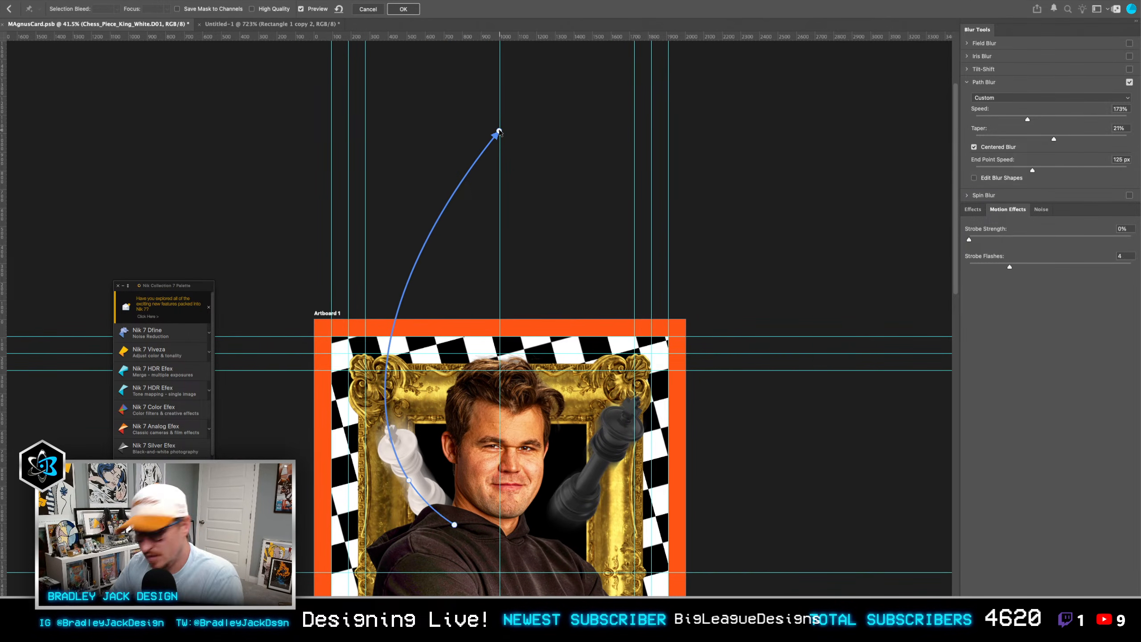
pyautogui.press('Delete')
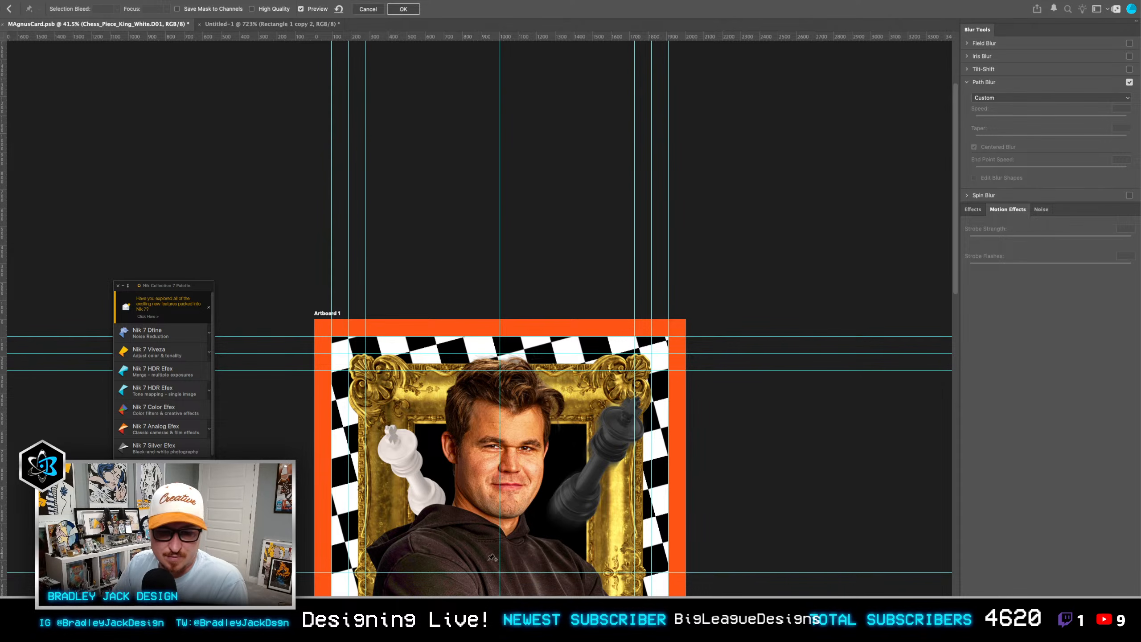
# Step: Draw a straight blur path along the white king, from the hoodie's shoulder diagonally past the card's upper left corner
pyautogui.click(463, 537)
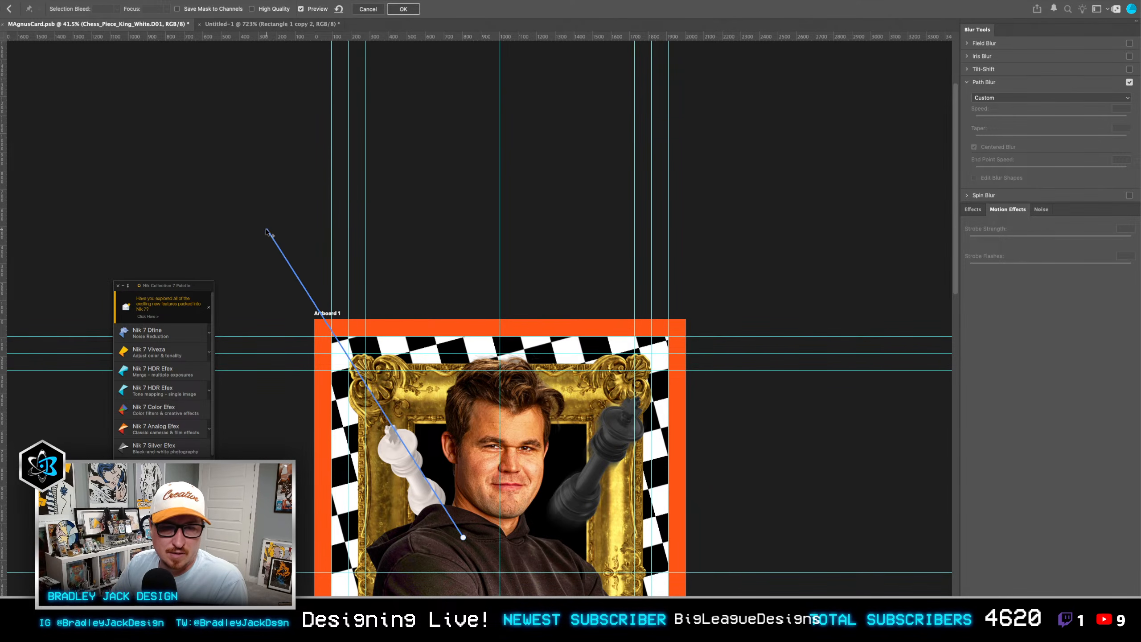
pyautogui.click(262, 219)
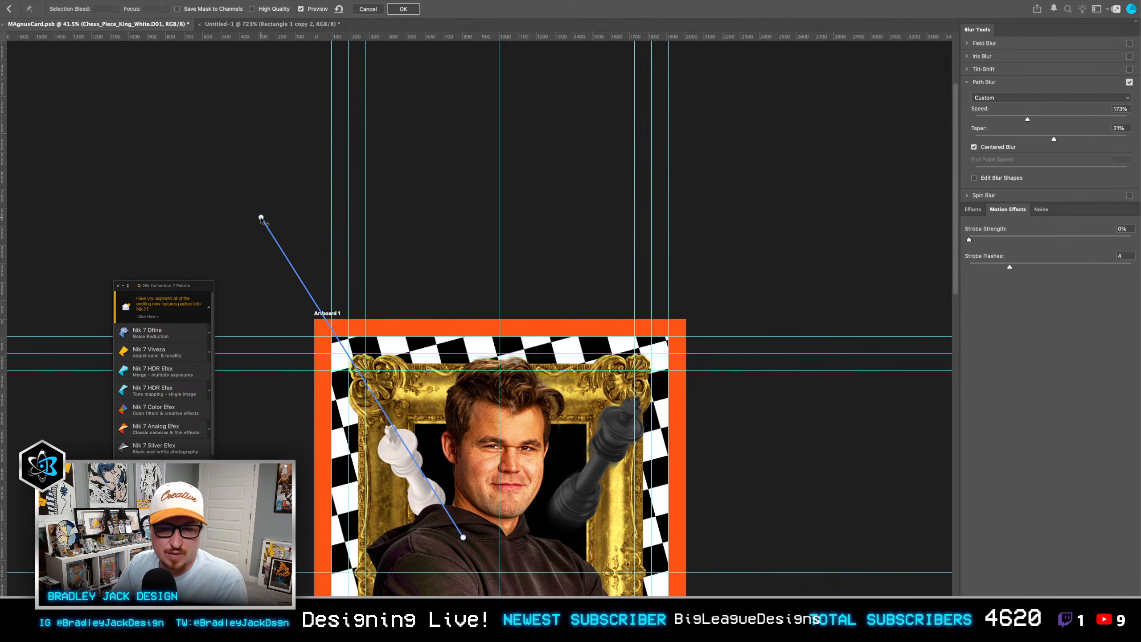
pyautogui.click(464, 538)
pyautogui.moveTo(463, 538); pyautogui.dragTo(459, 540)
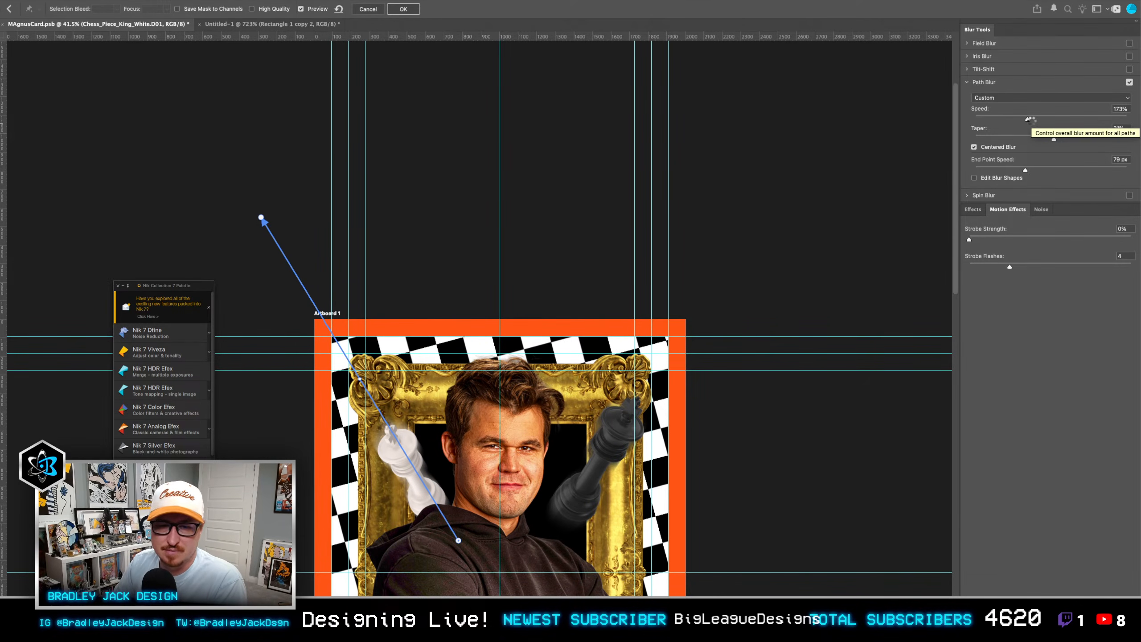
# Step: Apply the white king's path blur, then duplicate that layer to the top of the white king stack at 25% opacity
pyautogui.press('Return')
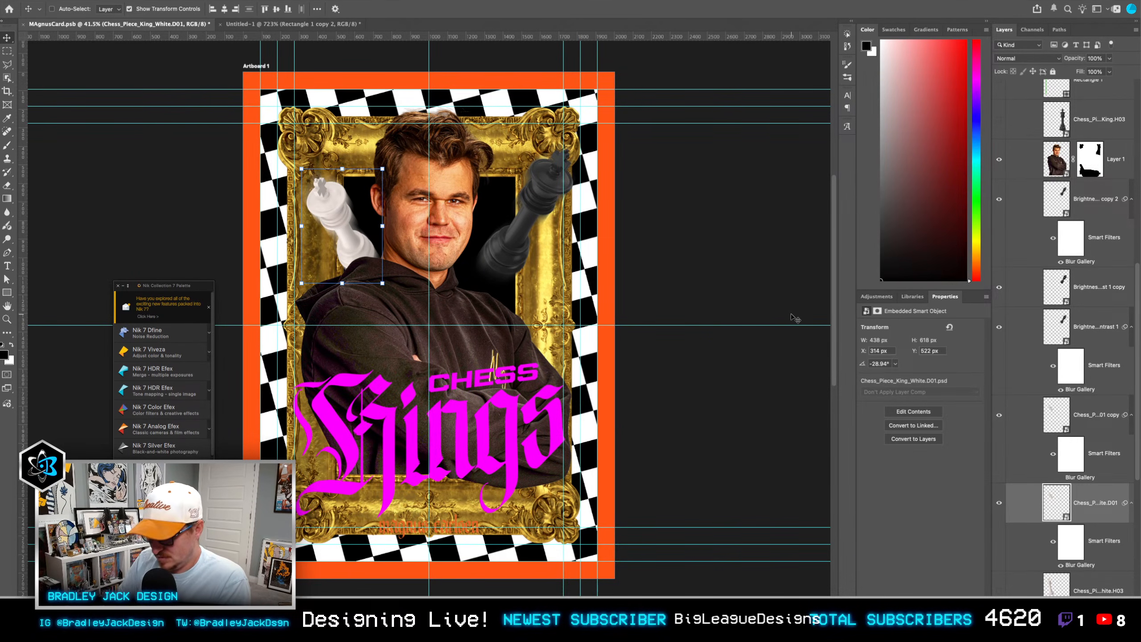
pyautogui.hotkey('ctrl', 'j')
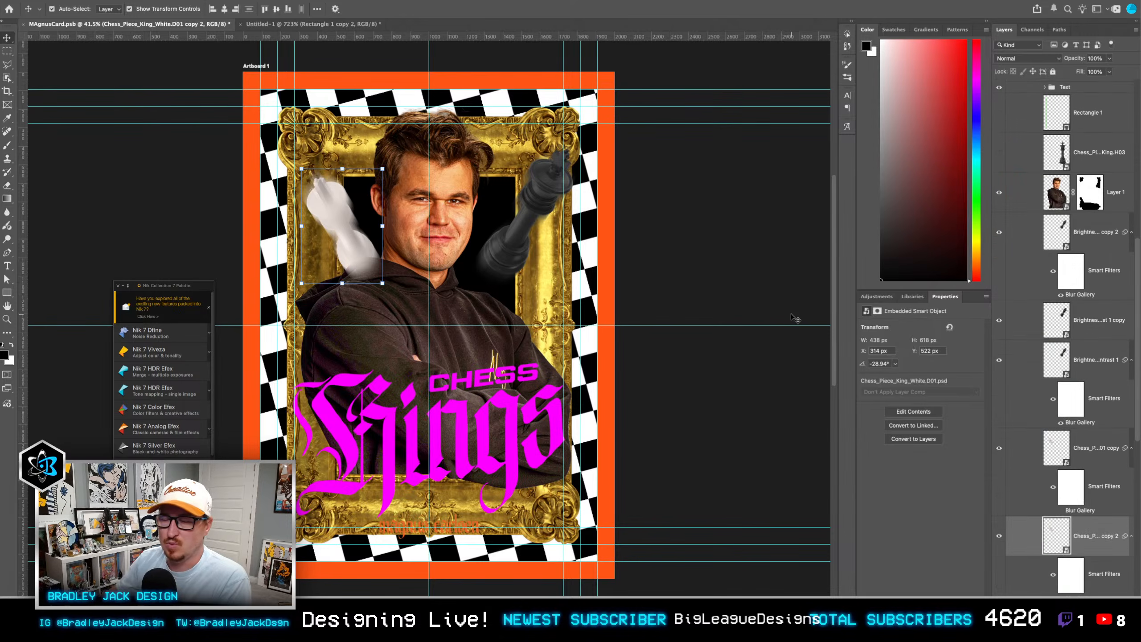
pyautogui.hotkey('ctrl', ']')
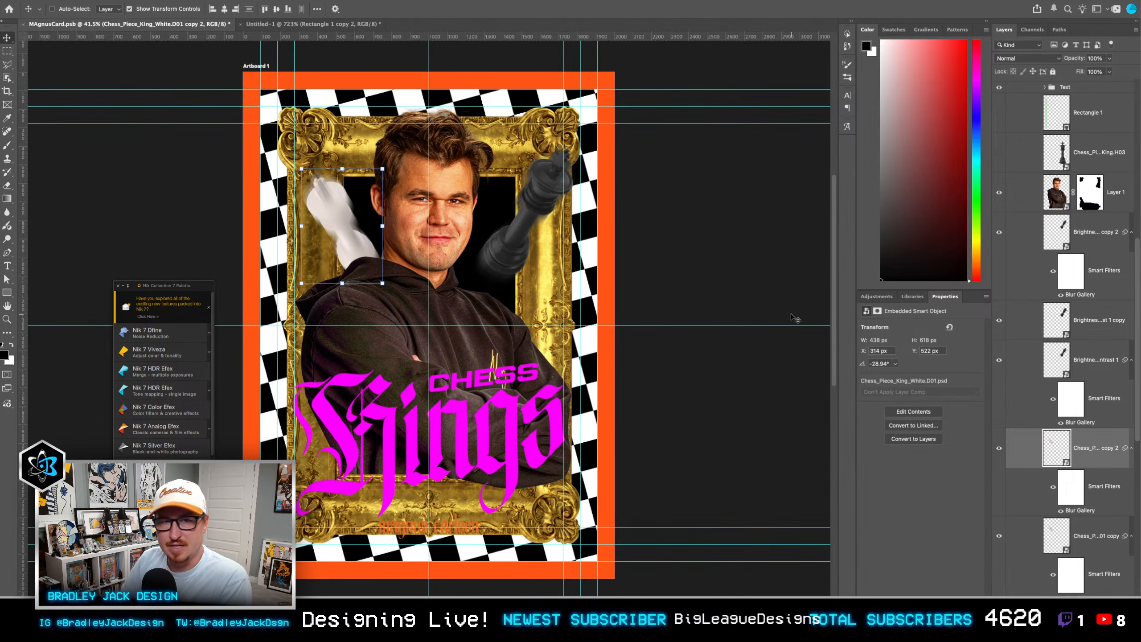
pyautogui.press('5')
pyautogui.press('2')
pyautogui.press('5')
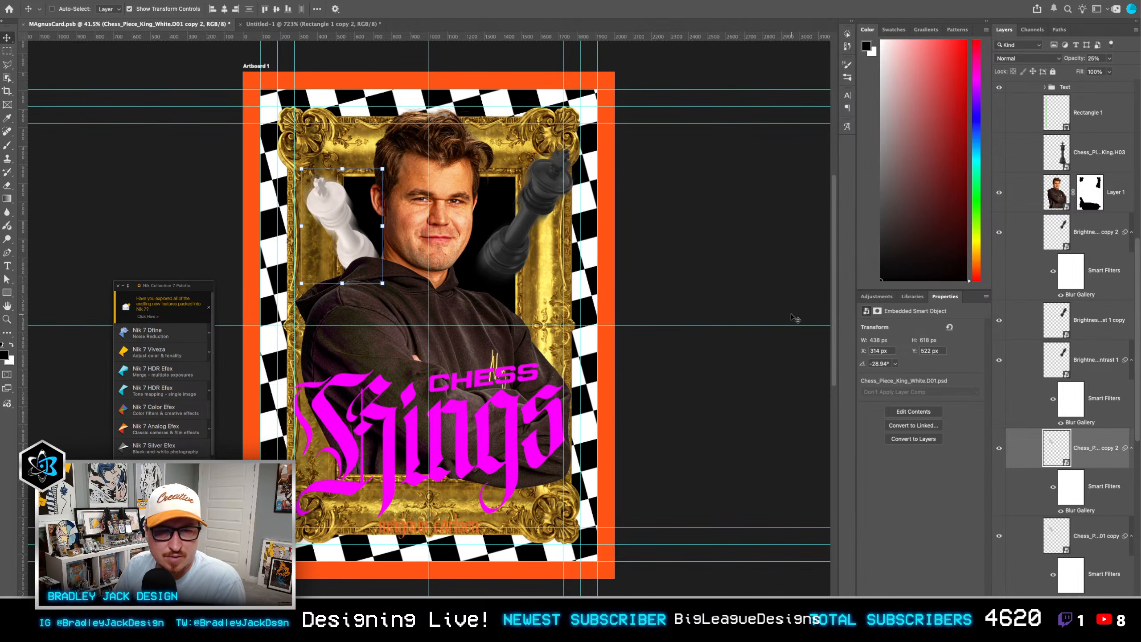
# Step: Group the three white king layers
pyautogui.scroll(-3, 1061, 479)
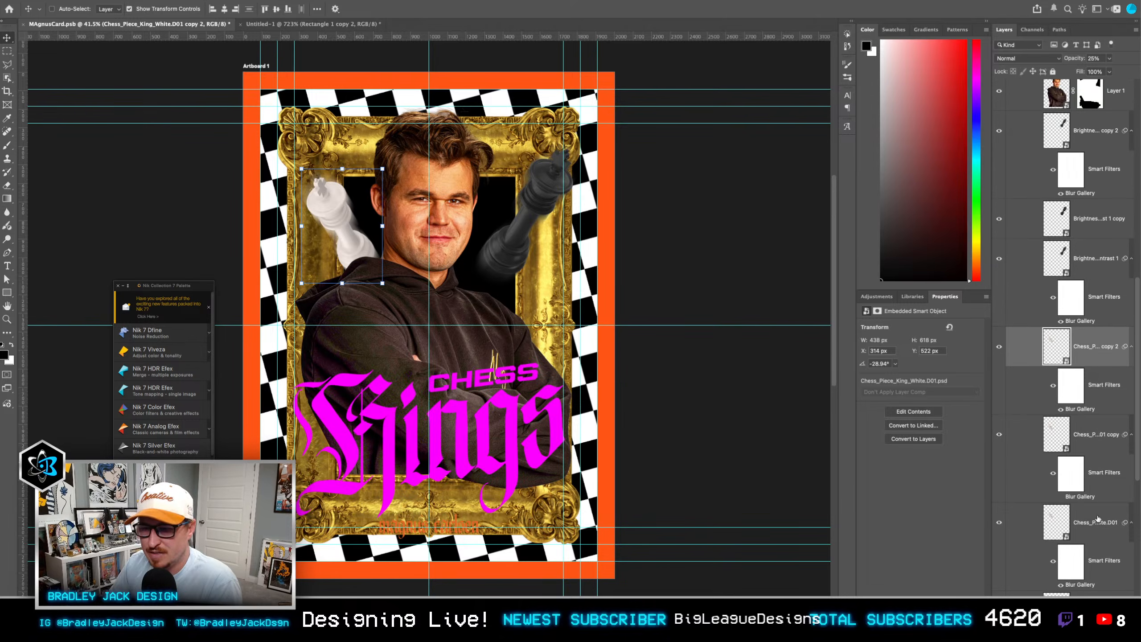
pyautogui.keyDown('shift'); pyautogui.click(1100, 526); pyautogui.keyUp('shift')
pyautogui.hotkey('ctrl', 'g')
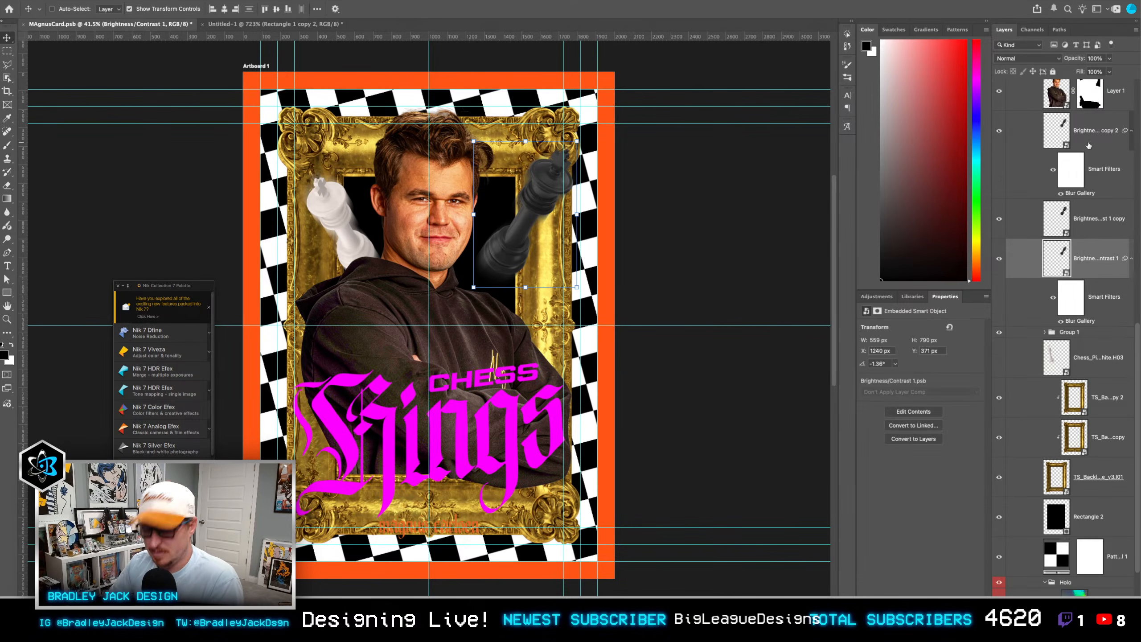
# Step: Group the three black king layers and name the group "Black Piece"
pyautogui.scroll(4, 1085, 157)
pyautogui.doubleClick(1069, 258)
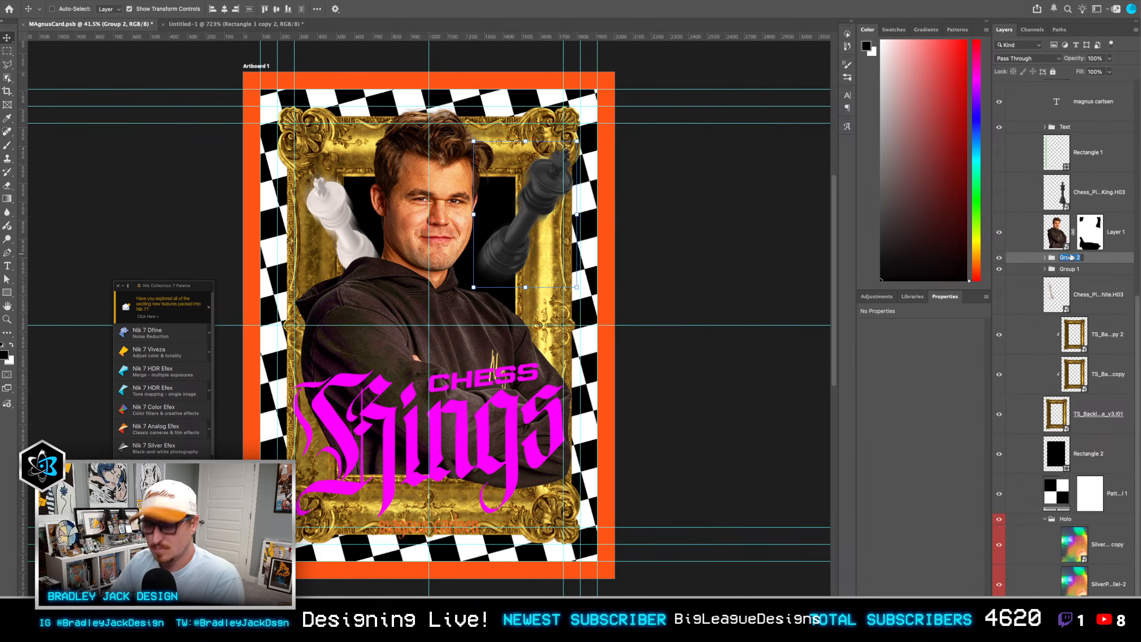
pyautogui.write('Black Piece')
pyautogui.press('Return')
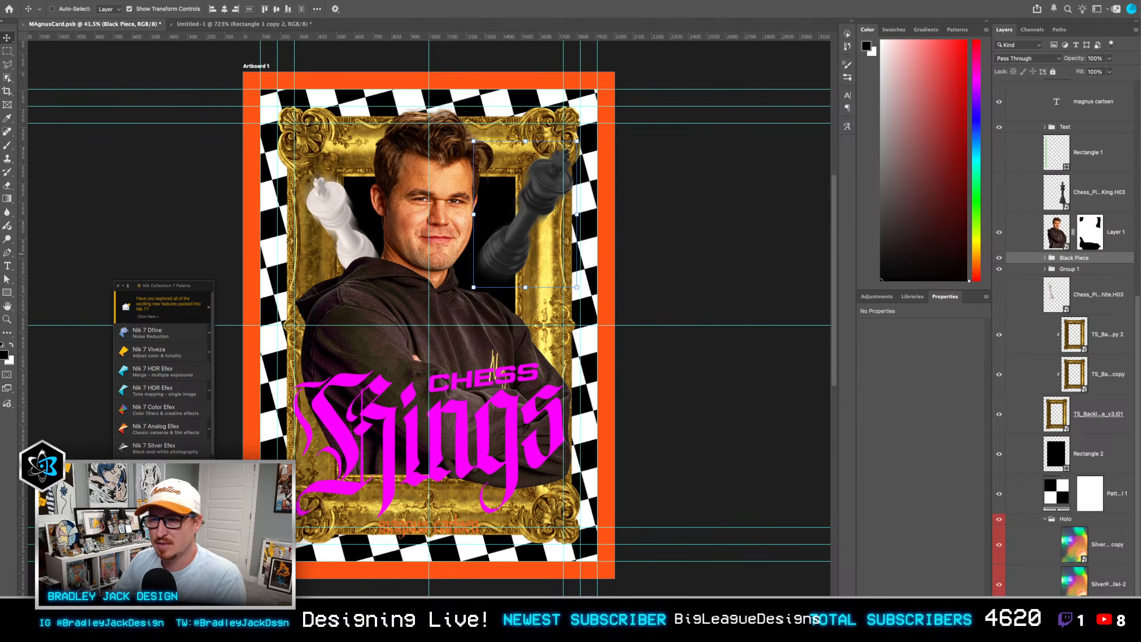
# Step: Rename the white king group as "White Piece"
pyautogui.doubleClick(1069, 269)
pyautogui.write('White Pice')
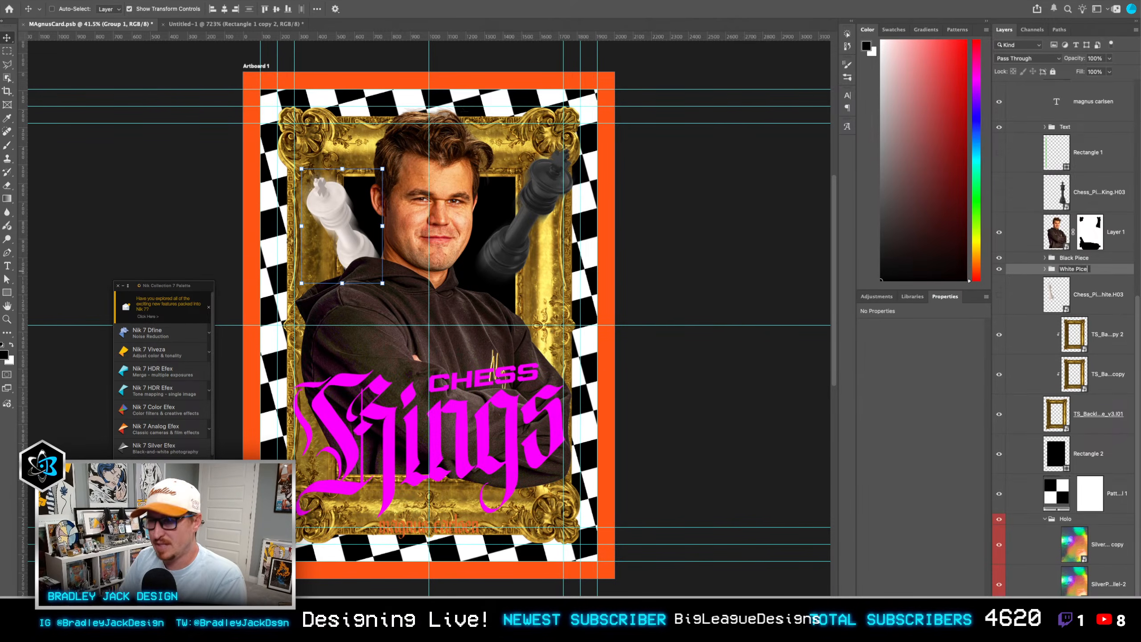
pyautogui.press('Return')
pyautogui.doubleClick(1078, 268)
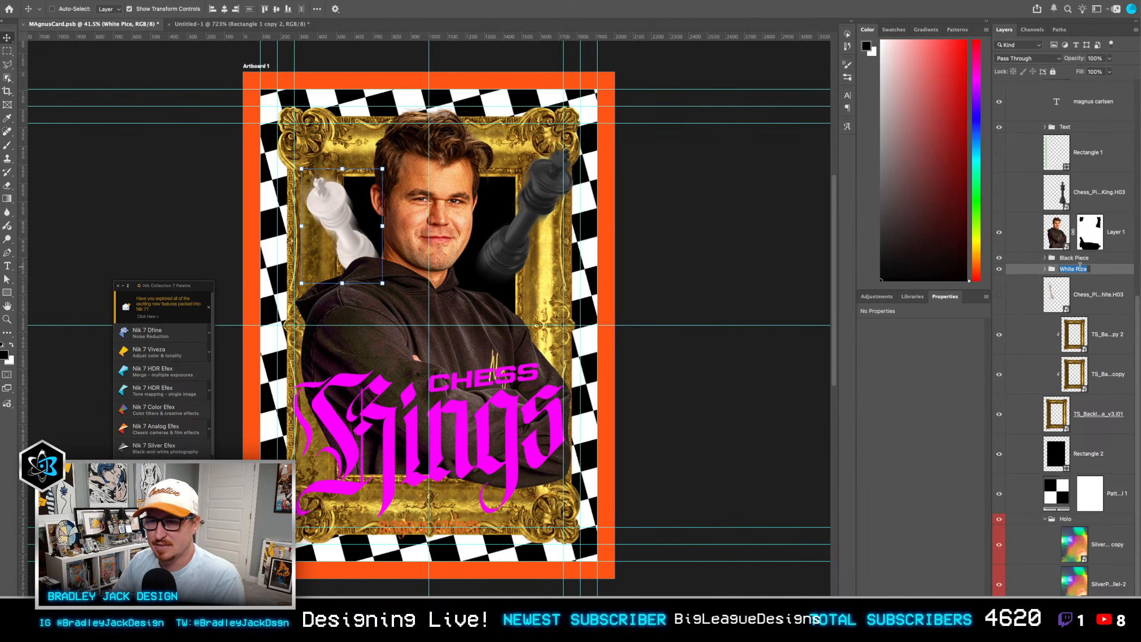
pyautogui.write('White Piece')
pyautogui.press('Return')
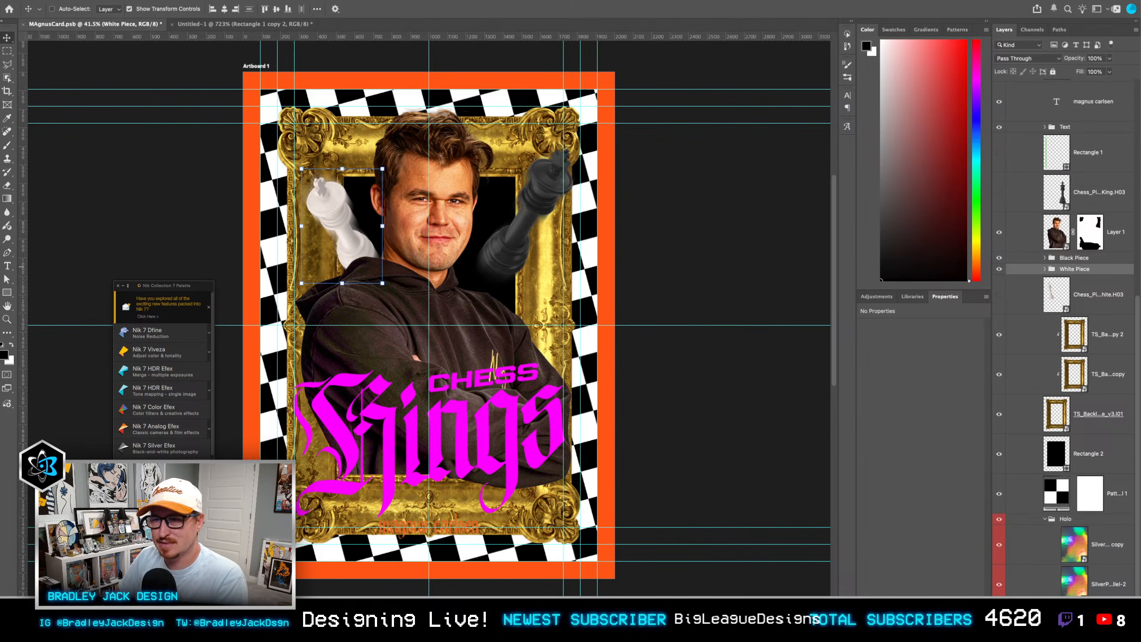
# Step: Nudge the White Piece group slightly left and rotate it about 2.1° clockwise
pyautogui.hotkey('shift', 'Left')
pyautogui.hotkey('shift', 'Right')
pyautogui.hotkey('shift', 'Left')
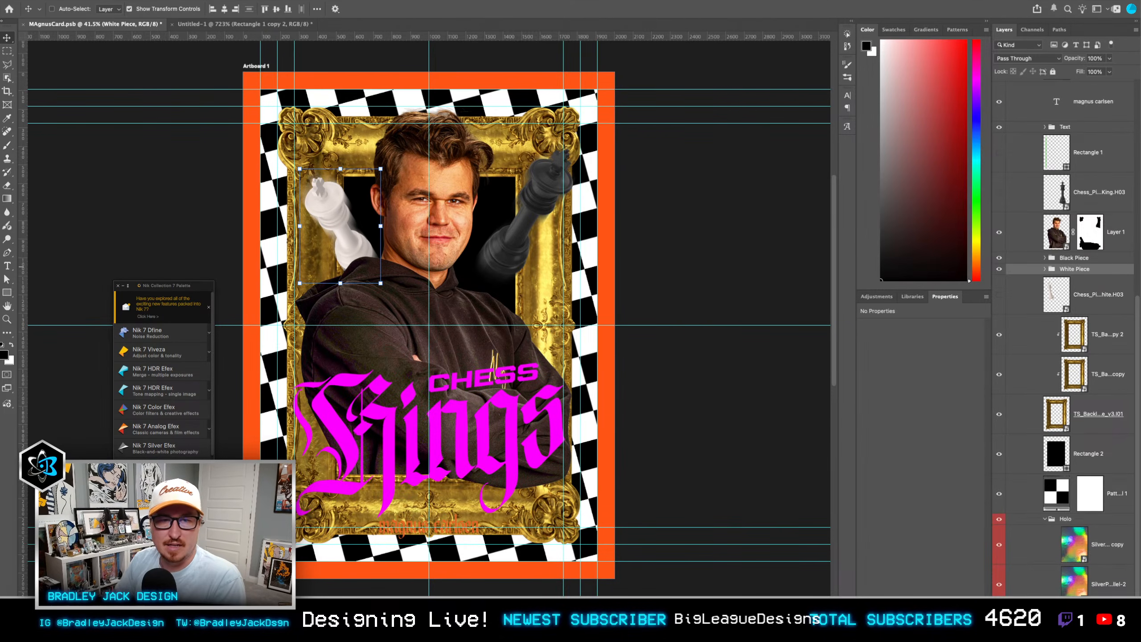
pyautogui.hotkey('ctrl', 't')
pyautogui.moveTo(406, 299); pyautogui.dragTo(403, 302)
pyautogui.press('Return')
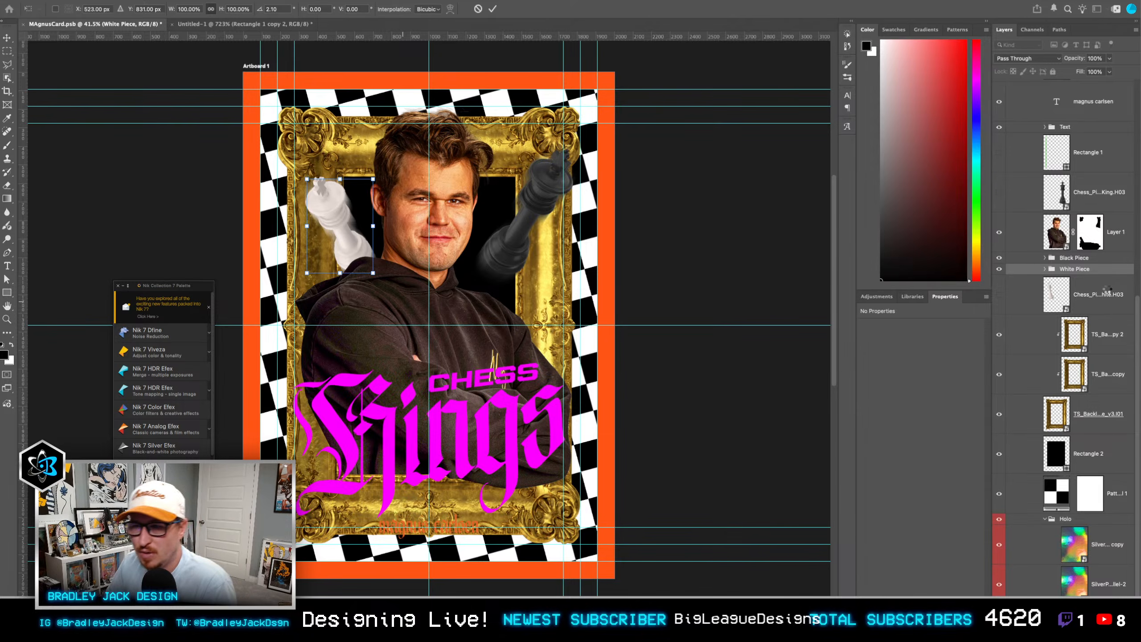
# Step: Rotate the Black Piece group about 2.5° counterclockwise
pyautogui.click(1084, 259)
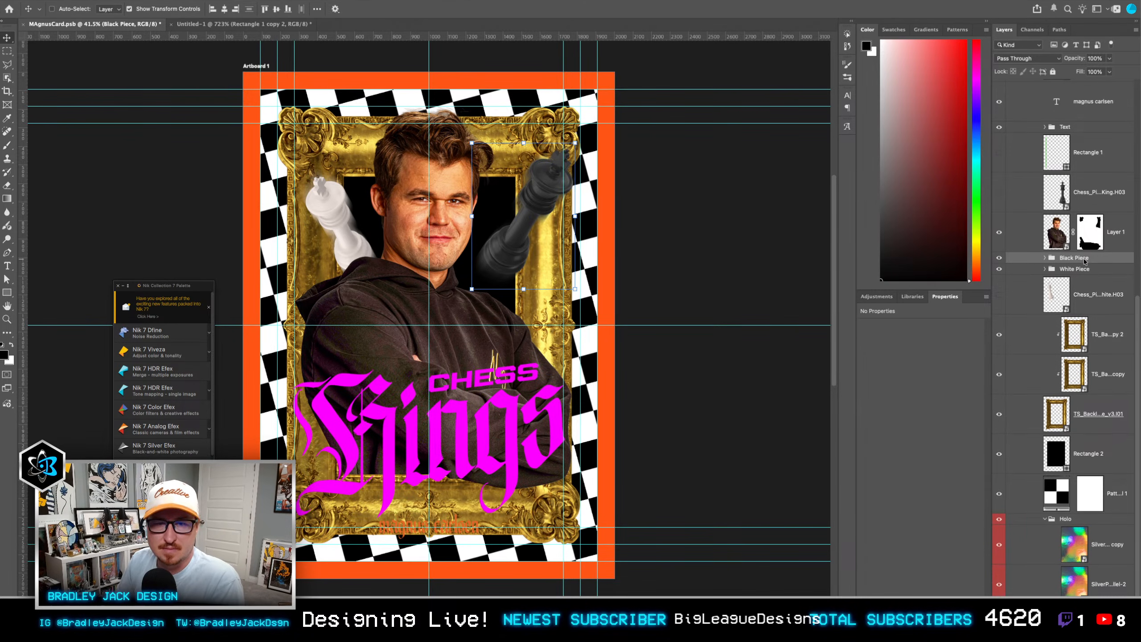
pyautogui.hotkey('ctrl', 't')
pyautogui.moveTo(584, 300); pyautogui.dragTo(586, 292)
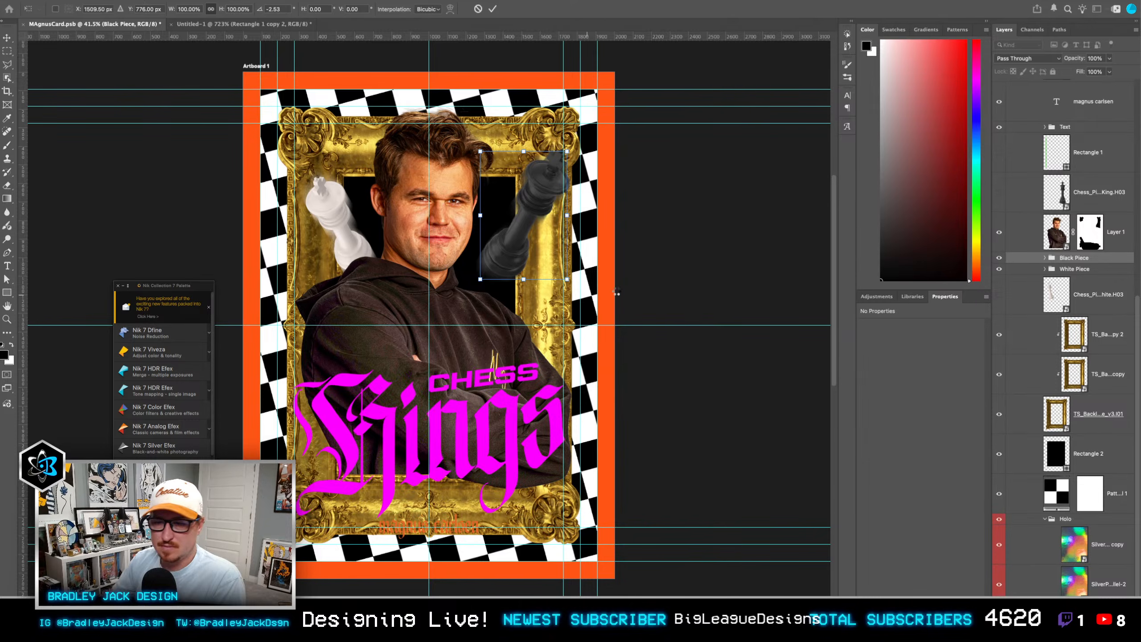
pyautogui.press('Return')
# Step: Duplicate the two SilverParallel-2 layers from the Holo group above the Text group, clipped to it
pyautogui.click(1103, 559)
pyautogui.keyDown('shift'); pyautogui.click(1108, 579); pyautogui.keyUp('shift')
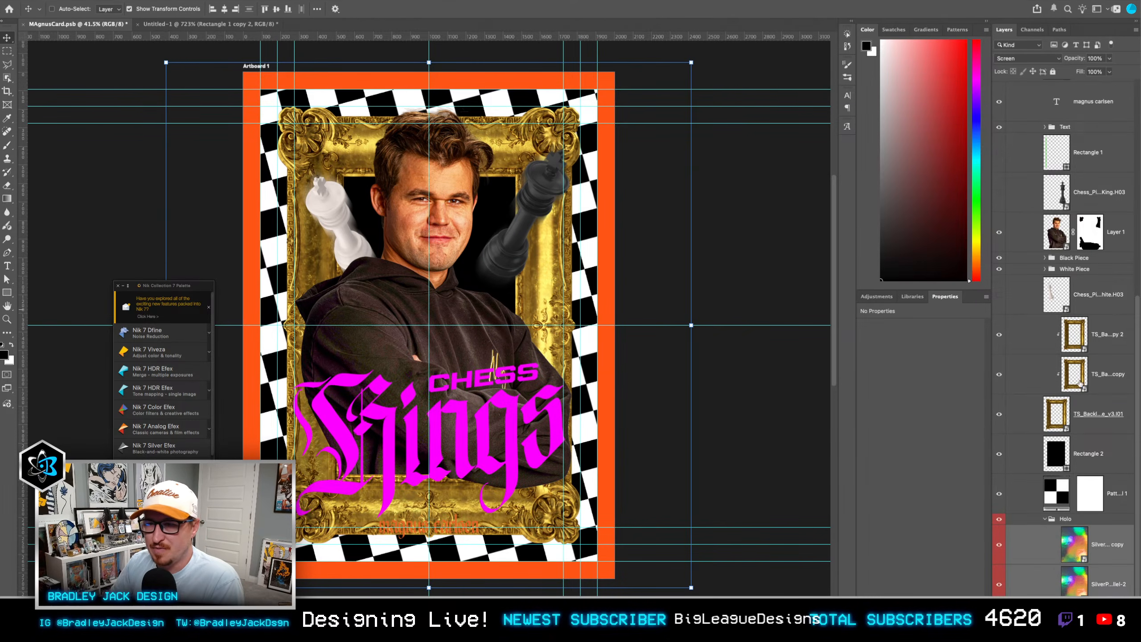
pyautogui.scroll(3, 1085, 322)
pyautogui.moveTo(1071, 201); pyautogui.dragTo(1073, 205)
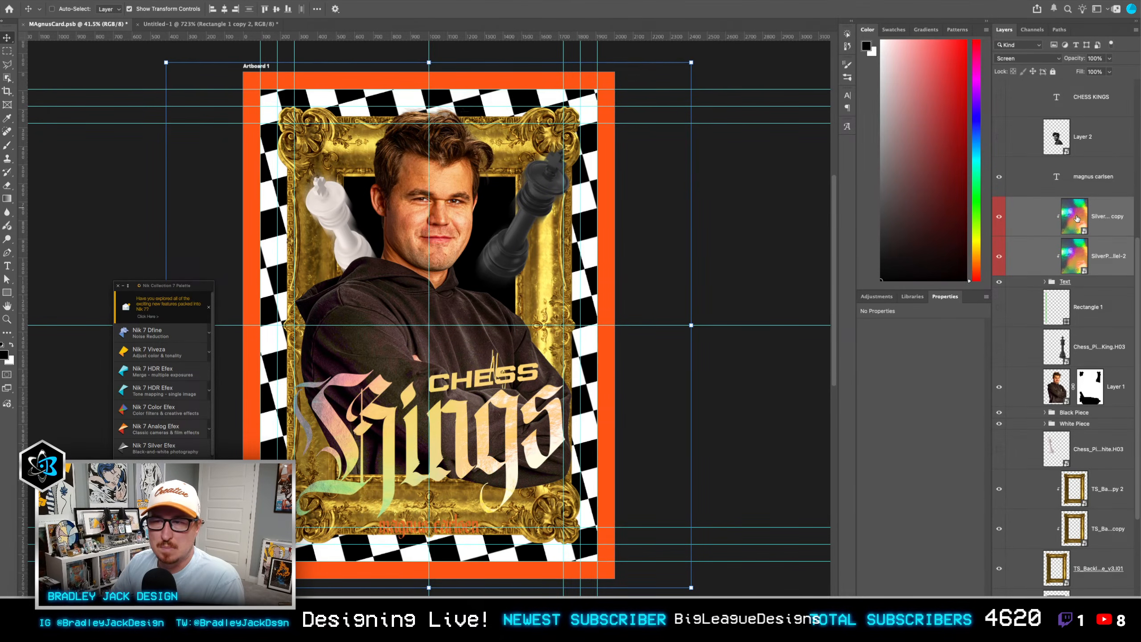
# Step: Expand the Text group and duplicate its Kings and Chess layers above the clipped holographic layers
pyautogui.click(1045, 281)
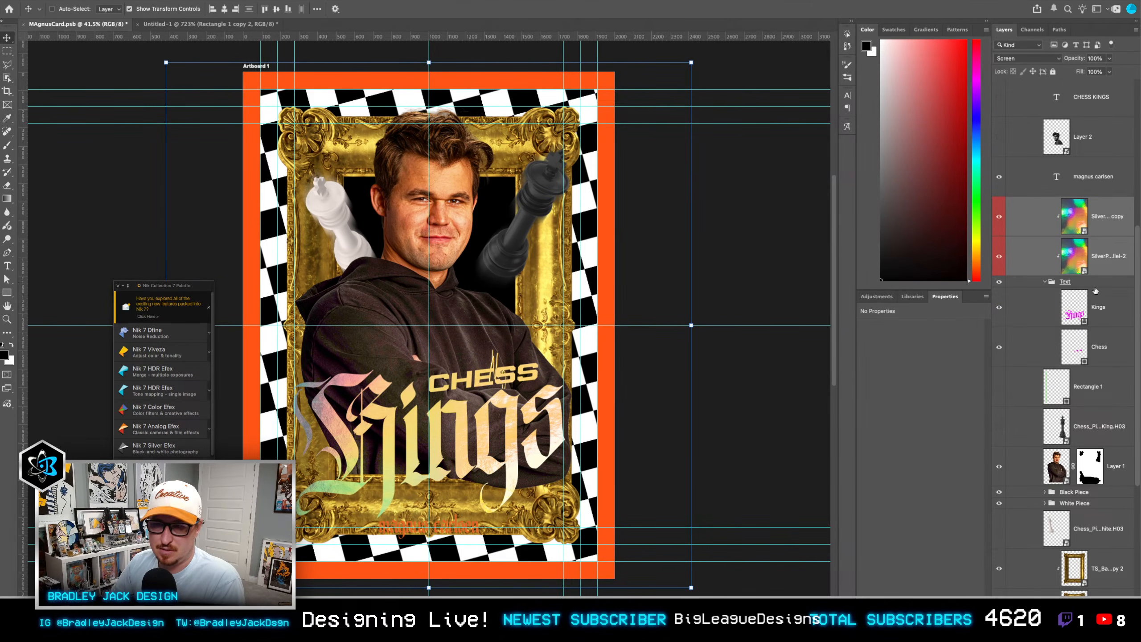
pyautogui.click(1096, 312)
pyautogui.keyDown('shift'); pyautogui.click(1097, 337); pyautogui.keyUp('shift')
pyautogui.moveTo(1097, 313); pyautogui.dragTo(1095, 212)
pyautogui.press('super+alt+c')
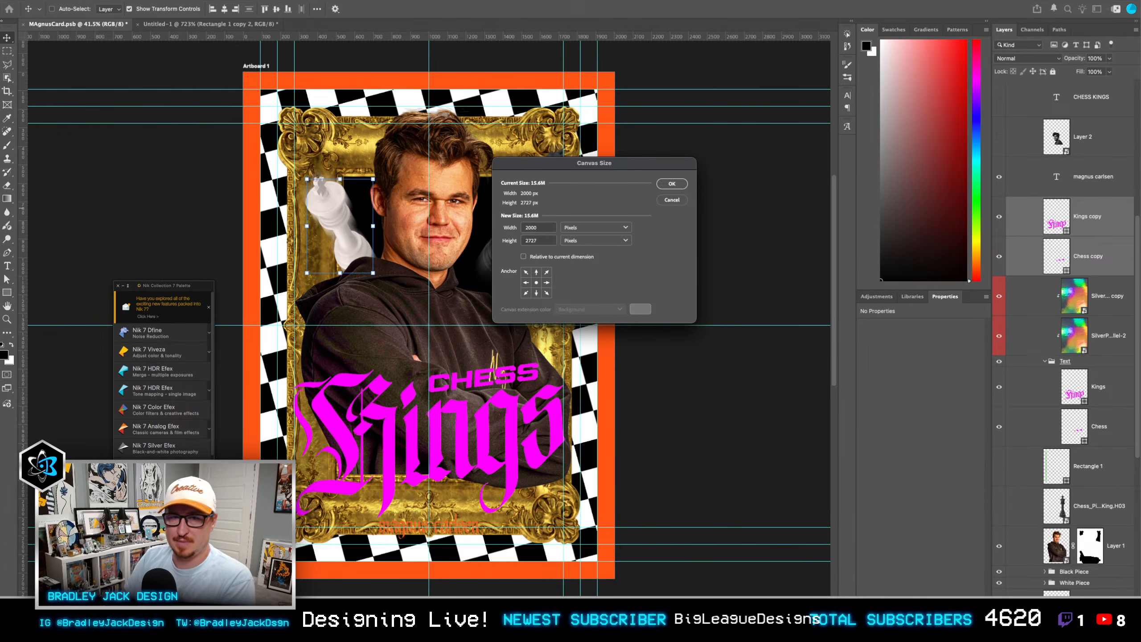
pyautogui.click(672, 202)
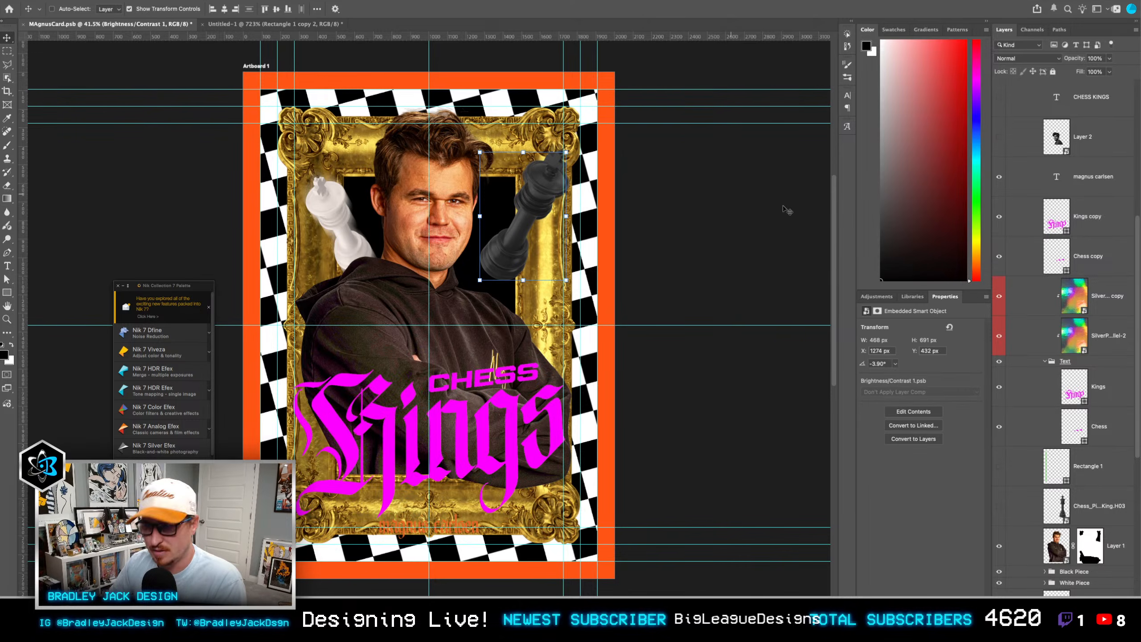
# Step: Set the Kings copy and Chess copy layers to Multiply and clip both to the Text group
pyautogui.click(1096, 383)
pyautogui.click(1091, 261)
pyautogui.keyDown('shift'); pyautogui.click(1089, 227); pyautogui.keyUp('shift')
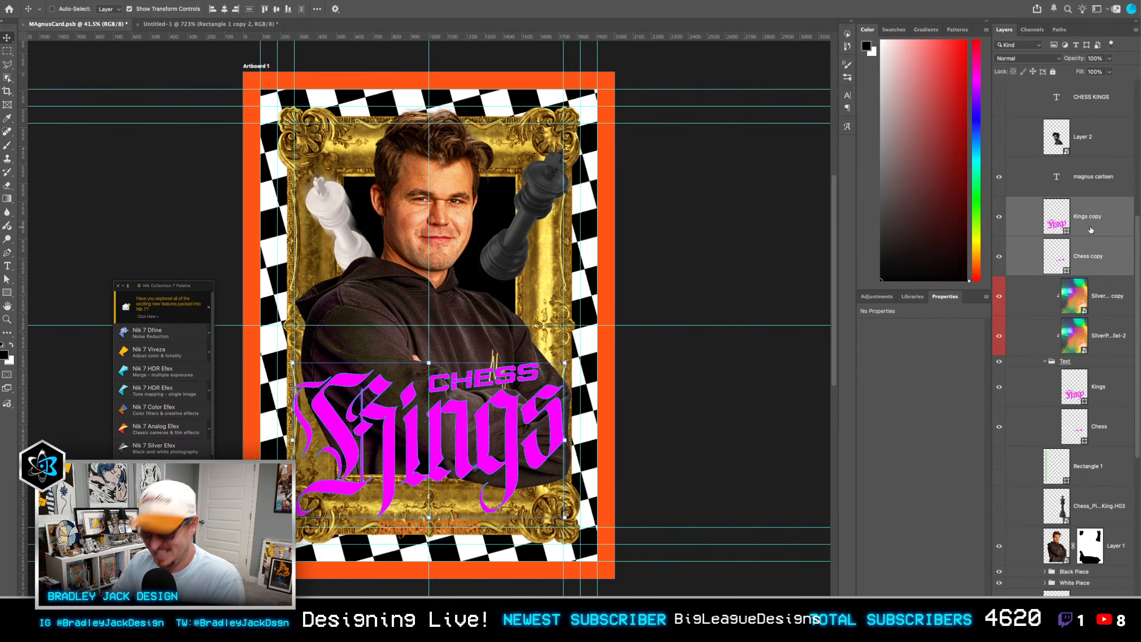
pyautogui.keyDown('alt'); pyautogui.click(1085, 275); pyautogui.keyUp('alt')
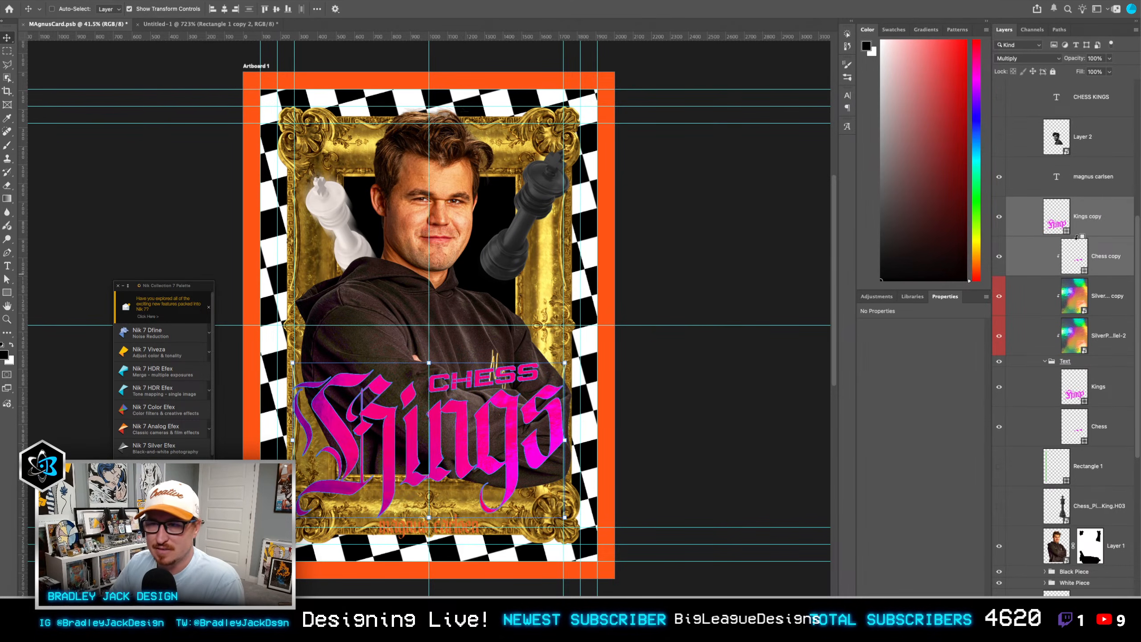
pyautogui.keyDown('alt'); pyautogui.click(1078, 235); pyautogui.keyUp('alt')
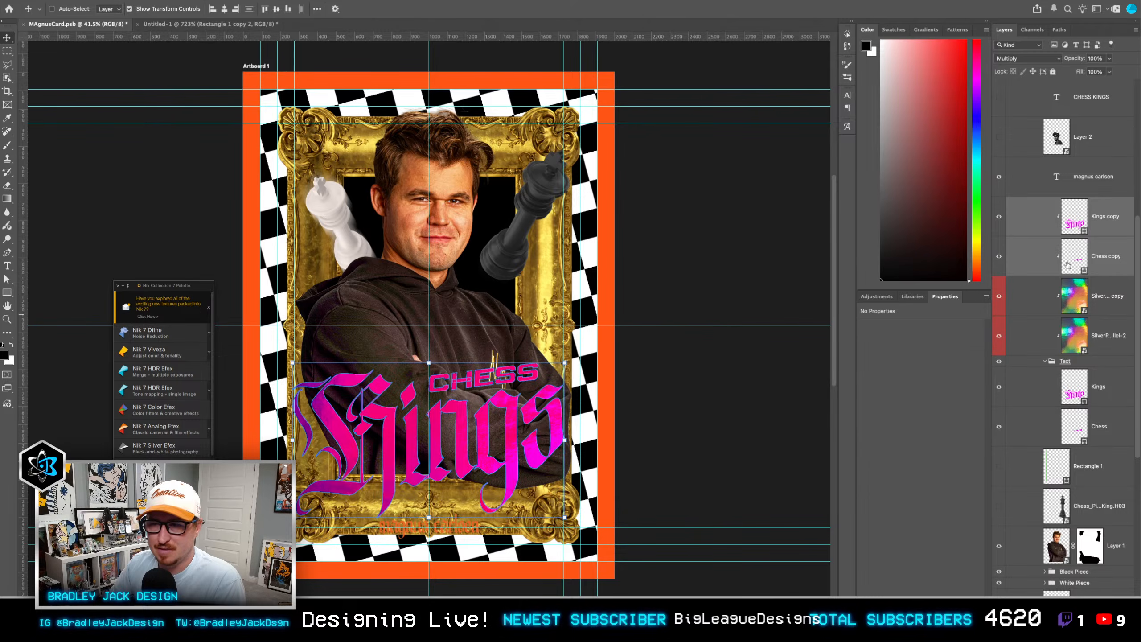
# Step: Try a green fill on the Kings copy and Chess copy shapes, then undo it
pyautogui.press('u')
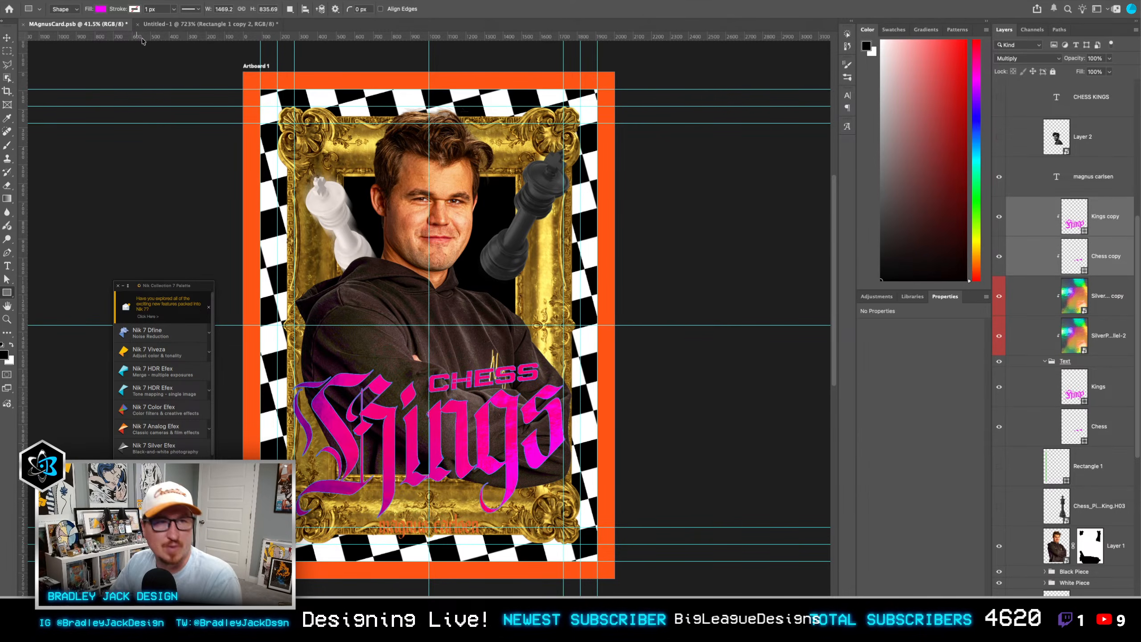
pyautogui.click(100, 9)
pyautogui.click(78, 54)
pyautogui.press('v')
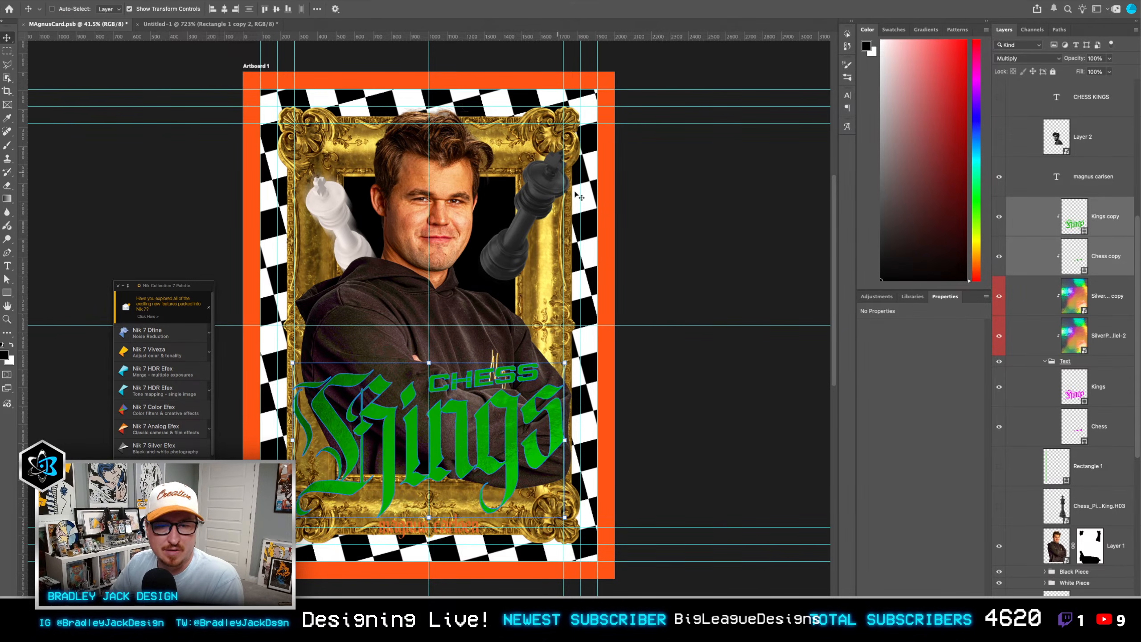
pyautogui.hotkey('ctrl', 'z')
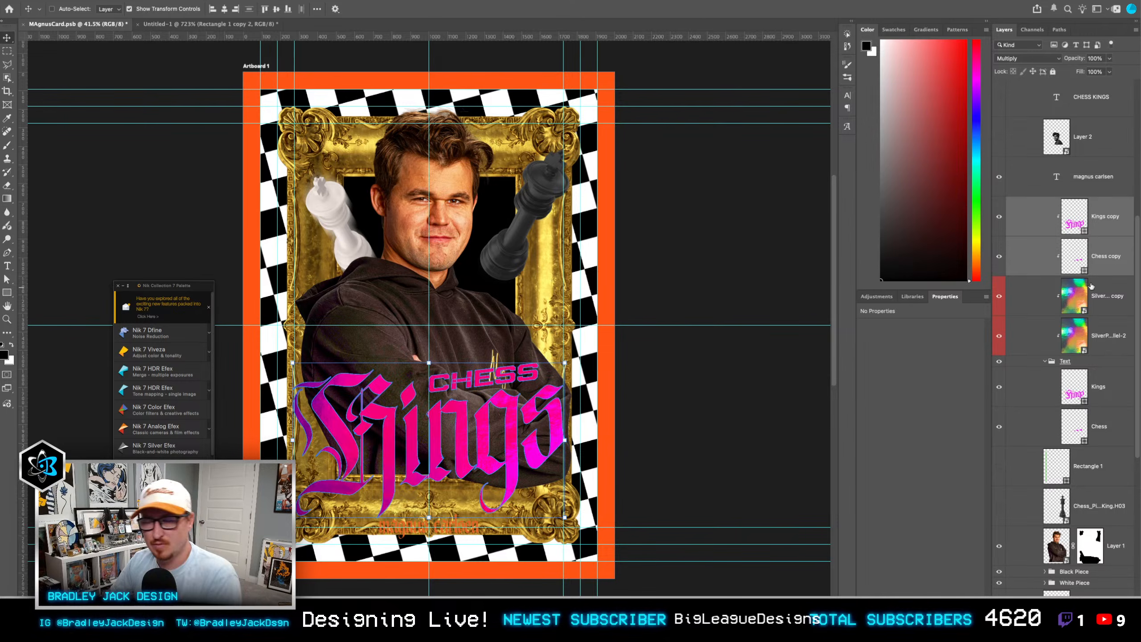
# Step: Change the "magnus carlsen" text at the bottom of the card to black
pyautogui.click(1099, 299)
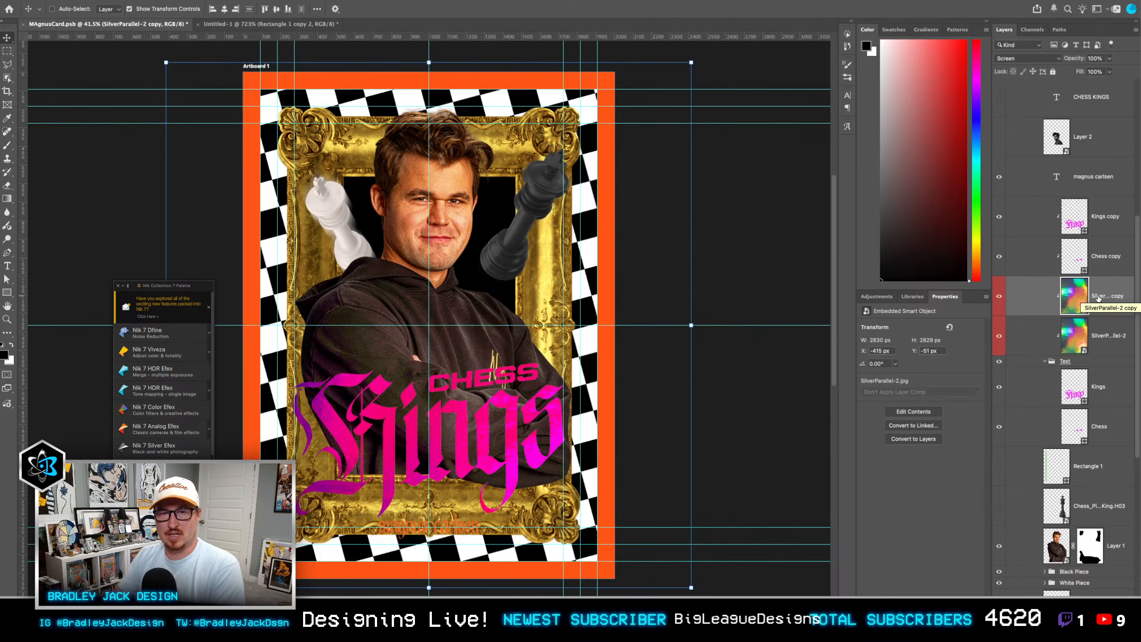
pyautogui.doubleClick(468, 536)
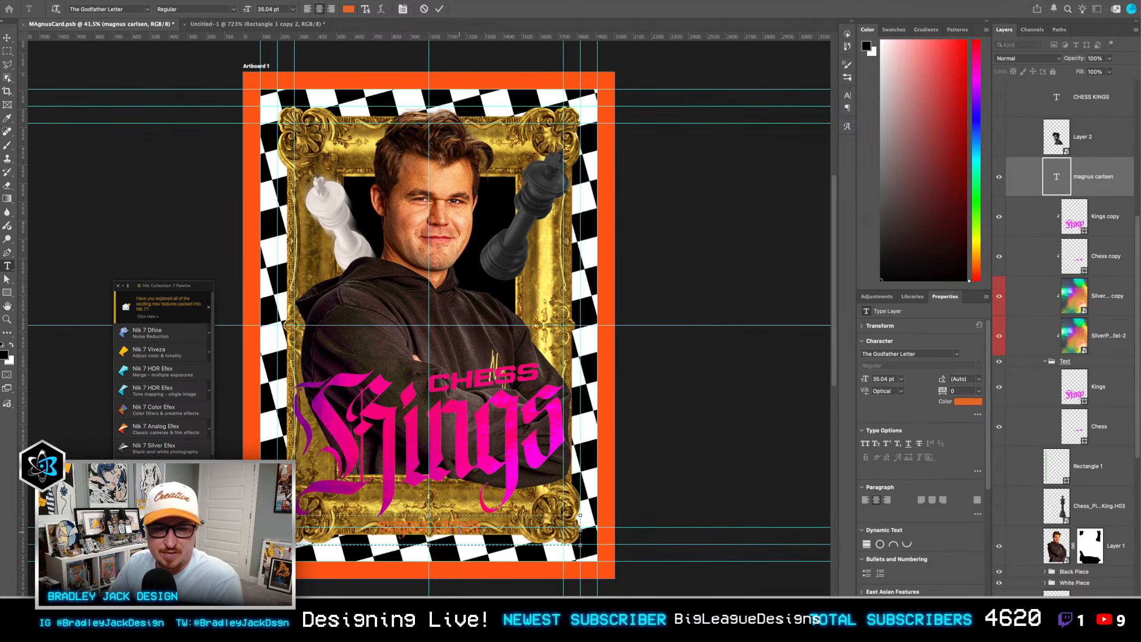
pyautogui.hotkey('ctrl', 'a')
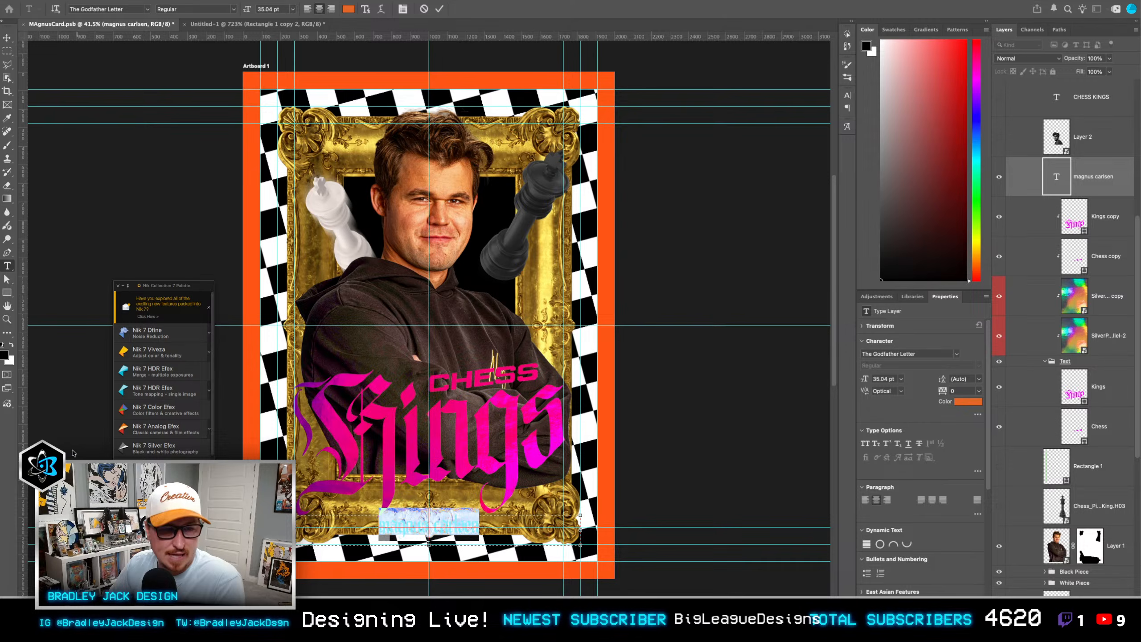
pyautogui.click(11, 345)
pyautogui.click(12, 345)
pyautogui.hotkey('ctrl', 'Return')
pyautogui.press('v')
# Step: Expand the Black Piece group, select its lowest Brightness/Contrast 1 layer and switch its Blur Gallery filter off and back on
pyautogui.moveTo(471, 424); pyautogui.dragTo(568, 419)
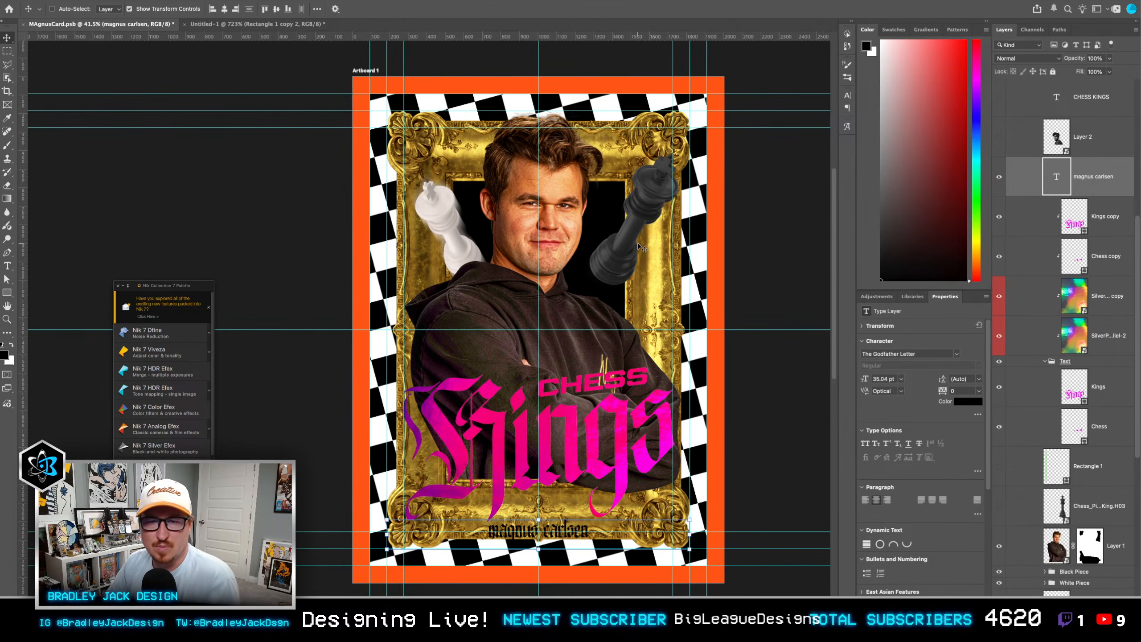
pyautogui.scroll(2, 637, 243)
pyautogui.rightClick(638, 176)
pyautogui.click(669, 279)
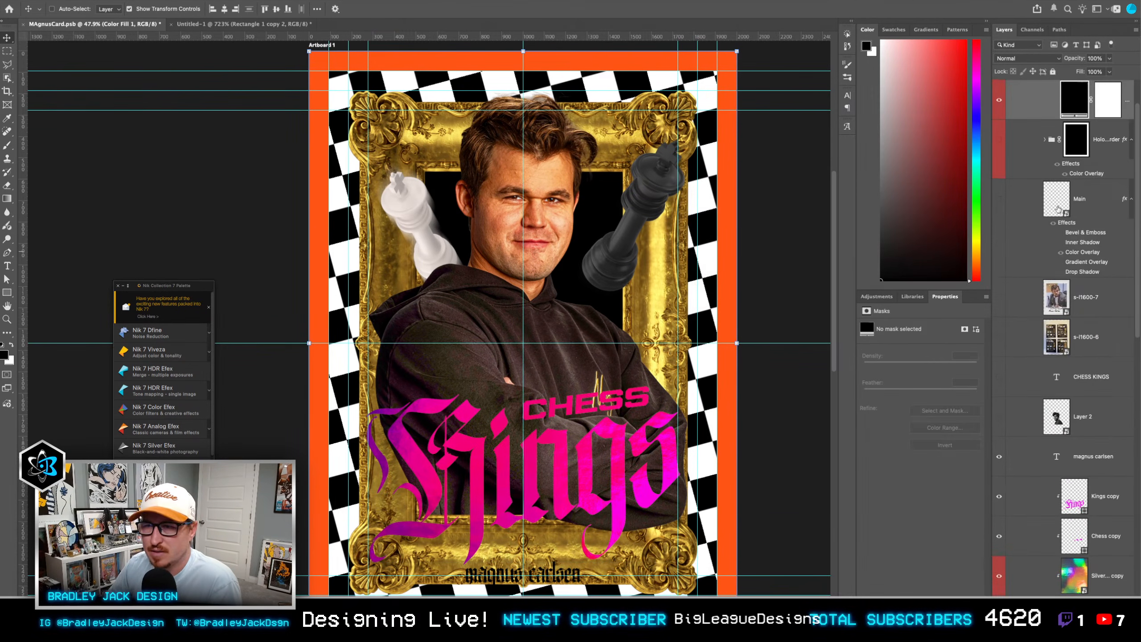
pyautogui.scroll(2, 1059, 209)
pyautogui.rightClick(651, 154)
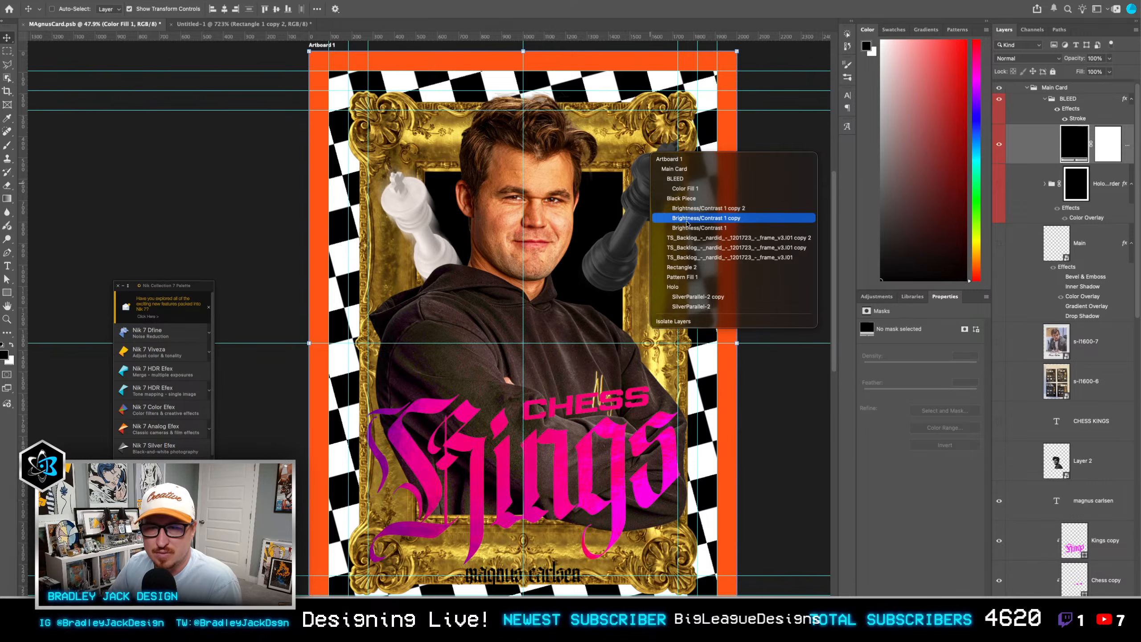
pyautogui.click(737, 248)
pyautogui.scroll(-2, 1067, 461)
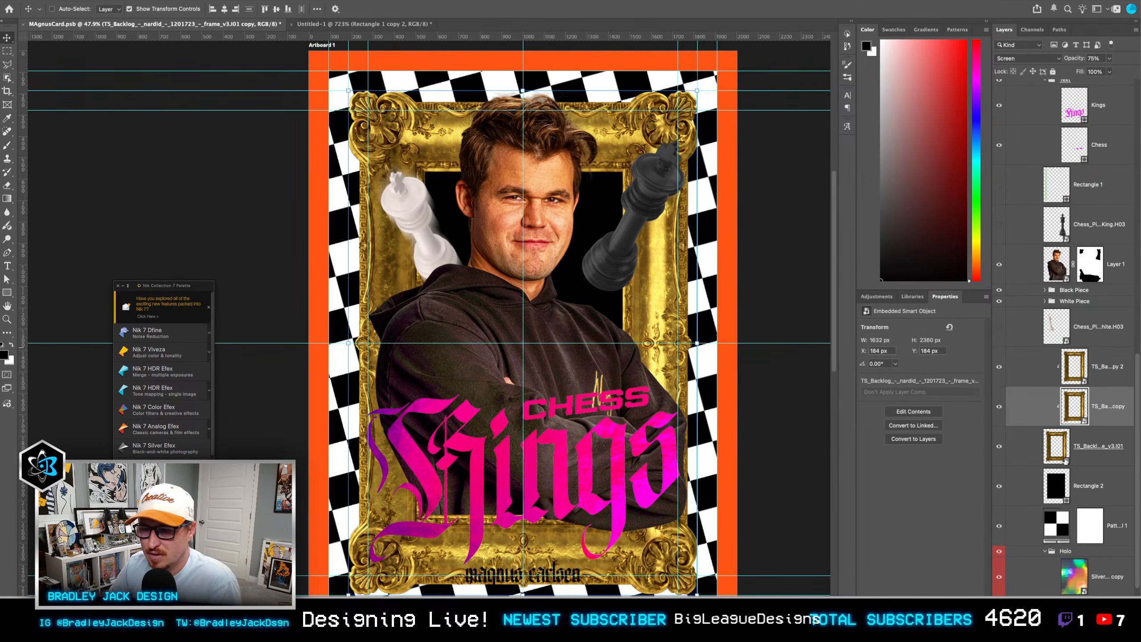
pyautogui.click(1046, 290)
pyautogui.scroll(-1, 1086, 407)
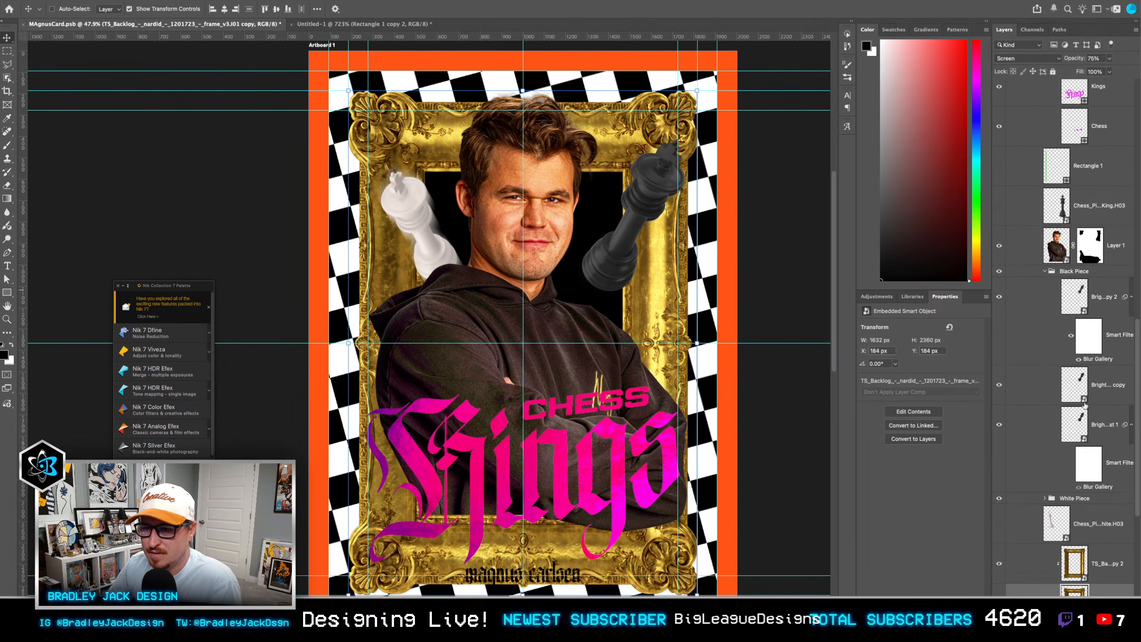
pyautogui.click(1072, 474)
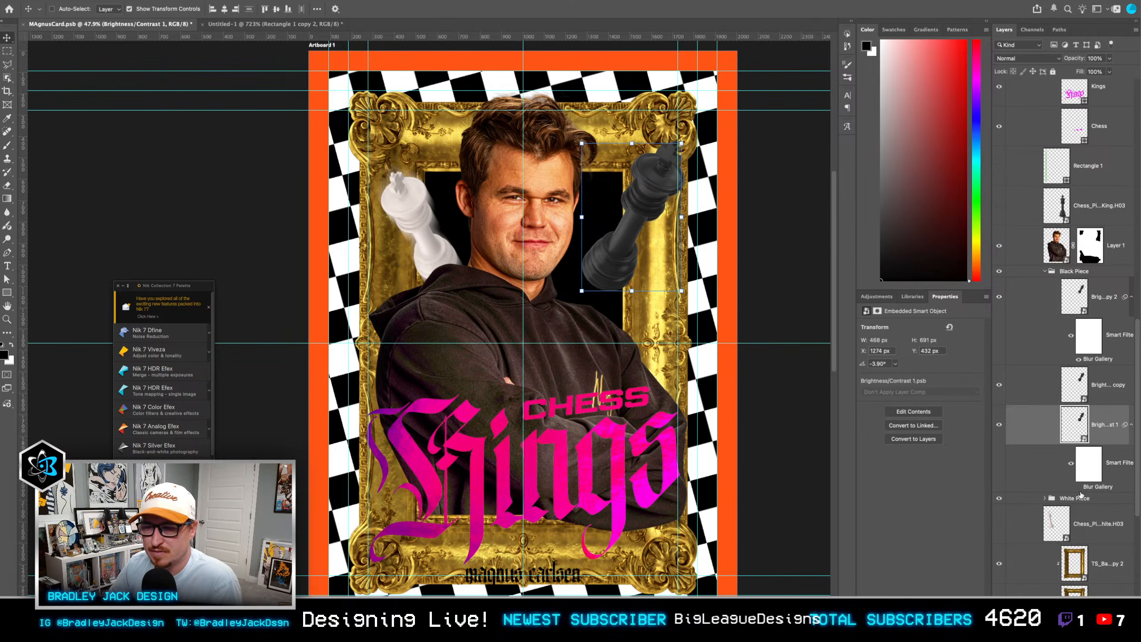
pyautogui.click(1079, 487)
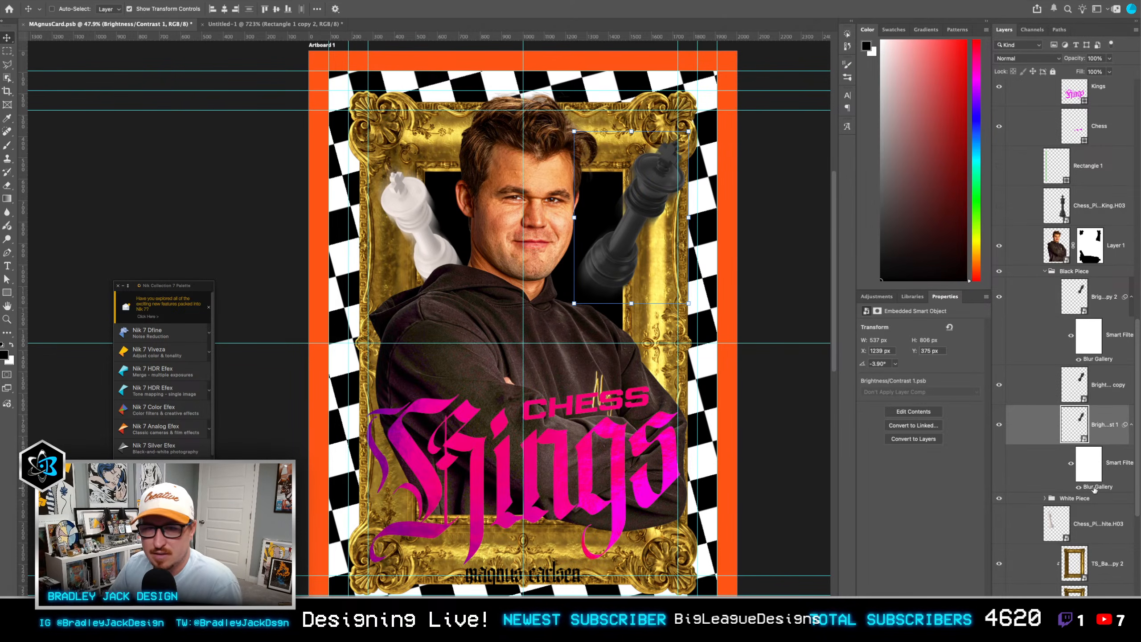
# Step: Move the blurred Brightness/Contrast 1 black king to X 1254 px, Y 365 px and save the card file
pyautogui.hotkey('ctrl', 's')
pyautogui.moveTo(699, 380); pyautogui.dragTo(734, 375)
pyautogui.scroll(-2, 753, 373)
pyautogui.scroll(1, 730, 376)
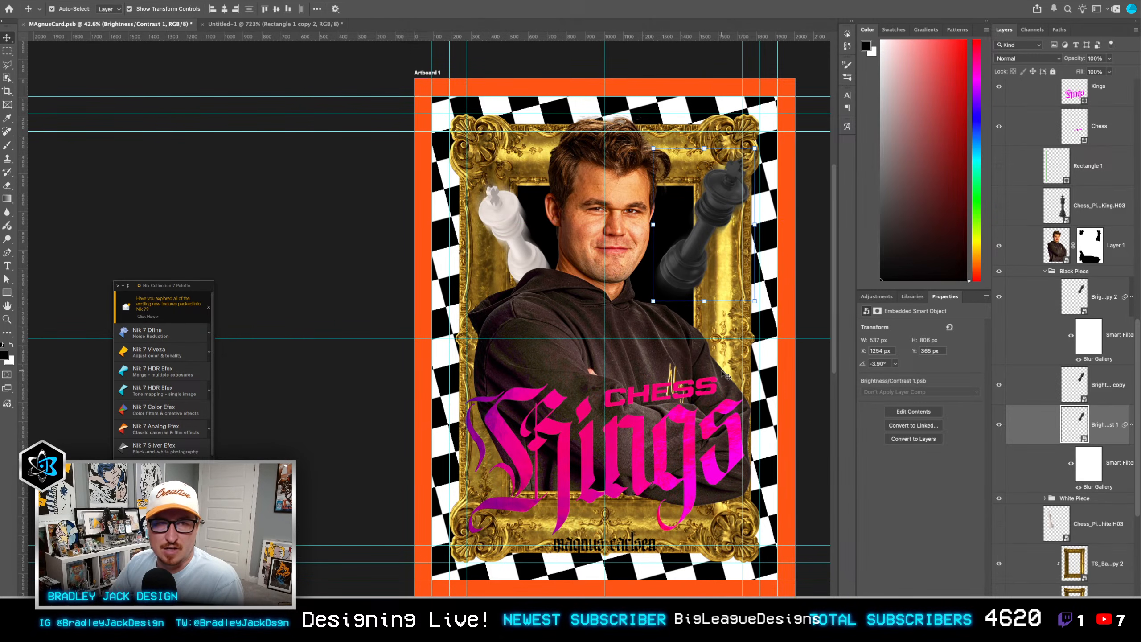
pyautogui.hotkey('ctrl', 's')
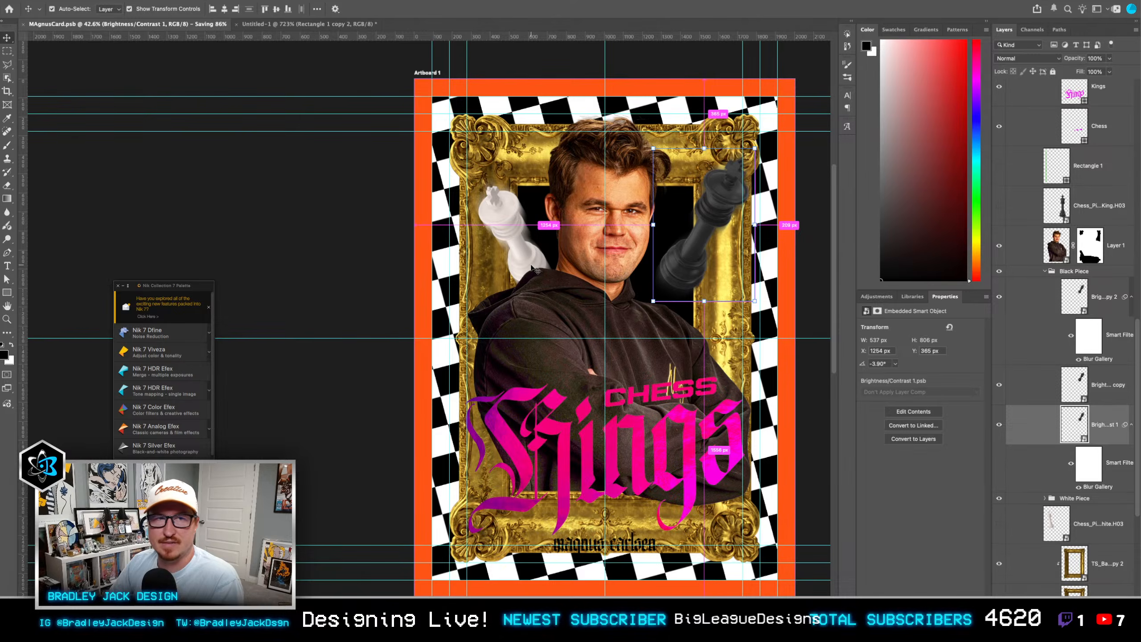
# Step: In the Vert-StraightOn mockup, hide the Rookie Text and Black Front layers and open the design placeholder's smart object contents
pyautogui.press('super+h')
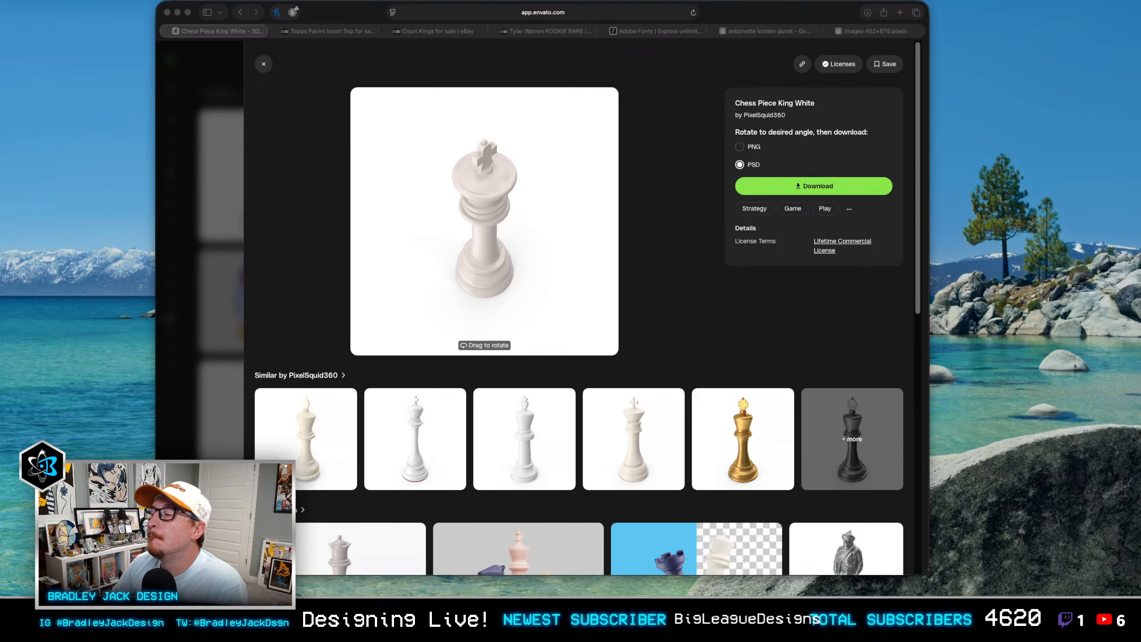
pyautogui.press('super+Tab')
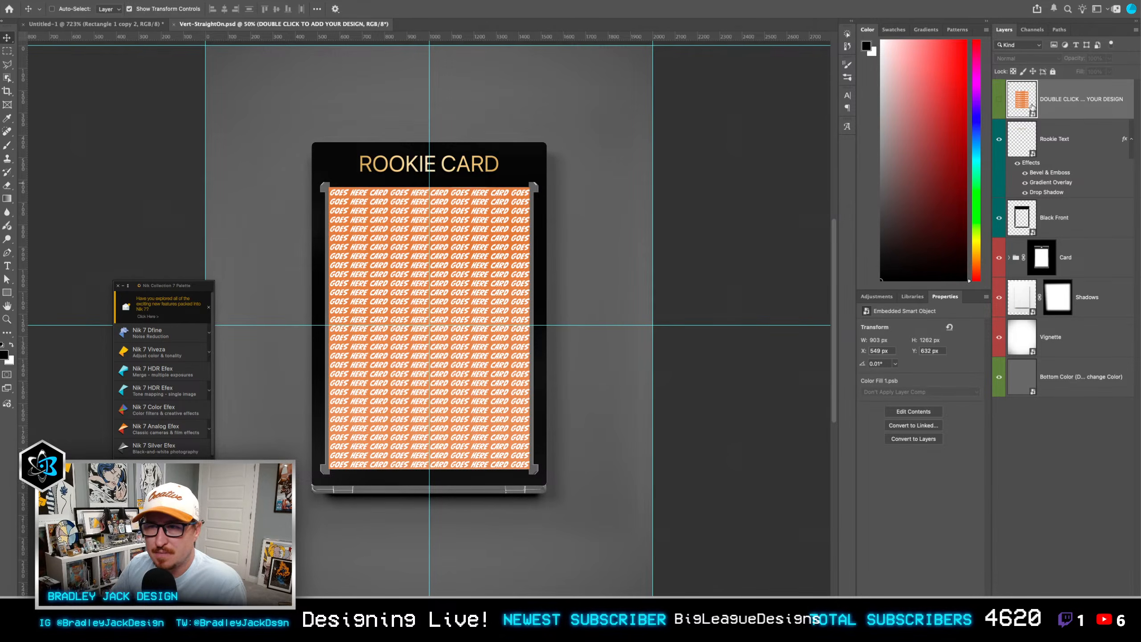
pyautogui.click(999, 146)
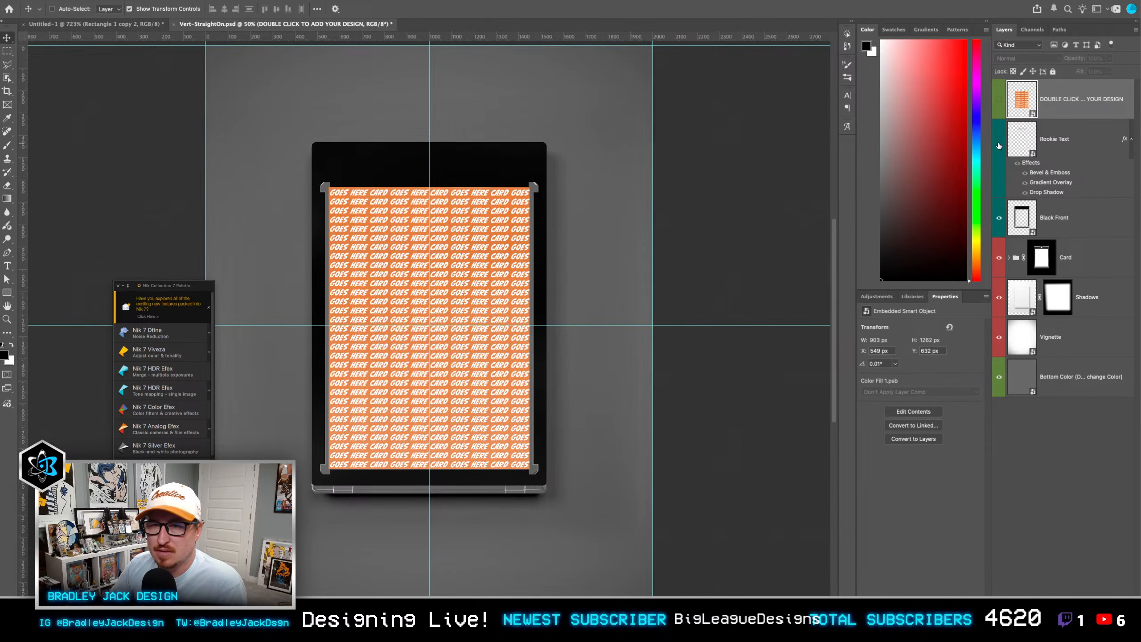
pyautogui.click(999, 218)
pyautogui.doubleClick(1022, 100)
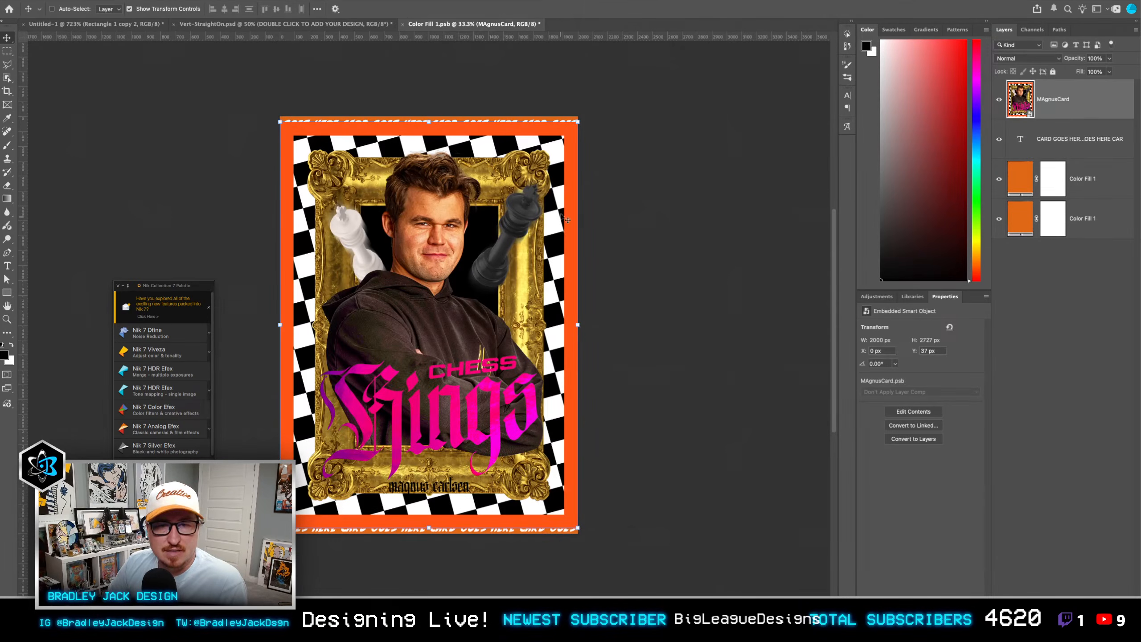
# Step: Enlarge the placed MAgnusCard to about 2206 × 3008 px so its orange border falls outside the canvas, and save the smart object
pyautogui.moveTo(578, 122); pyautogui.dragTo(597, 105)
pyautogui.press('Return')
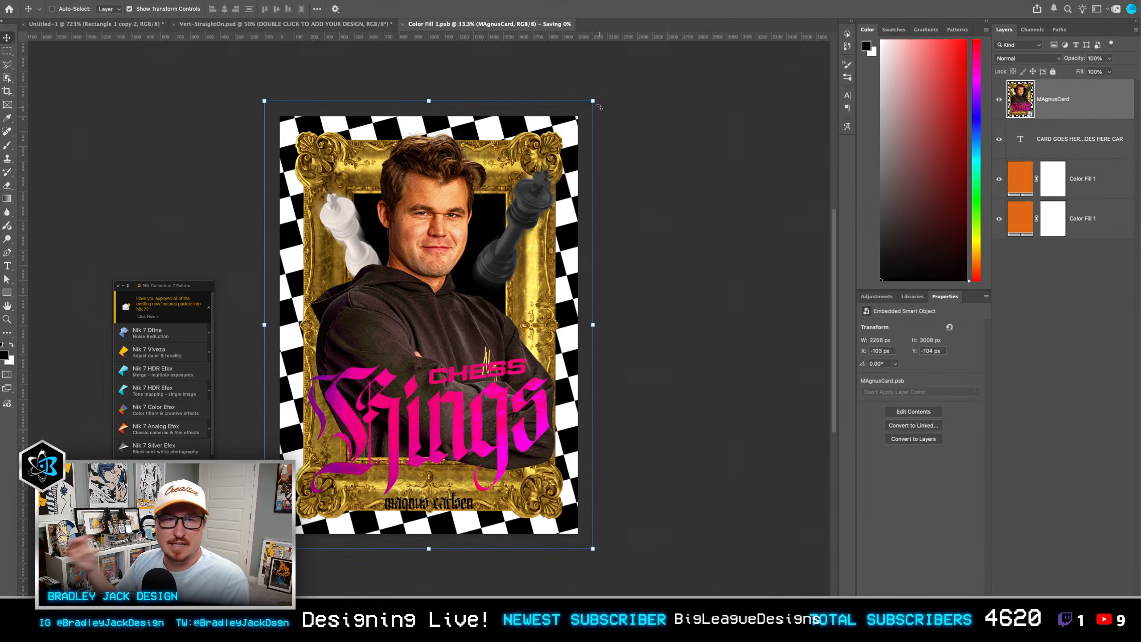
pyautogui.hotkey('ctrl', 's')
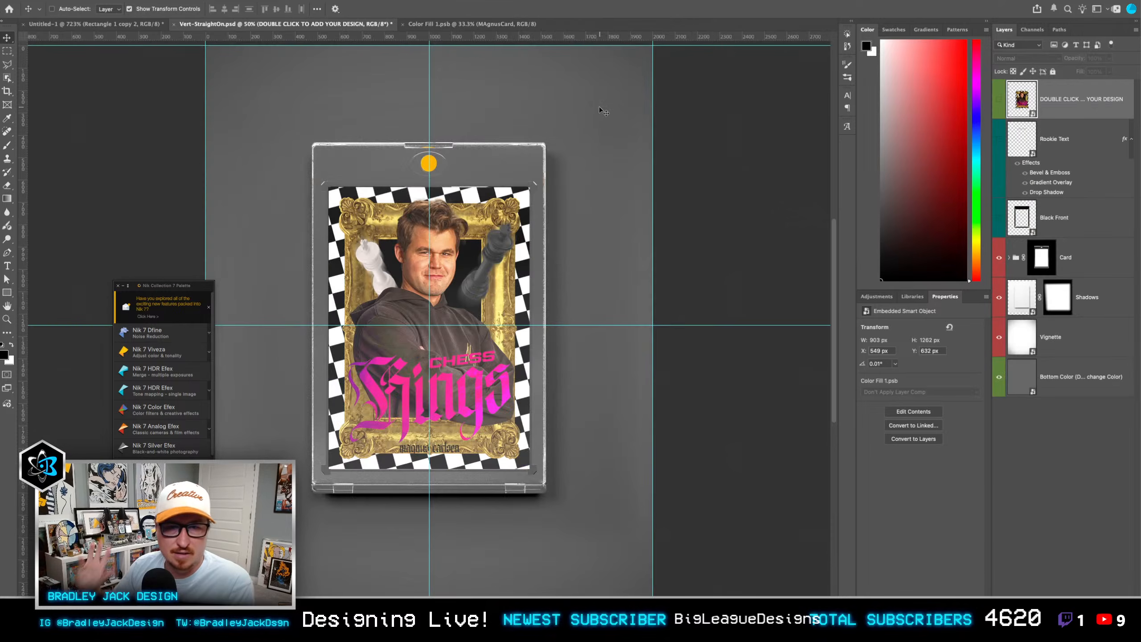
# Step: Add a pattern fill layer above the mockup's Bottom Color layer and choose the black-and-white checkerboard pattern
pyautogui.click(1054, 383)
pyautogui.click(1045, 611)
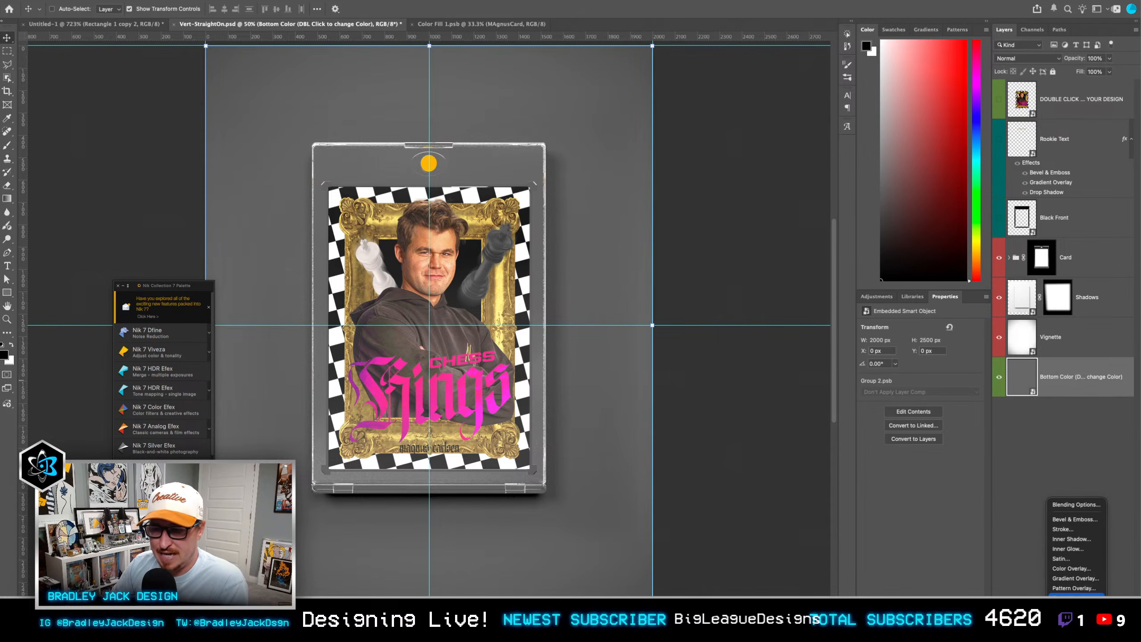
pyautogui.click(1020, 576)
pyautogui.click(1045, 612)
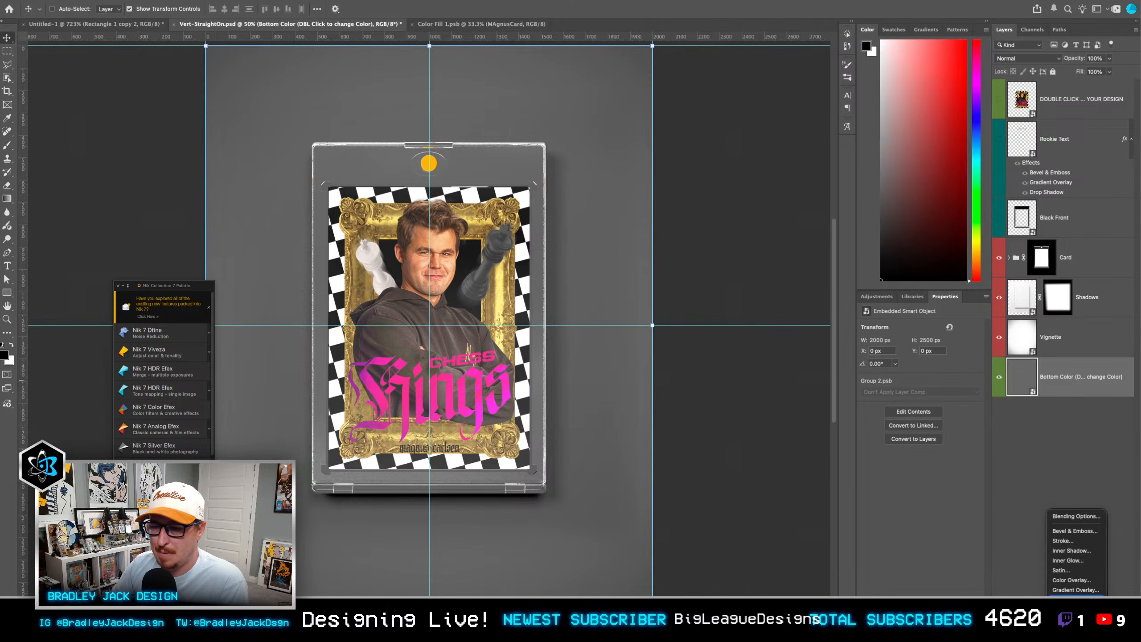
pyautogui.click(1016, 579)
pyautogui.click(1073, 612)
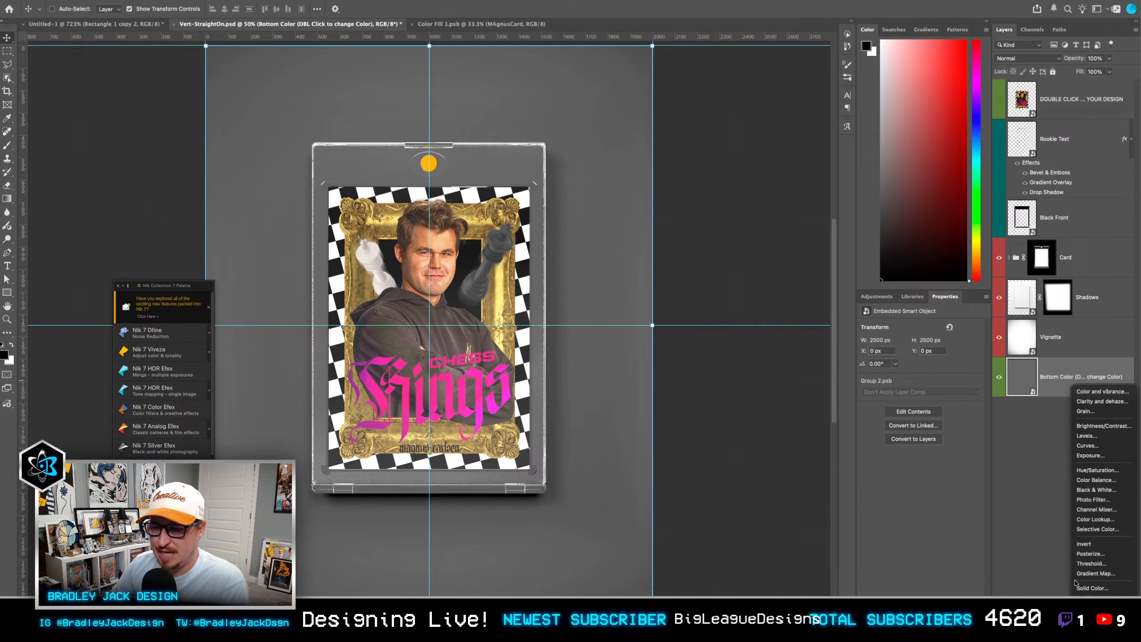
pyautogui.click(1090, 618)
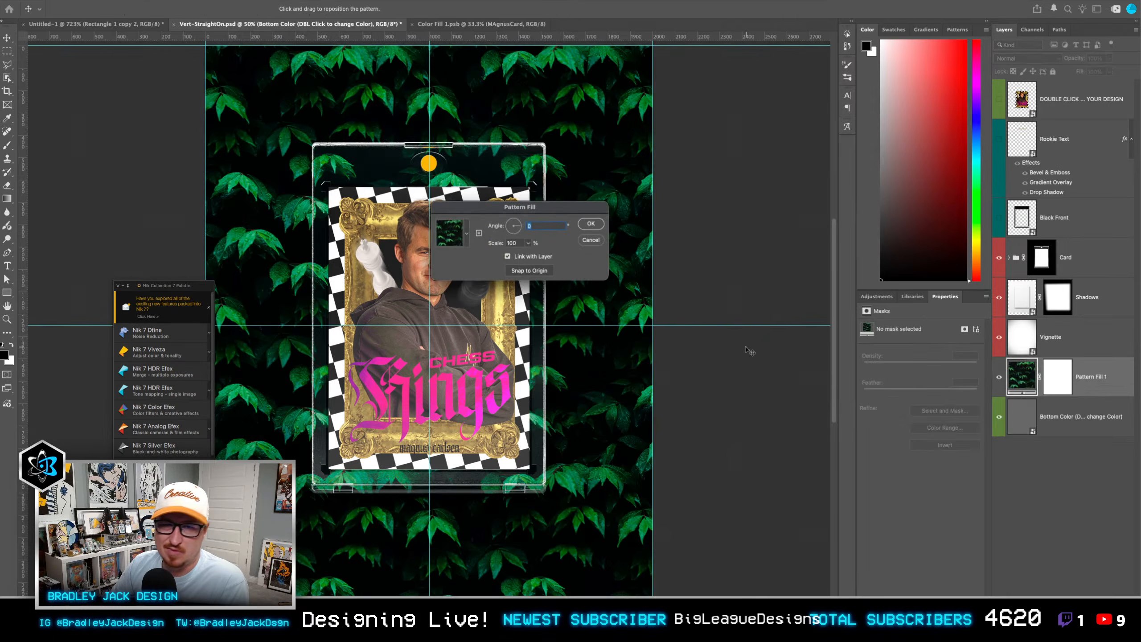
pyautogui.click(467, 234)
pyautogui.click(423, 318)
# Step: Set the checkerboard fill to 500% scale and a -15° angle, and give its layer Multiply blending at 50% opacity
pyautogui.click(524, 237)
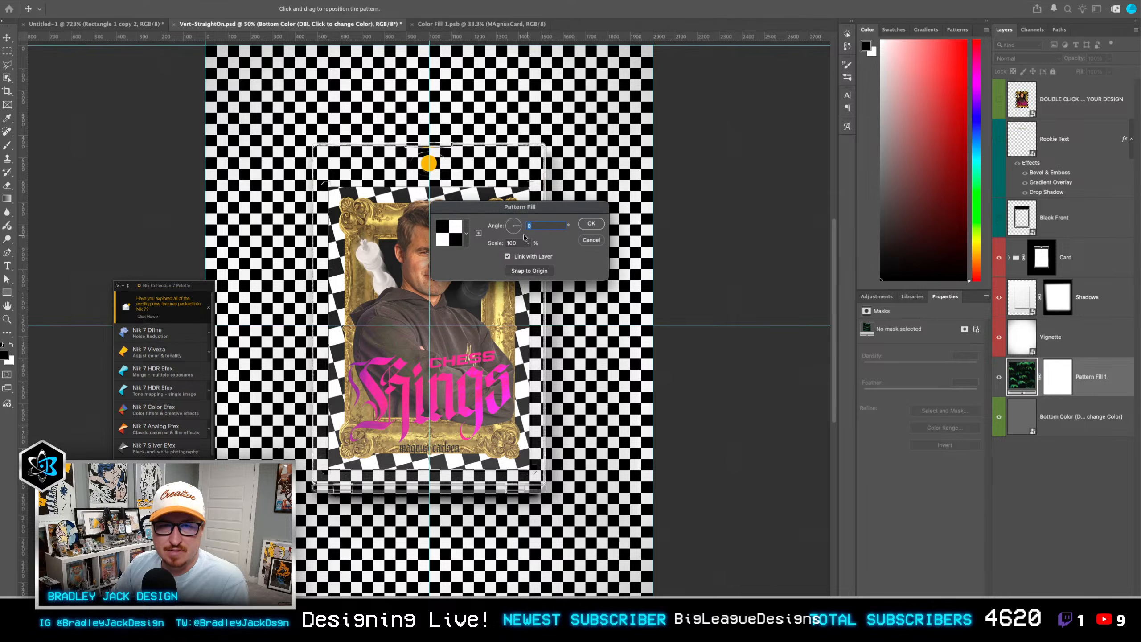
pyautogui.write('500')
pyautogui.press('Tab')
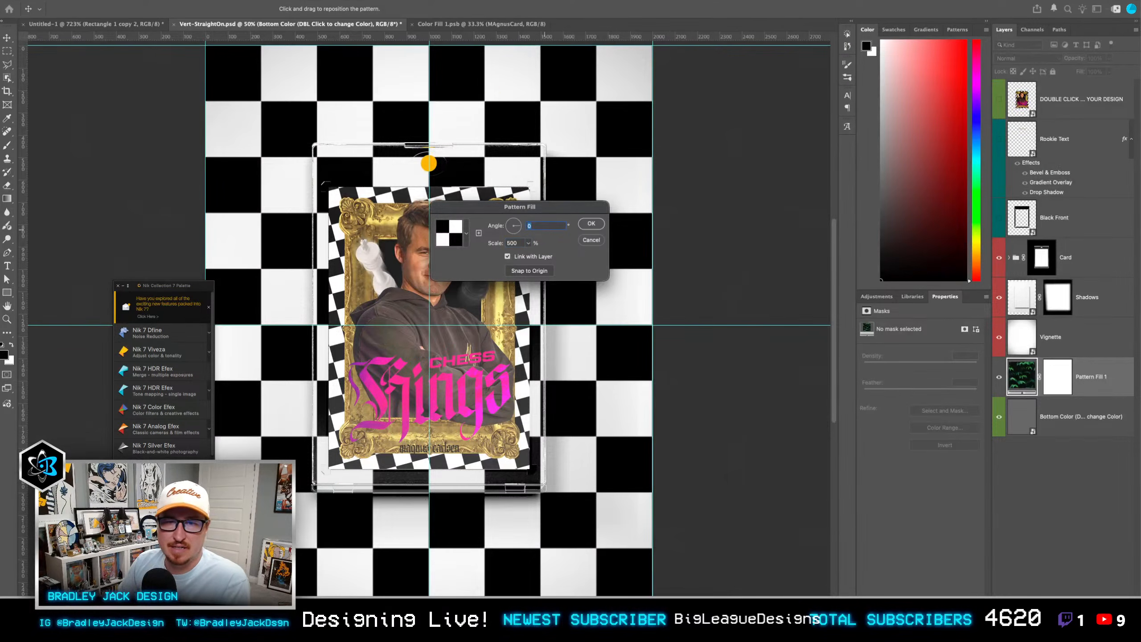
pyautogui.write('30')
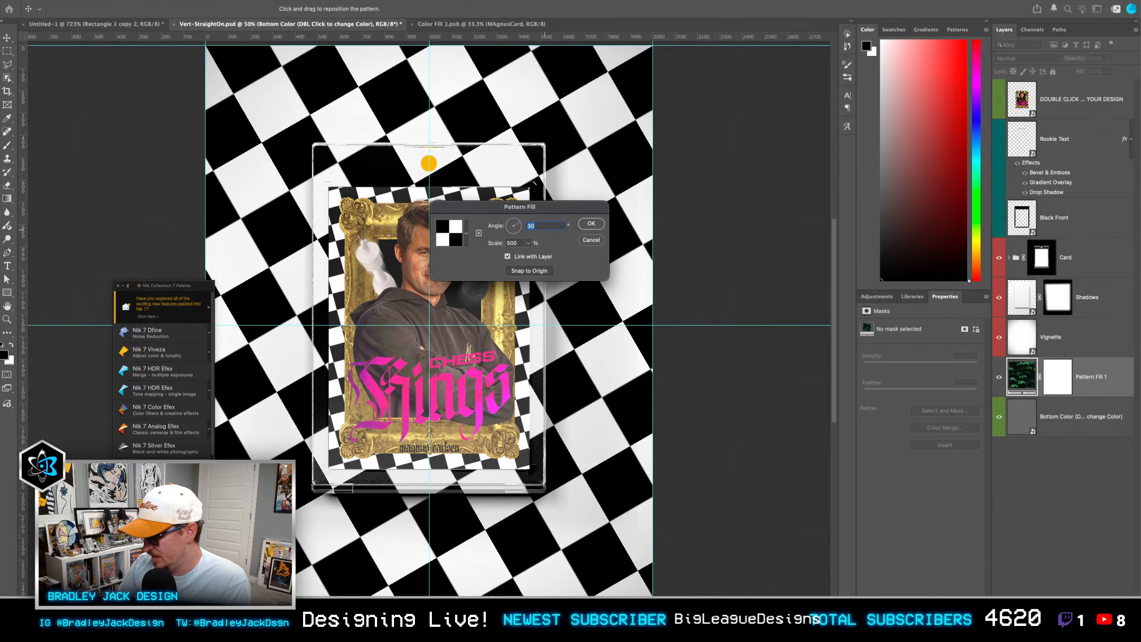
pyautogui.write('-15')
pyautogui.press('Return')
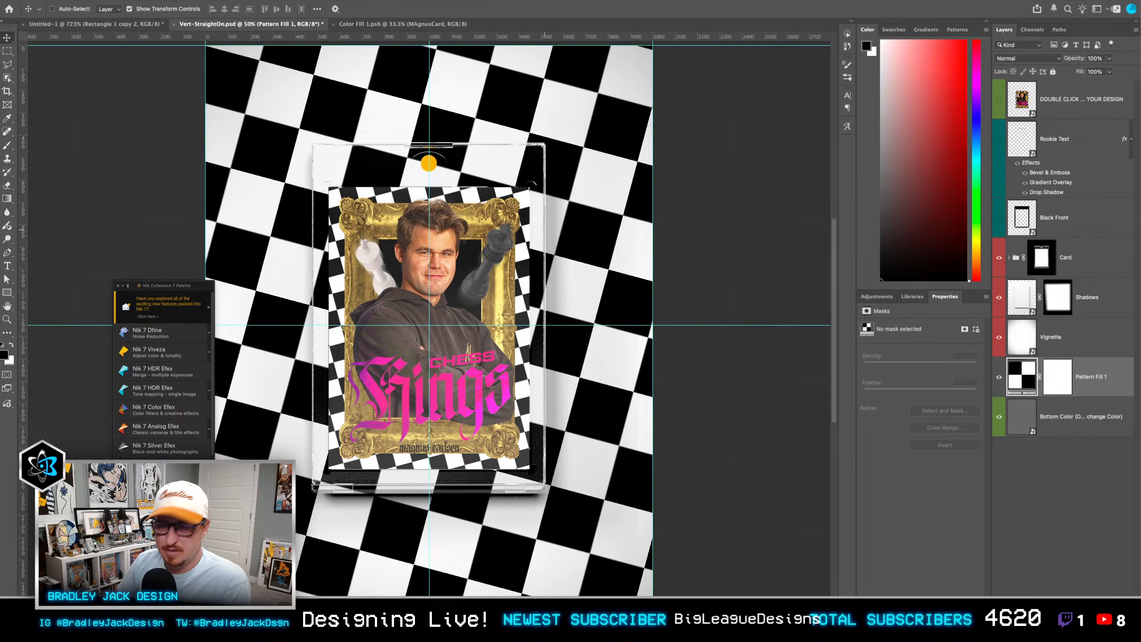
pyautogui.press('5')
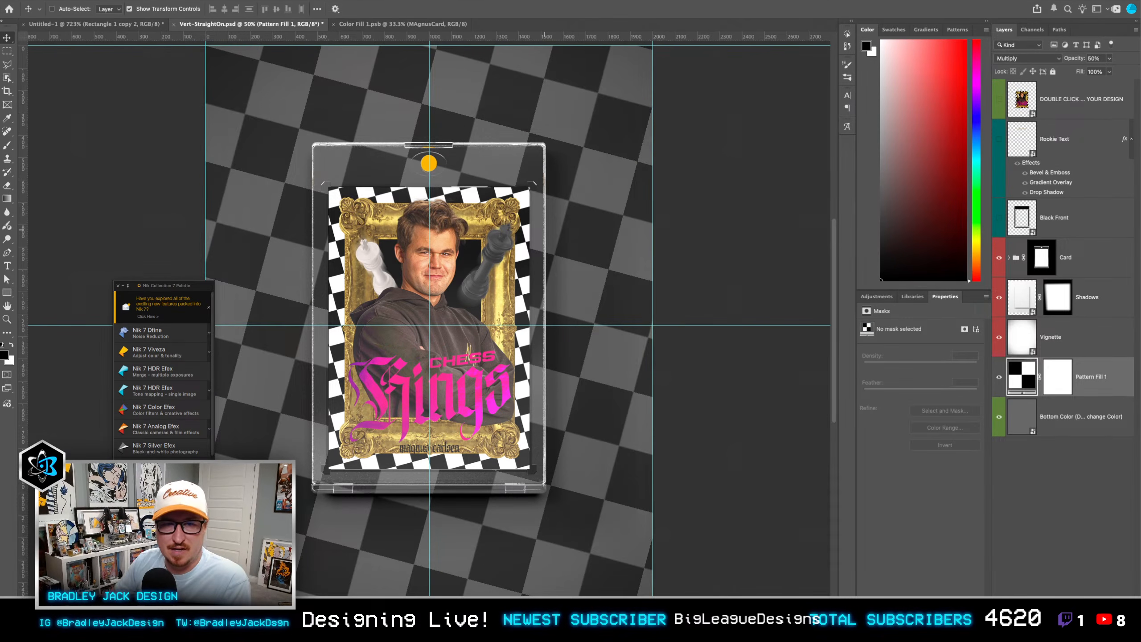
# Step: Scale the Card group together with the Shadows and Vignette layers to 130%
pyautogui.click(1074, 340)
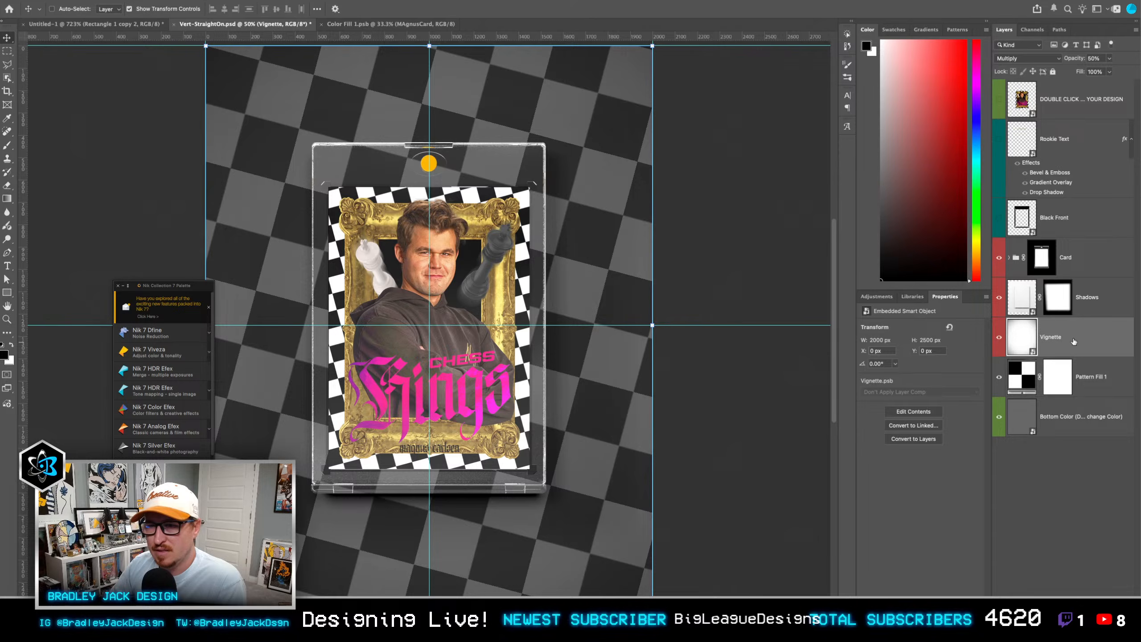
pyautogui.keyDown('shift'); pyautogui.click(1082, 266); pyautogui.keyUp('shift')
pyautogui.keyDown('super'); pyautogui.click(1063, 113); pyautogui.keyUp('super')
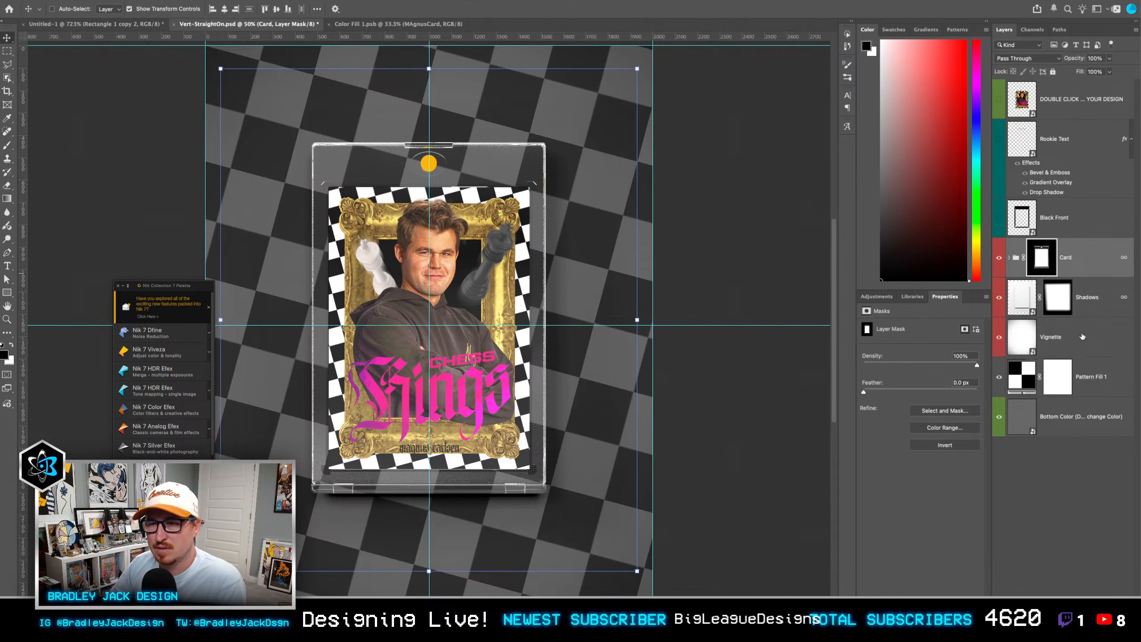
pyautogui.press('super+t')
pyautogui.click(236, 9)
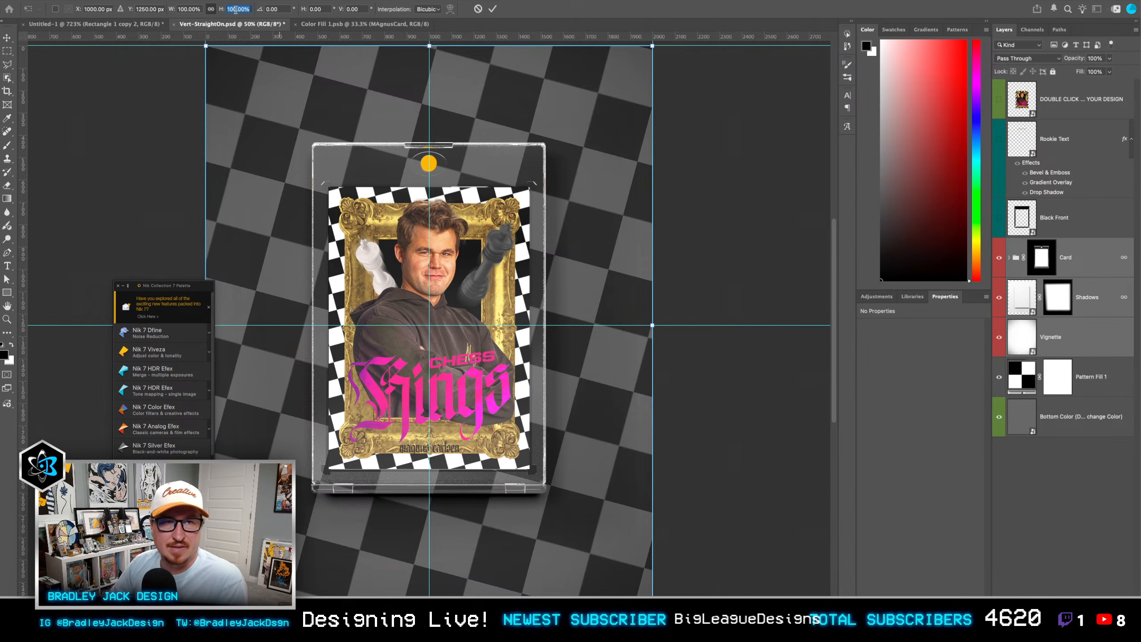
pyautogui.hotkey('shift', 'Up')
pyautogui.hotkey('shift', 'Up')
pyautogui.hotkey('shift', 'Up')
pyautogui.press('Return')
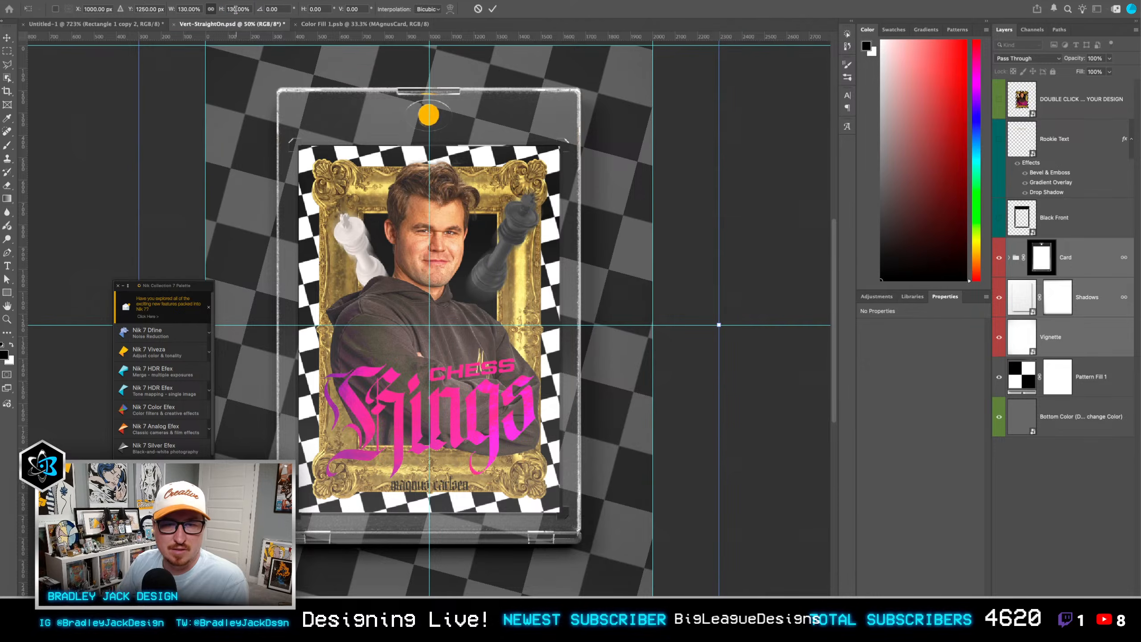
pyautogui.press('Return')
pyautogui.hscroll(-3, 427, 225)
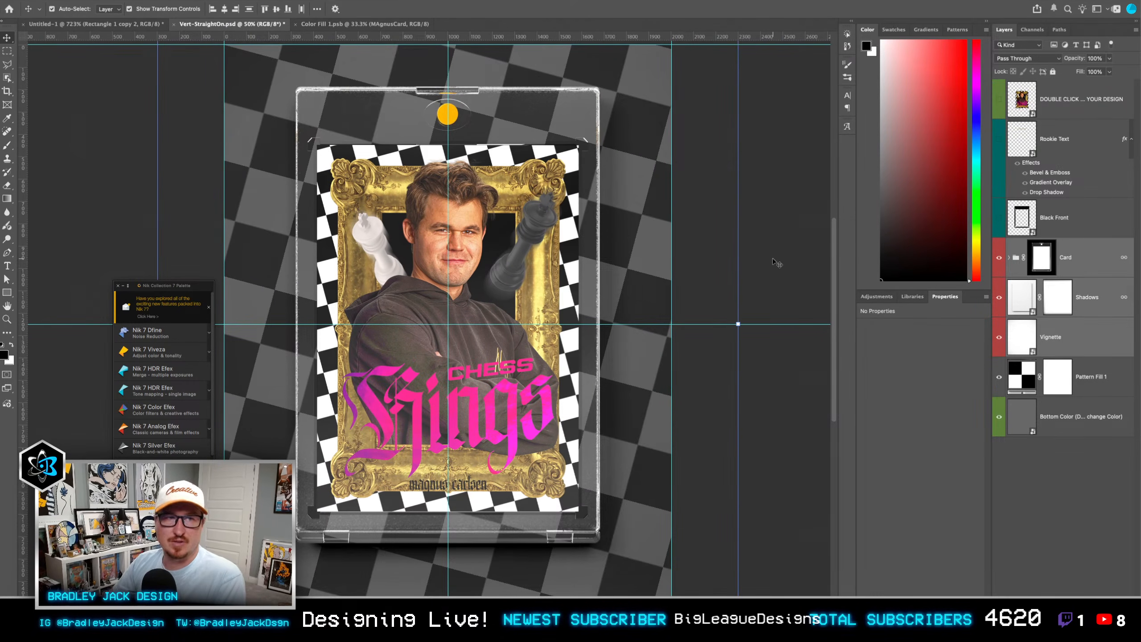
# Step: Save the mockup as a new Photoshop file named MagnusCardMokcup.psd
pyautogui.press('super+shift+s')
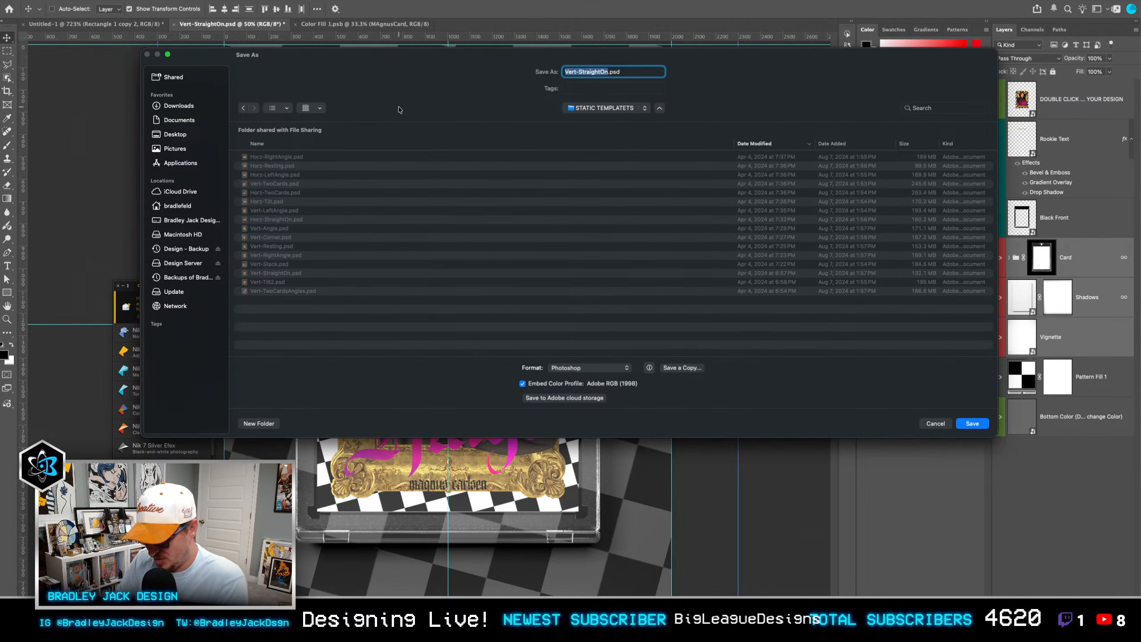
pyautogui.write('MagnusCardMokcup')
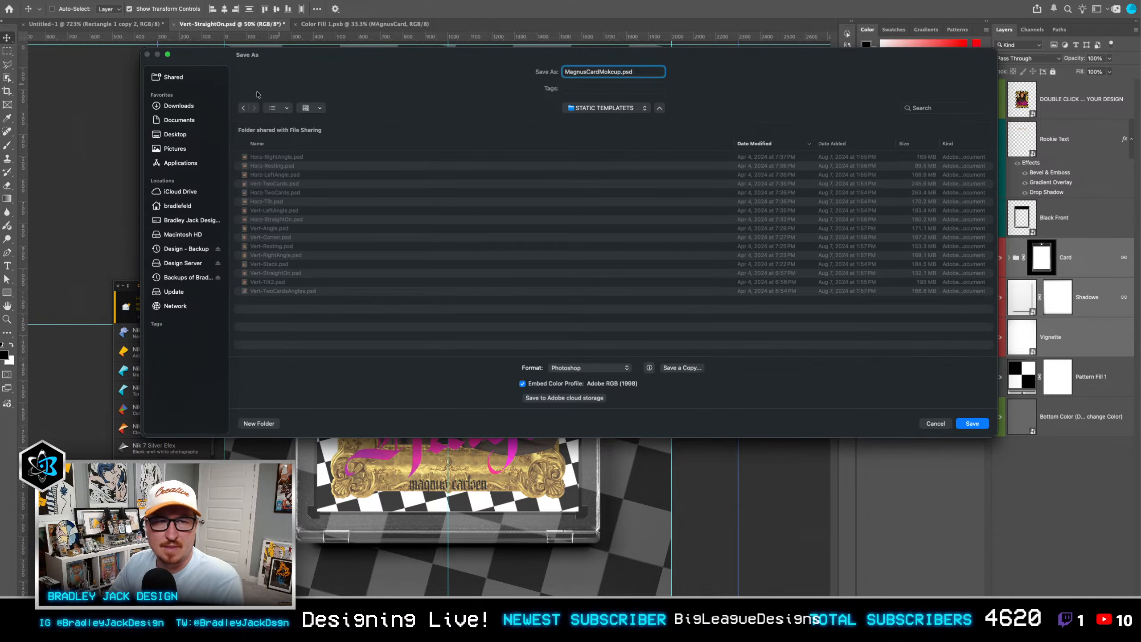
pyautogui.press('Return')
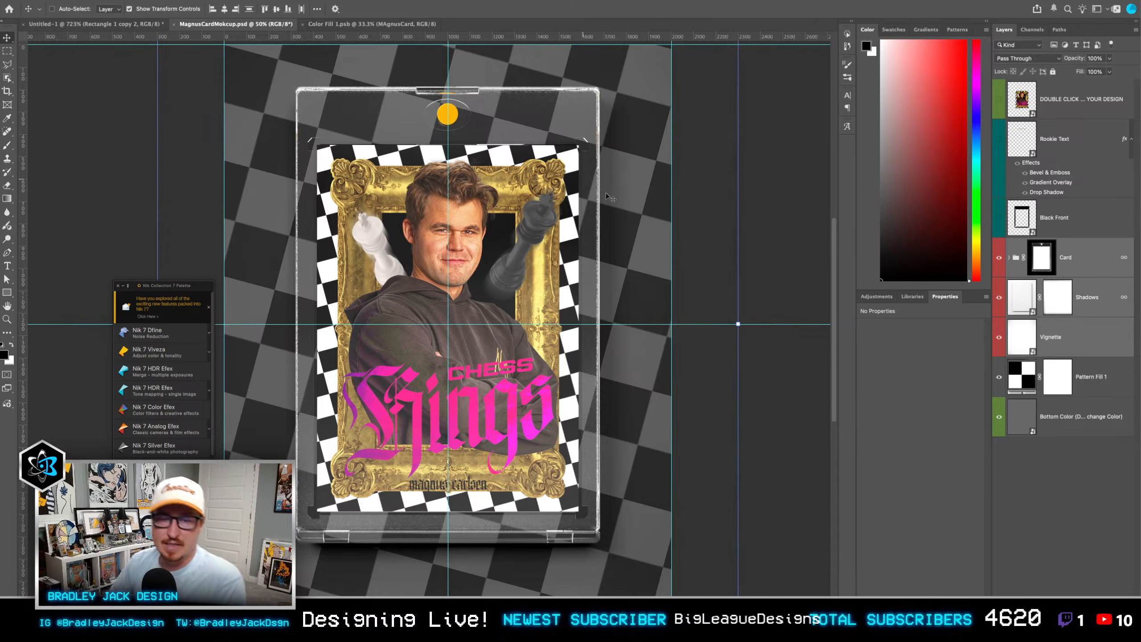
# Step: Close the card artwork document, and save and close the Untitled-1 checkerboard tile as a Photoshop file on the Desktop
pyautogui.click(387, 24)
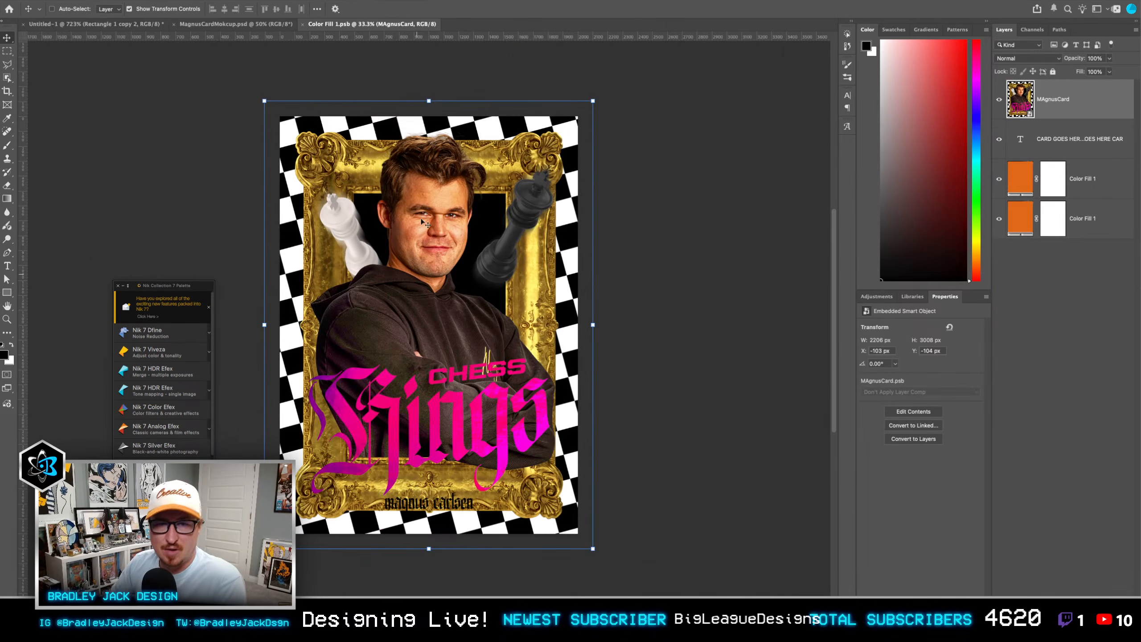
pyautogui.press('super+w')
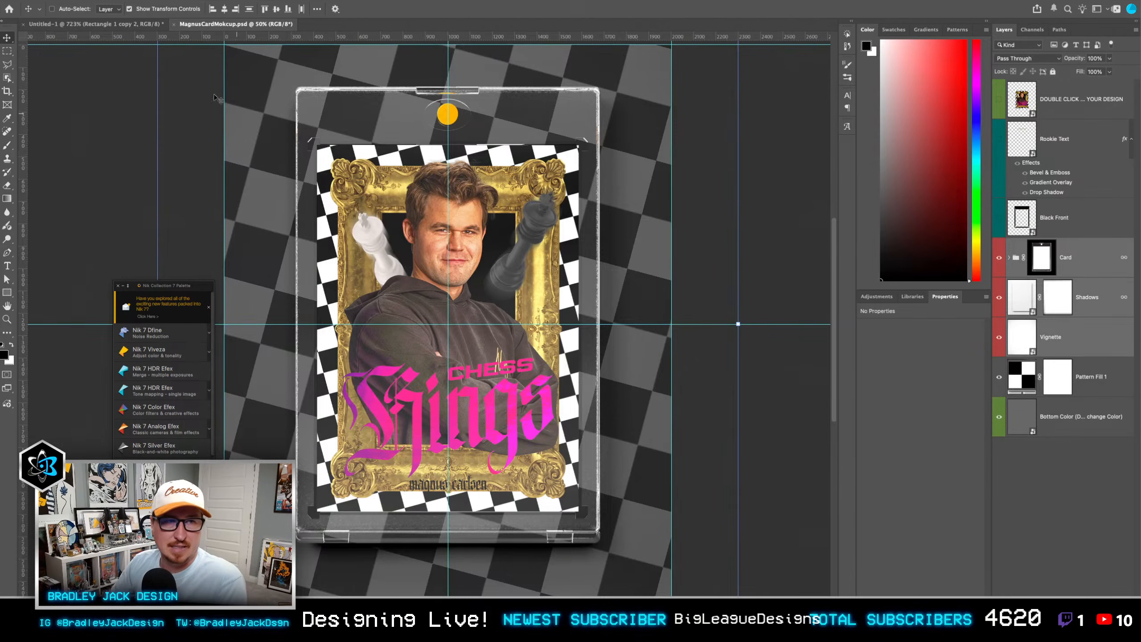
pyautogui.click(118, 27)
pyautogui.press('super+w')
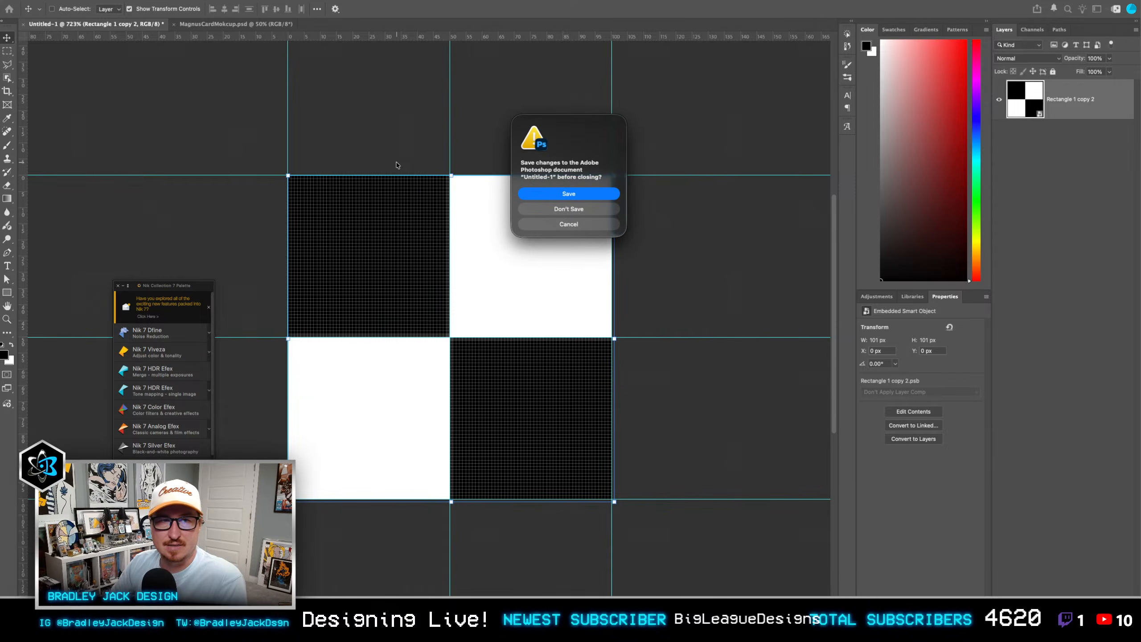
pyautogui.press('Return')
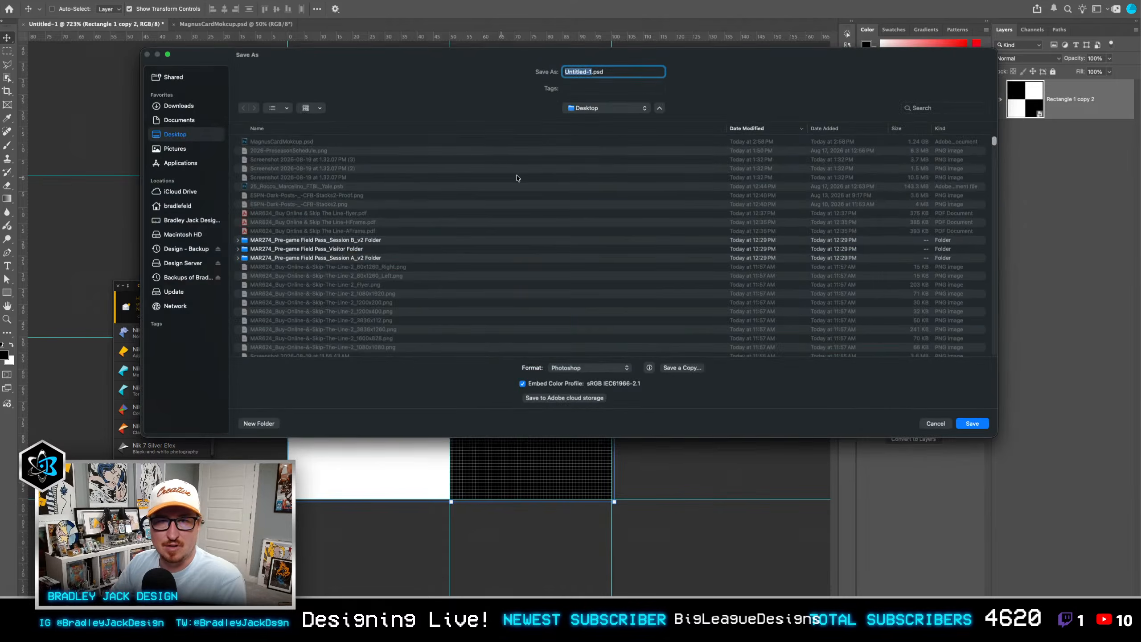
pyautogui.press('Return')
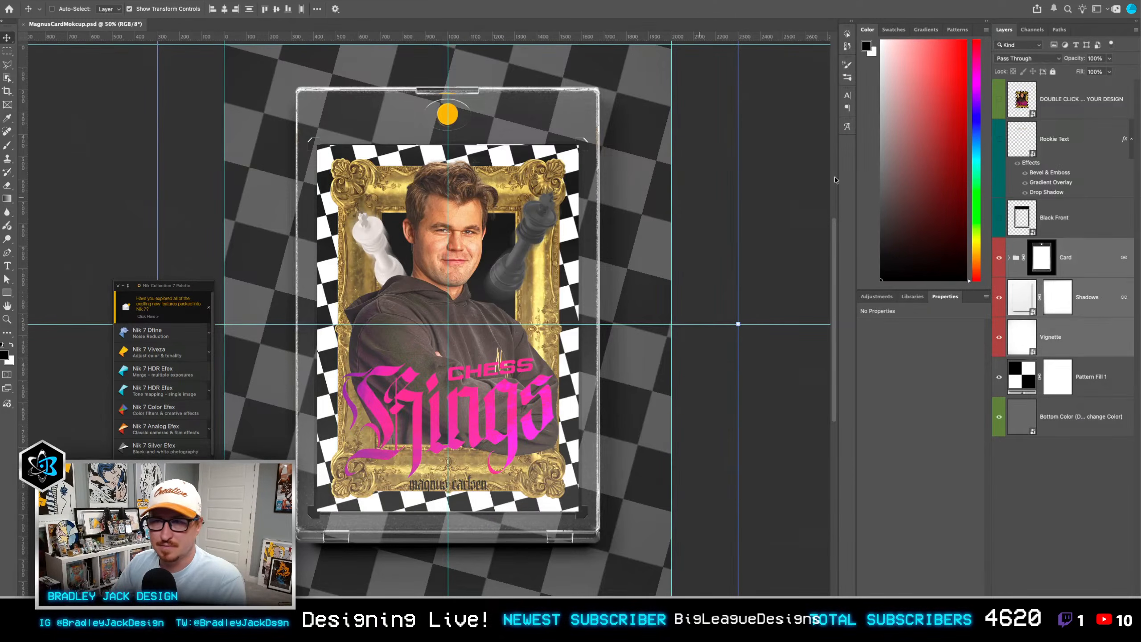
# Step: Open the mockup's card design smart object and place the glossy texture image 107148.jpg above the MAgnusCard layer
pyautogui.doubleClick(1023, 109)
pyautogui.moveTo(455, 251); pyautogui.dragTo(633, 246)
pyautogui.scroll(2, 632, 247)
pyautogui.scroll(3, 632, 246)
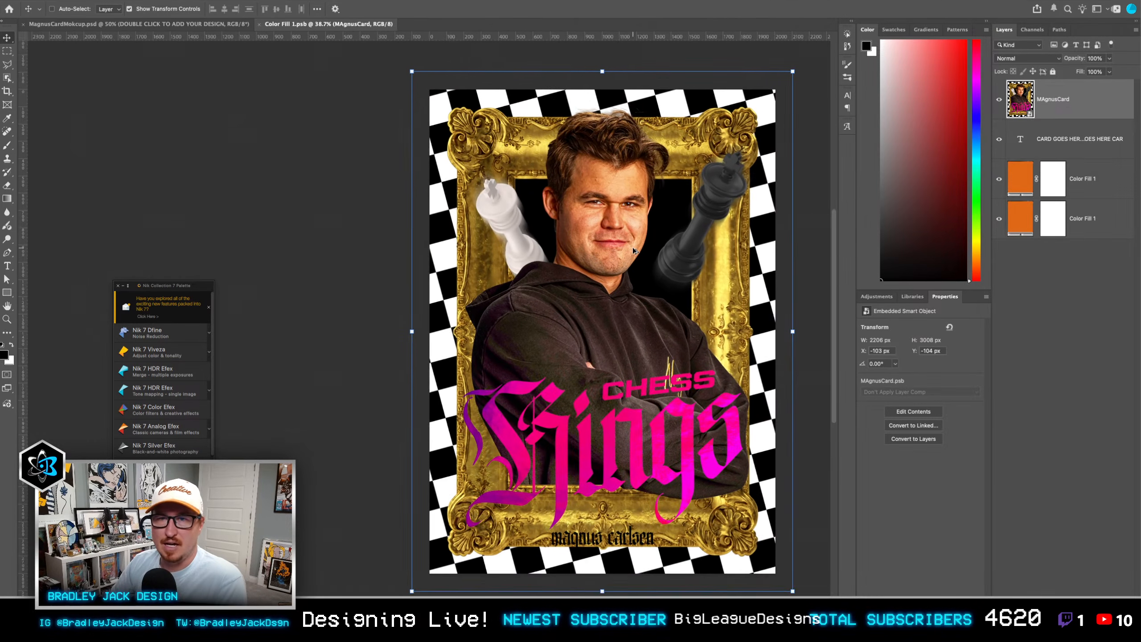
pyautogui.scroll(-1, 639, 245)
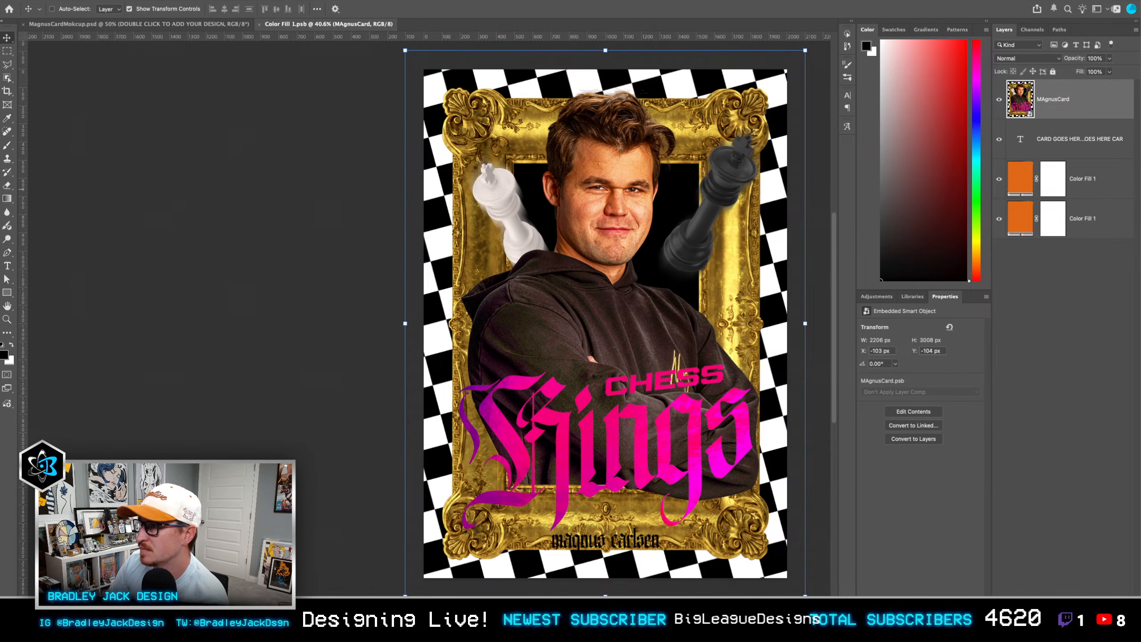
pyautogui.moveTo(1, 324); pyautogui.dragTo(400, 325)
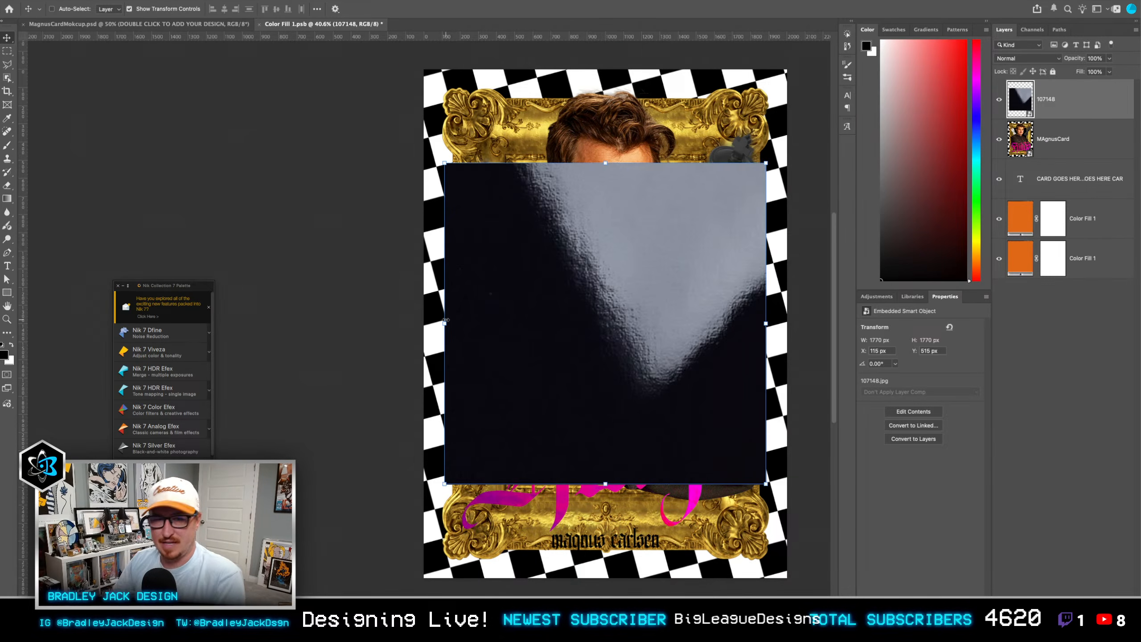
# Step: Set the glossy texture to Screen blending, rotate it to about -90°, and position it over the card's upper-left corner
pyautogui.hotkey('shift', 'alt', 's')
pyautogui.moveTo(774, 490); pyautogui.dragTo(548, 590)
pyautogui.press('Return')
pyautogui.moveTo(604, 408); pyautogui.dragTo(506, 277)
pyautogui.moveTo(701, 409); pyautogui.dragTo(726, 335)
pyautogui.press('Return')
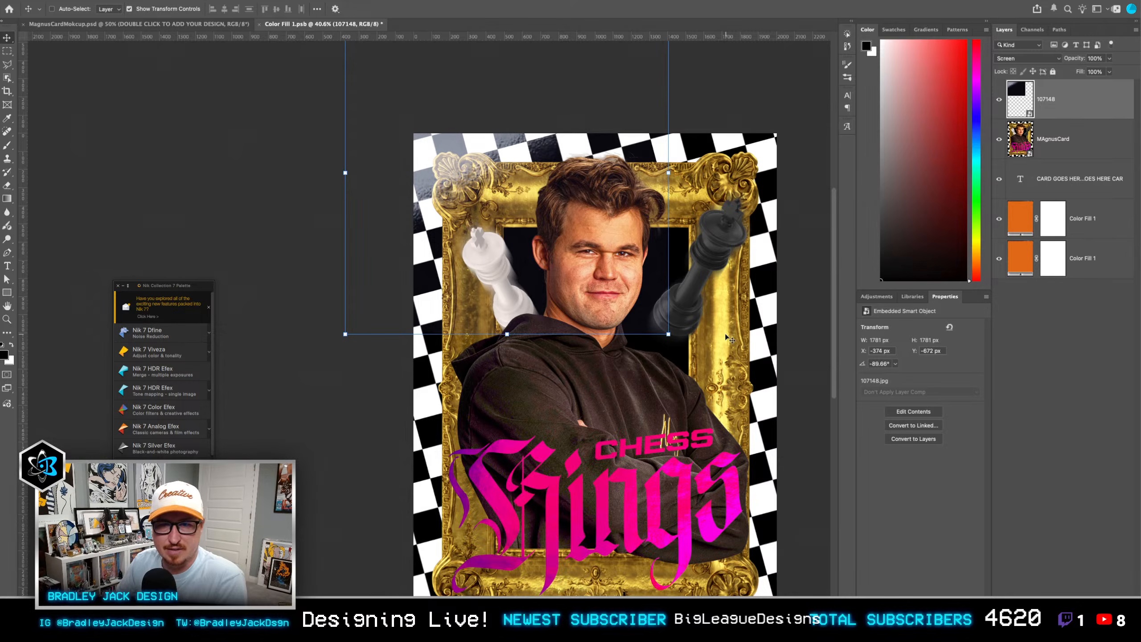
# Step: Add a Levels adjustment clipped to the glossy texture and raise its black input level to 31
pyautogui.click(877, 297)
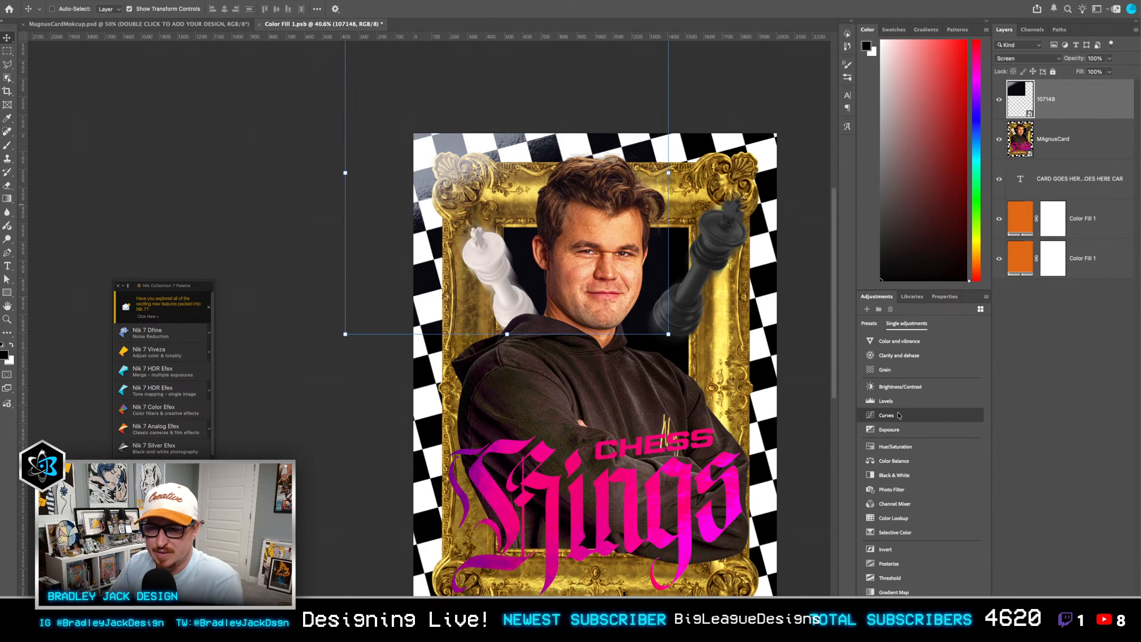
pyautogui.click(886, 400)
pyautogui.keyDown('alt'); pyautogui.click(1034, 115); pyautogui.keyUp('alt')
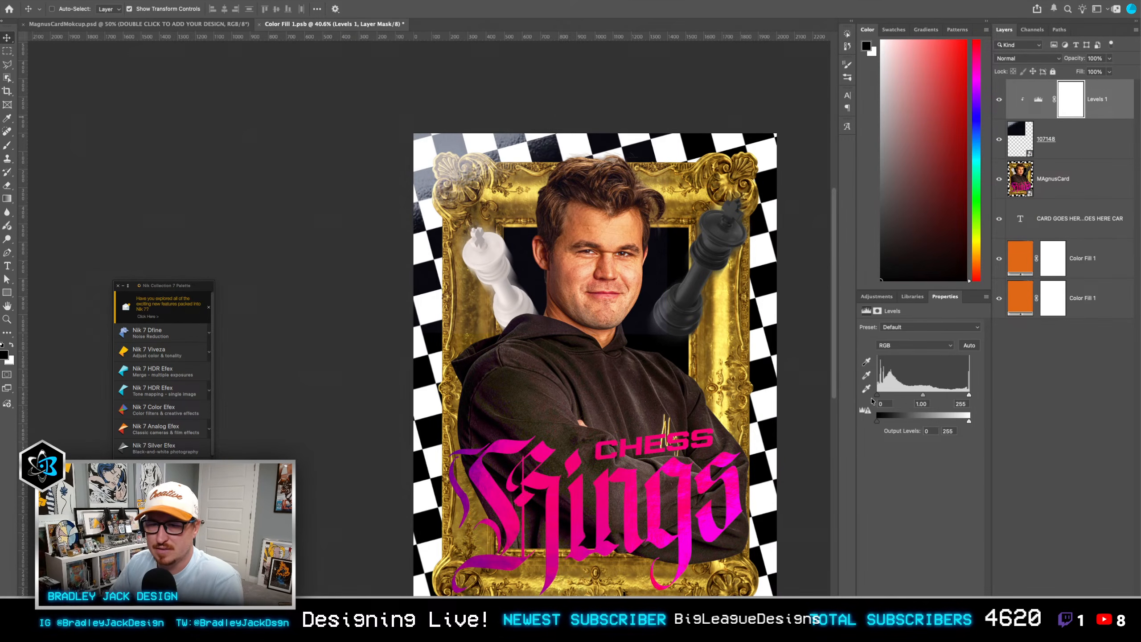
pyautogui.moveTo(877, 395); pyautogui.dragTo(890, 396)
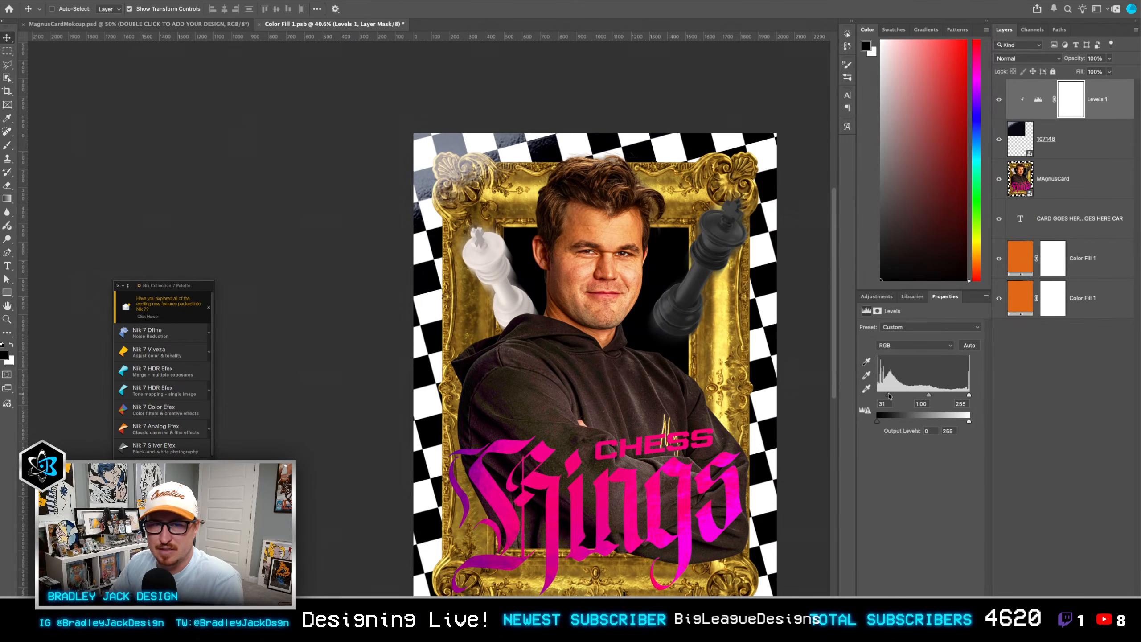
# Step: Combine the glossy texture and its Levels adjustment into one smart object with Screen blending
pyautogui.keyDown('shift'); pyautogui.click(1089, 147); pyautogui.keyUp('shift')
pyautogui.press('F2')
pyautogui.scroll(-2, 594, 323)
pyautogui.hotkey('alt', 'shift', 's')
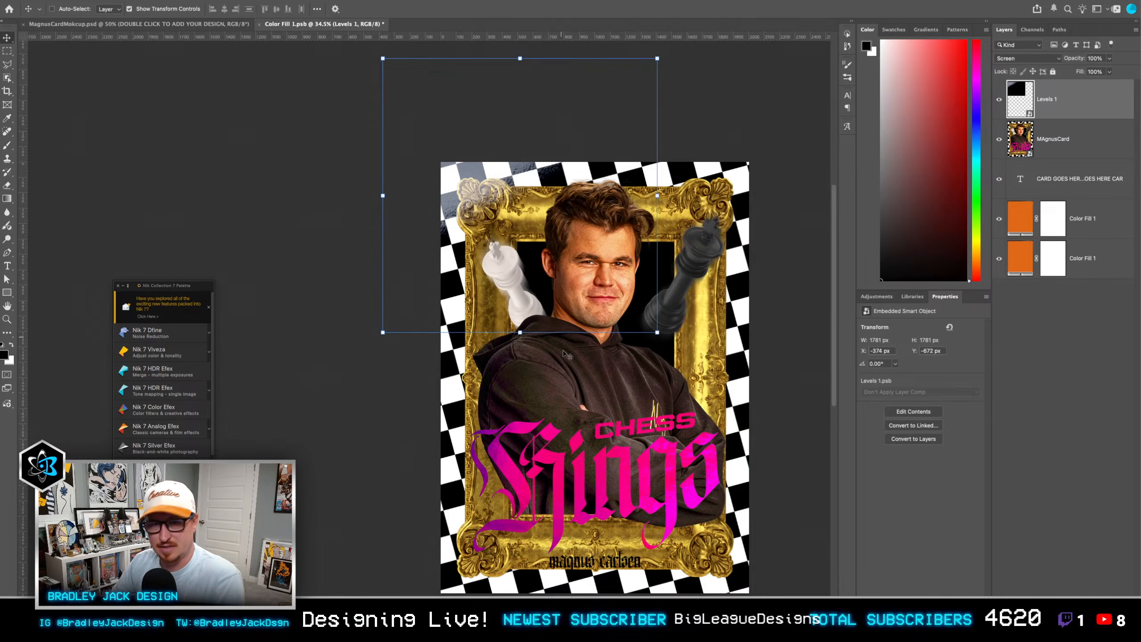
# Step: Duplicate the glare layer onto the card's lower-right corner and rotate the copy to 180°
pyautogui.scroll(-2, 565, 354)
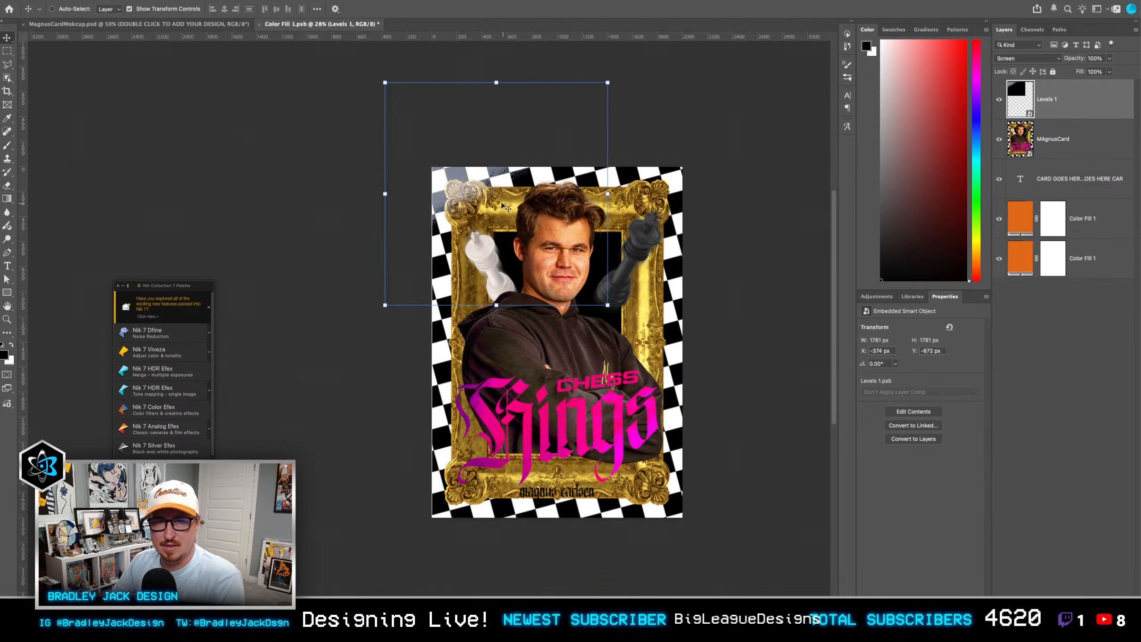
pyautogui.moveTo(506, 207); pyautogui.dragTo(691, 505)
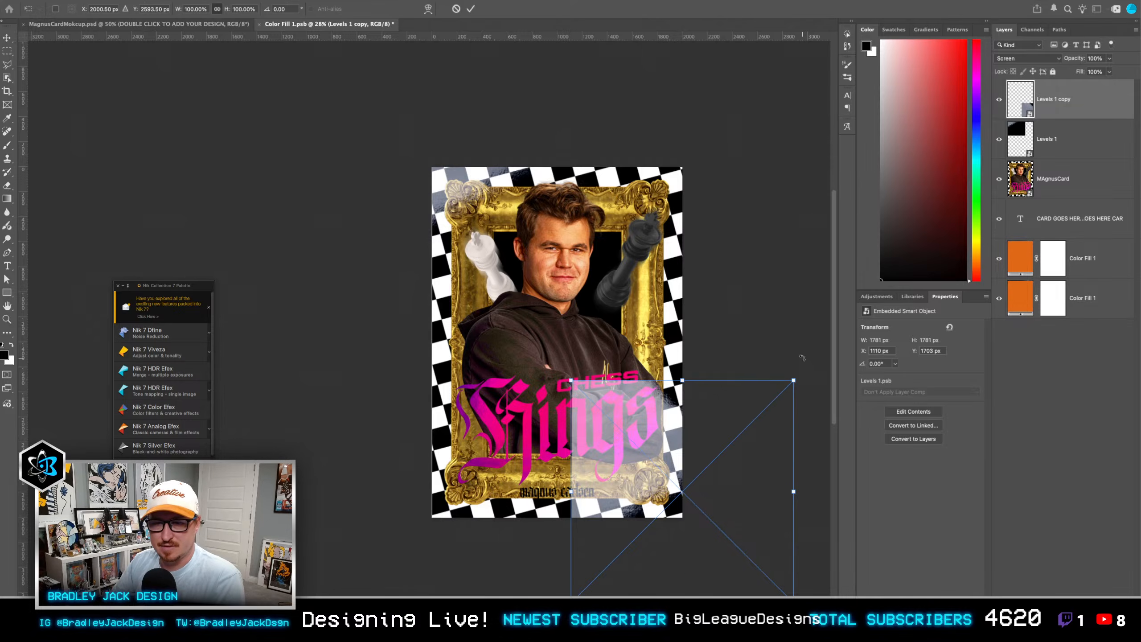
pyautogui.moveTo(803, 358); pyautogui.dragTo(495, 508)
pyautogui.press('Return')
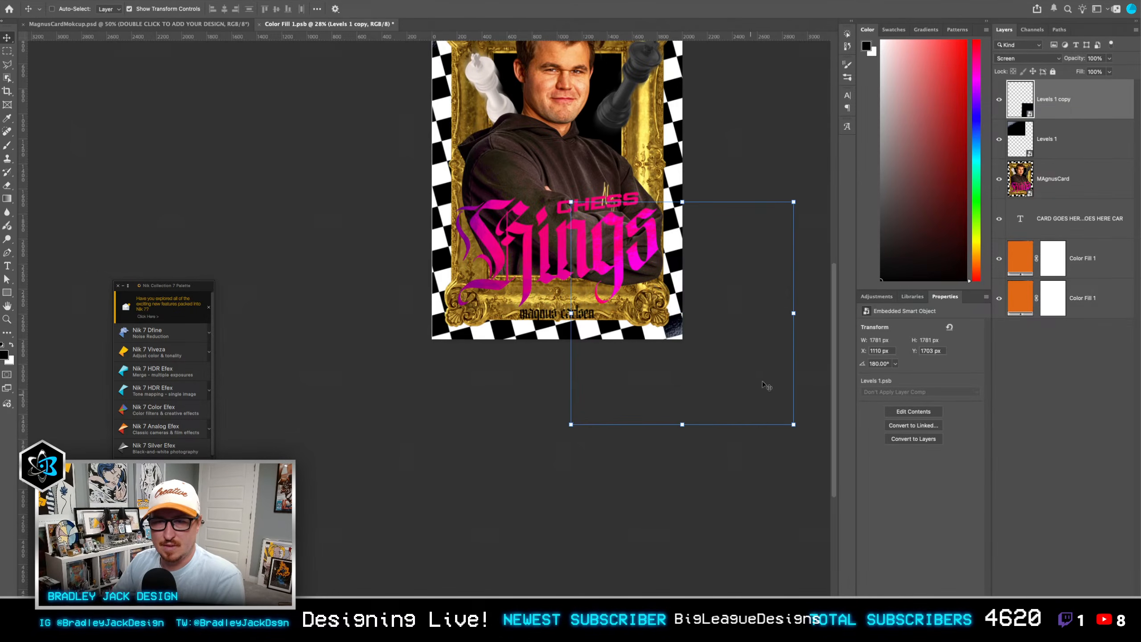
# Step: Reposition the glare copy over the lower-right corner at 50% opacity, and save and close the card artwork
pyautogui.moveTo(770, 357); pyautogui.dragTo(715, 369)
pyautogui.moveTo(641, 325); pyautogui.dragTo(589, 448)
pyautogui.press('5')
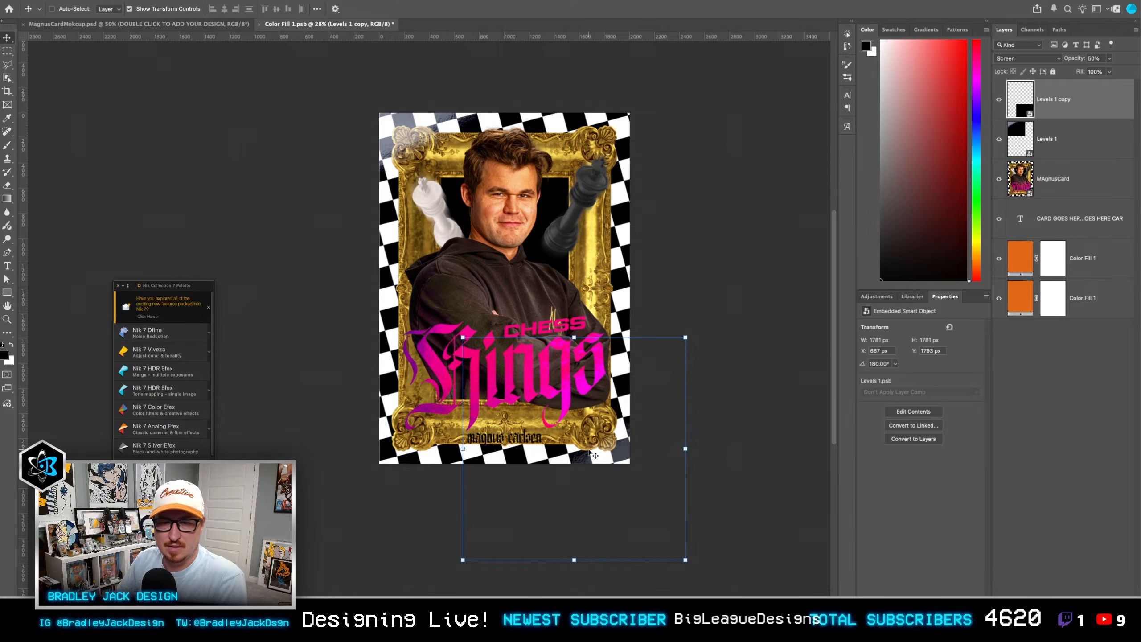
pyautogui.hotkey('ctrl', 's')
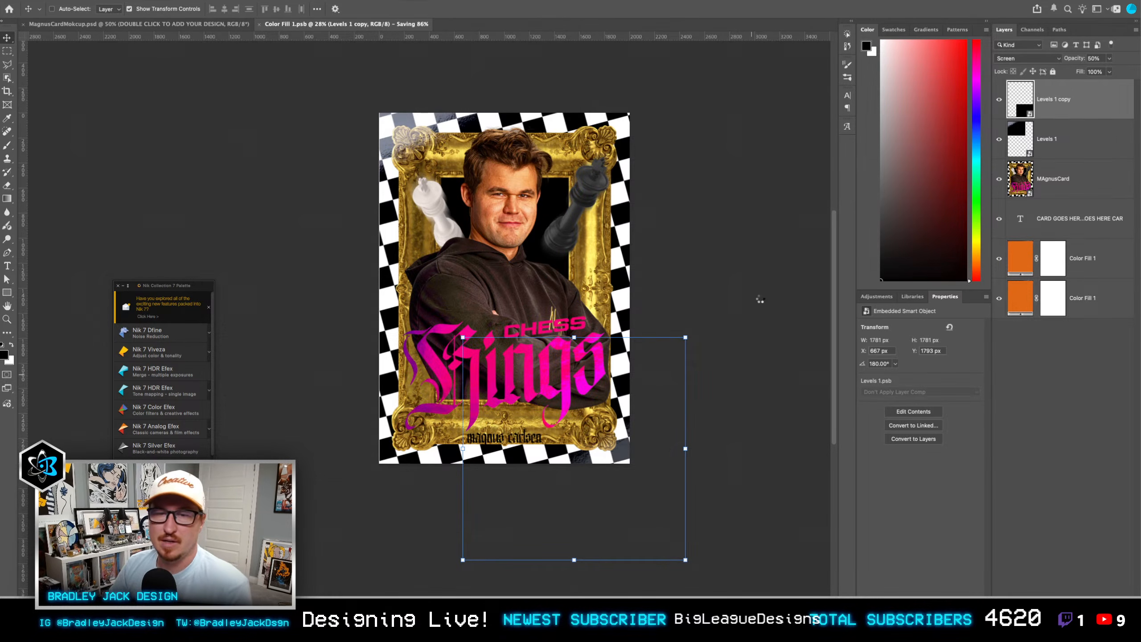
pyautogui.hotkey('ctrl', 'w')
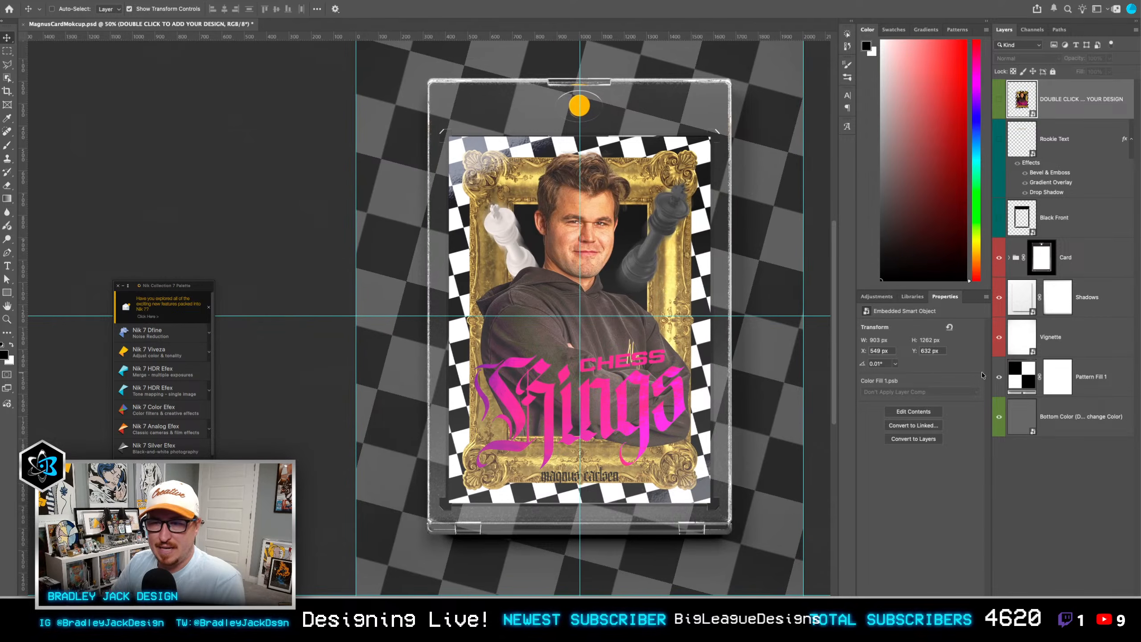
# Step: Change the solid fill inside the Bottom Color smart object to a dark gray, and save and close it
pyautogui.click(1021, 414)
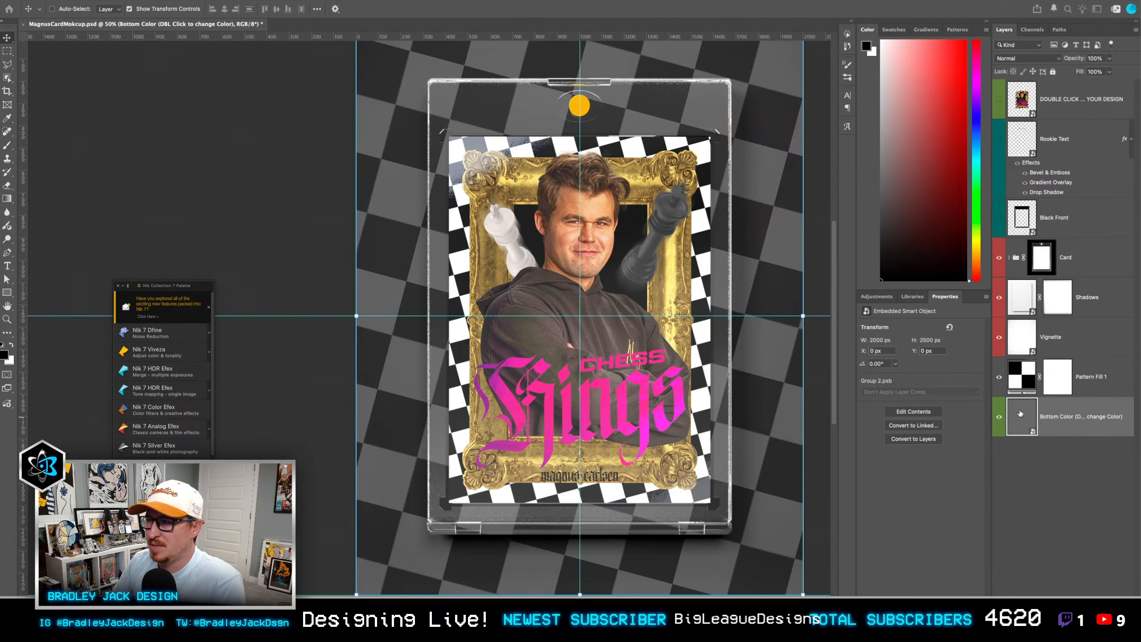
pyautogui.doubleClick(1021, 413)
pyautogui.doubleClick(1037, 140)
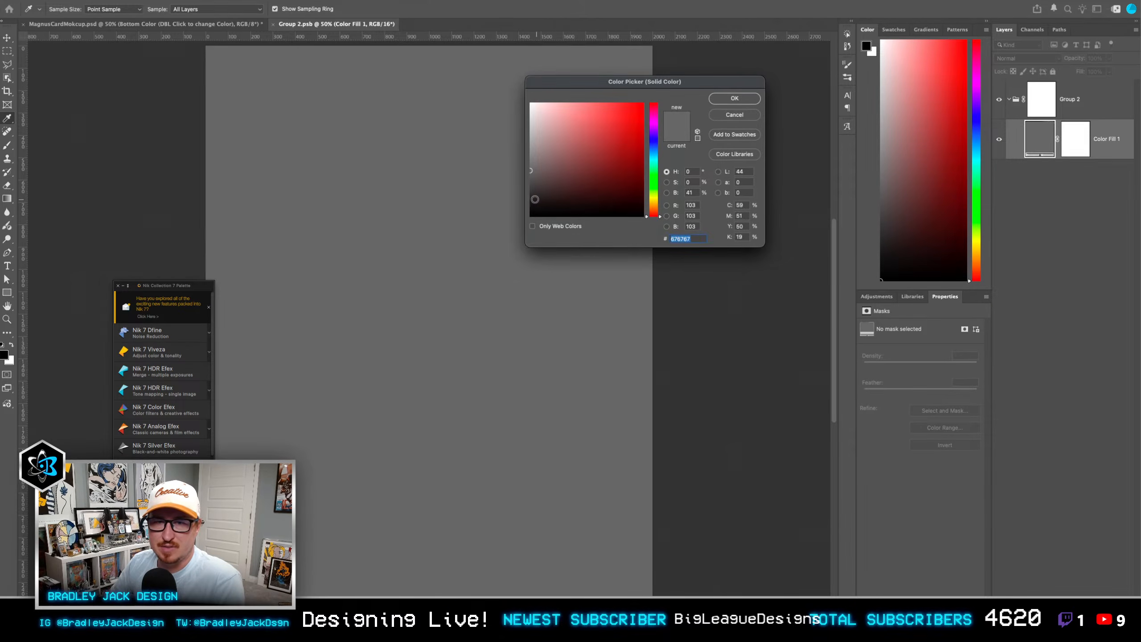
pyautogui.click(534, 199)
pyautogui.press('Return')
pyautogui.hotkey('ctrl', 's')
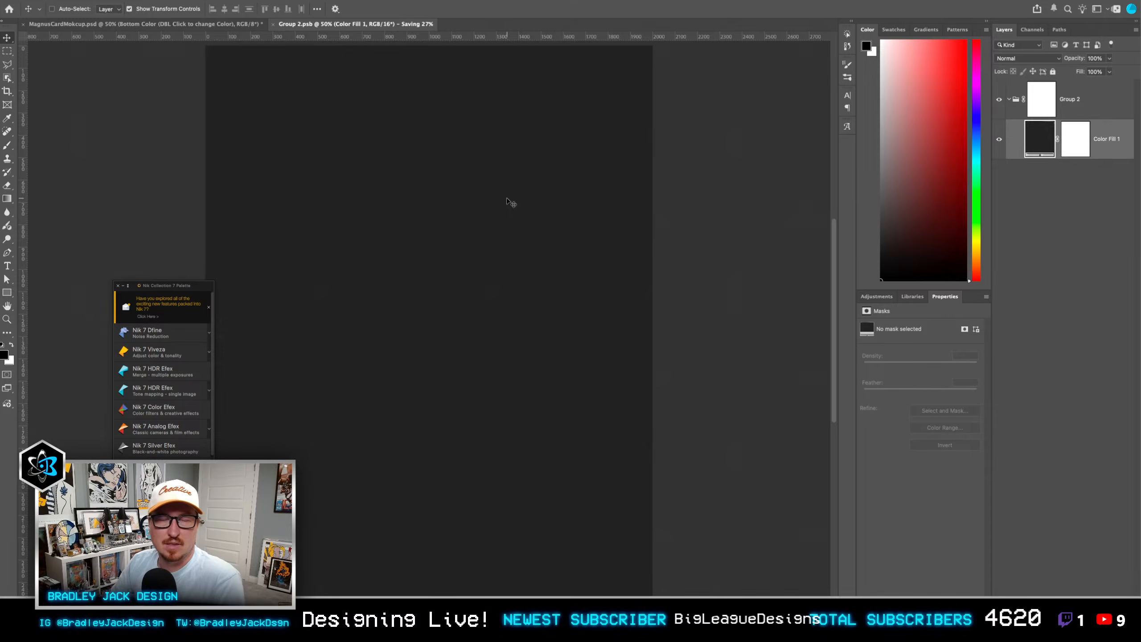
pyautogui.hotkey('ctrl', 'w')
# Step: Disable the Card group's layer mask and save the mockup file
pyautogui.keyDown('shift'); pyautogui.click(1047, 262); pyautogui.keyUp('shift')
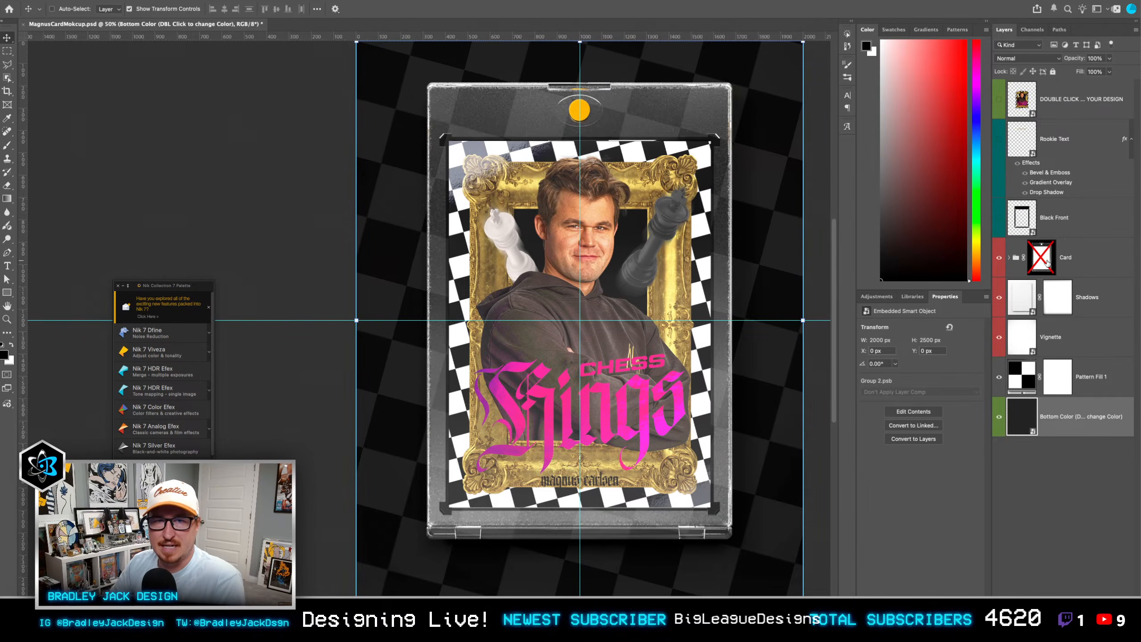
pyautogui.hotkey('ctrl', '0')
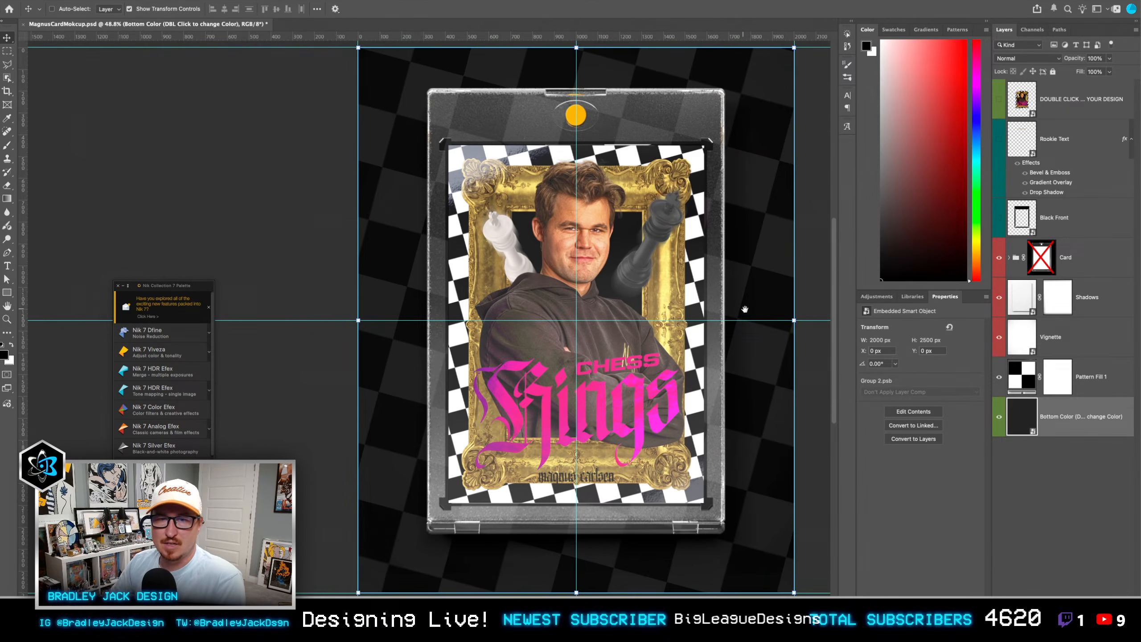
pyautogui.hotkey('ctrl', 's')
# Step: Select the checkerboard Pattern Fill 1 layer
pyautogui.moveTo(714, 316); pyautogui.dragTo(735, 318)
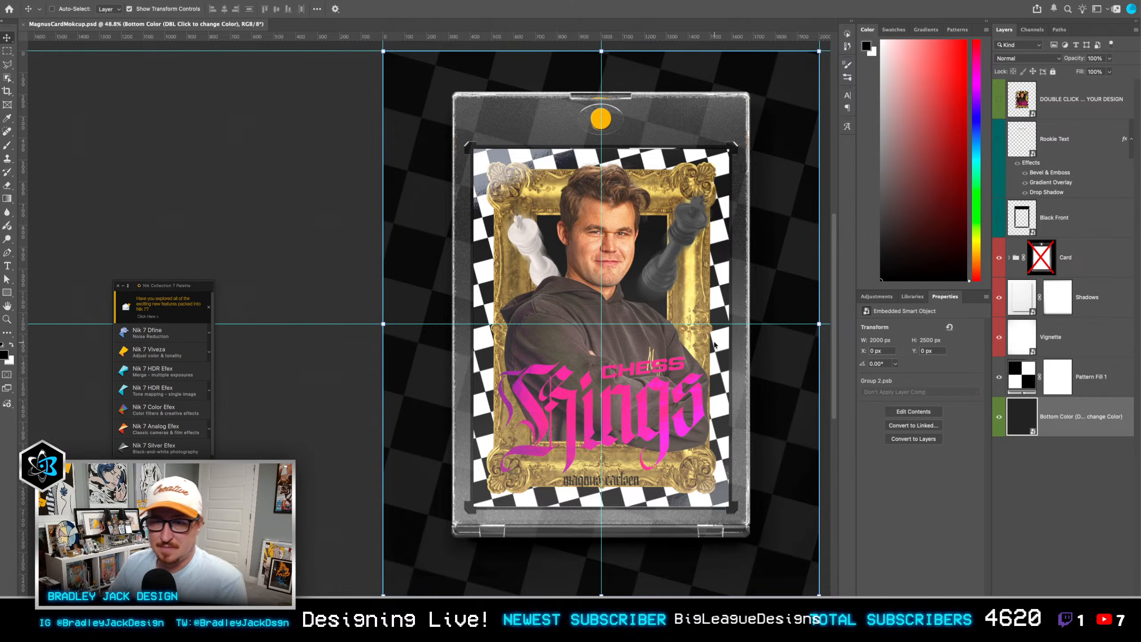
pyautogui.click(1091, 385)
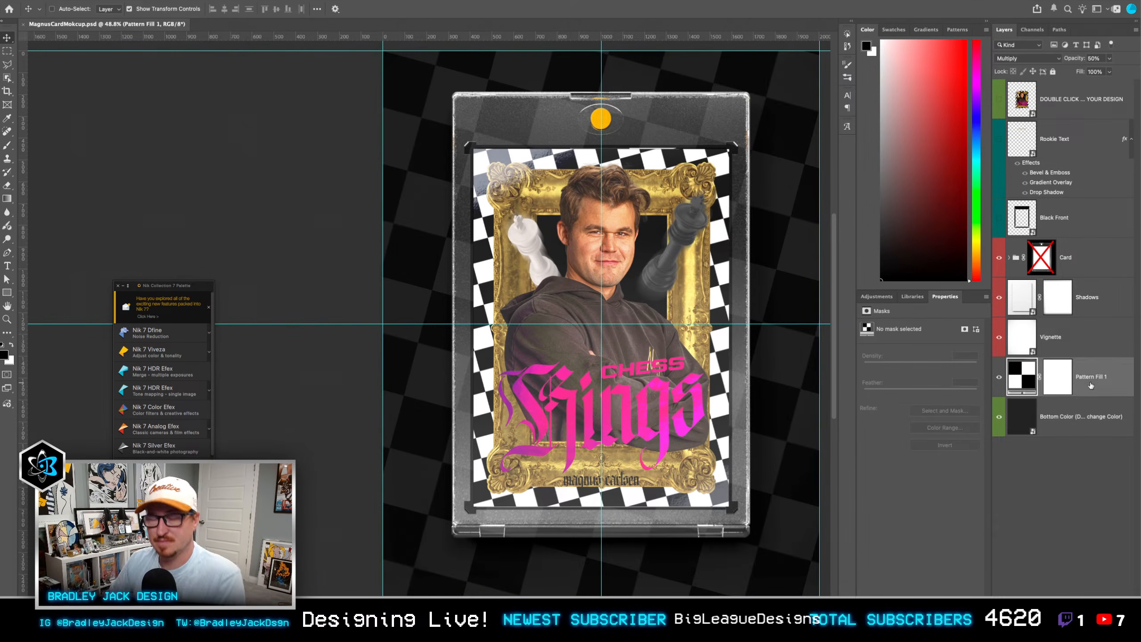